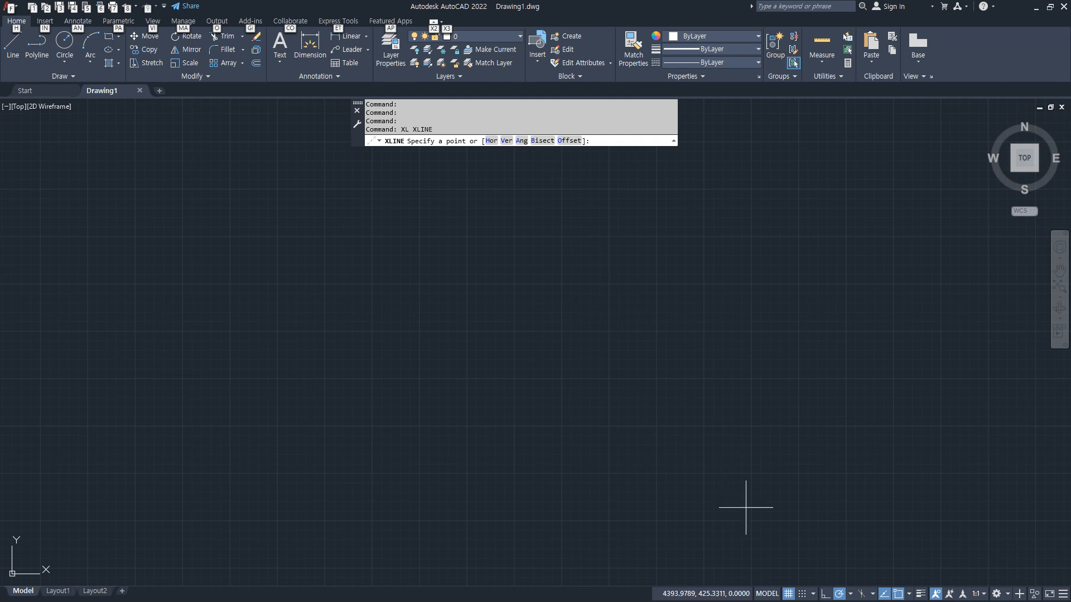
{"action": "type", "text": "l"}
{"action": "key", "text": "Return"}
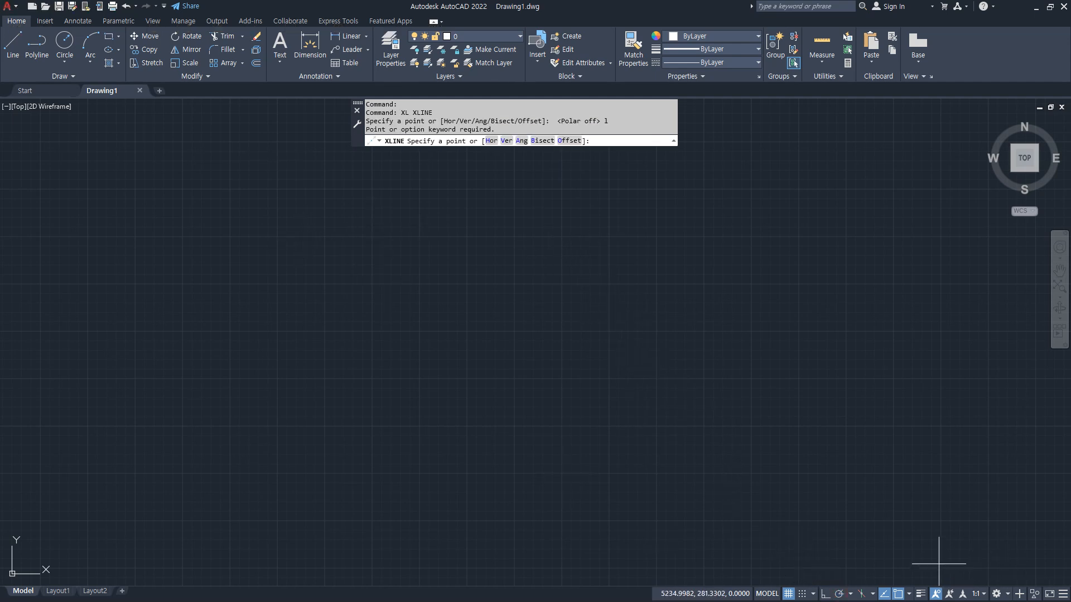
{"action": "type", "text": "z"}
{"action": "key", "text": "Return"}
{"action": "type", "text": "a"}
{"action": "key", "text": "Return"}
Turn on lineweight display and zoom to show the entire drawing area.
{"action": "left_click", "coordinate": [920, 594]}
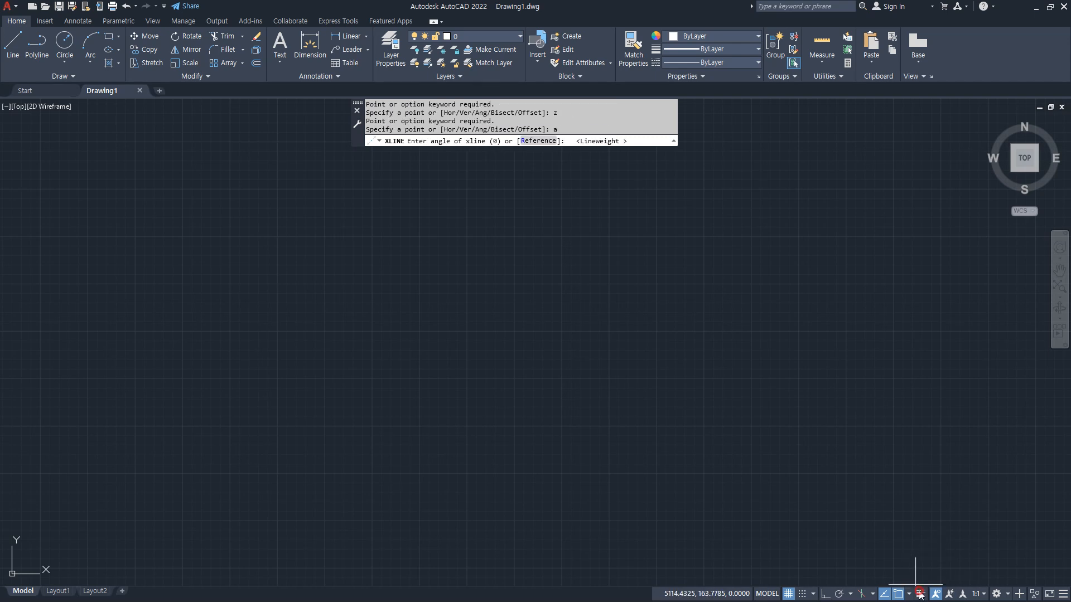
{"action": "key", "text": "Escape"}
{"action": "type", "text": "z"}
{"action": "key", "text": "Return"}
{"action": "type", "text": "a"}
{"action": "key", "text": "Return"}
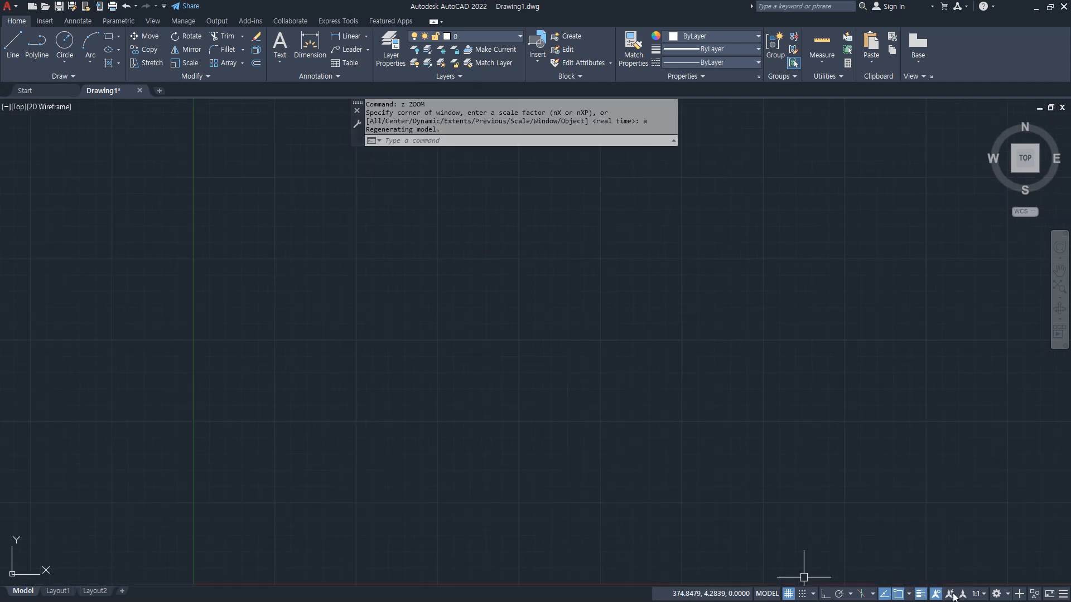
Draw two connected lines forming an angle that opens to the right, near the centre of the drawing area.
{"action": "type", "text": "l"}
{"action": "key", "text": "Return"}
{"action": "left_click", "coordinate": [569, 246]}
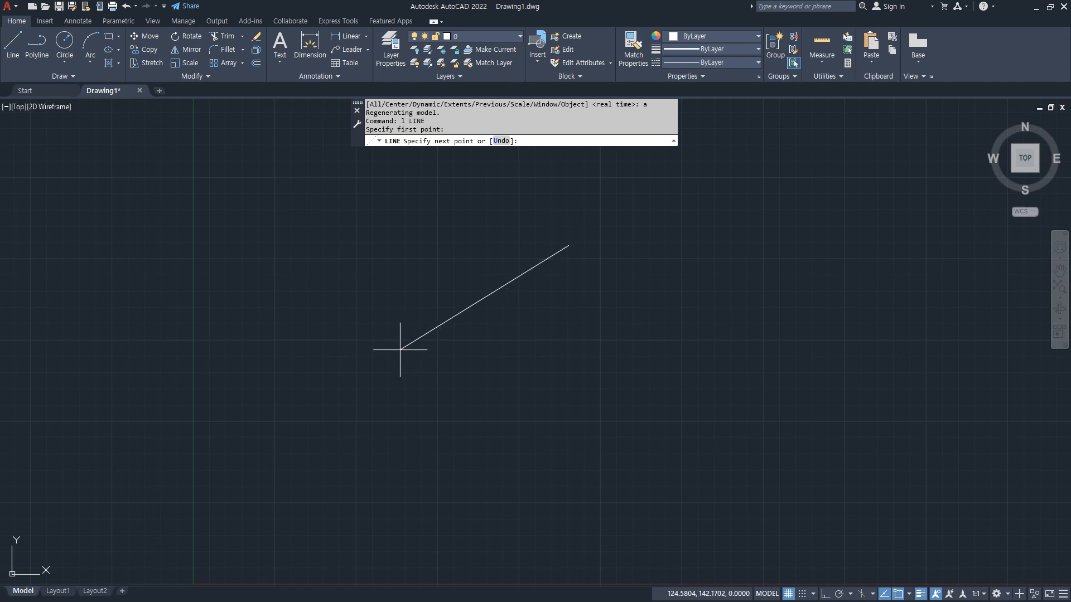
{"action": "left_click", "coordinate": [459, 355]}
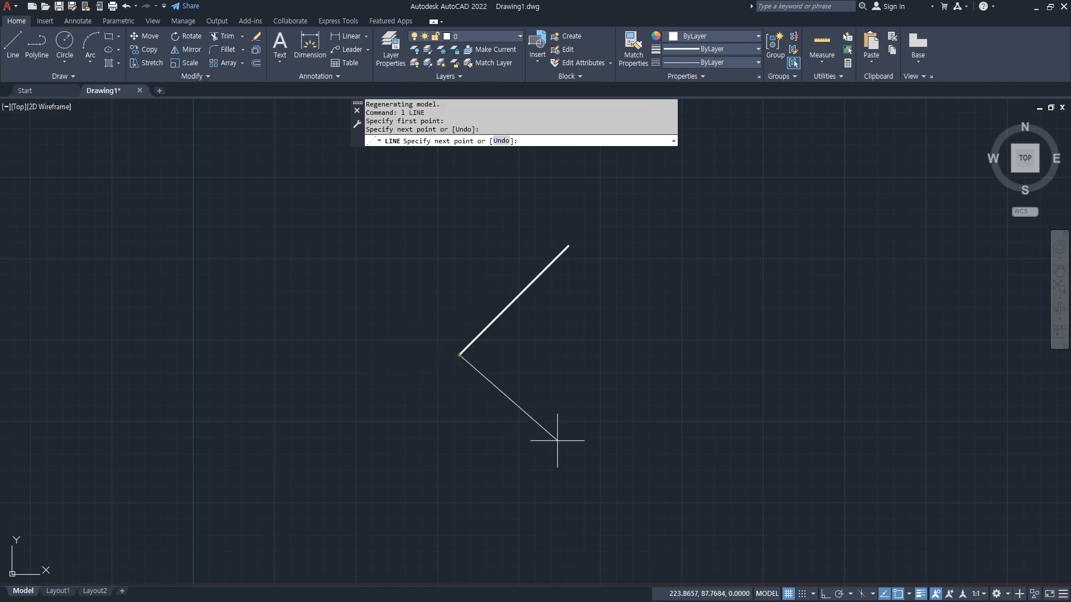
{"action": "left_click", "coordinate": [598, 472]}
{"action": "key", "text": "Return"}
Draw a second, slightly smaller angle from two connected lines, also opening right, to the right of the first.
{"action": "key", "text": "Return"}
{"action": "key", "text": "Return"}
{"action": "left_click", "coordinate": [762, 350]}
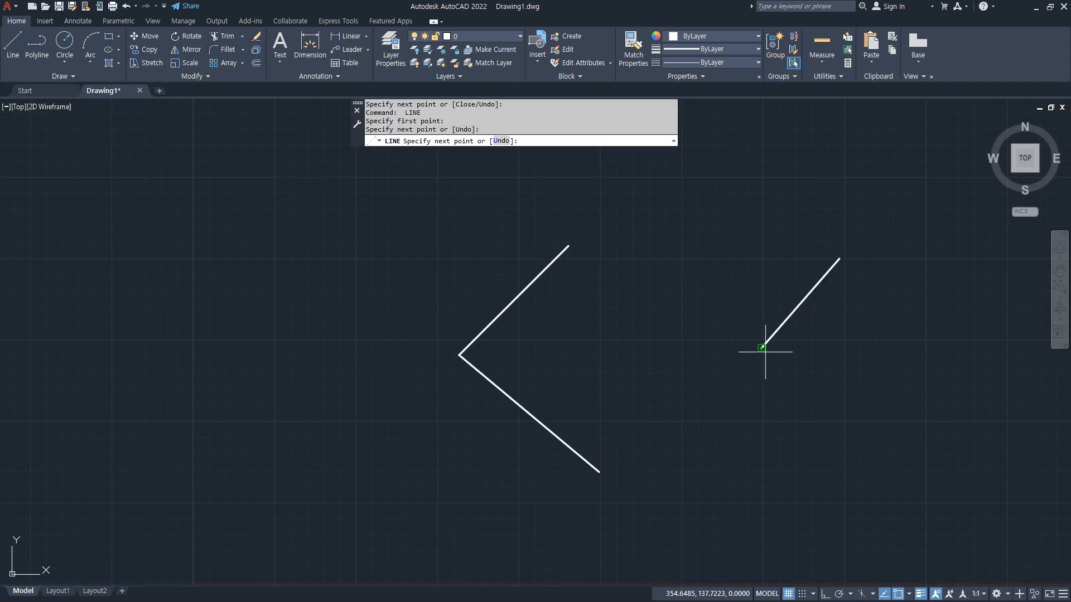
{"action": "left_click", "coordinate": [854, 466]}
{"action": "key", "text": "Return"}
{"action": "middle_click_drag", "start_coordinate": [581, 286], "coordinate": [434, 275]}
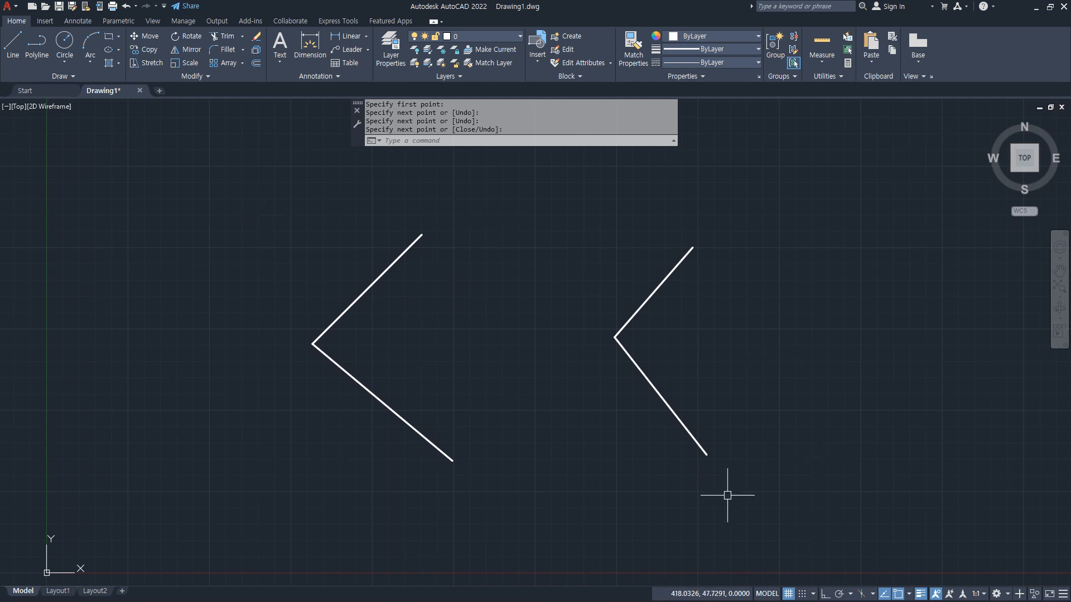
{"action": "left_click_drag", "start_coordinate": [219, 347], "coordinate": [485, 347]}
{"action": "left_click_drag", "start_coordinate": [582, 340], "coordinate": [836, 341]}
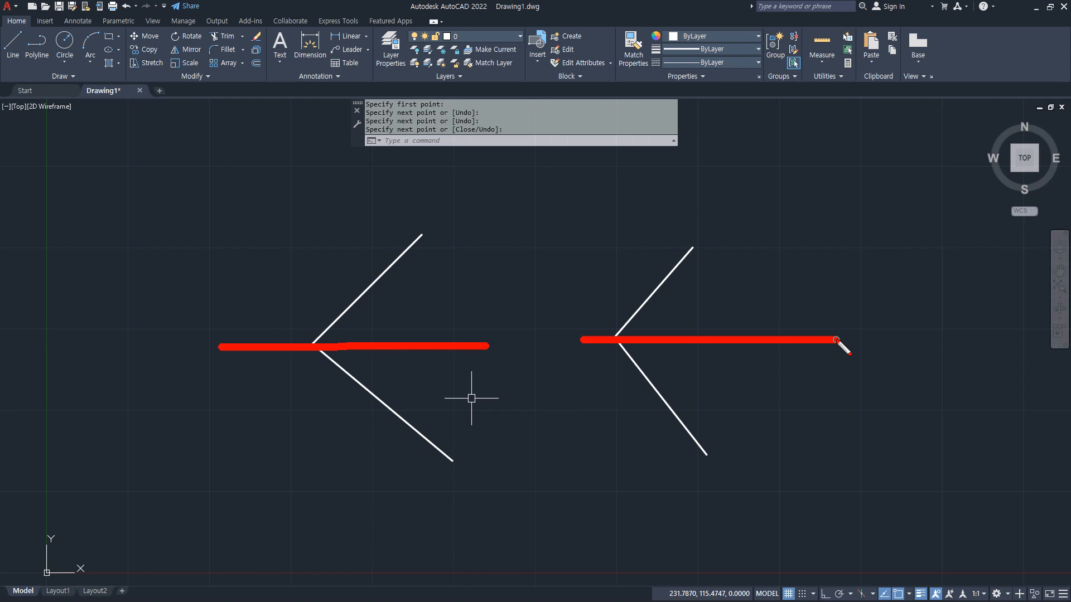
{"action": "key", "text": "Escape"}
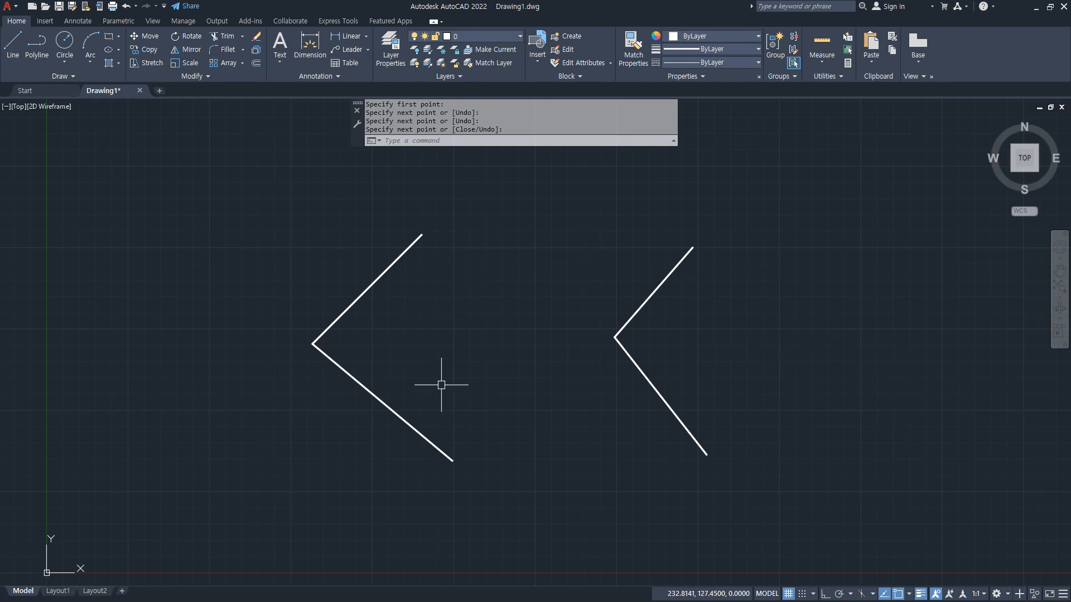
{"action": "mouse_move", "coordinate": [279, 455]}
{"action": "left_mouse_down"}
{"action": "mouse_move", "coordinate": [270, 449]}
{"action": "mouse_move", "coordinate": [435, 390]}
{"action": "mouse_move", "coordinate": [266, 444]}
{"action": "left_mouse_up"}
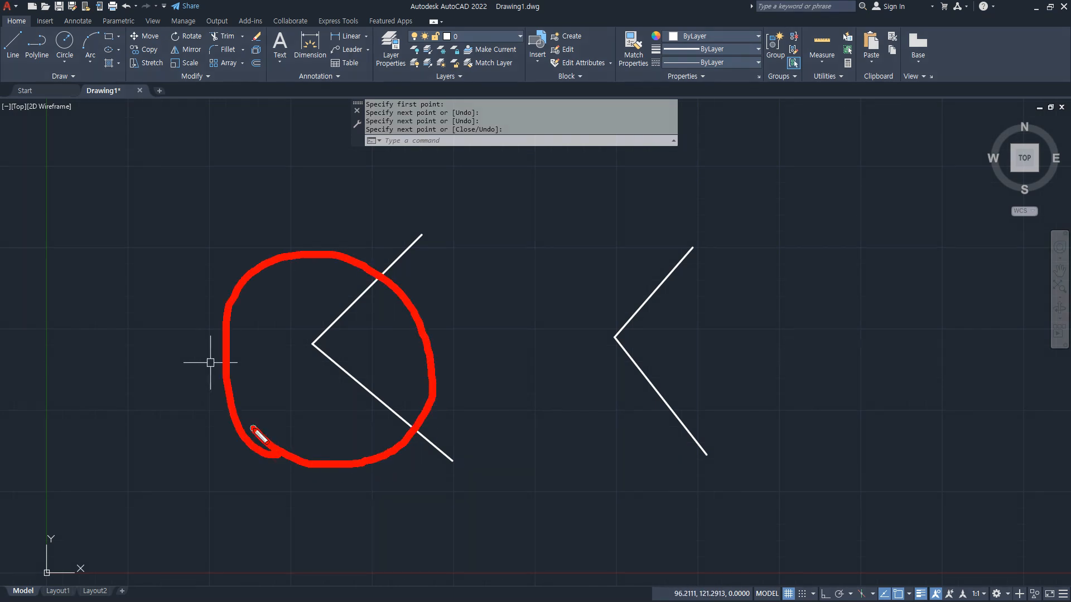
{"action": "mouse_move", "coordinate": [700, 391]}
{"action": "left_mouse_down"}
{"action": "mouse_move", "coordinate": [633, 284]}
{"action": "mouse_move", "coordinate": [657, 395]}
{"action": "left_mouse_up"}
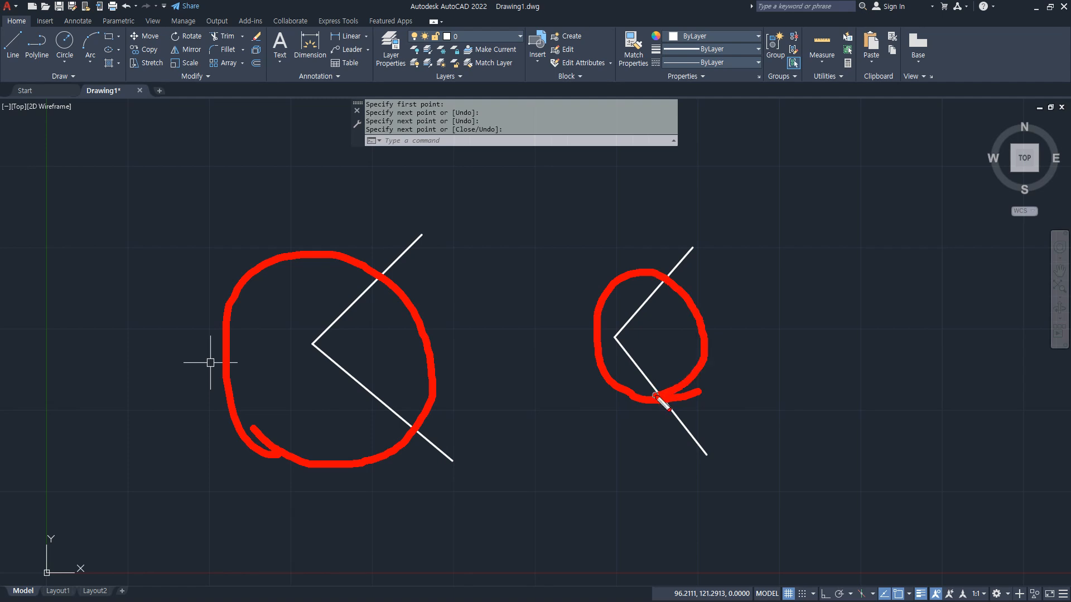
{"action": "key", "text": "Escape"}
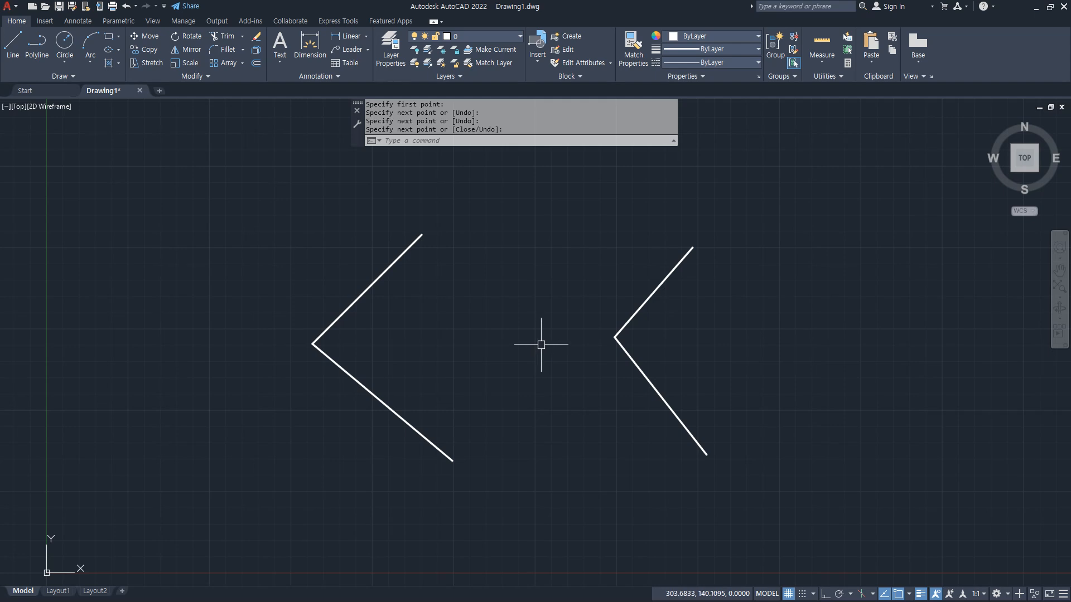
Turn on polar tracking and choose an increment angle for it.
{"action": "left_click", "coordinate": [840, 594]}
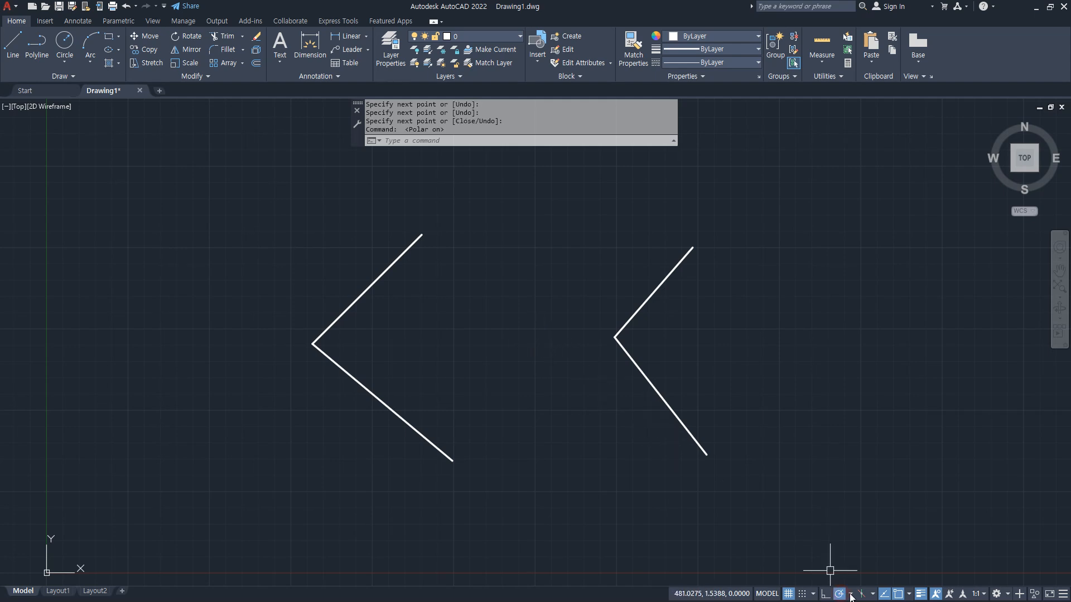
{"action": "left_click", "coordinate": [850, 595]}
{"action": "left_click", "coordinate": [860, 474]}
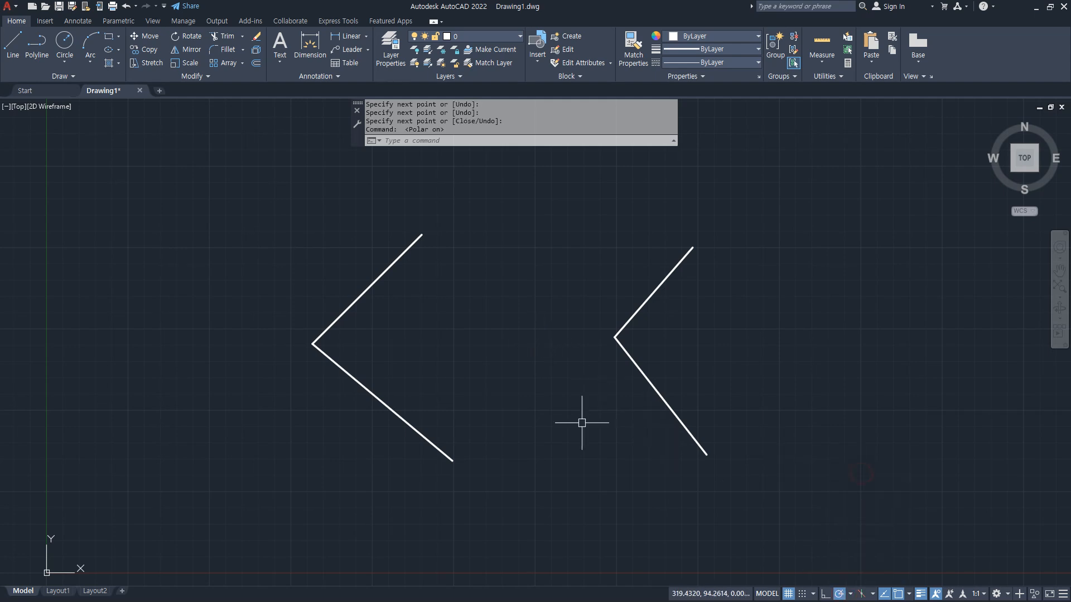
{"action": "left_click", "coordinate": [567, 418]}
{"action": "key", "text": "Escape"}
{"action": "key", "text": "Escape"}
Draw a circle centred on the left angle's vertex and trim away its portion outside the two legs.
{"action": "type", "text": "c"}
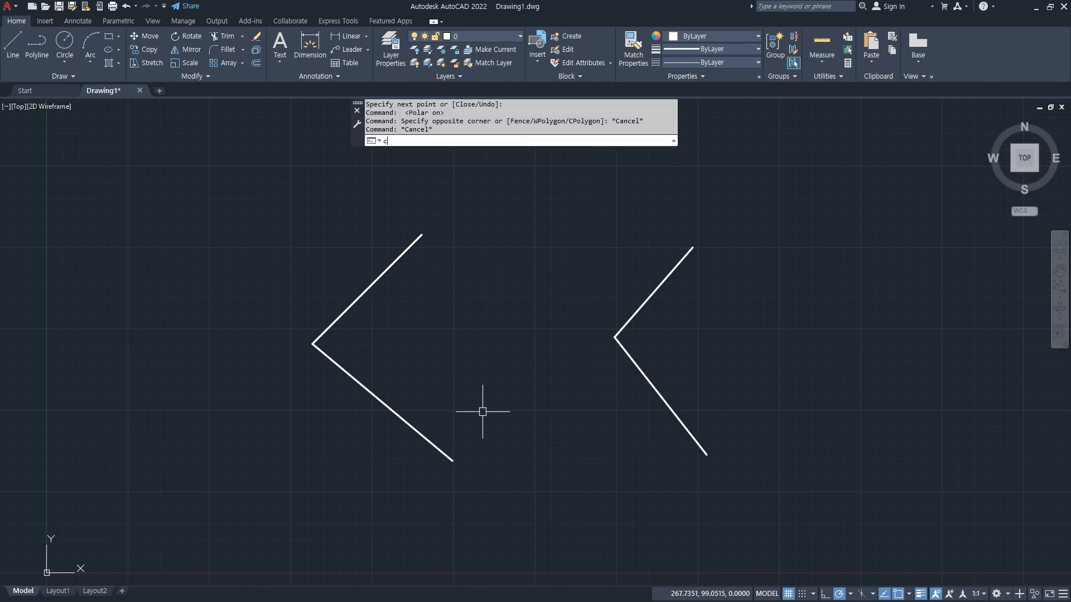
{"action": "key", "text": "Return"}
{"action": "left_click", "coordinate": [313, 344]}
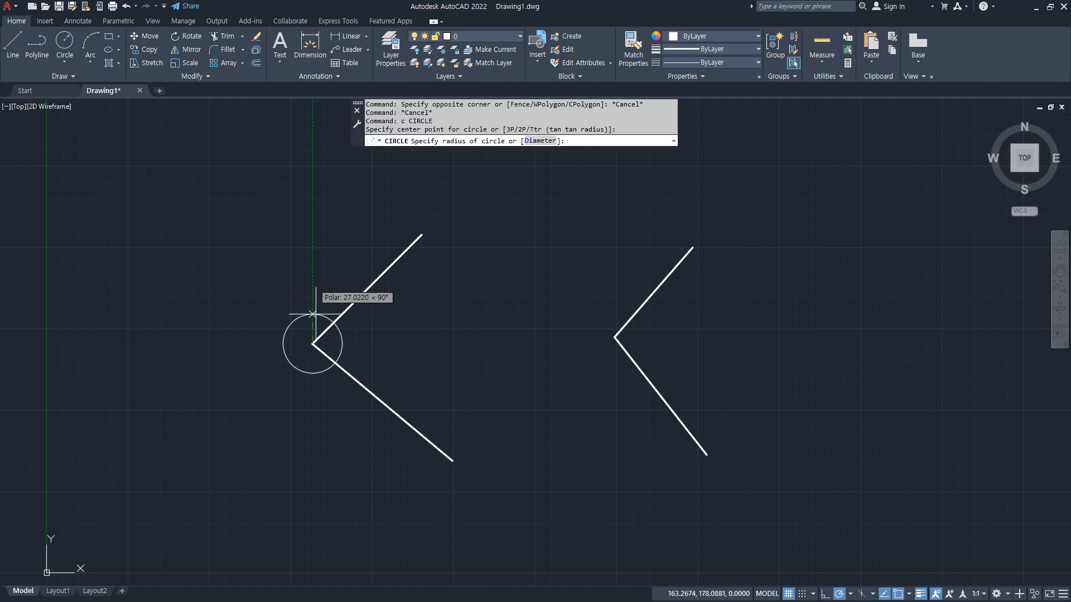
{"action": "left_click", "coordinate": [313, 226]}
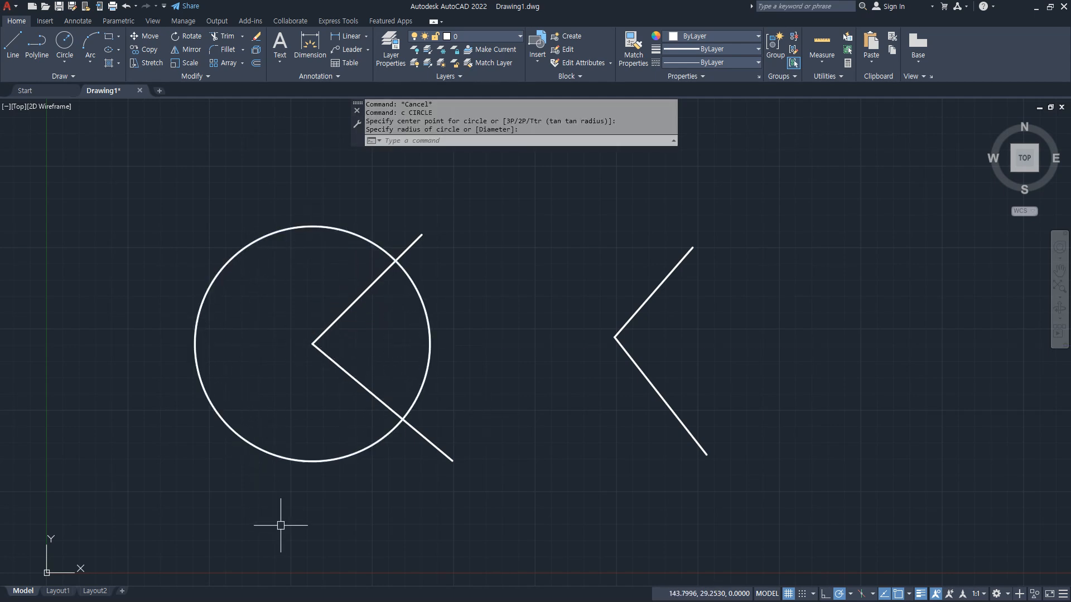
{"action": "type", "text": "tr"}
{"action": "key", "text": "Return"}
{"action": "left_click", "coordinate": [262, 449]}
{"action": "key", "text": "Return"}
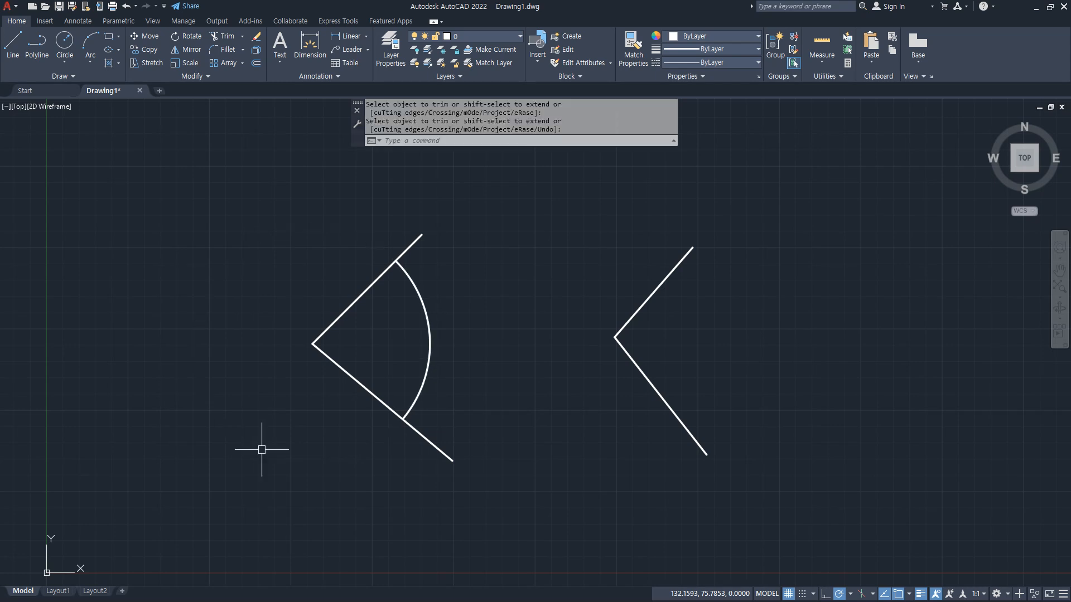
Draw a line from the left angle's vertex to approximately the middle of the arc.
{"action": "type", "text": "l"}
{"action": "key", "text": "Return"}
{"action": "left_click", "coordinate": [313, 344]}
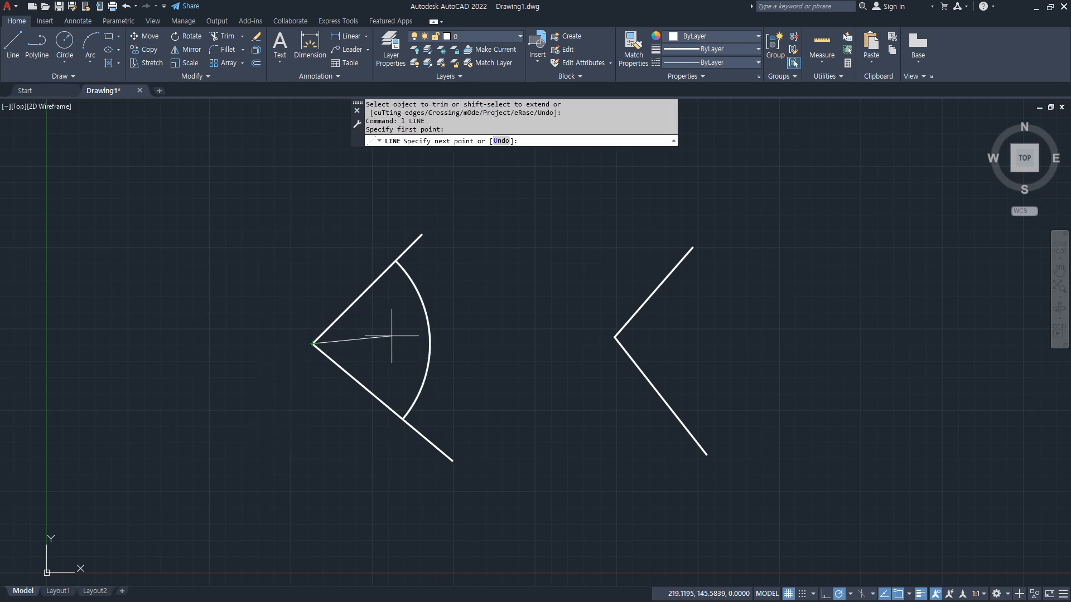
{"action": "left_click", "coordinate": [430, 338]}
{"action": "key", "text": "Return"}
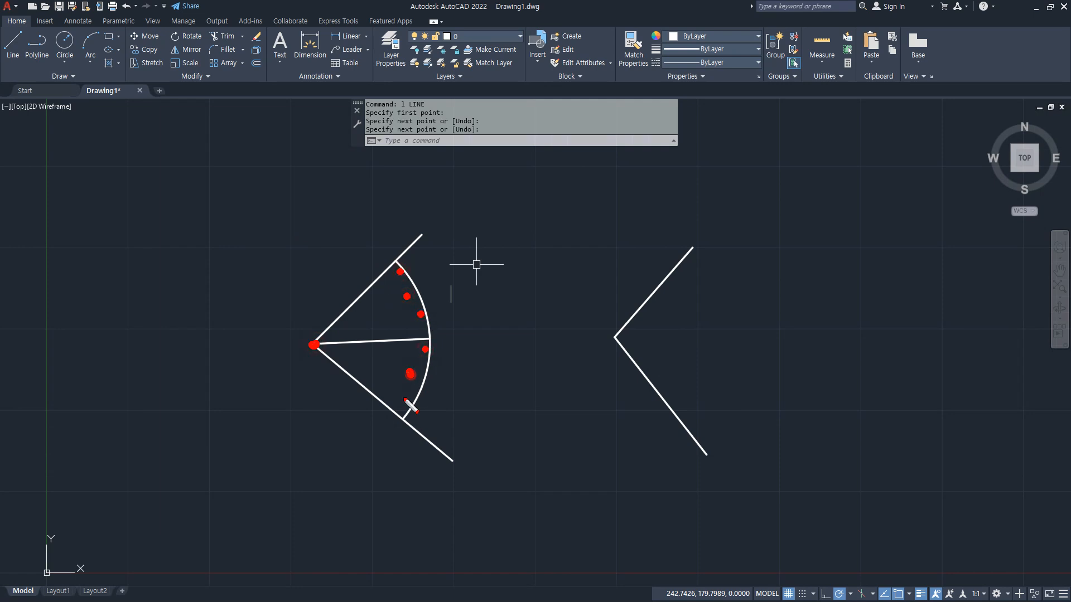
{"action": "mouse_move", "coordinate": [402, 416]}
{"action": "left_mouse_down"}
{"action": "mouse_move", "coordinate": [432, 316]}
{"action": "mouse_move", "coordinate": [405, 260]}
{"action": "mouse_move", "coordinate": [433, 402]}
{"action": "mouse_move", "coordinate": [387, 285]}
{"action": "left_mouse_up"}
{"action": "left_click_drag", "start_coordinate": [308, 351], "coordinate": [387, 286]}
{"action": "key", "text": "e"}
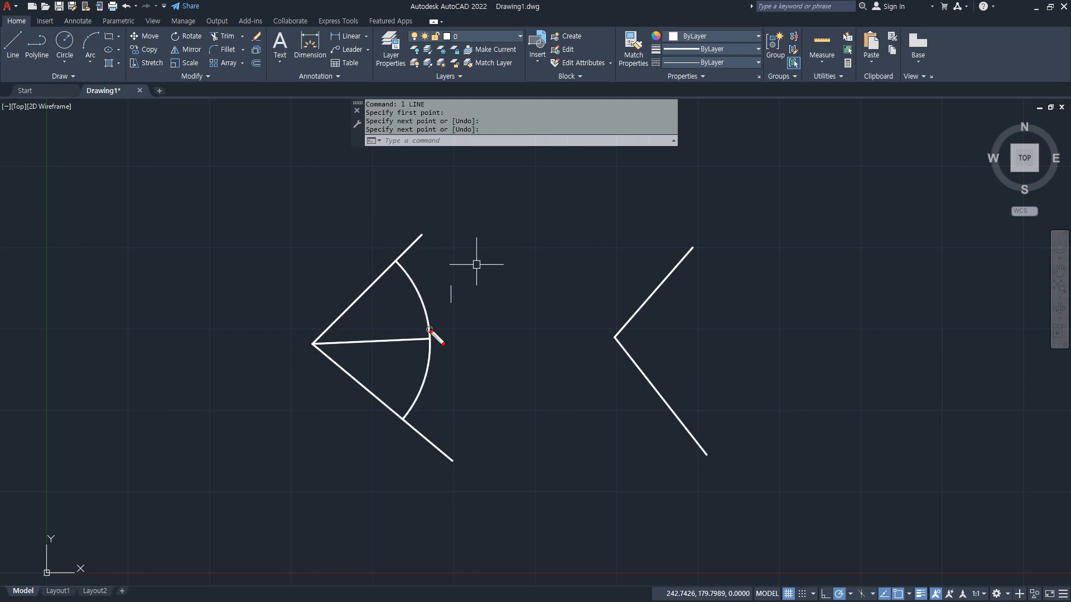
{"action": "left_click_drag", "start_coordinate": [429, 329], "coordinate": [430, 348]}
{"action": "left_click_drag", "start_coordinate": [332, 346], "coordinate": [476, 345]}
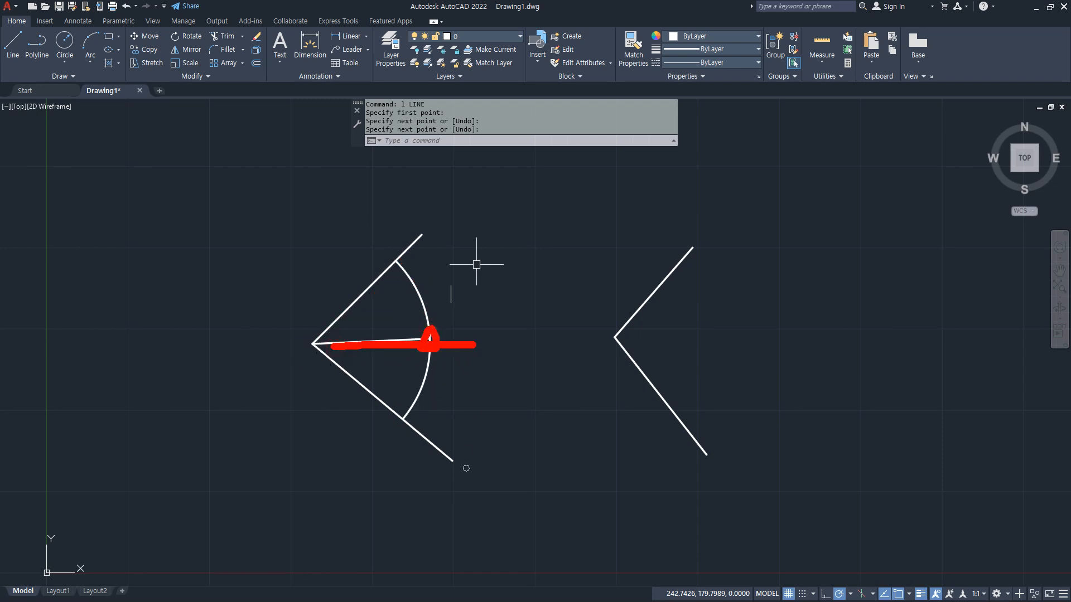
{"action": "key", "text": "Escape"}
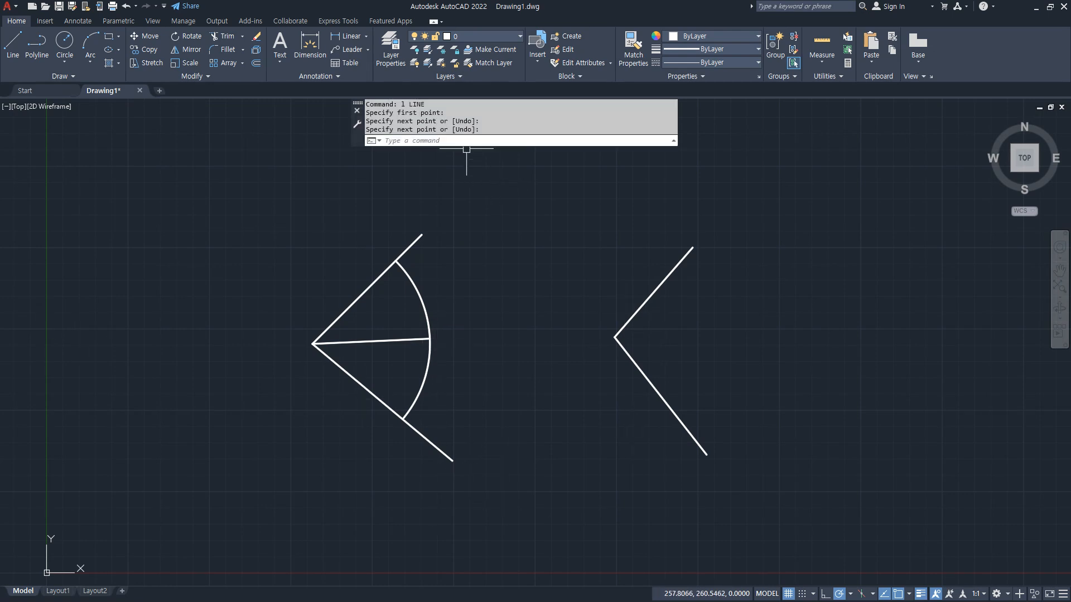
Draw a construction line with the Bisect option through the right angle's vertex, using the endpoints of its lower and upper legs.
{"action": "mouse_move", "coordinate": [674, 394]}
{"action": "middle_mouse_down"}
{"action": "mouse_move", "coordinate": [433, 289]}
{"action": "mouse_move", "coordinate": [517, 373]}
{"action": "mouse_move", "coordinate": [595, 426]}
{"action": "middle_mouse_up"}
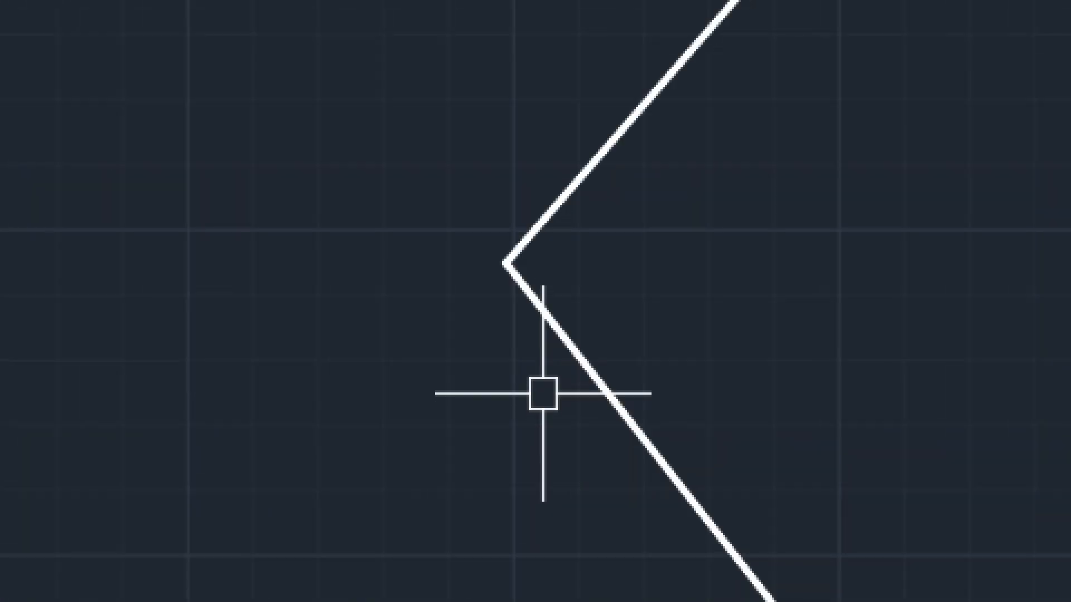
{"action": "type", "text": "xl"}
{"action": "key", "text": "Return"}
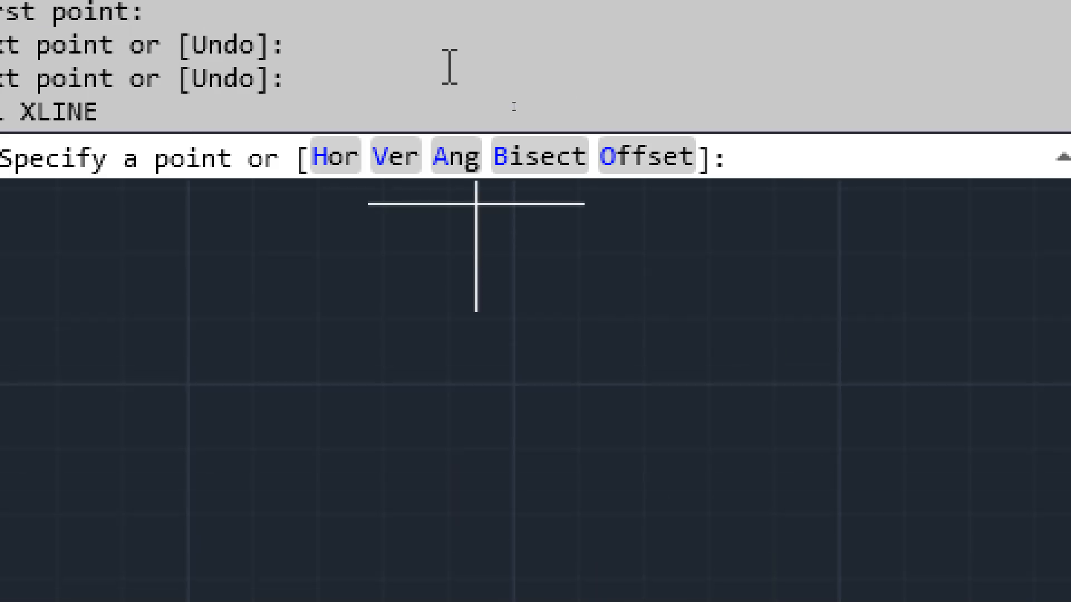
{"action": "left_click", "coordinate": [546, 223]}
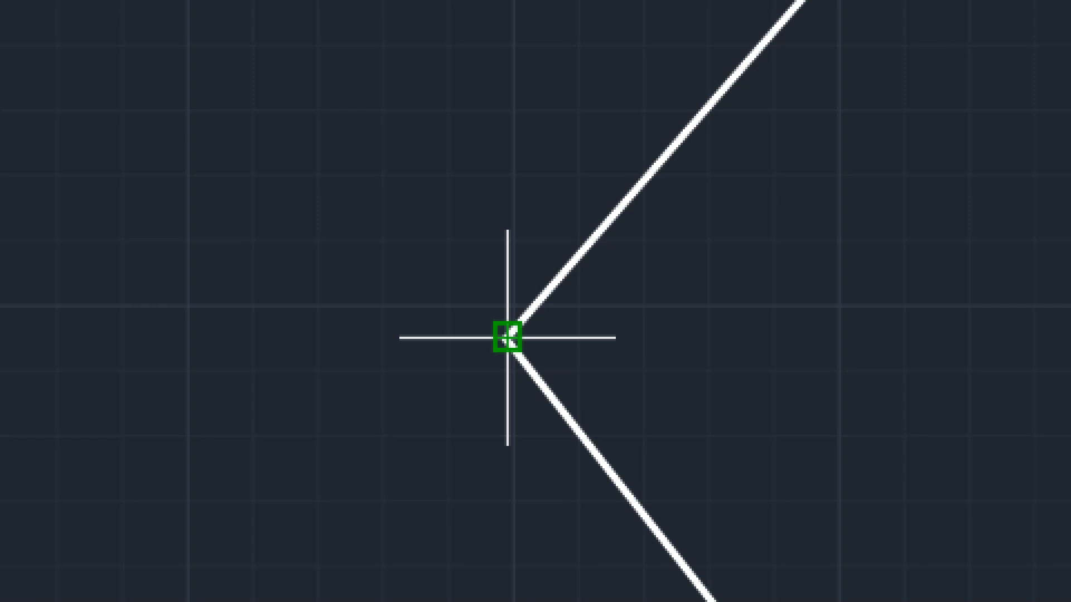
{"action": "left_click", "coordinate": [507, 338]}
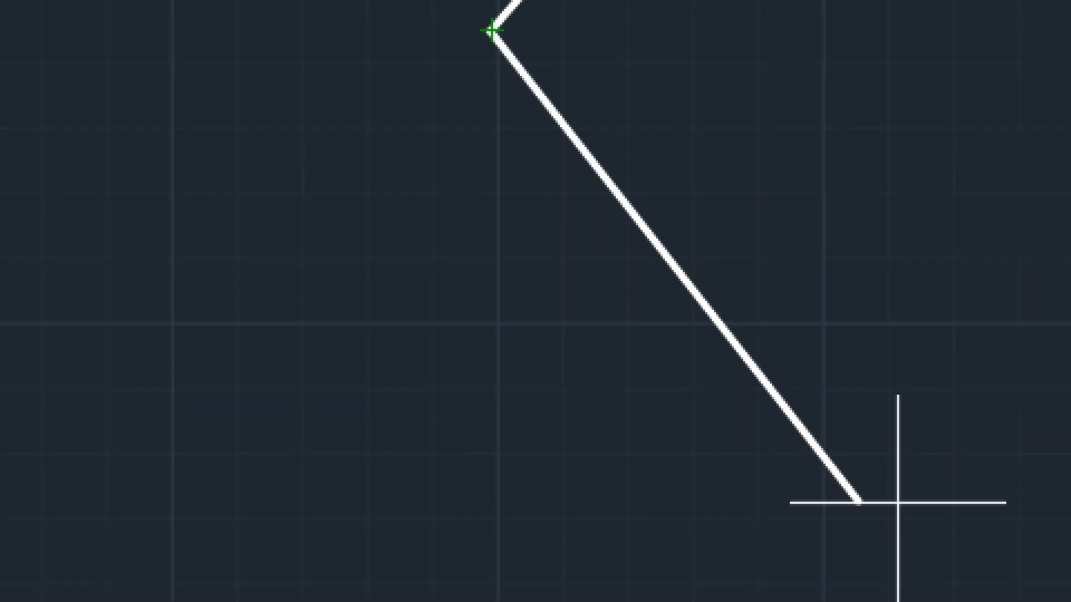
{"action": "left_click", "coordinate": [859, 500]}
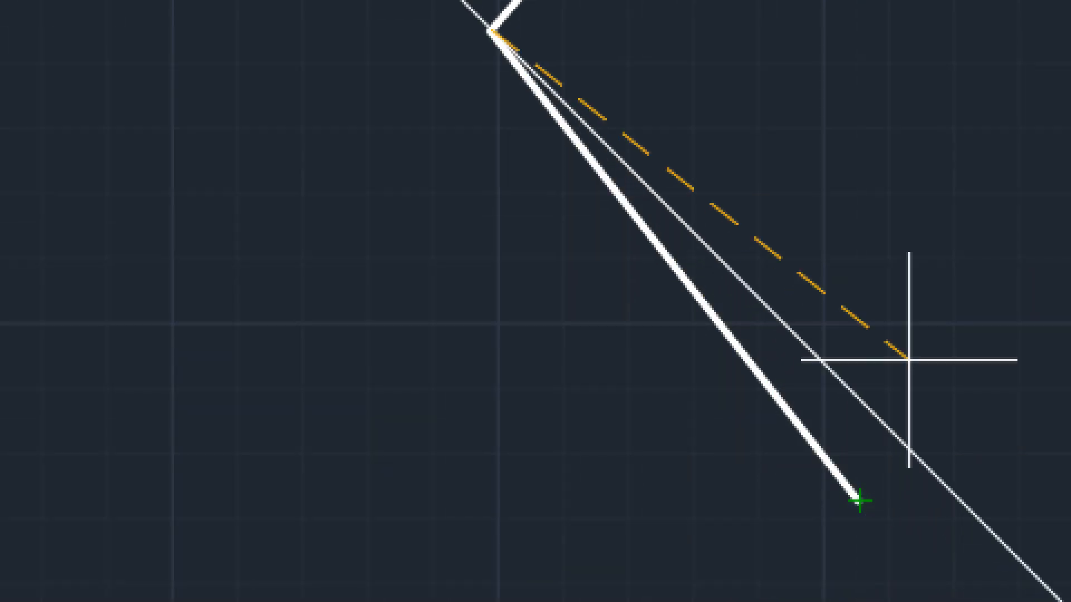
{"action": "scroll", "coordinate": [825, 148], "scroll_direction": "down", "scroll_amount": 2}
{"action": "middle_click_drag", "start_coordinate": [818, 130], "coordinate": [622, 303]}
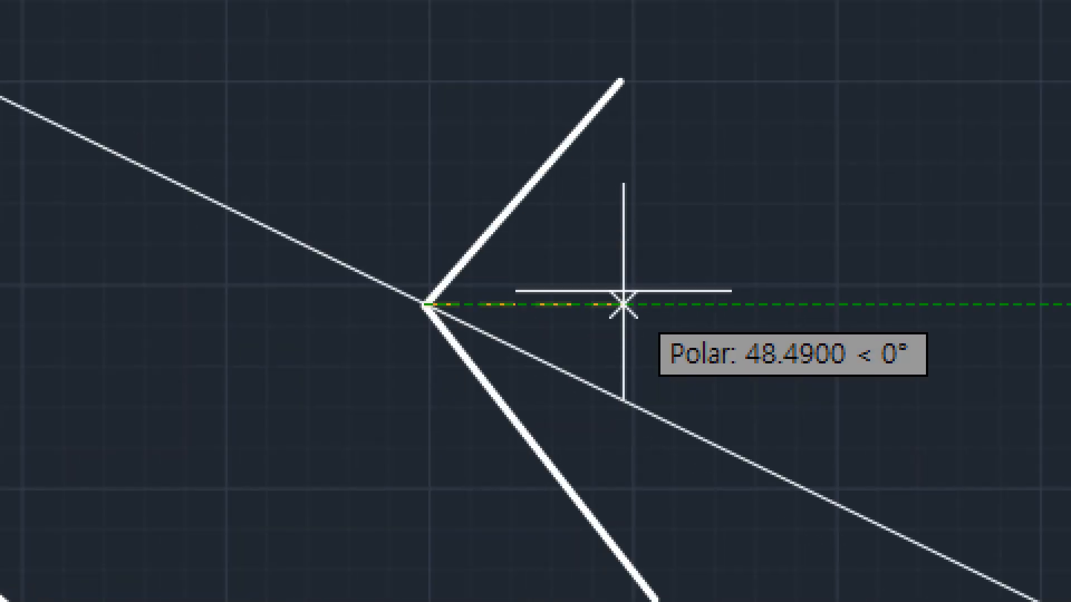
{"action": "scroll", "coordinate": [621, 303], "scroll_direction": "down", "scroll_amount": 2}
{"action": "left_click", "coordinate": [621, 173]}
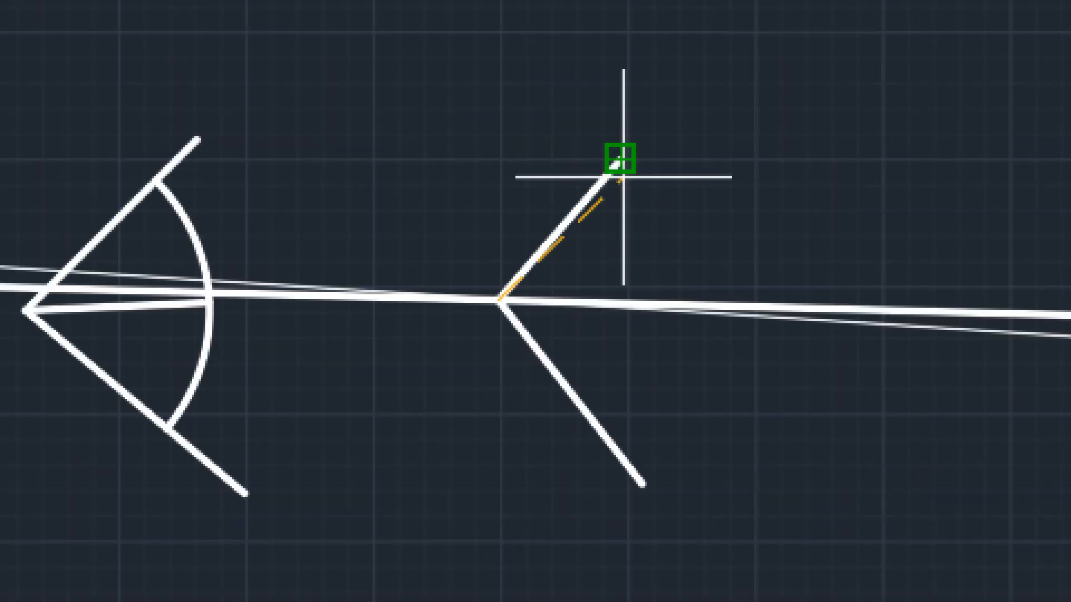
{"action": "key", "text": "Escape"}
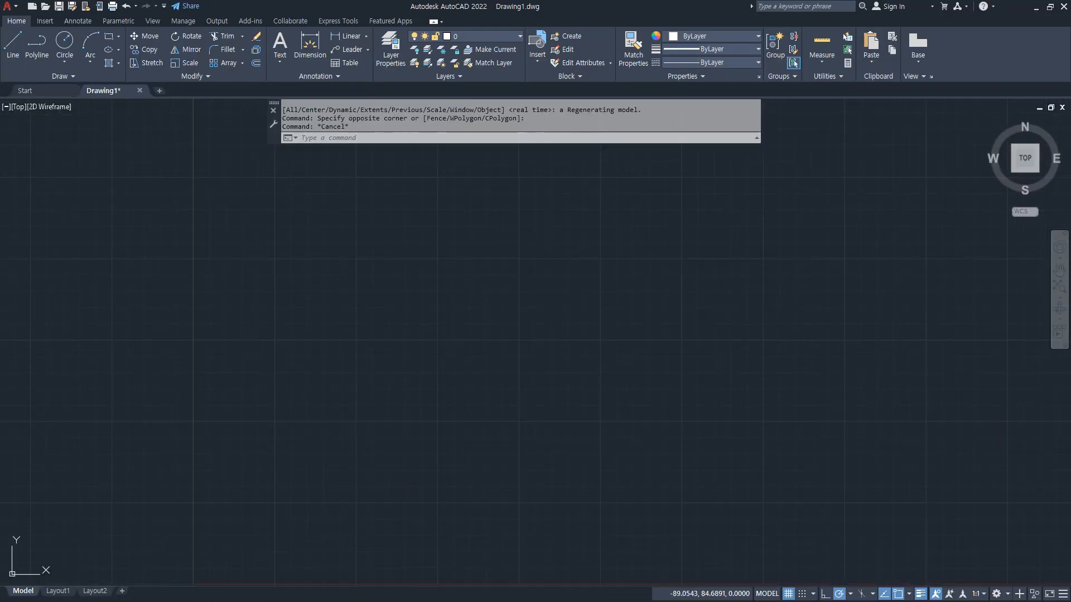
{"action": "left_click_drag", "start_coordinate": [0, 62], "coordinate": [866, 52]}
{"action": "left_click_drag", "start_coordinate": [447, 364], "coordinate": [897, 365]}
{"action": "key", "text": "Escape"}
Switch to Notepad and add the note "- PolyLine의 일종" on a new line under the RECtang and POLygon entries.
{"action": "left_click", "coordinate": [440, 344]}
{"action": "key", "text": "Return"}
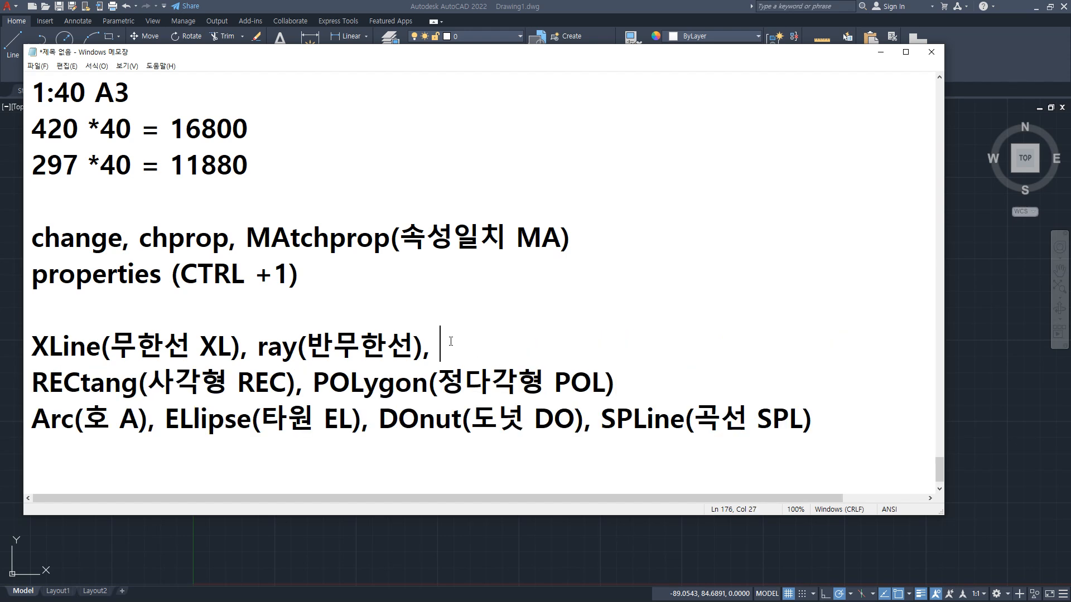
{"action": "key", "text": "Return"}
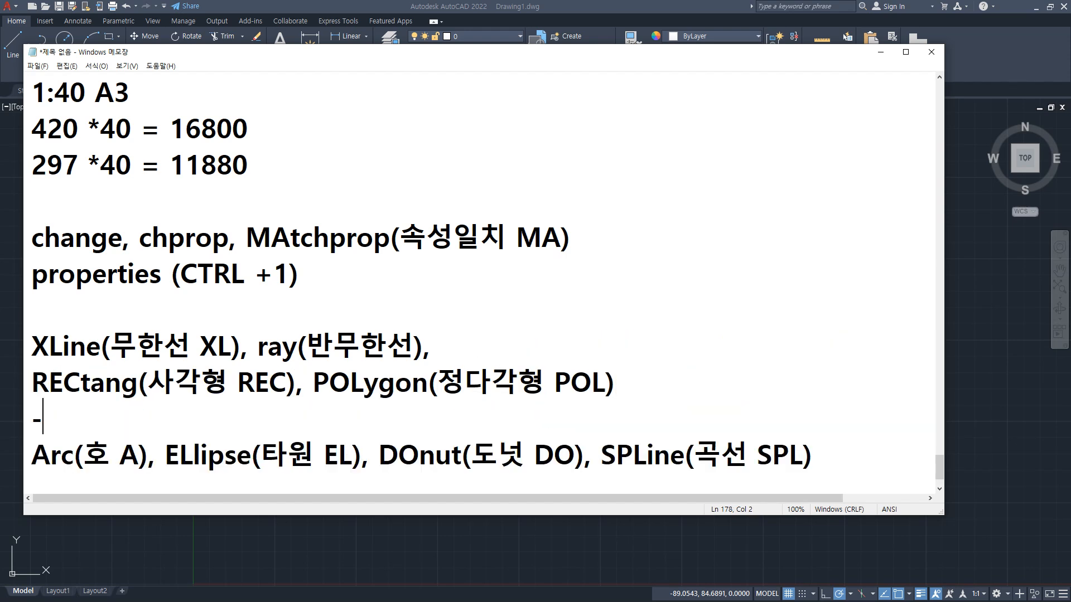
{"action": "type", "text": "- Poly"}
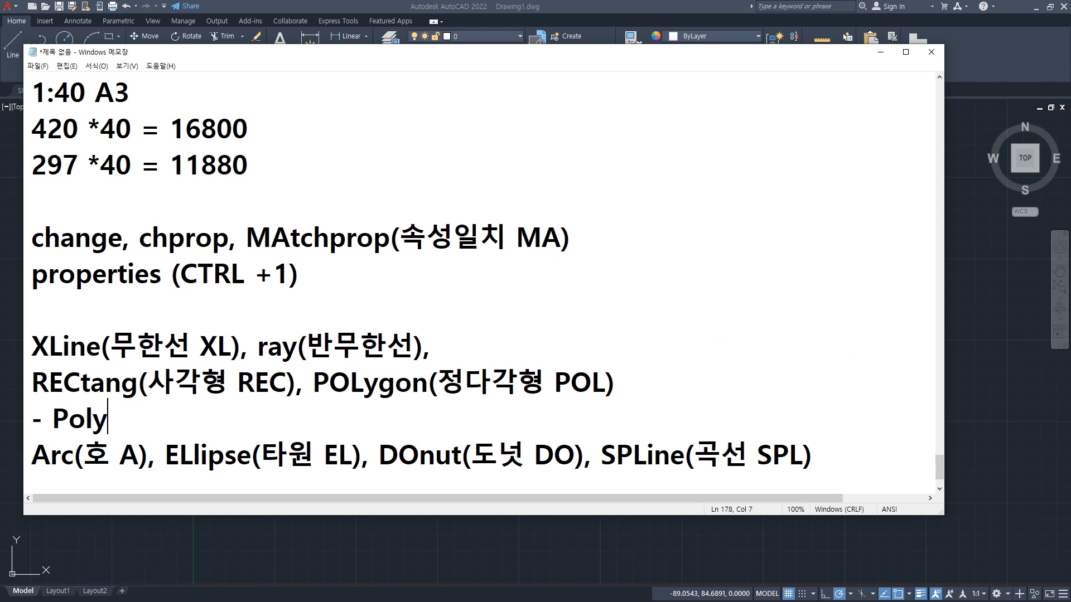
{"action": "type", "text": "Line의 직"}
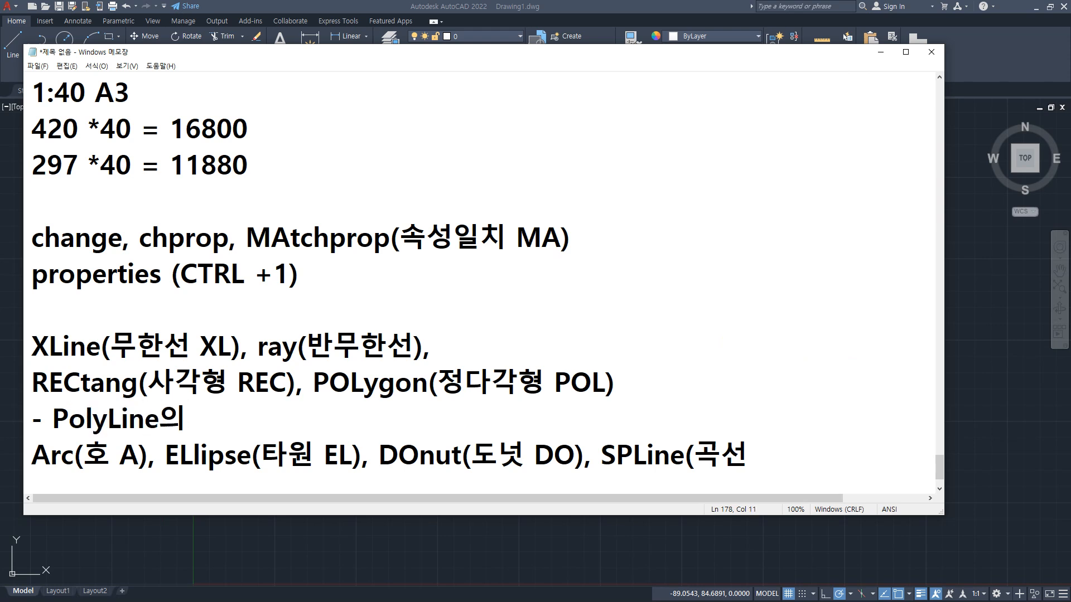
{"action": "key", "text": "BackSpace"}
{"action": "key", "text": "BackSpace"}
{"action": "key", "text": "BackSpace"}
{"action": "type", "text": "ㅇ일종"}
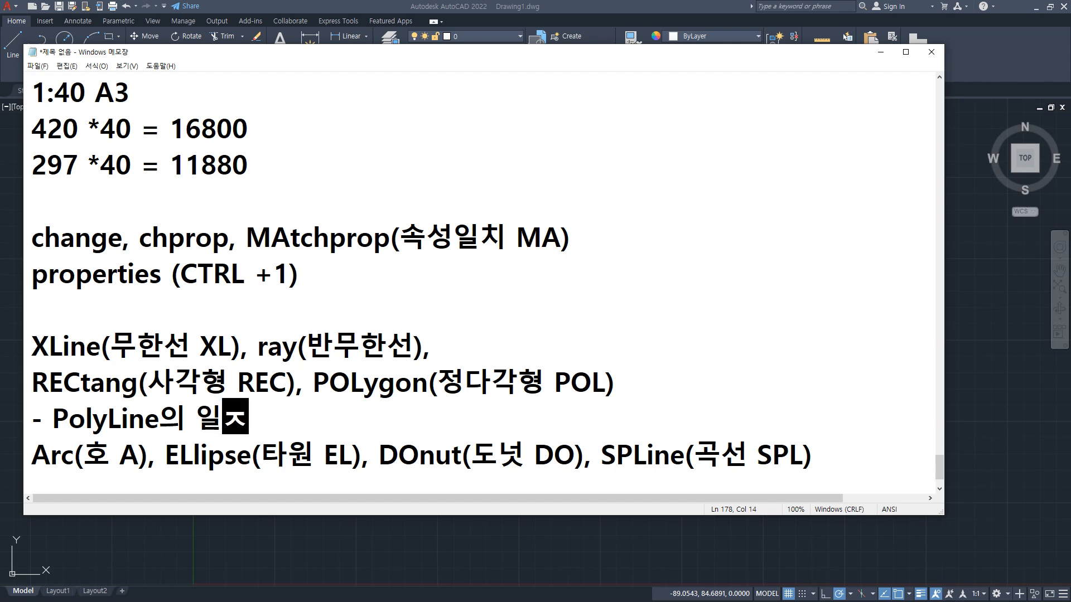
{"action": "key", "text": "Return"}
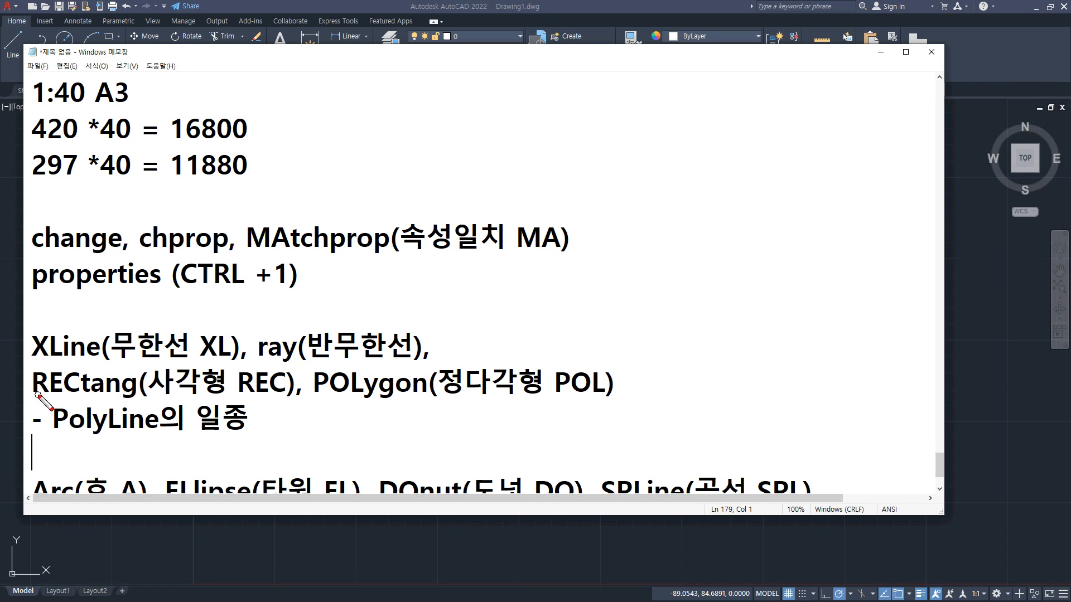
{"action": "left_click_drag", "start_coordinate": [35, 395], "coordinate": [658, 395]}
{"action": "left_click_drag", "start_coordinate": [37, 432], "coordinate": [282, 434]}
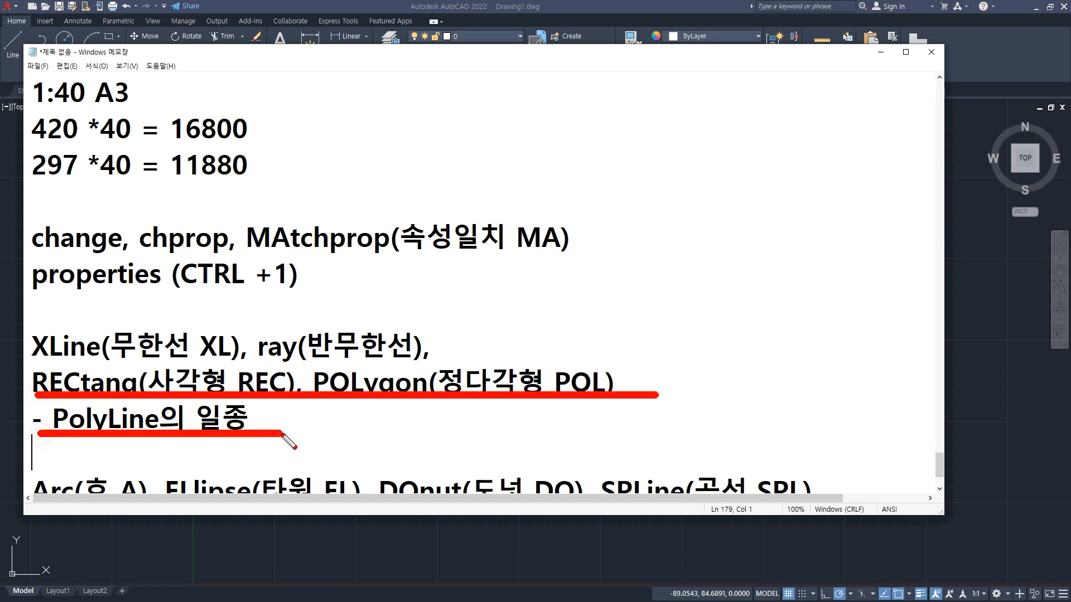
{"action": "key", "text": "Escape"}
Insert "(폴리선)" directly after the word PolyLine in the new note line.
{"action": "left_click", "coordinate": [278, 426]}
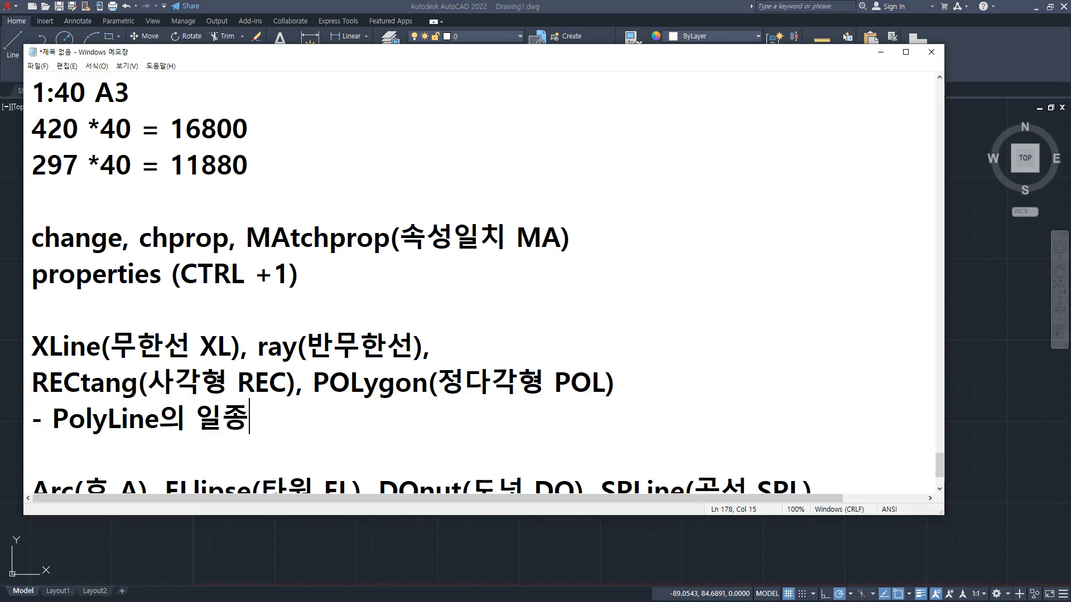
{"action": "left_click", "coordinate": [160, 418]}
{"action": "type", "text": "(폴리선"}
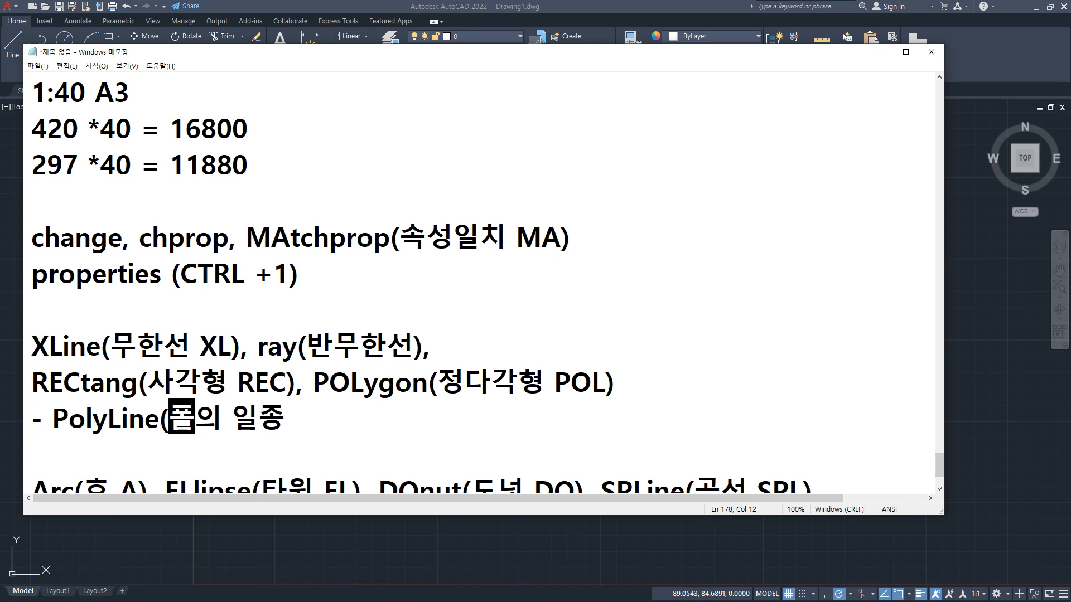
{"action": "type", "text": ")"}
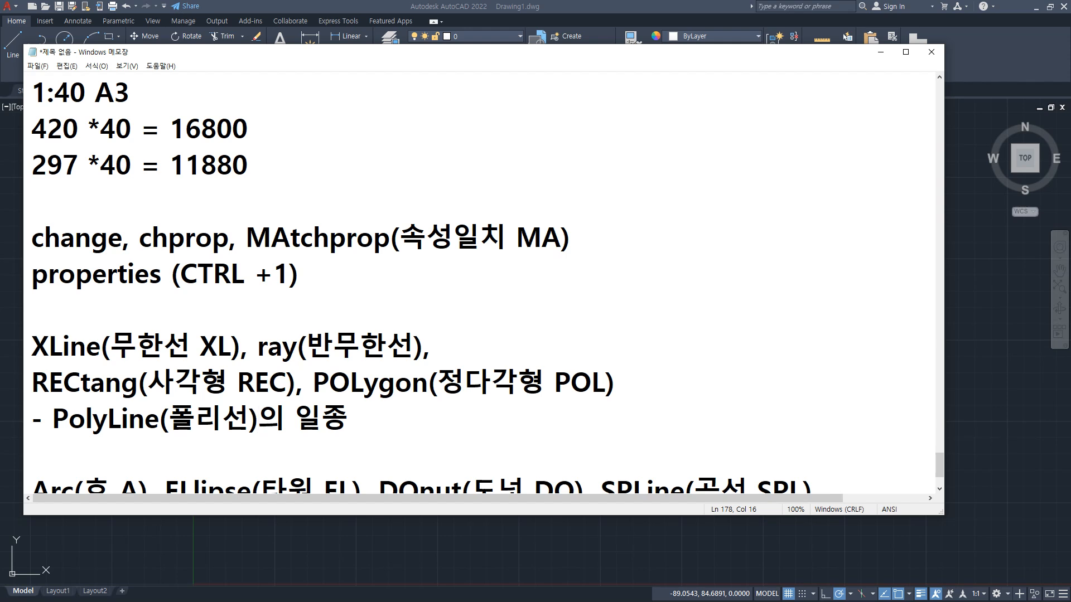
Add a line below the PolyLine note reading "- Poly의 뜻은 유기적으로 결합된".
{"action": "key", "text": "Return"}
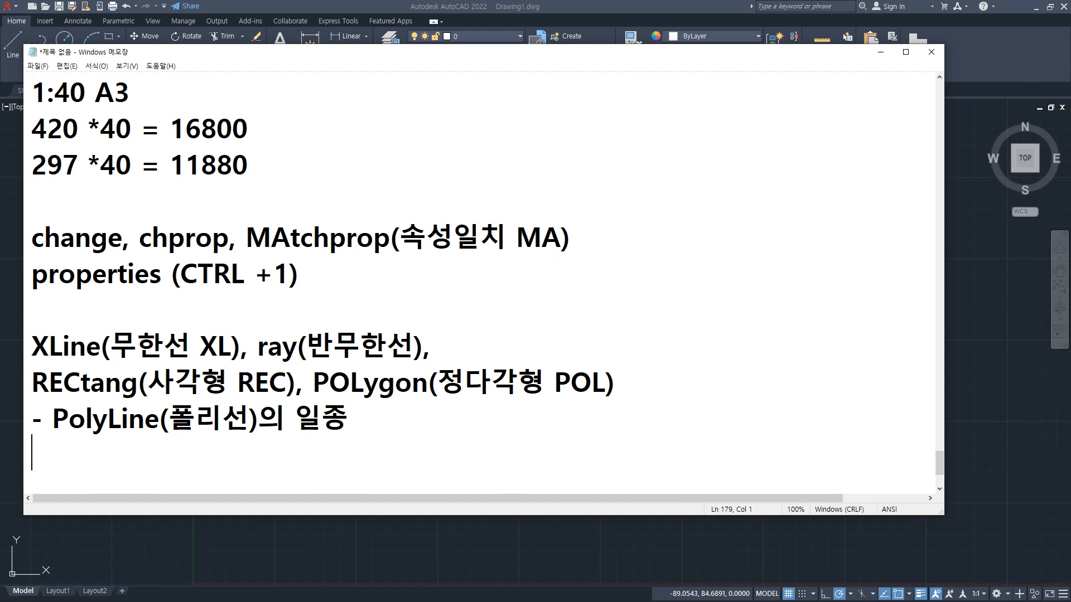
{"action": "type", "text": "-Polydm"}
{"action": "key", "text": "BackSpace"}
{"action": "key", "text": "BackSpace"}
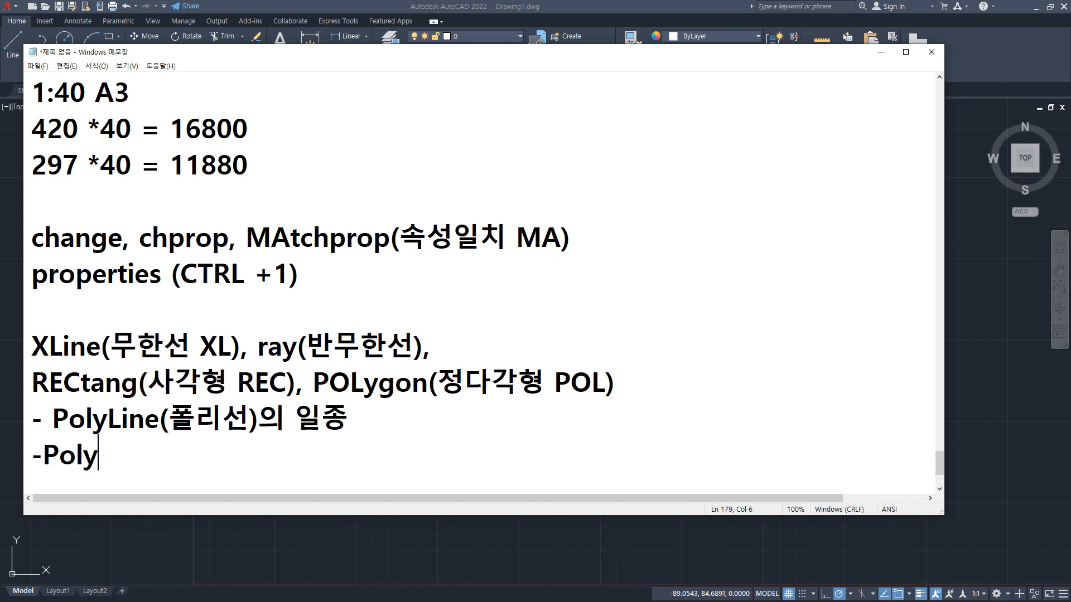
{"action": "type", "text": "의 "}
{"action": "type", "text": "뜻은 유기적을"}
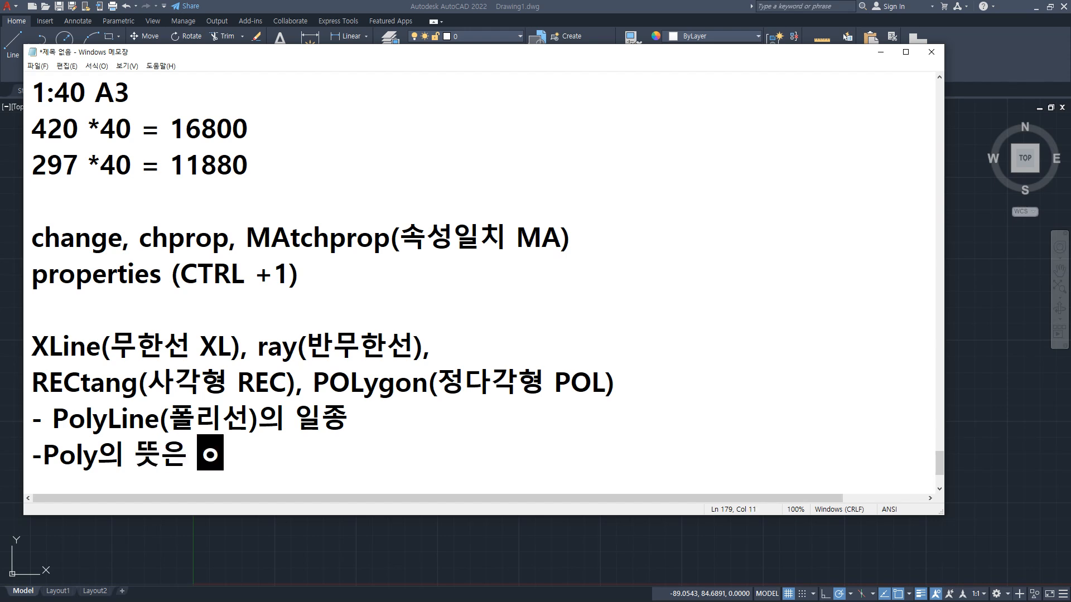
{"action": "type", "text": "로 결합된"}
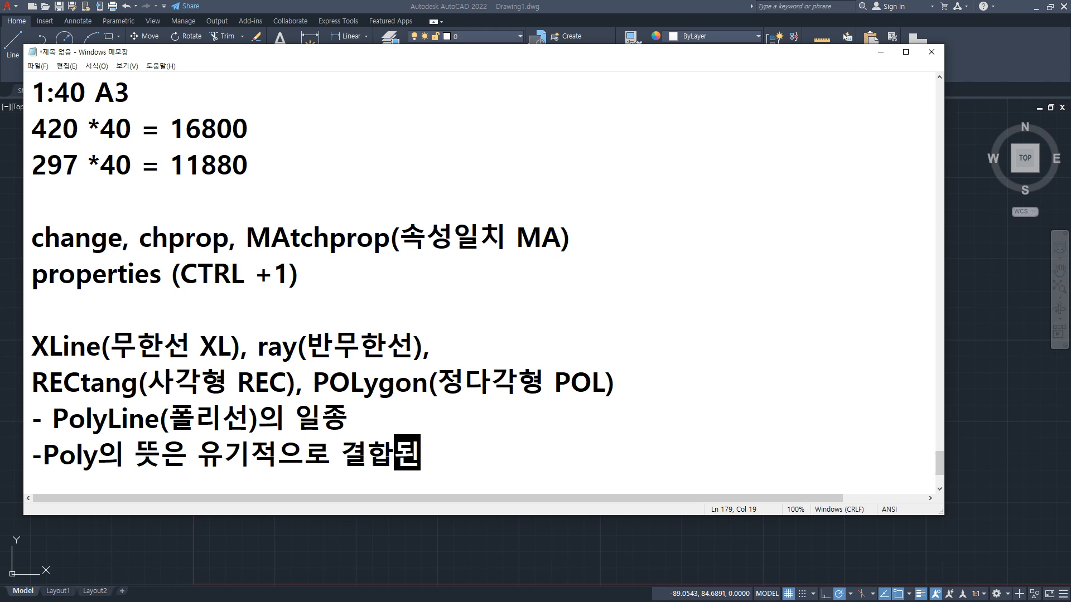
Add the first numbered point under the Poly definition: "1. 선이 전부 1개로 연결되어 있음".
{"action": "key", "text": "Return"}
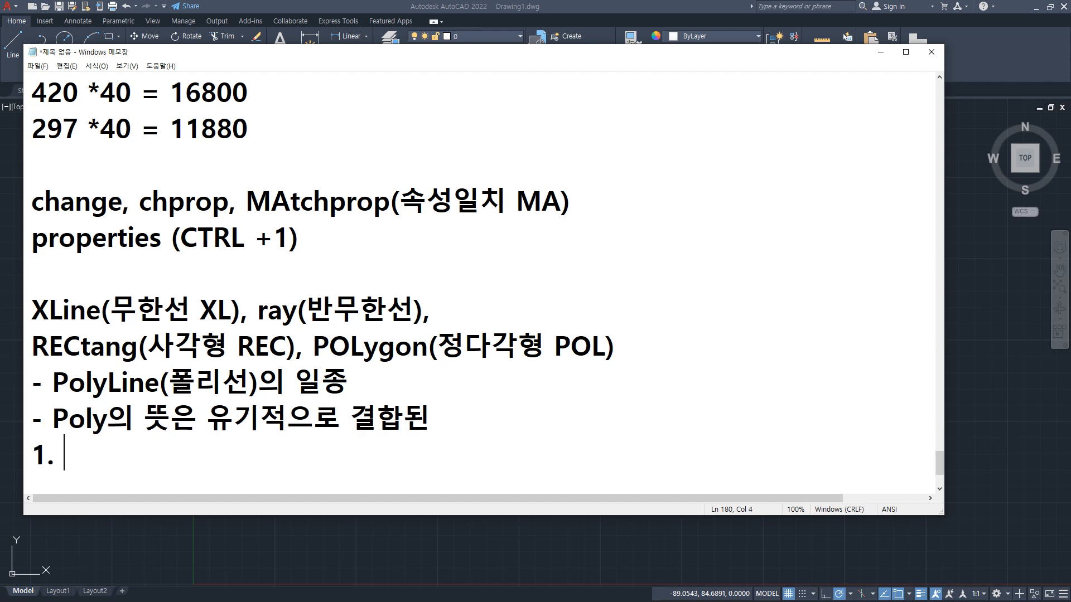
{"action": "type", "text": "선이 전부"}
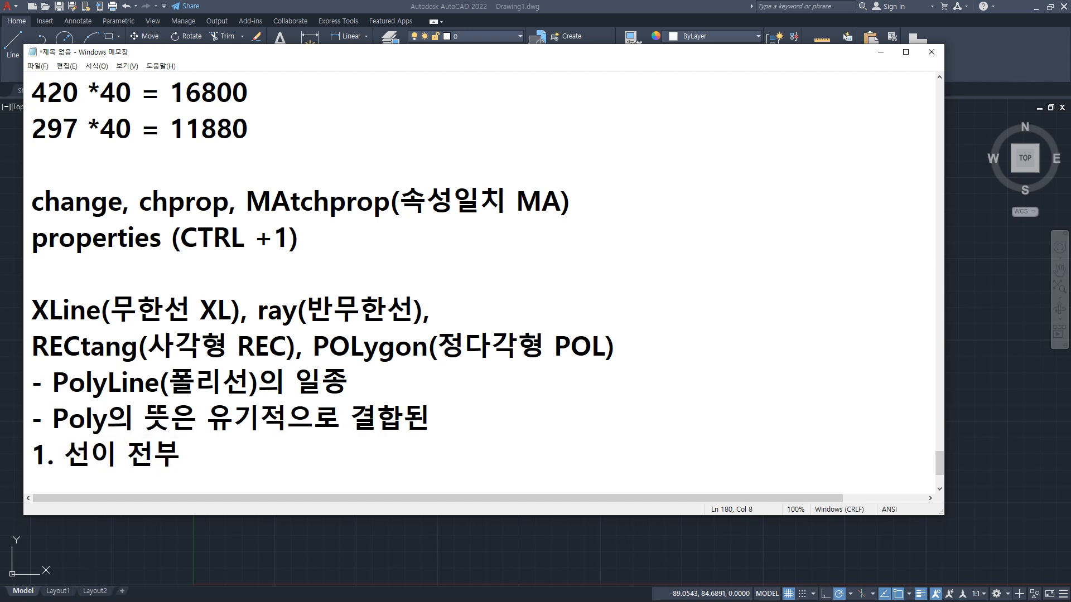
{"action": "type", "text": " 1개로 연결"}
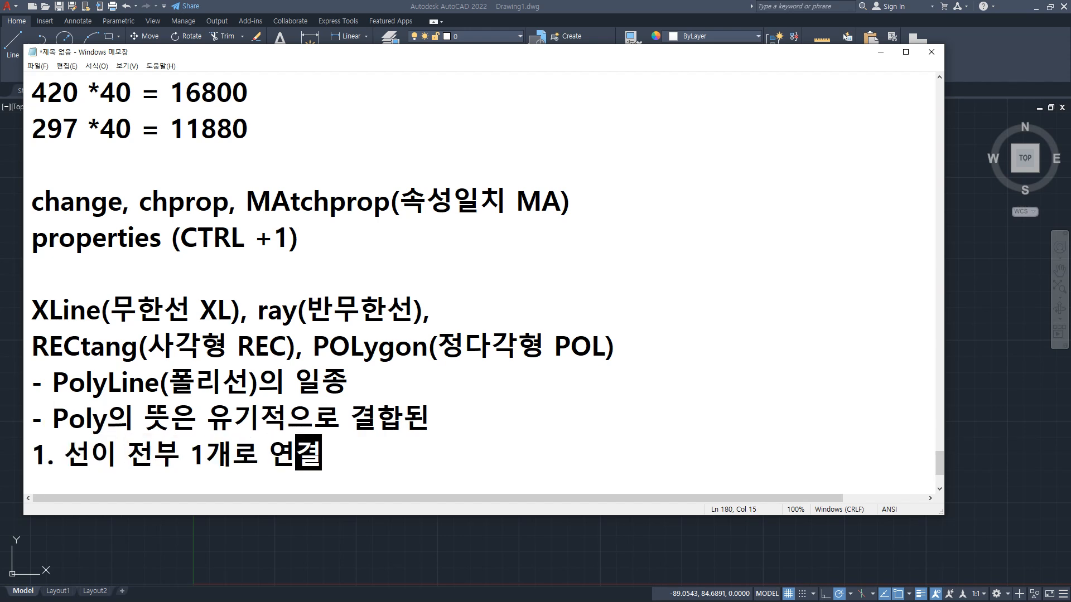
{"action": "type", "text": "되어 있음"}
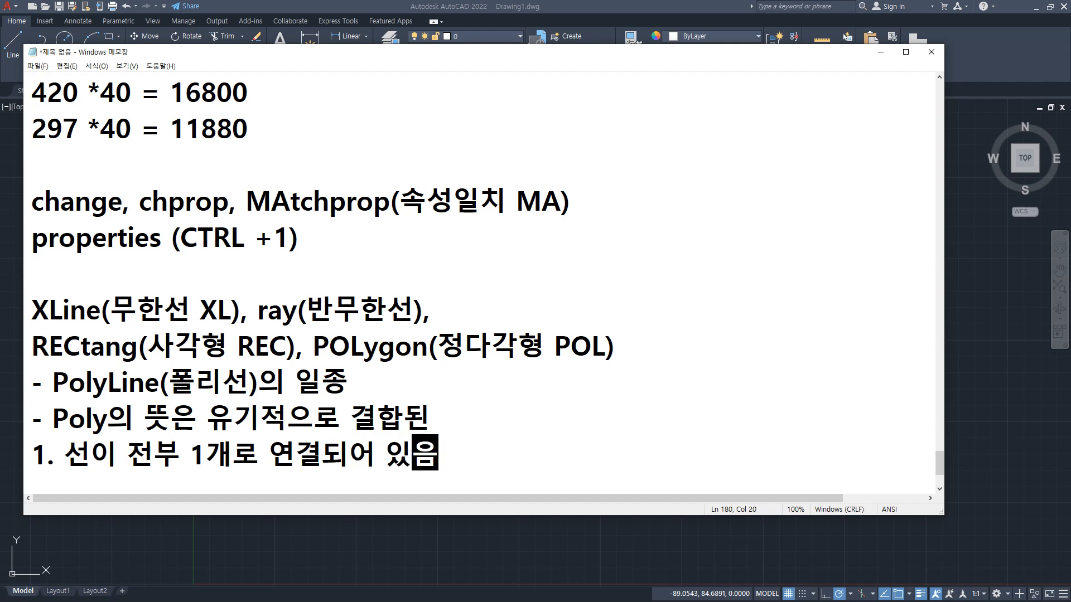
Add the second numbered point below the first: "2. 선의 폭을 지정할 수 있음".
{"action": "key", "text": "Return"}
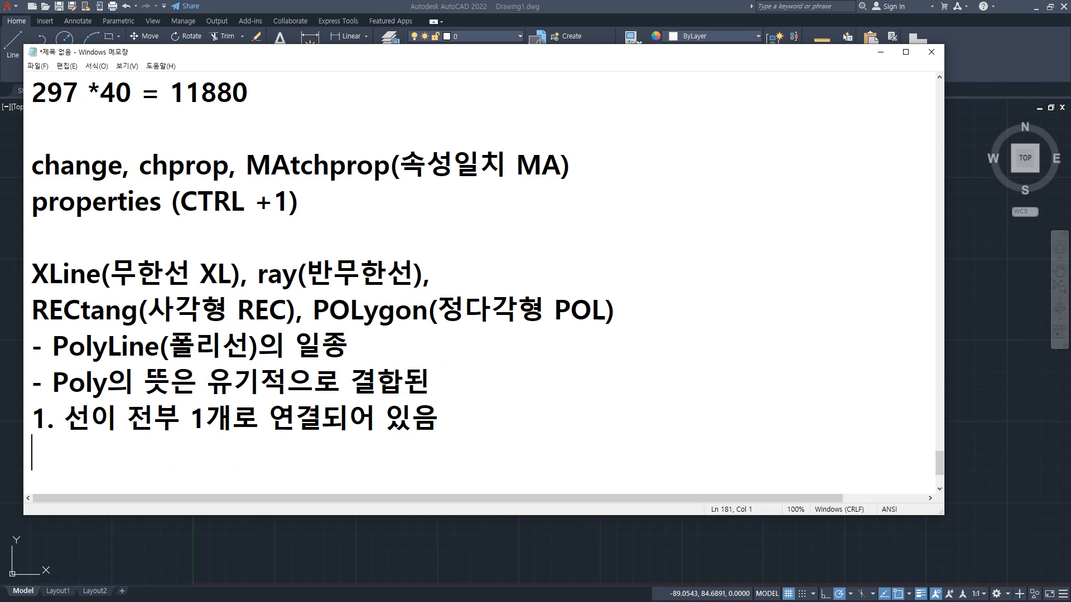
{"action": "type", "text": "2. 선의 폭으"}
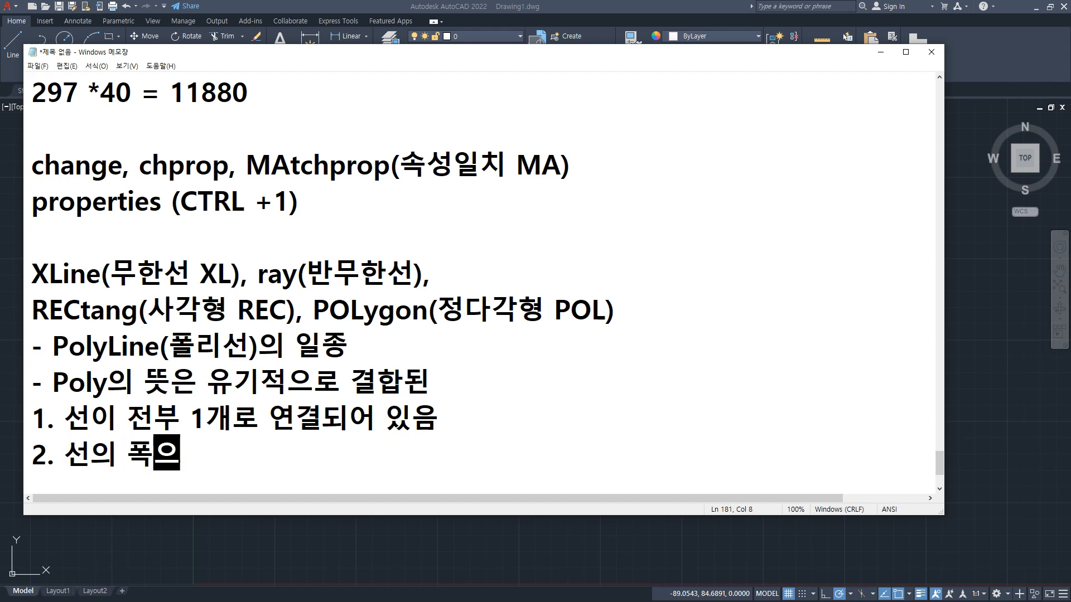
{"action": "type", "text": "ㄹ 지저"}
{"action": "type", "text": "수 있음"}
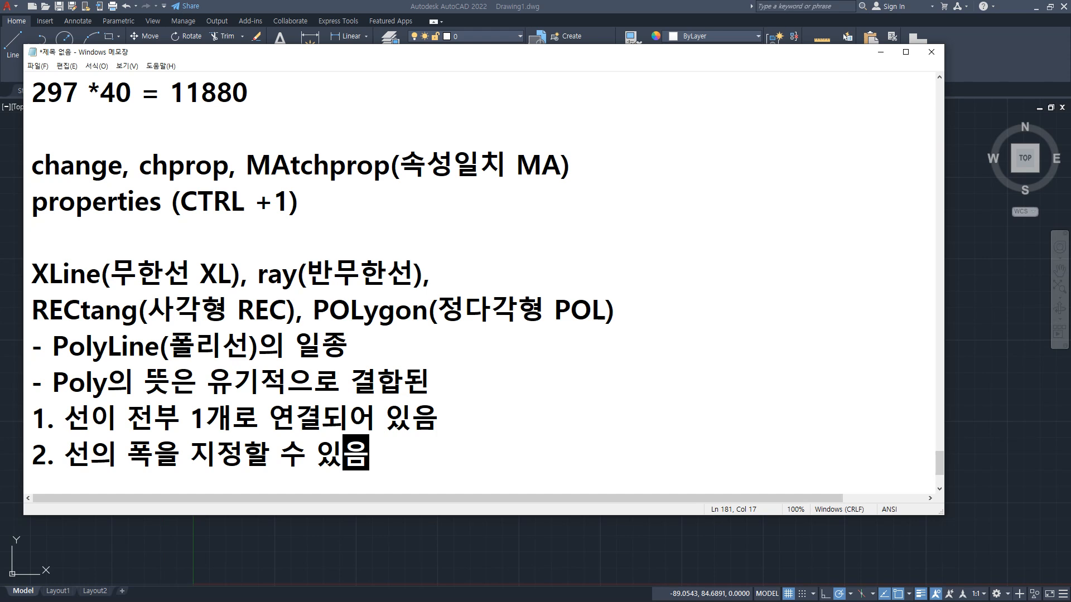
Switch to AutoCAD and draw two side-by-side rectangles, the first from lower-left to upper-right corner, the second from upper-right to lower-left.
{"action": "left_click", "coordinate": [241, 5]}
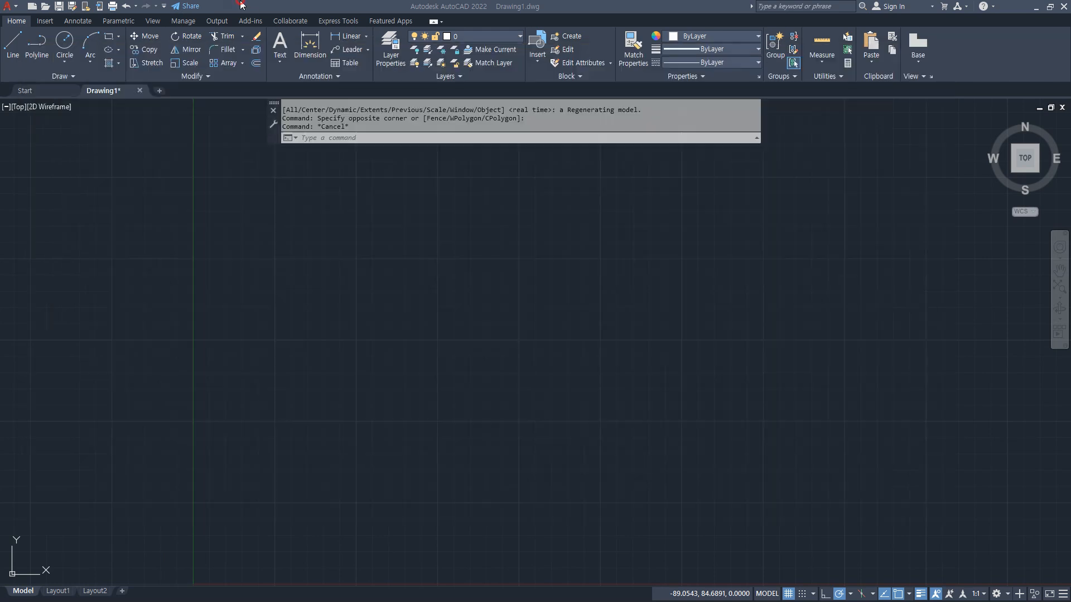
{"action": "type", "text": "rec"}
{"action": "key", "text": "Return"}
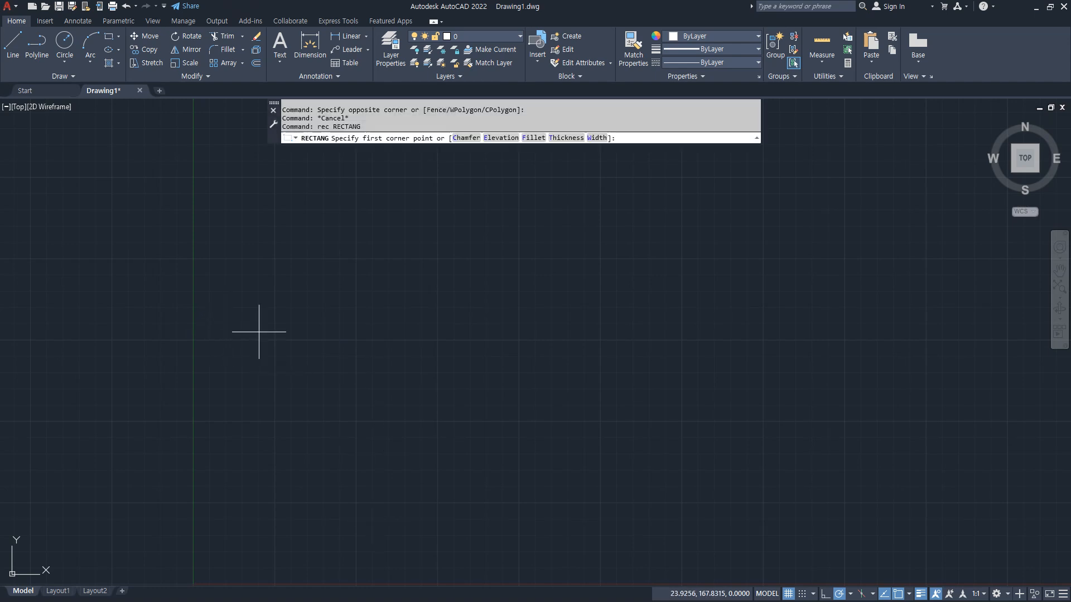
{"action": "left_click", "coordinate": [262, 384]}
{"action": "left_click", "coordinate": [389, 217]}
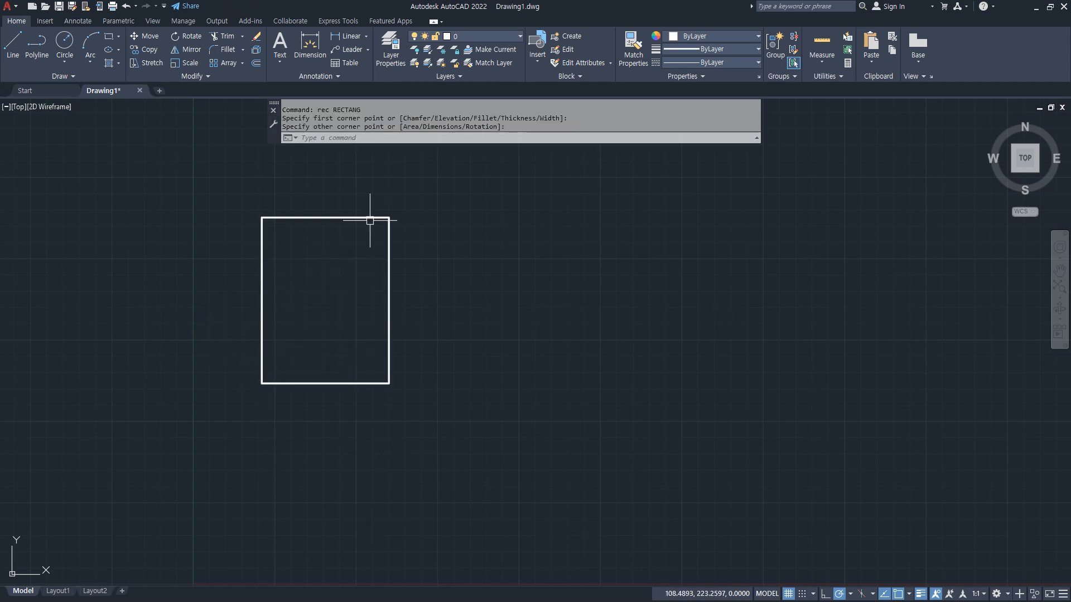
{"action": "key", "text": "Return"}
{"action": "left_click", "coordinate": [544, 207]}
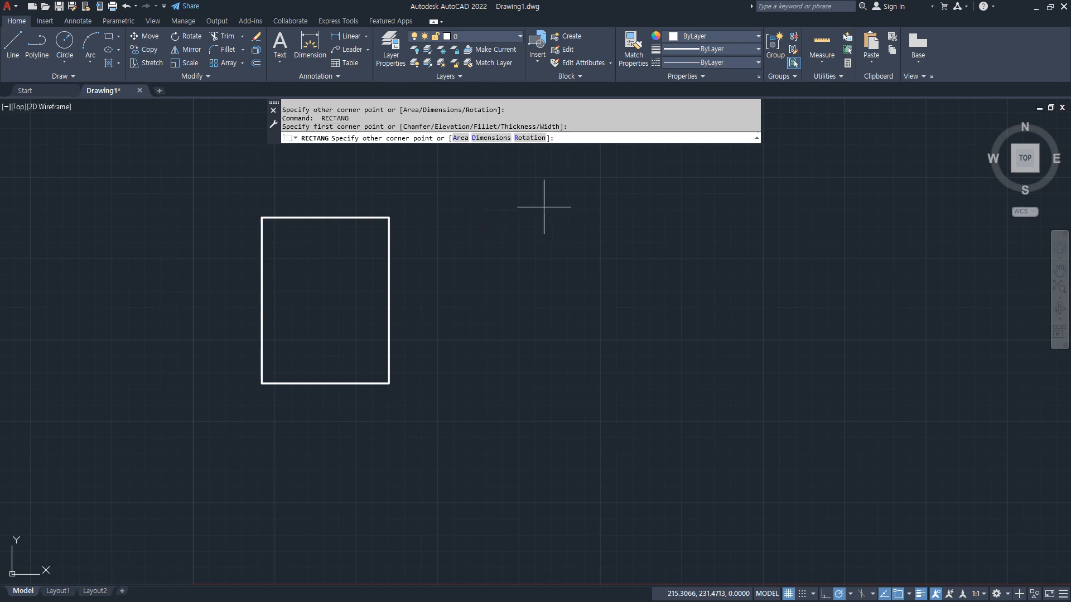
{"action": "left_click", "coordinate": [420, 384]}
Draw two more rectangles beside them, the third from upper-left to lower-right corner, the fourth from lower-right to upper-left.
{"action": "key", "text": "Return"}
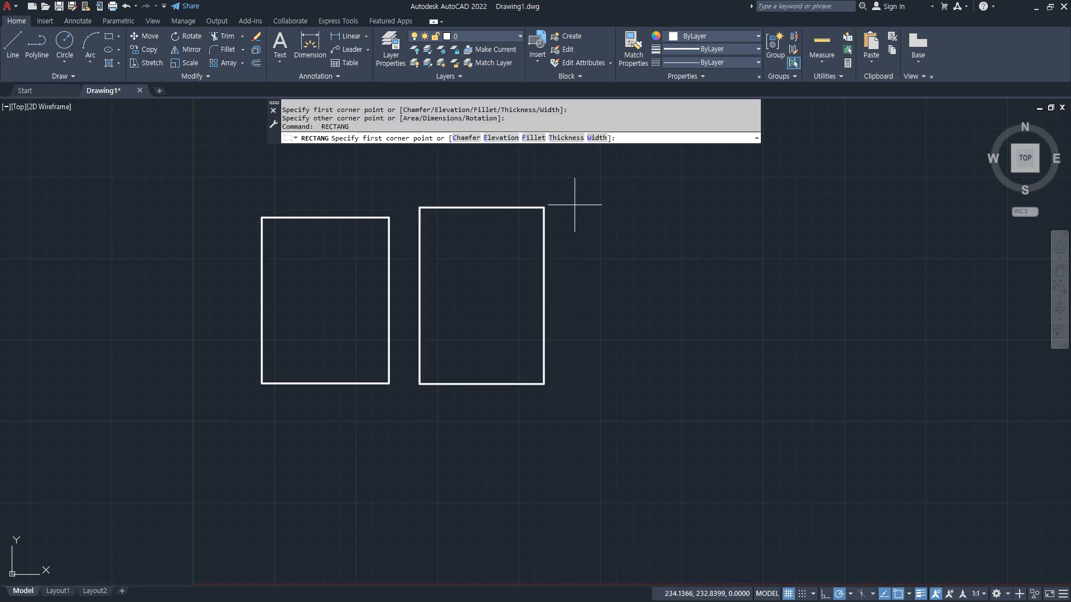
{"action": "left_click", "coordinate": [574, 205]}
{"action": "left_click", "coordinate": [729, 404]}
{"action": "key", "text": "Return"}
{"action": "left_click", "coordinate": [917, 402]}
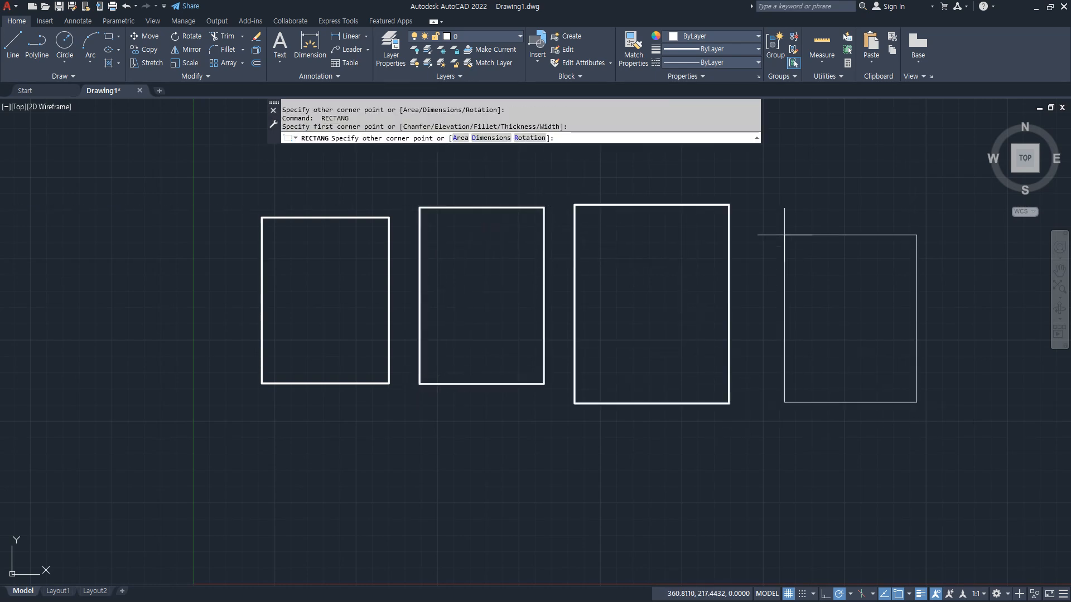
{"action": "left_click", "coordinate": [761, 214]}
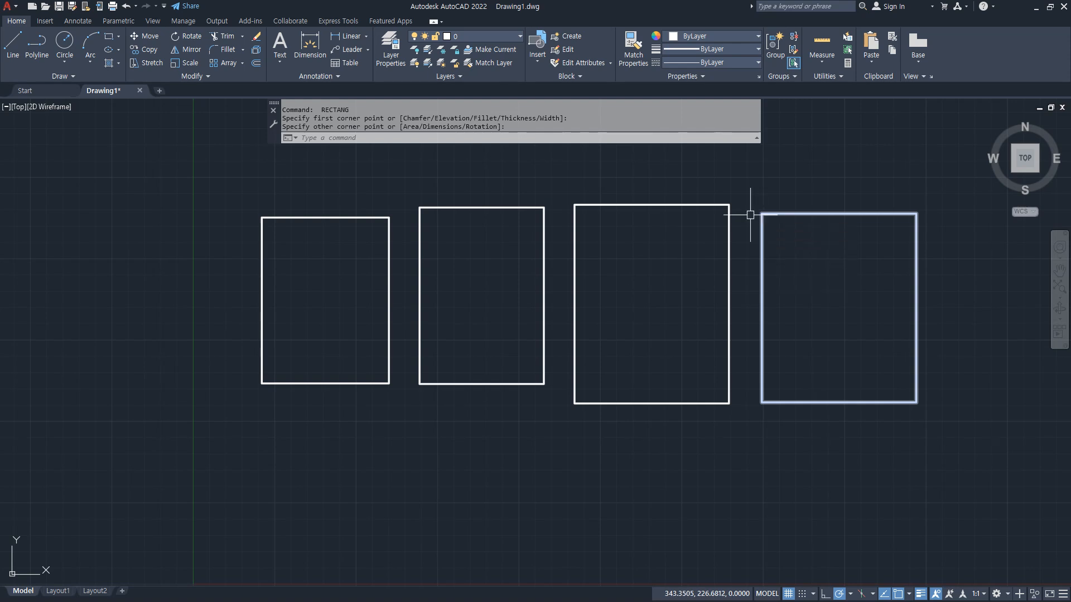
{"action": "mouse_move", "coordinate": [283, 375]}
{"action": "left_mouse_down"}
{"action": "mouse_move", "coordinate": [254, 393]}
{"action": "mouse_move", "coordinate": [365, 255]}
{"action": "left_mouse_up"}
{"action": "left_click_drag", "start_coordinate": [337, 258], "coordinate": [373, 260]}
{"action": "mouse_move", "coordinate": [543, 200]}
{"action": "left_mouse_down"}
{"action": "mouse_move", "coordinate": [479, 294]}
{"action": "mouse_move", "coordinate": [488, 314]}
{"action": "left_mouse_up"}
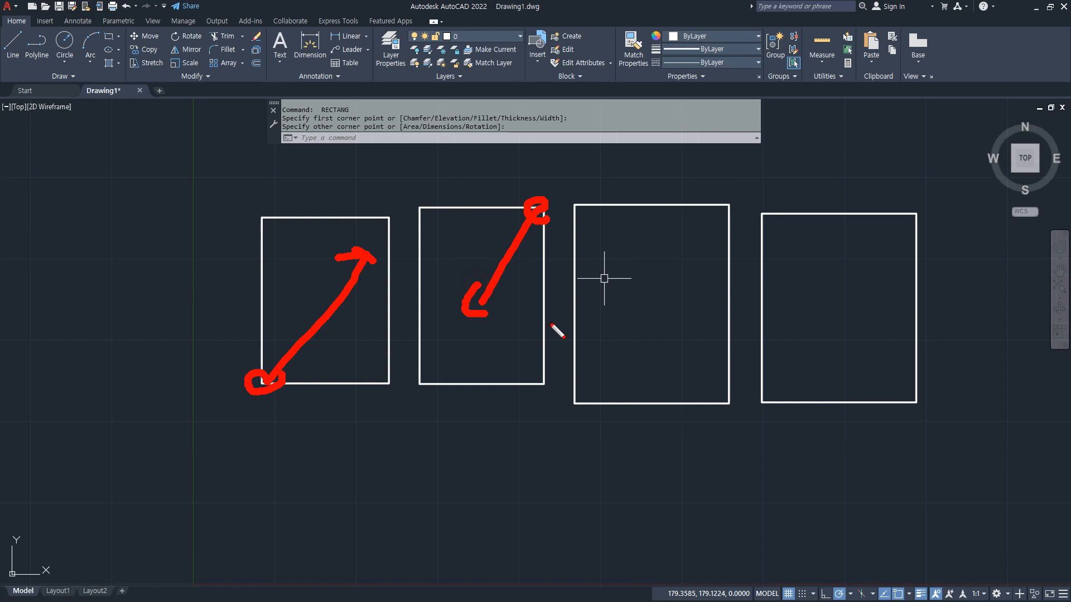
{"action": "mouse_move", "coordinate": [582, 224]}
{"action": "left_mouse_down"}
{"action": "mouse_move", "coordinate": [617, 256]}
{"action": "mouse_move", "coordinate": [651, 327]}
{"action": "left_mouse_up"}
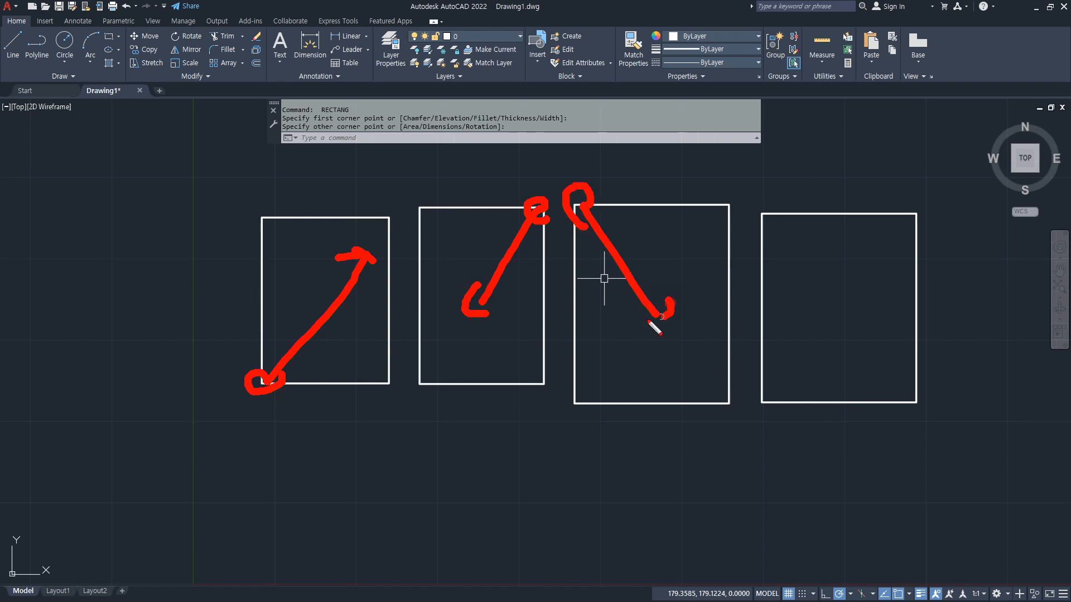
{"action": "mouse_move", "coordinate": [931, 411]}
{"action": "left_mouse_down"}
{"action": "mouse_move", "coordinate": [776, 269]}
{"action": "mouse_move", "coordinate": [803, 276]}
{"action": "left_mouse_up"}
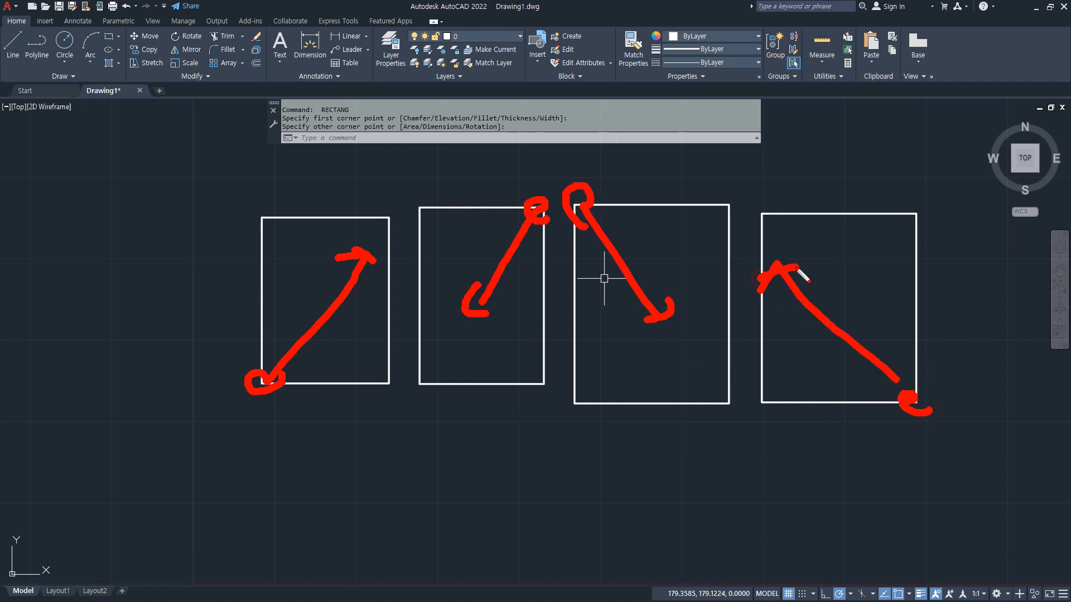
{"action": "key", "text": "Escape"}
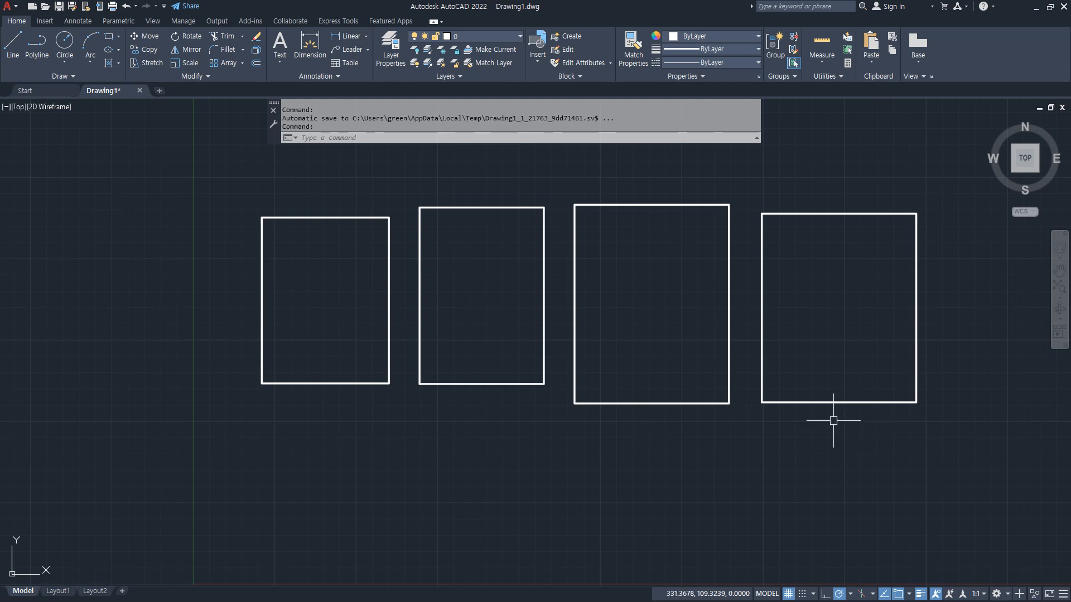
{"action": "key", "text": "ctrl+2"}
{"action": "mouse_move", "coordinate": [261, 392]}
{"action": "left_mouse_down"}
{"action": "mouse_move", "coordinate": [382, 226]}
{"action": "mouse_move", "coordinate": [388, 251]}
{"action": "mouse_move", "coordinate": [419, 216]}
{"action": "mouse_move", "coordinate": [386, 224]}
{"action": "mouse_move", "coordinate": [356, 402]}
{"action": "mouse_move", "coordinate": [399, 403]}
{"action": "mouse_move", "coordinate": [397, 287]}
{"action": "left_mouse_up"}
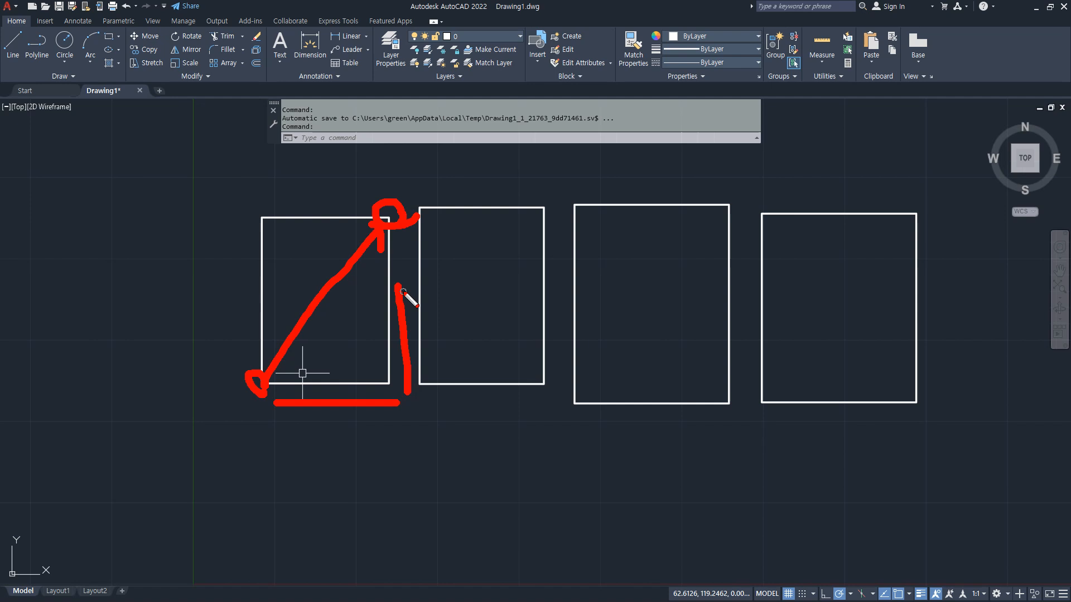
{"action": "key", "text": "Escape"}
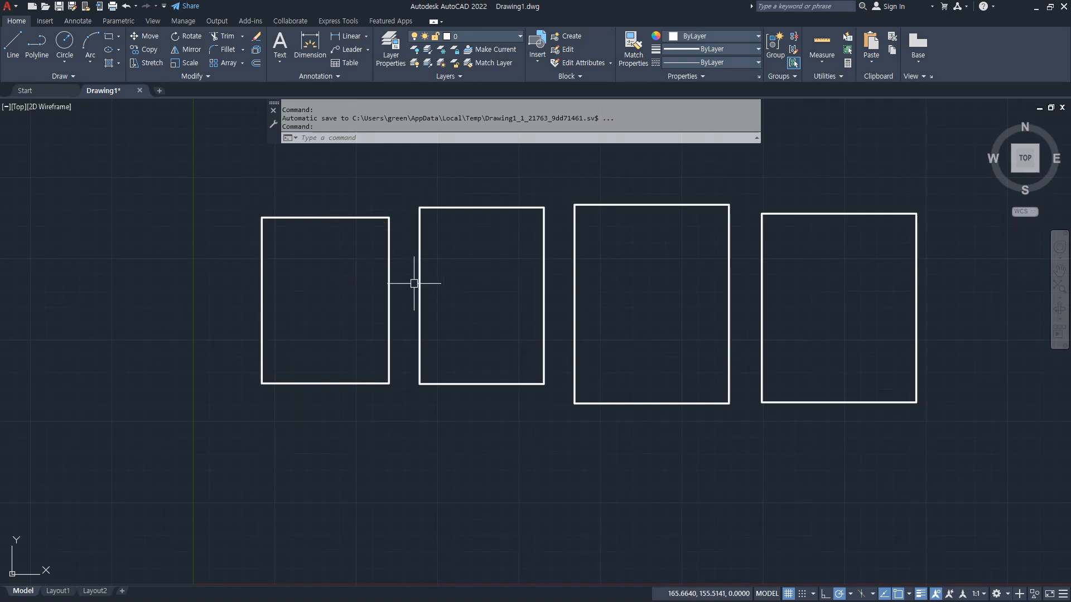
Erase all four rectangles and zoom the view to show the whole drawing area.
{"action": "left_click", "coordinate": [978, 487]}
{"action": "left_click", "coordinate": [255, 198]}
{"action": "type", "text": "e"}
{"action": "key", "text": "Return"}
{"action": "type", "text": "z"}
{"action": "key", "text": "Return"}
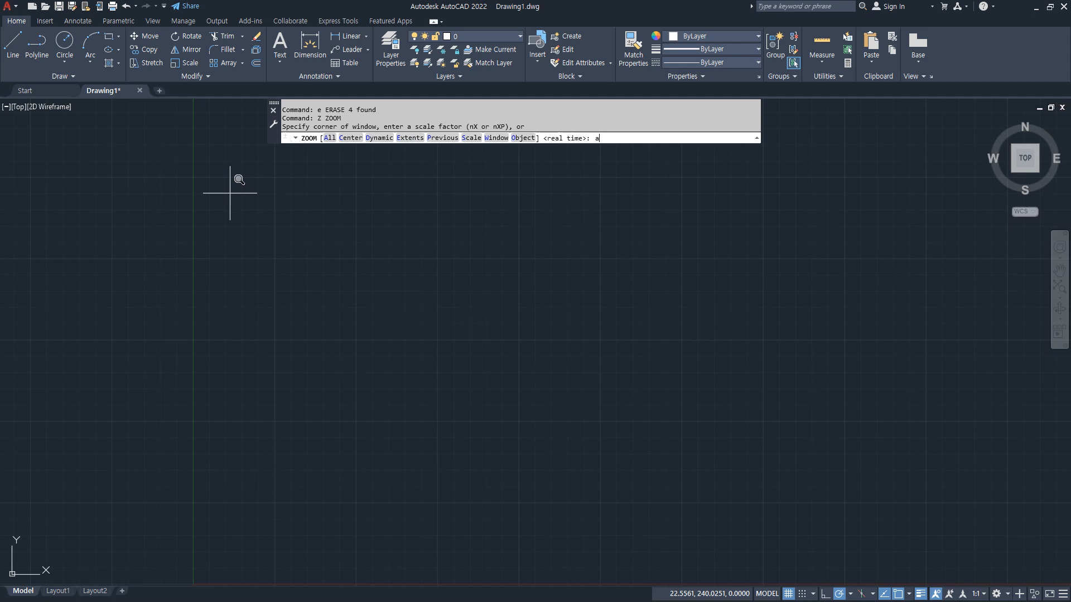
{"action": "type", "text": "a"}
{"action": "key", "text": "Return"}
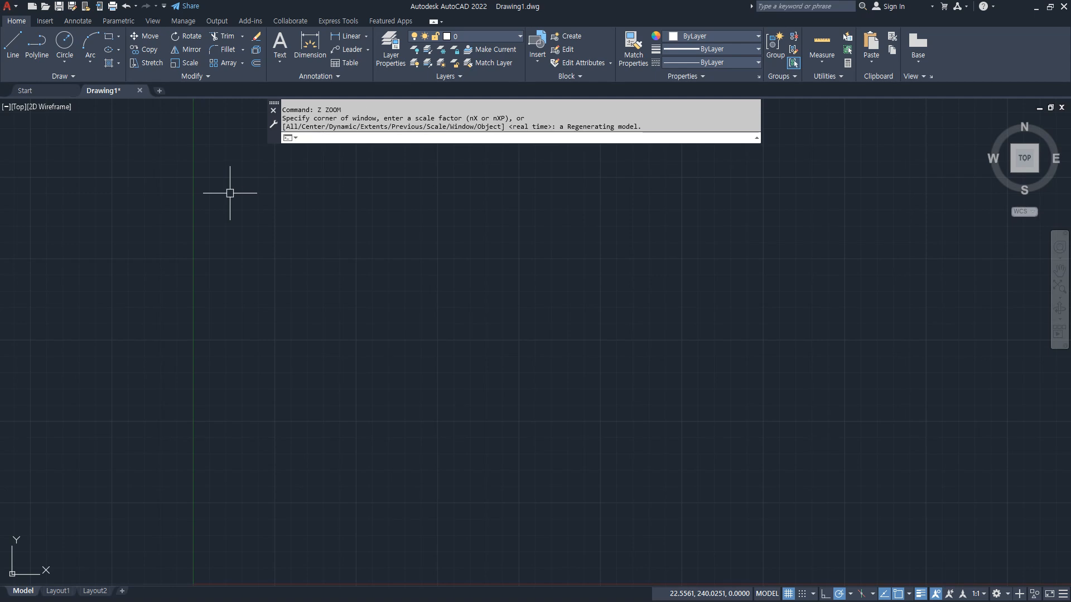
Begin a rectangle with RECTANG by placing its first corner in the lower-left part of the drawing area.
{"action": "type", "text": "rec"}
{"action": "key", "text": "Return"}
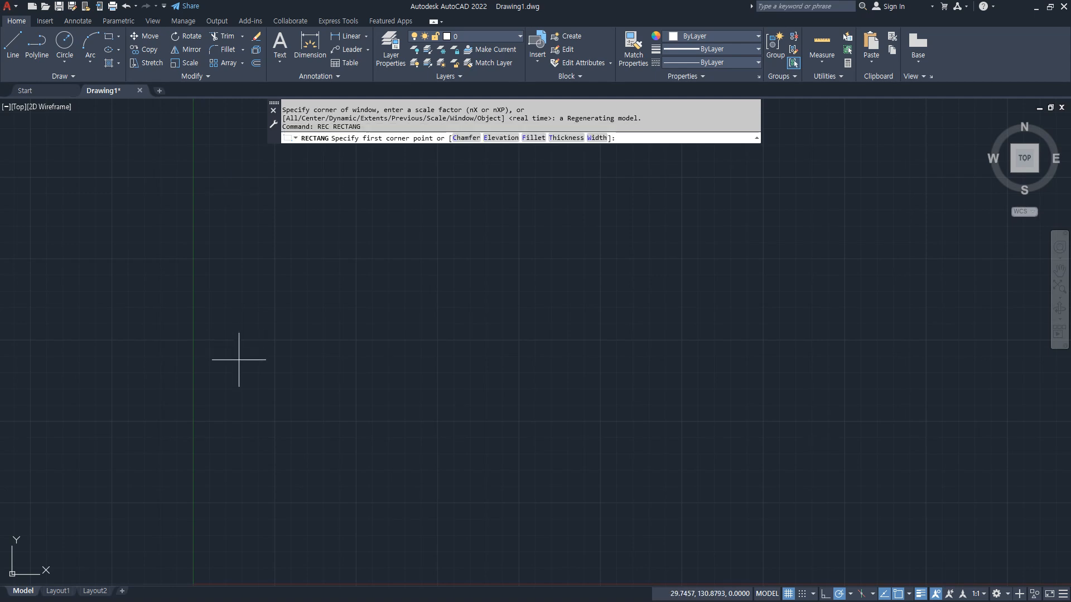
{"action": "left_click", "coordinate": [281, 394]}
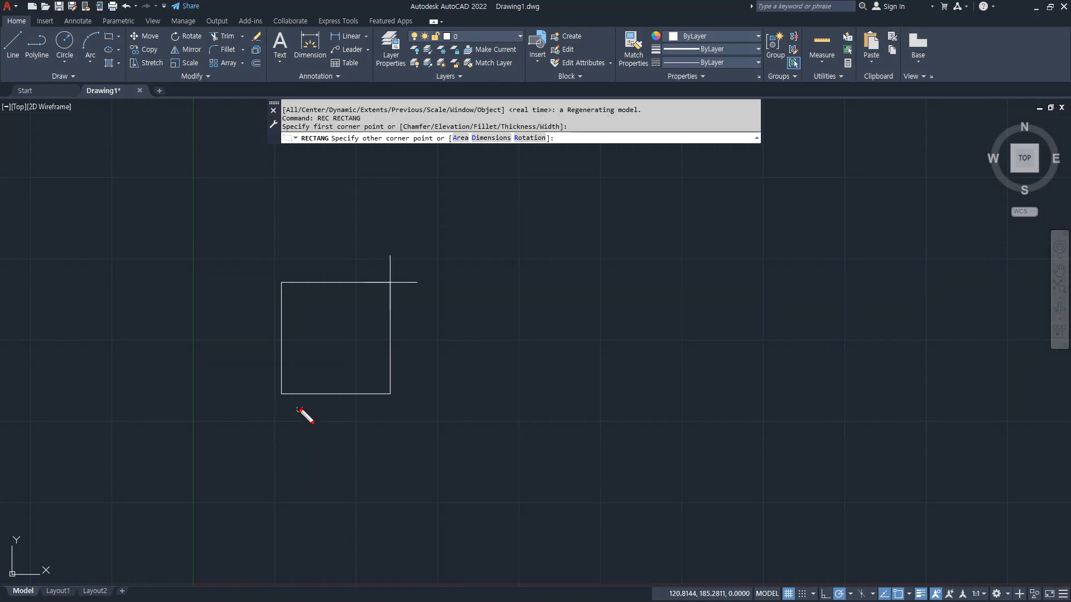
{"action": "mouse_move", "coordinate": [297, 410]}
{"action": "left_mouse_down"}
{"action": "mouse_move", "coordinate": [402, 411]}
{"action": "mouse_move", "coordinate": [390, 429]}
{"action": "left_mouse_up"}
{"action": "mouse_move", "coordinate": [428, 392]}
{"action": "left_mouse_down"}
{"action": "mouse_move", "coordinate": [411, 310]}
{"action": "mouse_move", "coordinate": [459, 320]}
{"action": "left_mouse_up"}
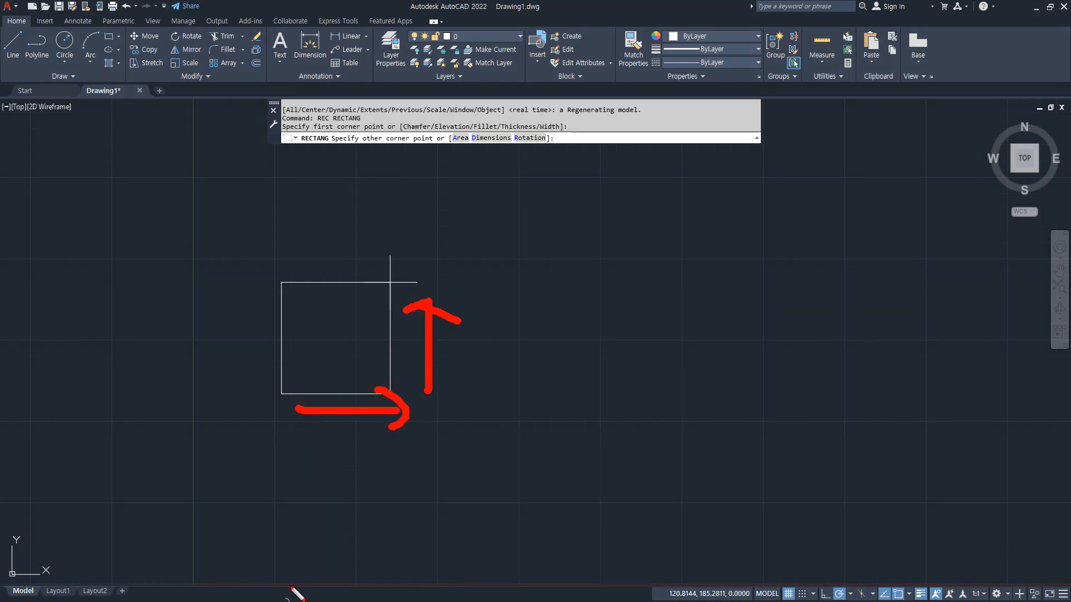
{"action": "key", "text": "Escape"}
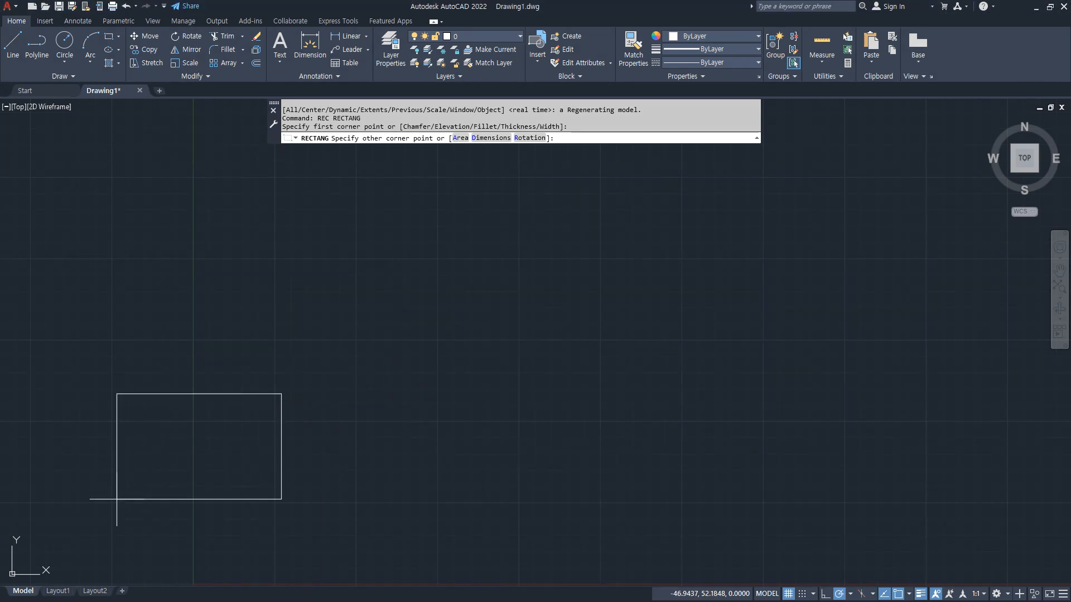
{"action": "mouse_move", "coordinate": [244, 369]}
{"action": "left_mouse_down"}
{"action": "mouse_move", "coordinate": [159, 361]}
{"action": "mouse_move", "coordinate": [171, 383]}
{"action": "left_mouse_up"}
{"action": "left_click_drag", "start_coordinate": [88, 394], "coordinate": [93, 464]}
{"action": "key", "text": "Escape"}
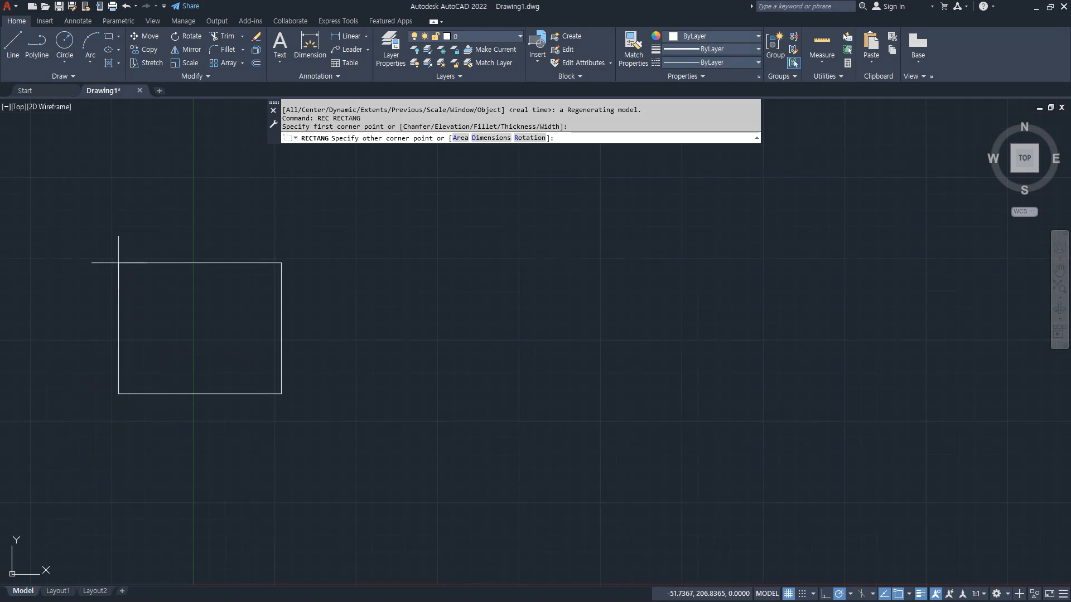
{"action": "left_click_drag", "start_coordinate": [255, 416], "coordinate": [145, 415]}
{"action": "mouse_move", "coordinate": [148, 403]}
{"action": "left_mouse_down"}
{"action": "mouse_move", "coordinate": [143, 426]}
{"action": "mouse_move", "coordinate": [183, 450]}
{"action": "left_mouse_up"}
{"action": "mouse_move", "coordinate": [25, 357]}
{"action": "left_mouse_down"}
{"action": "mouse_move", "coordinate": [24, 229]}
{"action": "mouse_move", "coordinate": [2, 245]}
{"action": "mouse_move", "coordinate": [26, 230]}
{"action": "left_mouse_up"}
{"action": "key", "text": "Escape"}
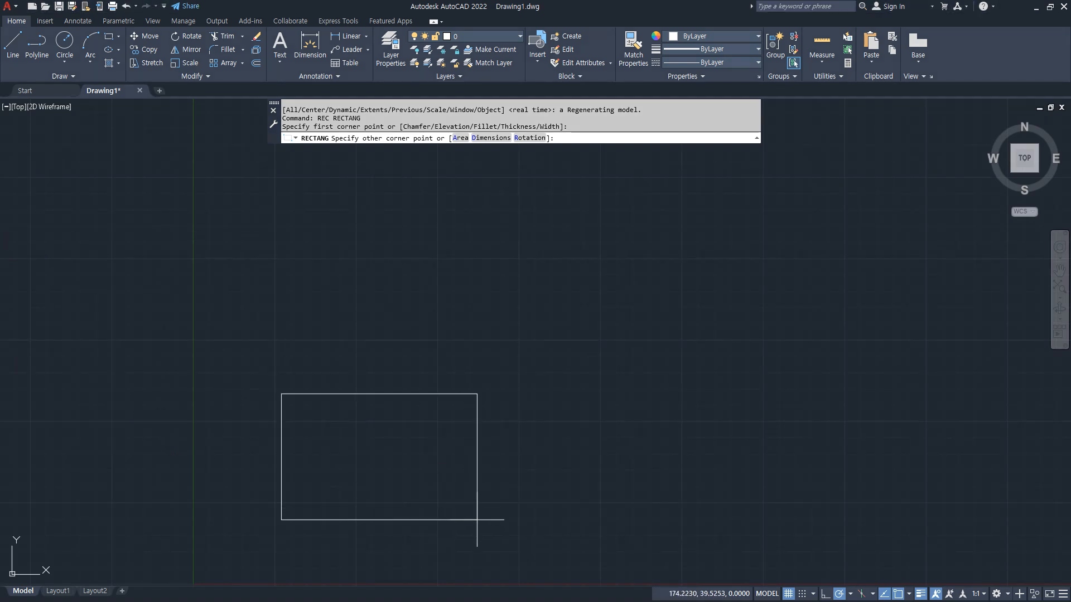
{"action": "mouse_move", "coordinate": [343, 370]}
{"action": "left_mouse_down"}
{"action": "mouse_move", "coordinate": [454, 370]}
{"action": "mouse_move", "coordinate": [452, 386]}
{"action": "left_mouse_up"}
{"action": "left_click_drag", "start_coordinate": [528, 388], "coordinate": [522, 484]}
{"action": "mouse_move", "coordinate": [472, 449]}
{"action": "left_mouse_down"}
{"action": "mouse_move", "coordinate": [491, 482]}
{"action": "mouse_move", "coordinate": [524, 470]}
{"action": "left_mouse_up"}
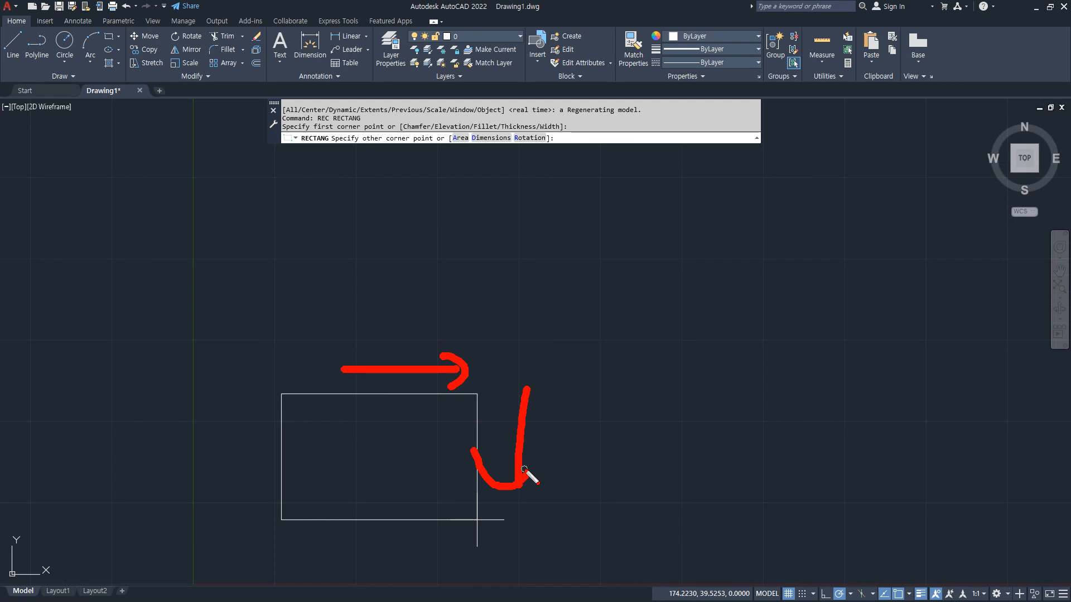
{"action": "mouse_move", "coordinate": [278, 402]}
{"action": "left_mouse_down"}
{"action": "mouse_move", "coordinate": [313, 369]}
{"action": "mouse_move", "coordinate": [409, 198]}
{"action": "mouse_move", "coordinate": [498, 212]}
{"action": "left_mouse_up"}
{"action": "mouse_move", "coordinate": [310, 410]}
{"action": "left_mouse_down"}
{"action": "mouse_move", "coordinate": [333, 413]}
{"action": "mouse_move", "coordinate": [557, 315]}
{"action": "mouse_move", "coordinate": [504, 252]}
{"action": "mouse_move", "coordinate": [620, 261]}
{"action": "left_mouse_up"}
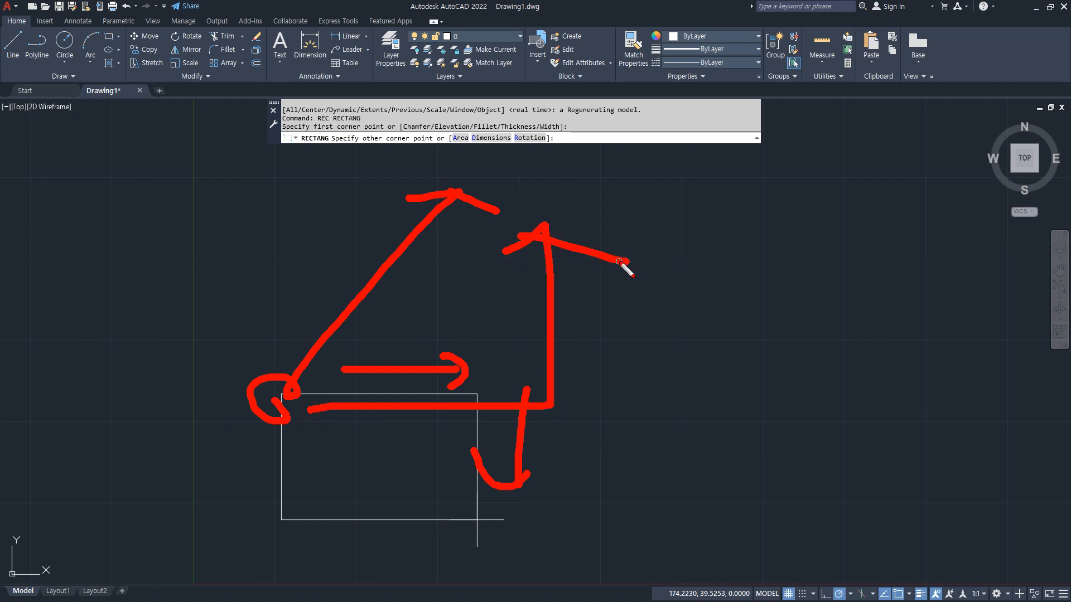
{"action": "key", "text": "Escape"}
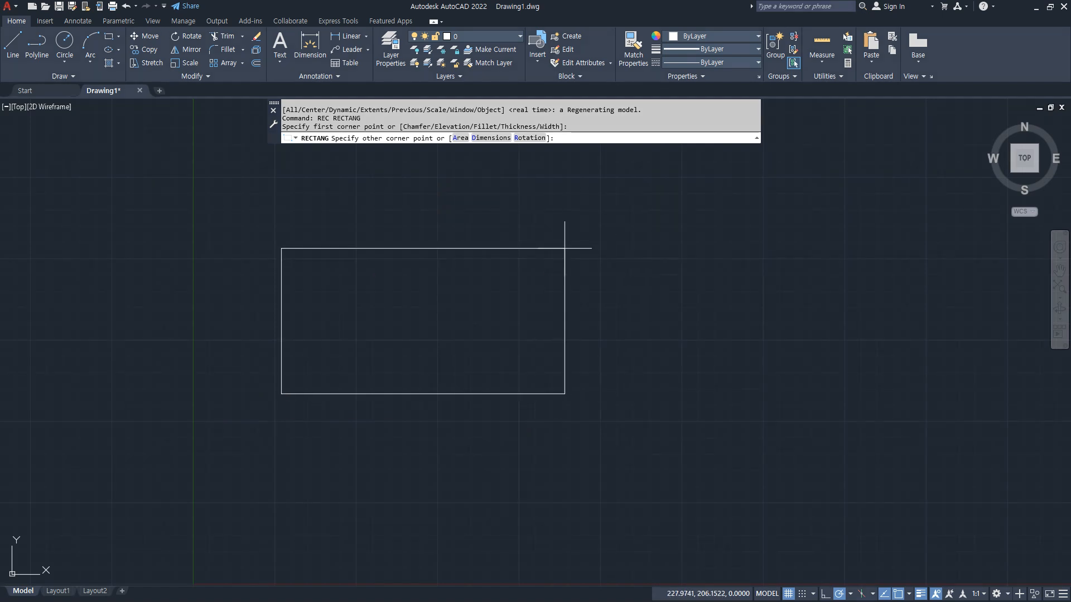
{"action": "type", "text": "@100,100"}
{"action": "key", "text": "Return"}
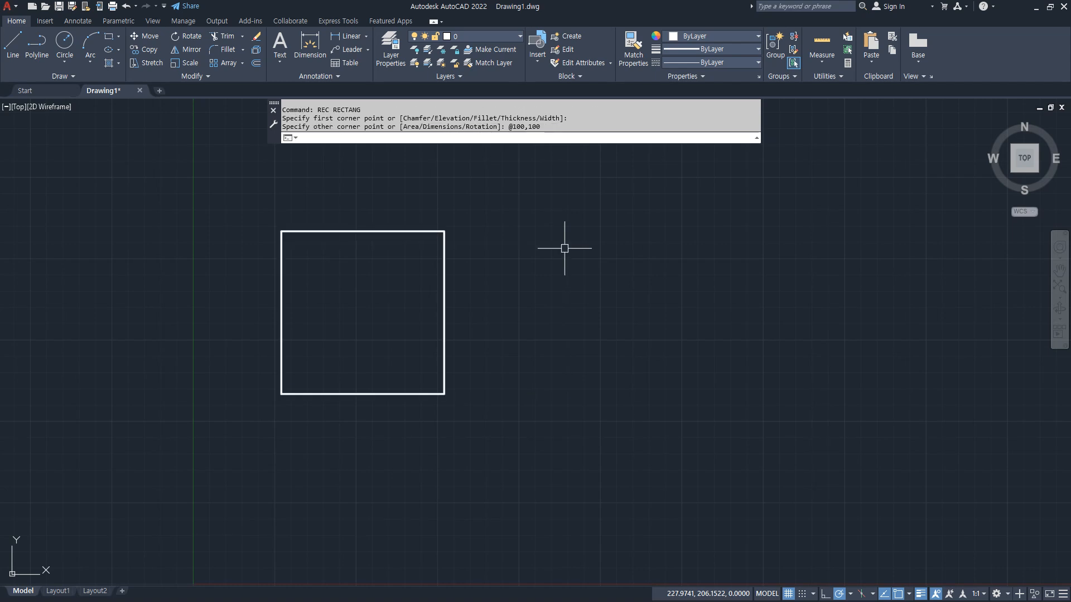
{"action": "key", "text": "Return"}
{"action": "left_click", "coordinate": [708, 230]}
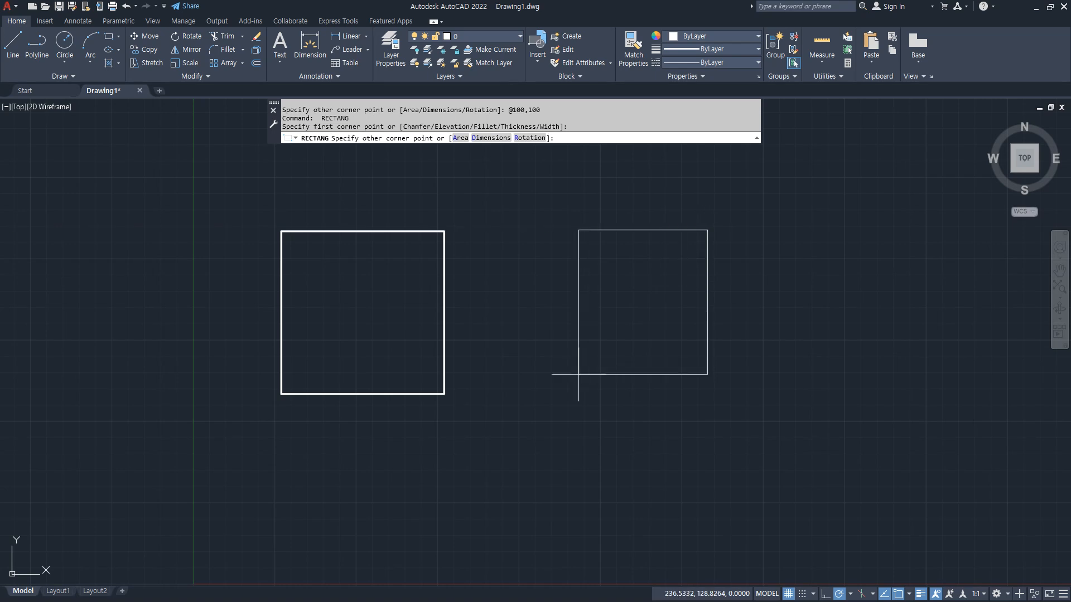
{"action": "type", "text": "@-100,-100"}
{"action": "key", "text": "Return"}
{"action": "middle_click_drag", "start_coordinate": [579, 374], "coordinate": [388, 379]}
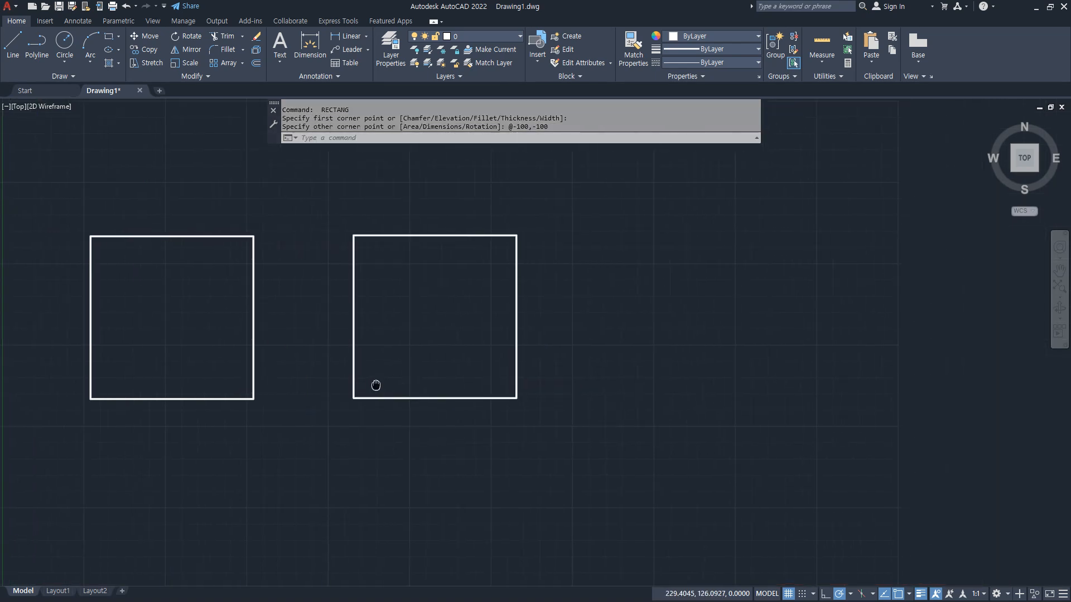
{"action": "key", "text": "Return"}
{"action": "left_click", "coordinate": [583, 229]}
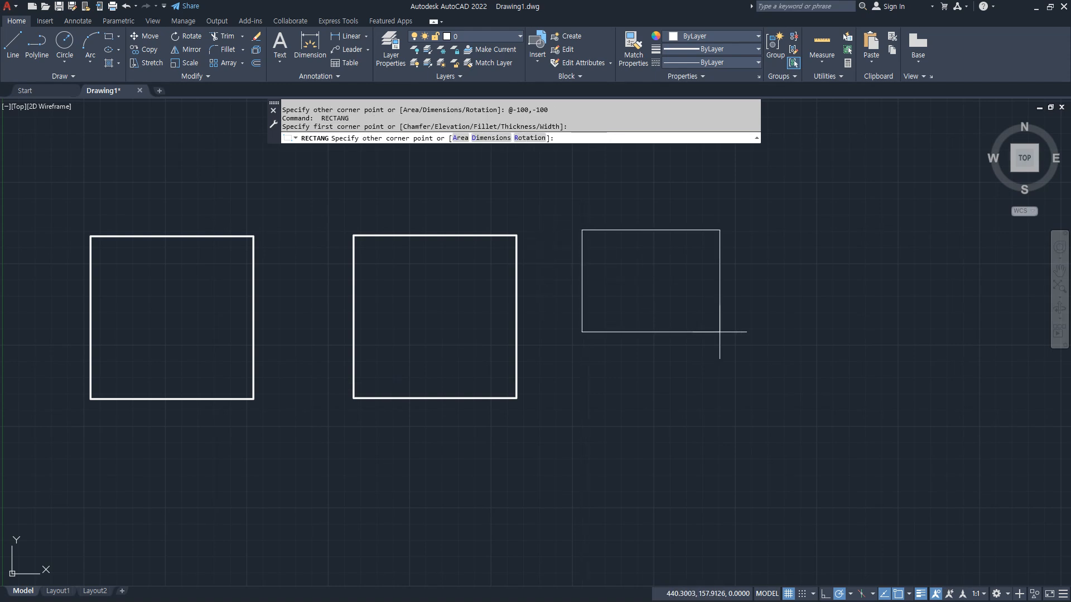
{"action": "type", "text": "@100,-100"}
{"action": "key", "text": "Return"}
{"action": "key", "text": "Return"}
{"action": "left_click", "coordinate": [953, 383]}
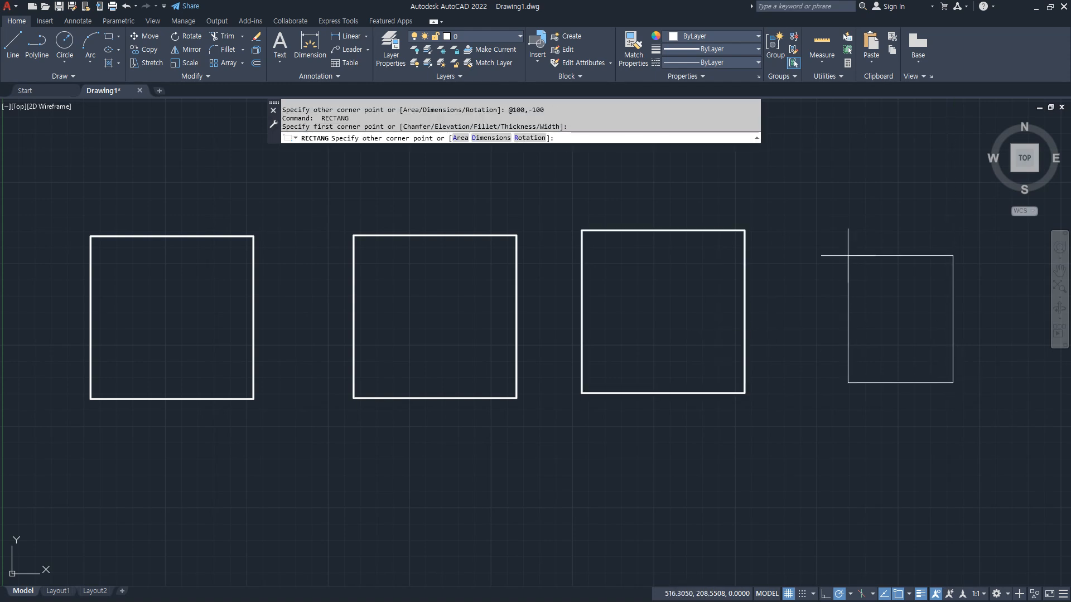
{"action": "type", "text": "@-100,100"}
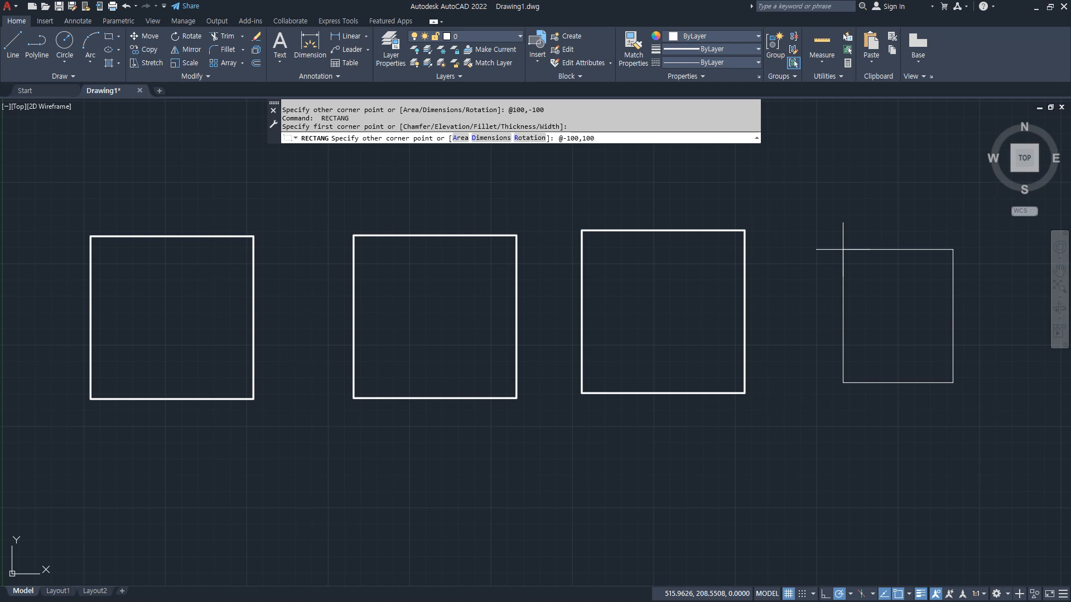
{"action": "key", "text": "Return"}
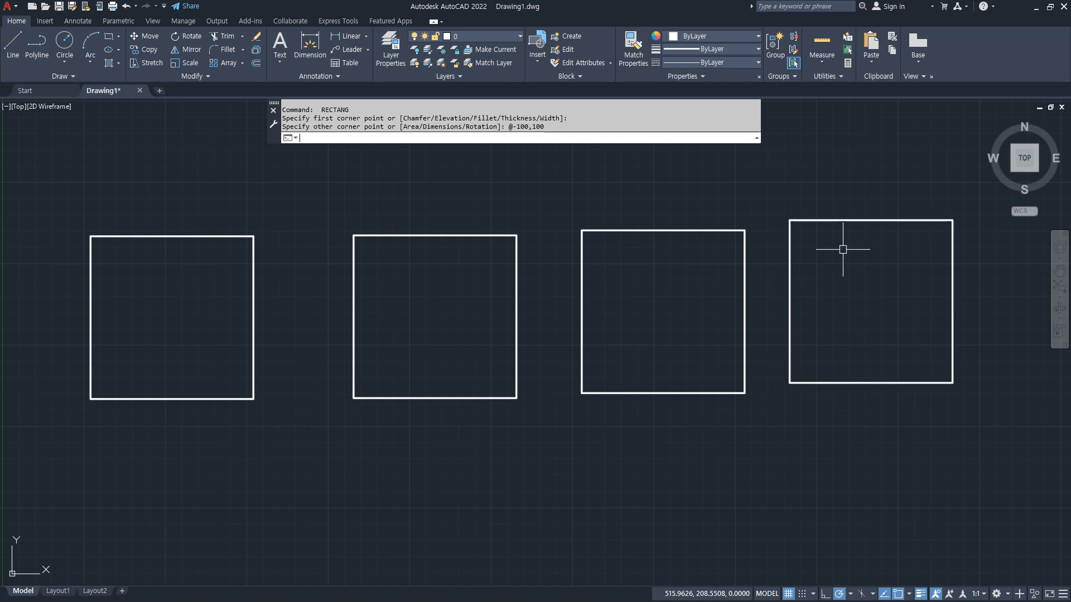
Erase all four squares and zoom back to show the whole drawing area.
{"action": "left_click", "coordinate": [842, 249]}
{"action": "left_click", "coordinate": [19, 268]}
{"action": "key", "text": "Delete"}
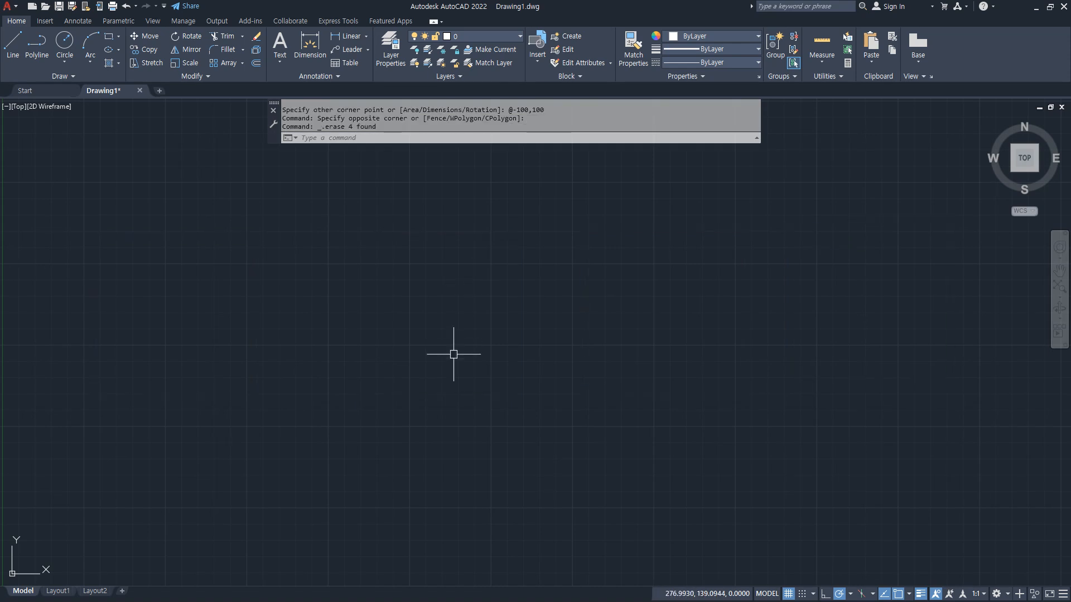
{"action": "key", "text": "Escape"}
{"action": "key", "text": "Escape"}
{"action": "type", "text": "z"}
{"action": "key", "text": "Return"}
{"action": "type", "text": "a"}
{"action": "key", "text": "Return"}
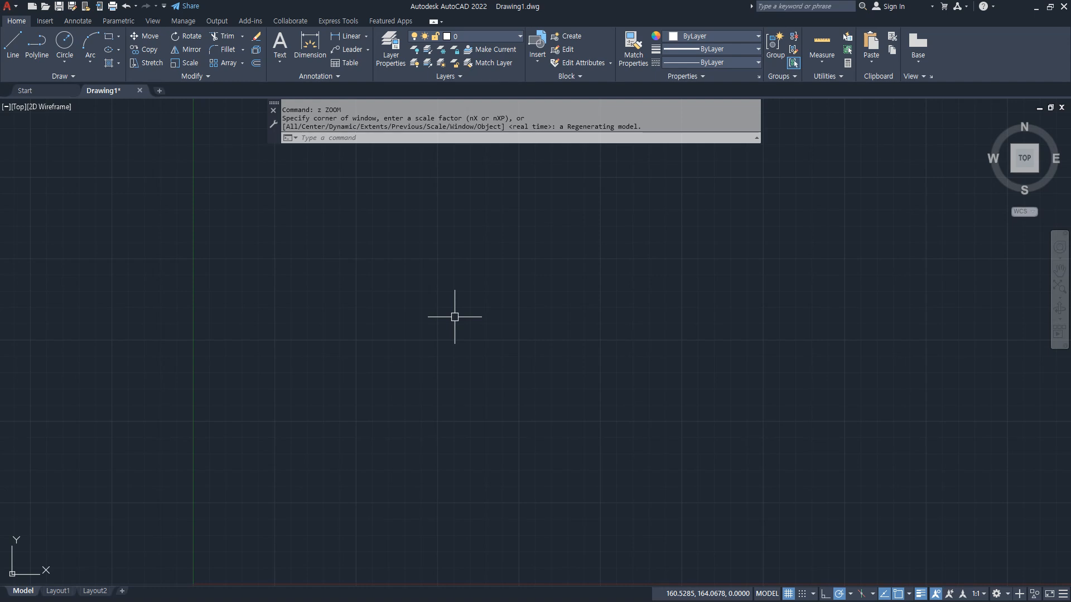
{"action": "type", "text": "rec"}
{"action": "key", "text": "Return"}
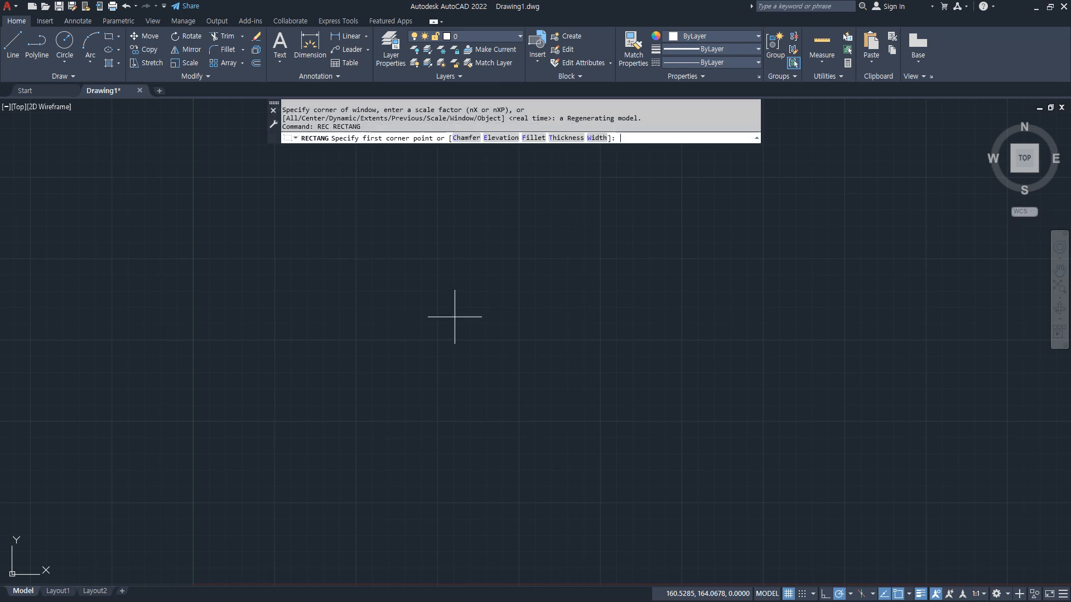
{"action": "left_click", "coordinate": [275, 458]}
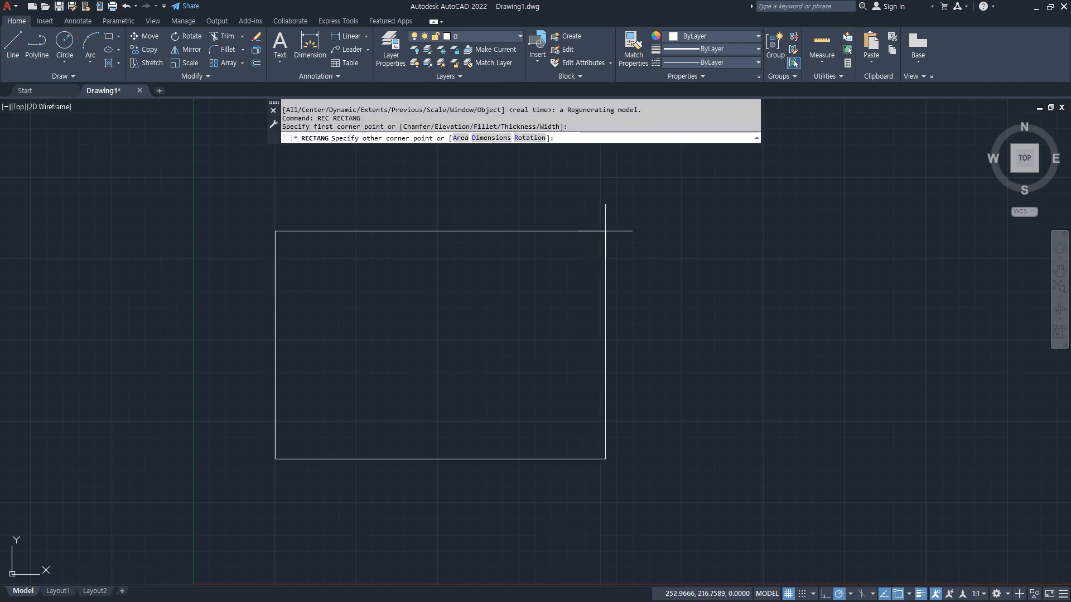
{"action": "type", "text": "@420,297"}
{"action": "key", "text": "Return"}
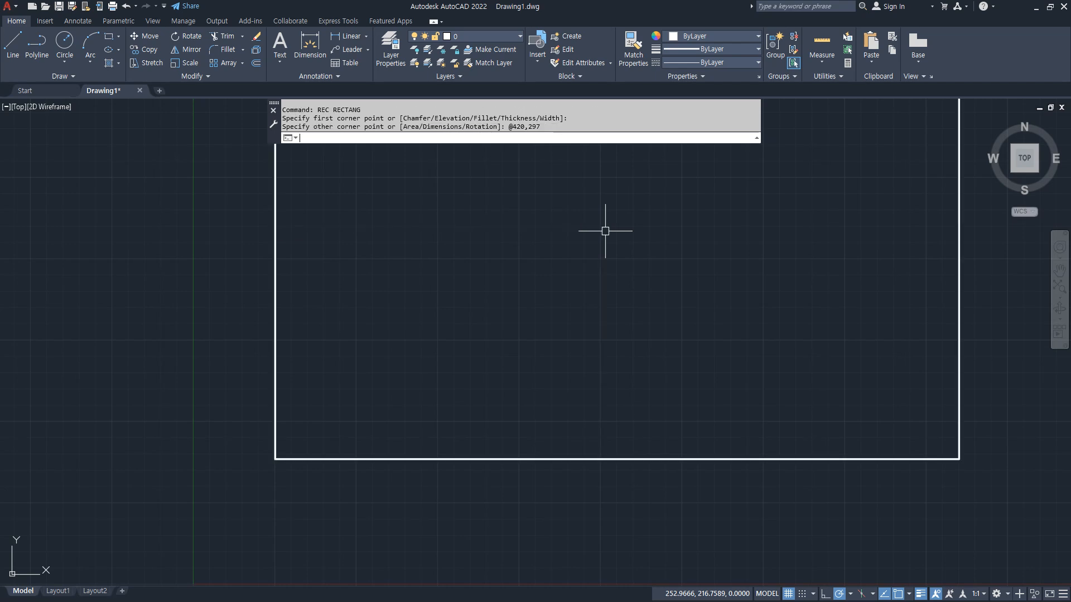
Offset the 420 by 297 rectangle inward by a distance of 10.
{"action": "scroll", "coordinate": [599, 265], "scroll_direction": "down", "scroll_amount": 2}
{"action": "middle_click_drag", "start_coordinate": [578, 296], "coordinate": [503, 394]}
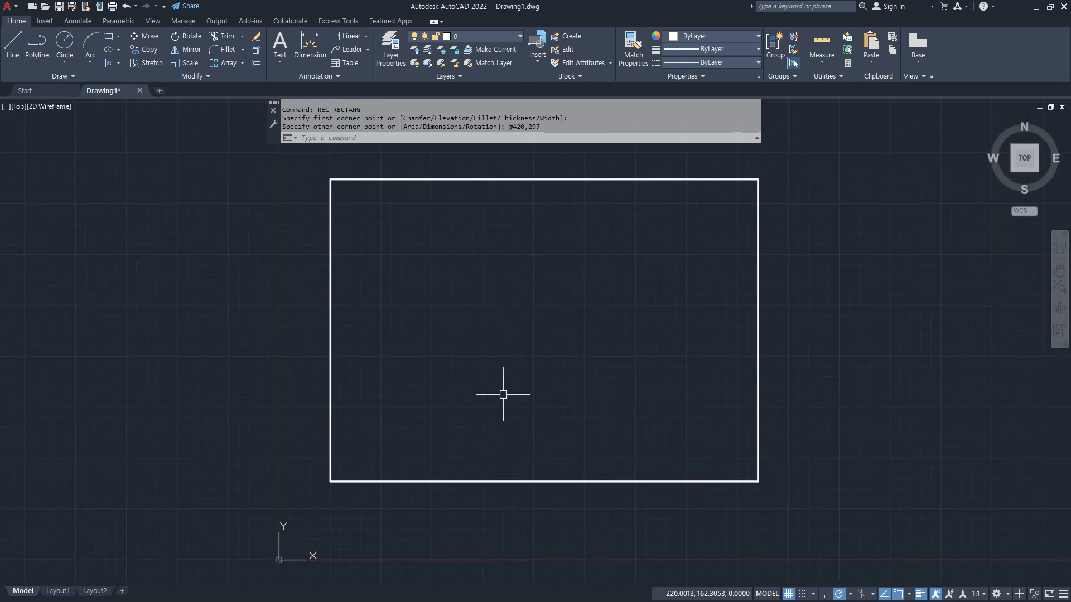
{"action": "type", "text": "o"}
{"action": "key", "text": "Return"}
{"action": "type", "text": "10"}
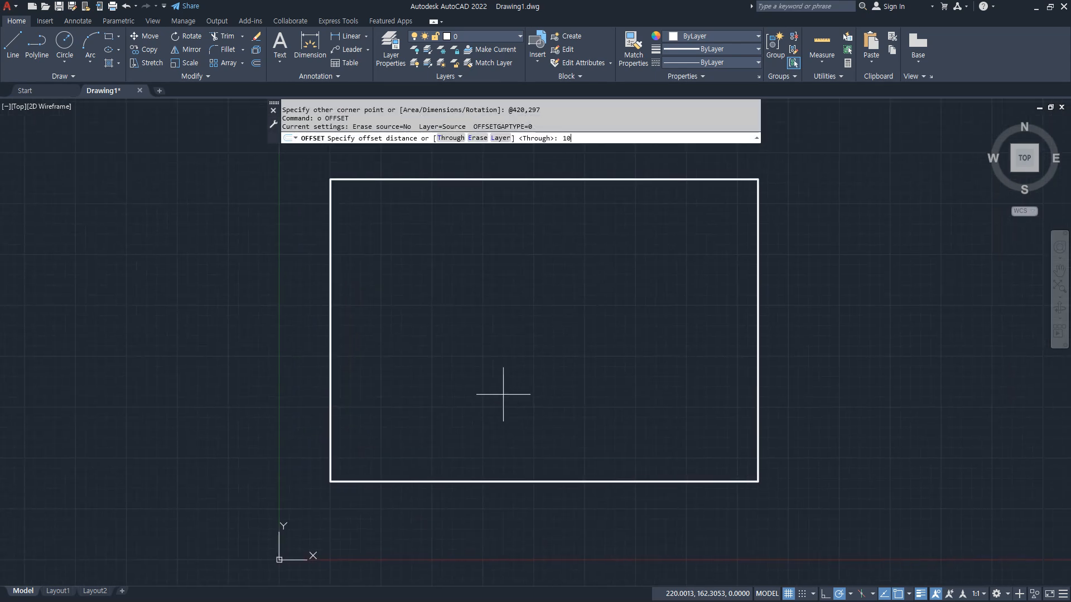
{"action": "key", "text": "Return"}
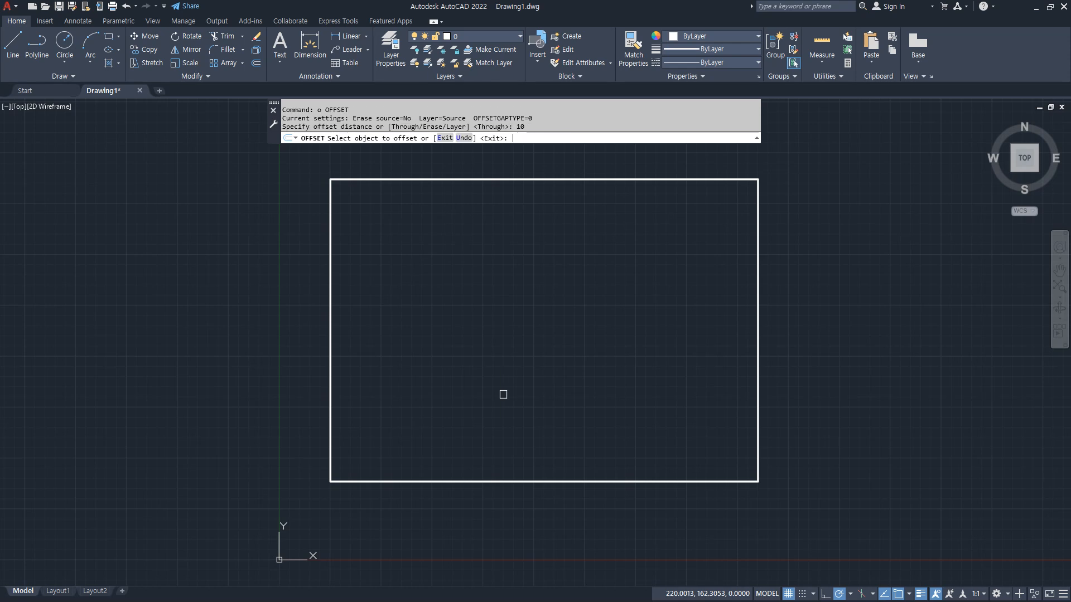
{"action": "left_click", "coordinate": [534, 179]}
{"action": "left_click", "coordinate": [540, 296]}
{"action": "key", "text": "Return"}
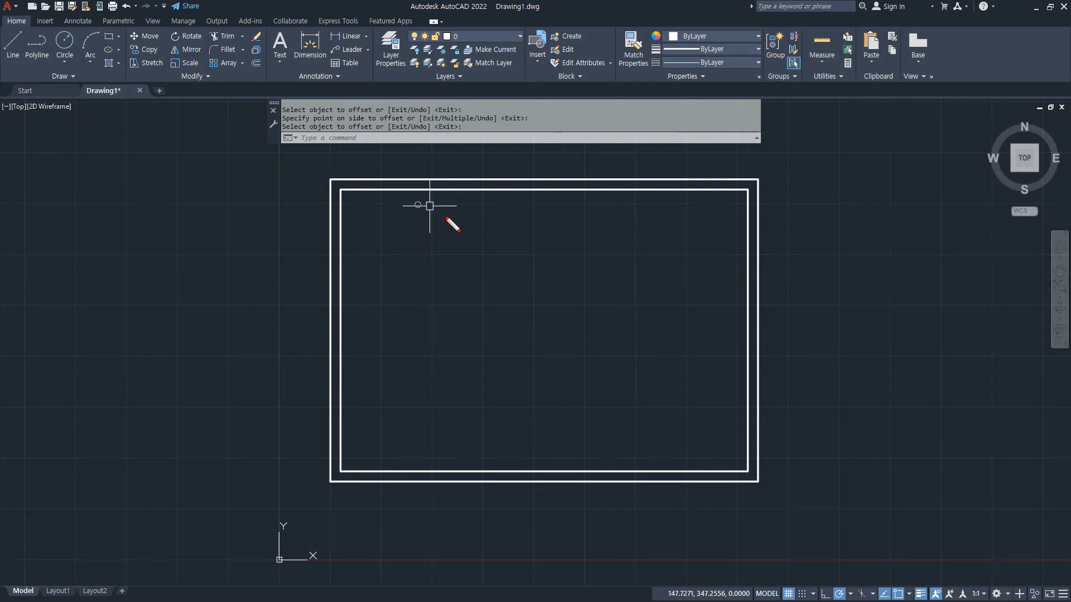
Turn off the lineweight display while viewing the upper-left corner of the two nested rectangles.
{"action": "scroll", "coordinate": [341, 185], "scroll_direction": "up", "scroll_amount": 2}
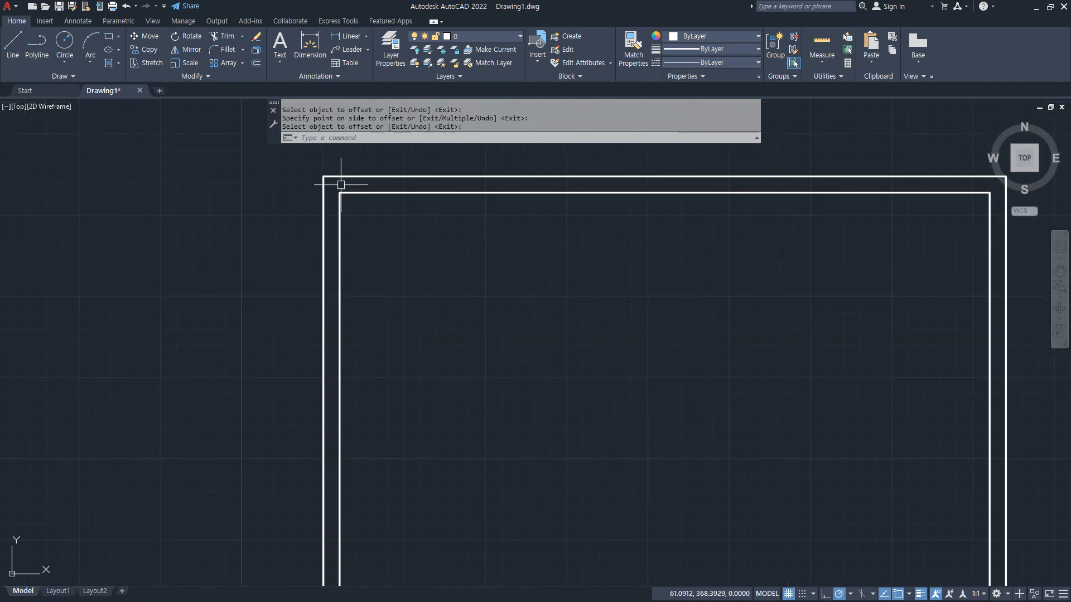
{"action": "left_click", "coordinate": [920, 594]}
{"action": "scroll", "coordinate": [571, 318], "scroll_direction": "up", "scroll_amount": 2}
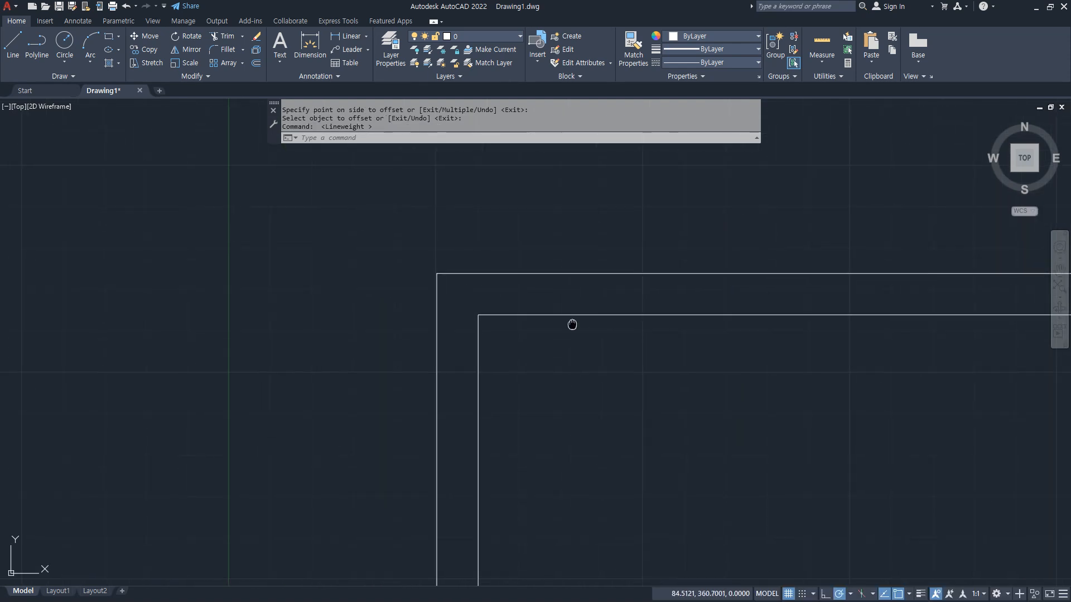
{"action": "left_click_drag", "start_coordinate": [322, 224], "coordinate": [321, 222]}
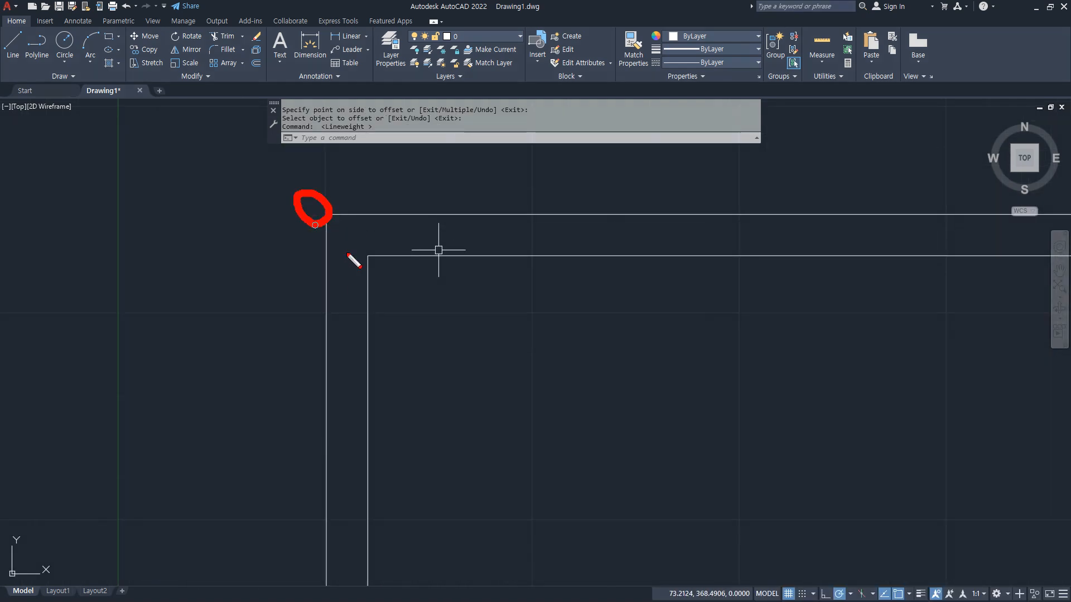
{"action": "mouse_move", "coordinate": [394, 273]}
{"action": "left_mouse_down"}
{"action": "mouse_move", "coordinate": [401, 263]}
{"action": "mouse_move", "coordinate": [395, 270]}
{"action": "left_mouse_up"}
{"action": "key", "text": "Escape"}
{"action": "mouse_move", "coordinate": [394, 229]}
{"action": "left_mouse_down"}
{"action": "mouse_move", "coordinate": [387, 212]}
{"action": "mouse_move", "coordinate": [390, 220]}
{"action": "left_mouse_up"}
{"action": "mouse_move", "coordinate": [385, 259]}
{"action": "left_mouse_down"}
{"action": "mouse_move", "coordinate": [359, 262]}
{"action": "mouse_move", "coordinate": [377, 253]}
{"action": "mouse_move", "coordinate": [380, 266]}
{"action": "left_mouse_up"}
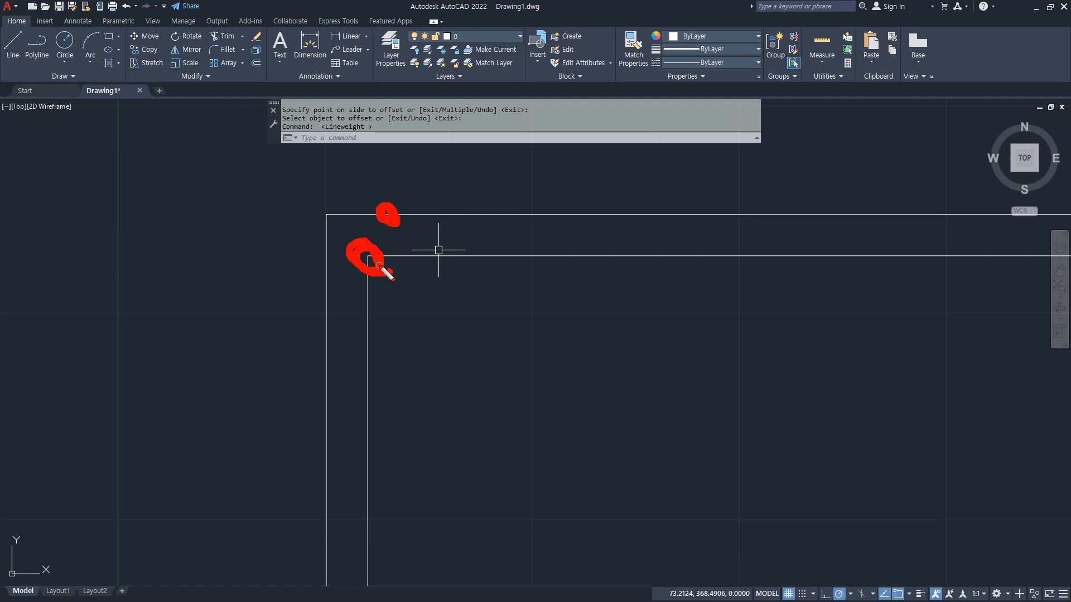
{"action": "key", "text": "Escape"}
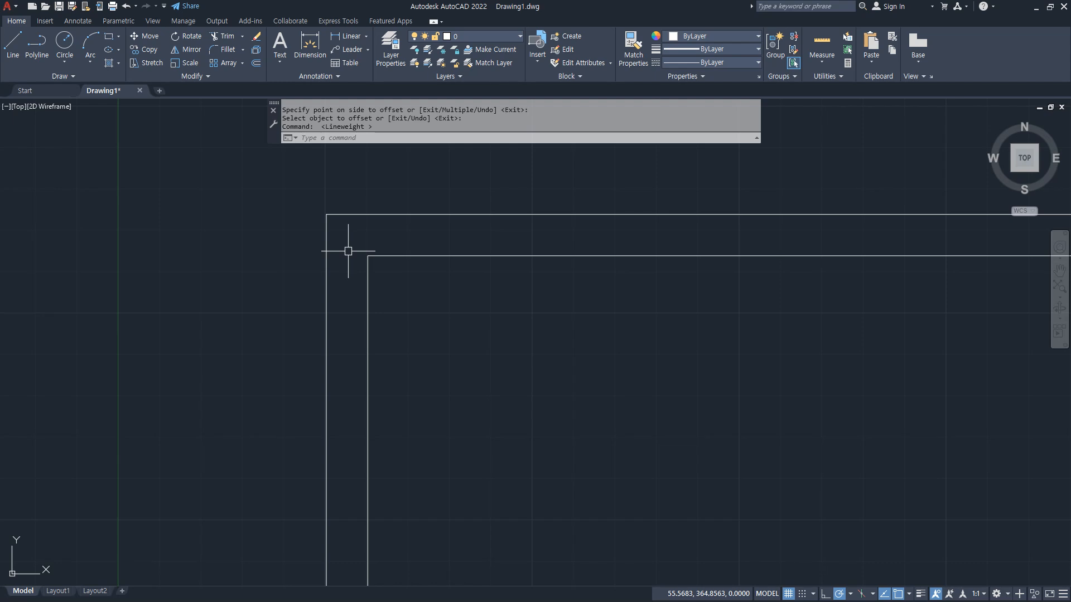
Open the Properties palette and move it next to the upper-left corner of the nested rectangles.
{"action": "key", "text": "ctrl+1"}
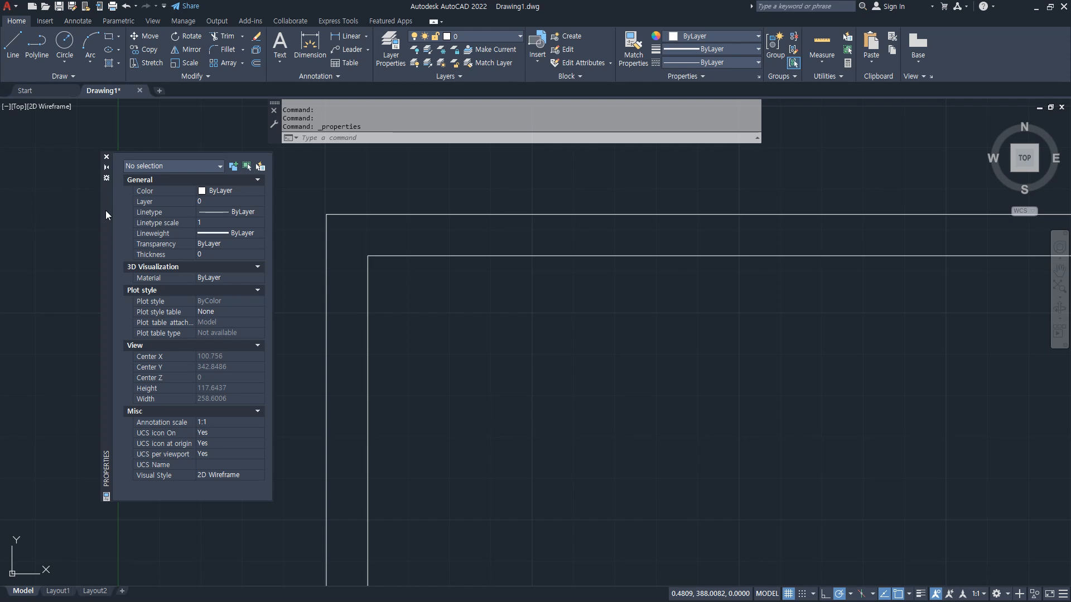
{"action": "left_click_drag", "start_coordinate": [101, 229], "coordinate": [159, 210]}
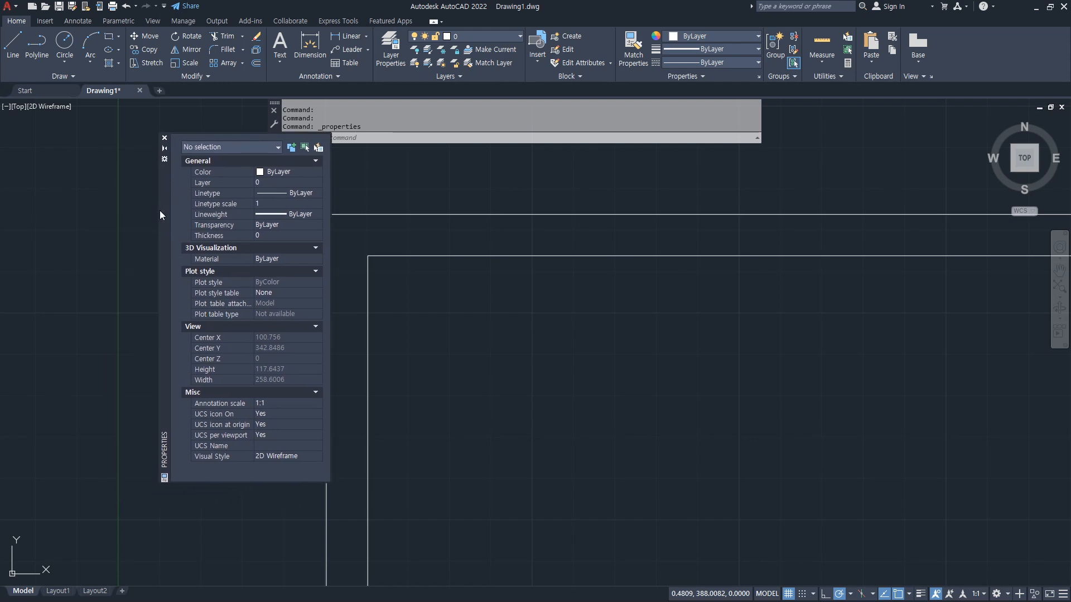
{"action": "scroll", "coordinate": [540, 242], "scroll_direction": "down", "scroll_amount": 2}
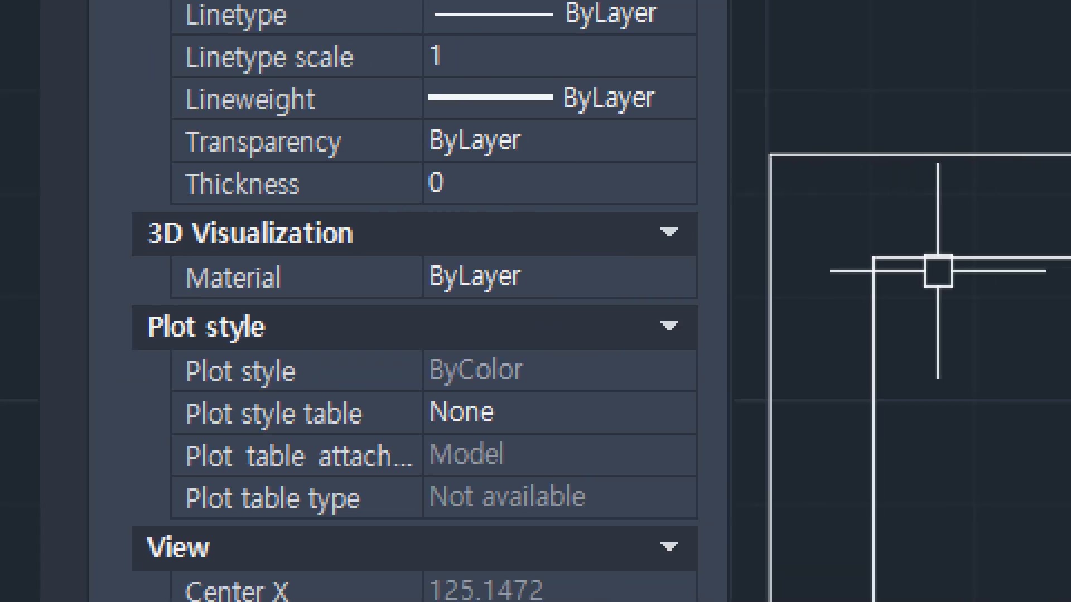
Select the inner rectangle and set its global width to 1.
{"action": "left_click", "coordinate": [937, 271]}
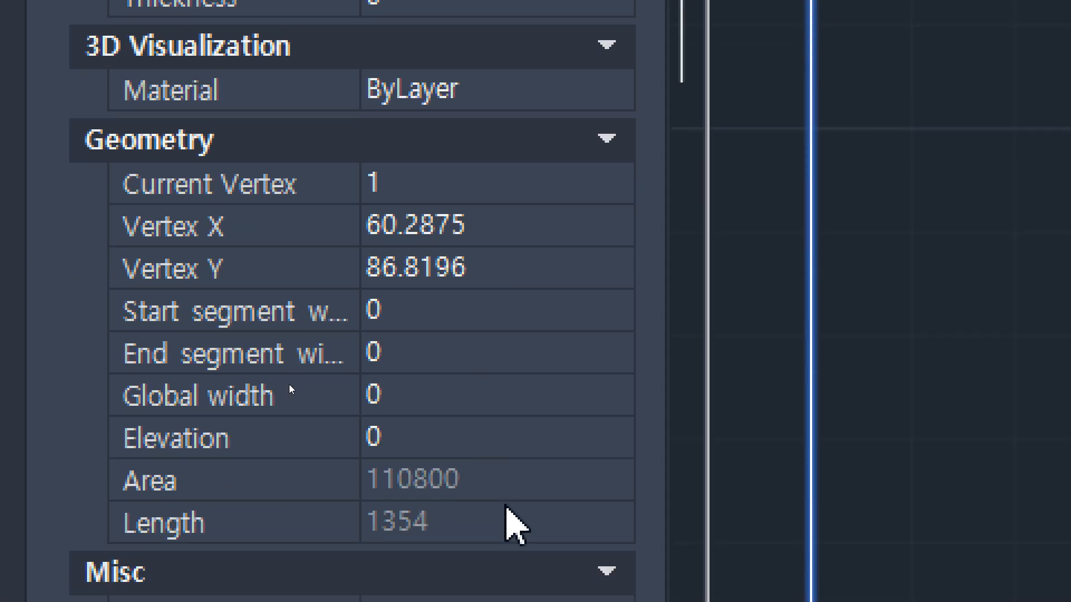
{"action": "left_click", "coordinate": [418, 384]}
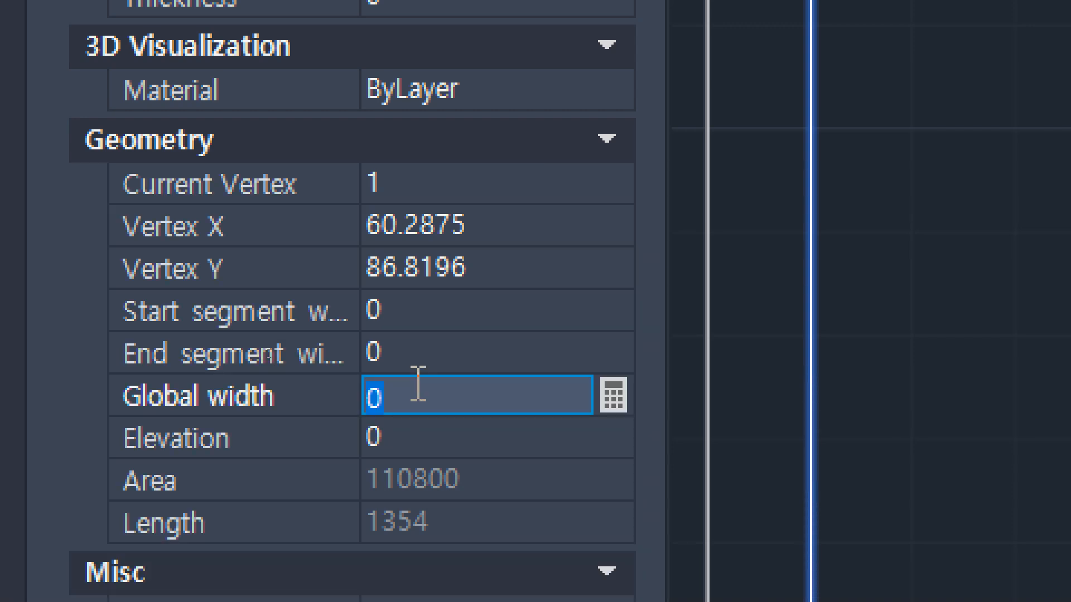
{"action": "type", "text": "1"}
{"action": "key", "text": "Tab"}
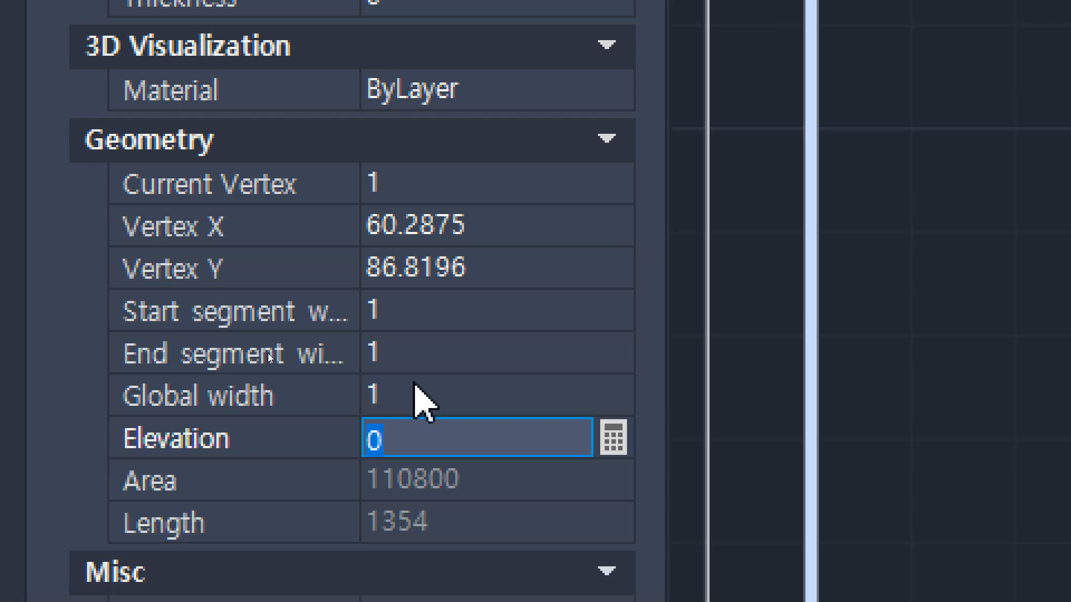
Set the inner rectangle's global width to 10.
{"action": "left_click", "coordinate": [416, 384]}
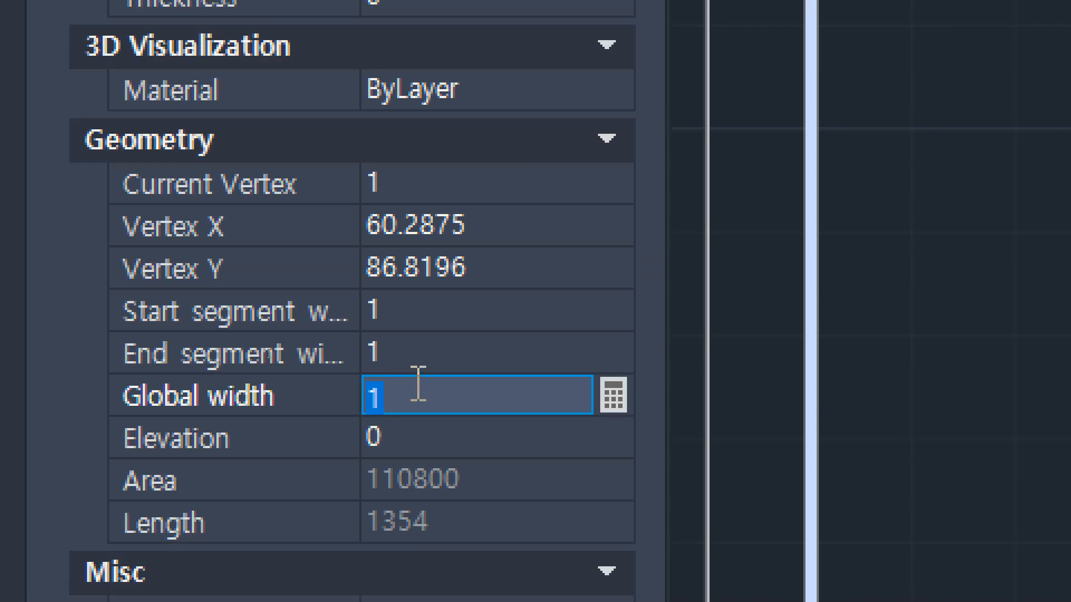
{"action": "type", "text": "10"}
{"action": "key", "text": "Tab"}
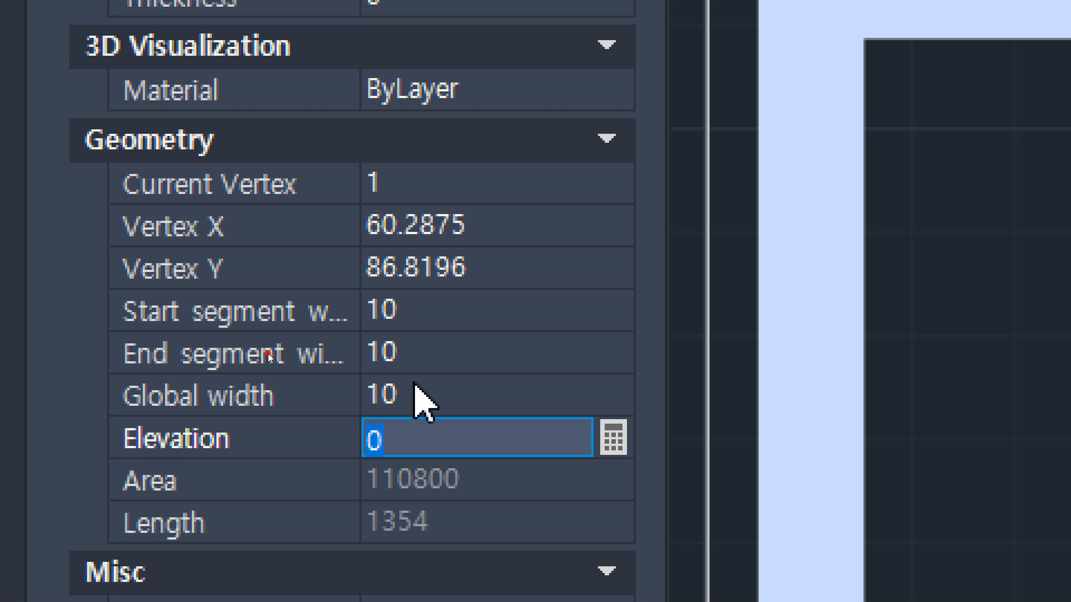
Set the inner rectangle's global width back to 1, then move the Properties palette away from the drawing and deselect.
{"action": "left_click", "coordinate": [416, 385]}
{"action": "type", "text": "1"}
{"action": "key", "text": "Tab"}
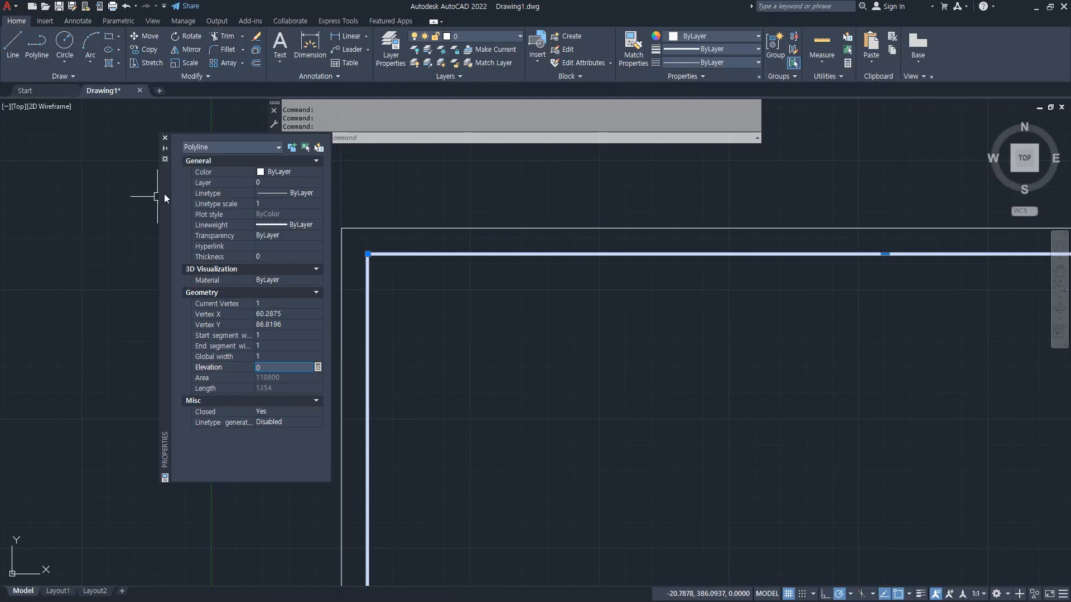
{"action": "left_click_drag", "start_coordinate": [163, 200], "coordinate": [56, 210]}
{"action": "key", "text": "Escape"}
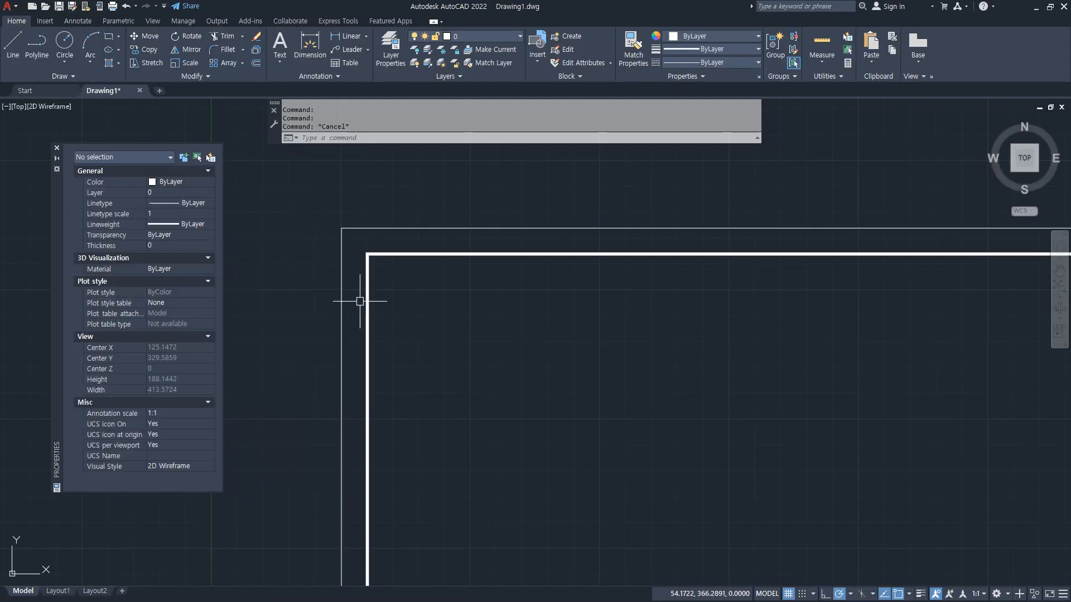
Turn on the lineweight display with both nested rectangles in view.
{"action": "scroll", "coordinate": [348, 281], "scroll_direction": "up", "scroll_amount": 4}
{"action": "middle_click_drag", "start_coordinate": [370, 282], "coordinate": [368, 342]}
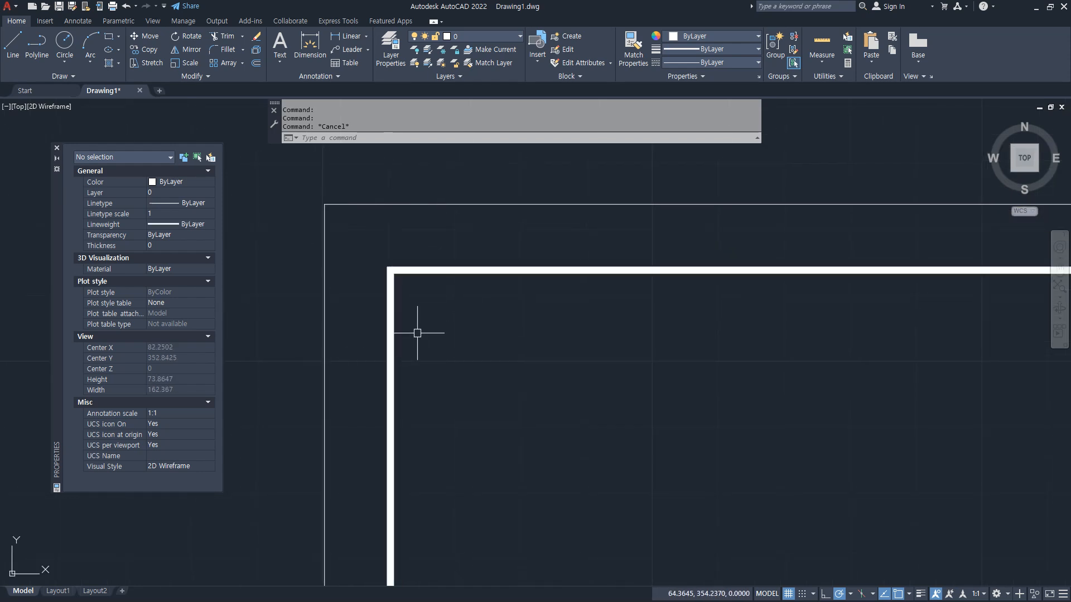
{"action": "scroll", "coordinate": [418, 335], "scroll_direction": "down", "scroll_amount": 4}
{"action": "scroll", "coordinate": [538, 346], "scroll_direction": "down", "scroll_amount": 3}
{"action": "scroll", "coordinate": [663, 401], "scroll_direction": "down", "scroll_amount": 2}
{"action": "middle_click_drag", "start_coordinate": [641, 388], "coordinate": [496, 275]}
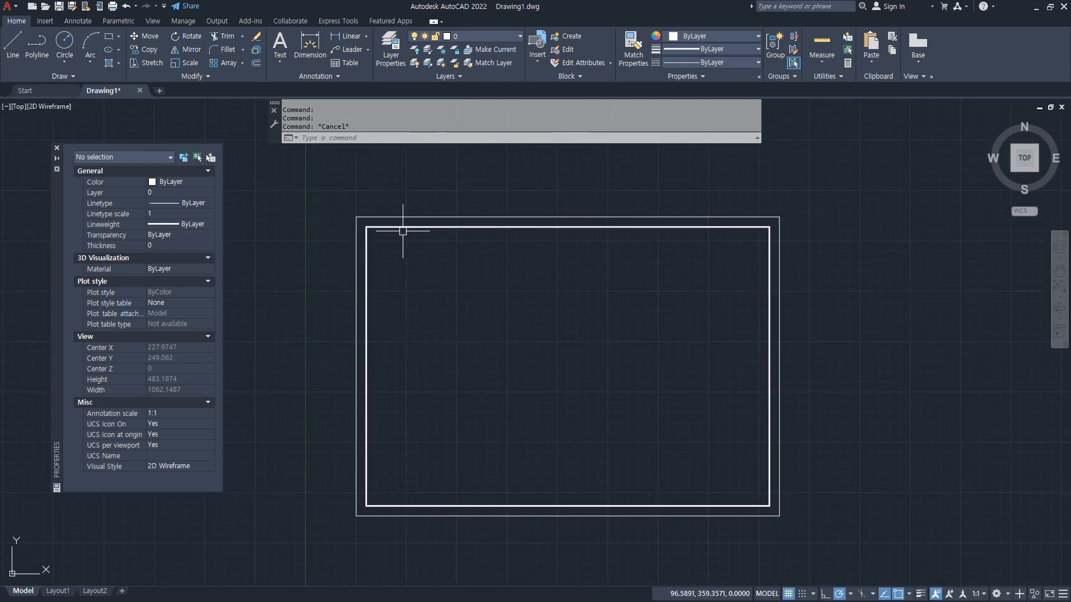
{"action": "left_click", "coordinate": [920, 594]}
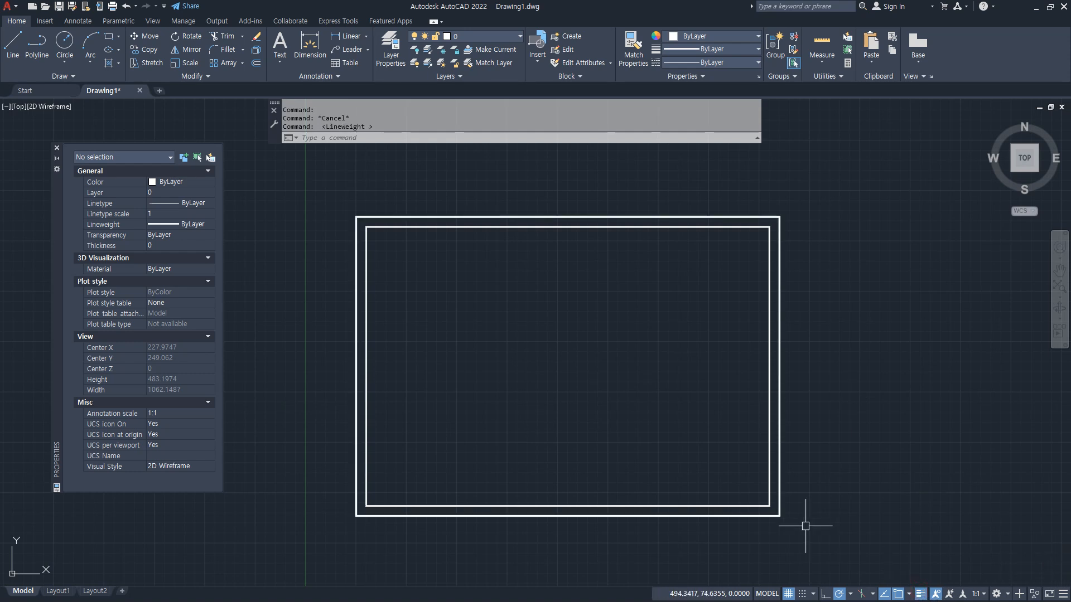
Erase both nested rectangles.
{"action": "left_click", "coordinate": [832, 187]}
{"action": "left_click", "coordinate": [634, 289]}
{"action": "type", "text": "e"}
{"action": "key", "text": "Return"}
Draw a rectangle about 226 by 211 units with its line width set to 10.
{"action": "type", "text": "re"}
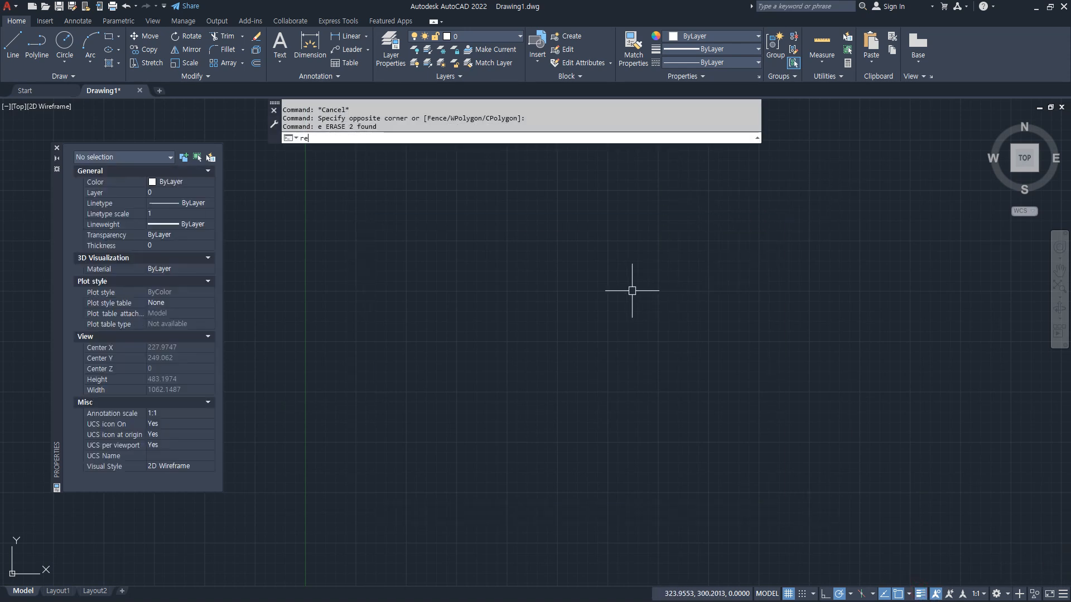
{"action": "type", "text": "c"}
{"action": "key", "text": "Return"}
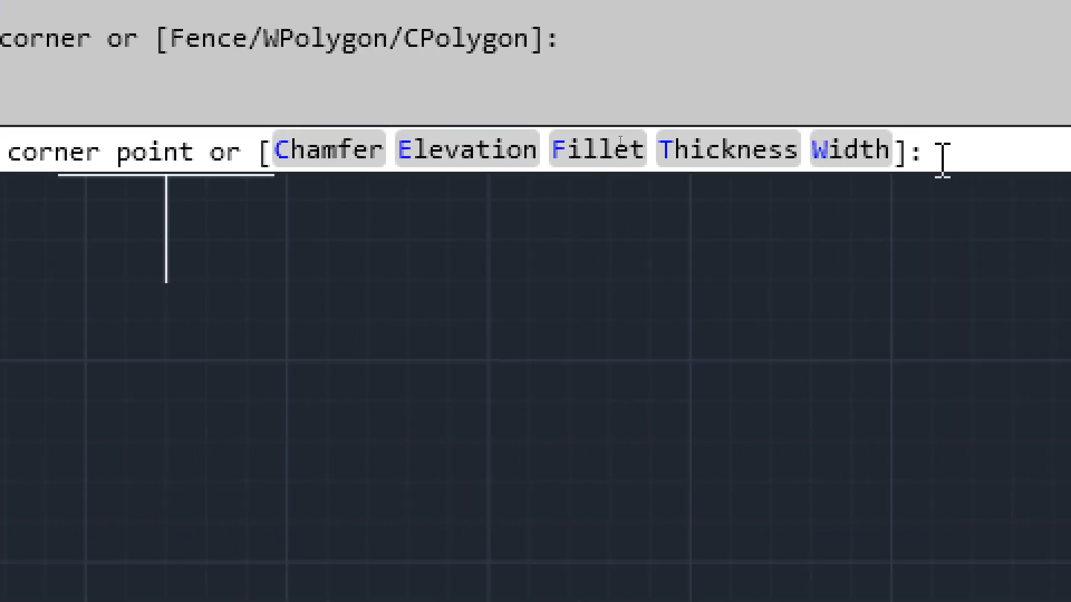
{"action": "left_click", "coordinate": [873, 157]}
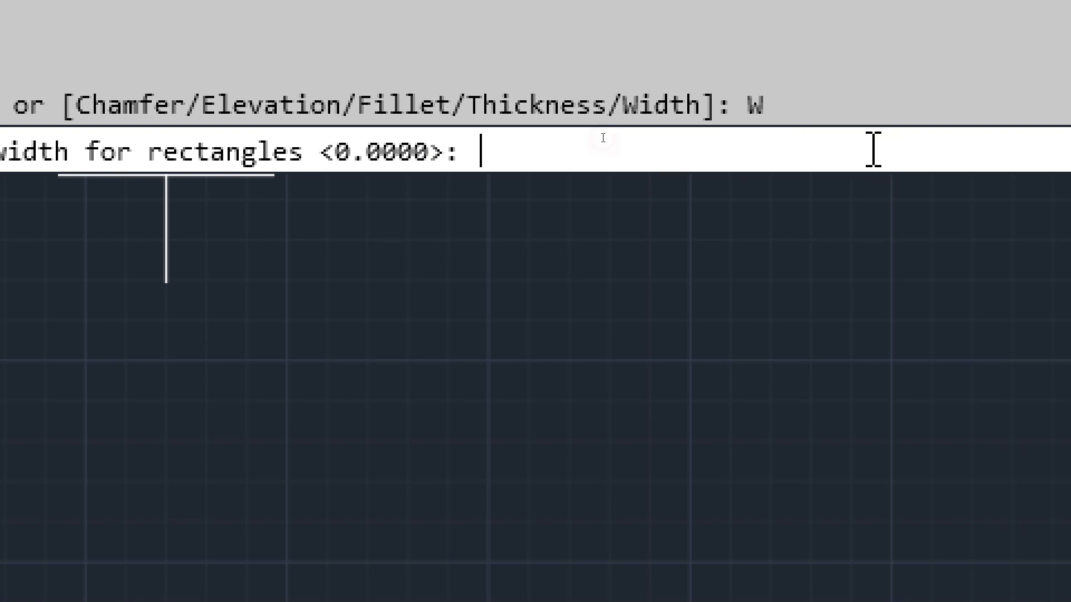
{"action": "type", "text": "10"}
{"action": "key", "text": "Return"}
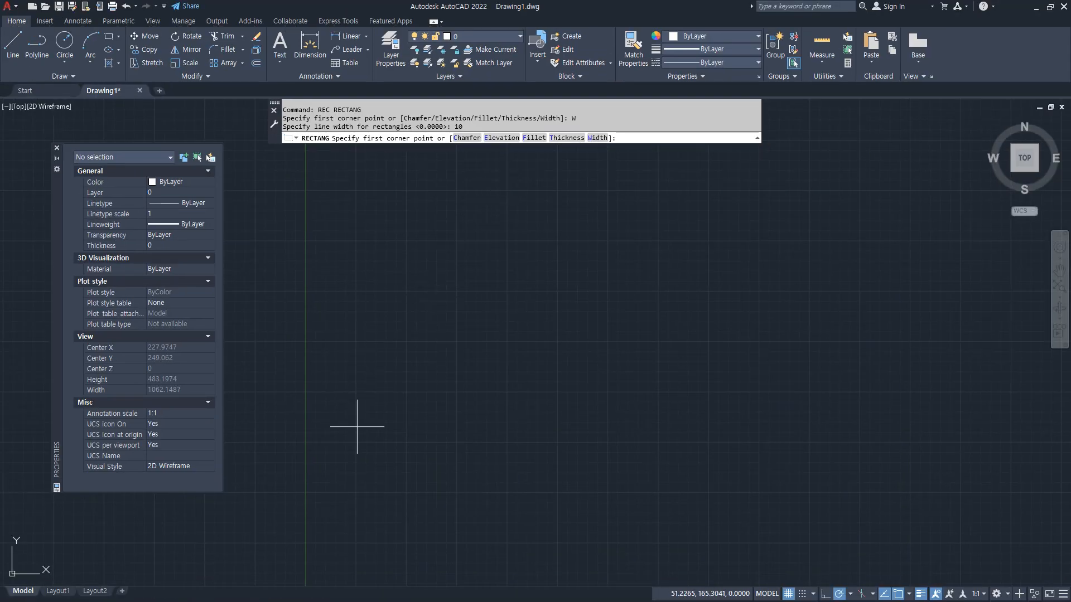
{"action": "left_click", "coordinate": [357, 427]}
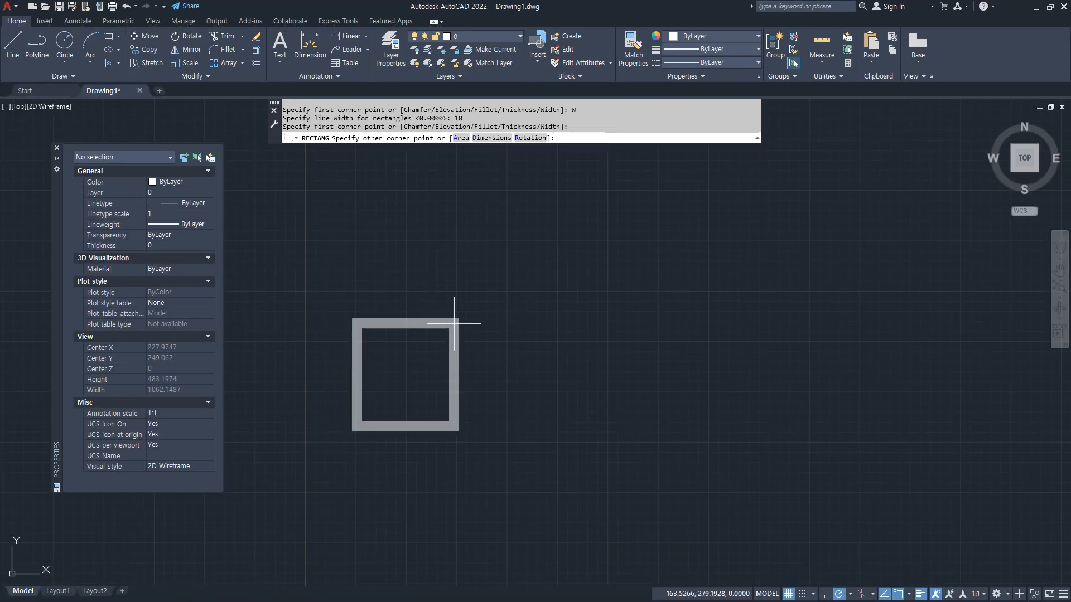
{"action": "left_click", "coordinate": [585, 214]}
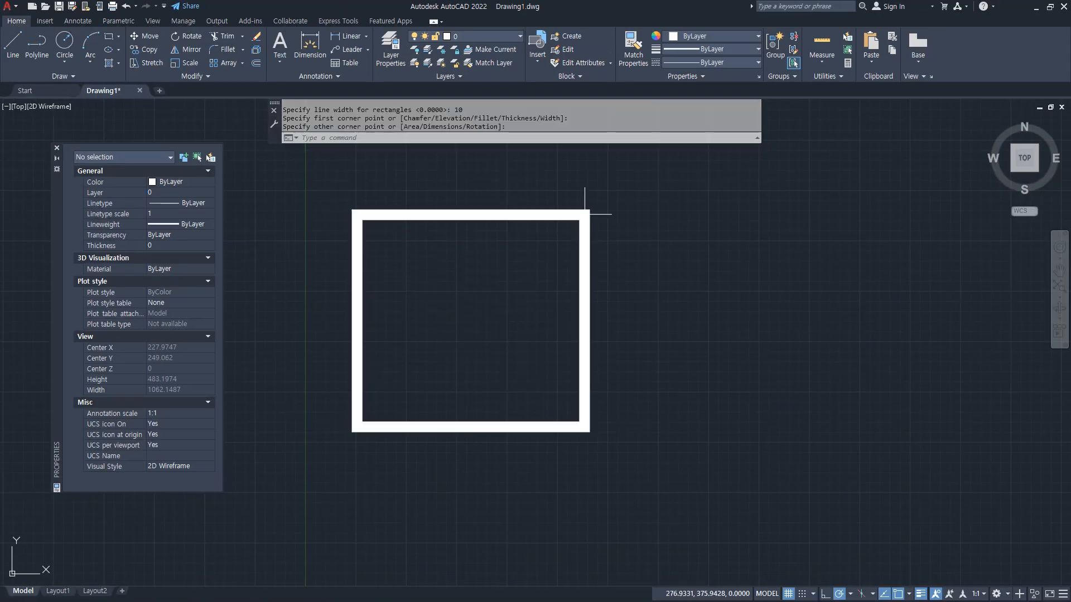
Set the rectangle line width to 0 and draw a second rectangle of similar size beside the wide-lined one.
{"action": "key", "text": "Return"}
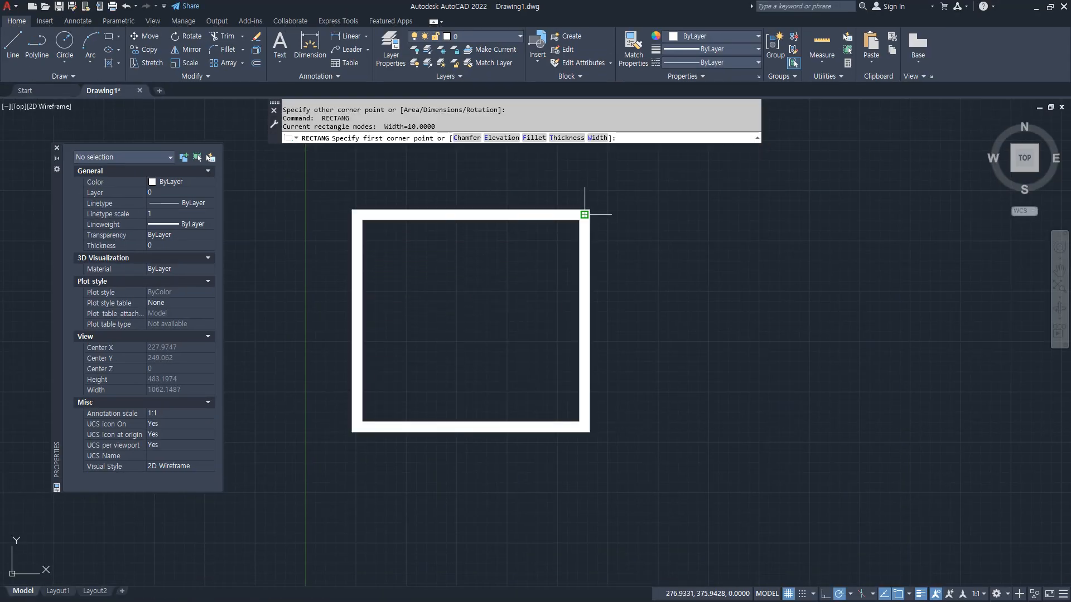
{"action": "left_click", "coordinate": [597, 138]}
{"action": "type", "text": "0"}
{"action": "key", "text": "Return"}
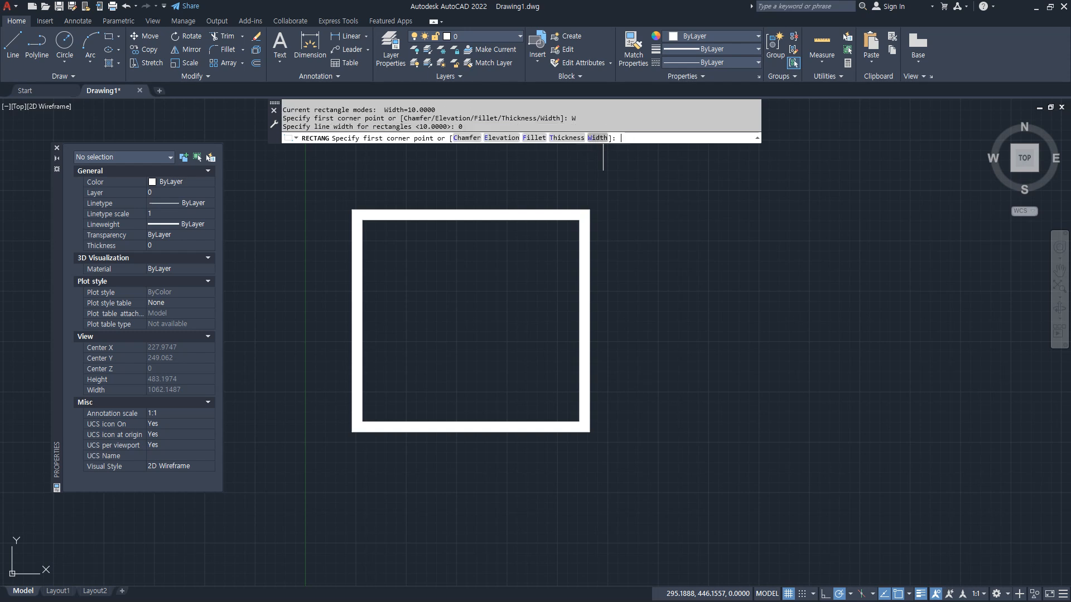
{"action": "left_click", "coordinate": [620, 433]}
{"action": "left_click", "coordinate": [860, 209]}
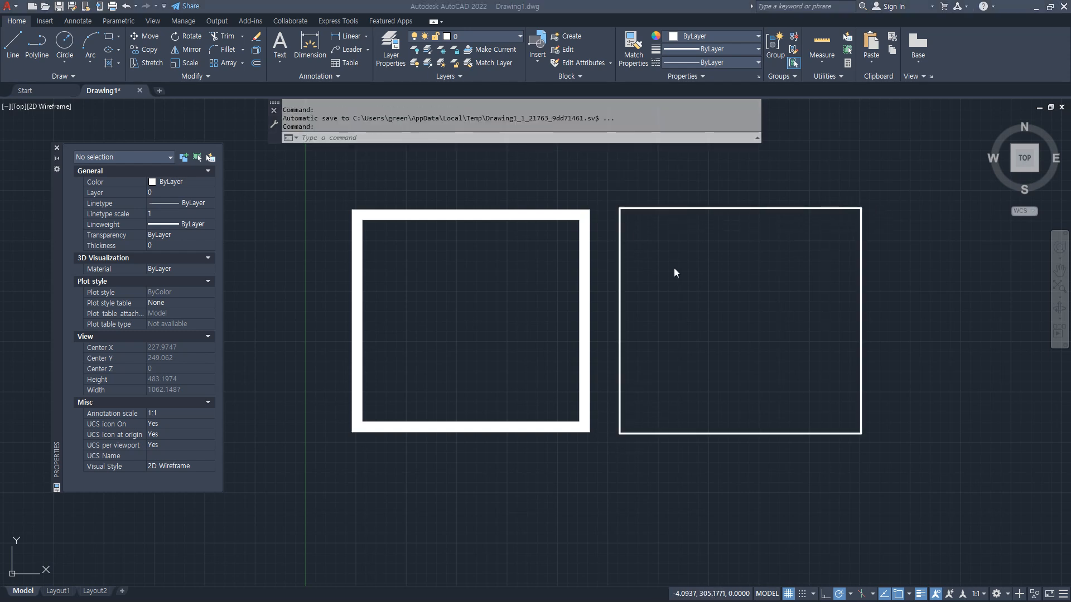
Draw a rectangle with thickness 50 to the right of the other two and inspect it in a 3D view.
{"action": "middle_click_drag", "start_coordinate": [670, 294], "coordinate": [591, 325]}
{"action": "type", "text": "rec"}
{"action": "key", "text": "Return"}
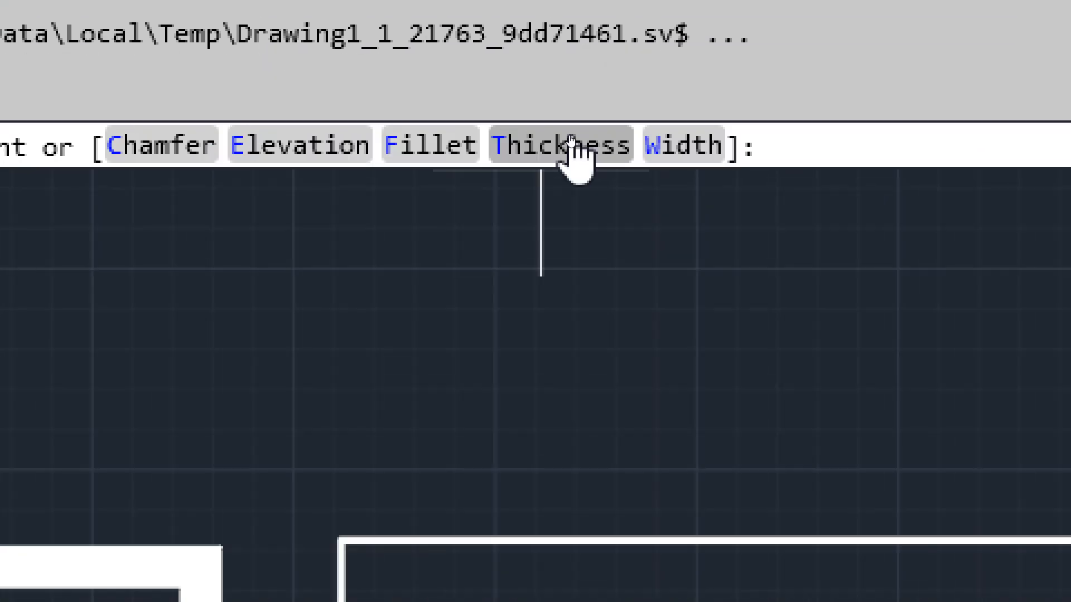
{"action": "left_click", "coordinate": [574, 146]}
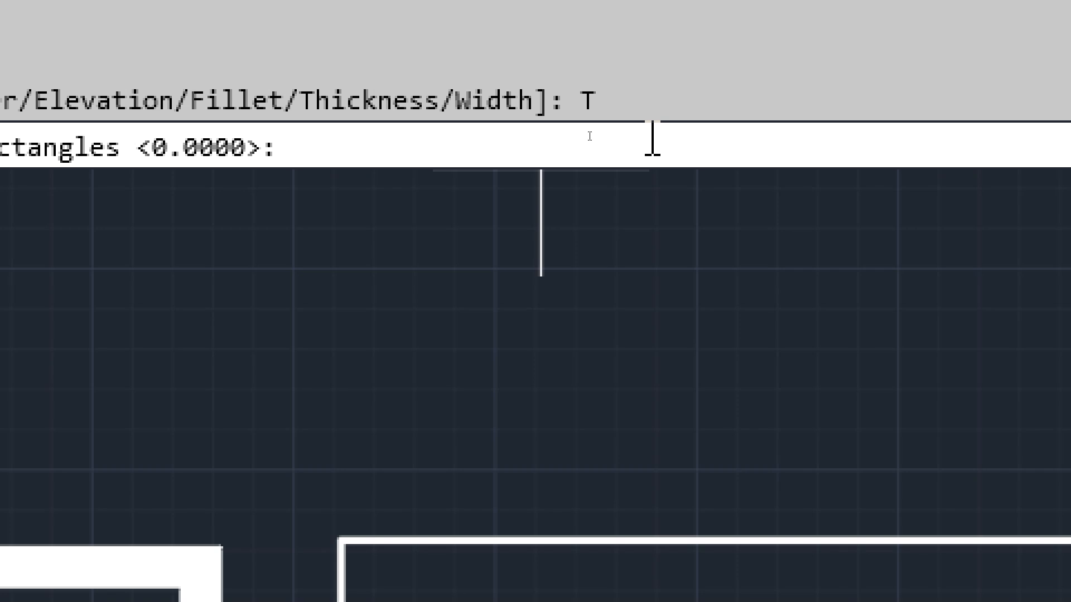
{"action": "type", "text": "50"}
{"action": "key", "text": "Return"}
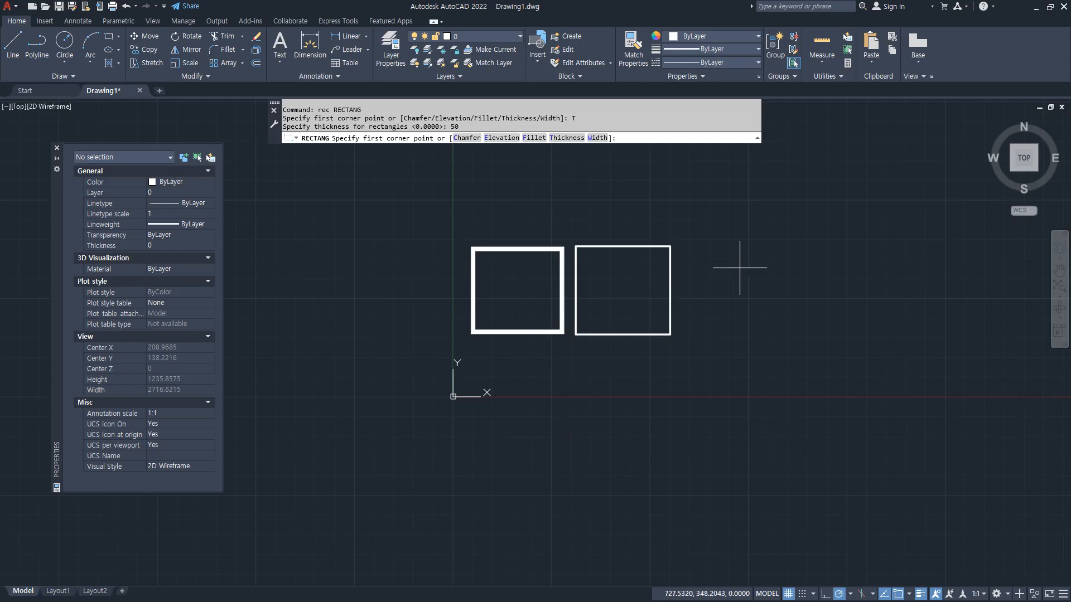
{"action": "left_click", "coordinate": [848, 170]}
{"action": "left_click", "coordinate": [893, 339]}
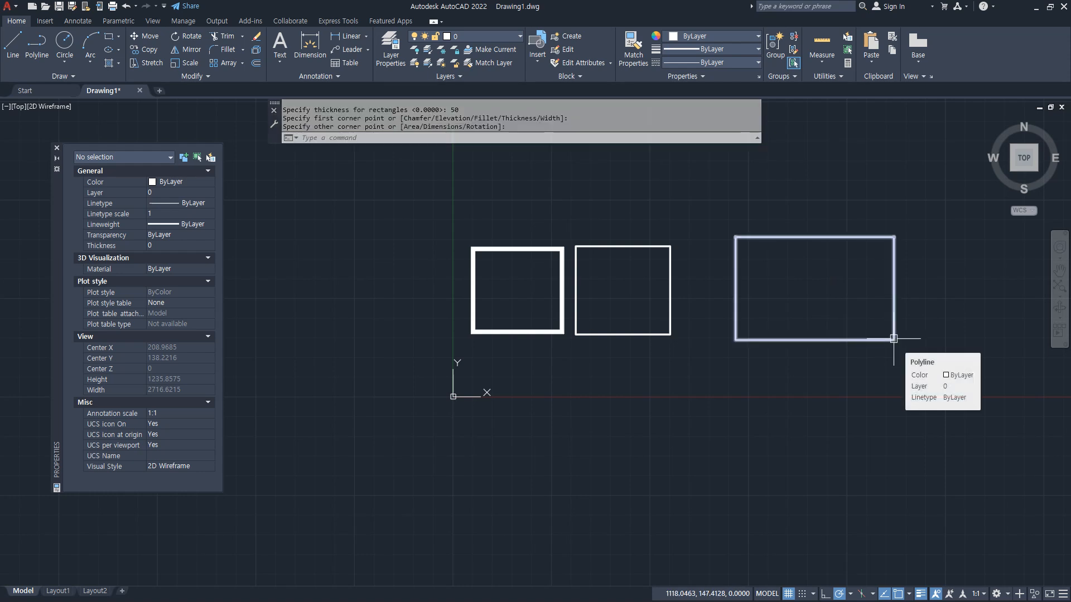
{"action": "mouse_move", "coordinate": [830, 310]}
{"action": "middle_mouse_down"}
{"action": "mouse_move", "coordinate": [672, 358]}
{"action": "mouse_move", "coordinate": [636, 352]}
{"action": "mouse_move", "coordinate": [684, 304]}
{"action": "mouse_move", "coordinate": [604, 183]}
{"action": "middle_mouse_up"}
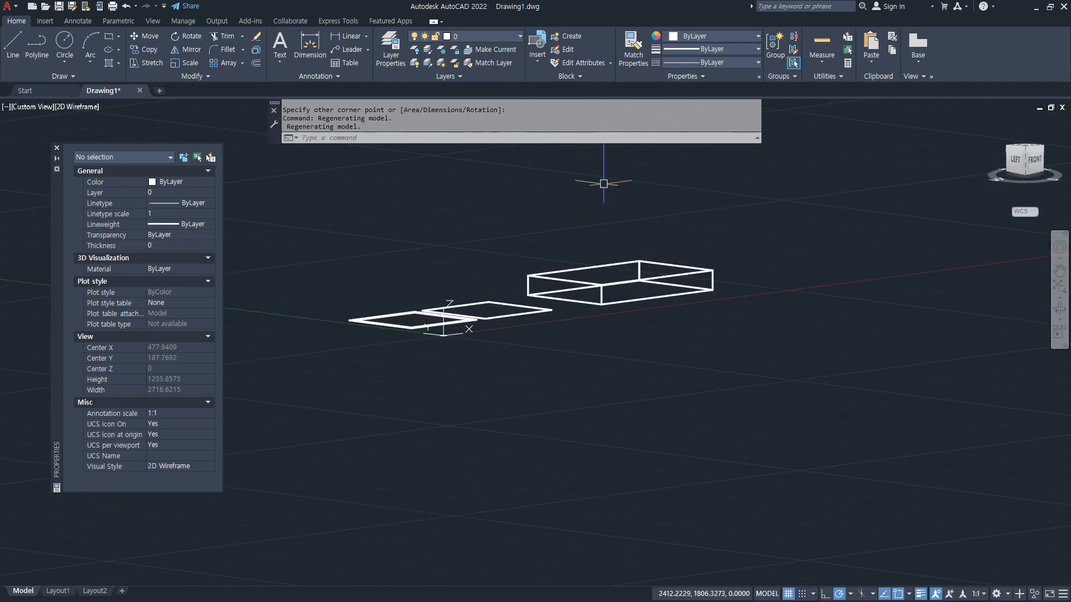
{"action": "scroll", "coordinate": [580, 283], "scroll_direction": "up", "scroll_amount": 8}
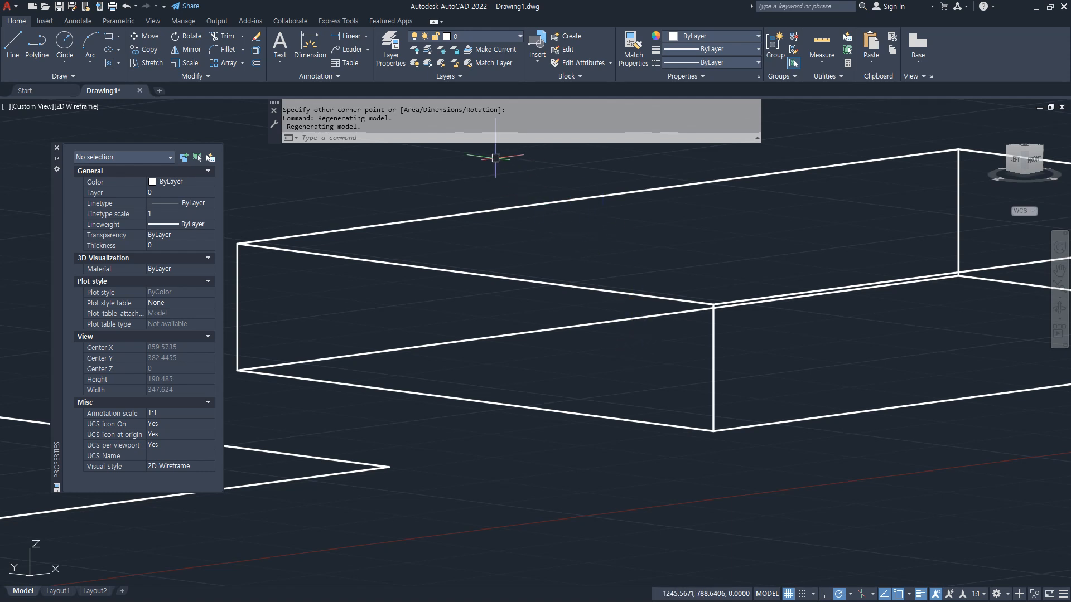
Reset the rectangle thickness to 0 and leave the Rectangle command.
{"action": "type", "text": "rec"}
{"action": "key", "text": "Return"}
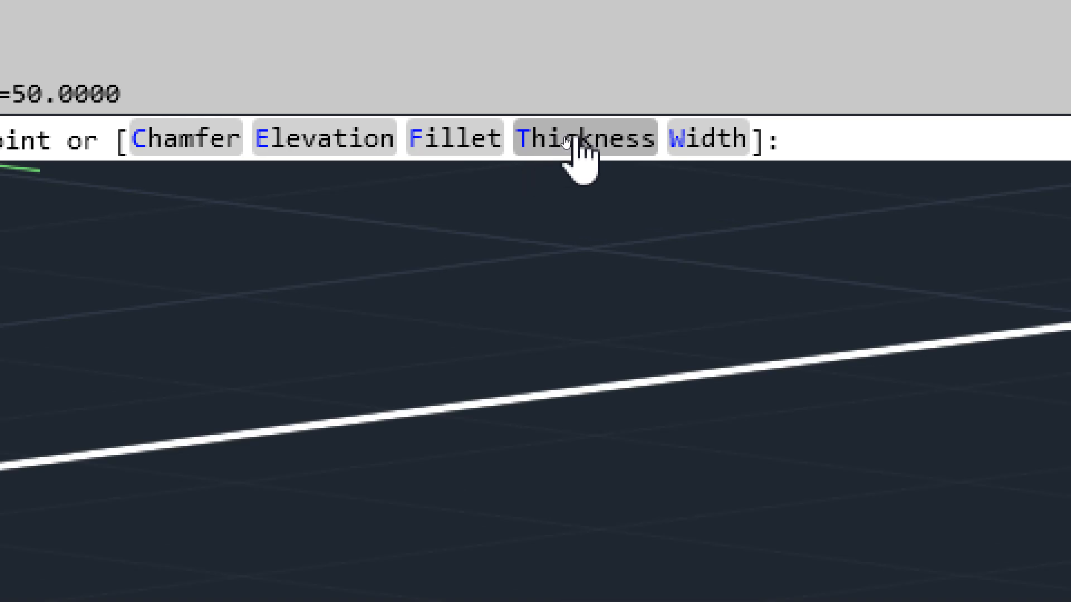
{"action": "left_click", "coordinate": [565, 138]}
{"action": "type", "text": "0"}
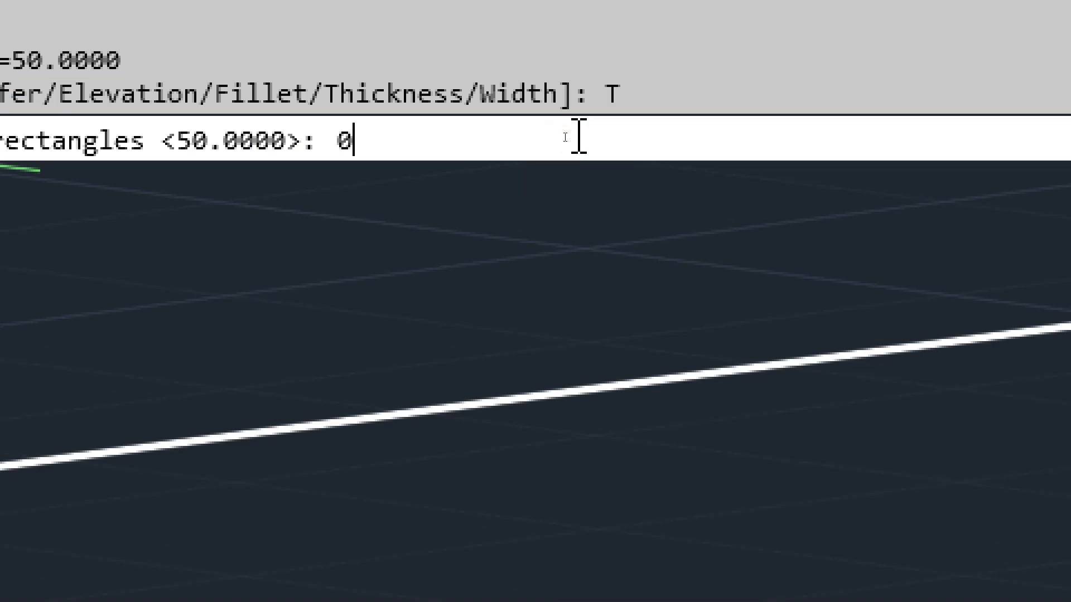
{"action": "key", "text": "Return"}
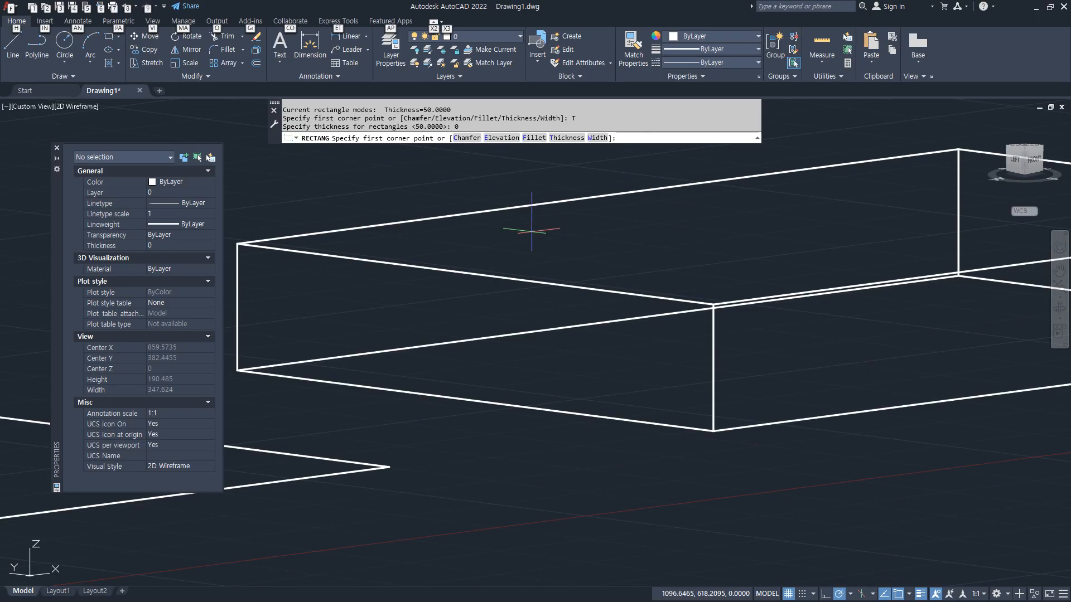
{"action": "key", "text": "p"}
{"action": "key", "text": "a"}
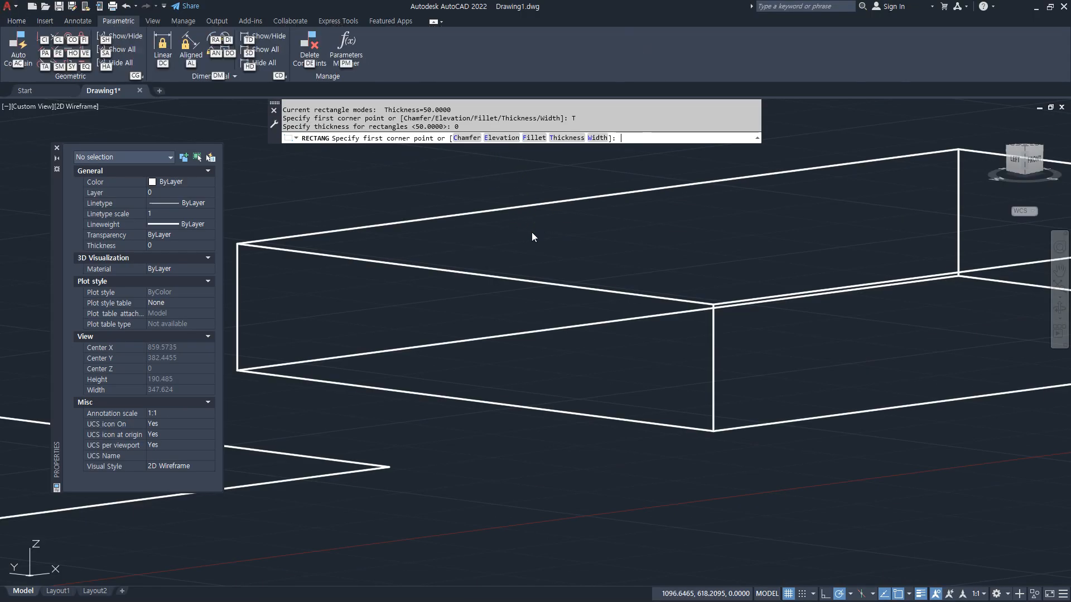
{"action": "key", "text": "Escape"}
Return to the plan view of the current UCS.
{"action": "type", "text": "PLAN"}
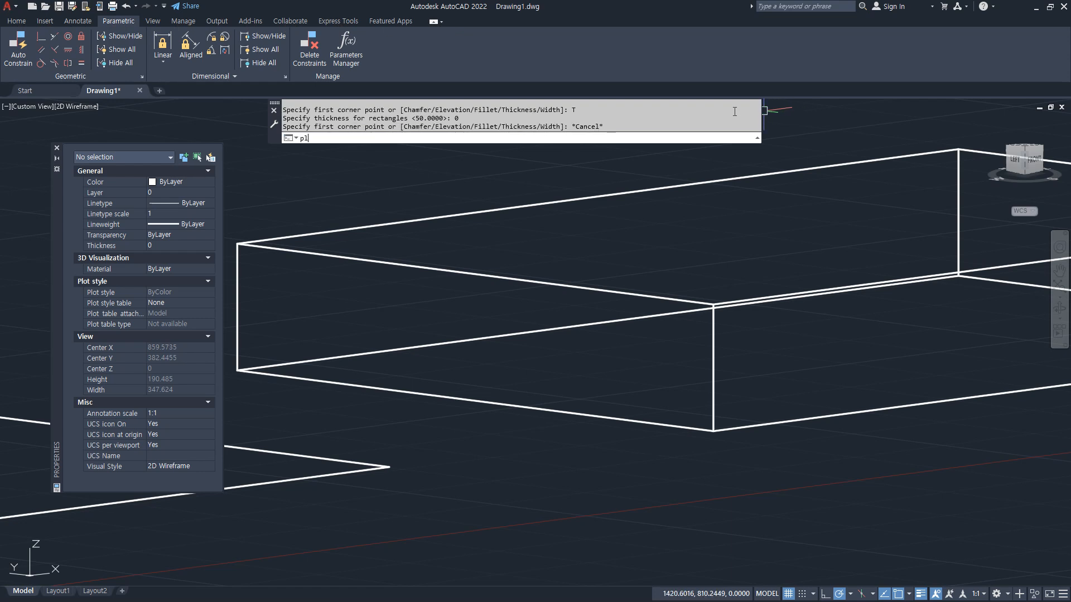
{"action": "key", "text": "Return"}
{"action": "key", "text": "Return"}
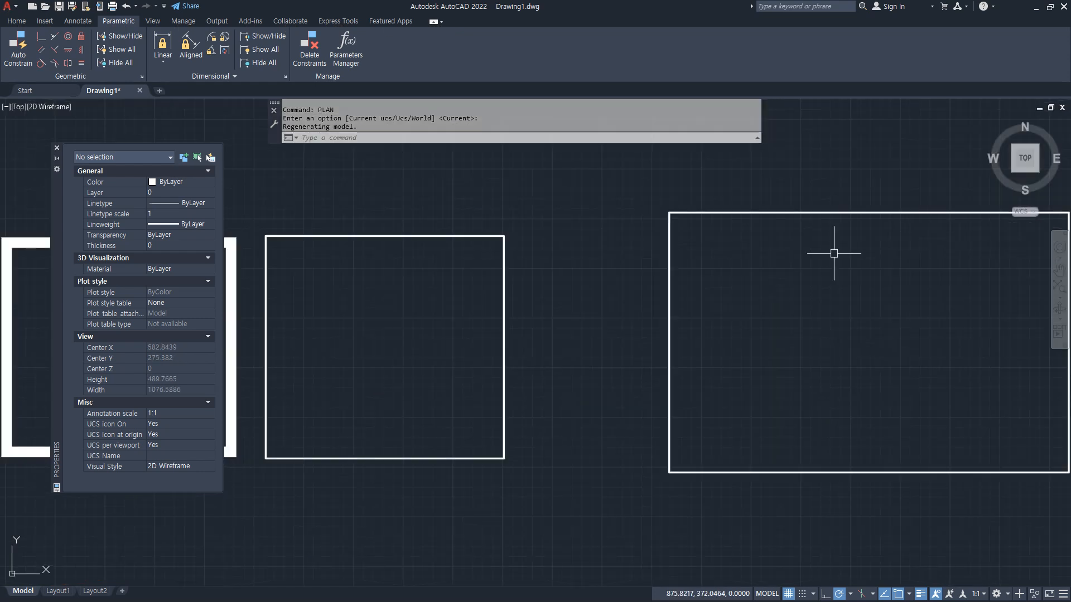
Erase the rectangle that has thickness 50.
{"action": "left_click", "coordinate": [761, 246]}
{"action": "left_click", "coordinate": [634, 196]}
{"action": "type", "text": "e"}
{"action": "key", "text": "Return"}
Draw a rectangle at elevation 100 over the thin-lined rectangle, using that rectangle's upper-left and lower-right corners.
{"action": "type", "text": "z"}
{"action": "key", "text": "Return"}
{"action": "type", "text": "a"}
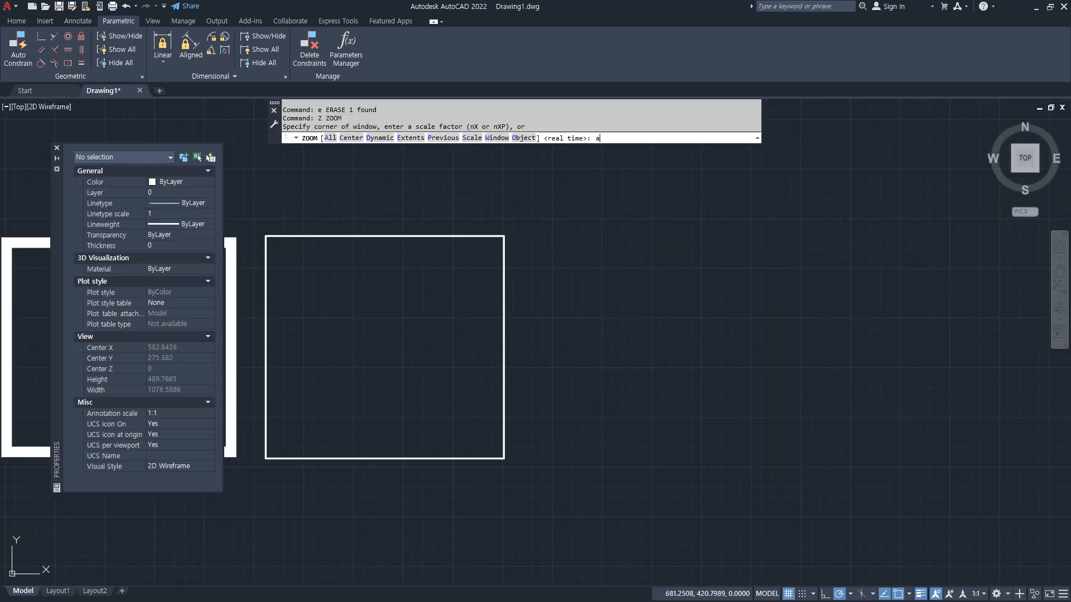
{"action": "key", "text": "Return"}
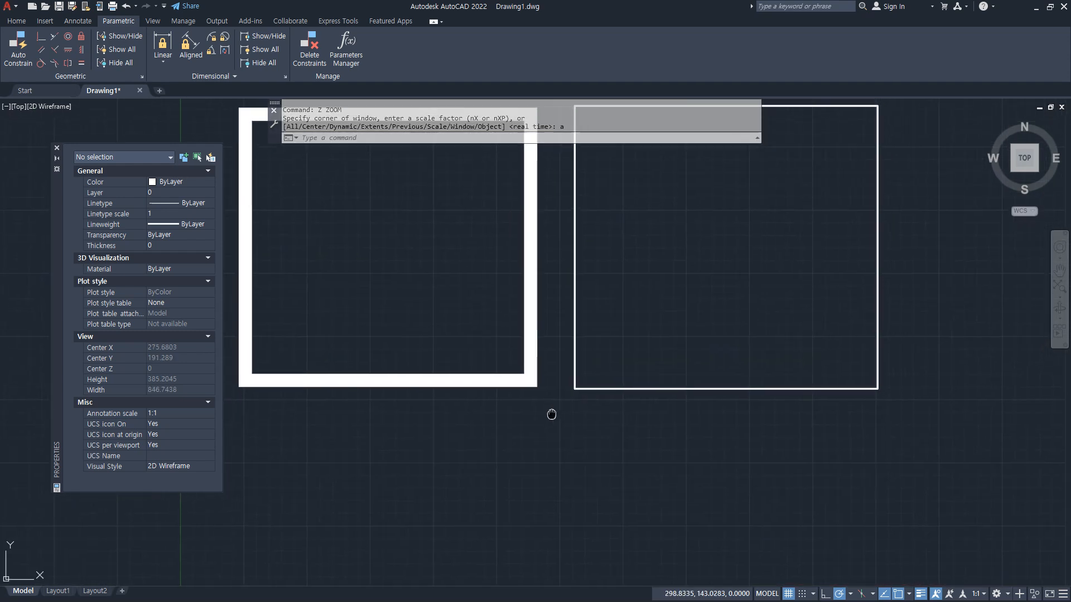
{"action": "middle_click_drag", "start_coordinate": [553, 414], "coordinate": [503, 488]}
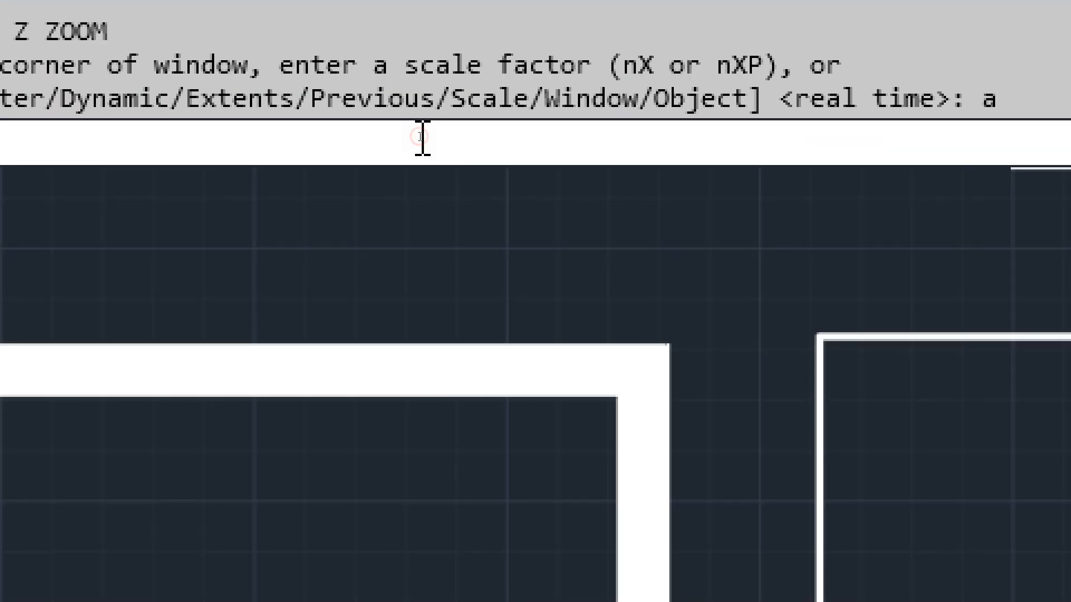
{"action": "type", "text": "rec"}
{"action": "key", "text": "Return"}
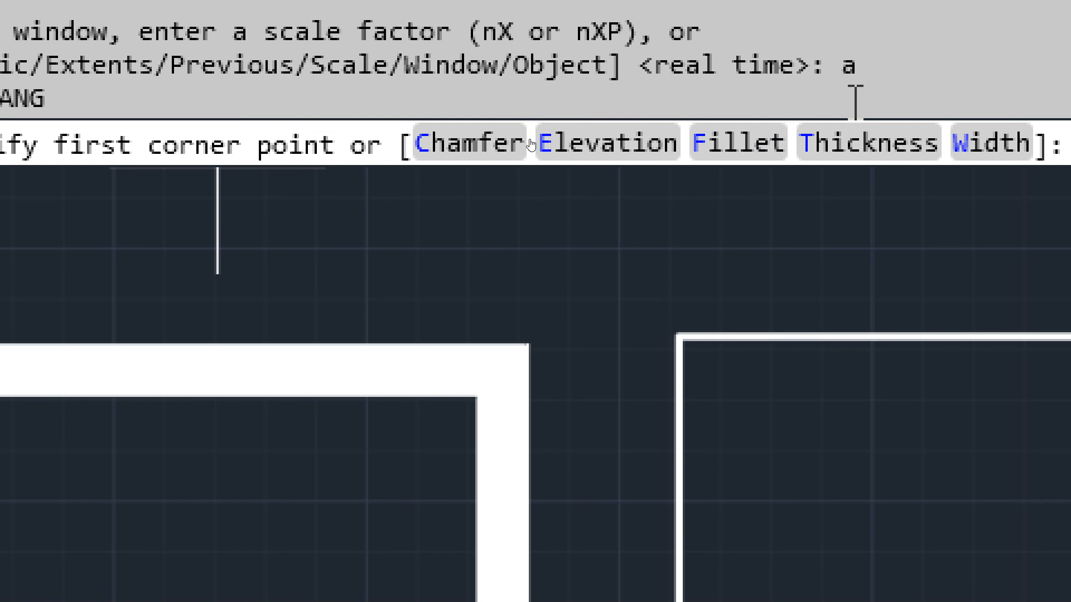
{"action": "left_click", "coordinate": [601, 149]}
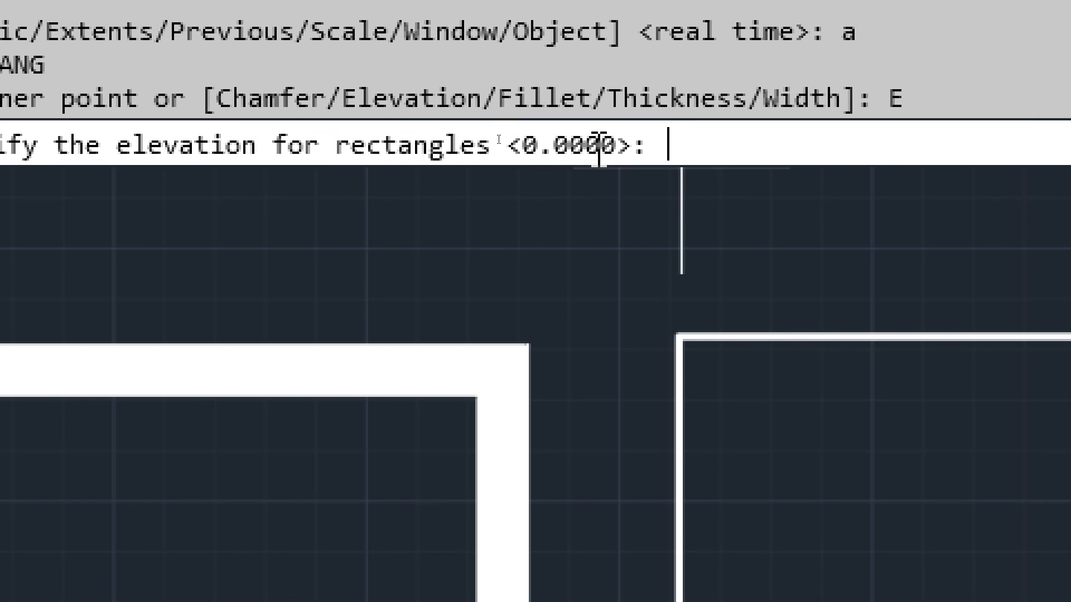
{"action": "type", "text": "100"}
{"action": "key", "text": "Return"}
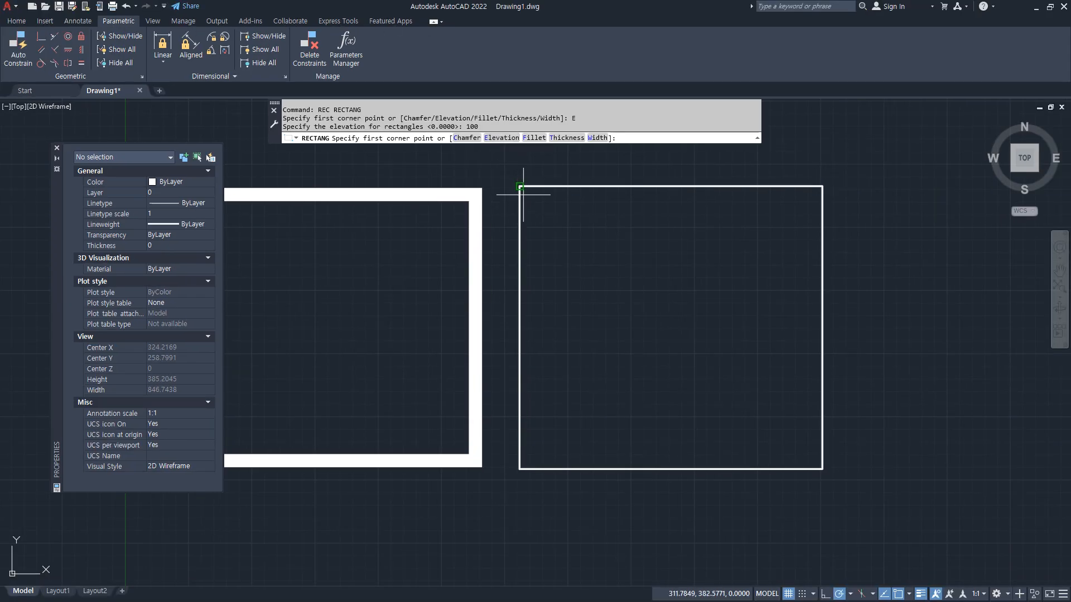
{"action": "left_click", "coordinate": [523, 195]}
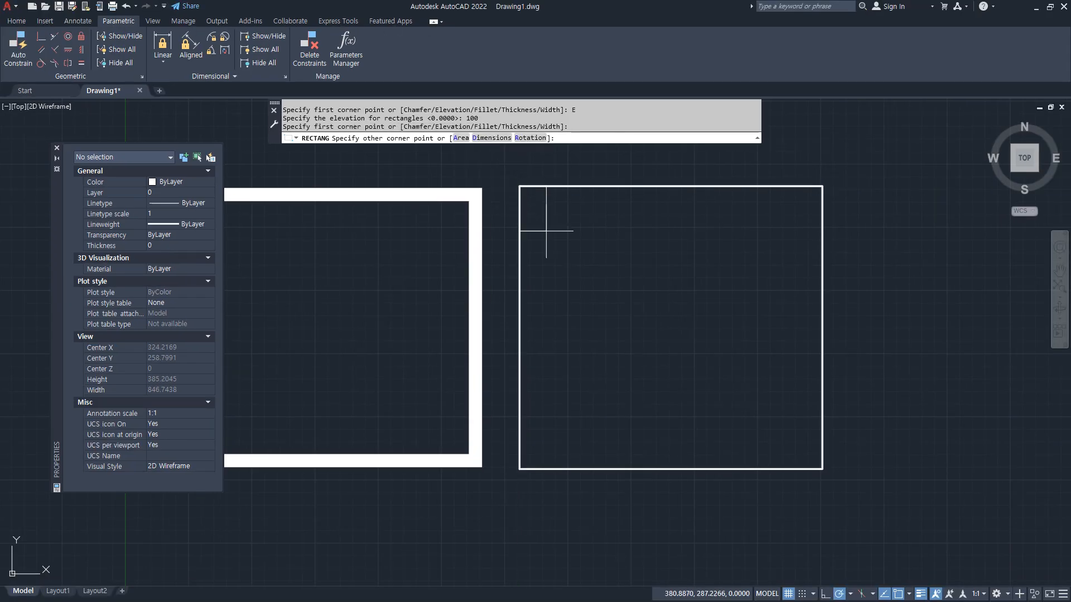
{"action": "left_click", "coordinate": [822, 469]}
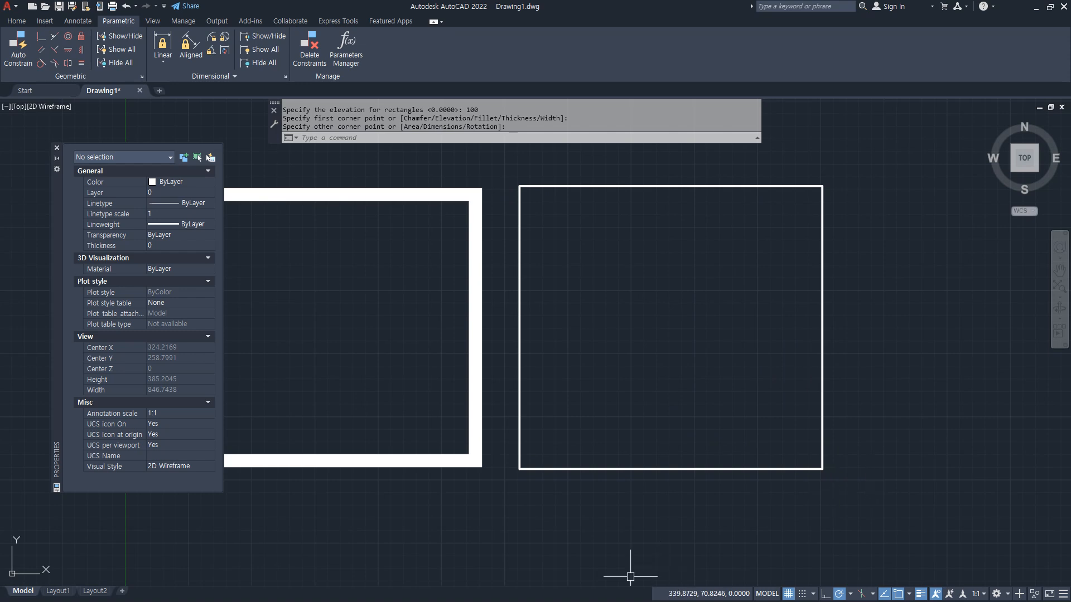
Inspect the raised rectangle from a 3D view and restore the plan view of the current UCS, zoomed to all.
{"action": "middle_click_drag", "start_coordinate": [497, 505], "coordinate": [588, 359], "text": "shift"}
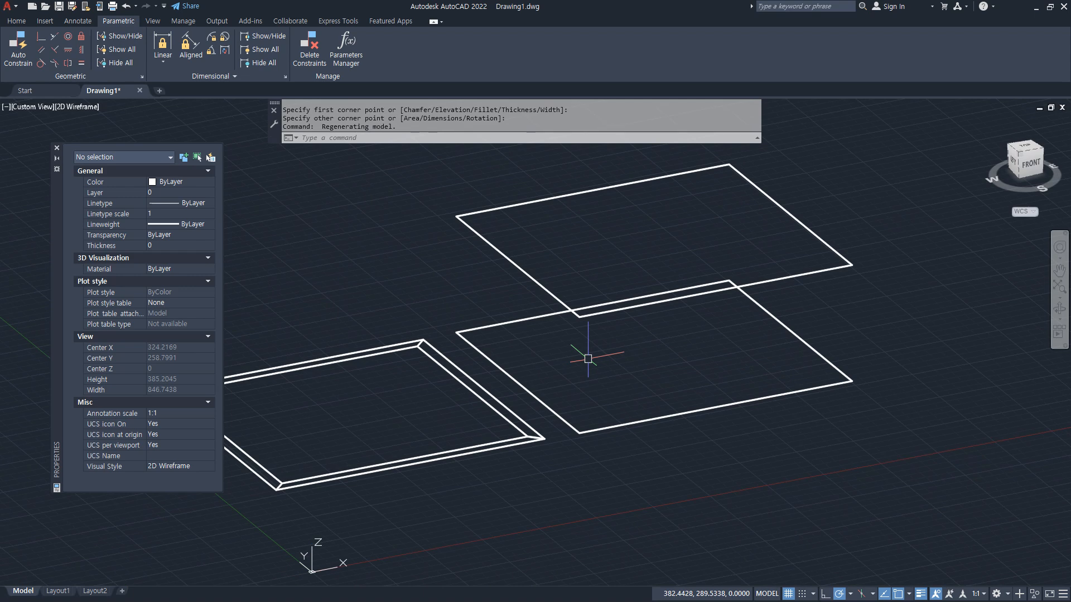
{"action": "middle_click_drag", "start_coordinate": [587, 358], "coordinate": [565, 366], "text": "shift"}
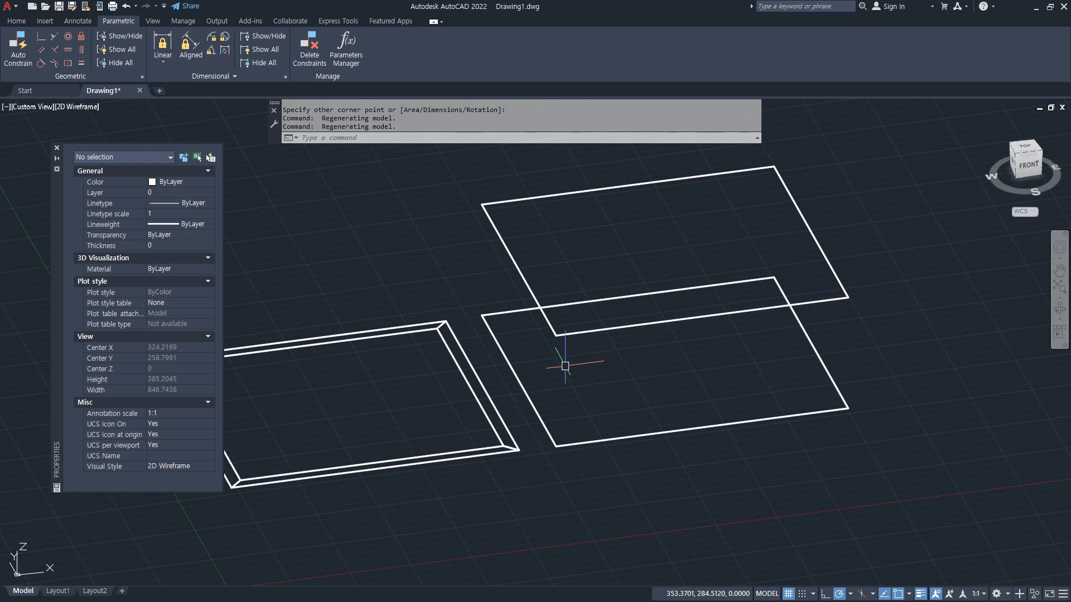
{"action": "type", "text": "plan"}
{"action": "key", "text": "Return"}
{"action": "key", "text": "Return"}
{"action": "type", "text": "z"}
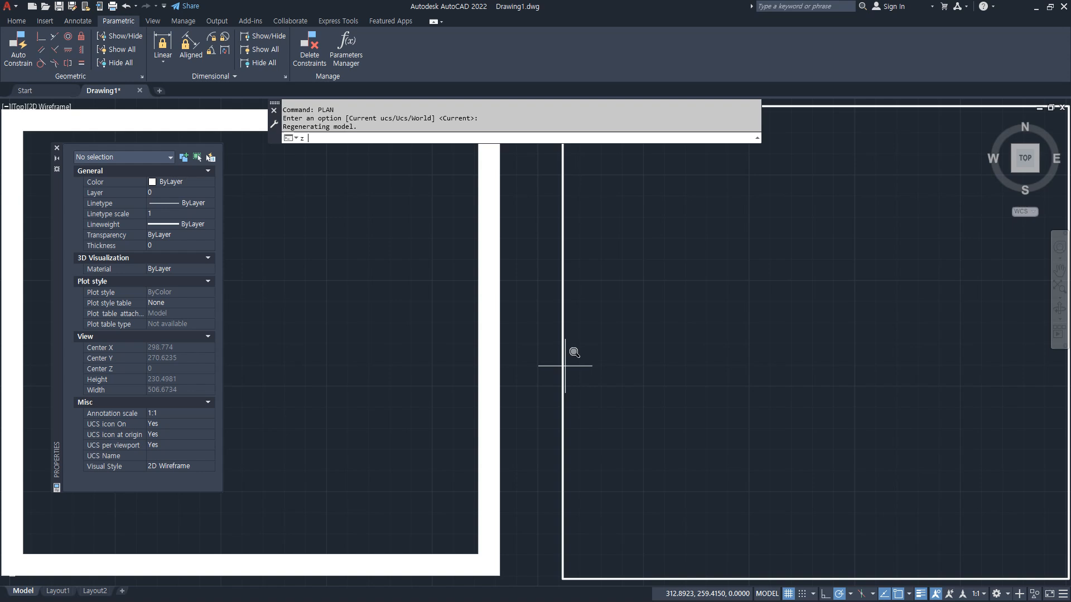
{"action": "key", "text": "Return"}
{"action": "type", "text": "a"}
{"action": "key", "text": "Return"}
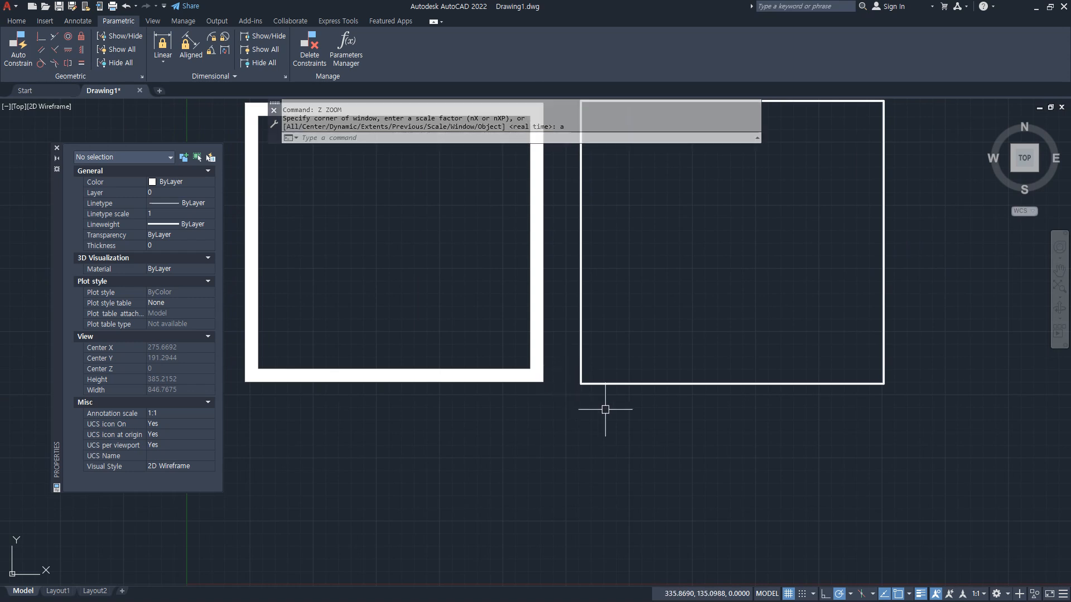
Erase all three rectangles with a crossing selection.
{"action": "left_click", "coordinate": [648, 425]}
{"action": "left_click", "coordinate": [430, 345]}
{"action": "type", "text": "e"}
{"action": "key", "text": "Return"}
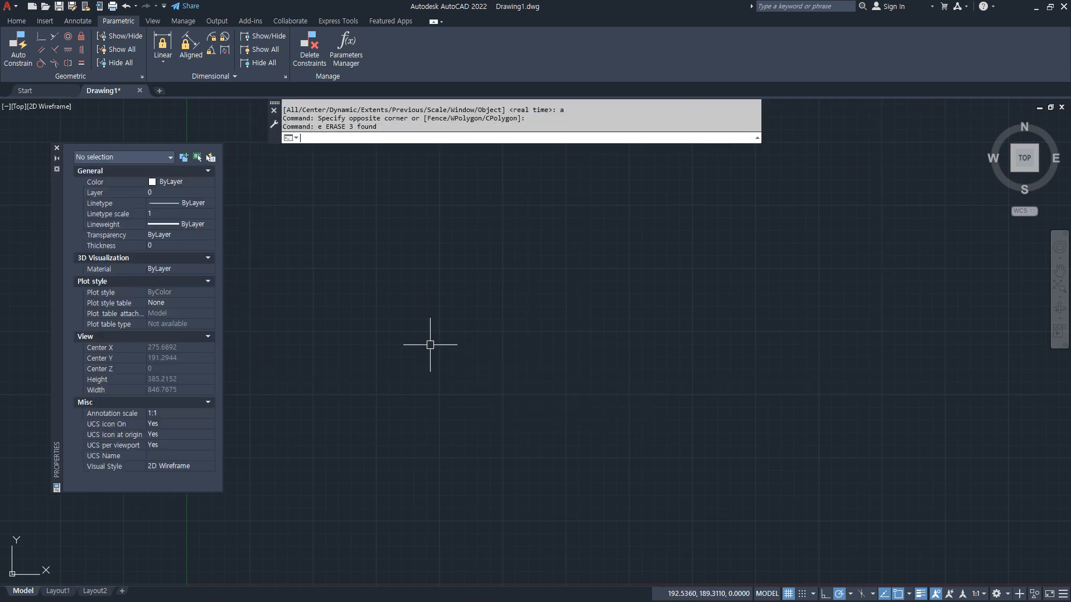
Reset the elevation for rectangles to 0 in the Rectangle command.
{"action": "type", "text": "rec"}
{"action": "key", "text": "Return"}
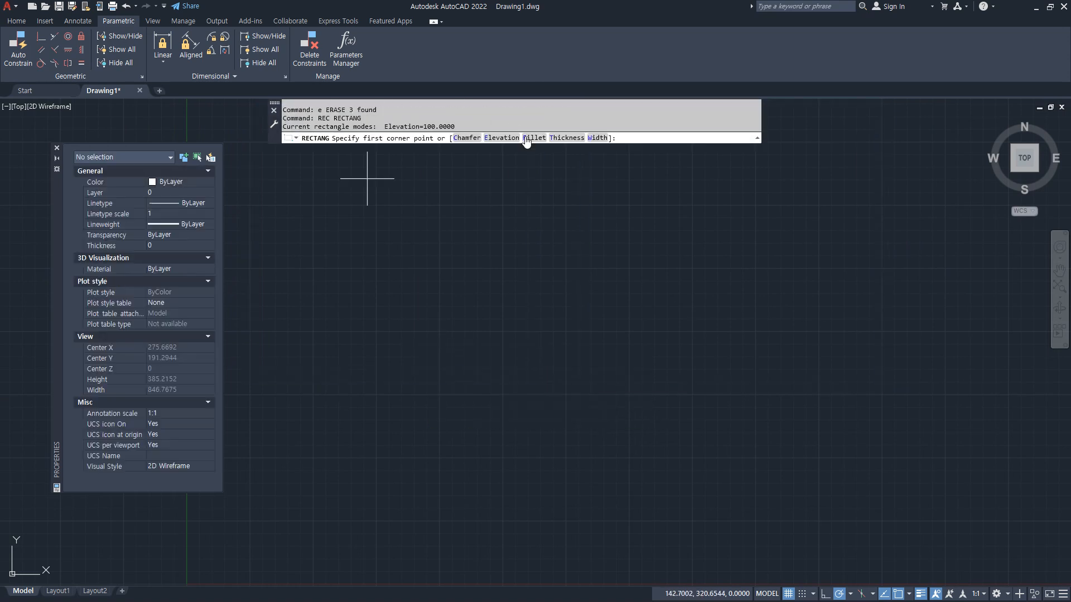
{"action": "left_click", "coordinate": [504, 137]}
{"action": "type", "text": "0"}
{"action": "key", "text": "Return"}
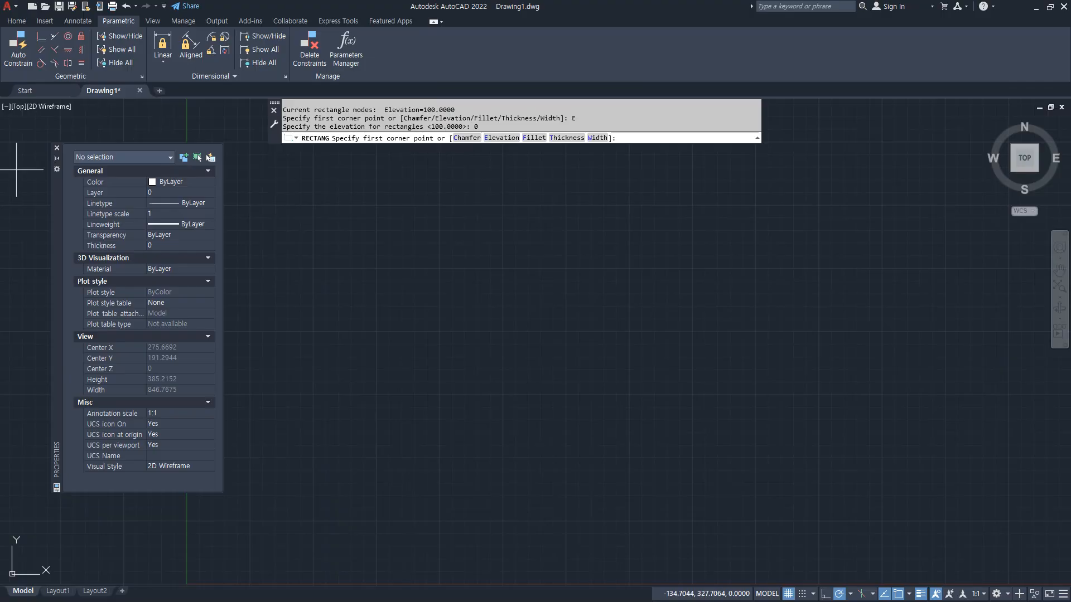
Switch to Notepad and add the line "Fillet(모깍기 F)" after a blank line below the Arc, Ellipse, Donut and Spline entries.
{"action": "key", "text": "alt+Tab"}
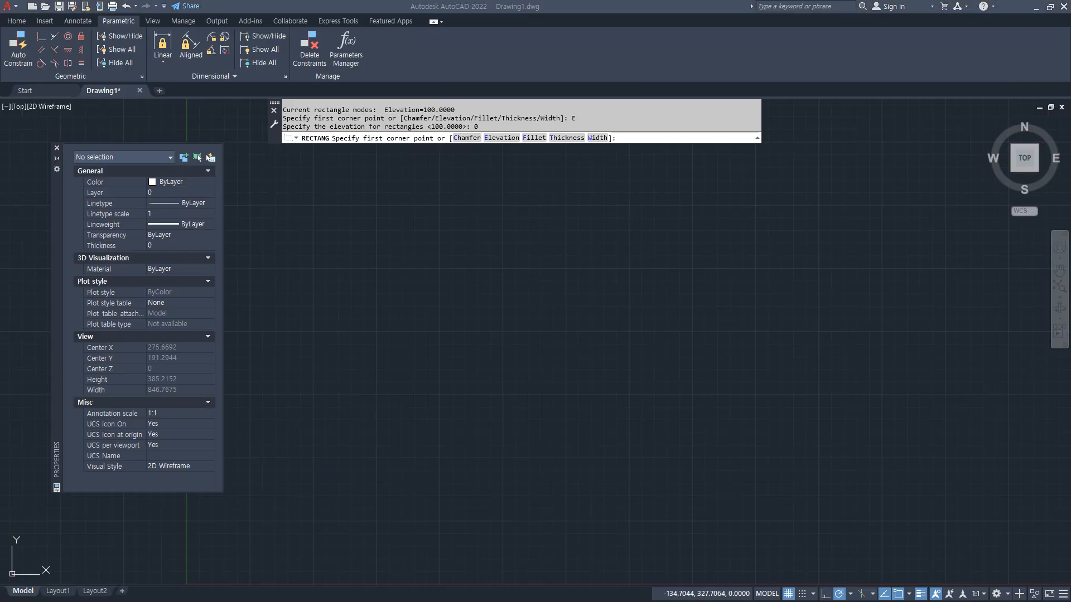
{"action": "scroll", "coordinate": [474, 358], "scroll_direction": "down", "scroll_amount": 2}
{"action": "left_click", "coordinate": [535, 420]}
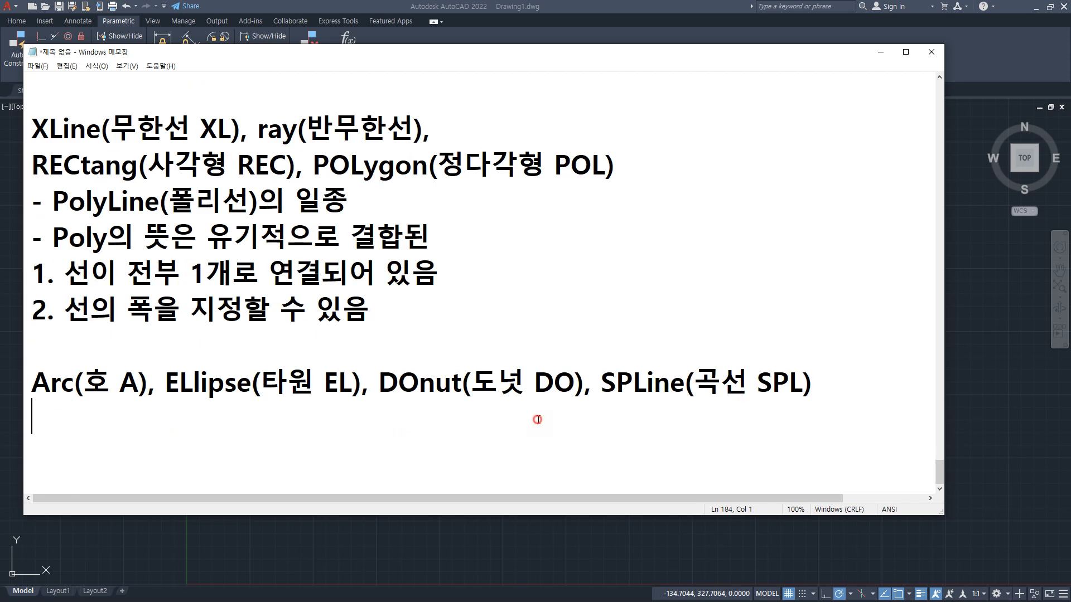
{"action": "key", "text": "Return"}
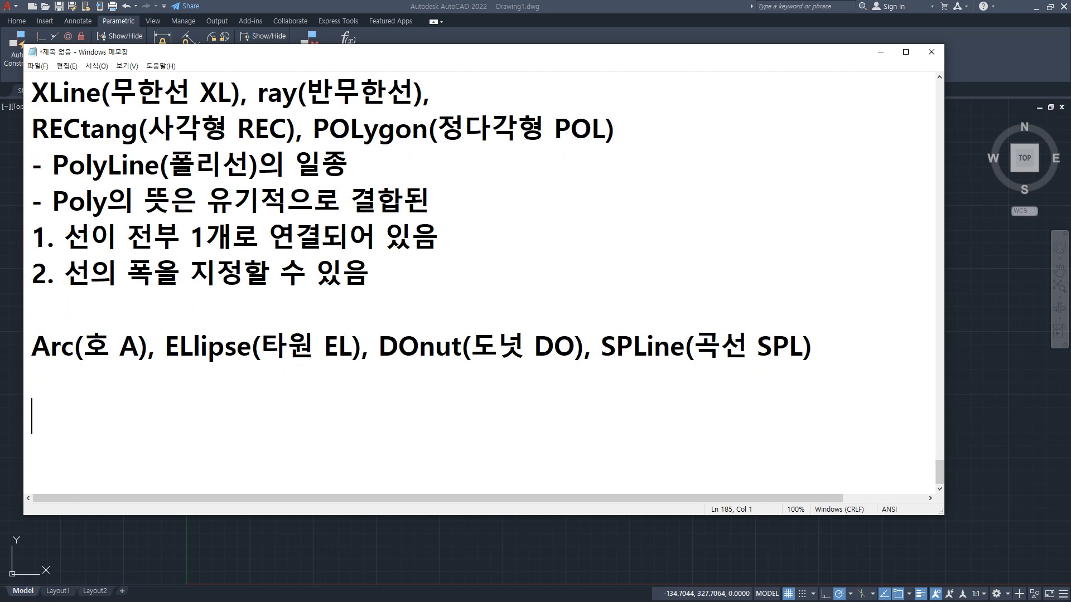
{"action": "type", "text": "Fillet("}
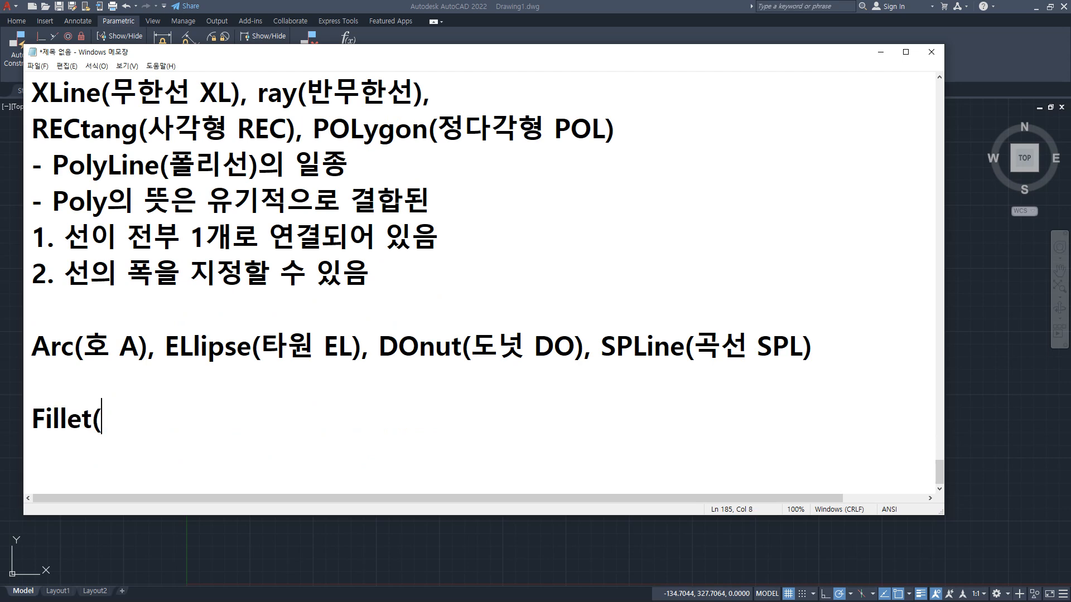
{"action": "type", "text": "모ㄲ가"}
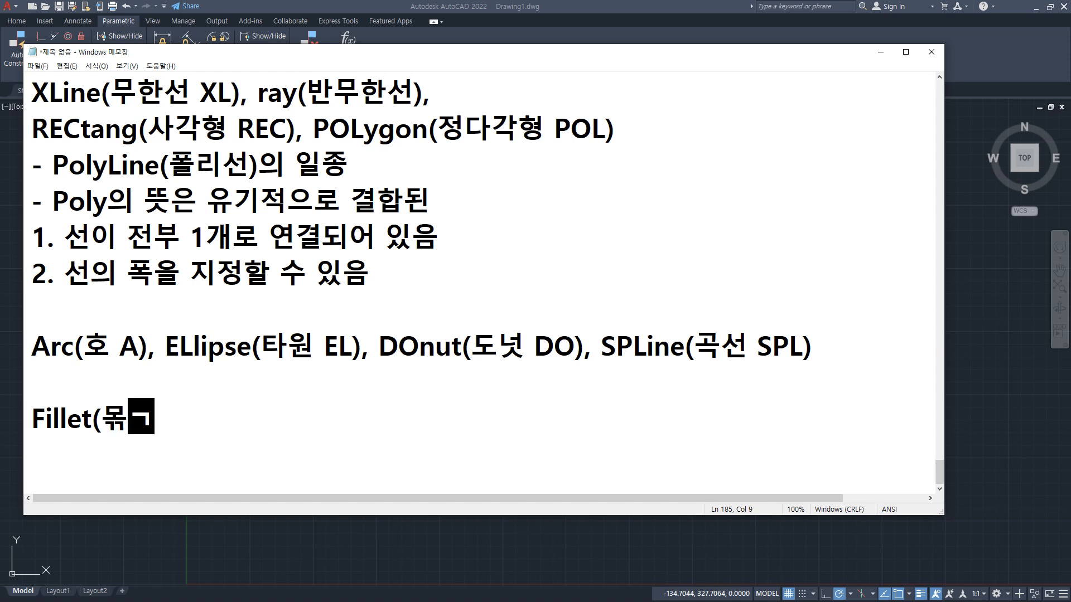
{"action": "key", "text": "BackSpace"}
{"action": "key", "text": "BackSpace"}
{"action": "key", "text": "BackSpace"}
{"action": "type", "text": "모깍"}
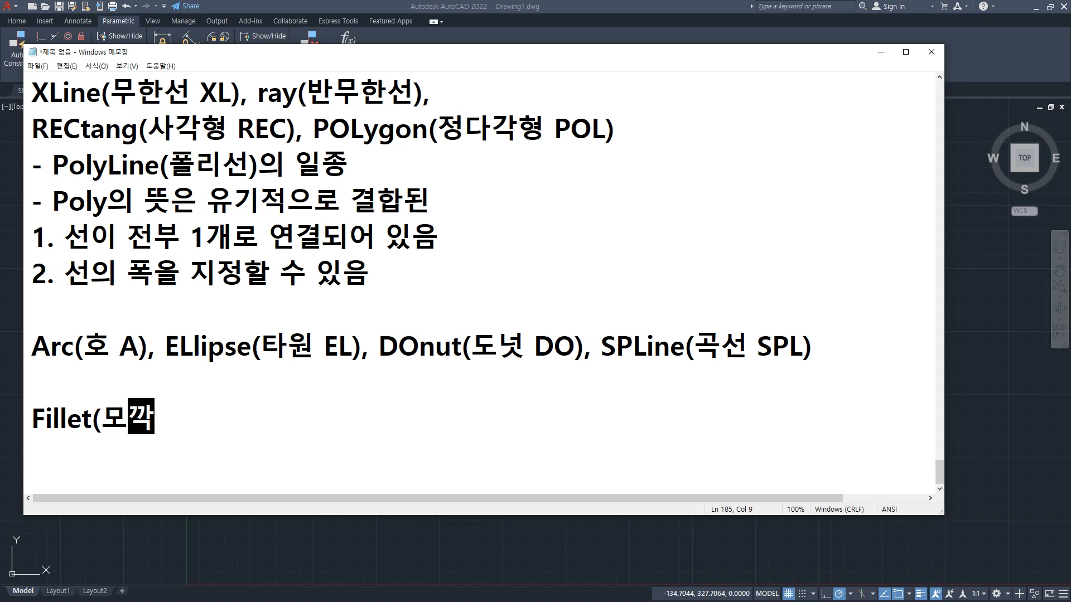
{"action": "type", "text": "기 F)"}
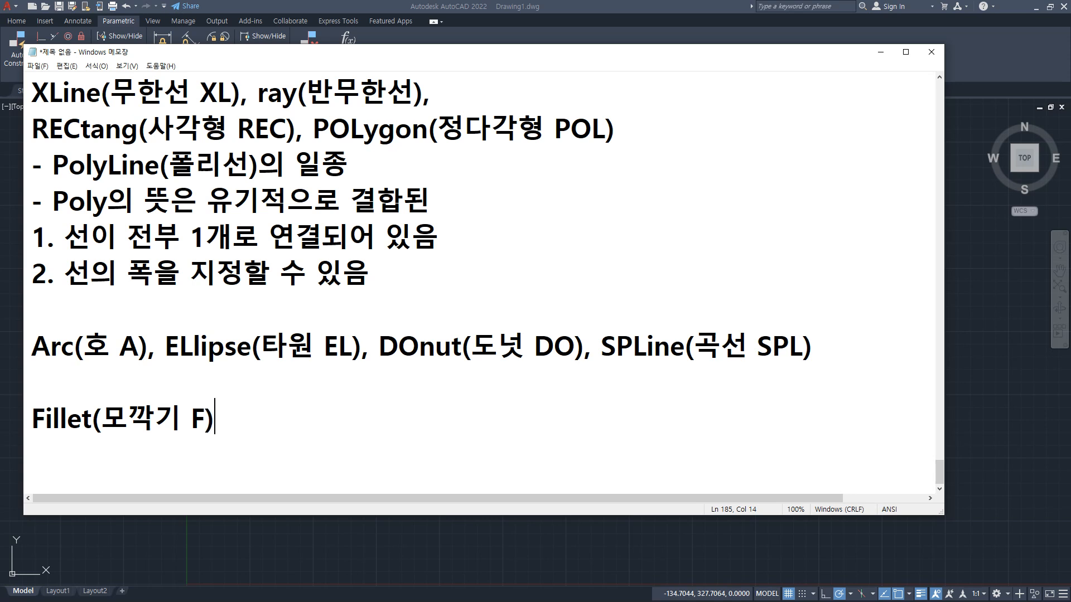
Add the line "CHAmfer(모따기 CHA)" below the Fillet line.
{"action": "key", "text": "Return"}
{"action": "type", "text": "CH"}
{"action": "type", "text": "Amf"}
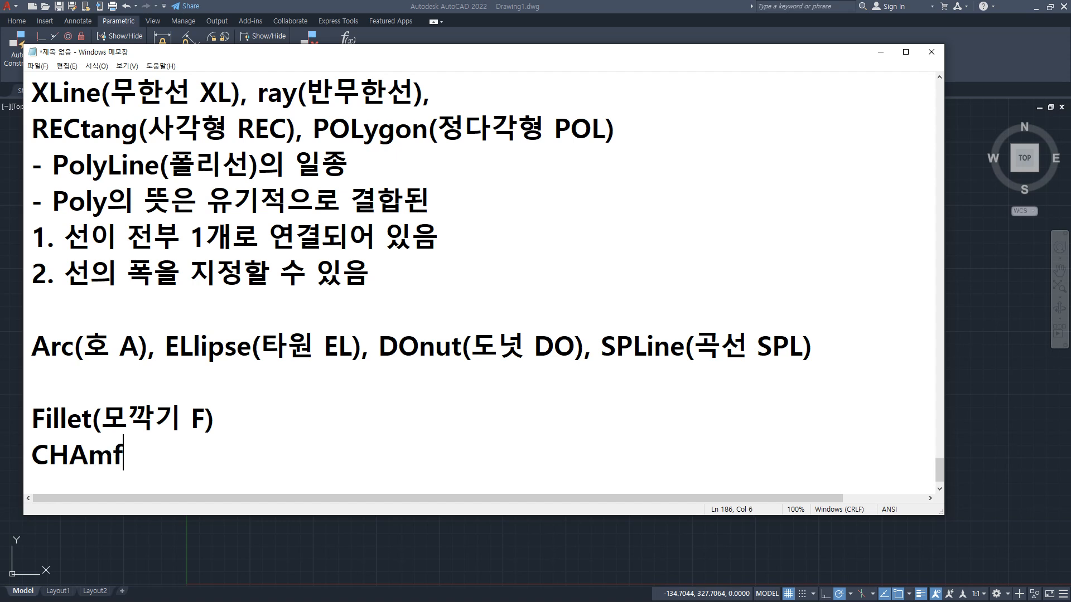
{"action": "type", "text": "er(모"}
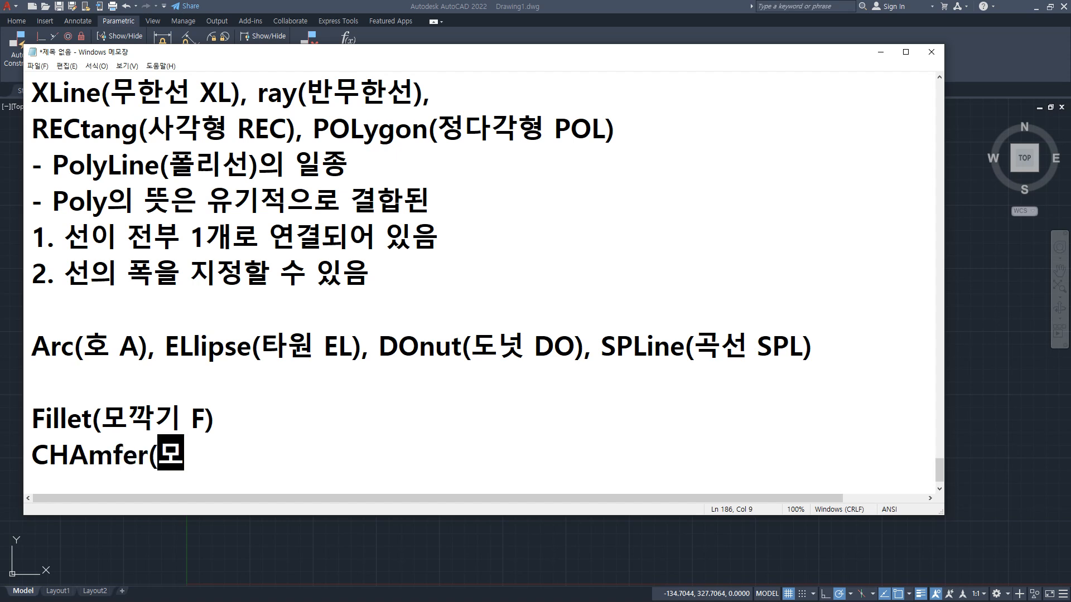
{"action": "type", "text": "따기 CHa"}
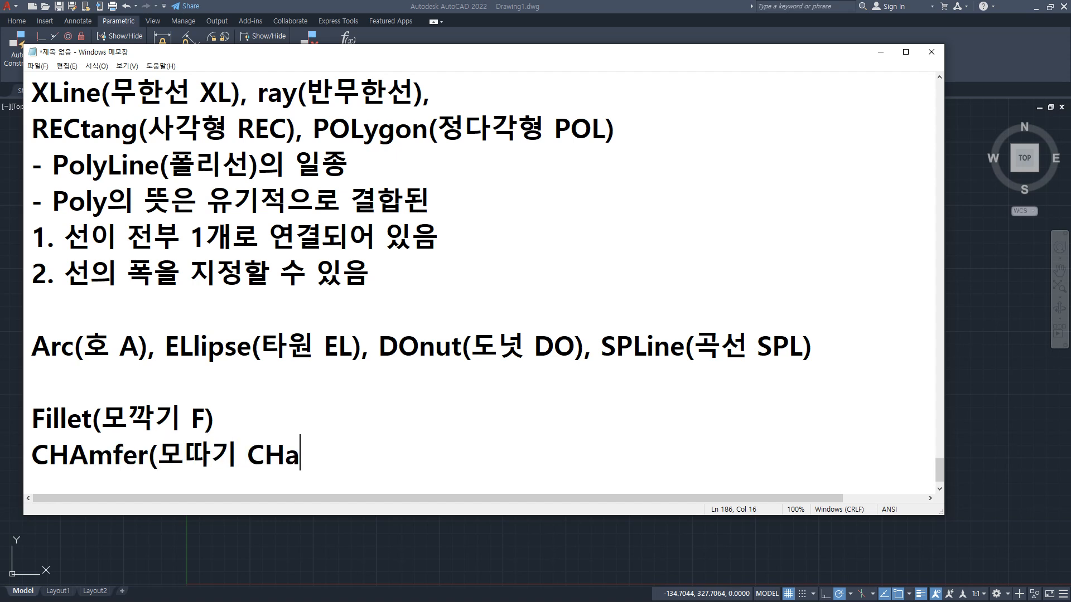
{"action": "key", "text": "BackSpace"}
{"action": "type", "text": "A("}
{"action": "key", "text": "BackSpace"}
{"action": "type", "text": ")"}
Switch to AutoCAD and look at the tool variants grouped under Trim and under Fillet.
{"action": "key", "text": "alt+Tab"}
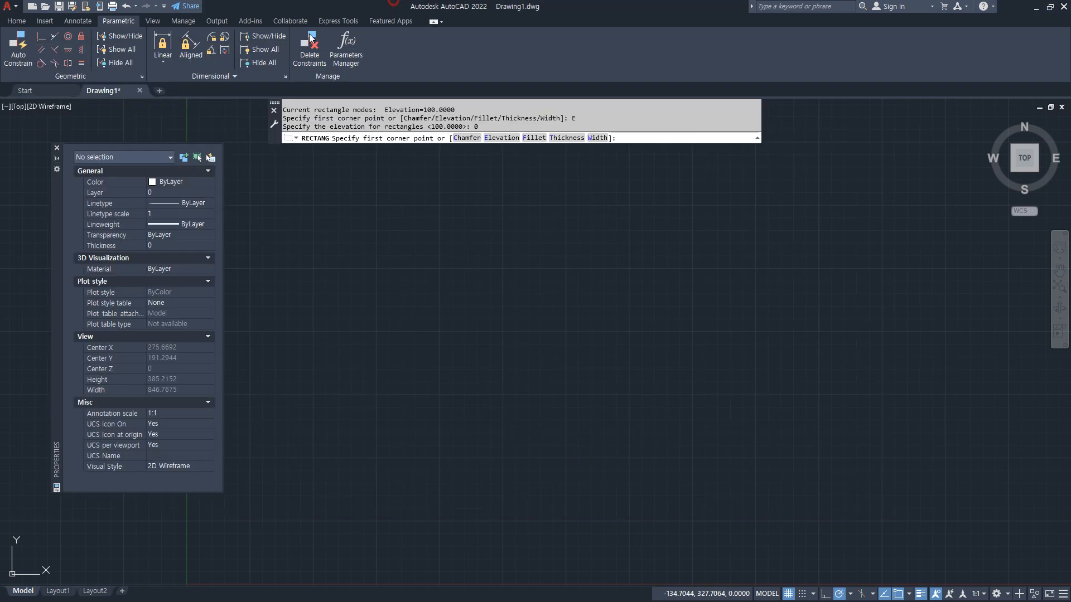
{"action": "left_click", "coordinate": [16, 21]}
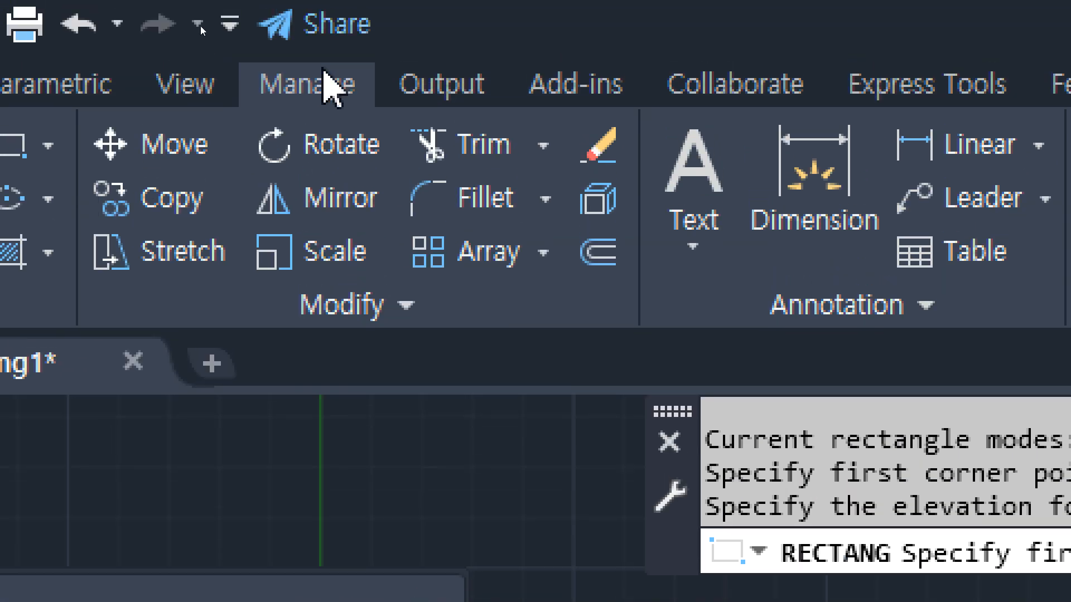
{"action": "left_click", "coordinate": [543, 153]}
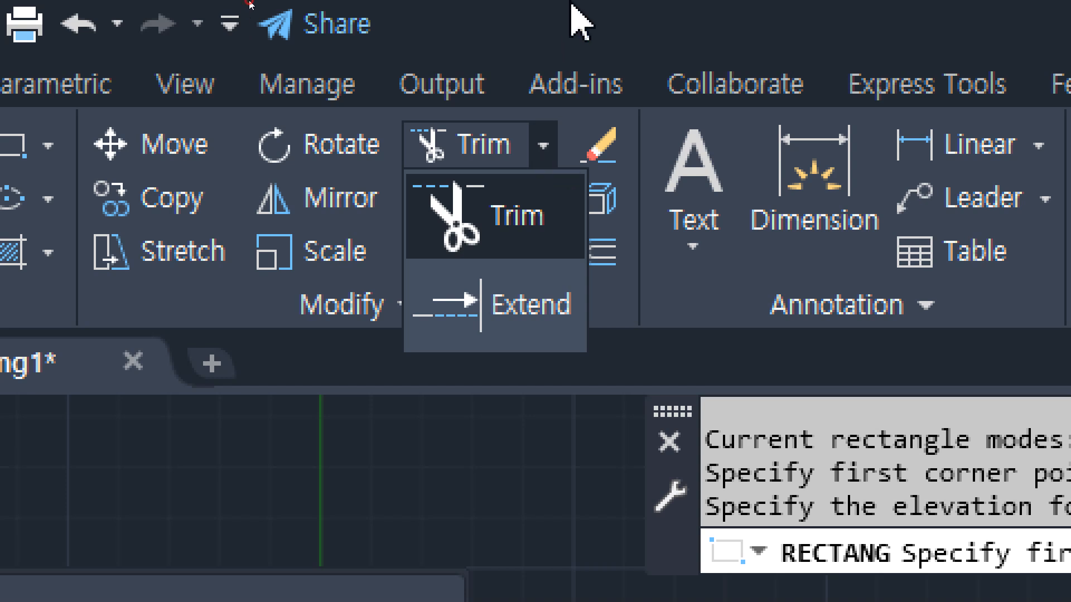
{"action": "left_click", "coordinate": [553, 202]}
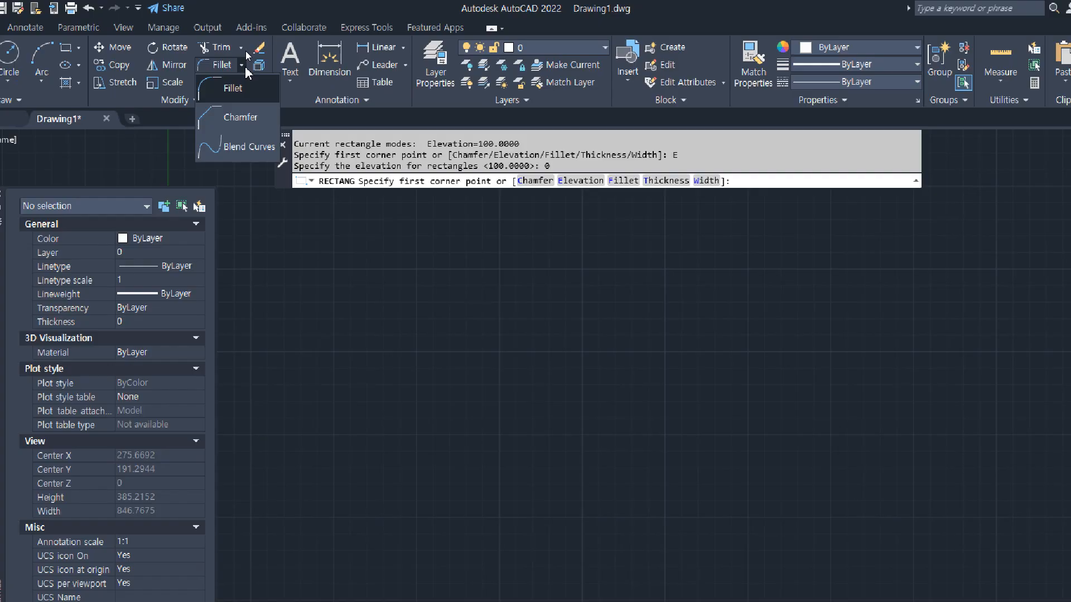
{"action": "key", "text": "Escape"}
{"action": "key", "text": "Escape"}
Switch to Notepad and append "- 모서리를 동글동글하게 깍기" to the Fillet line.
{"action": "key", "text": "alt+Tab"}
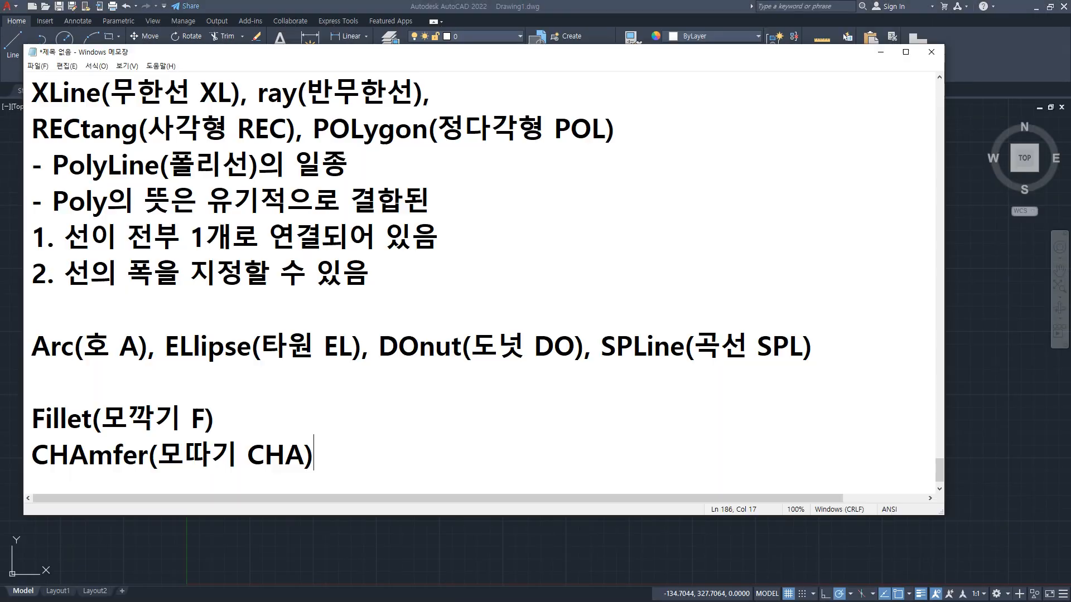
{"action": "left_click", "coordinate": [284, 411]}
{"action": "type", "text": "- "}
{"action": "type", "text": "모서리르"}
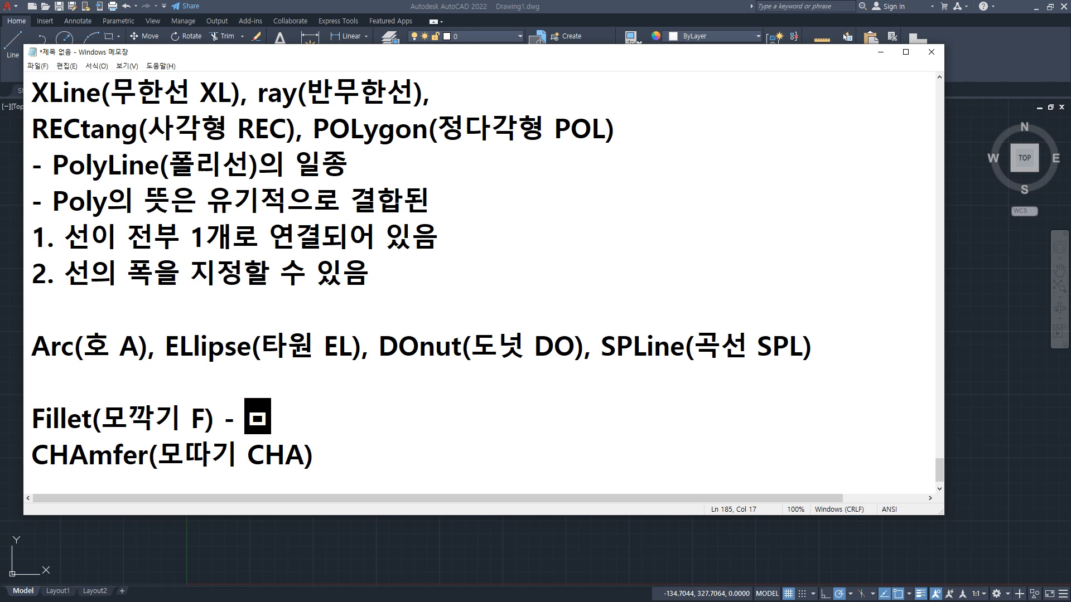
{"action": "type", "text": "ㄹ 동글동글하"}
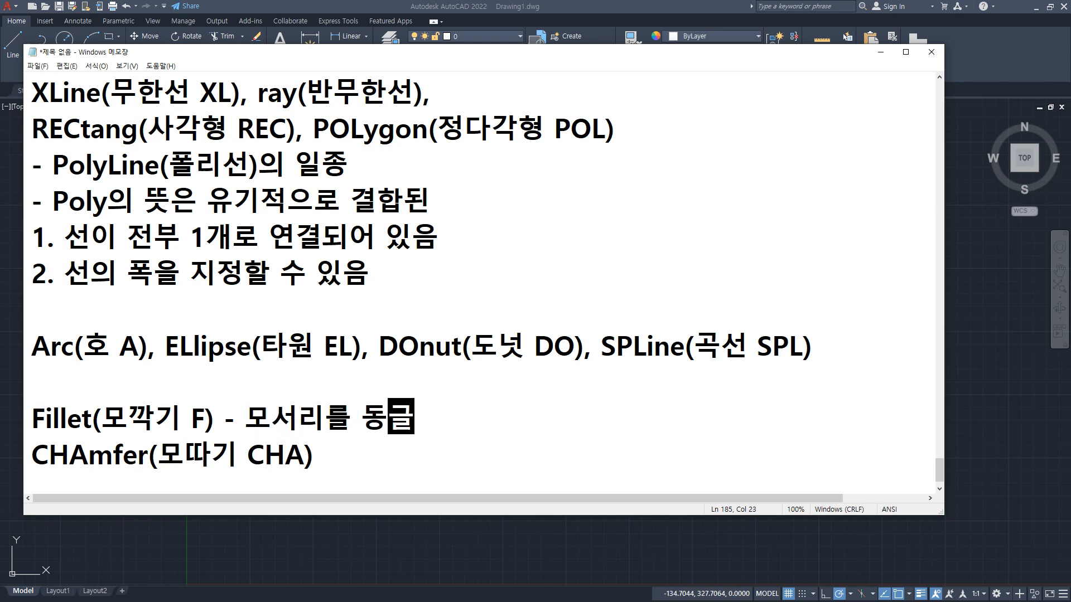
{"action": "type", "text": "게 깍기"}
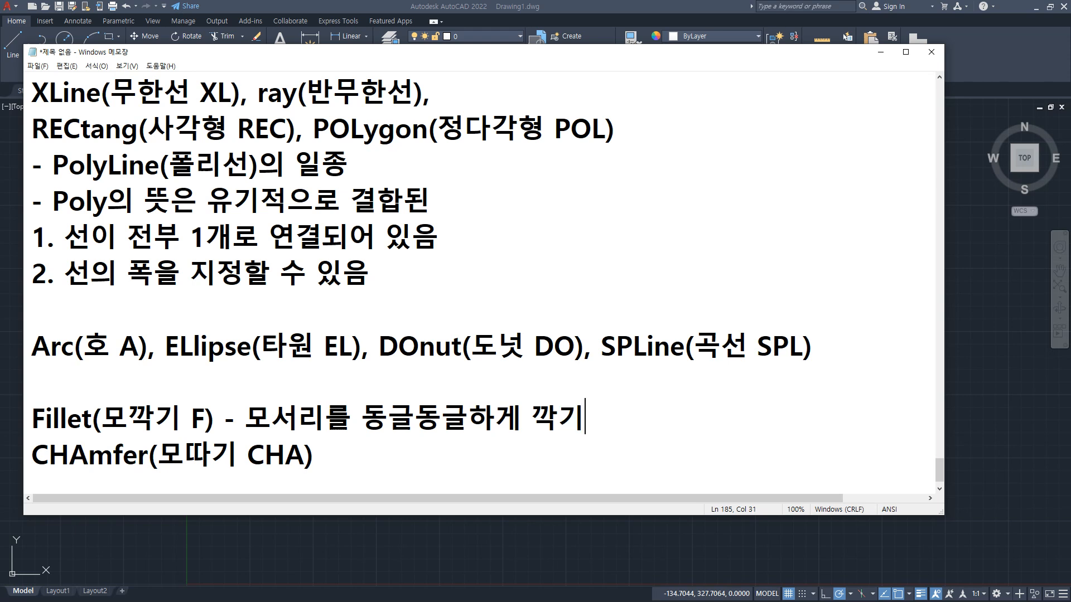
Append "모서리를 사선으로 따내기" to the CHAmfer(모따기 CHA) line.
{"action": "left_click", "coordinate": [323, 455]}
{"action": "type", "text": "aht"}
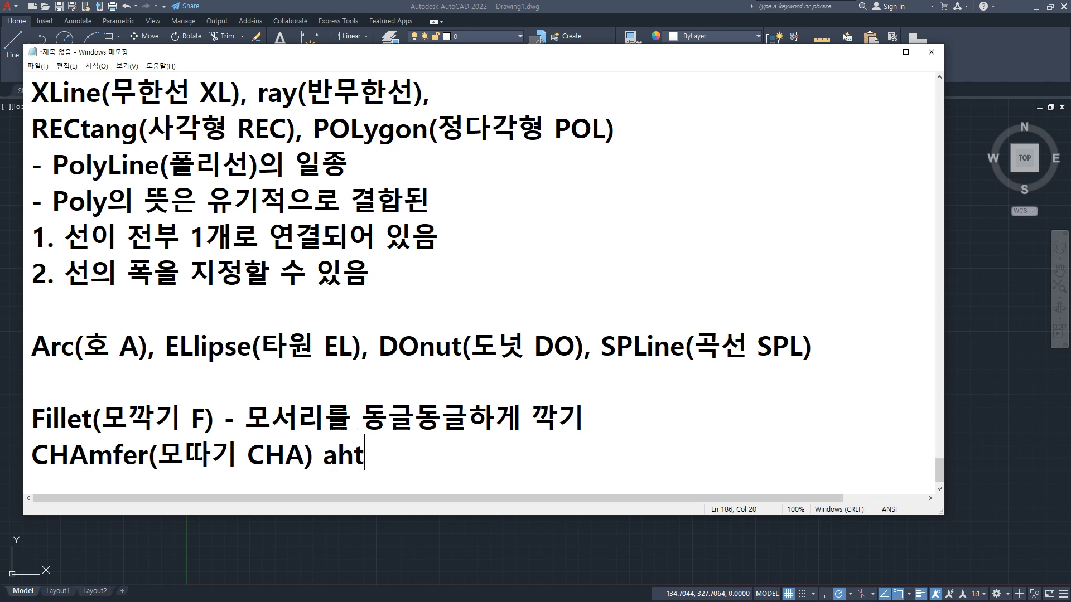
{"action": "key", "text": "BackSpace"}
{"action": "key", "text": "BackSpace"}
{"action": "key", "text": "BackSpace"}
{"action": "key", "text": "Hangul"}
{"action": "type", "text": "모ㅅ"}
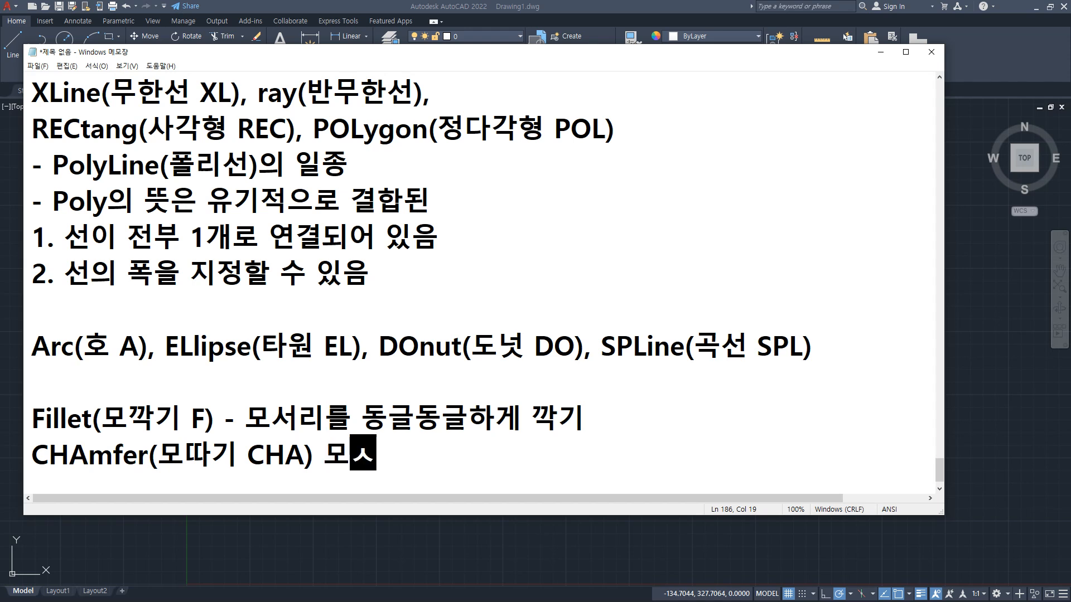
{"action": "type", "text": "서리를 사선을"}
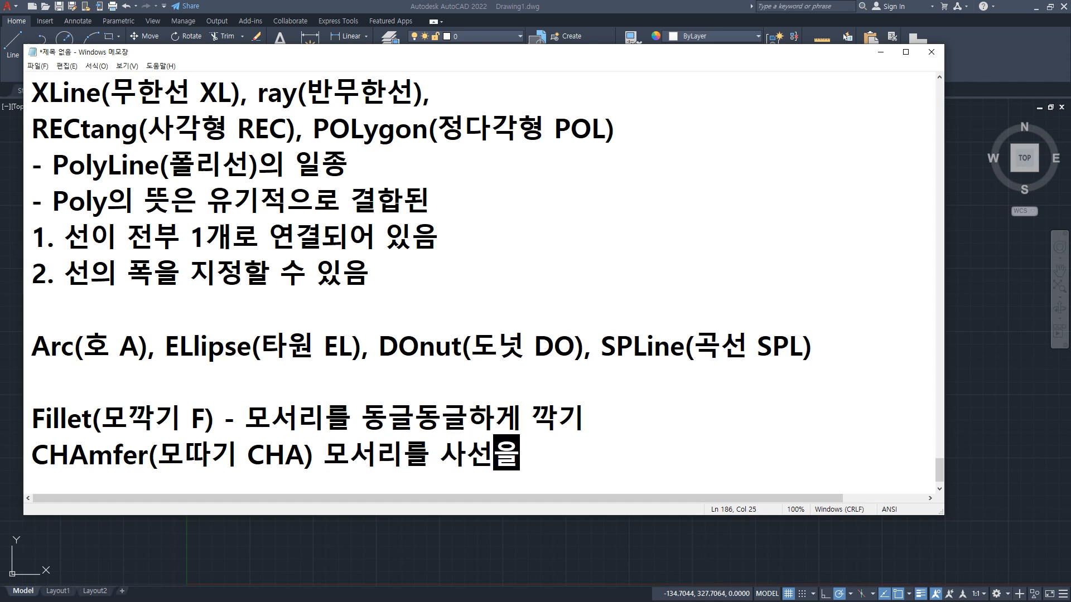
{"action": "type", "text": "로 따내기"}
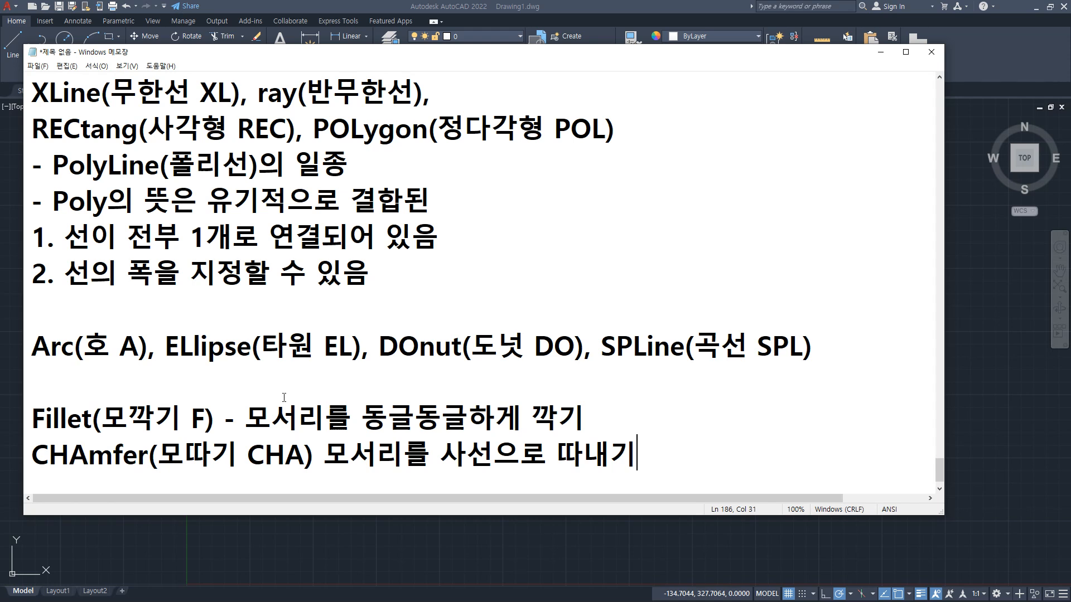
Switch to AutoCAD, zoom to show the whole drawing area and close the Properties palette.
{"action": "left_click", "coordinate": [3, 237]}
{"action": "type", "text": "z"}
{"action": "key", "text": "Return"}
{"action": "type", "text": "a"}
{"action": "key", "text": "Return"}
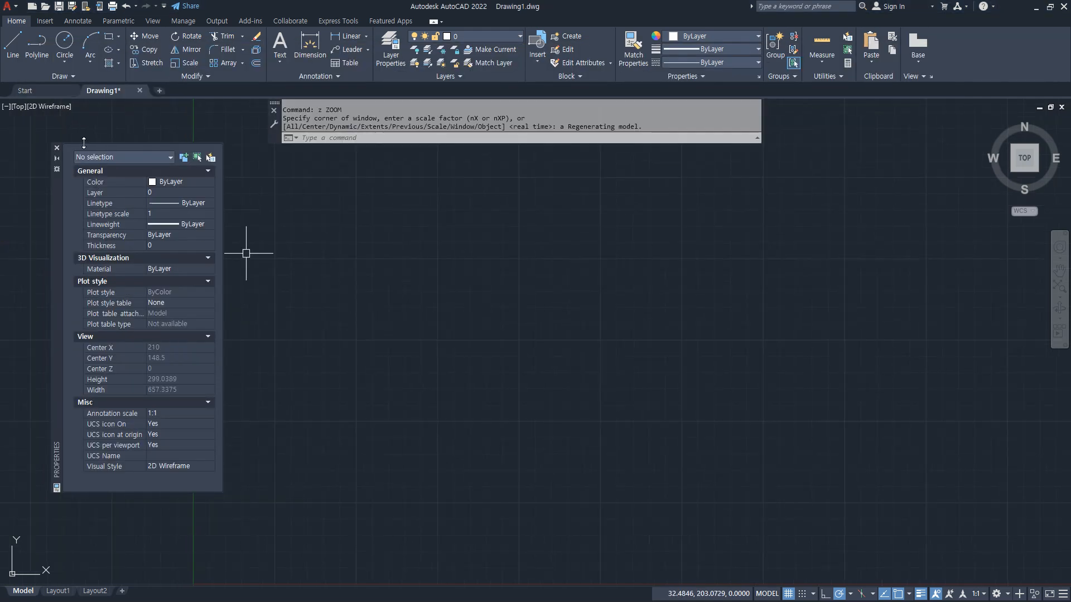
{"action": "left_click", "coordinate": [56, 148]}
Draw a horizontal line and a separate vertical line crossing it, with unequal lengths on either side of the intersection.
{"action": "type", "text": "l"}
{"action": "key", "text": "Return"}
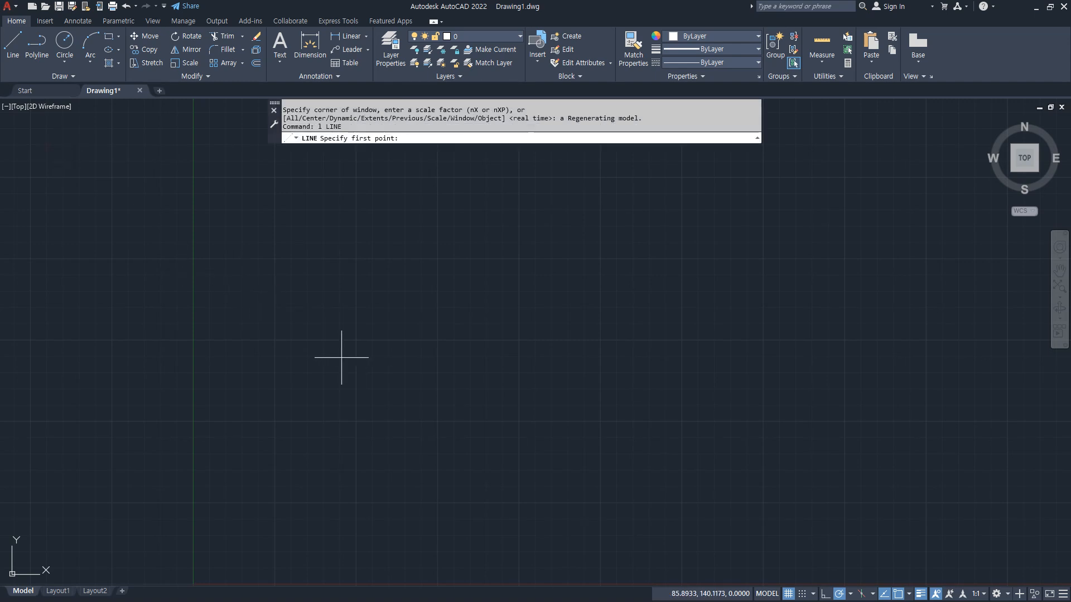
{"action": "left_click", "coordinate": [271, 339]}
{"action": "left_click", "coordinate": [405, 340]}
{"action": "key", "text": "Return"}
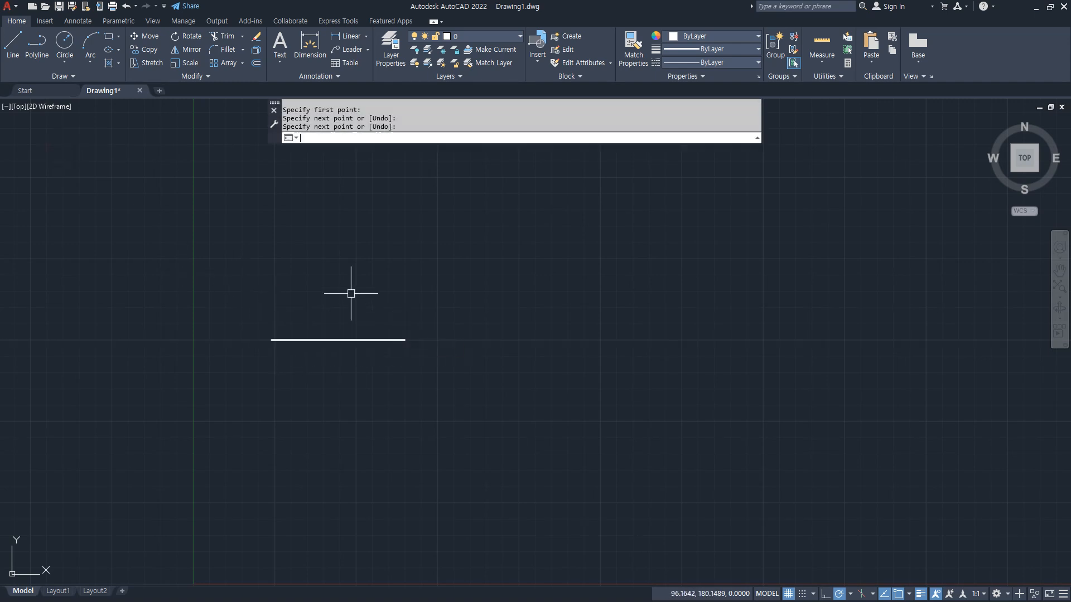
{"action": "key", "text": "Return"}
{"action": "left_click", "coordinate": [356, 301]}
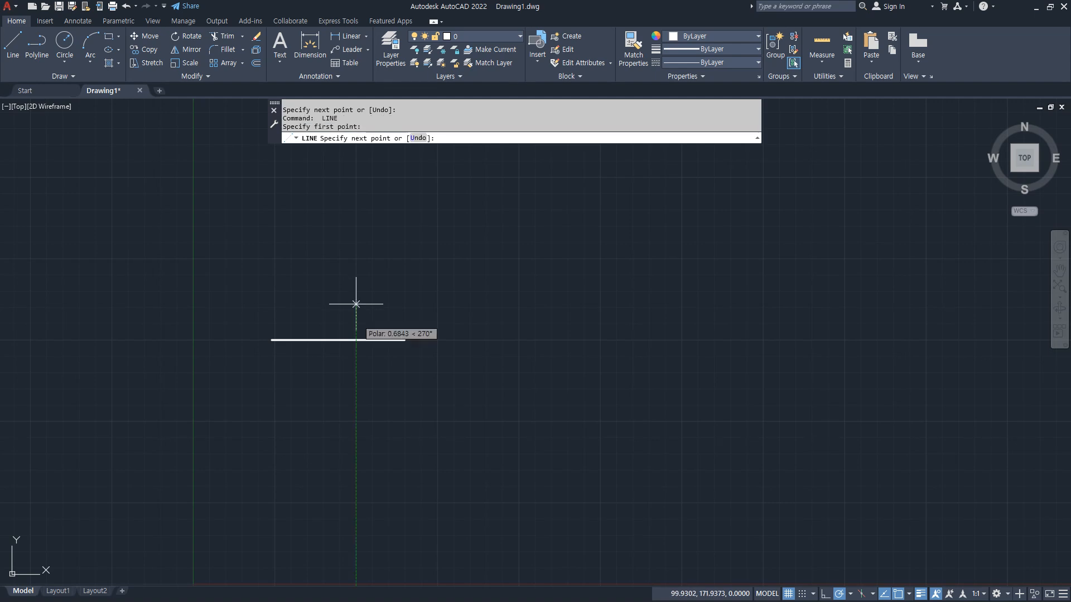
{"action": "left_click", "coordinate": [356, 422]}
{"action": "key", "text": "Return"}
Draw a connected horizontal and downward vertical line to the right of the cross, forming a square corner.
{"action": "key", "text": "Return"}
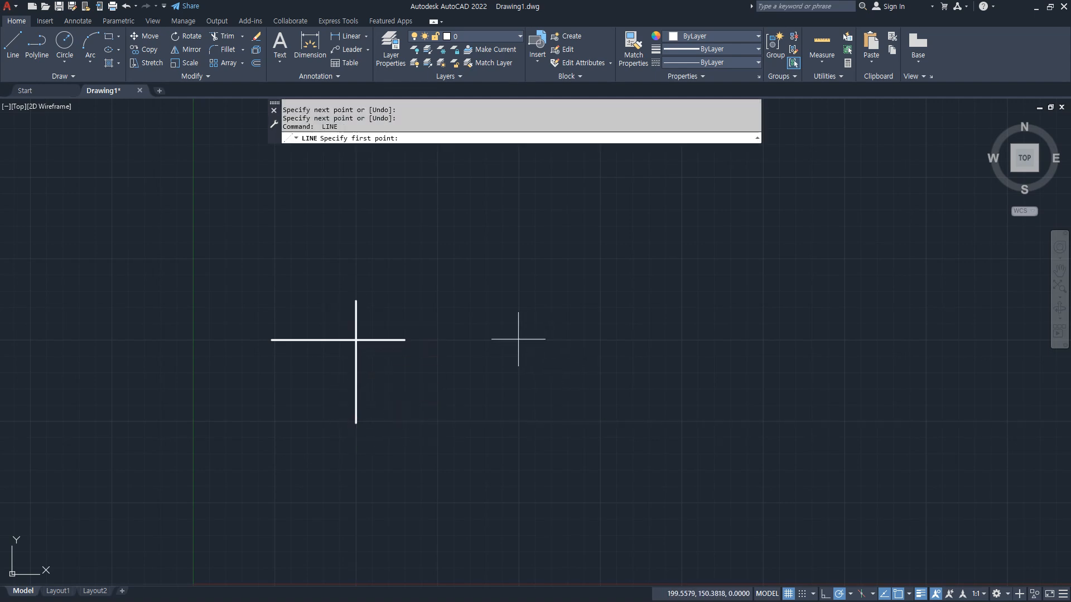
{"action": "left_click", "coordinate": [518, 339]}
{"action": "left_click", "coordinate": [602, 339]}
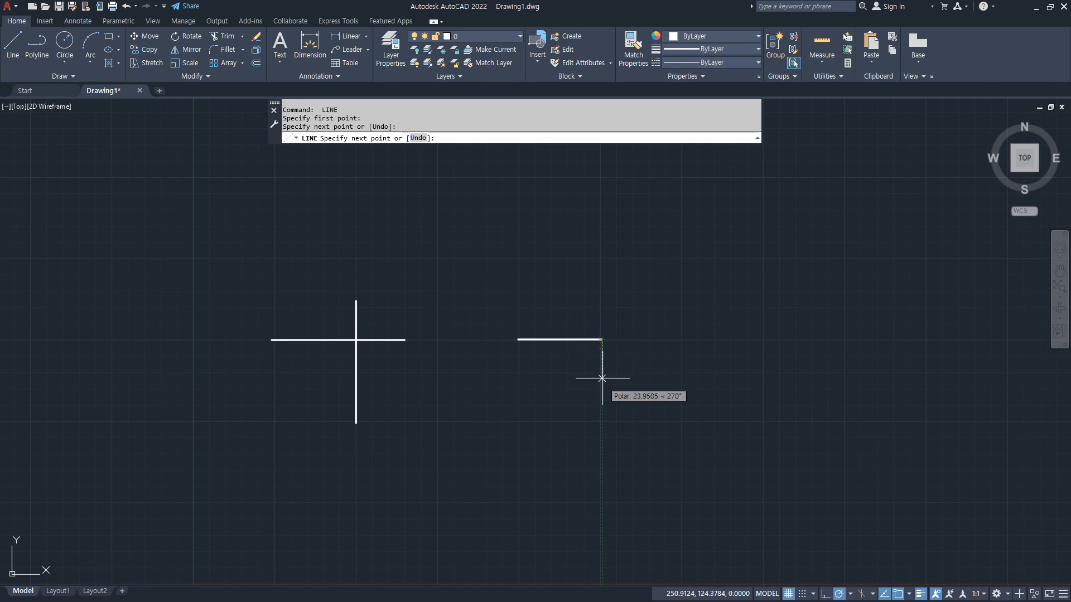
{"action": "left_click", "coordinate": [602, 423]}
{"action": "key", "text": "Return"}
Draw a short horizontal line right of the corner shape and a separate short vertical line lower and farther right, leaving a gap.
{"action": "key", "text": "Return"}
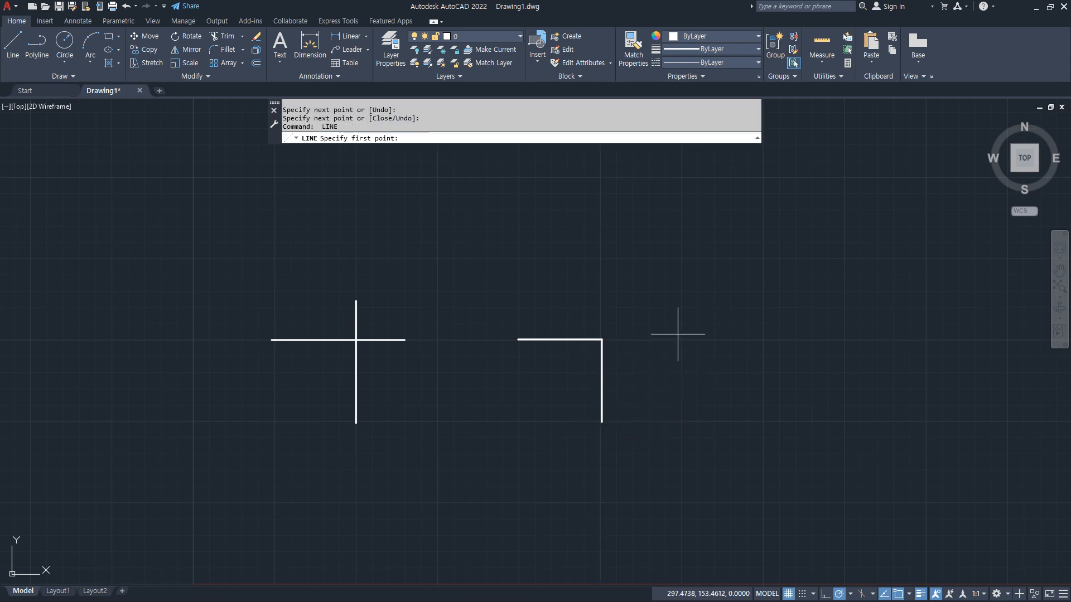
{"action": "left_click", "coordinate": [682, 340]}
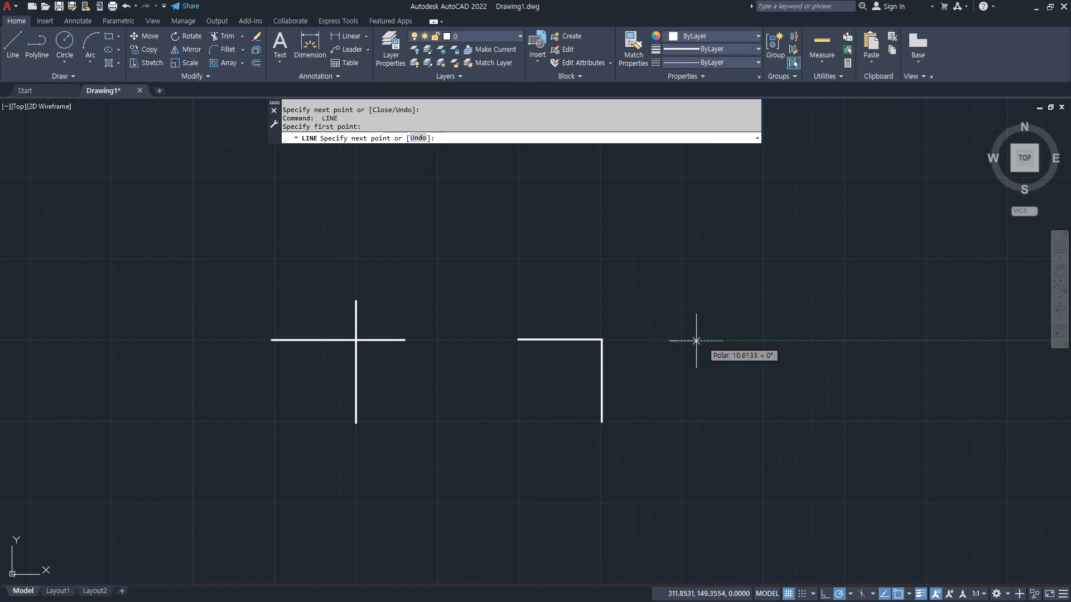
{"action": "left_click", "coordinate": [710, 341]}
{"action": "key", "text": "Return"}
{"action": "key", "text": "Return"}
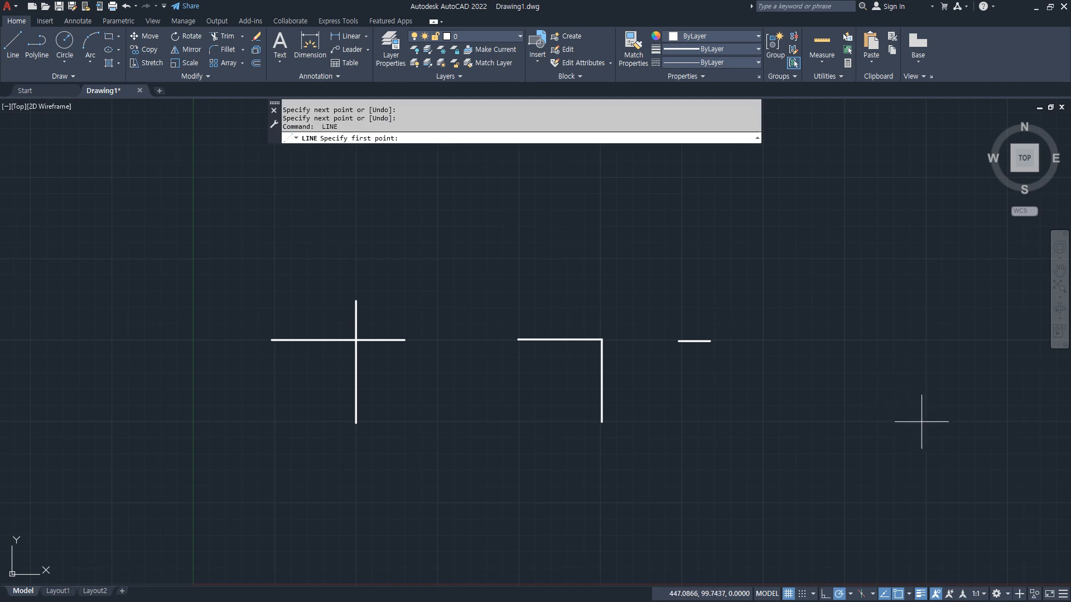
{"action": "left_click", "coordinate": [843, 423]}
{"action": "left_click", "coordinate": [843, 401]}
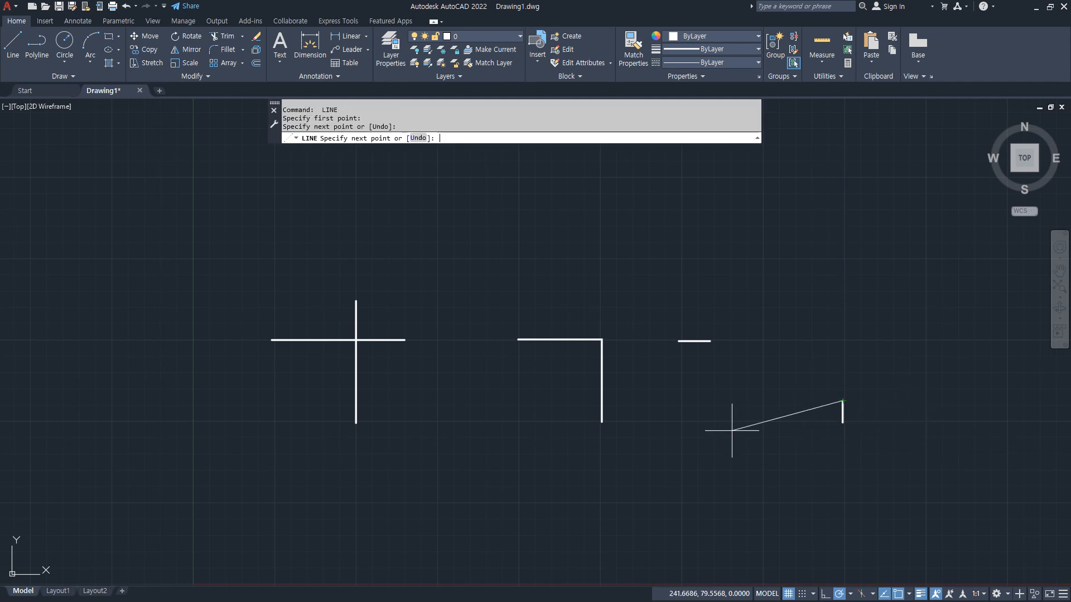
{"action": "key", "text": "Return"}
{"action": "middle_click_drag", "start_coordinate": [495, 440], "coordinate": [458, 440]}
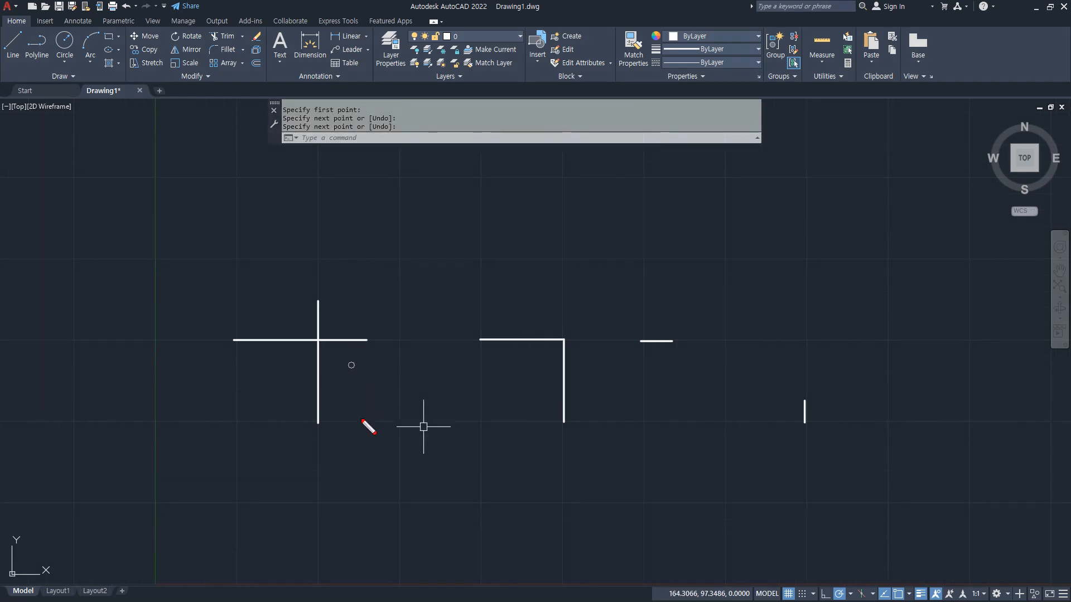
{"action": "mouse_move", "coordinate": [362, 421]}
{"action": "left_mouse_down"}
{"action": "mouse_move", "coordinate": [306, 268]}
{"action": "mouse_move", "coordinate": [303, 421]}
{"action": "left_mouse_up"}
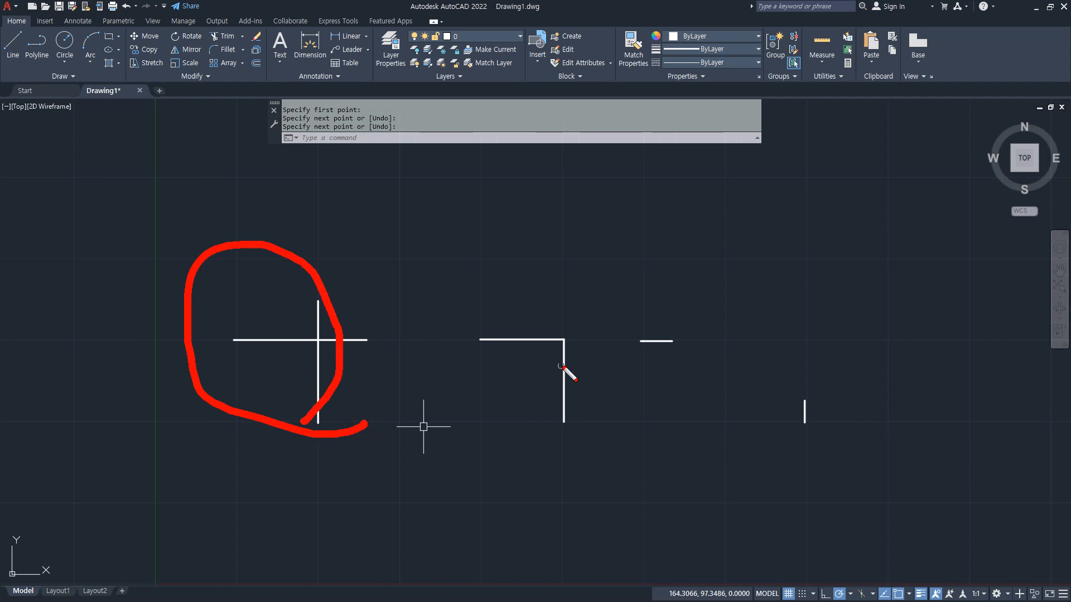
{"action": "mouse_move", "coordinate": [546, 404]}
{"action": "left_mouse_down"}
{"action": "mouse_move", "coordinate": [502, 311]}
{"action": "mouse_move", "coordinate": [566, 406]}
{"action": "mouse_move", "coordinate": [552, 403]}
{"action": "left_mouse_up"}
{"action": "mouse_move", "coordinate": [738, 400]}
{"action": "left_mouse_down"}
{"action": "mouse_move", "coordinate": [721, 292]}
{"action": "mouse_move", "coordinate": [718, 434]}
{"action": "mouse_move", "coordinate": [693, 414]}
{"action": "left_mouse_up"}
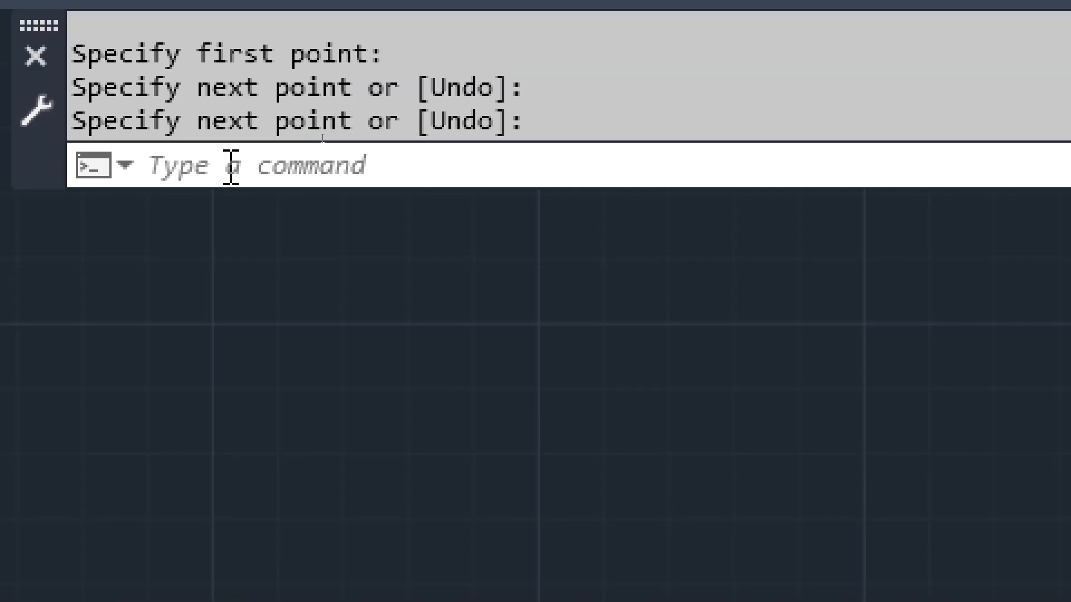
Start the Fillet command, check its current mode and radius settings, and set the fillet radius to 20.
{"action": "left_click", "coordinate": [231, 163]}
{"action": "type", "text": "f"}
{"action": "key", "text": "Return"}
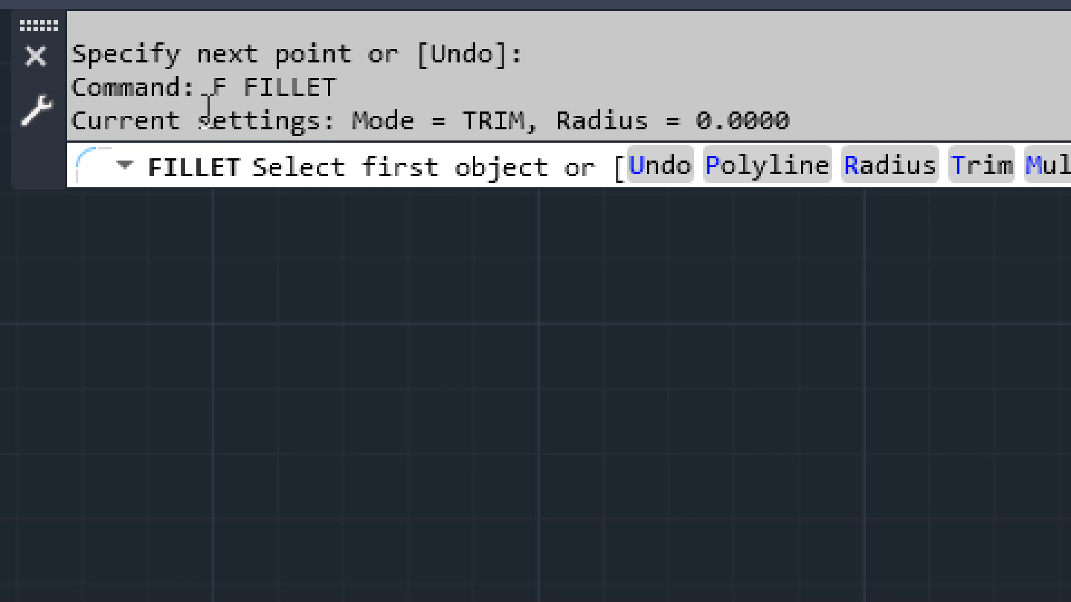
{"action": "left_click_drag", "start_coordinate": [316, 120], "coordinate": [614, 120]}
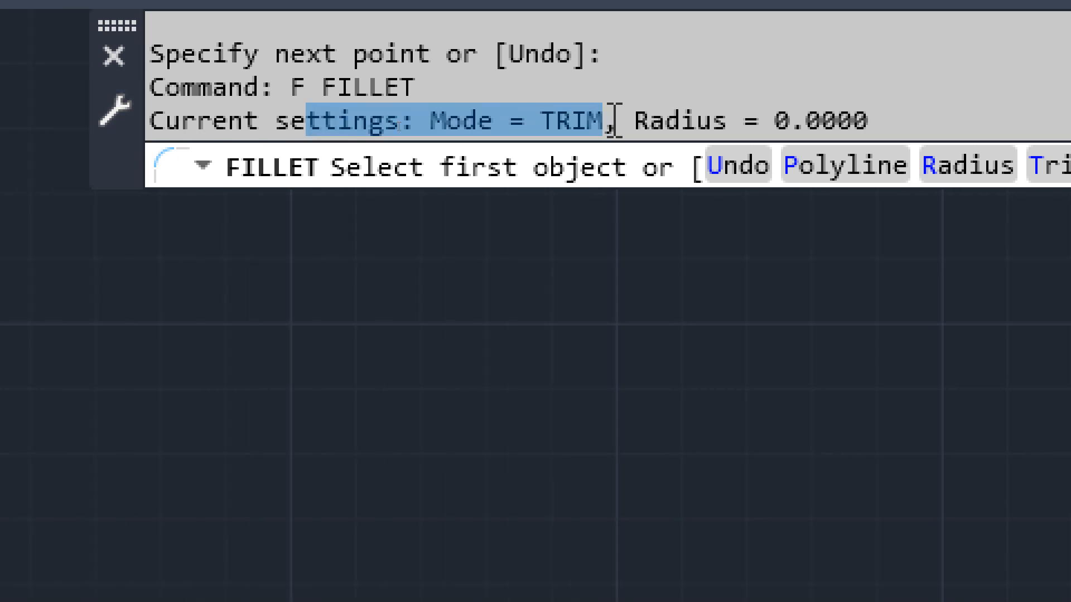
{"action": "left_click_drag", "start_coordinate": [633, 120], "coordinate": [906, 122]}
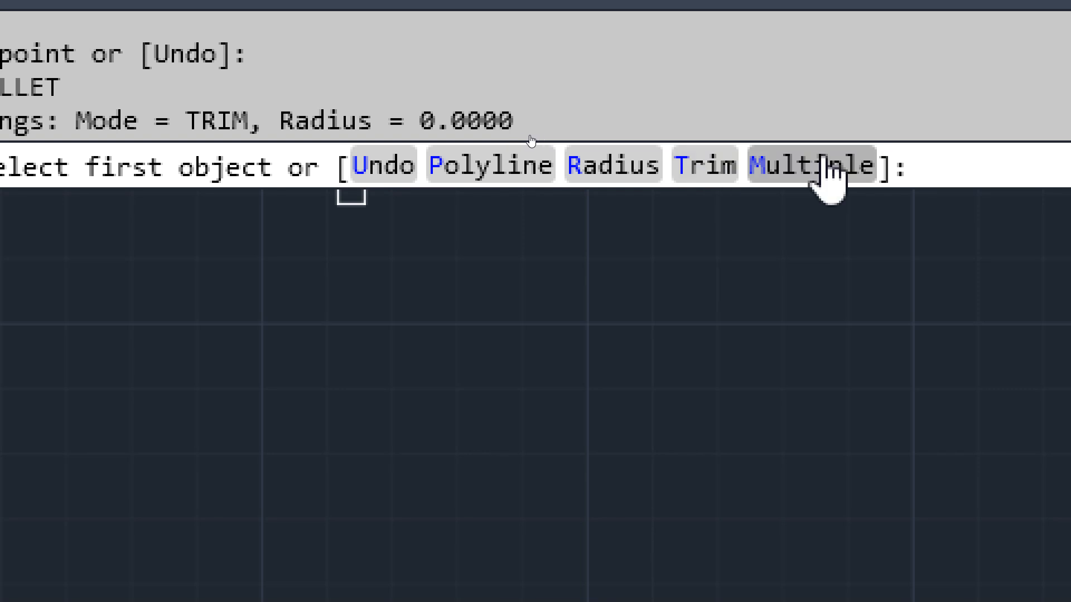
{"action": "left_click", "coordinate": [611, 166]}
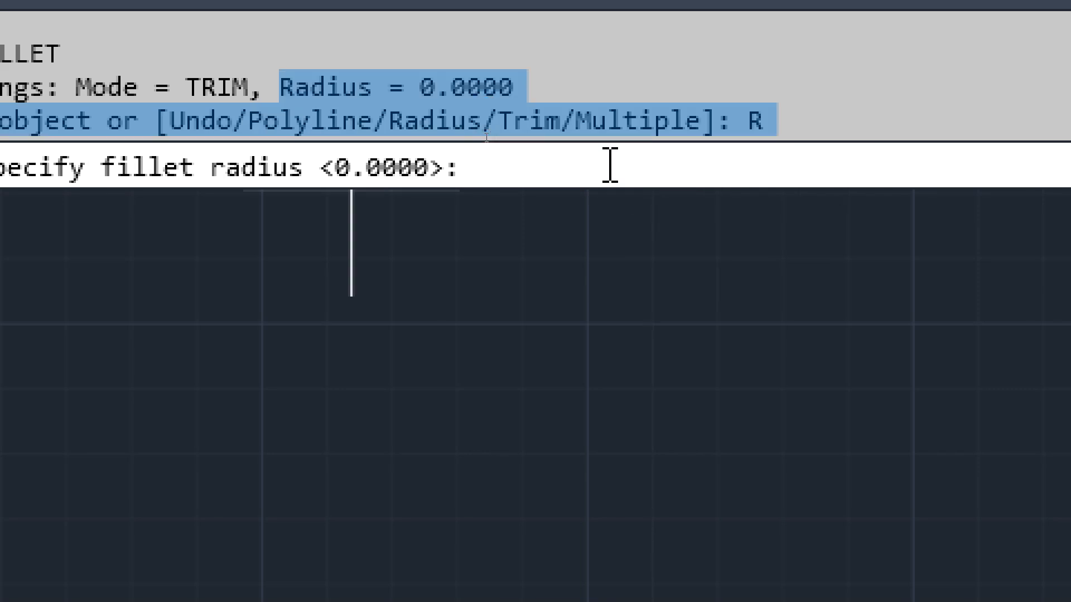
{"action": "type", "text": "2"}
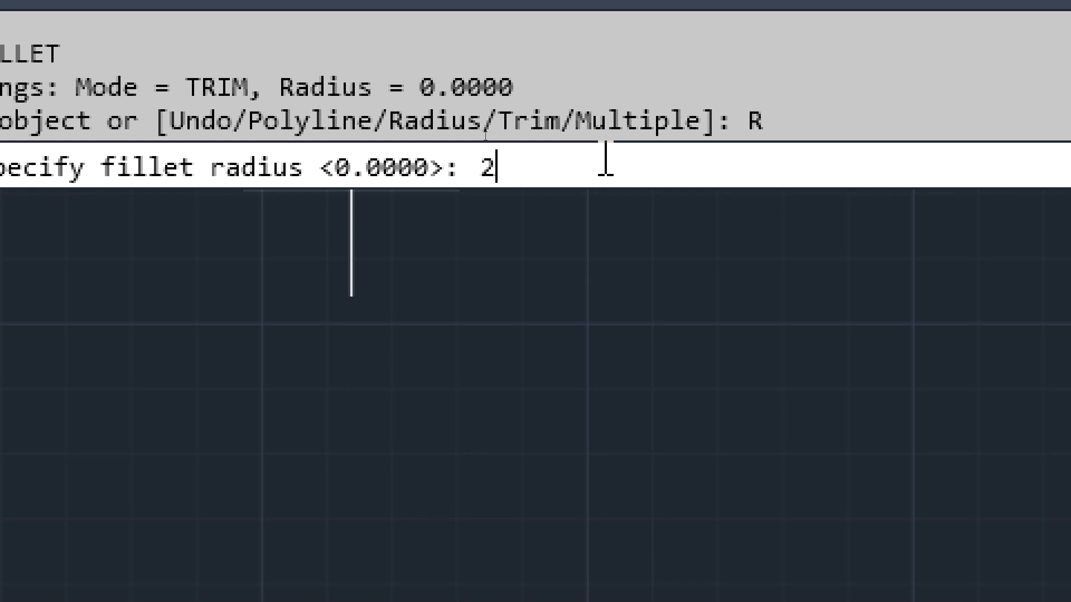
{"action": "type", "text": "0"}
{"action": "key", "text": "Return"}
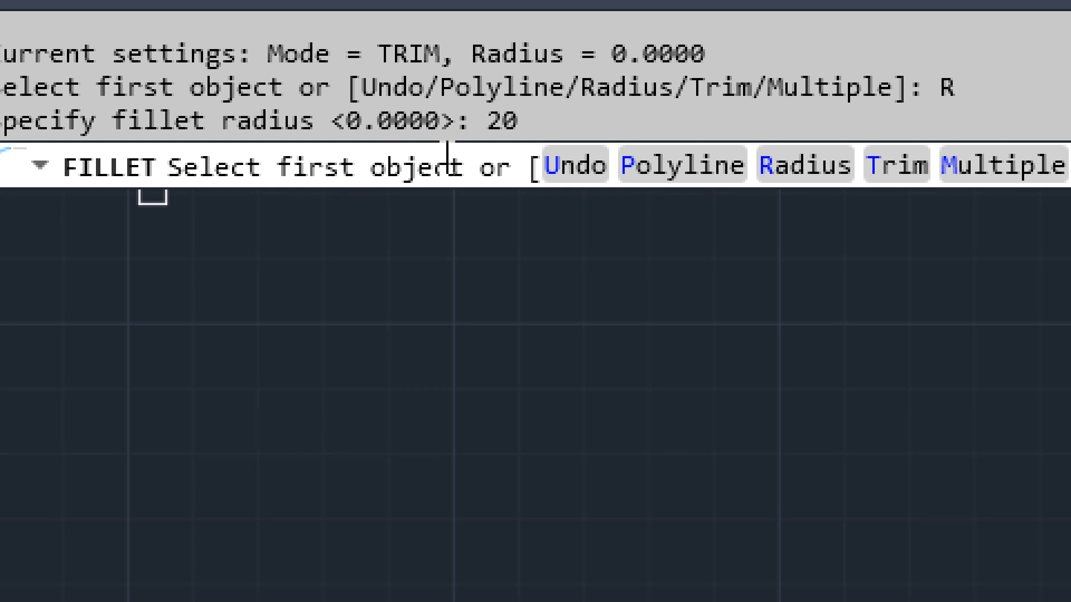
Preview the fillet between the left part of the cross's horizontal line and its vertical line, and cancel the command.
{"action": "scroll", "coordinate": [619, 448], "scroll_direction": "down", "scroll_amount": 3}
{"action": "middle_click_drag", "start_coordinate": [519, 310], "coordinate": [502, 267]}
{"action": "middle_click_drag", "start_coordinate": [416, 311], "coordinate": [389, 287]}
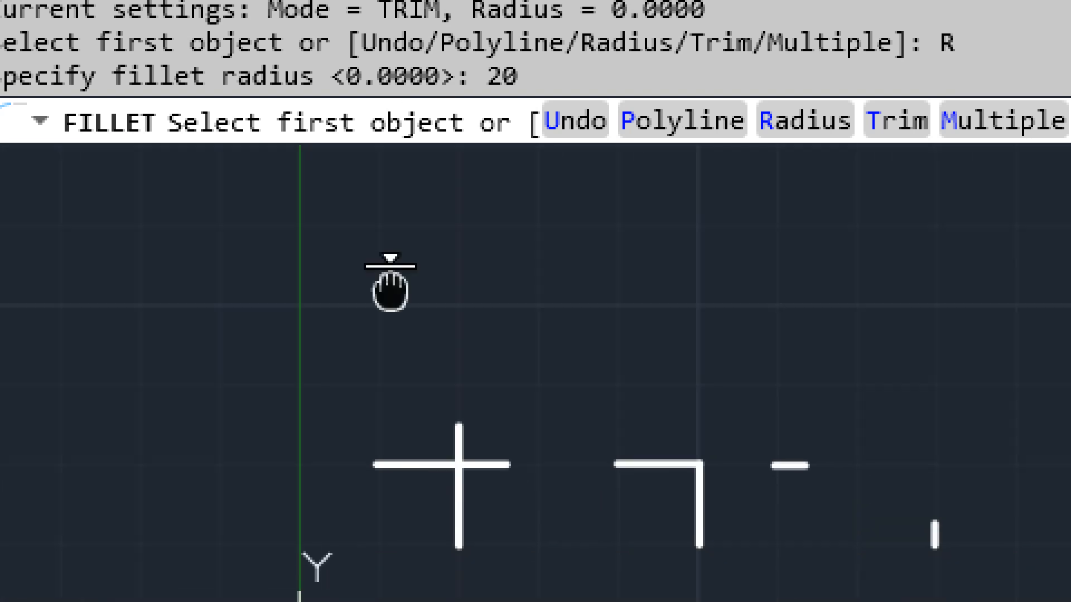
{"action": "scroll", "coordinate": [449, 536], "scroll_direction": "up", "scroll_amount": 8}
{"action": "scroll", "coordinate": [440, 402], "scroll_direction": "down", "scroll_amount": 2}
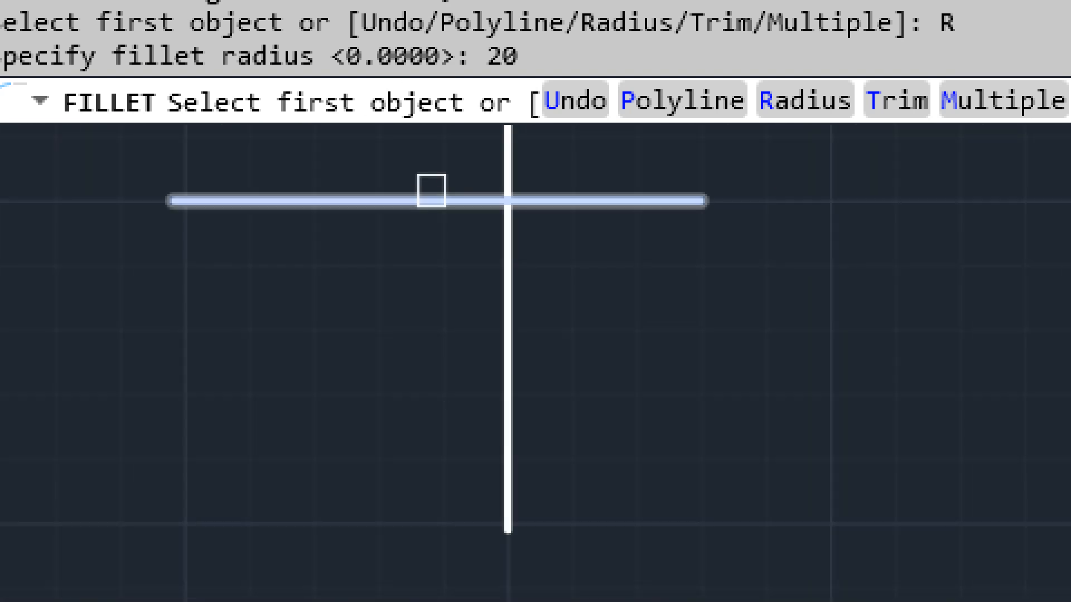
{"action": "middle_click_drag", "start_coordinate": [431, 190], "coordinate": [342, 221]}
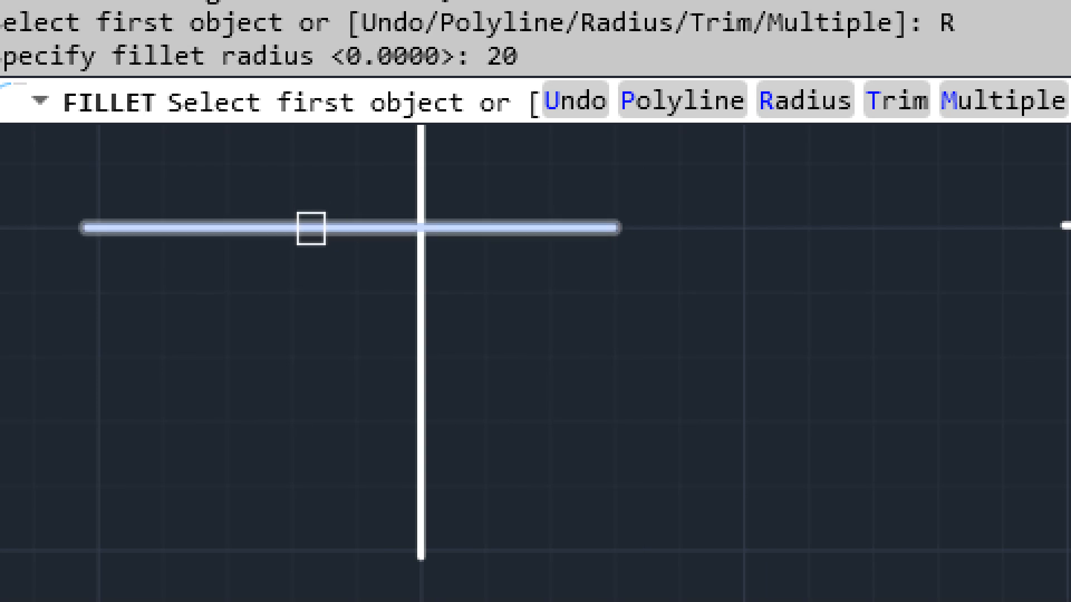
{"action": "left_click", "coordinate": [310, 228]}
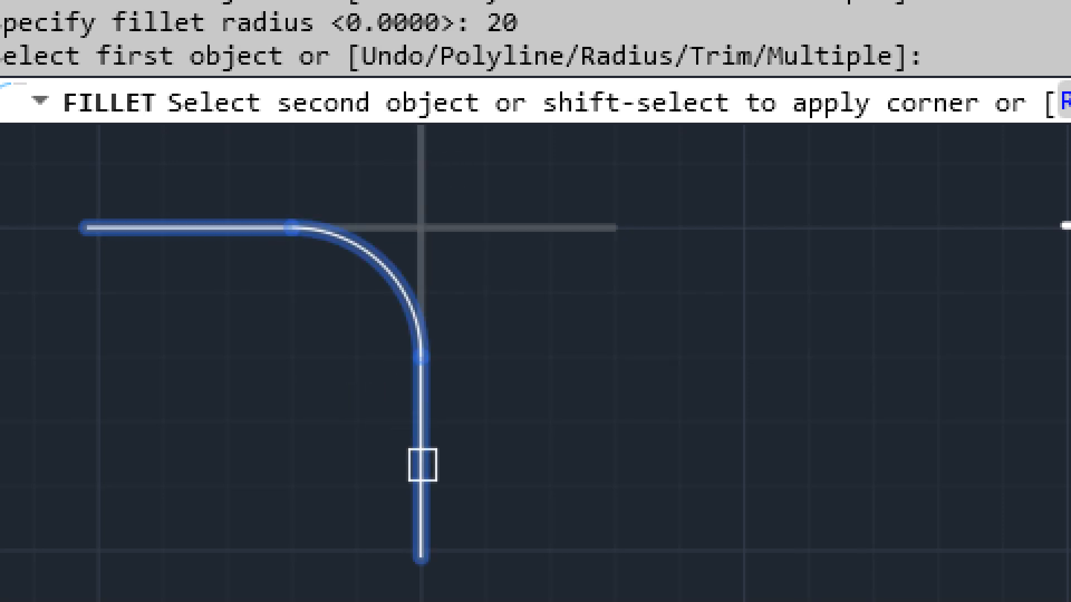
{"action": "middle_click_drag", "start_coordinate": [588, 349], "coordinate": [583, 505]}
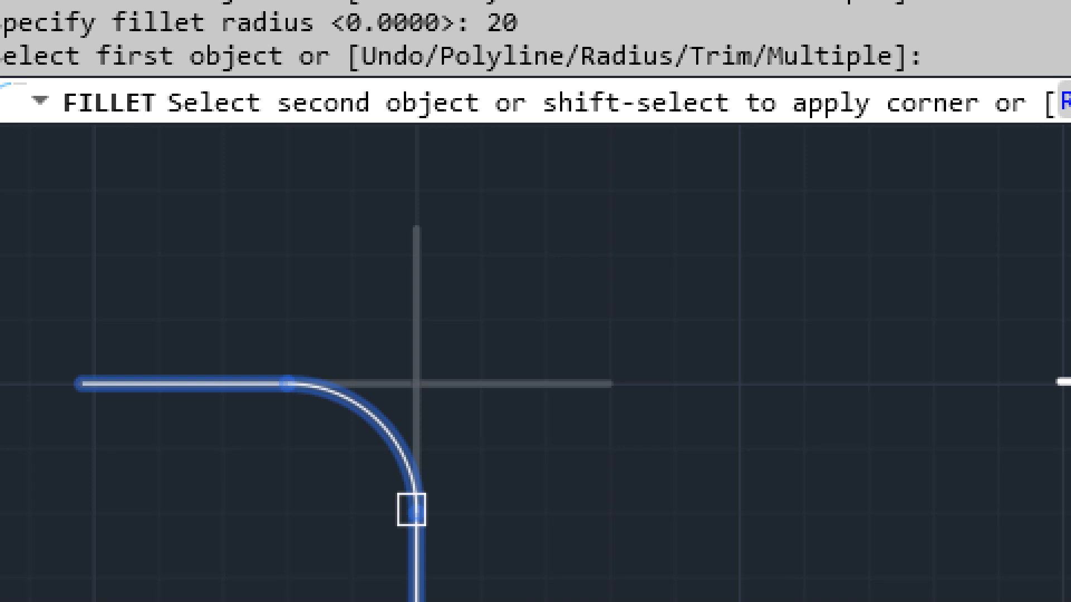
{"action": "scroll", "coordinate": [354, 282], "scroll_direction": "up", "scroll_amount": 5}
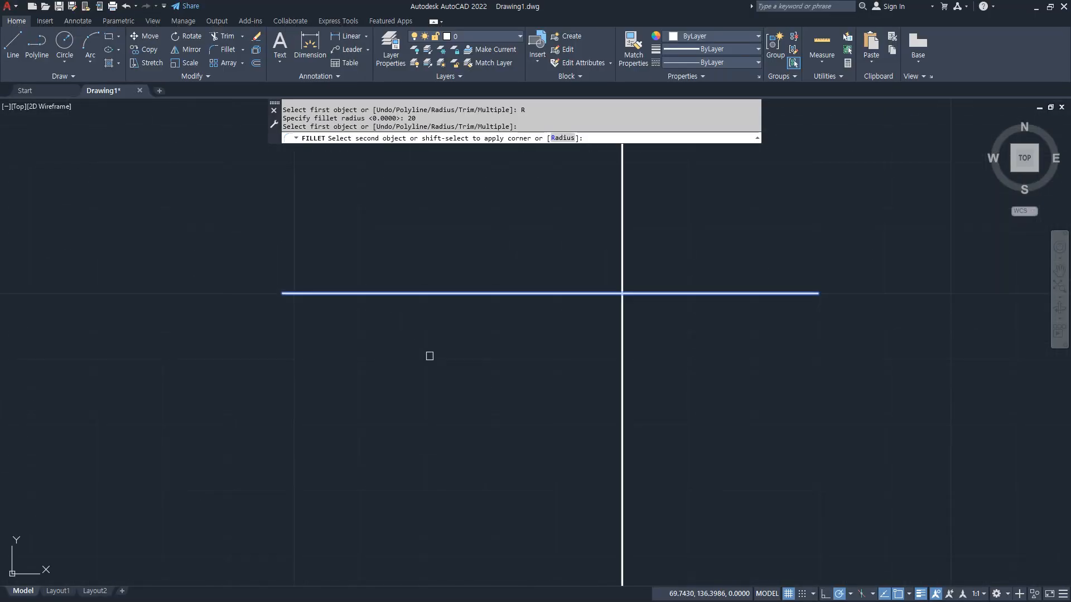
{"action": "scroll", "coordinate": [429, 356], "scroll_direction": "down", "scroll_amount": 2}
{"action": "key", "text": "Escape"}
{"action": "key", "text": "Escape"}
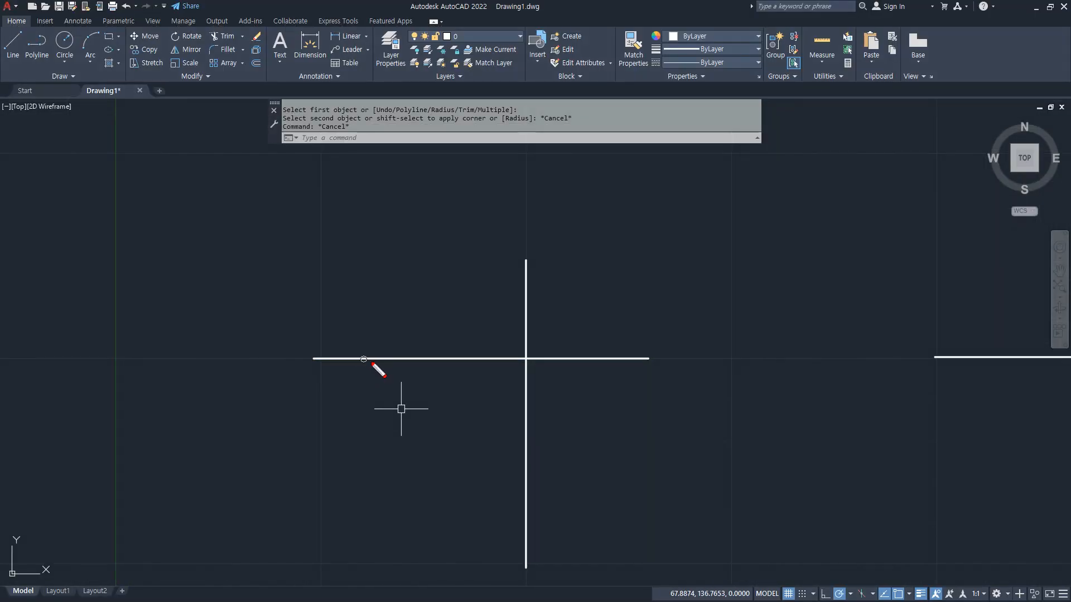
{"action": "left_click_drag", "start_coordinate": [363, 359], "coordinate": [366, 363]}
{"action": "mouse_move", "coordinate": [556, 266]}
{"action": "left_mouse_down"}
{"action": "mouse_move", "coordinate": [525, 265]}
{"action": "mouse_move", "coordinate": [452, 329]}
{"action": "left_mouse_up"}
{"action": "left_click_drag", "start_coordinate": [368, 346], "coordinate": [397, 324]}
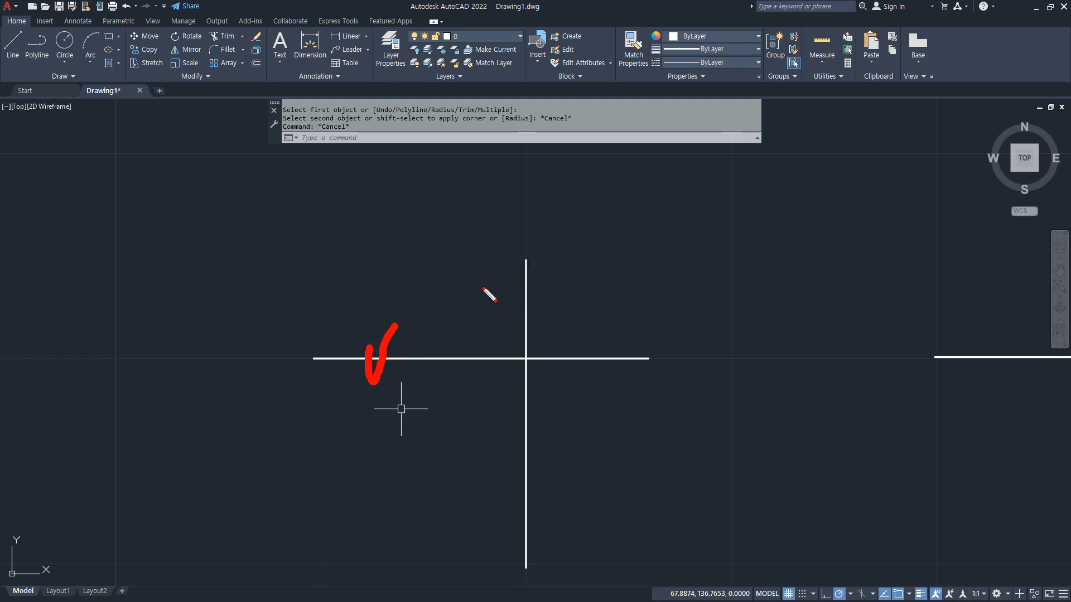
{"action": "left_click_drag", "start_coordinate": [482, 274], "coordinate": [547, 248]}
{"action": "left_click_drag", "start_coordinate": [622, 380], "coordinate": [628, 383]}
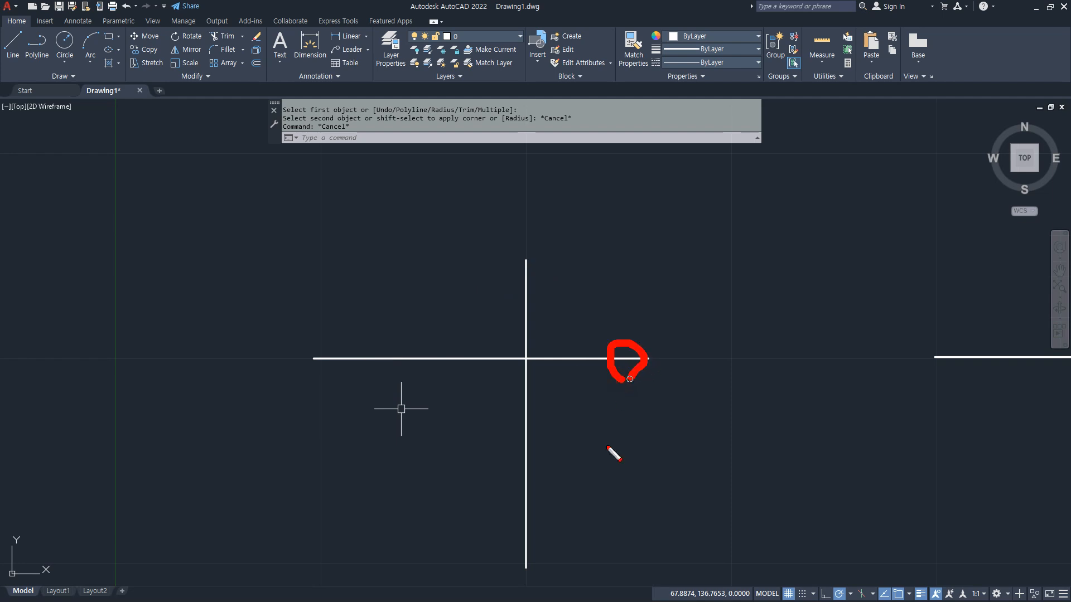
{"action": "left_click_drag", "start_coordinate": [560, 452], "coordinate": [564, 494]}
{"action": "mouse_move", "coordinate": [664, 357]}
{"action": "left_mouse_down"}
{"action": "mouse_move", "coordinate": [619, 349]}
{"action": "mouse_move", "coordinate": [510, 447]}
{"action": "mouse_move", "coordinate": [512, 485]}
{"action": "left_mouse_up"}
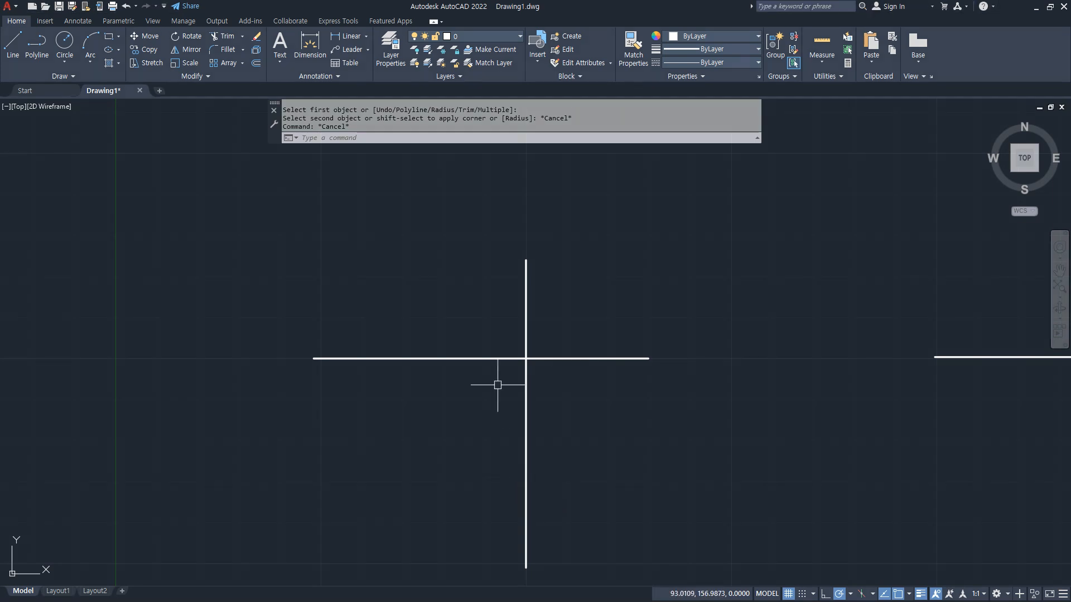
Fillet the left part of the cross's horizontal line to the lower part of its vertical line with radius 20.
{"action": "type", "text": "f"}
{"action": "key", "text": "Return"}
{"action": "left_click", "coordinate": [437, 359]}
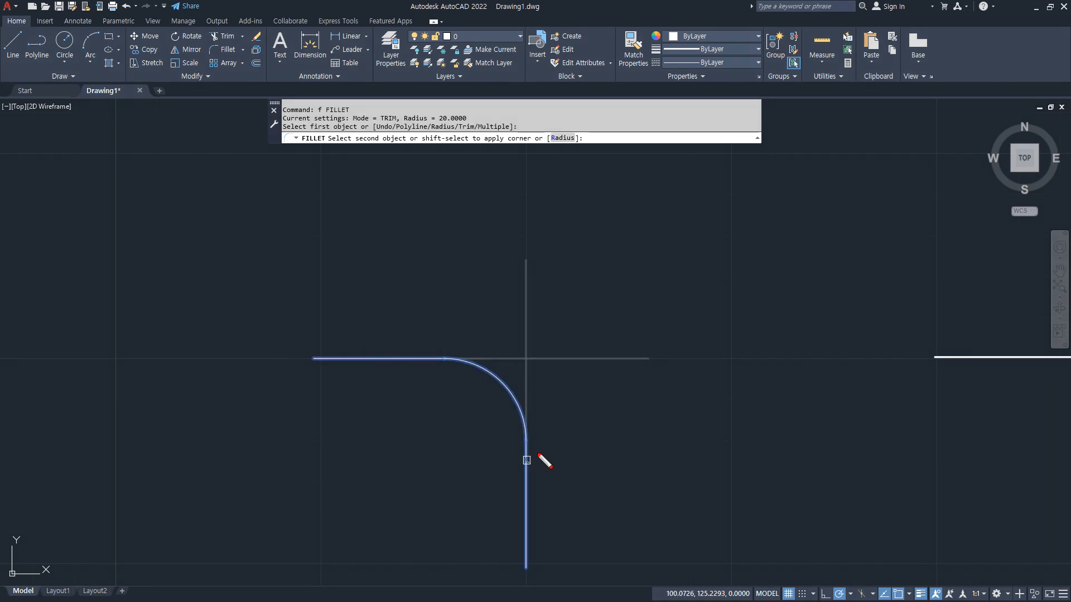
{"action": "mouse_move", "coordinate": [540, 392]}
{"action": "left_mouse_down"}
{"action": "mouse_move", "coordinate": [495, 351]}
{"action": "mouse_move", "coordinate": [540, 242]}
{"action": "mouse_move", "coordinate": [656, 321]}
{"action": "mouse_move", "coordinate": [588, 405]}
{"action": "mouse_move", "coordinate": [539, 409]}
{"action": "left_mouse_up"}
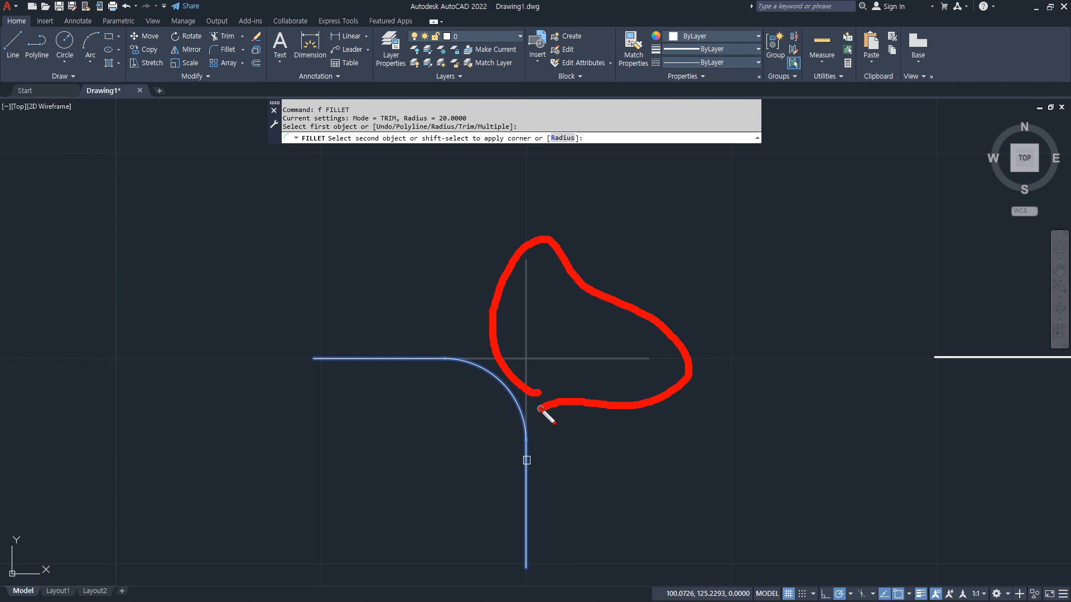
{"action": "left_click", "coordinate": [527, 447]}
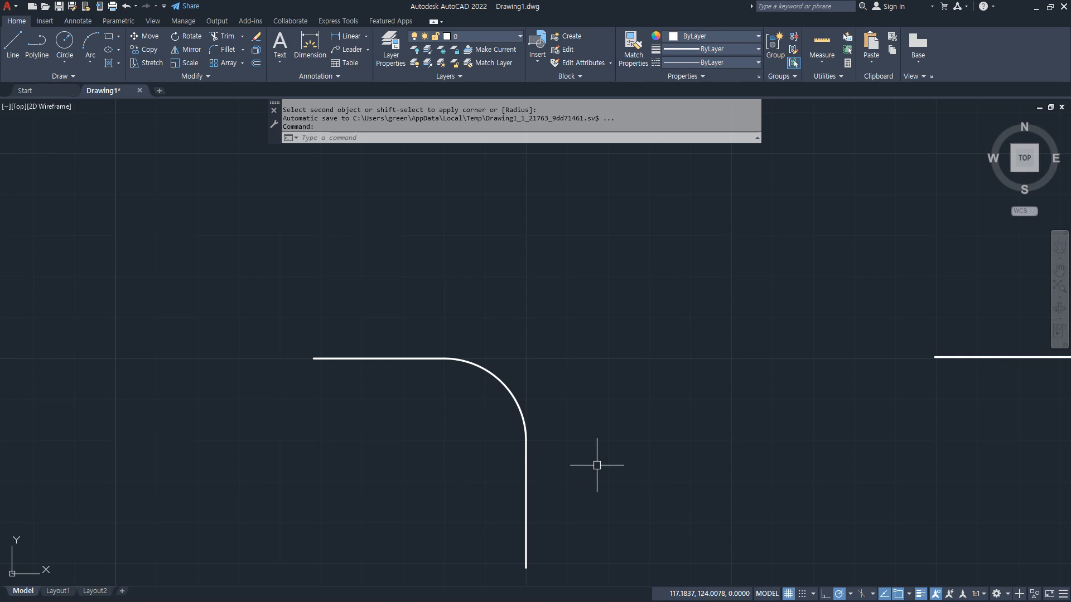
Fillet the square corner formed by the middle shape's horizontal and vertical lines in Trim mode with radius 20.
{"action": "scroll", "coordinate": [597, 466], "scroll_direction": "down", "scroll_amount": 2}
{"action": "middle_click_drag", "start_coordinate": [698, 447], "coordinate": [279, 392]}
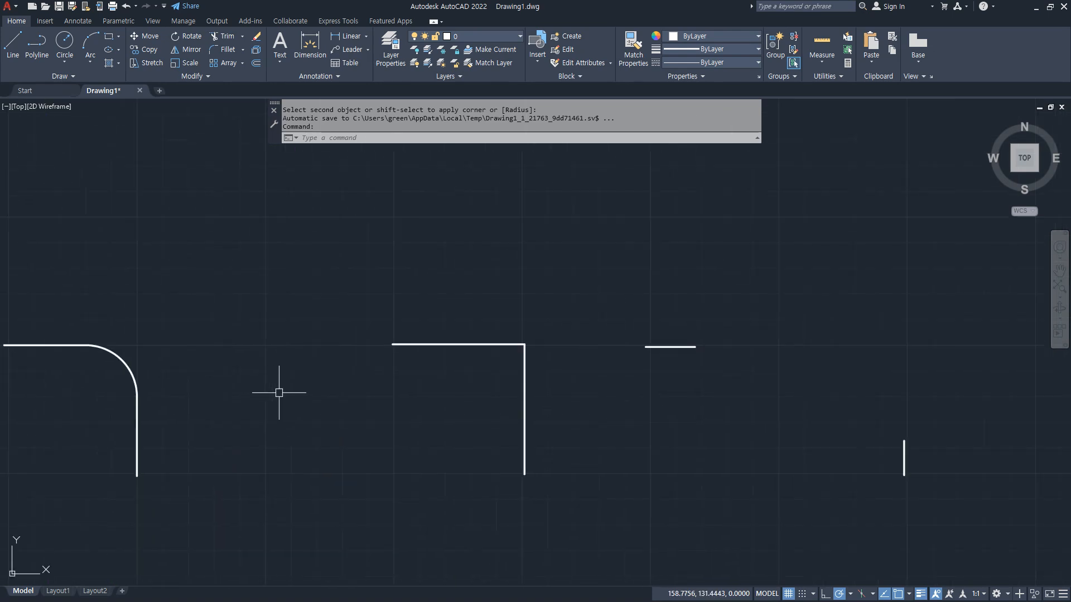
{"action": "scroll", "coordinate": [323, 390], "scroll_direction": "up", "scroll_amount": 2}
{"action": "key", "text": "space"}
{"action": "middle_click_drag", "start_coordinate": [543, 406], "coordinate": [466, 395]}
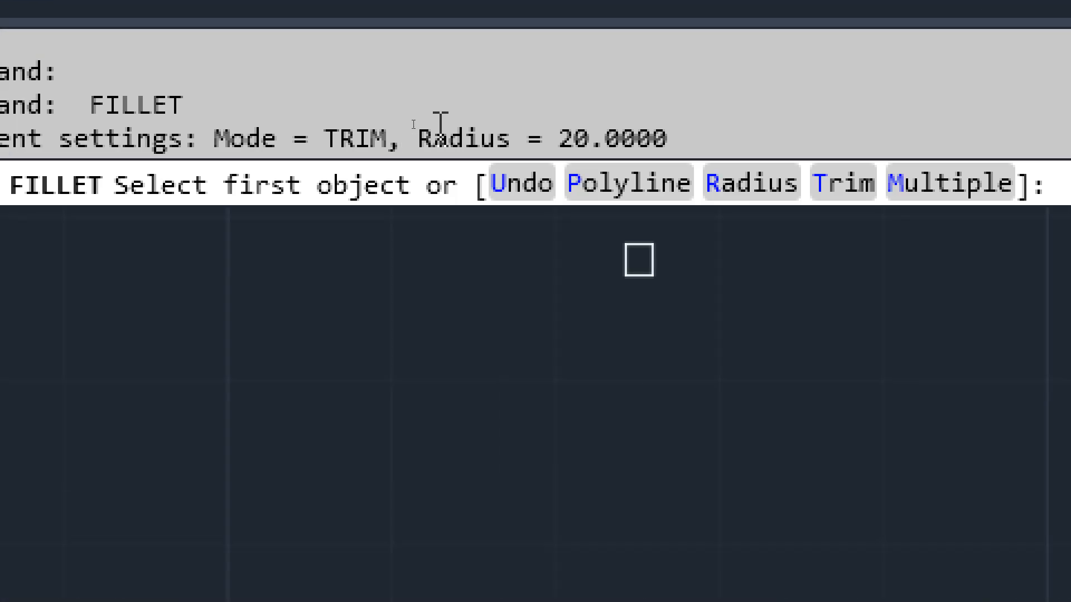
{"action": "left_click_drag", "start_coordinate": [407, 141], "coordinate": [712, 141]}
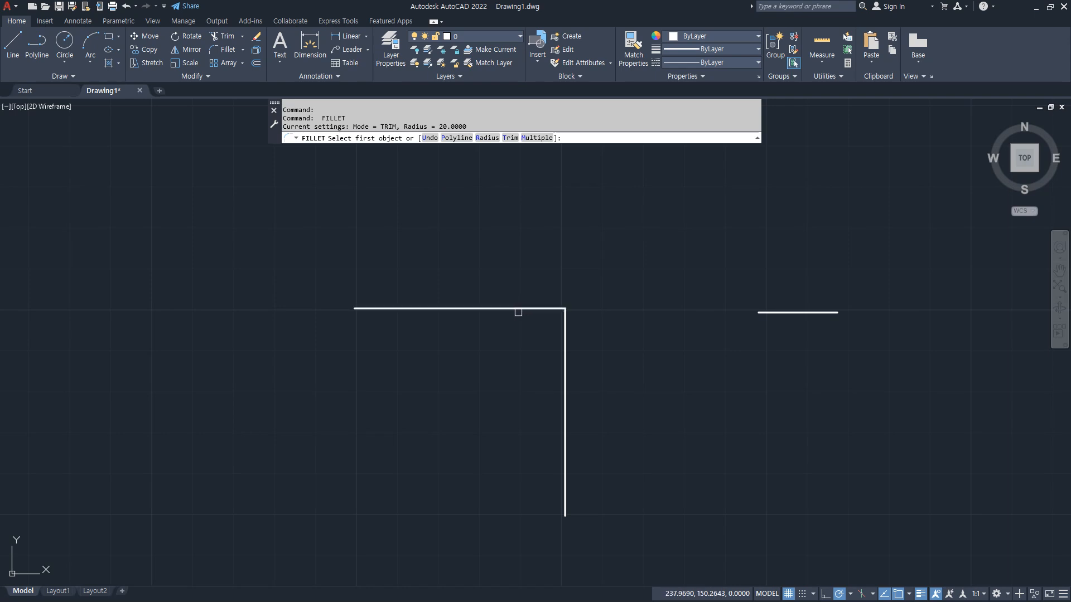
{"action": "left_click", "coordinate": [507, 307]}
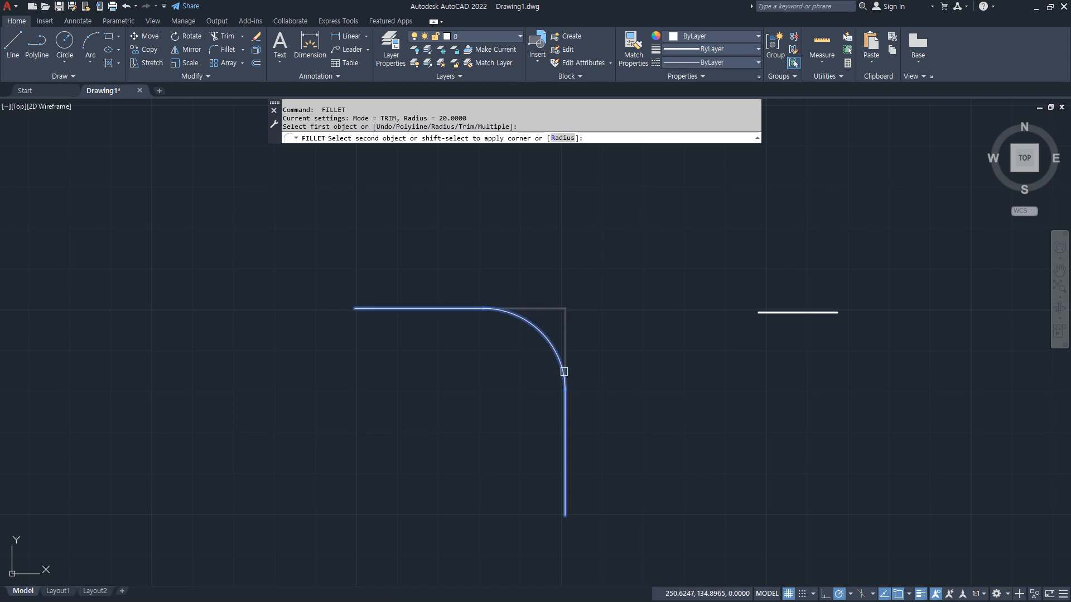
{"action": "left_click", "coordinate": [564, 370]}
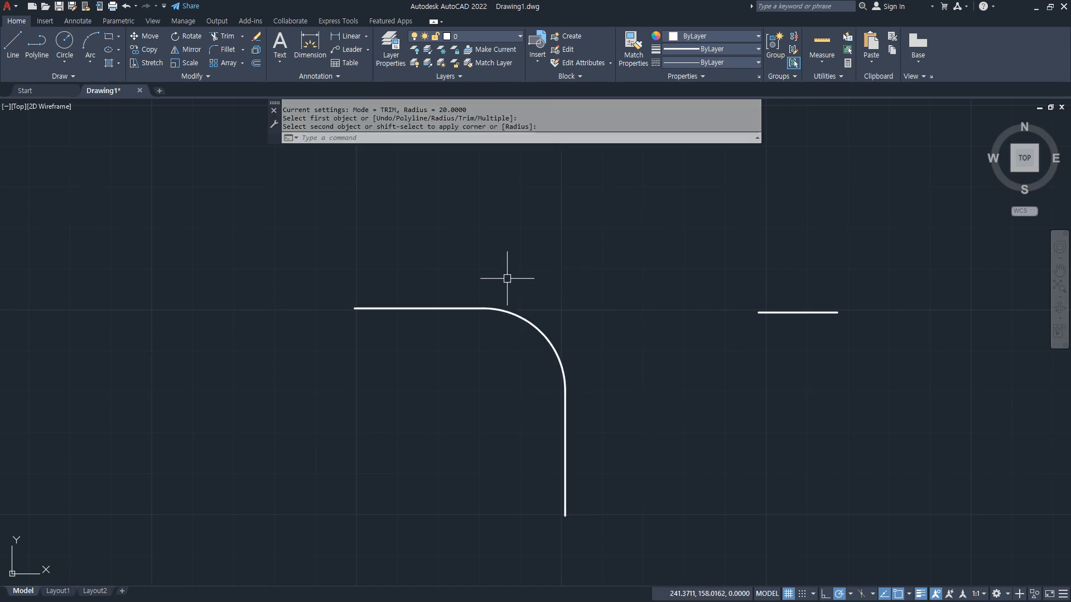
Fillet the separated short horizontal and vertical lines in Trim mode with radius 20.
{"action": "middle_click_drag", "start_coordinate": [662, 342], "coordinate": [187, 292]}
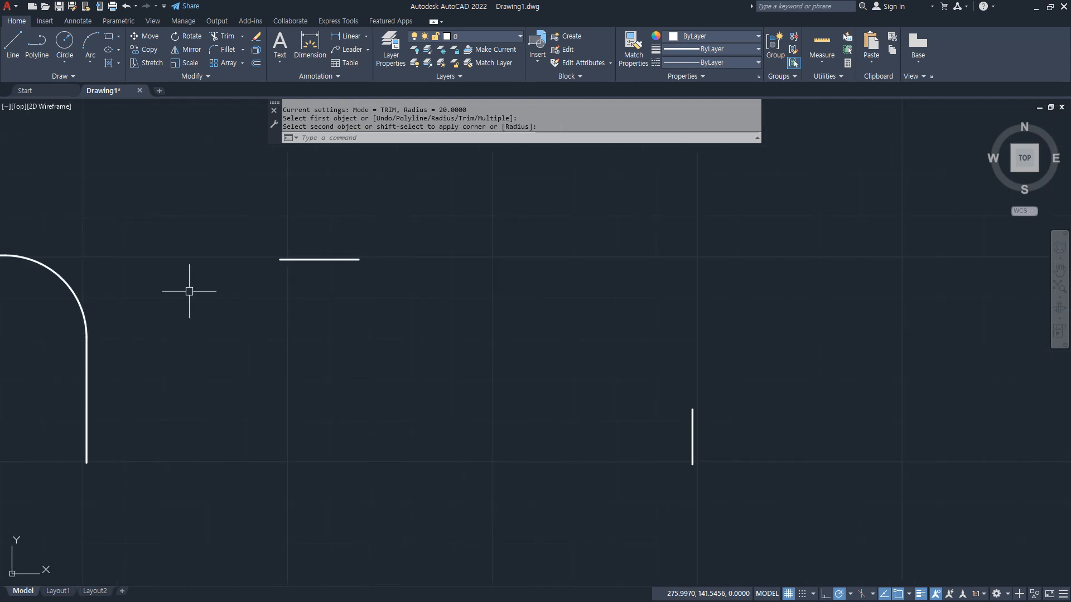
{"action": "key", "text": "Return"}
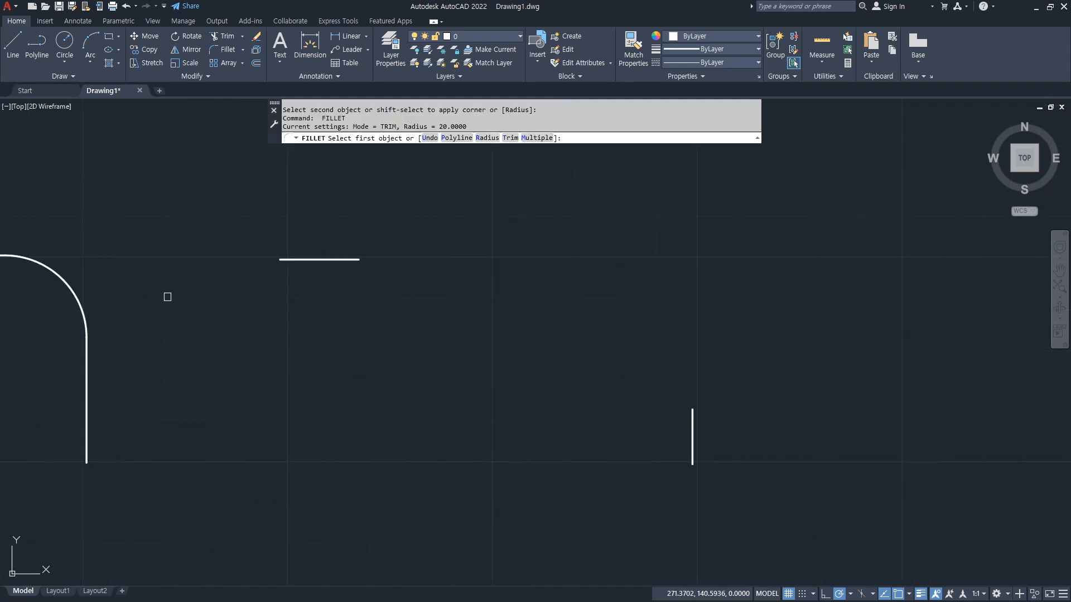
{"action": "left_click", "coordinate": [342, 259]}
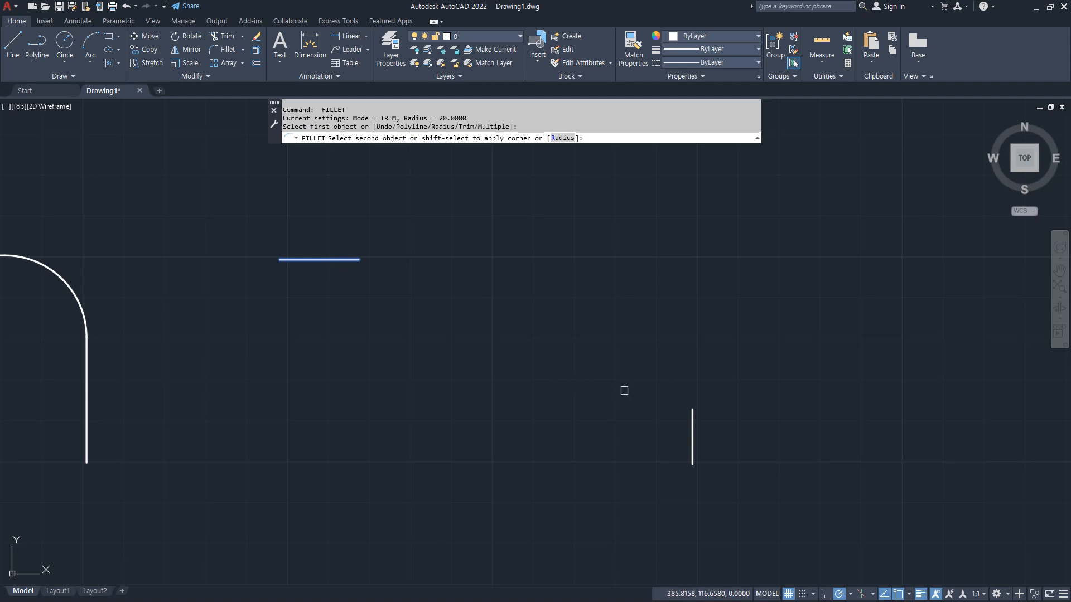
{"action": "left_click", "coordinate": [692, 421]}
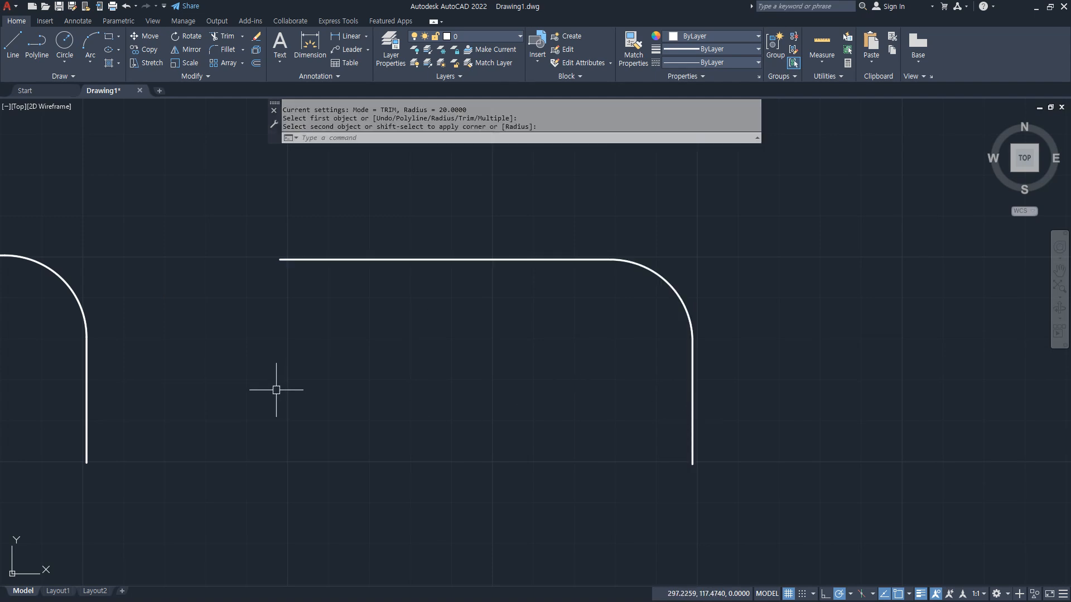
Cancel the repeated Fillet command and undo the fillets on the crossing, meeting and separated lines.
{"action": "key", "text": "Return"}
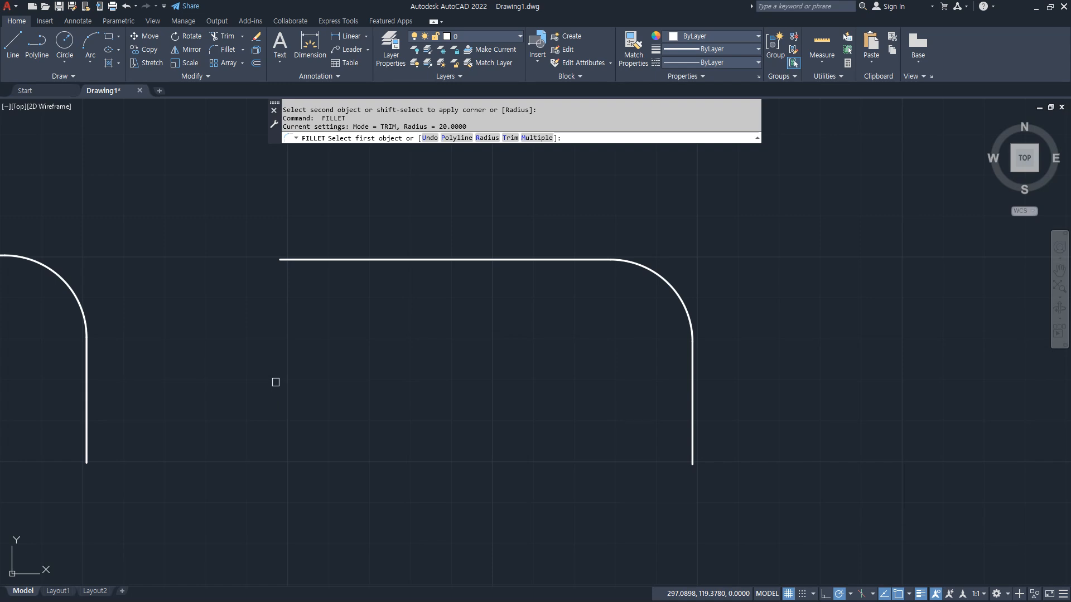
{"action": "type", "text": "a"}
{"action": "key", "text": "Return"}
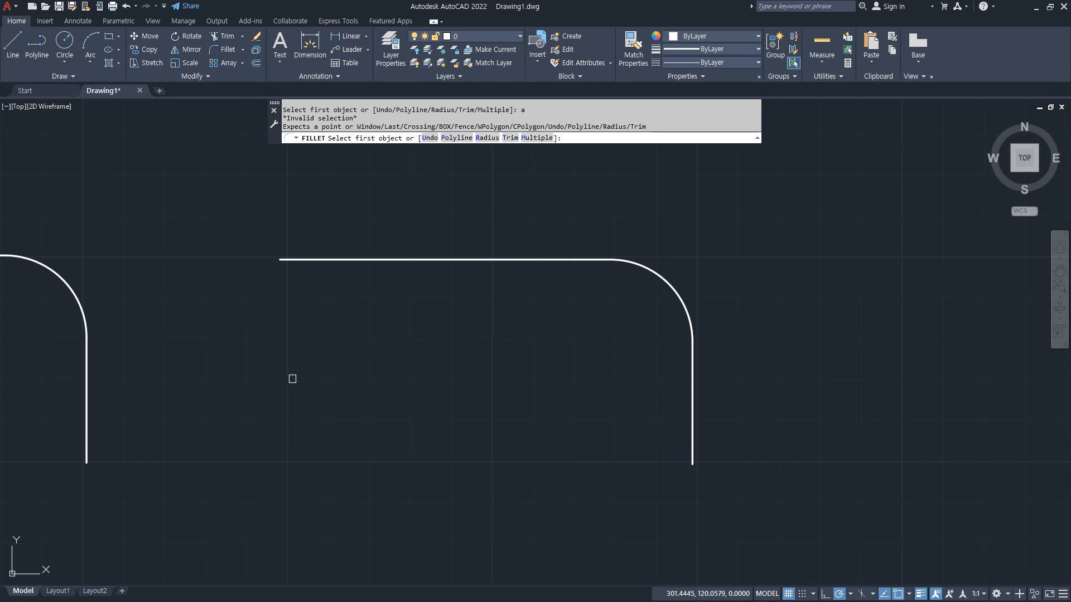
{"action": "key", "text": "Escape"}
{"action": "key", "text": "Escape"}
{"action": "type", "text": "z"}
{"action": "key", "text": "Return"}
{"action": "scroll", "coordinate": [299, 375], "scroll_direction": "down", "scroll_amount": 3}
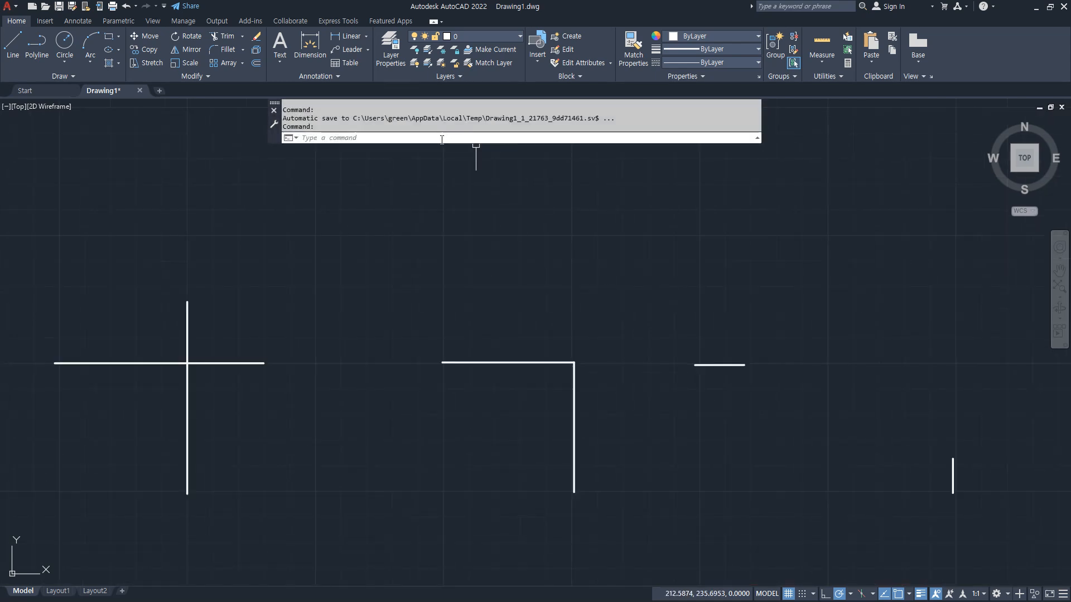
Start the Fillet command, set its trim mode to No trim, and keep the fillet radius at 20.
{"action": "type", "text": "tr"}
{"action": "key", "text": "Escape"}
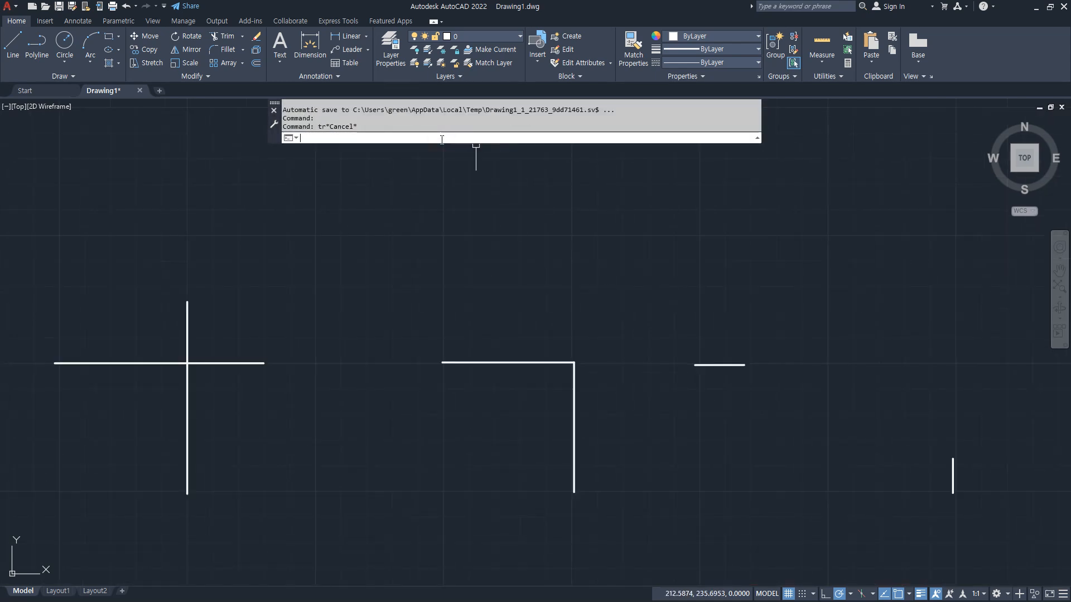
{"action": "type", "text": "f"}
{"action": "key", "text": "Return"}
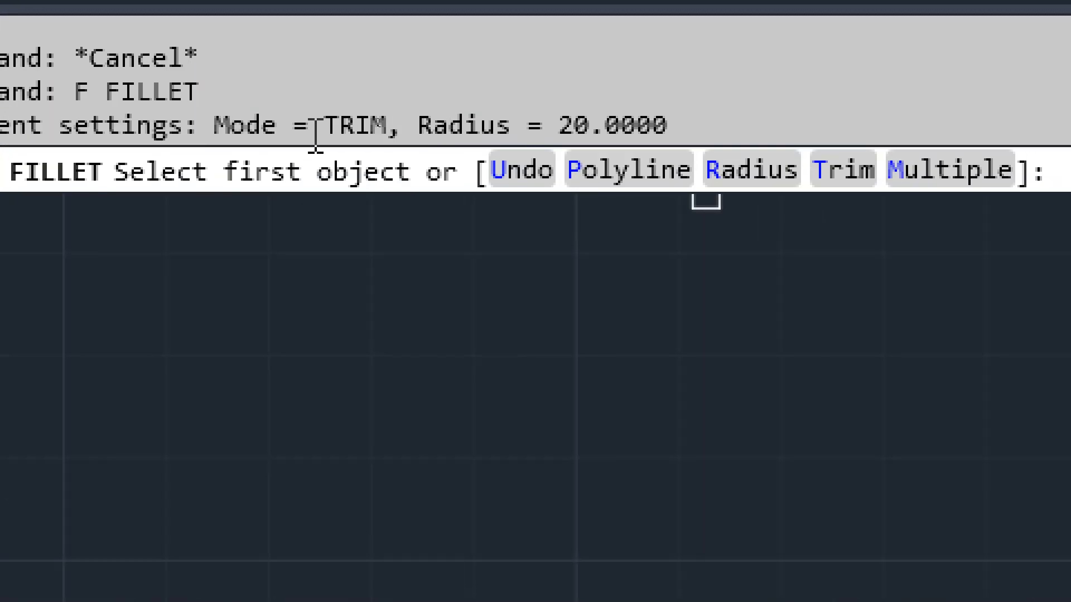
{"action": "left_click_drag", "start_coordinate": [320, 128], "coordinate": [392, 118]}
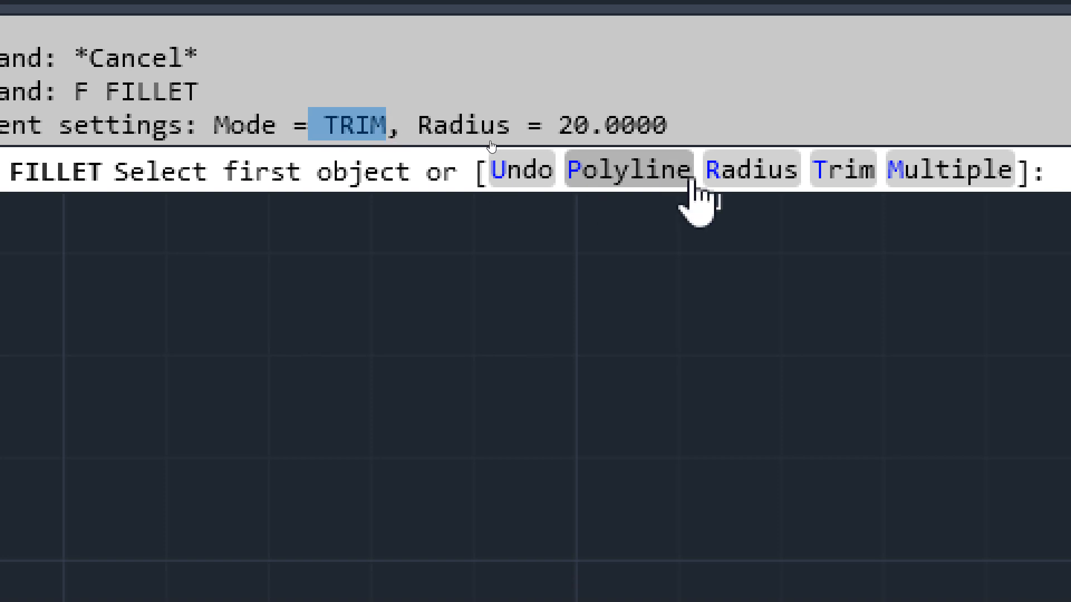
{"action": "left_click", "coordinate": [839, 172]}
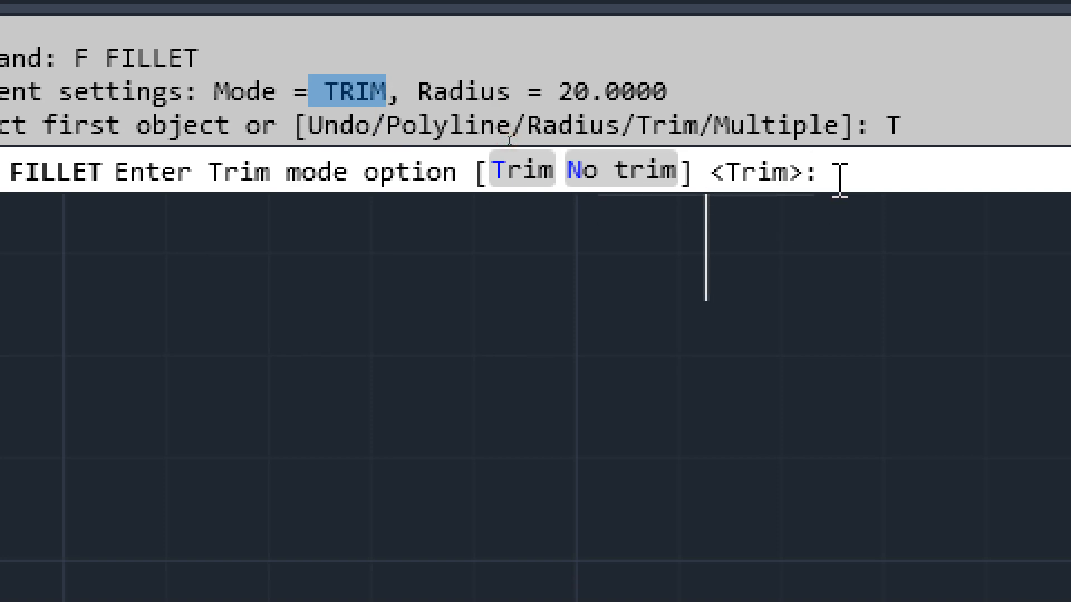
{"action": "left_click", "coordinate": [616, 177]}
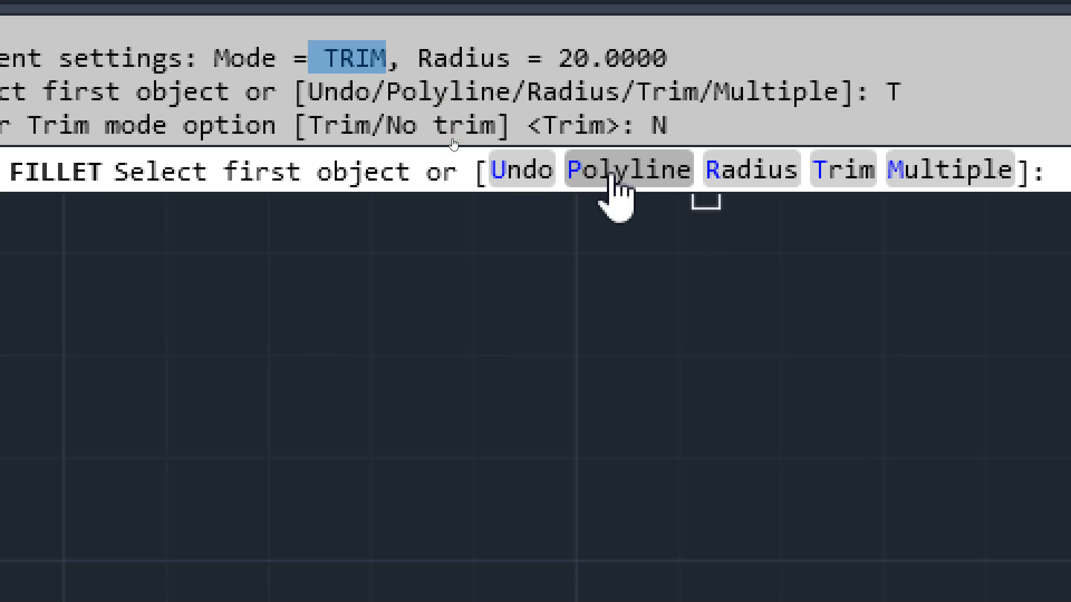
{"action": "left_click", "coordinate": [751, 170]}
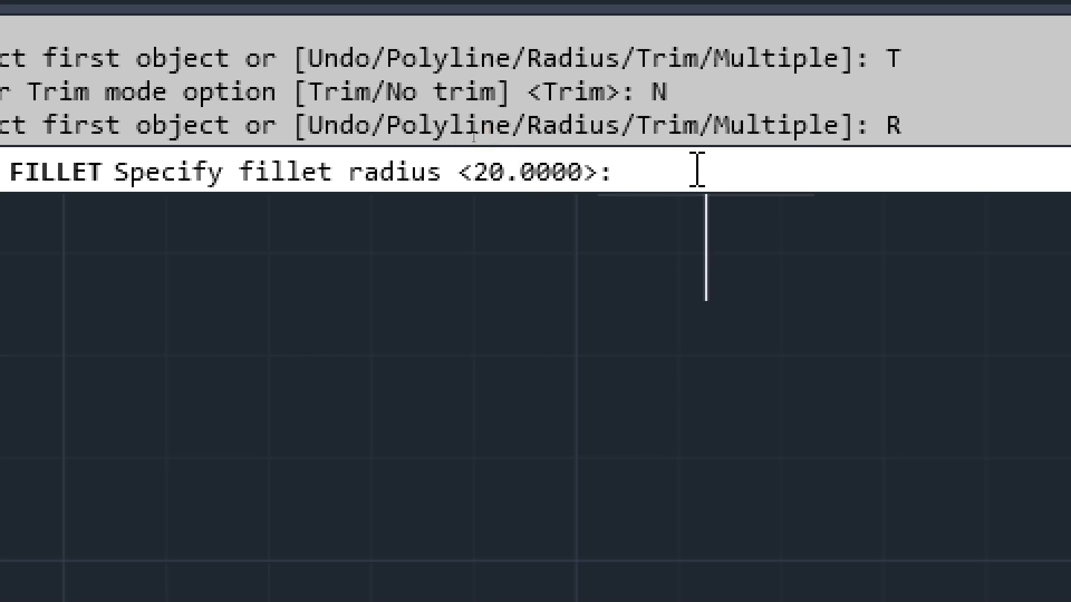
{"action": "key", "text": "Return"}
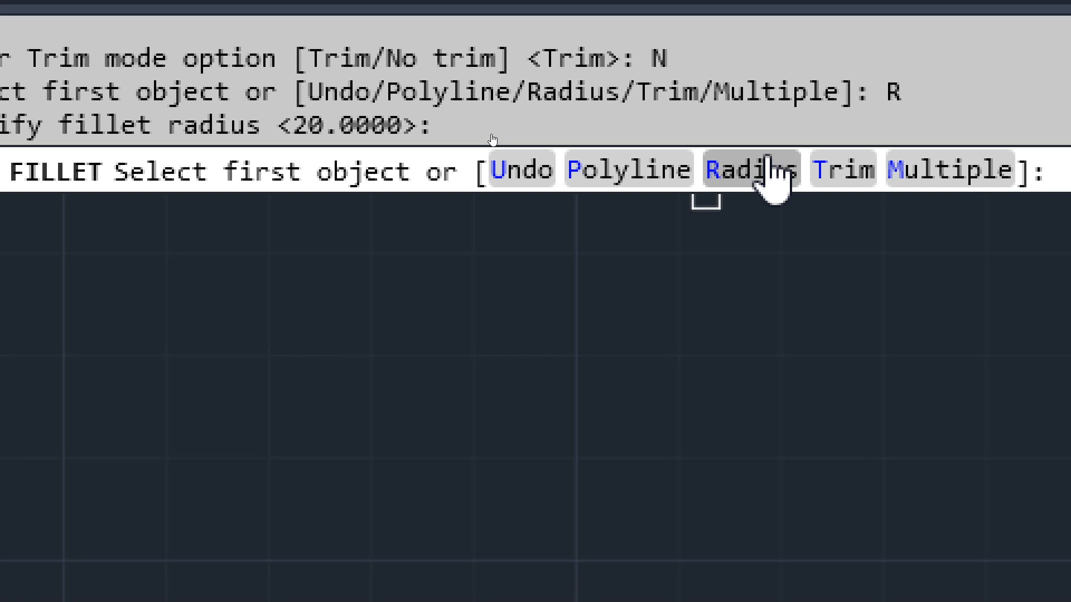
Add untrimmed radius 20 fillets at the lower-left angle of the cross and inside the square corner of the middle shape.
{"action": "left_click", "coordinate": [130, 361]}
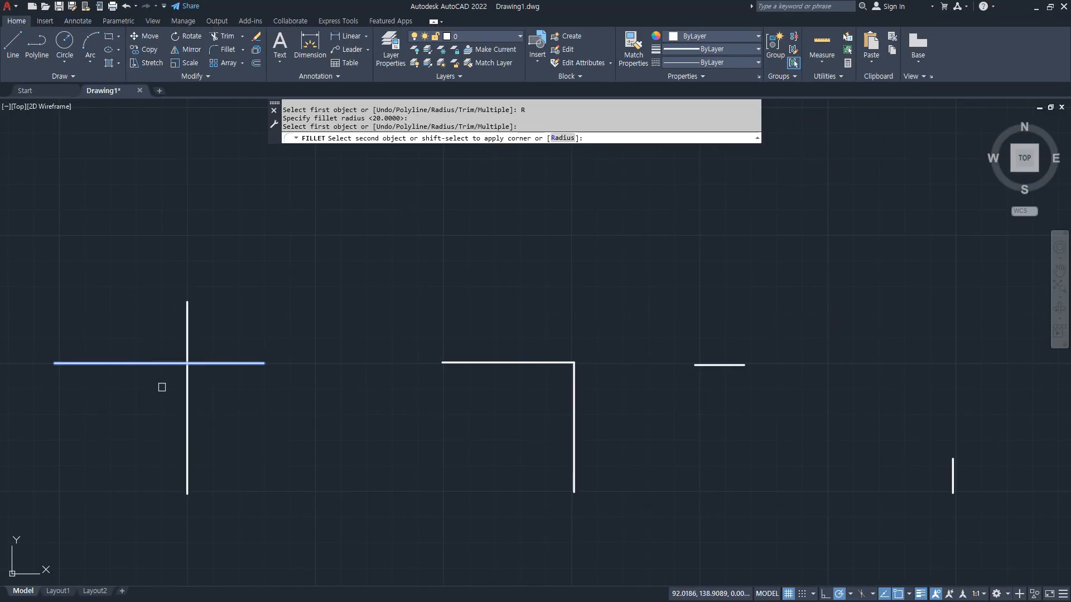
{"action": "left_click", "coordinate": [187, 407]}
{"action": "key", "text": "space"}
{"action": "left_click", "coordinate": [492, 366]}
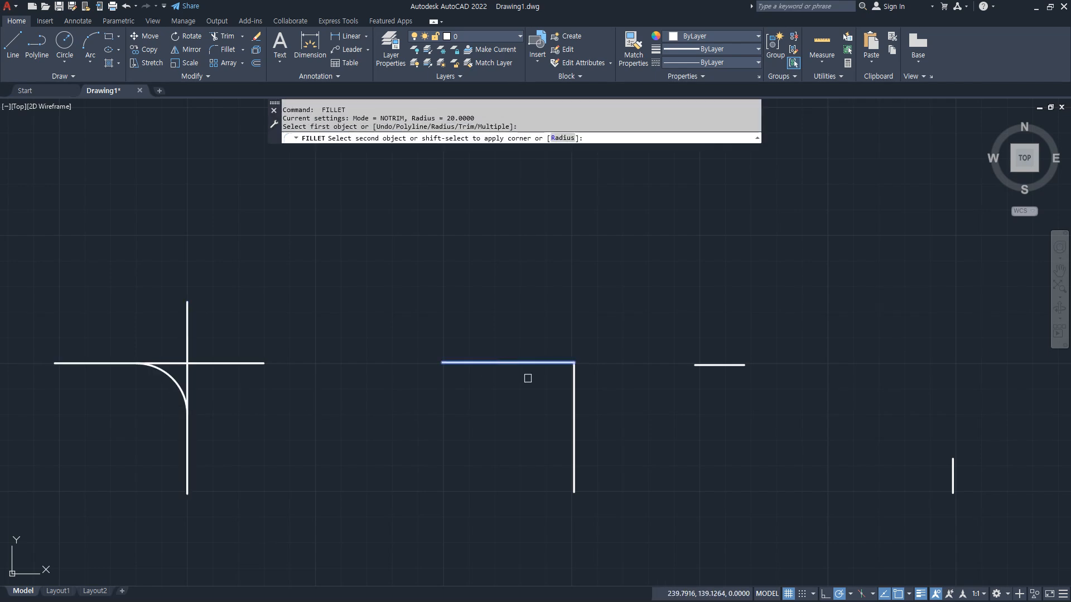
{"action": "left_click", "coordinate": [576, 420]}
Add an untrimmed radius 20 fillet between the separated short horizontal and vertical lines, and leave the command.
{"action": "key", "text": "space"}
{"action": "left_click", "coordinate": [741, 366]}
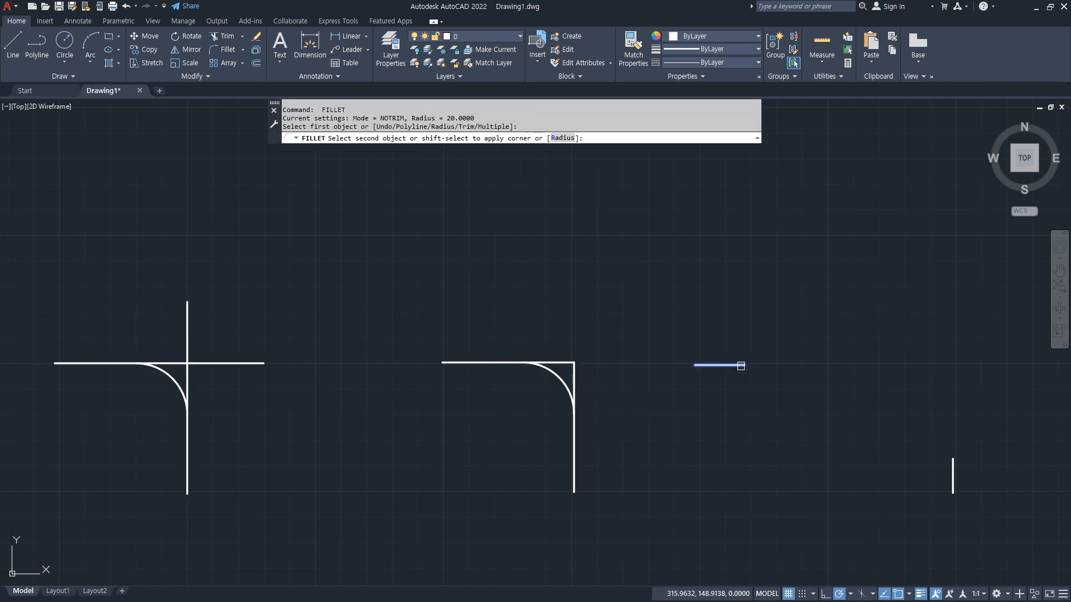
{"action": "left_click", "coordinate": [953, 475]}
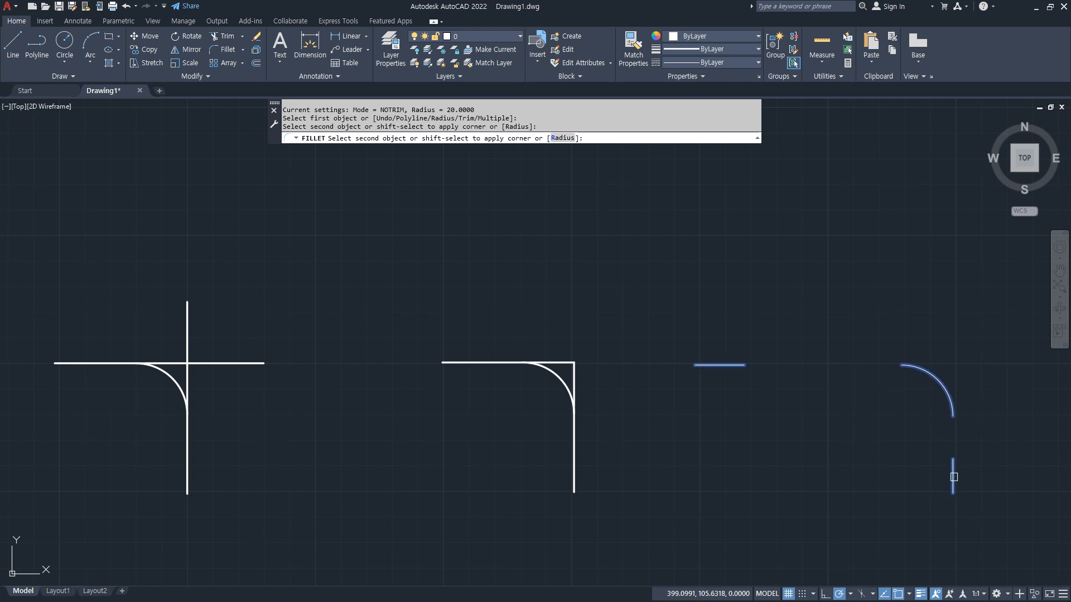
{"action": "key", "text": "space"}
{"action": "key", "text": "Escape"}
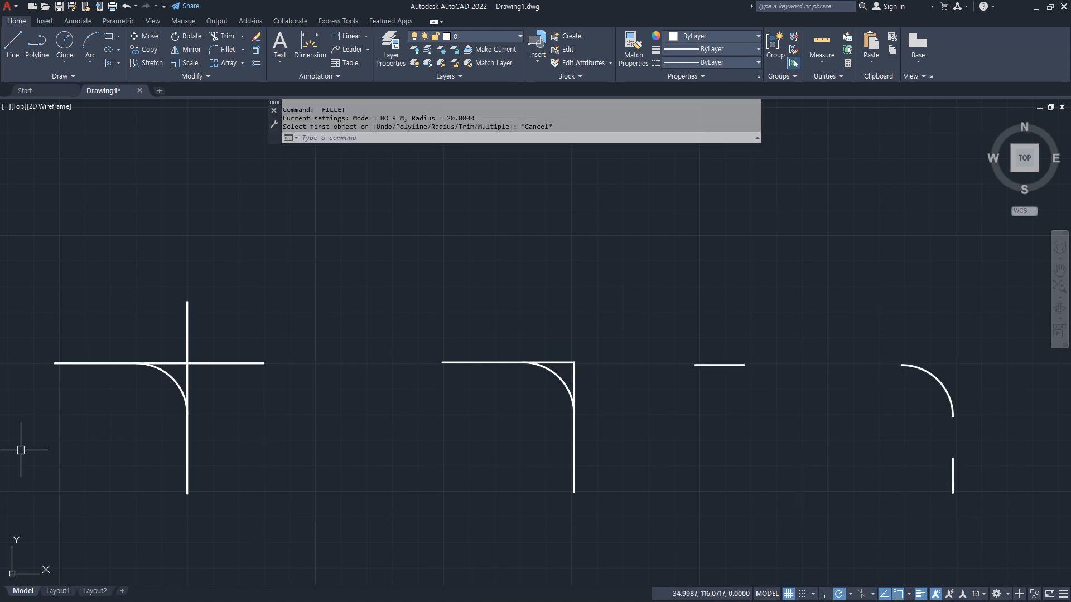
Undo the three untrimmed fillets on the crossing, meeting and separated lines.
{"action": "key", "text": "ctrl+z"}
{"action": "key", "text": "ctrl+z"}
{"action": "key", "text": "ctrl+z"}
Start the Fillet command and set the fillet radius to 0.
{"action": "left_click", "coordinate": [398, 137]}
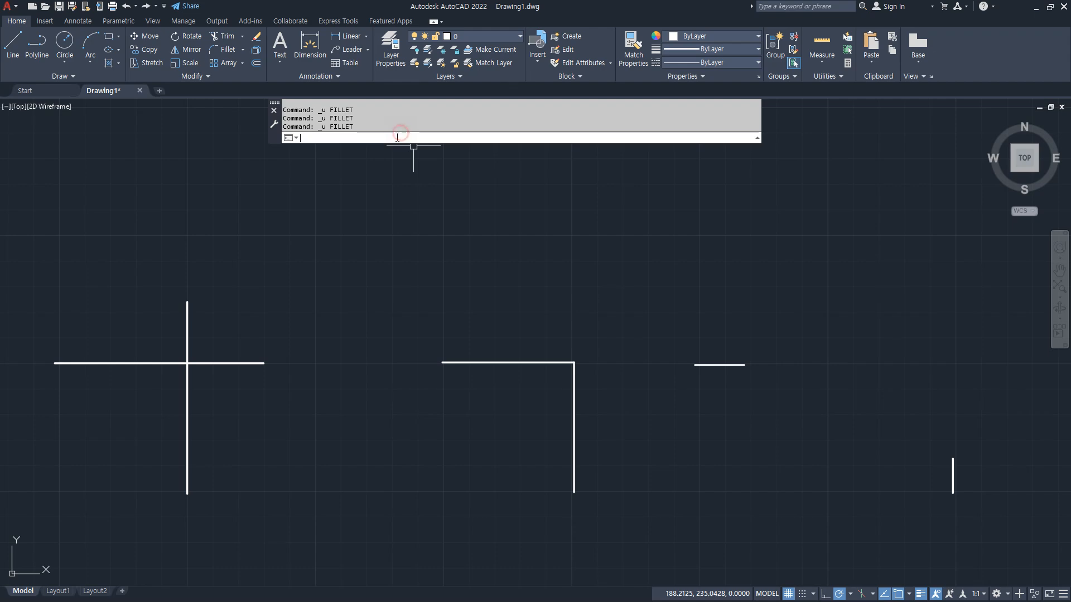
{"action": "type", "text": "FILLET"}
{"action": "key", "text": "Return"}
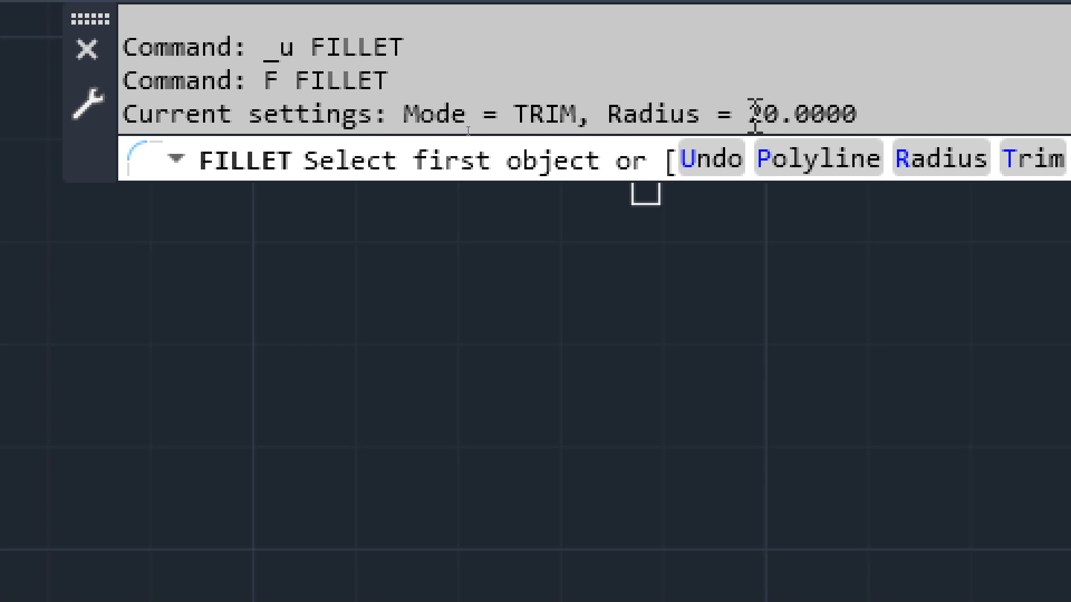
{"action": "left_click", "coordinate": [927, 163]}
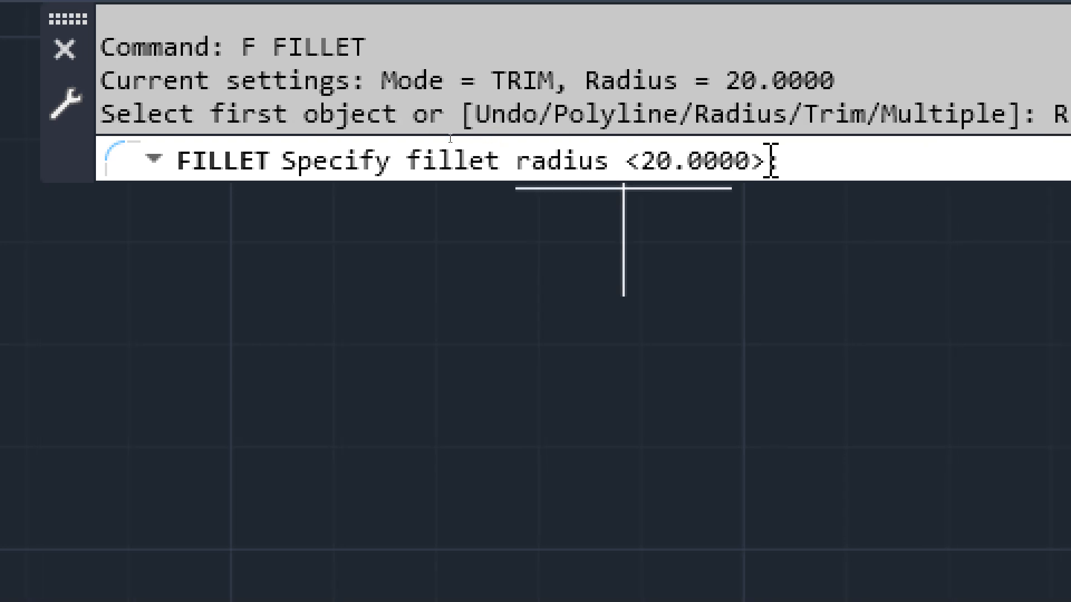
{"action": "type", "text": "0"}
{"action": "key", "text": "Return"}
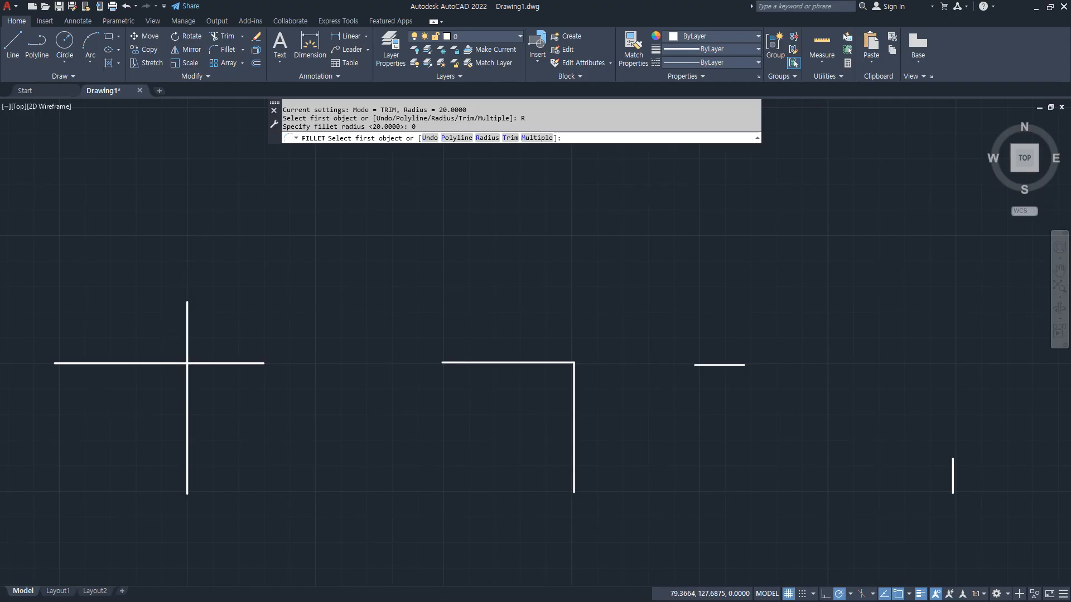
Fillet the left part of the cross's horizontal line to the lower part of its vertical line with radius 0.
{"action": "scroll", "coordinate": [137, 415], "scroll_direction": "up", "scroll_amount": 2}
{"action": "middle_click_drag", "start_coordinate": [138, 415], "coordinate": [220, 402]}
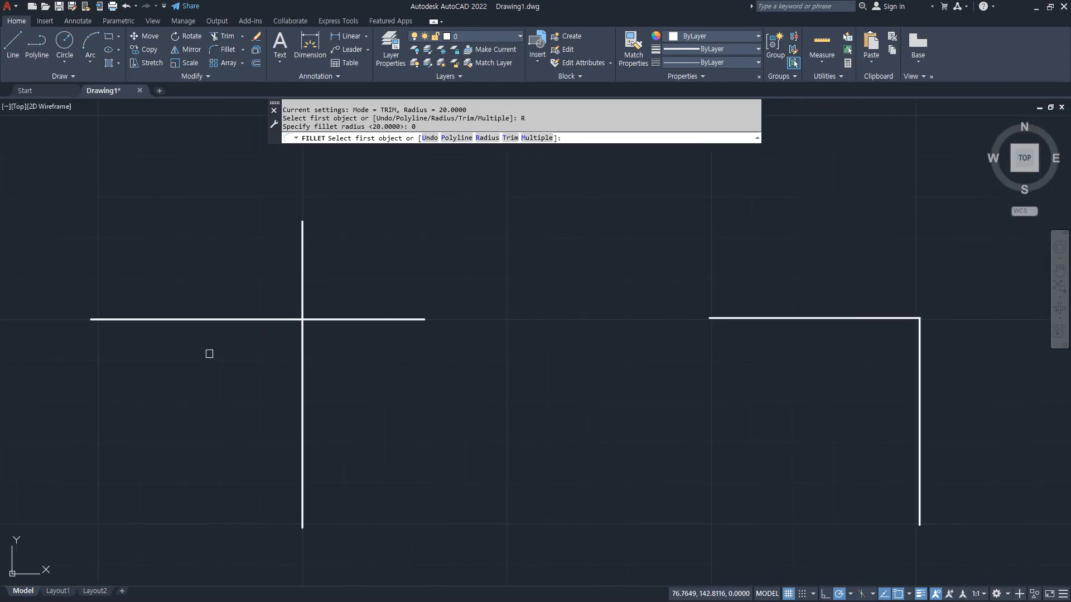
{"action": "left_click", "coordinate": [199, 319]}
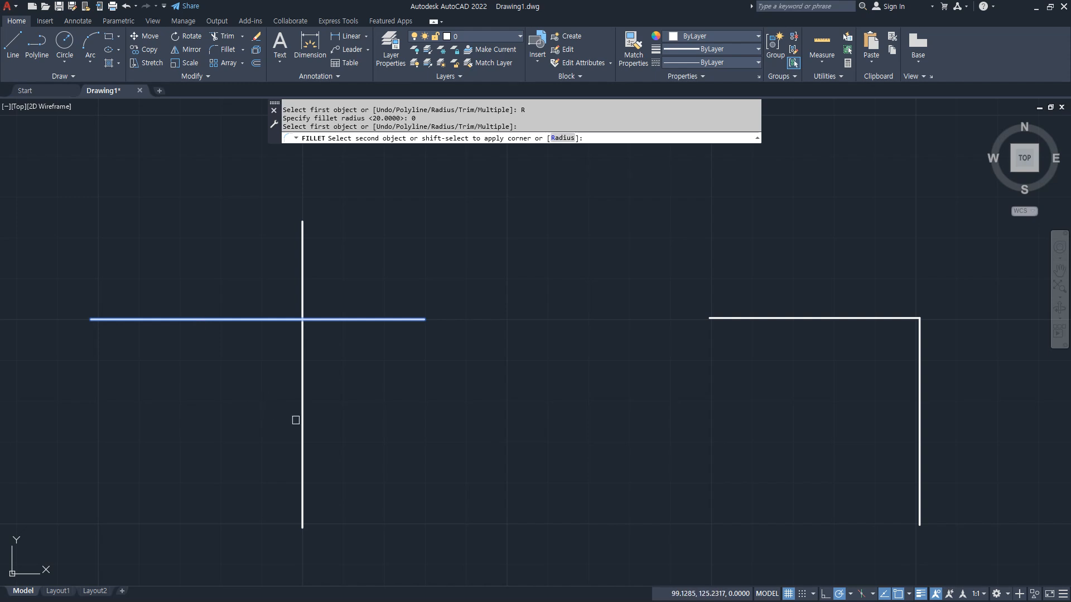
{"action": "left_click", "coordinate": [302, 424]}
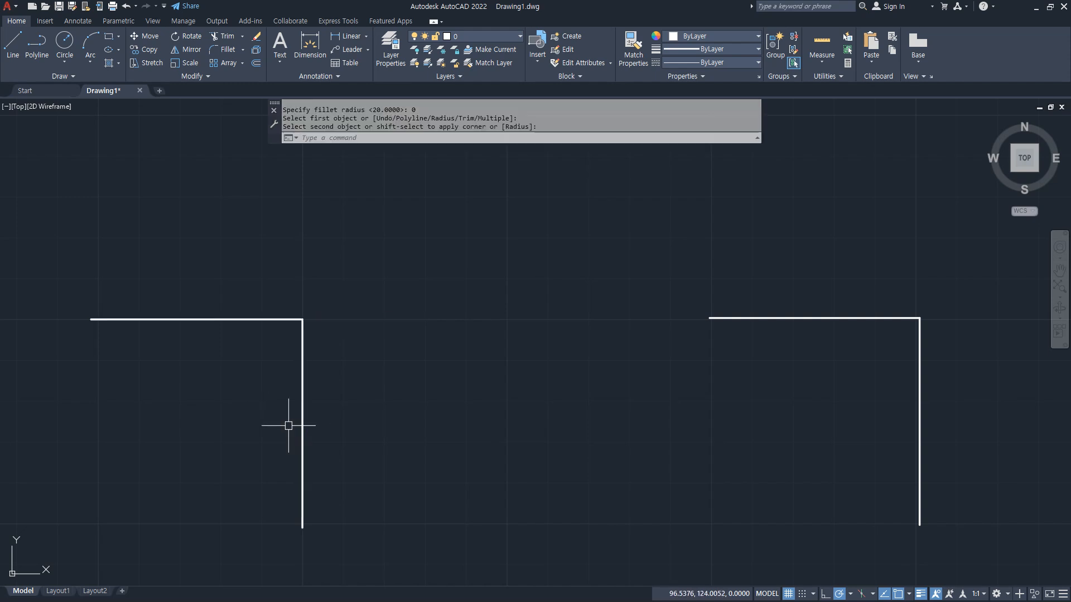
{"action": "mouse_move", "coordinate": [237, 316]}
{"action": "left_mouse_down"}
{"action": "mouse_move", "coordinate": [274, 332]}
{"action": "mouse_move", "coordinate": [302, 399]}
{"action": "mouse_move", "coordinate": [217, 312]}
{"action": "mouse_move", "coordinate": [295, 380]}
{"action": "left_mouse_up"}
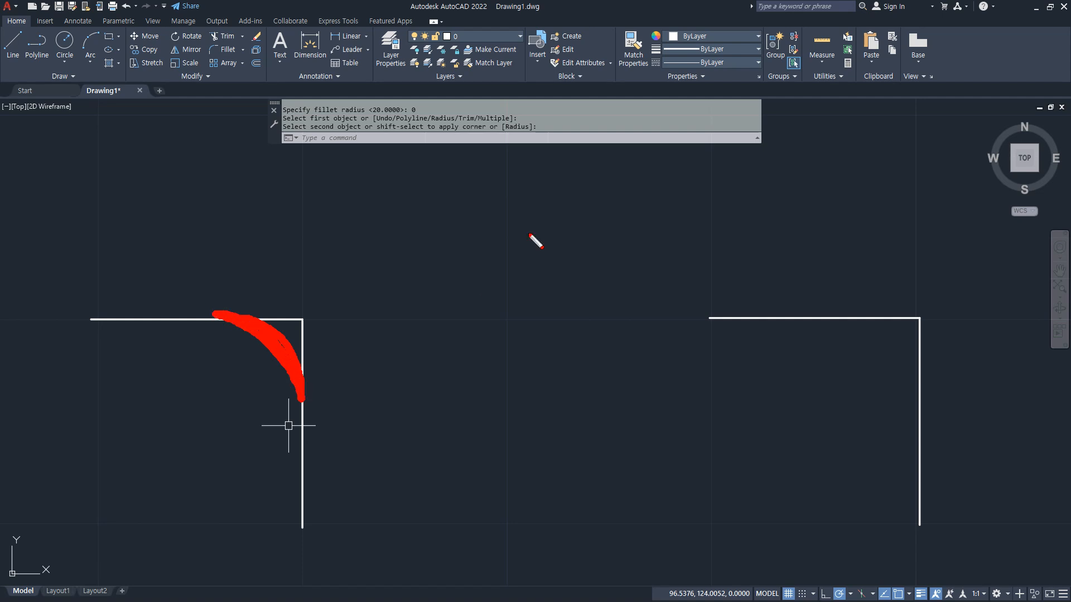
{"action": "left_click_drag", "start_coordinate": [309, 316], "coordinate": [387, 315]}
{"action": "left_click_drag", "start_coordinate": [301, 303], "coordinate": [301, 230]}
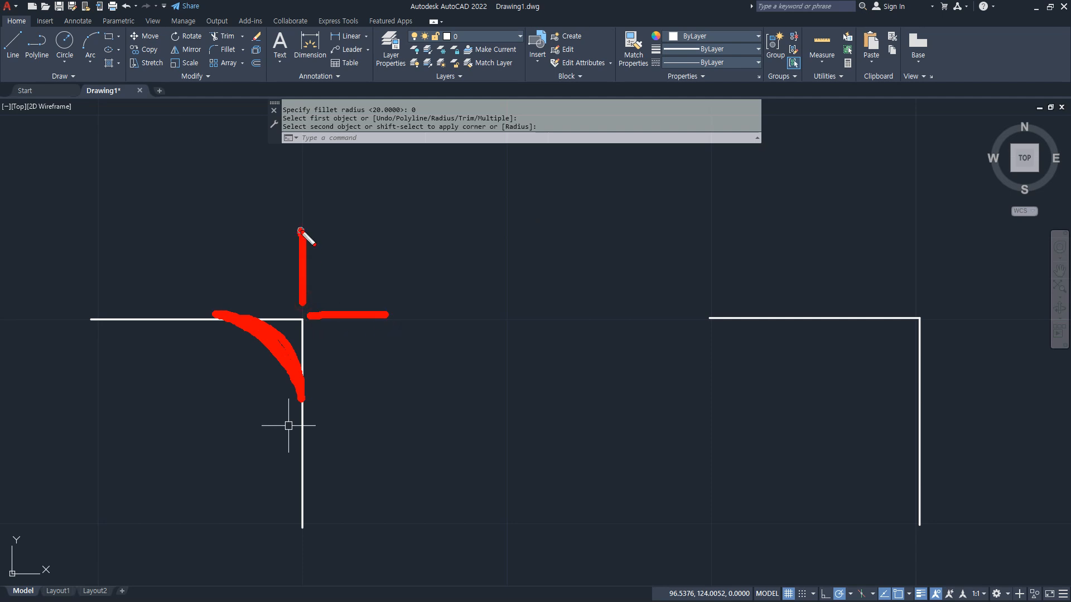
{"action": "key", "text": "Escape"}
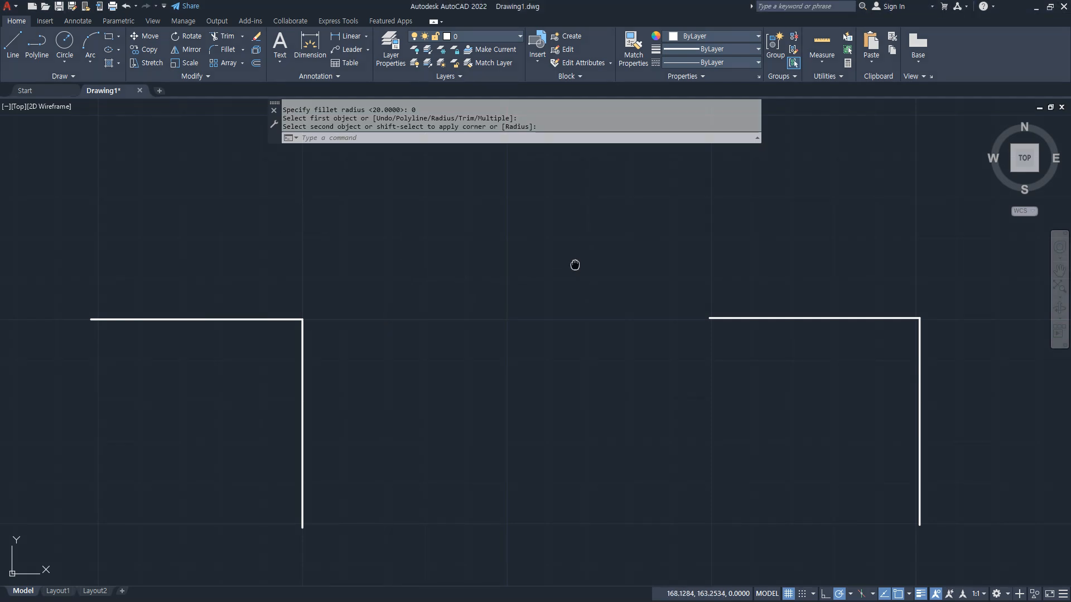
Fillet the separated short horizontal and vertical lines with radius 0 in Trim mode so they meet in a sharp corner.
{"action": "mouse_move", "coordinate": [574, 263]}
{"action": "middle_mouse_down"}
{"action": "mouse_move", "coordinate": [146, 258]}
{"action": "mouse_move", "coordinate": [131, 273]}
{"action": "middle_mouse_up"}
{"action": "type", "text": "f"}
{"action": "key", "text": "Return"}
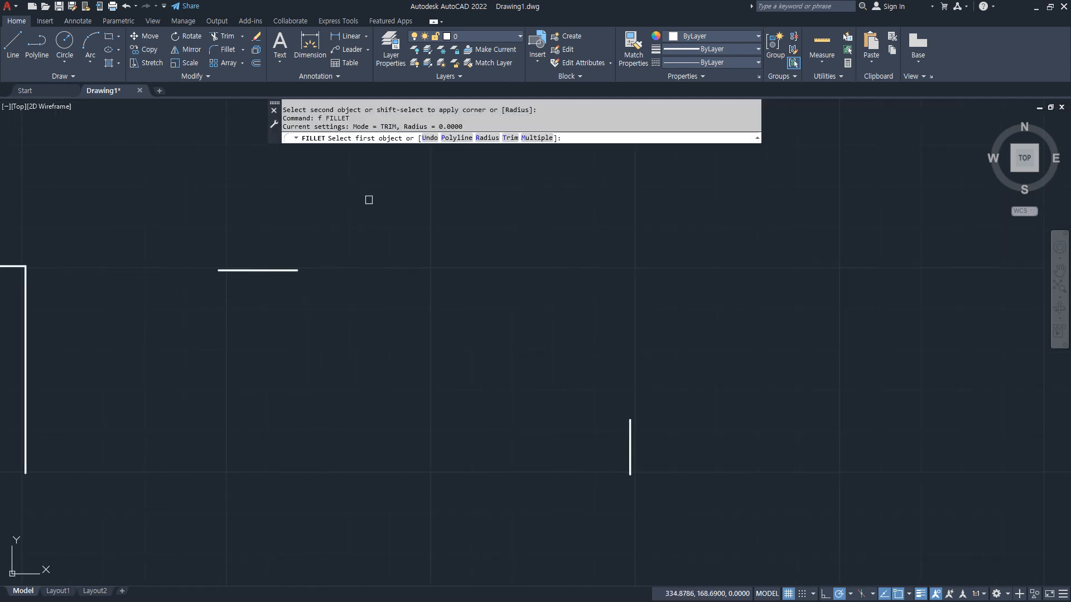
{"action": "mouse_move", "coordinate": [440, 137]}
{"action": "left_mouse_down"}
{"action": "mouse_move", "coordinate": [477, 138]}
{"action": "mouse_move", "coordinate": [379, 139]}
{"action": "left_mouse_up"}
{"action": "mouse_move", "coordinate": [509, 278]}
{"action": "left_mouse_down"}
{"action": "mouse_move", "coordinate": [609, 364]}
{"action": "mouse_move", "coordinate": [479, 275]}
{"action": "mouse_move", "coordinate": [608, 364]}
{"action": "mouse_move", "coordinate": [486, 295]}
{"action": "mouse_move", "coordinate": [575, 346]}
{"action": "left_mouse_up"}
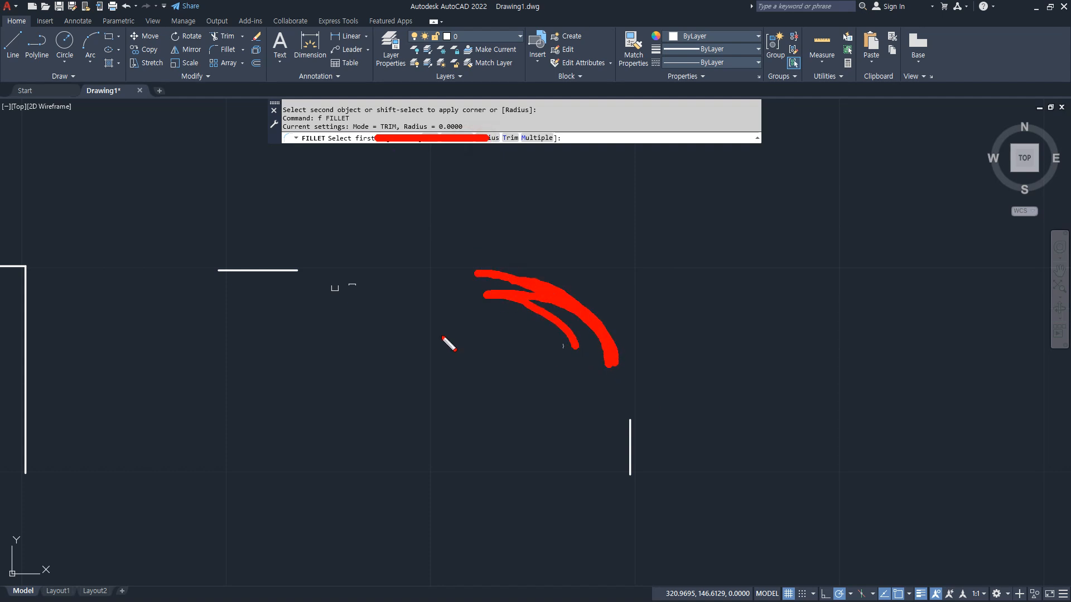
{"action": "key", "text": "Escape"}
{"action": "left_click", "coordinate": [293, 266]}
{"action": "left_click", "coordinate": [292, 270]}
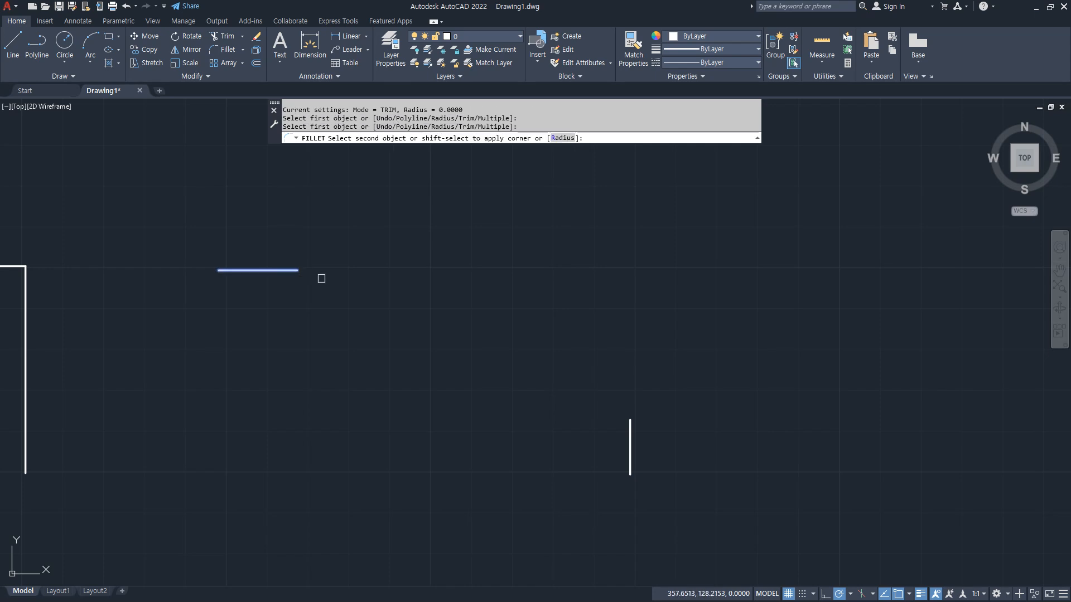
{"action": "left_click", "coordinate": [631, 433]}
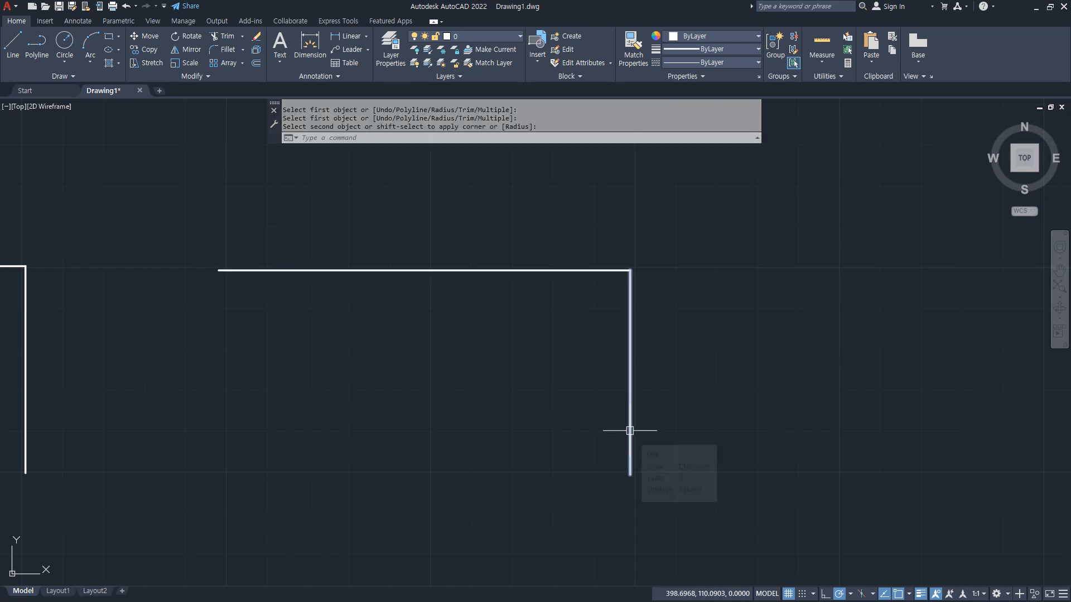
{"action": "scroll", "coordinate": [625, 441], "scroll_direction": "down", "scroll_amount": 2}
{"action": "key", "text": "ctrl+2"}
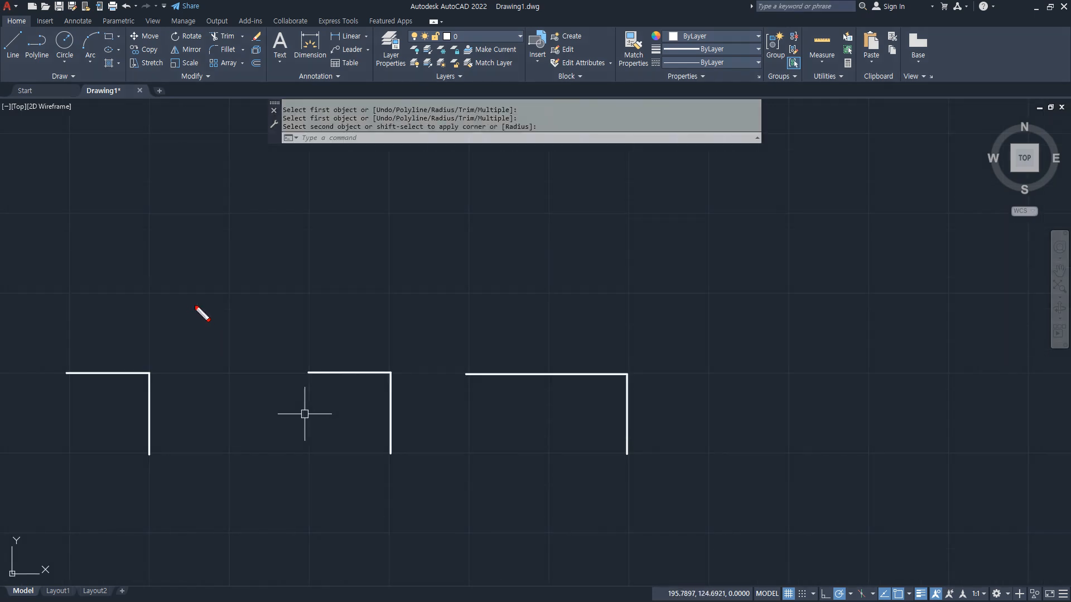
{"action": "mouse_move", "coordinate": [184, 305]}
{"action": "left_mouse_down"}
{"action": "mouse_move", "coordinate": [140, 352]}
{"action": "mouse_move", "coordinate": [164, 352]}
{"action": "left_mouse_up"}
{"action": "mouse_move", "coordinate": [620, 323]}
{"action": "left_mouse_down"}
{"action": "mouse_move", "coordinate": [590, 357]}
{"action": "mouse_move", "coordinate": [621, 348]}
{"action": "left_mouse_up"}
{"action": "key", "text": "Escape"}
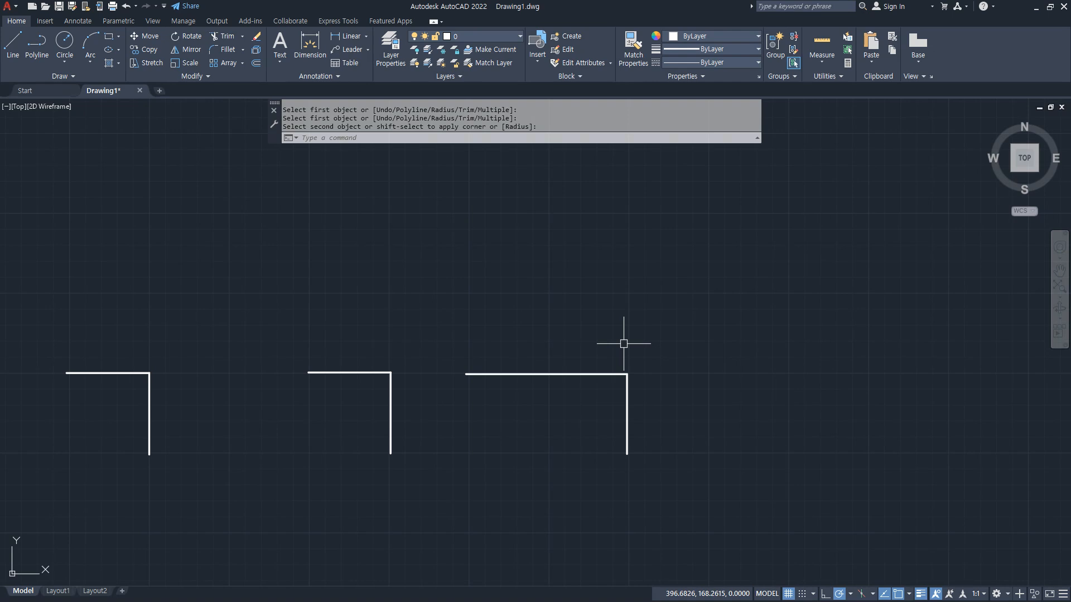
Undo the radius 0 fillets on the separated lines and the crossing lines.
{"action": "key", "text": "ctrl+z"}
{"action": "key", "text": "ctrl+z"}
{"action": "key", "text": "ctrl+z"}
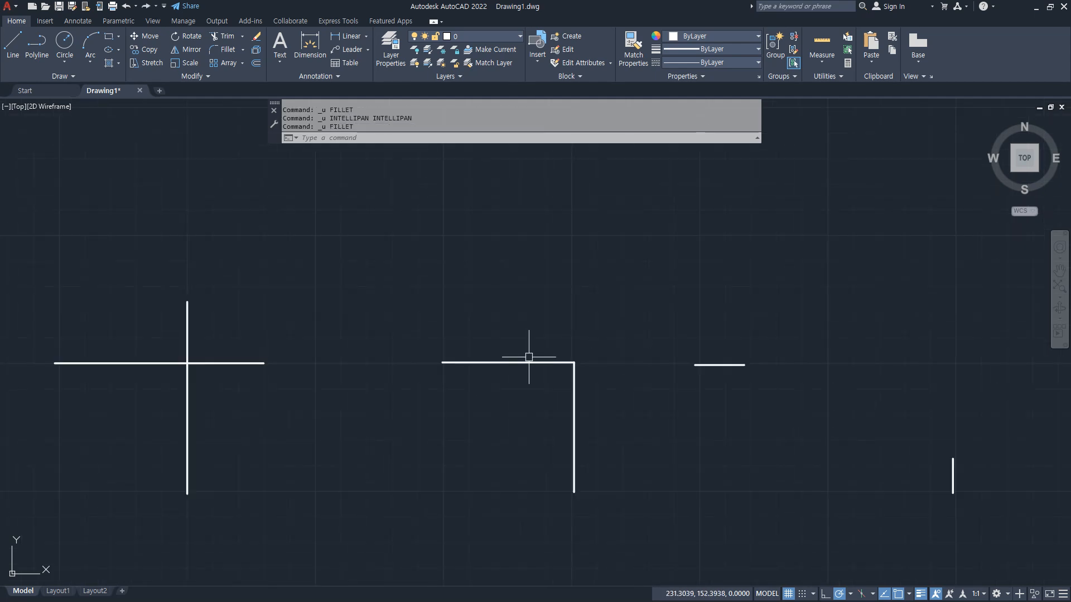
Start the Fillet command, set its trim mode to No trim and its radius to 0.
{"action": "type", "text": "f"}
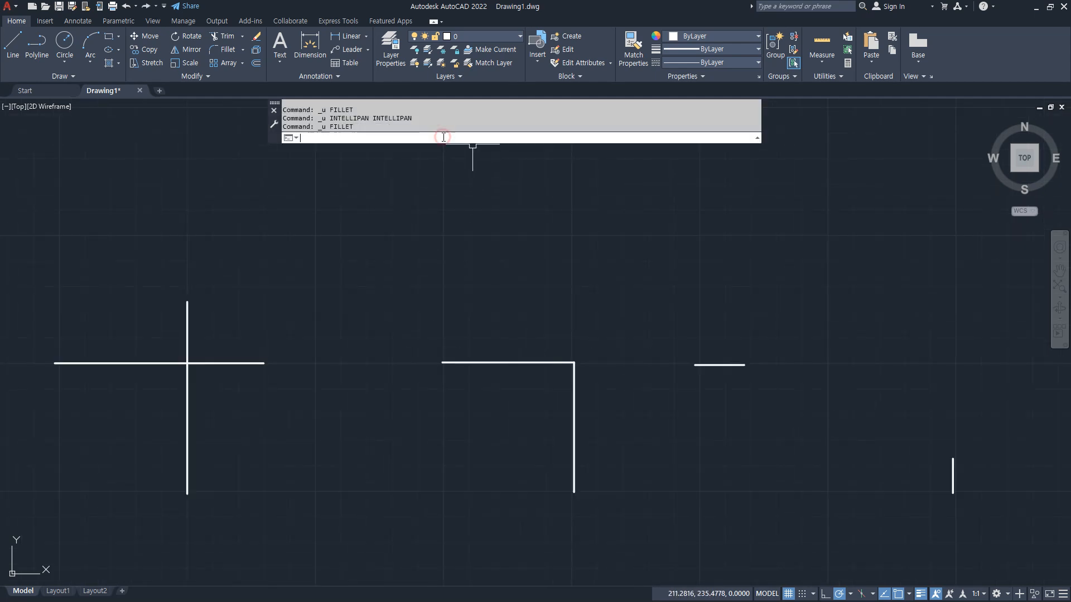
{"action": "key", "text": "Return"}
{"action": "key", "text": "alt"}
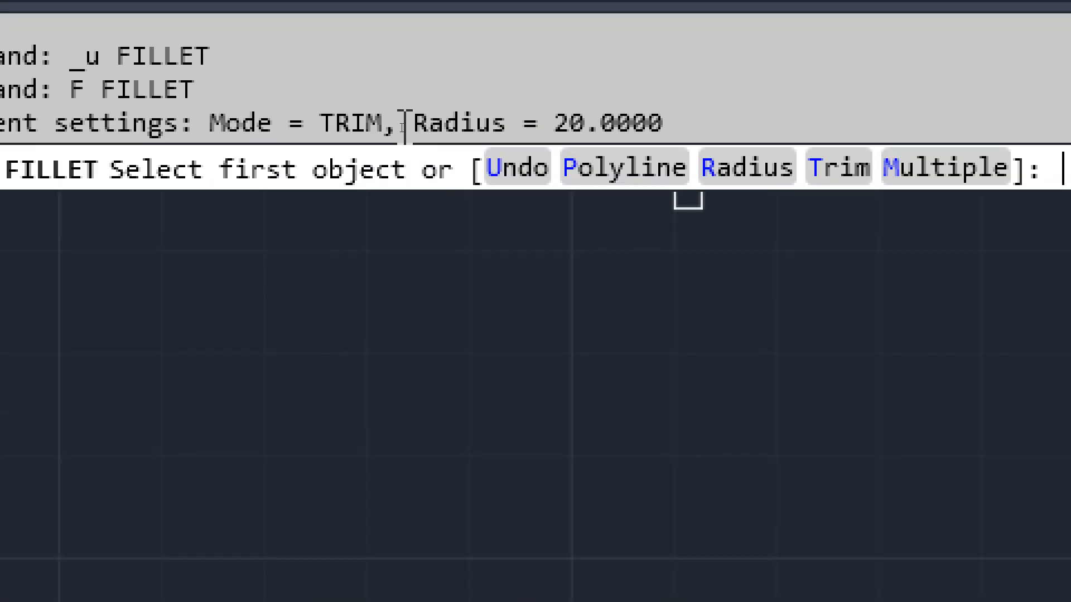
{"action": "left_click", "coordinate": [867, 177]}
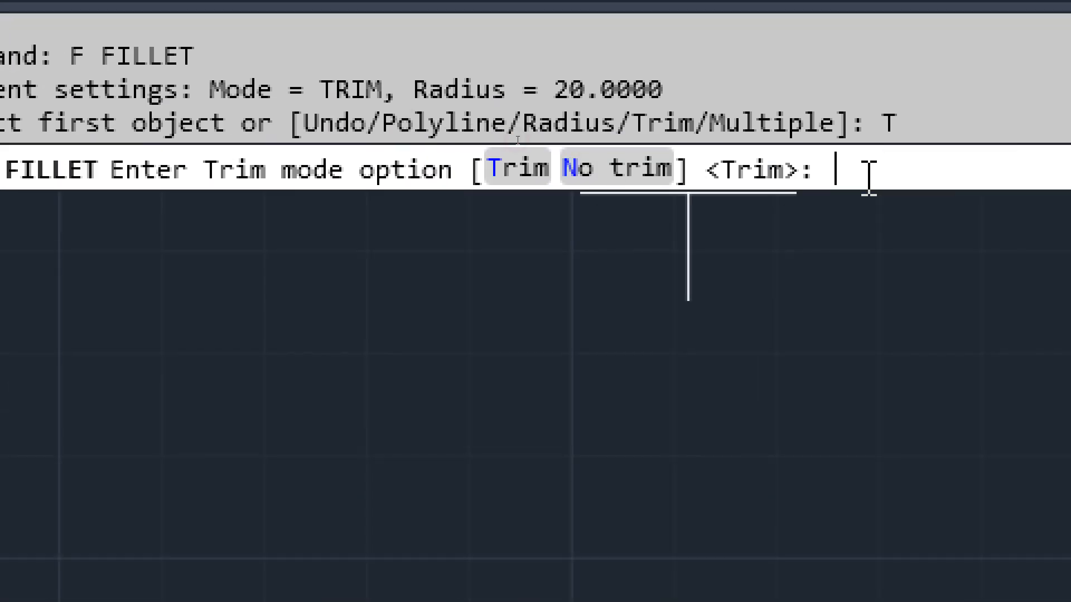
{"action": "left_click", "coordinate": [620, 167]}
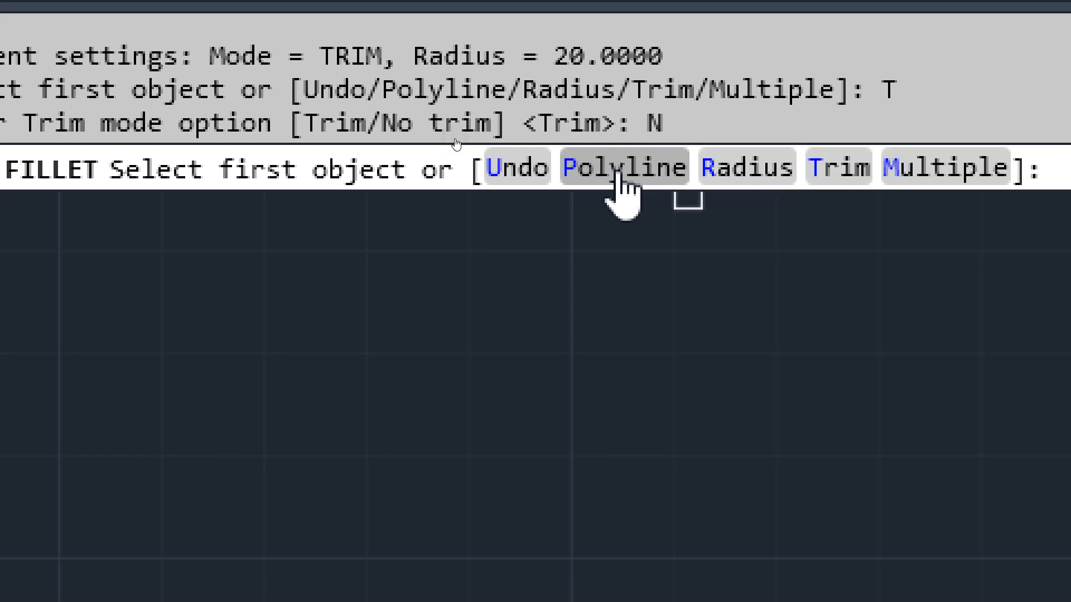
{"action": "left_click", "coordinate": [753, 168]}
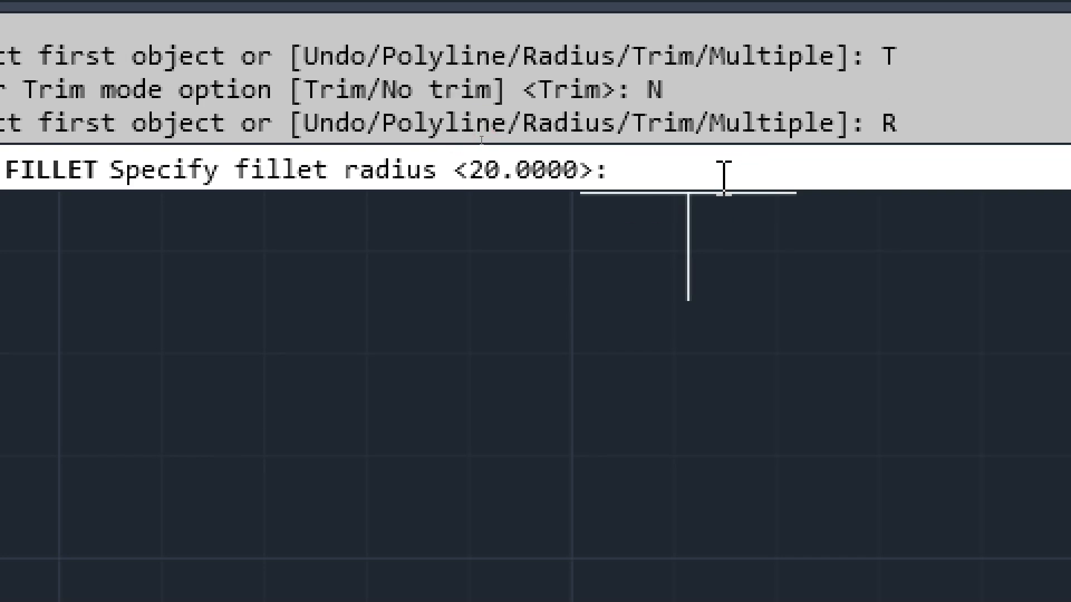
{"action": "type", "text": "0"}
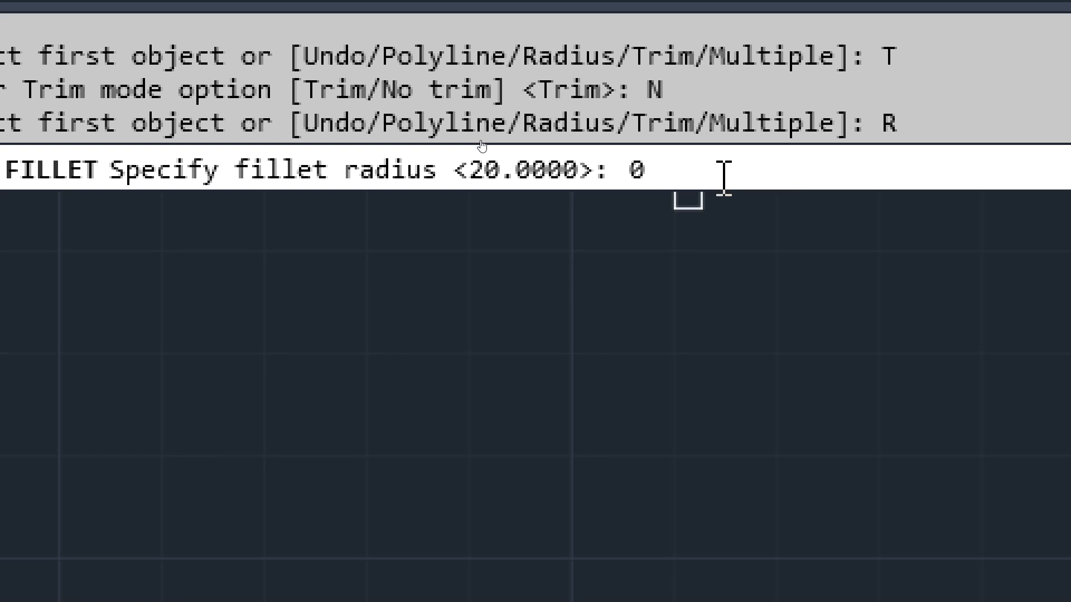
{"action": "key", "text": "Return"}
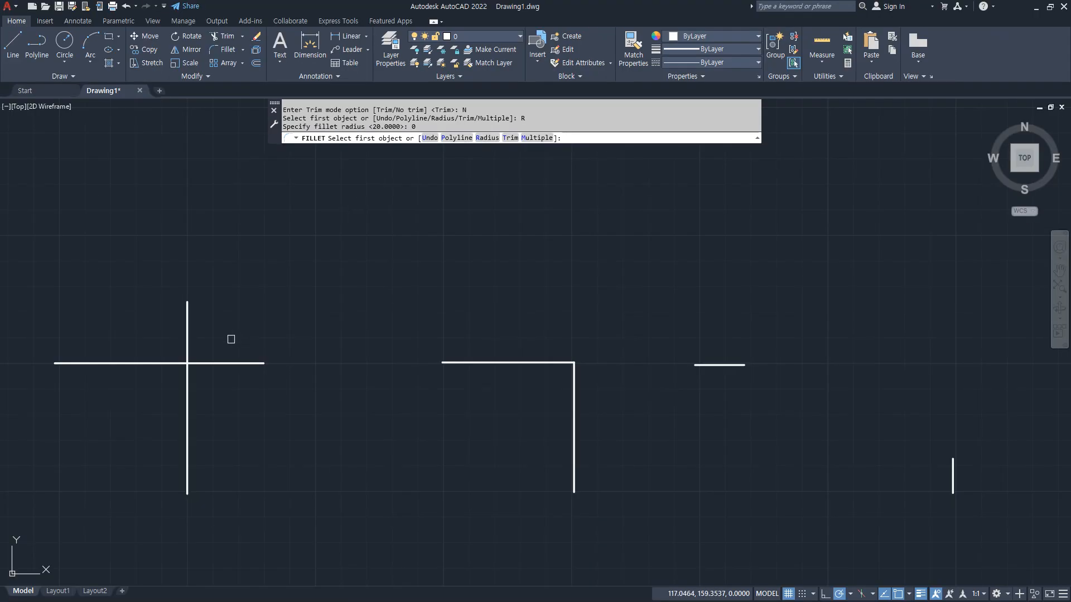
Try untrimmed radius 0 fillets on the crossing lines and on the separated short horizontal and vertical lines.
{"action": "left_click", "coordinate": [175, 364]}
{"action": "left_click", "coordinate": [187, 383]}
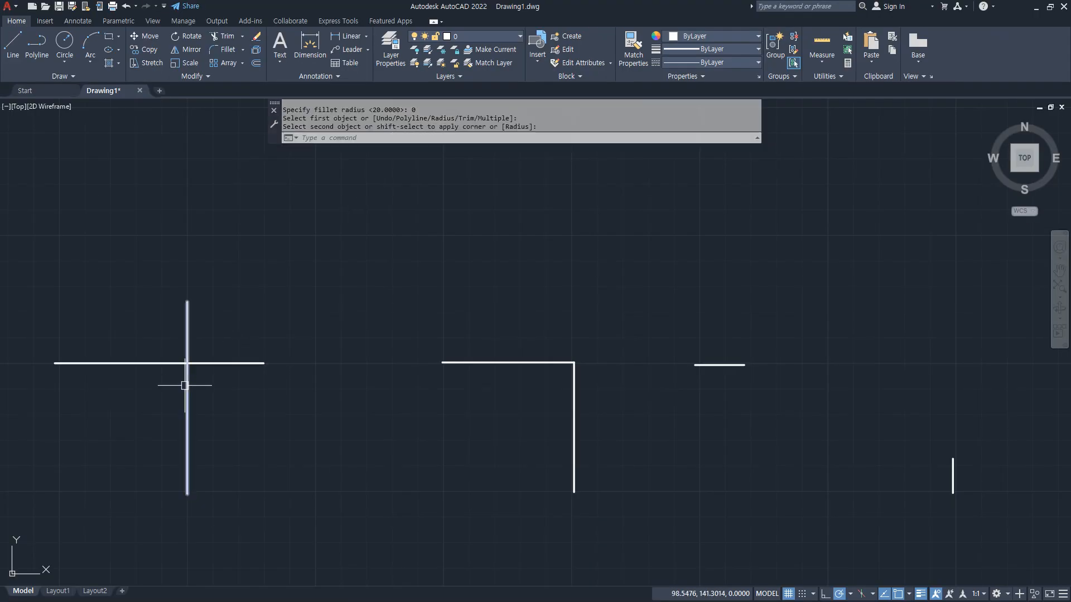
{"action": "key", "text": "Return"}
{"action": "left_click", "coordinate": [741, 366]}
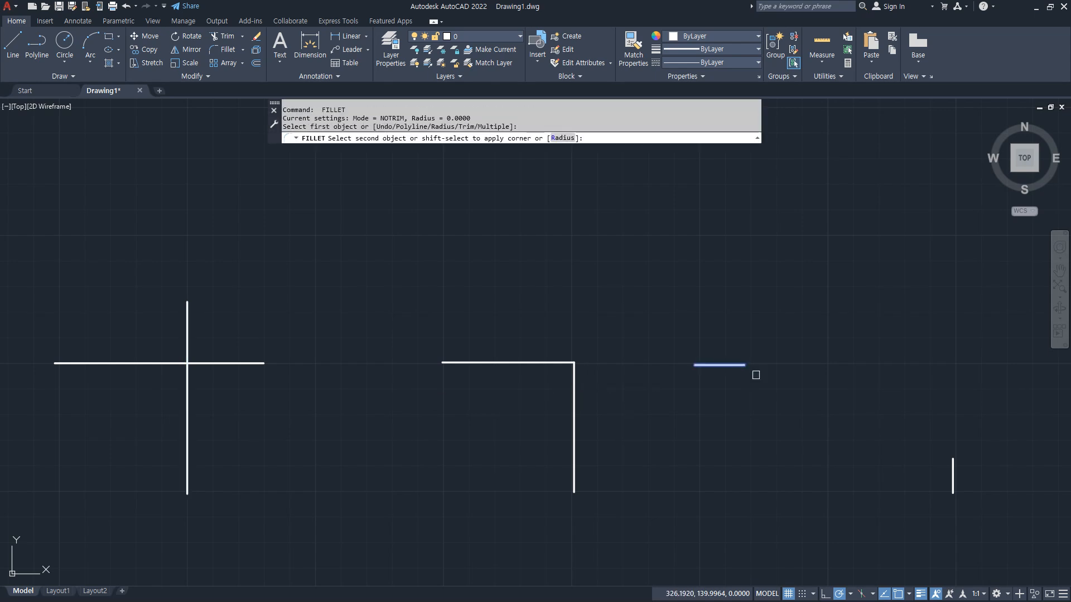
{"action": "left_click", "coordinate": [952, 472]}
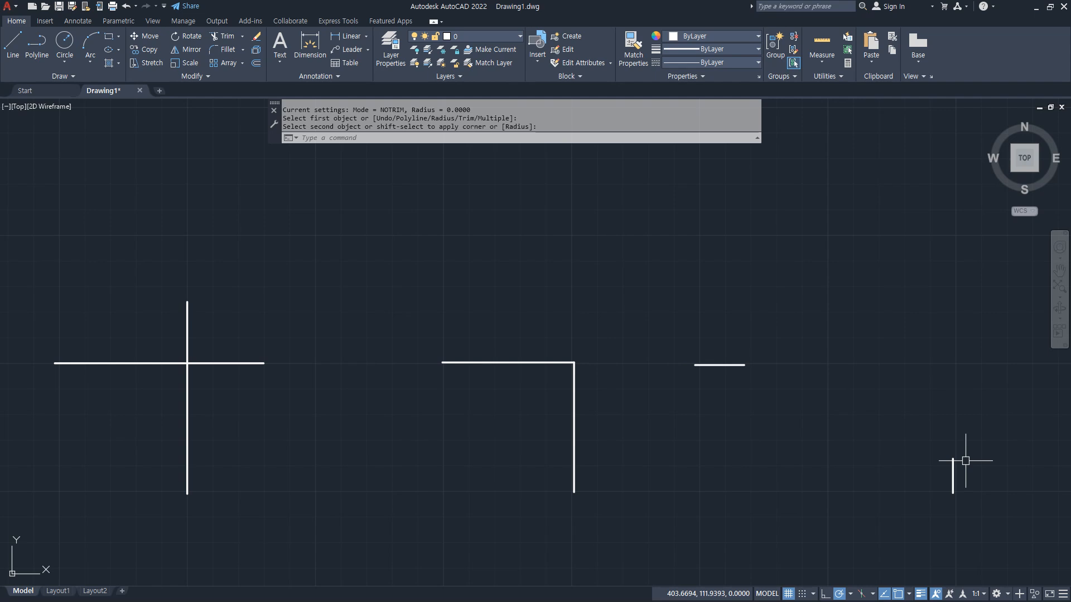
{"action": "type", "text": "f"}
{"action": "key", "text": "space"}
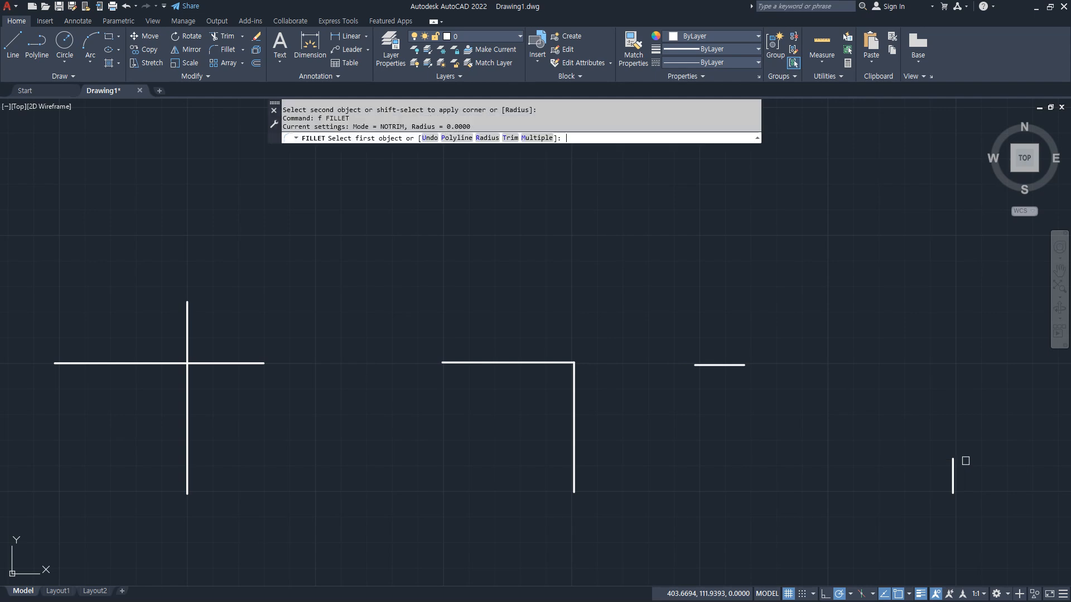
{"action": "key", "text": "Escape"}
{"action": "key", "text": "Escape"}
Start the Fillet command and set the fillet radius to 20.
{"action": "type", "text": "f"}
{"action": "key", "text": "space"}
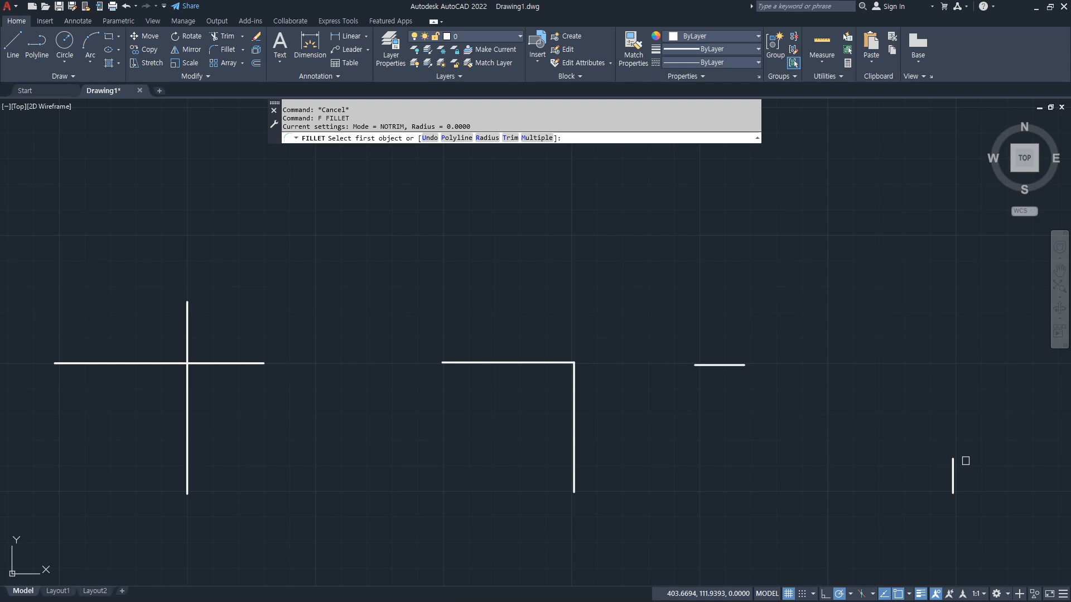
{"action": "type", "text": "r"}
{"action": "key", "text": "Return"}
{"action": "type", "text": "20"}
{"action": "key", "text": "Return"}
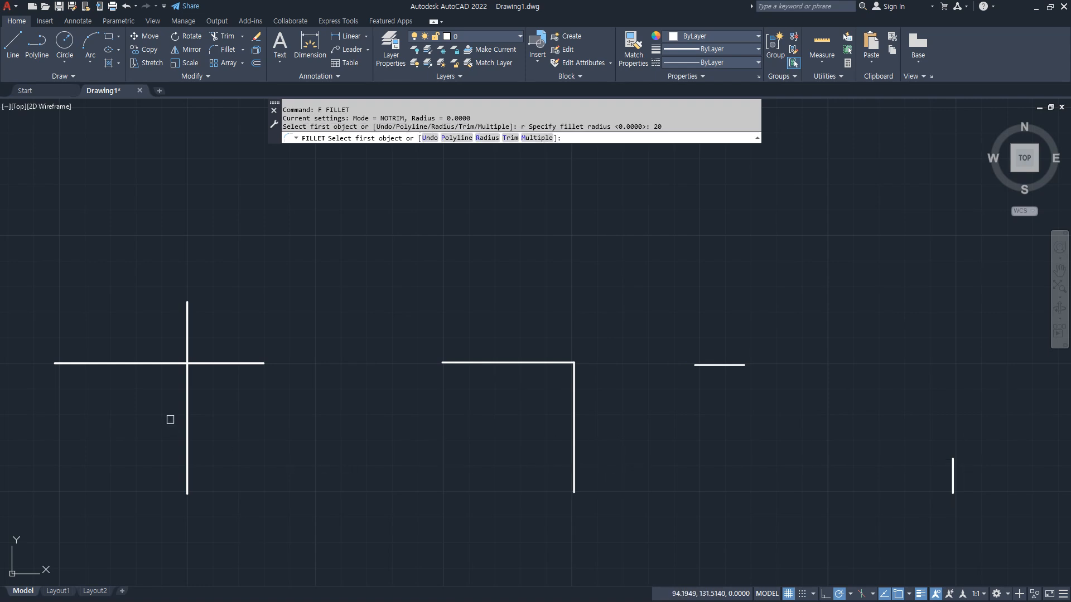
Add untrimmed radius 20 fillets at the lower-left quadrant of the crossing lines and at the meeting lines' corner.
{"action": "left_click", "coordinate": [186, 394]}
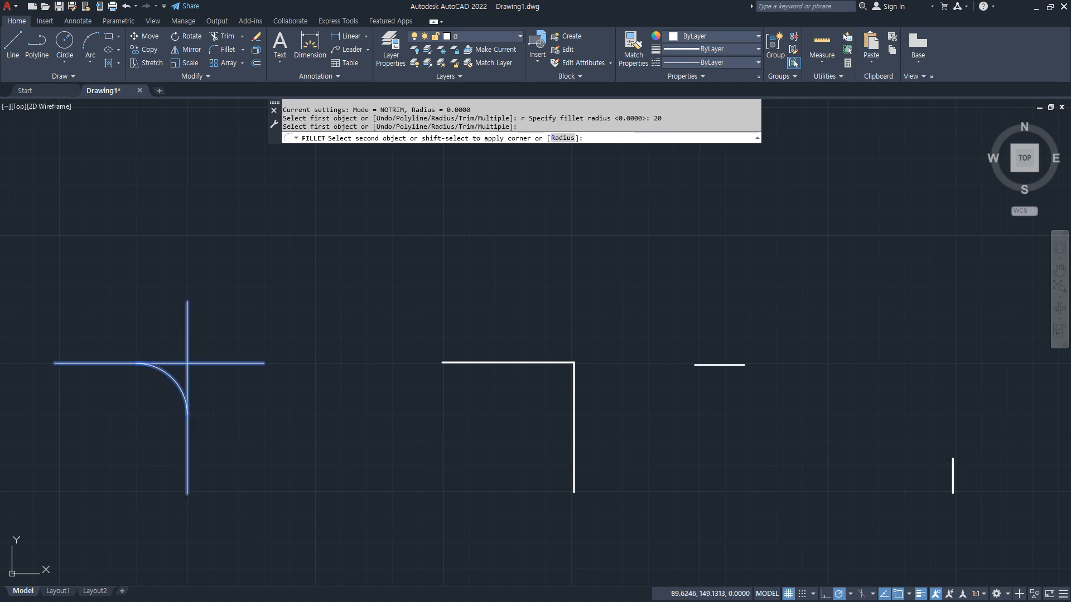
{"action": "left_click", "coordinate": [162, 363]}
{"action": "key", "text": "space"}
{"action": "left_click", "coordinate": [574, 402]}
{"action": "left_click", "coordinate": [526, 363]}
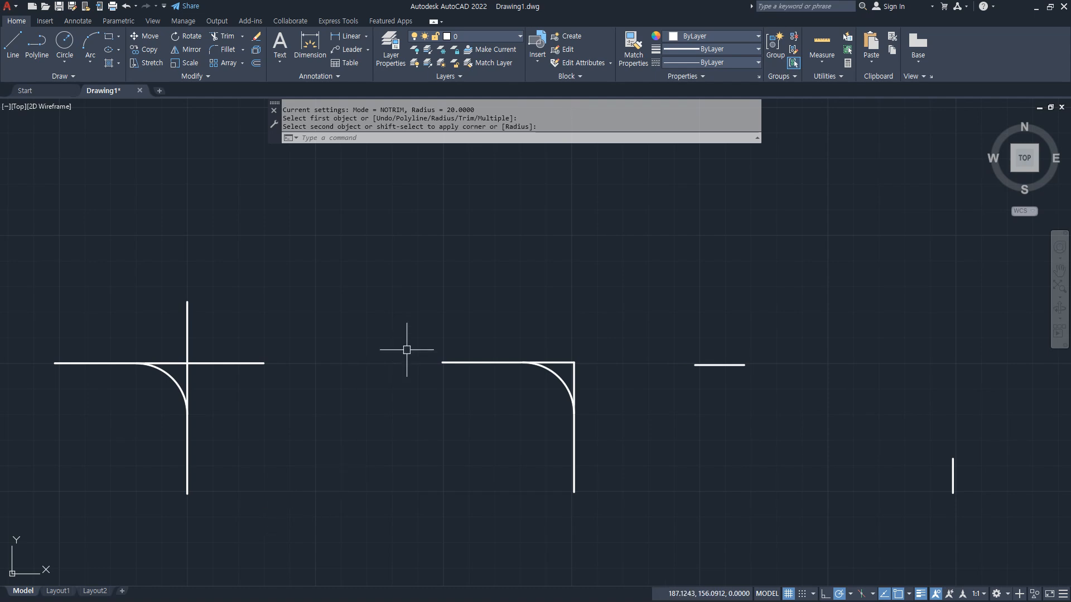
Erase the two fillet arcs at the meeting lines' corner and at the crossing lines.
{"action": "left_click", "coordinate": [446, 304]}
{"action": "left_click", "coordinate": [604, 416]}
{"action": "left_click", "coordinate": [100, 318]}
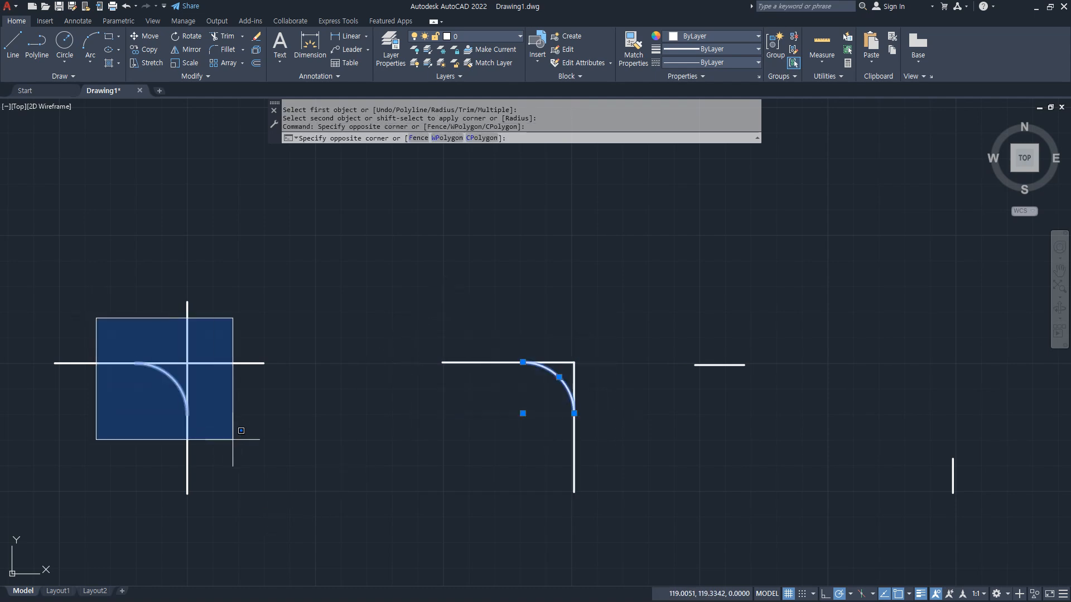
{"action": "left_click", "coordinate": [233, 440]}
{"action": "type", "text": "e"}
{"action": "key", "text": "Return"}
Start the Fillet command, set its trim mode to Trim and its radius to 0.
{"action": "type", "text": "f"}
{"action": "key", "text": "Return"}
{"action": "type", "text": "t"}
{"action": "key", "text": "Return"}
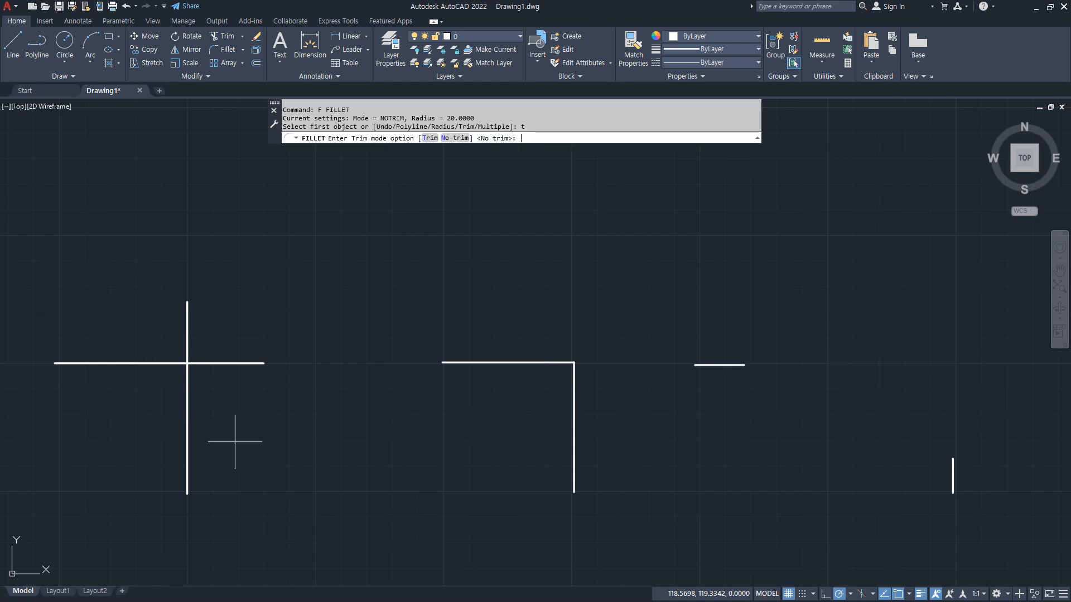
{"action": "type", "text": "t"}
{"action": "key", "text": "Return"}
{"action": "type", "text": "r"}
{"action": "key", "text": "Return"}
{"action": "type", "text": "0"}
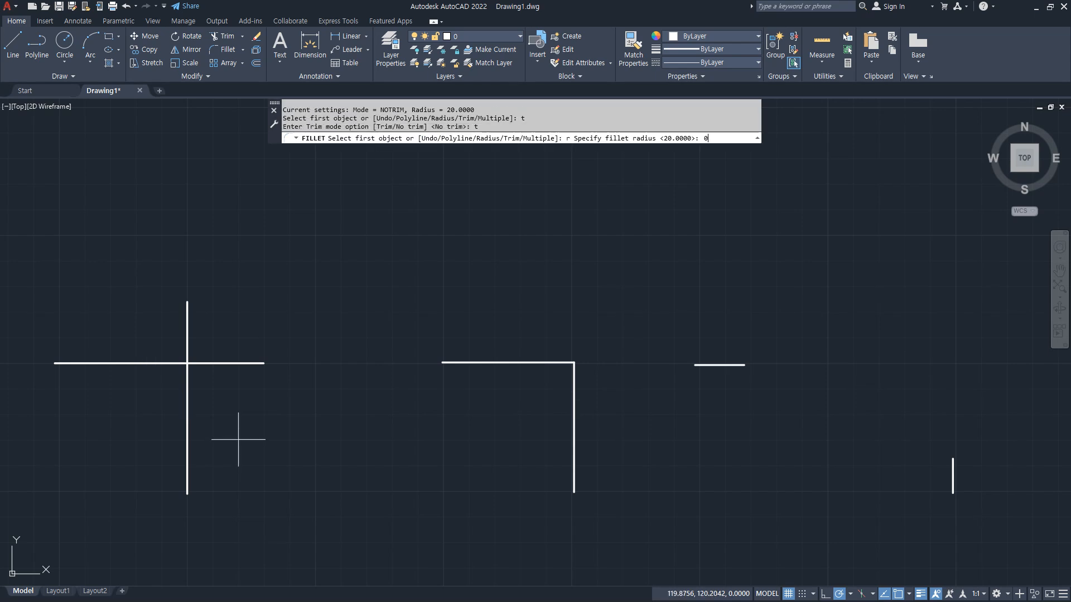
{"action": "key", "text": "Return"}
Fillet the cross's left and lower parts, and the separated short lines, into sharp corners with radius 0.
{"action": "left_click", "coordinate": [162, 362]}
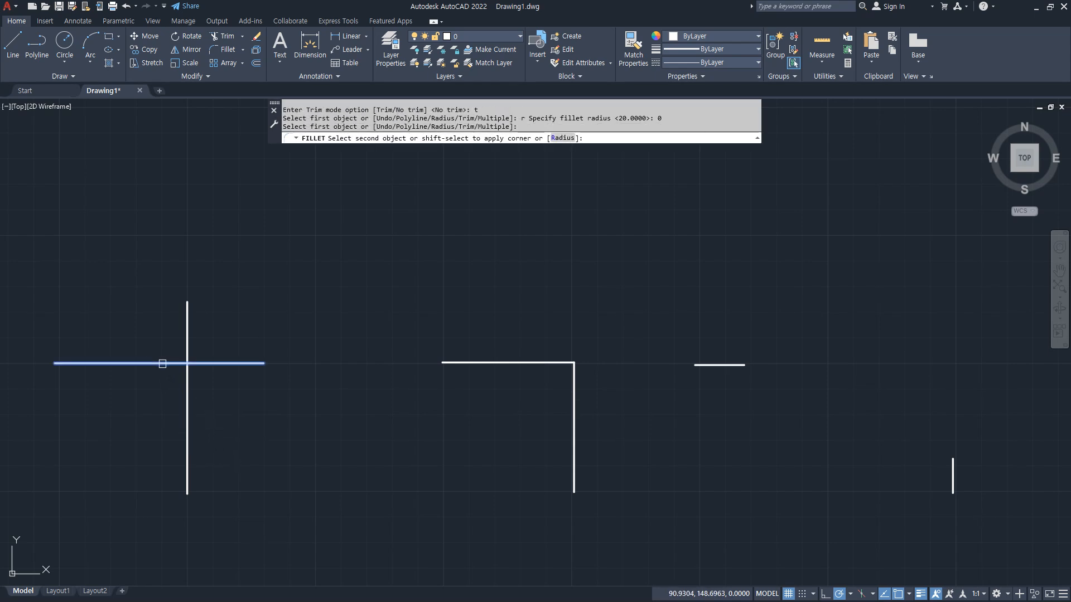
{"action": "left_click", "coordinate": [190, 403]}
{"action": "key", "text": "Return"}
{"action": "left_click", "coordinate": [713, 366]}
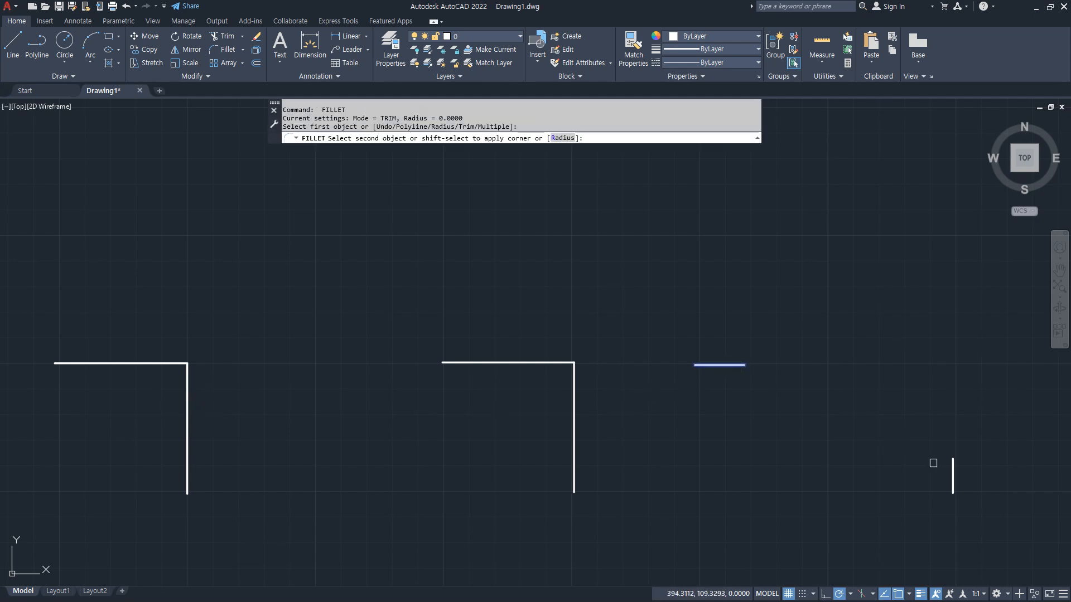
{"action": "left_click", "coordinate": [953, 470]}
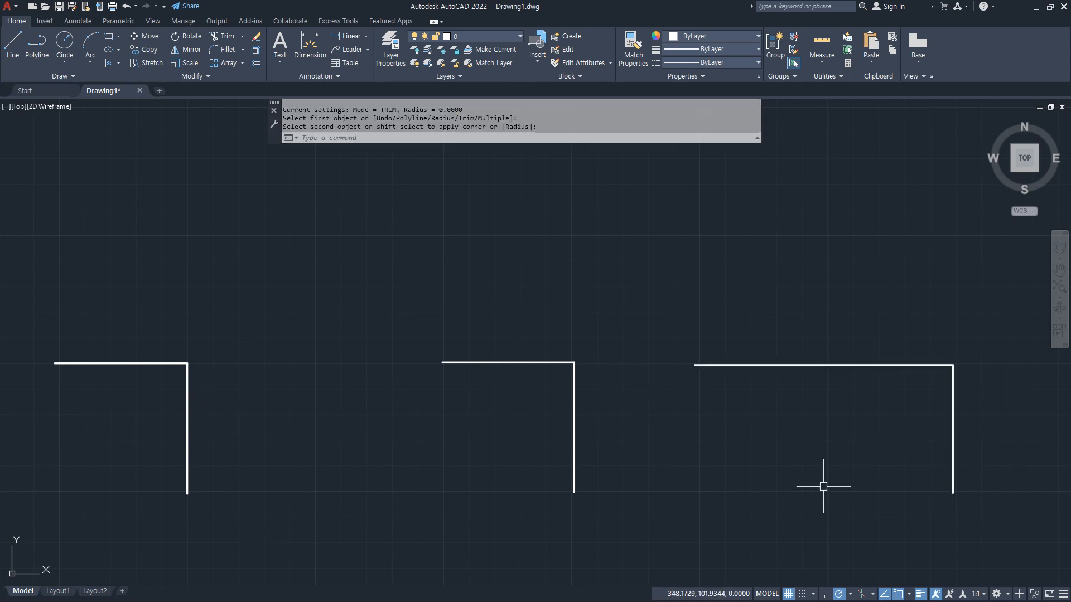
Undo both radius 0 fillets, on the separated and the crossing lines, and cancel the stray selection window.
{"action": "key", "text": "ctrl+z"}
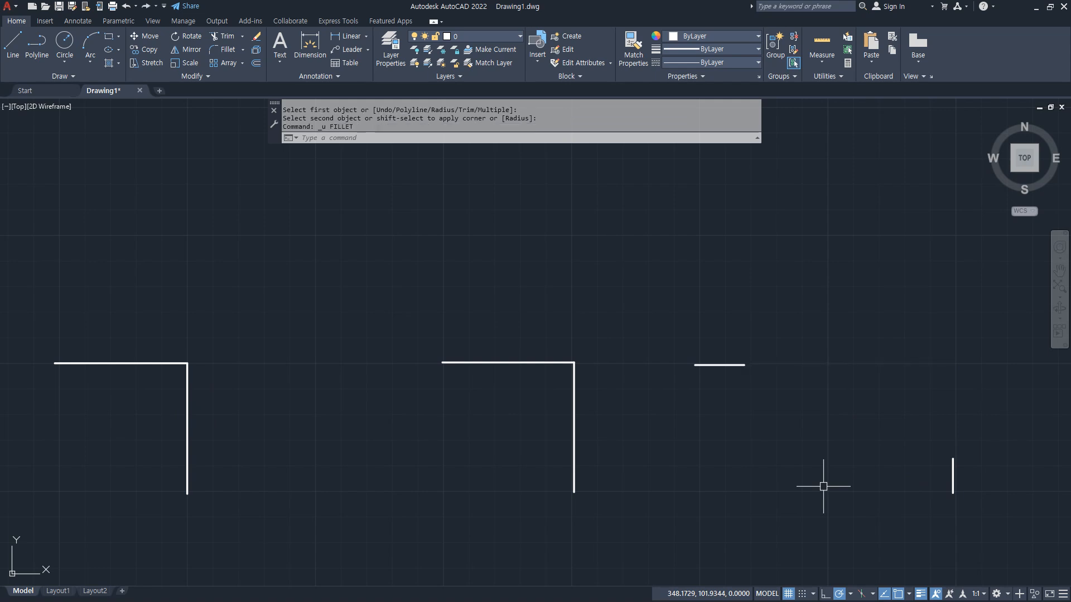
{"action": "key", "text": "ctrl+z"}
{"action": "left_click", "coordinate": [332, 193]}
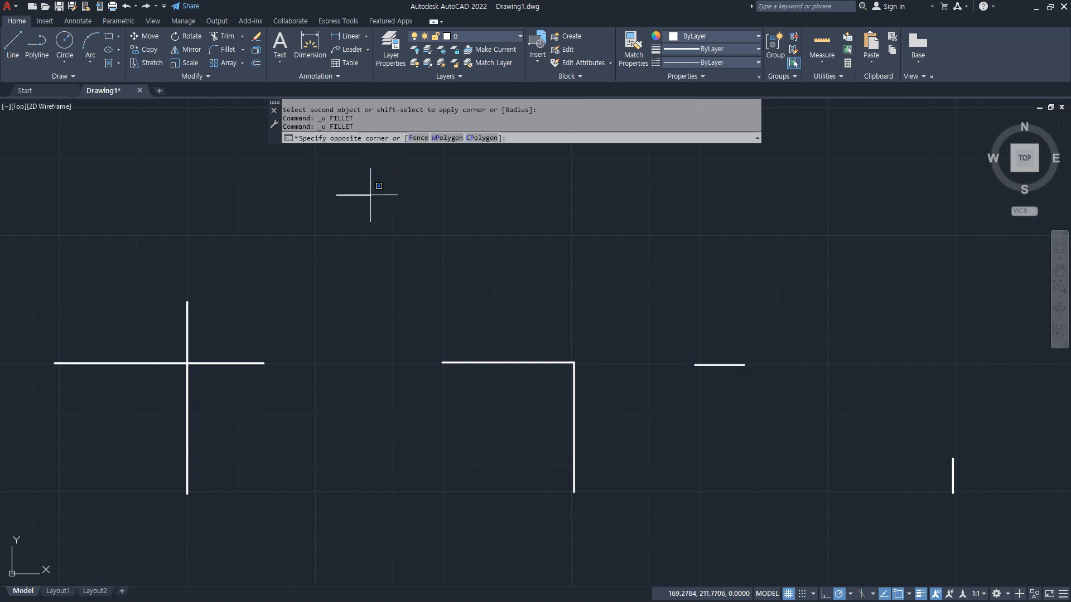
{"action": "key", "text": "Escape"}
{"action": "key", "text": "Escape"}
Fillet the lower part of the cross's vertical line to the left part of its horizontal line with radius 20, untrimmed.
{"action": "type", "text": "f"}
{"action": "key", "text": "Return"}
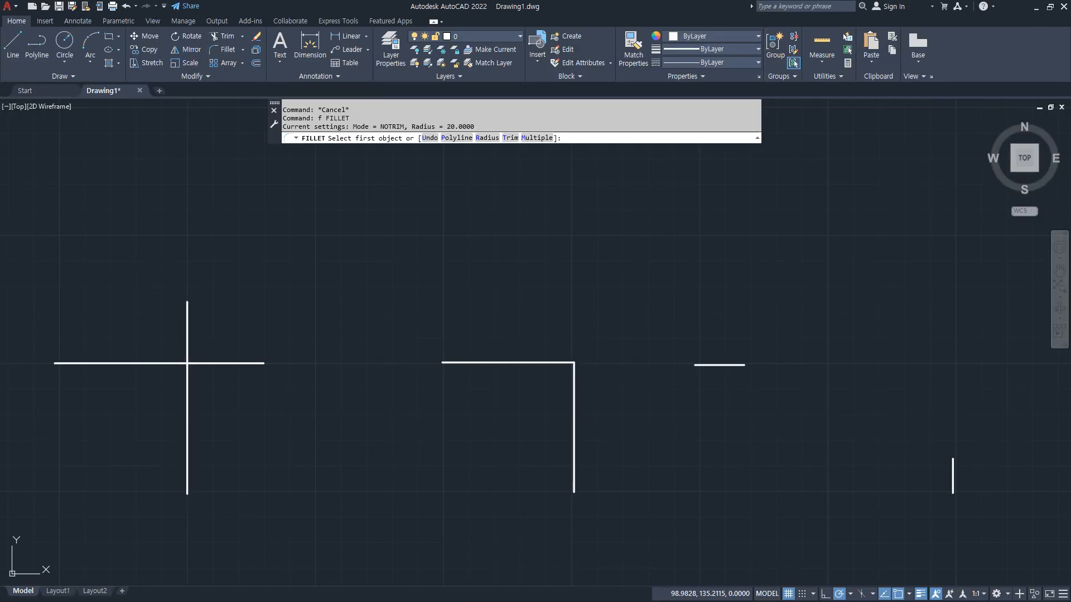
{"action": "left_click", "coordinate": [187, 391]}
{"action": "left_click", "coordinate": [160, 363]}
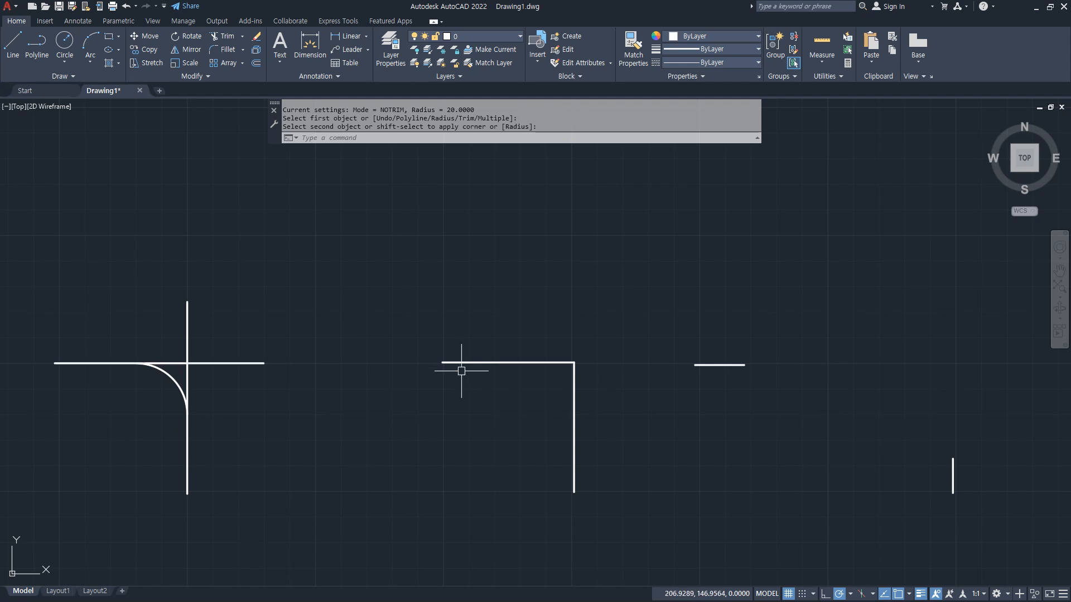
Erase the fillet arc at the crossing lines.
{"action": "left_click", "coordinate": [108, 304]}
{"action": "left_click", "coordinate": [228, 419]}
{"action": "type", "text": "e"}
{"action": "key", "text": "Return"}
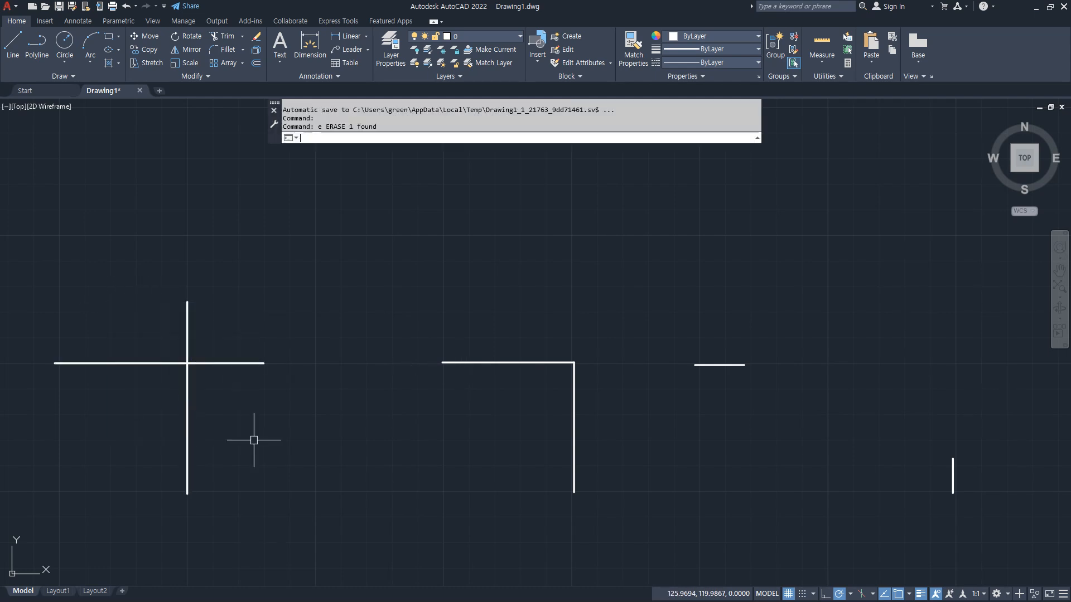
Fillet the cross's left and lower parts with radius 20, using Trim mode and the Multiple option.
{"action": "type", "text": "F"}
{"action": "key", "text": "Return"}
{"action": "type", "text": "t"}
{"action": "key", "text": "Return"}
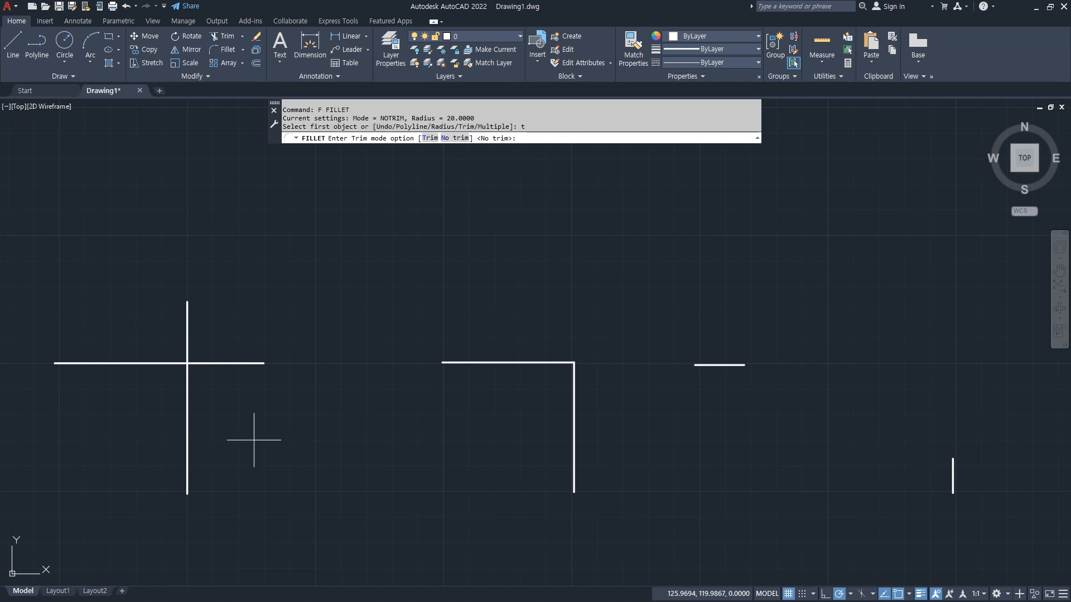
{"action": "type", "text": "t"}
{"action": "key", "text": "Return"}
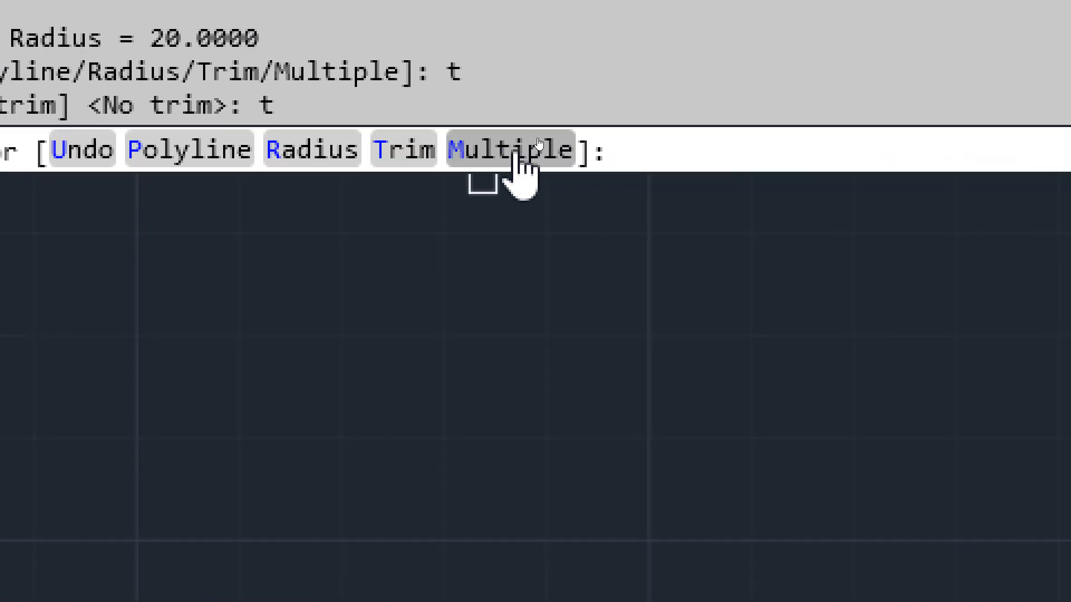
{"action": "key", "text": "ctrl+2"}
{"action": "left_click", "coordinate": [514, 156]}
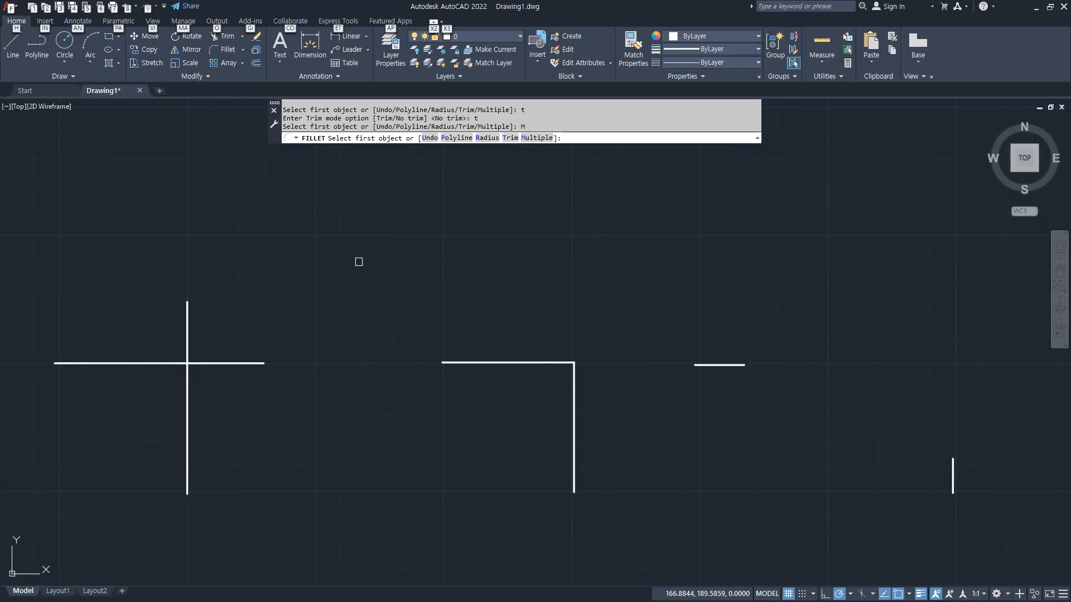
{"action": "left_click", "coordinate": [154, 363]}
{"action": "left_click", "coordinate": [188, 395]}
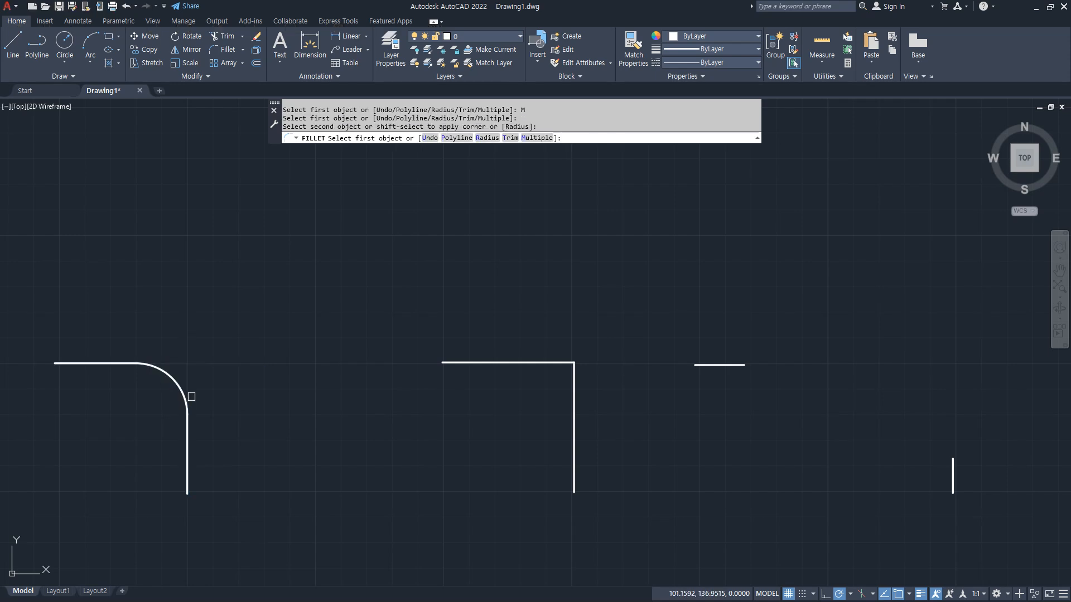
Fillet the meeting lines and the separated short lines with radius 20, and undo the whole multiple fillet.
{"action": "left_click", "coordinate": [555, 364]}
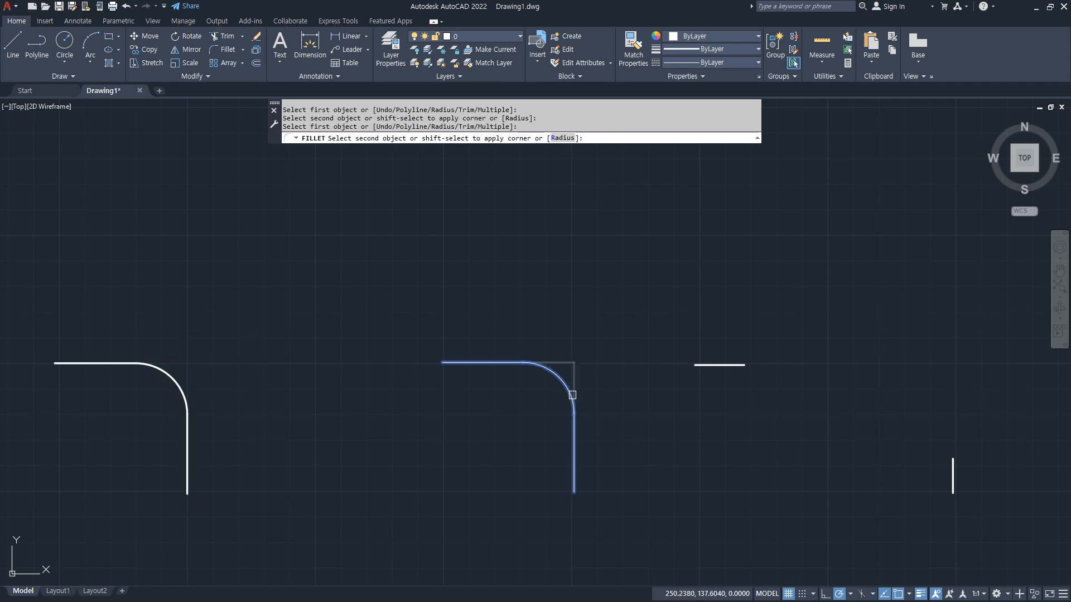
{"action": "left_click", "coordinate": [574, 392]}
{"action": "left_click", "coordinate": [714, 364]}
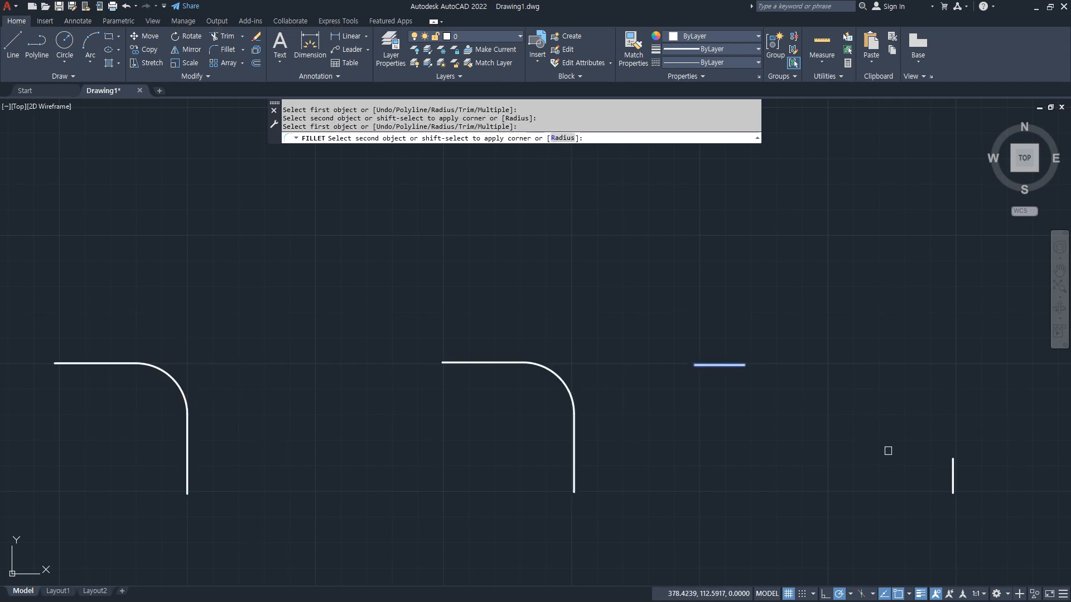
{"action": "left_click", "coordinate": [952, 467]}
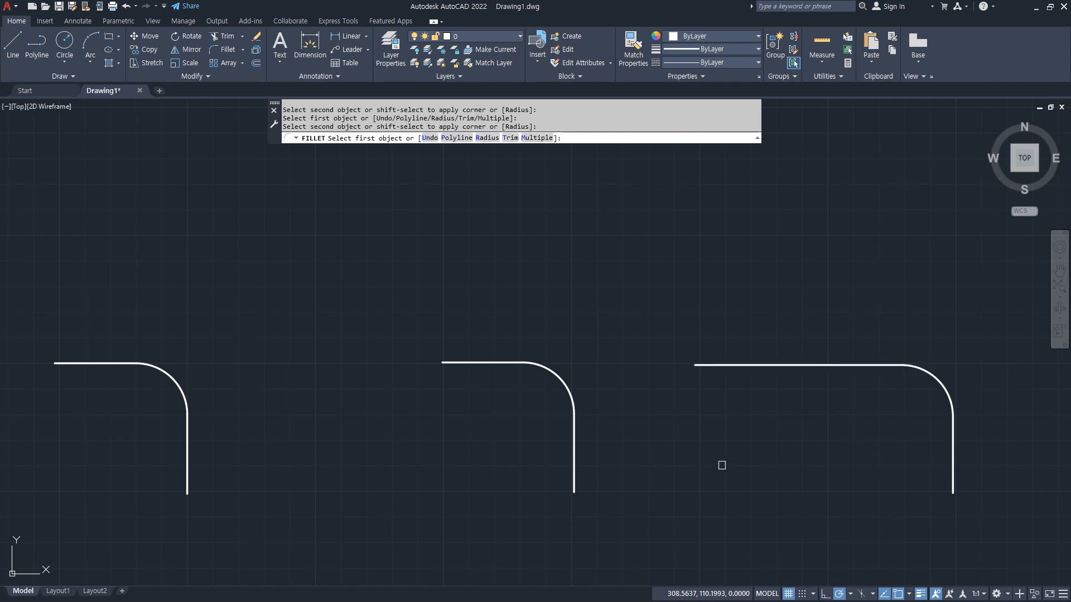
{"action": "key", "text": "Return"}
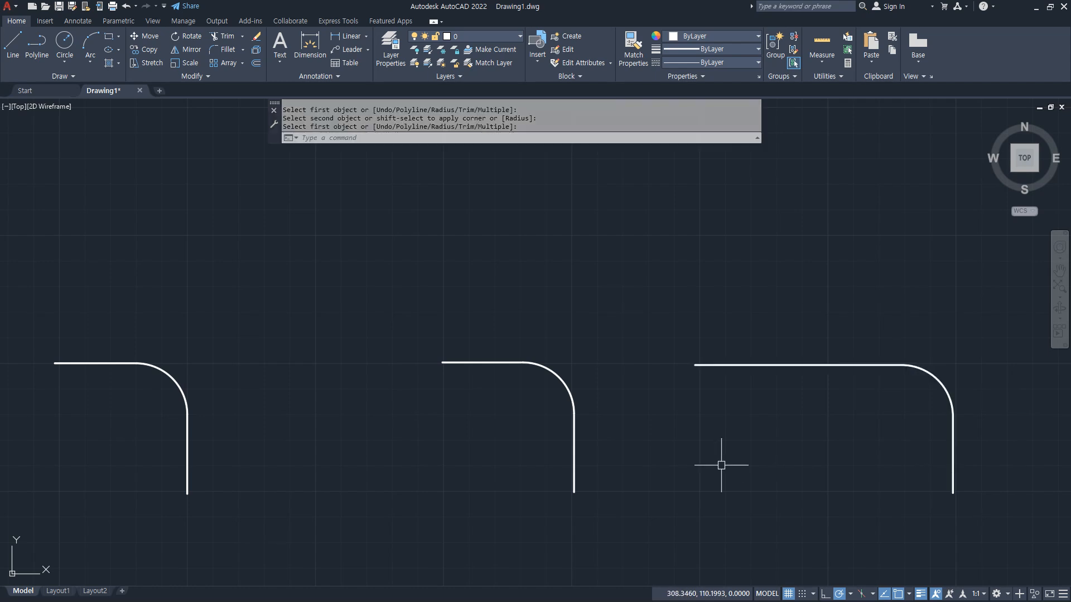
{"action": "key", "text": "ctrl+z"}
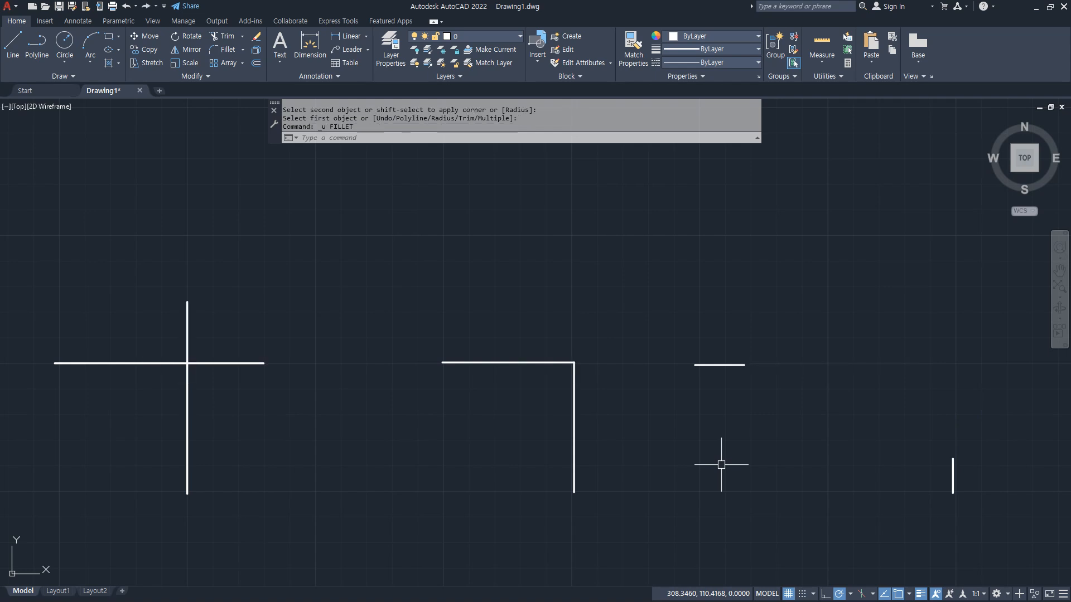
Set the Fillet command's trim mode to Trim and end the command without filleting anything.
{"action": "type", "text": "f"}
{"action": "key", "text": "Return"}
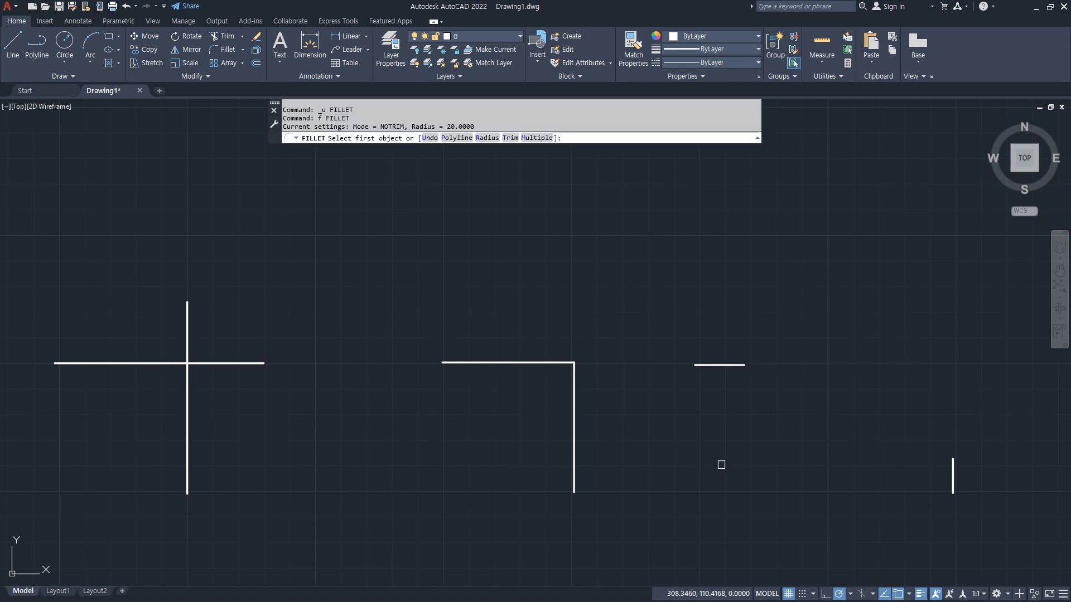
{"action": "type", "text": "t"}
{"action": "key", "text": "Return"}
{"action": "type", "text": "t"}
{"action": "key", "text": "Return"}
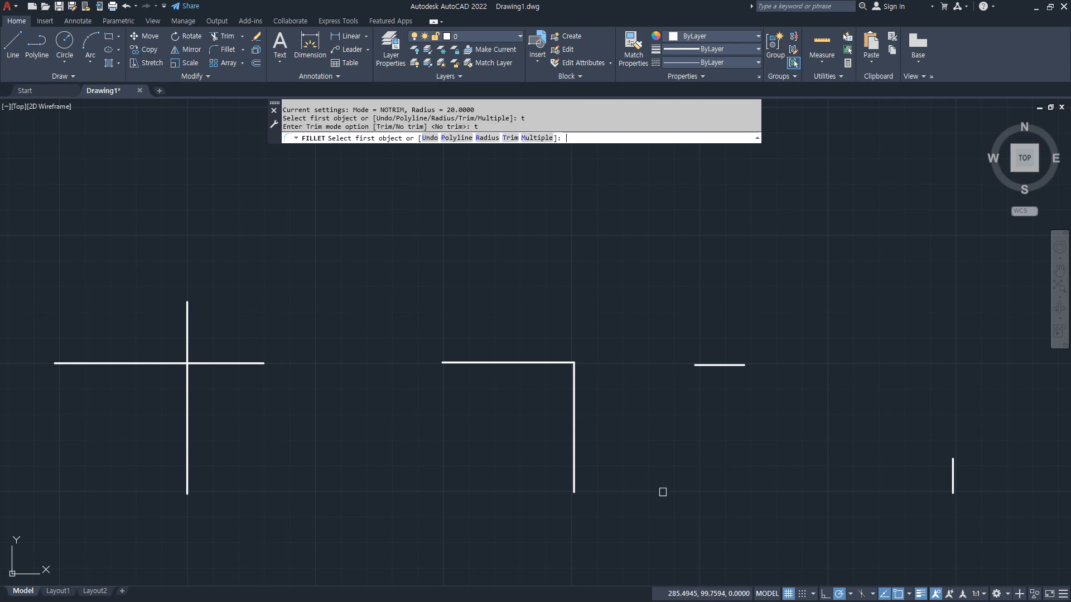
{"action": "key", "text": "Return"}
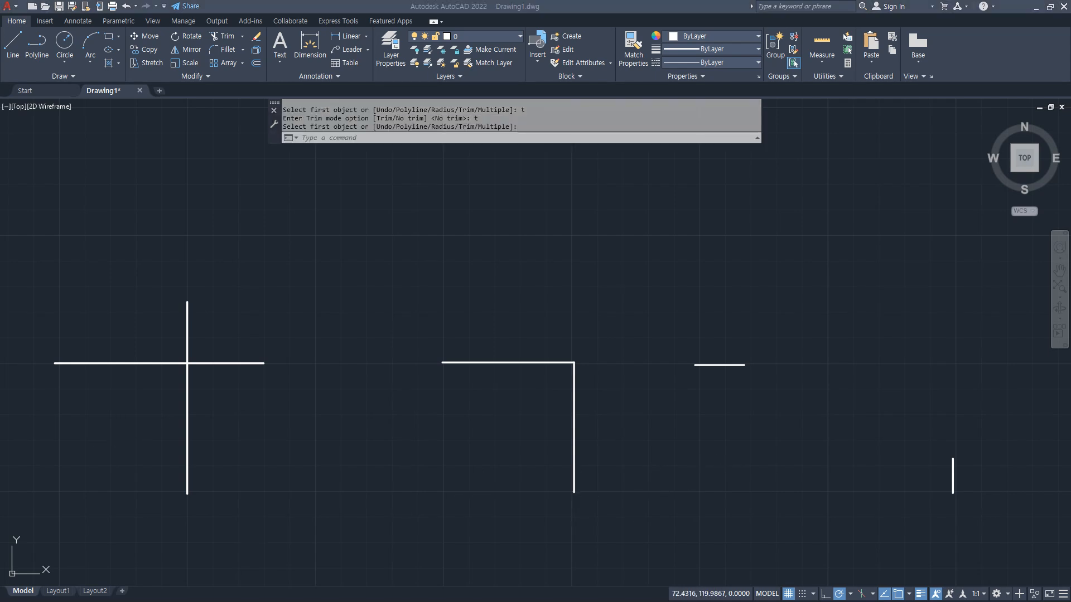
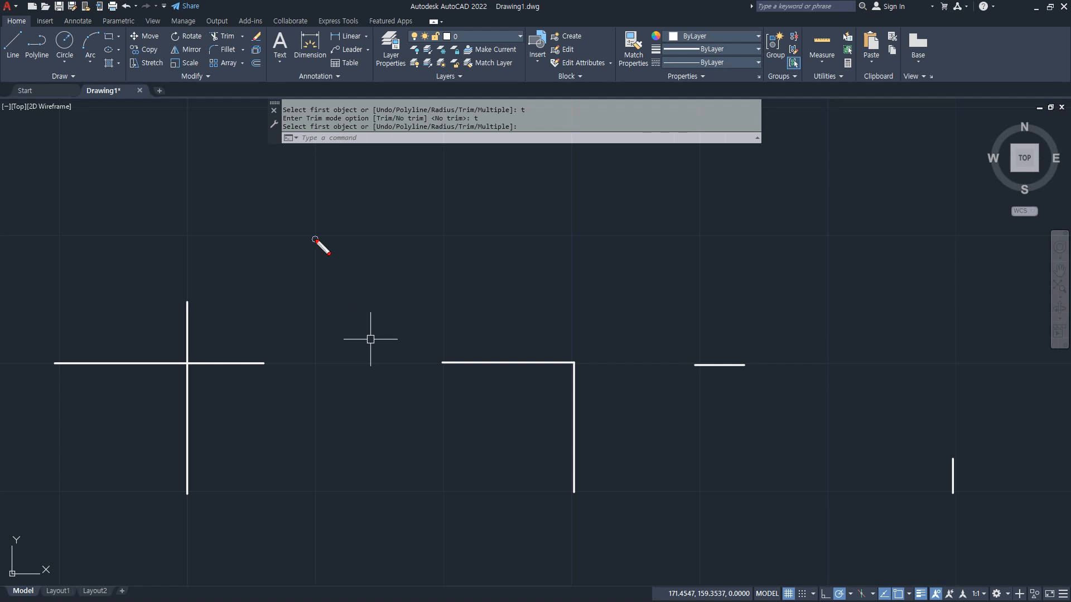
{"action": "left_click_drag", "start_coordinate": [225, 194], "coordinate": [530, 195]}
{"action": "left_click_drag", "start_coordinate": [465, 153], "coordinate": [464, 456]}
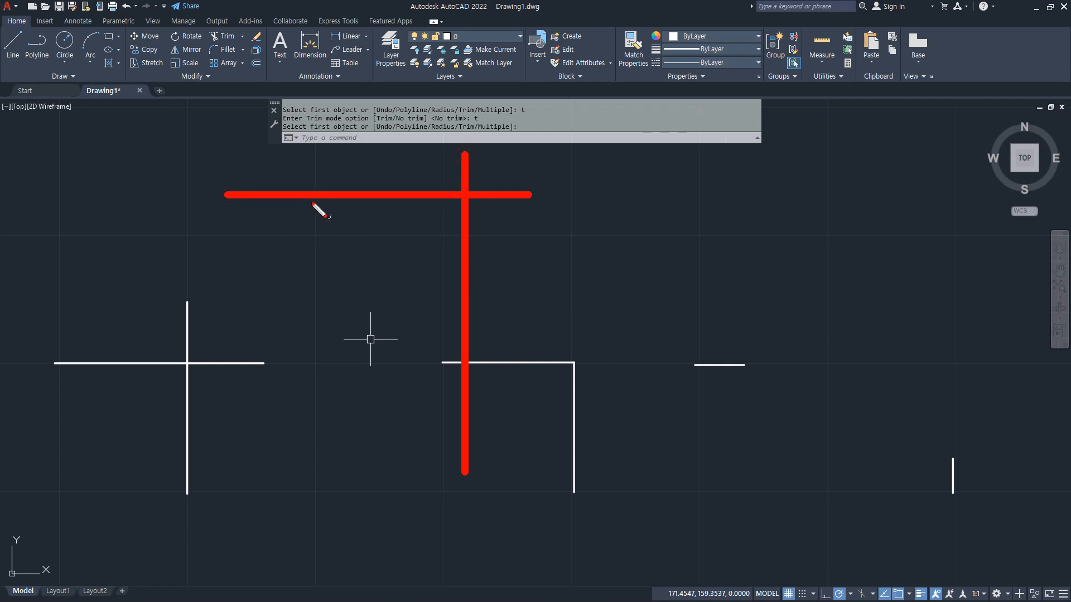
{"action": "left_click_drag", "start_coordinate": [301, 195], "coordinate": [463, 324]}
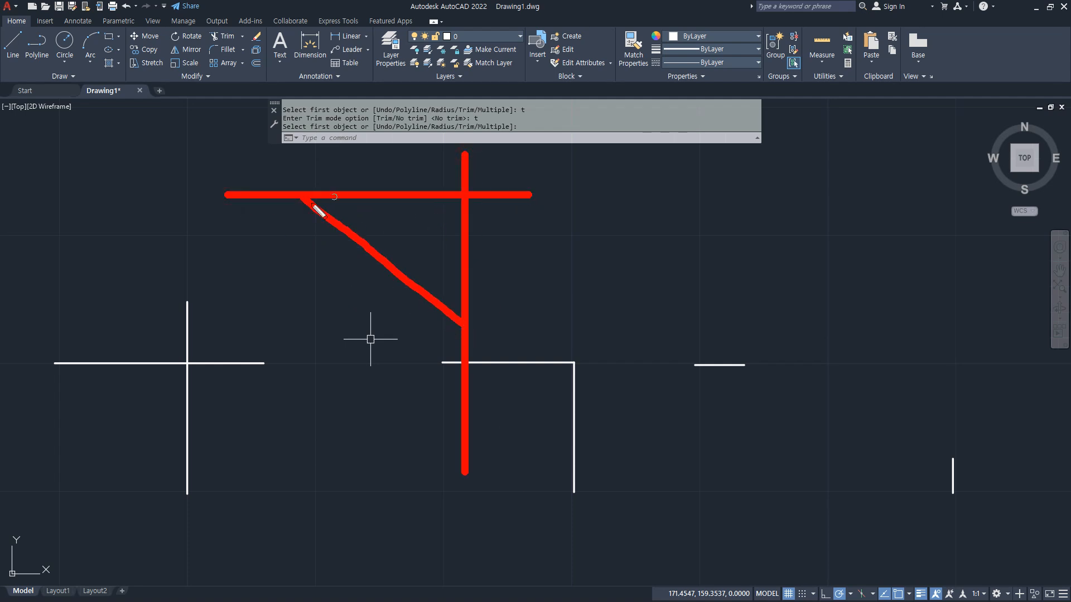
{"action": "mouse_move", "coordinate": [472, 198]}
{"action": "left_mouse_down"}
{"action": "mouse_move", "coordinate": [466, 147]}
{"action": "mouse_move", "coordinate": [334, 143]}
{"action": "mouse_move", "coordinate": [308, 115]}
{"action": "mouse_move", "coordinate": [300, 196]}
{"action": "left_mouse_up"}
{"action": "left_click_drag", "start_coordinate": [486, 196], "coordinate": [552, 195]}
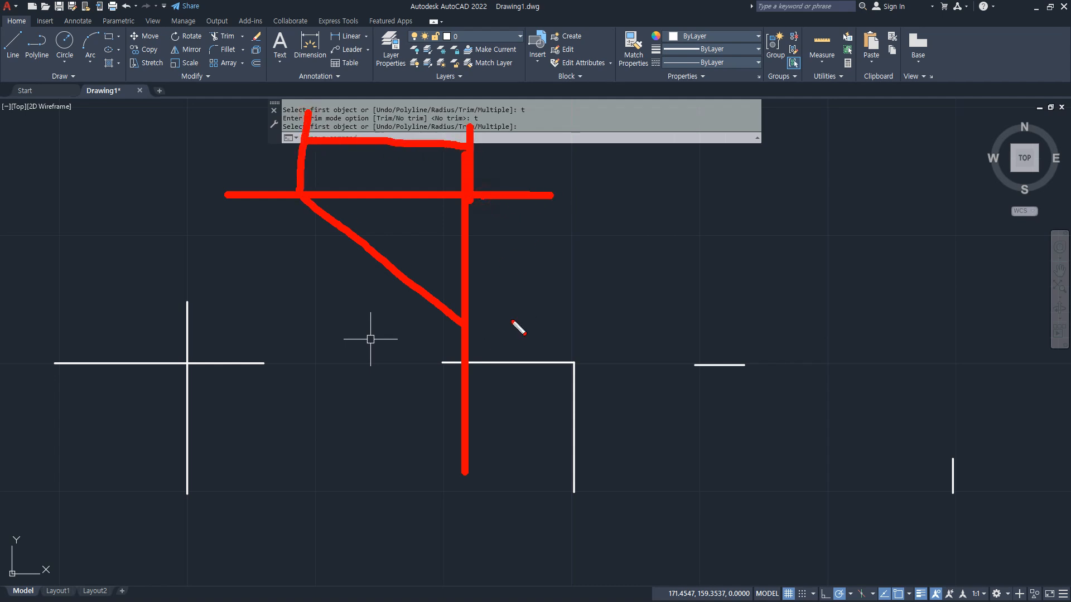
{"action": "left_click_drag", "start_coordinate": [477, 322], "coordinate": [560, 322]}
{"action": "left_click_drag", "start_coordinate": [528, 208], "coordinate": [526, 295]}
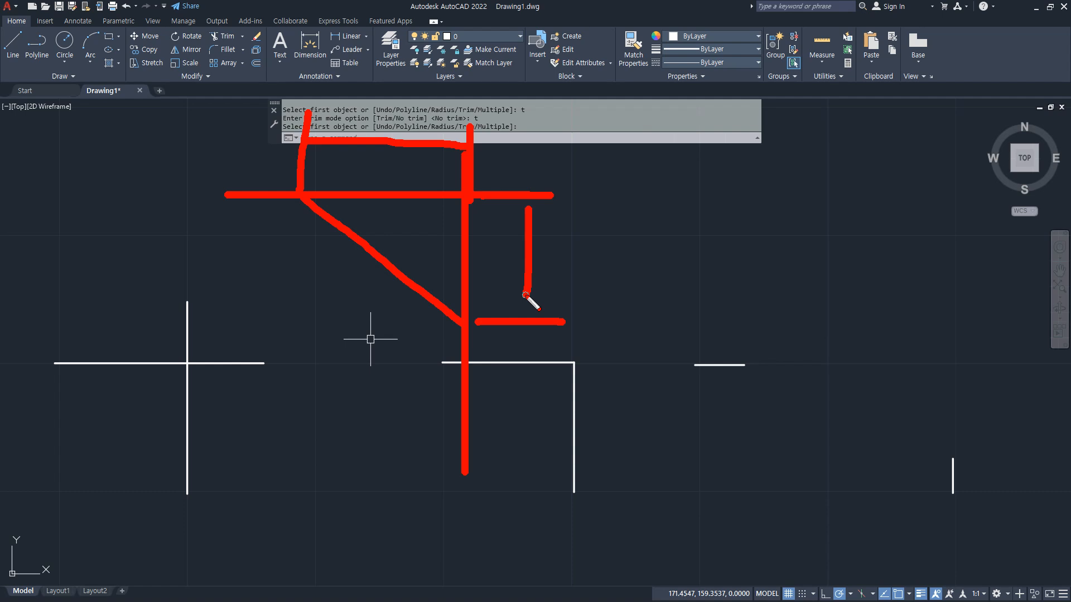
{"action": "left_click_drag", "start_coordinate": [278, 180], "coordinate": [503, 374]}
{"action": "key", "text": "e"}
{"action": "left_click_drag", "start_coordinate": [252, 248], "coordinate": [583, 248], "text": "shift"}
{"action": "left_click_drag", "start_coordinate": [530, 152], "coordinate": [531, 601], "text": "shift"}
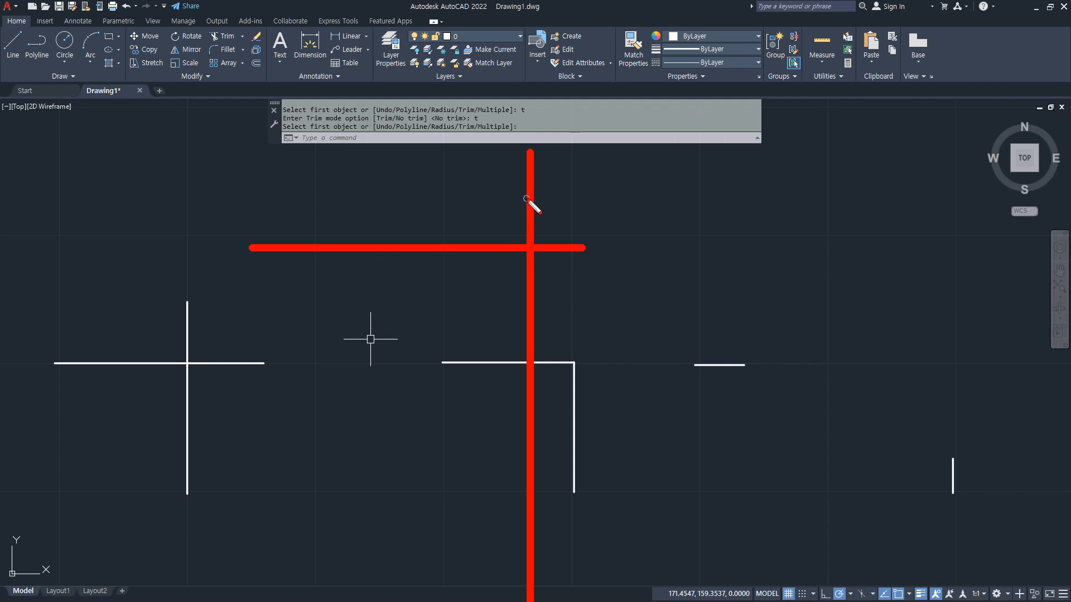
{"action": "left_click_drag", "start_coordinate": [296, 226], "coordinate": [614, 570]}
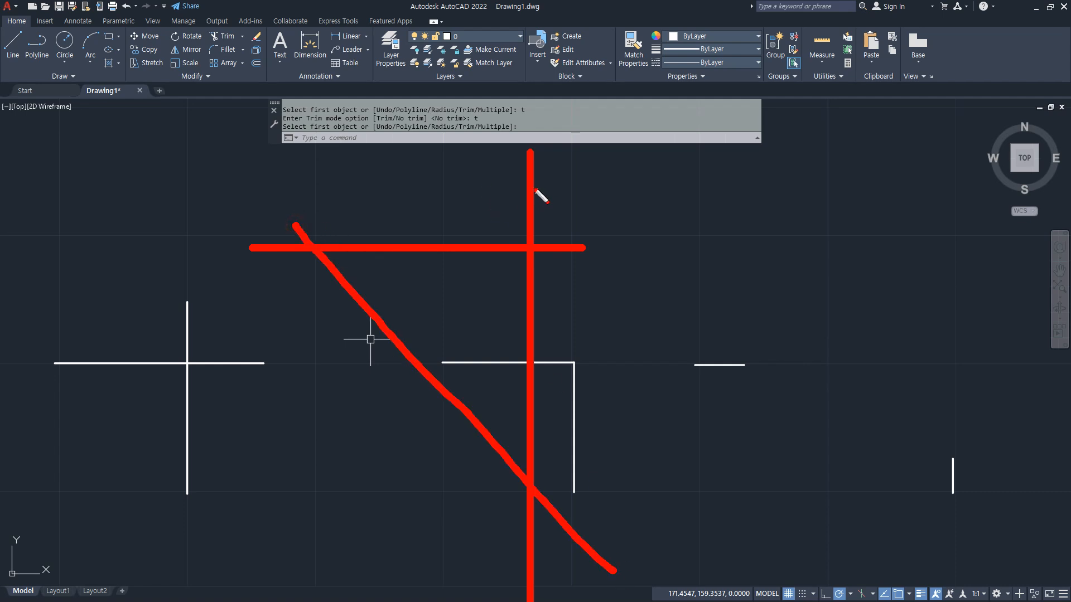
{"action": "left_click_drag", "start_coordinate": [527, 179], "coordinate": [314, 179], "text": "shift"}
{"action": "left_click_drag", "start_coordinate": [315, 244], "coordinate": [304, 147]}
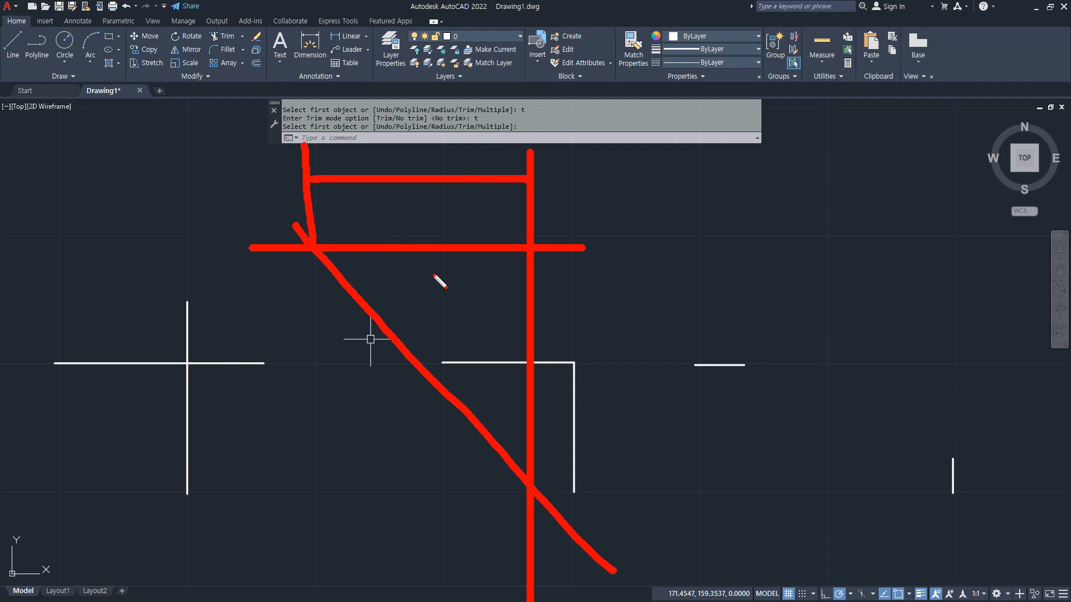
{"action": "mouse_move", "coordinate": [424, 253]}
{"action": "left_mouse_down"}
{"action": "mouse_move", "coordinate": [401, 311]}
{"action": "mouse_move", "coordinate": [411, 325]}
{"action": "left_mouse_up"}
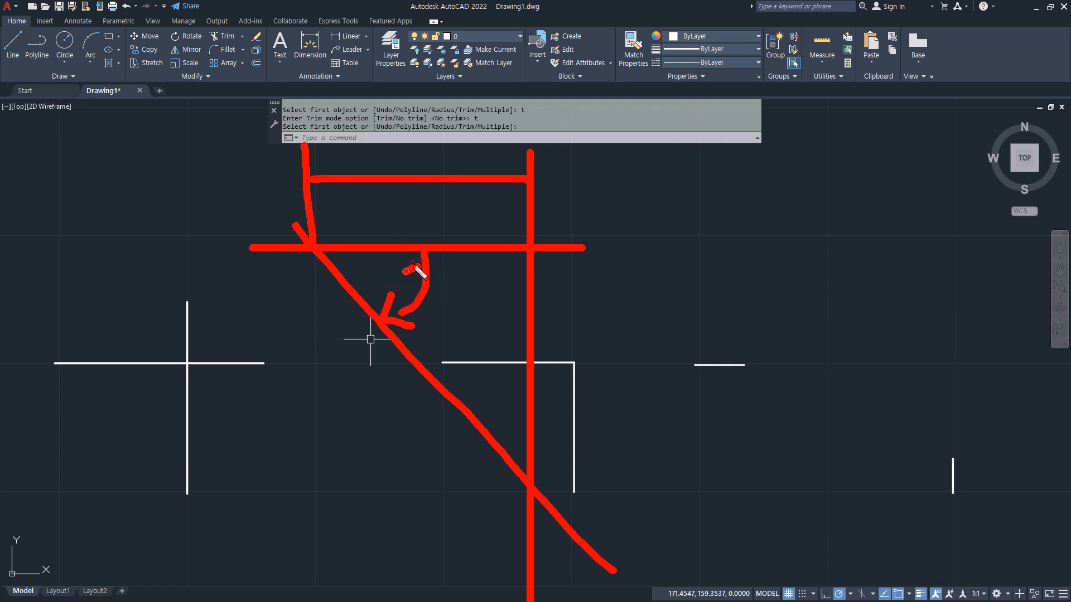
{"action": "left_click_drag", "start_coordinate": [405, 272], "coordinate": [444, 268]}
{"action": "mouse_move", "coordinate": [560, 246]}
{"action": "left_mouse_down"}
{"action": "mouse_move", "coordinate": [622, 246]}
{"action": "mouse_move", "coordinate": [599, 337]}
{"action": "mouse_move", "coordinate": [592, 477]}
{"action": "mouse_move", "coordinate": [582, 483]}
{"action": "mouse_move", "coordinate": [623, 484]}
{"action": "left_mouse_up"}
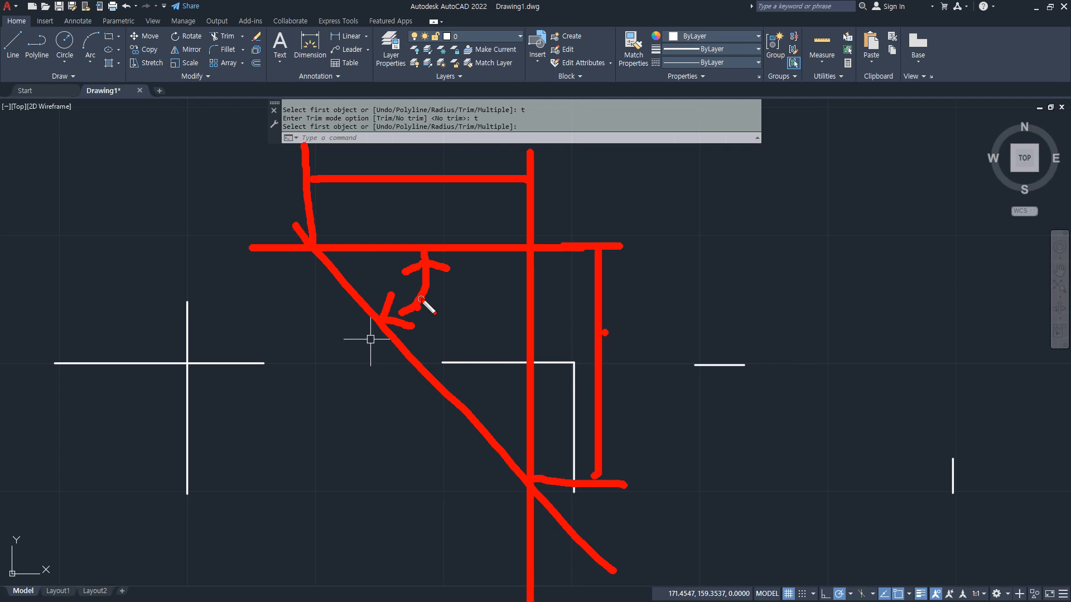
{"action": "key", "text": "Escape"}
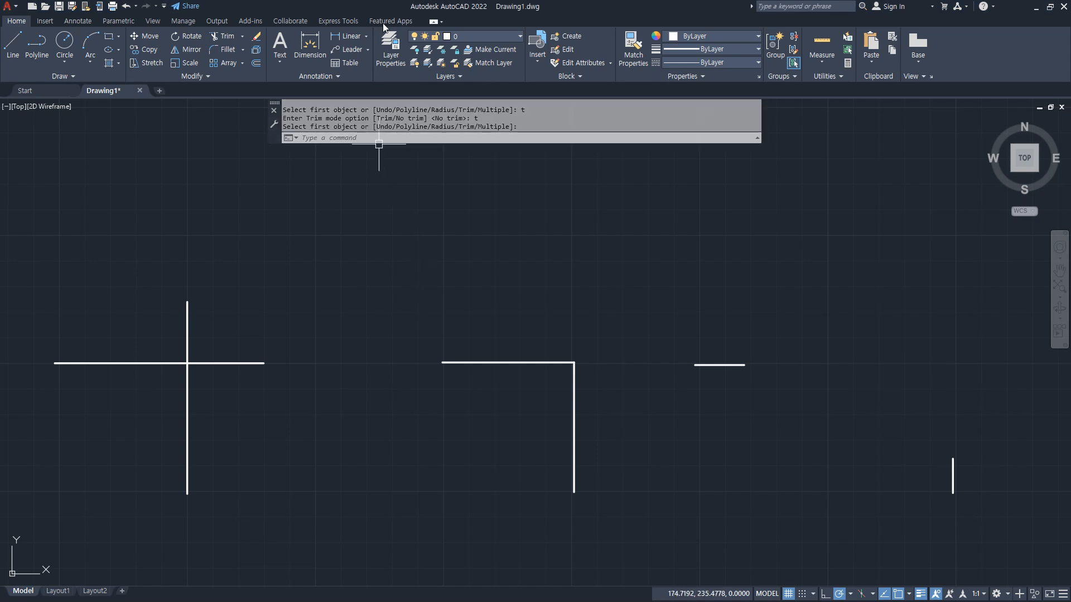
Start the Chamfer command and set both the first and second chamfer distances to 20.
{"action": "type", "text": "cha"}
{"action": "key", "text": "Return"}
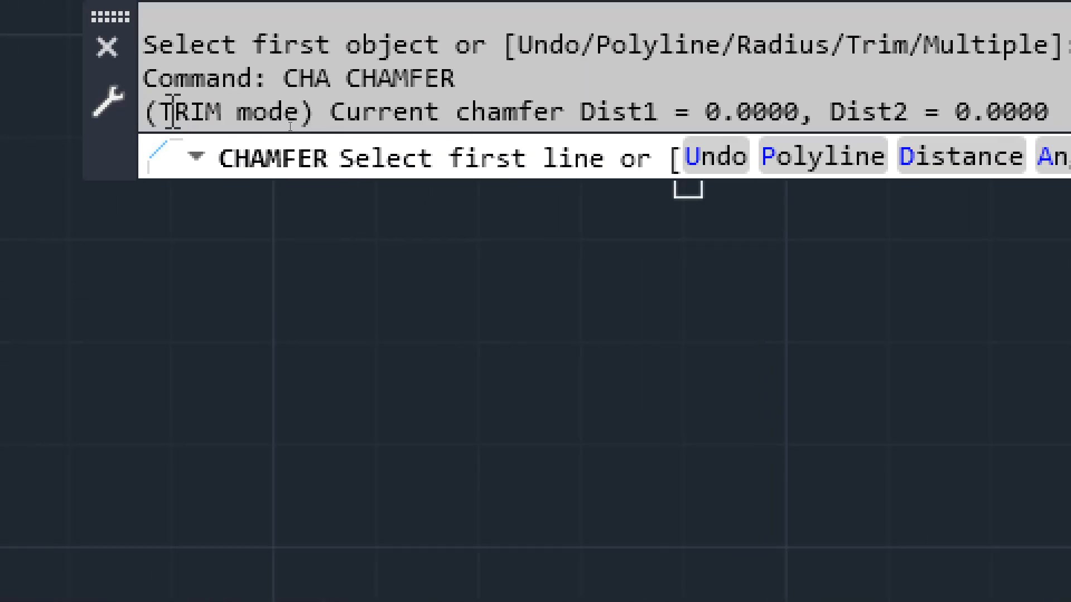
{"action": "left_click_drag", "start_coordinate": [161, 112], "coordinate": [308, 111]}
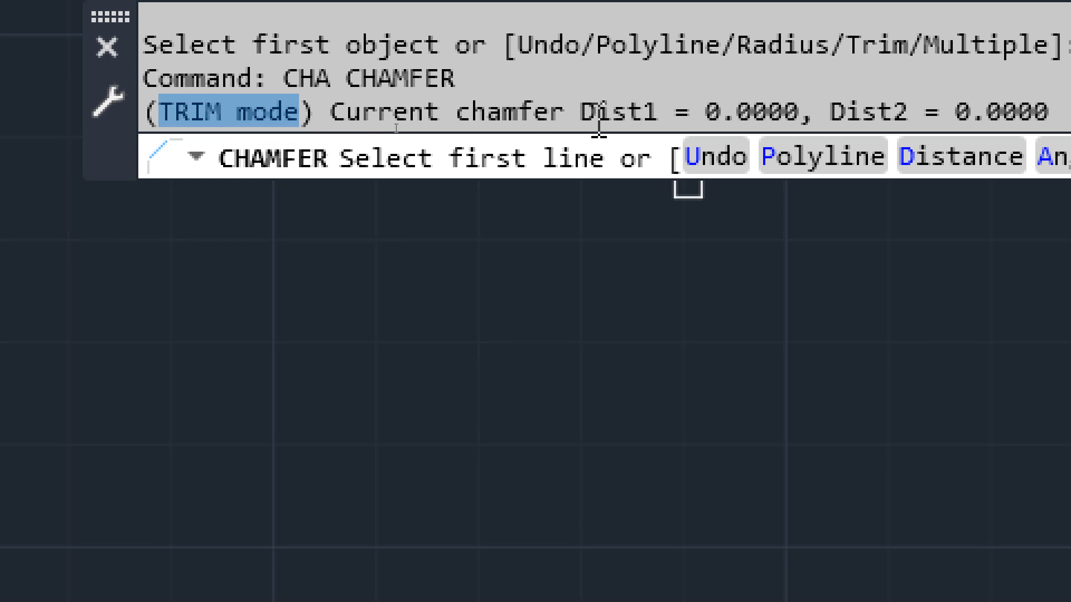
{"action": "left_click_drag", "start_coordinate": [596, 113], "coordinate": [673, 113]}
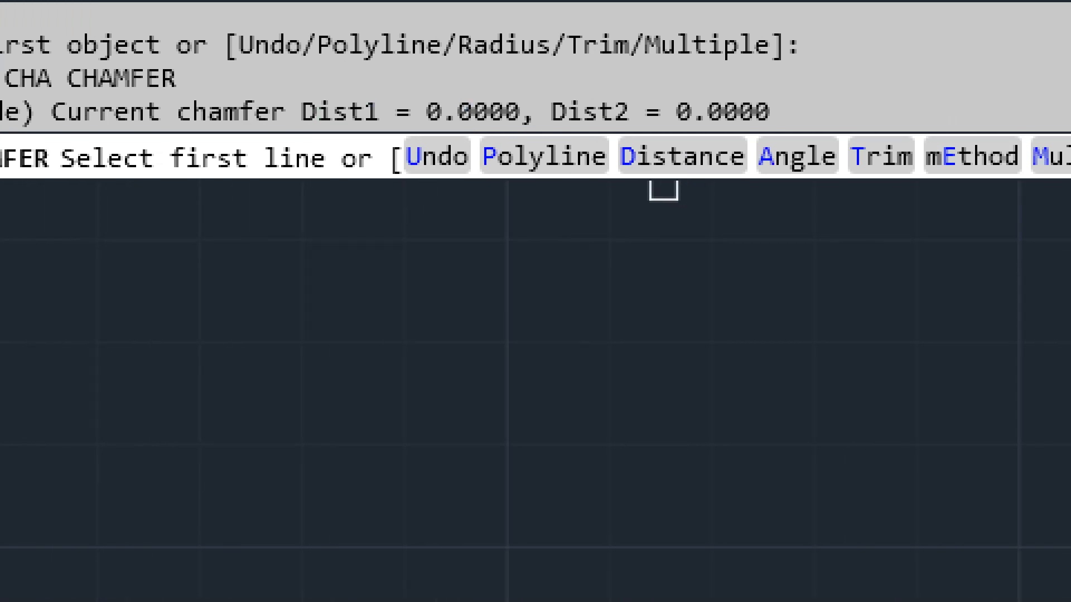
{"action": "left_click", "coordinate": [667, 163]}
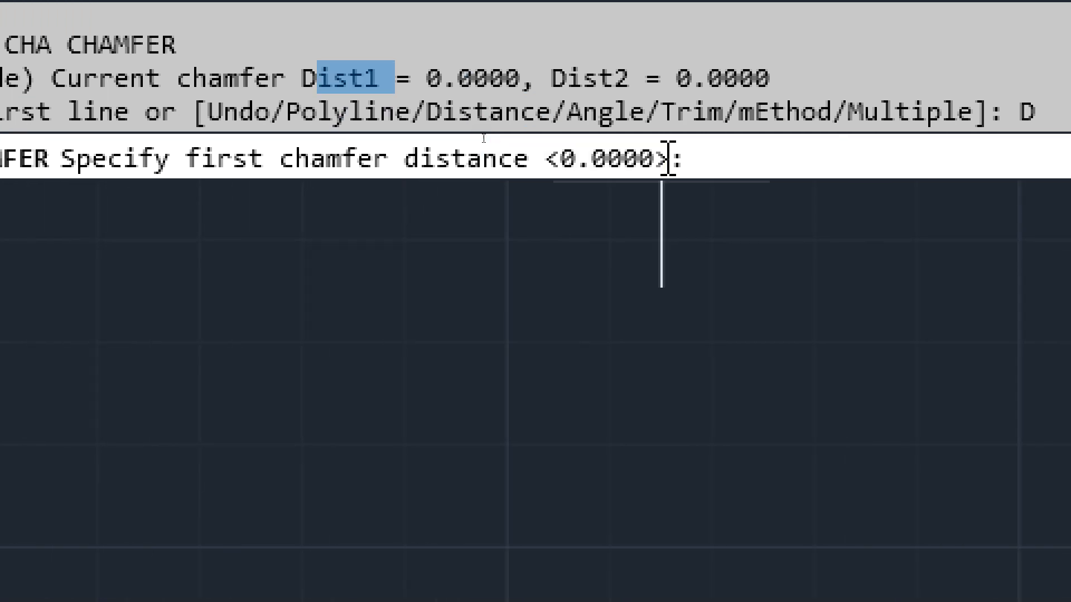
{"action": "type", "text": "20"}
{"action": "key", "text": "Return"}
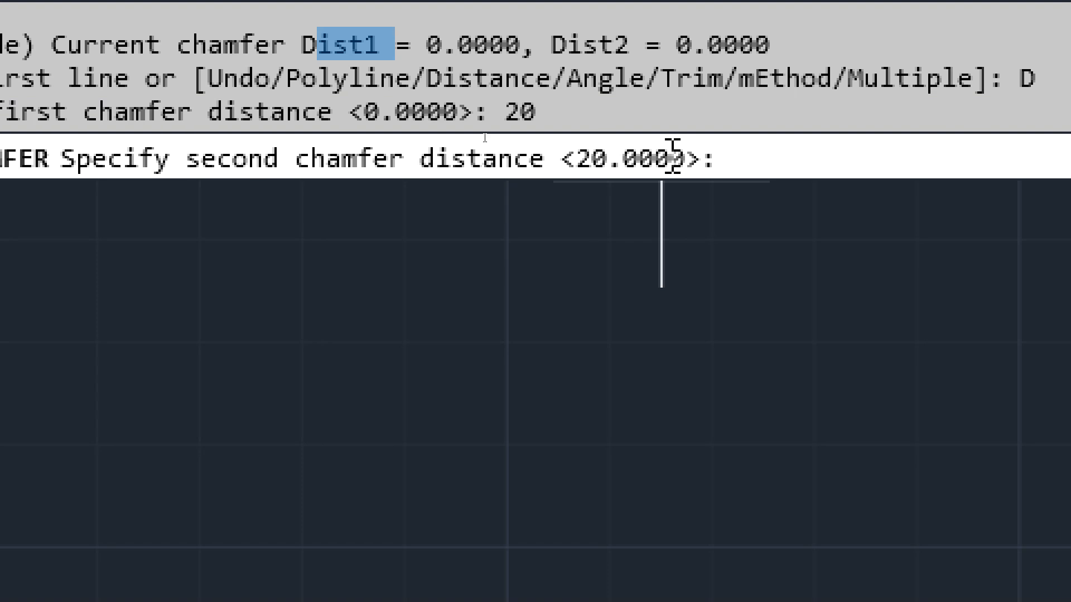
{"action": "type", "text": "23"}
{"action": "key", "text": "BackSpace"}
{"action": "key", "text": "BackSpace"}
{"action": "key", "text": "Return"}
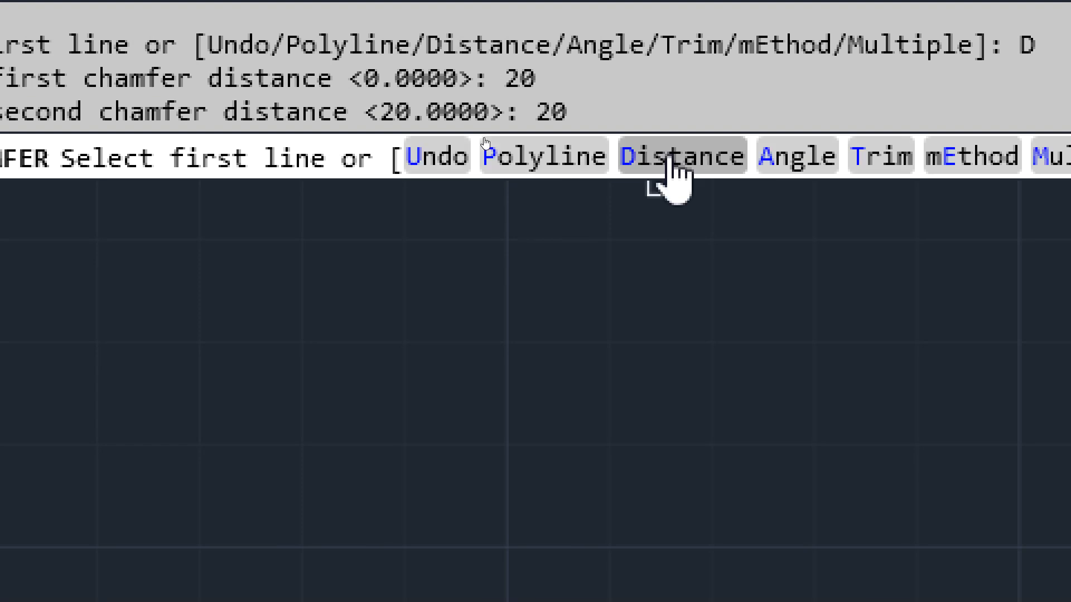
Chamfer the cross's left and lower parts, the meeting lines and the separated short lines with distances of 20.
{"action": "left_click", "coordinate": [160, 362]}
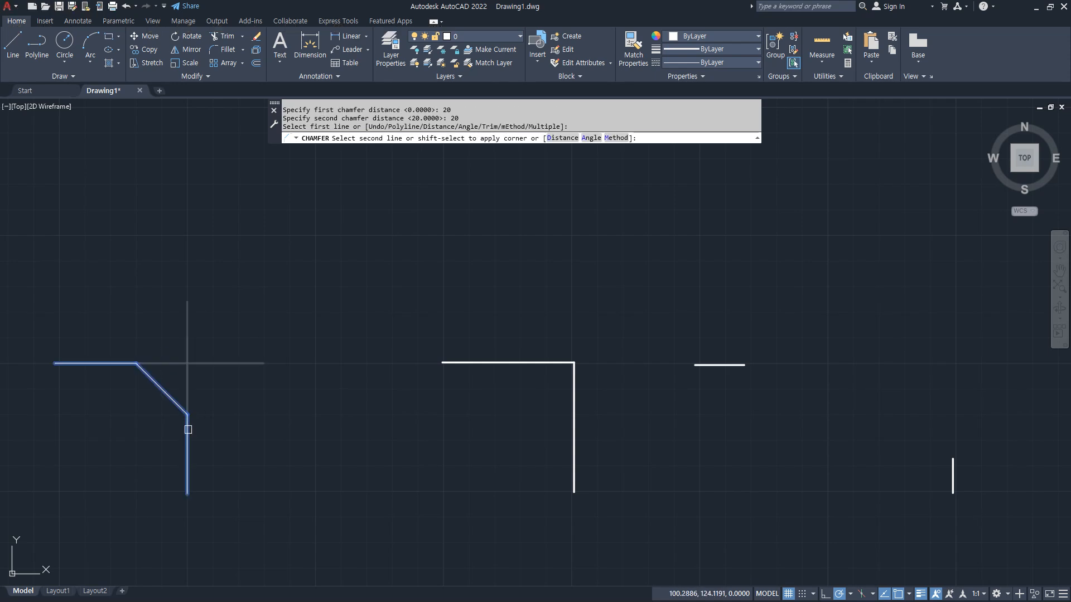
{"action": "left_click", "coordinate": [188, 426]}
{"action": "key", "text": "Return"}
{"action": "left_click", "coordinate": [535, 363]}
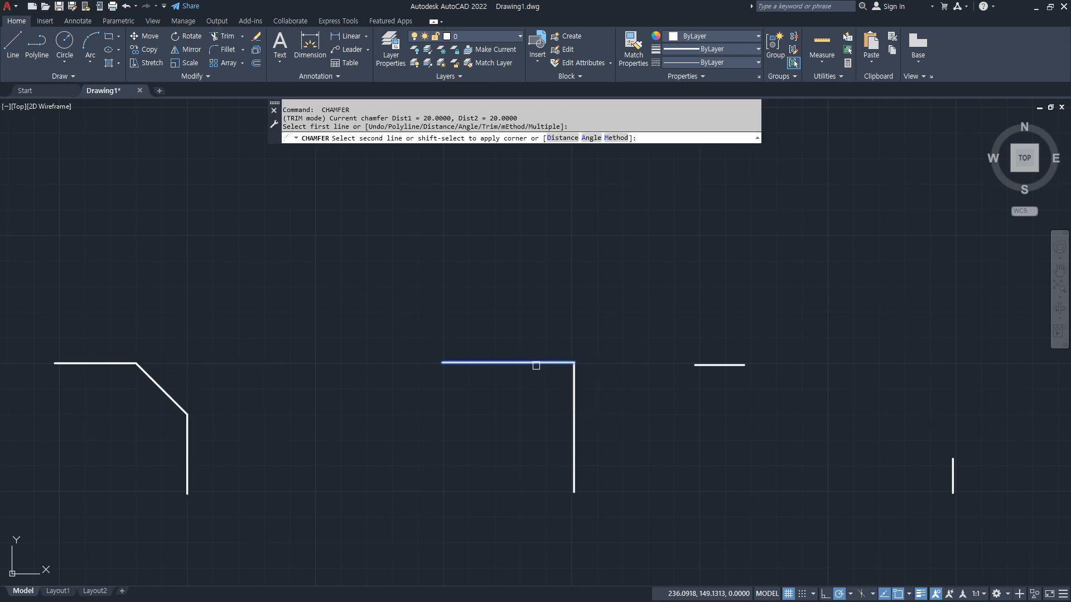
{"action": "left_click", "coordinate": [574, 407]}
{"action": "key", "text": "Return"}
{"action": "left_click", "coordinate": [742, 366]}
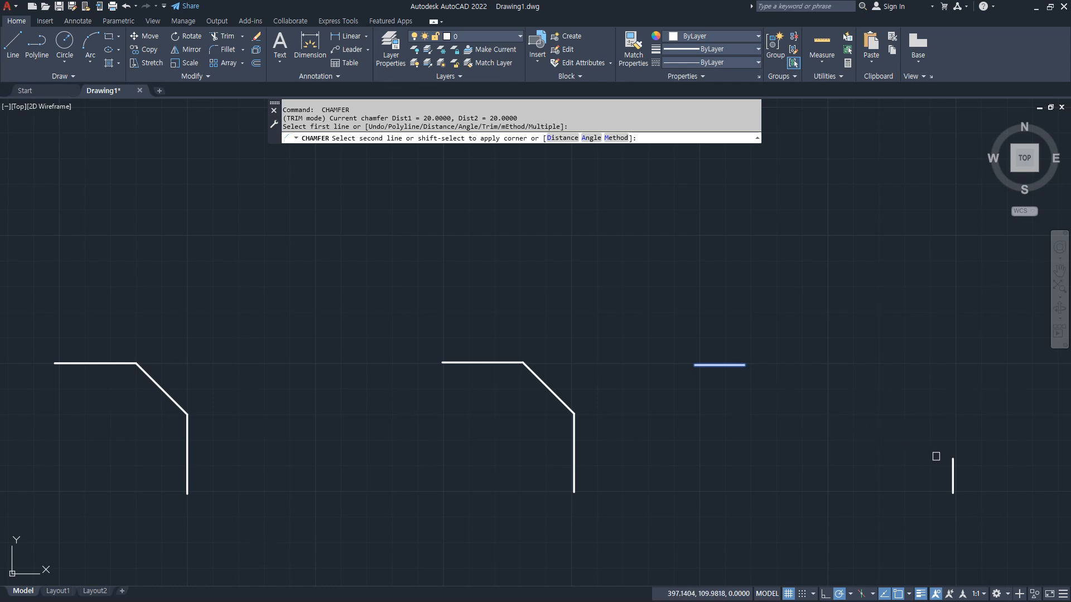
{"action": "left_click", "coordinate": [952, 472]}
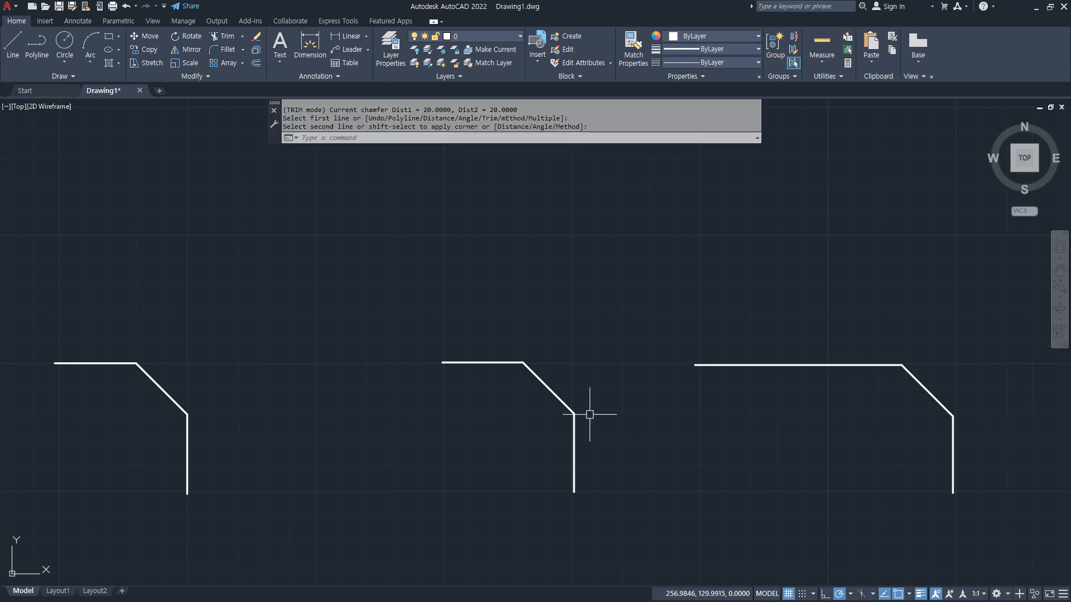
Undo the chamfers on all three pairs of lines.
{"action": "key", "text": "ctrl+z"}
{"action": "key", "text": "ctrl+z"}
{"action": "key", "text": "ctrl+z"}
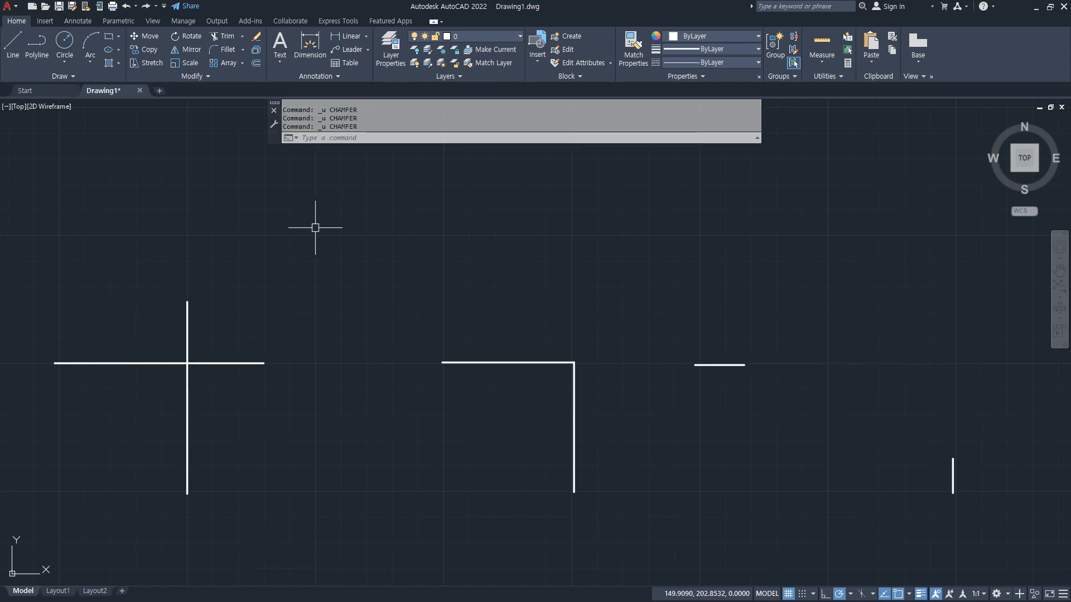
Chamfer the cross's left and lower parts and the separated short lines at zero distances, and undo both chamfers.
{"action": "type", "text": "CHA"}
{"action": "key", "text": "Return"}
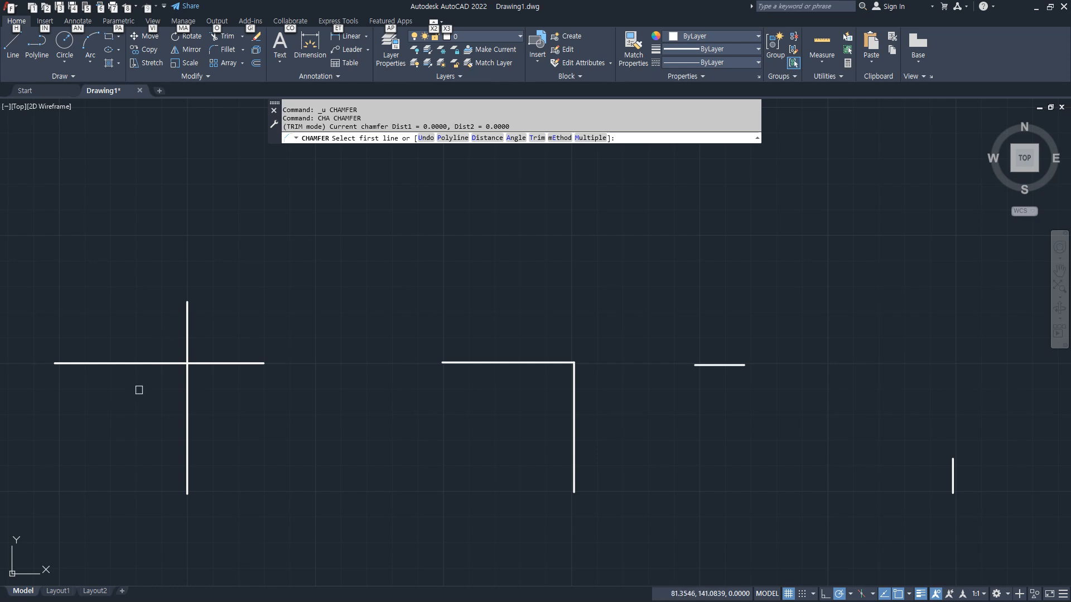
{"action": "left_click", "coordinate": [144, 362]}
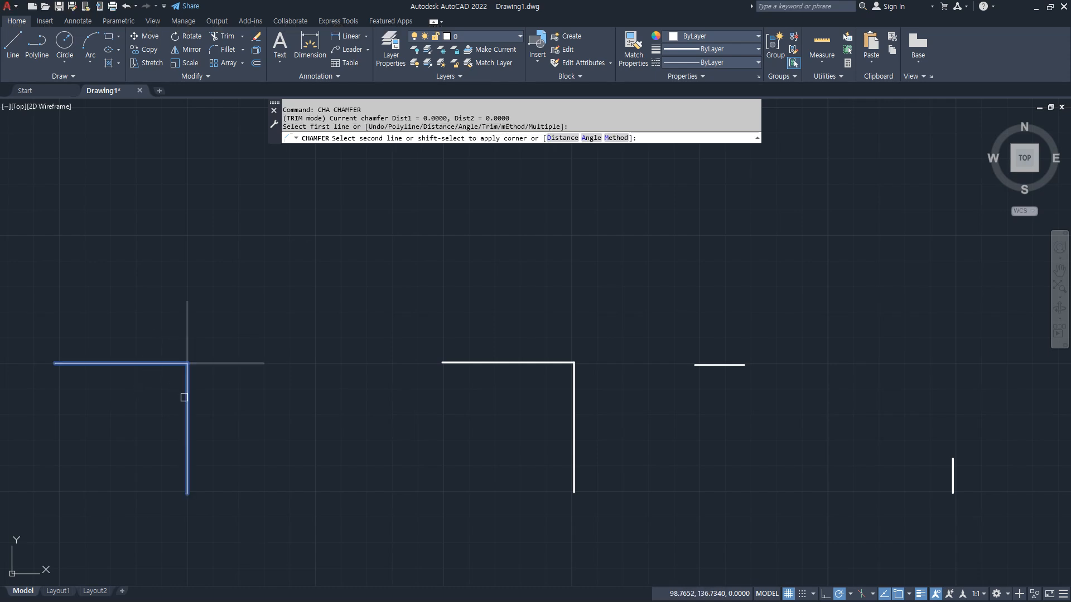
{"action": "left_click", "coordinate": [186, 396]}
{"action": "key", "text": "Return"}
{"action": "left_click", "coordinate": [719, 365]}
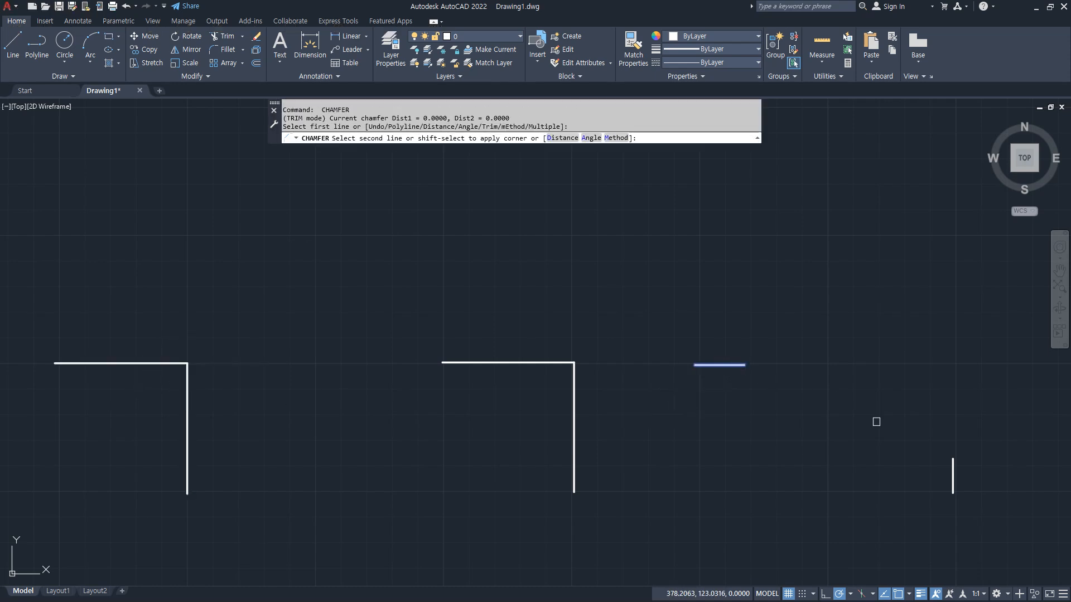
{"action": "left_click", "coordinate": [955, 465]}
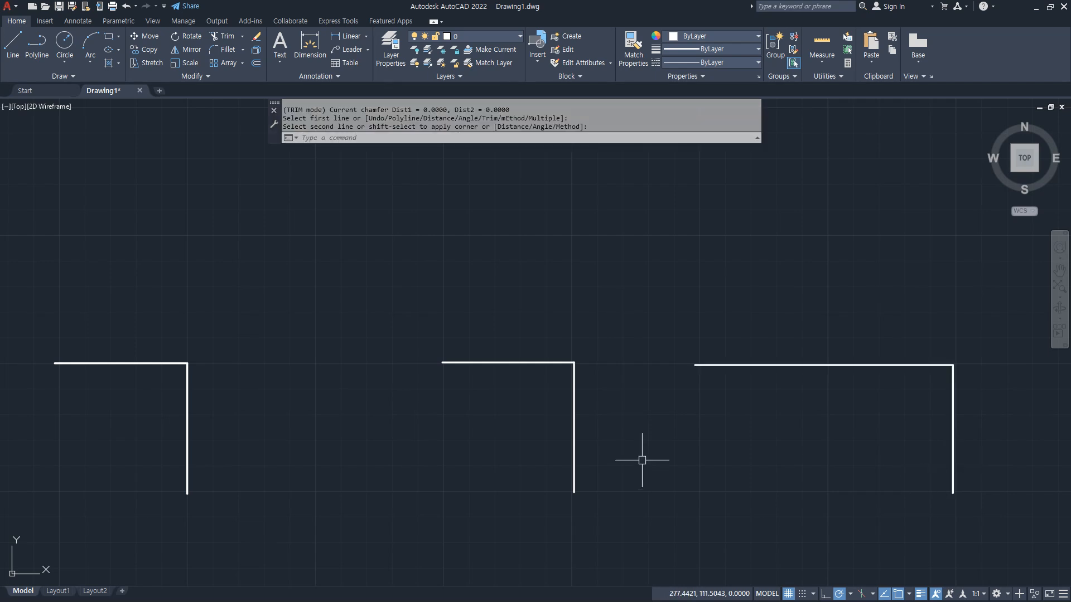
{"action": "key", "text": "ctrl+z"}
{"action": "key", "text": "ctrl+z"}
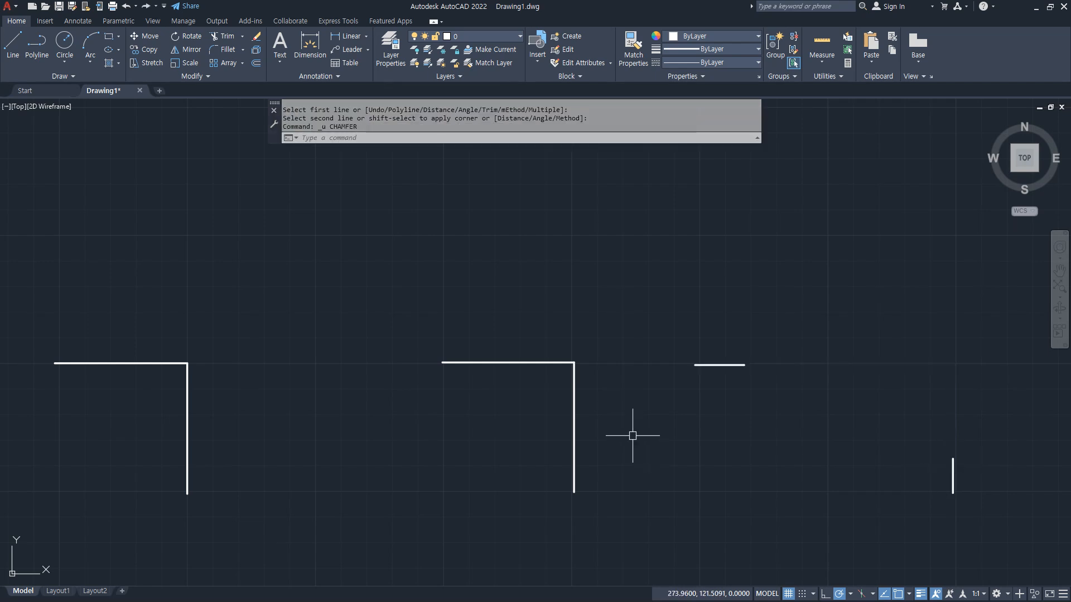
Start the Chamfer command and use its Angle option to set a chamfer length of 20 and an angle of 60.
{"action": "type", "text": "cha"}
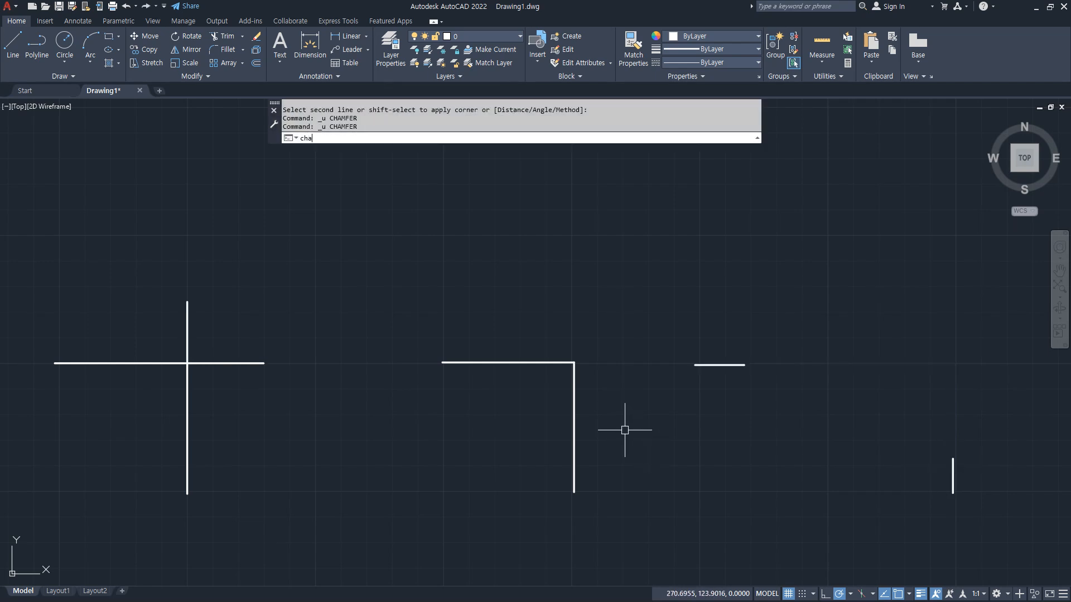
{"action": "key", "text": "Return"}
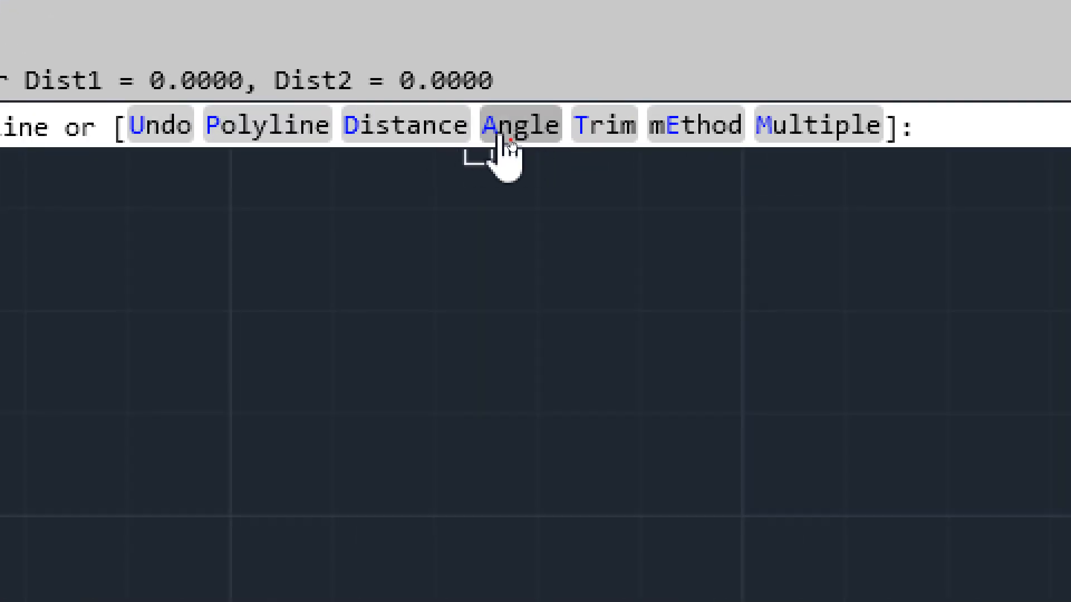
{"action": "left_click", "coordinate": [491, 134]}
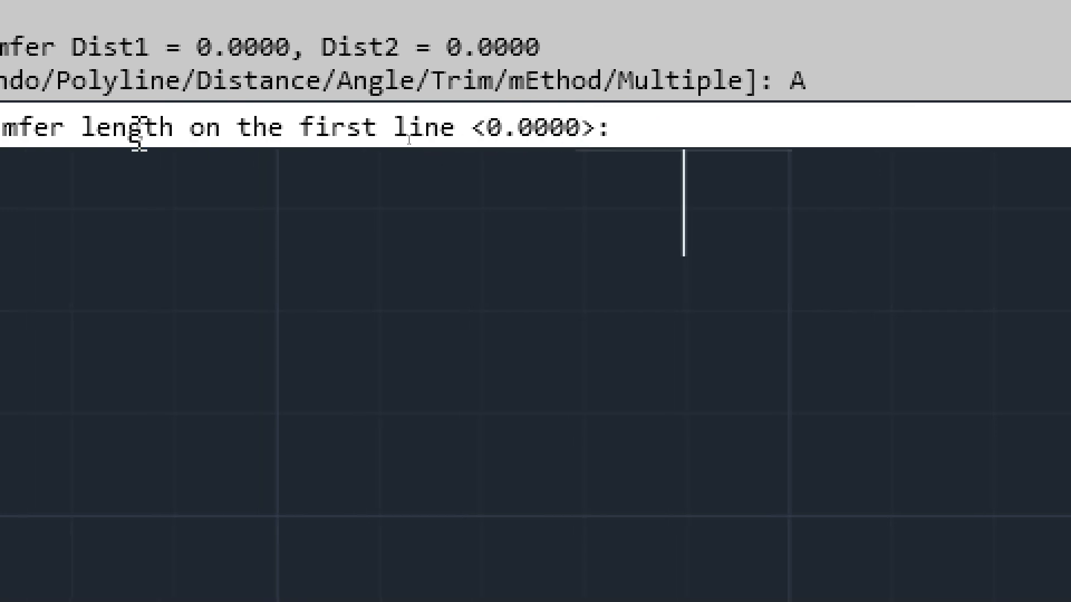
{"action": "type", "text": "20"}
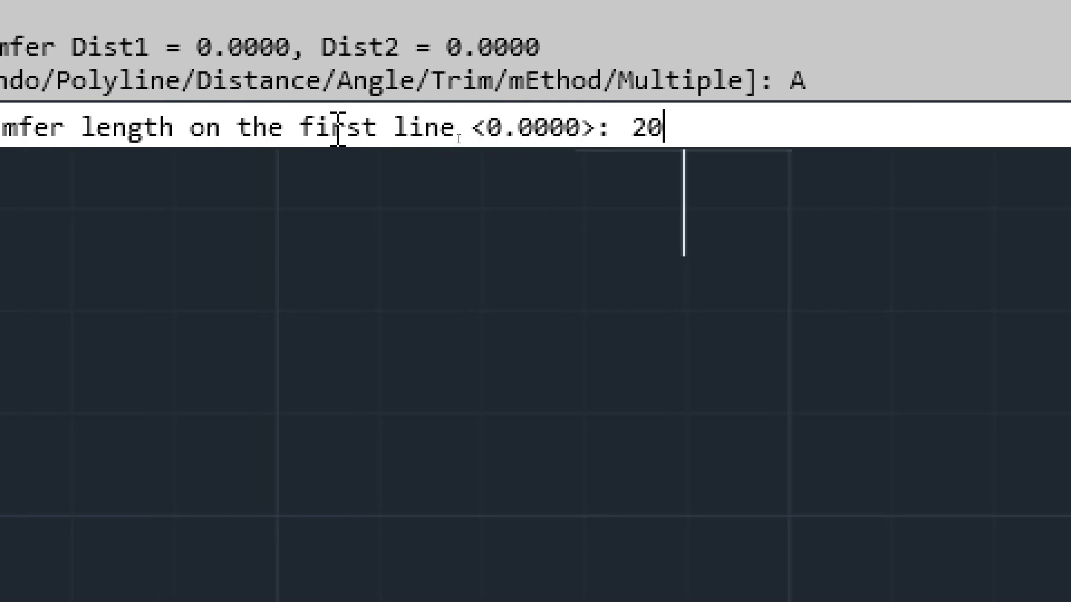
{"action": "key", "text": "Return"}
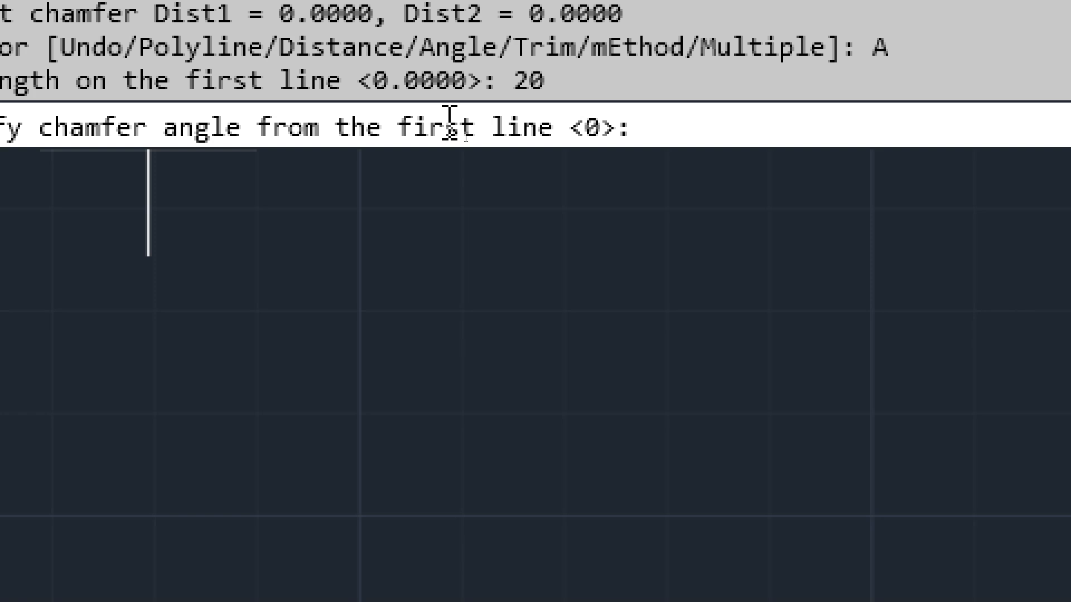
{"action": "type", "text": "60"}
{"action": "key", "text": "Return"}
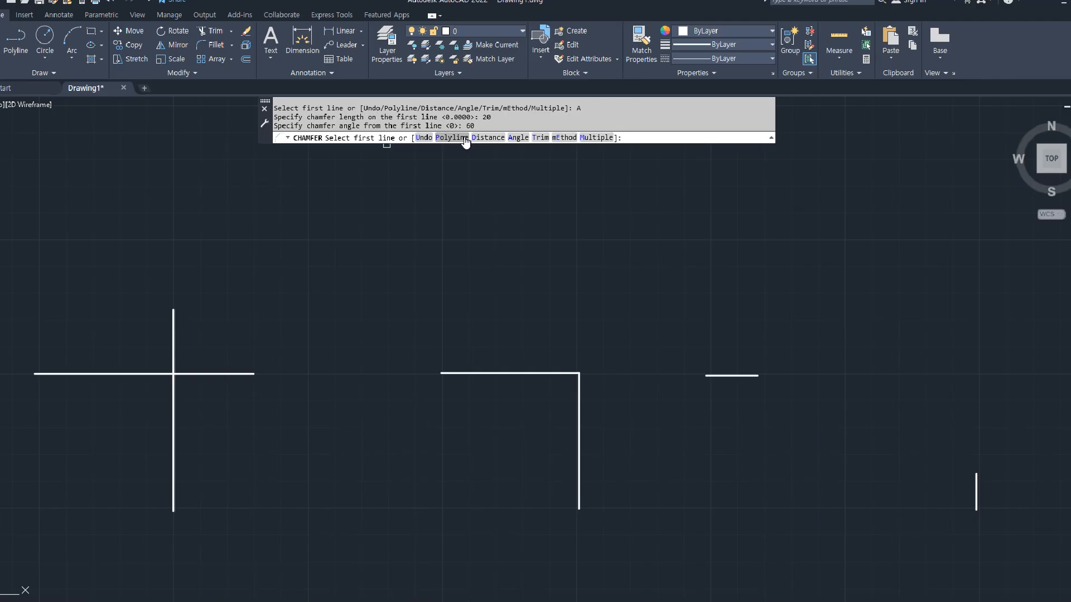
Chamfer the cross's horizontal line on its left part with the lower part of the vertical line, using length 20 and angle 60.
{"action": "left_click", "coordinate": [164, 375]}
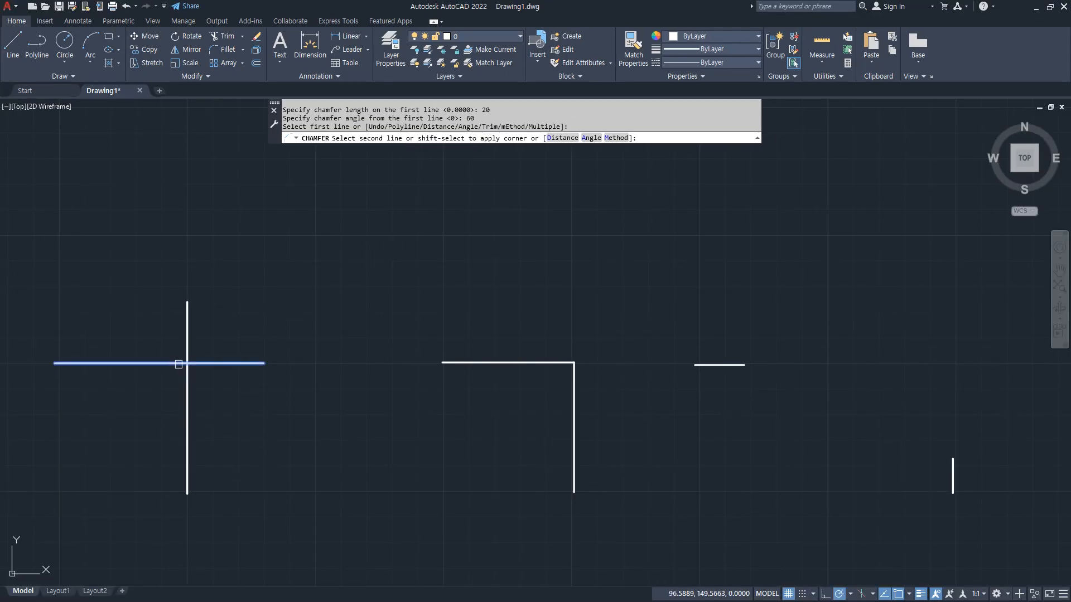
{"action": "key", "text": "ctrl+2"}
{"action": "mouse_move", "coordinate": [178, 364]}
{"action": "left_mouse_down"}
{"action": "mouse_move", "coordinate": [125, 362]}
{"action": "mouse_move", "coordinate": [155, 369]}
{"action": "mouse_move", "coordinate": [131, 398]}
{"action": "mouse_move", "coordinate": [138, 413]}
{"action": "left_mouse_up"}
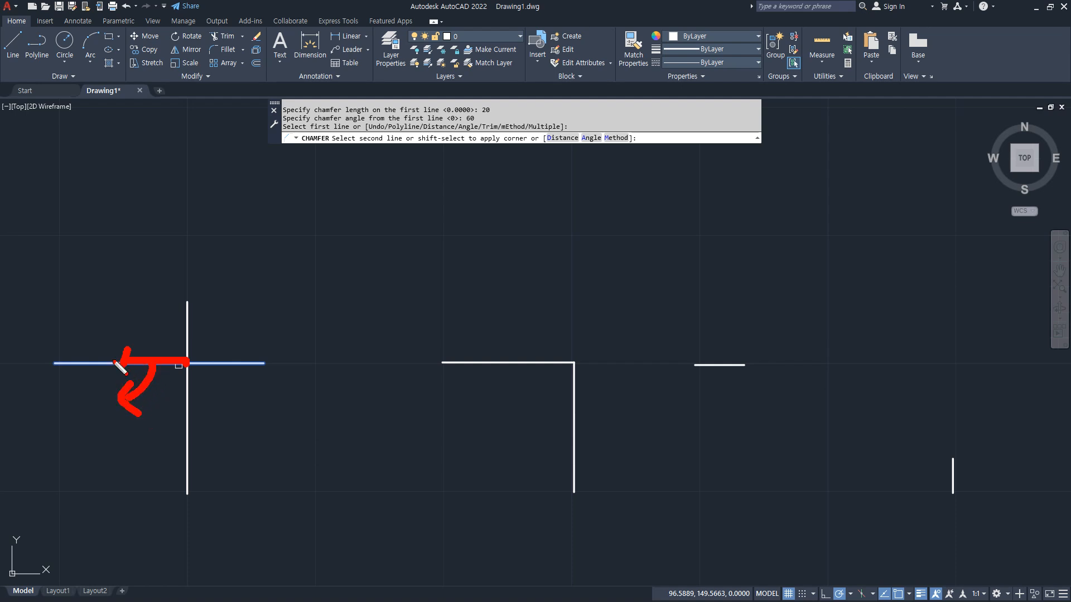
{"action": "left_click_drag", "start_coordinate": [115, 363], "coordinate": [172, 493]}
{"action": "key", "text": "Escape"}
{"action": "left_click", "coordinate": [186, 463]}
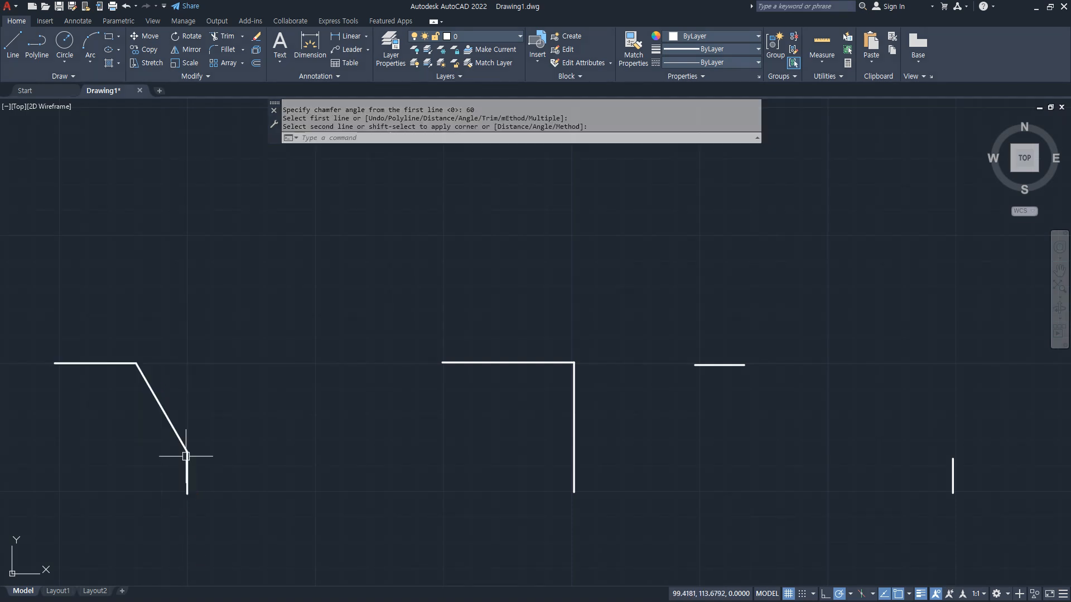
{"action": "left_click", "coordinate": [187, 463]}
Chamfer the meeting lines and the separated short lines with the same length of 20 and angle of 60.
{"action": "key", "text": "Return"}
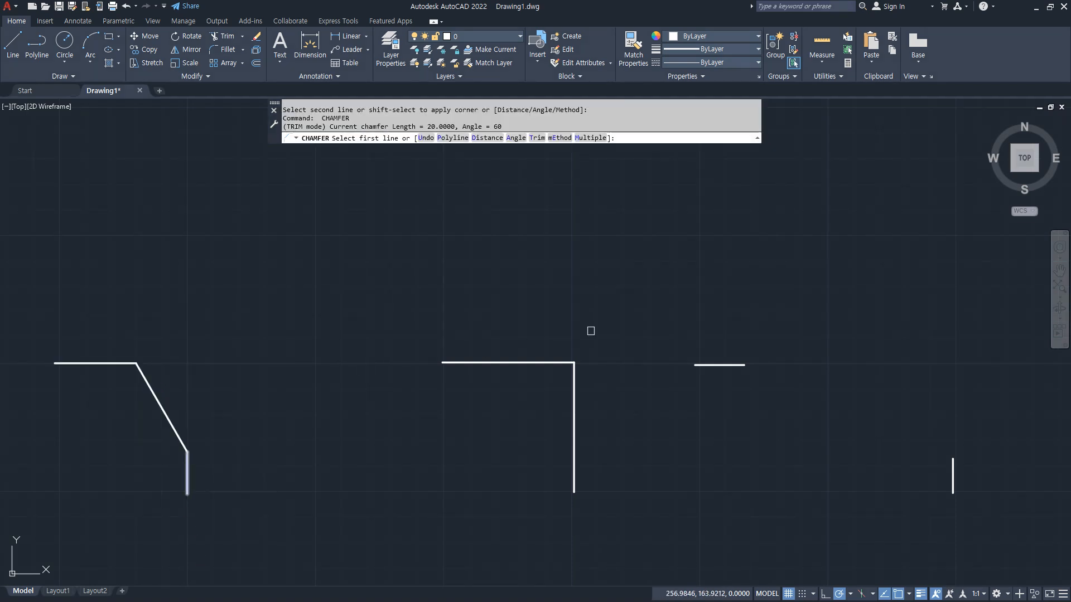
{"action": "left_click", "coordinate": [560, 362]}
{"action": "left_click", "coordinate": [574, 392]}
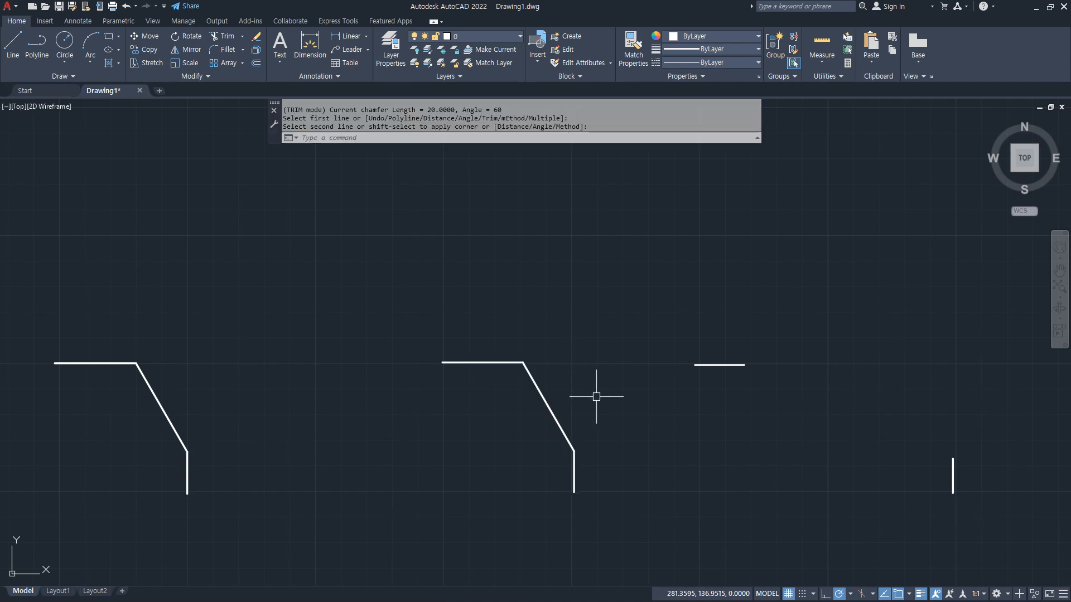
{"action": "key", "text": "Return"}
{"action": "left_click", "coordinate": [738, 365]}
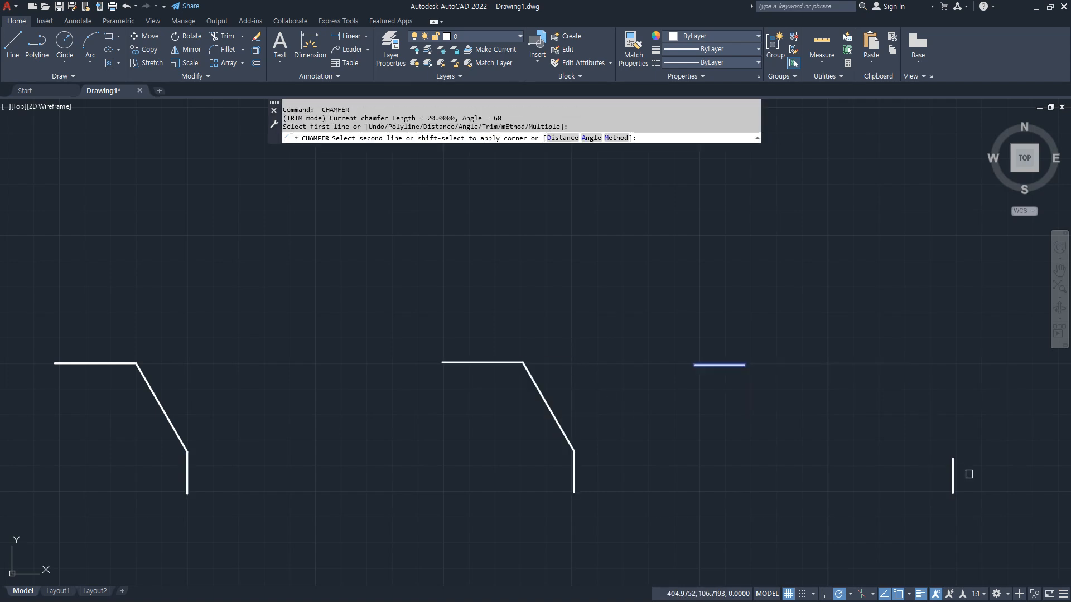
{"action": "left_click", "coordinate": [953, 471]}
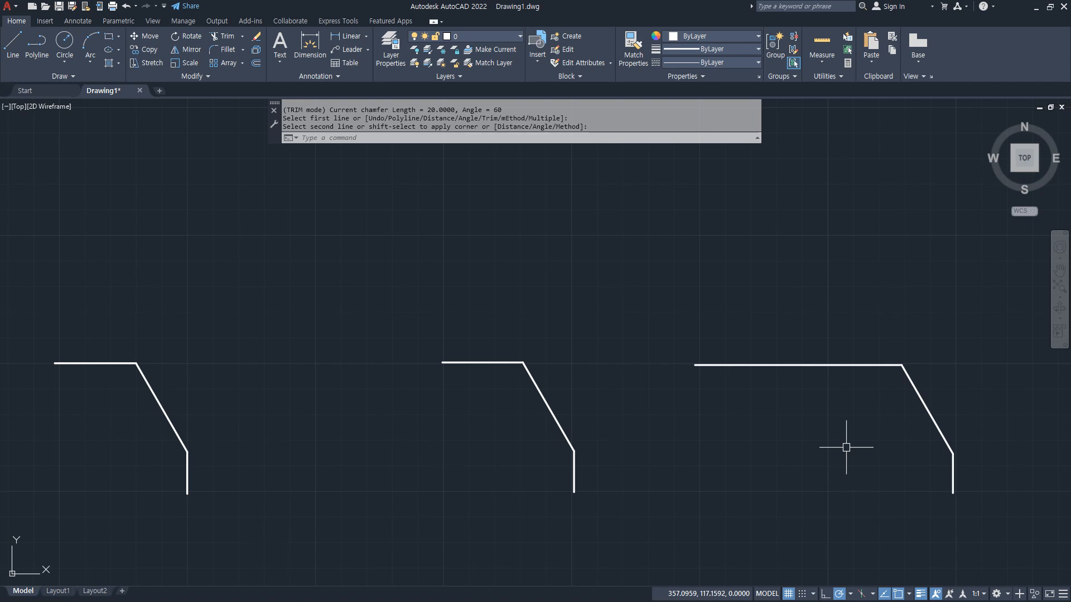
Undo the three length-and-angle chamfers on the cross, the meeting lines and the separated lines.
{"action": "key", "text": "ctrl+z"}
{"action": "key", "text": "ctrl+z"}
{"action": "key", "text": "ctrl+z"}
Start the Chamfer command with No trim mode, and set the chamfer length to 20 and the angle to 45.
{"action": "type", "text": "cha"}
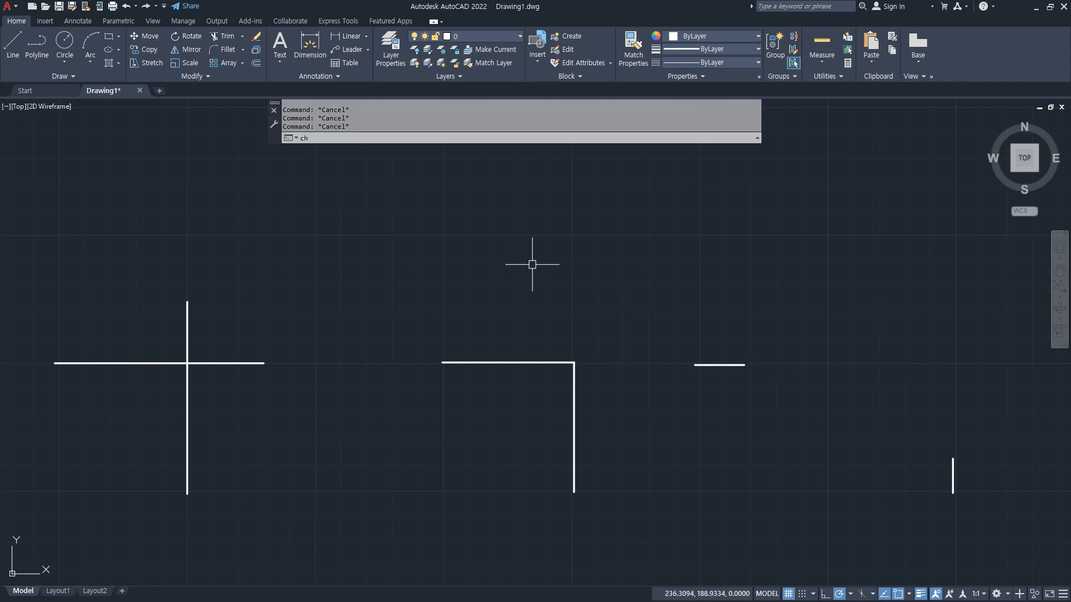
{"action": "key", "text": "Return"}
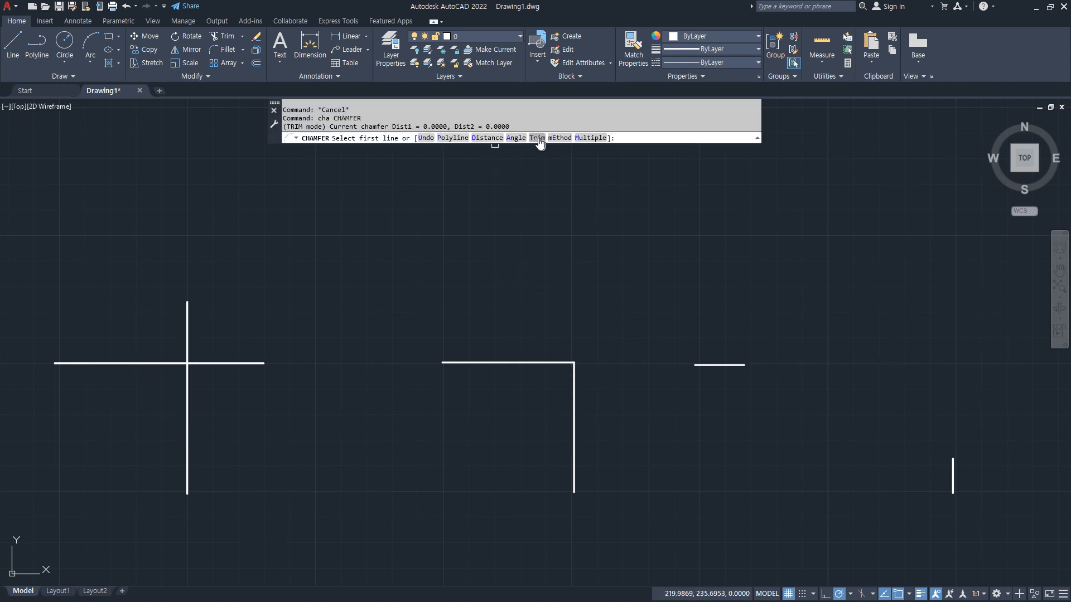
{"action": "left_click", "coordinate": [539, 138]}
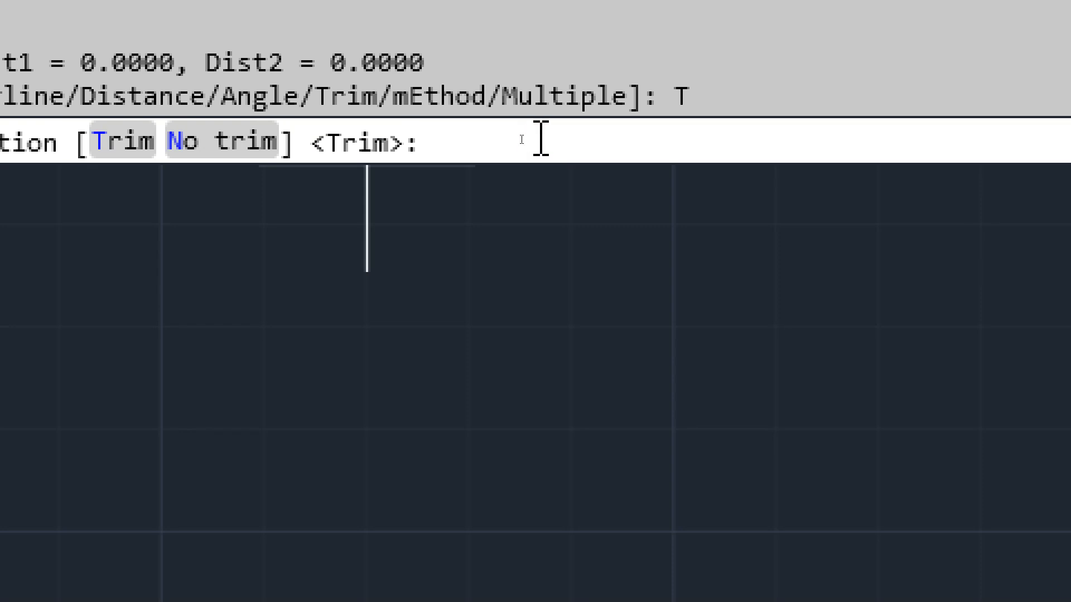
{"action": "left_click", "coordinate": [211, 150]}
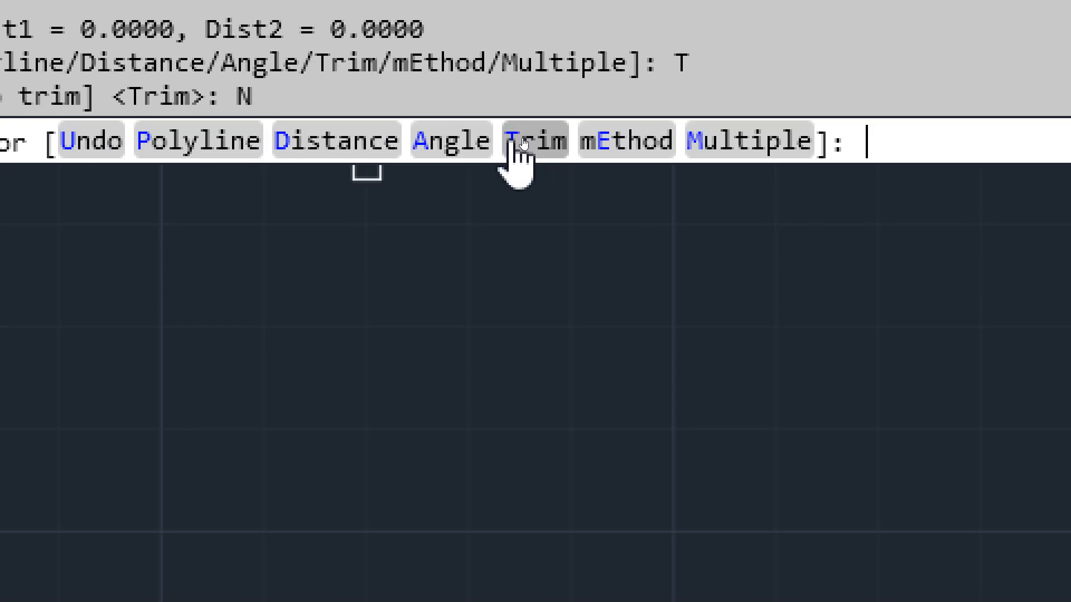
{"action": "left_click", "coordinate": [475, 143]}
{"action": "type", "text": "1"}
{"action": "key", "text": "BackSpace"}
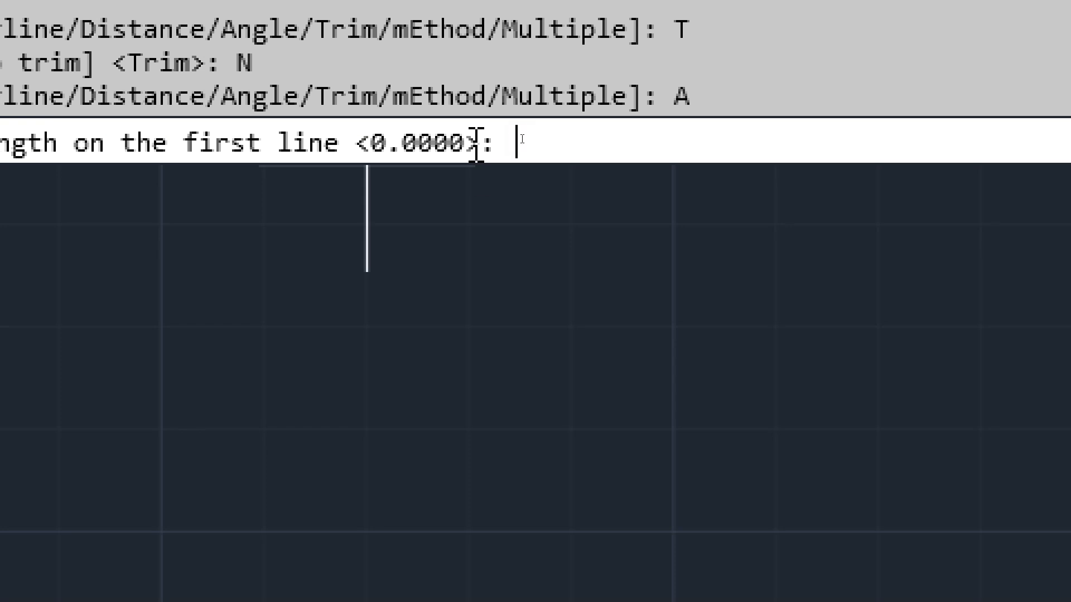
{"action": "type", "text": "20"}
{"action": "key", "text": "Return"}
{"action": "type", "text": "45"}
{"action": "key", "text": "Return"}
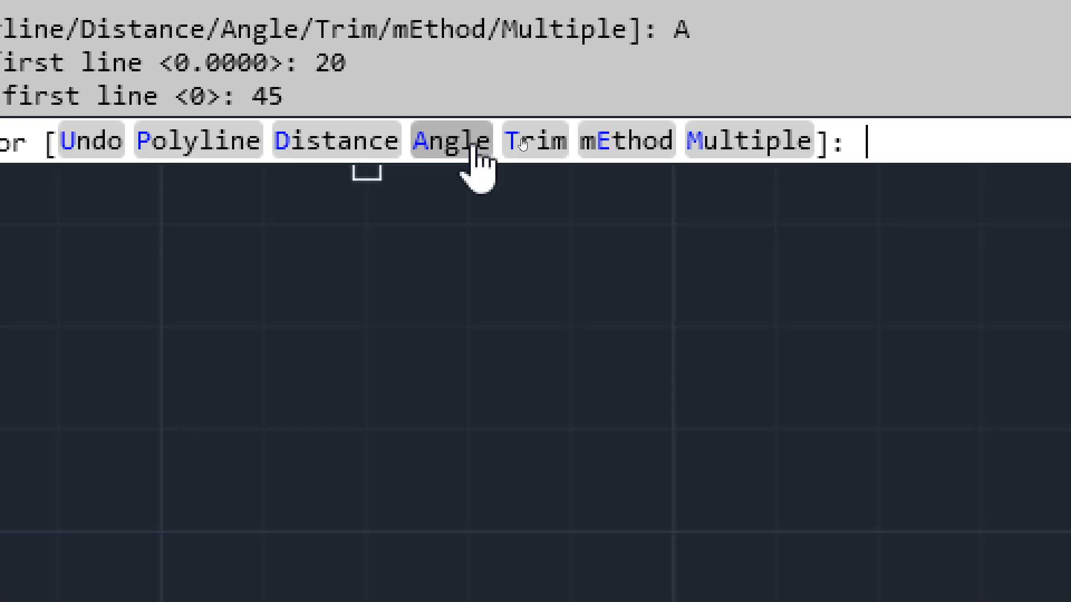
Chamfer the cross's left and lower parts, the meeting lines and the separated short lines without trimming them.
{"action": "left_click", "coordinate": [150, 364]}
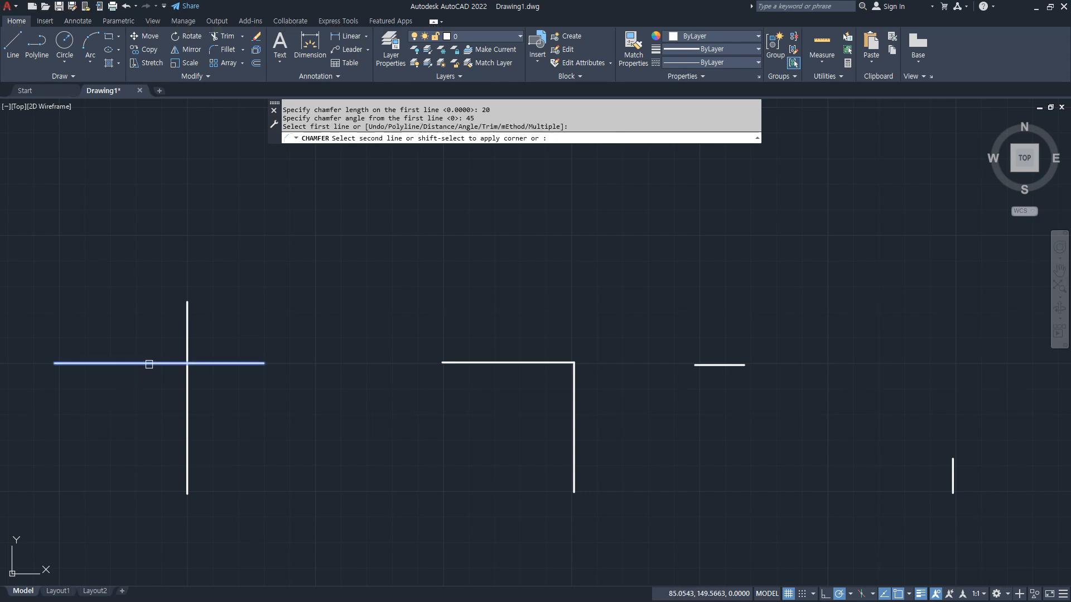
{"action": "left_click", "coordinate": [187, 426]}
{"action": "key", "text": "Return"}
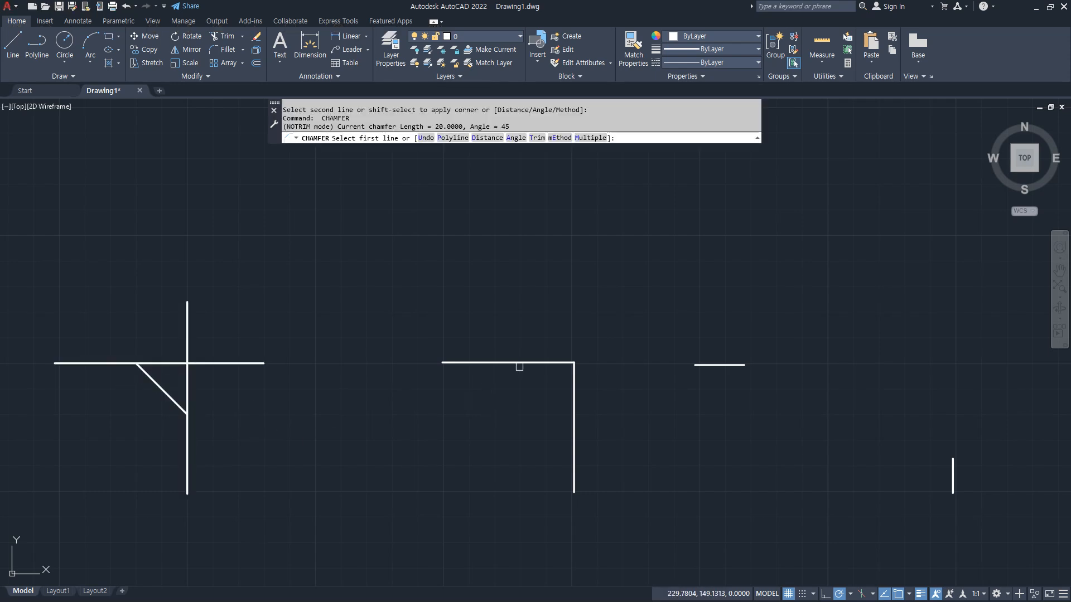
{"action": "left_click", "coordinate": [516, 364]}
{"action": "left_click", "coordinate": [574, 411]}
{"action": "key", "text": "Return"}
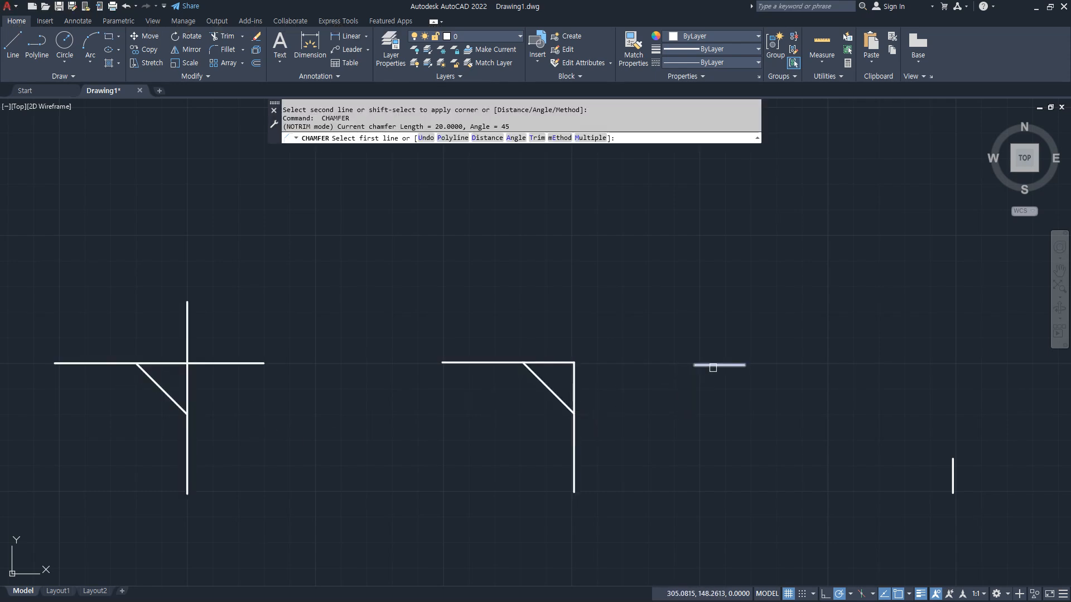
{"action": "left_click", "coordinate": [706, 365]}
{"action": "left_click", "coordinate": [950, 479]}
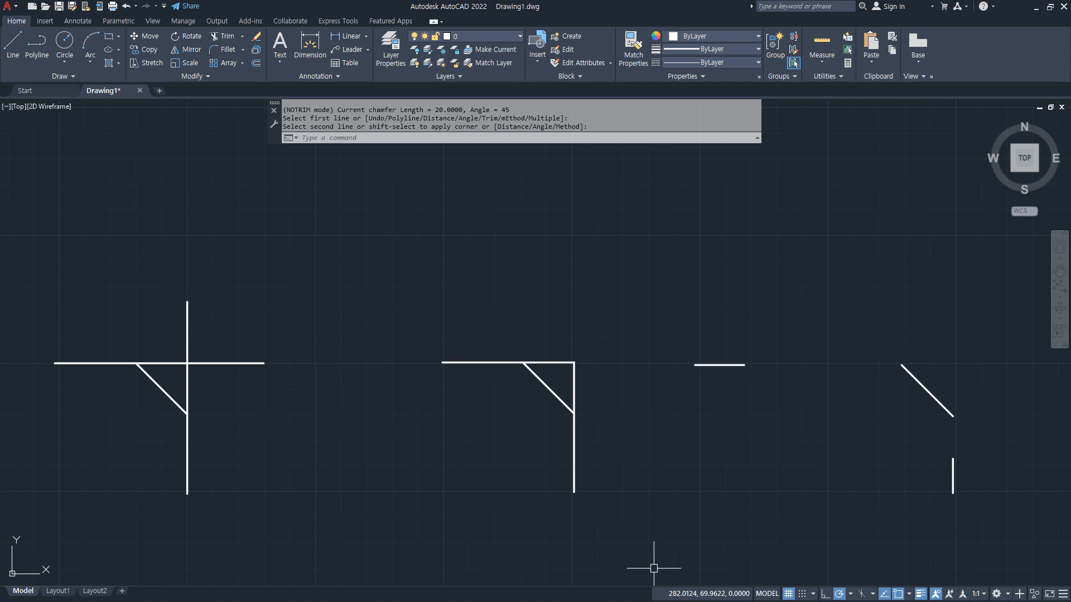
Erase all lines and chamfers from the drawing and zoom to show the whole drawing area.
{"action": "left_click", "coordinate": [1066, 566]}
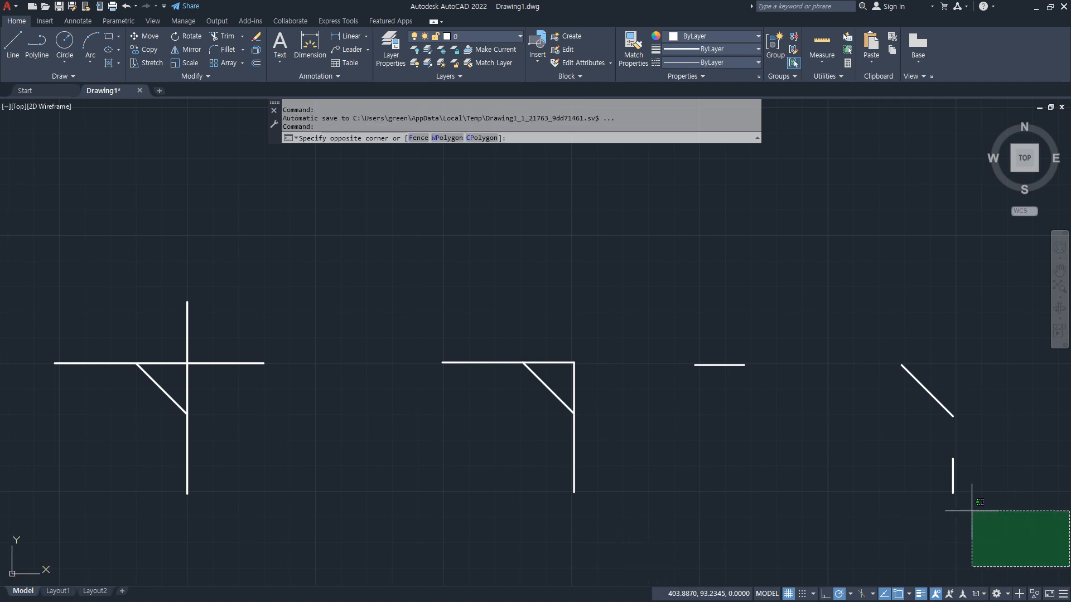
{"action": "left_click", "coordinate": [10, 274]}
{"action": "key", "text": "Delete"}
{"action": "type", "text": "z"}
{"action": "key", "text": "Return"}
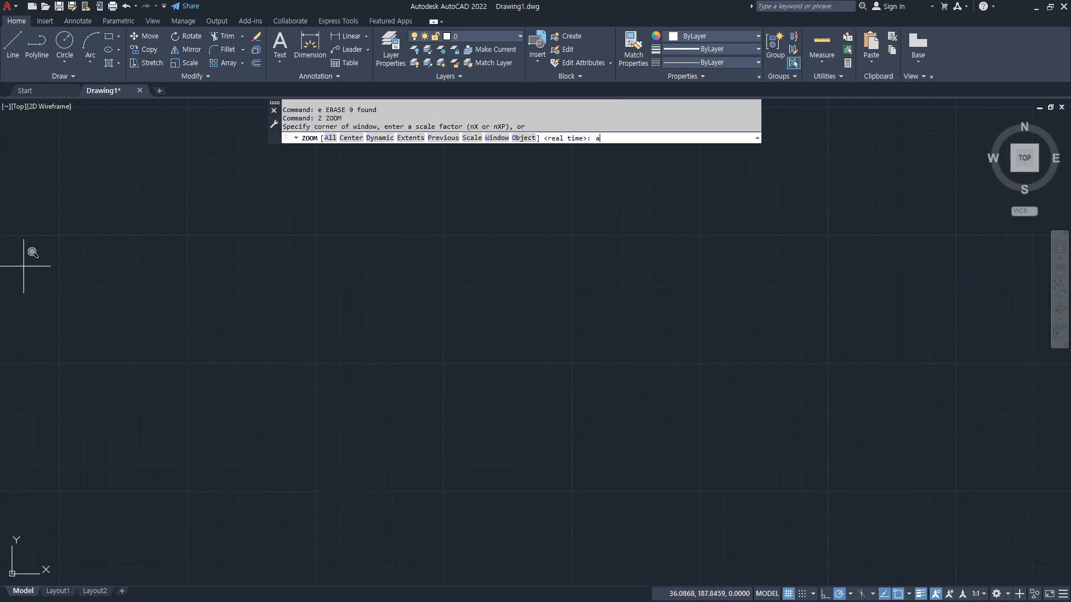
{"action": "type", "text": "a"}
{"action": "key", "text": "Return"}
Draw two large rectangles side by side with the Rectangle command, leaving a gap between them.
{"action": "type", "text": "rec"}
{"action": "key", "text": "Return"}
{"action": "left_click", "coordinate": [275, 423]}
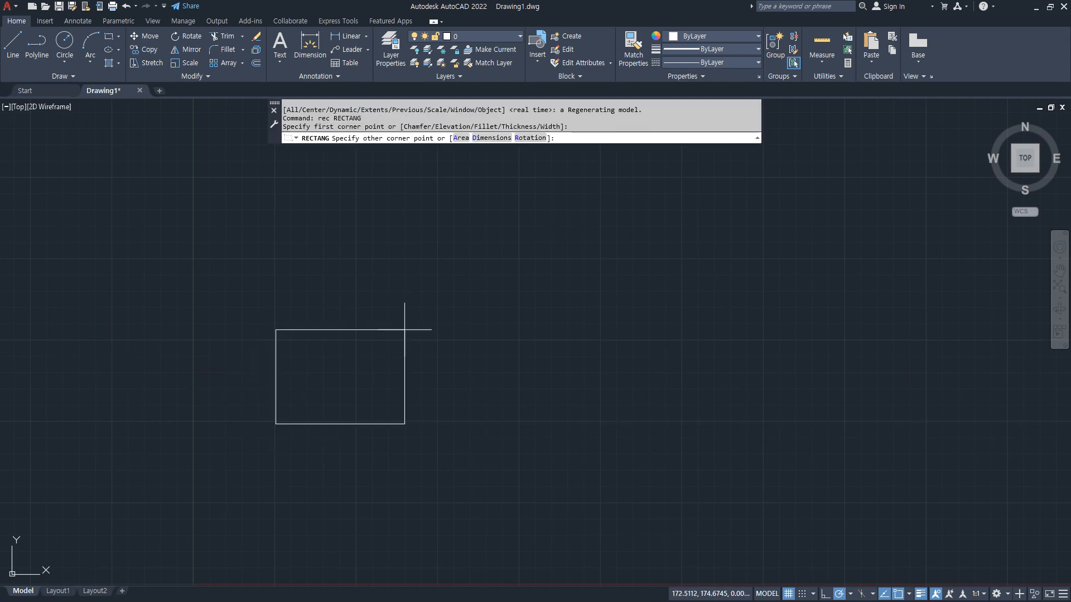
{"action": "left_click", "coordinate": [518, 190]}
{"action": "key", "text": "Return"}
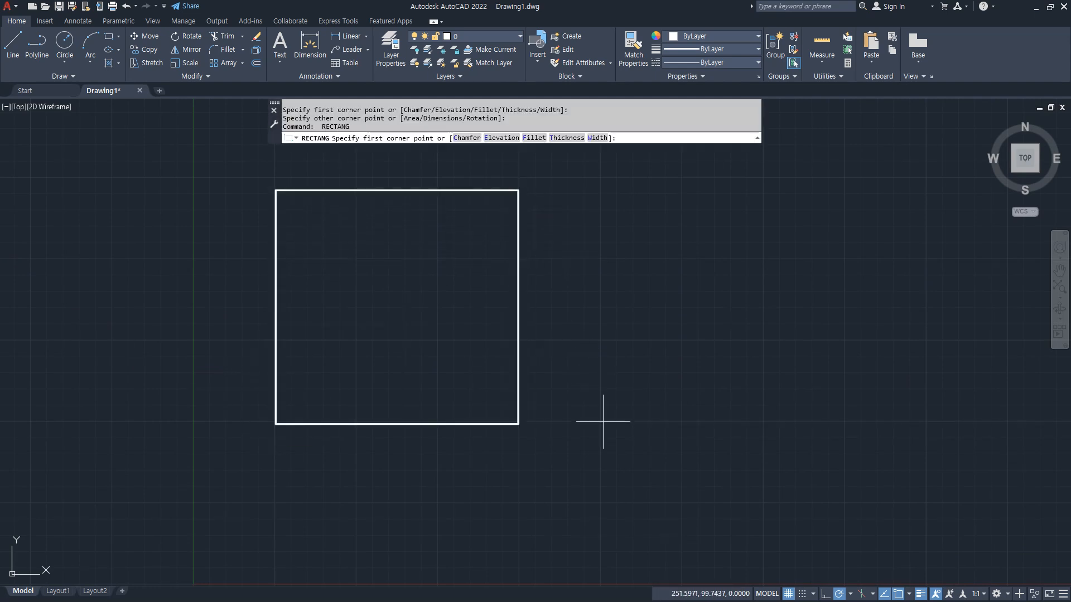
{"action": "left_click", "coordinate": [603, 421]}
{"action": "left_click", "coordinate": [871, 189]}
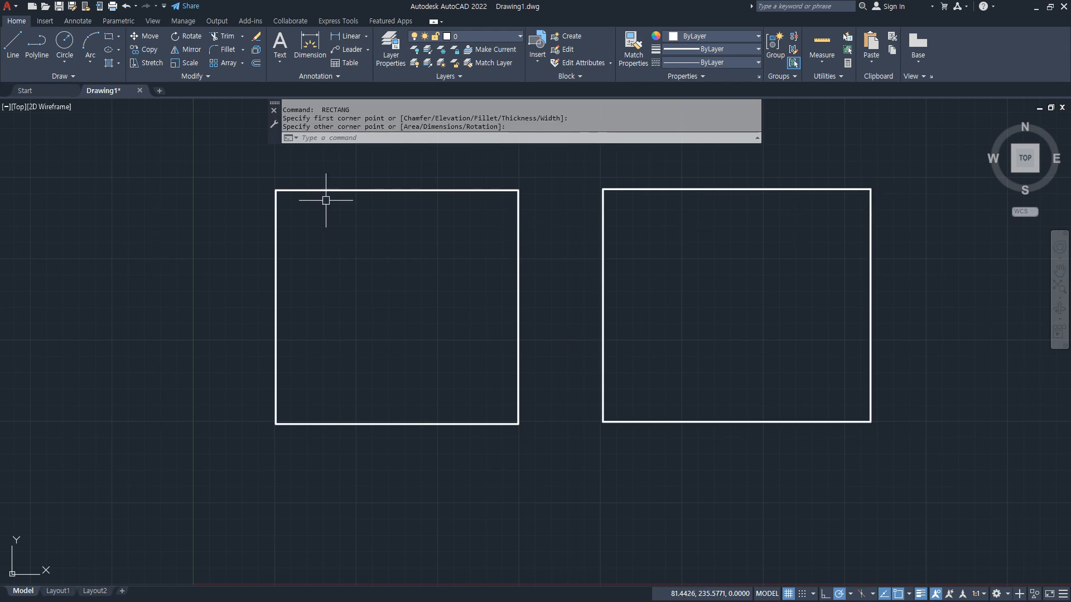
Start the Fillet command and set its trim mode to Trim.
{"action": "middle_click_drag", "start_coordinate": [325, 196], "coordinate": [246, 219]}
{"action": "type", "text": "f"}
{"action": "key", "text": "Return"}
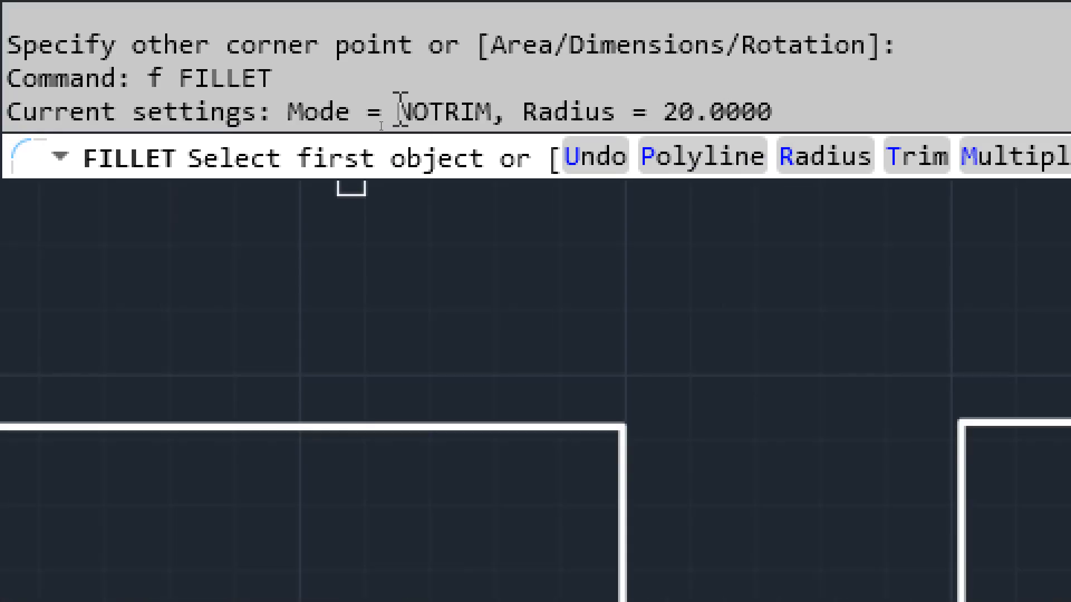
{"action": "left_click", "coordinate": [907, 158]}
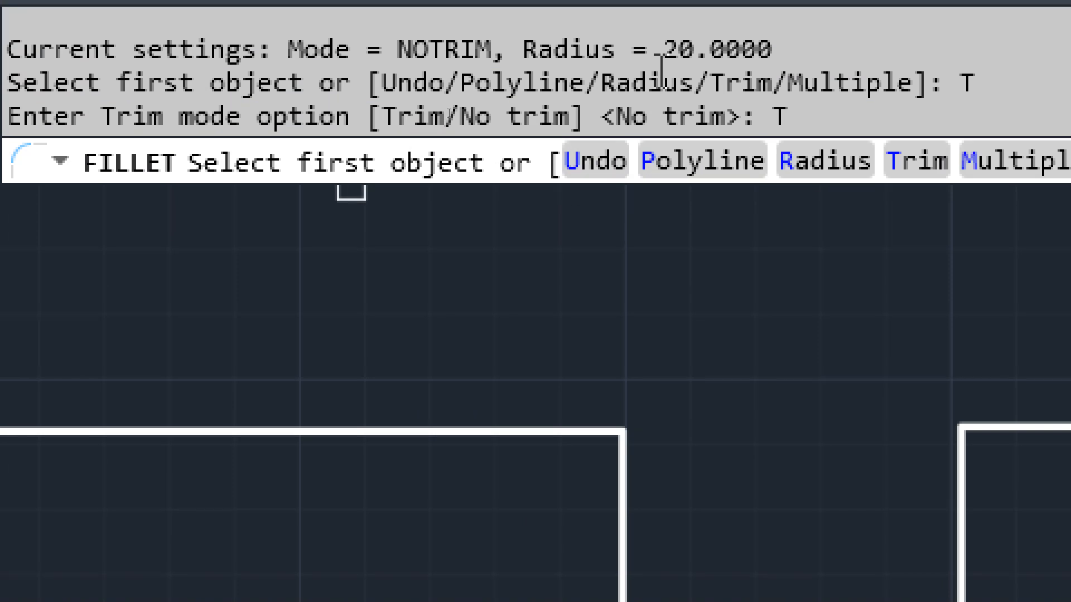
Accept the fillet radius of 20 and fillet the upper-left corner of the left rectangle.
{"action": "left_click", "coordinate": [786, 156]}
{"action": "key", "text": "Return"}
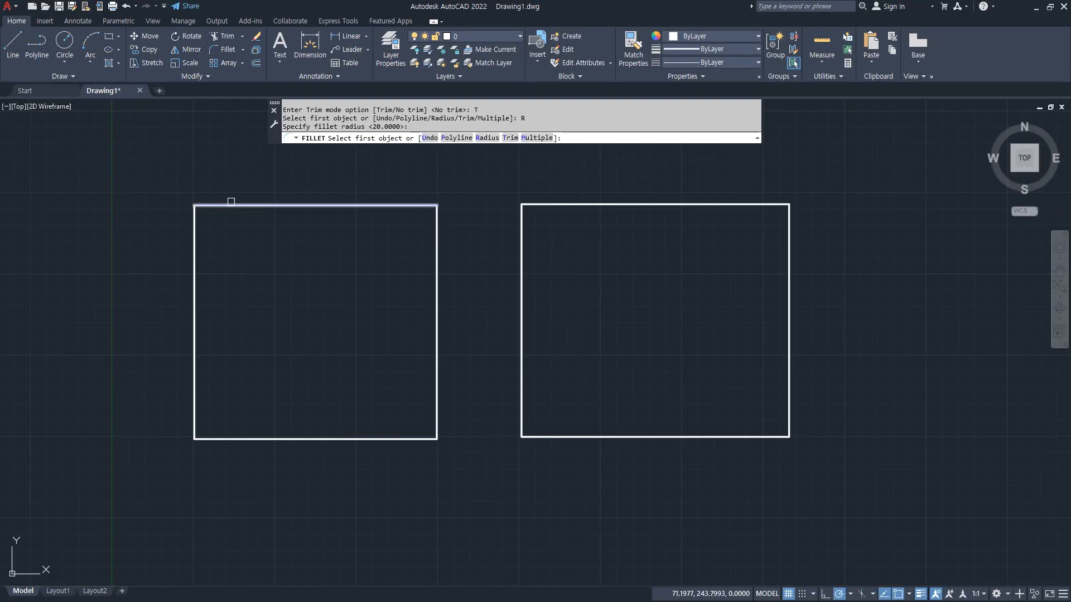
{"action": "left_click", "coordinate": [231, 203]}
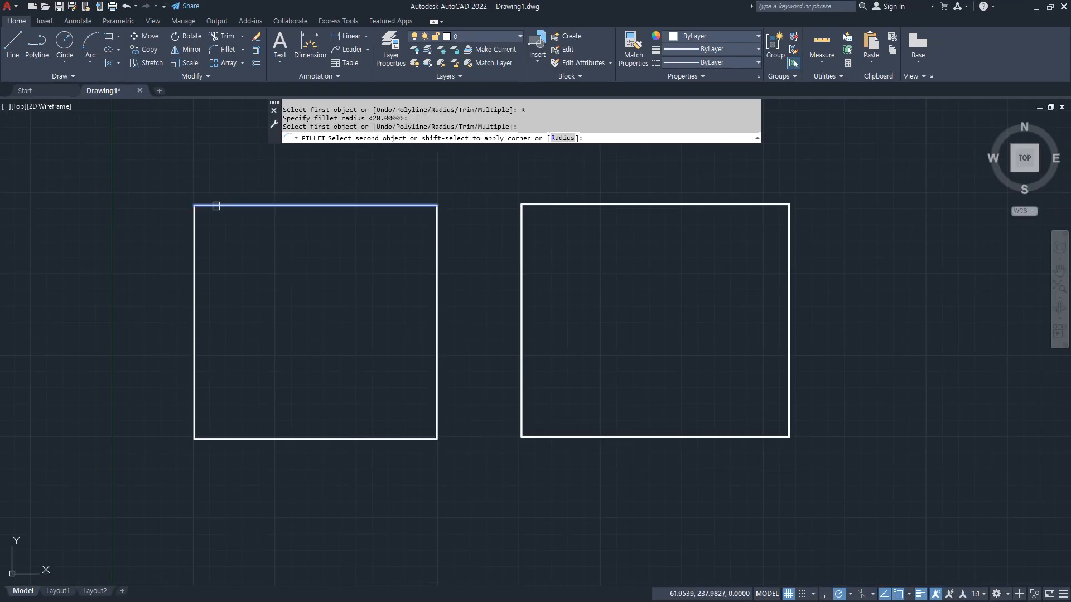
{"action": "left_click", "coordinate": [195, 231]}
Fillet the left rectangle's lower-left, lower-right and upper-right corners one by one with the same radius of 20.
{"action": "key", "text": "Return"}
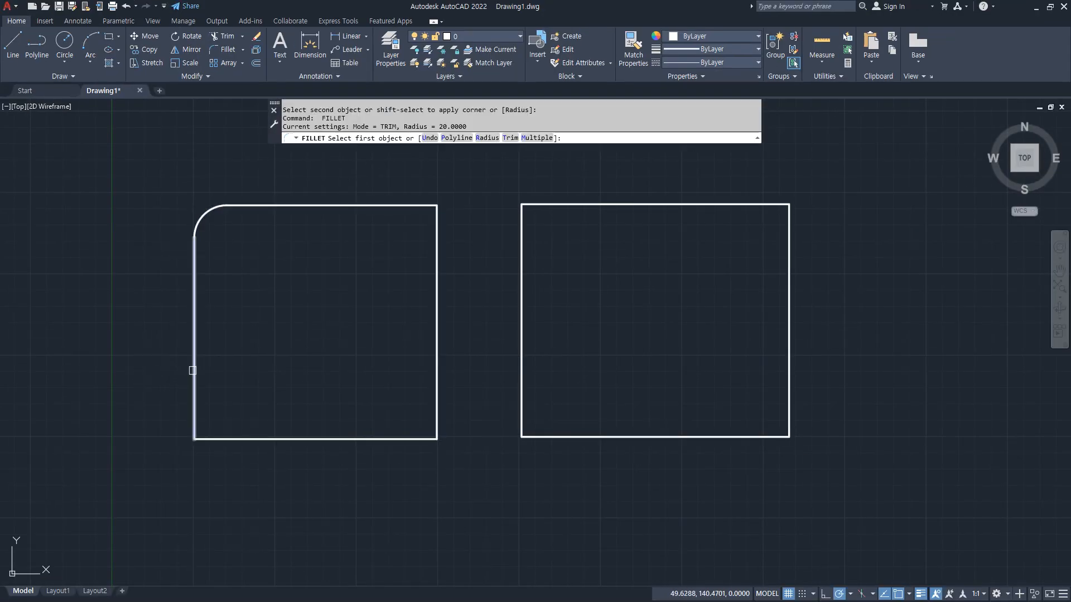
{"action": "left_click", "coordinate": [193, 370]}
{"action": "left_click", "coordinate": [237, 439]}
{"action": "key", "text": "Return"}
{"action": "left_click", "coordinate": [358, 439]}
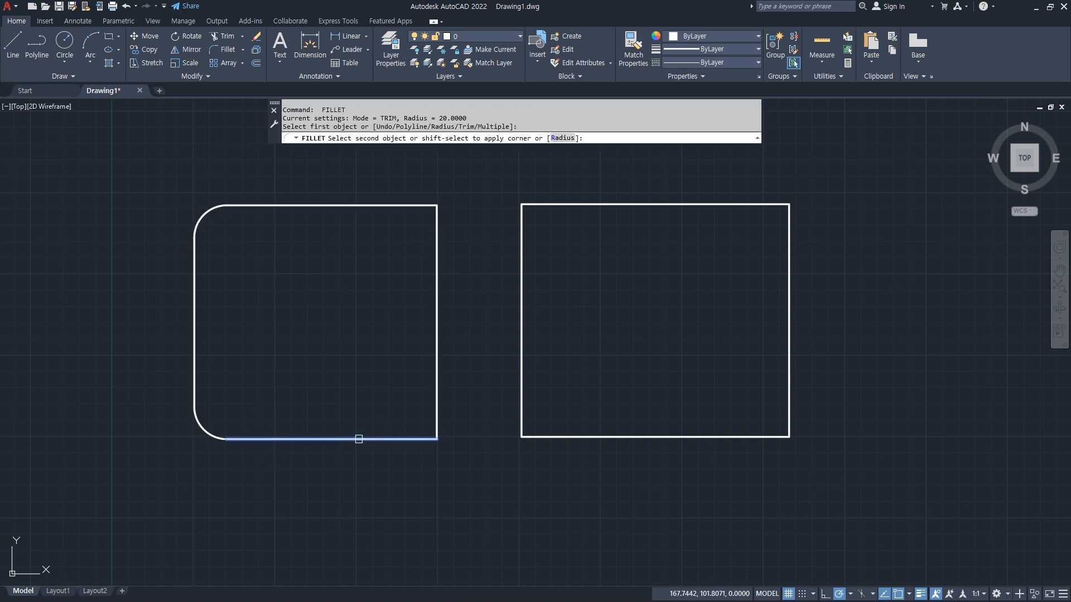
{"action": "left_click", "coordinate": [436, 400]}
{"action": "key", "text": "Return"}
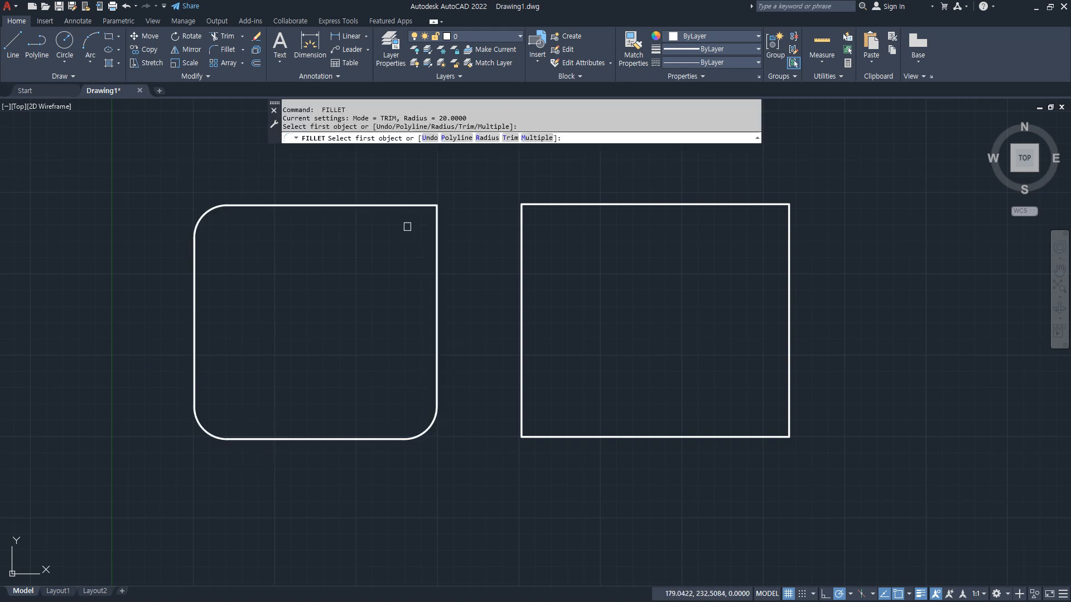
{"action": "left_click", "coordinate": [394, 205]}
{"action": "left_click", "coordinate": [435, 244]}
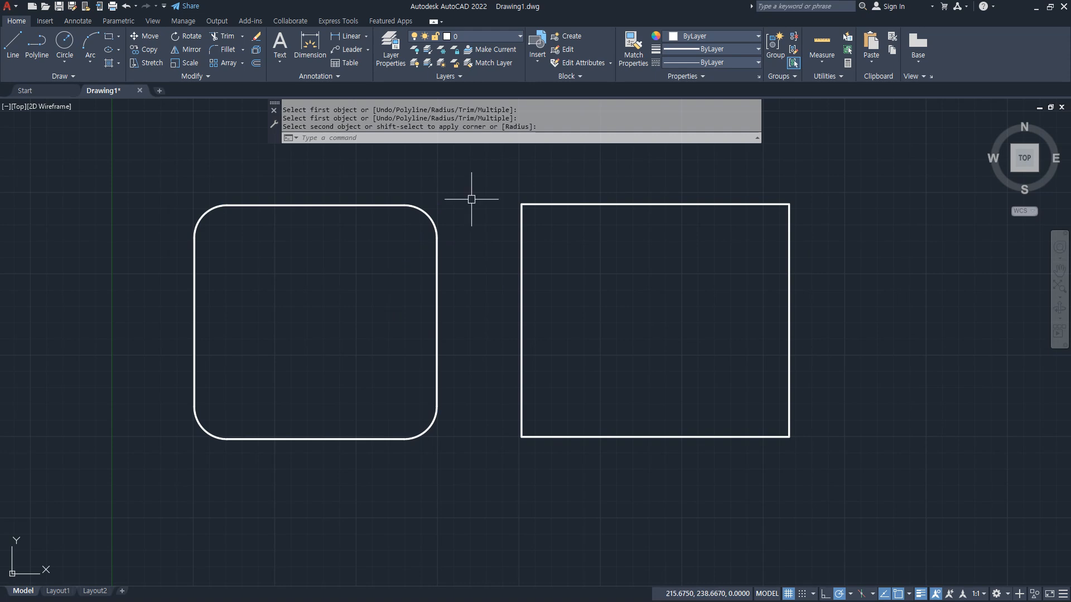
Fillet all corners of the right-hand rectangle at once with radius 20, using the Polyline option.
{"action": "key", "text": "Return"}
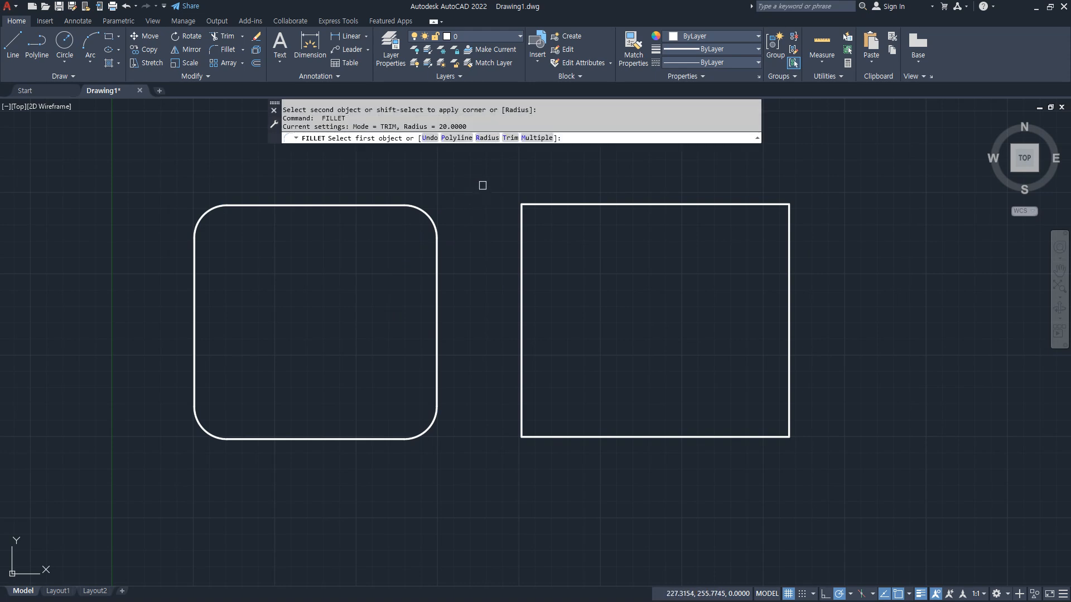
{"action": "left_click", "coordinate": [457, 138]}
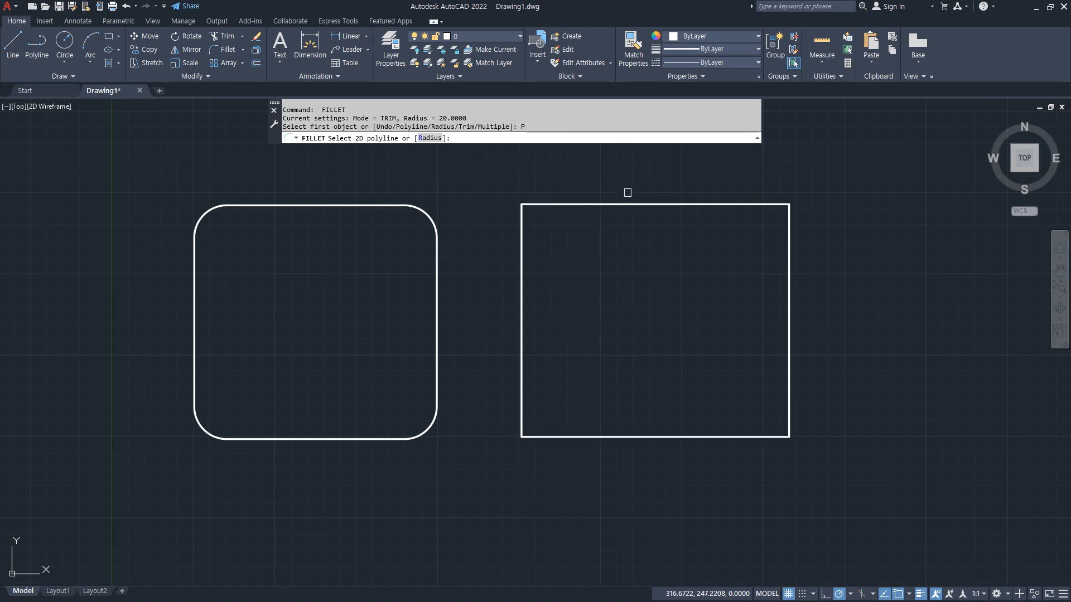
{"action": "left_click", "coordinate": [625, 204]}
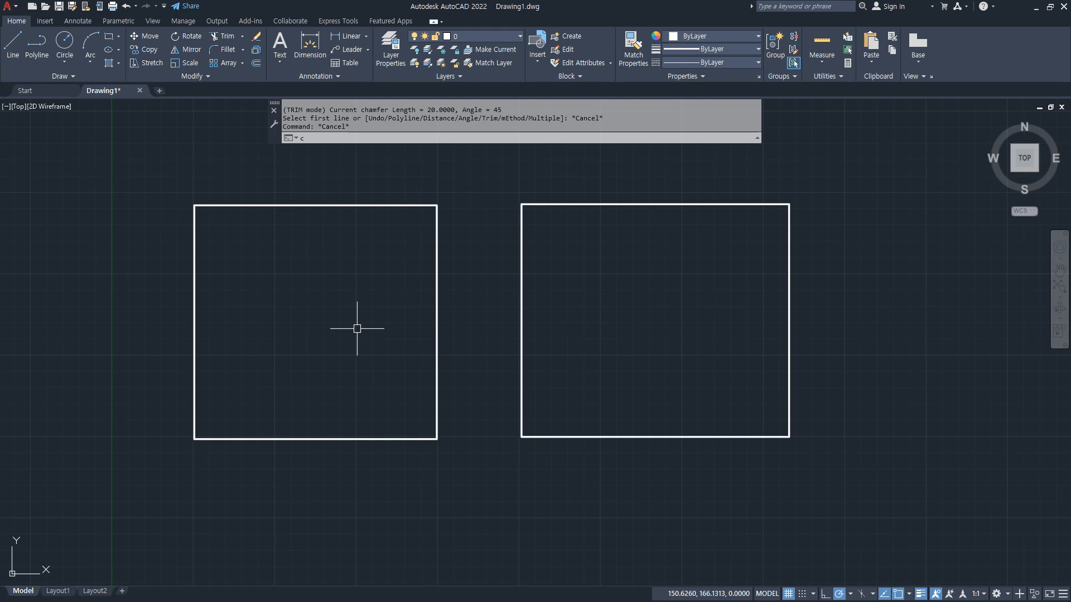
Chamfer the upper-left and lower-left corners of the left-hand rectangle with length 20 and angle 45.
{"action": "type", "text": "a"}
{"action": "key", "text": "Return"}
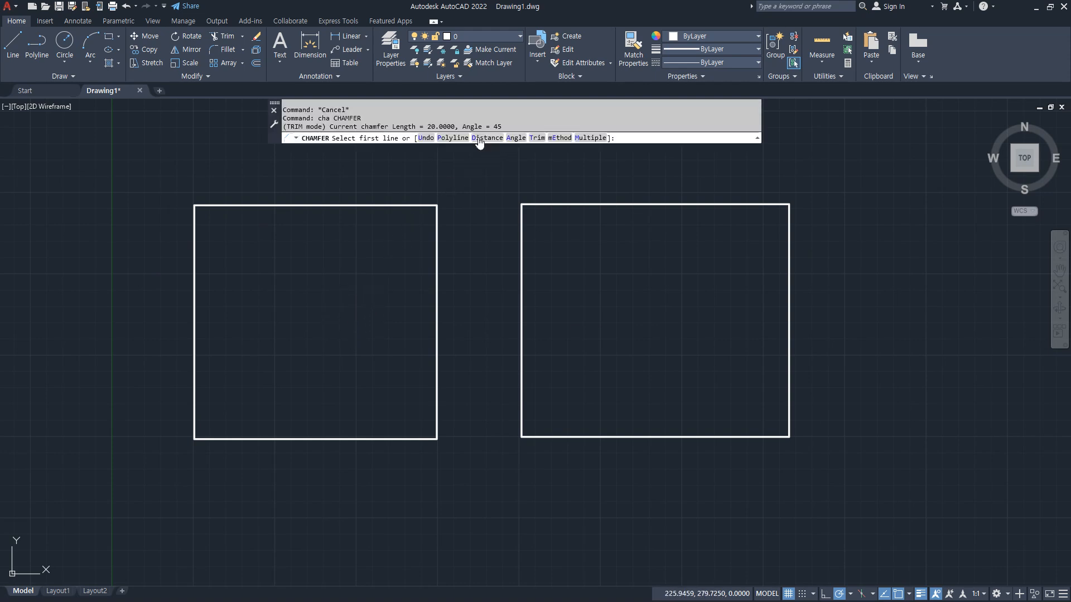
{"action": "left_click", "coordinate": [256, 206]}
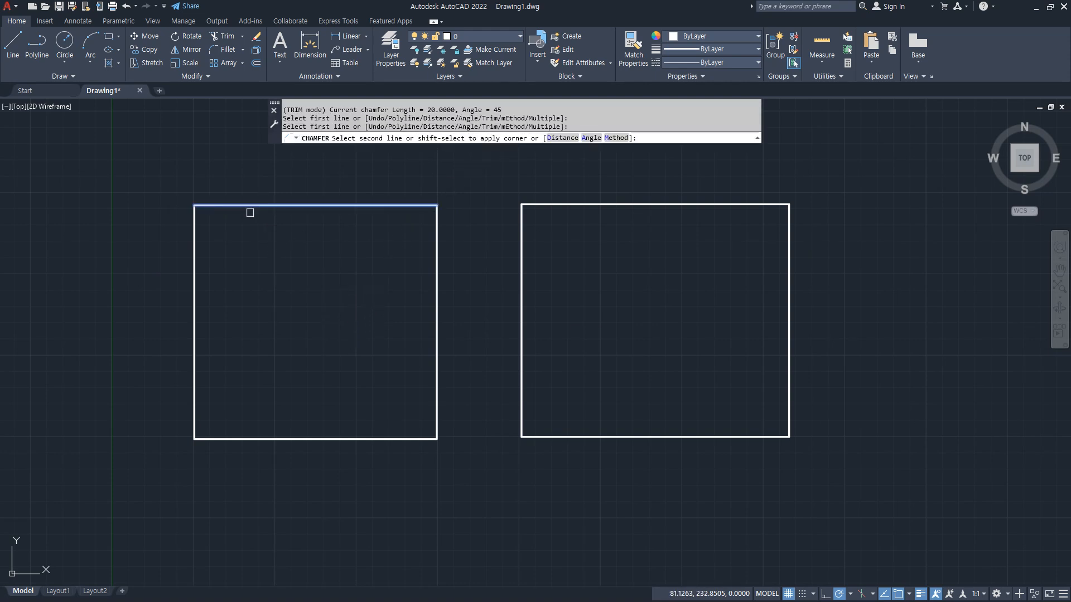
{"action": "left_click", "coordinate": [195, 276]}
{"action": "key", "text": "Return"}
{"action": "left_click", "coordinate": [195, 357]}
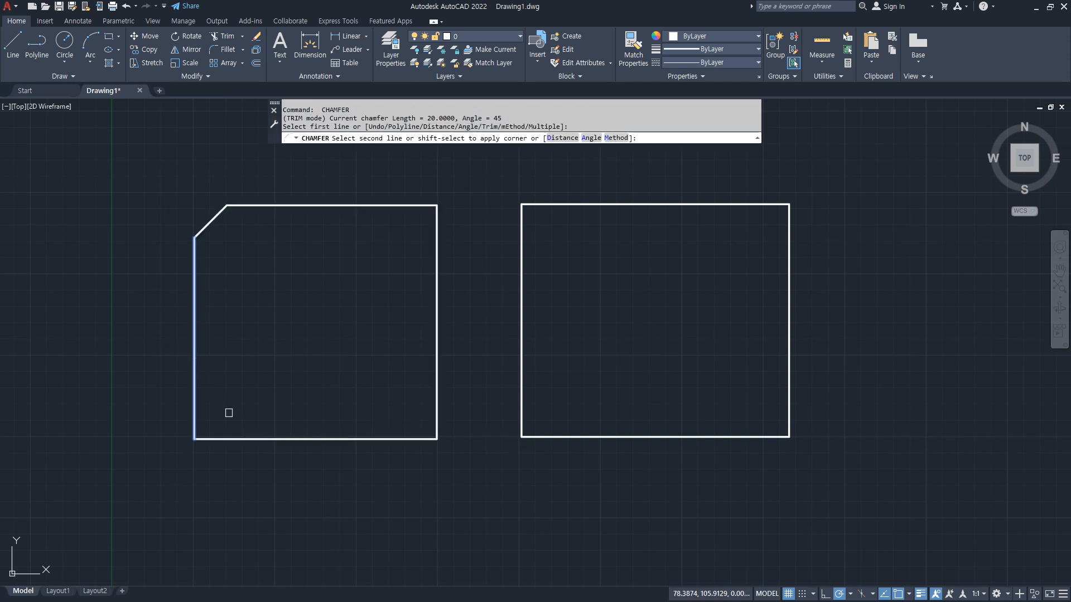
{"action": "left_click", "coordinate": [249, 439]}
Chamfer the lower-right and upper-right corners of the left-hand rectangle with length 20 and angle 45.
{"action": "key", "text": "Return"}
{"action": "left_click", "coordinate": [394, 438]}
{"action": "left_click", "coordinate": [436, 394]}
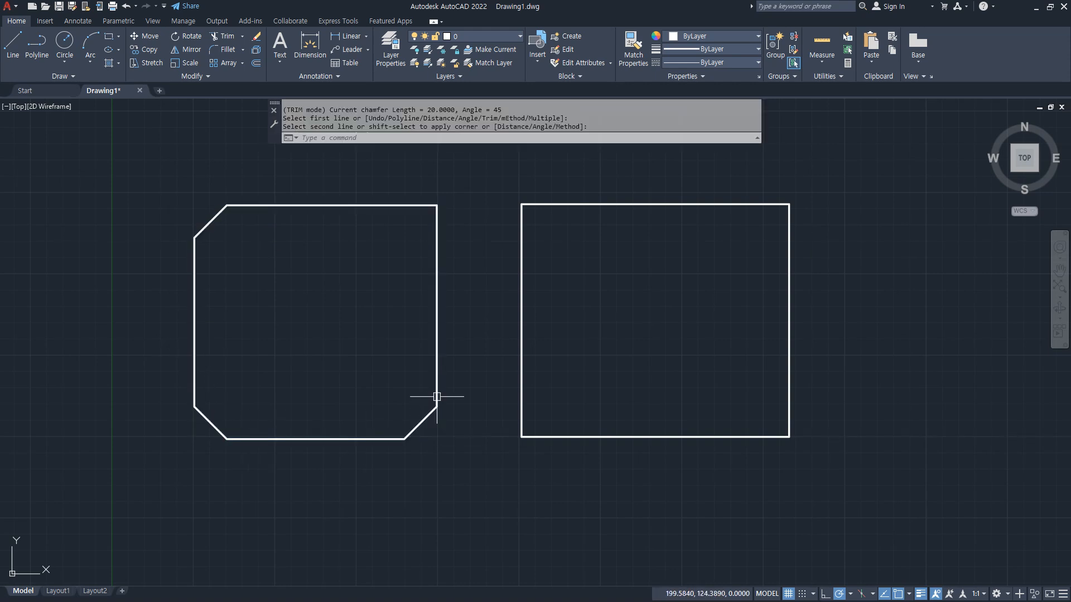
{"action": "key", "text": "Return"}
{"action": "left_click", "coordinate": [436, 252]}
{"action": "left_click", "coordinate": [386, 208]}
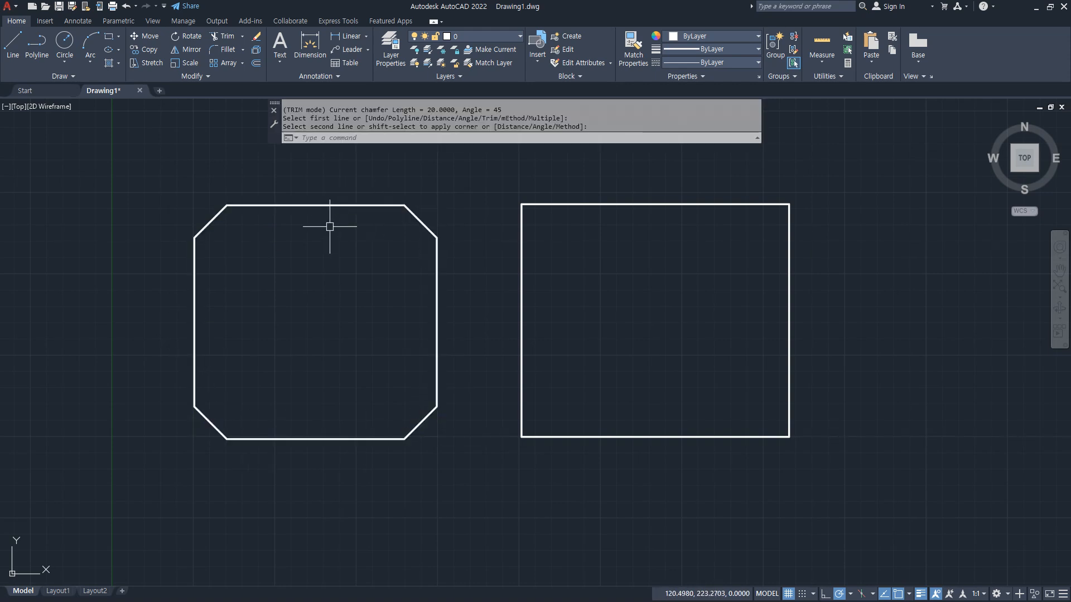
Chamfer all corners of the right-hand rectangle at once with length 20 and angle 45, using the Polyline option.
{"action": "key", "text": "Return"}
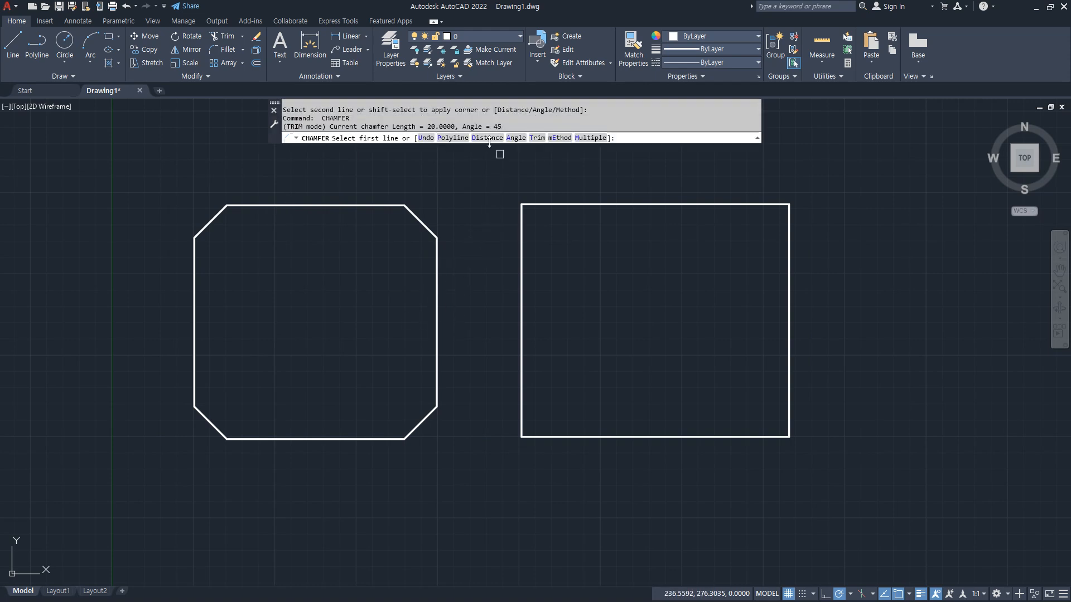
{"action": "left_click", "coordinate": [457, 138]}
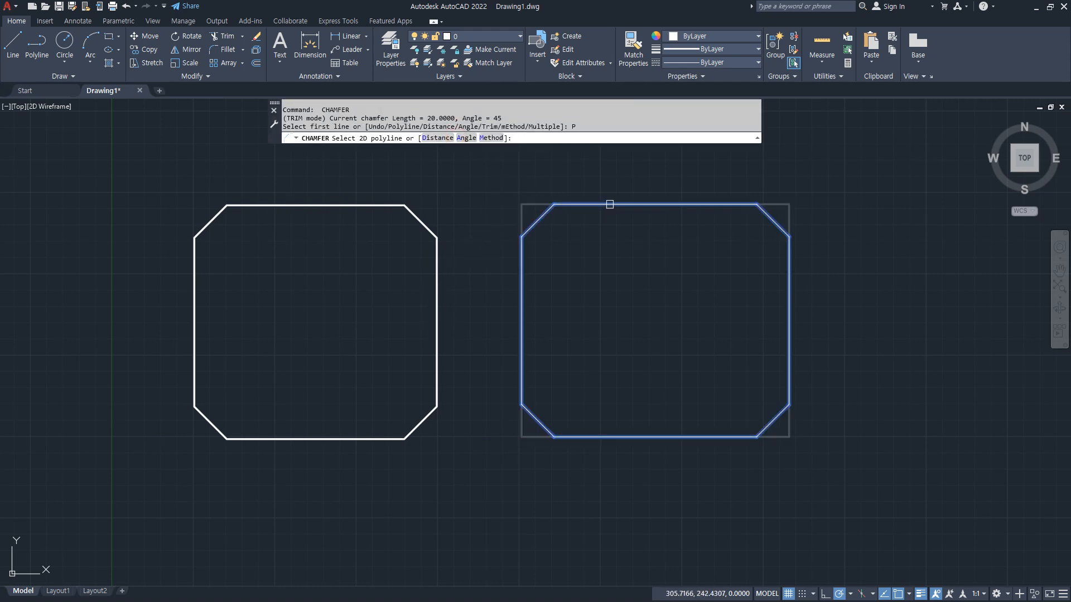
{"action": "left_click", "coordinate": [610, 204]}
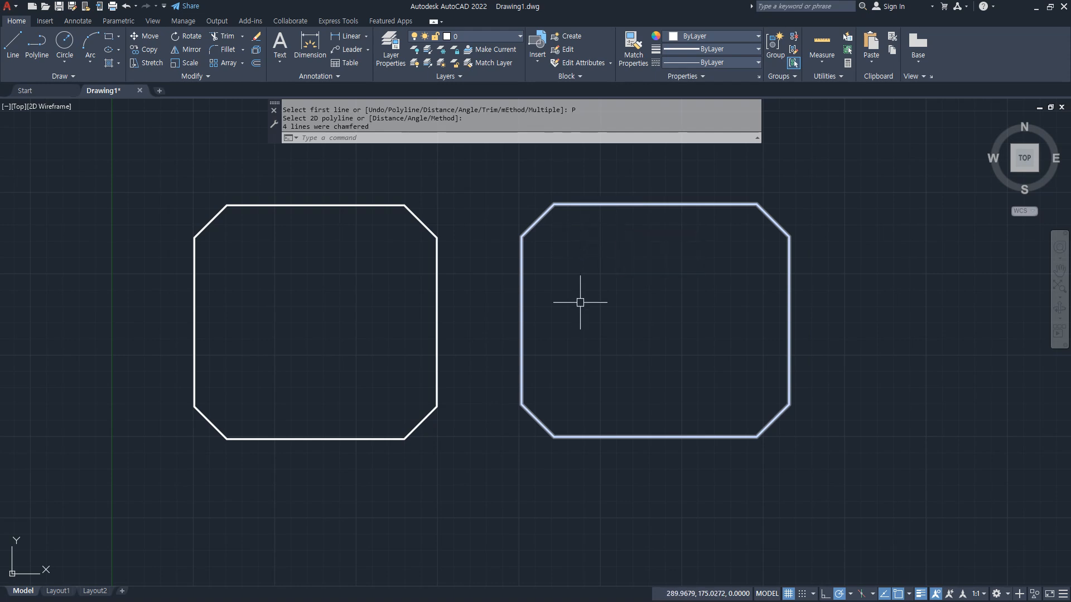
Erase both chamfered rectangles from the drawing.
{"action": "left_click", "coordinate": [618, 396]}
{"action": "left_click", "coordinate": [292, 329]}
{"action": "type", "text": "e"}
{"action": "key", "text": "Return"}
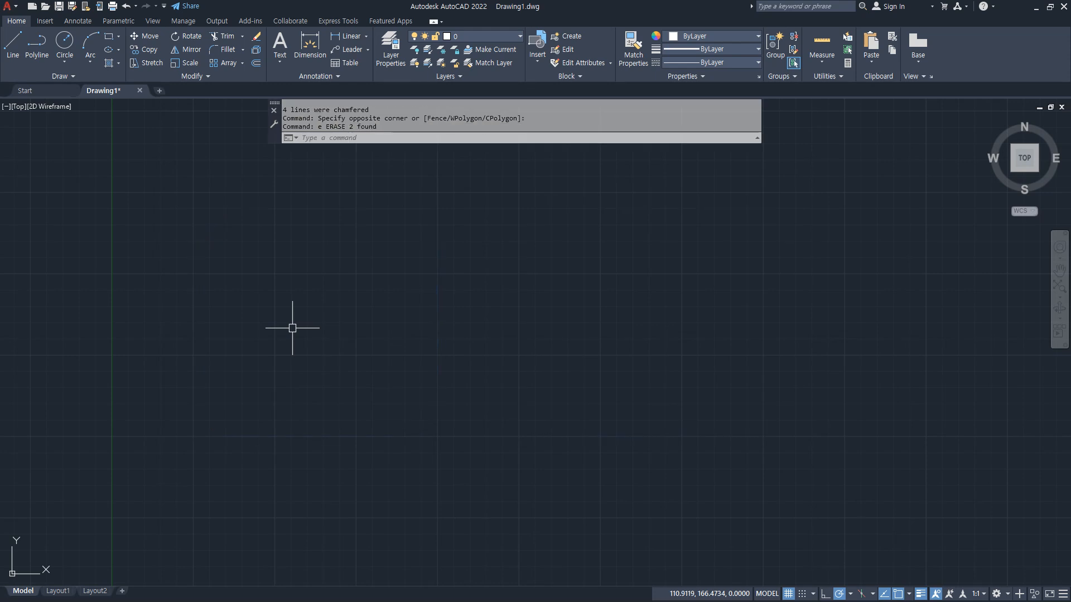
Draw a rectangle with rounded corners, setting the Rectangle command's fillet radius to 20.
{"action": "type", "text": "rec"}
{"action": "key", "text": "Return"}
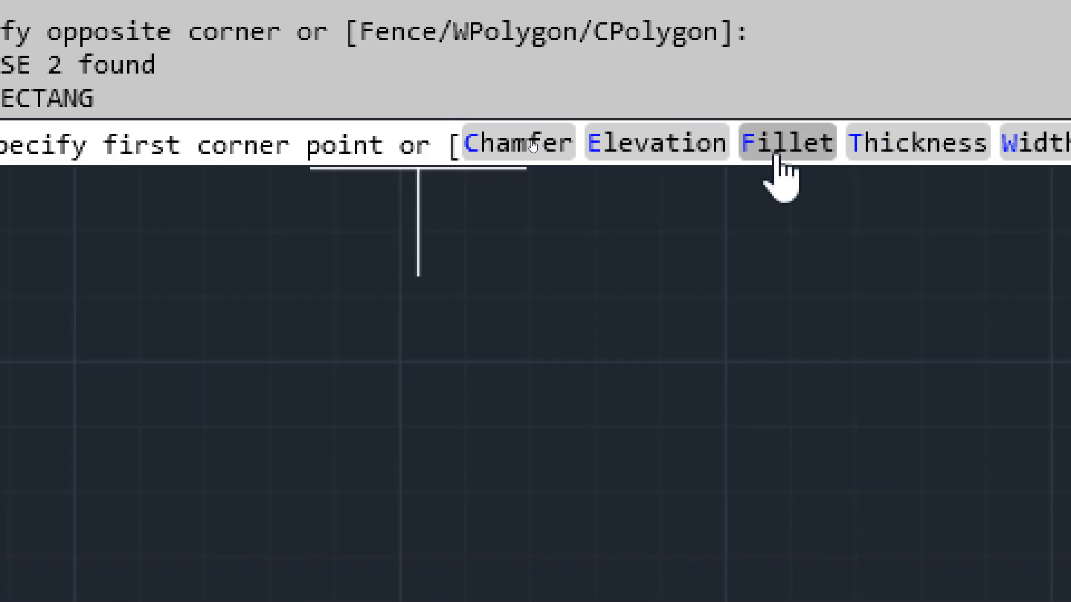
{"action": "left_click", "coordinate": [778, 157]}
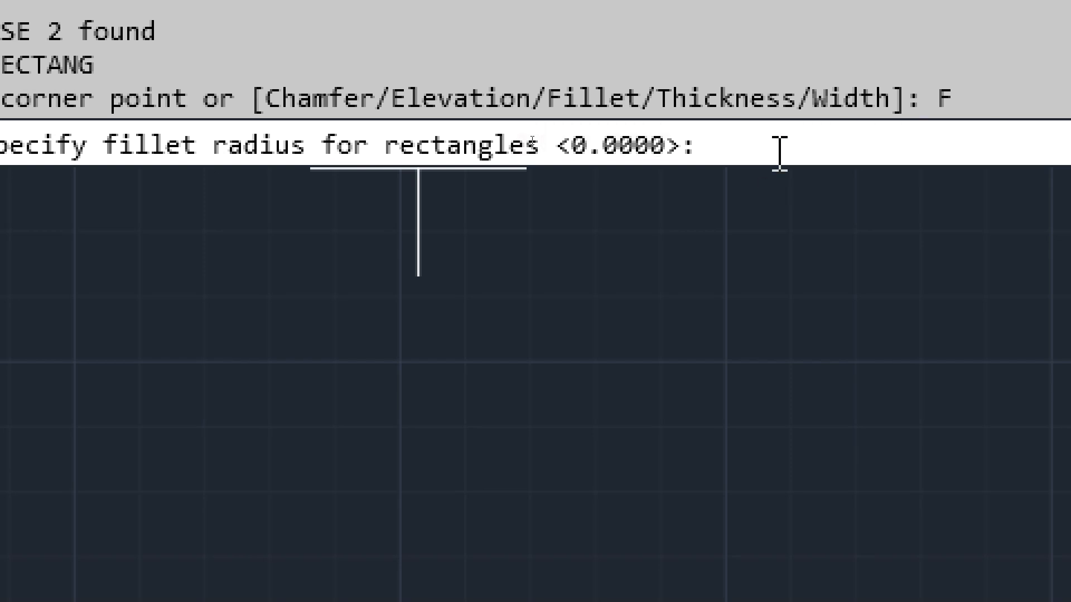
{"action": "type", "text": "20"}
{"action": "key", "text": "Return"}
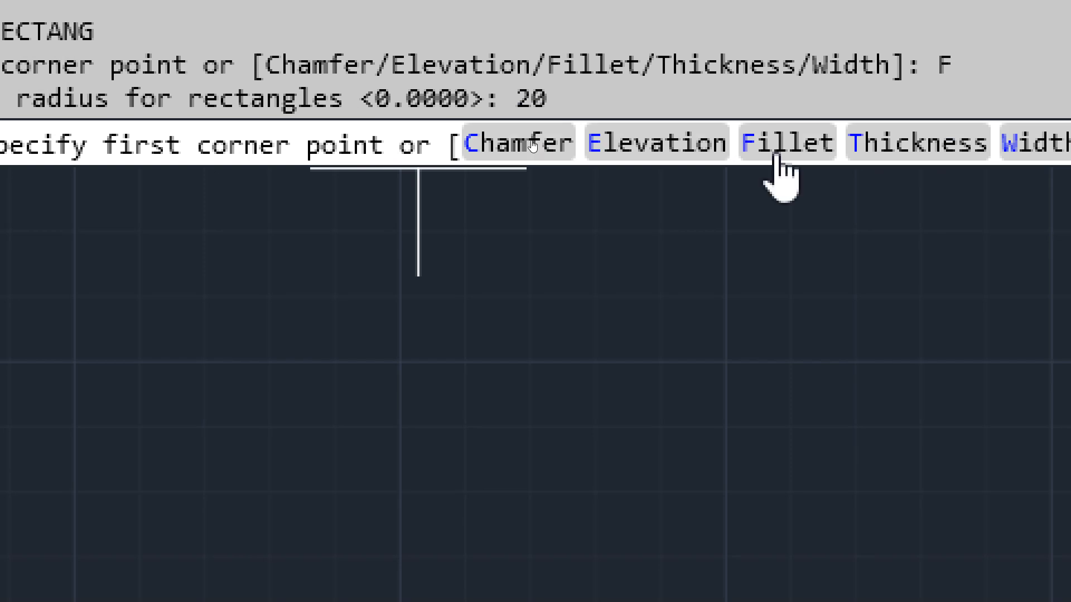
{"action": "left_click", "coordinate": [263, 408]}
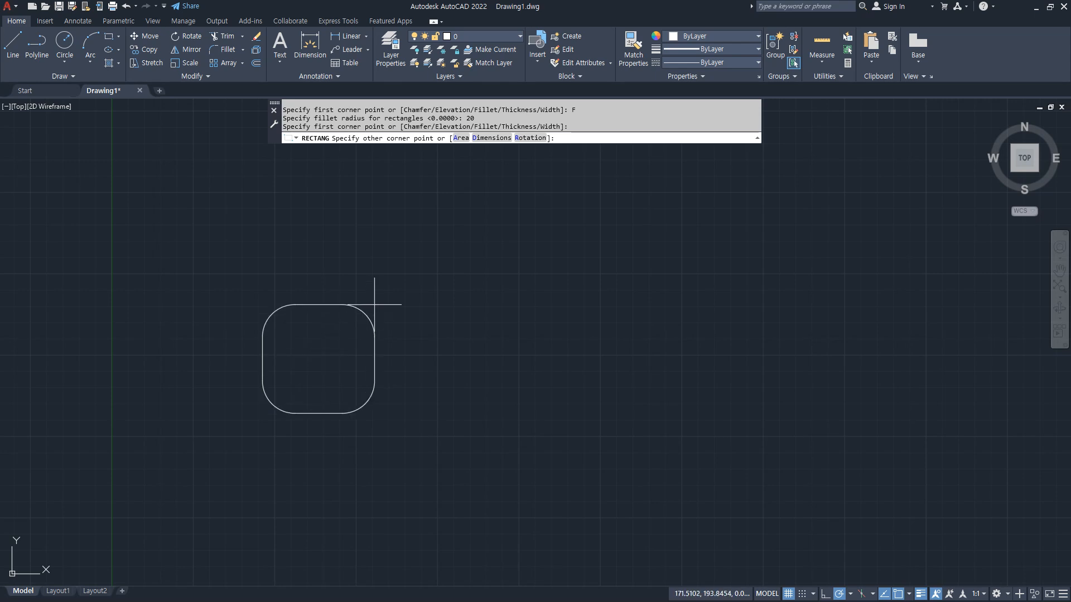
{"action": "left_click", "coordinate": [493, 195]}
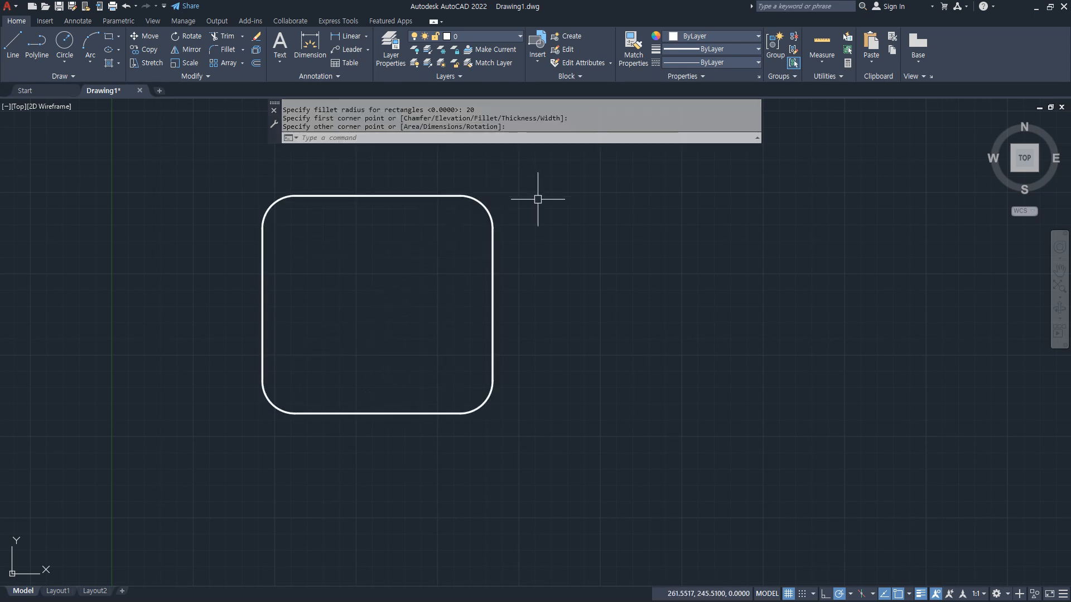
Draw a second rectangle beside the rounded one with chamfered corners, using 20 for both chamfer distances.
{"action": "key", "text": "Return"}
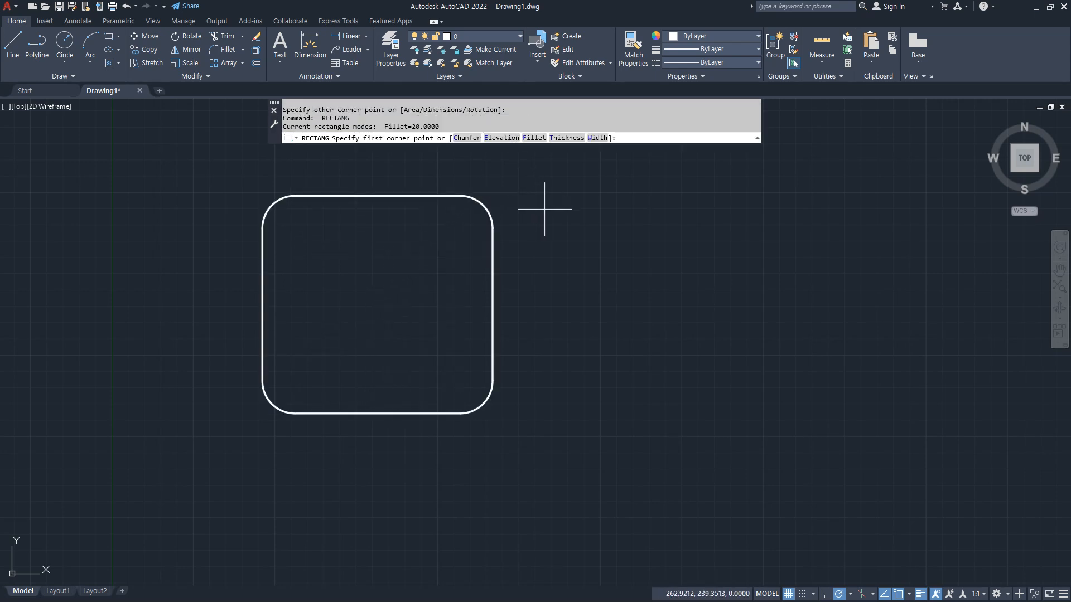
{"action": "left_click", "coordinate": [467, 138]}
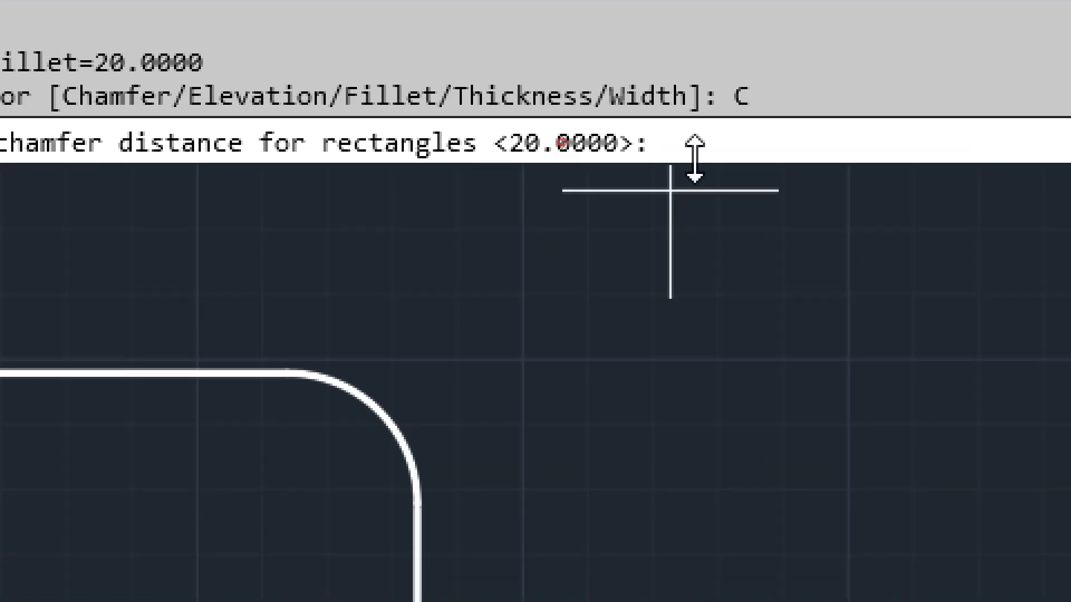
{"action": "key", "text": "Return"}
{"action": "key", "text": "Return"}
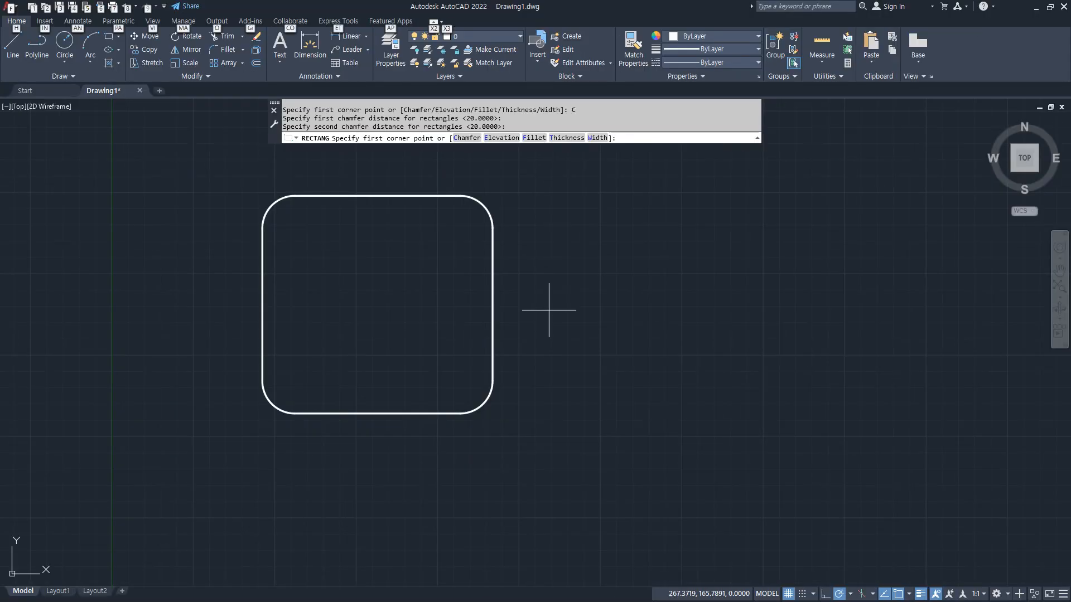
{"action": "left_click", "coordinate": [549, 424]}
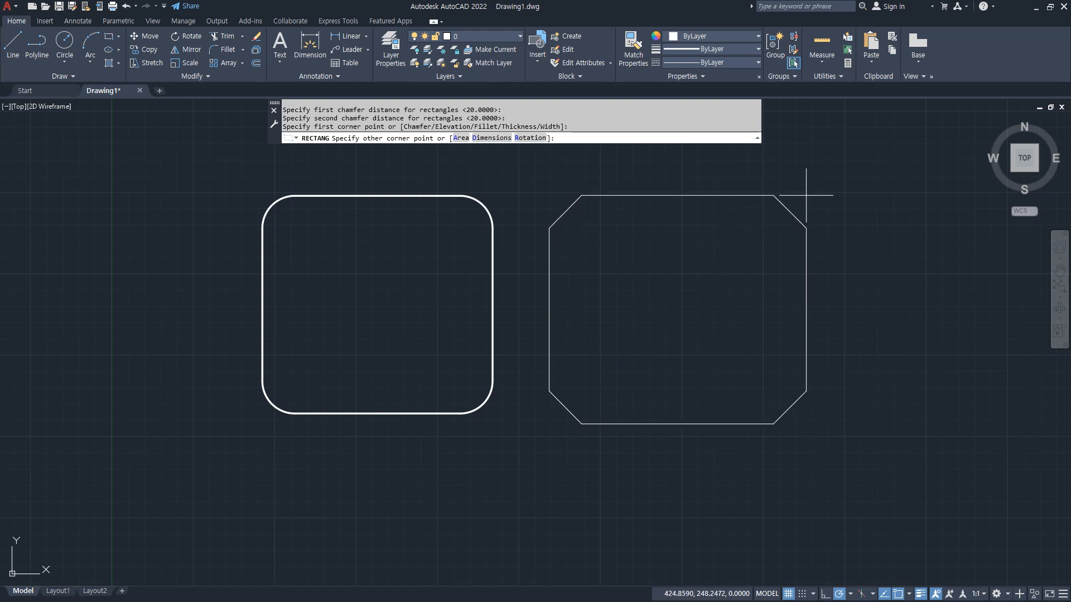
{"action": "left_click", "coordinate": [803, 195]}
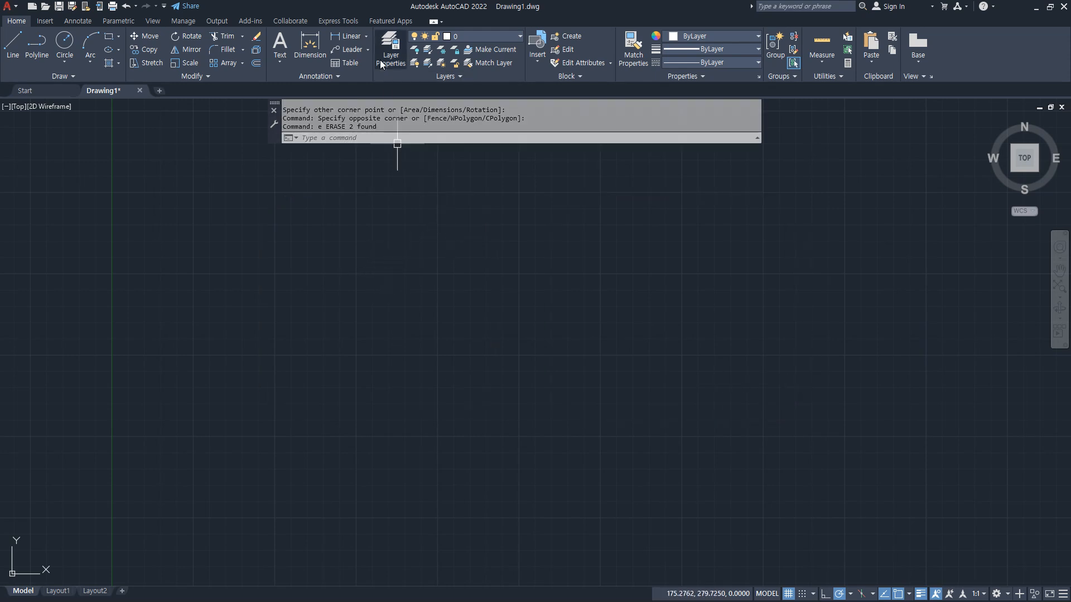
Create a new layer named 중심선 and set its color to red.
{"action": "left_click", "coordinate": [390, 51]}
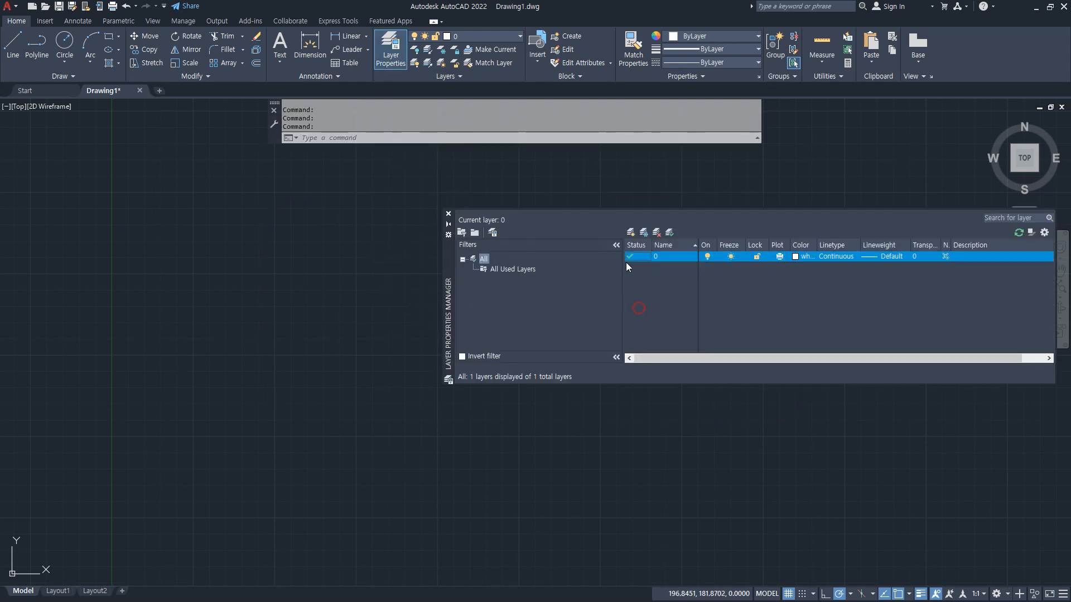
{"action": "left_click", "coordinate": [631, 232]}
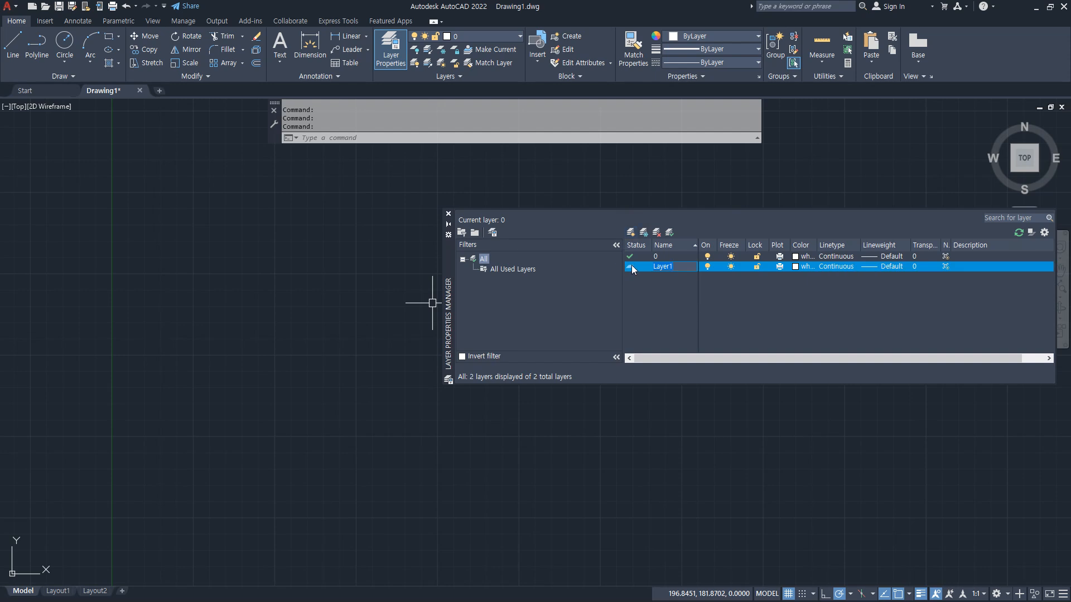
{"action": "type", "text": "중심선"}
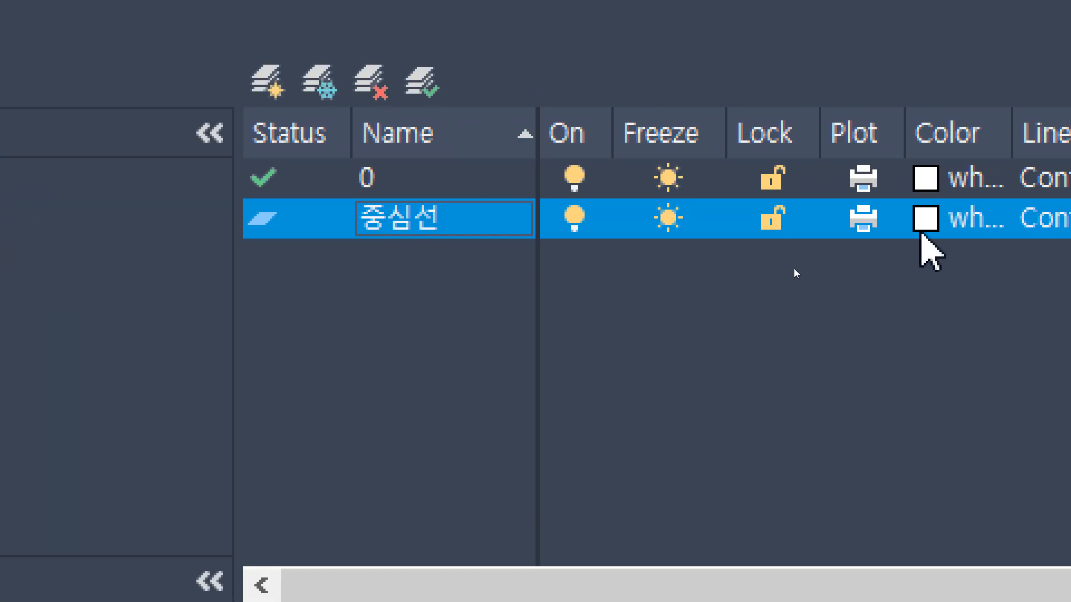
{"action": "left_click", "coordinate": [923, 224]}
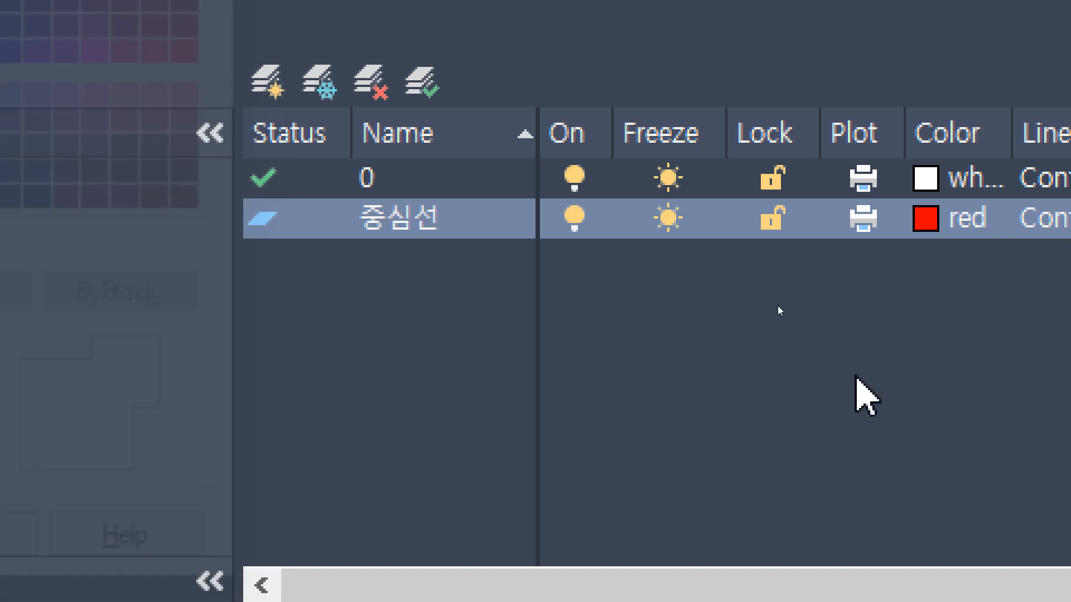
Load the ACAD_ISO04W100 linetype and assign it to the 중심선 layer, leaving the lineweight at Default.
{"action": "left_click", "coordinate": [1054, 217]}
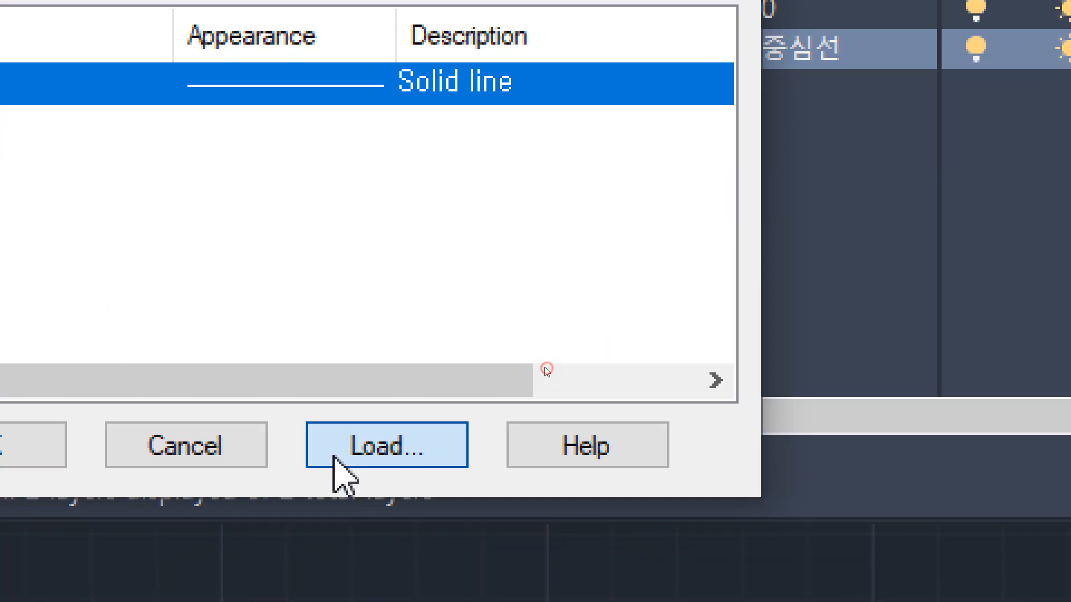
{"action": "left_click", "coordinate": [61, 599]}
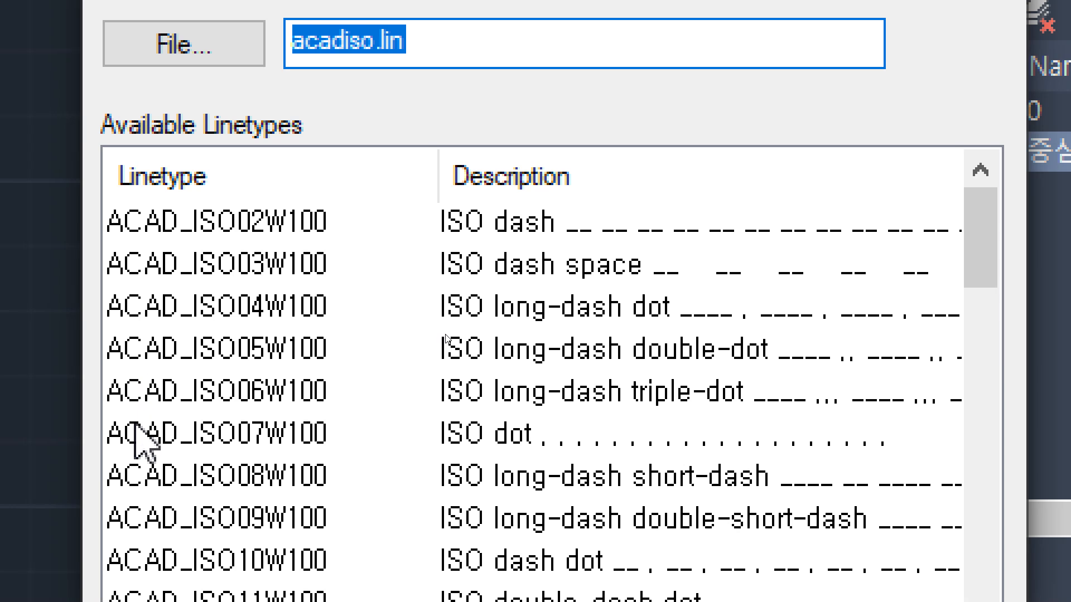
{"action": "left_click", "coordinate": [247, 312]}
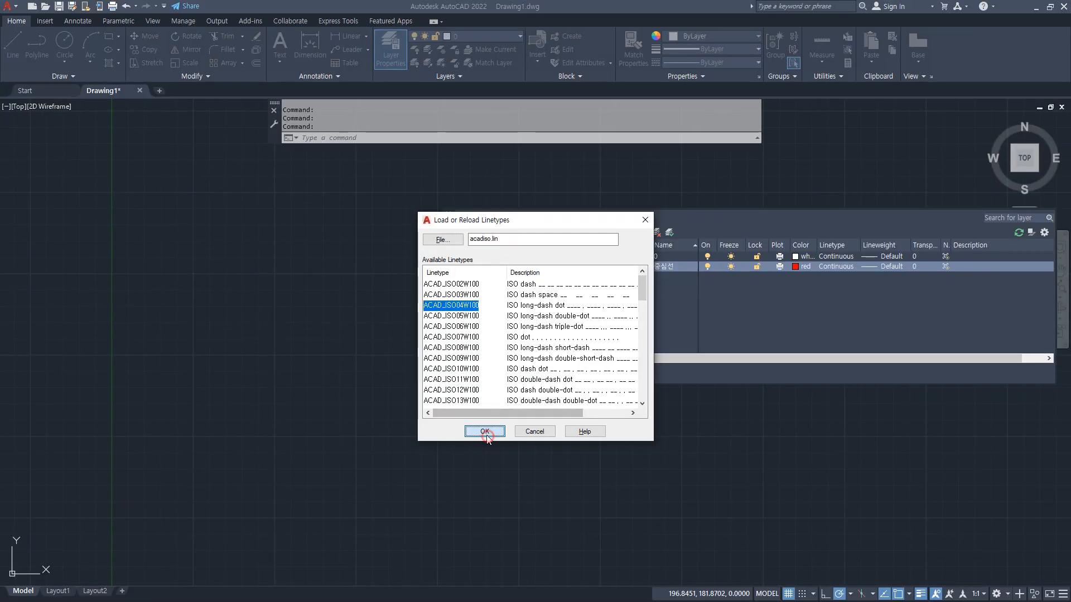
{"action": "left_click", "coordinate": [486, 437]}
{"action": "left_click", "coordinate": [447, 275]}
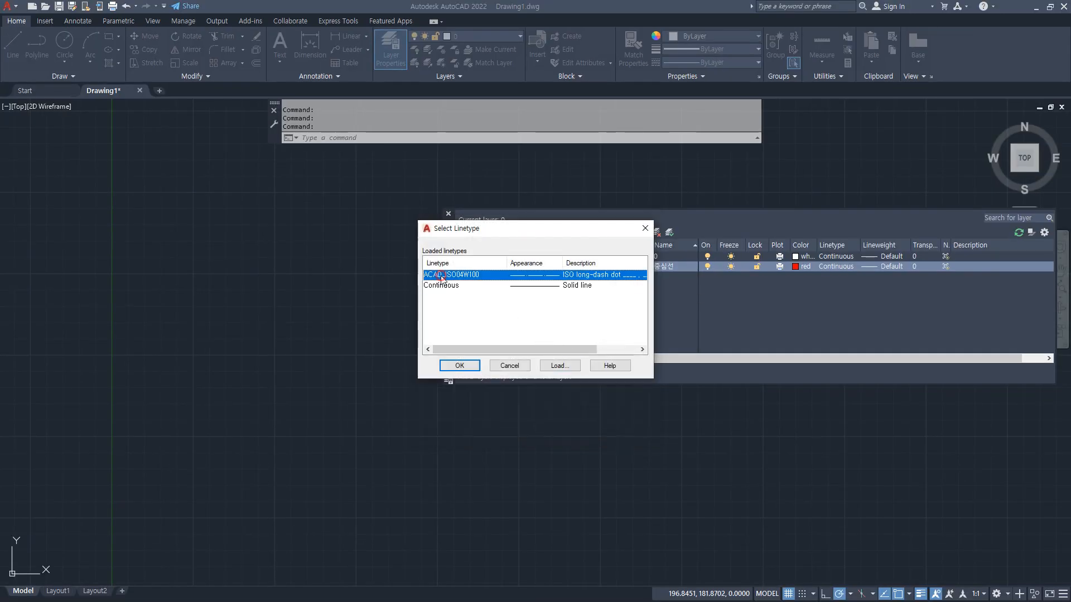
{"action": "left_click", "coordinate": [458, 365]}
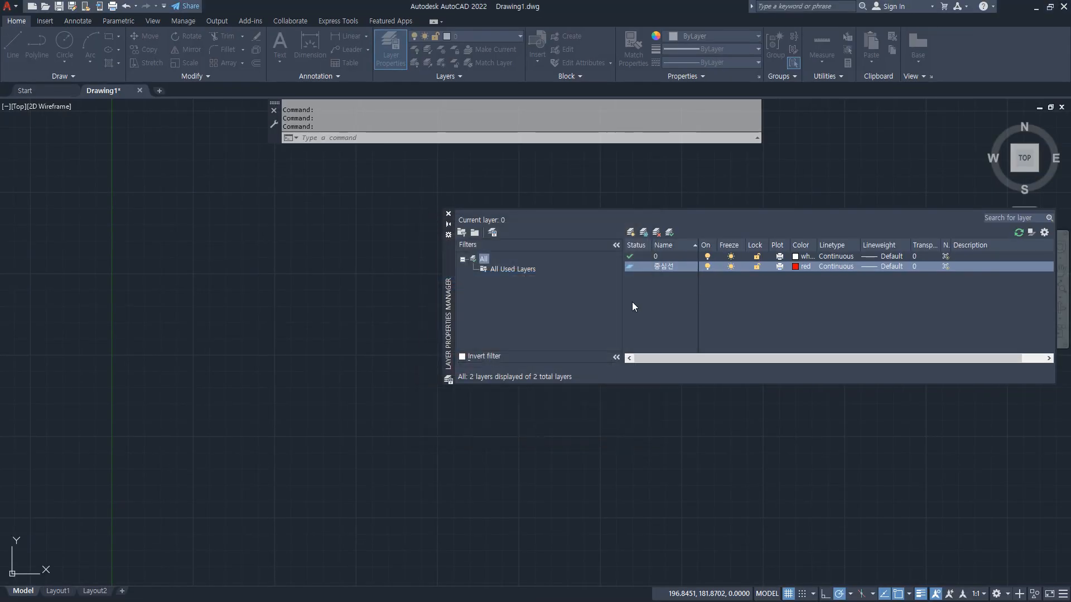
{"action": "left_click", "coordinate": [875, 266]}
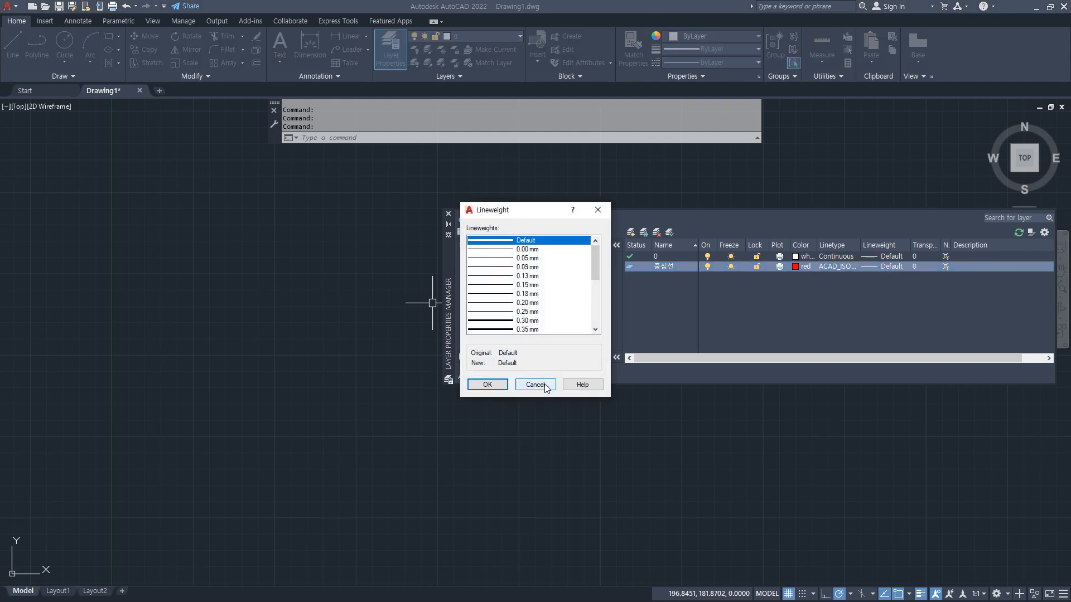
{"action": "left_click", "coordinate": [535, 385]}
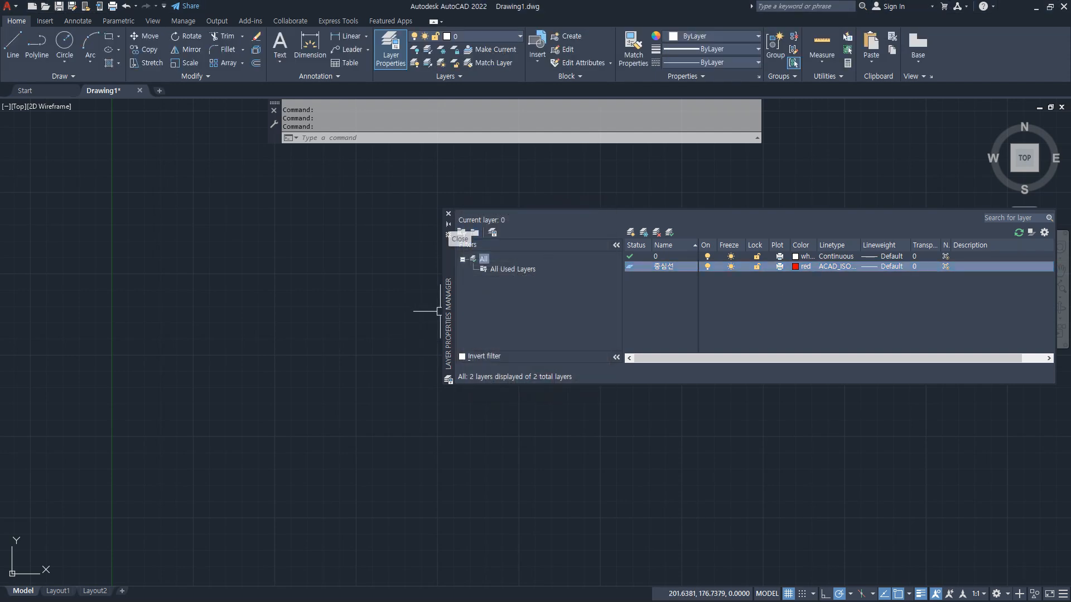
Switch to the browser to view the three-armed part's reference drawing, and move its window off the drawing area.
{"action": "key", "text": "alt+Tab"}
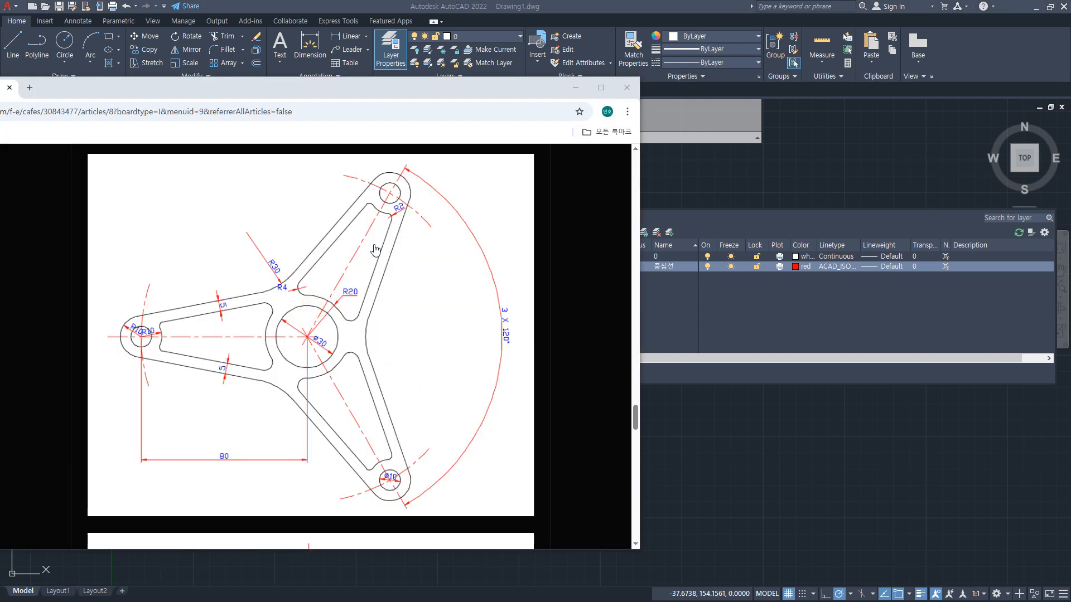
{"action": "left_click_drag", "start_coordinate": [460, 92], "coordinate": [0, 86]}
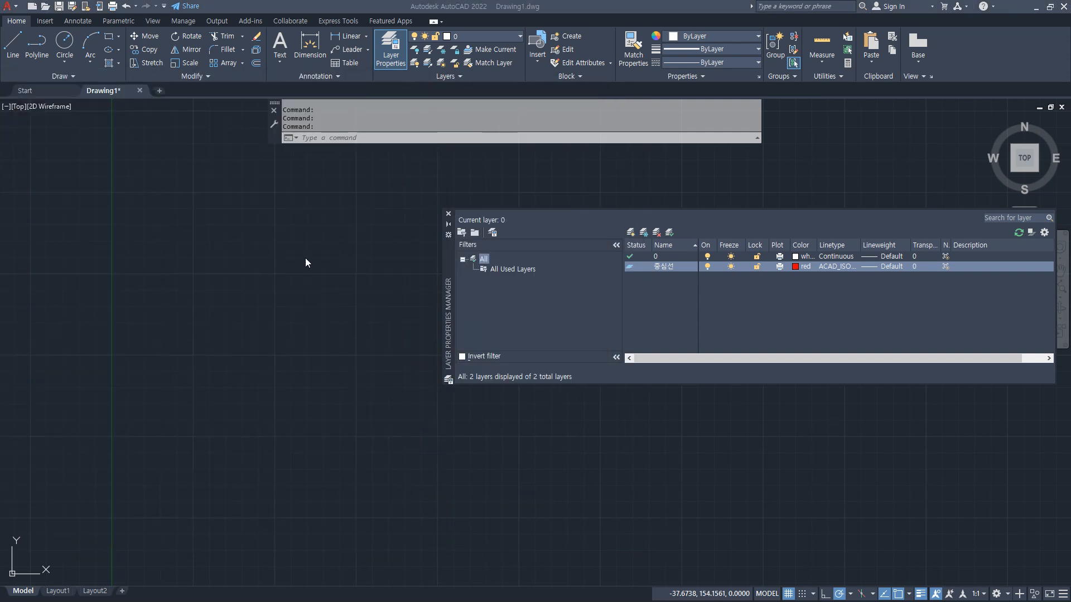
Close the layer manager, set polar tracking to 30° increments, and draw three rays from one point at 180°, 60° and 300°.
{"action": "left_click", "coordinate": [448, 214]}
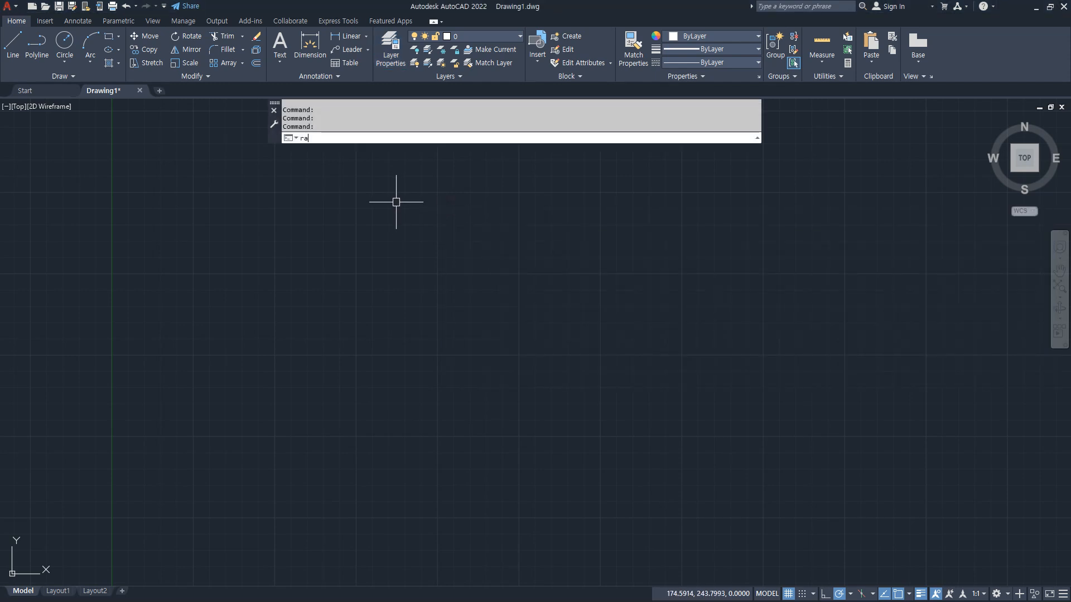
{"action": "type", "text": "RAy"}
{"action": "key", "text": "Return"}
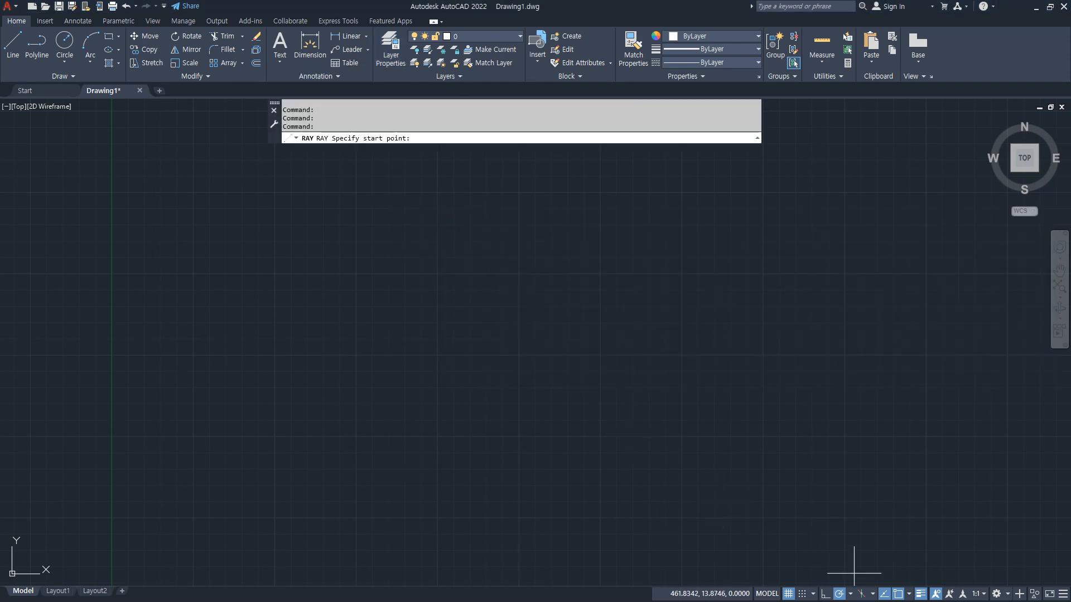
{"action": "left_click", "coordinate": [850, 595]}
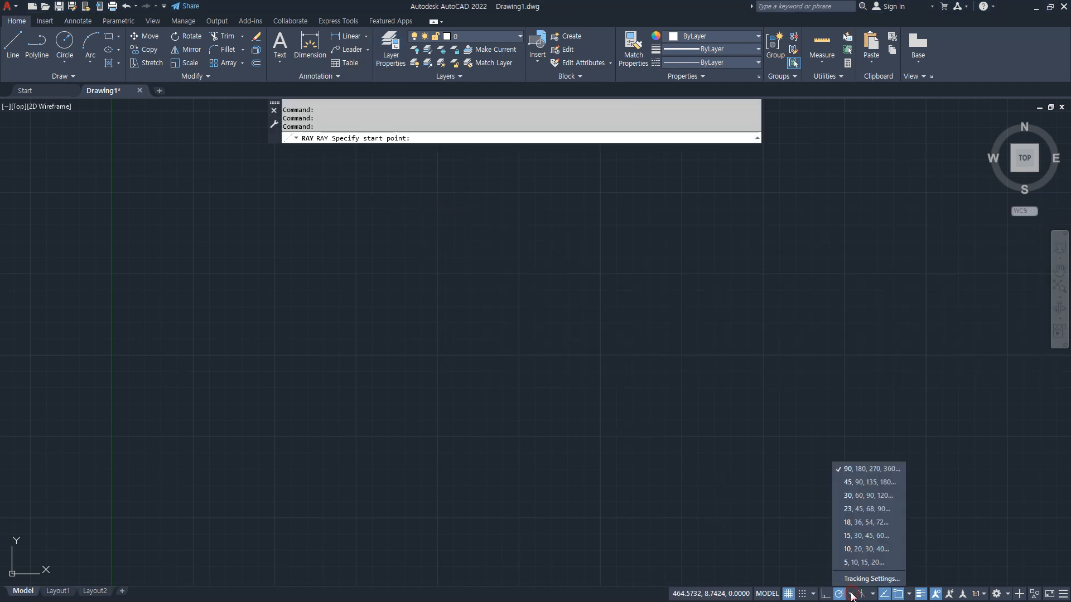
{"action": "left_click", "coordinate": [866, 500]}
{"action": "left_click", "coordinate": [457, 327]}
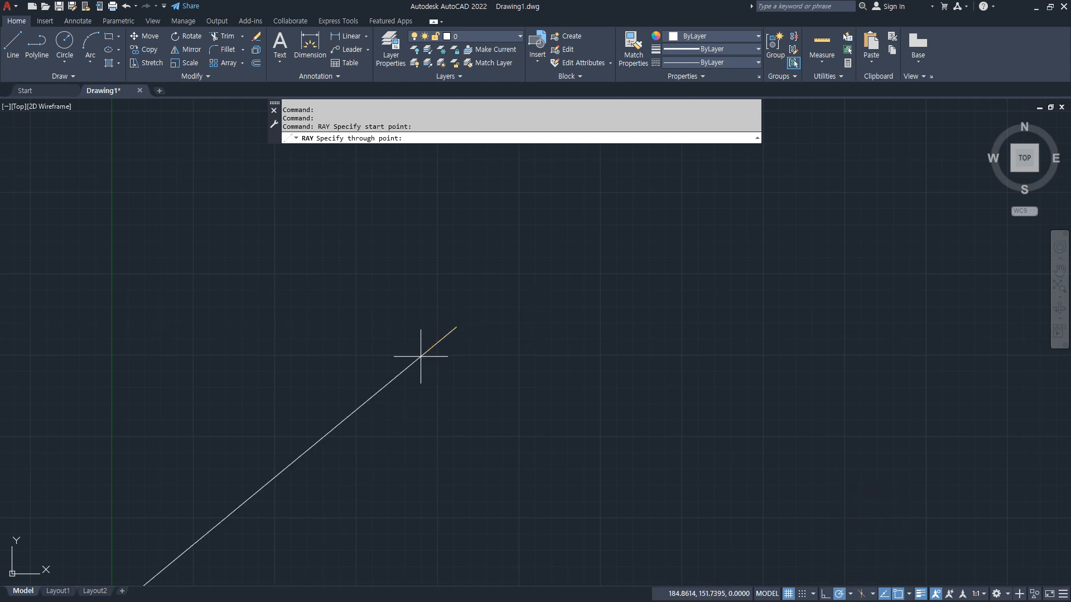
{"action": "left_click", "coordinate": [386, 327]}
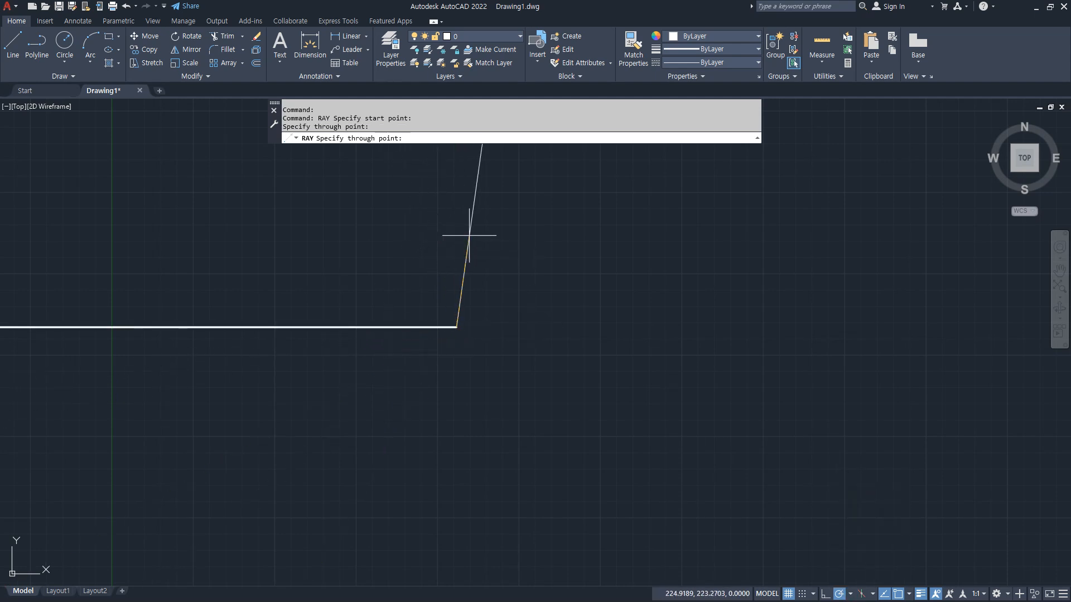
{"action": "left_click", "coordinate": [500, 240]}
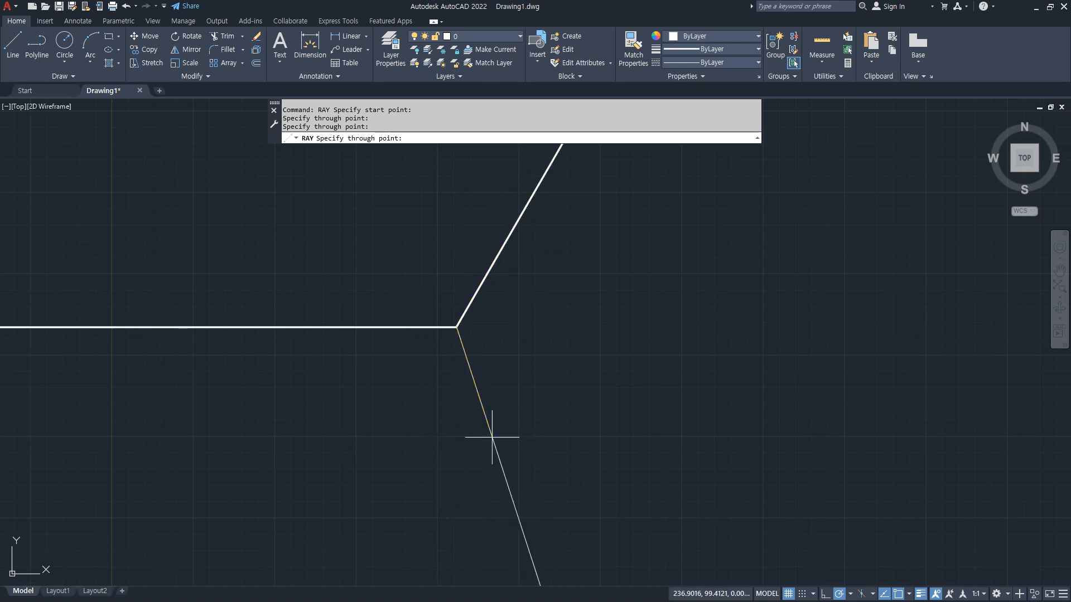
{"action": "left_click", "coordinate": [515, 428]}
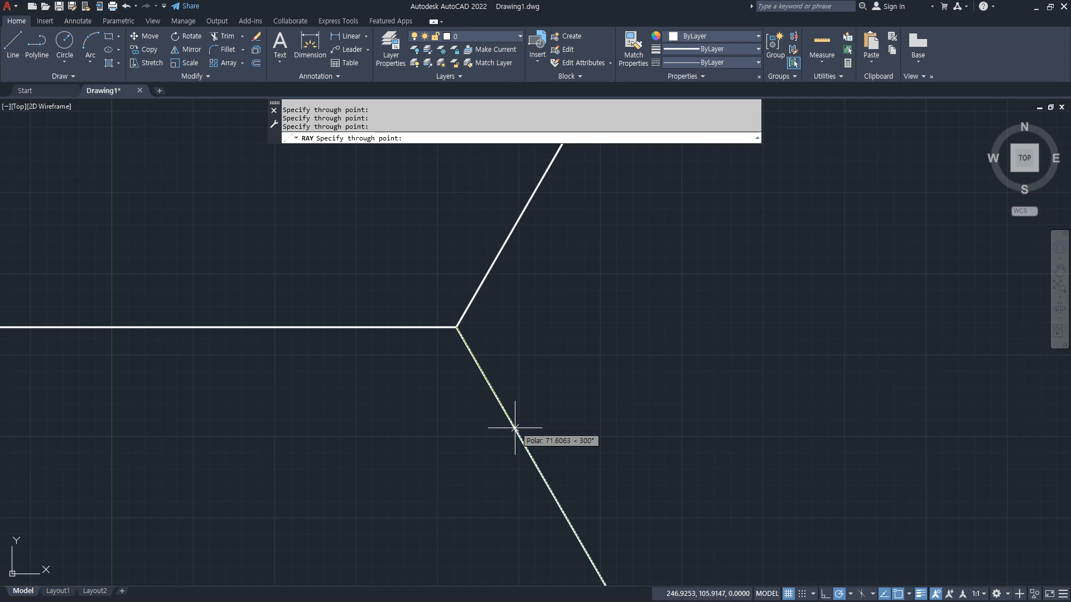
{"action": "key", "text": "Return"}
Move the three rays onto the 중심선 layer.
{"action": "left_click", "coordinate": [496, 296]}
{"action": "left_click", "coordinate": [427, 363]}
{"action": "left_click", "coordinate": [510, 36]}
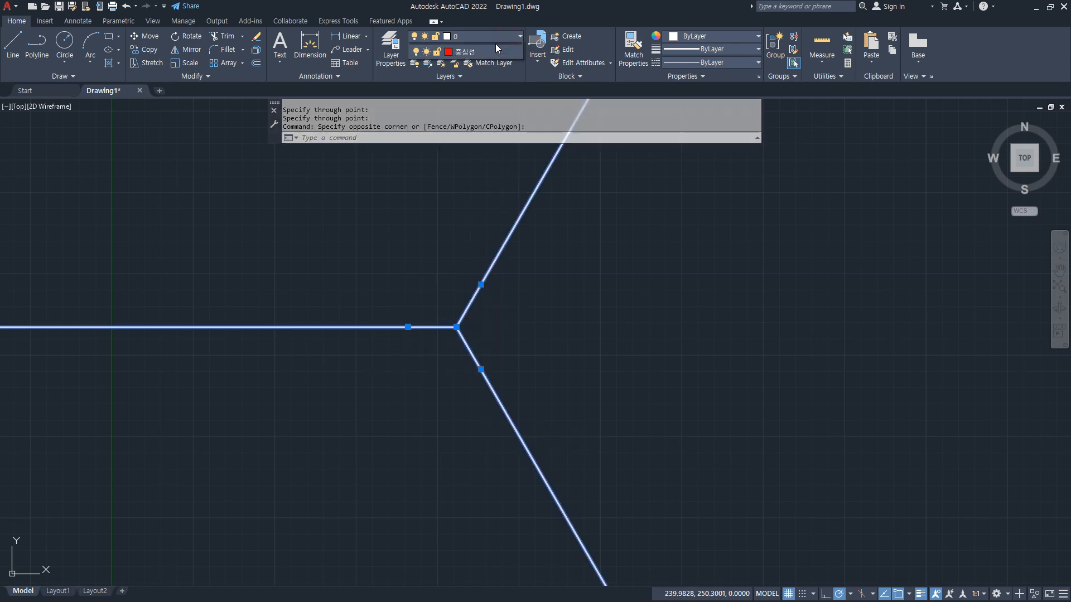
{"action": "left_click", "coordinate": [484, 60]}
{"action": "key", "text": "Escape"}
{"action": "key", "text": "Escape"}
Set the global linetype scale (LTSCALE) to 0.5.
{"action": "type", "text": "lt"}
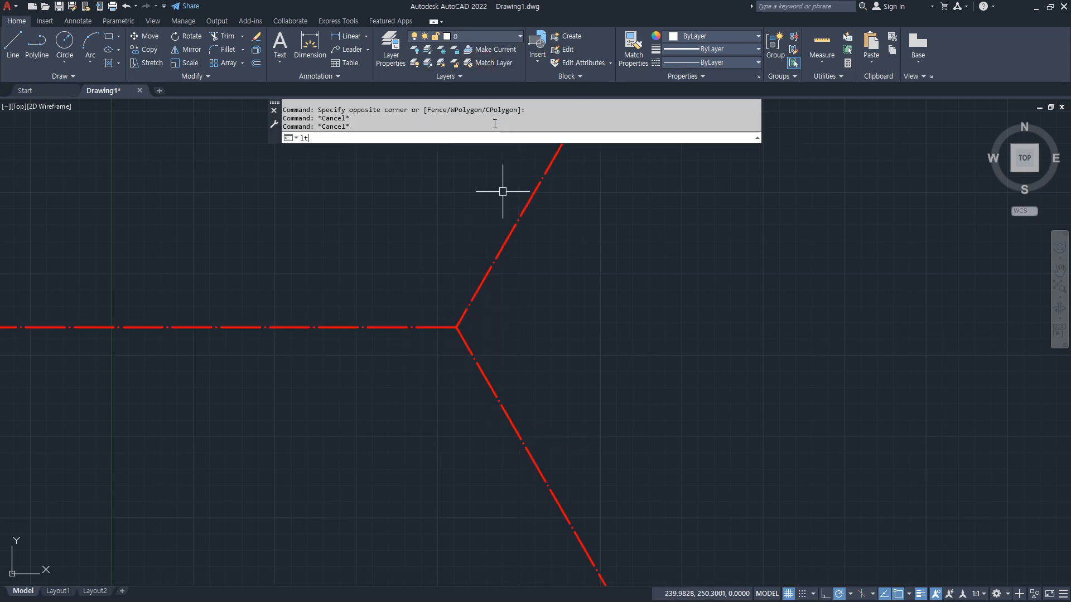
{"action": "type", "text": "s"}
{"action": "key", "text": "Return"}
{"action": "type", "text": "0.5"}
{"action": "key", "text": "Return"}
{"action": "scroll", "coordinate": [467, 236], "scroll_direction": "up", "scroll_amount": 3}
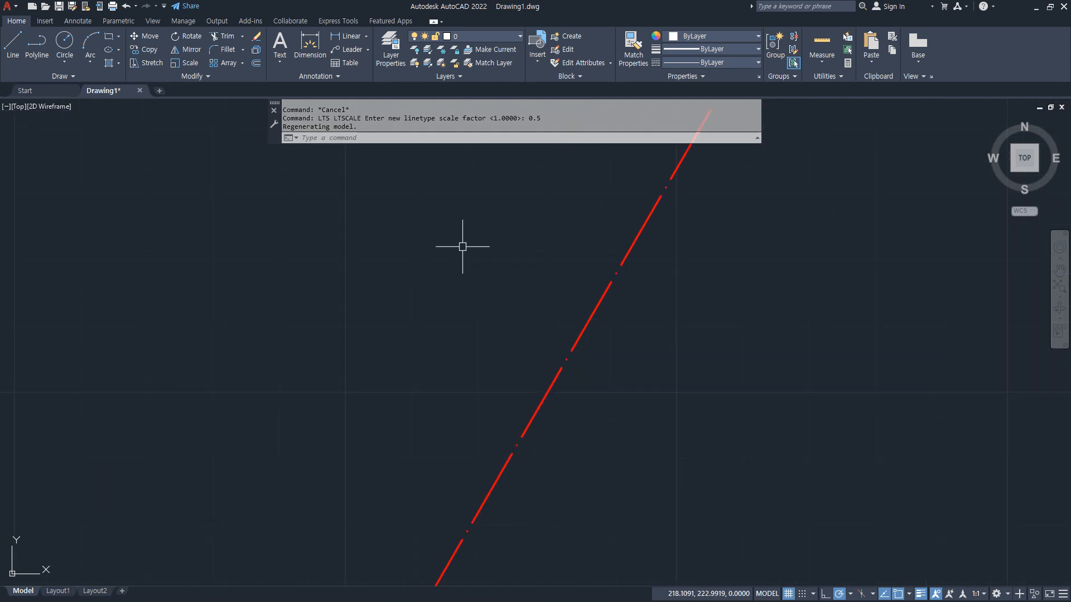
{"action": "middle_click_drag", "start_coordinate": [338, 580], "coordinate": [540, 336]}
{"action": "scroll", "coordinate": [540, 336], "scroll_direction": "down", "scroll_amount": 1}
{"action": "scroll", "coordinate": [541, 336], "scroll_direction": "up", "scroll_amount": 2}
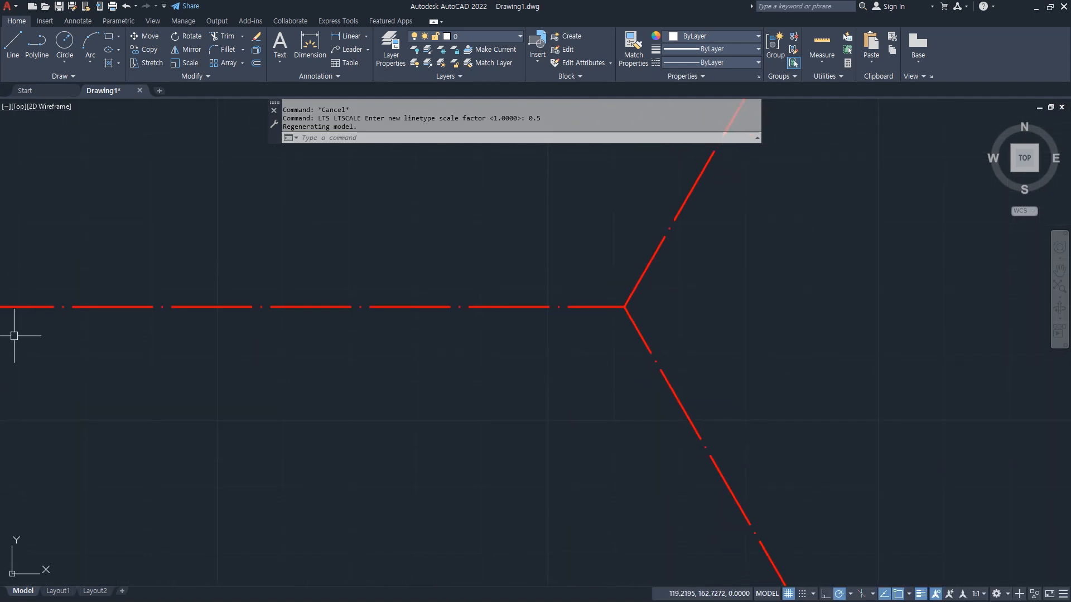
Draw a circle of diameter 30 centered on the point where the three centerlines meet.
{"action": "type", "text": "c"}
{"action": "key", "text": "Return"}
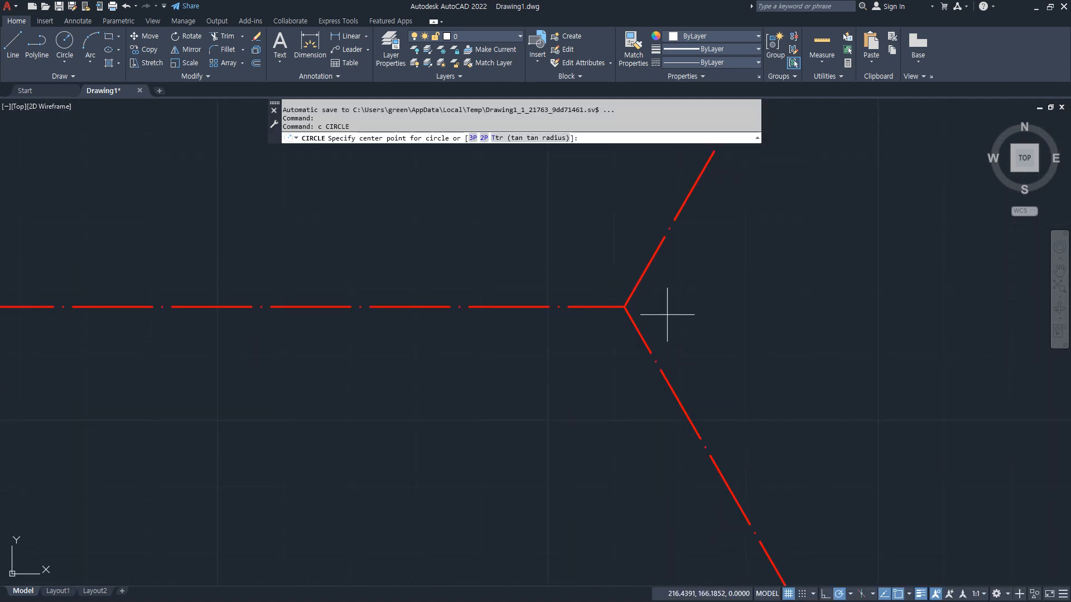
{"action": "left_click", "coordinate": [624, 307]}
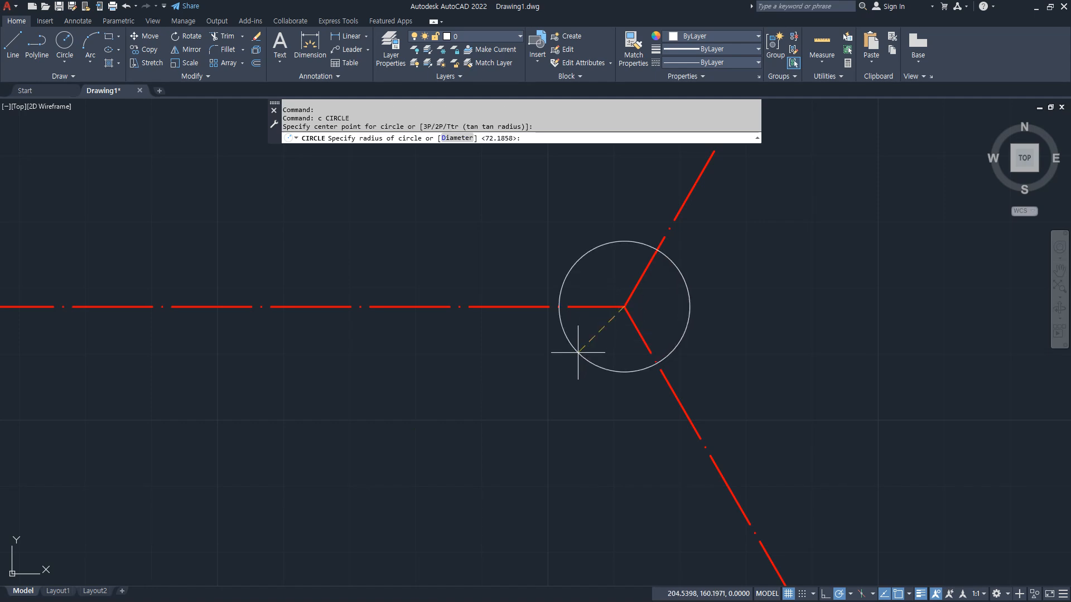
{"action": "type", "text": "d"}
{"action": "key", "text": "Return"}
{"action": "type", "text": "30"}
{"action": "key", "text": "Return"}
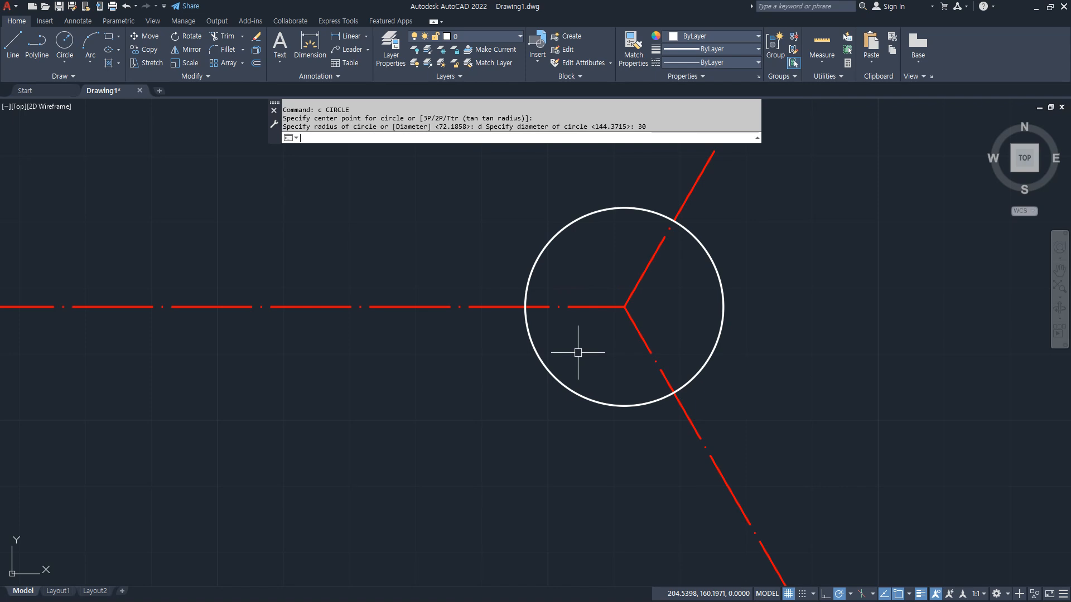
Draw a concentric circle of radius 20 around the central circle.
{"action": "type", "text": "c"}
{"action": "key", "text": "Return"}
{"action": "left_click", "coordinate": [624, 306]}
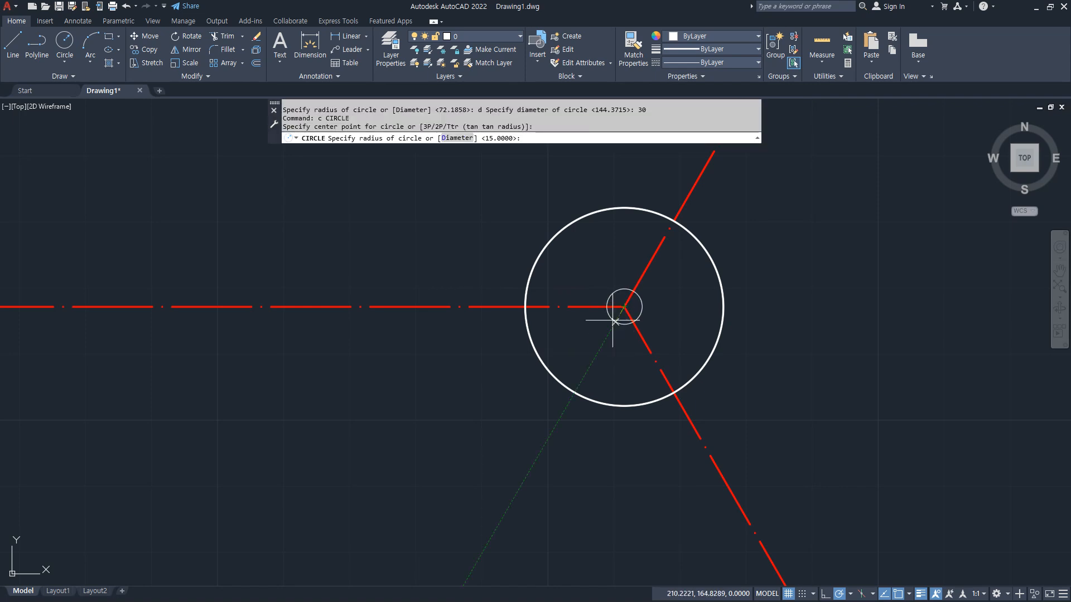
{"action": "type", "text": "20"}
{"action": "key", "text": "Return"}
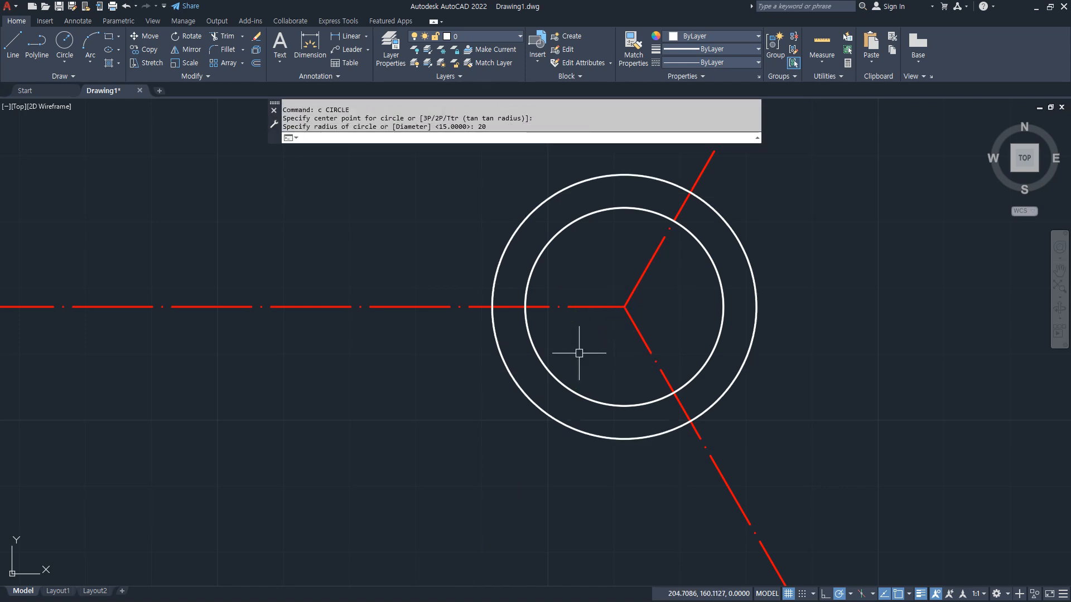
Draw a large concentric circle of radius 80 from the meeting point of the centerlines.
{"action": "type", "text": "c"}
{"action": "key", "text": "Return"}
{"action": "left_click", "coordinate": [624, 307]}
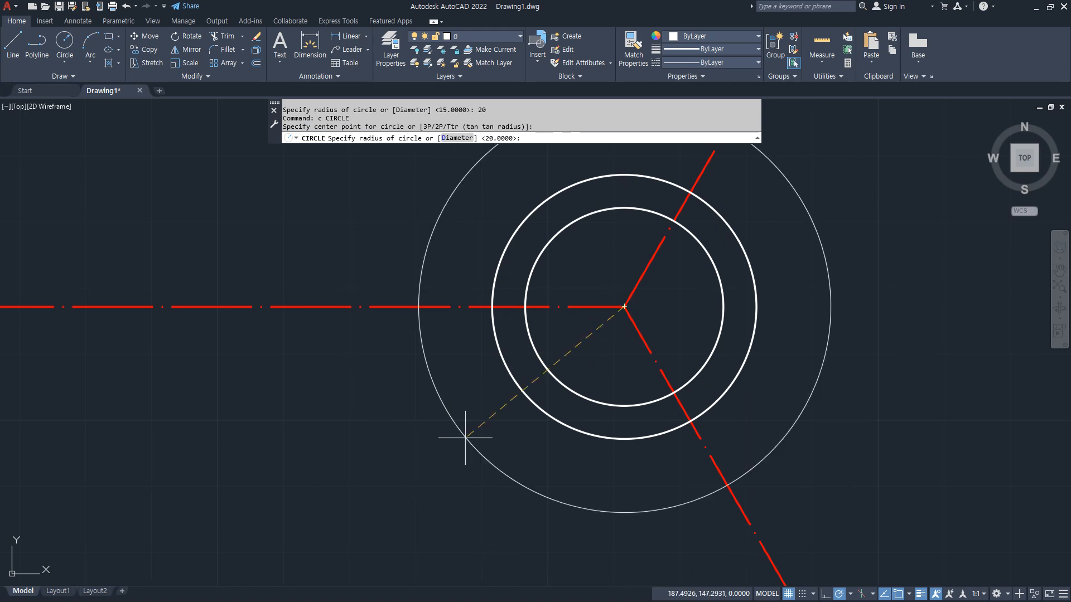
{"action": "type", "text": "80"}
{"action": "key", "text": "Return"}
{"action": "scroll", "coordinate": [466, 430], "scroll_direction": "down", "scroll_amount": 5}
{"action": "middle_click_drag", "start_coordinate": [466, 415], "coordinate": [478, 368]}
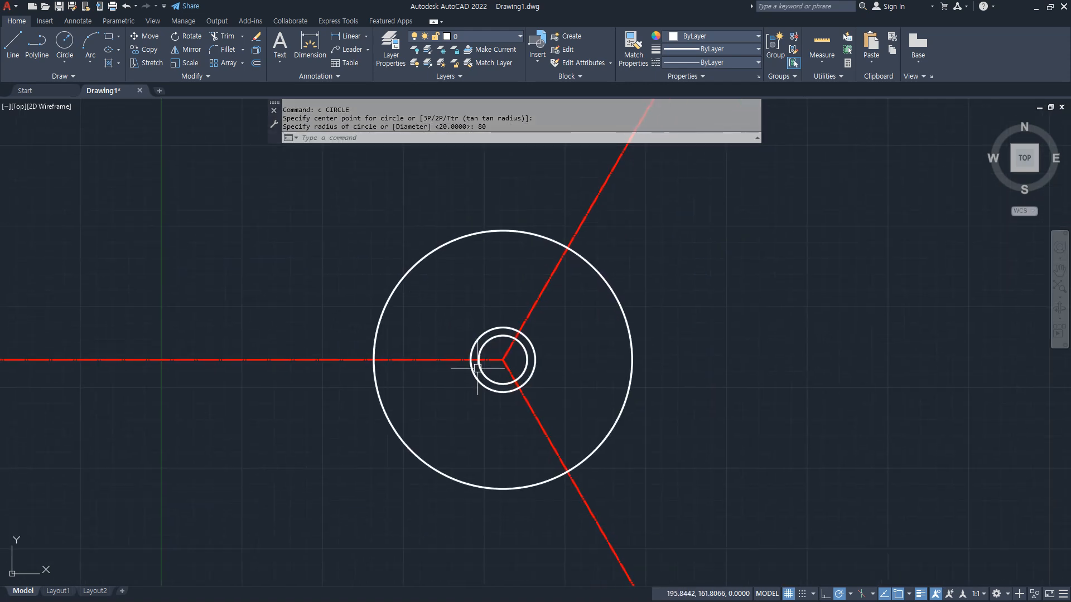
Match the properties of a red centerline onto the large radius 80 circle.
{"action": "left_click", "coordinate": [634, 48]}
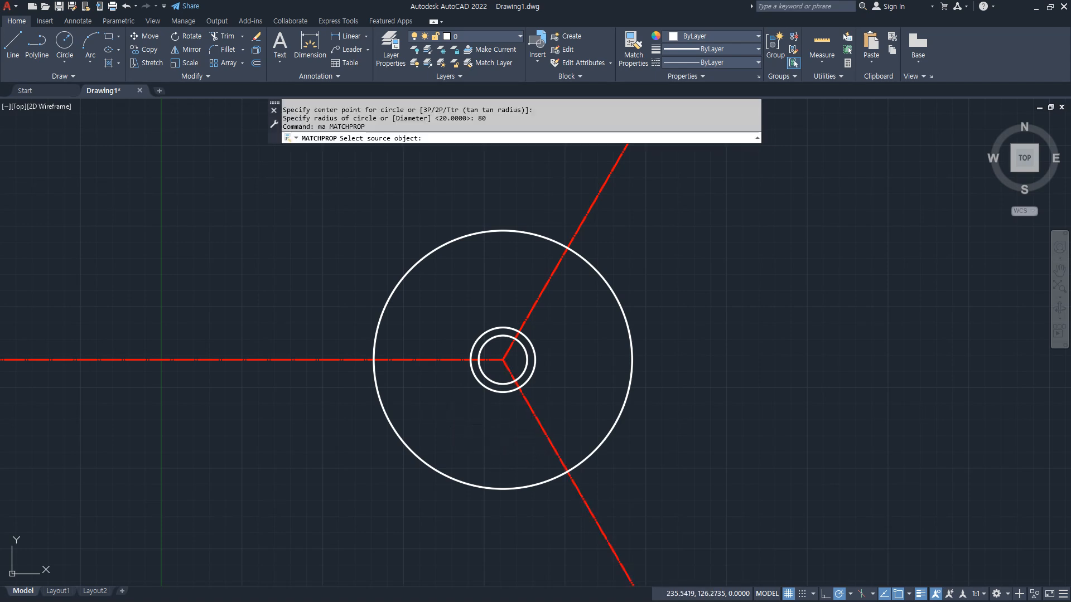
{"action": "left_click", "coordinate": [552, 446]}
{"action": "left_click", "coordinate": [514, 488]}
{"action": "key", "text": "Return"}
Draw a circle of diameter 10 where the horizontal centerline crosses the large red circle.
{"action": "type", "text": "c"}
{"action": "key", "text": "Return"}
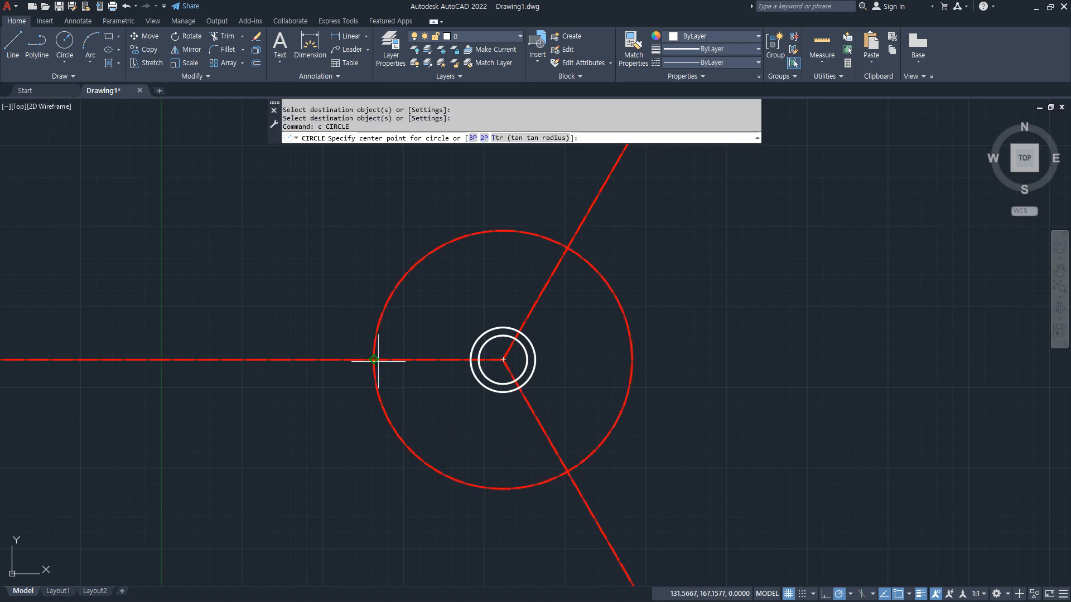
{"action": "left_click", "coordinate": [374, 359]}
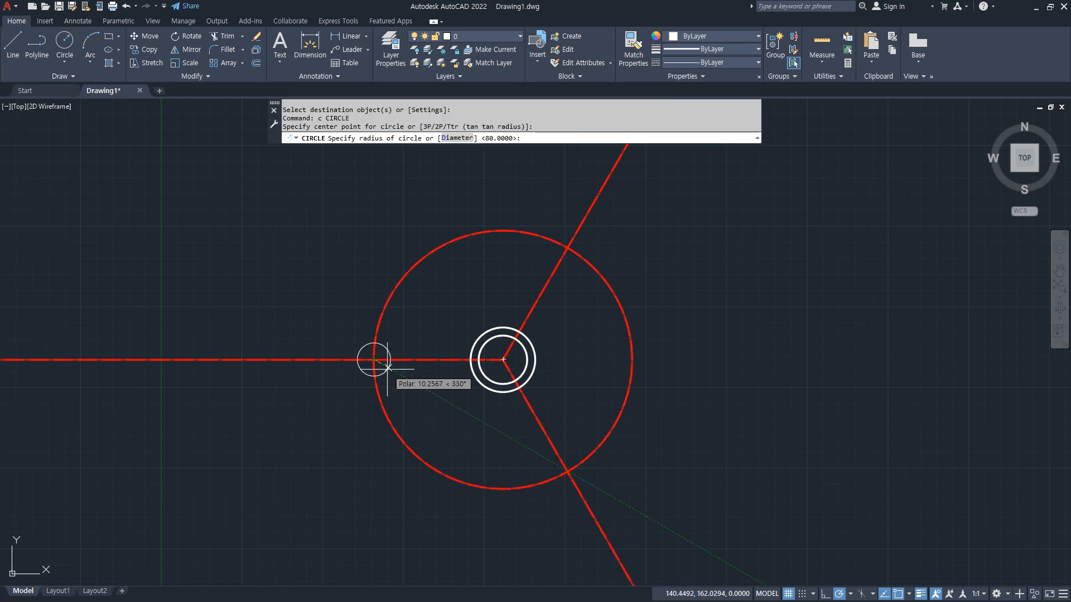
{"action": "type", "text": "d"}
{"action": "key", "text": "Return"}
{"action": "type", "text": "10"}
{"action": "key", "text": "Return"}
Draw circles of radius 5 where the two slanted centerlines cross the large red circle.
{"action": "key", "text": "Return"}
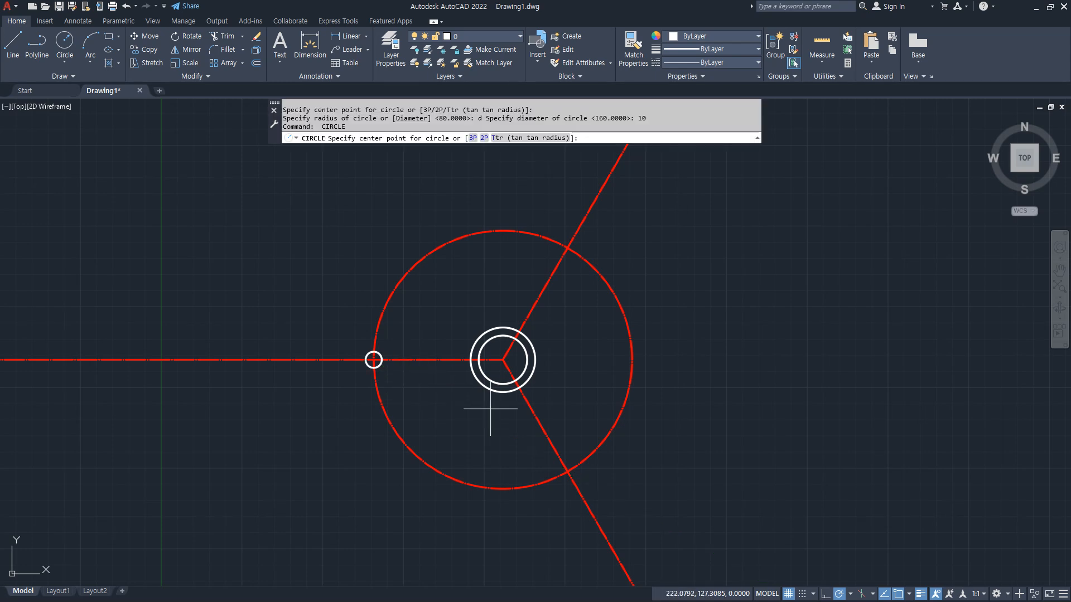
{"action": "left_click", "coordinate": [567, 472]}
{"action": "key", "text": "Return"}
{"action": "key", "text": "Return"}
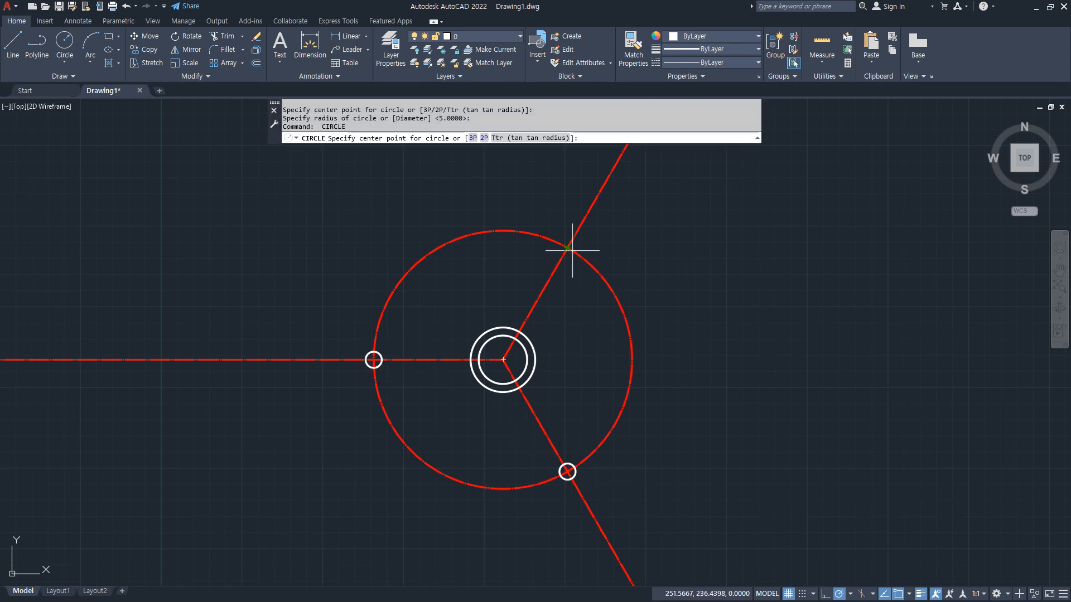
{"action": "left_click", "coordinate": [567, 247]}
{"action": "key", "text": "Return"}
Draw a concentric circle of radius 10 around each of the three small holes.
{"action": "key", "text": "Return"}
{"action": "left_click", "coordinate": [374, 360]}
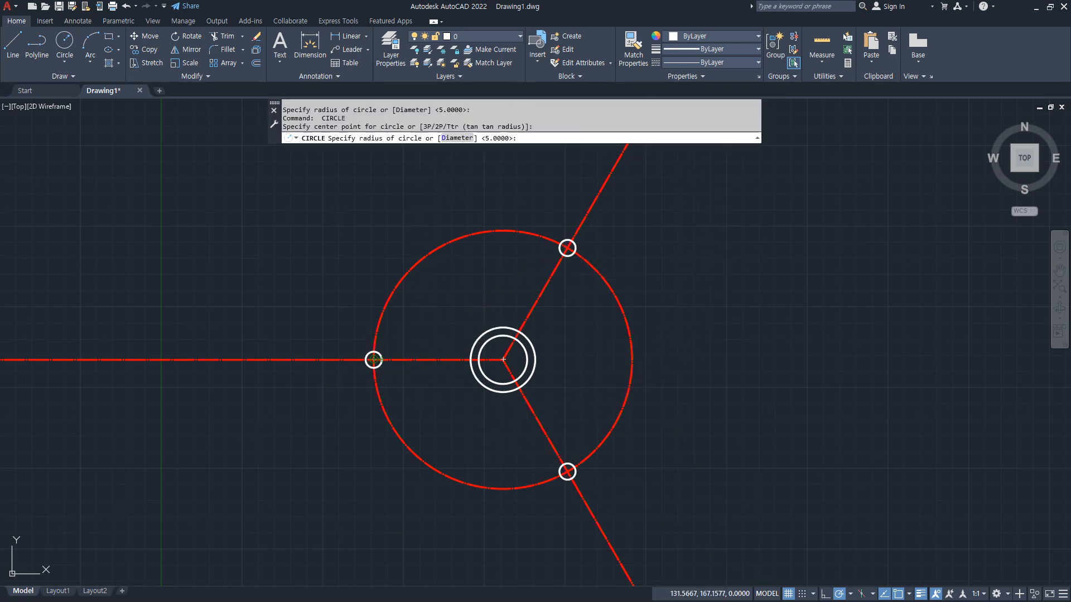
{"action": "type", "text": "10"}
{"action": "key", "text": "Return"}
{"action": "key", "text": "Return"}
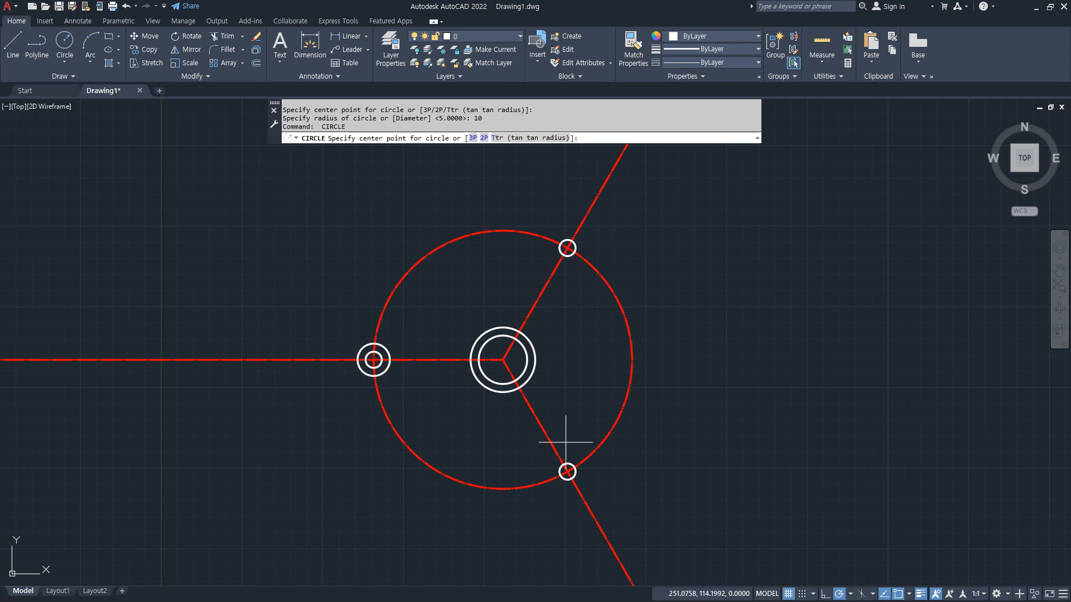
{"action": "left_click", "coordinate": [568, 472]}
{"action": "key", "text": "Return"}
{"action": "key", "text": "Return"}
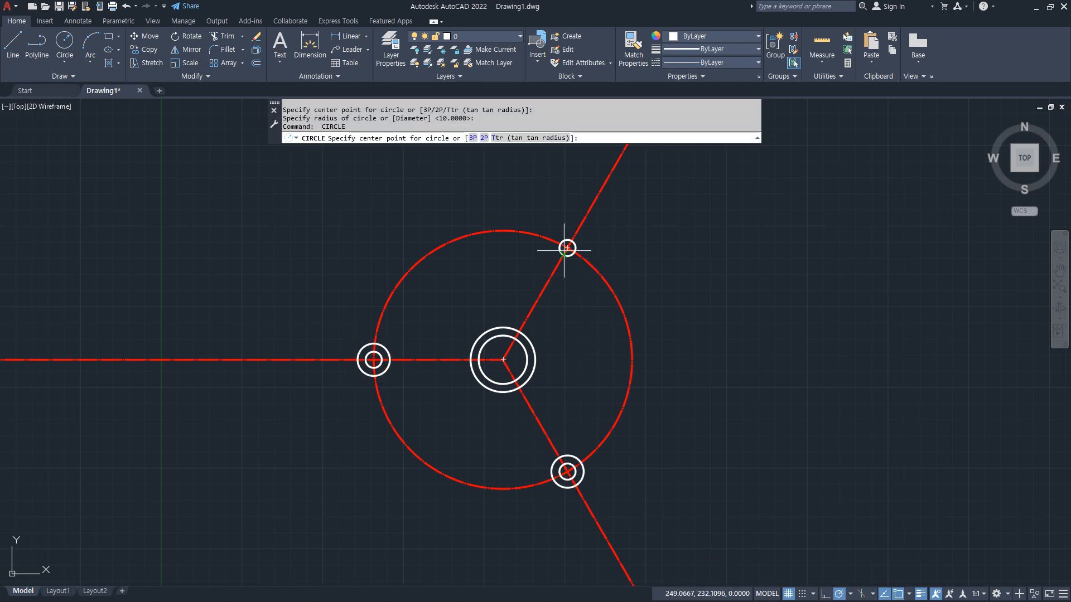
{"action": "left_click", "coordinate": [567, 247]}
{"action": "key", "text": "Return"}
Offset the radius 10 circle on each of the three arm ends outward by 5.
{"action": "type", "text": "o"}
{"action": "key", "text": "Return"}
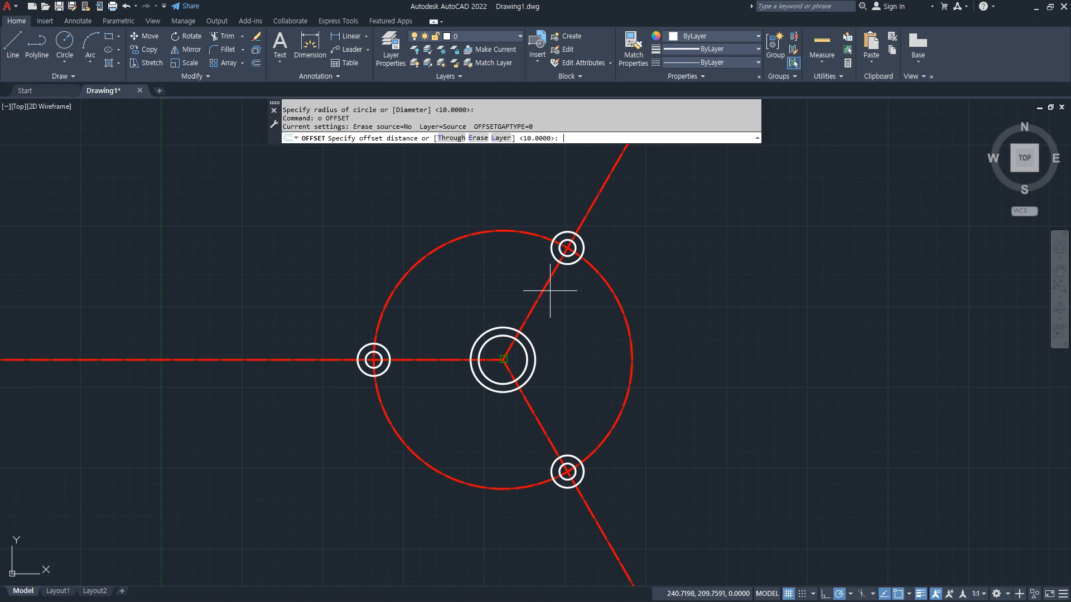
{"action": "type", "text": "5"}
{"action": "key", "text": "Return"}
{"action": "left_click", "coordinate": [574, 266]}
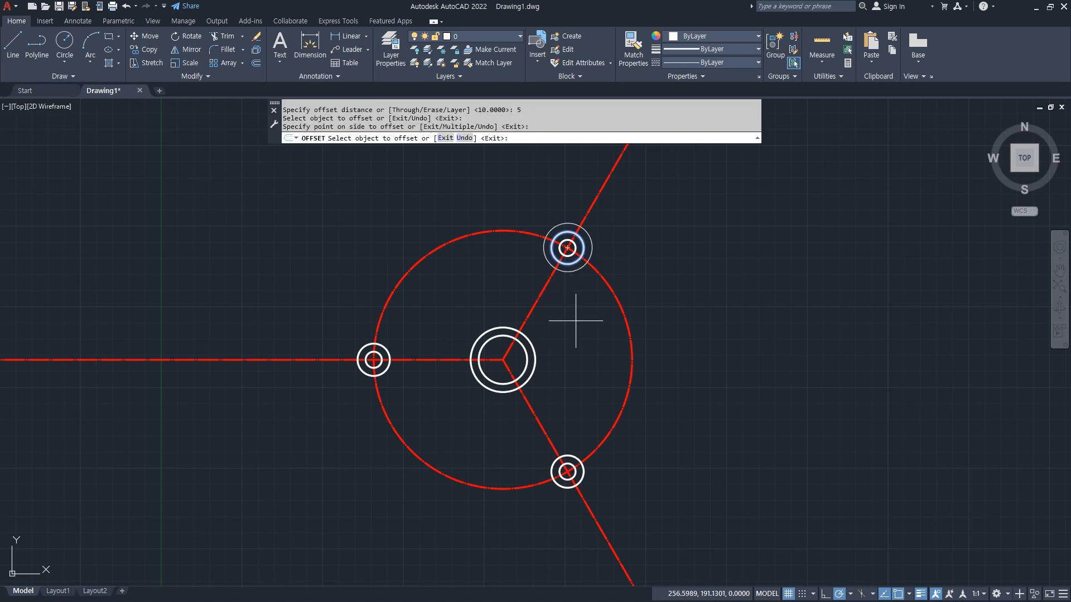
{"action": "left_click", "coordinate": [576, 316]}
{"action": "left_click", "coordinate": [568, 455]}
{"action": "left_click", "coordinate": [578, 396]}
{"action": "left_click", "coordinate": [385, 368]}
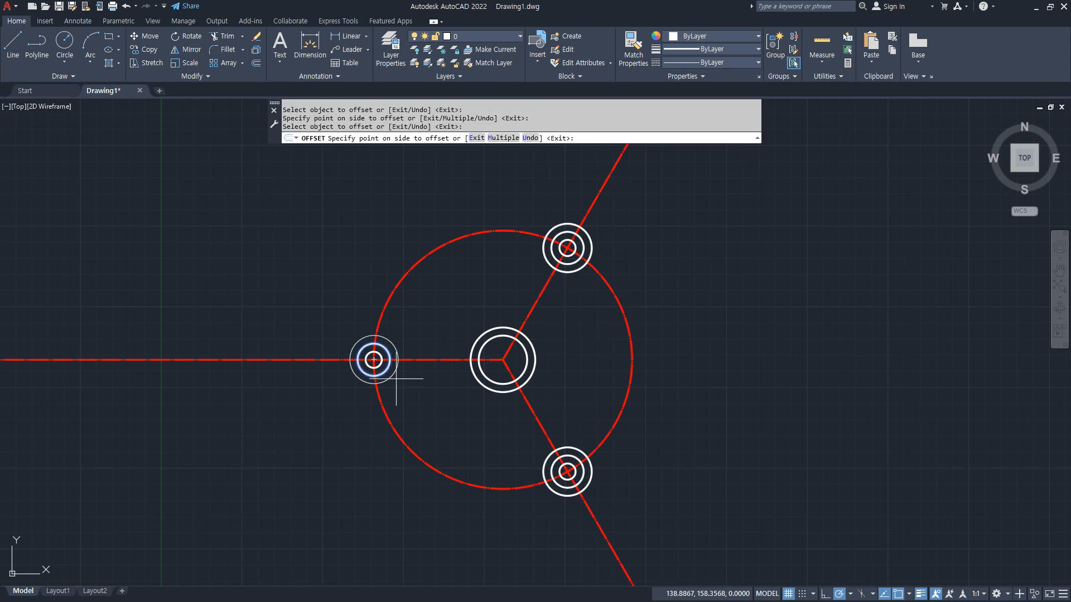
{"action": "left_click", "coordinate": [419, 411]}
{"action": "key", "text": "Return"}
Trim the rays and the large red circle outside the three offset circles, keeping the centerlines between hub and arm ends.
{"action": "type", "text": "tr"}
{"action": "key", "text": "Return"}
{"action": "left_click", "coordinate": [228, 373]}
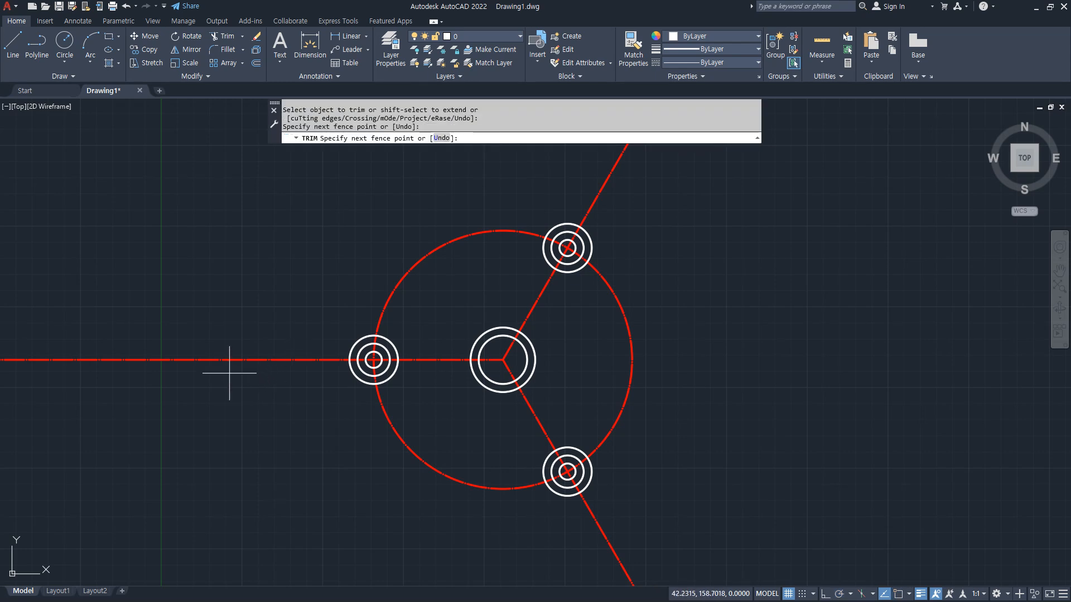
{"action": "left_click", "coordinate": [468, 265]}
{"action": "left_click_drag", "start_coordinate": [609, 158], "coordinate": [631, 197]}
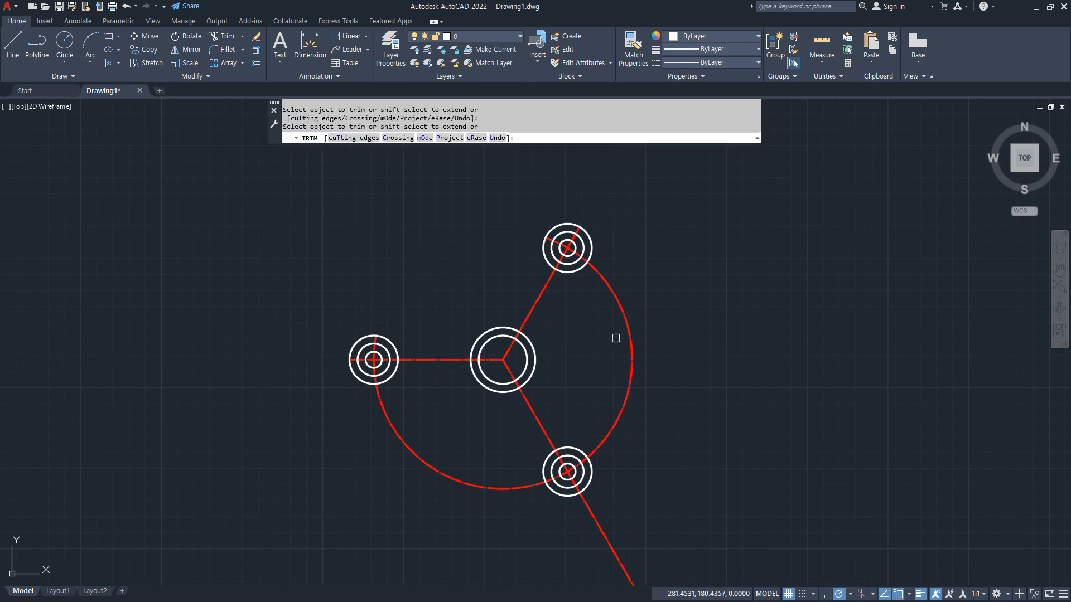
{"action": "mouse_move", "coordinate": [616, 338]}
{"action": "left_mouse_down"}
{"action": "mouse_move", "coordinate": [593, 339]}
{"action": "mouse_move", "coordinate": [640, 478]}
{"action": "left_mouse_up"}
{"action": "mouse_move", "coordinate": [625, 544]}
{"action": "left_mouse_down"}
{"action": "mouse_move", "coordinate": [478, 497]}
{"action": "mouse_move", "coordinate": [454, 471]}
{"action": "left_mouse_up"}
{"action": "key", "text": "Return"}
Delete the outermost offset circle at each of the three arm ends.
{"action": "left_click", "coordinate": [395, 377]}
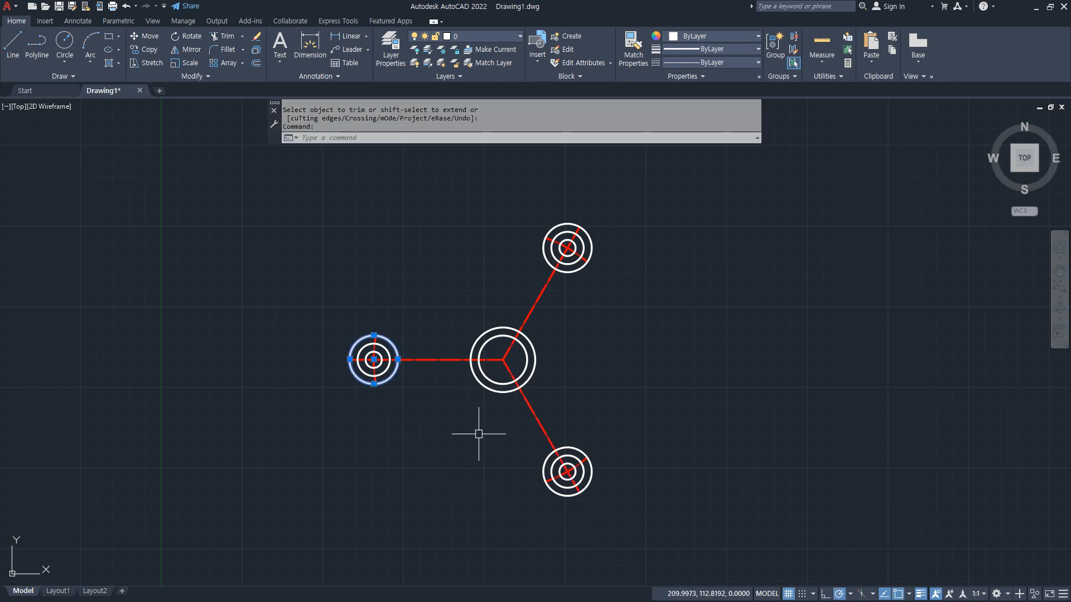
{"action": "left_click", "coordinate": [542, 463]}
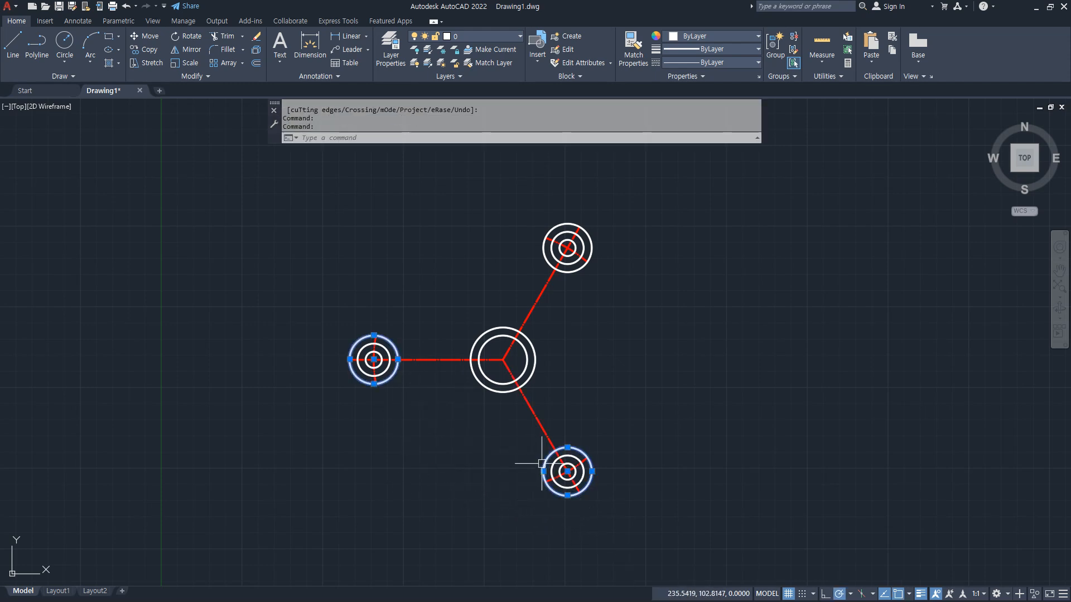
{"action": "left_click", "coordinate": [586, 266]}
{"action": "key", "text": "Delete"}
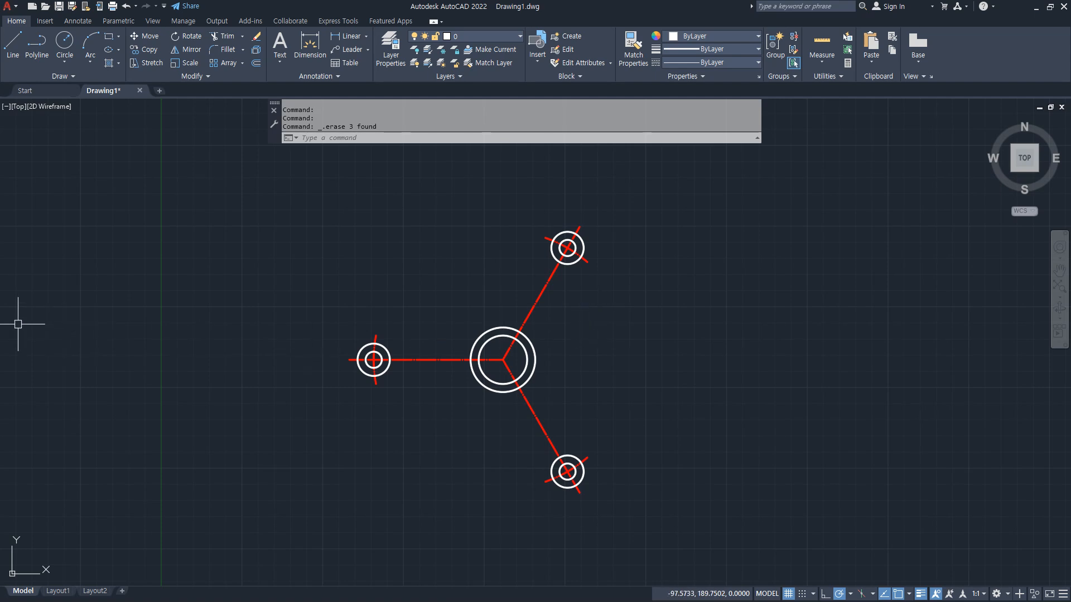
{"action": "scroll", "coordinate": [561, 314], "scroll_direction": "up", "scroll_amount": 2}
{"action": "left_click", "coordinate": [258, 255]}
{"action": "key", "text": "Escape"}
{"action": "scroll", "coordinate": [297, 281], "scroll_direction": "up", "scroll_amount": 3}
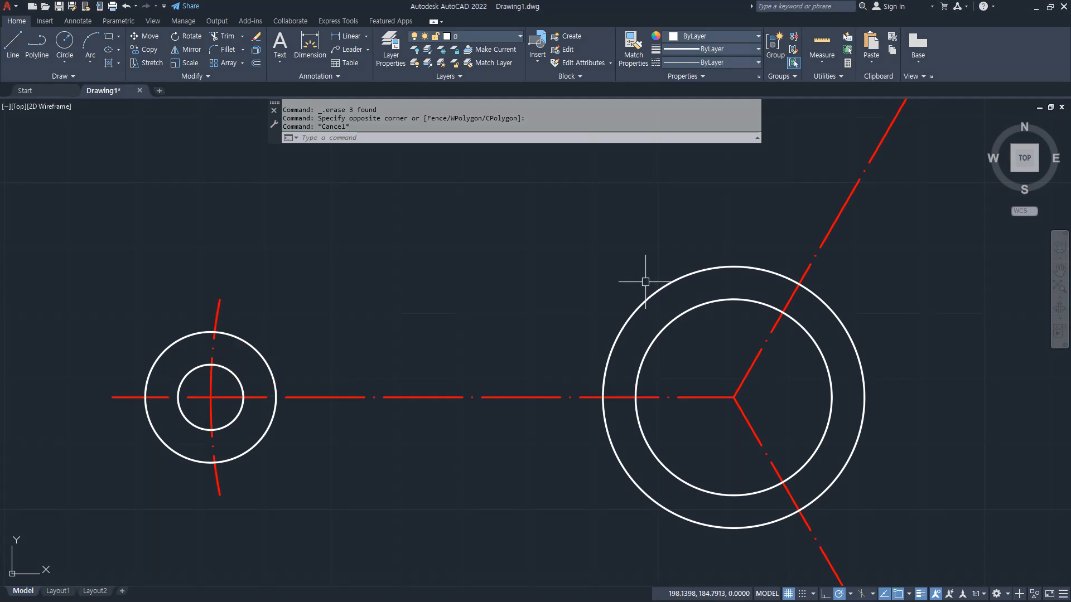
Draw a line along the upper side of the left arm, tangent to the small hole and the outer hub circle.
{"action": "type", "text": "l"}
{"action": "key", "text": "Return"}
{"action": "right_click", "coordinate": [525, 183], "text": "shift"}
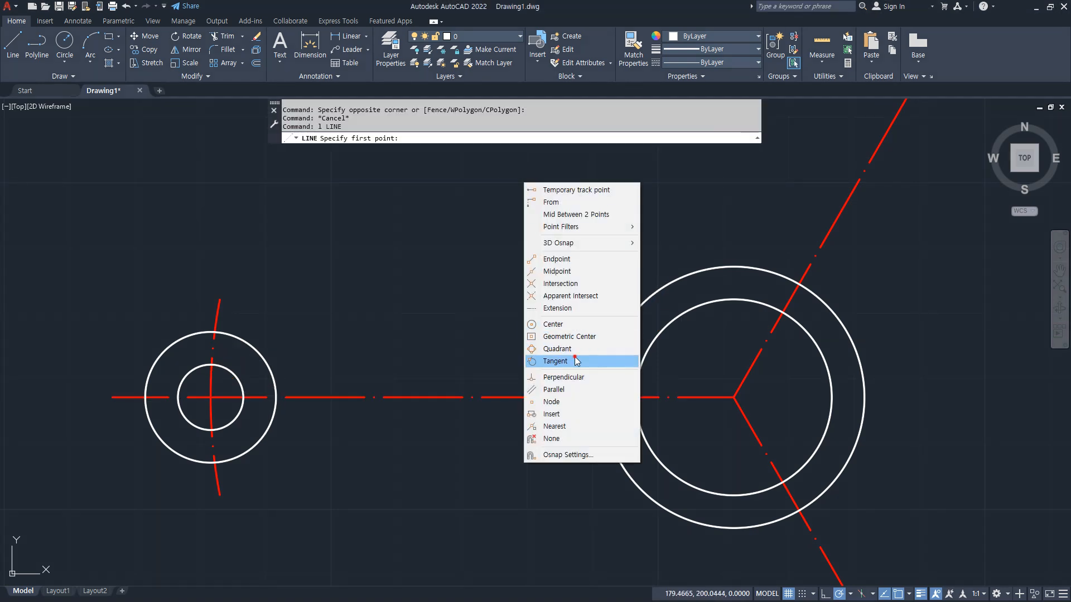
{"action": "left_click", "coordinate": [555, 361]}
{"action": "left_click", "coordinate": [179, 395]}
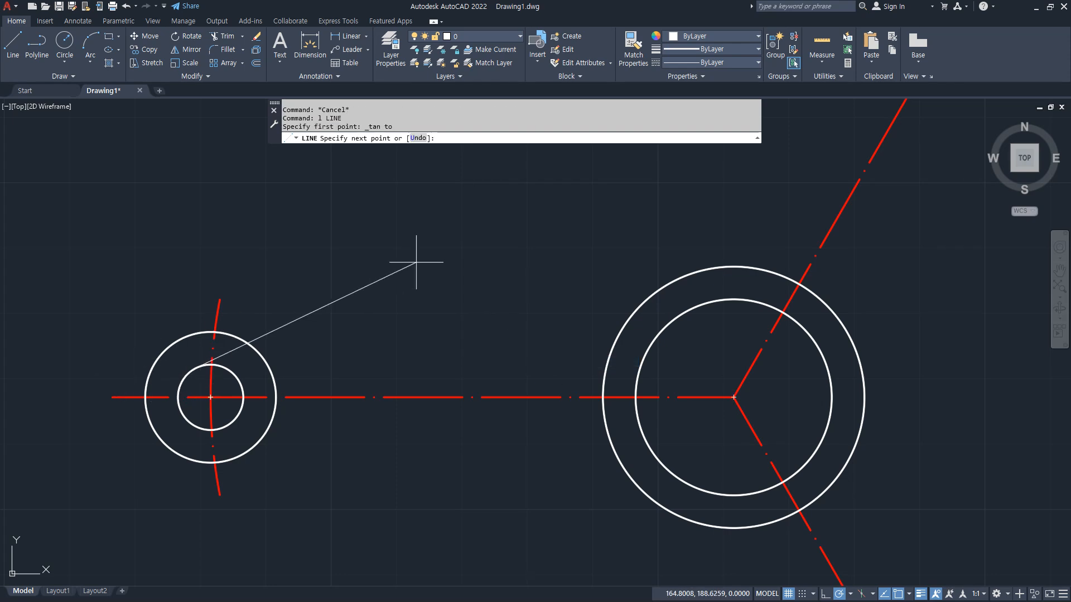
{"action": "right_click", "coordinate": [457, 247], "text": "shift"}
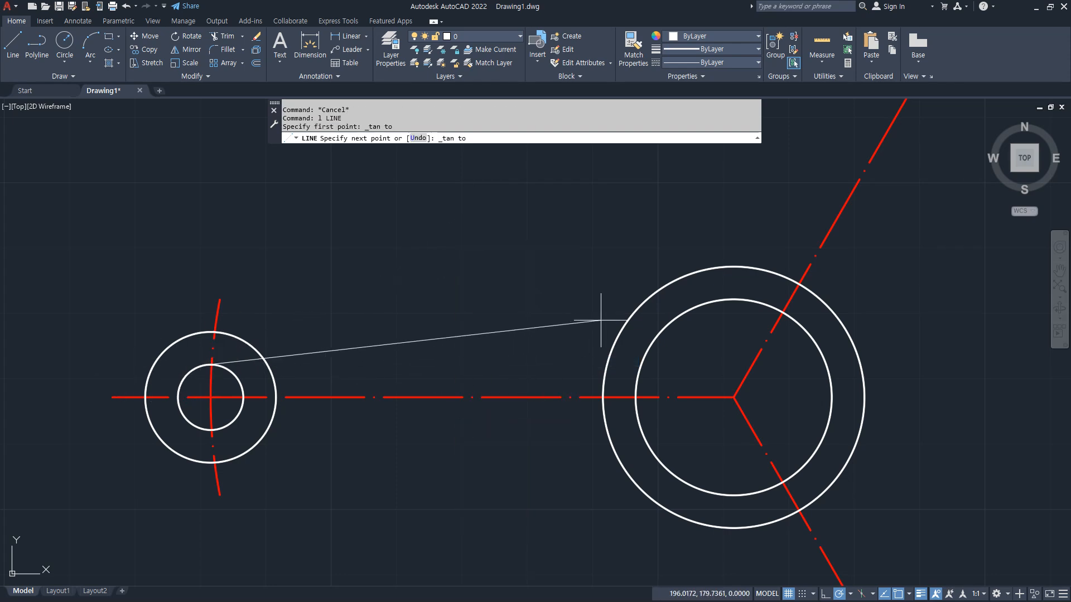
{"action": "left_click", "coordinate": [698, 272]}
{"action": "key", "text": "Return"}
{"action": "key", "text": "Return"}
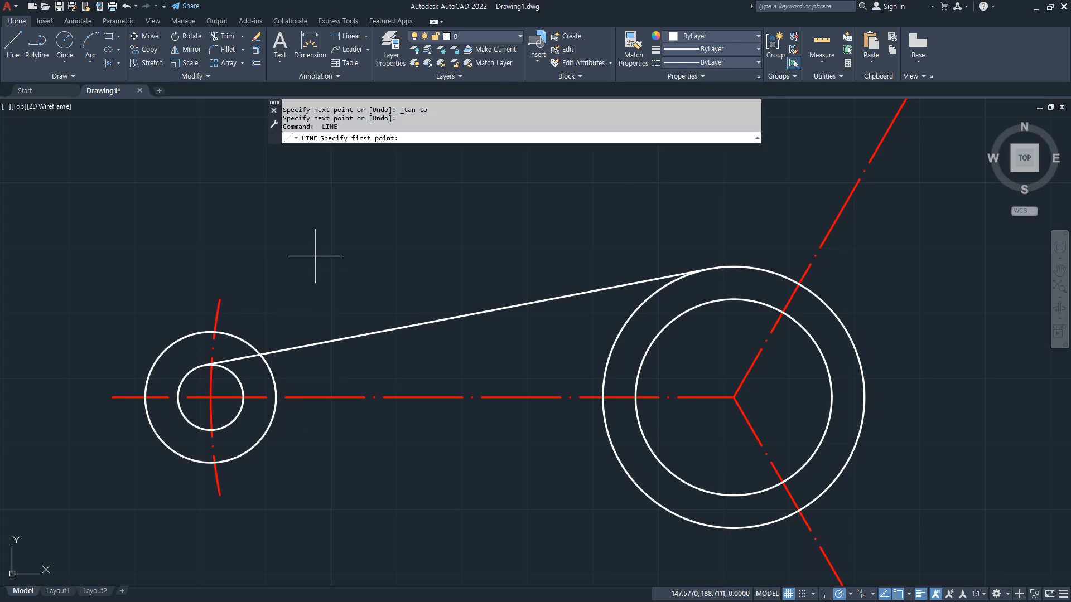
{"action": "key", "text": "Escape"}
{"action": "key", "text": "Escape"}
Draw a line along the lower side of the left arm, tangent to the small hole and the outer hub circle.
{"action": "key", "text": "Return"}
{"action": "right_click", "coordinate": [354, 206], "text": "shift"}
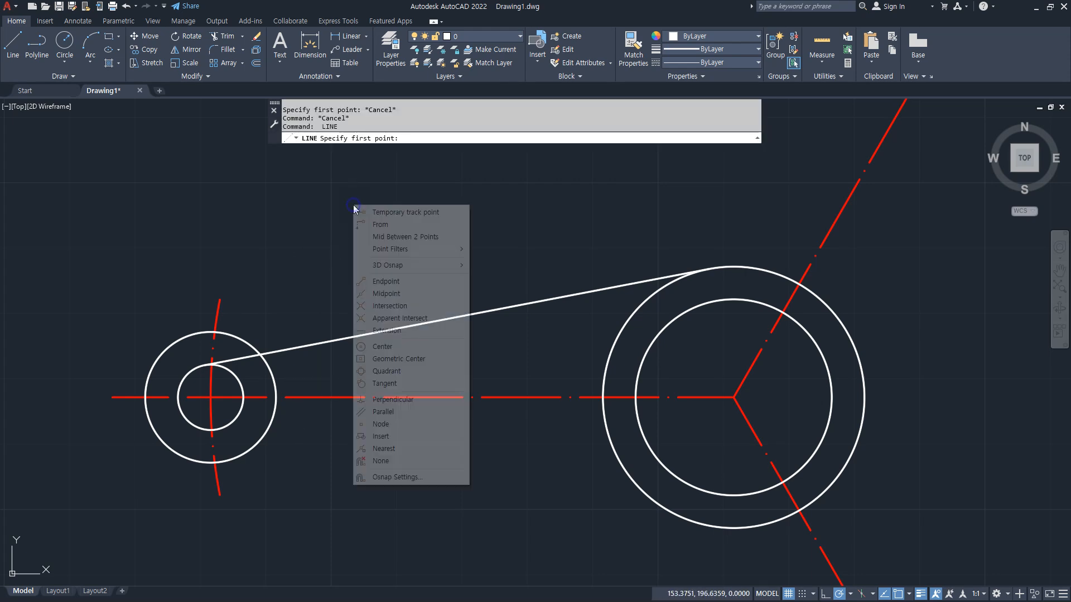
{"action": "left_click", "coordinate": [395, 383]}
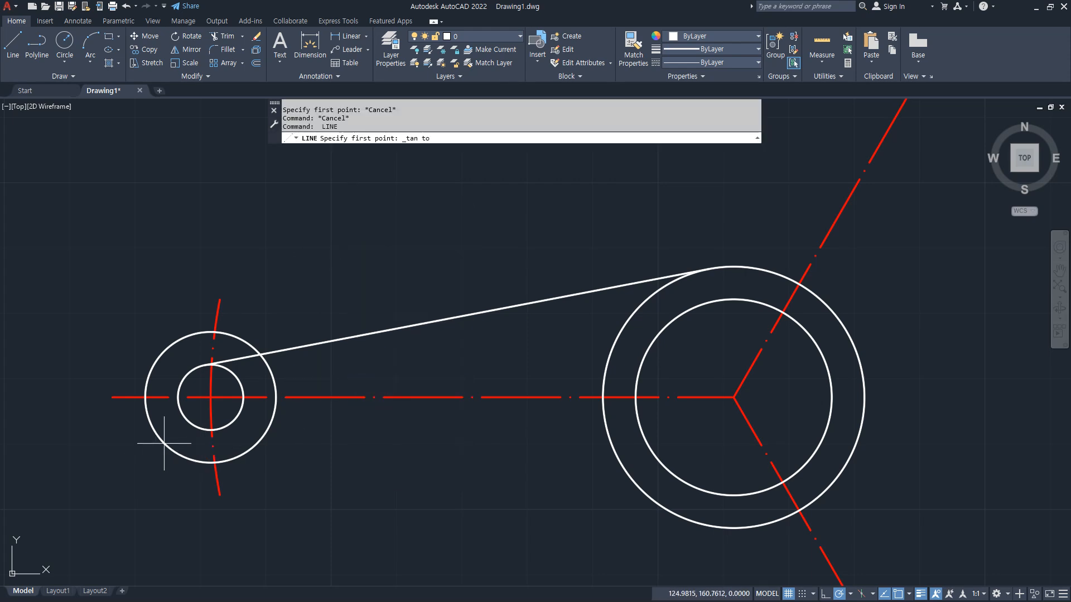
{"action": "left_click", "coordinate": [192, 424]}
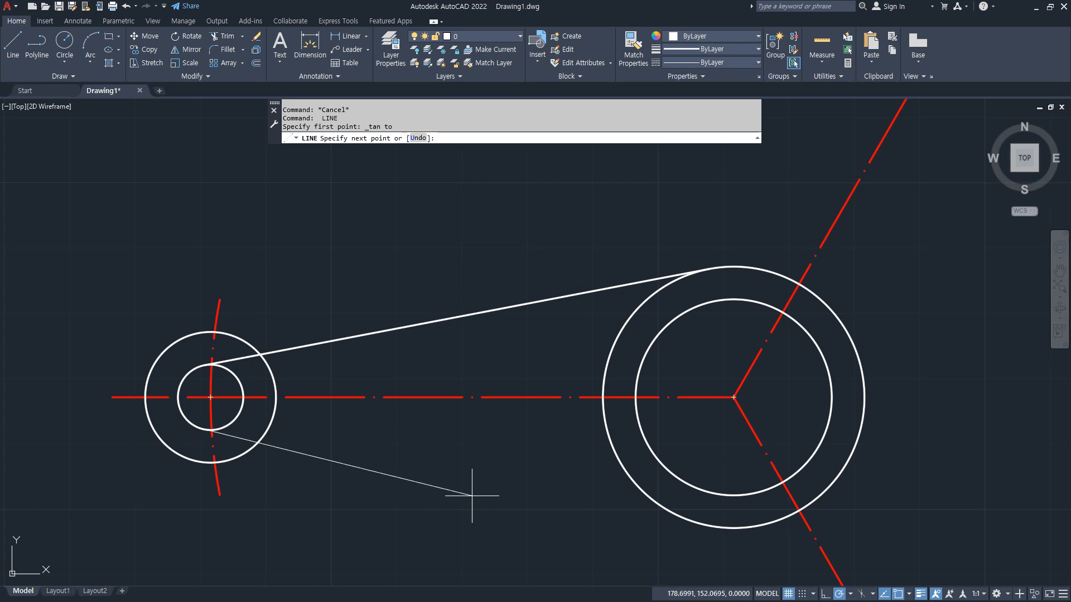
{"action": "right_click", "coordinate": [555, 436], "text": "shift"}
{"action": "left_click", "coordinate": [608, 334]}
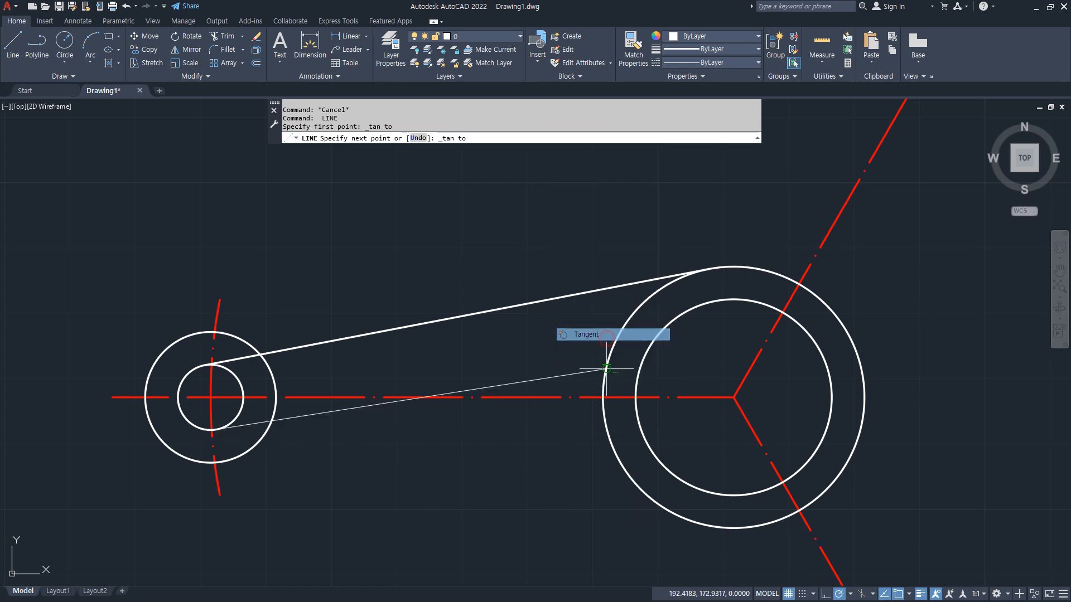
{"action": "left_click", "coordinate": [628, 489]}
{"action": "key", "text": "space"}
Draw a line along the left side of the upper-right arm, tangent to its small hole and the outer hub circle.
{"action": "scroll", "coordinate": [531, 387], "scroll_direction": "down", "scroll_amount": 2}
{"action": "middle_click_drag", "start_coordinate": [722, 244], "coordinate": [422, 339]}
{"action": "scroll", "coordinate": [452, 282], "scroll_direction": "up", "scroll_amount": 2}
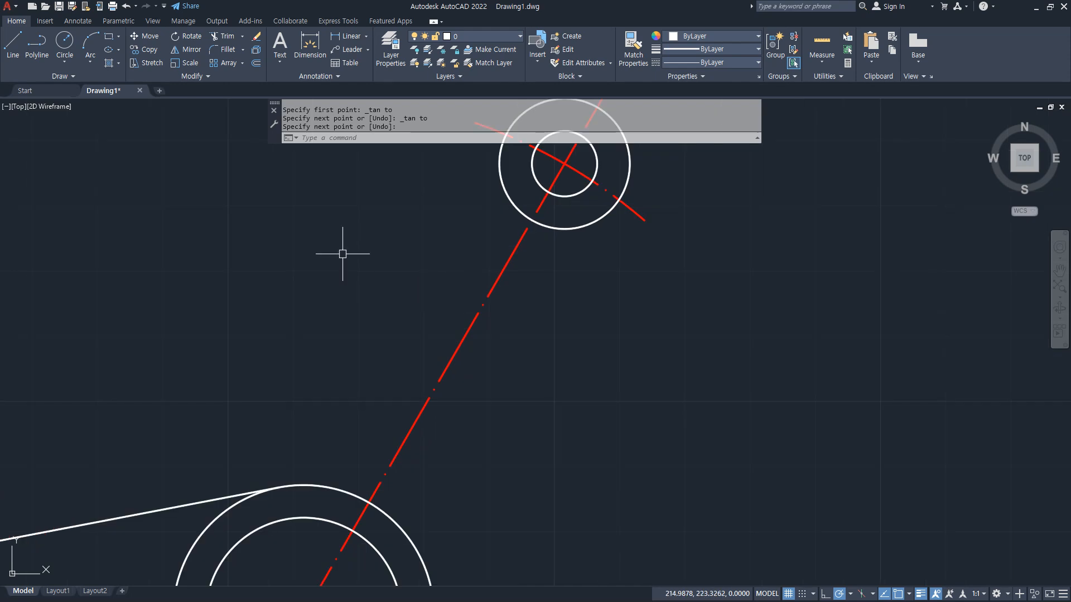
{"action": "middle_click_drag", "start_coordinate": [320, 248], "coordinate": [344, 285]}
{"action": "type", "text": "l"}
{"action": "key", "text": "space"}
{"action": "type", "text": "tan to"}
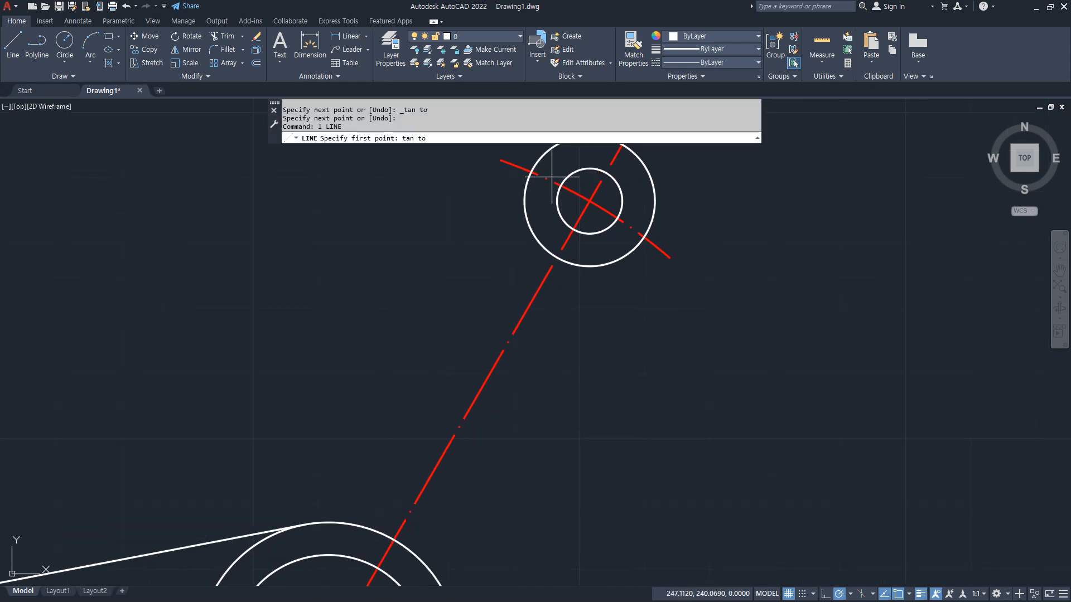
{"action": "left_click", "coordinate": [552, 177]}
{"action": "type", "text": "ta"}
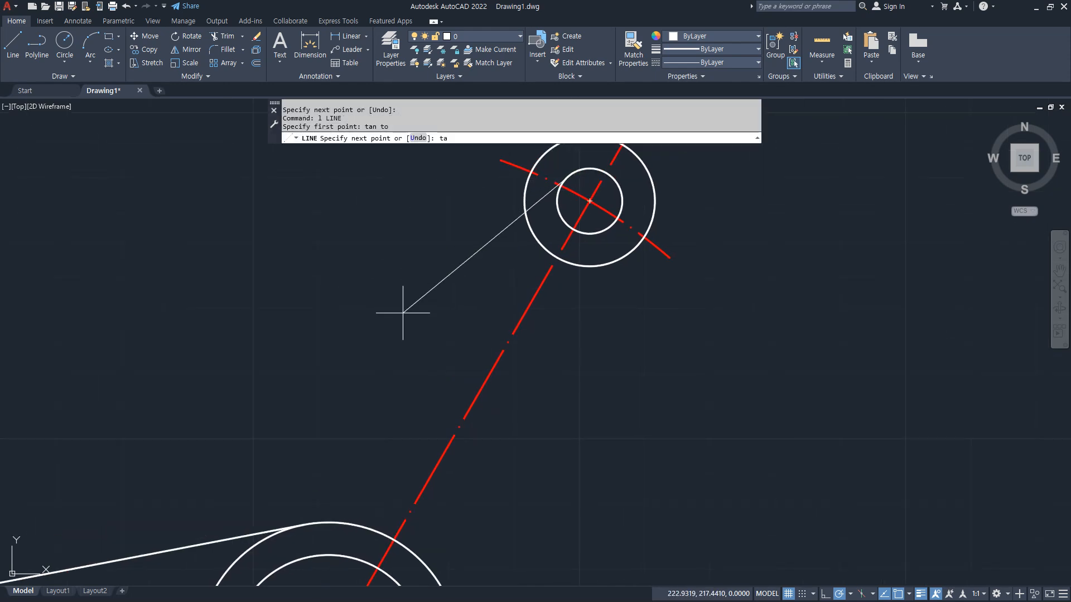
{"action": "key", "text": "space"}
{"action": "left_click", "coordinate": [251, 540]}
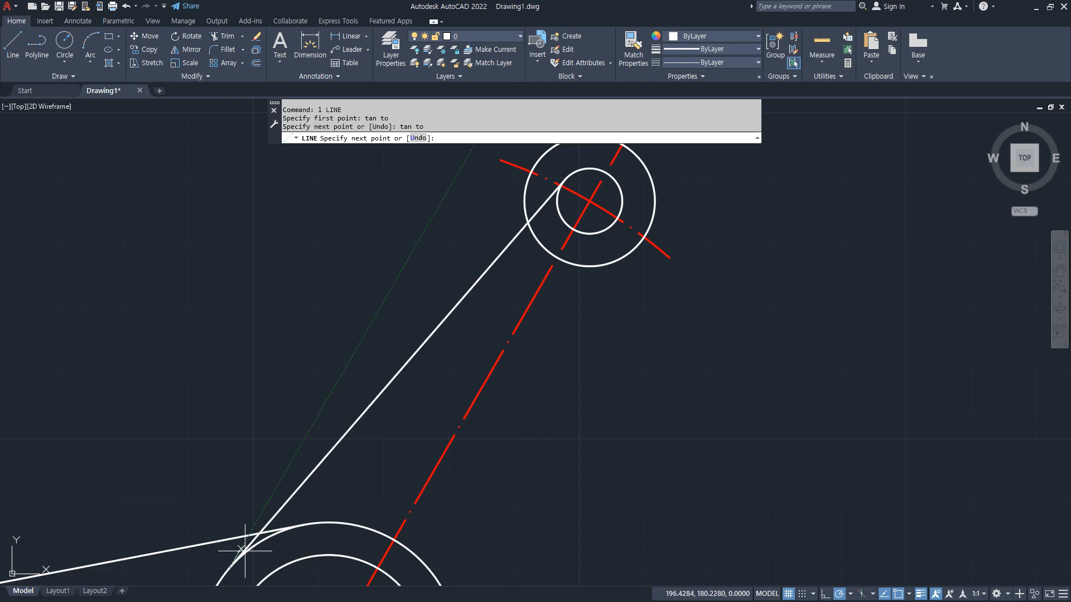
{"action": "key", "text": "space"}
Draw a line from the right side of the upper-right arm's small hole to the inner hub circle, tangent to both circles.
{"action": "key", "text": "space"}
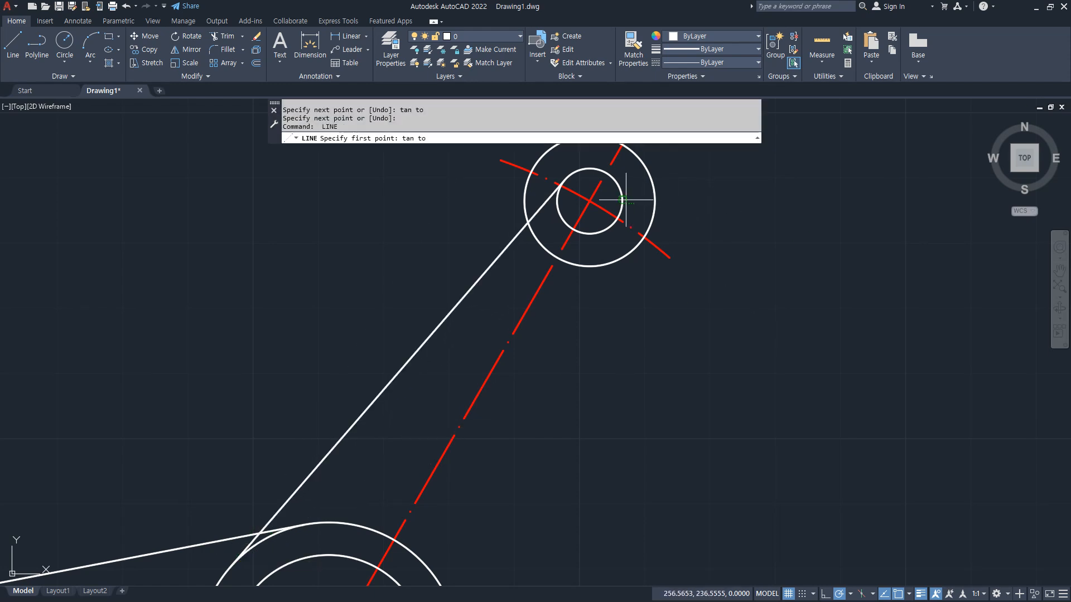
{"action": "left_click", "coordinate": [623, 201]}
{"action": "type", "text": "tan"}
{"action": "key", "text": "space"}
{"action": "middle_click_drag", "start_coordinate": [550, 471], "coordinate": [621, 261]}
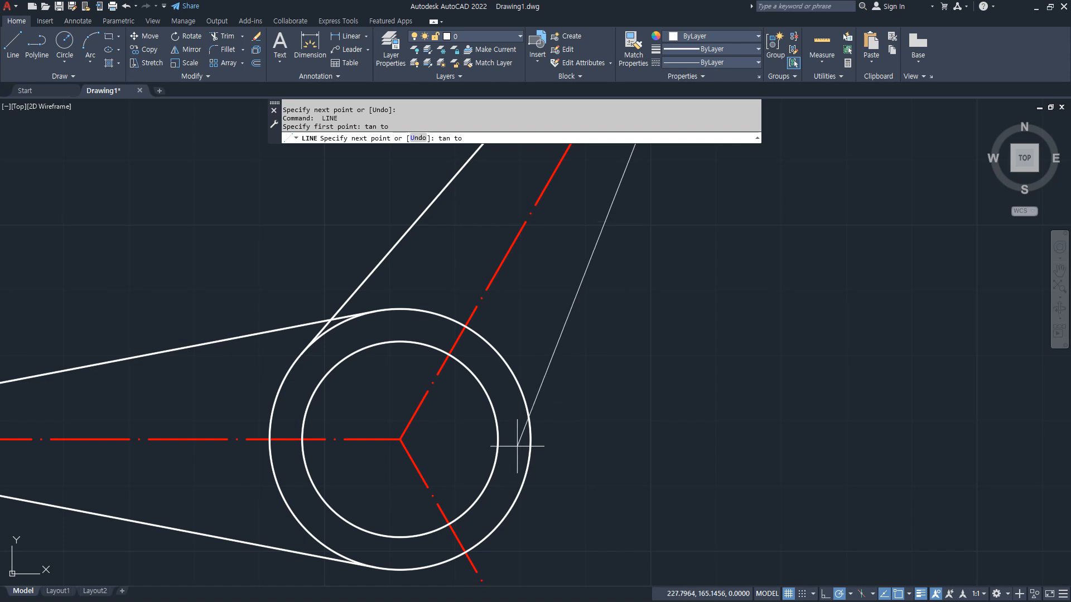
{"action": "left_click", "coordinate": [497, 454]}
{"action": "key", "text": "space"}
{"action": "key", "text": "space"}
{"action": "middle_click_drag", "start_coordinate": [608, 472], "coordinate": [608, 457]}
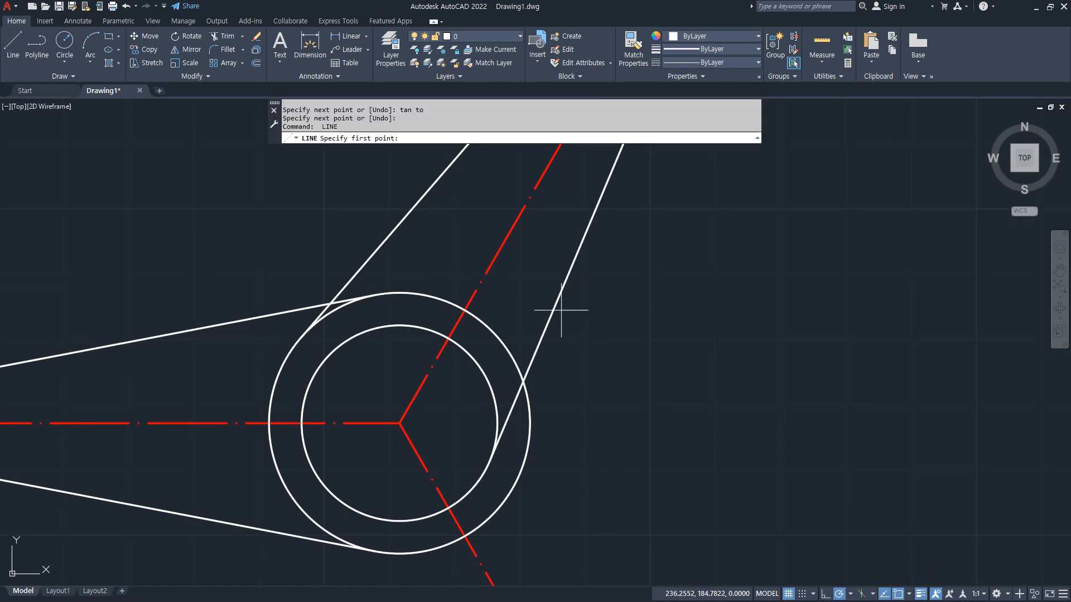
Erase the tangent line that runs from the upper-right arm's hole to the inner hub circle.
{"action": "left_click", "coordinate": [560, 287]}
{"action": "key", "text": "Escape"}
{"action": "key", "text": "Escape"}
{"action": "left_click", "coordinate": [597, 263]}
{"action": "left_click", "coordinate": [561, 253]}
{"action": "type", "text": "e"}
{"action": "key", "text": "space"}
Draw a line along the right side of the upper-right arm, tangent to its small hole and the outer hub circle.
{"action": "scroll", "coordinate": [533, 359], "scroll_direction": "down", "scroll_amount": 3}
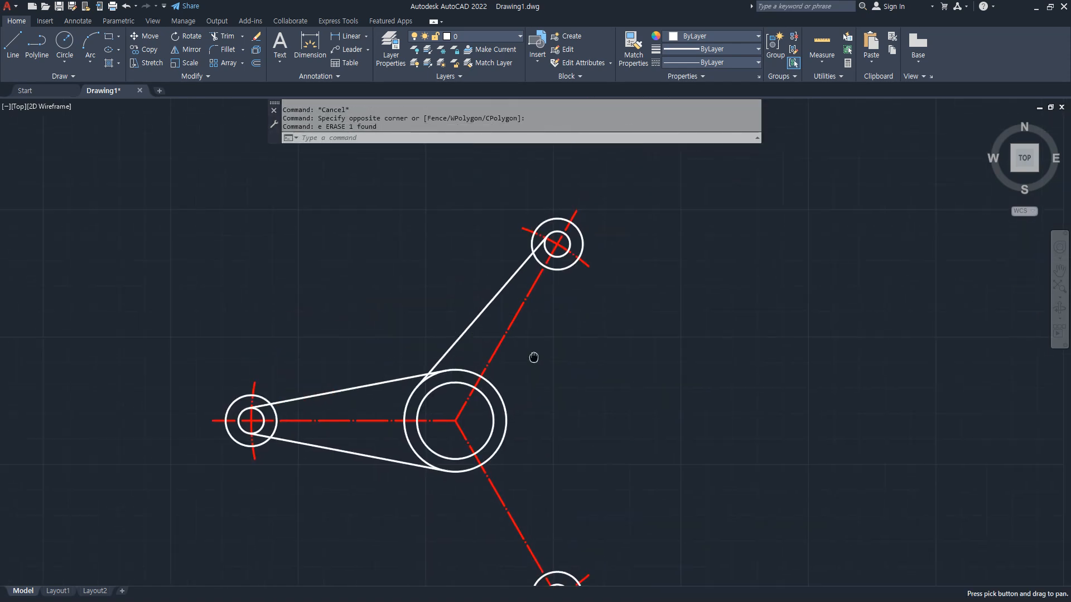
{"action": "scroll", "coordinate": [560, 279], "scroll_direction": "up", "scroll_amount": 2}
{"action": "type", "text": "l"}
{"action": "key", "text": "space"}
{"action": "type", "text": "t point: tan to"}
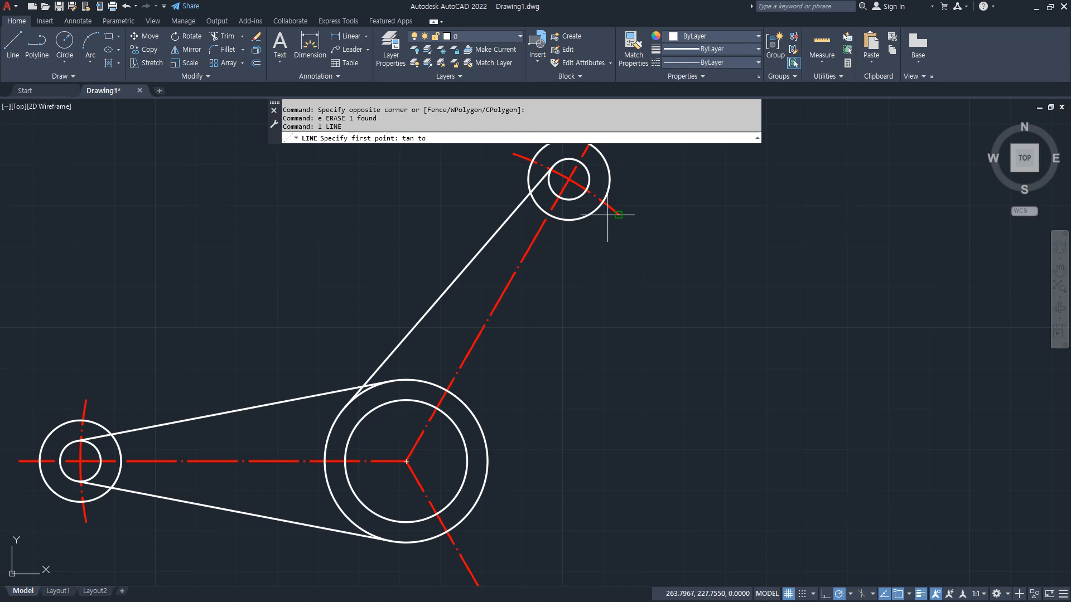
{"action": "left_click", "coordinate": [587, 180]}
{"action": "type", "text": "tan"}
{"action": "key", "text": "space"}
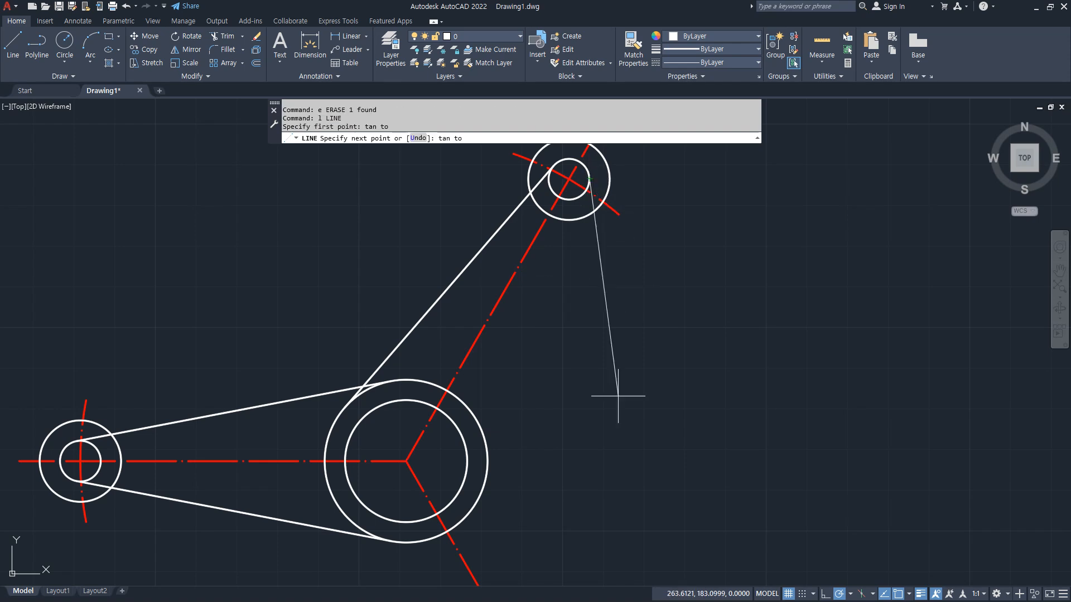
{"action": "left_click", "coordinate": [482, 485]}
{"action": "key", "text": "space"}
Draw a line along the right side of the lower-right arm, tangent to the outer hub circle and the arm's small hole.
{"action": "key", "text": "space"}
{"action": "type", "text": "ta"}
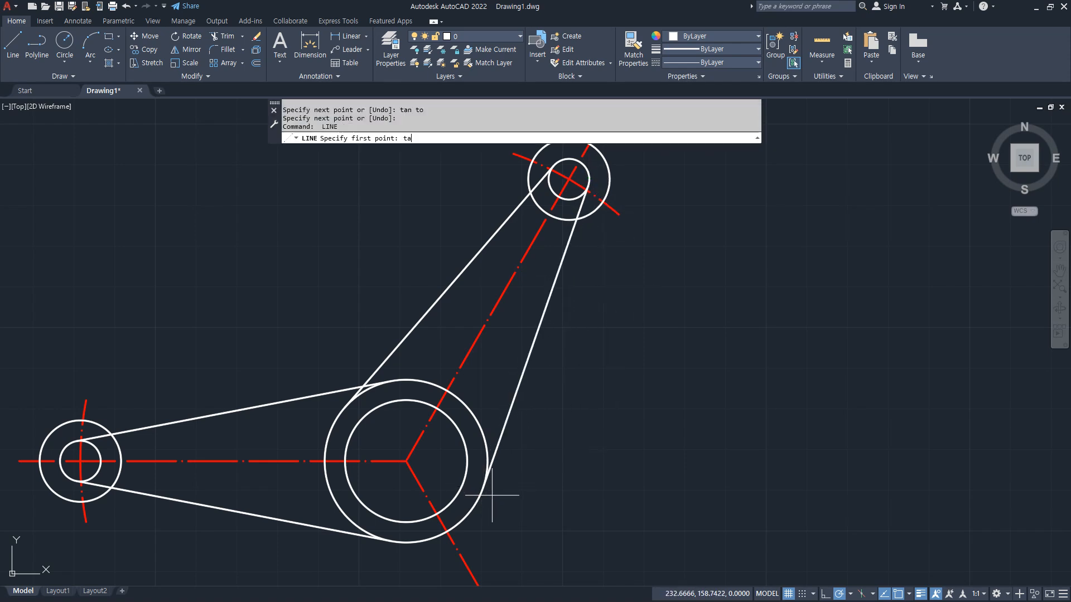
{"action": "type", "text": "n"}
{"action": "key", "text": "space"}
{"action": "left_click", "coordinate": [486, 424]}
{"action": "type", "text": "tan"}
{"action": "key", "text": "space"}
{"action": "scroll", "coordinate": [571, 509], "scroll_direction": "down", "scroll_amount": 4}
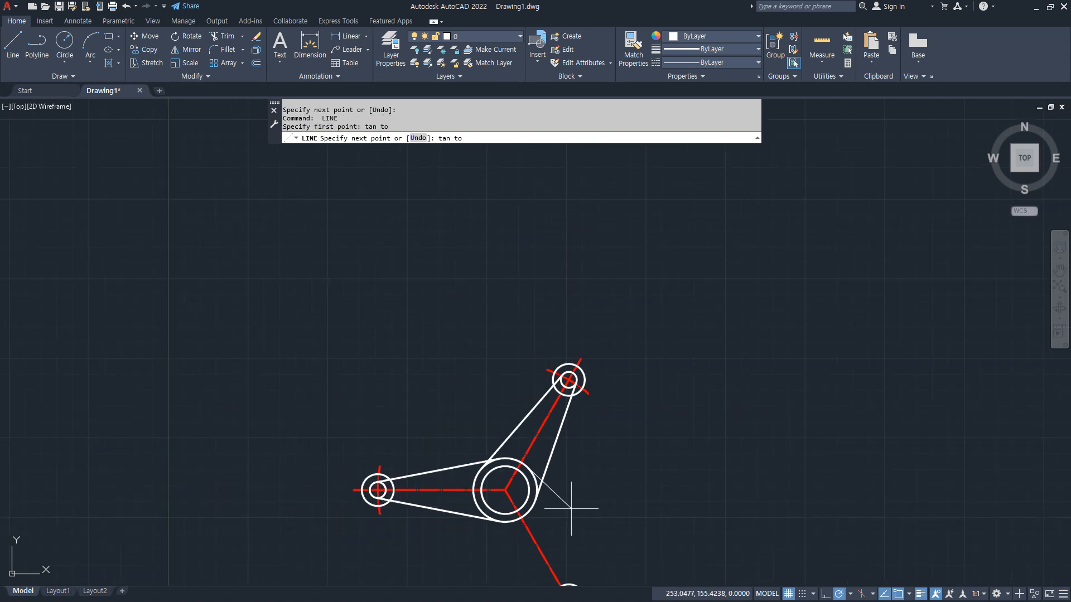
{"action": "middle_click_drag", "start_coordinate": [571, 508], "coordinate": [509, 246]}
{"action": "scroll", "coordinate": [519, 344], "scroll_direction": "up", "scroll_amount": 2}
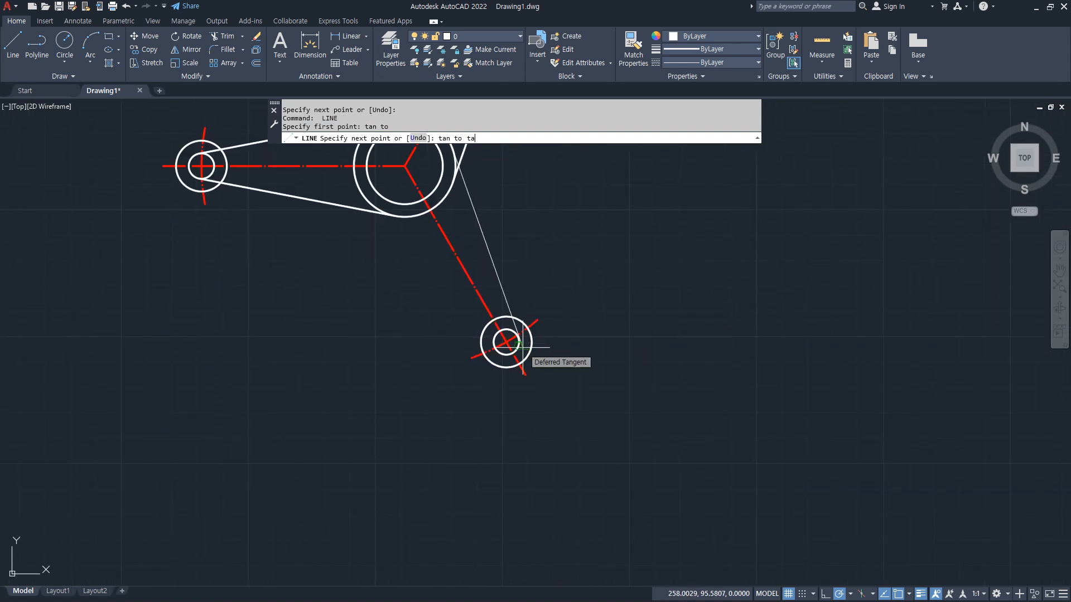
{"action": "type", "text": "tan"}
{"action": "key", "text": "space"}
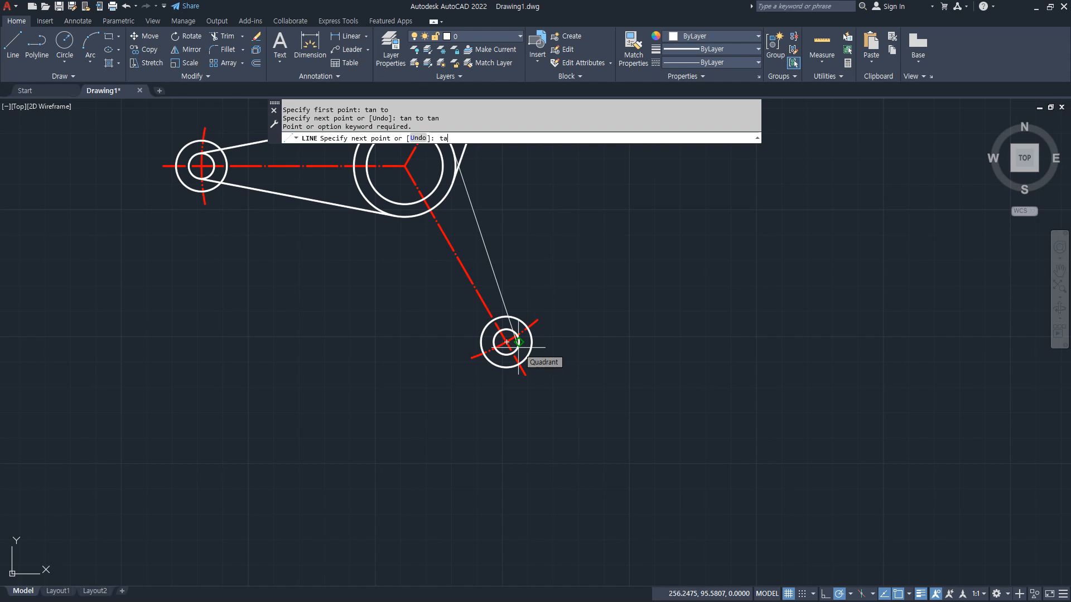
{"action": "left_click", "coordinate": [518, 346]}
{"action": "key", "text": "space"}
{"action": "key", "text": "space"}
{"action": "type", "text": "to"}
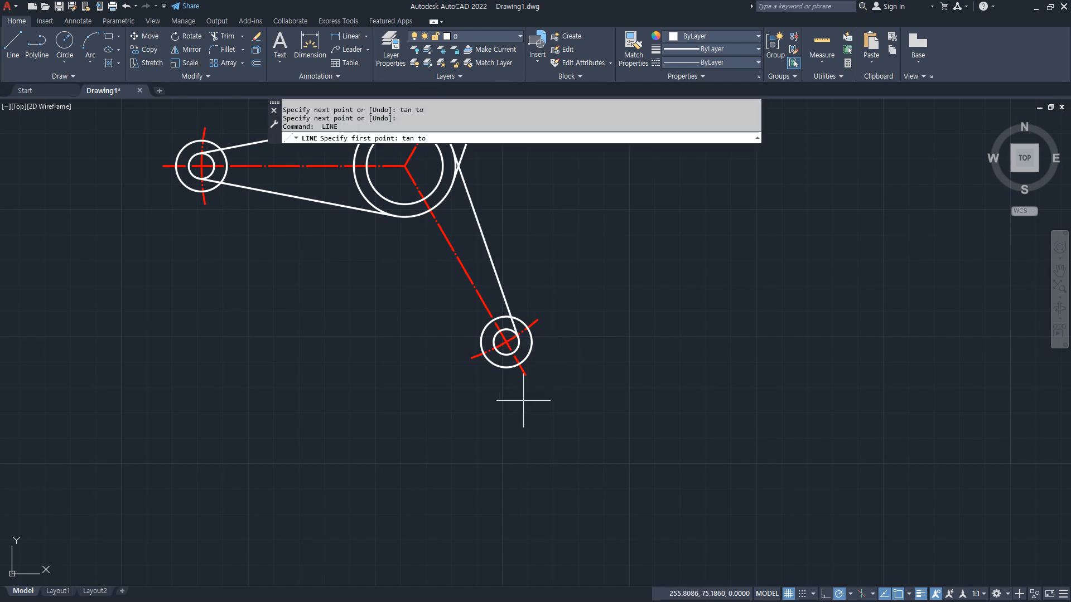
{"action": "left_click", "coordinate": [502, 352]}
{"action": "type", "text": "tan"}
{"action": "key", "text": "space"}
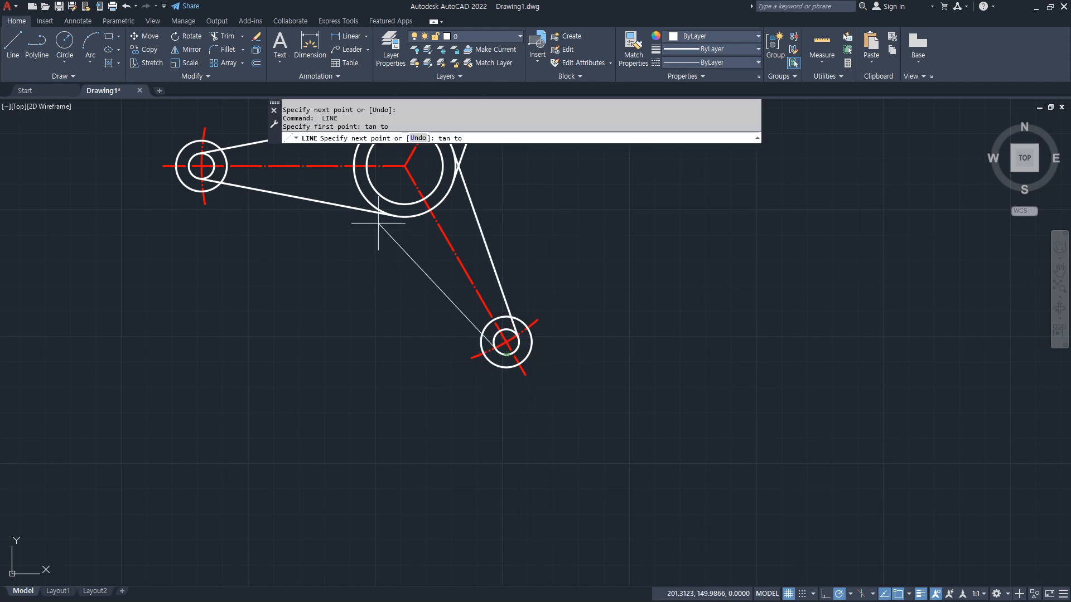
{"action": "key", "text": "space"}
{"action": "left_click", "coordinate": [362, 195]}
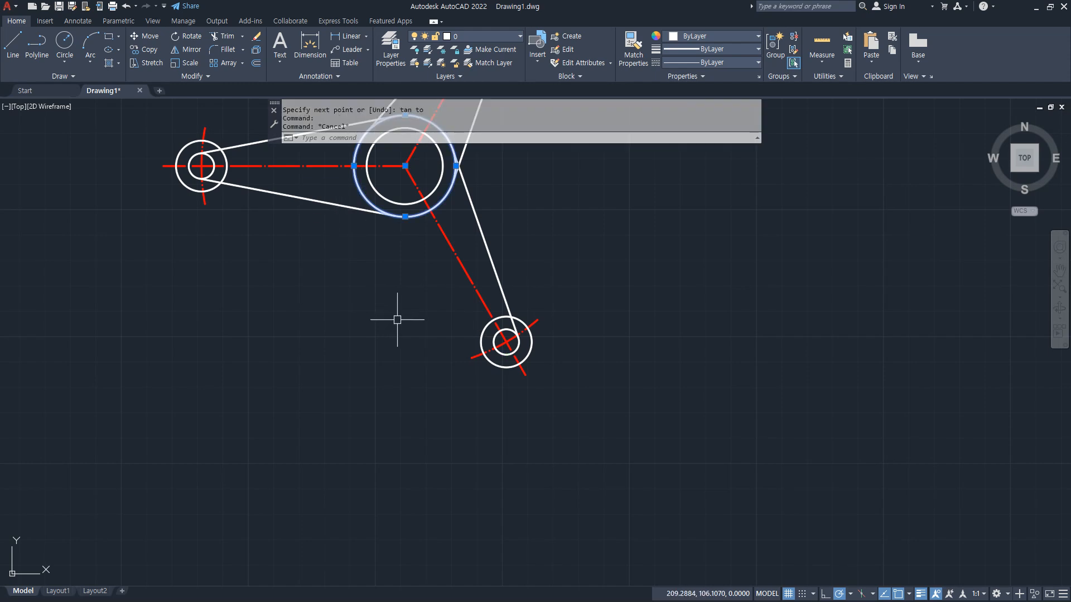
{"action": "key", "text": "Escape"}
Draw a line along the left side of the lower-right arm, tangent to its small hole and the outer hub circle.
{"action": "type", "text": "l"}
{"action": "key", "text": "space"}
{"action": "type", "text": "tan to"}
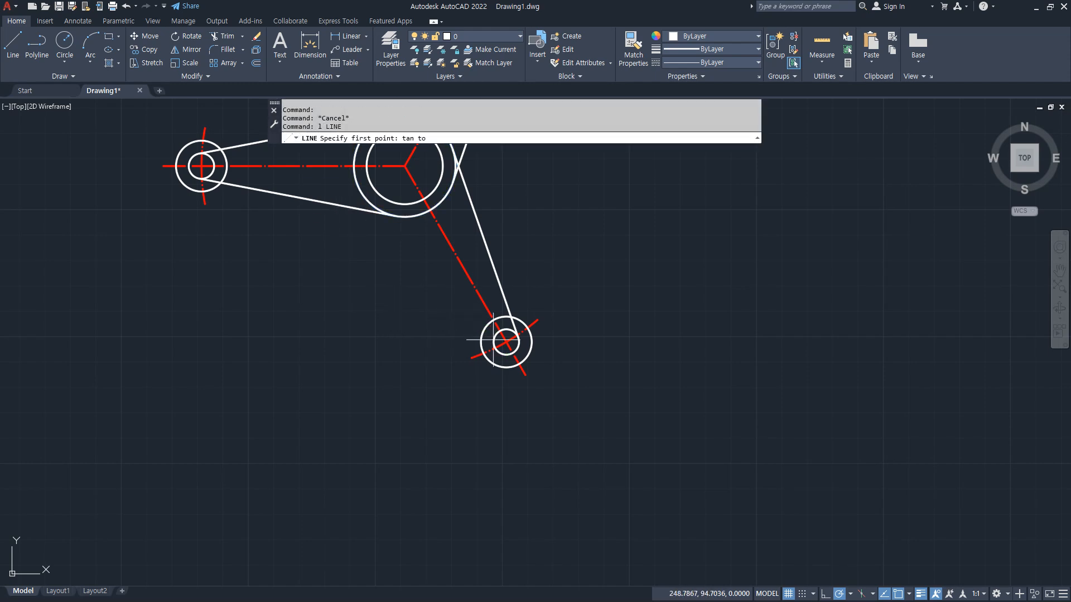
{"action": "left_click", "coordinate": [500, 353]}
{"action": "type", "text": "tan"}
{"action": "key", "text": "space"}
{"action": "left_click", "coordinate": [364, 210]}
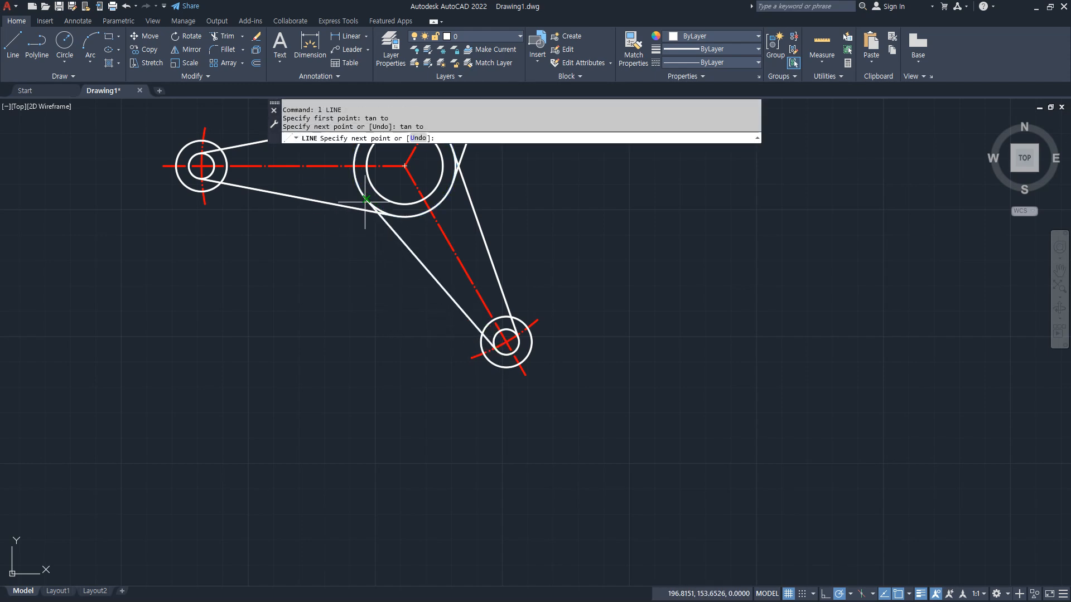
{"action": "key", "text": "space"}
{"action": "key", "text": "Escape"}
Offset all six tangent lines by 5 toward the outside of the three arms.
{"action": "middle_click_drag", "start_coordinate": [366, 305], "coordinate": [417, 441]}
{"action": "type", "text": "o"}
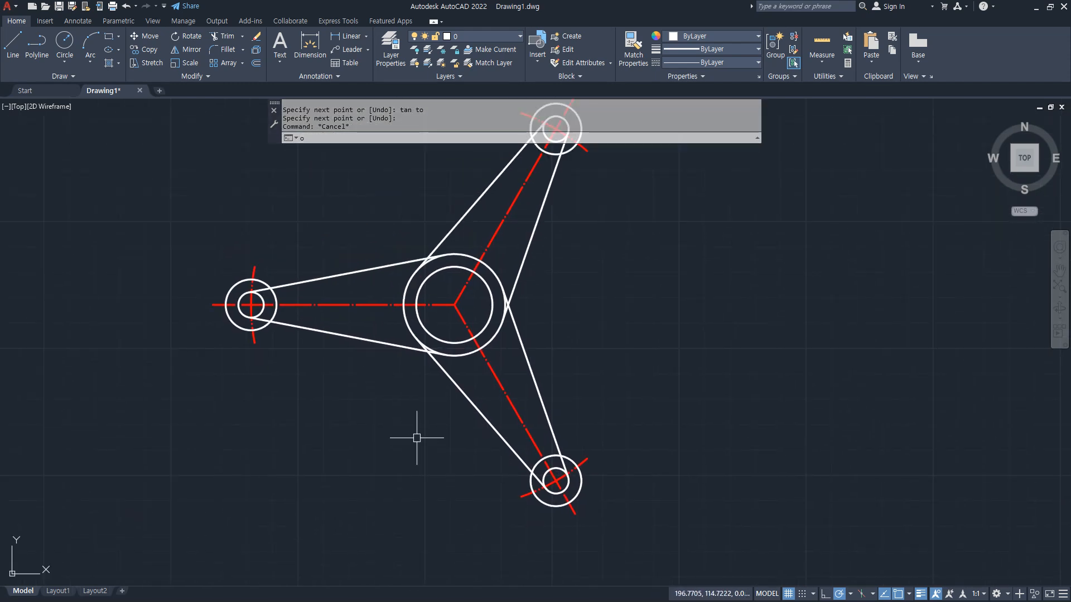
{"action": "key", "text": "space"}
{"action": "type", "text": "5"}
{"action": "key", "text": "space"}
{"action": "left_click", "coordinate": [387, 266]}
{"action": "left_click", "coordinate": [413, 232]}
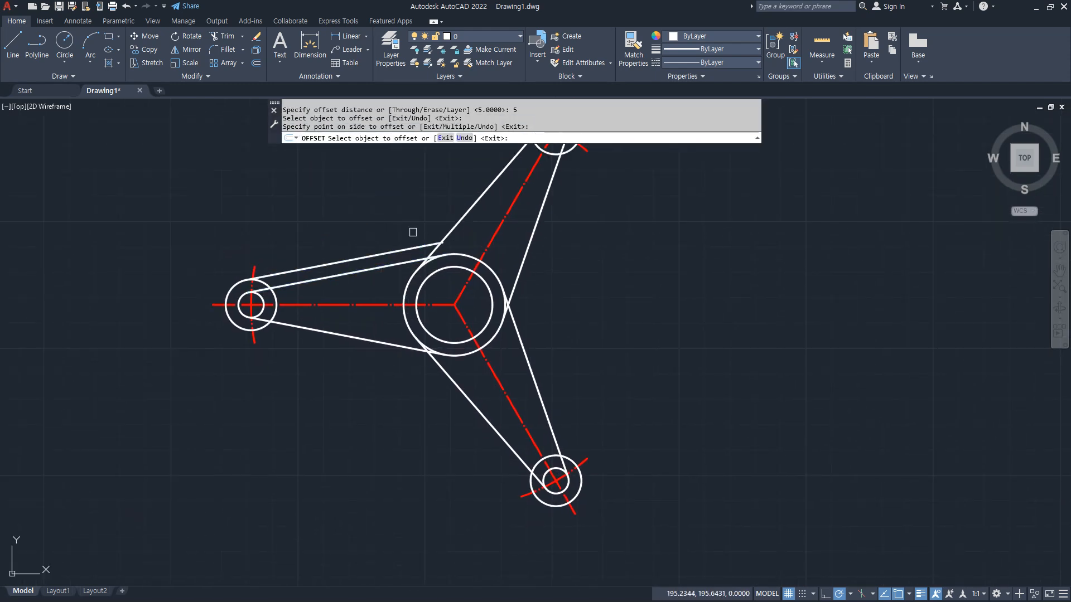
{"action": "left_click", "coordinate": [451, 226]}
{"action": "left_click", "coordinate": [450, 224]}
{"action": "left_click", "coordinate": [516, 263]}
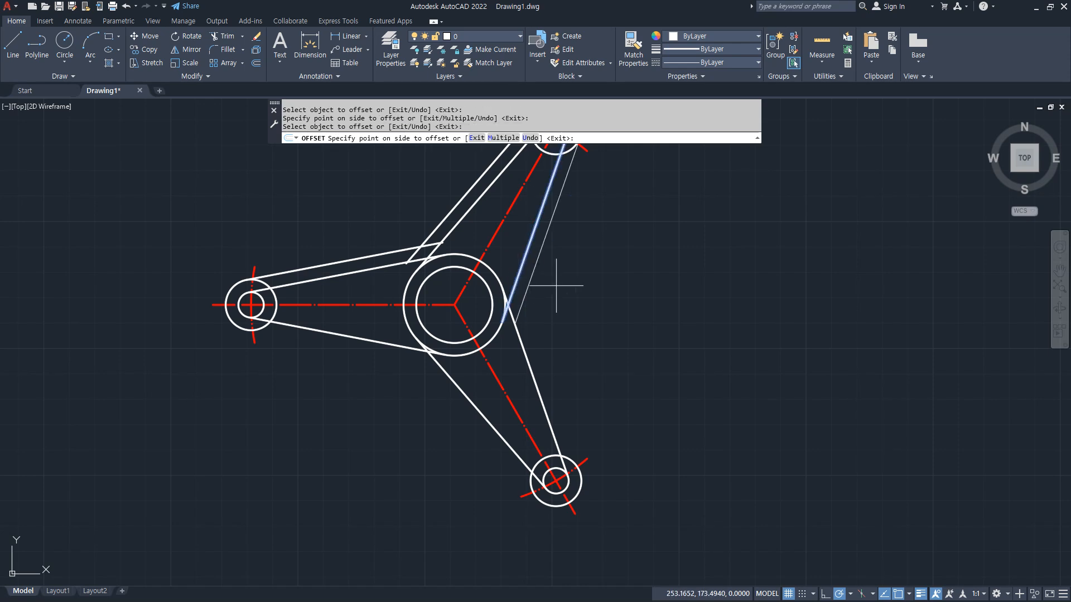
{"action": "left_click", "coordinate": [555, 295]}
{"action": "left_click", "coordinate": [524, 369]}
{"action": "left_click", "coordinate": [537, 367]}
{"action": "left_click", "coordinate": [466, 402]}
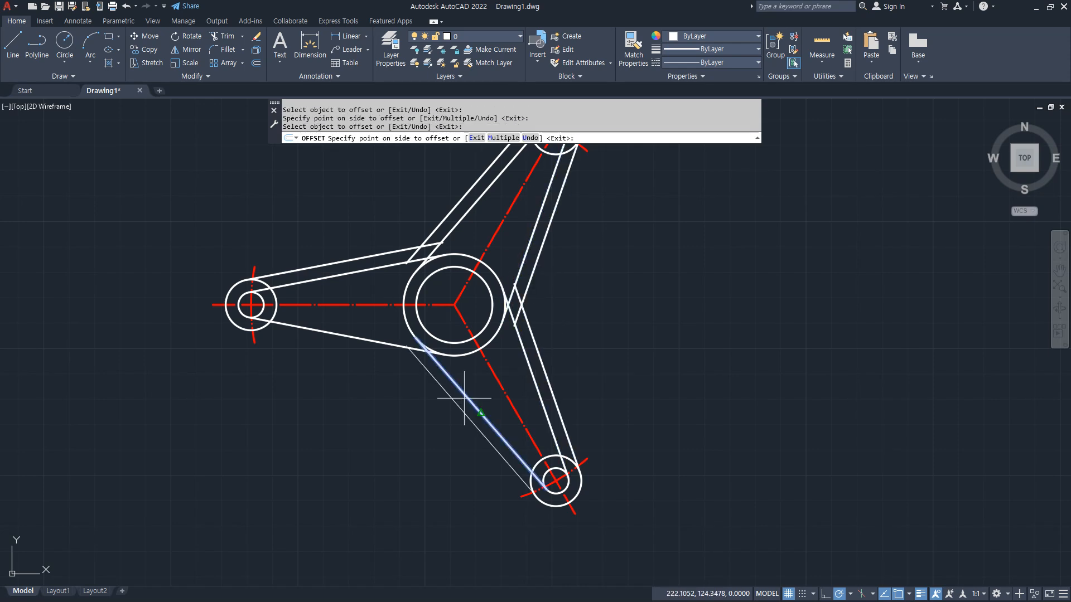
{"action": "left_click", "coordinate": [362, 364]}
{"action": "left_click", "coordinate": [357, 344]}
{"action": "left_click", "coordinate": [351, 361]}
{"action": "left_click", "coordinate": [343, 336]}
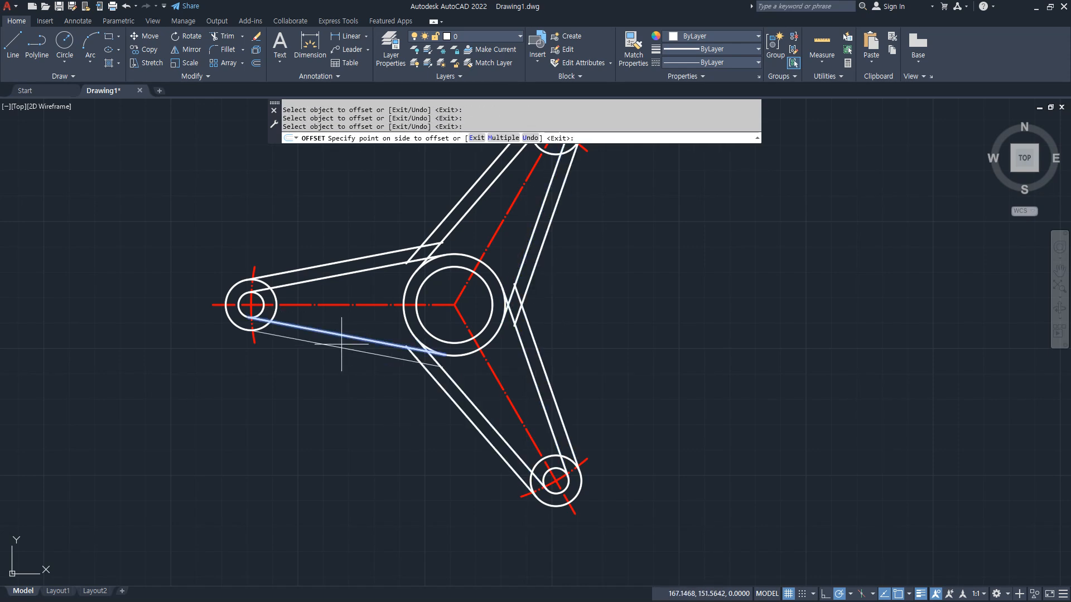
{"action": "left_click", "coordinate": [337, 362]}
{"action": "key", "text": "space"}
Fillet the outer edges of the left and upper-right arms where they meet, with a radius of 30.
{"action": "scroll", "coordinate": [333, 397], "scroll_direction": "down", "scroll_amount": 2}
{"action": "middle_click_drag", "start_coordinate": [340, 411], "coordinate": [368, 457]}
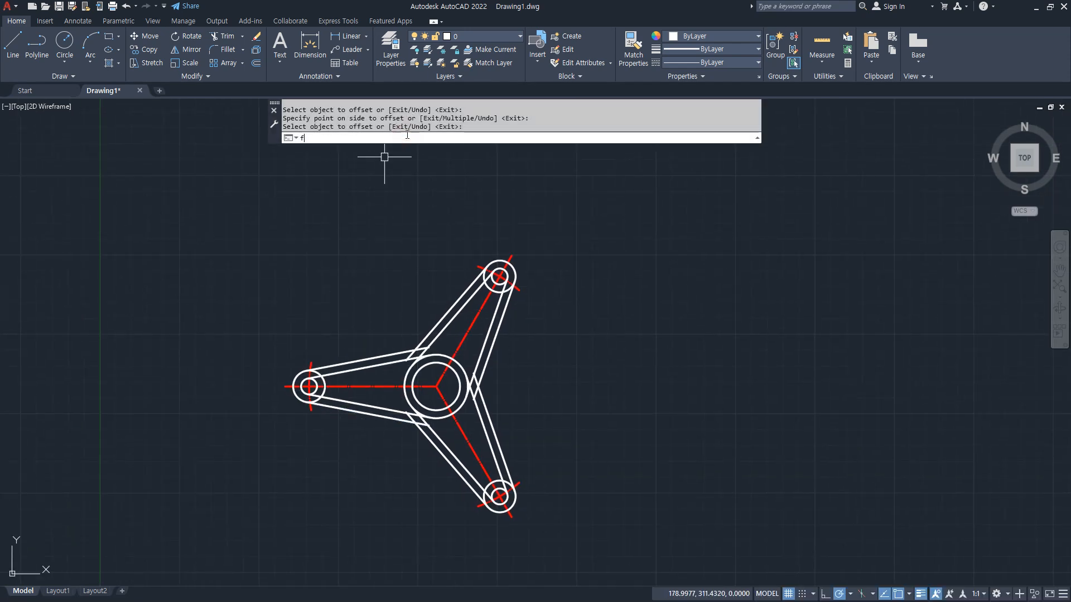
{"action": "key", "text": "Return"}
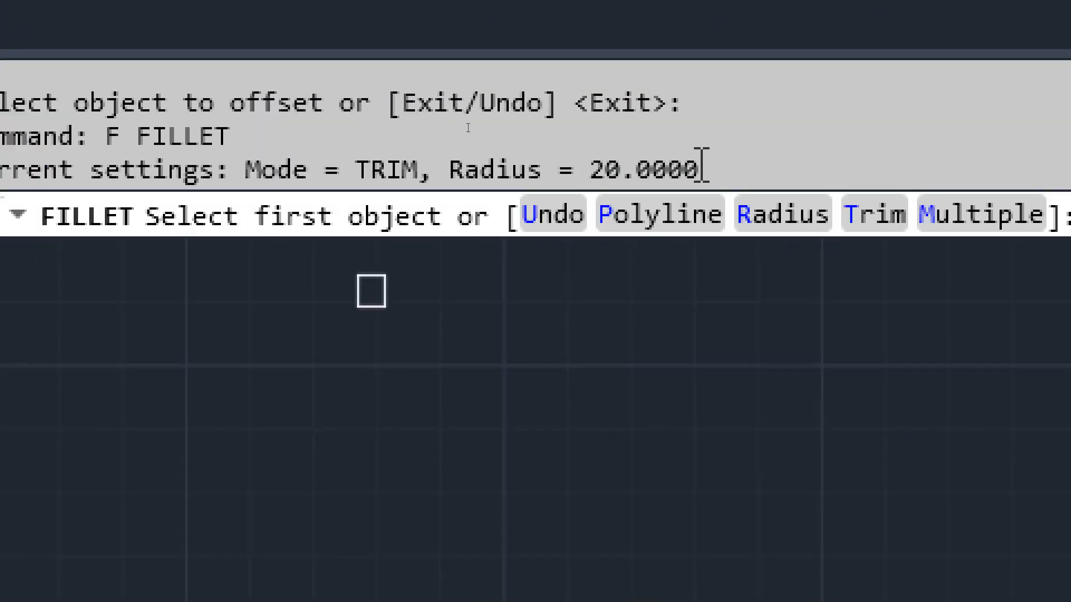
{"action": "left_click", "coordinate": [779, 216]}
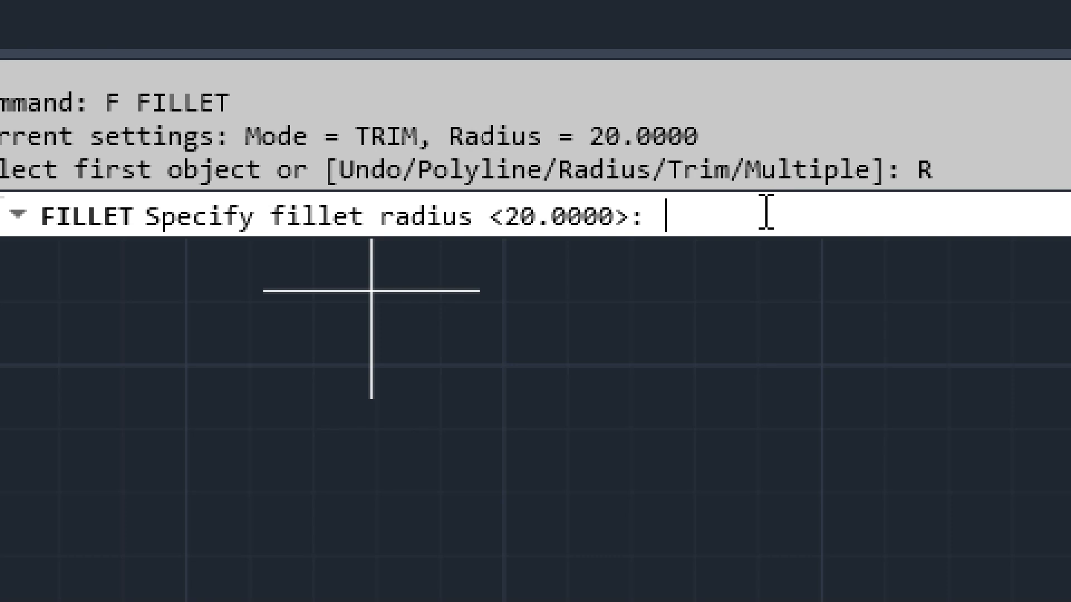
{"action": "type", "text": "30"}
{"action": "key", "text": "Return"}
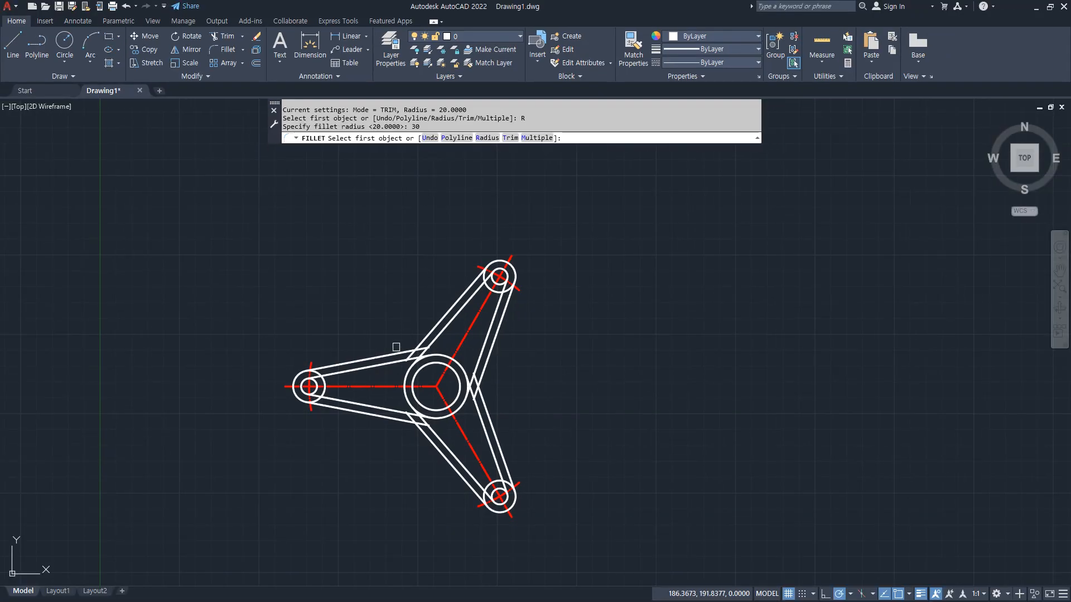
{"action": "left_click", "coordinate": [424, 335]}
{"action": "left_click", "coordinate": [391, 353]}
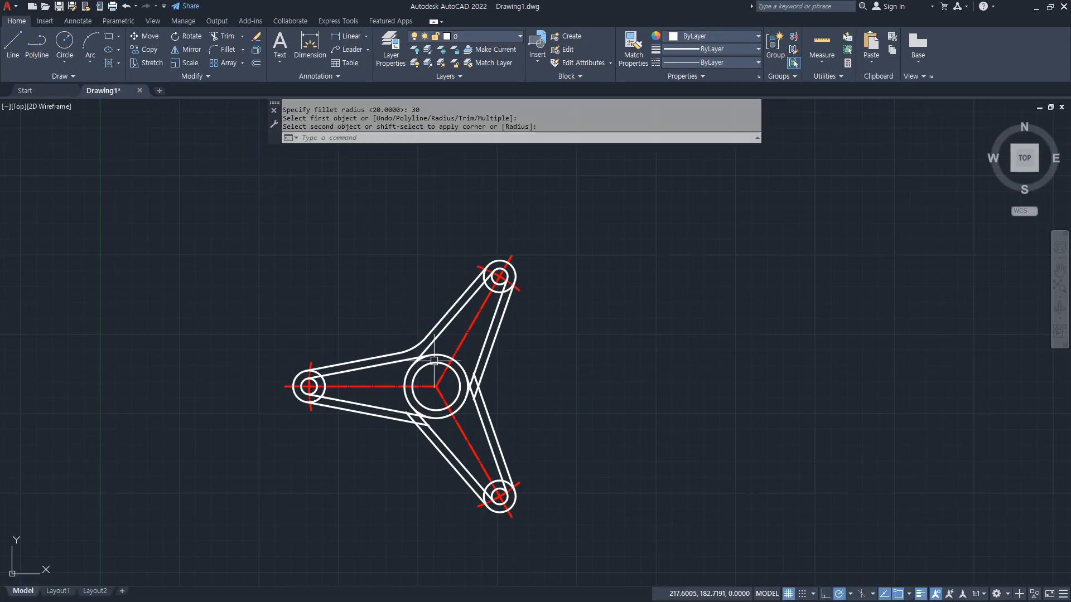
Apply the radius 30 fillet to the outer edges between the two right arms and between the left and lower-right arms.
{"action": "key", "text": "Return"}
{"action": "left_click", "coordinate": [480, 361]}
{"action": "left_click", "coordinate": [484, 392]}
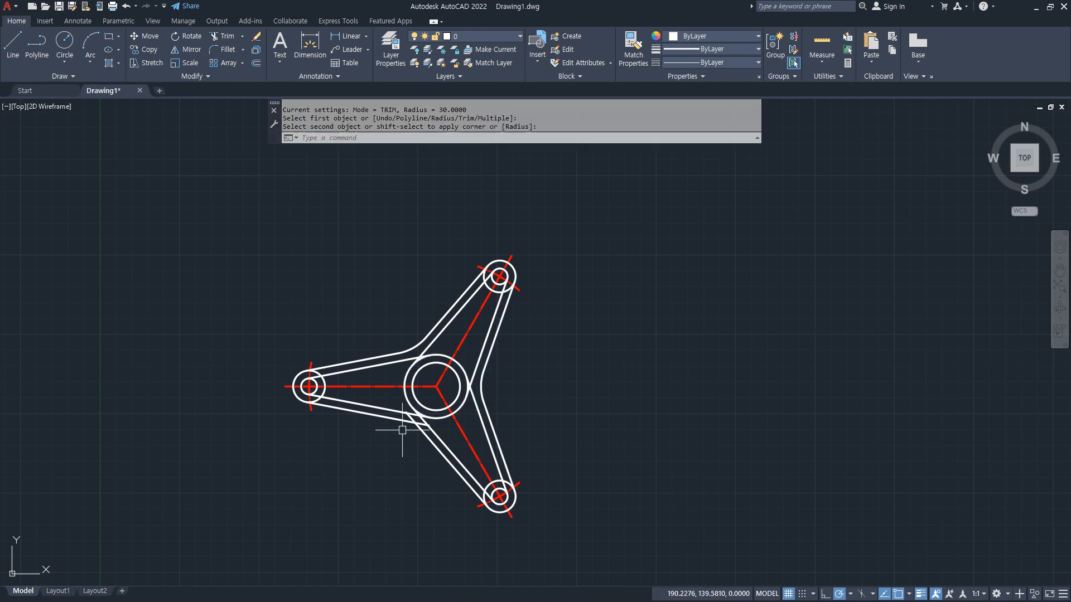
{"action": "key", "text": "Return"}
{"action": "left_click", "coordinate": [420, 433]}
{"action": "left_click", "coordinate": [398, 423]}
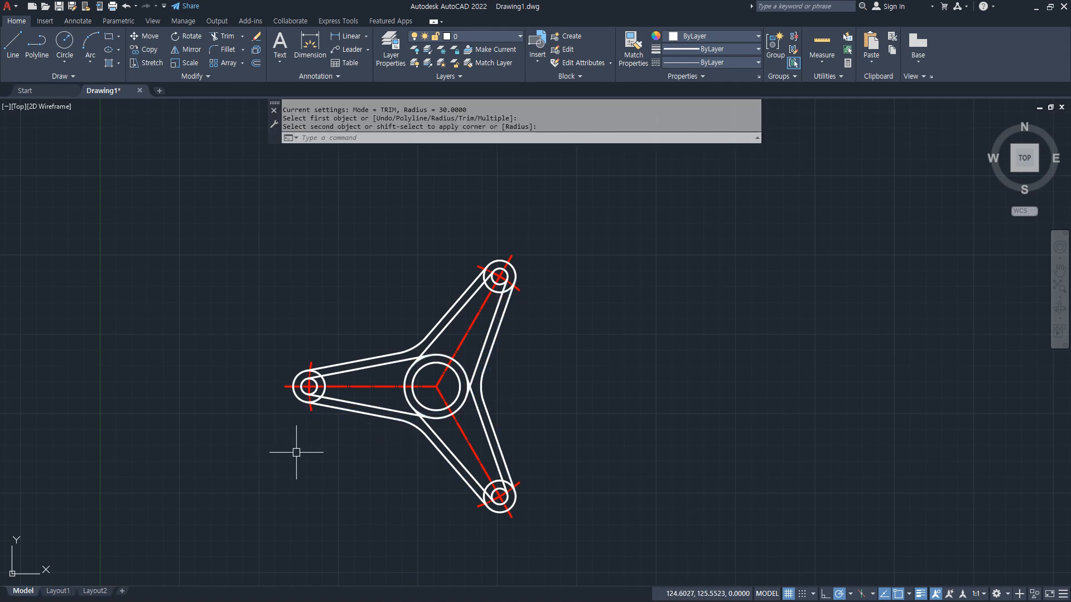
Fillet both inner lines of the left arm to the outer hub circle with a radius of 4.
{"action": "scroll", "coordinate": [340, 415], "scroll_direction": "up", "scroll_amount": 4}
{"action": "type", "text": "f"}
{"action": "key", "text": "Return"}
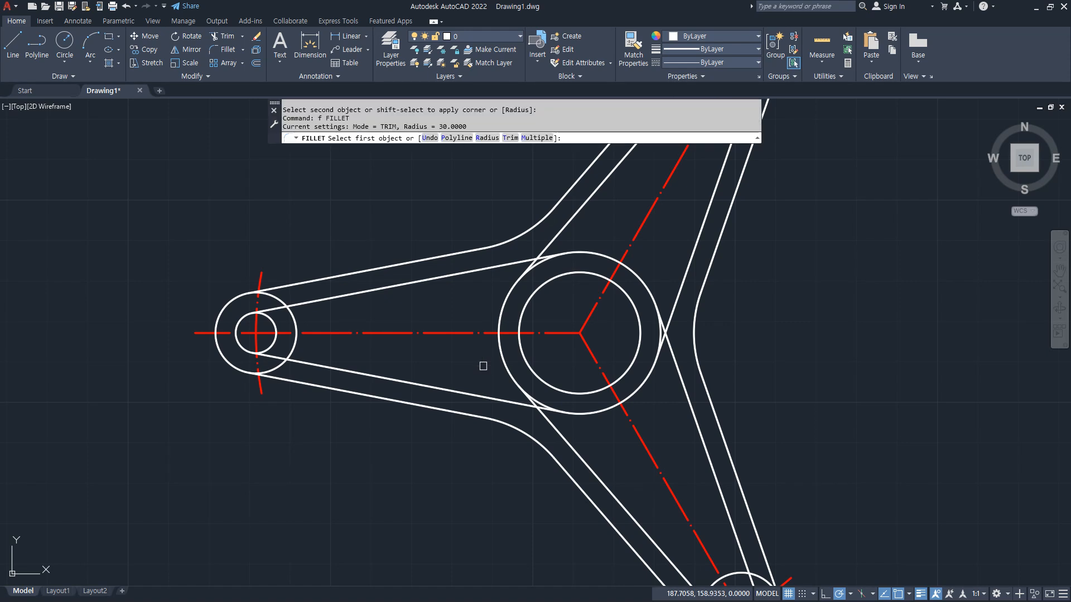
{"action": "type", "text": "r"}
{"action": "key", "text": "Return"}
{"action": "type", "text": "4"}
{"action": "key", "text": "Return"}
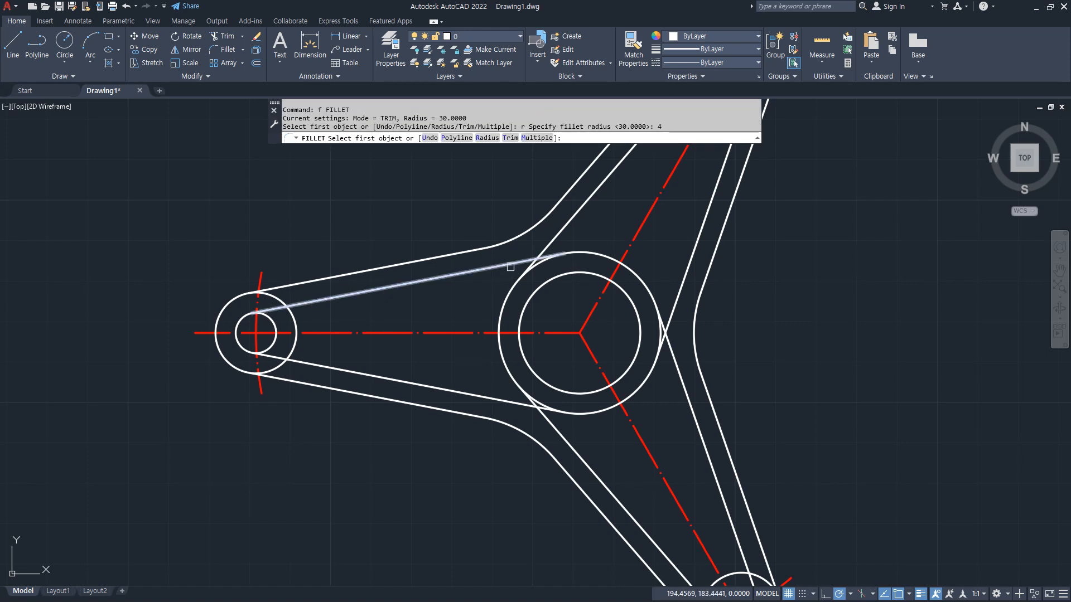
{"action": "left_click", "coordinate": [510, 263]}
{"action": "left_click", "coordinate": [515, 284]}
{"action": "key", "text": "Return"}
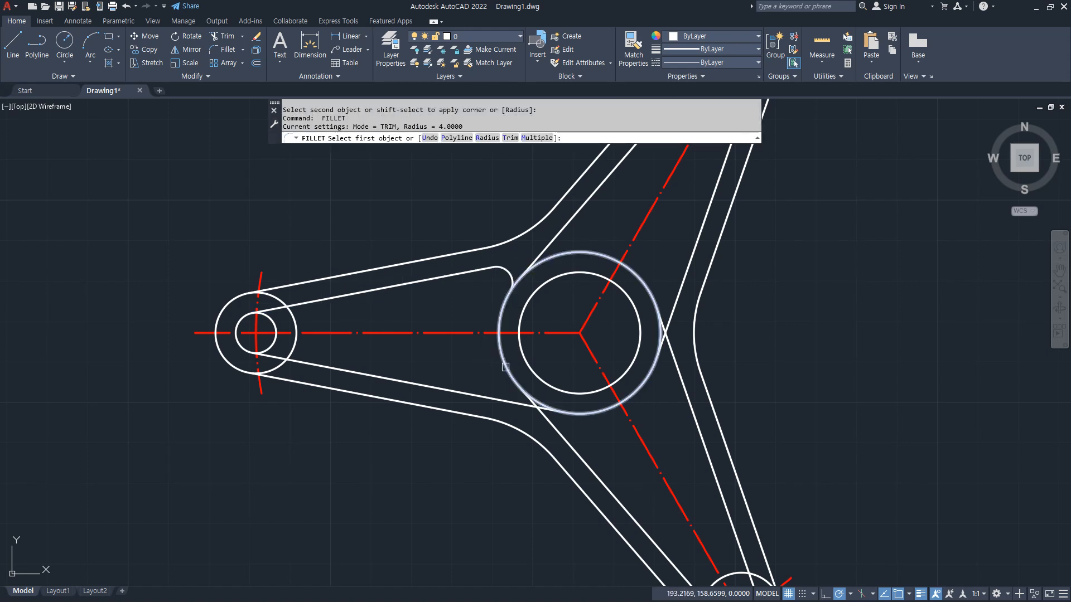
{"action": "left_click", "coordinate": [485, 396]}
{"action": "left_click", "coordinate": [518, 384]}
Fillet both inner lines of the lower-right arm to the outer hub circle with the same radius of 4.
{"action": "key", "text": "Return"}
{"action": "left_click", "coordinate": [554, 425]}
{"action": "left_click", "coordinate": [559, 412]}
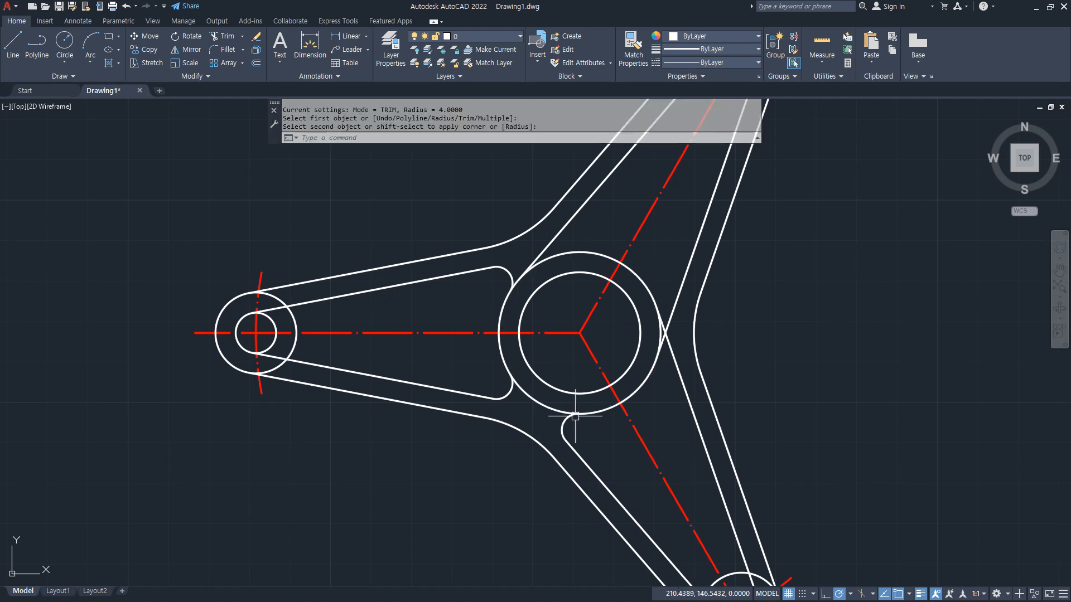
{"action": "key", "text": "Return"}
{"action": "left_click", "coordinate": [658, 357]}
{"action": "left_click", "coordinate": [672, 357]}
Fillet both inner lines of the upper-right arm to the outer hub circle with the same radius of 4.
{"action": "key", "text": "Return"}
{"action": "left_click", "coordinate": [677, 298]}
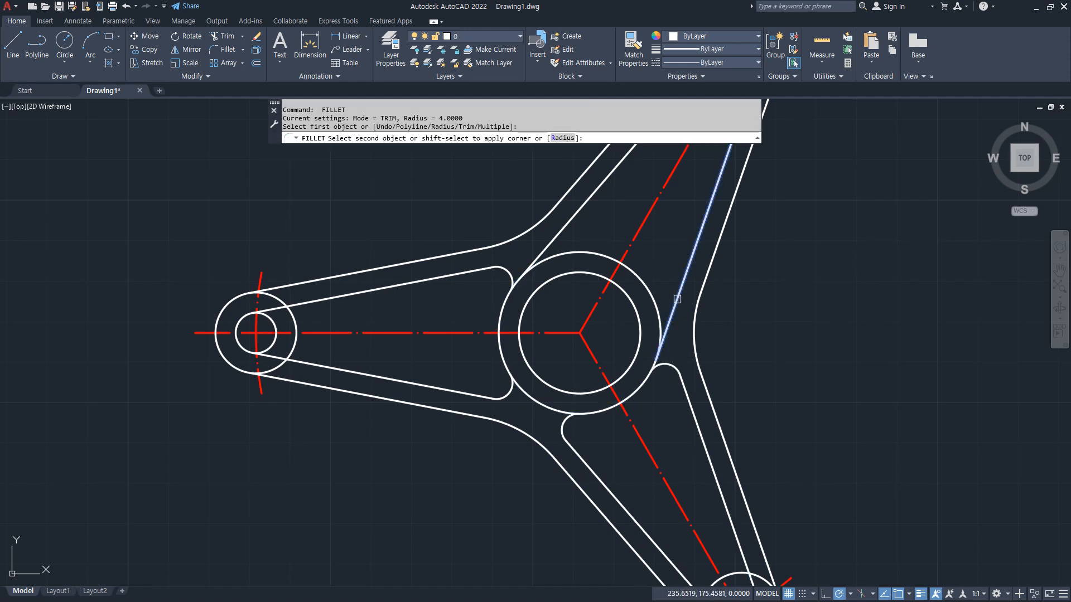
{"action": "left_click", "coordinate": [649, 289]}
{"action": "key", "text": "Return"}
{"action": "left_click", "coordinate": [588, 252]}
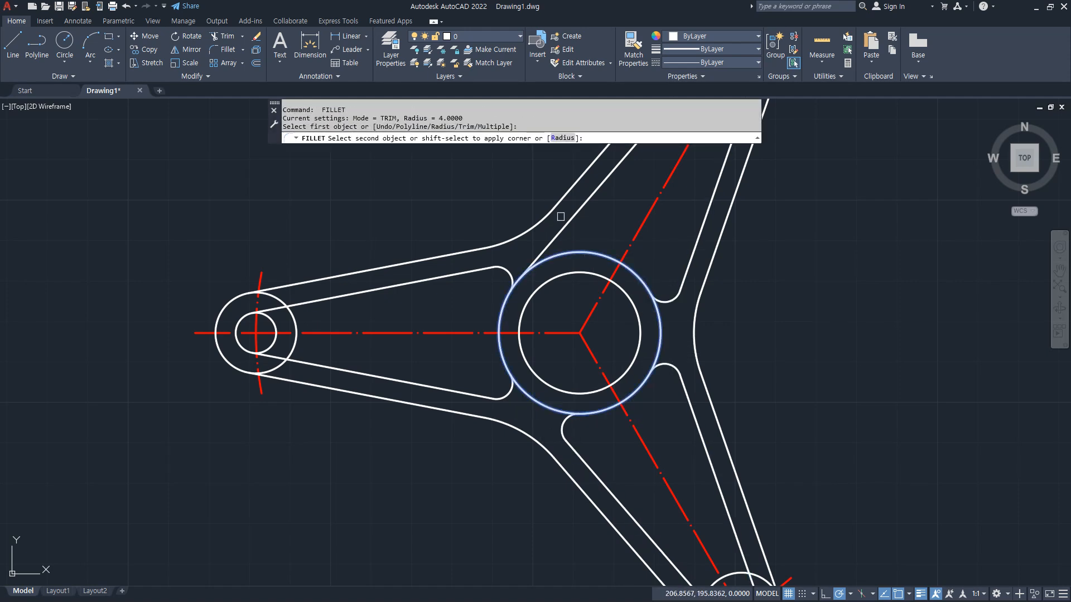
{"action": "left_click", "coordinate": [561, 217]}
Fillet both inner lines of the left arm to its larger end circle with a radius of 2.
{"action": "type", "text": "f"}
{"action": "key", "text": "Return"}
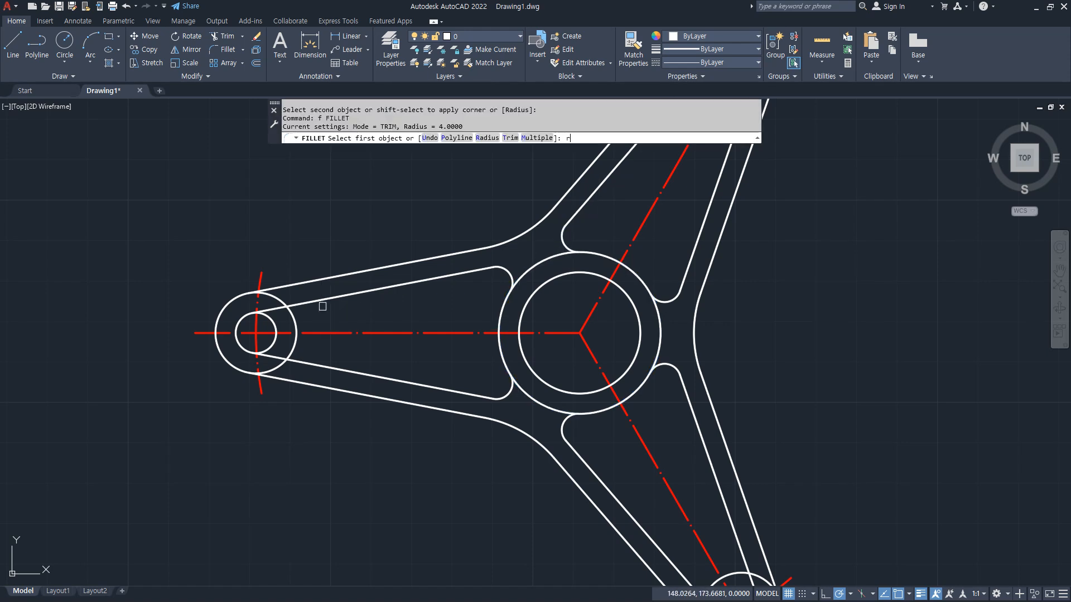
{"action": "type", "text": "r"}
{"action": "key", "text": "Return"}
{"action": "type", "text": "2"}
{"action": "key", "text": "Return"}
{"action": "left_click", "coordinate": [304, 303]}
{"action": "left_click", "coordinate": [297, 325]}
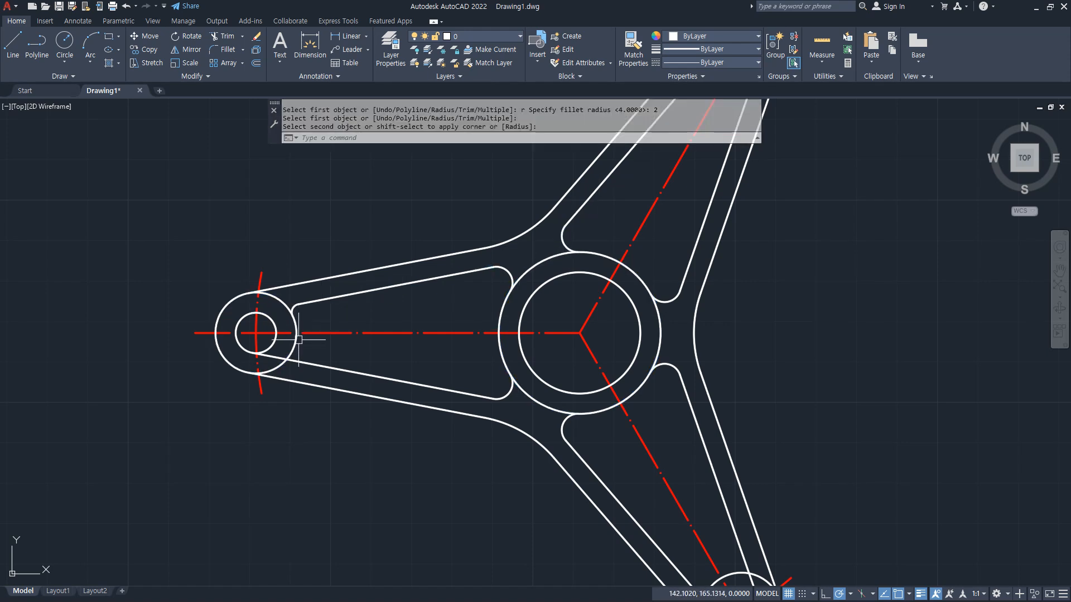
{"action": "key", "text": "Return"}
{"action": "left_click", "coordinate": [295, 345]}
{"action": "left_click", "coordinate": [301, 362]}
Fillet both inner lines of the lower-right arm to its larger end circle with the same radius of 2.
{"action": "middle_click_drag", "start_coordinate": [604, 424], "coordinate": [483, 310]}
{"action": "key", "text": "Return"}
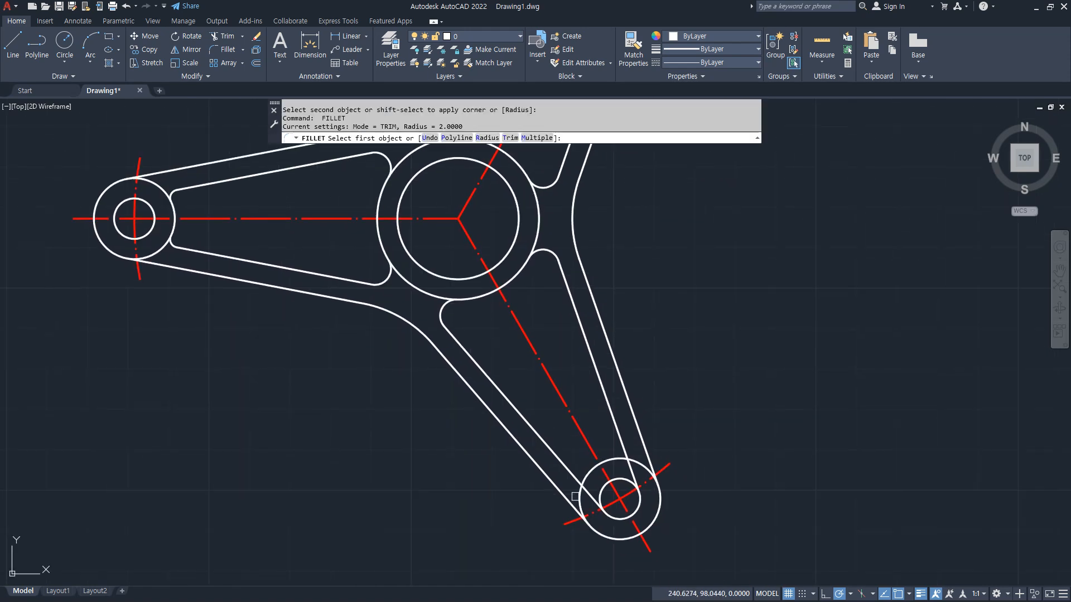
{"action": "left_click", "coordinate": [586, 476]}
{"action": "left_click", "coordinate": [572, 472]}
{"action": "key", "text": "Return"}
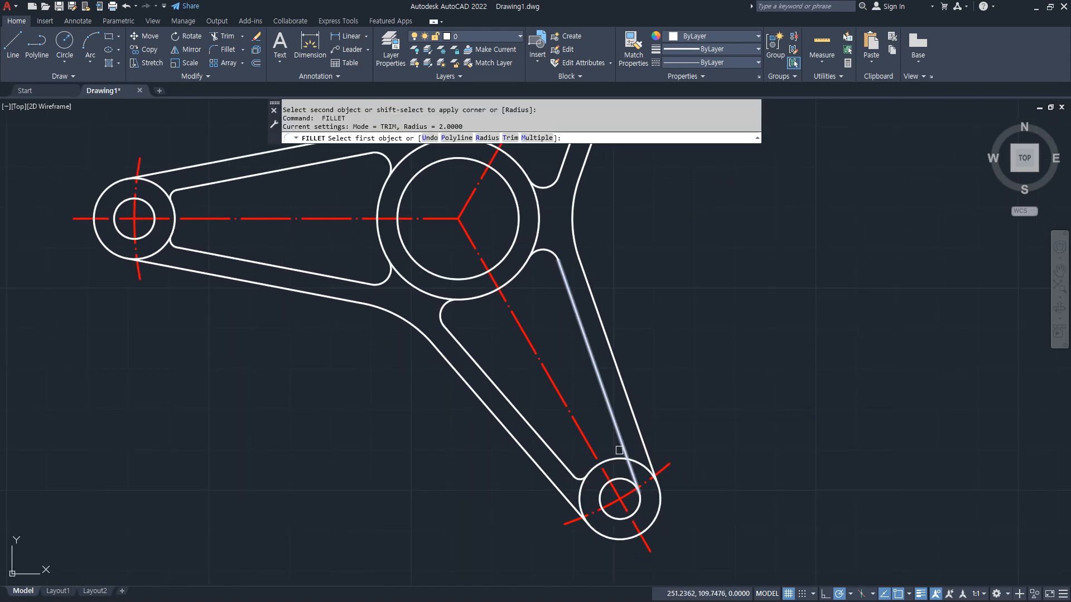
{"action": "left_click", "coordinate": [614, 459]}
{"action": "left_click", "coordinate": [620, 435]}
Fillet both inner lines of the upper-right arm to its larger end circle with the same radius of 2.
{"action": "middle_click_drag", "start_coordinate": [586, 394], "coordinate": [534, 556]}
{"action": "middle_click_drag", "start_coordinate": [551, 354], "coordinate": [557, 497]}
{"action": "key", "text": "Return"}
{"action": "left_click", "coordinate": [572, 313]}
{"action": "left_click", "coordinate": [567, 285]}
{"action": "key", "text": "Return"}
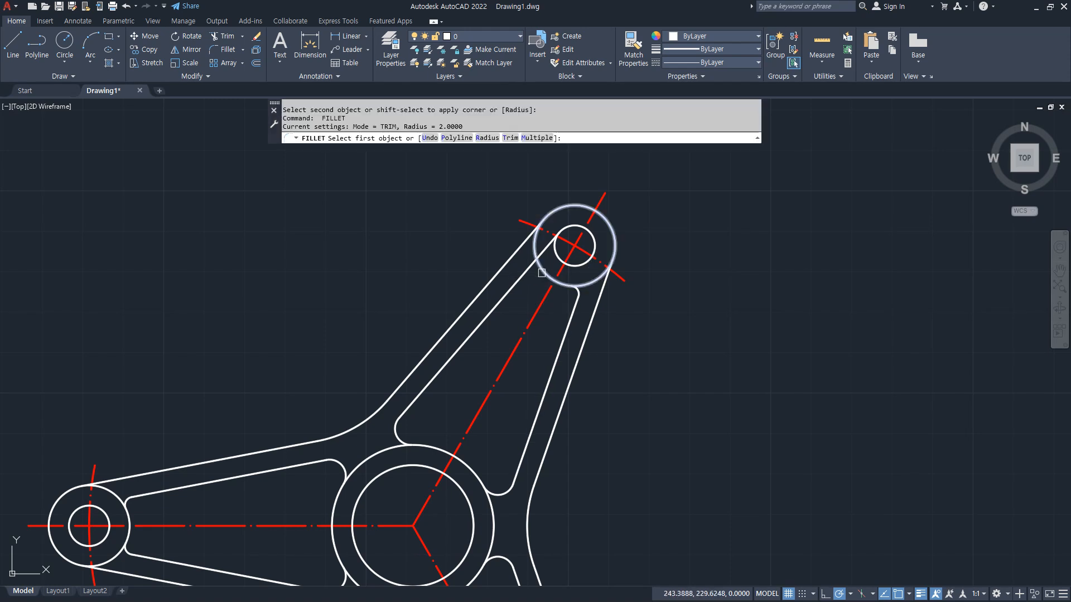
{"action": "left_click", "coordinate": [518, 280]}
{"action": "left_click", "coordinate": [536, 261]}
Trim the left arm's larger end circle between the pocket fillets and the outer edges on both sides.
{"action": "middle_click_drag", "start_coordinate": [479, 390], "coordinate": [605, 233]}
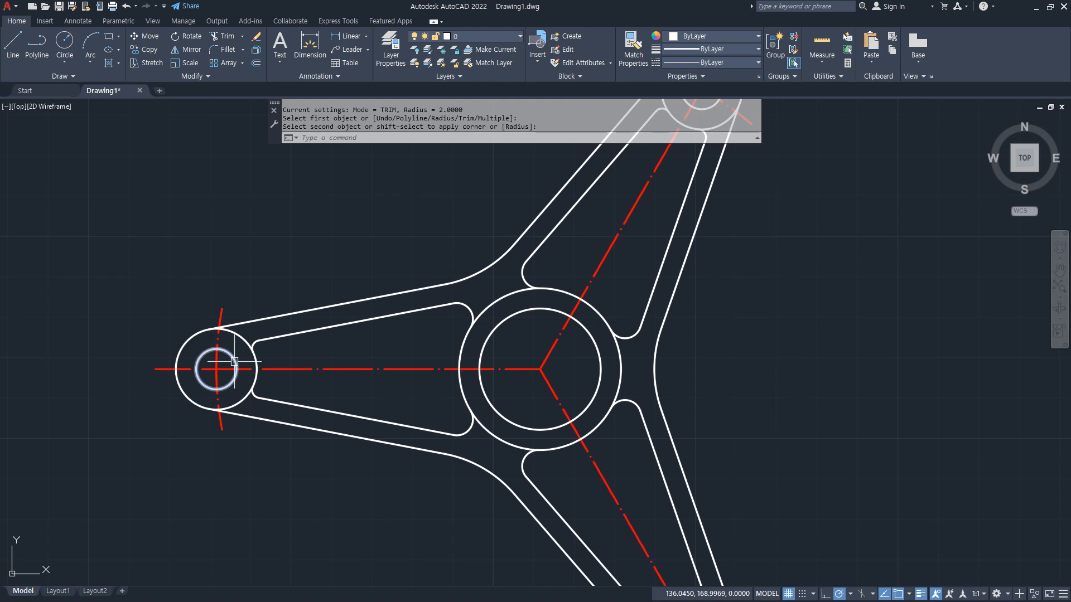
{"action": "type", "text": "tr"}
{"action": "key", "text": "Return"}
{"action": "left_click", "coordinate": [233, 337]}
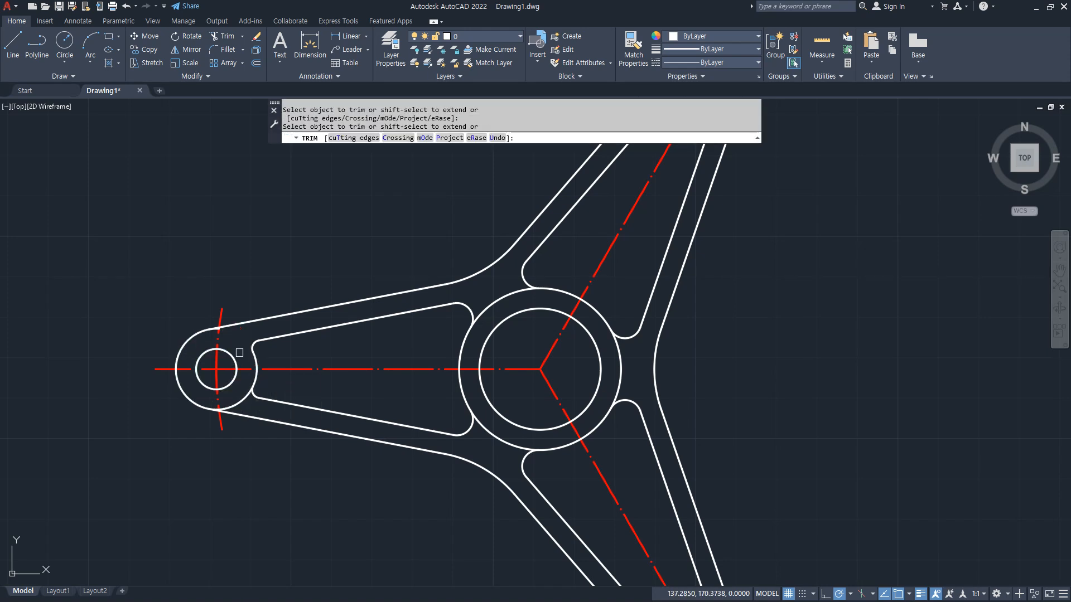
{"action": "left_click", "coordinate": [239, 395]}
Trim the larger end circles of the lower-right and upper-right arms between their pocket fillets and outer edges.
{"action": "middle_click_drag", "start_coordinate": [583, 471], "coordinate": [343, 270]}
{"action": "left_click", "coordinate": [430, 437]}
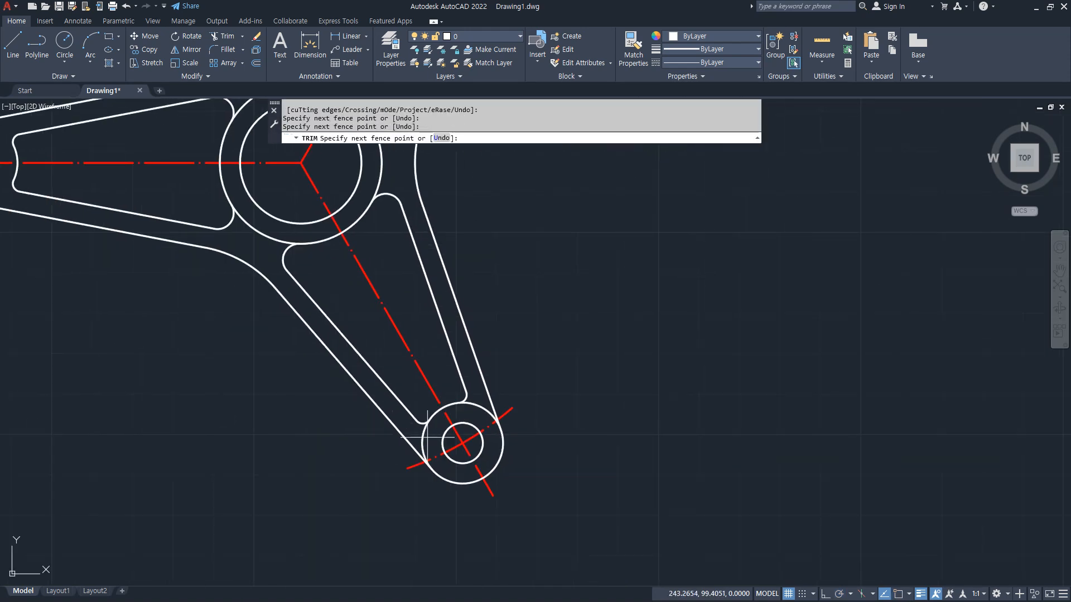
{"action": "left_click", "coordinate": [413, 430]}
{"action": "left_click", "coordinate": [478, 404]}
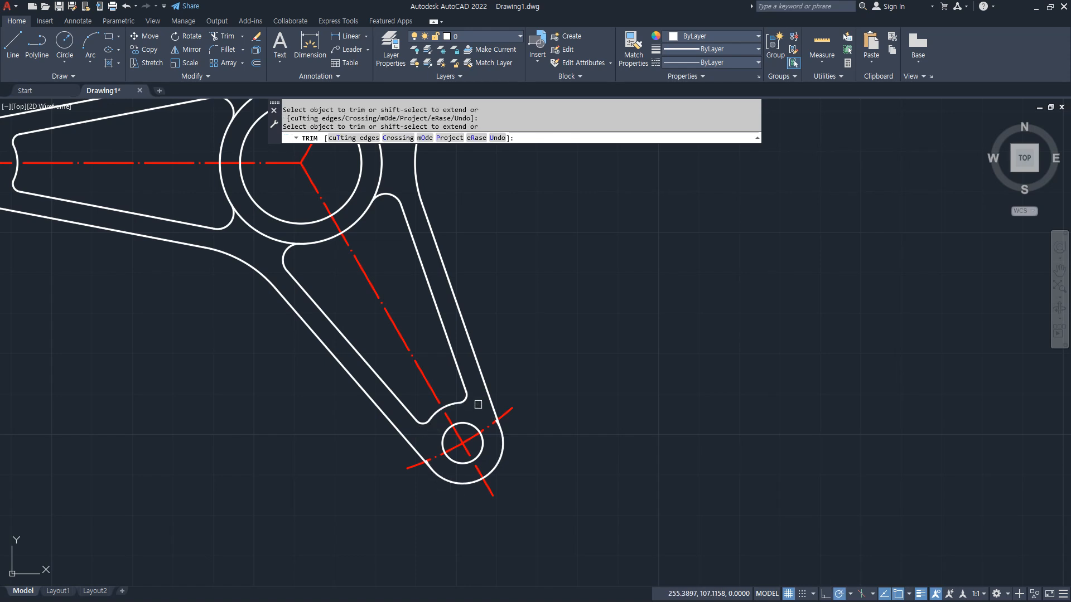
{"action": "middle_click_drag", "start_coordinate": [526, 259], "coordinate": [471, 467]}
{"action": "middle_click_drag", "start_coordinate": [507, 237], "coordinate": [487, 380]}
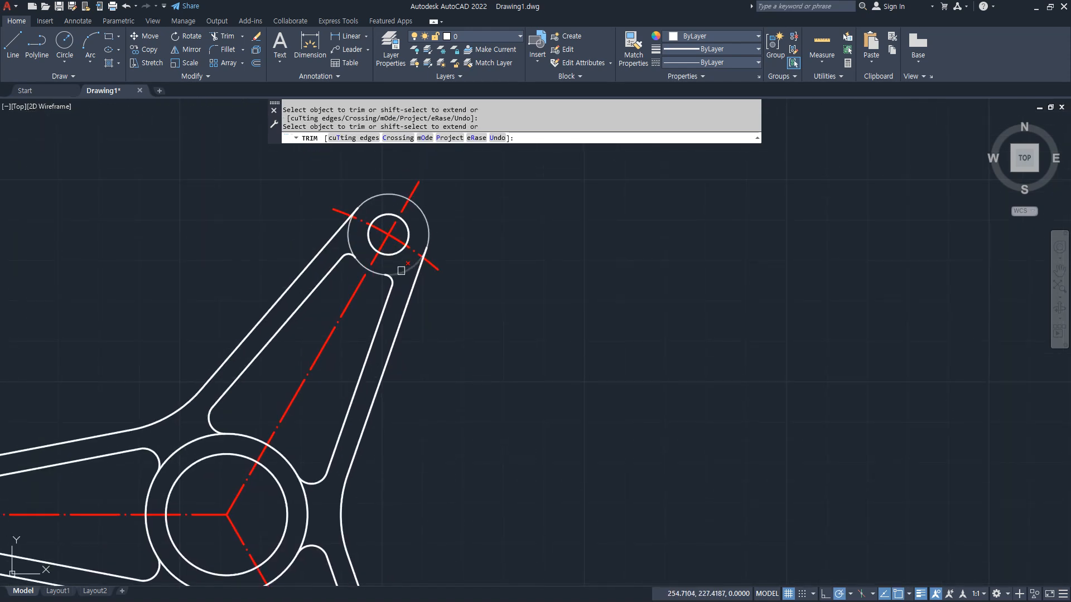
{"action": "left_click", "coordinate": [347, 238]}
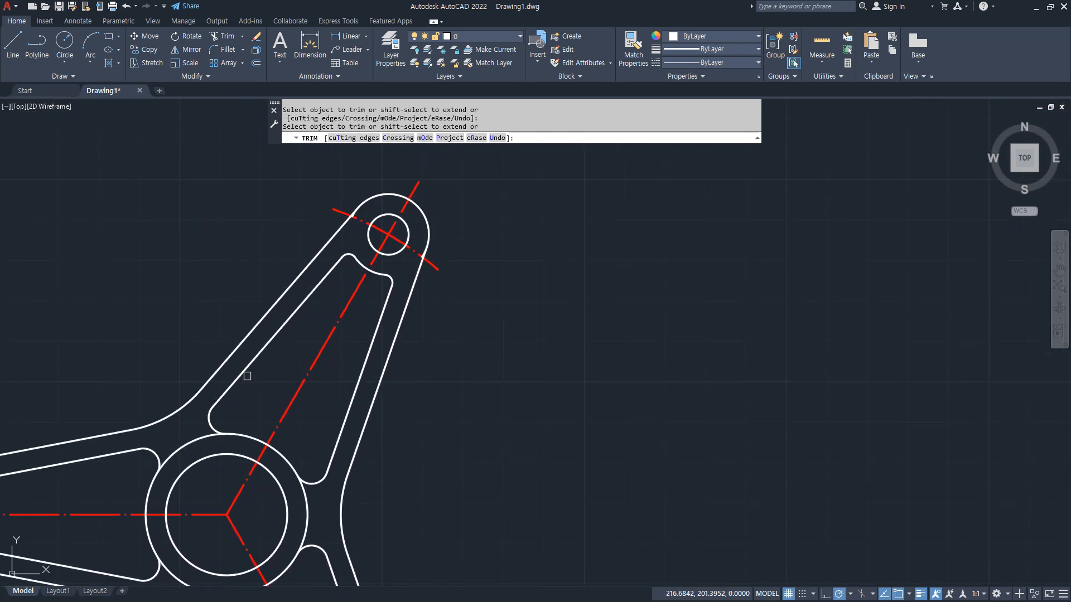
Trim the outer hub circle's arcs between neighbouring arm pockets, keeping only the arcs that close the pockets.
{"action": "middle_click_drag", "start_coordinate": [247, 376], "coordinate": [430, 162]}
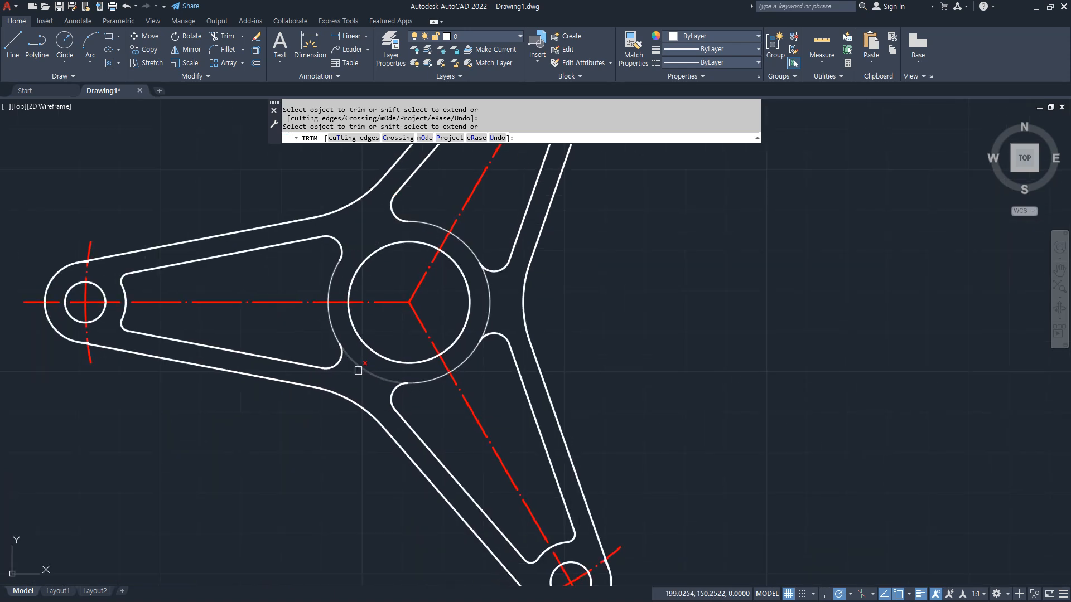
{"action": "left_click", "coordinate": [358, 371]}
{"action": "left_click", "coordinate": [496, 312]}
{"action": "left_click", "coordinate": [478, 310]}
{"action": "key", "text": "Return"}
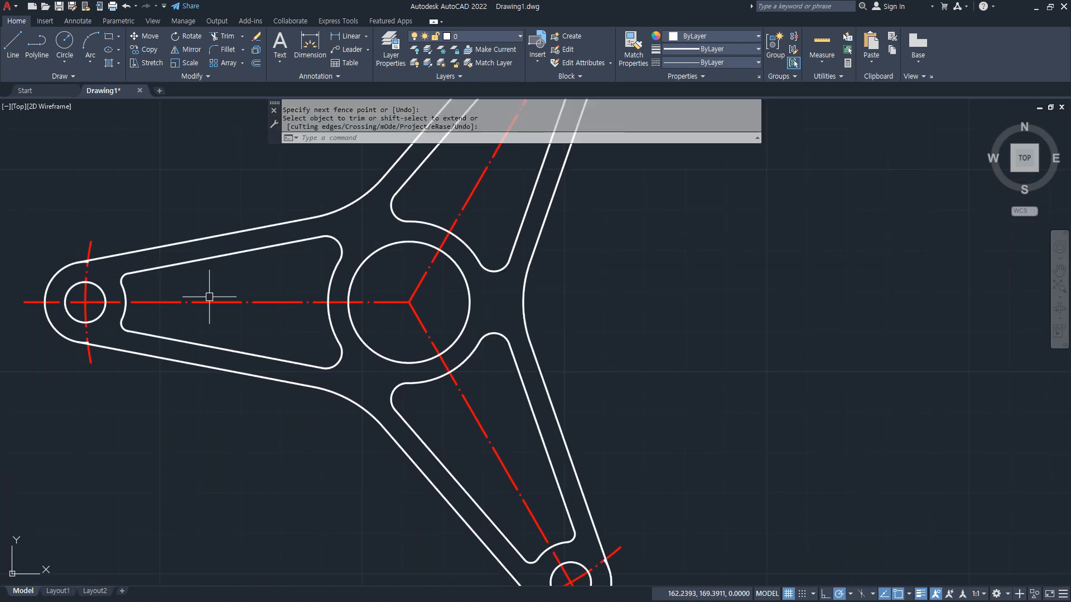
Join the left arm's upper outer edge to its end arc with a fillet of radius 0.
{"action": "middle_click_drag", "start_coordinate": [209, 297], "coordinate": [383, 279]}
{"action": "scroll", "coordinate": [246, 296], "scroll_direction": "up", "scroll_amount": 5}
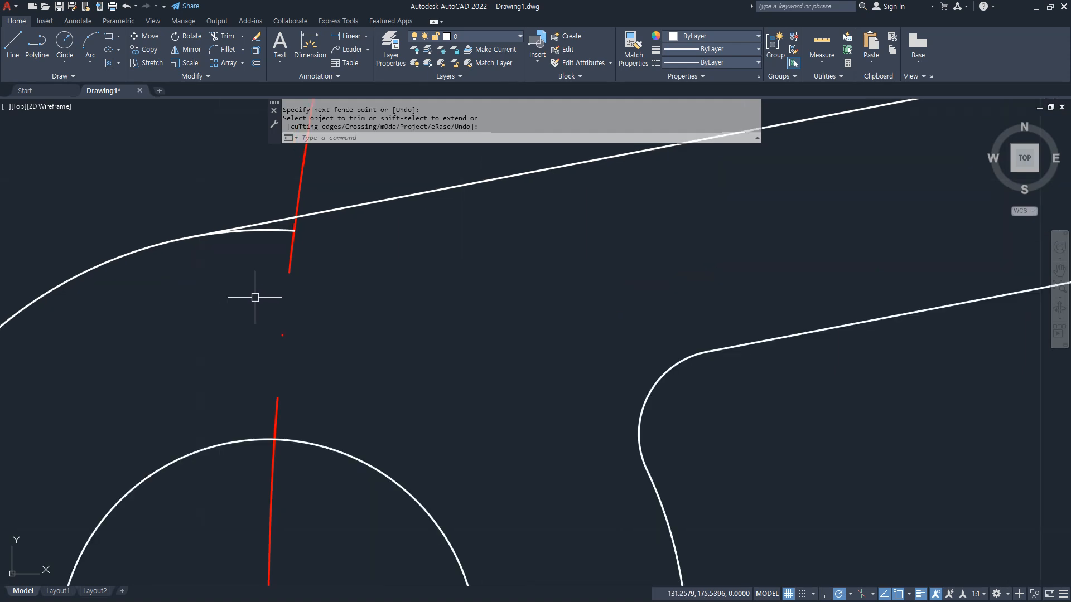
{"action": "middle_click_drag", "start_coordinate": [255, 297], "coordinate": [296, 311]}
{"action": "type", "text": "f"}
{"action": "key", "text": "Return"}
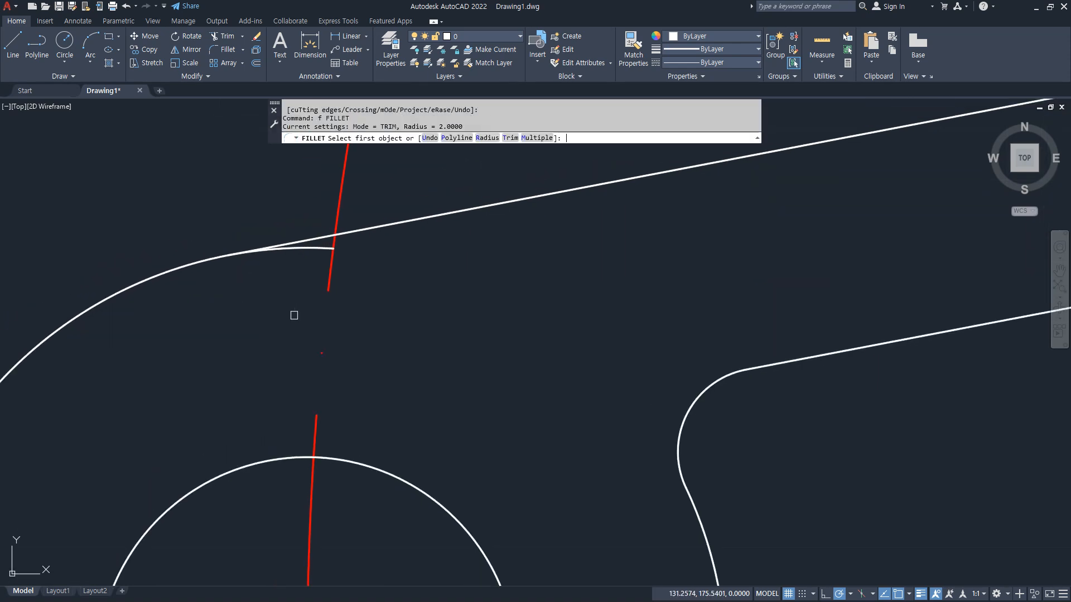
{"action": "type", "text": "r"}
{"action": "key", "text": "Return"}
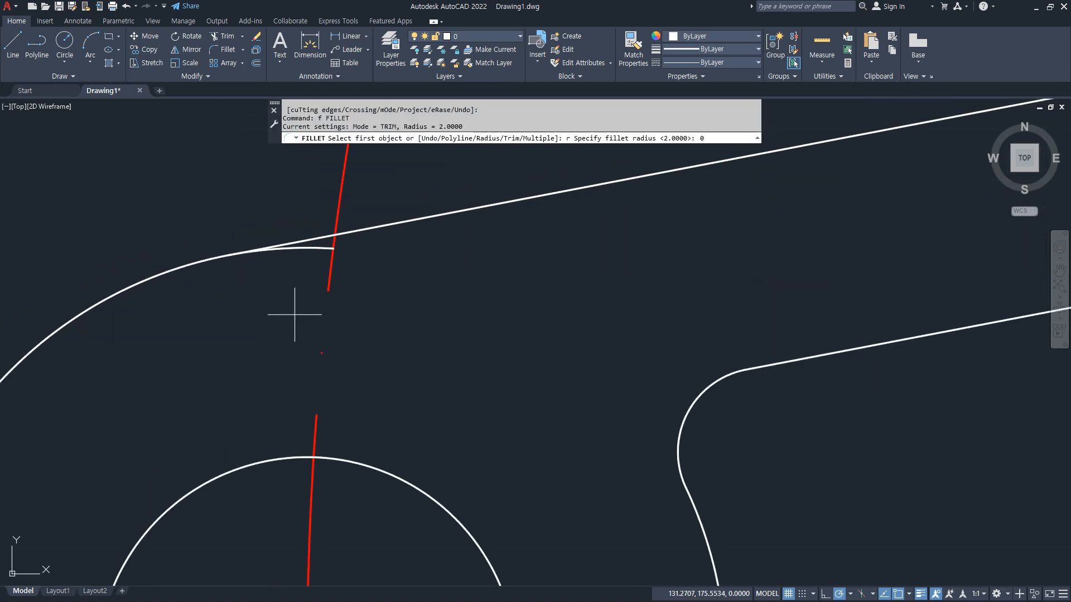
{"action": "type", "text": "0"}
{"action": "key", "text": "Return"}
{"action": "left_click", "coordinate": [368, 227]}
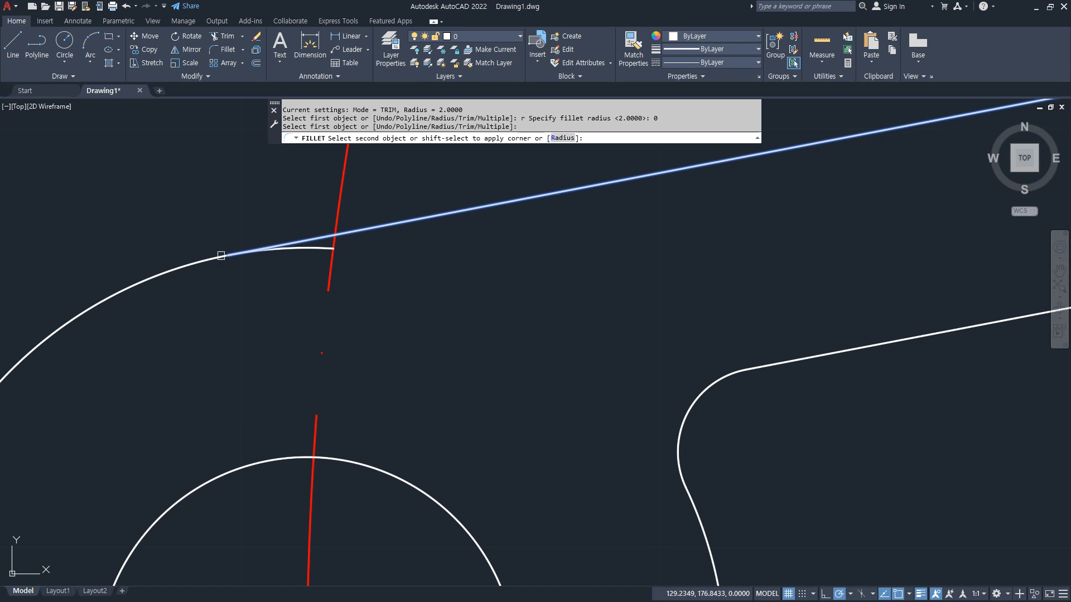
{"action": "left_click", "coordinate": [162, 275]}
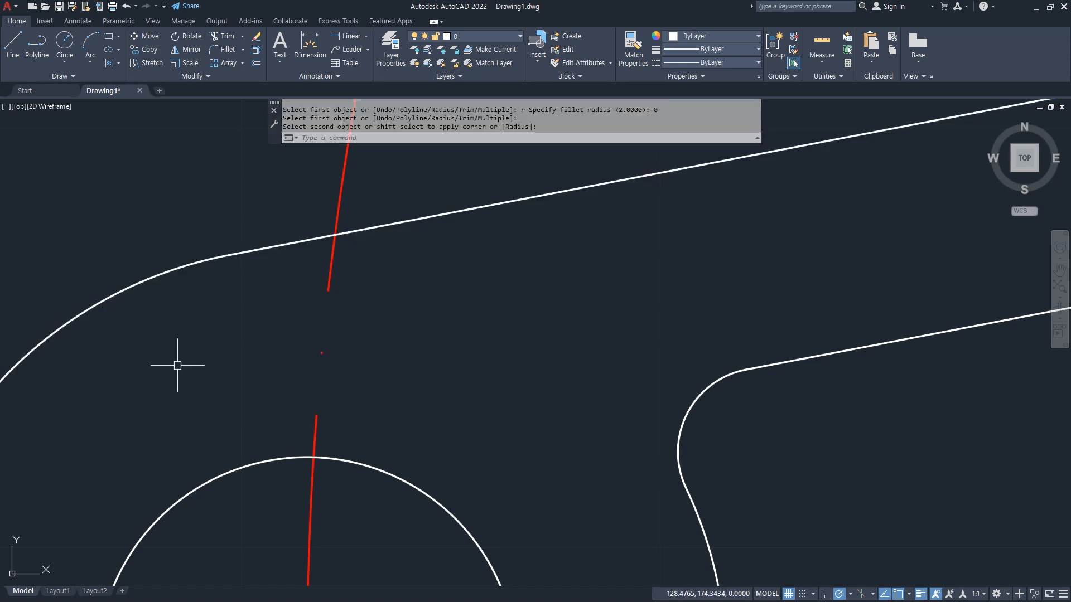
Join the left arm's lower outer edge to its end arc with the zero-radius fillet.
{"action": "scroll", "coordinate": [291, 315], "scroll_direction": "down", "scroll_amount": 5}
{"action": "middle_click_drag", "start_coordinate": [299, 299], "coordinate": [358, 175]}
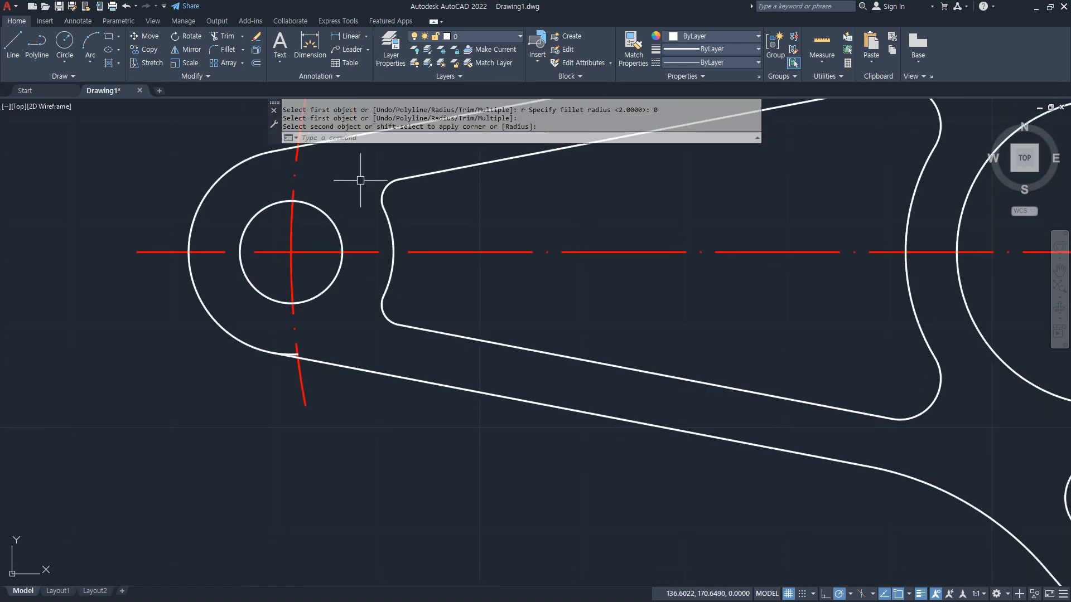
{"action": "type", "text": "f"}
{"action": "key", "text": "Return"}
{"action": "left_click", "coordinate": [243, 343]}
{"action": "left_click", "coordinate": [326, 363]}
Join both outer edges of the lower-right arm to its end arc with the zero-radius fillet.
{"action": "scroll", "coordinate": [438, 372], "scroll_direction": "down", "scroll_amount": 5}
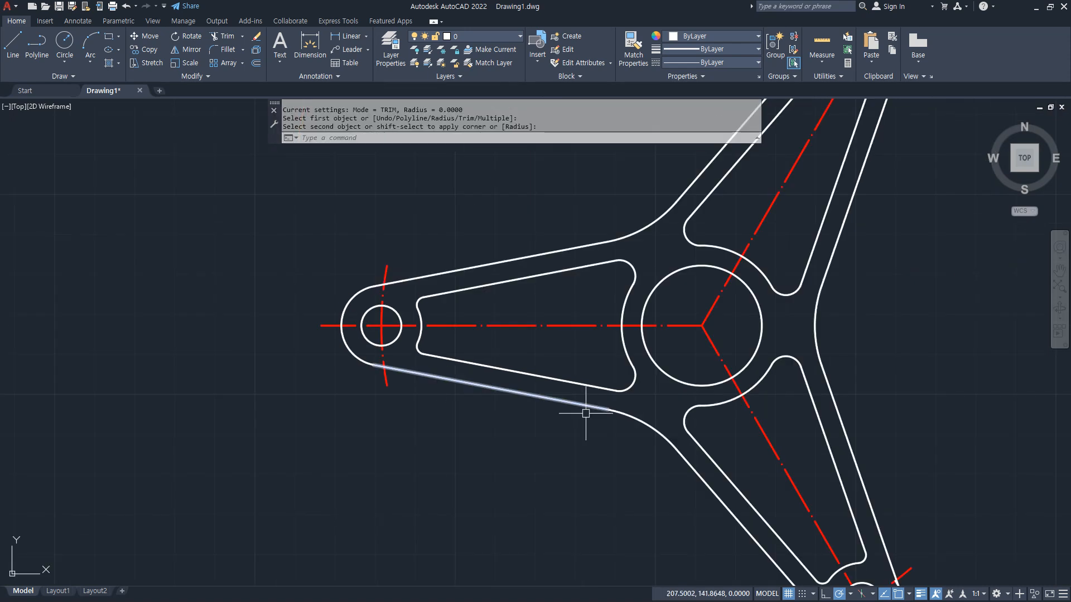
{"action": "middle_click_drag", "start_coordinate": [683, 440], "coordinate": [351, 199]}
{"action": "key", "text": "space"}
{"action": "left_click", "coordinate": [443, 334]}
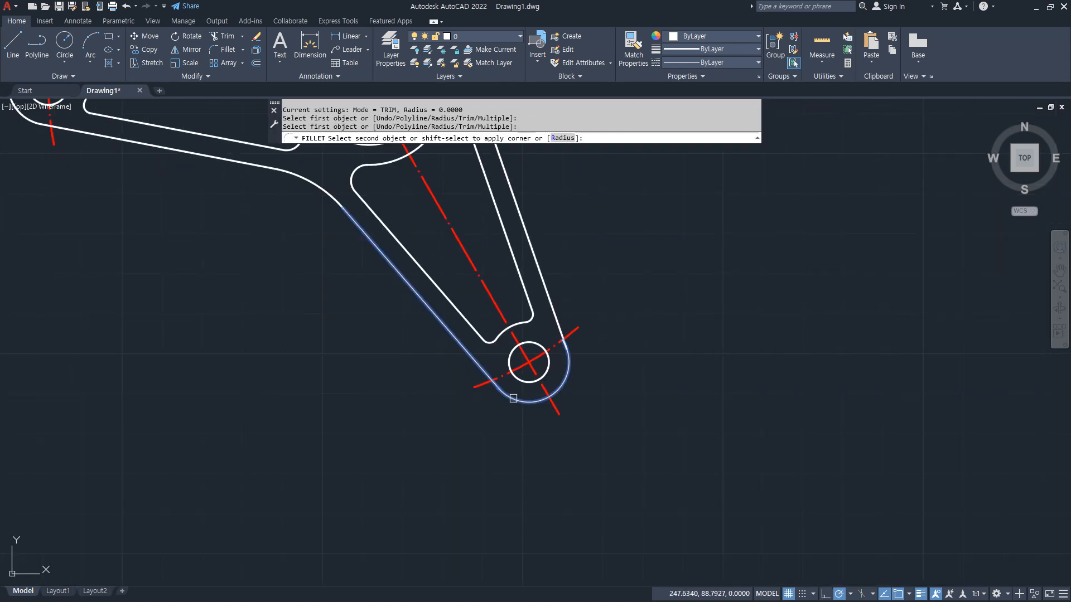
{"action": "left_click", "coordinate": [515, 399]}
{"action": "key", "text": "space"}
{"action": "left_click", "coordinate": [556, 314]}
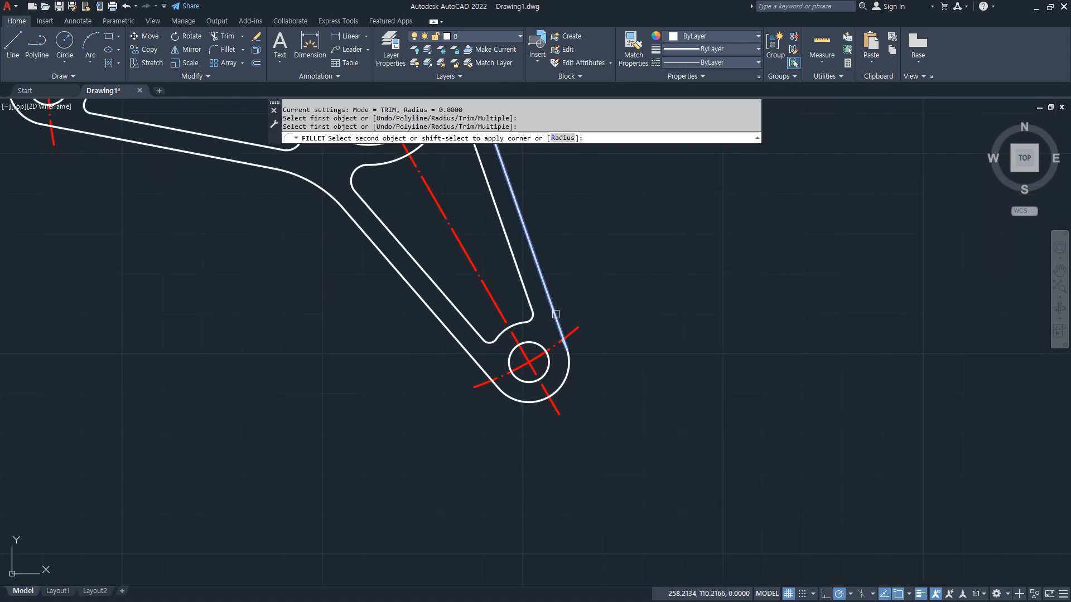
{"action": "left_click", "coordinate": [560, 379]}
Join both outer edges of the upper-right arm to its end arc with the zero-radius fillet.
{"action": "scroll", "coordinate": [567, 353], "scroll_direction": "down", "scroll_amount": 5}
{"action": "scroll", "coordinate": [521, 297], "scroll_direction": "up", "scroll_amount": 6}
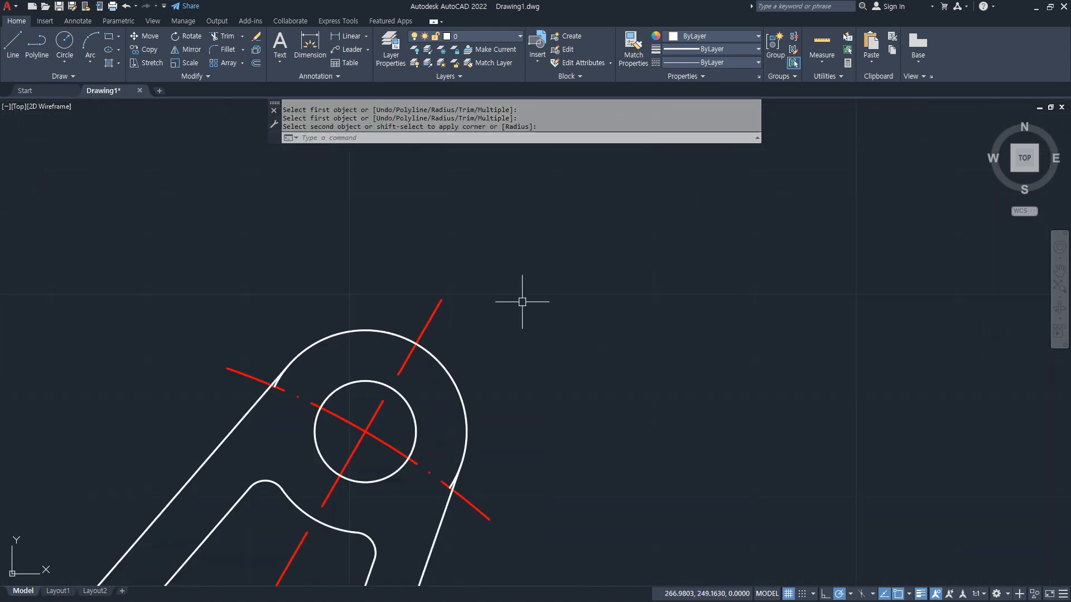
{"action": "middle_click_drag", "start_coordinate": [488, 291], "coordinate": [672, 131]}
{"action": "key", "text": "space"}
{"action": "left_click", "coordinate": [641, 262]}
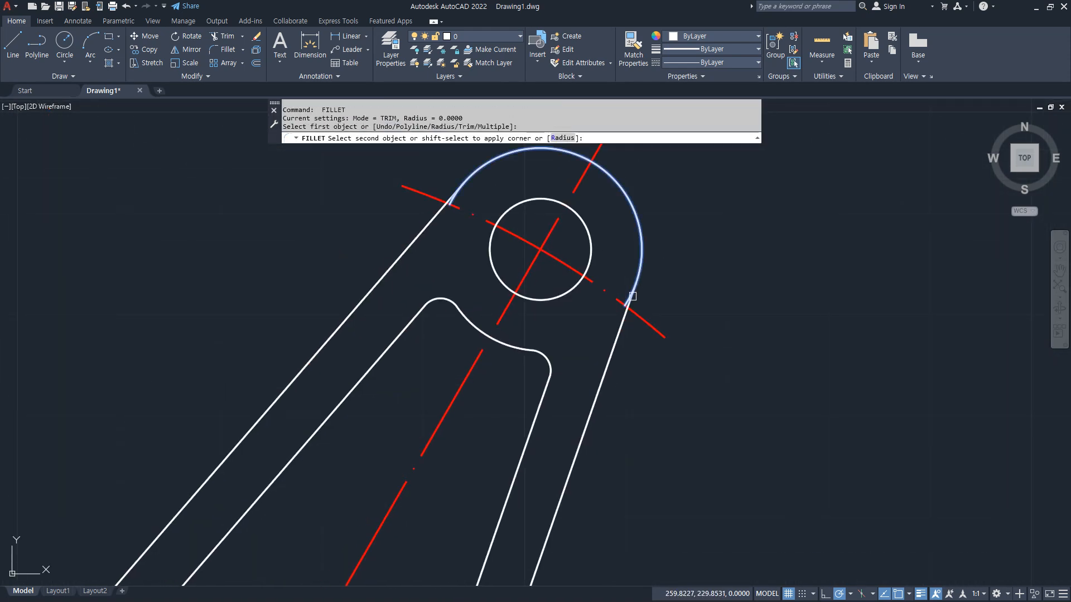
{"action": "left_click", "coordinate": [616, 339]}
{"action": "key", "text": "space"}
{"action": "left_click", "coordinate": [425, 227]}
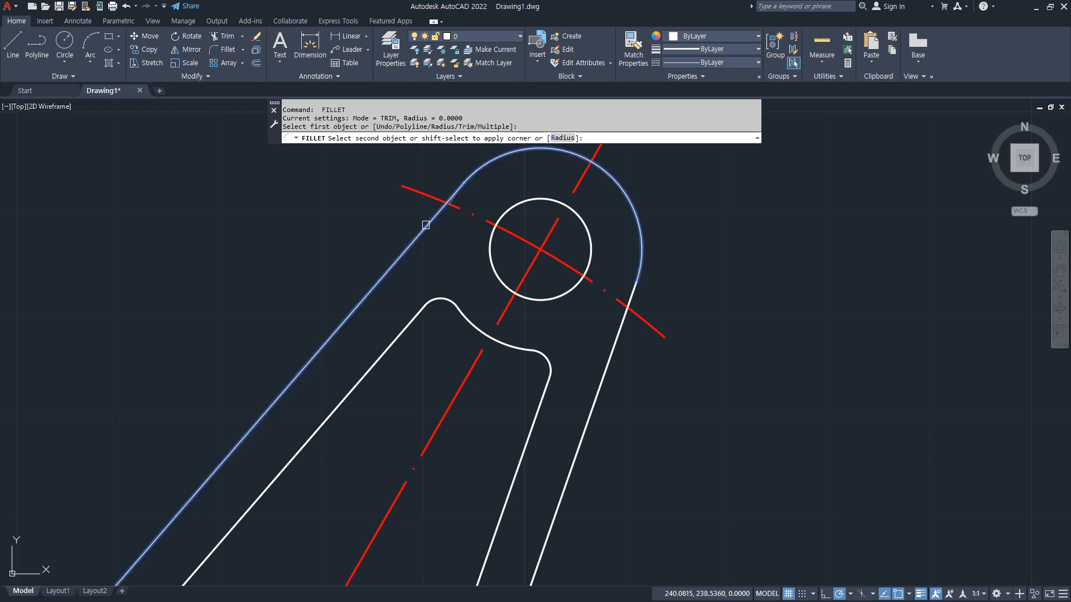
{"action": "left_click", "coordinate": [416, 233]}
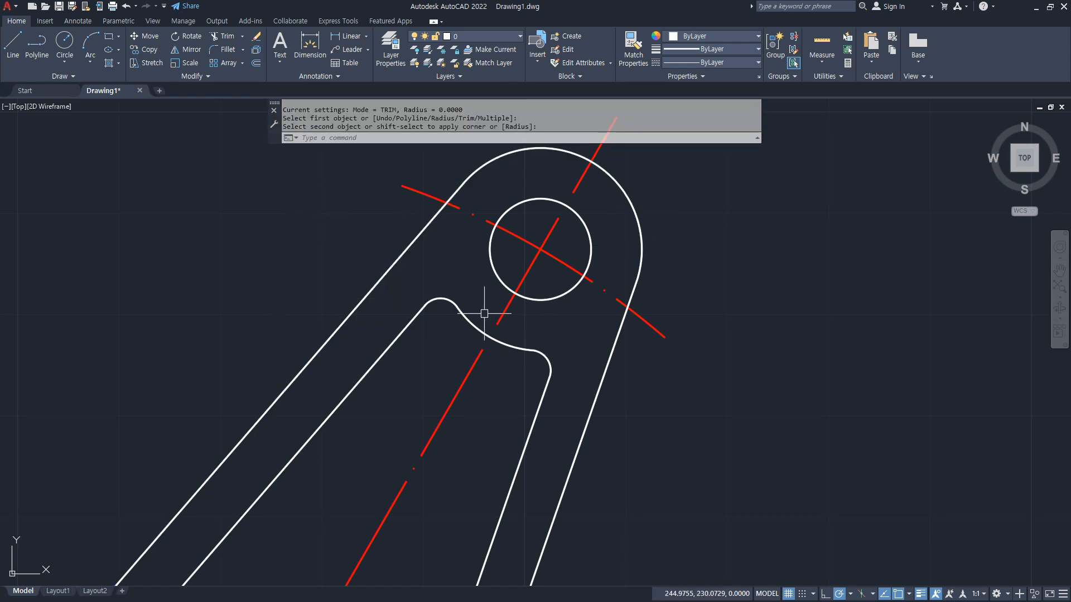
Look over the finished part, then switch to the browser and examine the centre lines of the spoked wheel reference drawing.
{"action": "scroll", "coordinate": [485, 307], "scroll_direction": "down", "scroll_amount": 8}
{"action": "middle_click_drag", "start_coordinate": [468, 334], "coordinate": [506, 263]}
{"action": "scroll", "coordinate": [506, 263], "scroll_direction": "up", "scroll_amount": 2}
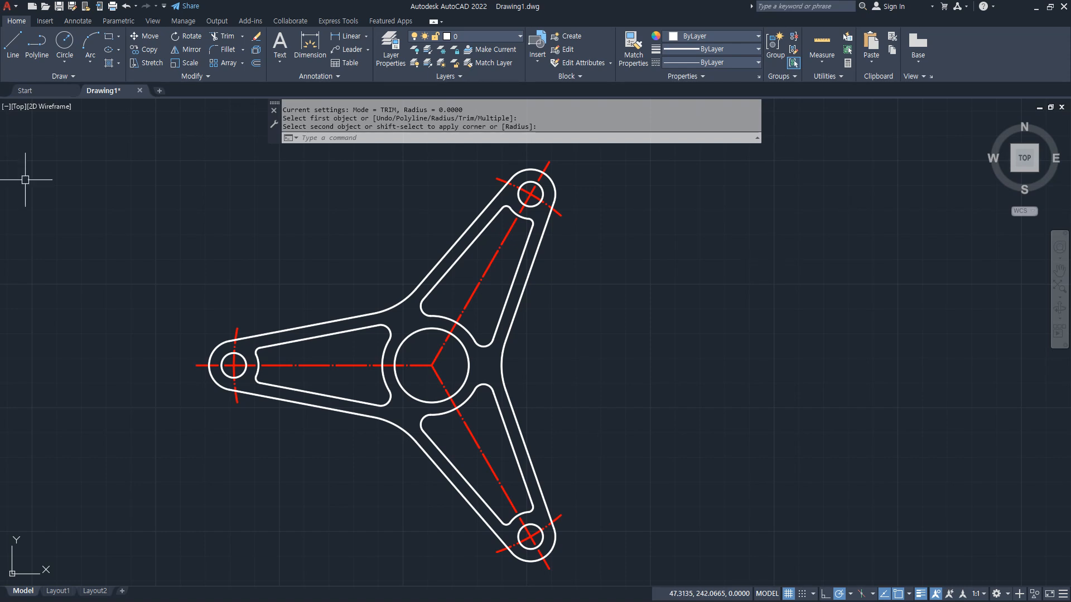
{"action": "key", "text": "alt+Tab"}
{"action": "left_click_drag", "start_coordinate": [355, 333], "coordinate": [750, 333]}
{"action": "left_click_drag", "start_coordinate": [540, 150], "coordinate": [540, 483]}
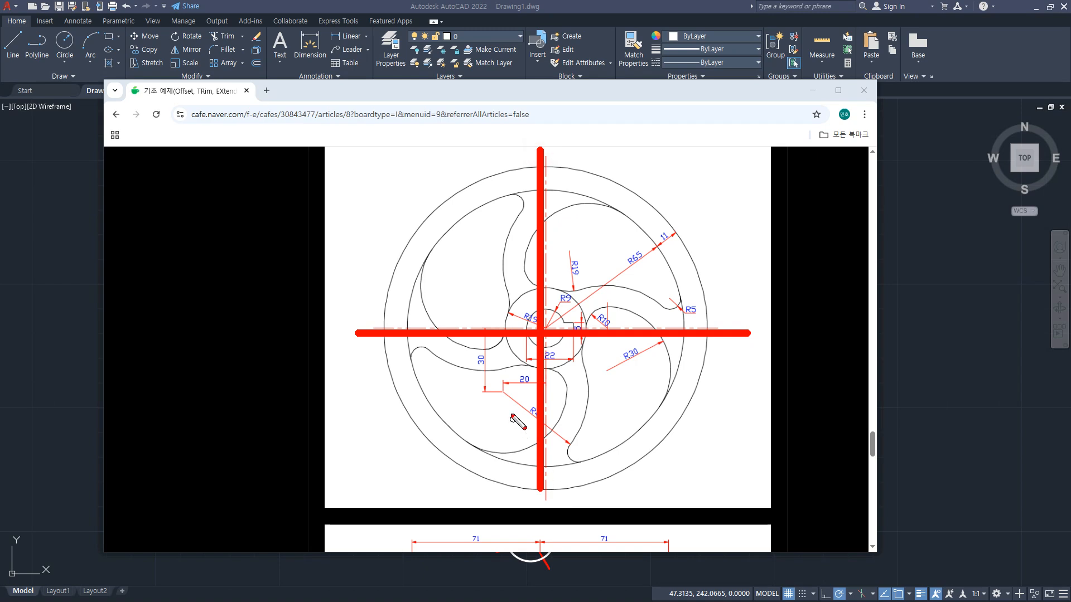
{"action": "key", "text": "Escape"}
{"action": "left_click", "coordinate": [924, 397]}
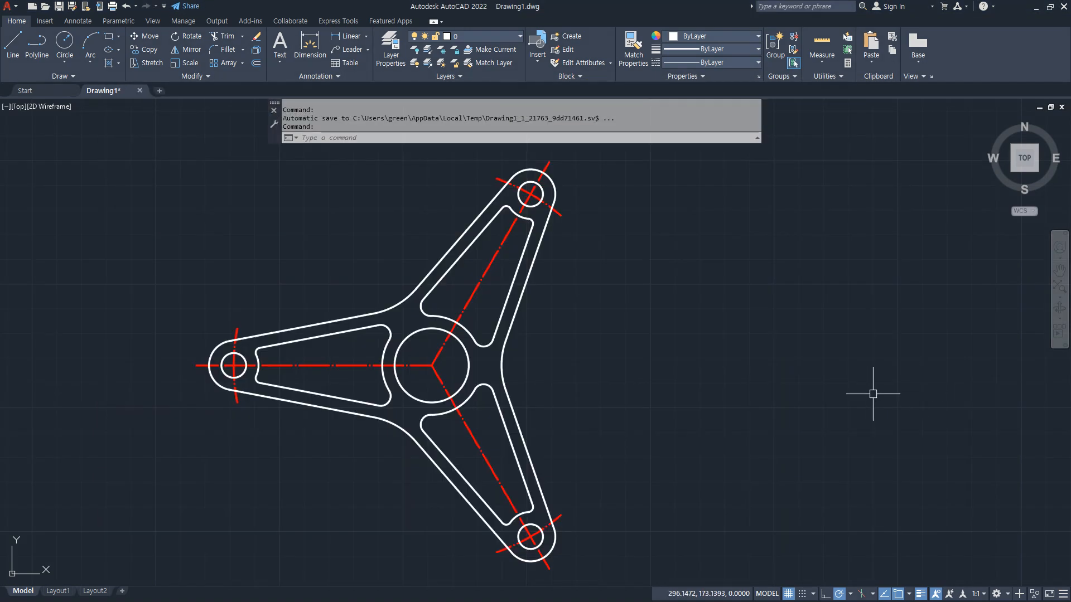
Draw a horizontal and a vertical construction line crossing in the empty area right of the three-armed part.
{"action": "scroll", "coordinate": [765, 359], "scroll_direction": "down", "scroll_amount": 3}
{"action": "middle_click_drag", "start_coordinate": [764, 359], "coordinate": [521, 400]}
{"action": "type", "text": "xl"}
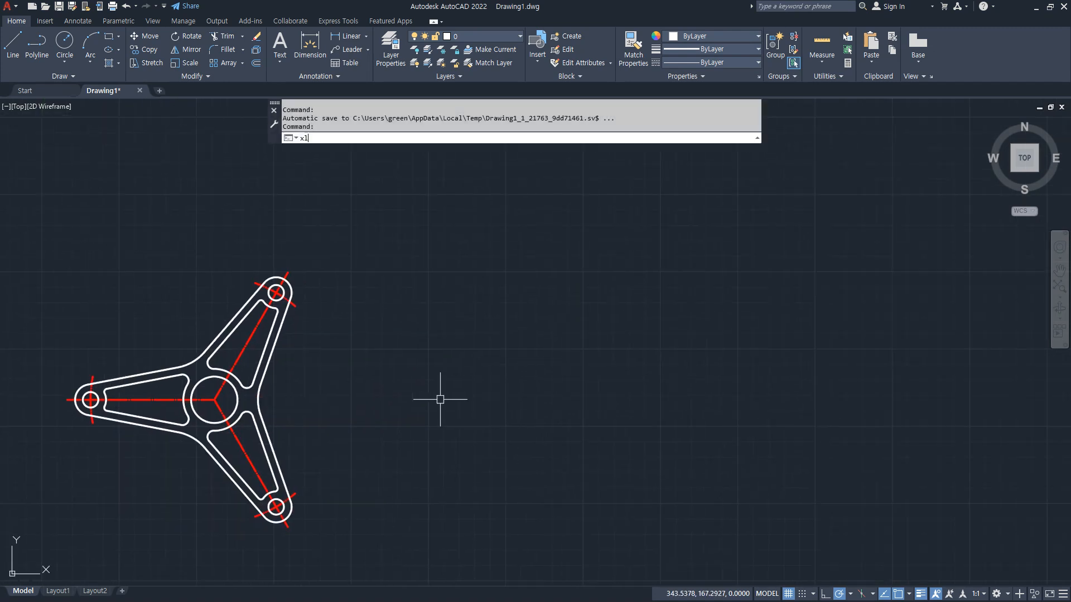
{"action": "key", "text": "Return"}
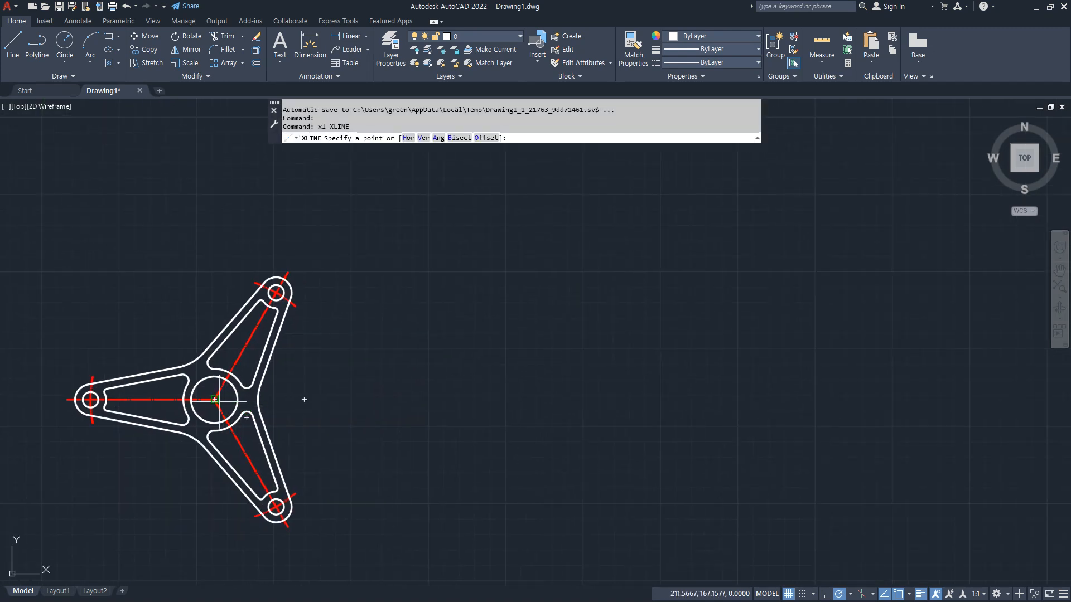
{"action": "left_click", "coordinate": [580, 399]}
{"action": "left_click", "coordinate": [623, 399]}
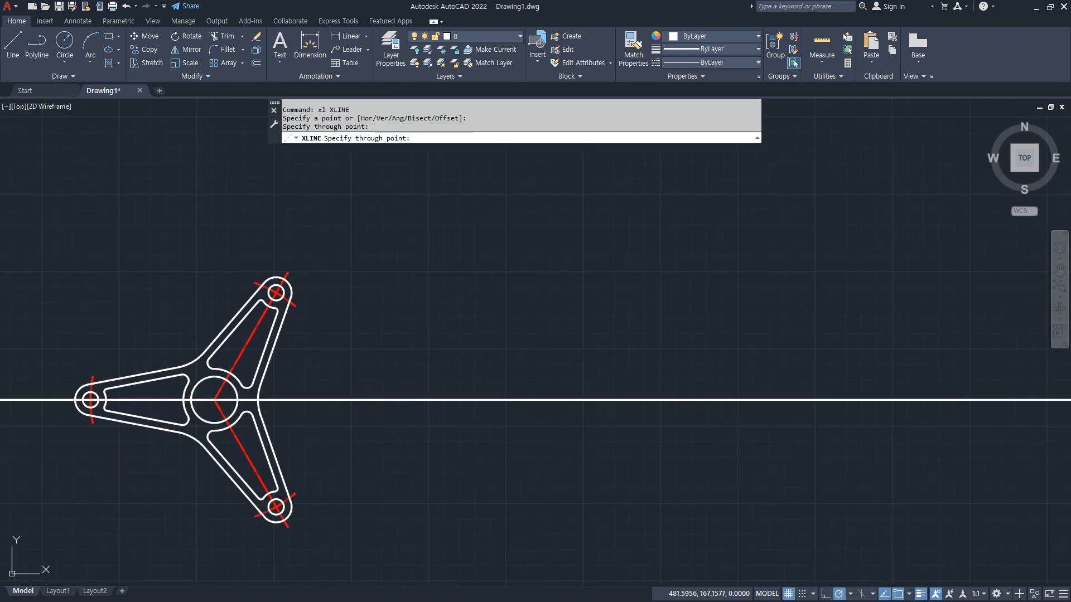
{"action": "left_click", "coordinate": [584, 464]}
{"action": "key", "text": "Escape"}
Match the properties of the upper-right arm's red centre line onto both new construction lines.
{"action": "scroll", "coordinate": [559, 440], "scroll_direction": "up", "scroll_amount": 5}
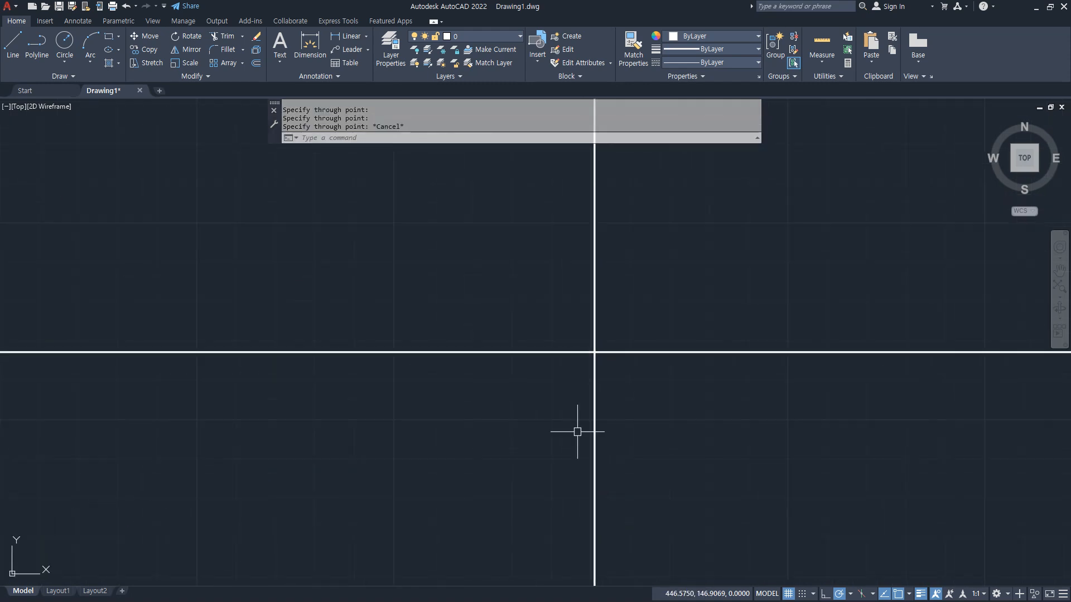
{"action": "scroll", "coordinate": [591, 410], "scroll_direction": "down", "scroll_amount": 3}
{"action": "middle_click_drag", "start_coordinate": [581, 417], "coordinate": [568, 427]}
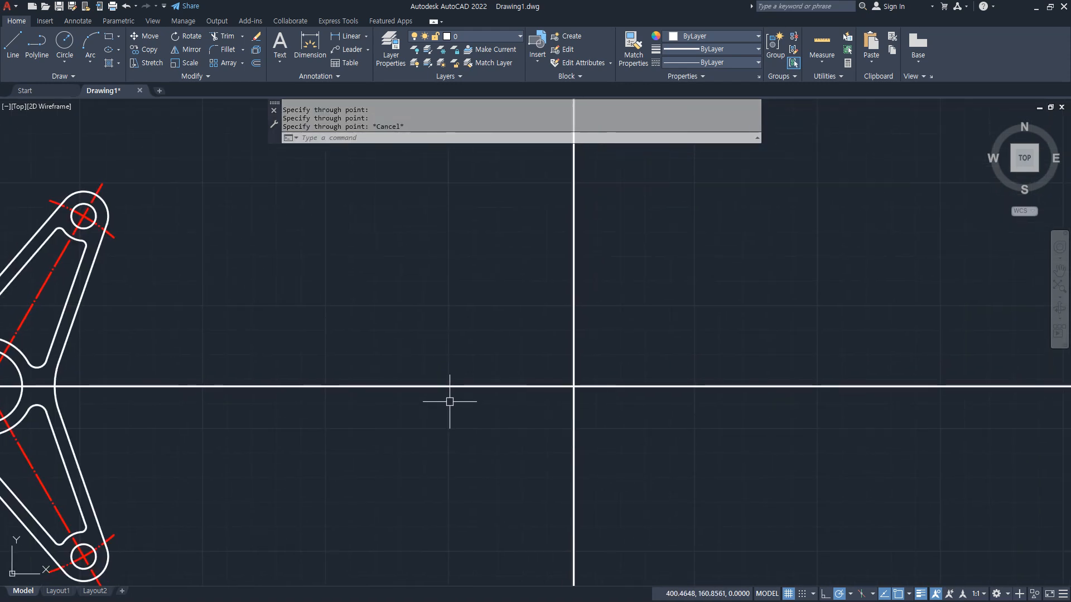
{"action": "type", "text": "ma"}
{"action": "key", "text": "Return"}
{"action": "left_click", "coordinate": [54, 259]}
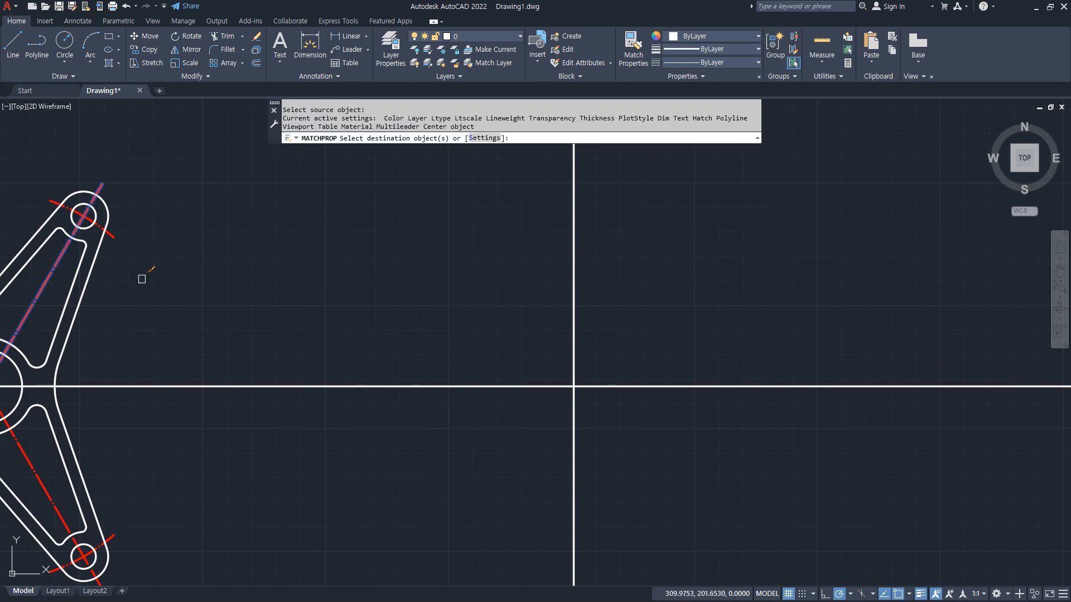
{"action": "left_click", "coordinate": [655, 425]}
{"action": "left_click", "coordinate": [530, 353]}
{"action": "key", "text": "Return"}
Switch to the browser, move the wheel reference window clear of the drawing area and return to AutoCAD.
{"action": "scroll", "coordinate": [627, 423], "scroll_direction": "up", "scroll_amount": 3}
{"action": "scroll", "coordinate": [431, 229], "scroll_direction": "down", "scroll_amount": 2}
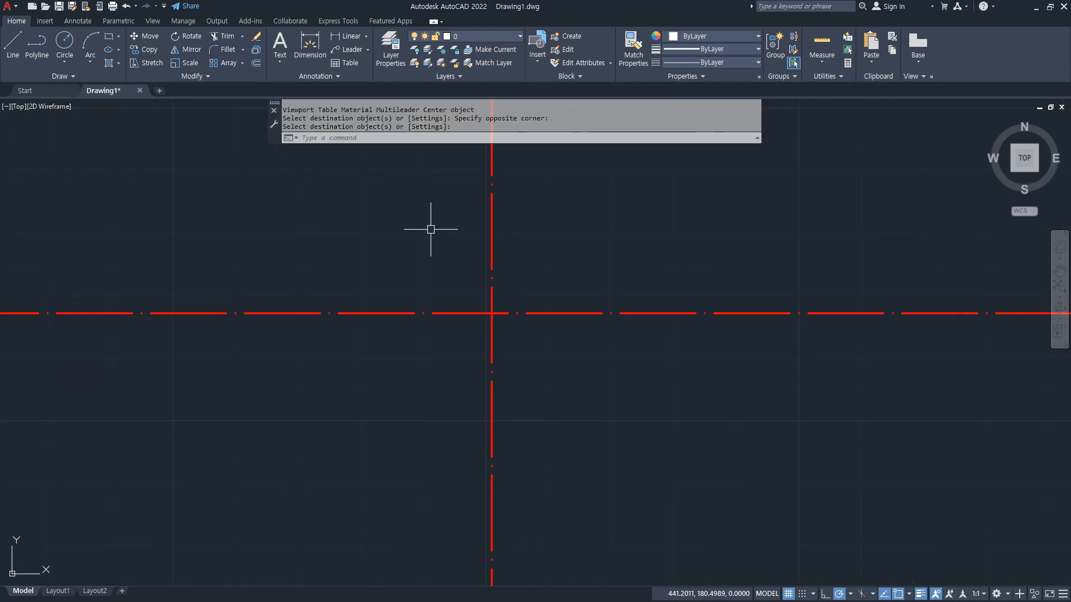
{"action": "scroll", "coordinate": [535, 378], "scroll_direction": "down", "scroll_amount": 2}
{"action": "scroll", "coordinate": [386, 212], "scroll_direction": "up", "scroll_amount": 2}
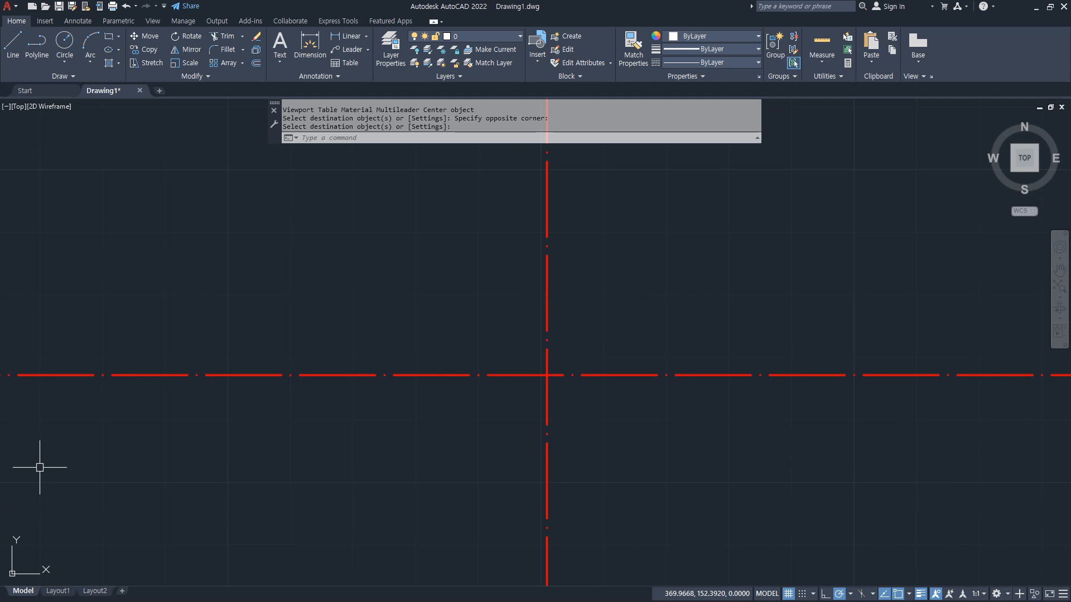
{"action": "key", "text": "alt+Tab"}
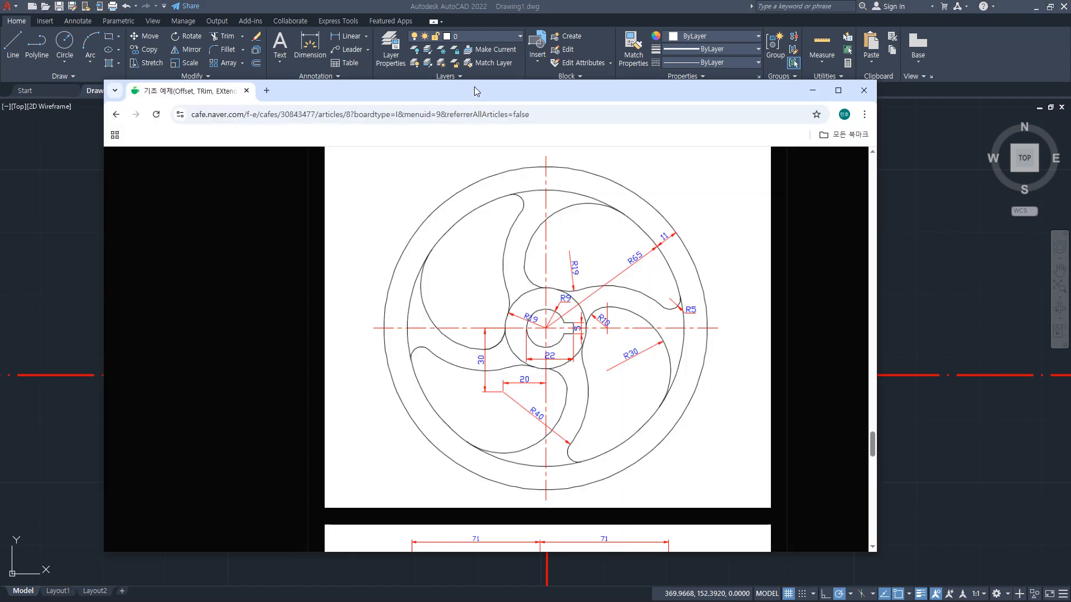
{"action": "mouse_move", "coordinate": [474, 91]}
{"action": "left_mouse_down"}
{"action": "mouse_move", "coordinate": [380, 103]}
{"action": "mouse_move", "coordinate": [0, 105]}
{"action": "left_mouse_up"}
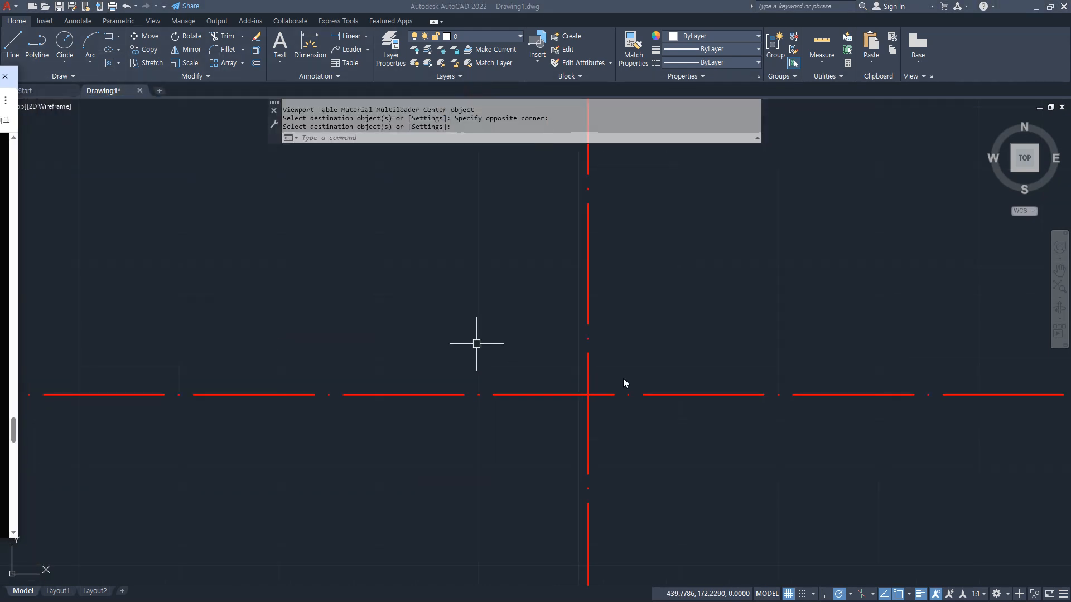
{"action": "left_click", "coordinate": [588, 396]}
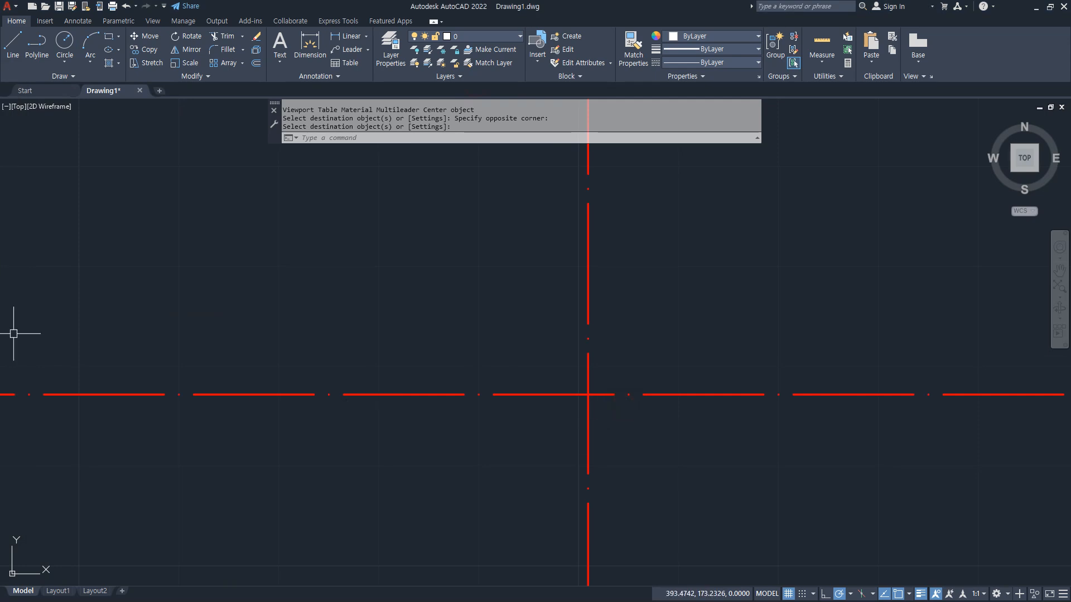
Draw a circle of radius 9 centred on the intersection of the new centre lines.
{"action": "type", "text": "c"}
{"action": "key", "text": "Return"}
{"action": "left_click", "coordinate": [589, 395]}
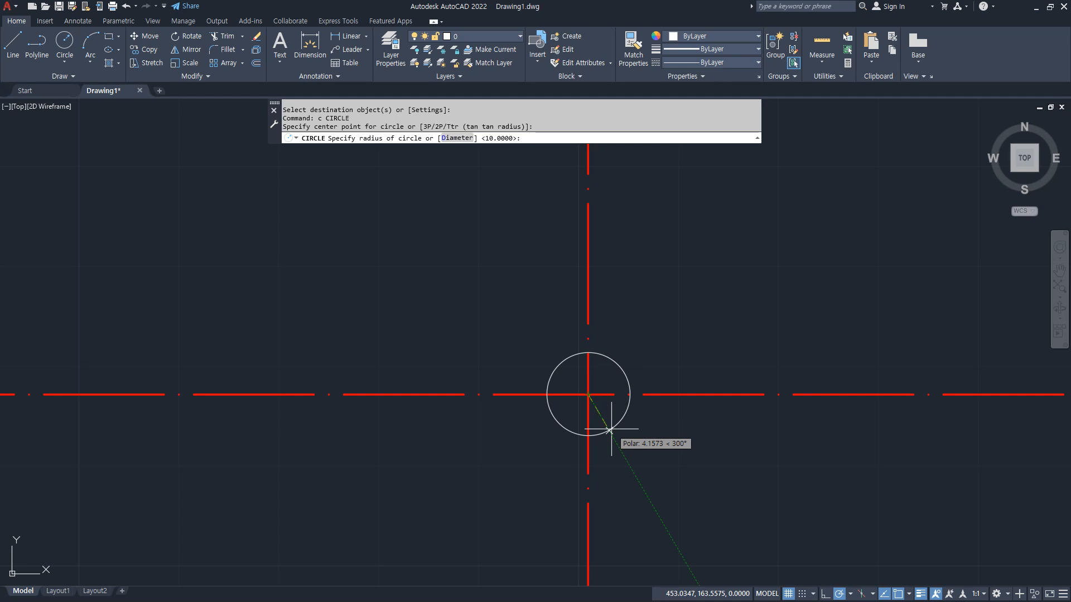
{"action": "type", "text": "9"}
{"action": "key", "text": "Return"}
{"action": "middle_click_drag", "start_coordinate": [555, 423], "coordinate": [506, 397]}
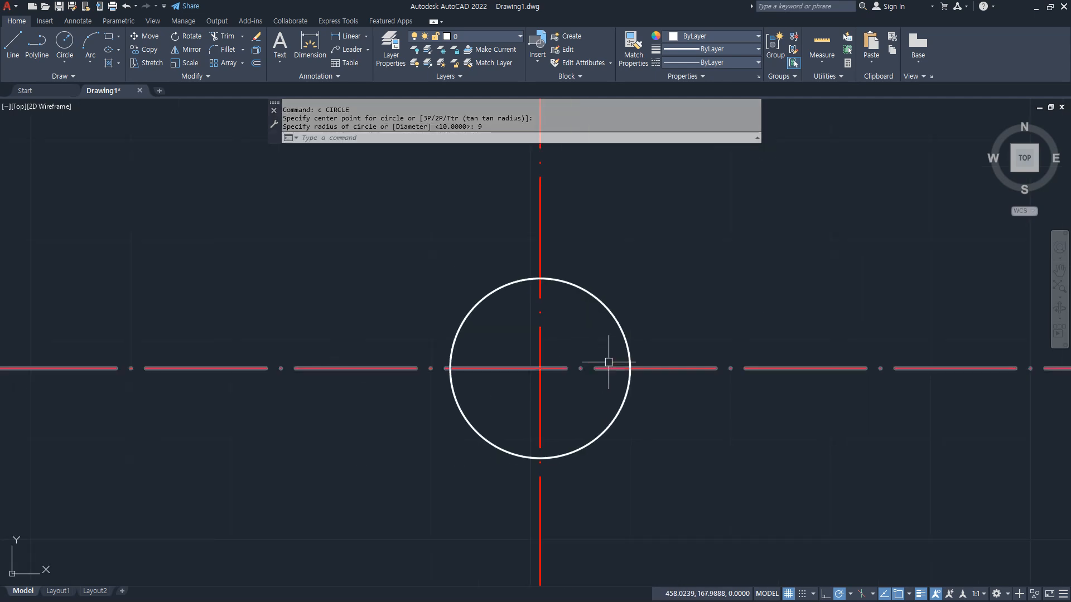
{"action": "left_click_drag", "start_coordinate": [666, 337], "coordinate": [686, 397]}
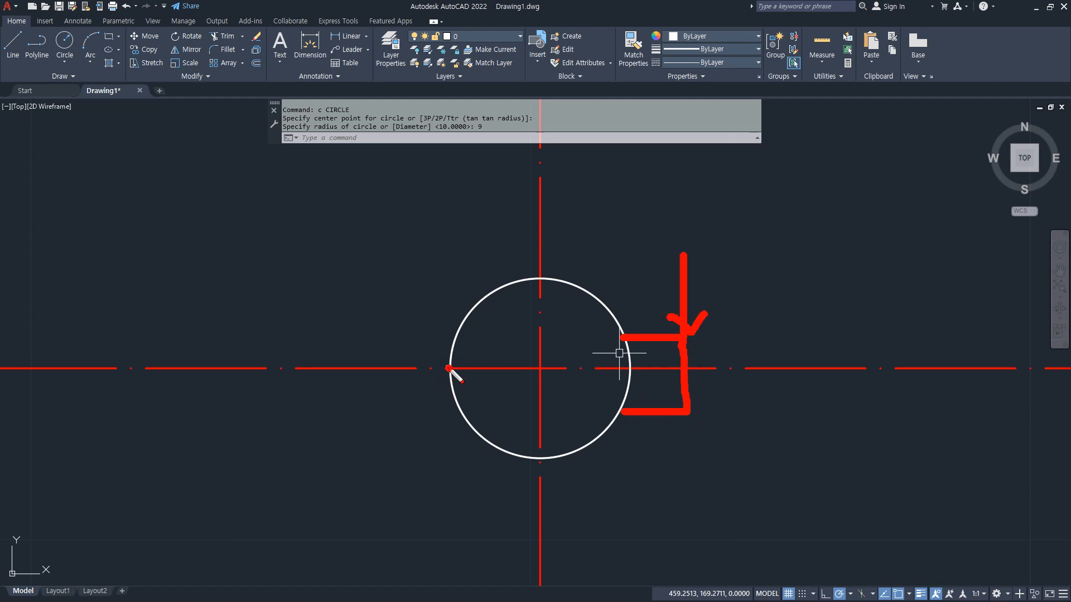
{"action": "left_click_drag", "start_coordinate": [448, 368], "coordinate": [446, 352]}
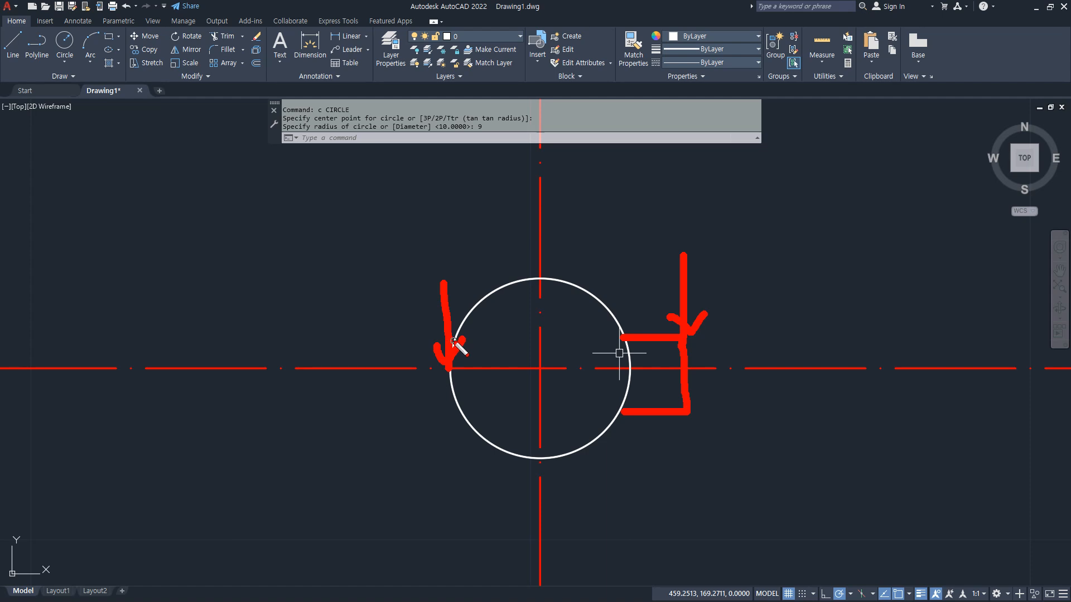
{"action": "key", "text": "Escape"}
Draw a vertical construction line through the left quadrant point of the radius 9 circle.
{"action": "type", "text": "xl"}
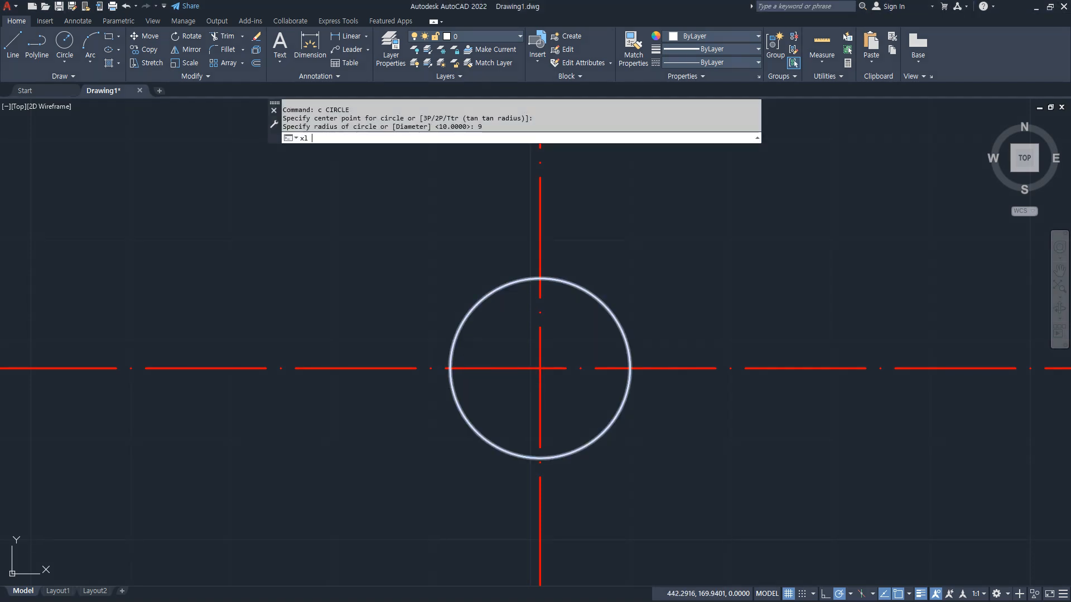
{"action": "key", "text": "Return"}
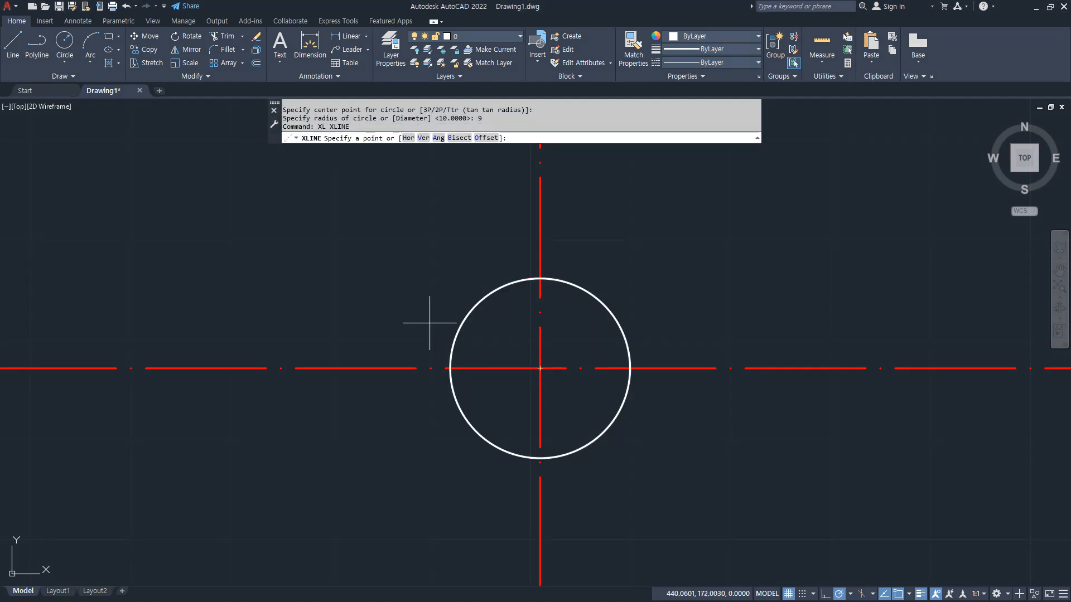
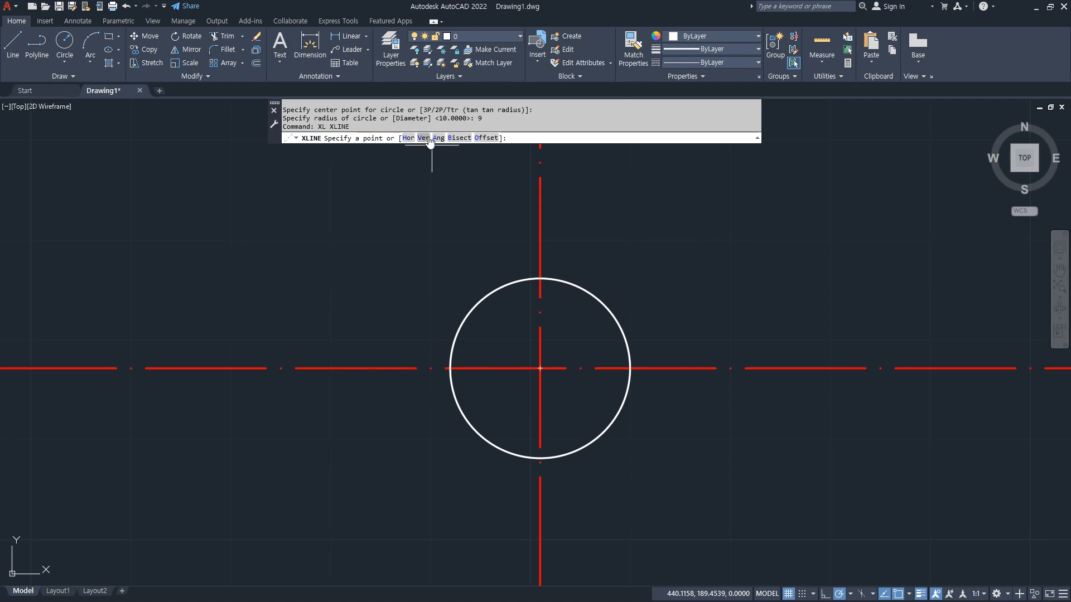
{"action": "left_click", "coordinate": [430, 139]}
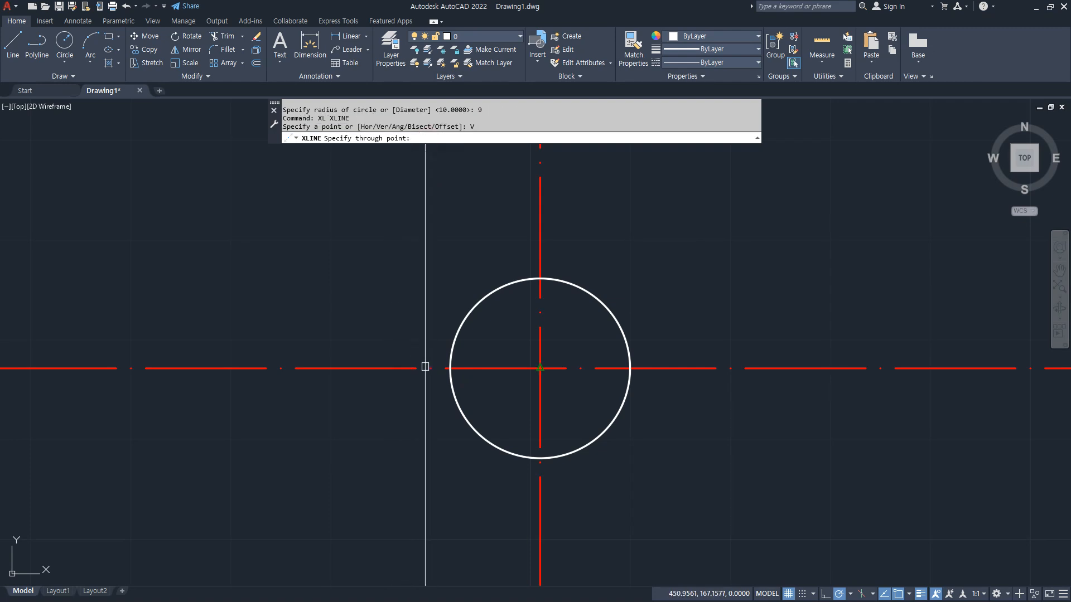
{"action": "left_click", "coordinate": [450, 368]}
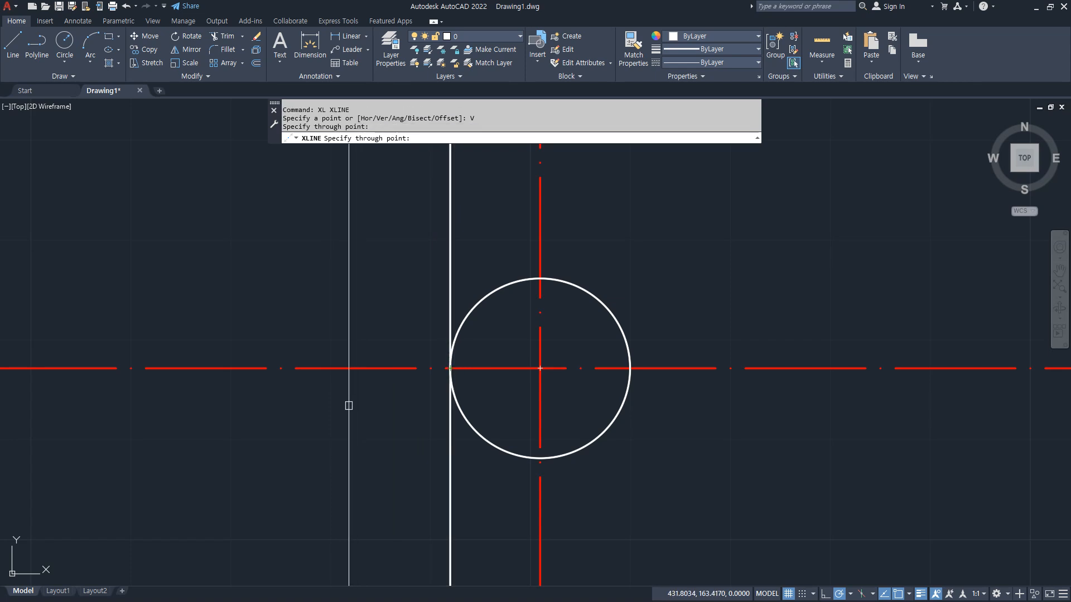
{"action": "key", "text": "Return"}
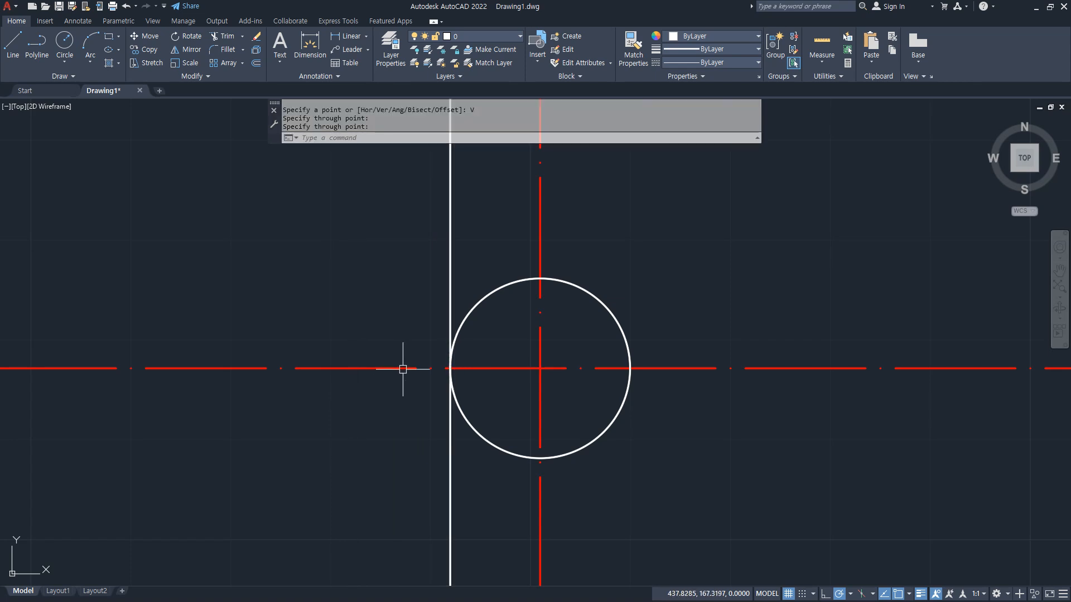
{"action": "left_click_drag", "start_coordinate": [459, 280], "coordinate": [624, 268]}
{"action": "key", "text": "Escape"}
Offset the vertical construction line 22 to the right, past the far side of the circle.
{"action": "type", "text": "o"}
{"action": "key", "text": "Return"}
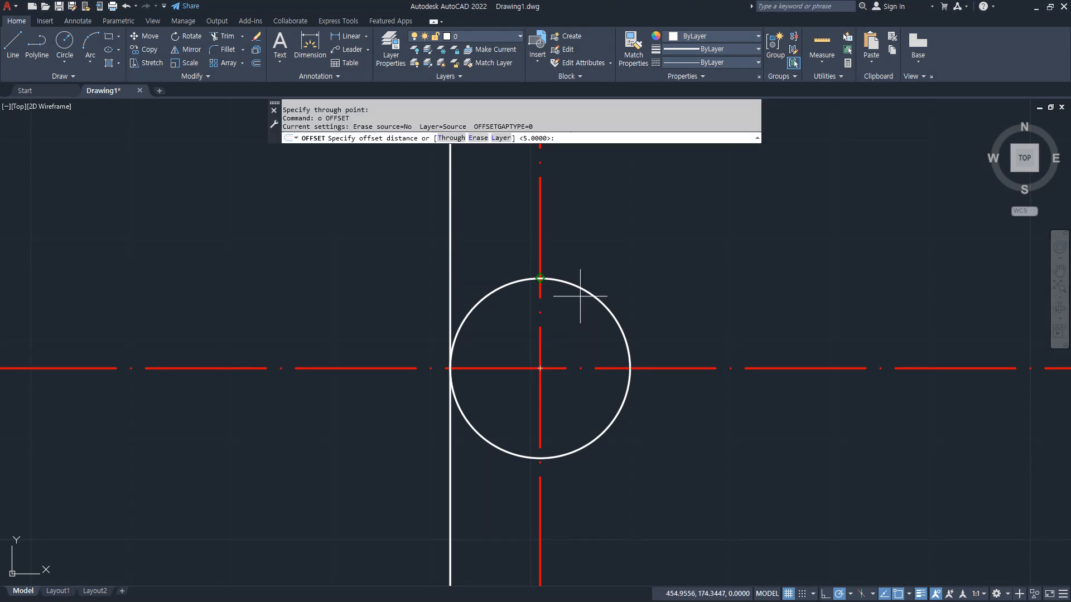
{"action": "type", "text": "22"}
{"action": "key", "text": "Return"}
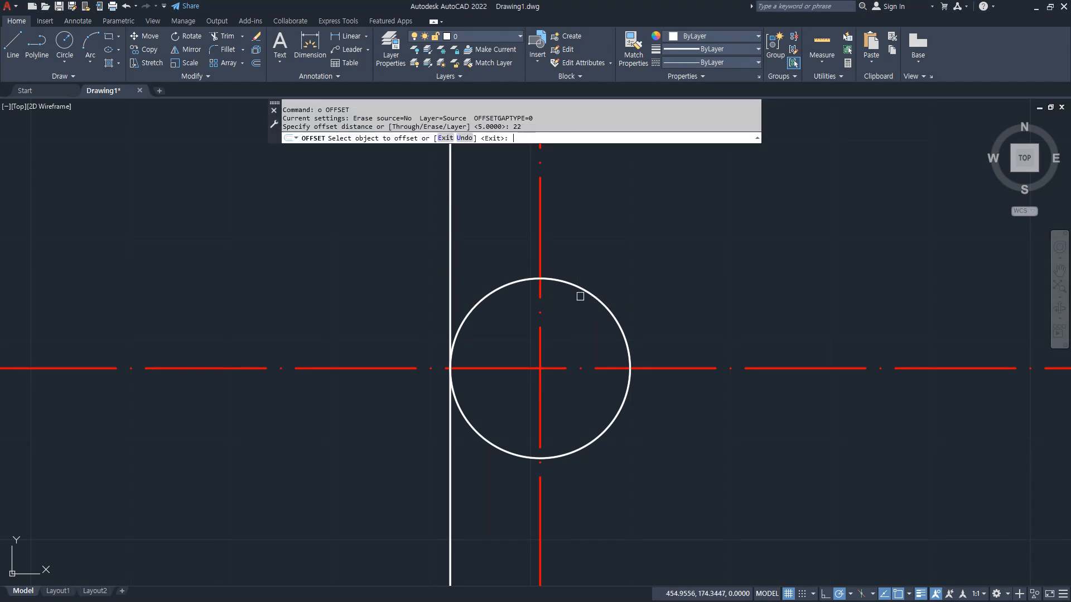
{"action": "left_click", "coordinate": [449, 246]}
{"action": "left_click", "coordinate": [636, 244]}
{"action": "key", "text": "Return"}
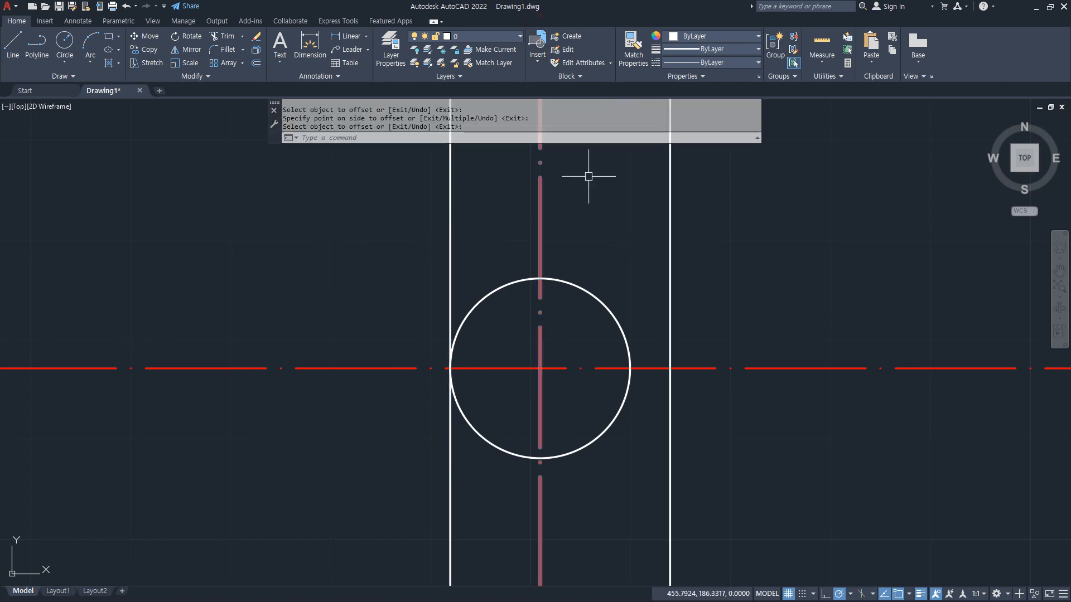
{"action": "left_click_drag", "start_coordinate": [638, 345], "coordinate": [666, 345]}
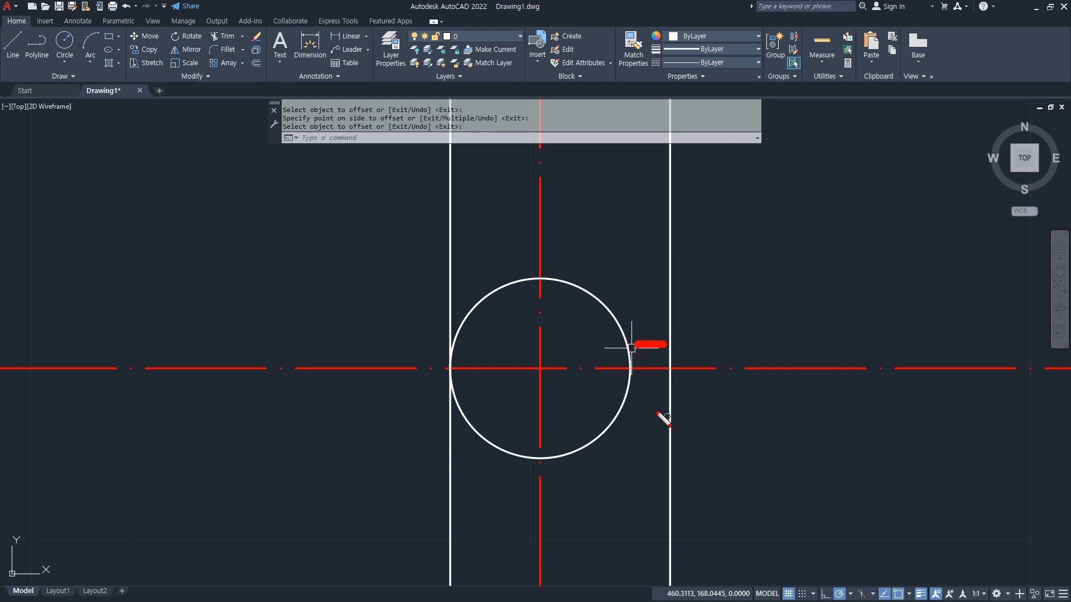
{"action": "left_click_drag", "start_coordinate": [733, 363], "coordinate": [733, 305]}
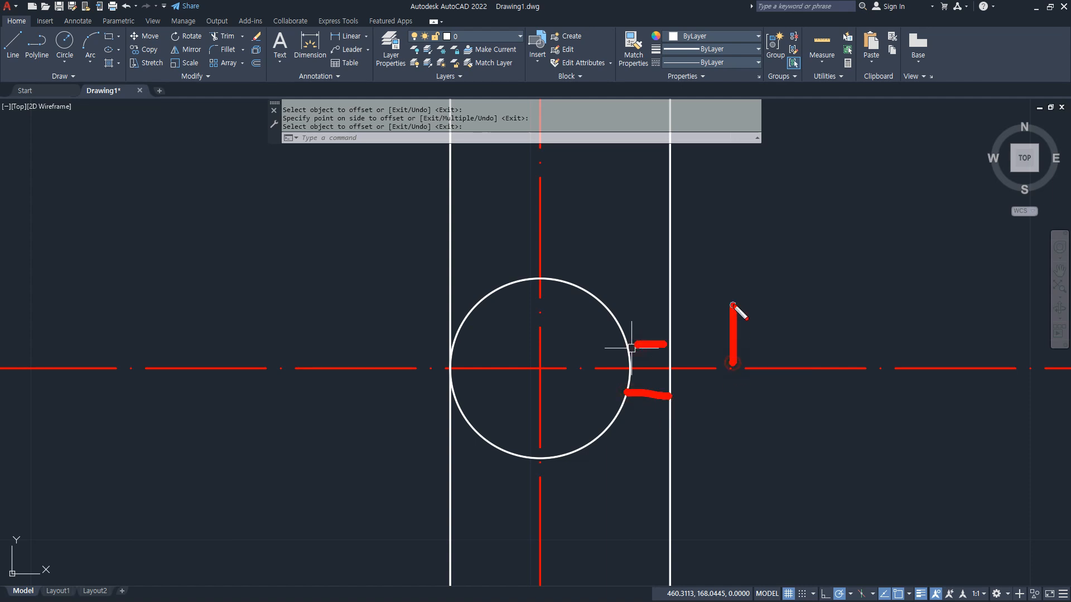
{"action": "key", "text": "Escape"}
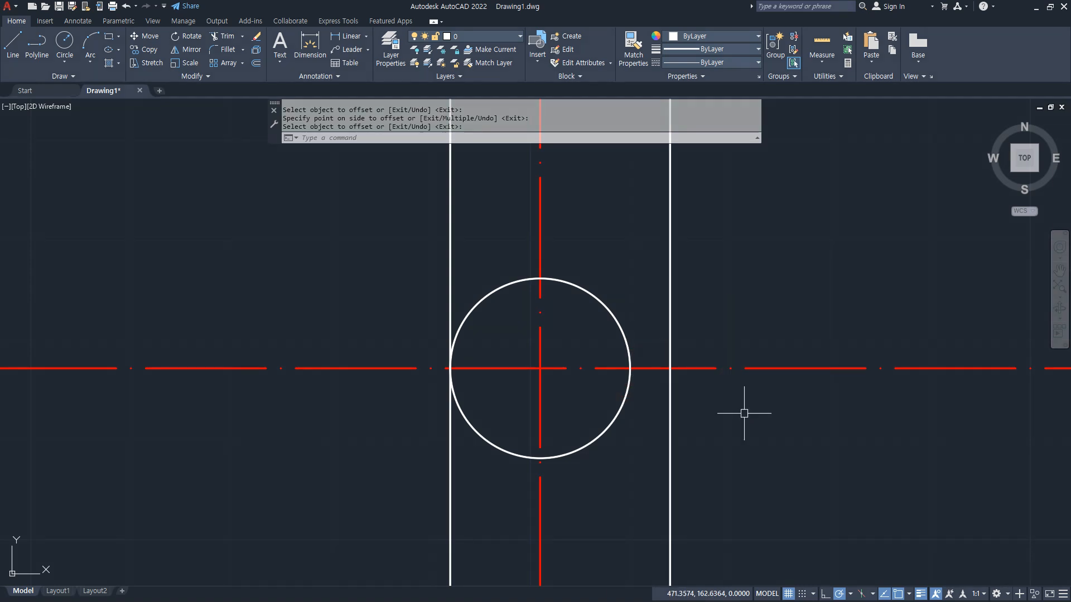
Offset the horizontal centre line 2.5 above and 2.5 below to form the keyway's sides.
{"action": "type", "text": "o"}
{"action": "key", "text": "Return"}
{"action": "type", "text": "2.5"}
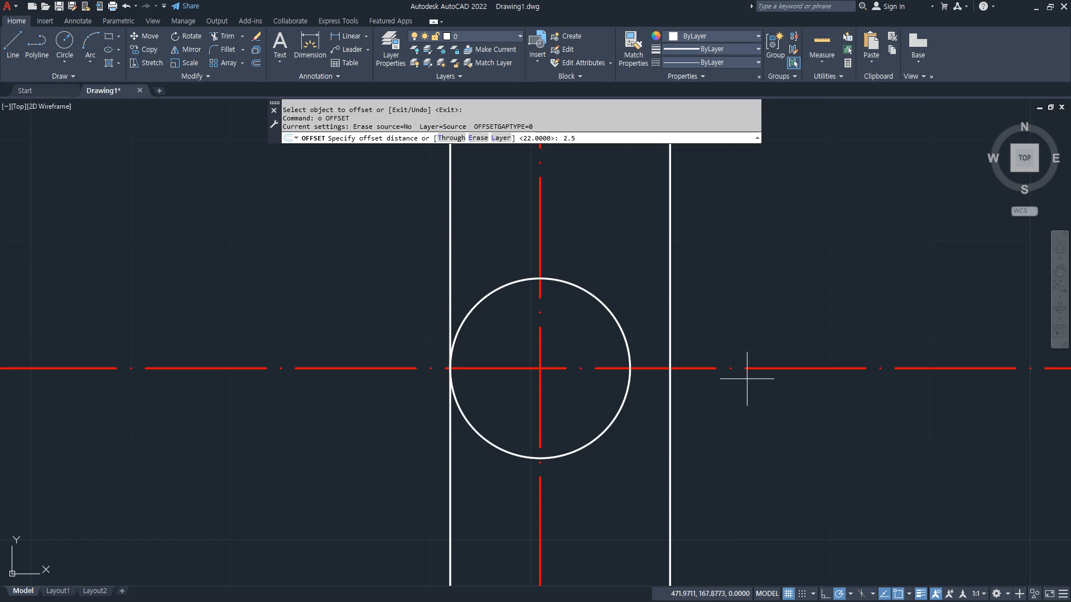
{"action": "key", "text": "Return"}
{"action": "left_click", "coordinate": [737, 368]}
{"action": "left_click", "coordinate": [747, 351]}
{"action": "left_click", "coordinate": [746, 369]}
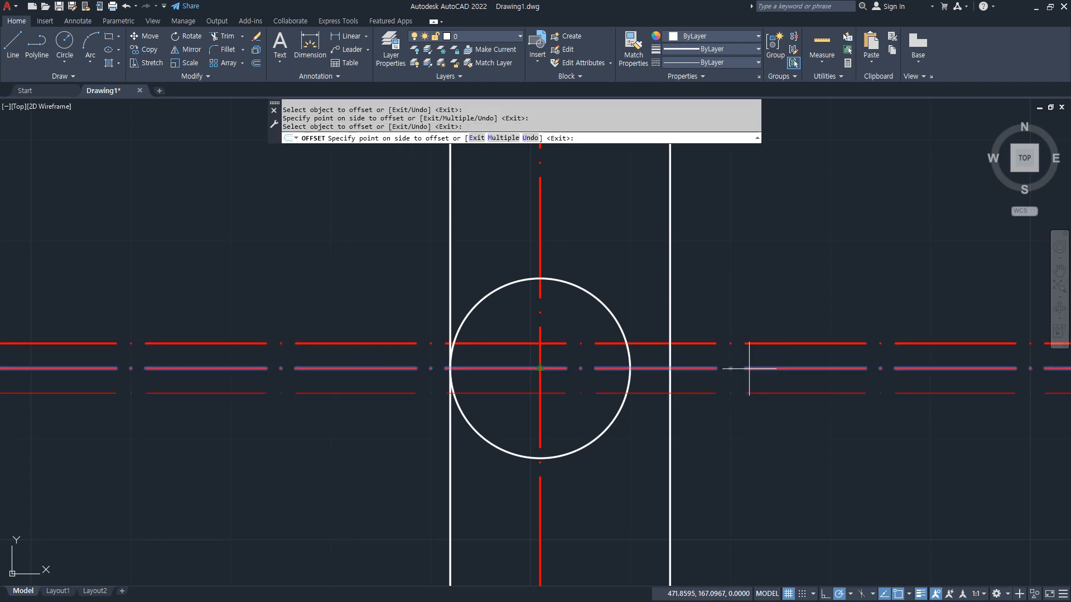
{"action": "left_click", "coordinate": [743, 383]}
{"action": "key", "text": "Return"}
Match the two offset horizontal lines to the properties of the white vertical construction line beside the circle.
{"action": "left_click", "coordinate": [634, 45]}
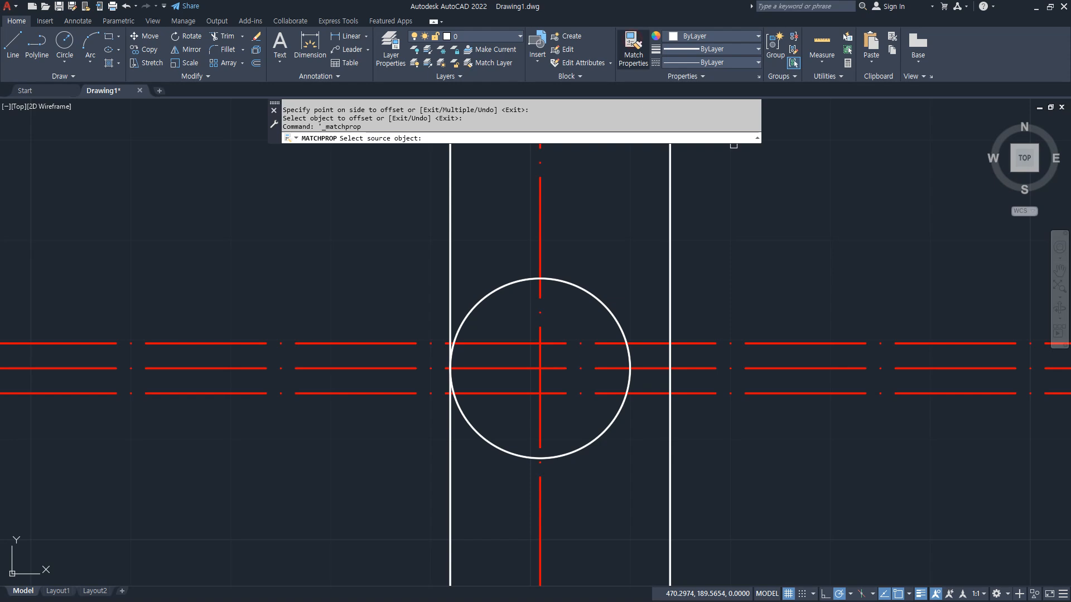
{"action": "left_click", "coordinate": [670, 332]}
{"action": "left_click", "coordinate": [688, 343]}
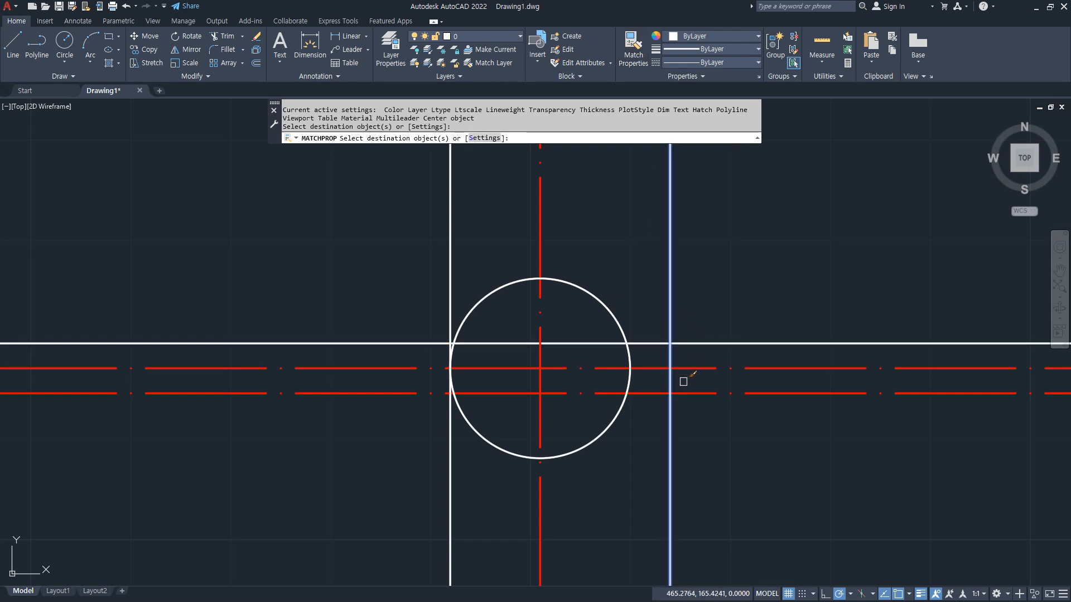
{"action": "left_click", "coordinate": [686, 393]}
{"action": "key", "text": "Return"}
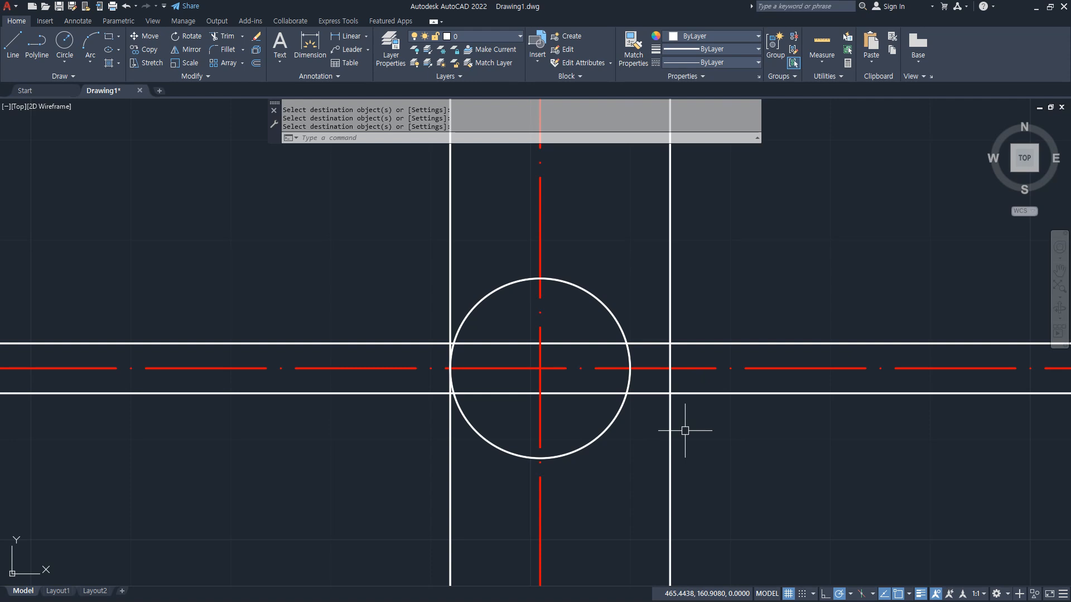
Fillet the two horizontal keyway lines with the right vertical construction line into sharp corners, using radius 0.
{"action": "type", "text": "f"}
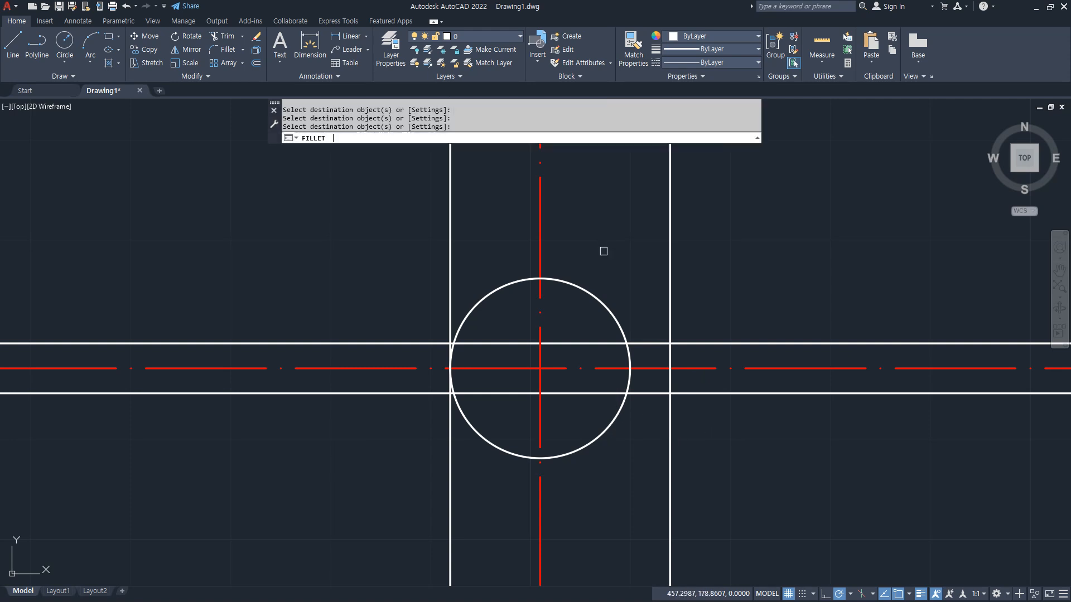
{"action": "key", "text": "Return"}
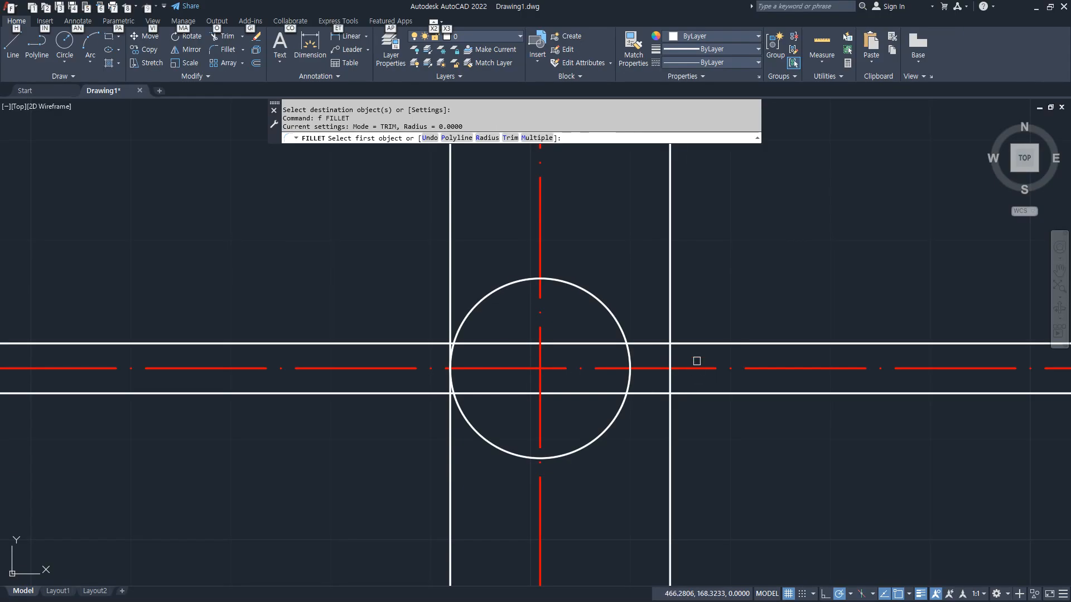
{"action": "left_click", "coordinate": [662, 344]}
{"action": "left_click", "coordinate": [665, 356]}
{"action": "left_click", "coordinate": [668, 358]}
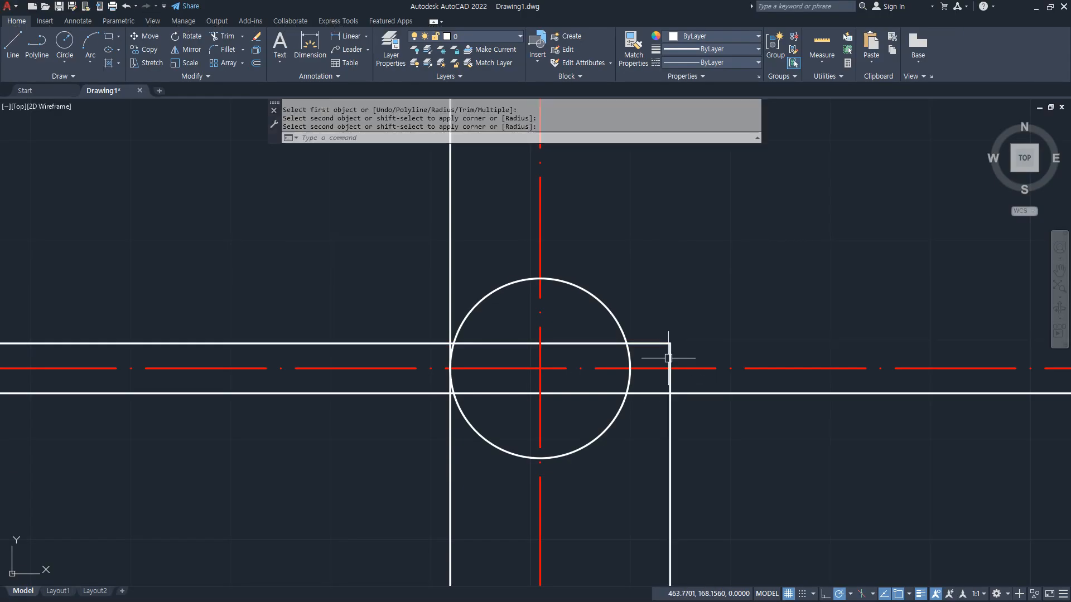
{"action": "key", "text": "Return"}
{"action": "left_click", "coordinate": [669, 361]}
{"action": "left_click", "coordinate": [651, 393]}
Fillet both horizontal keyway lines against the bore circle with radius 0 so they end at its right edge.
{"action": "key", "text": "Return"}
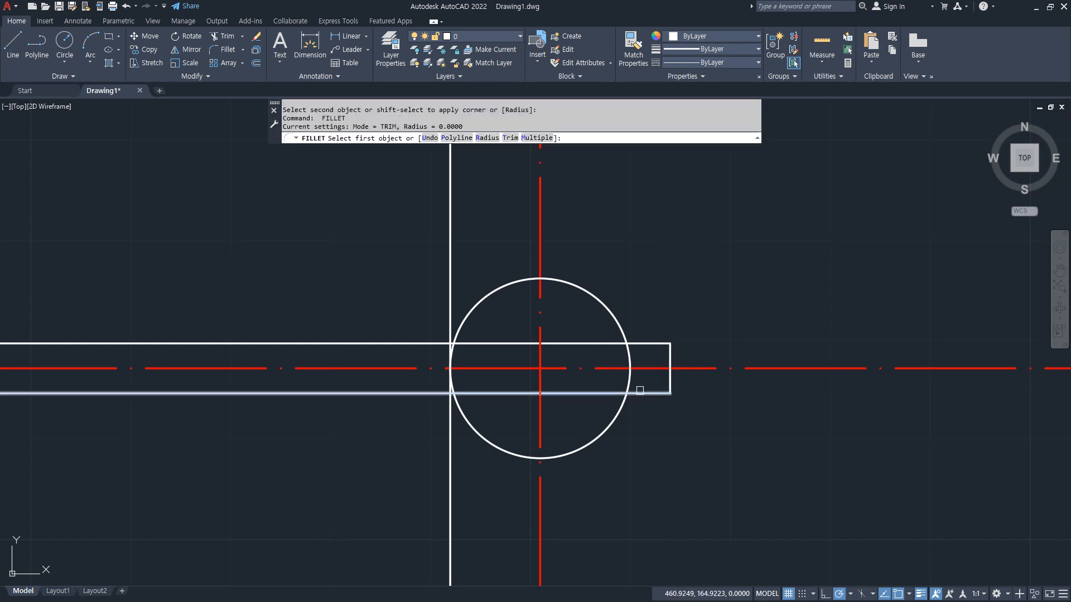
{"action": "left_click", "coordinate": [639, 392]}
{"action": "left_click", "coordinate": [629, 371]}
{"action": "key", "text": "Return"}
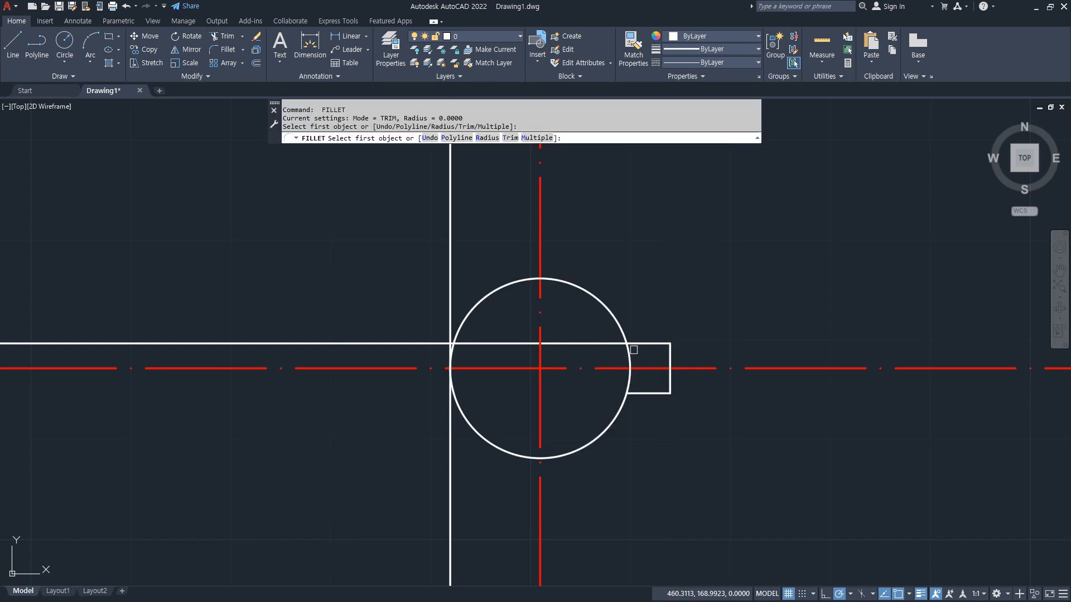
{"action": "left_click", "coordinate": [634, 345]}
{"action": "left_click", "coordinate": [631, 357]}
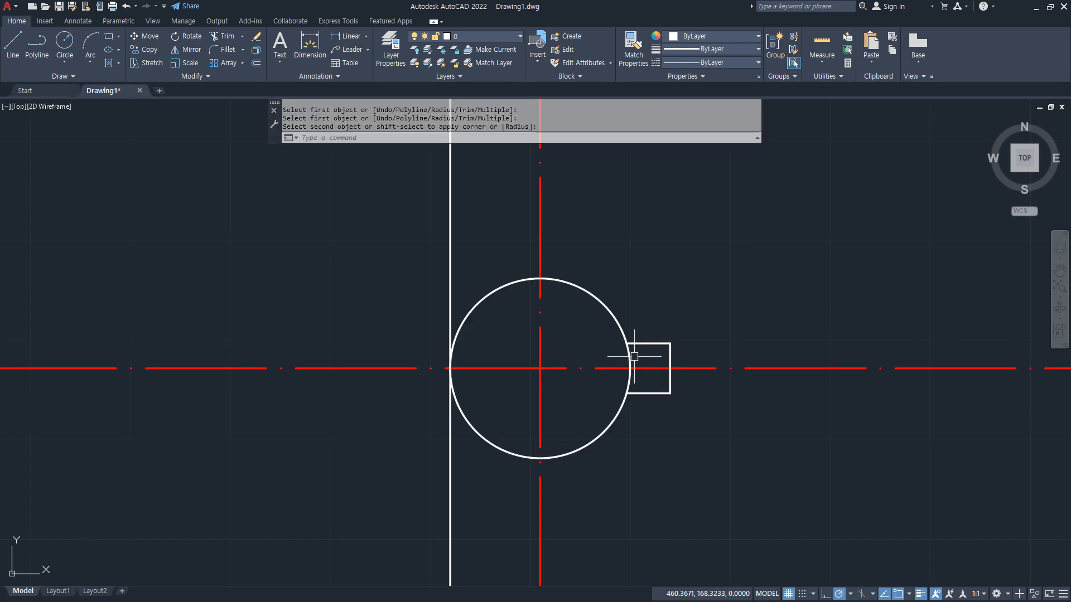
Trim the bore circle's arc inside the keyway and erase the vertical construction line at the circle's left quadrant.
{"action": "type", "text": "tr"}
{"action": "key", "text": "Return"}
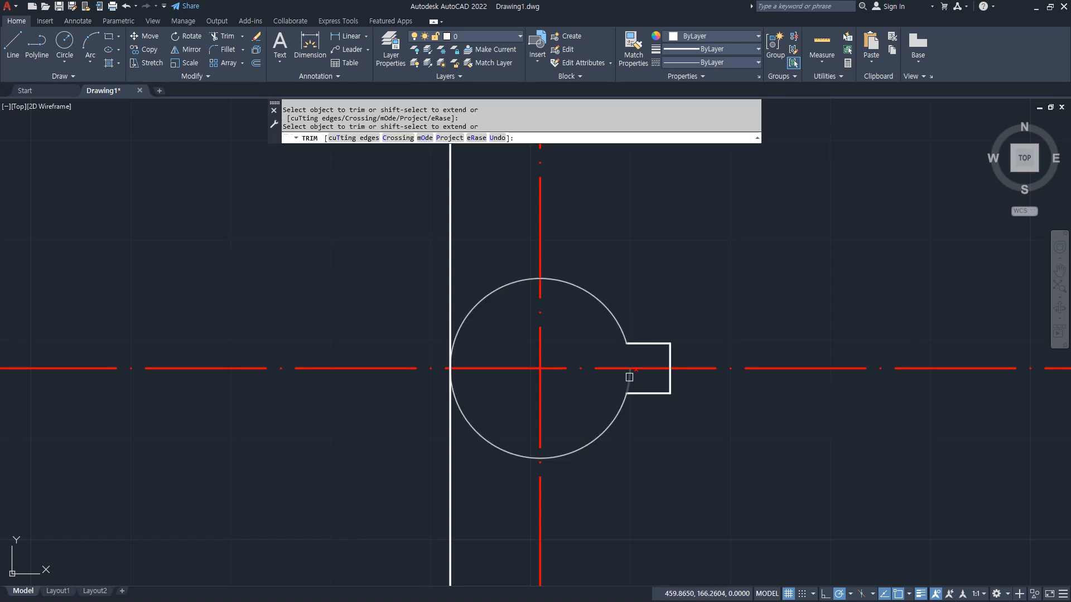
{"action": "left_click", "coordinate": [628, 378]}
{"action": "left_click", "coordinate": [454, 439]}
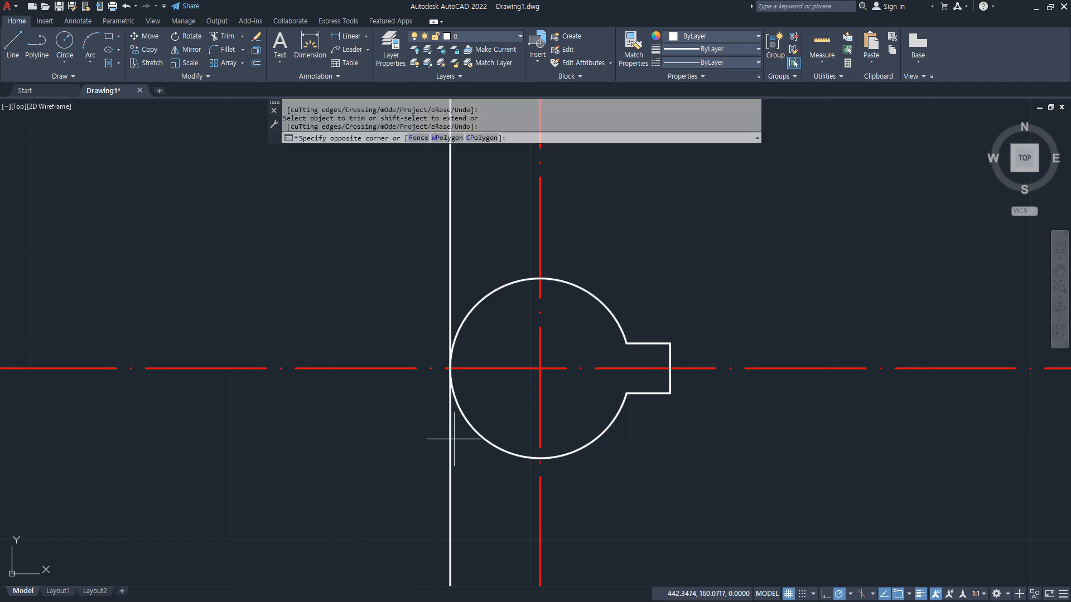
{"action": "left_click", "coordinate": [385, 465]}
{"action": "type", "text": "e"}
{"action": "key", "text": "Return"}
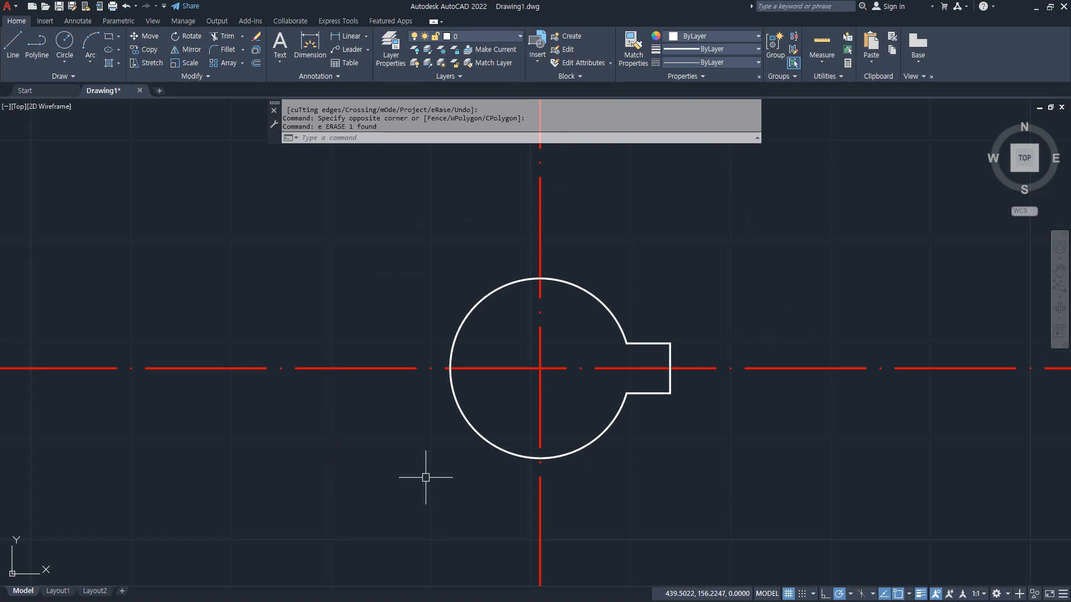
Check the wheel reference and draw a circle of radius 19 centred on the centre line intersection.
{"action": "key", "text": "alt+Tab"}
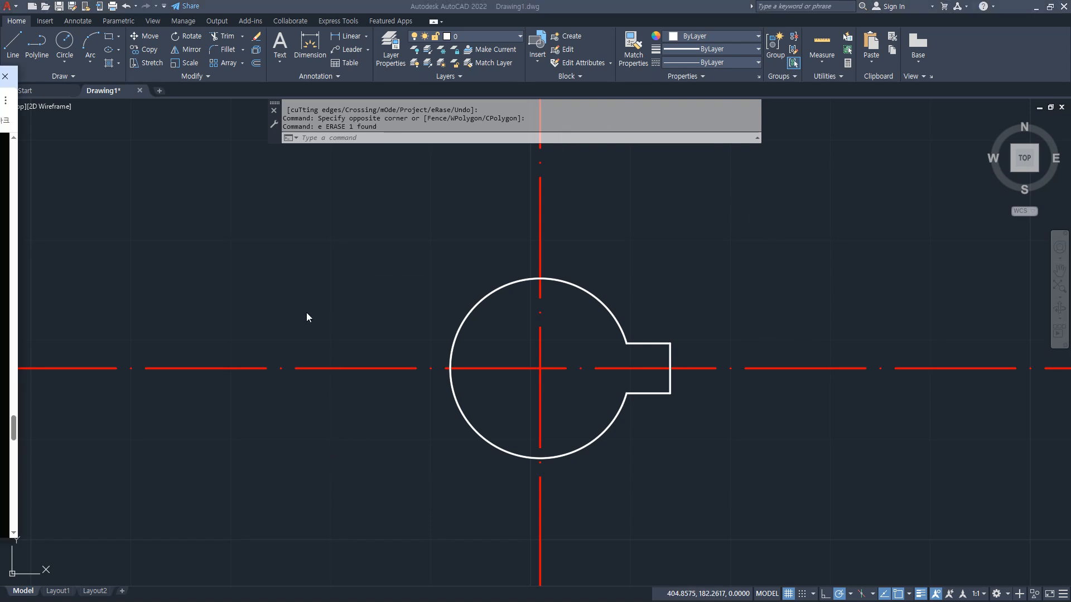
{"action": "key", "text": "alt+Tab"}
{"action": "type", "text": "c"}
{"action": "key", "text": "Return"}
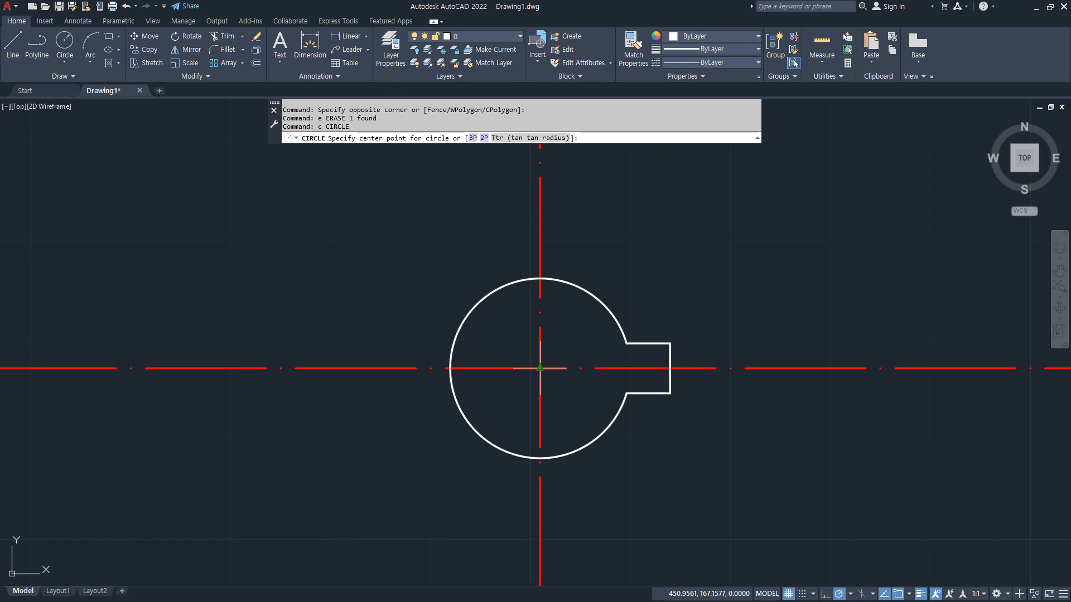
{"action": "left_click", "coordinate": [539, 368]}
{"action": "type", "text": "19"}
{"action": "key", "text": "Return"}
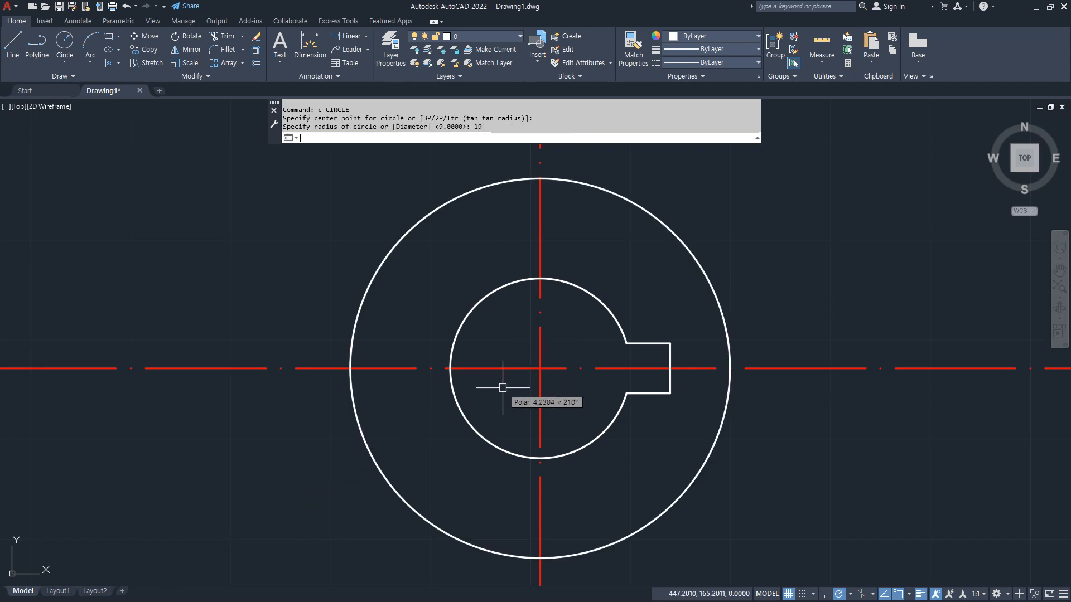
Draw a concentric circle of radius 65 from the same centre point.
{"action": "key", "text": "Return"}
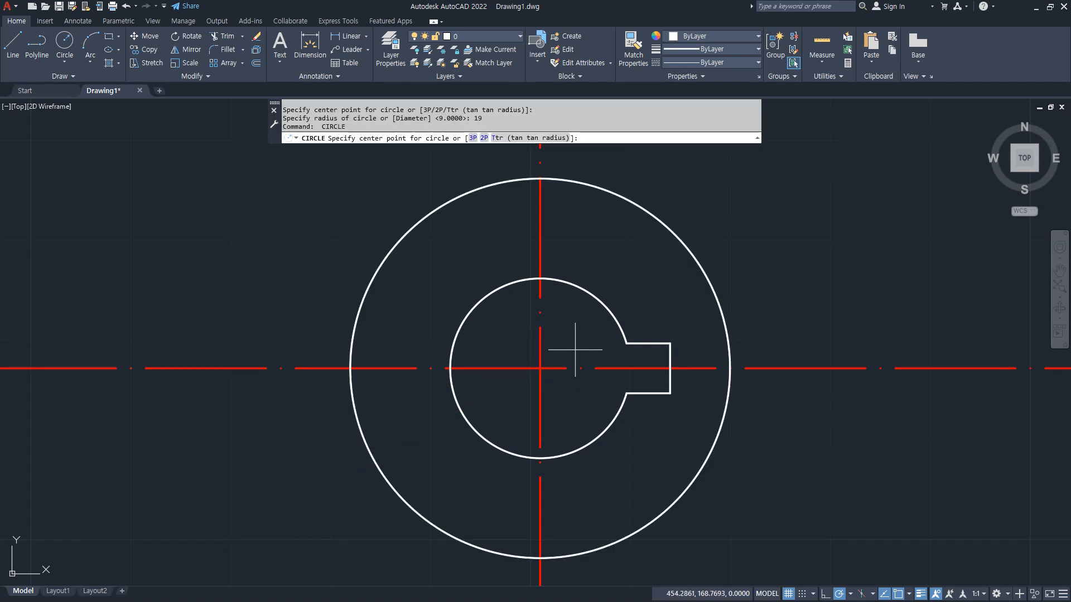
{"action": "left_click", "coordinate": [540, 368]}
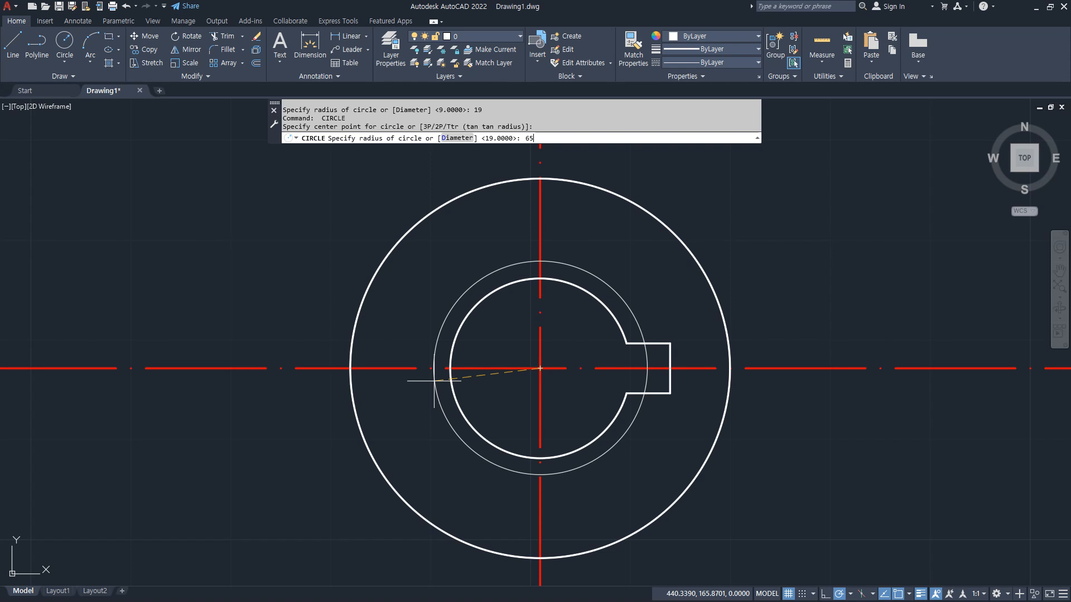
{"action": "type", "text": "65"}
{"action": "key", "text": "Return"}
{"action": "scroll", "coordinate": [434, 381], "scroll_direction": "down", "scroll_amount": 5}
{"action": "key", "text": "Return"}
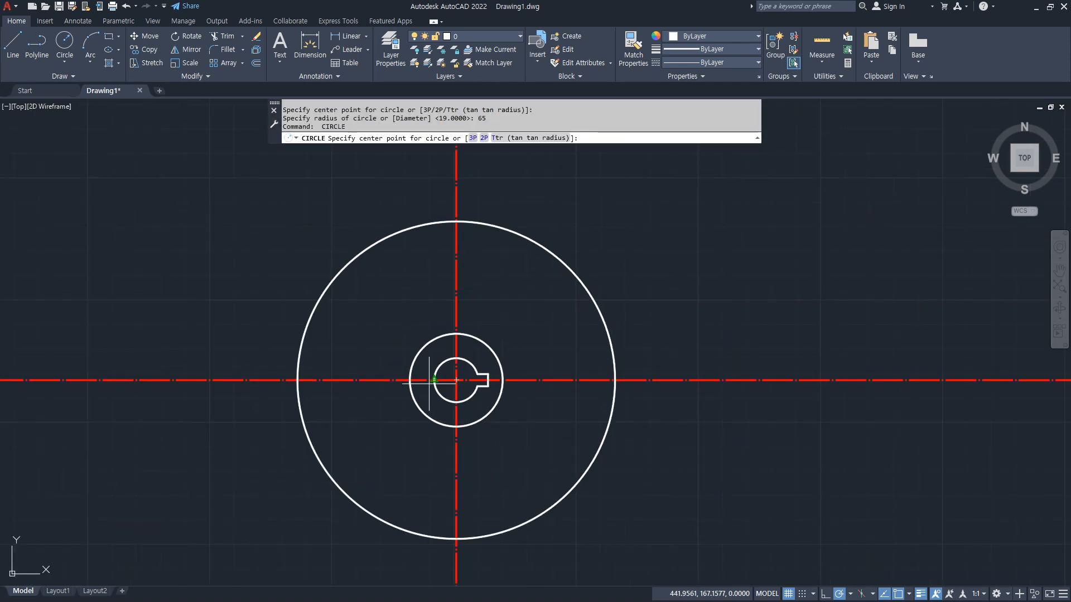
{"action": "key", "text": "Escape"}
Offset the radius 65 circle outward by 11 for the wheel's outer rim.
{"action": "type", "text": "o"}
{"action": "key", "text": "Return"}
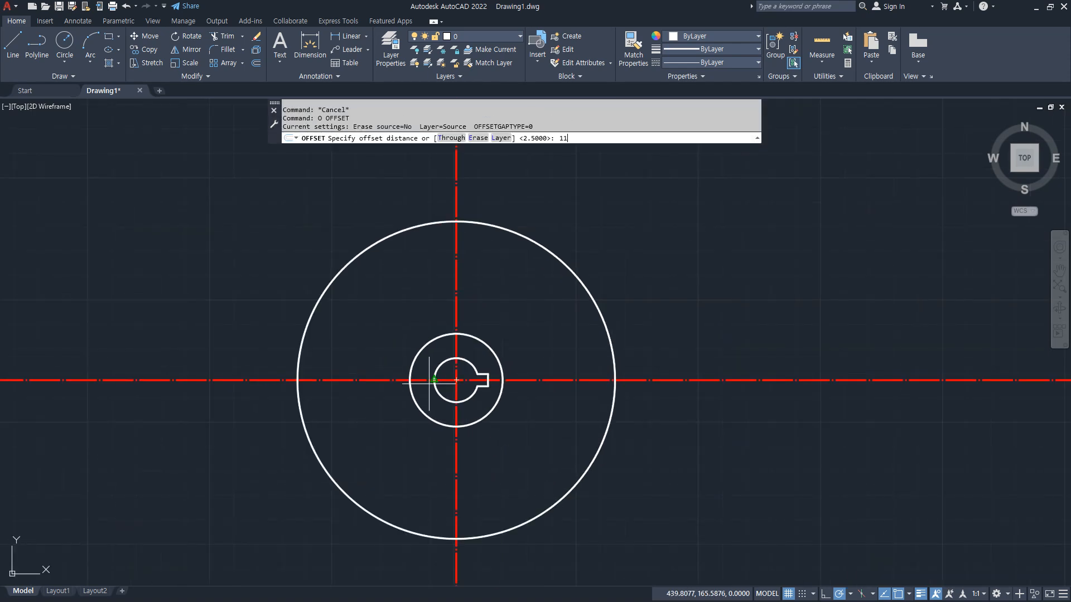
{"action": "type", "text": "11"}
{"action": "key", "text": "Return"}
{"action": "left_click", "coordinate": [594, 286]}
{"action": "left_click", "coordinate": [636, 270]}
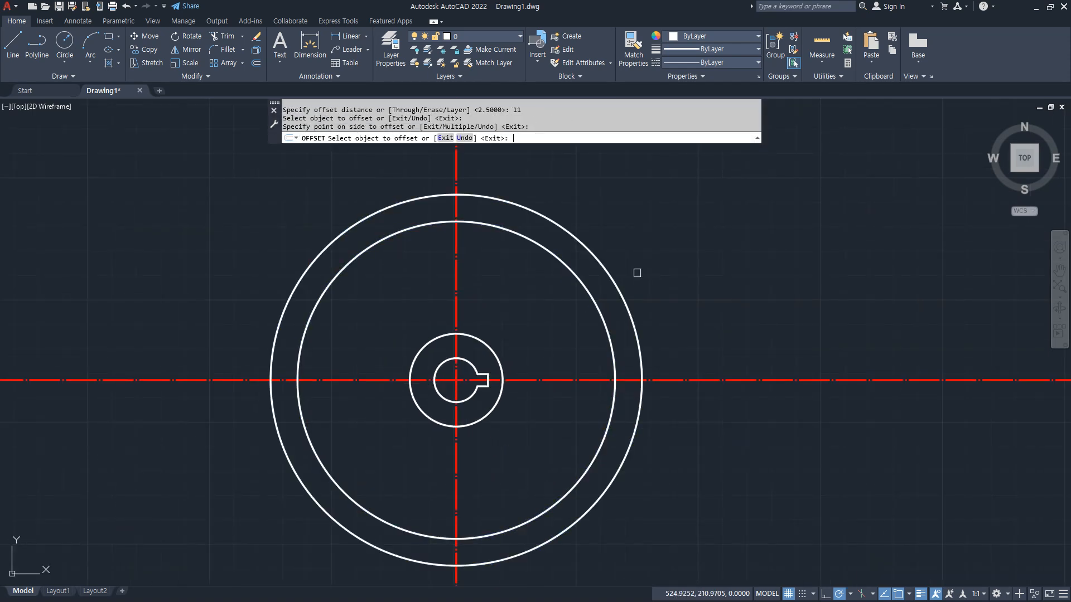
{"action": "key", "text": "Return"}
Offset the outer rim circle outward by 5 as a helper boundary for the centre lines.
{"action": "type", "text": "o"}
{"action": "key", "text": "Return"}
{"action": "type", "text": "5"}
{"action": "key", "text": "Return"}
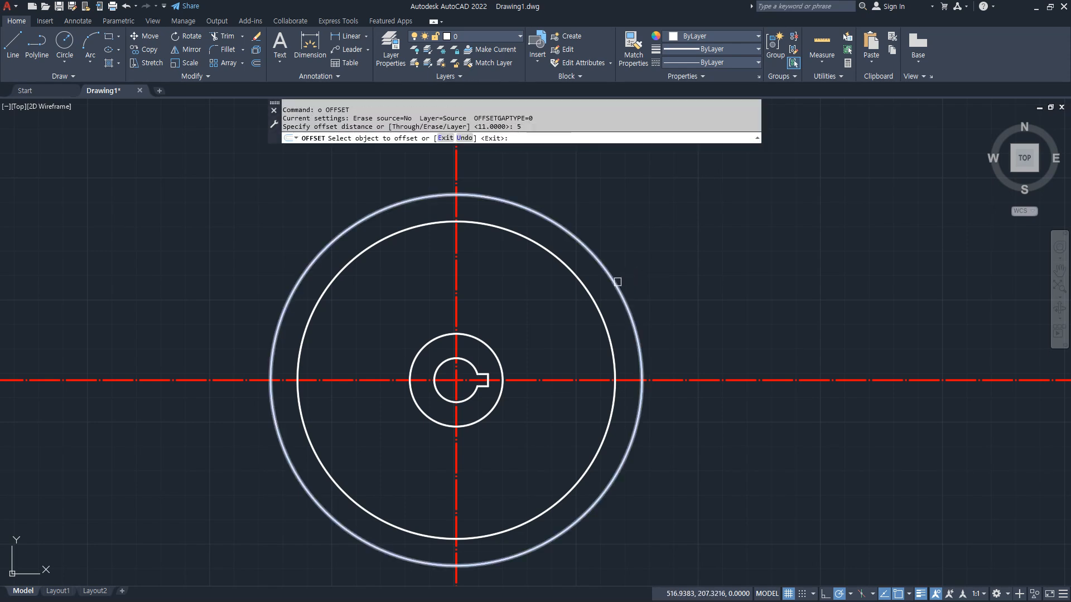
{"action": "left_click", "coordinate": [617, 279]}
{"action": "left_click", "coordinate": [677, 270]}
{"action": "key", "text": "Return"}
Trim all four ends of the centre lines outside the outermost helper circle.
{"action": "type", "text": "tr"}
{"action": "key", "text": "Return"}
{"action": "left_click", "coordinate": [456, 164]}
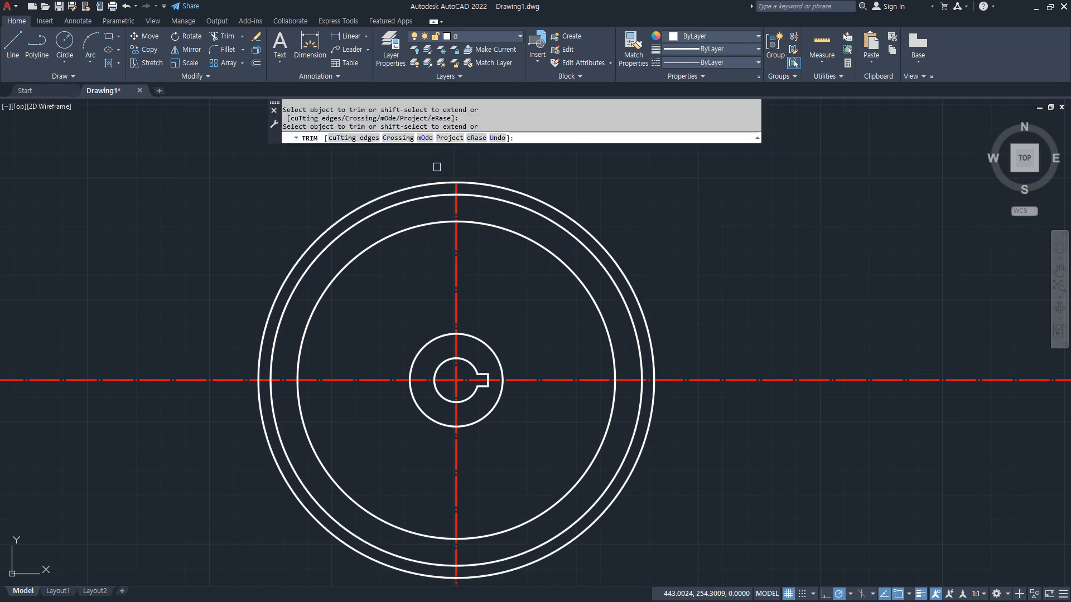
{"action": "left_click", "coordinate": [174, 380]}
{"action": "middle_click_drag", "start_coordinate": [438, 522], "coordinate": [438, 474]}
{"action": "left_click", "coordinate": [455, 565]}
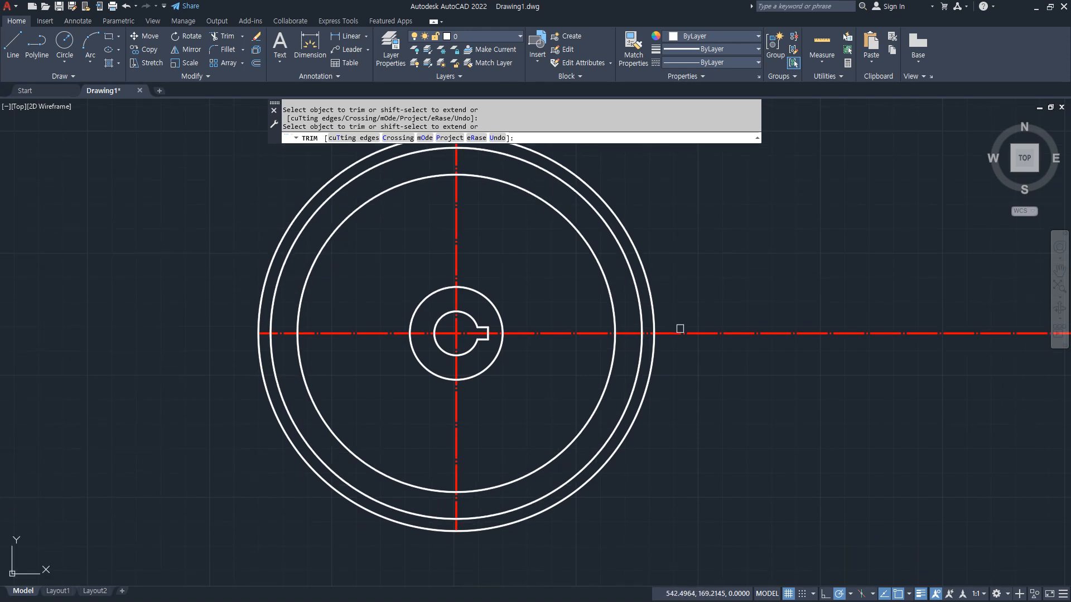
{"action": "left_click", "coordinate": [680, 333]}
{"action": "key", "text": "Return"}
Erase the outermost helper circle around the wheel.
{"action": "left_click", "coordinate": [651, 363]}
{"action": "type", "text": "e"}
{"action": "key", "text": "Return"}
{"action": "middle_click_drag", "start_coordinate": [516, 357], "coordinate": [523, 380]}
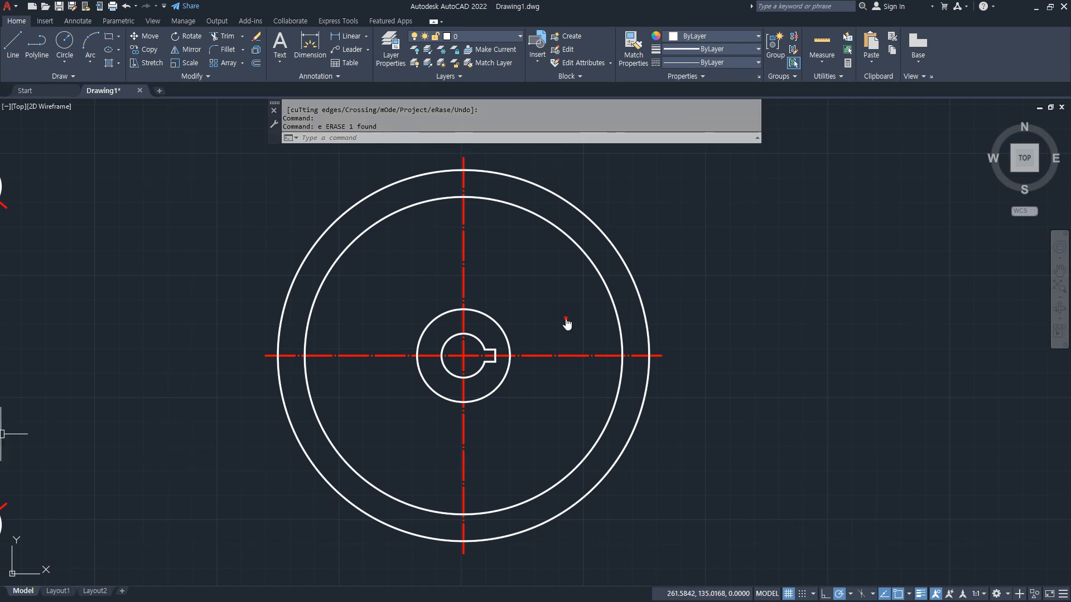
Switch to the wheel reference in Chrome and examine how the R10 and R30 spoke arcs relate to the R19 hub circle.
{"action": "key", "text": "alt+Tab"}
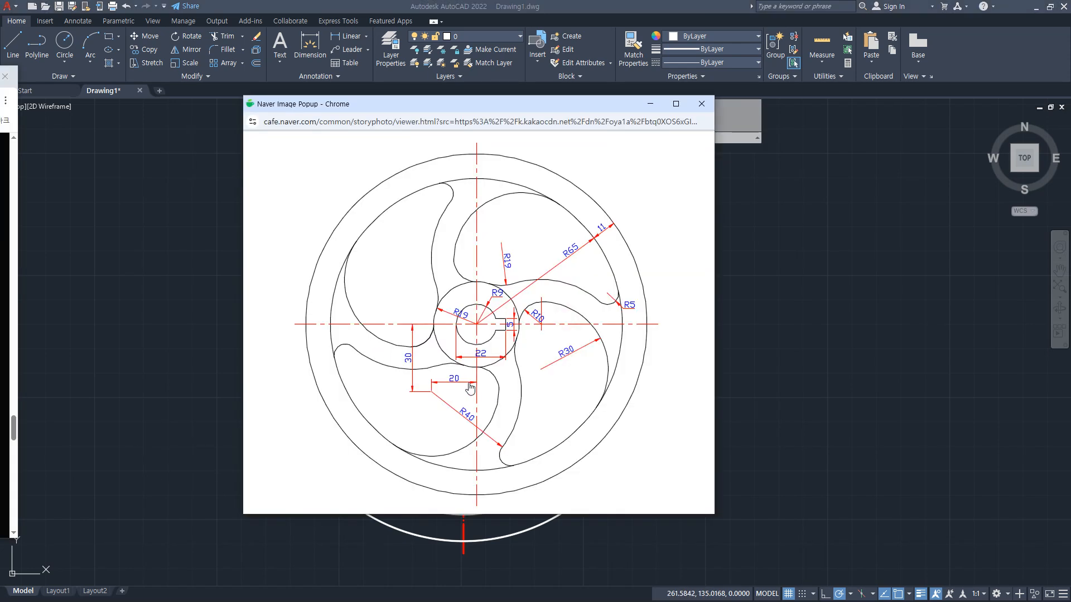
{"action": "mouse_move", "coordinate": [541, 363]}
{"action": "left_mouse_down"}
{"action": "mouse_move", "coordinate": [504, 330]}
{"action": "mouse_move", "coordinate": [578, 297]}
{"action": "mouse_move", "coordinate": [594, 358]}
{"action": "mouse_move", "coordinate": [537, 363]}
{"action": "left_mouse_up"}
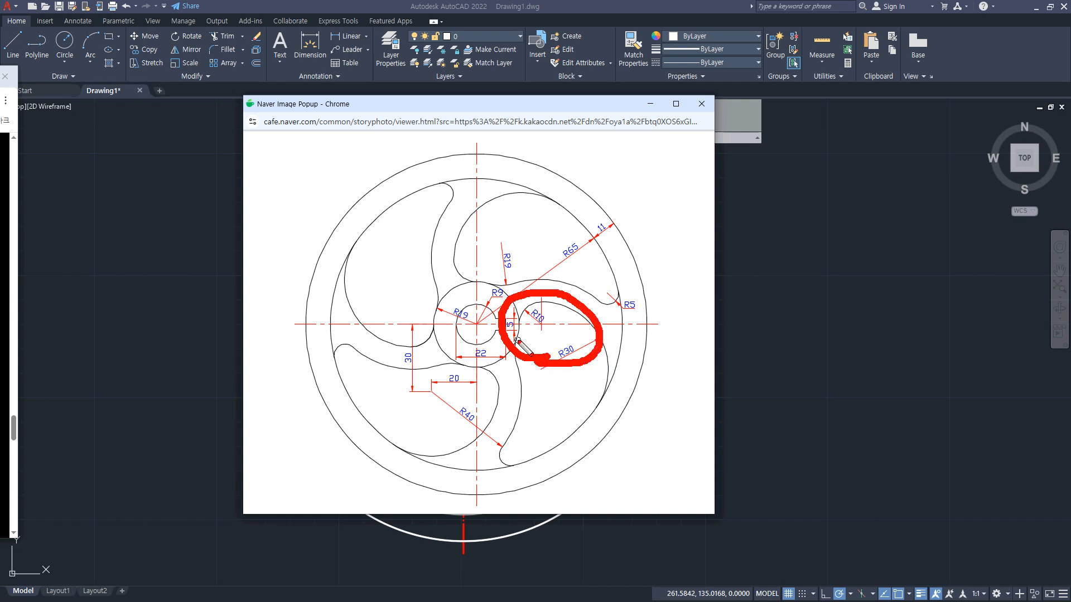
{"action": "key", "text": "ctrl+4"}
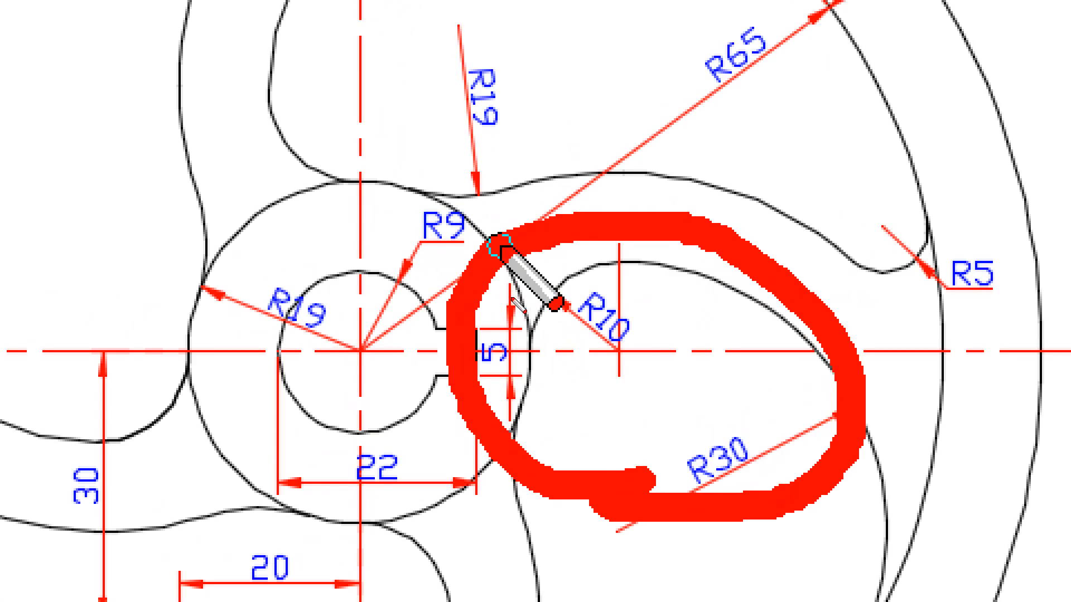
{"action": "mouse_move", "coordinate": [500, 261]}
{"action": "left_mouse_down"}
{"action": "mouse_move", "coordinate": [513, 424]}
{"action": "mouse_move", "coordinate": [483, 504]}
{"action": "left_mouse_up"}
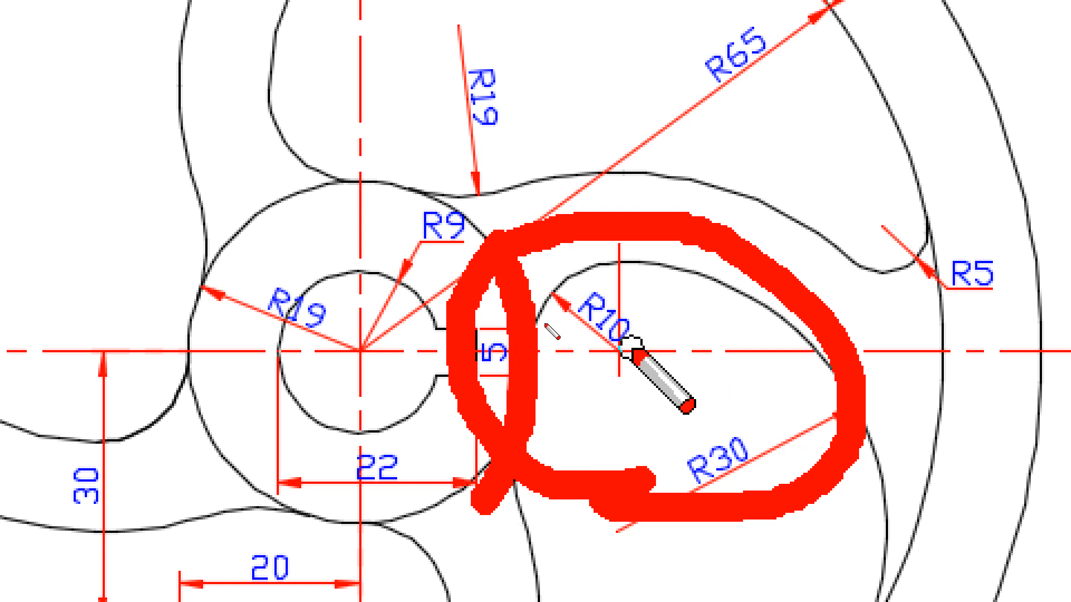
{"action": "left_click", "coordinate": [491, 355]}
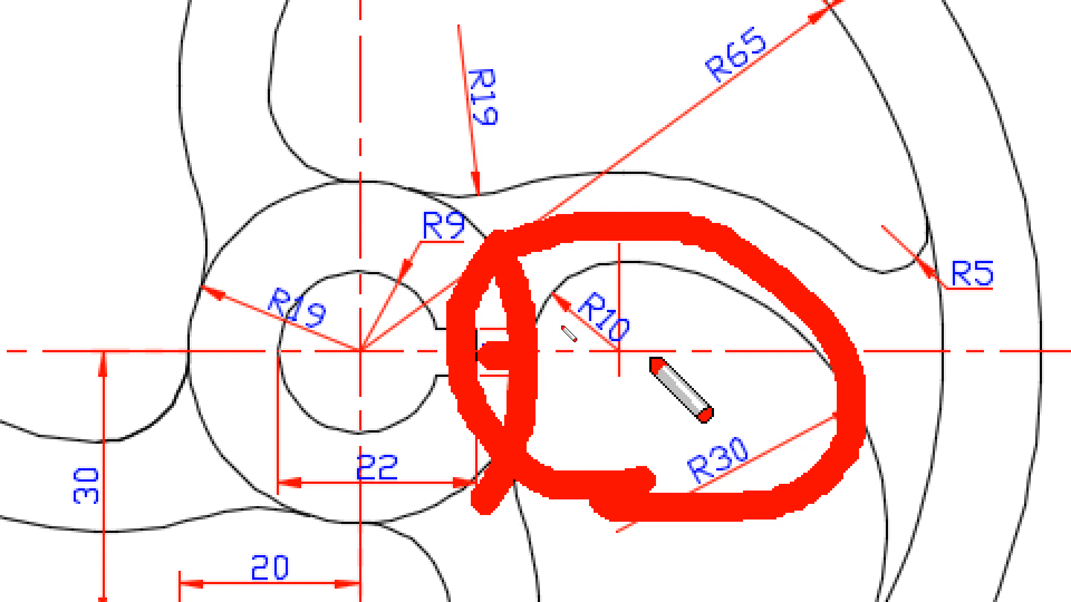
{"action": "left_click_drag", "start_coordinate": [712, 357], "coordinate": [483, 357]}
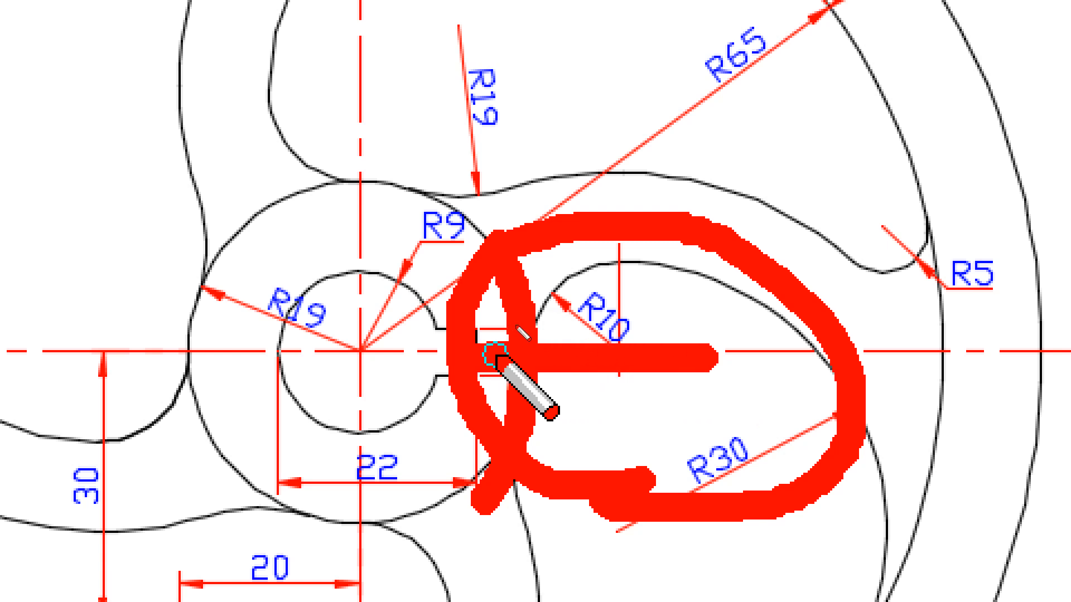
{"action": "key", "text": "ctrl+shift+7"}
{"action": "key", "text": "ctrl+shift+2"}
{"action": "key", "text": "super+Escape"}
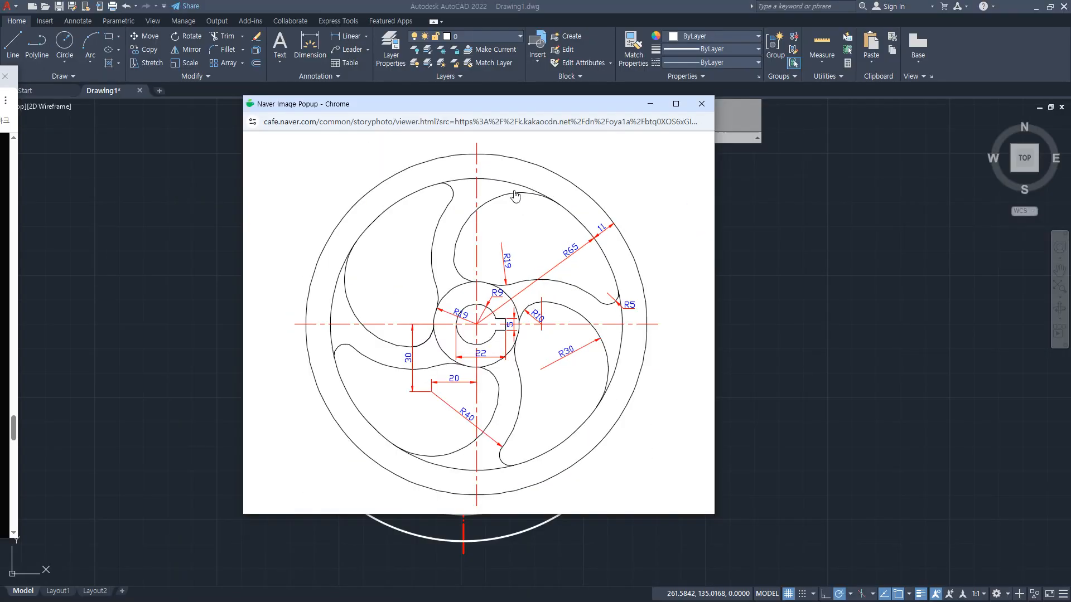
Return to the AutoCAD drawing and offset the hub circle outward by 10.
{"action": "left_click_drag", "start_coordinate": [514, 106], "coordinate": [0, 108]}
{"action": "key", "text": "ctrl+shift+2"}
{"action": "left_click", "coordinate": [500, 305]}
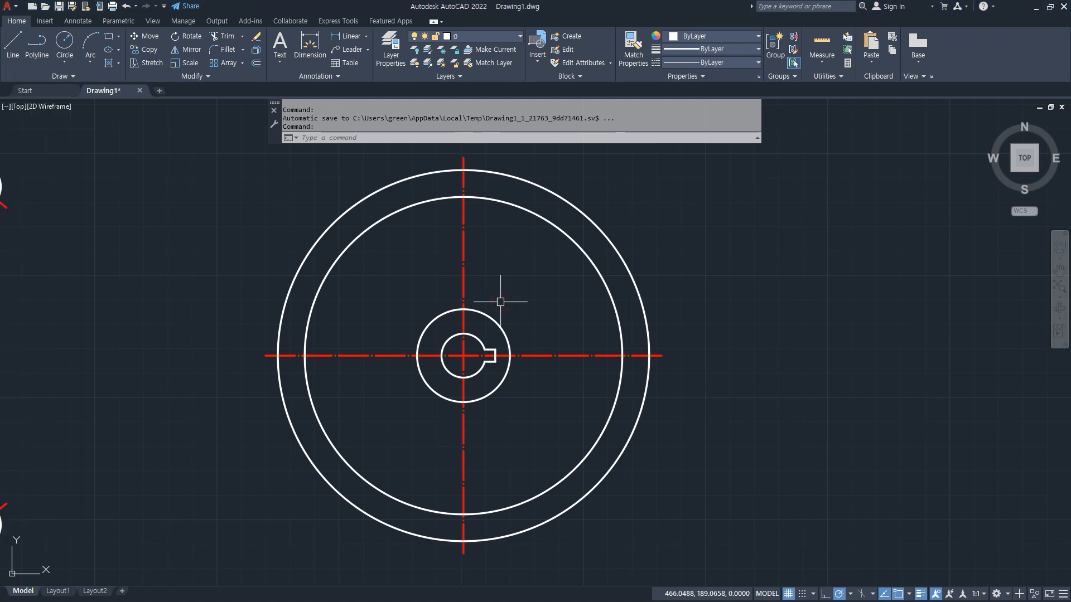
{"action": "type", "text": "o"}
{"action": "key", "text": "Return"}
{"action": "type", "text": "10"}
{"action": "key", "text": "Return"}
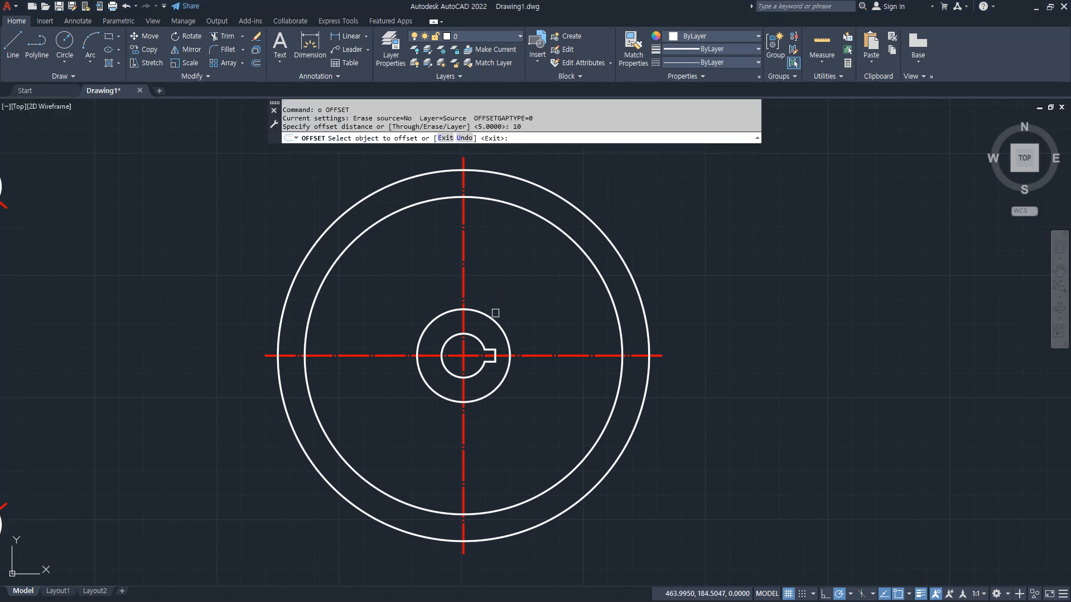
{"action": "left_click", "coordinate": [495, 322]}
{"action": "left_click", "coordinate": [540, 304]}
{"action": "key", "text": "Return"}
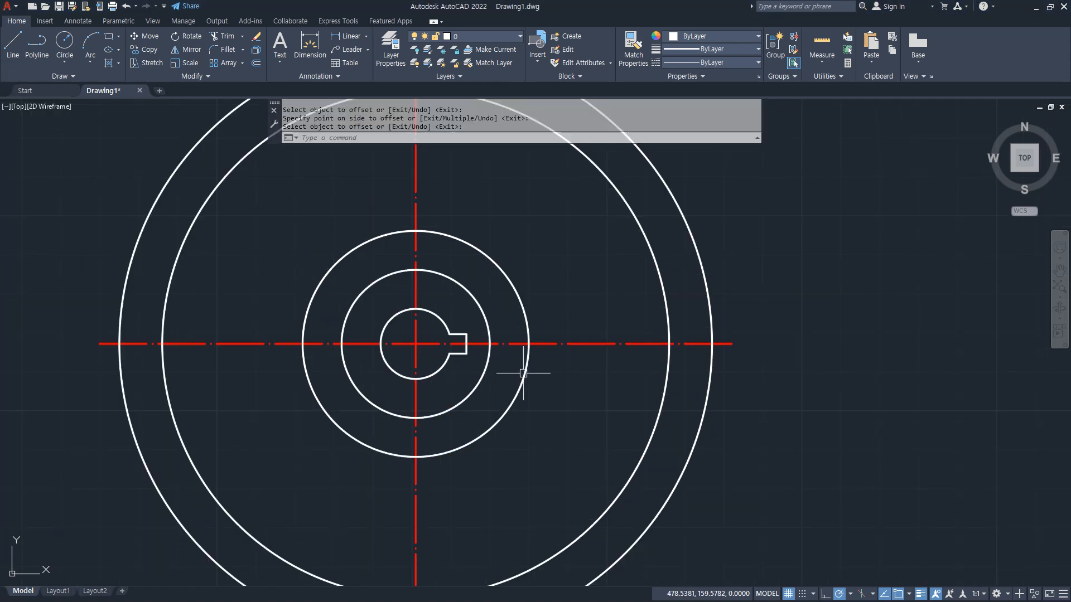
Match the new offset circle's properties to the horizontal centre line.
{"action": "scroll", "coordinate": [527, 372], "scroll_direction": "up", "scroll_amount": 4}
{"action": "type", "text": "ma"}
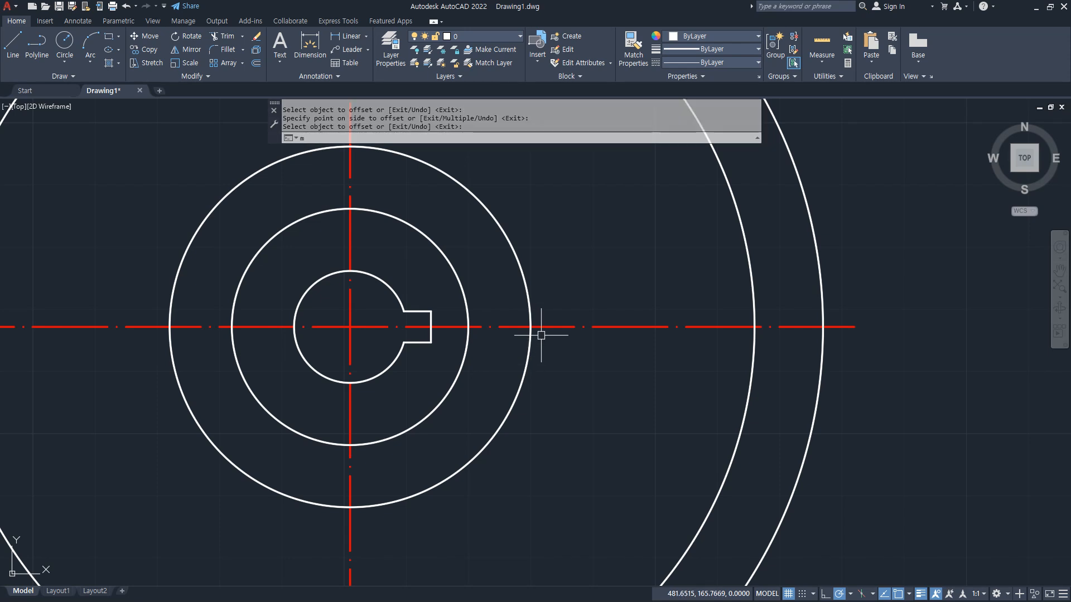
{"action": "key", "text": "Return"}
{"action": "left_click", "coordinate": [541, 327]}
{"action": "left_click", "coordinate": [530, 337]}
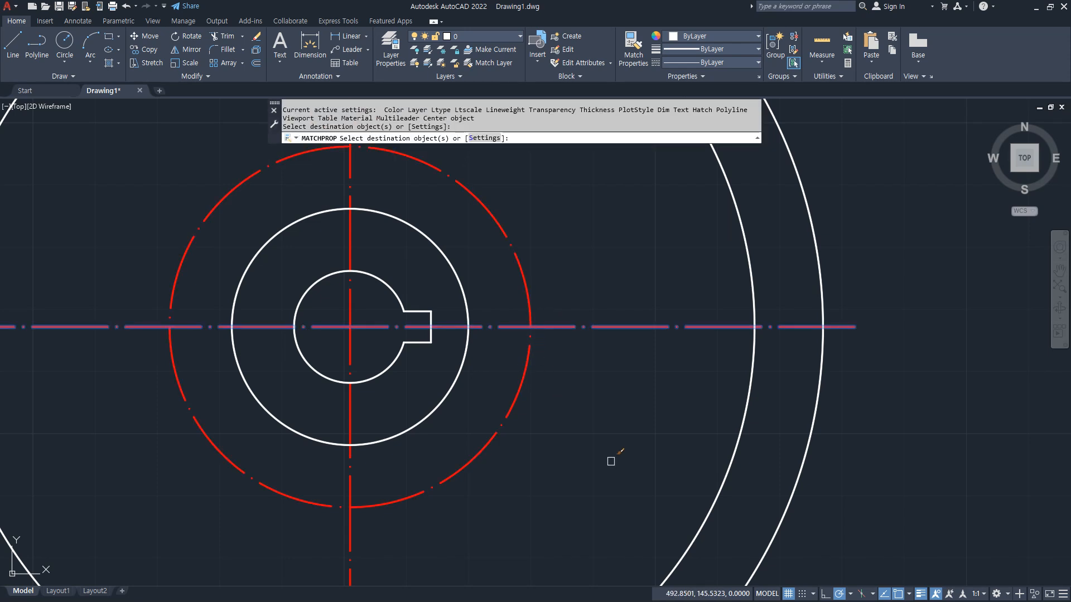
{"action": "key", "text": "Return"}
Draw a radius 10 circle centred where the centre-line circle crosses the horizontal axis to the right of the hub.
{"action": "type", "text": "c"}
{"action": "key", "text": "Return"}
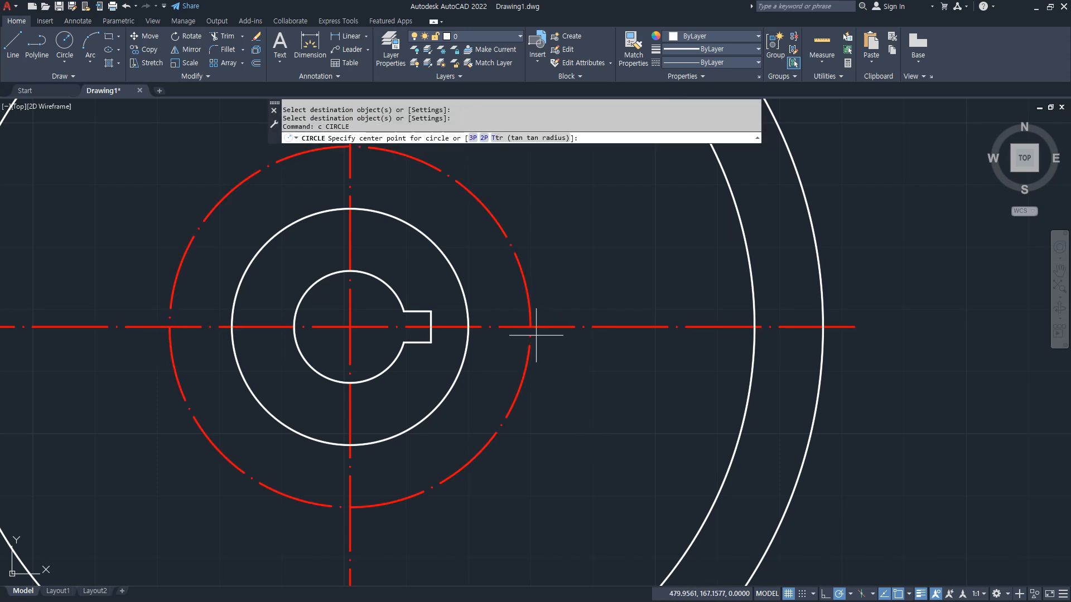
{"action": "left_click", "coordinate": [530, 327]}
{"action": "type", "text": "1"}
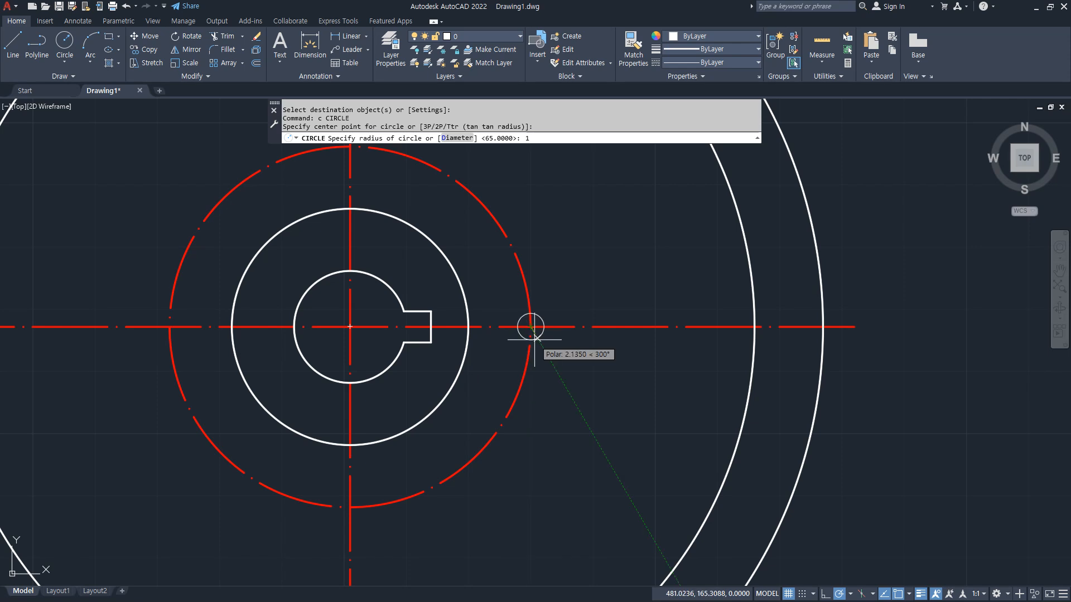
{"action": "type", "text": "0"}
{"action": "key", "text": "Return"}
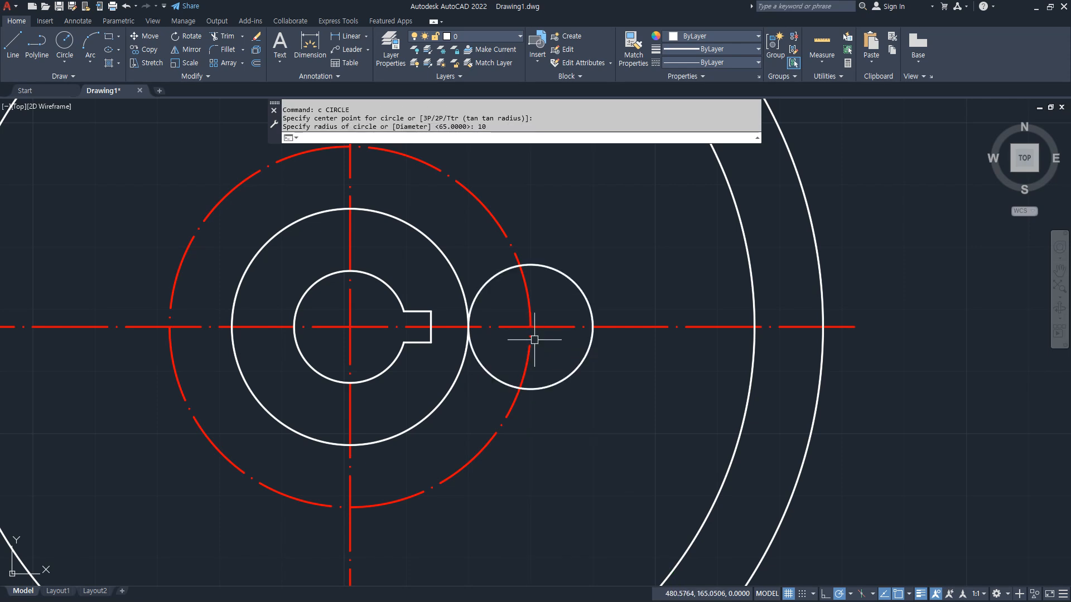
{"action": "left_click_drag", "start_coordinate": [459, 290], "coordinate": [466, 347]}
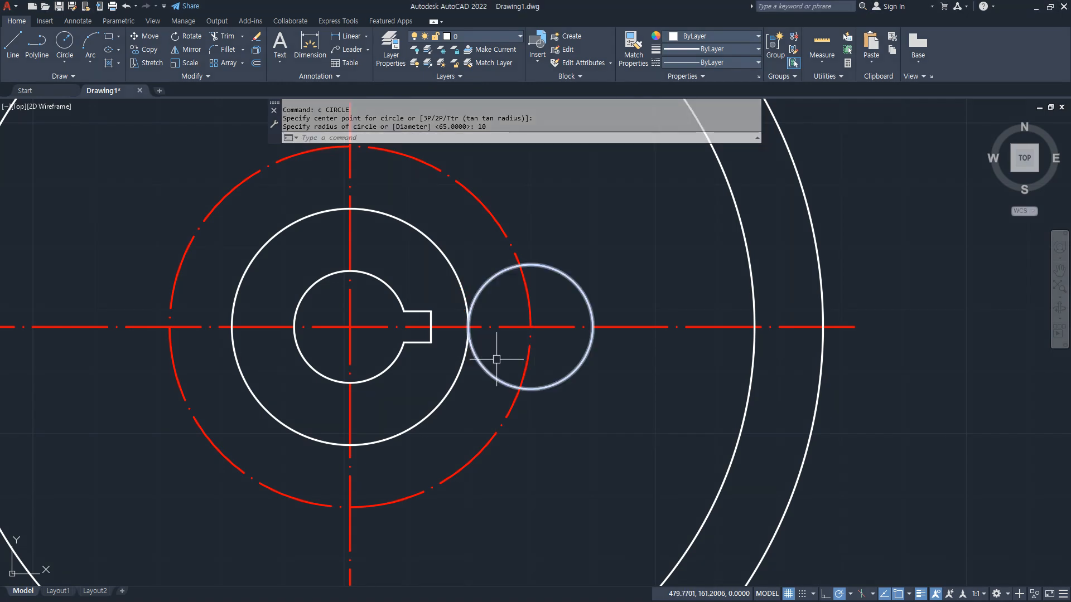
Draw a radius 30 circle tangent to the R10 circle right of the hub and the inner rim circle's lower-right part.
{"action": "scroll", "coordinate": [593, 407], "scroll_direction": "down", "scroll_amount": 3}
{"action": "type", "text": "c"}
{"action": "key", "text": "Return"}
{"action": "type", "text": "t"}
{"action": "key", "text": "Return"}
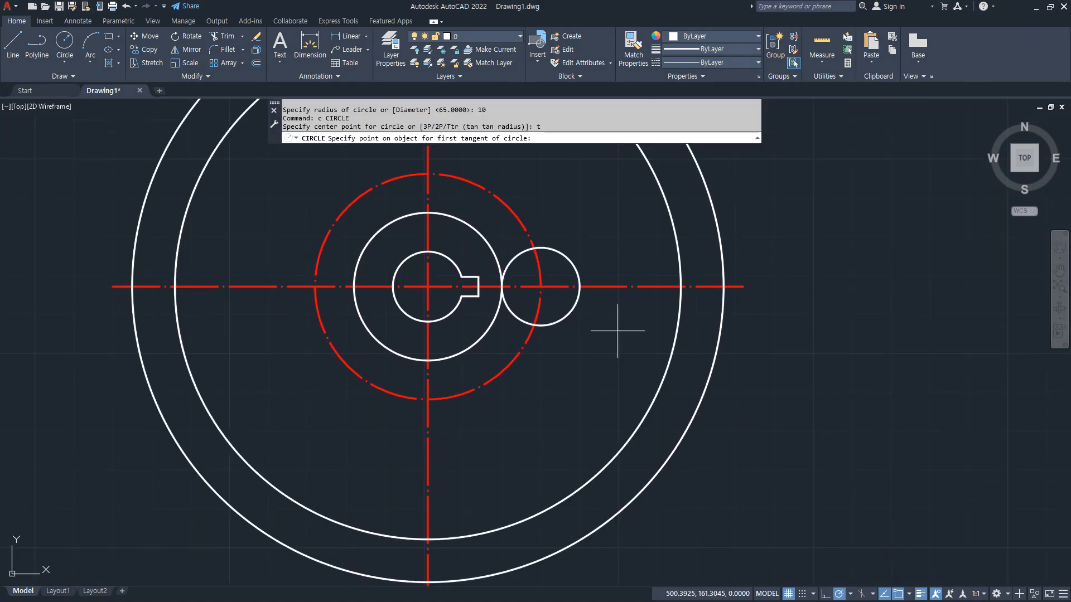
{"action": "left_click", "coordinate": [564, 253]}
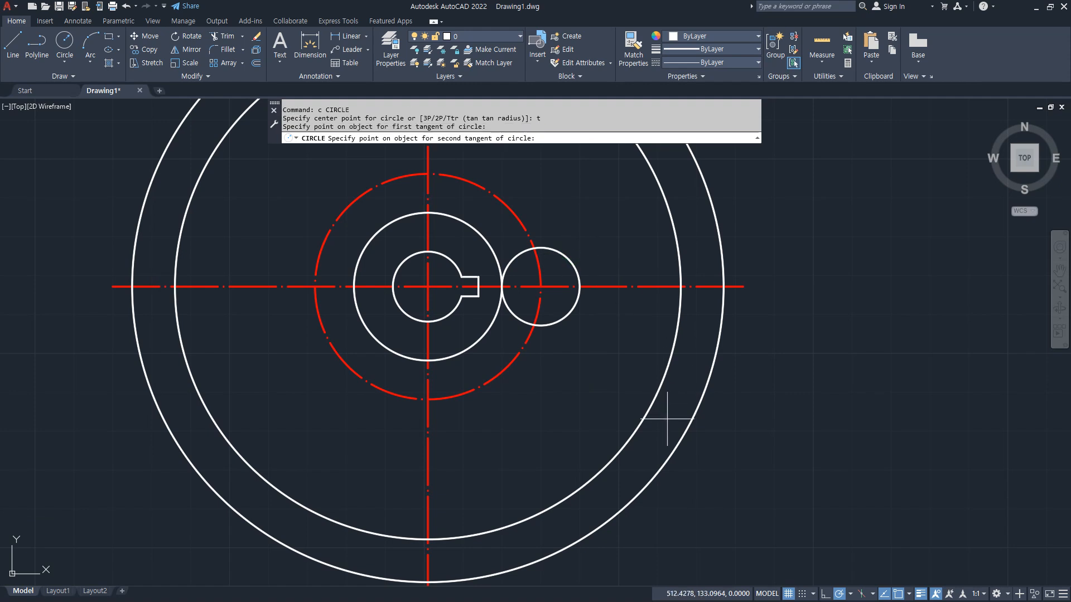
{"action": "left_click", "coordinate": [654, 388]}
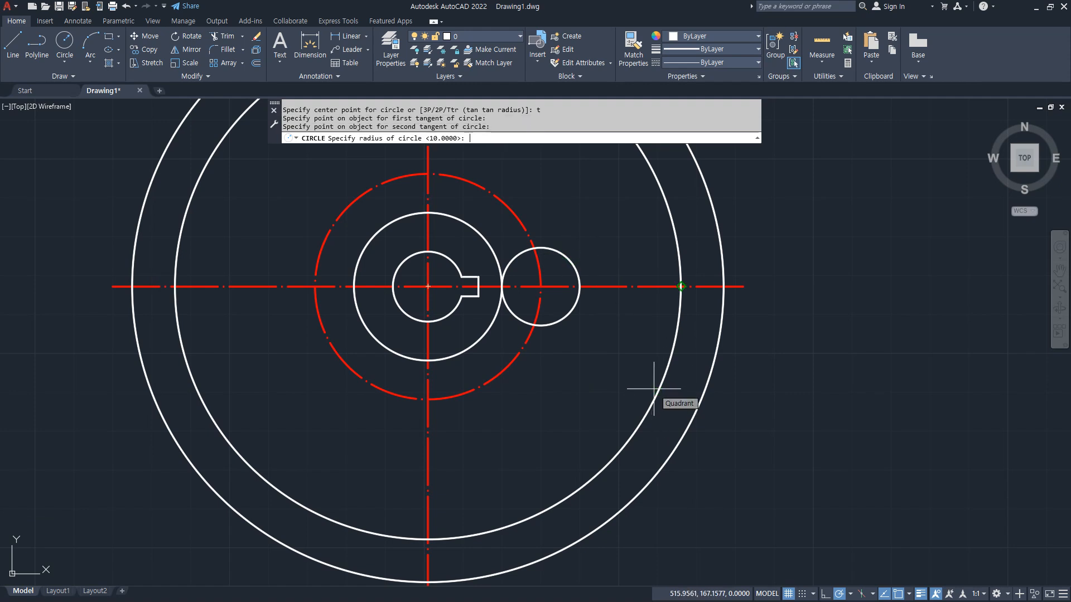
{"action": "key", "text": "Return"}
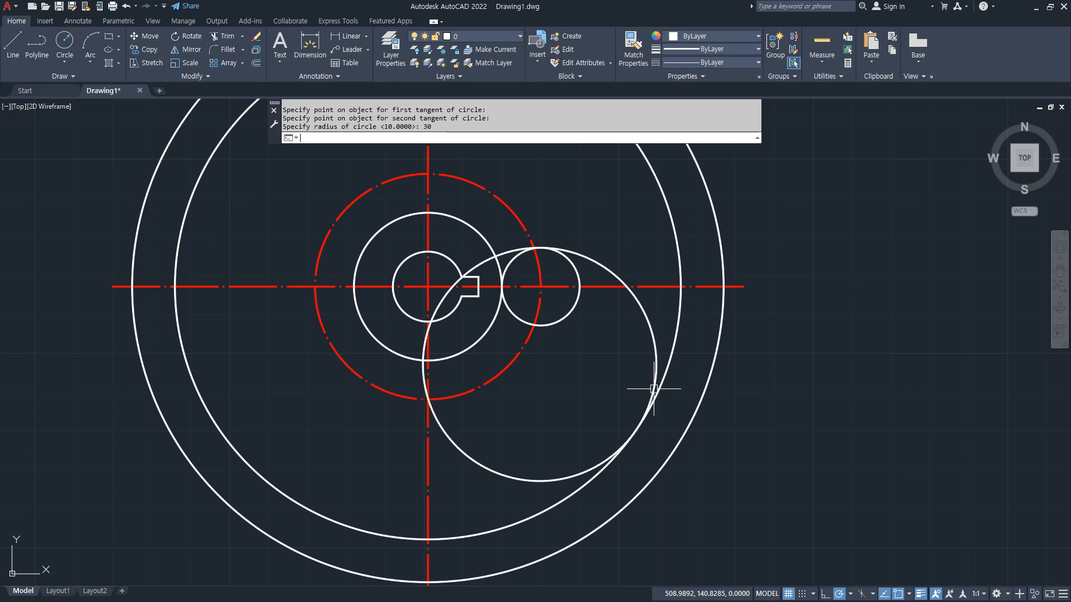
Trim the R30 and R10 circles right of the hub to one continuous spoke curve and erase the two leftover arcs.
{"action": "type", "text": "tr"}
{"action": "key", "text": "Return"}
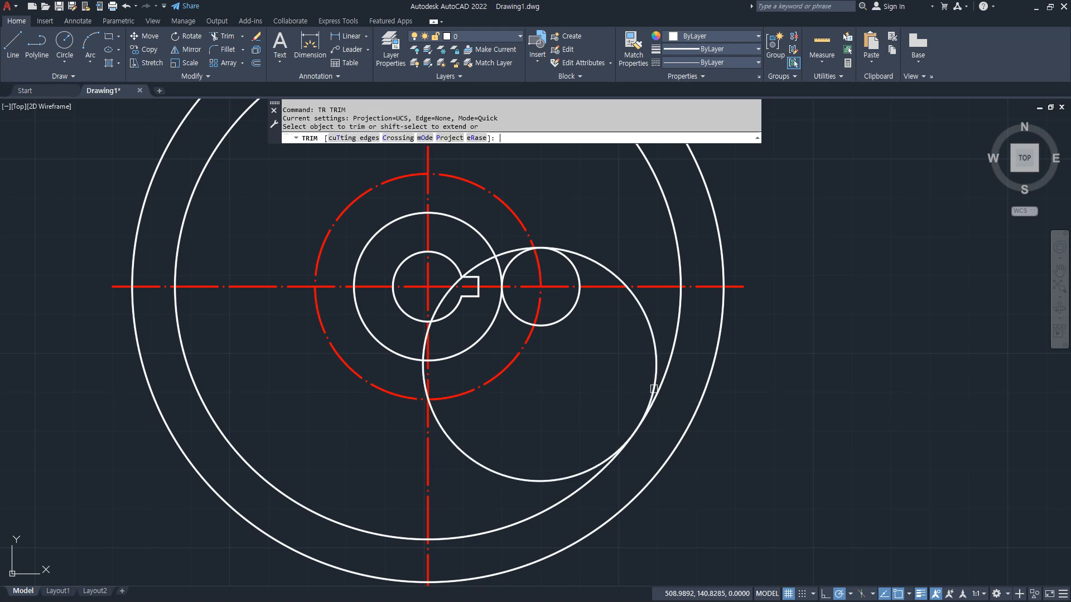
{"action": "left_click", "coordinate": [569, 472]}
{"action": "left_click", "coordinate": [508, 252]}
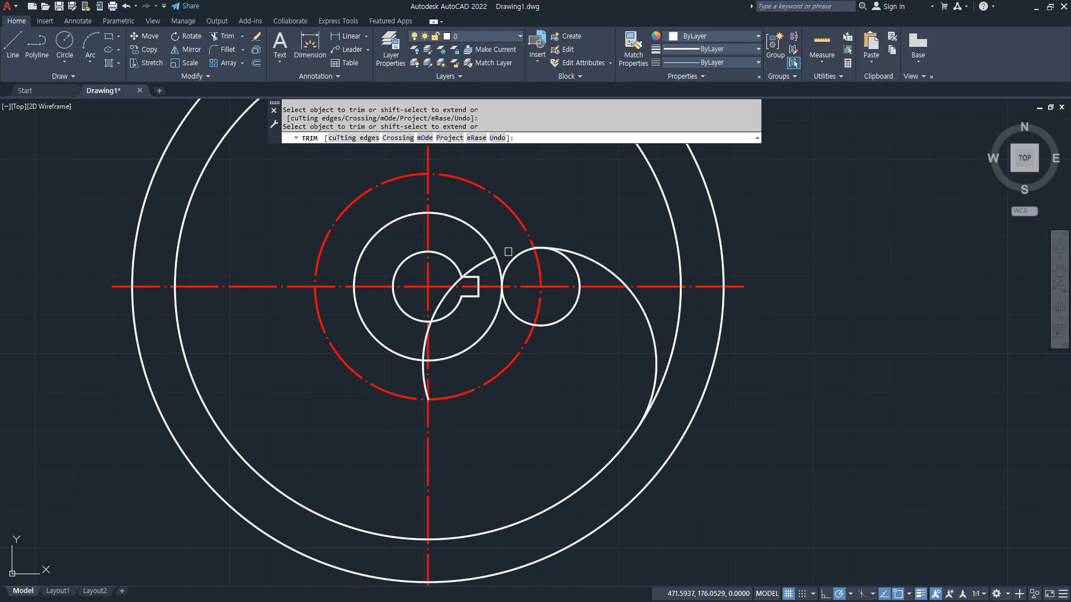
{"action": "left_click", "coordinate": [523, 301]}
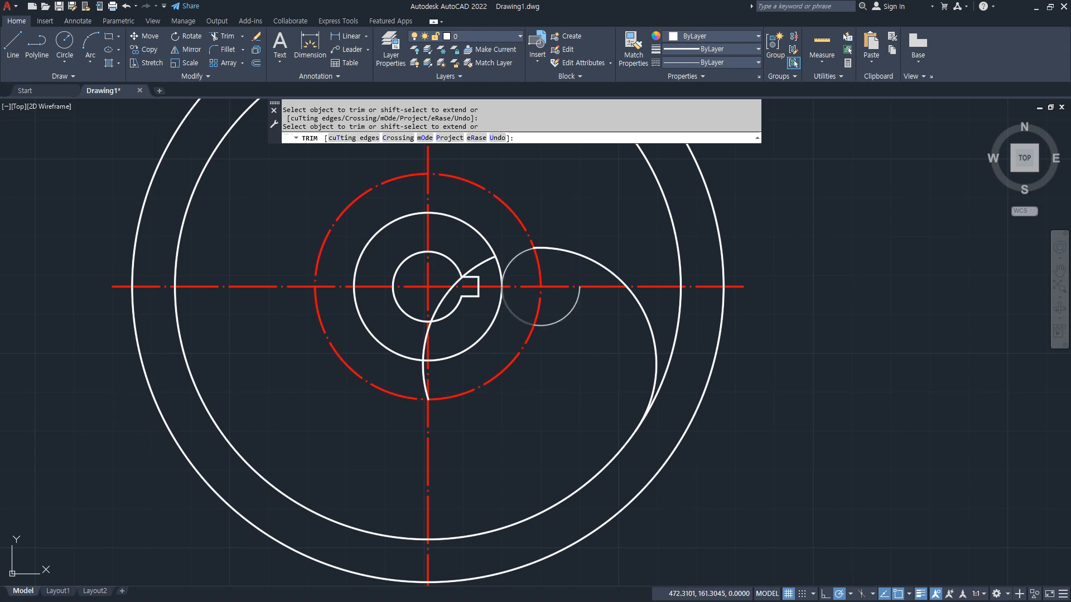
{"action": "key", "text": "Return"}
{"action": "left_click", "coordinate": [557, 324]}
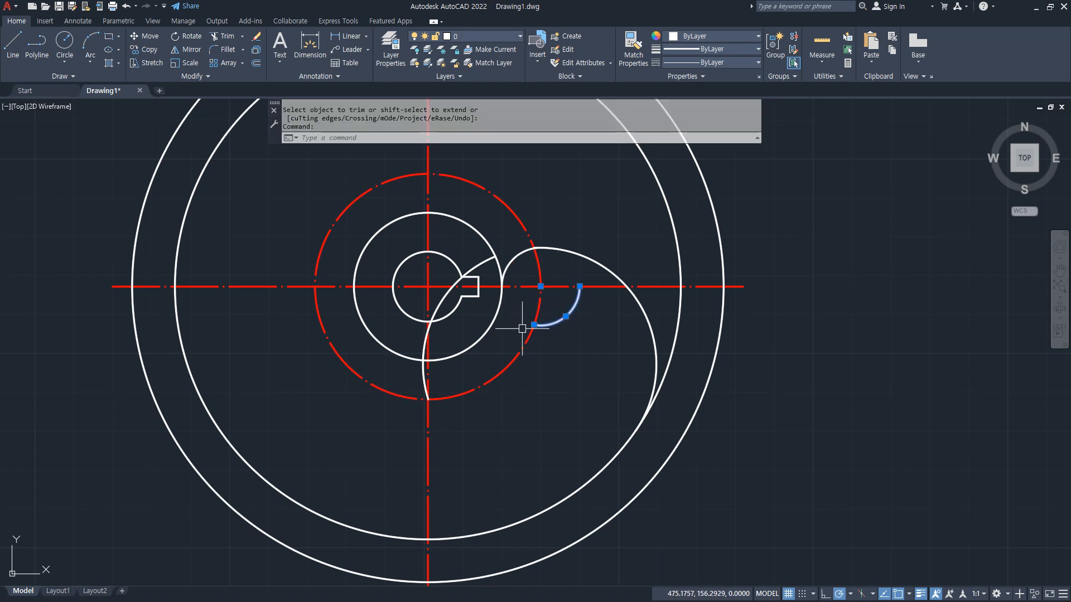
{"action": "left_click", "coordinate": [424, 340]}
{"action": "type", "text": "e"}
{"action": "key", "text": "Return"}
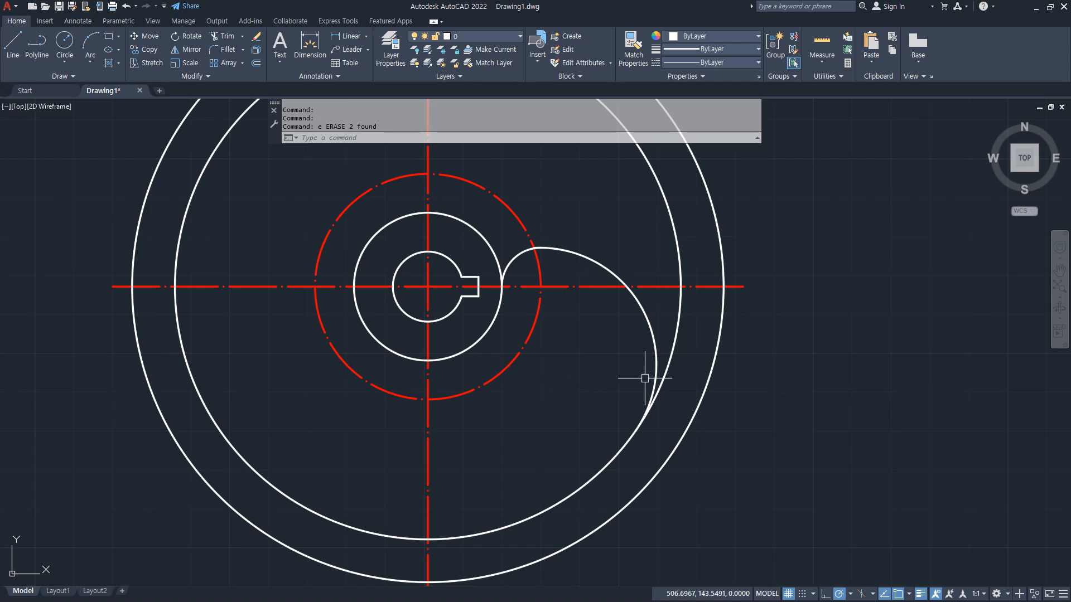
Draw radius 10 circles centred on the bottom, left and top quadrants of the centre-line circle.
{"action": "type", "text": "c"}
{"action": "key", "text": "Return"}
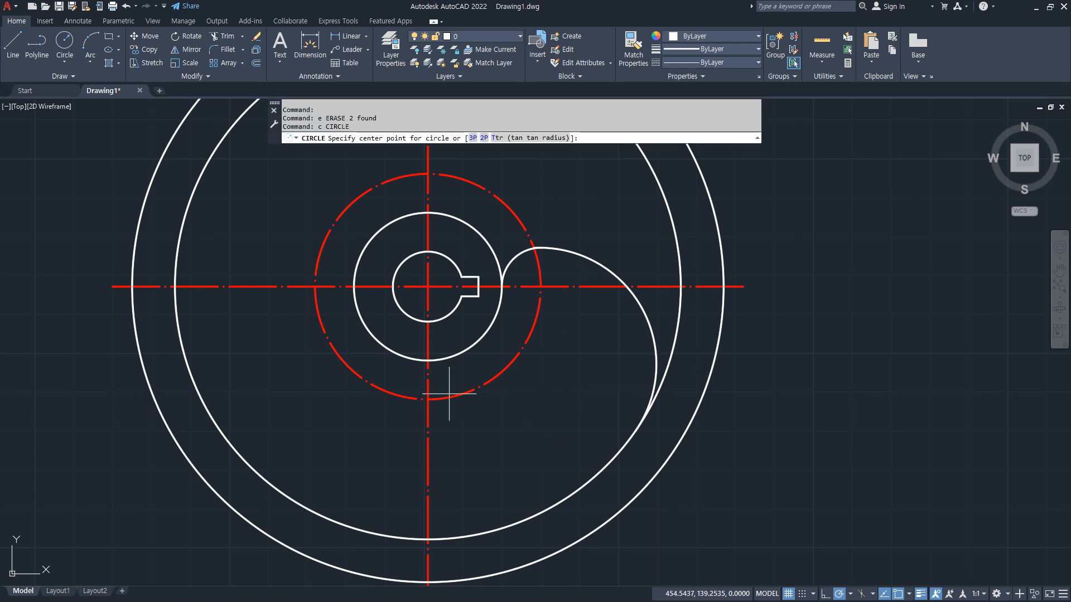
{"action": "left_click", "coordinate": [428, 400]}
{"action": "type", "text": "10"}
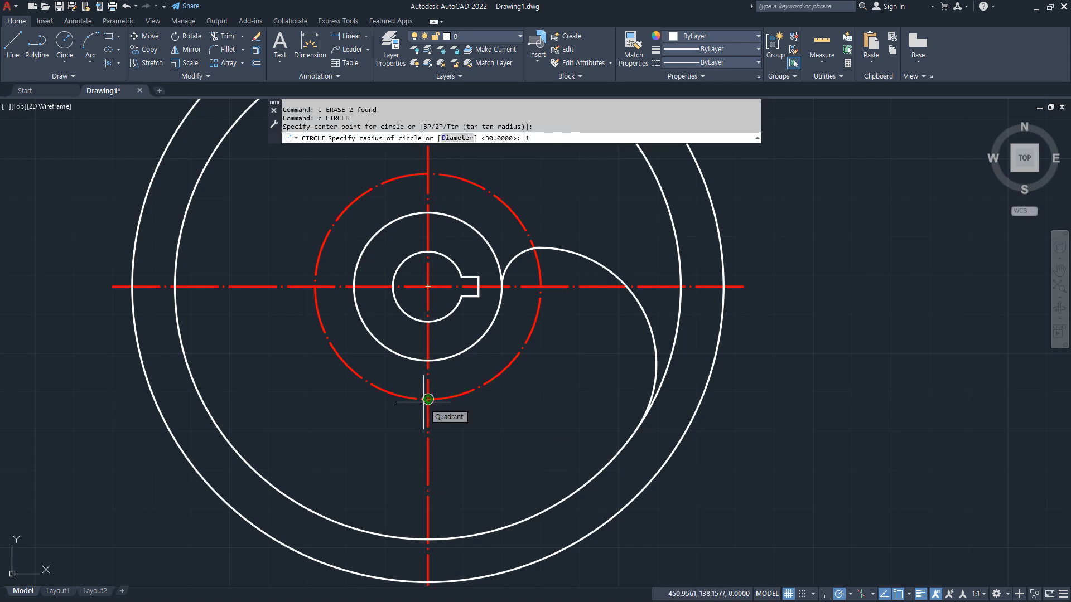
{"action": "key", "text": "Return"}
{"action": "key", "text": "Return"}
{"action": "left_click", "coordinate": [316, 287]}
{"action": "key", "text": "Return"}
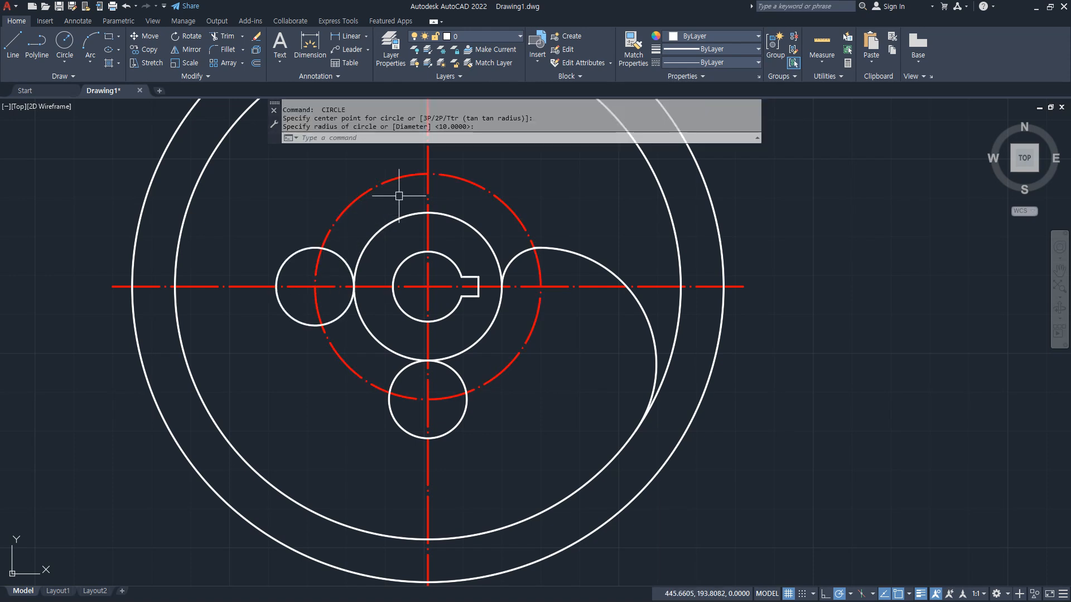
{"action": "key", "text": "Return"}
{"action": "left_click", "coordinate": [427, 174]}
{"action": "key", "text": "Return"}
Erase the helper centre-line circle around the hub.
{"action": "left_click", "coordinate": [520, 199]}
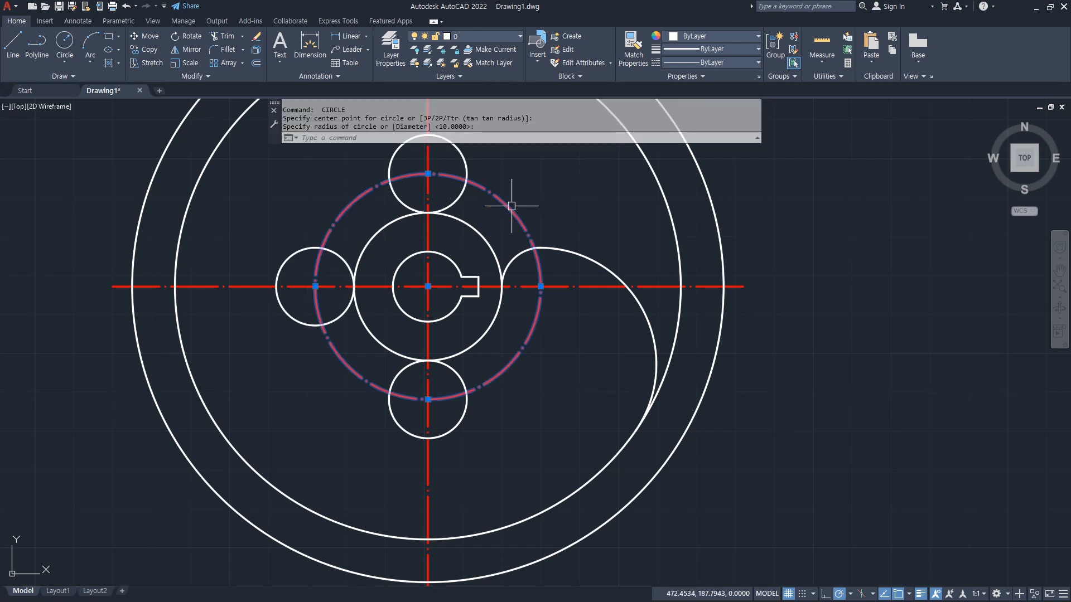
{"action": "type", "text": "e"}
{"action": "key", "text": "Return"}
Draw a radius 30 circle tangent to the R10 circle below the hub and the inner rim circle's lower-left part.
{"action": "type", "text": "c"}
{"action": "key", "text": "Return"}
{"action": "type", "text": "t"}
{"action": "key", "text": "Return"}
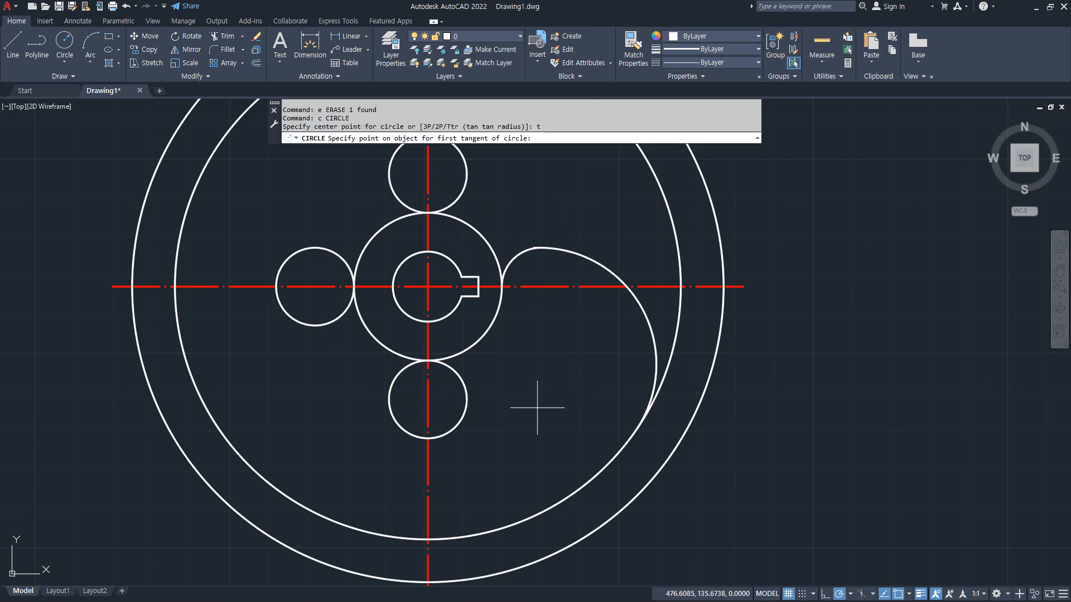
{"action": "left_click", "coordinate": [455, 425]}
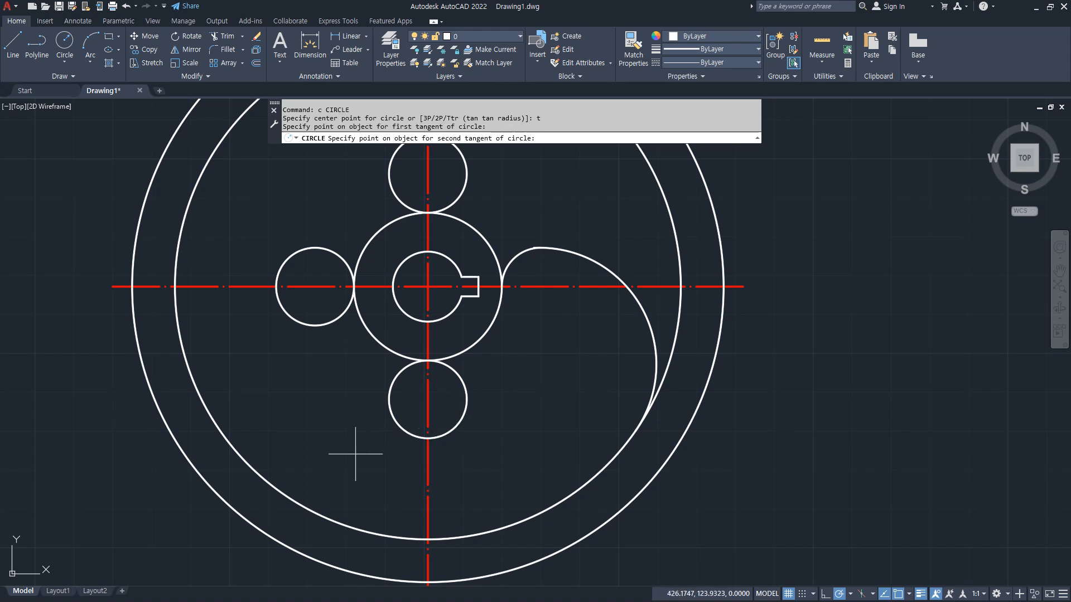
{"action": "left_click", "coordinate": [279, 494]}
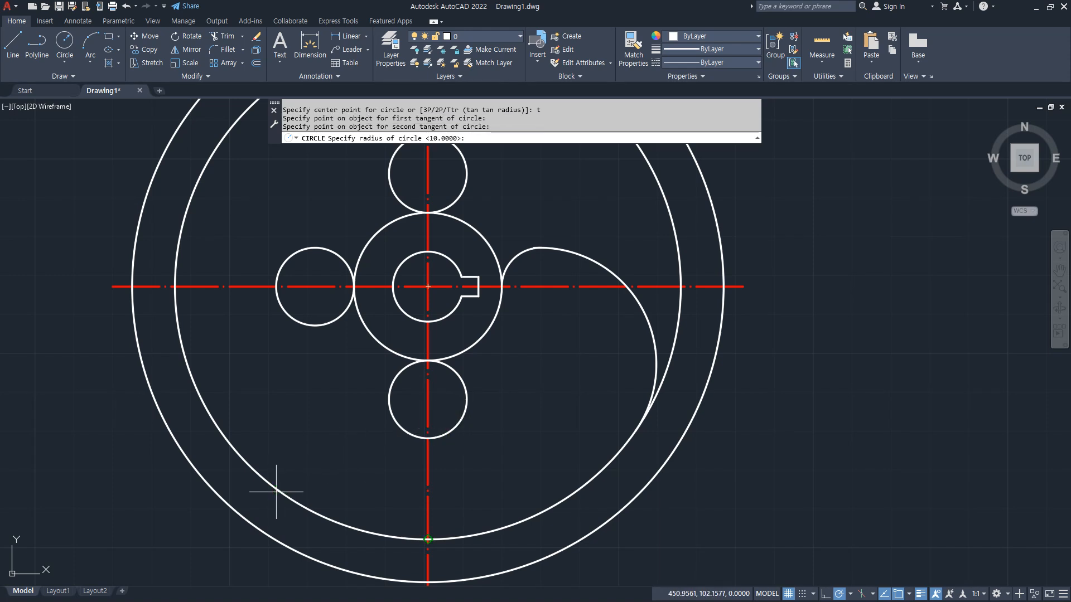
{"action": "type", "text": "30"}
{"action": "key", "text": "Return"}
Trim the R30 and R10 circles below the hub to one spoke curve and erase the leftover arc crossing the hub.
{"action": "type", "text": "tr"}
{"action": "key", "text": "Return"}
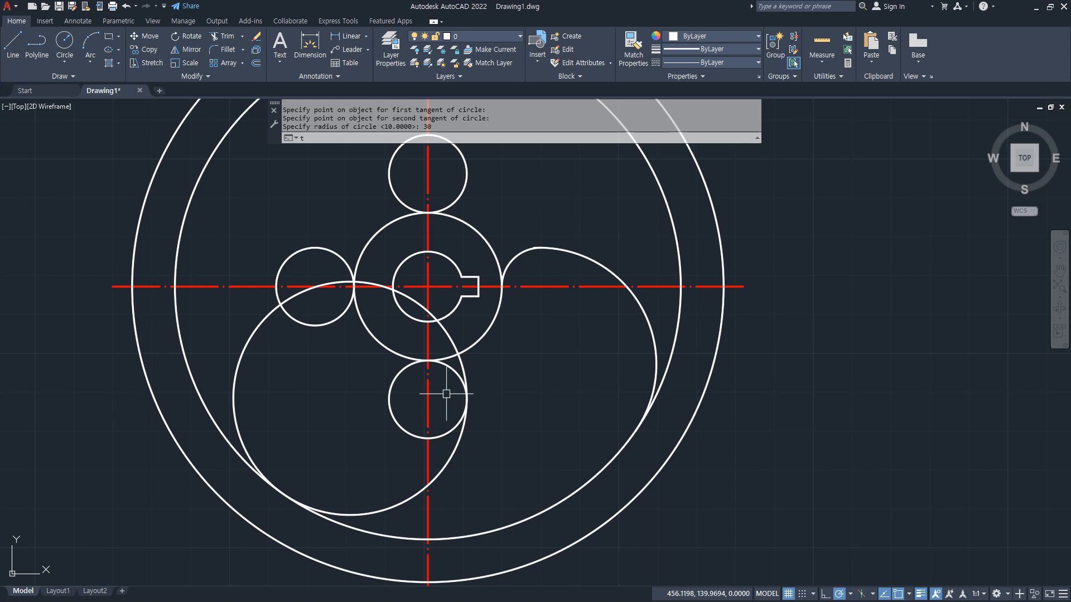
{"action": "left_click", "coordinate": [464, 373]}
{"action": "left_click", "coordinate": [390, 380]}
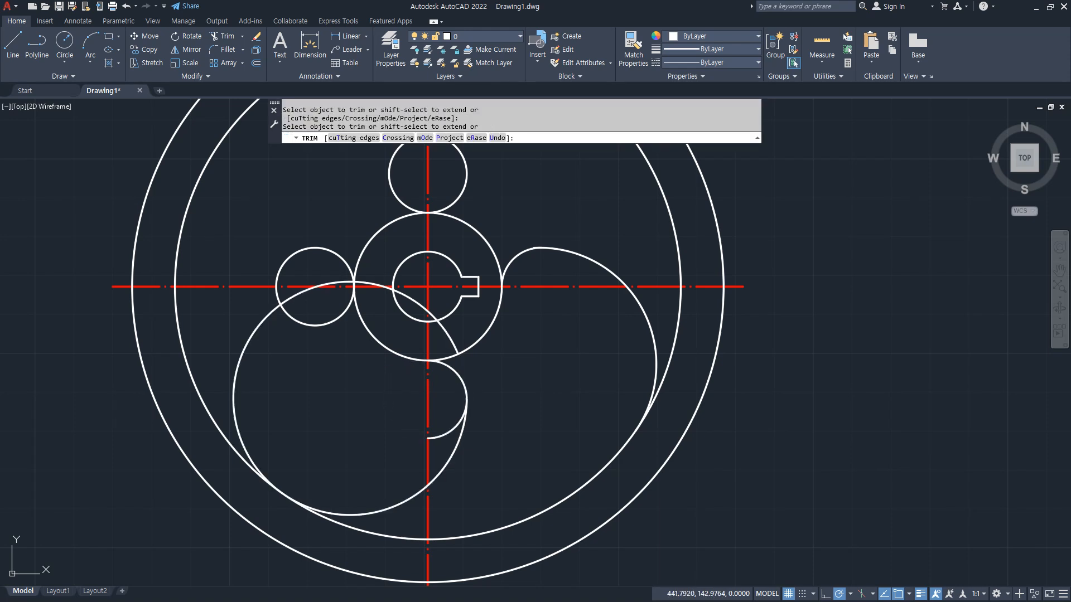
{"action": "left_click", "coordinate": [436, 445]}
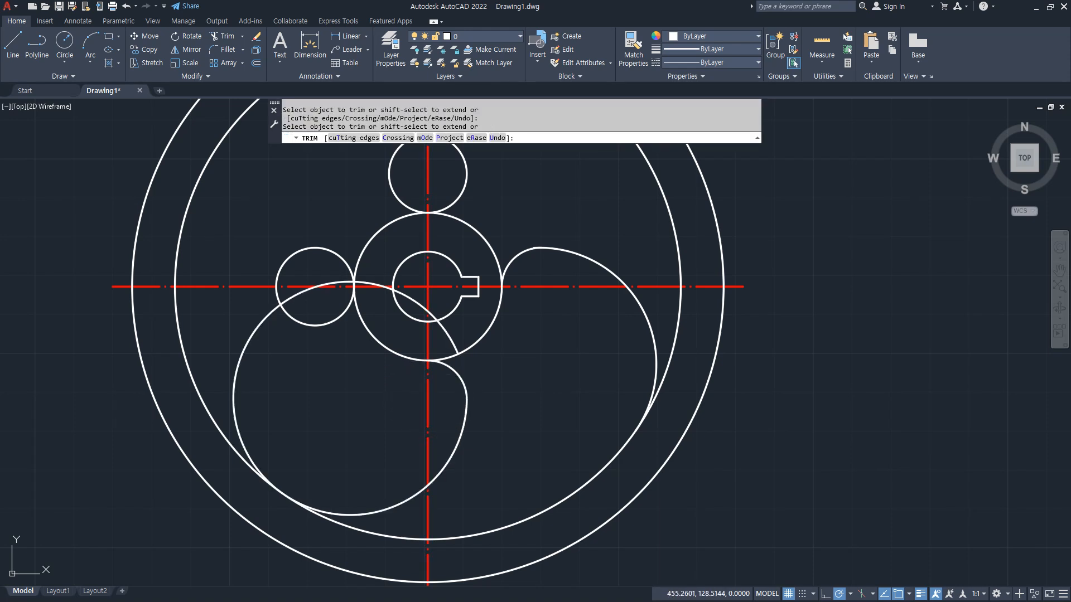
{"action": "left_click", "coordinate": [241, 425]}
{"action": "key", "text": "Return"}
{"action": "left_click", "coordinate": [313, 286]}
{"action": "type", "text": "e"}
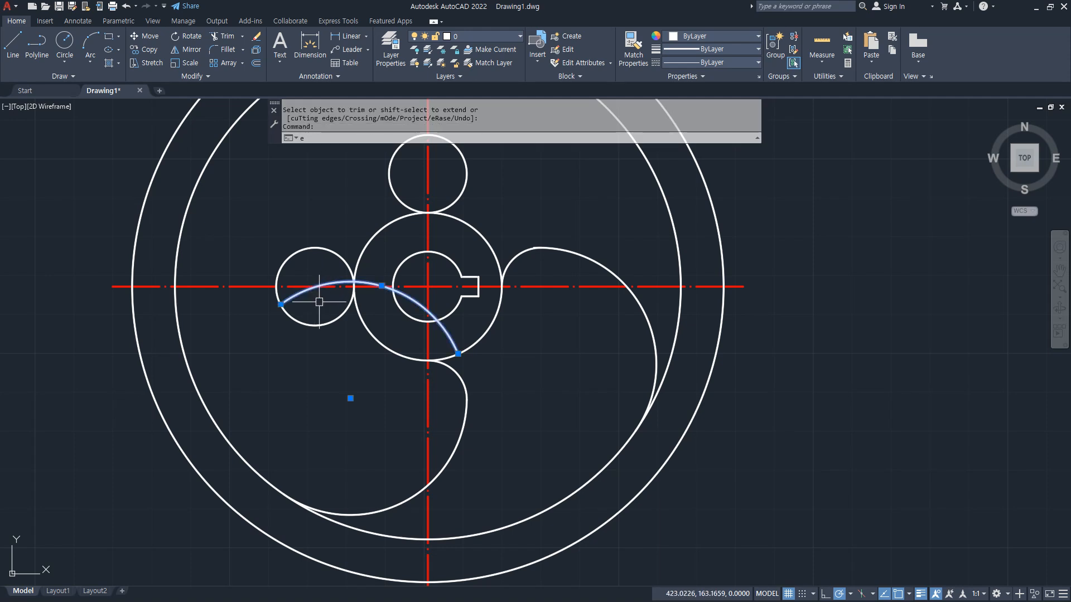
{"action": "key", "text": "Return"}
Draw a radius 30 circle tangent to the R10 circle left of the hub and the inner rim circle's upper-left part.
{"action": "middle_click_drag", "start_coordinate": [290, 365], "coordinate": [299, 453]}
{"action": "type", "text": "c"}
{"action": "key", "text": "Return"}
{"action": "type", "text": "t"}
{"action": "key", "text": "Return"}
{"action": "left_click", "coordinate": [312, 410]}
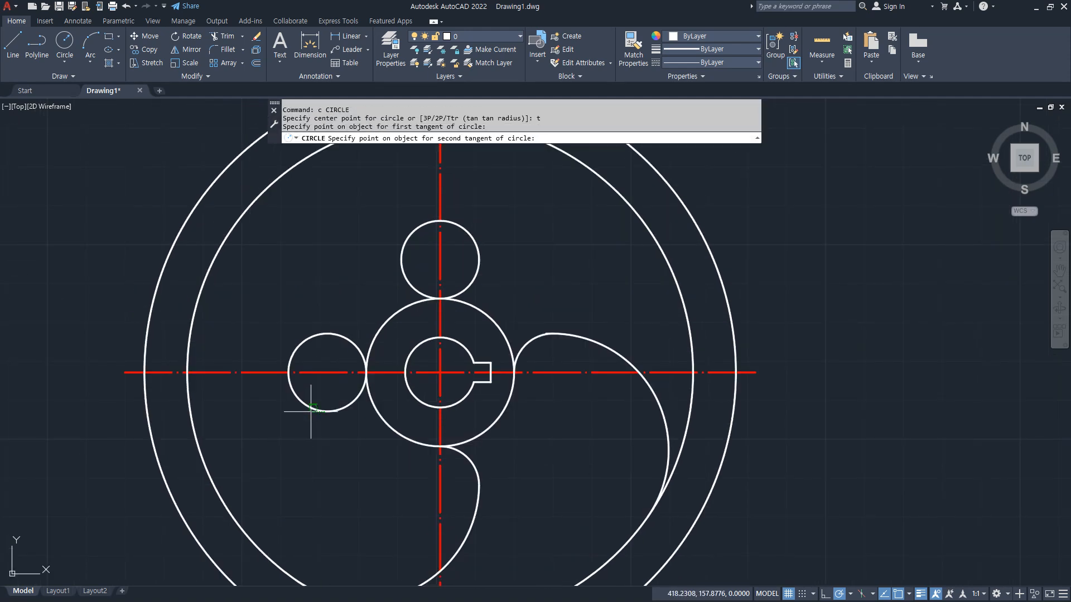
{"action": "left_click", "coordinate": [213, 251]}
{"action": "key", "text": "Return"}
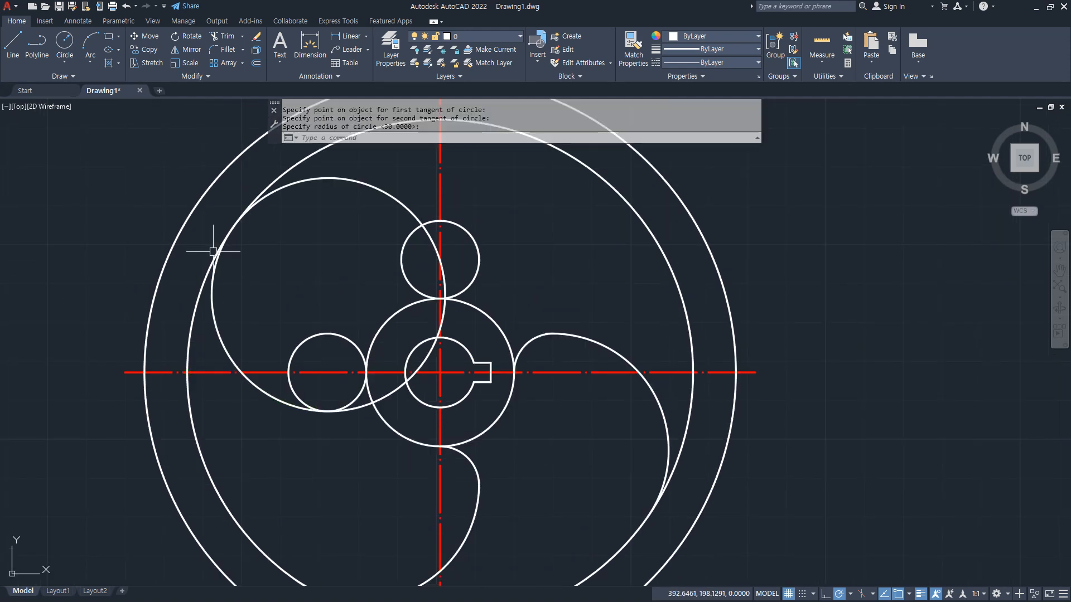
Trim the R30 and R10 circles left of the hub to one spoke curve and erase the leftover arc.
{"action": "type", "text": "tr"}
{"action": "key", "text": "Return"}
{"action": "left_click", "coordinate": [269, 193]}
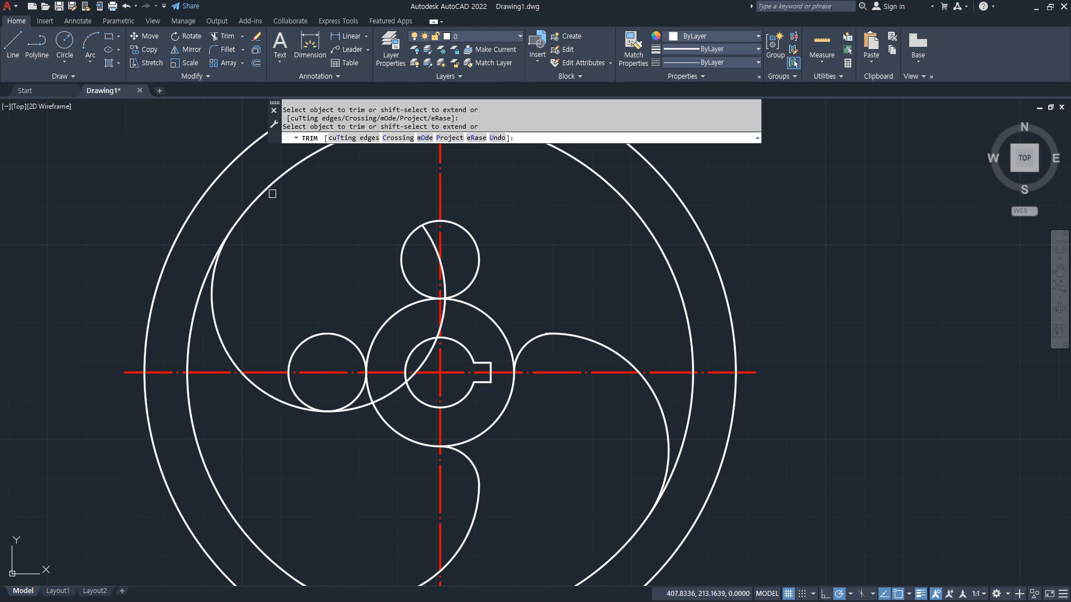
{"action": "left_click", "coordinate": [363, 406]}
{"action": "left_click", "coordinate": [349, 340]}
{"action": "key", "text": "Return"}
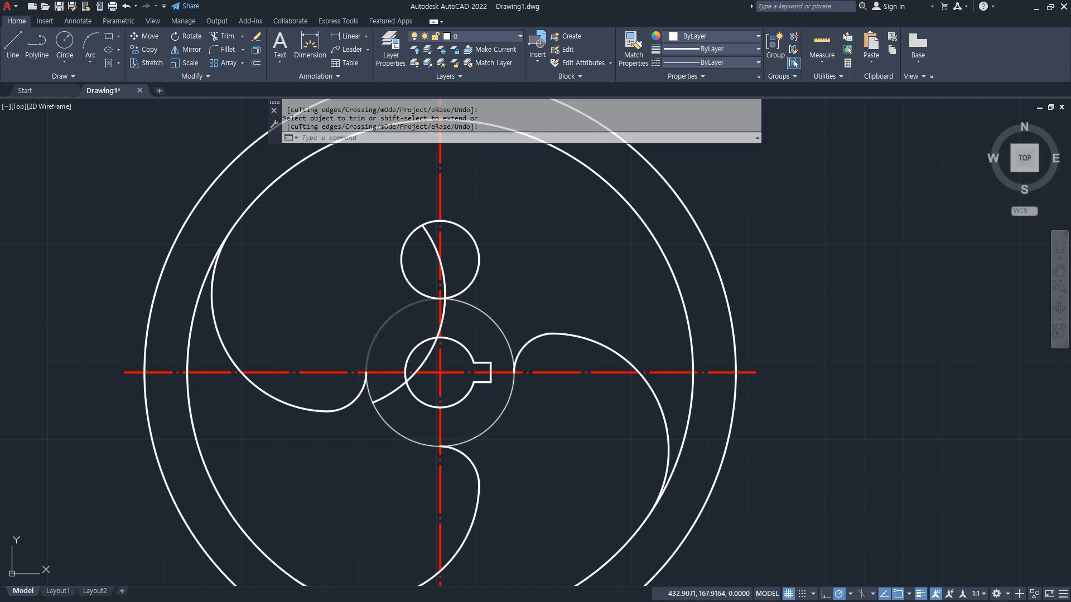
{"action": "left_click", "coordinate": [384, 395]}
{"action": "type", "text": "e"}
{"action": "key", "text": "Return"}
Draw a radius 30 circle tangent to the R10 circle above the hub and the inner rim circle's upper-right part.
{"action": "type", "text": "c"}
{"action": "key", "text": "Return"}
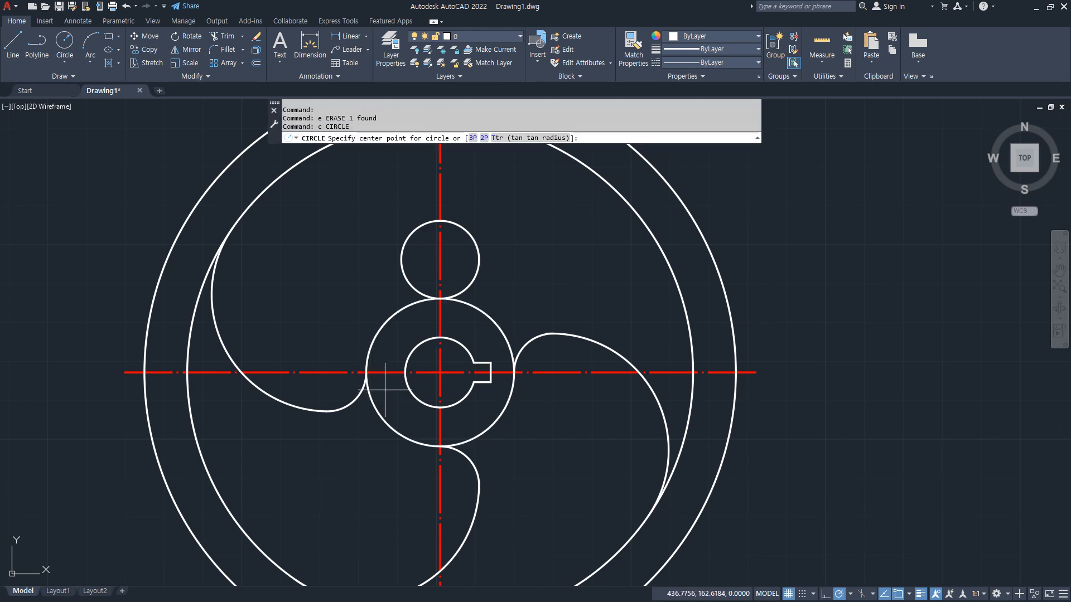
{"action": "type", "text": "t"}
{"action": "key", "text": "Return"}
{"action": "left_click", "coordinate": [402, 281]}
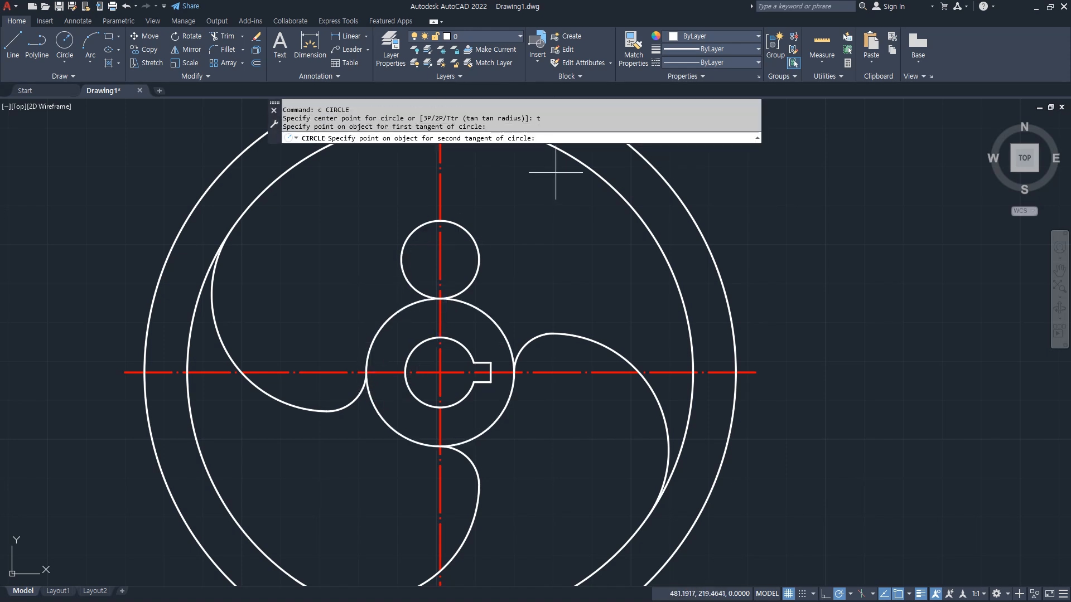
{"action": "left_click", "coordinate": [568, 160]}
{"action": "key", "text": "Return"}
Trim the R30 and R10 circles above the hub to one spoke curve and erase the leftover arc.
{"action": "middle_click_drag", "start_coordinate": [508, 232], "coordinate": [478, 278]}
{"action": "type", "text": "tr"}
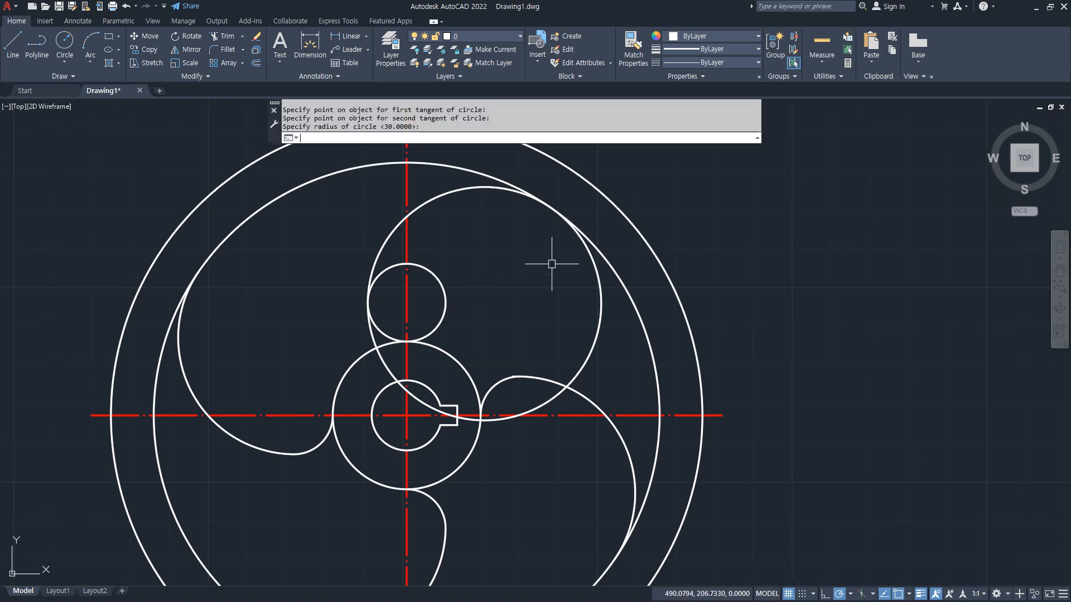
{"action": "key", "text": "Return"}
{"action": "left_click", "coordinate": [372, 338]}
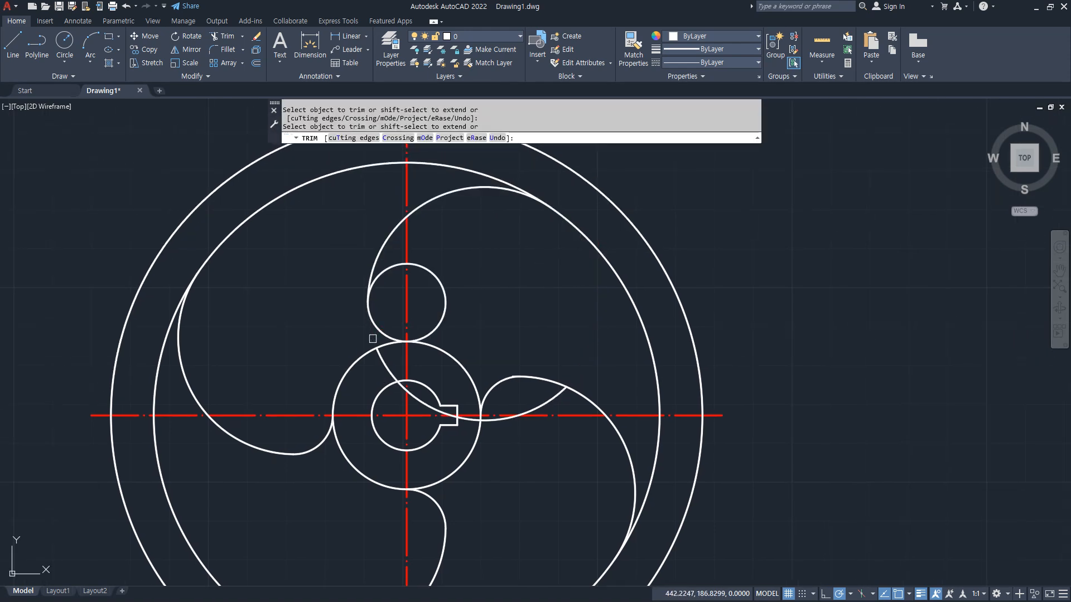
{"action": "left_click", "coordinate": [440, 320]}
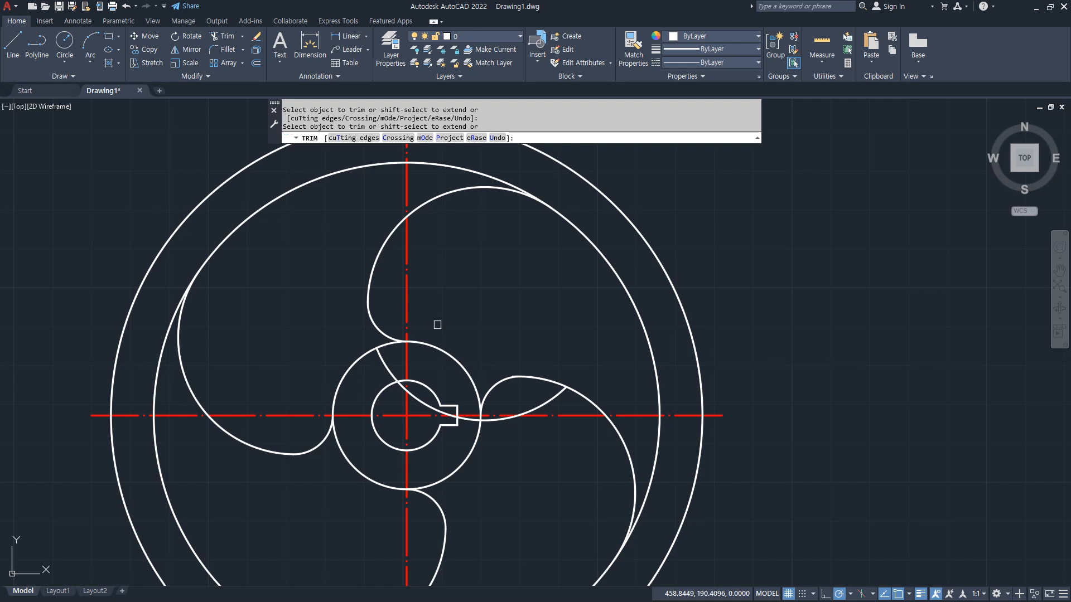
{"action": "key", "text": "Return"}
{"action": "left_click", "coordinate": [381, 363]}
{"action": "mouse_move", "coordinate": [351, 351]}
{"action": "middle_mouse_down"}
{"action": "mouse_move", "coordinate": [421, 263]}
{"action": "mouse_move", "coordinate": [435, 322]}
{"action": "middle_mouse_up"}
Bring up the reference image in Chrome and examine the dimensions that locate the center of the R40 spoke arc.
{"action": "mouse_move", "coordinate": [3, 318]}
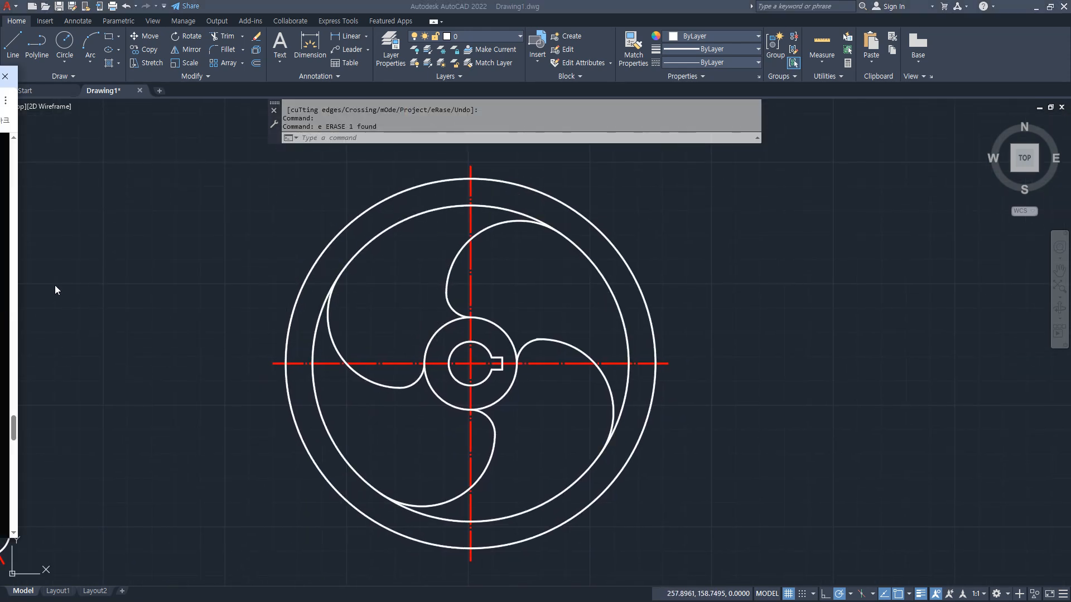
{"action": "left_click_drag", "start_coordinate": [4, 118], "coordinate": [630, 117]}
{"action": "left_click_drag", "start_coordinate": [476, 337], "coordinate": [430, 336]}
{"action": "left_click_drag", "start_coordinate": [448, 404], "coordinate": [468, 403]}
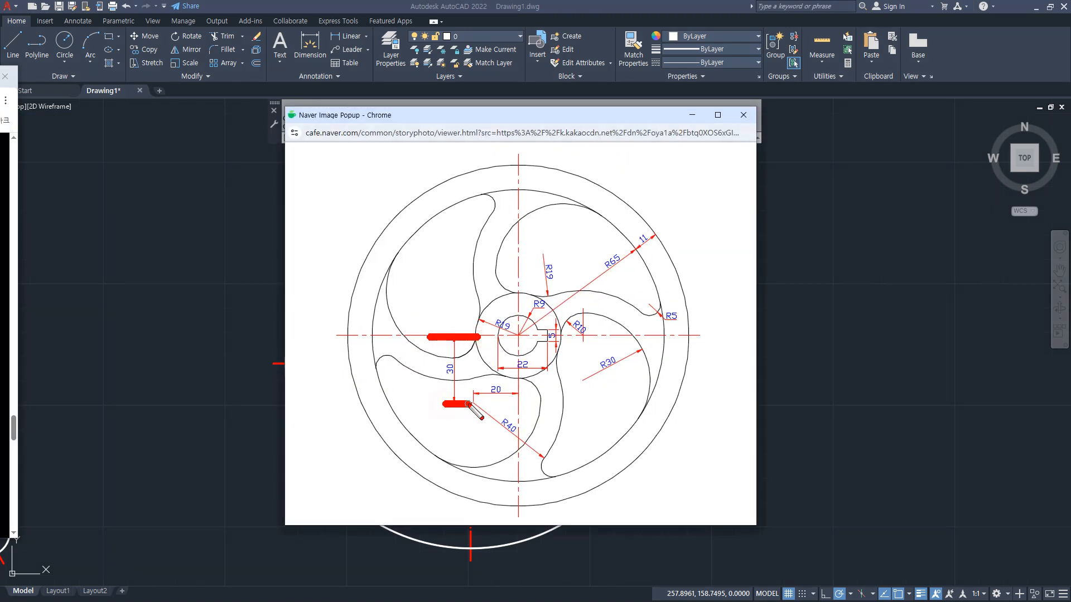
{"action": "left_click_drag", "start_coordinate": [519, 374], "coordinate": [520, 406]}
{"action": "left_click_drag", "start_coordinate": [472, 380], "coordinate": [472, 447]}
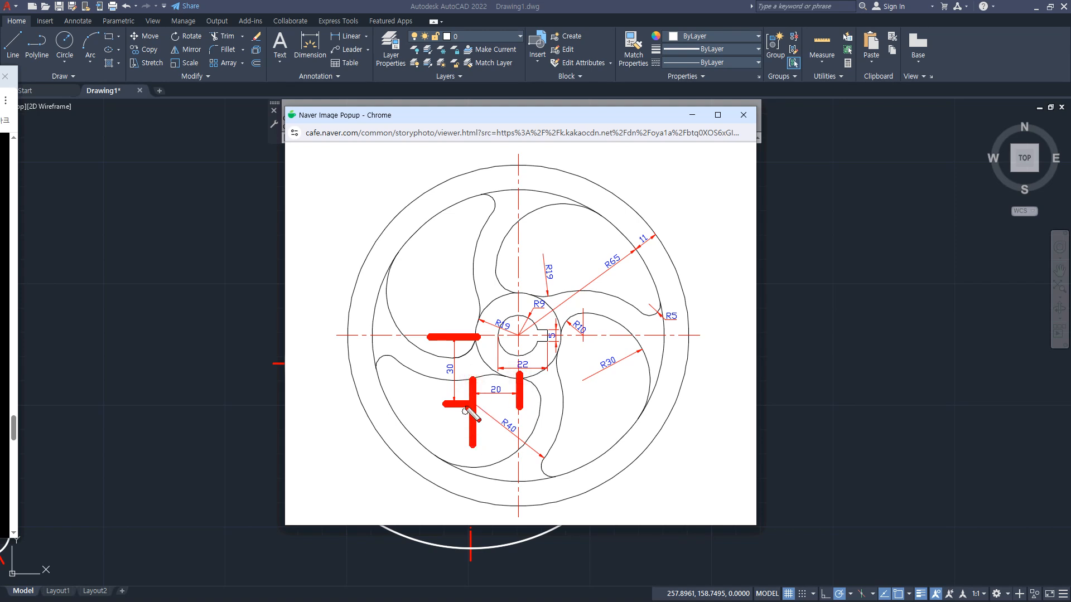
{"action": "mouse_move", "coordinate": [430, 405]}
{"action": "left_mouse_down"}
{"action": "mouse_move", "coordinate": [522, 405]}
{"action": "mouse_move", "coordinate": [550, 469]}
{"action": "mouse_move", "coordinate": [525, 482]}
{"action": "left_mouse_up"}
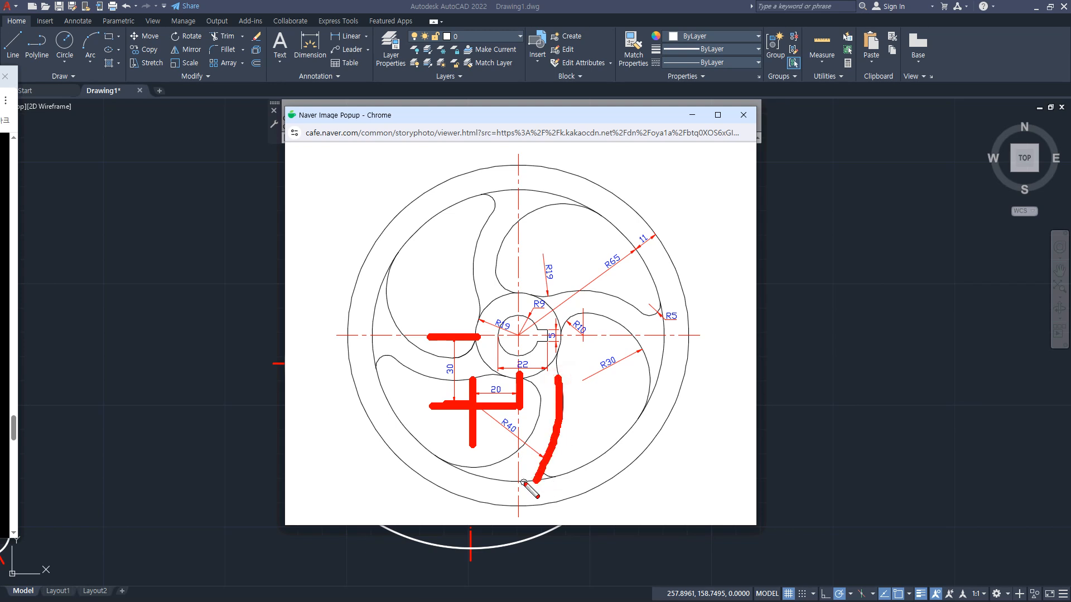
{"action": "key", "text": "Escape"}
{"action": "left_click", "coordinate": [546, 215]}
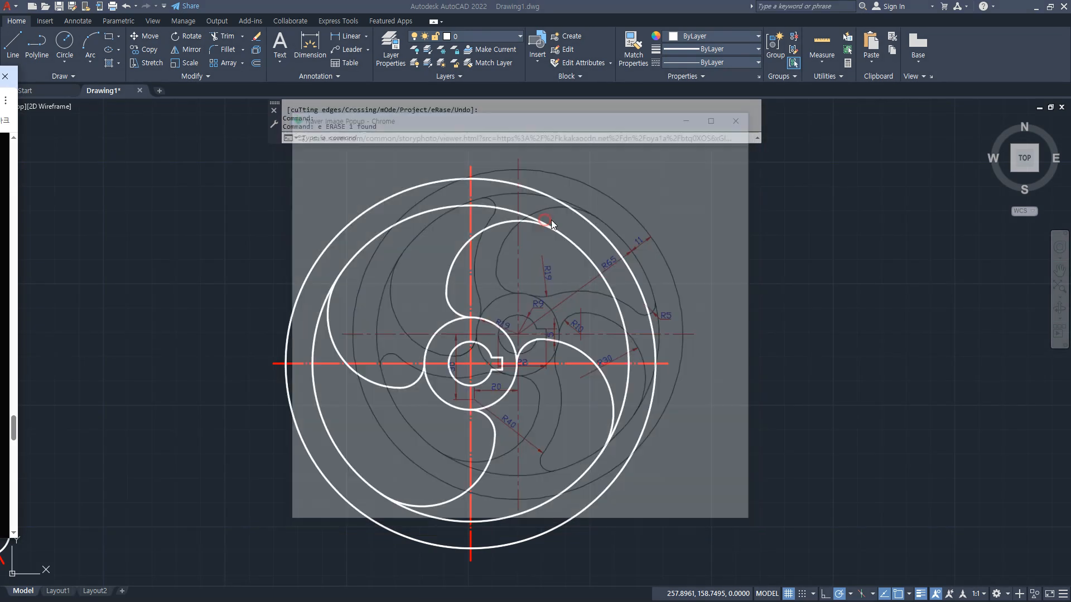
Offset the wheel's horizontal centerline 30 units downward.
{"action": "left_click", "coordinate": [410, 412]}
{"action": "type", "text": "o"}
{"action": "key", "text": "Return"}
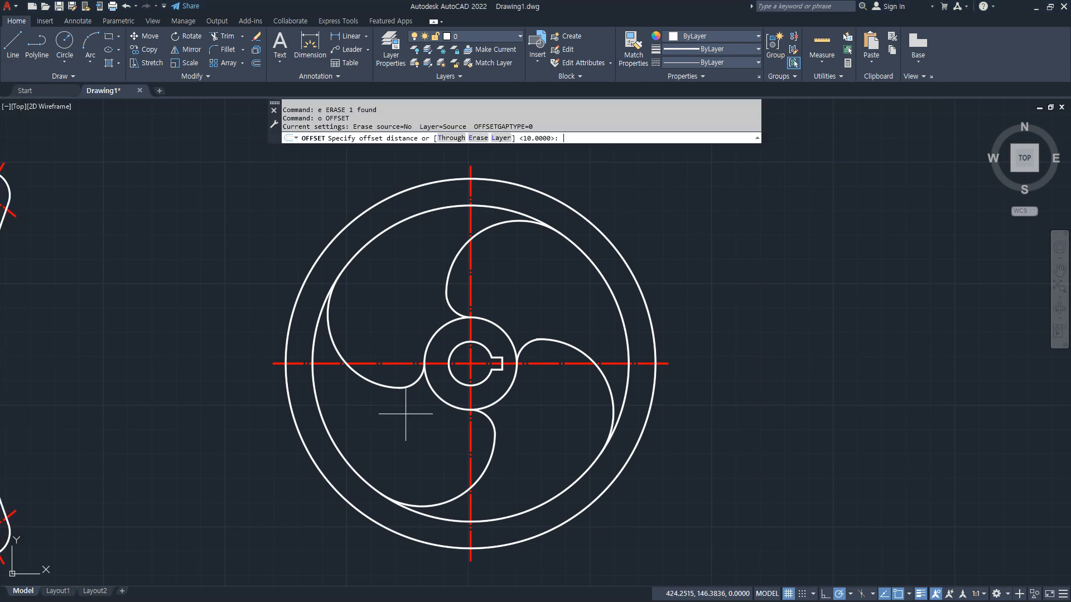
{"action": "type", "text": "30"}
{"action": "key", "text": "Return"}
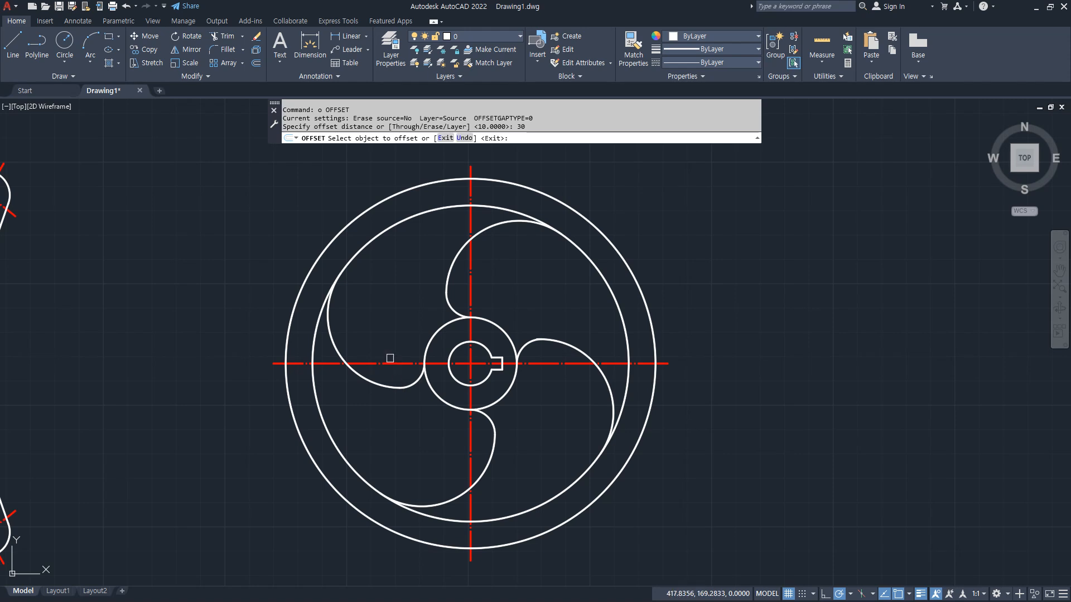
{"action": "left_click", "coordinate": [391, 364]}
{"action": "left_click", "coordinate": [387, 439]}
{"action": "key", "text": "Return"}
Offset the wheel's vertical centerline 20 units to the left.
{"action": "key", "text": "Return"}
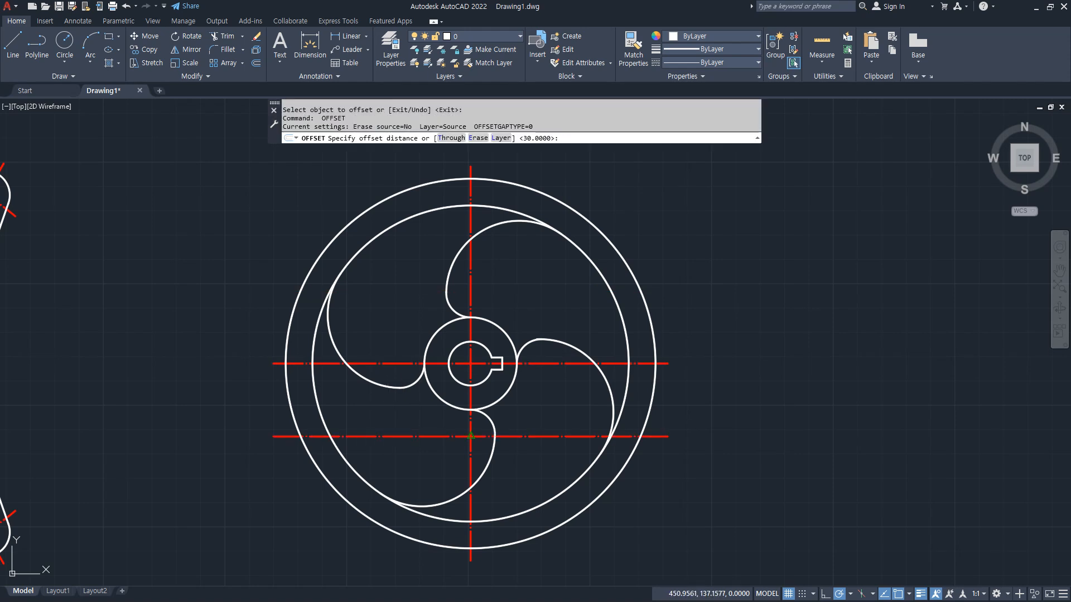
{"action": "type", "text": "20"}
{"action": "key", "text": "Return"}
{"action": "left_click", "coordinate": [470, 446]}
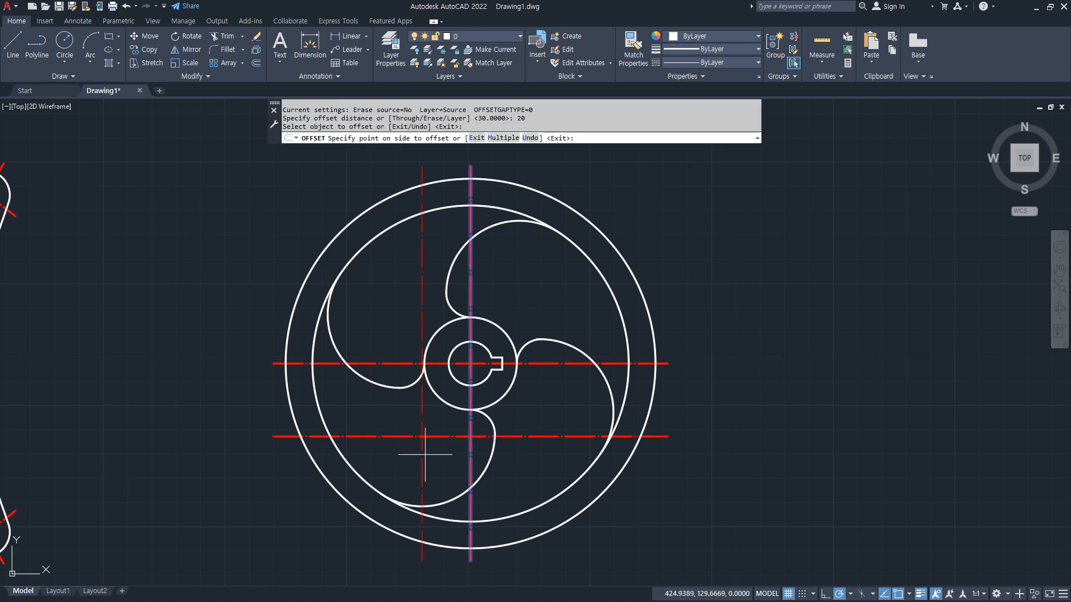
{"action": "left_click", "coordinate": [425, 458]}
{"action": "key", "text": "Return"}
Draw a radius 40 circle centered where the two offset centerlines cross below-left of the hub, and erase both offset lines.
{"action": "type", "text": "c"}
{"action": "key", "text": "Return"}
{"action": "left_click", "coordinate": [422, 437]}
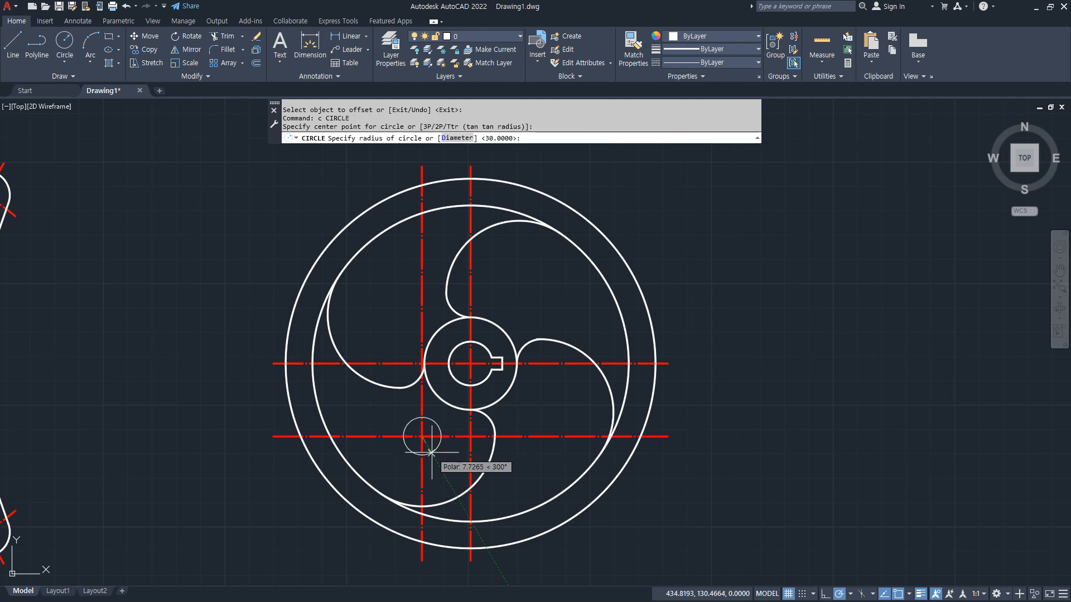
{"action": "key", "text": "Return"}
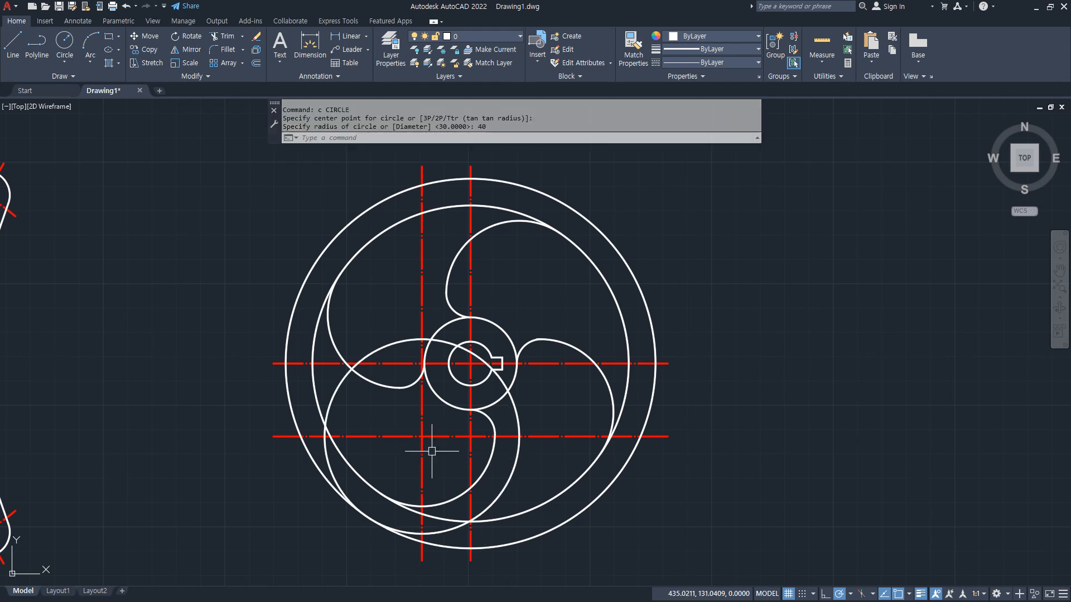
{"action": "left_click", "coordinate": [431, 451]}
{"action": "left_click", "coordinate": [388, 422]}
{"action": "key", "text": "Delete"}
Trim the R40 circle to the arc between hub and inner rim beside the lower spoke curve and erase the leftover.
{"action": "type", "text": "tr"}
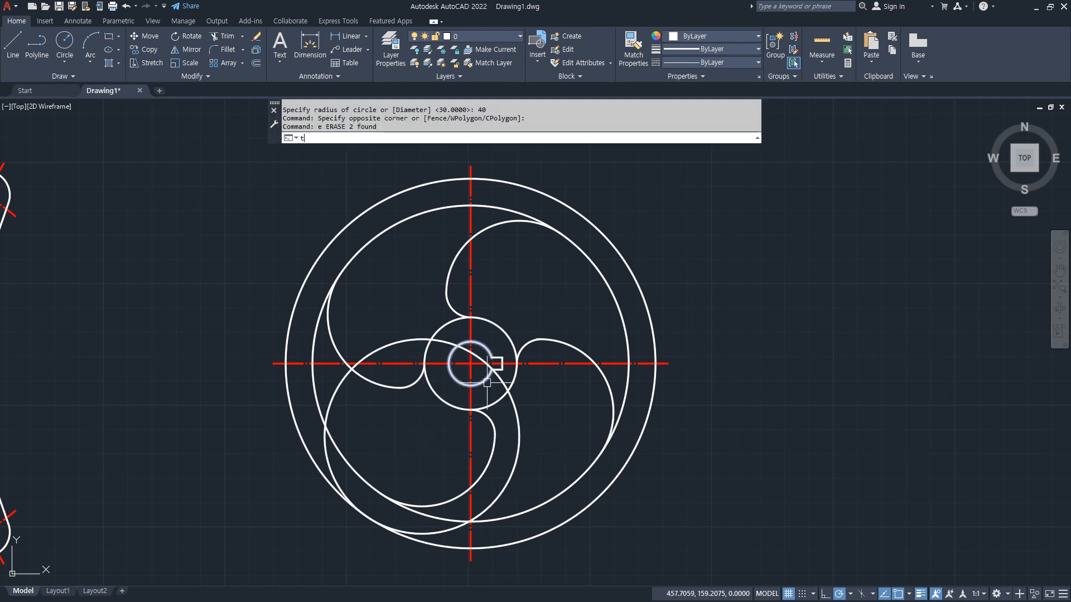
{"action": "key", "text": "Return"}
{"action": "left_click_drag", "start_coordinate": [454, 545], "coordinate": [415, 522]}
{"action": "key", "text": "Return"}
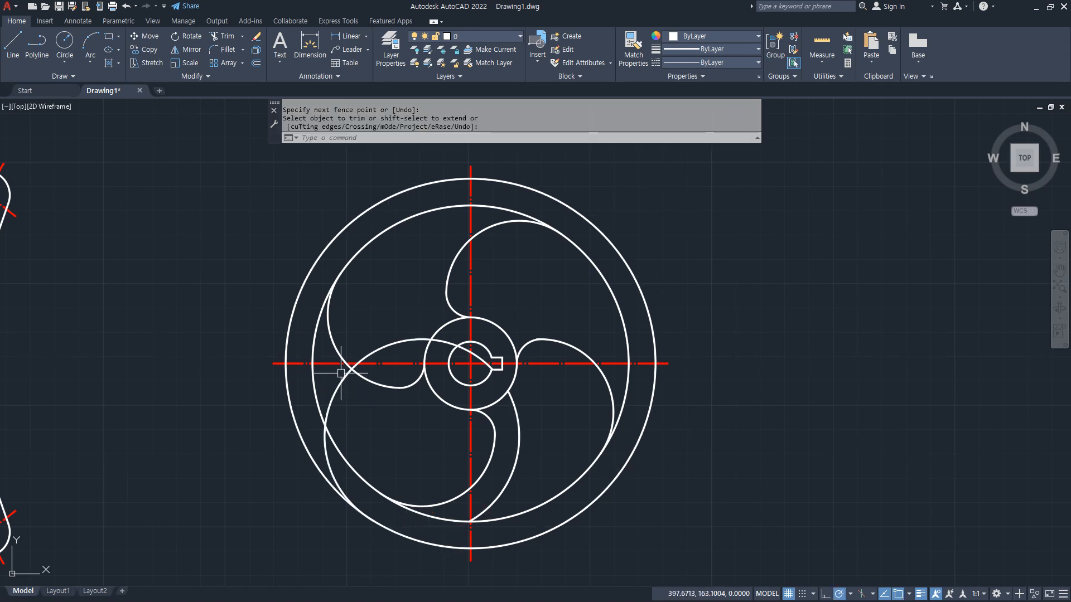
{"action": "left_click", "coordinate": [346, 400]}
{"action": "type", "text": "e"}
{"action": "key", "text": "Return"}
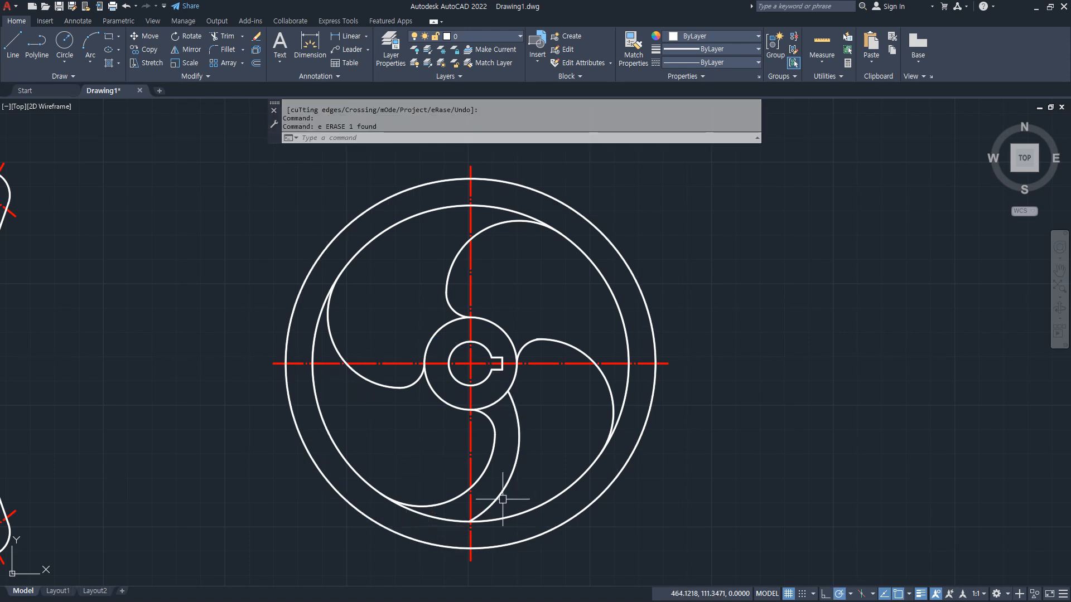
{"action": "left_click_drag", "start_coordinate": [389, 363], "coordinate": [395, 413]}
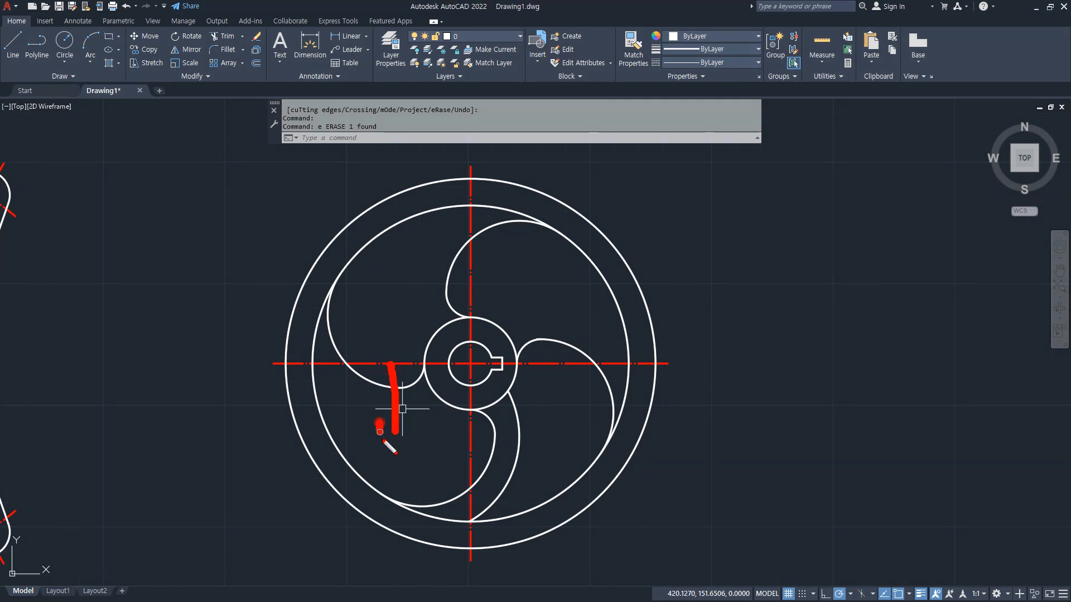
{"action": "left_click_drag", "start_coordinate": [471, 284], "coordinate": [407, 281]}
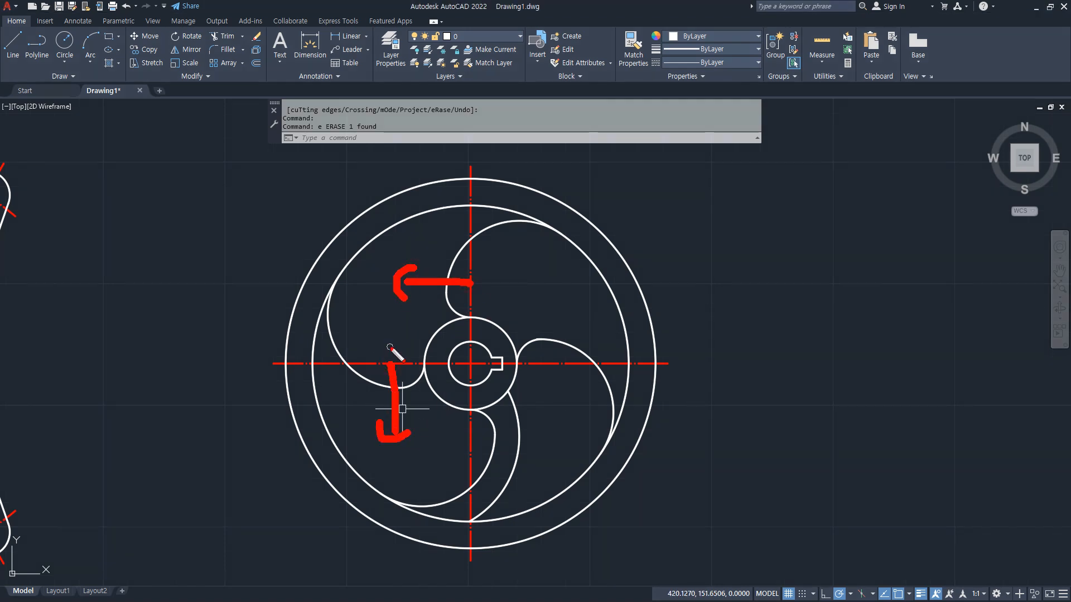
{"action": "key", "text": "Escape"}
{"action": "key", "text": "Return"}
{"action": "type", "text": "40"}
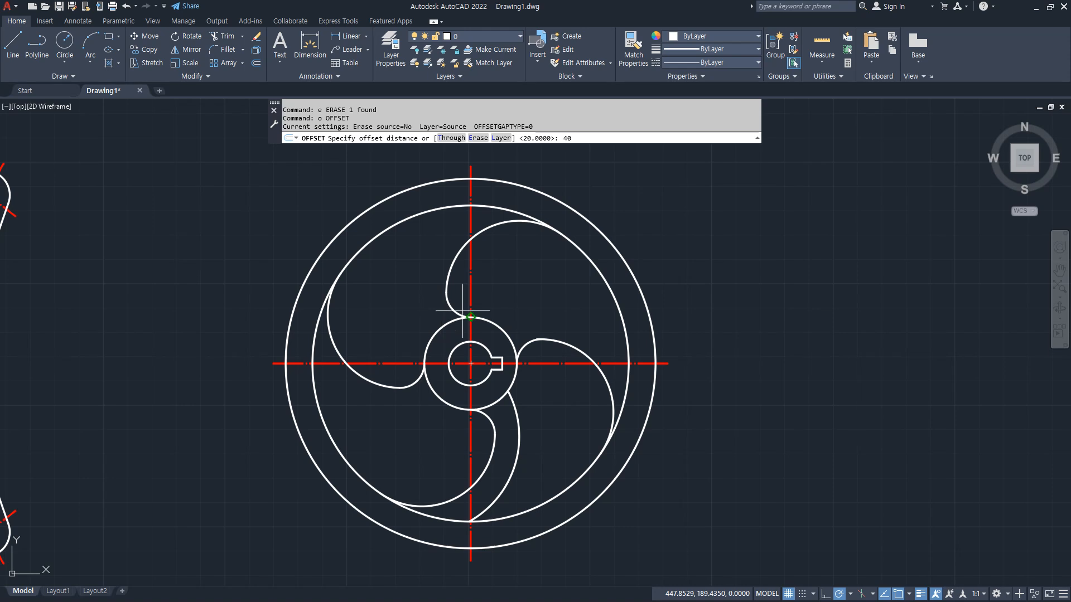
{"action": "key", "text": "Return"}
{"action": "left_click", "coordinate": [471, 293]}
{"action": "left_click", "coordinate": [363, 290]}
{"action": "key", "text": "Return"}
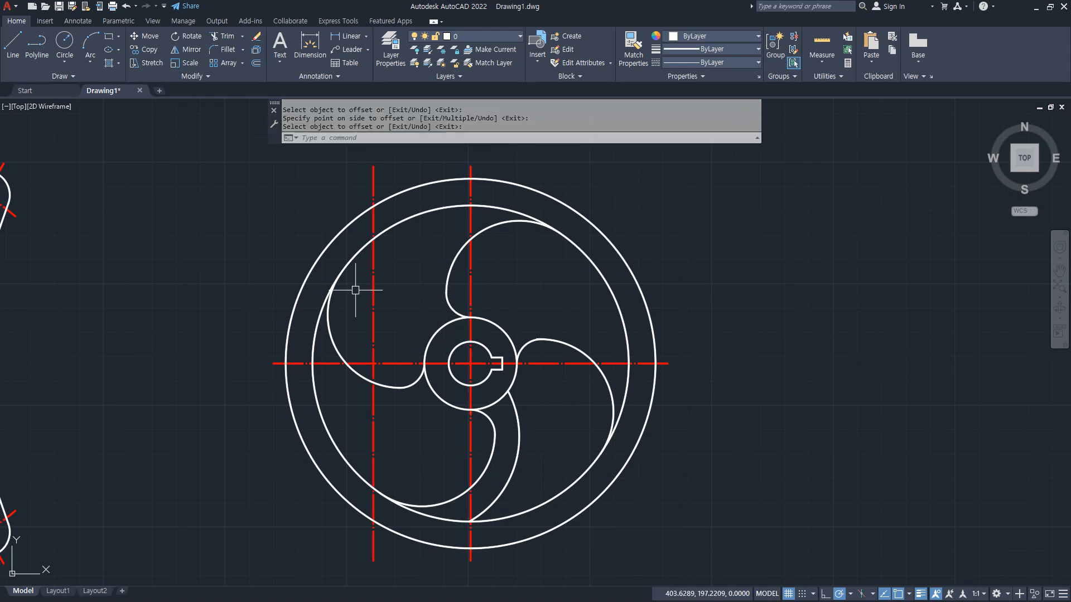
{"action": "key", "text": "Return"}
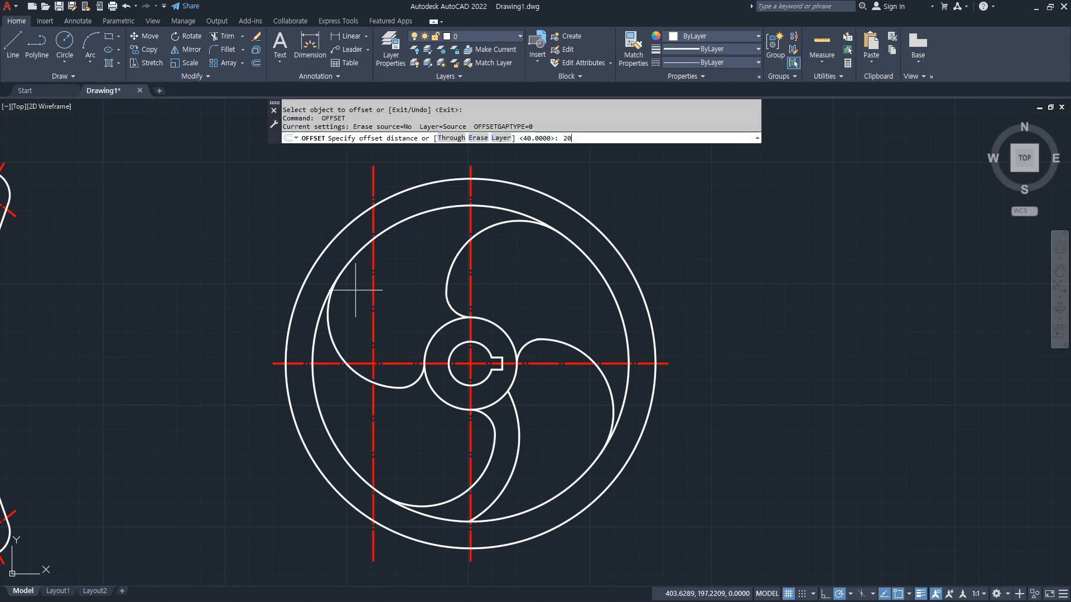
{"action": "key", "text": "Return"}
{"action": "left_click", "coordinate": [372, 298]}
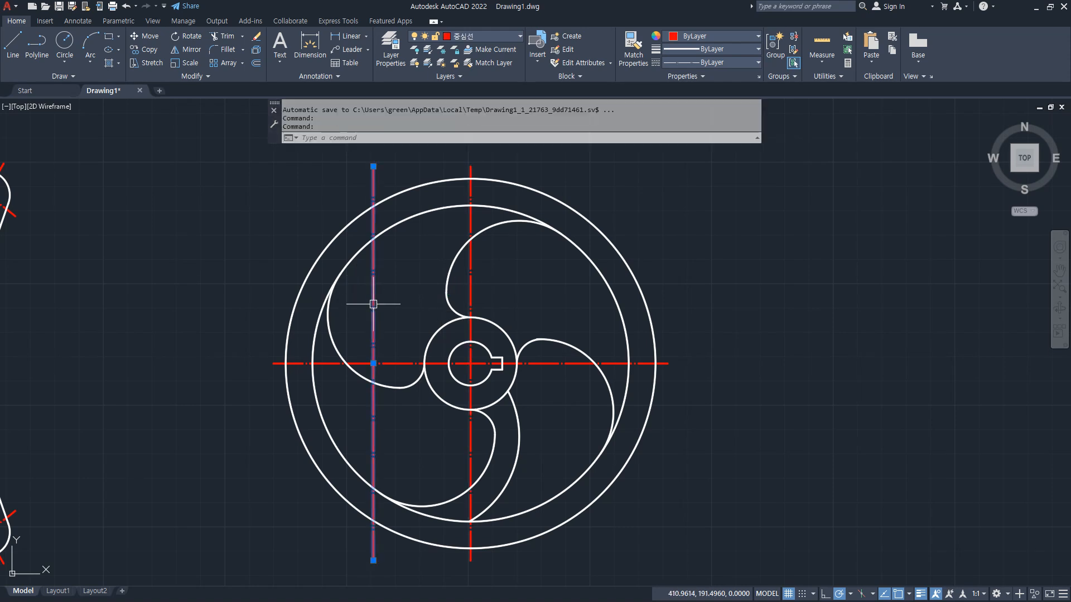
{"action": "type", "text": "e"}
{"action": "key", "text": "Return"}
Offset the wheel's vertical centerline 30 units to the left.
{"action": "type", "text": "O"}
{"action": "key", "text": "Return"}
{"action": "type", "text": "30"}
{"action": "key", "text": "Return"}
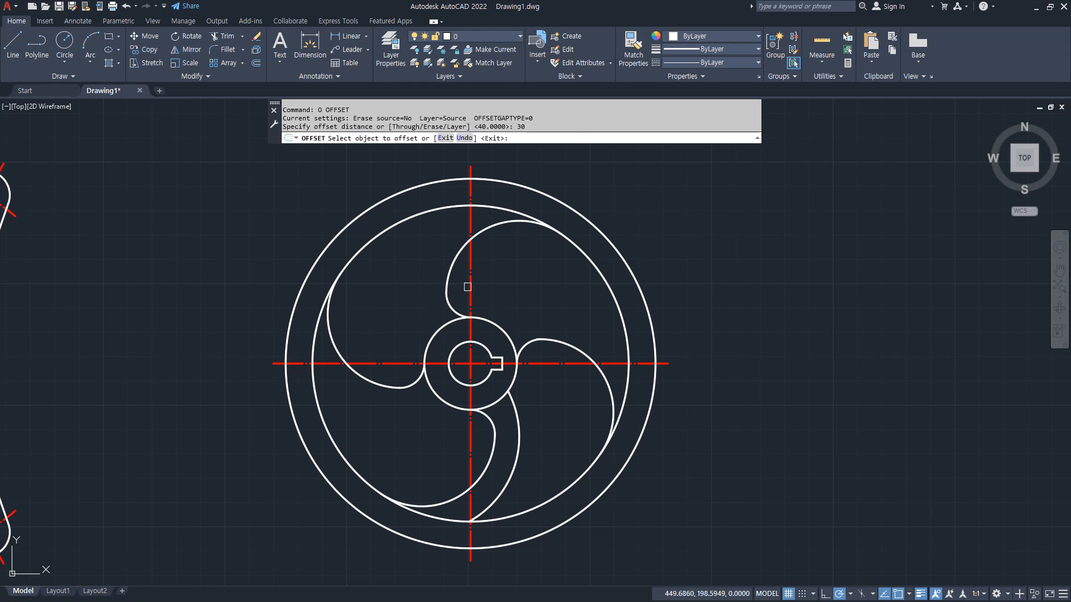
{"action": "left_click", "coordinate": [470, 334]}
{"action": "left_click", "coordinate": [418, 290]}
{"action": "key", "text": "Return"}
Offset the wheel's horizontal centerline 20 units upward.
{"action": "key", "text": "Return"}
{"action": "type", "text": "2"}
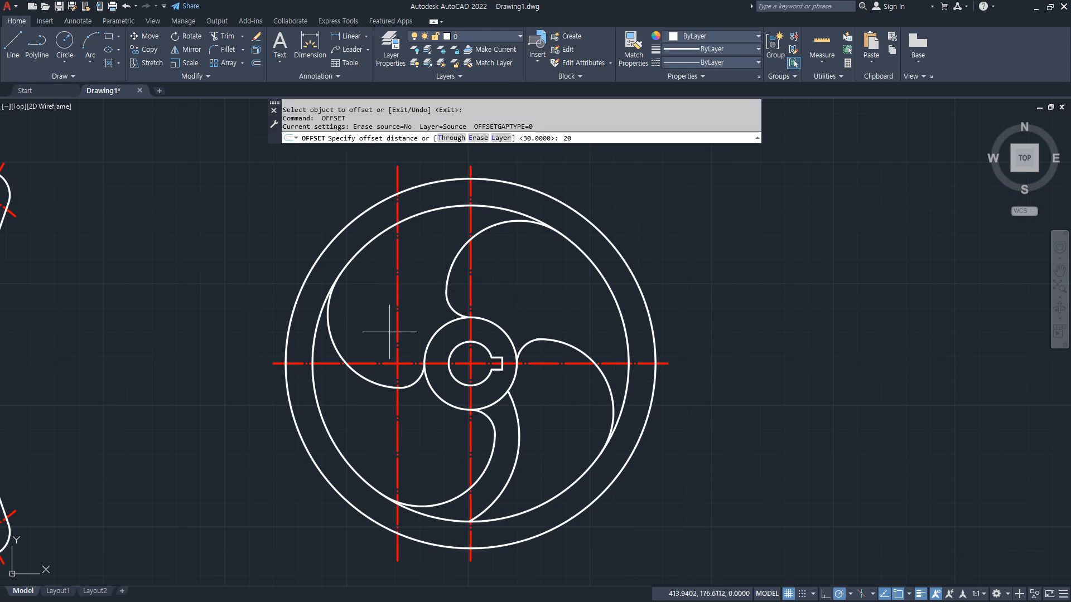
{"action": "type", "text": "0"}
{"action": "key", "text": "Return"}
{"action": "left_click", "coordinate": [371, 364]}
{"action": "left_click", "coordinate": [385, 315]}
Draw a radius 40 circle centered where the two offset centerlines cross above-left of the hub, and erase both offset lines.
{"action": "type", "text": "c"}
{"action": "key", "text": "Return"}
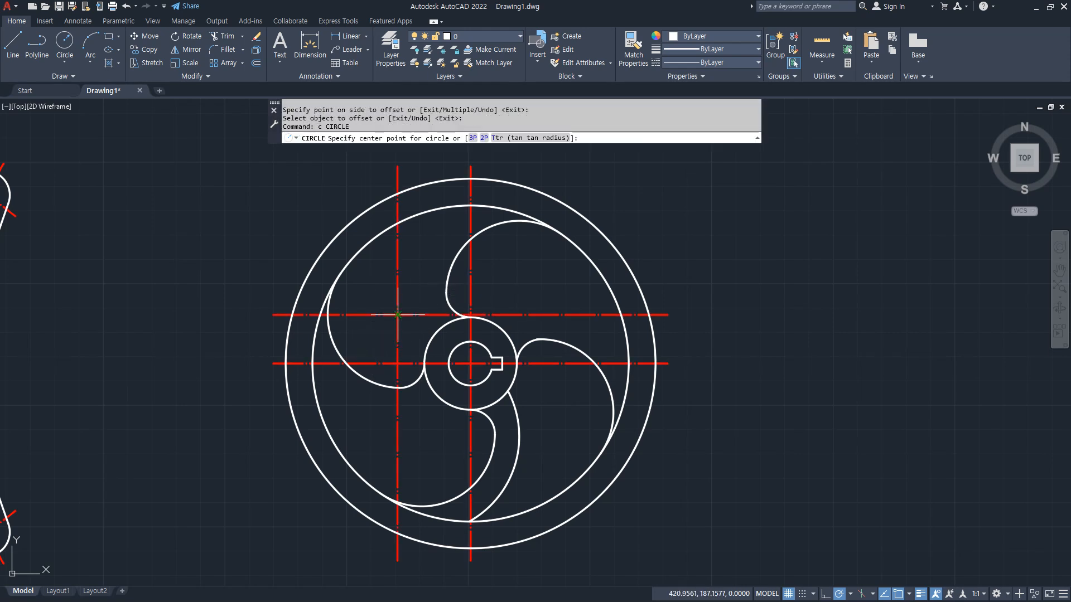
{"action": "left_click", "coordinate": [398, 315]}
{"action": "type", "text": "40"}
{"action": "key", "text": "Return"}
{"action": "left_click", "coordinate": [406, 327]}
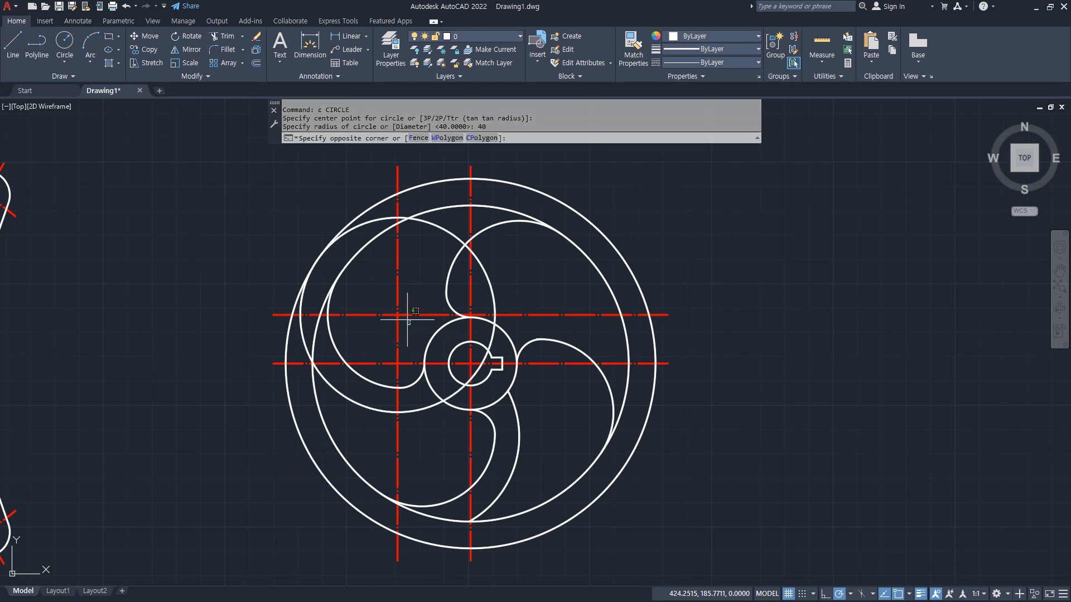
{"action": "left_click", "coordinate": [376, 301]}
{"action": "type", "text": "e"}
{"action": "key", "text": "space"}
{"action": "type", "text": "t"}
{"action": "key", "text": "space"}
{"action": "type", "text": "r"}
{"action": "key", "text": "Escape"}
{"action": "key", "text": "Escape"}
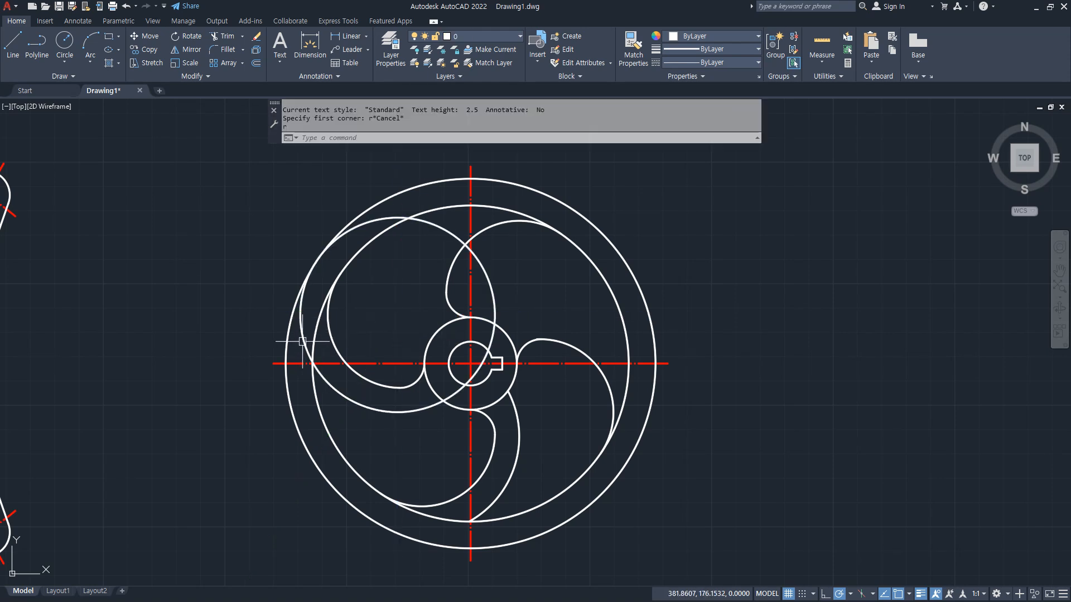
Trim the R40 circle to the arc between hub and inner rim beneath the left spoke curve and erase the leftover.
{"action": "type", "text": "tr"}
{"action": "key", "text": "space"}
{"action": "left_click", "coordinate": [304, 340]}
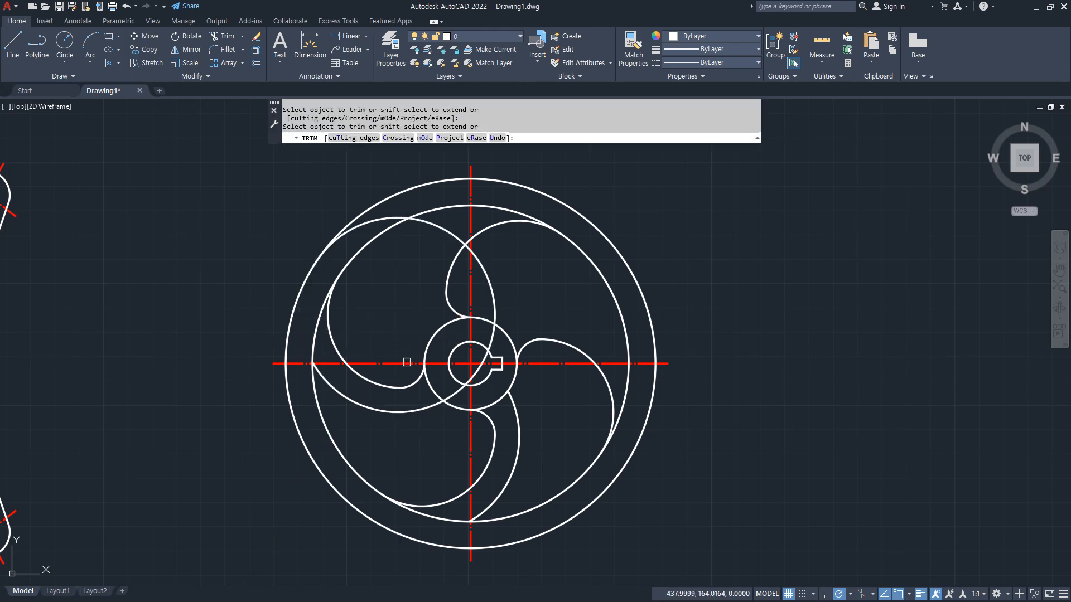
{"action": "left_click", "coordinate": [454, 394]}
{"action": "key", "text": "space"}
{"action": "left_click", "coordinate": [489, 297]}
{"action": "type", "text": "e"}
{"action": "key", "text": "space"}
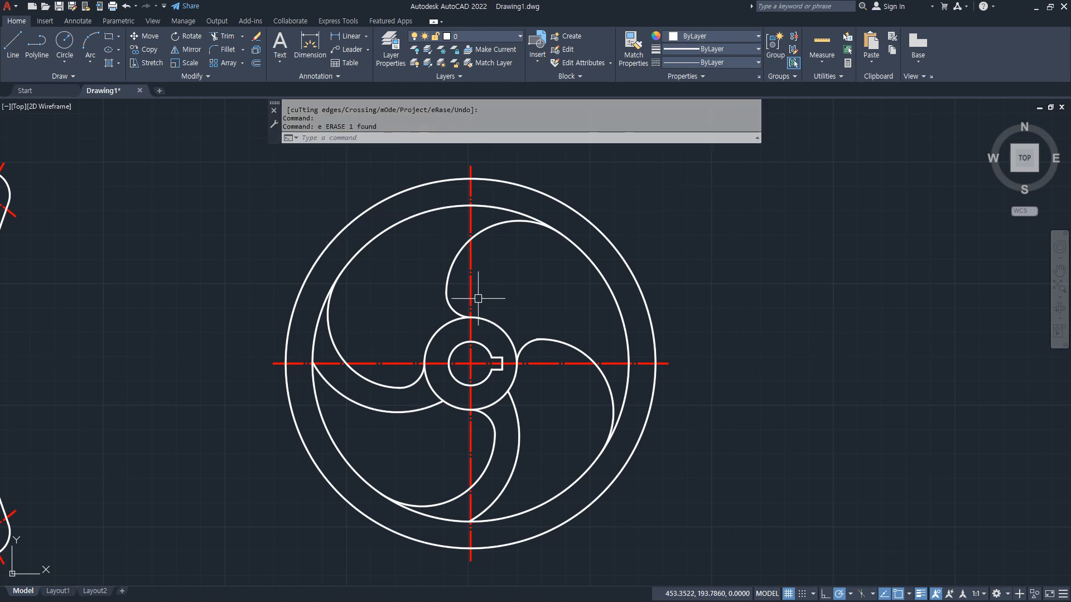
{"action": "mouse_move", "coordinate": [469, 287]}
{"action": "left_mouse_down"}
{"action": "mouse_move", "coordinate": [380, 282]}
{"action": "mouse_move", "coordinate": [398, 299]}
{"action": "left_mouse_up"}
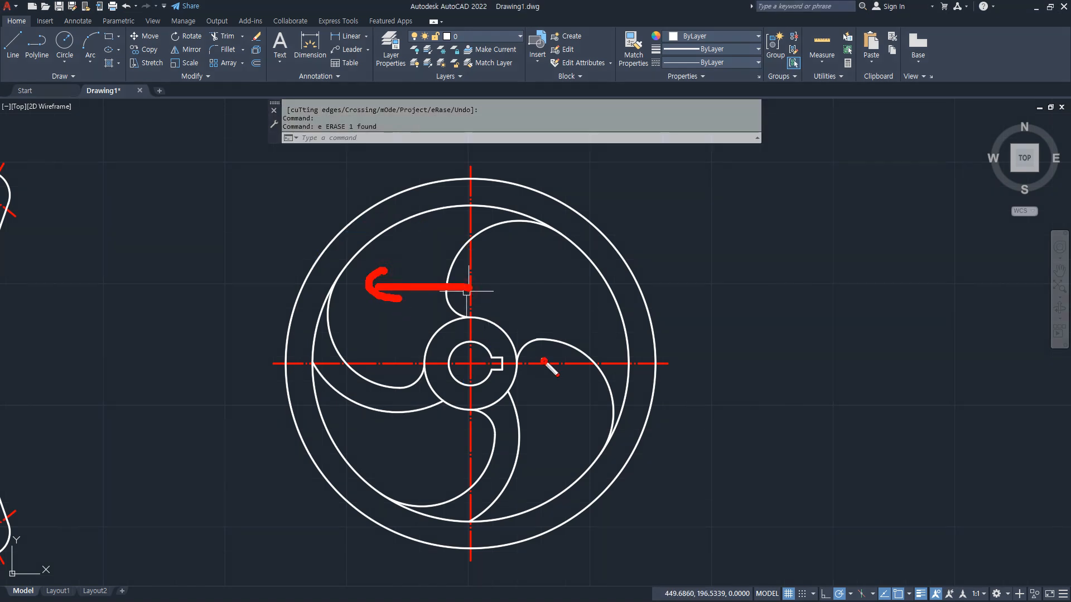
{"action": "left_click_drag", "start_coordinate": [544, 361], "coordinate": [506, 310]}
{"action": "key", "text": "Escape"}
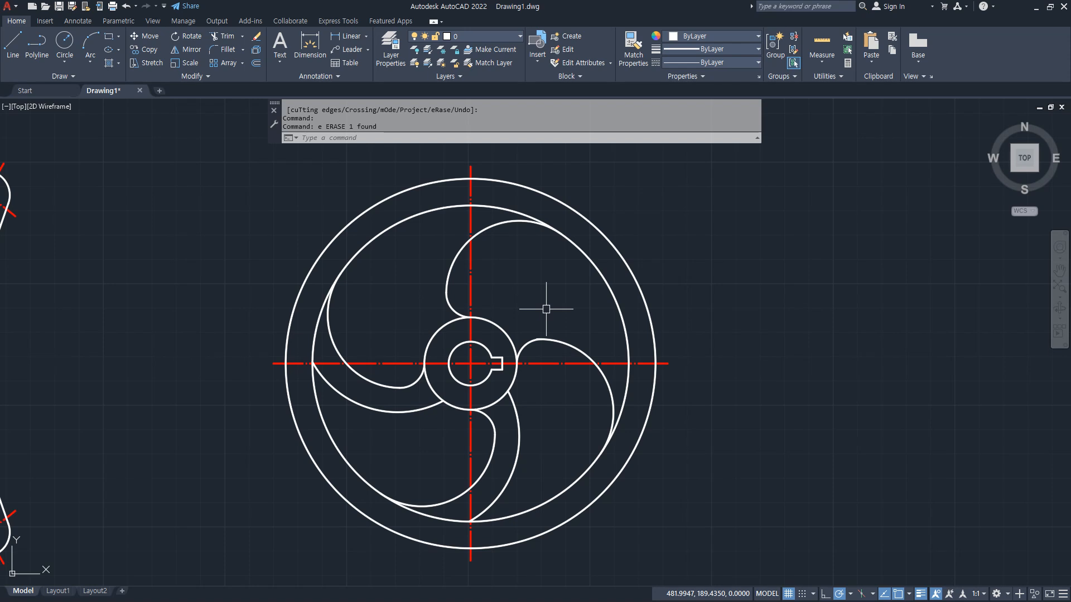
Offset the wheel's horizontal centerline 30 units upward.
{"action": "type", "text": "o"}
{"action": "key", "text": "space"}
{"action": "type", "text": "30"}
{"action": "key", "text": "space"}
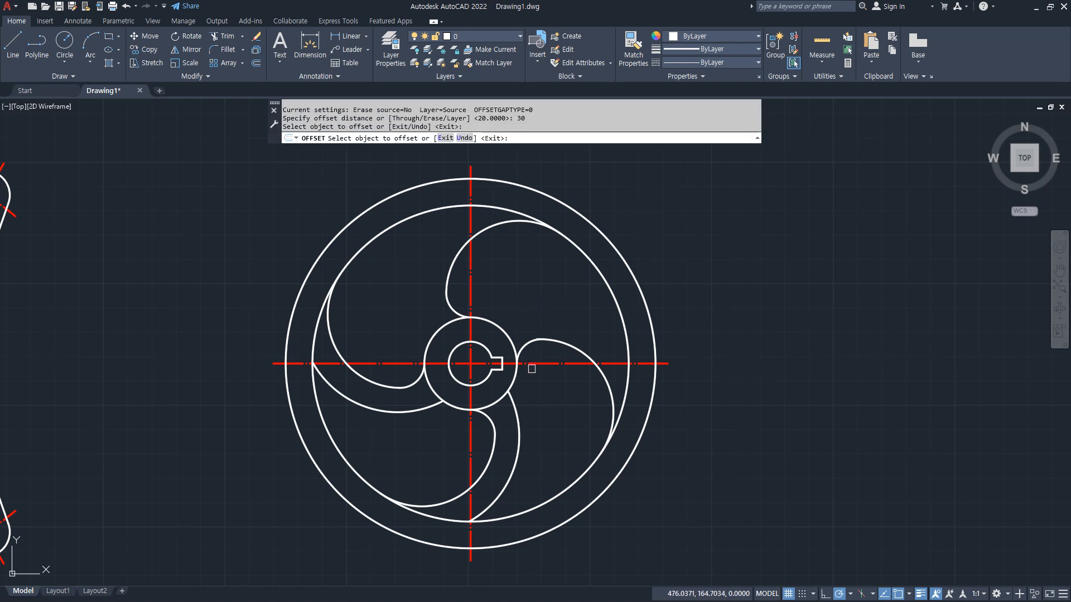
{"action": "left_click", "coordinate": [531, 364]}
{"action": "left_click", "coordinate": [488, 305]}
{"action": "key", "text": "space"}
Offset the wheel's vertical centerline 20 units to the right.
{"action": "key", "text": "space"}
{"action": "type", "text": "20"}
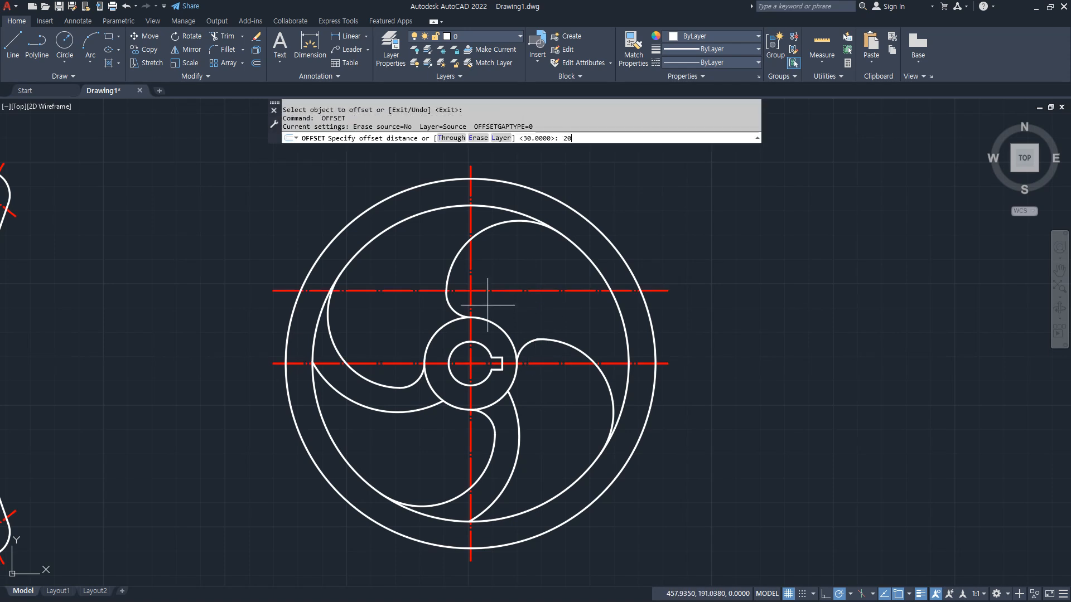
{"action": "key", "text": "space"}
{"action": "left_click", "coordinate": [470, 304]}
{"action": "left_click", "coordinate": [545, 303]}
{"action": "key", "text": "space"}
Draw a radius 40 circle centered where the two offset centerlines cross above-right of the hub, and erase both offset lines.
{"action": "type", "text": "c"}
{"action": "key", "text": "space"}
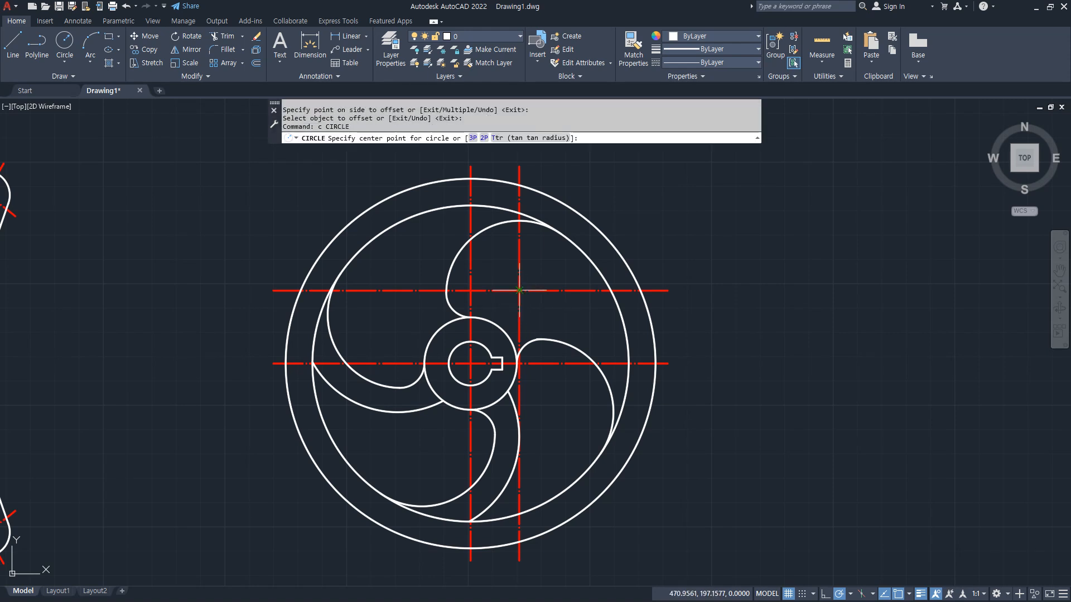
{"action": "left_click", "coordinate": [519, 290]}
{"action": "type", "text": "40"}
{"action": "key", "text": "space"}
{"action": "left_click", "coordinate": [558, 329]}
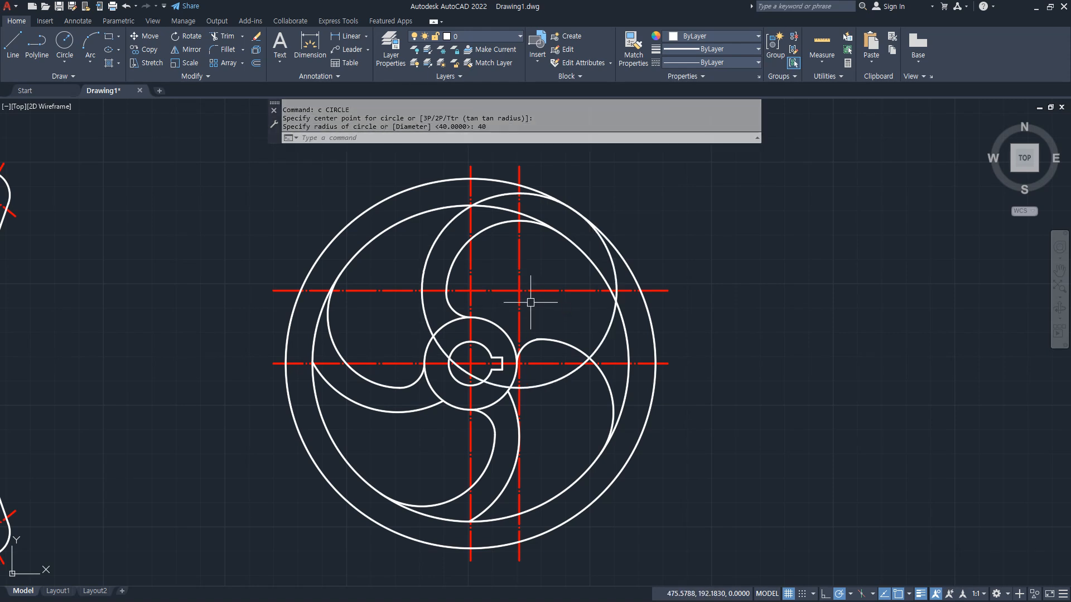
{"action": "left_click", "coordinate": [495, 269]}
{"action": "type", "text": "e"}
{"action": "key", "text": "space"}
Trim the R40 circle to the arc between hub and inner rim beside the upper spoke curve and erase the leftover.
{"action": "type", "text": "tr"}
{"action": "key", "text": "space"}
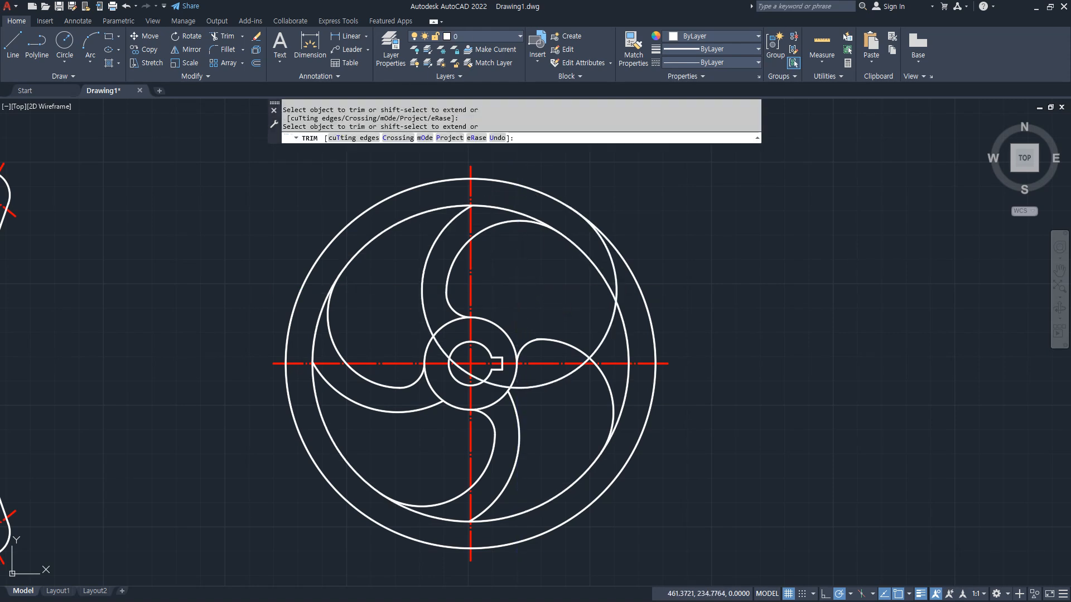
{"action": "key", "text": "space"}
{"action": "left_click", "coordinate": [600, 342]}
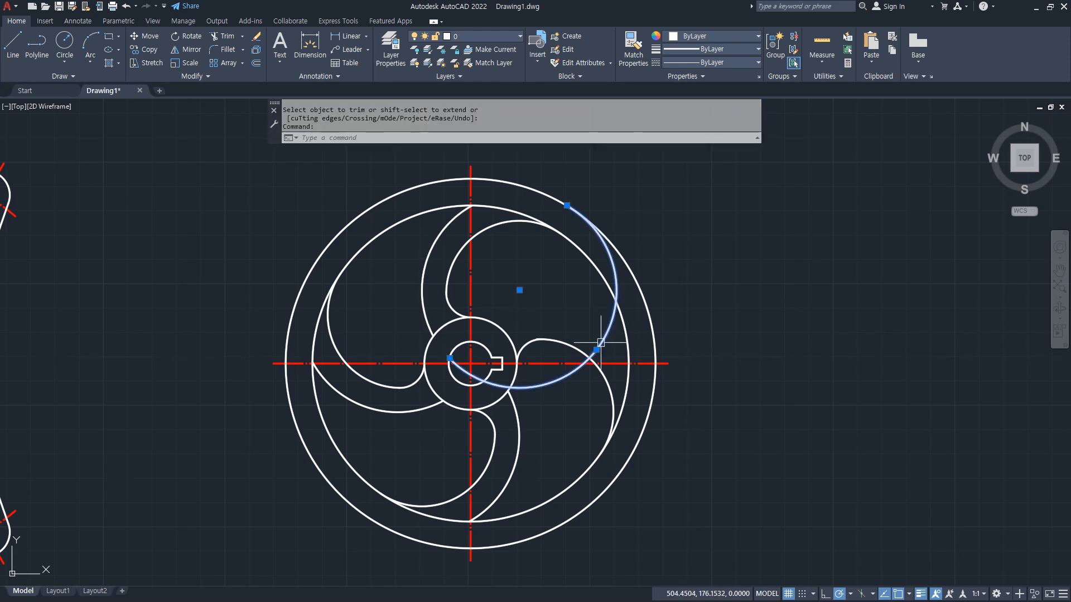
{"action": "type", "text": "e"}
{"action": "key", "text": "space"}
{"action": "key", "text": "ctrl+2"}
{"action": "left_click_drag", "start_coordinate": [560, 361], "coordinate": [561, 294]}
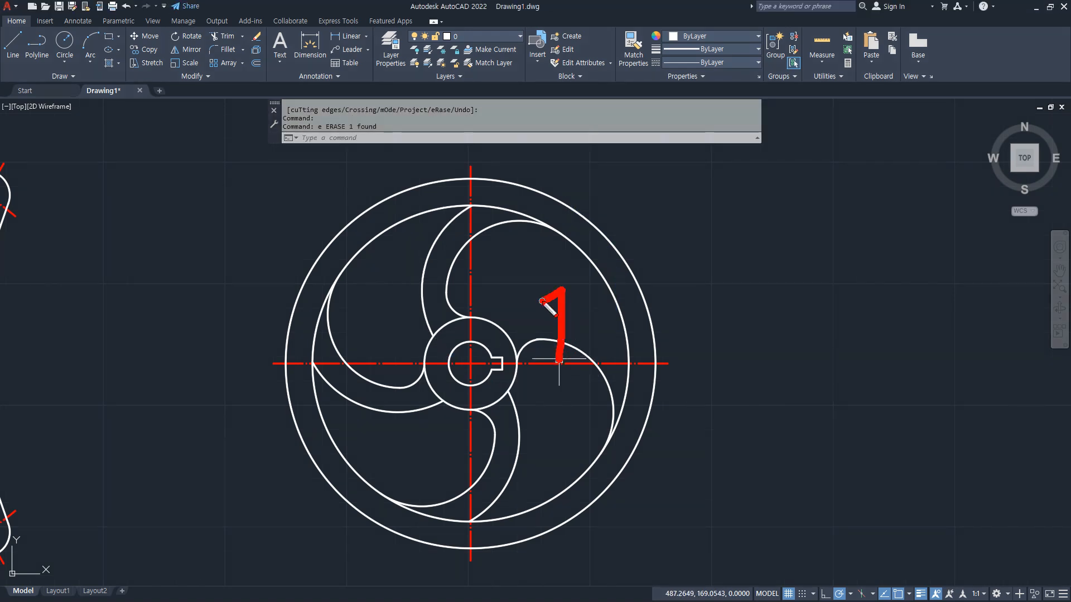
{"action": "left_click_drag", "start_coordinate": [472, 433], "coordinate": [533, 434]}
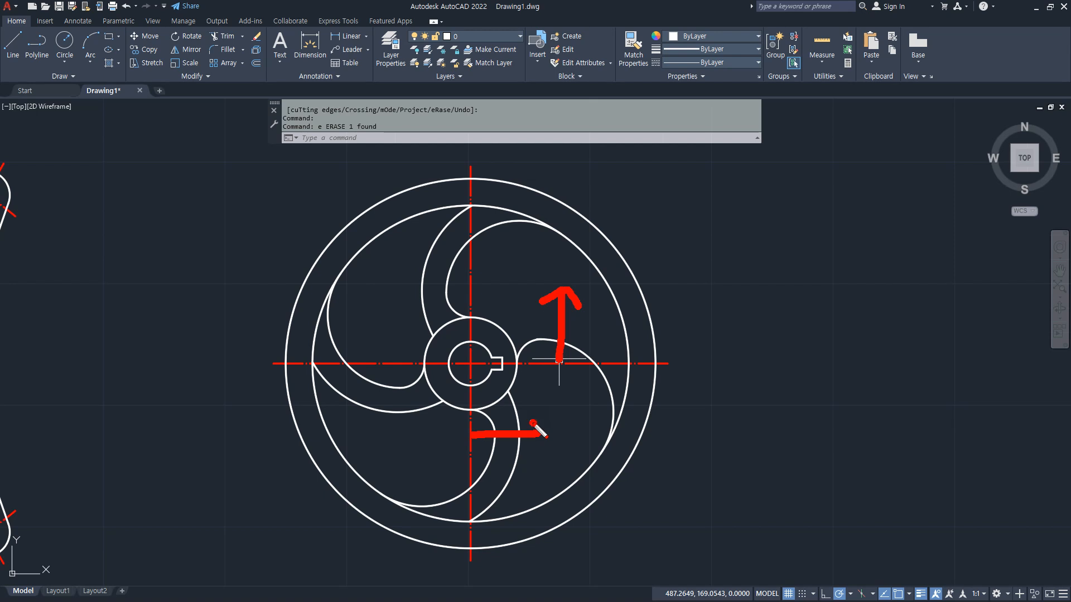
{"action": "key", "text": "Escape"}
Offset the wheel's vertical centerline 30 units to the right.
{"action": "type", "text": "o"}
{"action": "key", "text": "space"}
{"action": "type", "text": "30"}
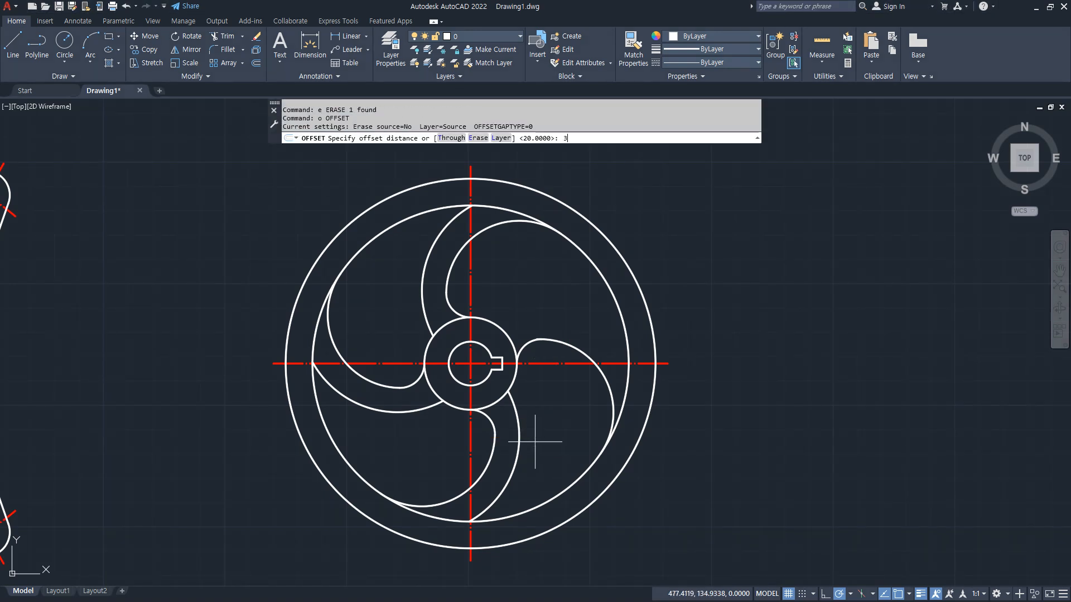
{"action": "key", "text": "space"}
{"action": "left_click", "coordinate": [472, 443]}
{"action": "left_click", "coordinate": [550, 437]}
{"action": "key", "text": "space"}
Offset the wheel's horizontal centerline 20 units downward.
{"action": "key", "text": "space"}
{"action": "type", "text": "2"}
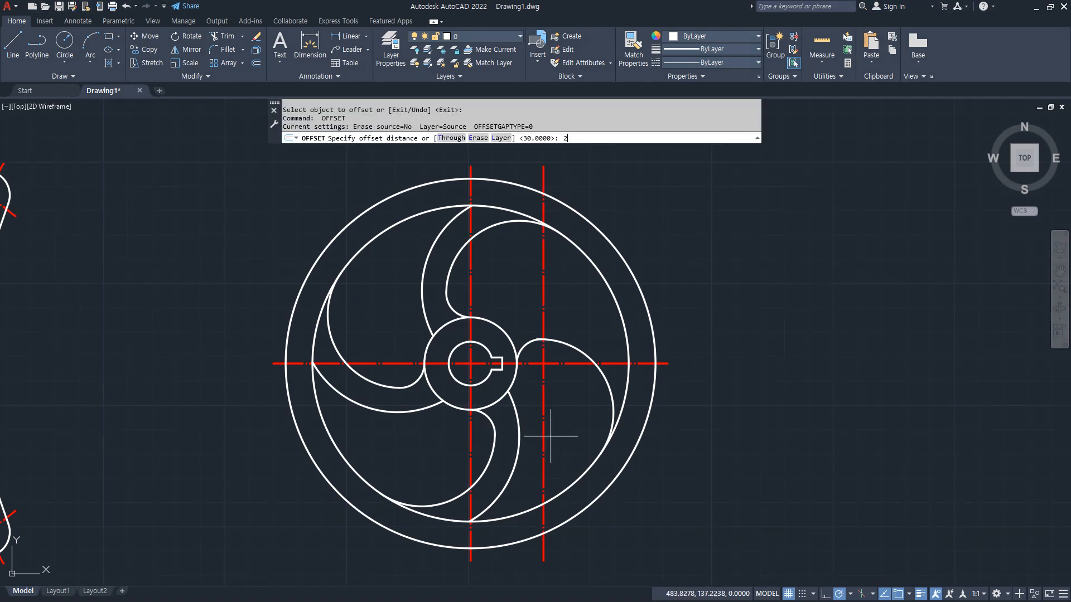
{"action": "type", "text": "0"}
{"action": "key", "text": "space"}
{"action": "left_click", "coordinate": [553, 363]}
{"action": "left_click", "coordinate": [552, 407]}
{"action": "key", "text": "space"}
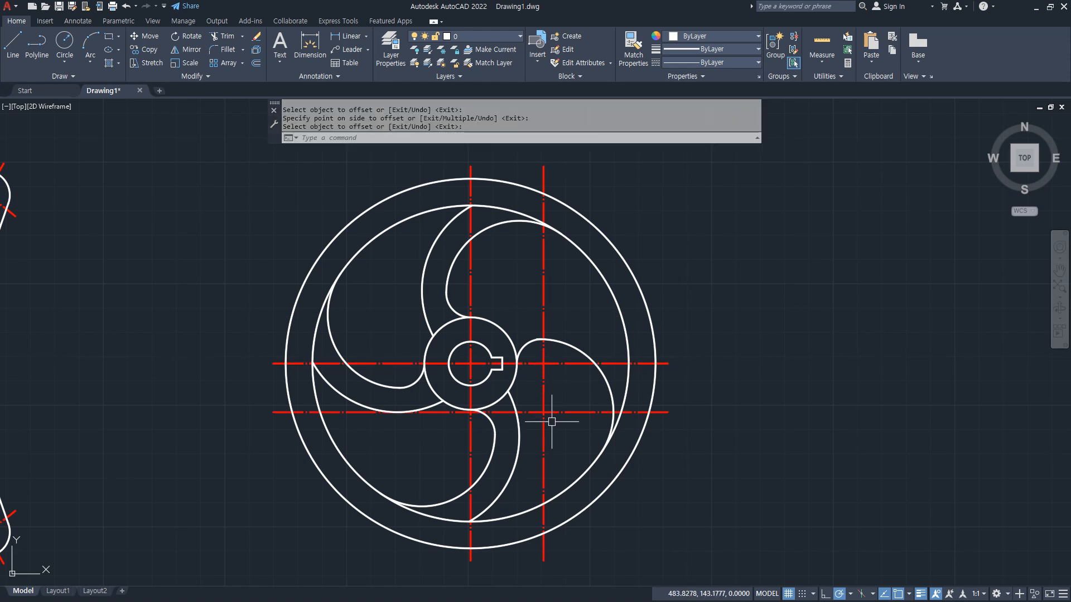
Draw a radius 40 circle centered where the two offset centerlines cross below-right of the hub, and erase both offset lines.
{"action": "type", "text": "c"}
{"action": "key", "text": "space"}
{"action": "left_click", "coordinate": [543, 412]}
{"action": "type", "text": "40"}
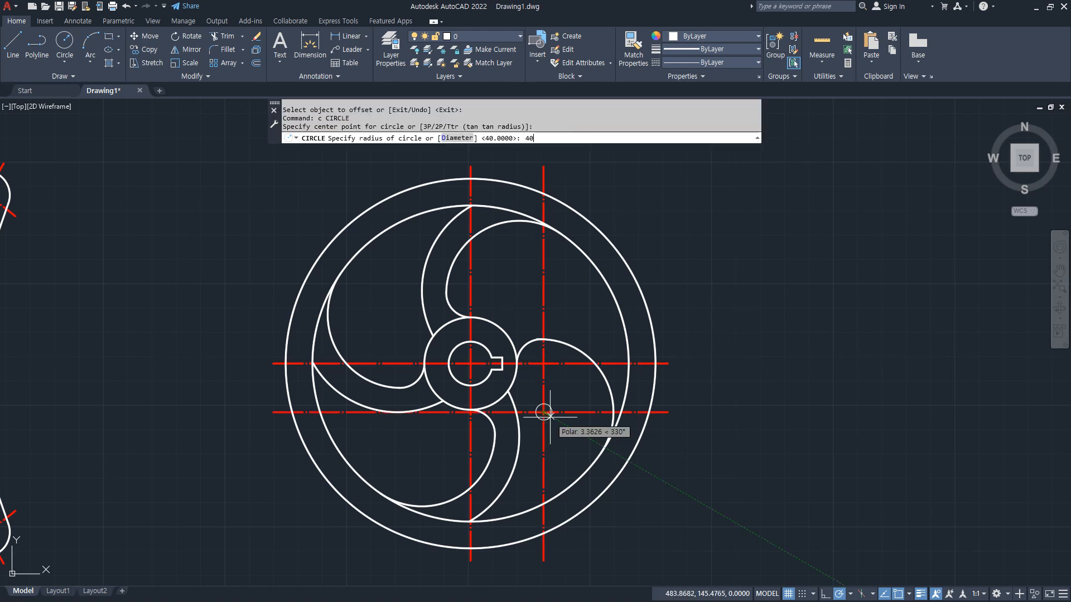
{"action": "key", "text": "space"}
{"action": "left_click", "coordinate": [562, 426]}
{"action": "left_click", "coordinate": [530, 396]}
{"action": "key", "text": "Delete"}
Trim the R40 circle to the arc between hub and inner rim above the right spoke curve and erase the leftover.
{"action": "type", "text": "tr"}
{"action": "key", "text": "space"}
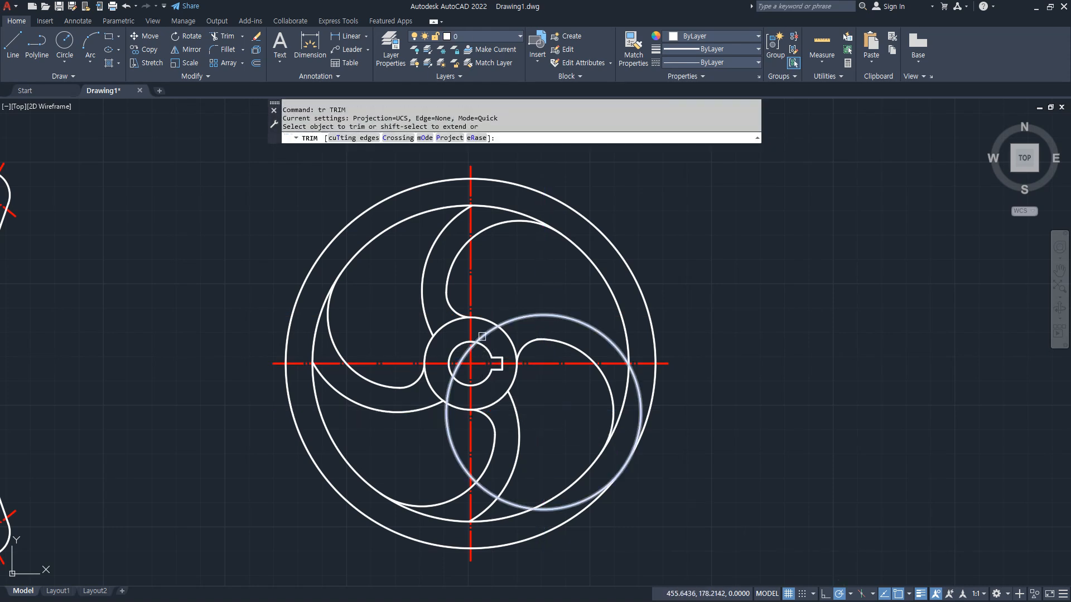
{"action": "left_click", "coordinate": [482, 337]}
{"action": "left_click", "coordinate": [637, 376]}
{"action": "key", "text": "space"}
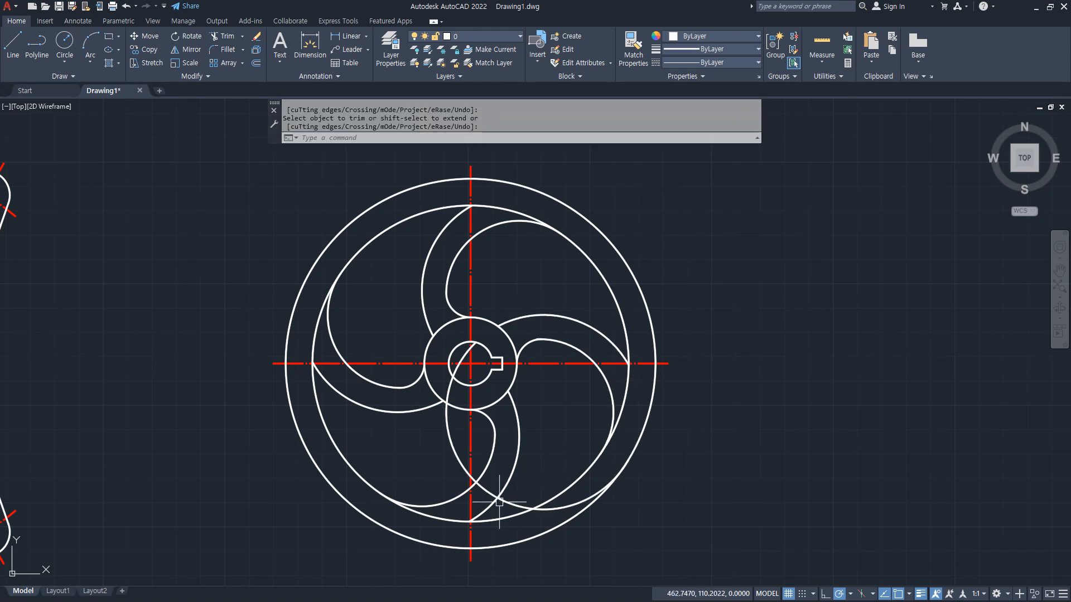
{"action": "left_click", "coordinate": [500, 502]}
{"action": "type", "text": "e"}
{"action": "key", "text": "space"}
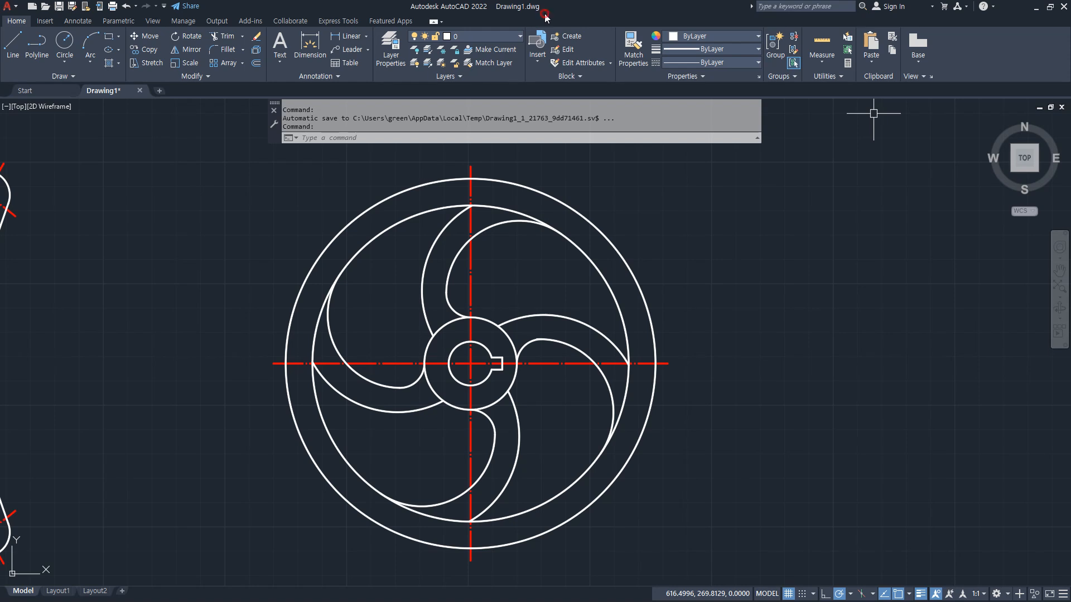
Fillet the corner between the hub circle and the right spoke's R40 arc with radius 19.
{"action": "type", "text": "f"}
{"action": "key", "text": "space"}
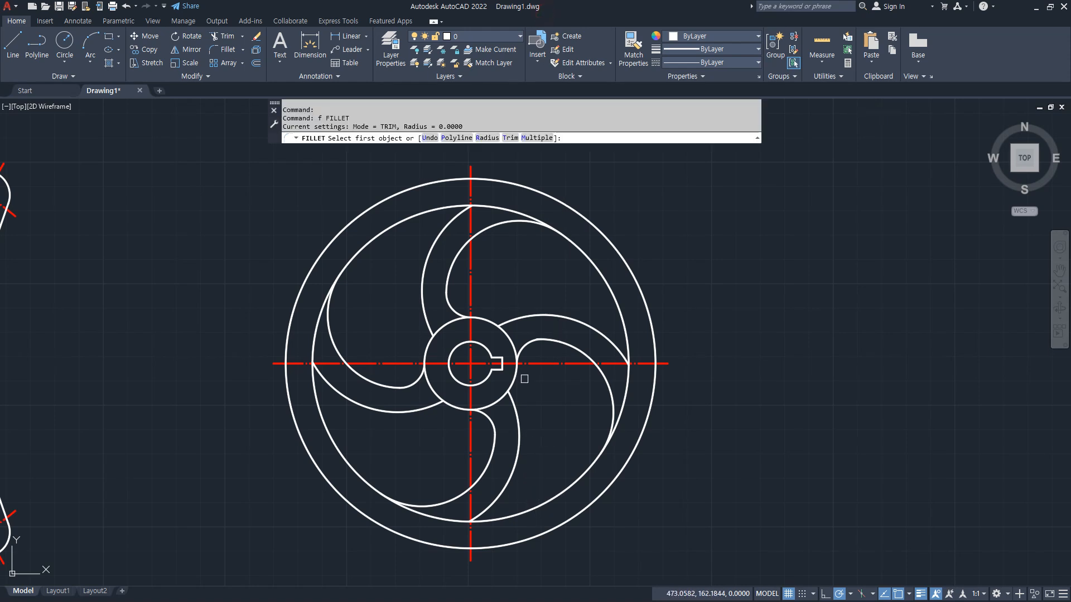
{"action": "scroll", "coordinate": [525, 380], "scroll_direction": "up", "scroll_amount": 2}
{"action": "left_click_drag", "start_coordinate": [461, 285], "coordinate": [505, 284]}
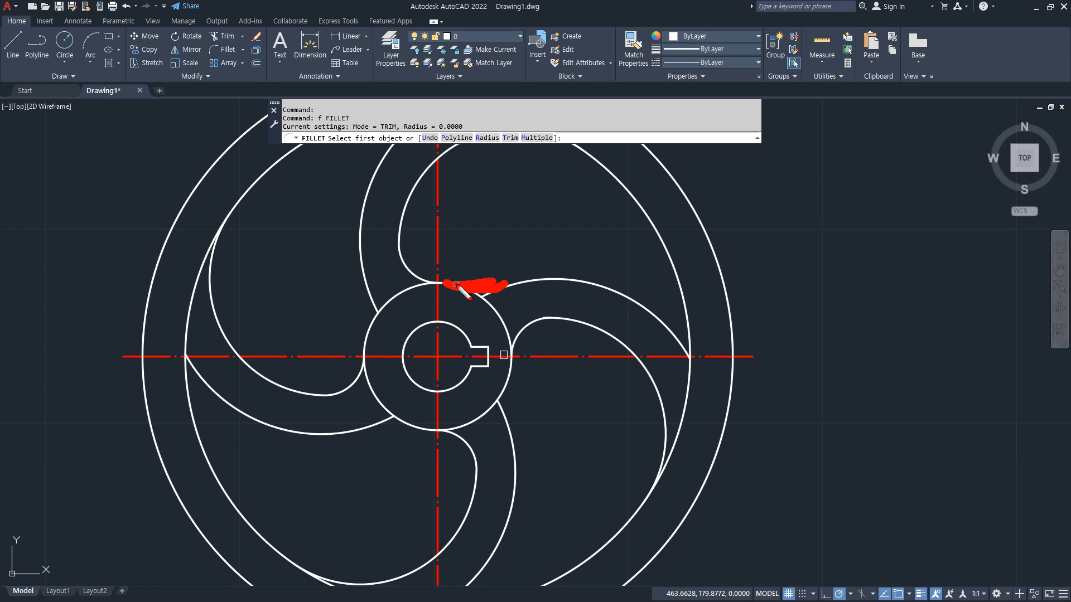
{"action": "key", "text": "Escape"}
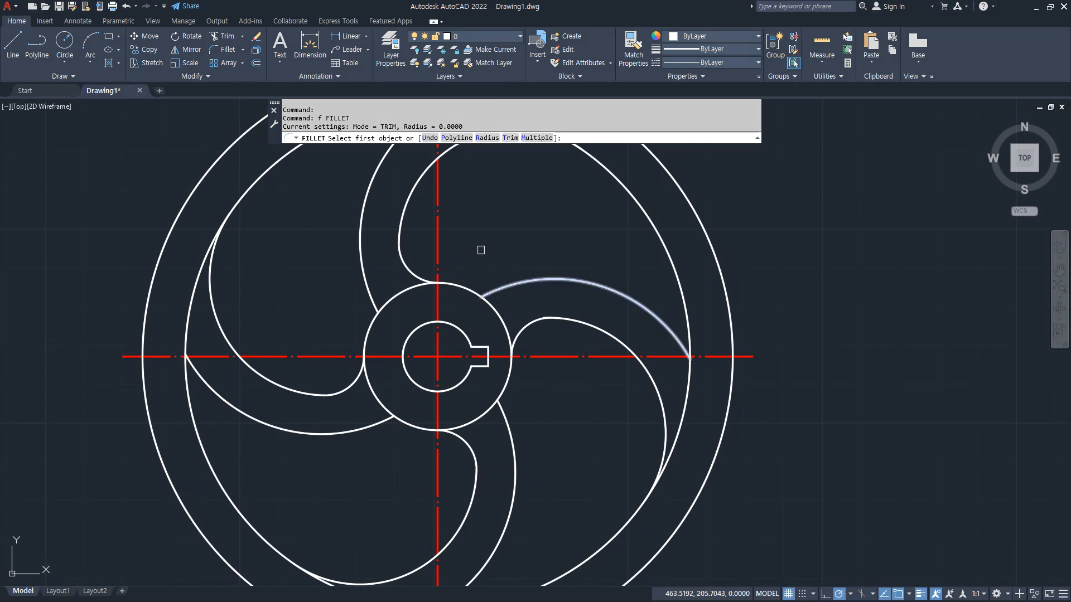
{"action": "left_click", "coordinate": [487, 138]}
{"action": "type", "text": "19"}
{"action": "key", "text": "Return"}
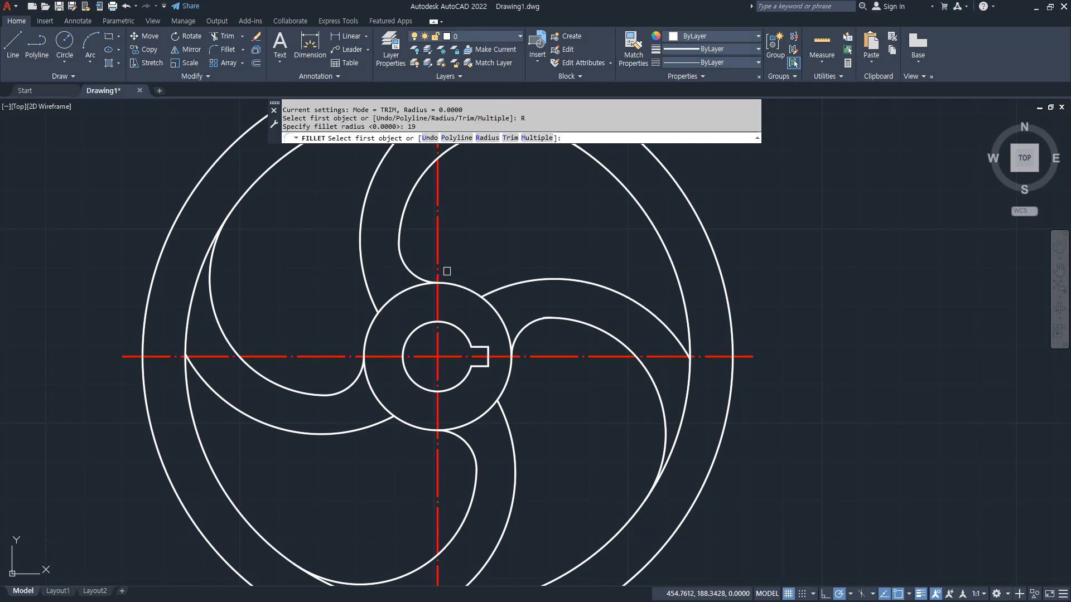
{"action": "left_click", "coordinate": [470, 289]}
{"action": "left_click", "coordinate": [494, 286]}
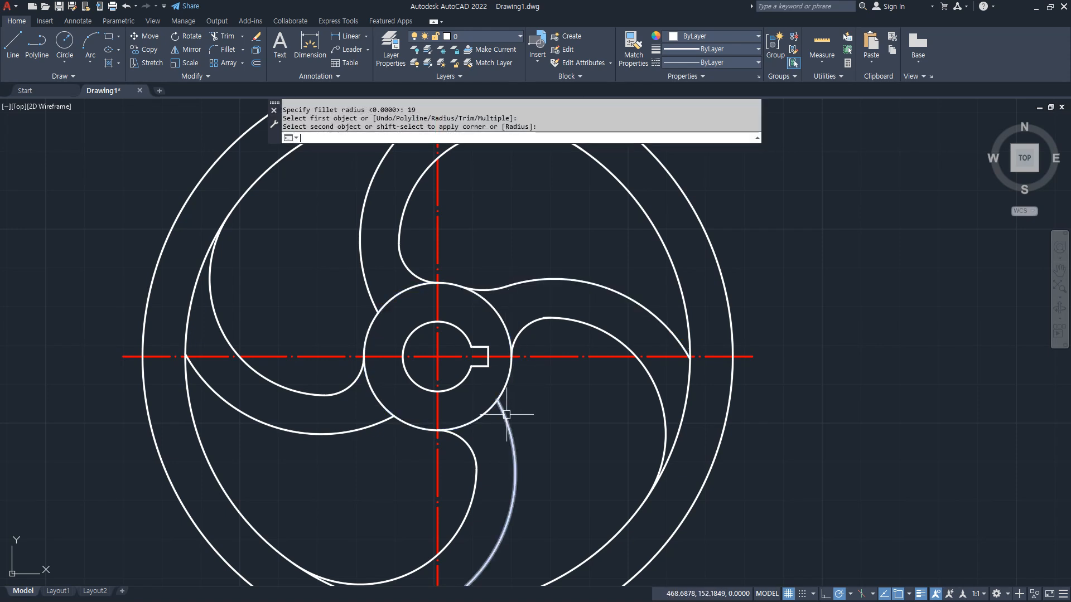
Apply the radius 19 fillet between the hub circle and the R40 arcs of the lower, left and upper spokes.
{"action": "key", "text": "Return"}
{"action": "left_click", "coordinate": [507, 384]}
{"action": "left_click", "coordinate": [513, 423]}
{"action": "key", "text": "Return"}
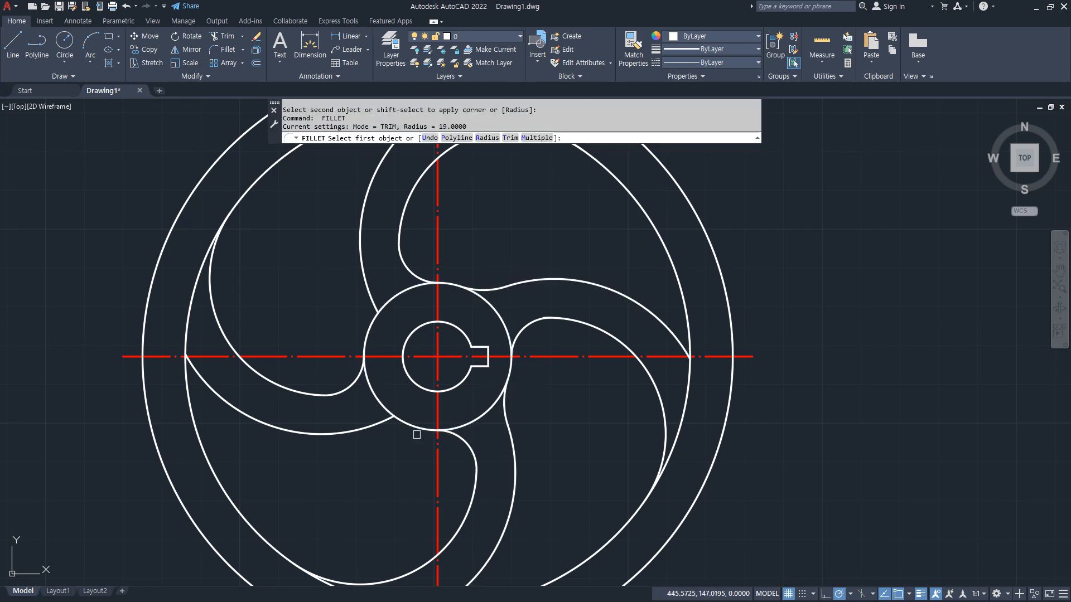
{"action": "left_click", "coordinate": [403, 430]}
{"action": "left_click", "coordinate": [374, 428]}
{"action": "key", "text": "Return"}
{"action": "left_click", "coordinate": [371, 332]}
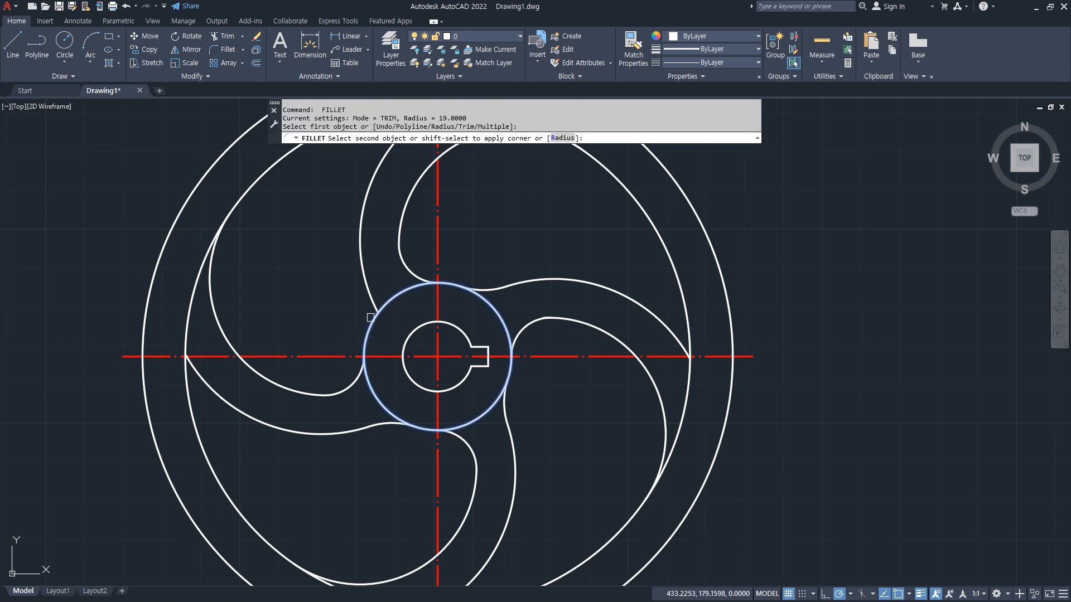
{"action": "left_click", "coordinate": [362, 292]}
Fillet the corner between the right spoke's R40 arc and the inner rim circle with radius 5.
{"action": "middle_click_drag", "start_coordinate": [408, 478], "coordinate": [422, 344]}
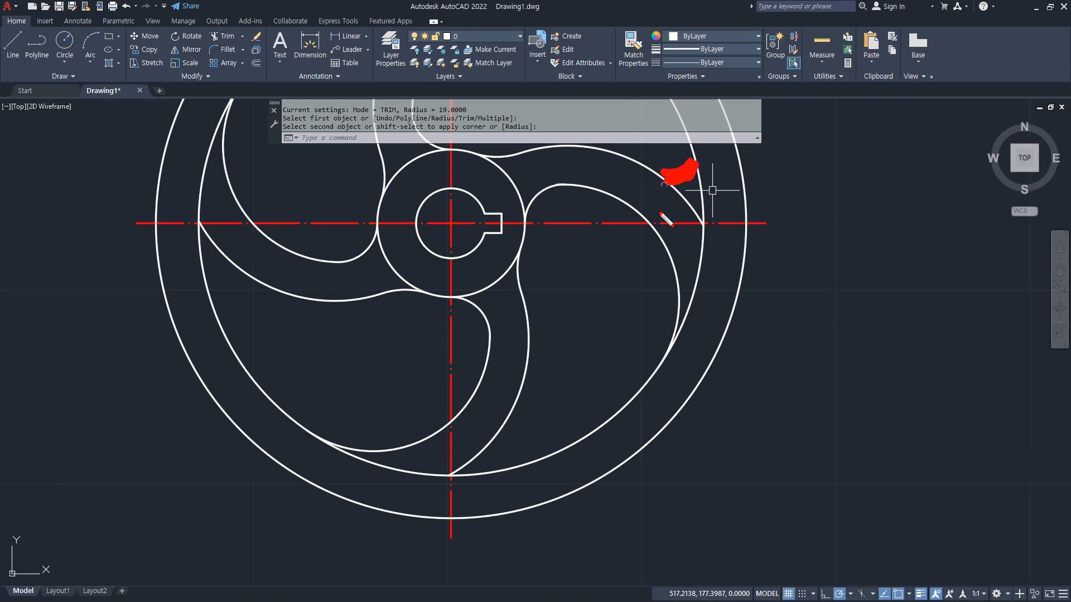
{"action": "middle_click_drag", "start_coordinate": [654, 232], "coordinate": [649, 333]}
{"action": "type", "text": "f"}
{"action": "key", "text": "Return"}
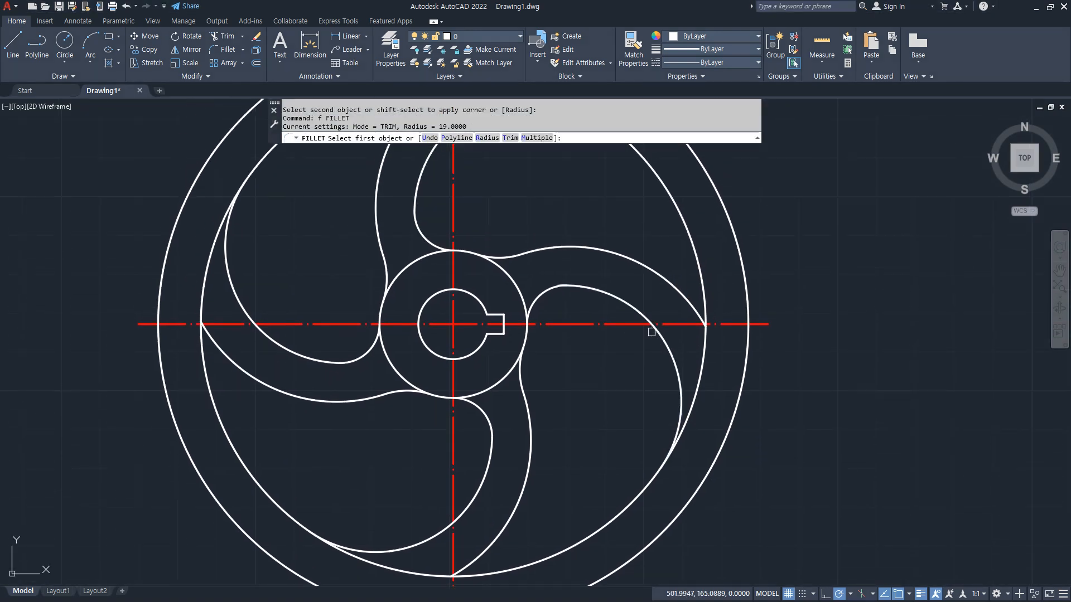
{"action": "type", "text": "r"}
{"action": "key", "text": "Return"}
{"action": "type", "text": "5"}
{"action": "key", "text": "Return"}
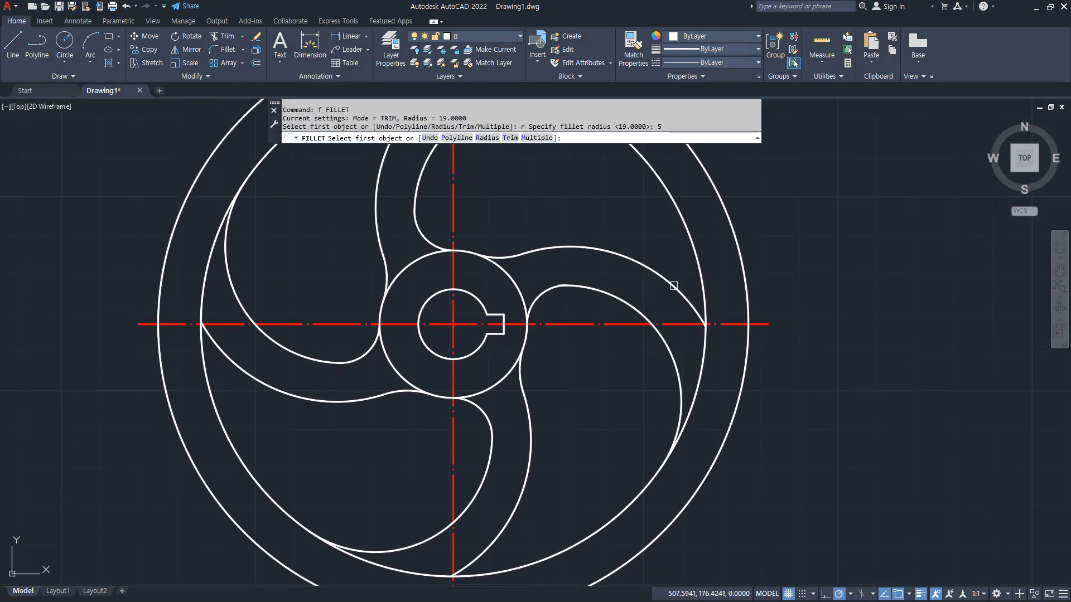
{"action": "left_click", "coordinate": [674, 286]}
{"action": "left_click", "coordinate": [692, 270]}
{"action": "middle_click_drag", "start_coordinate": [608, 242], "coordinate": [642, 333]}
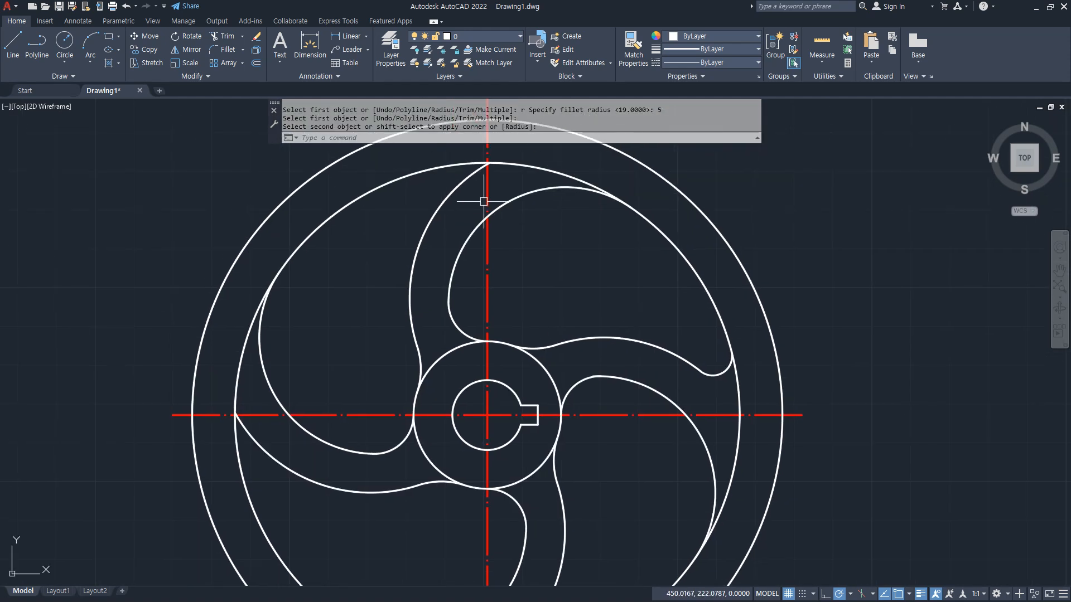
Apply the radius 5 fillet between the inner rim circle and the R40 arcs of the upper, left and lower spokes.
{"action": "key", "text": "Return"}
{"action": "left_click", "coordinate": [456, 198]}
{"action": "left_click", "coordinate": [427, 169]}
{"action": "key", "text": "Return"}
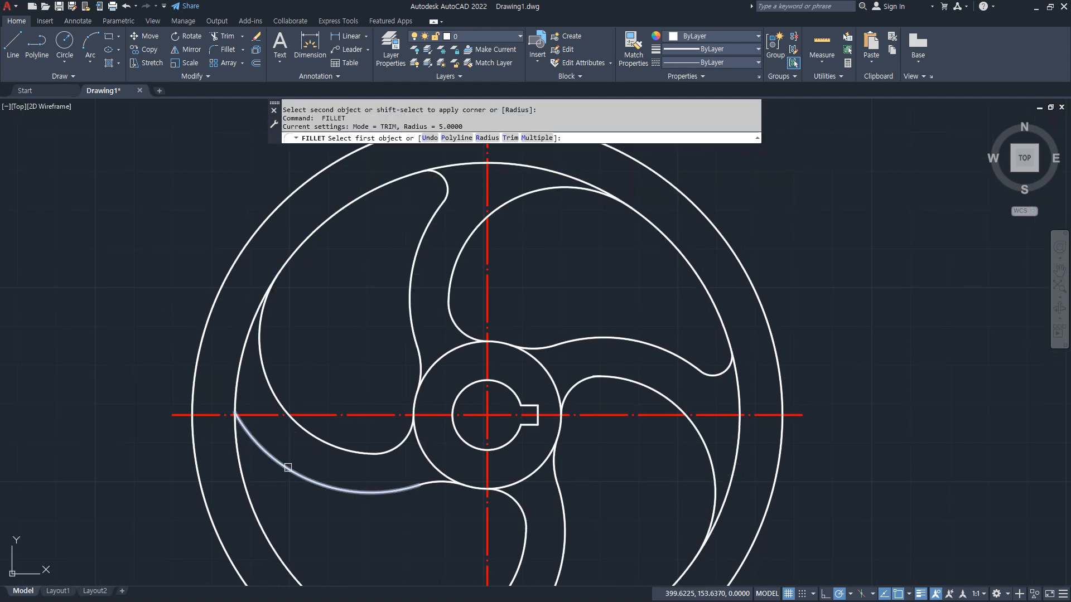
{"action": "left_click", "coordinate": [287, 467]}
{"action": "left_click", "coordinate": [273, 538]}
{"action": "middle_click_drag", "start_coordinate": [456, 561], "coordinate": [389, 286]}
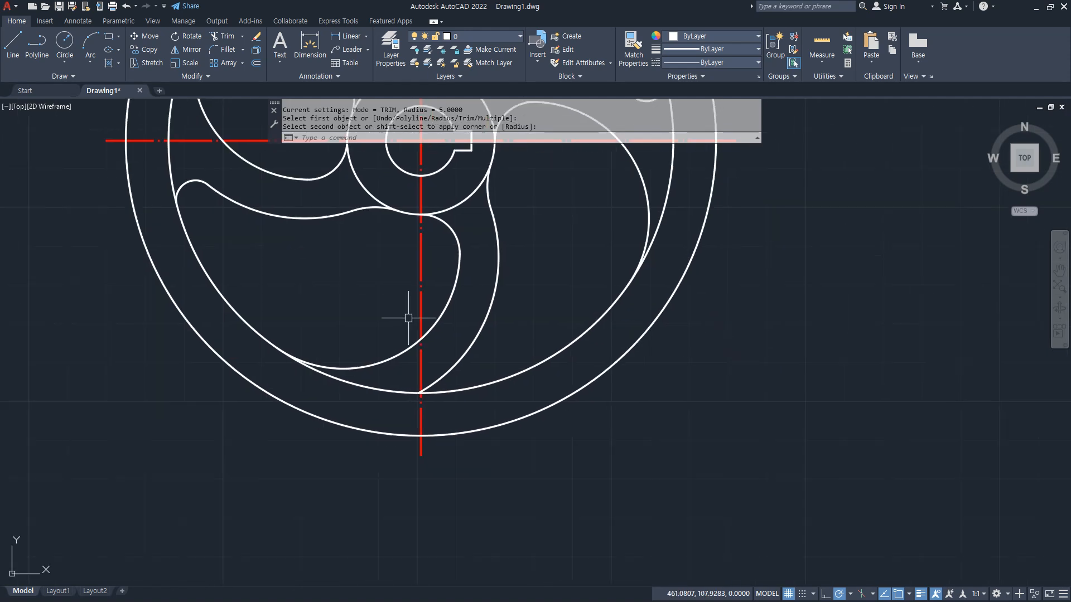
{"action": "key", "text": "Return"}
{"action": "left_click", "coordinate": [467, 343]}
{"action": "left_click", "coordinate": [491, 379]}
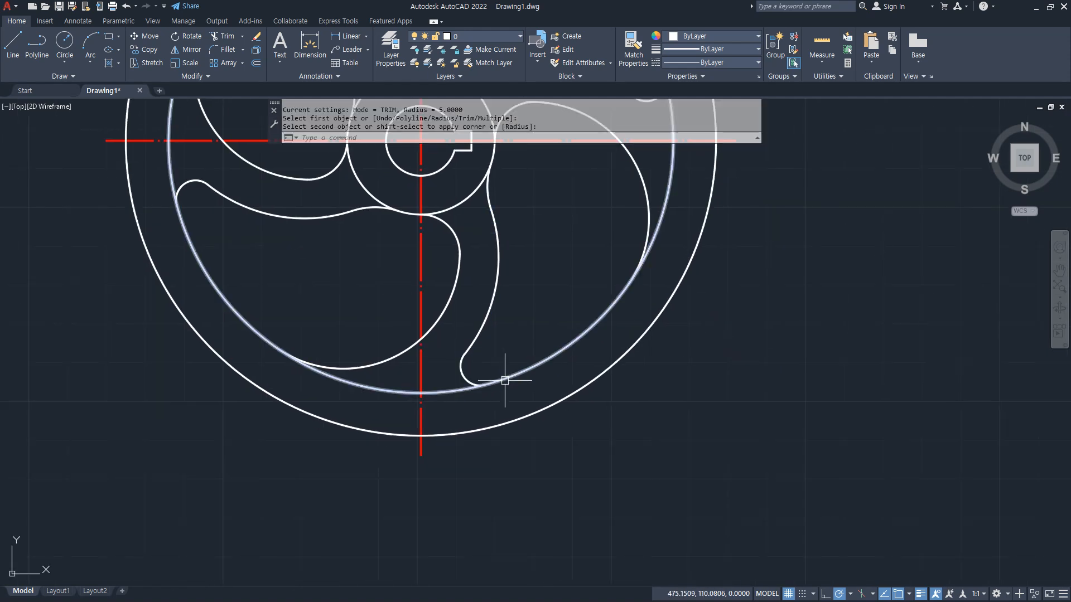
{"action": "scroll", "coordinate": [502, 371], "scroll_direction": "down", "scroll_amount": 4}
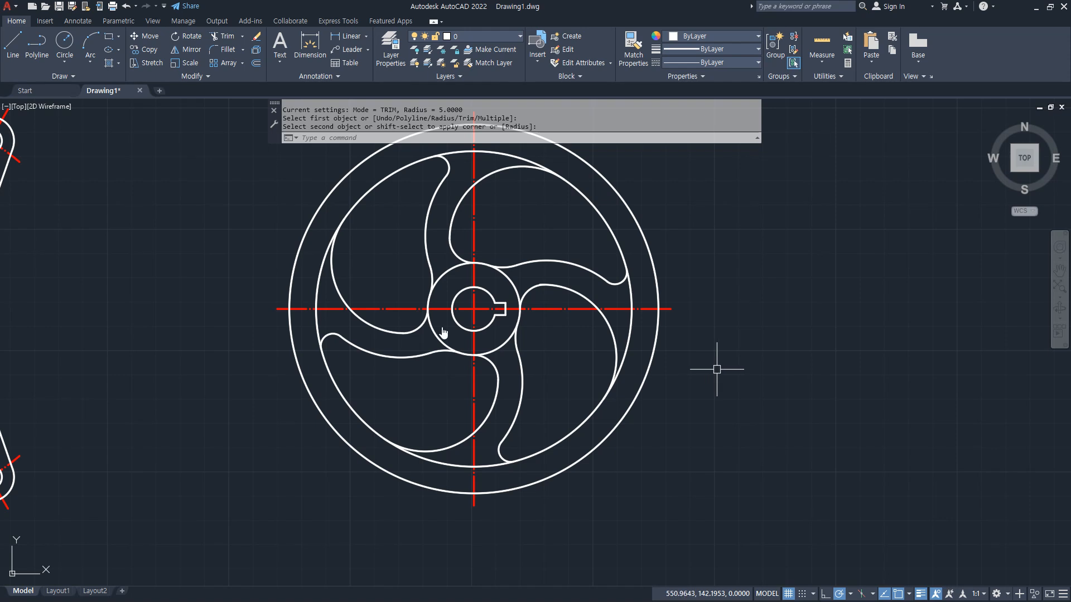
Switch to the browser, examine the plate drawing's centerlines for the central circle, four corner holes and 28° slot, and return to AutoCAD.
{"action": "key", "text": "alt+Tab"}
{"action": "left_click_drag", "start_coordinate": [450, 329], "coordinate": [677, 329]}
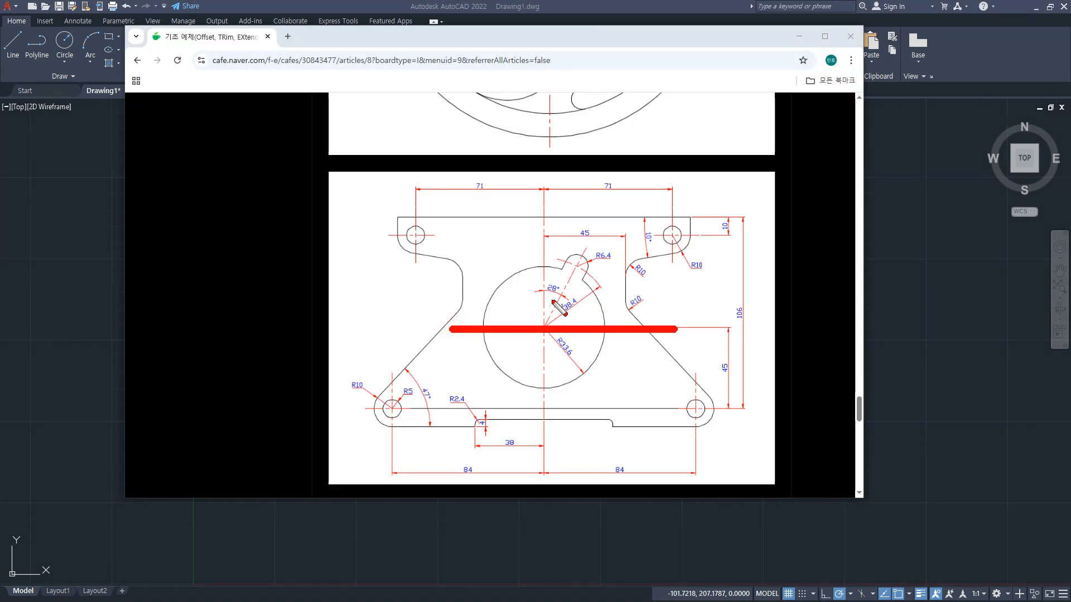
{"action": "left_click_drag", "start_coordinate": [544, 276], "coordinate": [545, 432]}
{"action": "left_click_drag", "start_coordinate": [362, 409], "coordinate": [424, 409]}
{"action": "left_click_drag", "start_coordinate": [383, 371], "coordinate": [383, 453]}
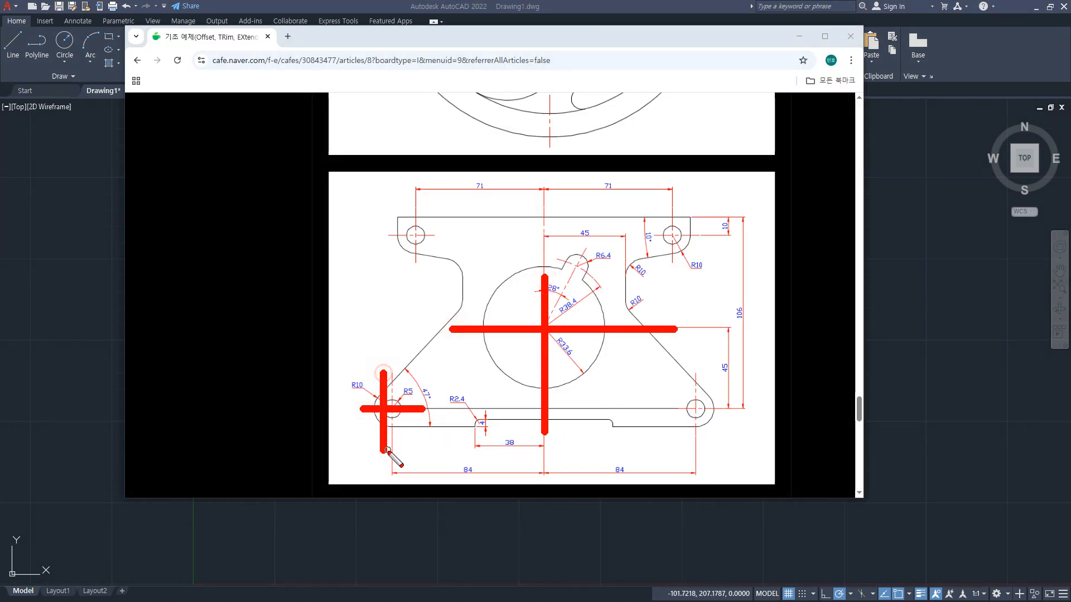
{"action": "left_click_drag", "start_coordinate": [667, 413], "coordinate": [737, 413]}
{"action": "left_click_drag", "start_coordinate": [697, 370], "coordinate": [697, 474]}
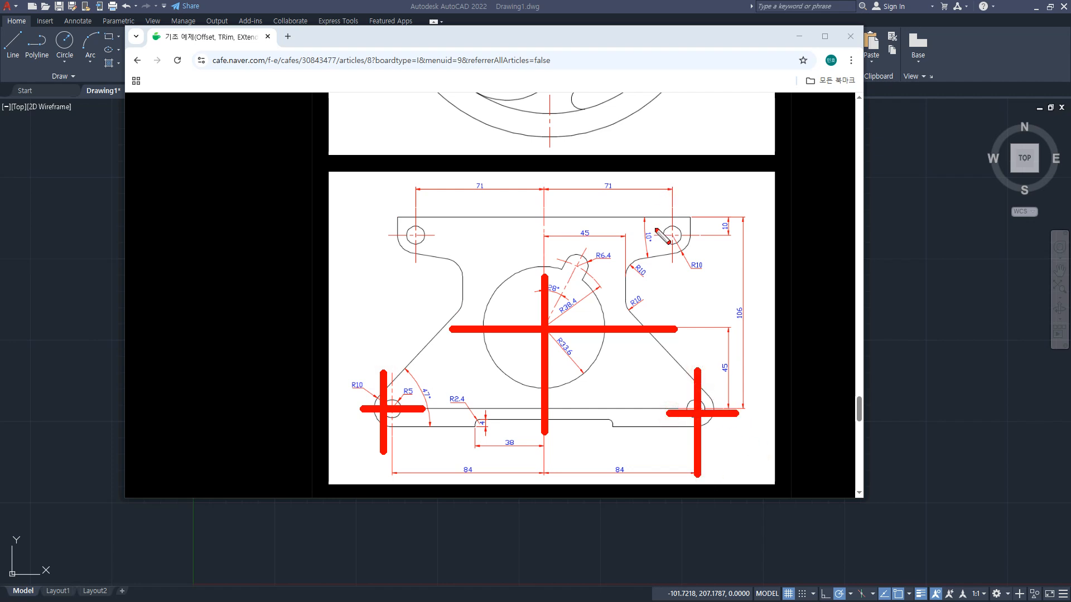
{"action": "left_click_drag", "start_coordinate": [641, 228], "coordinate": [710, 228]}
{"action": "left_click_drag", "start_coordinate": [662, 195], "coordinate": [663, 292]}
{"action": "mouse_move", "coordinate": [375, 227]}
{"action": "left_mouse_down"}
{"action": "mouse_move", "coordinate": [422, 227]}
{"action": "mouse_move", "coordinate": [405, 284]}
{"action": "left_mouse_up"}
{"action": "left_click_drag", "start_coordinate": [591, 236], "coordinate": [539, 363]}
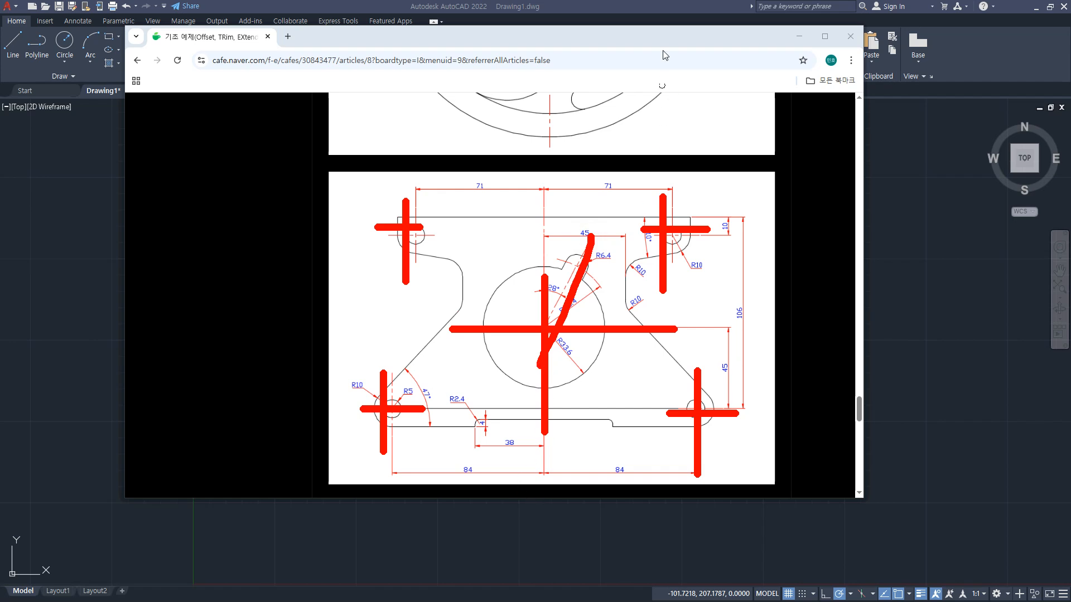
{"action": "key", "text": "Escape"}
{"action": "left_click_drag", "start_coordinate": [662, 41], "coordinate": [0, 106]}
{"action": "left_click", "coordinate": [432, 314]}
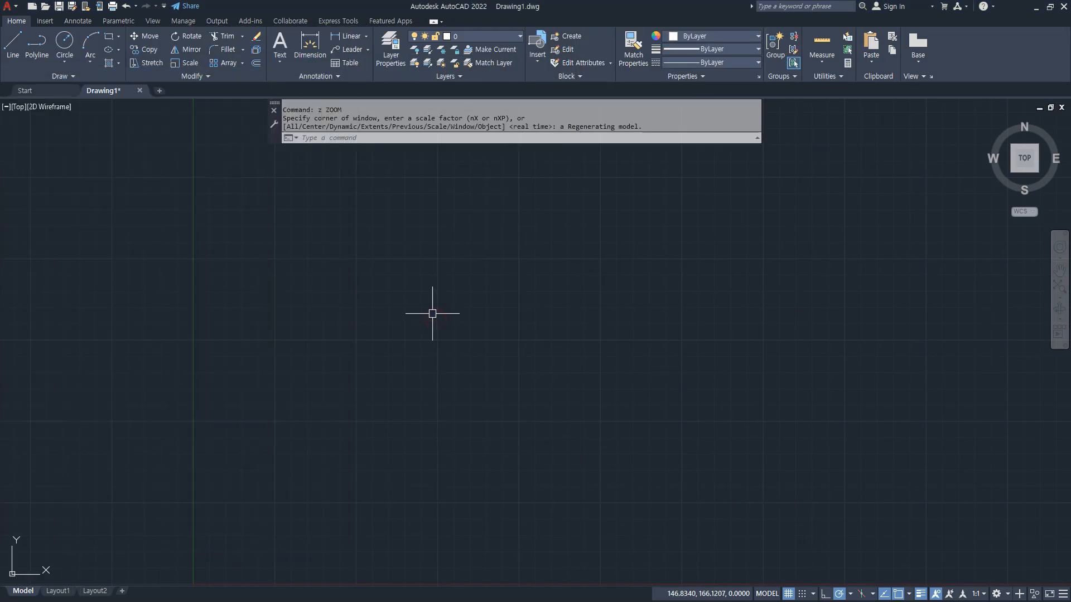
Draw a horizontal and a vertical construction line crossing at one point in the empty drawing area.
{"action": "type", "text": "xl"}
{"action": "key", "text": "Return"}
{"action": "left_click", "coordinate": [438, 363]}
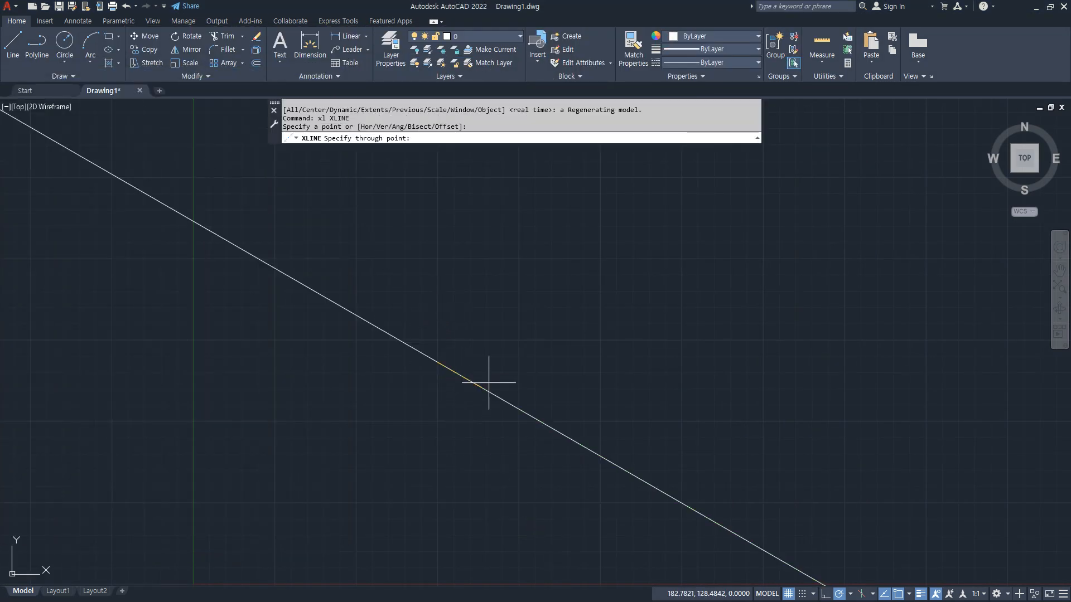
{"action": "left_click", "coordinate": [490, 361]}
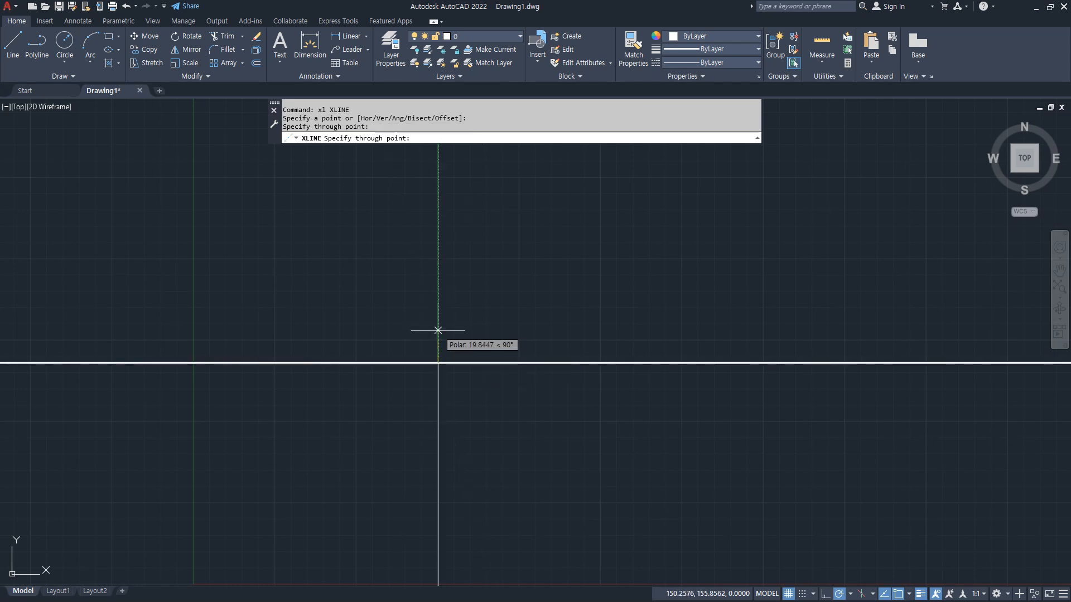
{"action": "left_click", "coordinate": [438, 330]}
{"action": "key", "text": "Return"}
Assign both crossing construction lines to the 중심선 layer.
{"action": "left_click", "coordinate": [449, 392]}
{"action": "left_click", "coordinate": [397, 326]}
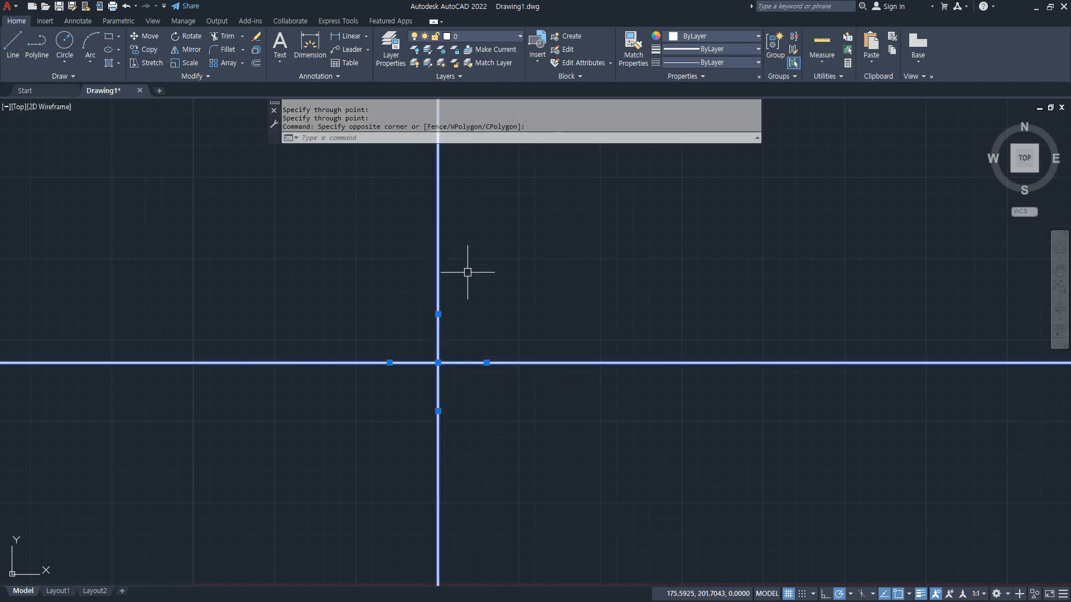
{"action": "left_click", "coordinate": [520, 35]}
{"action": "left_click", "coordinate": [500, 63]}
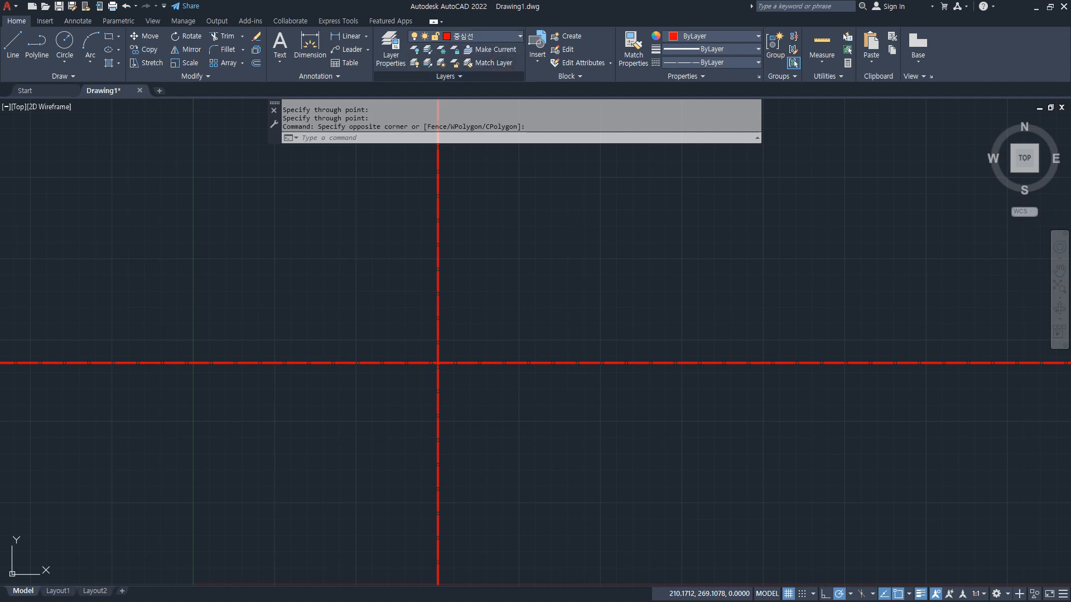
{"action": "key", "text": "Escape"}
{"action": "scroll", "coordinate": [408, 433], "scroll_direction": "up", "scroll_amount": 5}
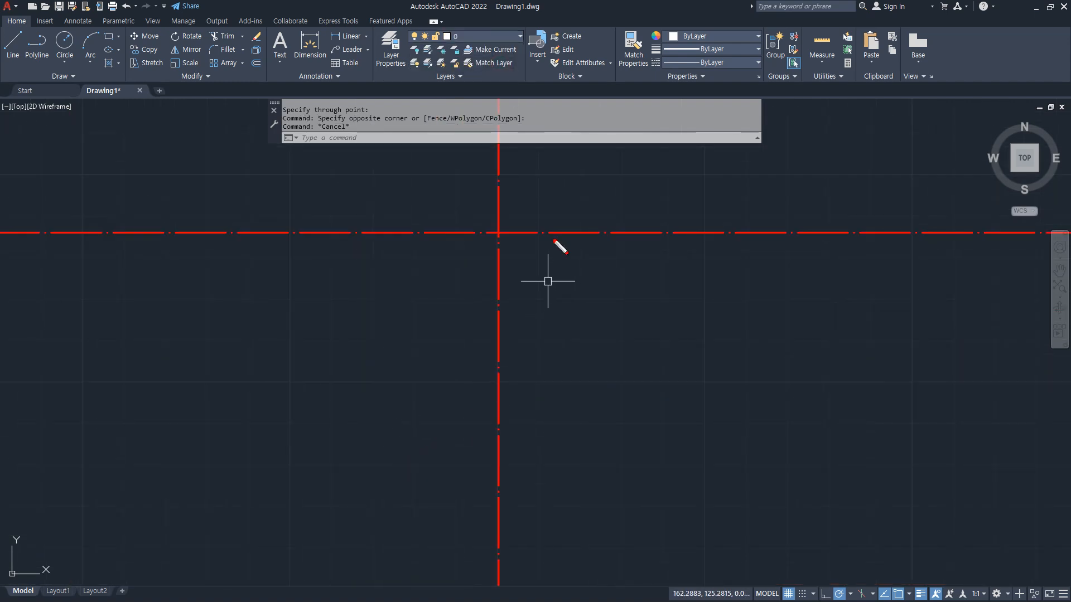
{"action": "mouse_move", "coordinate": [578, 137]}
{"action": "left_mouse_down"}
{"action": "mouse_move", "coordinate": [497, 250]}
{"action": "mouse_move", "coordinate": [578, 137]}
{"action": "mouse_move", "coordinate": [501, 227]}
{"action": "left_mouse_up"}
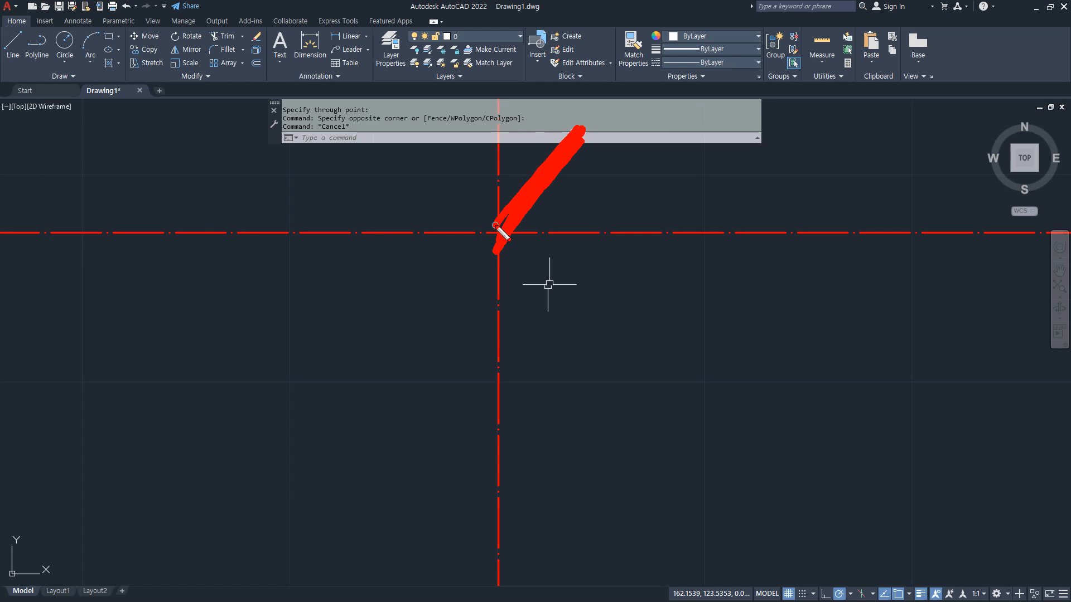
{"action": "mouse_move", "coordinate": [500, 228]}
{"action": "left_mouse_down"}
{"action": "mouse_move", "coordinate": [581, 112]}
{"action": "mouse_move", "coordinate": [500, 223]}
{"action": "left_mouse_up"}
{"action": "left_click_drag", "start_coordinate": [494, 161], "coordinate": [534, 166]}
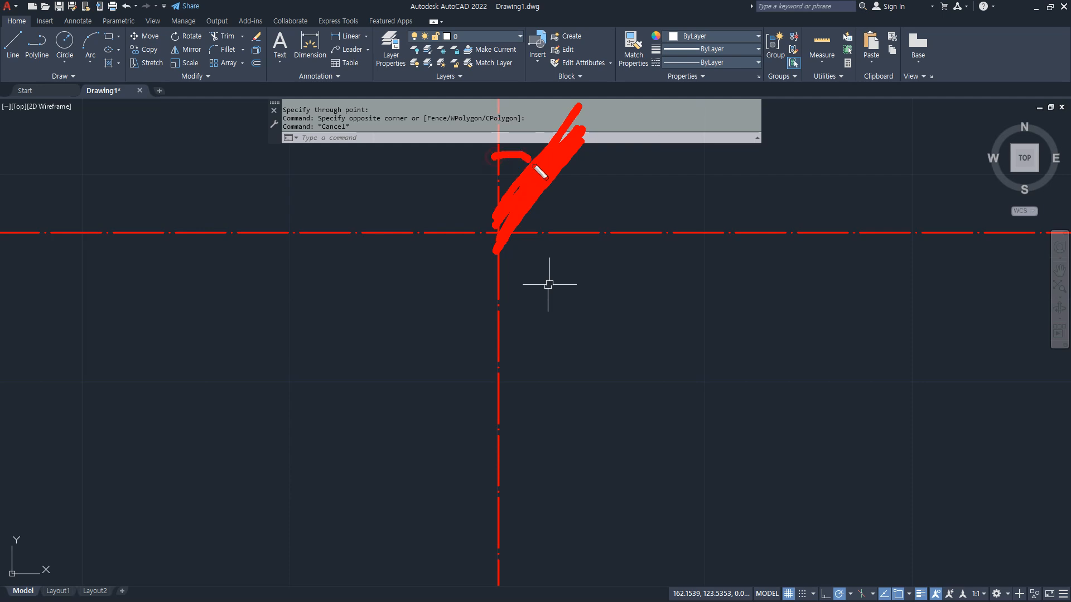
{"action": "left_click_drag", "start_coordinate": [588, 225], "coordinate": [557, 179]}
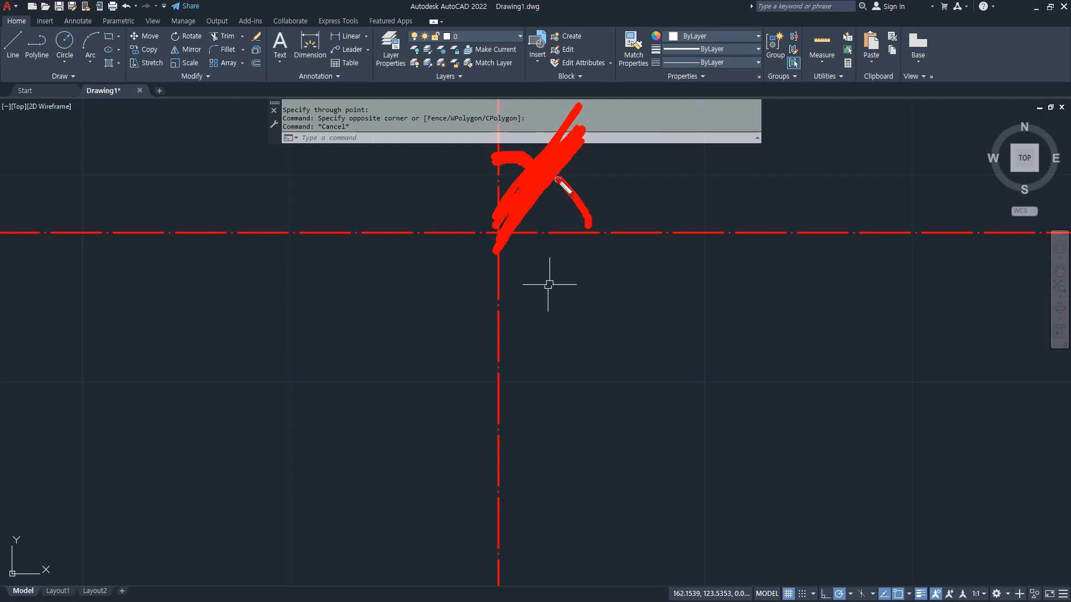
{"action": "key", "text": "e"}
{"action": "middle_click_drag", "start_coordinate": [521, 258], "coordinate": [519, 428]}
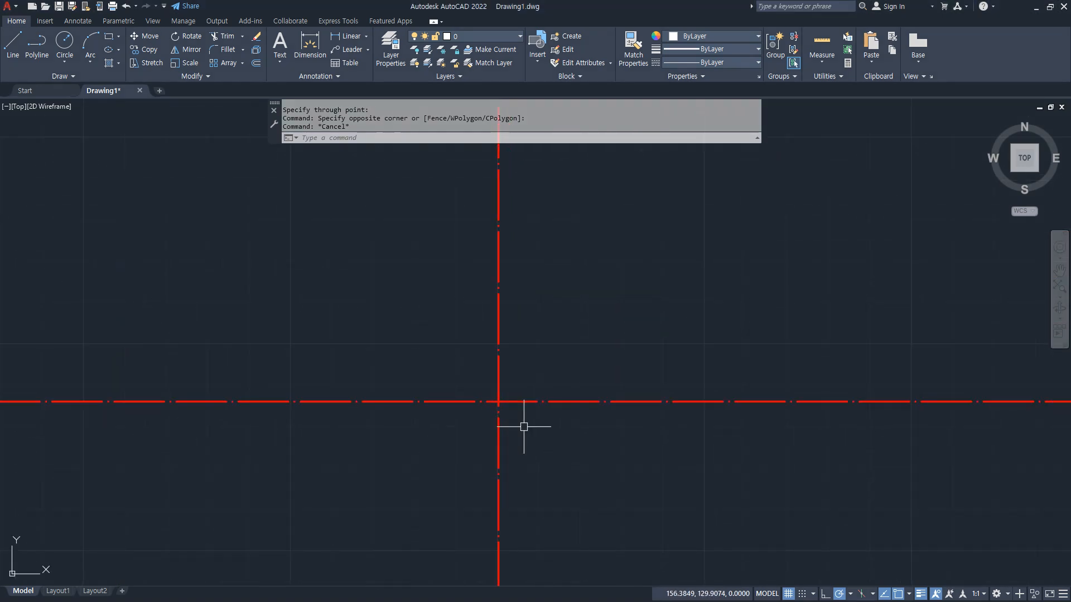
{"action": "left_click_drag", "start_coordinate": [503, 402], "coordinate": [817, 401]}
{"action": "mouse_move", "coordinate": [788, 392]}
{"action": "left_mouse_down"}
{"action": "mouse_move", "coordinate": [813, 400]}
{"action": "mouse_move", "coordinate": [791, 434]}
{"action": "mouse_move", "coordinate": [861, 431]}
{"action": "mouse_move", "coordinate": [816, 439]}
{"action": "left_mouse_up"}
{"action": "left_click_drag", "start_coordinate": [500, 414], "coordinate": [569, 154]}
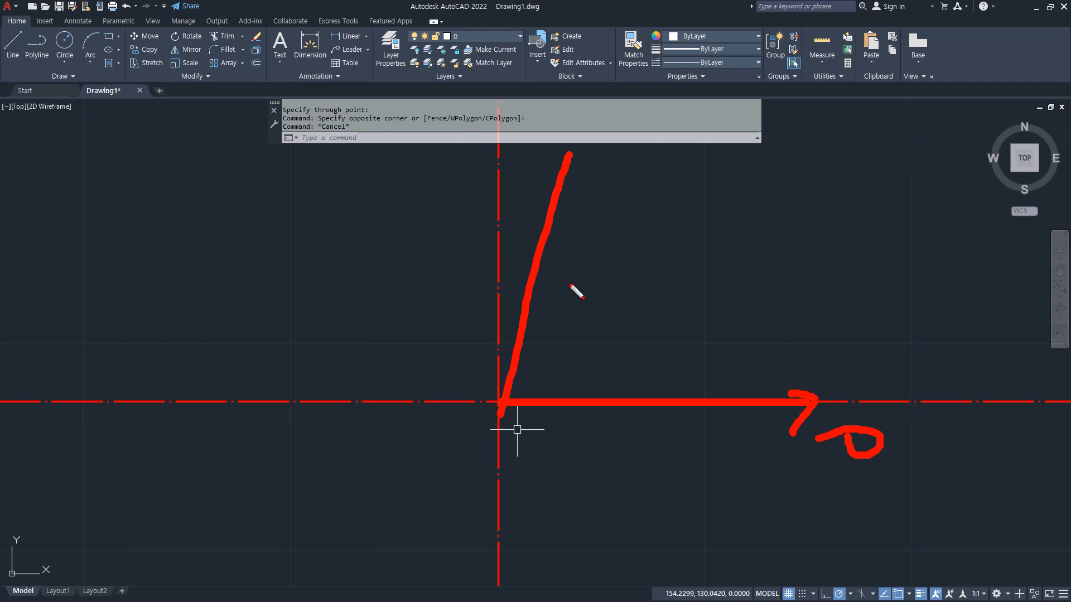
{"action": "mouse_move", "coordinate": [558, 288]}
{"action": "left_mouse_down"}
{"action": "mouse_move", "coordinate": [593, 298]}
{"action": "mouse_move", "coordinate": [640, 398]}
{"action": "mouse_move", "coordinate": [663, 345]}
{"action": "left_mouse_up"}
{"action": "mouse_move", "coordinate": [559, 319]}
{"action": "left_mouse_down"}
{"action": "mouse_move", "coordinate": [557, 283]}
{"action": "mouse_move", "coordinate": [599, 272]}
{"action": "mouse_move", "coordinate": [495, 244]}
{"action": "left_mouse_up"}
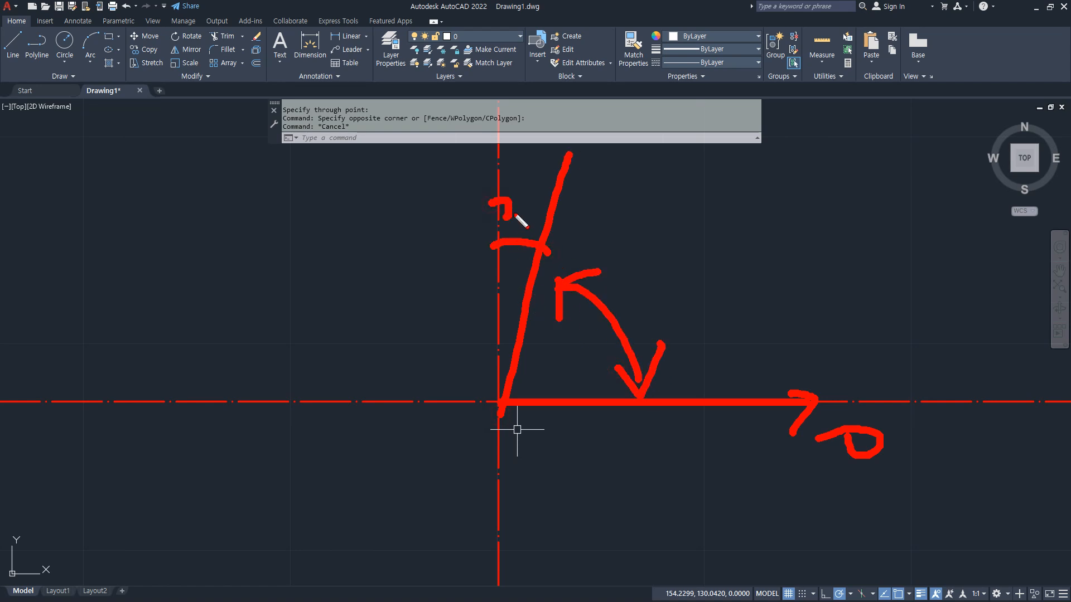
{"action": "left_click_drag", "start_coordinate": [535, 193], "coordinate": [529, 226]}
{"action": "mouse_move", "coordinate": [503, 145]}
{"action": "left_mouse_down"}
{"action": "mouse_move", "coordinate": [498, 416]}
{"action": "mouse_move", "coordinate": [474, 165]}
{"action": "left_mouse_up"}
{"action": "left_click_drag", "start_coordinate": [395, 176], "coordinate": [399, 240]}
{"action": "left_click_drag", "start_coordinate": [413, 177], "coordinate": [405, 190]}
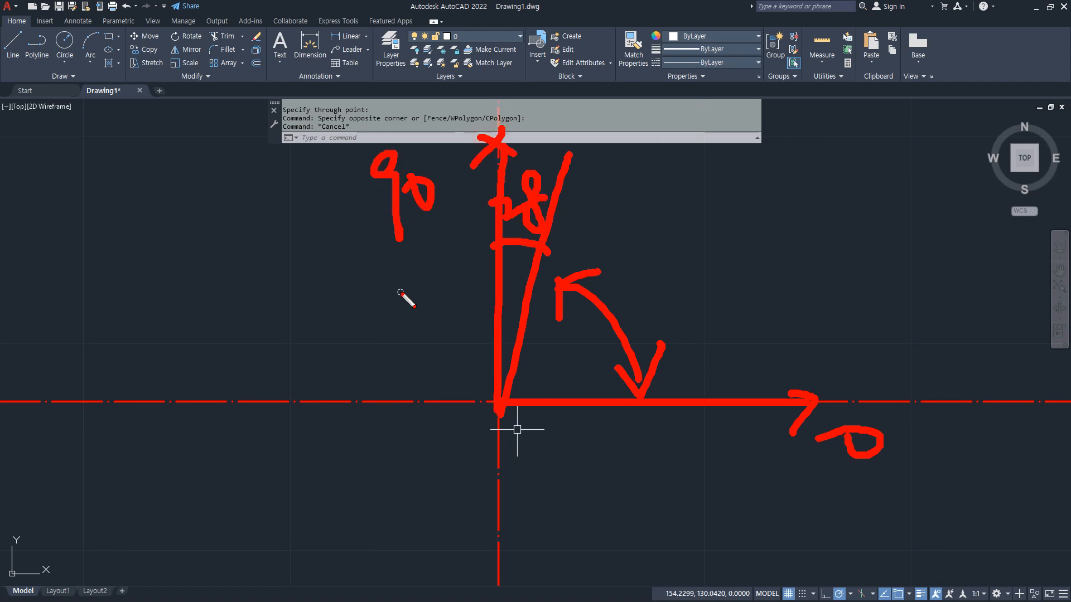
{"action": "mouse_move", "coordinate": [673, 241]}
{"action": "left_mouse_down"}
{"action": "mouse_move", "coordinate": [654, 288]}
{"action": "mouse_move", "coordinate": [757, 309]}
{"action": "left_mouse_up"}
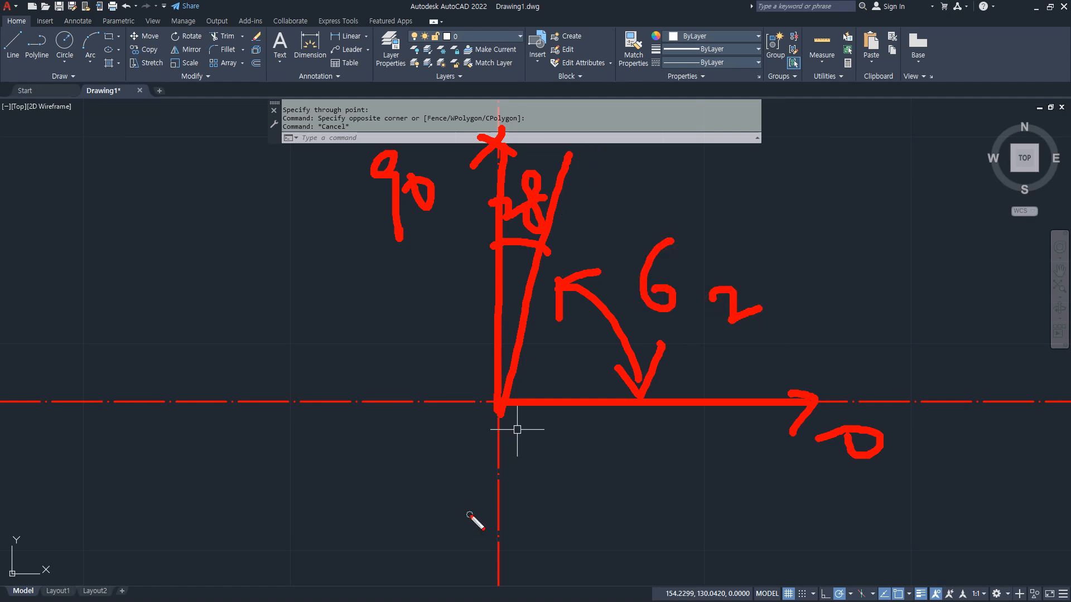
{"action": "key", "text": "Escape"}
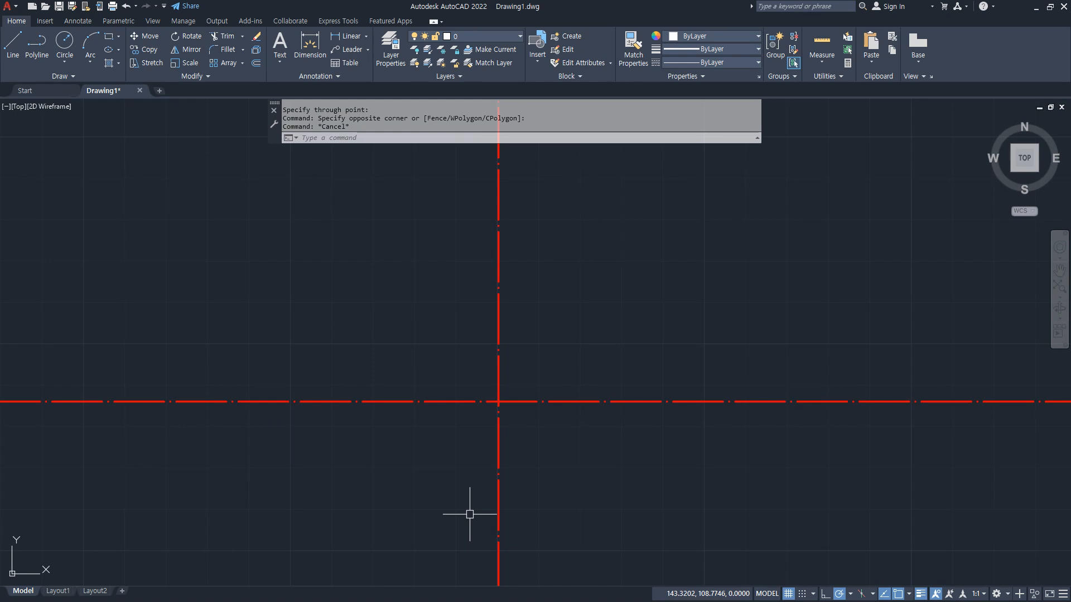
{"action": "left_click", "coordinate": [853, 594]}
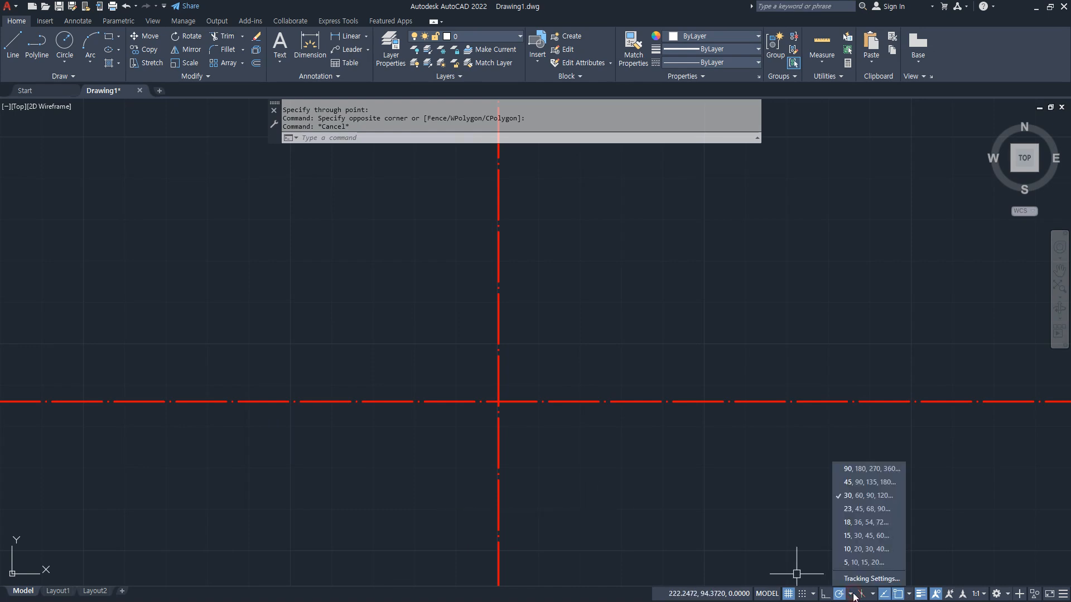
{"action": "key", "text": "Escape"}
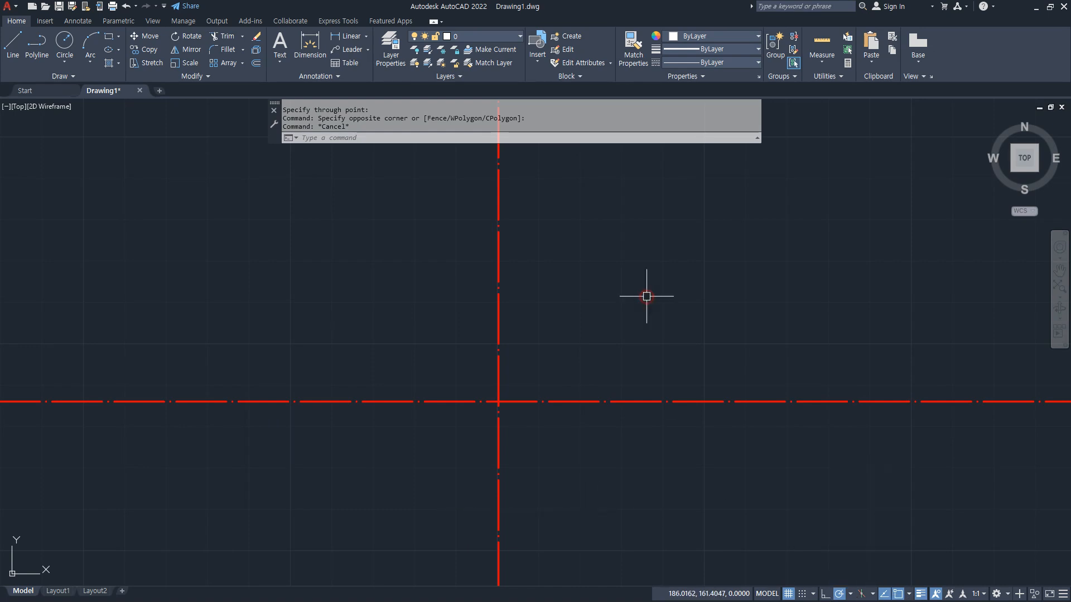
{"action": "key", "text": "Escape"}
{"action": "key", "text": "Escape"}
Draw a construction line at an angle of 62° through the intersection of the two centerlines.
{"action": "type", "text": "xl"}
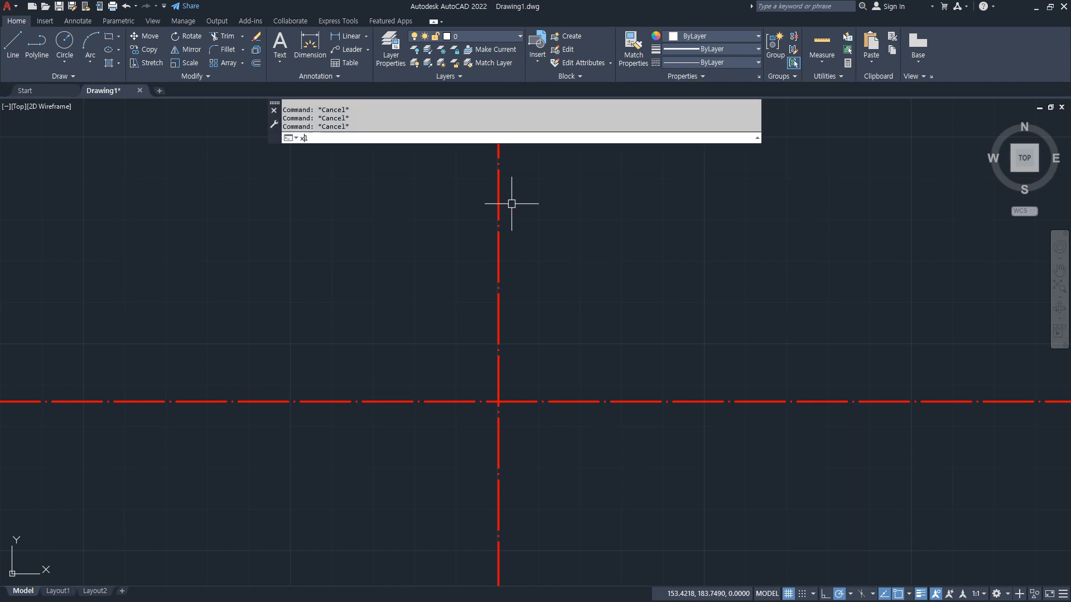
{"action": "key", "text": "Return"}
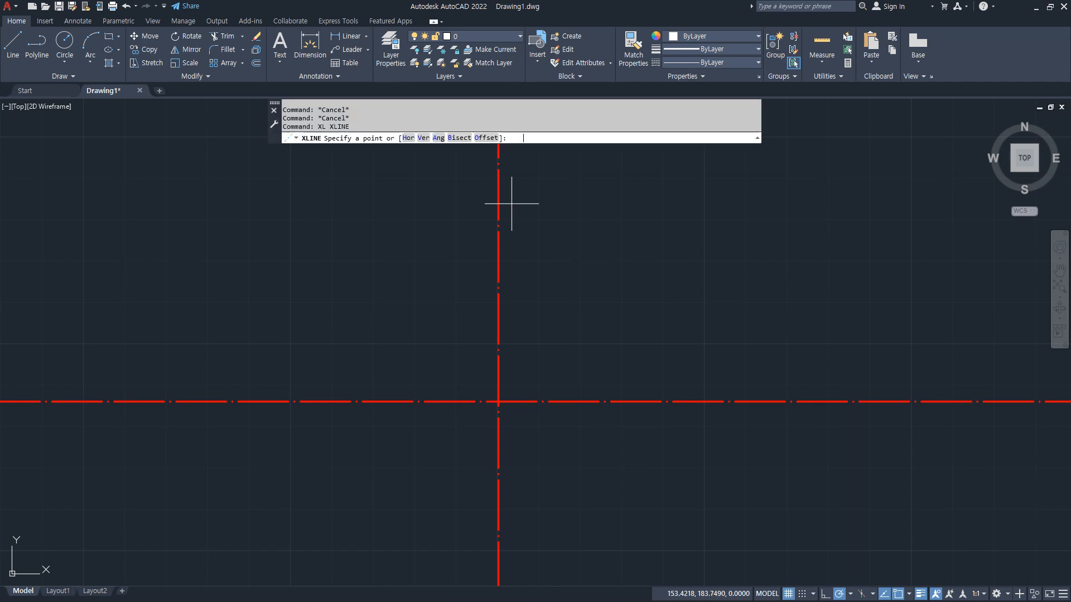
{"action": "left_click", "coordinate": [438, 138]}
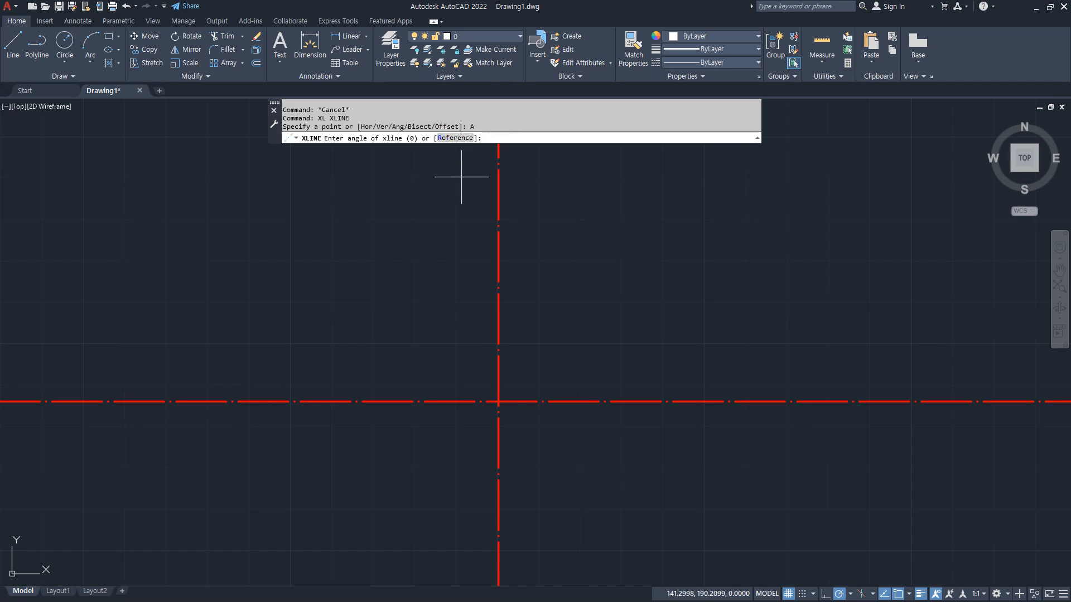
{"action": "key", "text": "Return"}
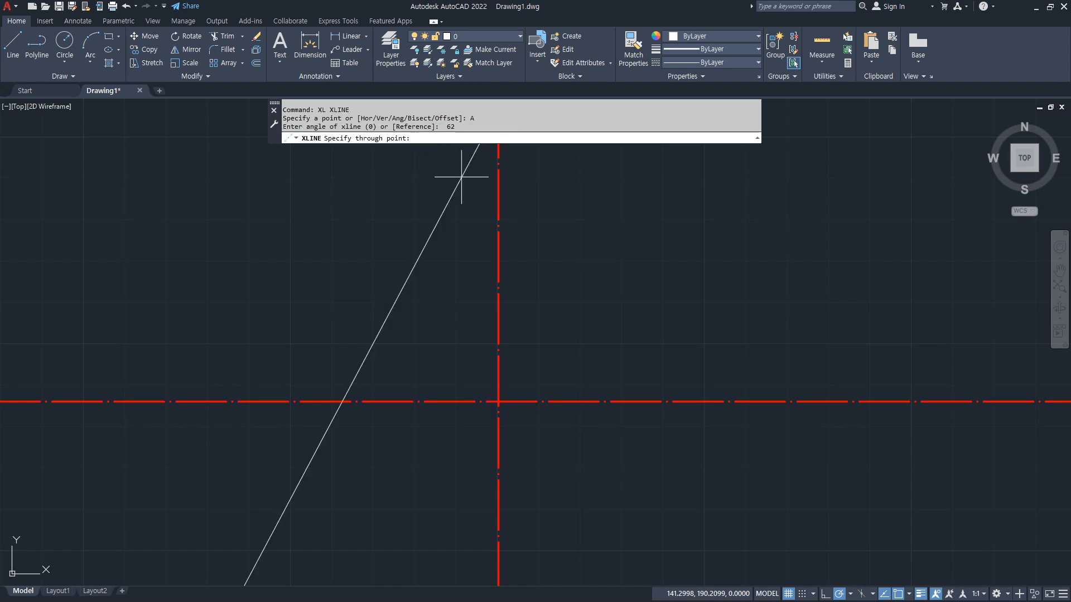
{"action": "left_click", "coordinate": [499, 401]}
{"action": "key", "text": "Return"}
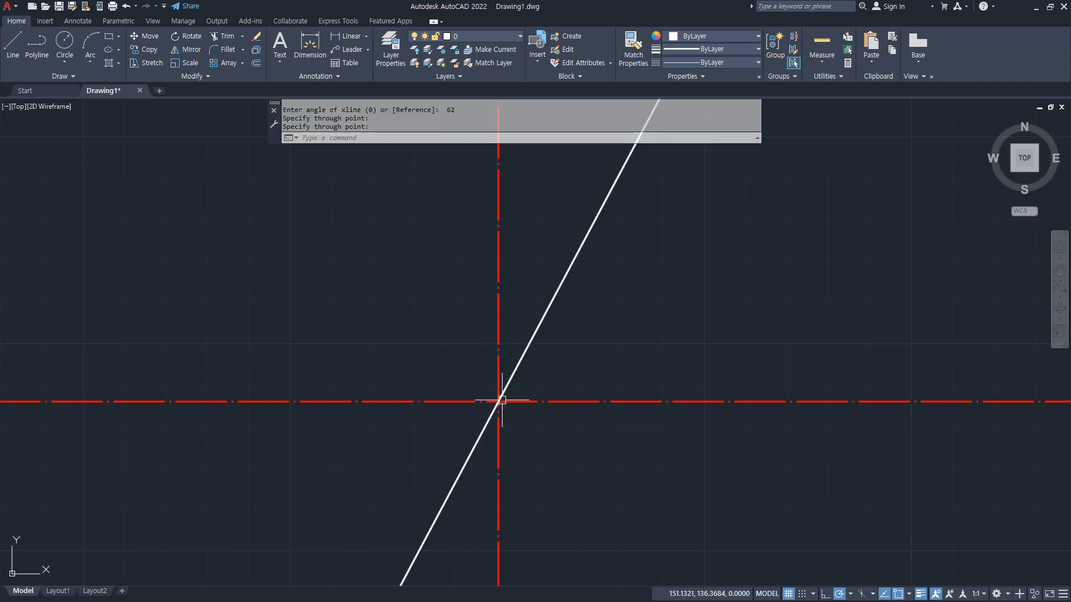
Match the properties of the horizontal centerline onto the angled construction line.
{"action": "type", "text": "ma"}
{"action": "key", "text": "Return"}
{"action": "left_click", "coordinate": [535, 401]}
{"action": "left_click", "coordinate": [520, 359]}
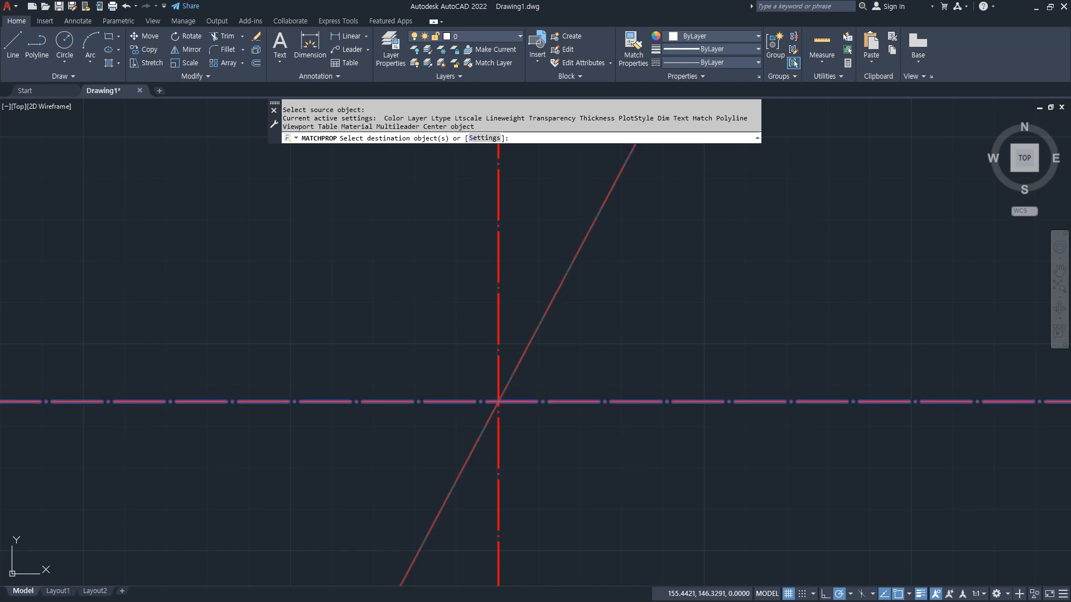
{"action": "key", "text": "Return"}
Trim away the part of the angled centerline below the centerline intersection.
{"action": "type", "text": "tr"}
{"action": "key", "text": "Return"}
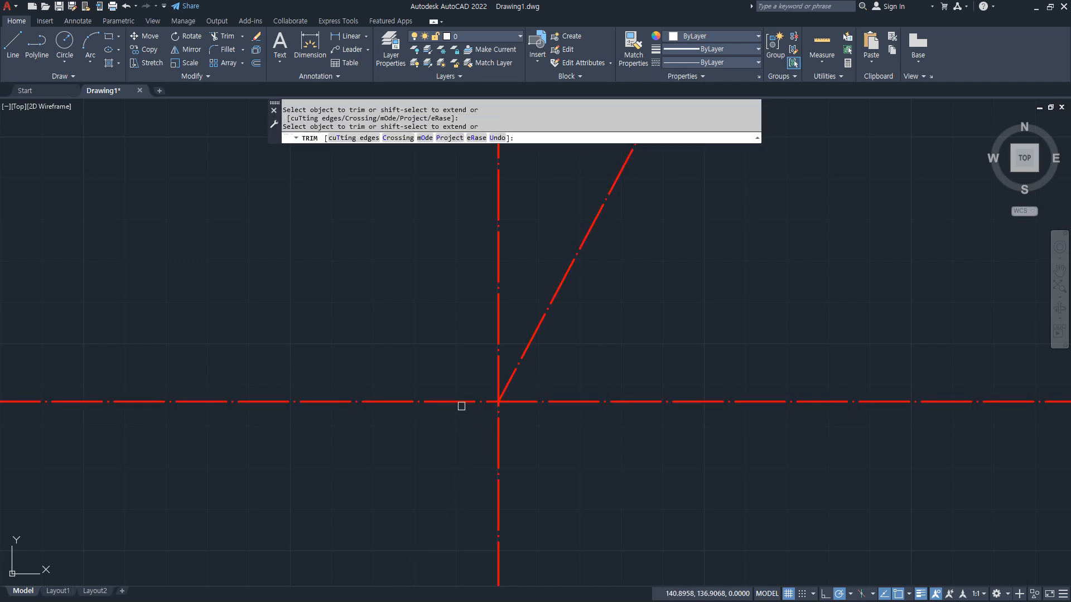
{"action": "key", "text": "Return"}
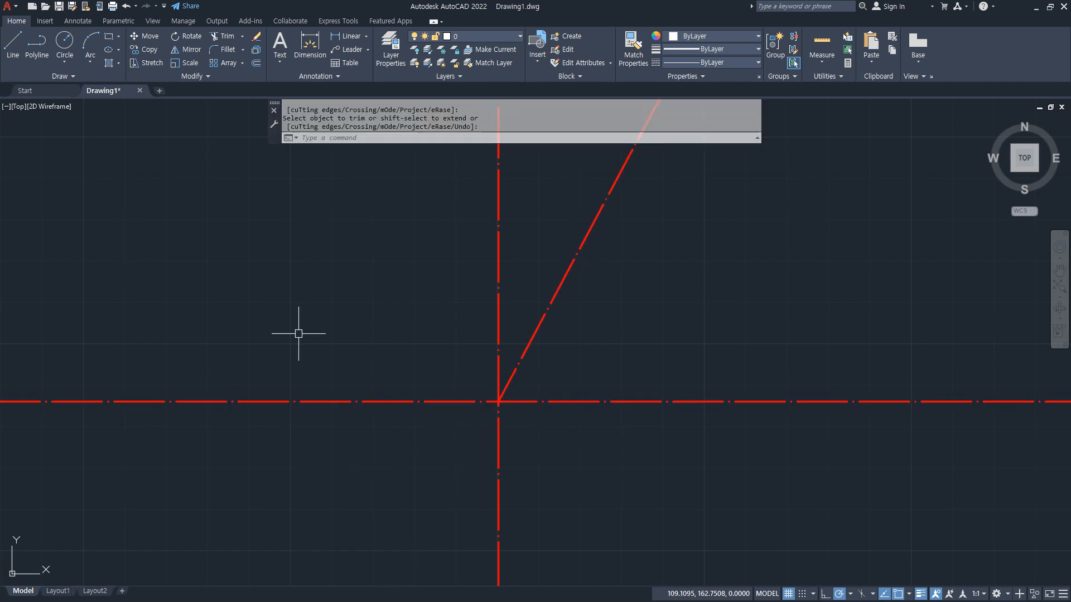
Switch to the browser, examine the plate drawing's radii for the central circle, the notch and its center arc, and return to AutoCAD.
{"action": "key", "text": "alt+Tab"}
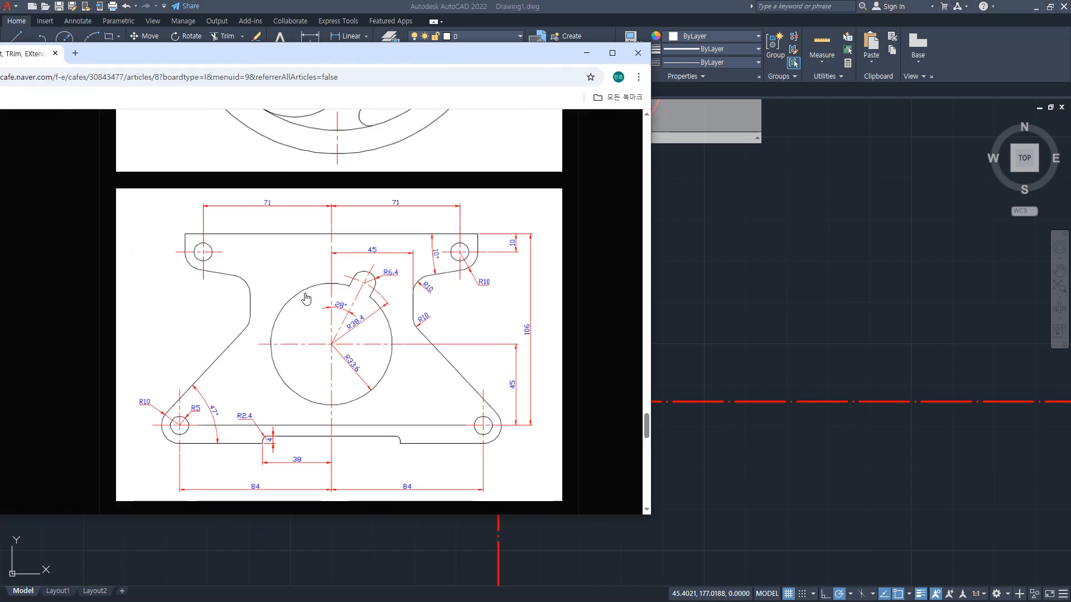
{"action": "mouse_move", "coordinate": [361, 387]}
{"action": "left_mouse_down"}
{"action": "mouse_move", "coordinate": [328, 365]}
{"action": "mouse_move", "coordinate": [370, 367]}
{"action": "left_mouse_up"}
{"action": "left_click_drag", "start_coordinate": [344, 277], "coordinate": [379, 294]}
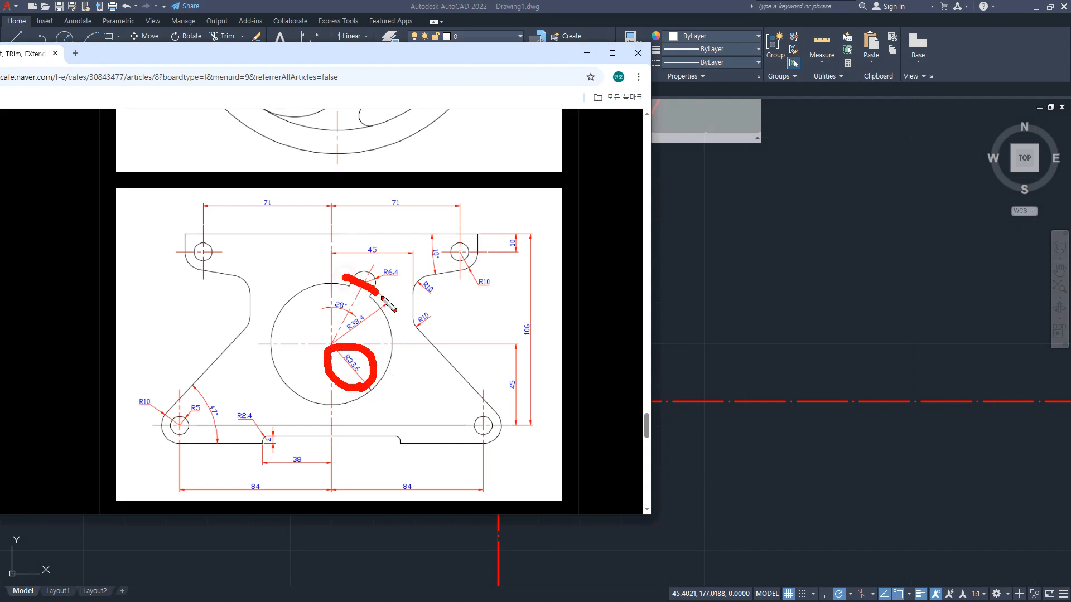
{"action": "mouse_move", "coordinate": [352, 347]}
{"action": "left_mouse_down"}
{"action": "mouse_move", "coordinate": [333, 326]}
{"action": "mouse_move", "coordinate": [375, 319]}
{"action": "mouse_move", "coordinate": [350, 347]}
{"action": "left_mouse_up"}
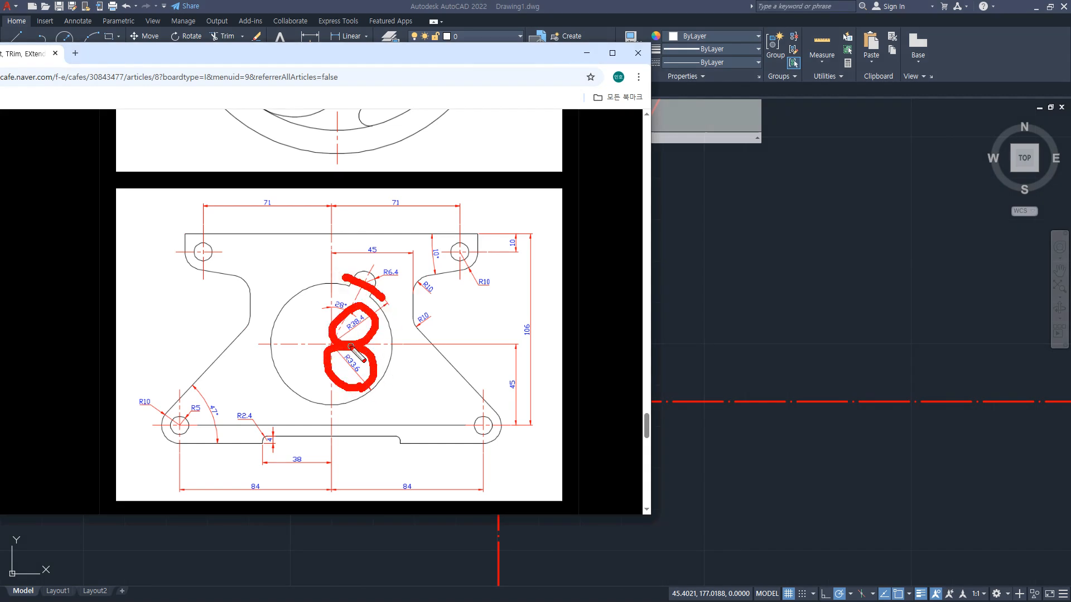
{"action": "mouse_move", "coordinate": [370, 289]}
{"action": "left_mouse_down"}
{"action": "mouse_move", "coordinate": [380, 259]}
{"action": "mouse_move", "coordinate": [403, 307]}
{"action": "left_mouse_up"}
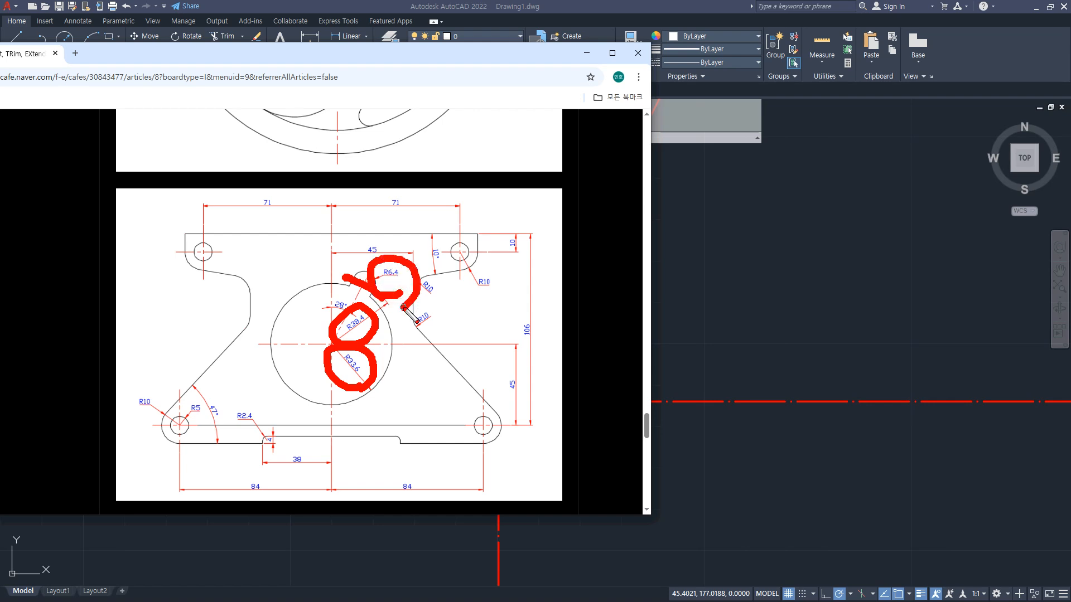
{"action": "key", "text": "Escape"}
{"action": "left_click_drag", "start_coordinate": [412, 58], "coordinate": [0, 113]}
{"action": "left_click", "coordinate": [635, 328]}
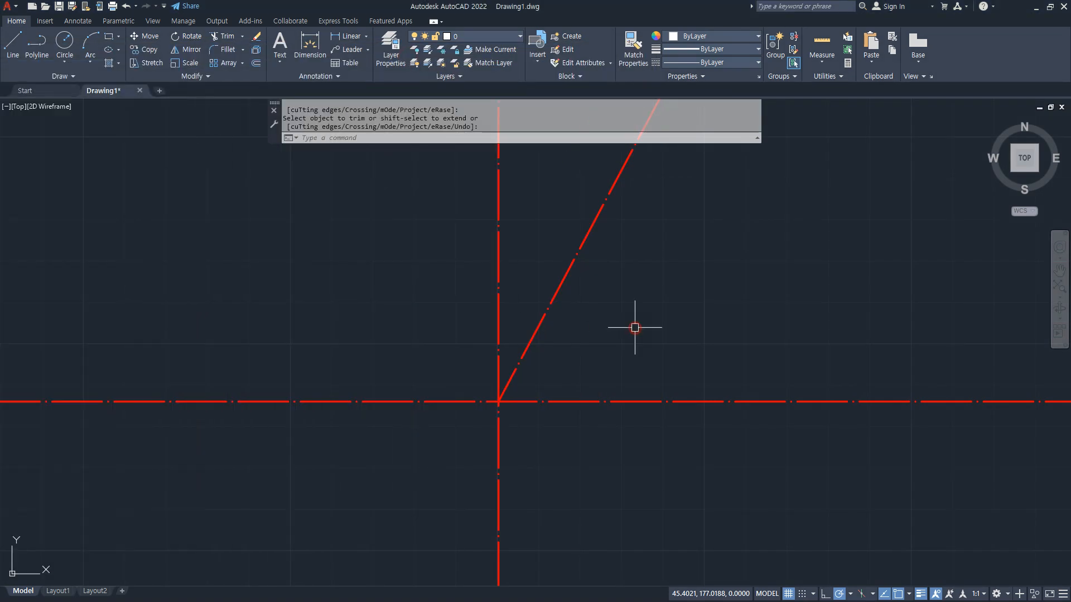
Draw a circle of radius 33.6 centered on the centerline intersection.
{"action": "type", "text": "c"}
{"action": "key", "text": "Return"}
{"action": "left_click", "coordinate": [498, 402]}
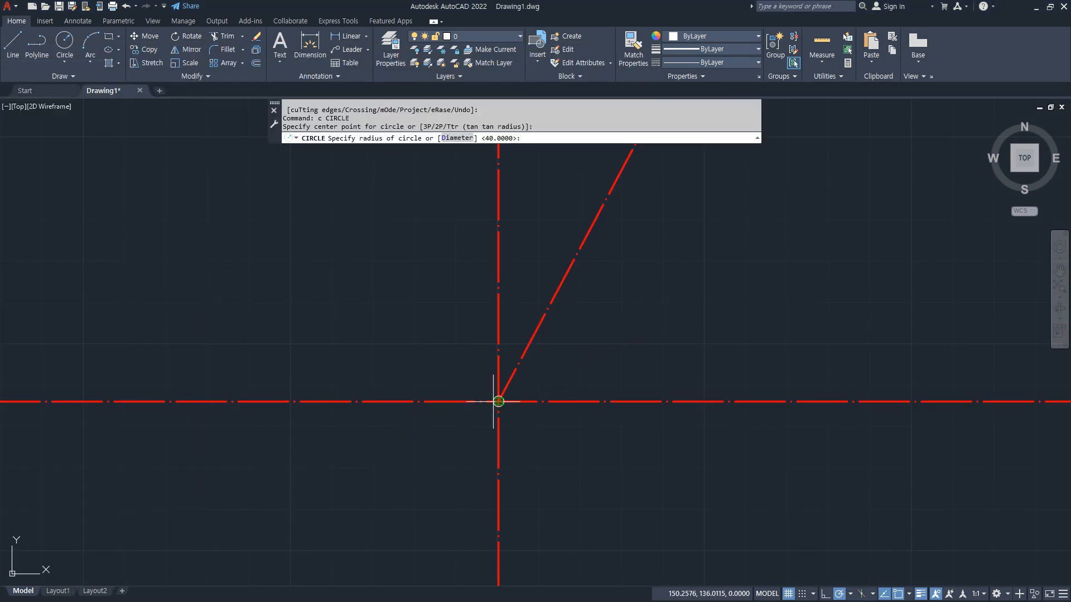
{"action": "type", "text": "33.6"}
{"action": "key", "text": "Return"}
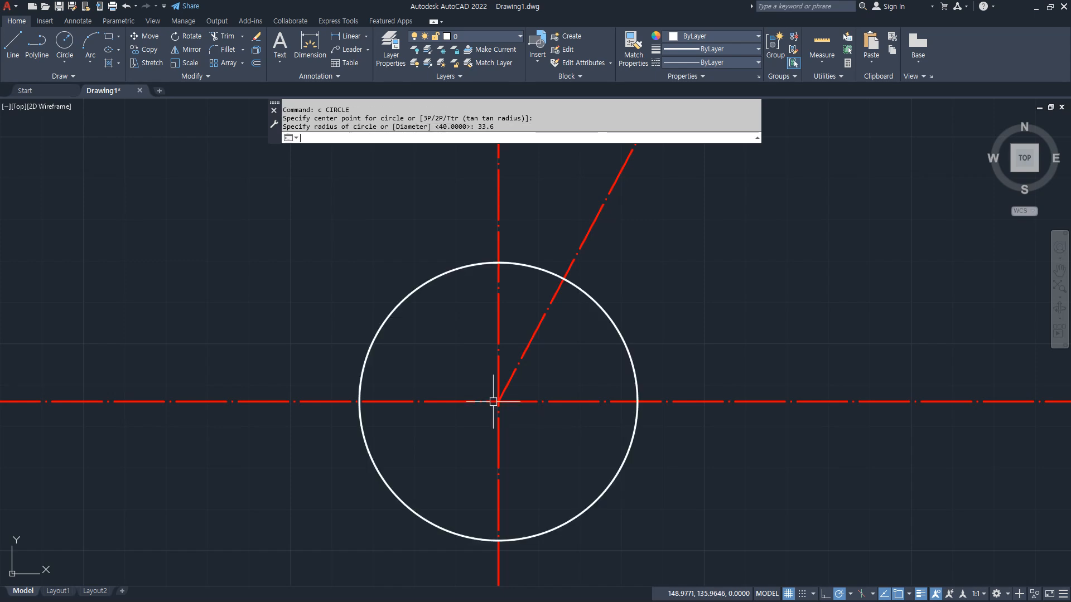
Draw a concentric circle of radius 38.4 around the centerline intersection.
{"action": "key", "text": "Return"}
{"action": "left_click", "coordinate": [499, 402]}
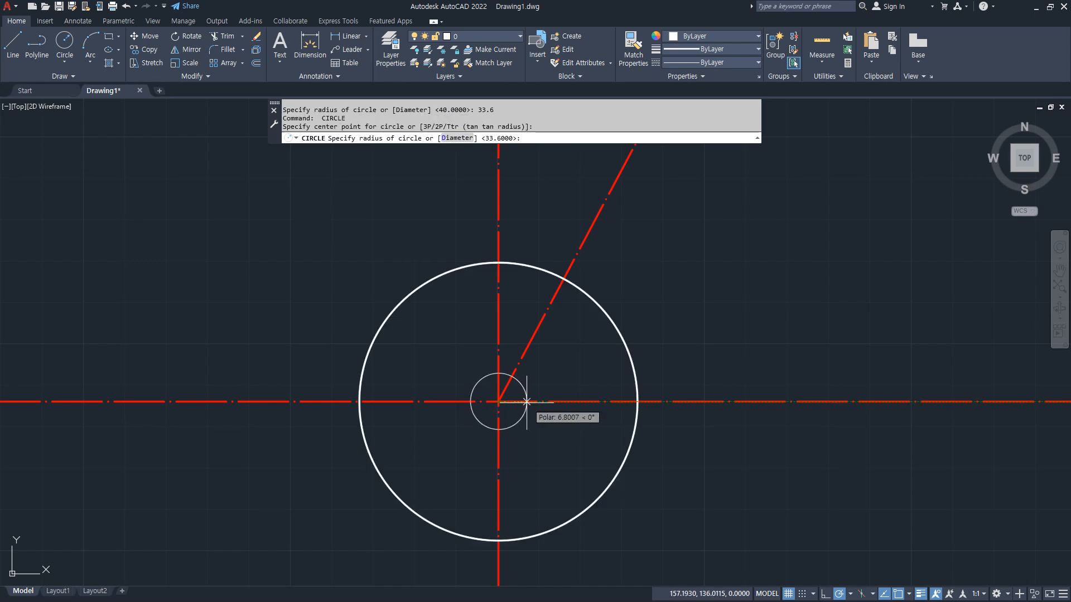
{"action": "type", "text": "38."}
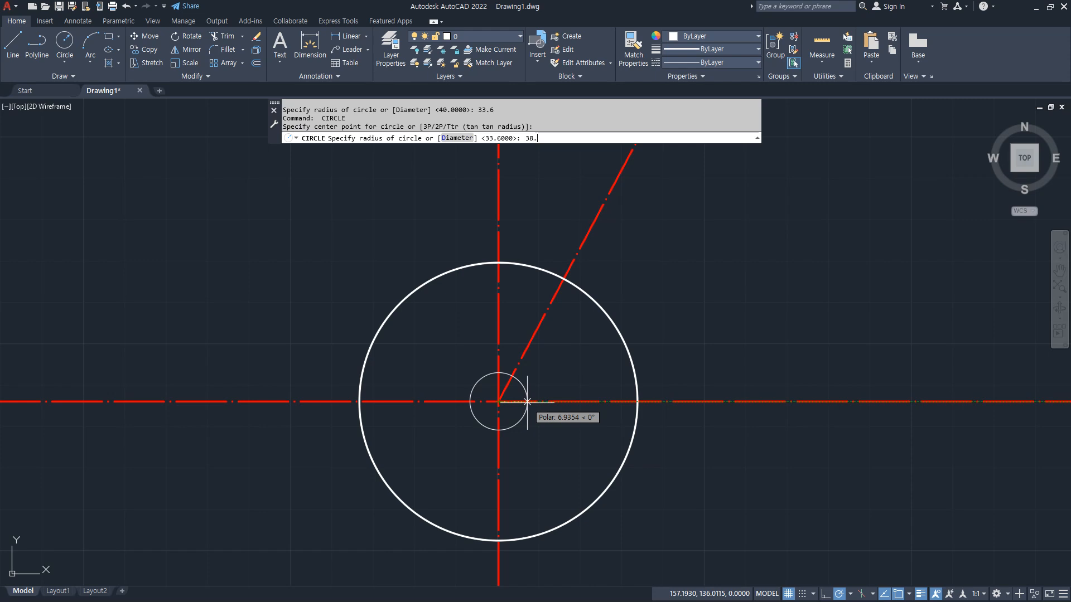
{"action": "type", "text": "4"}
{"action": "key", "text": "Return"}
Match the properties of the angled centerline onto the radius 38.4 circle.
{"action": "type", "text": "ma"}
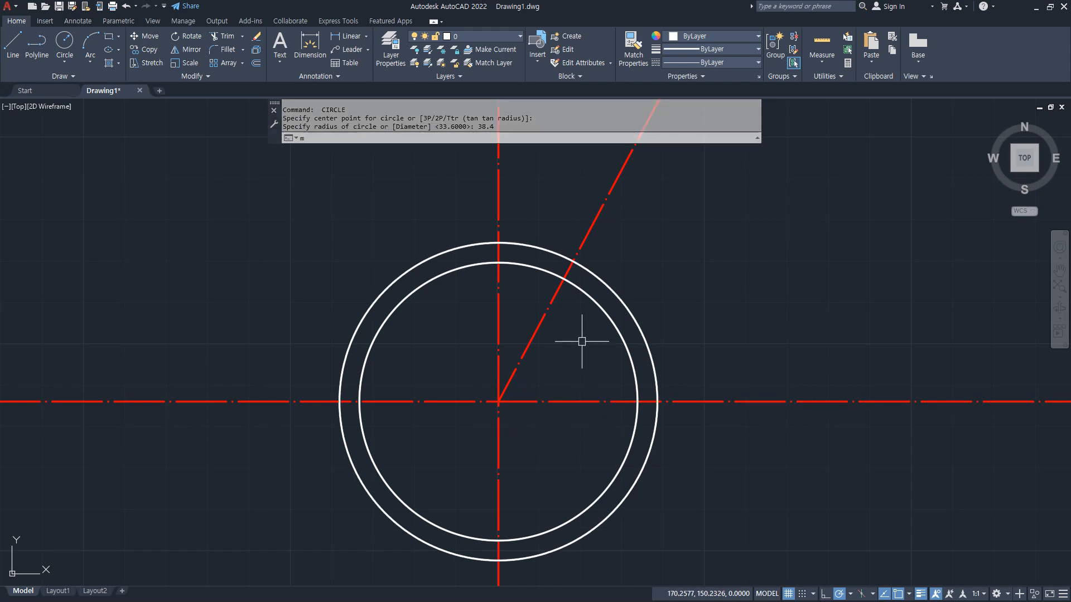
{"action": "key", "text": "Return"}
{"action": "left_click", "coordinate": [583, 236]}
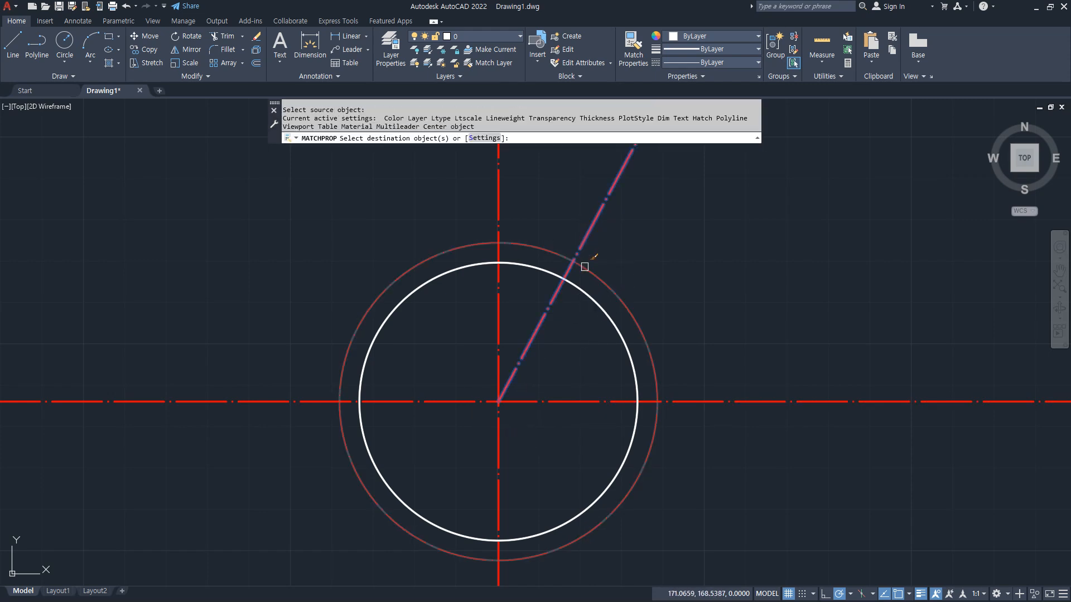
{"action": "left_click", "coordinate": [589, 264]}
Draw a circle of radius 6.4 centered where the angled centerline crosses the radius 38.4 circle.
{"action": "type", "text": "c"}
{"action": "key", "text": "Return"}
{"action": "left_click", "coordinate": [573, 261]}
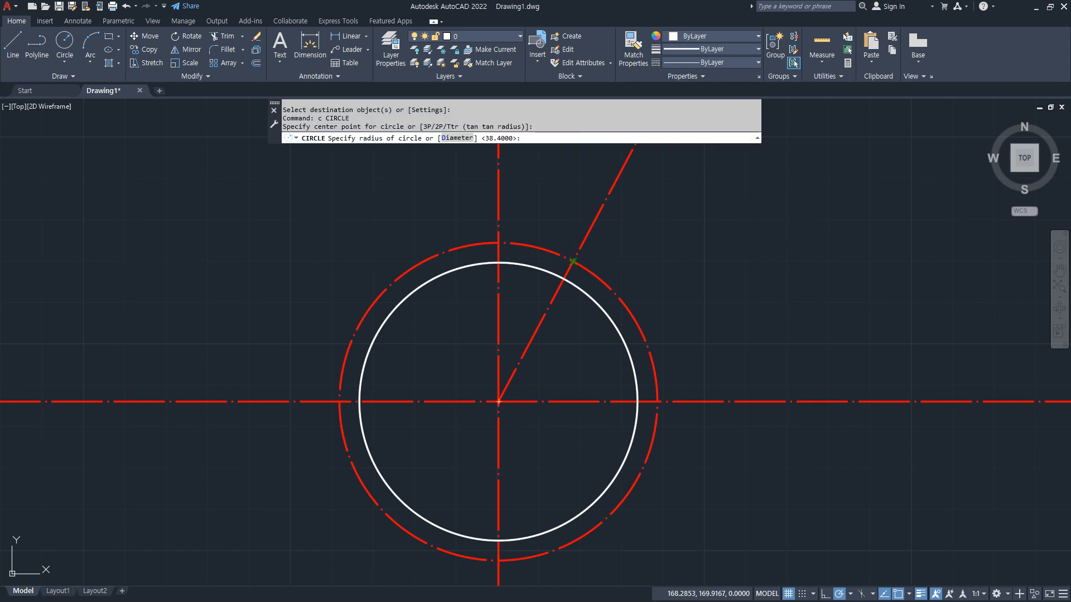
{"action": "type", "text": "6."}
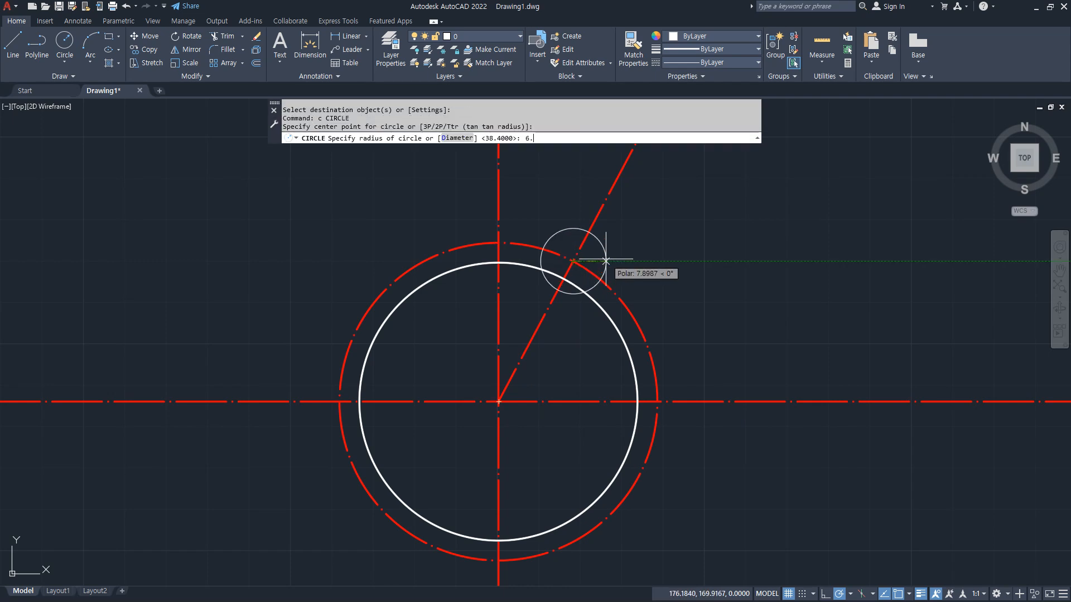
Complete the small circle with radius 6.4 at the intersection of the inclined centerline and the dash-dot pitch circle.
{"action": "type", "text": "4"}
{"action": "key", "text": "Return"}
{"action": "scroll", "coordinate": [537, 279], "scroll_direction": "up", "scroll_amount": 2}
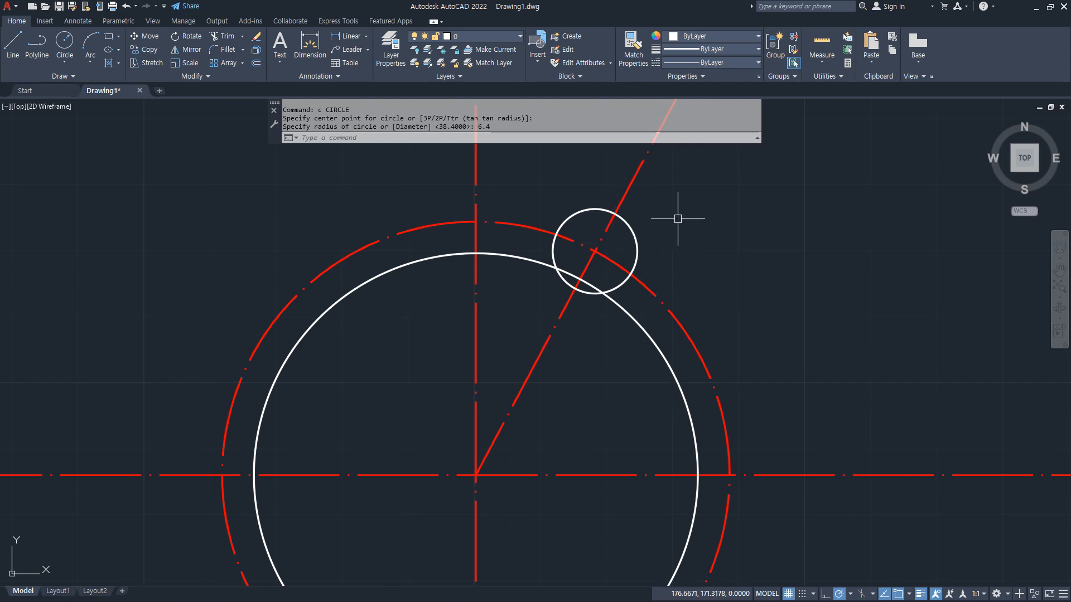
Offset the small circle outward by 5.
{"action": "key", "text": "Escape"}
{"action": "key", "text": "Escape"}
{"action": "type", "text": "o"}
{"action": "key", "text": "Return"}
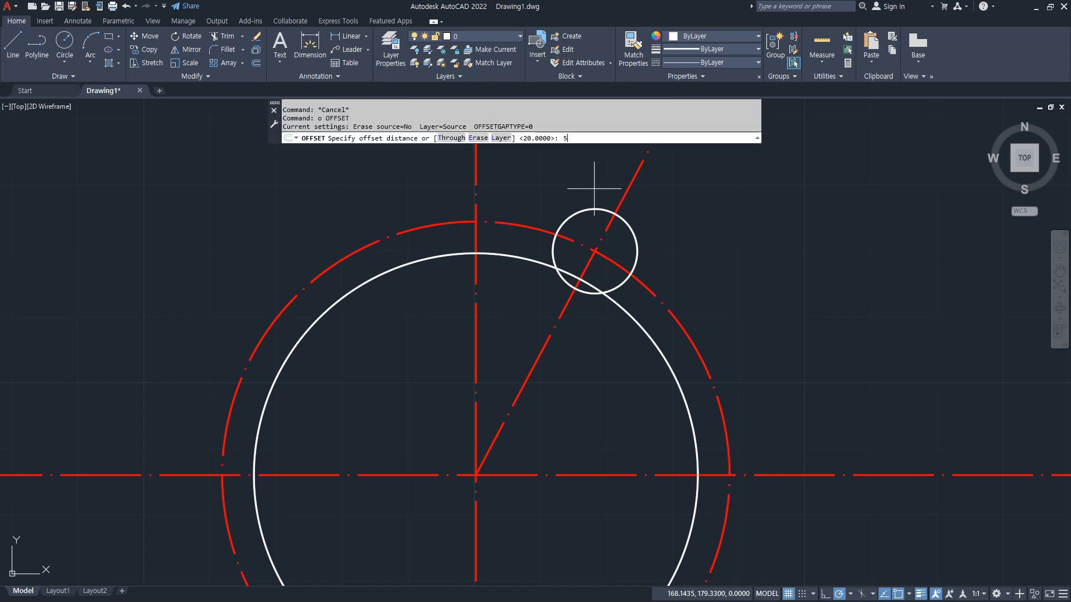
{"action": "type", "text": "5"}
{"action": "key", "text": "Return"}
{"action": "left_click", "coordinate": [624, 222]}
{"action": "left_click", "coordinate": [728, 227]}
{"action": "key", "text": "Return"}
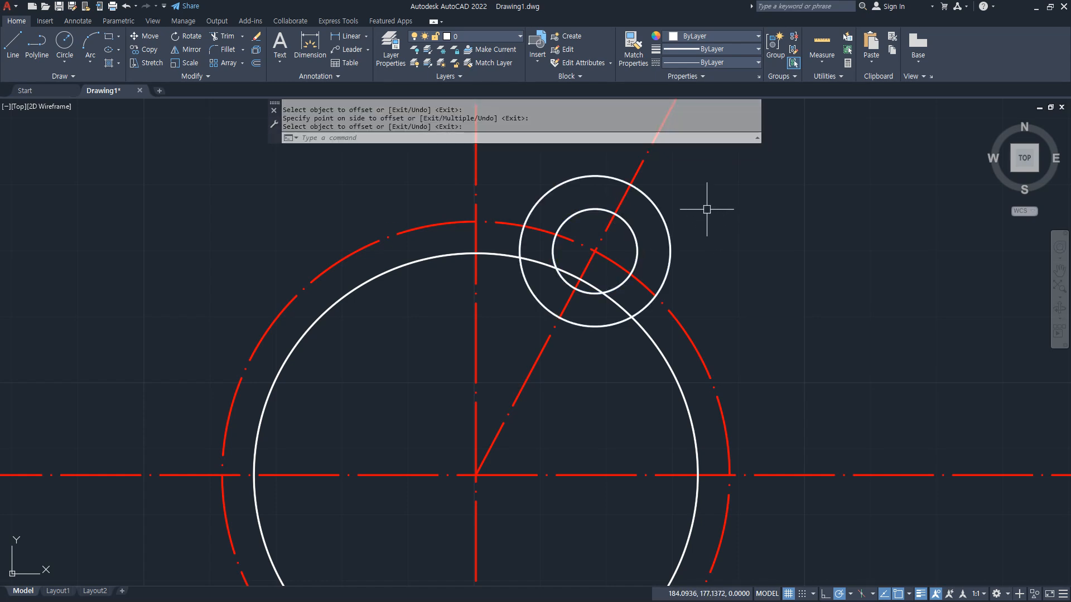
Trim the inclined centerline and the dash-dot pitch circle where they extend beyond the offset circle.
{"action": "type", "text": "tr"}
{"action": "key", "text": "Return"}
{"action": "left_click", "coordinate": [644, 165]}
{"action": "left_click", "coordinate": [673, 314]}
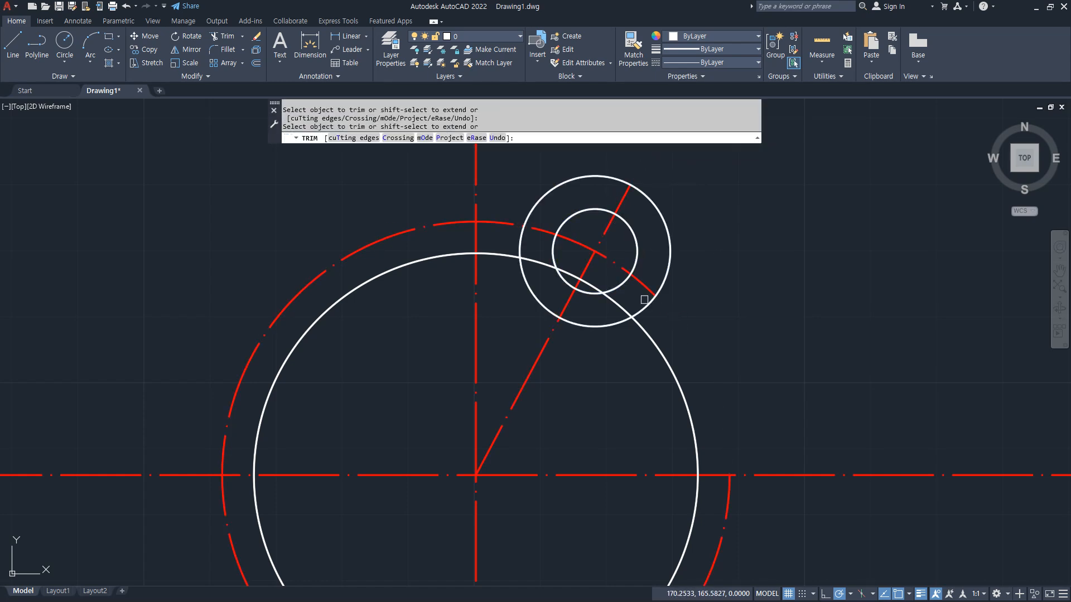
{"action": "left_click_drag", "start_coordinate": [490, 217], "coordinate": [485, 228]}
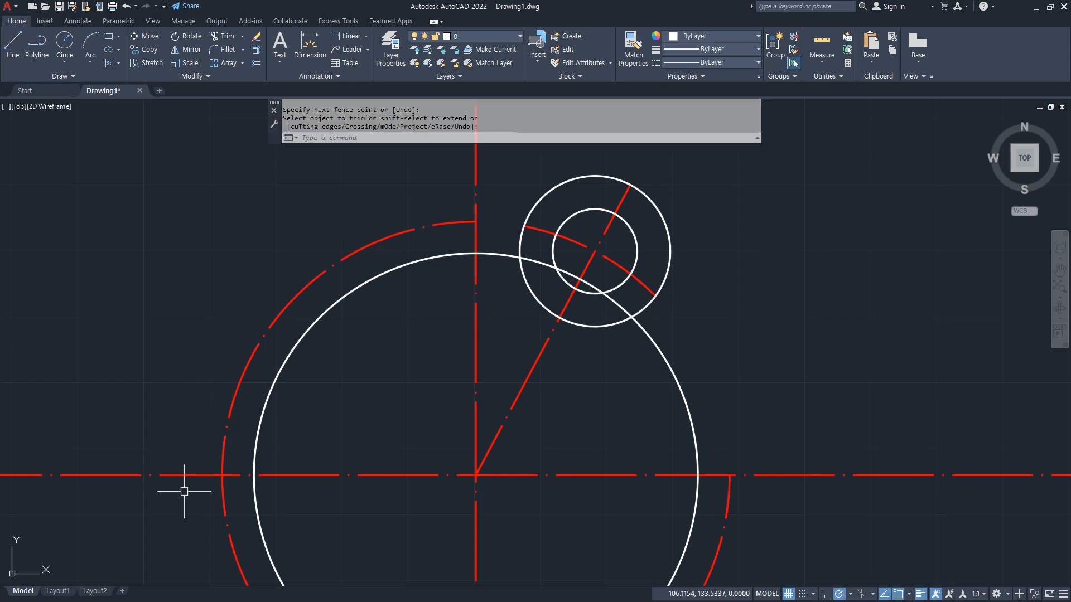
{"action": "key", "text": "Return"}
Erase the leftover pitch circle arc and the offset circle around the small circle.
{"action": "left_click", "coordinate": [223, 491]}
{"action": "left_click", "coordinate": [667, 223]}
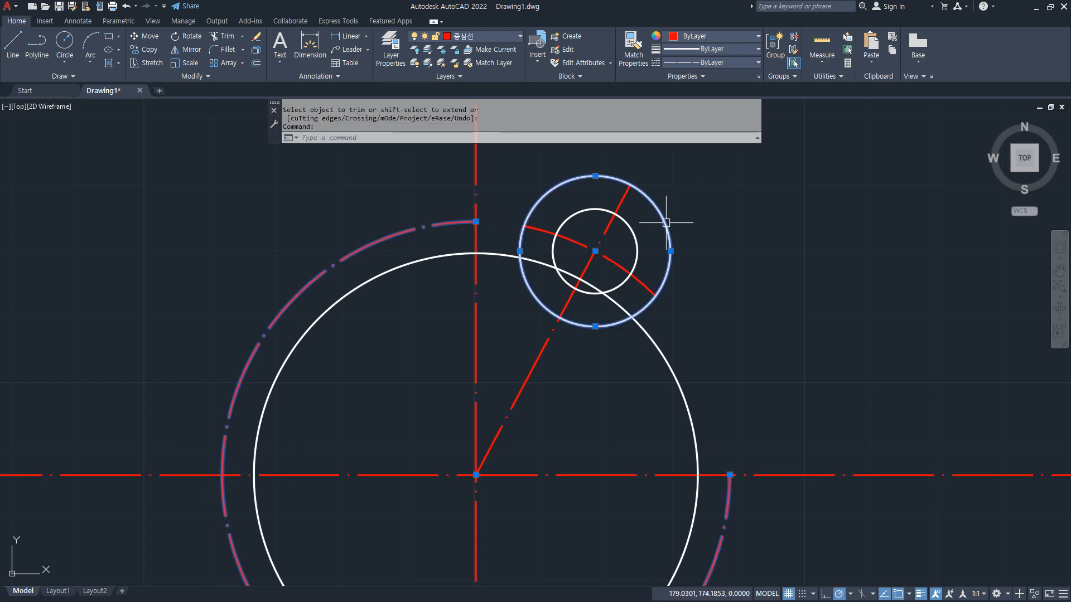
{"action": "type", "text": "e"}
{"action": "key", "text": "Return"}
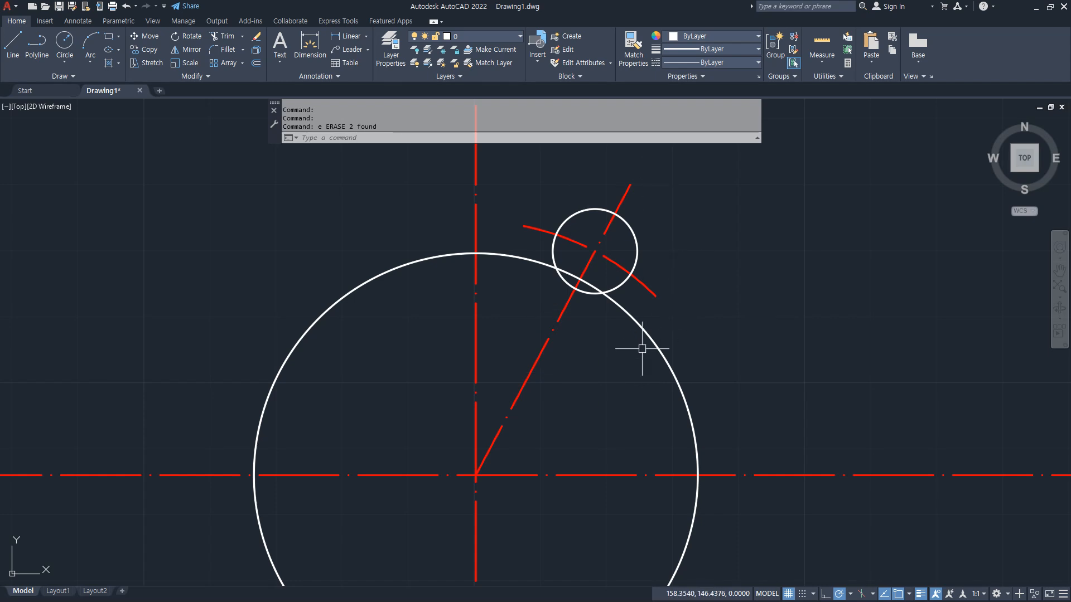
{"action": "scroll", "coordinate": [545, 299], "scroll_direction": "up", "scroll_amount": 2}
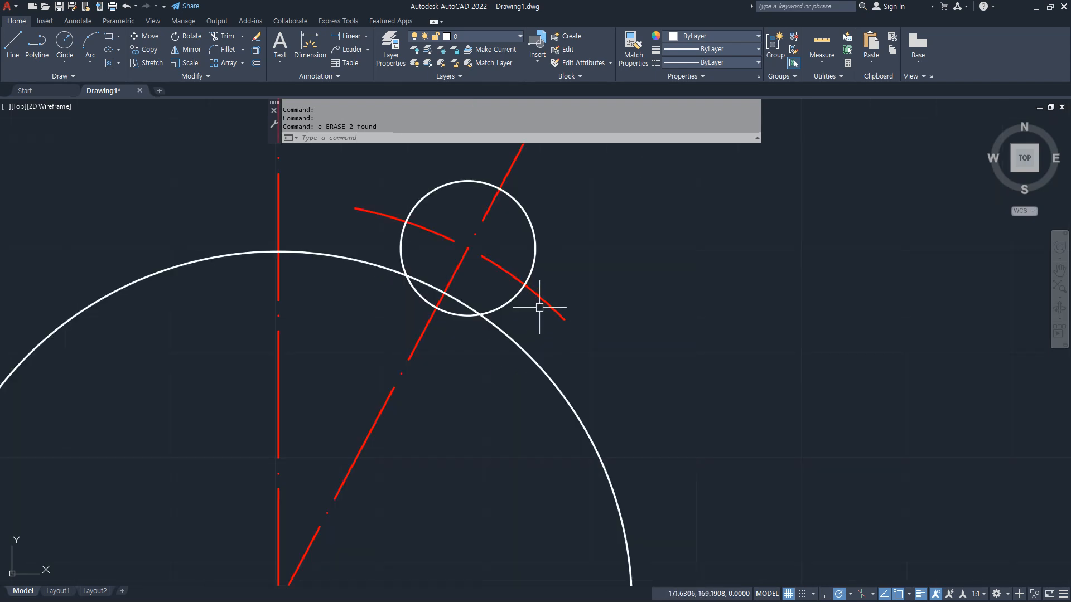
{"action": "left_click_drag", "start_coordinate": [404, 220], "coordinate": [379, 269]}
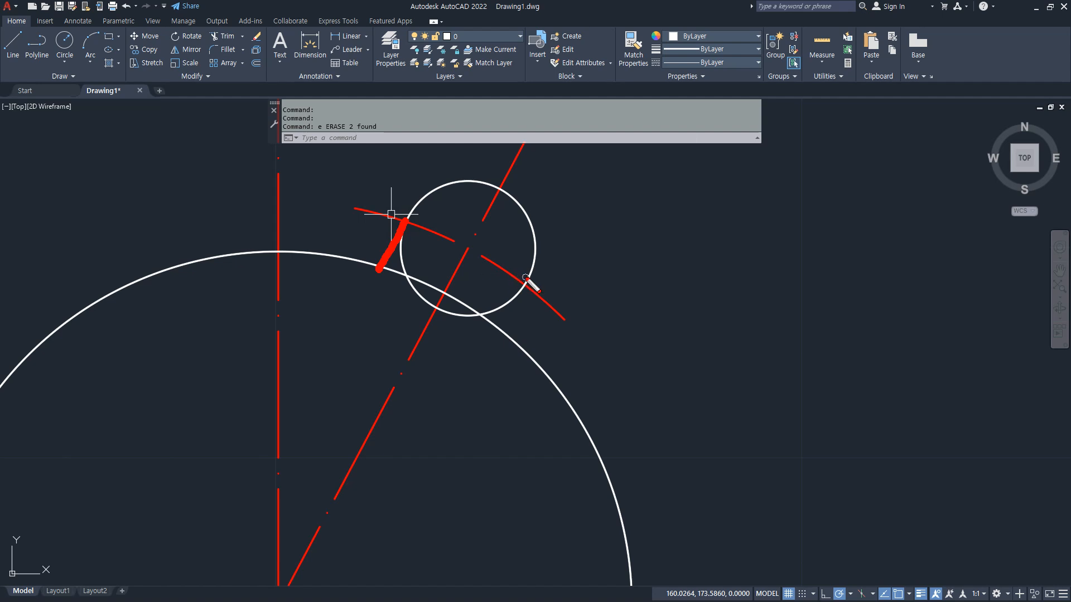
{"action": "left_click_drag", "start_coordinate": [525, 277], "coordinate": [497, 331]}
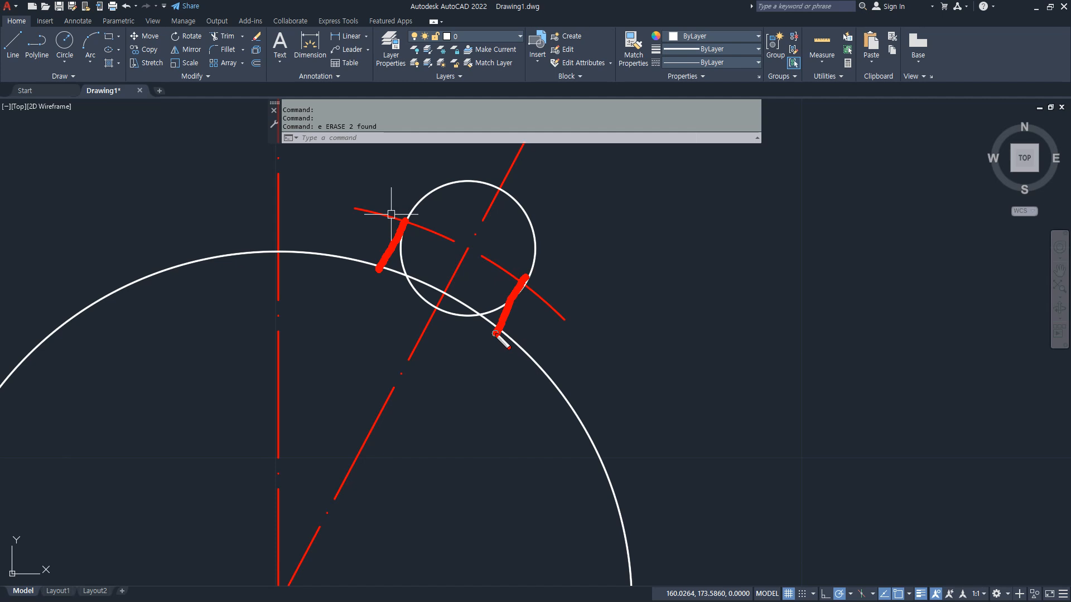
{"action": "left_click_drag", "start_coordinate": [392, 412], "coordinate": [368, 383]}
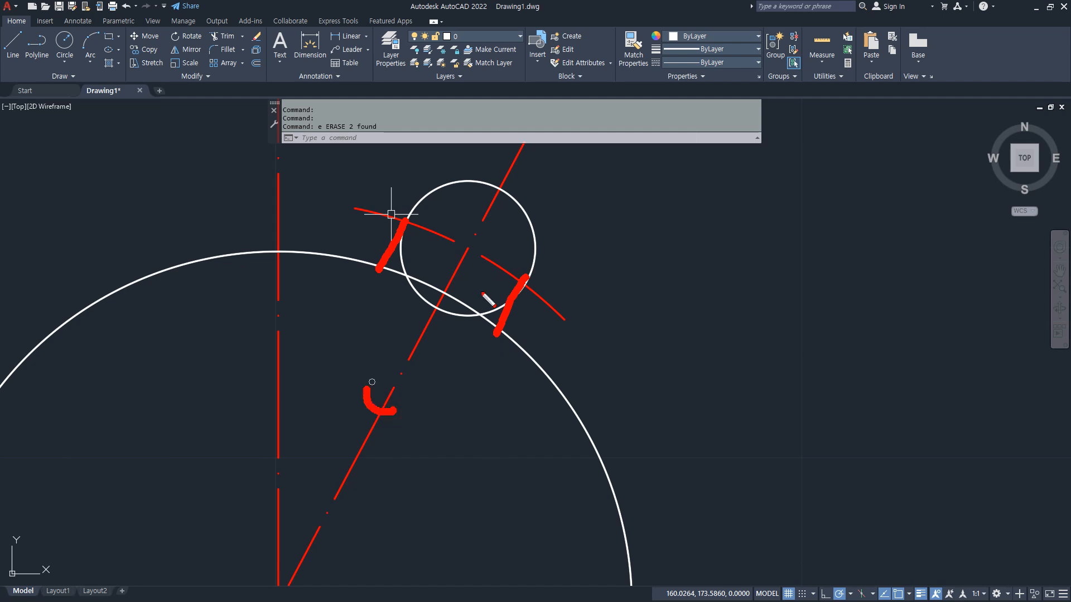
{"action": "key", "text": "e"}
{"action": "left_click_drag", "start_coordinate": [377, 426], "coordinate": [399, 445]}
{"action": "mouse_move", "coordinate": [392, 296]}
{"action": "left_mouse_down"}
{"action": "mouse_move", "coordinate": [381, 234]}
{"action": "mouse_move", "coordinate": [519, 295]}
{"action": "mouse_move", "coordinate": [438, 308]}
{"action": "left_mouse_up"}
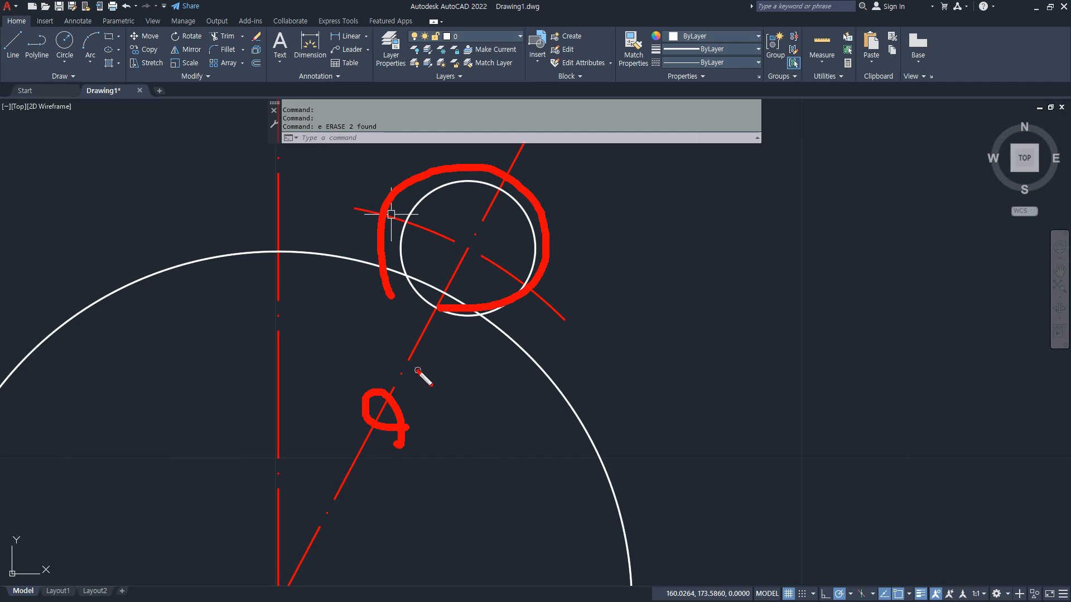
{"action": "mouse_move", "coordinate": [417, 370]}
{"action": "left_mouse_down"}
{"action": "mouse_move", "coordinate": [334, 314]}
{"action": "mouse_move", "coordinate": [332, 349]}
{"action": "mouse_move", "coordinate": [359, 302]}
{"action": "left_mouse_up"}
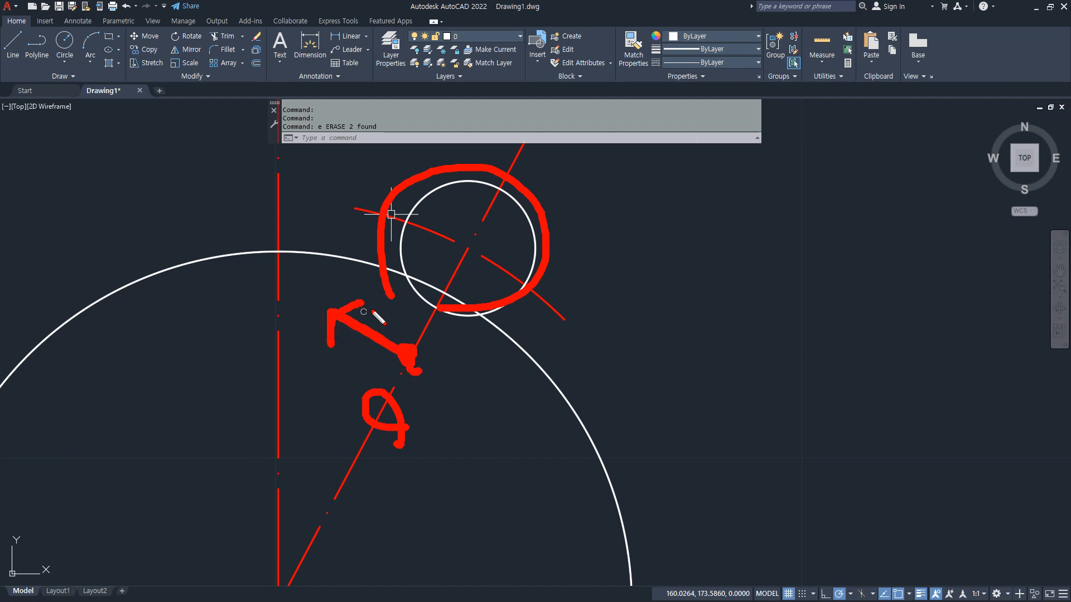
{"action": "left_click_drag", "start_coordinate": [401, 234], "coordinate": [330, 381]}
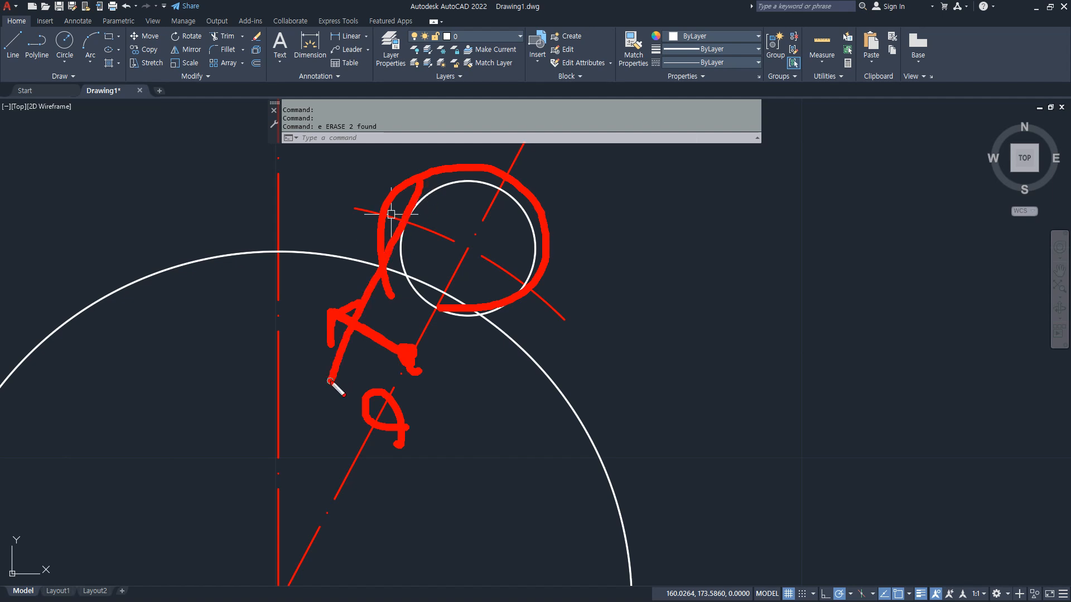
{"action": "key", "text": "Escape"}
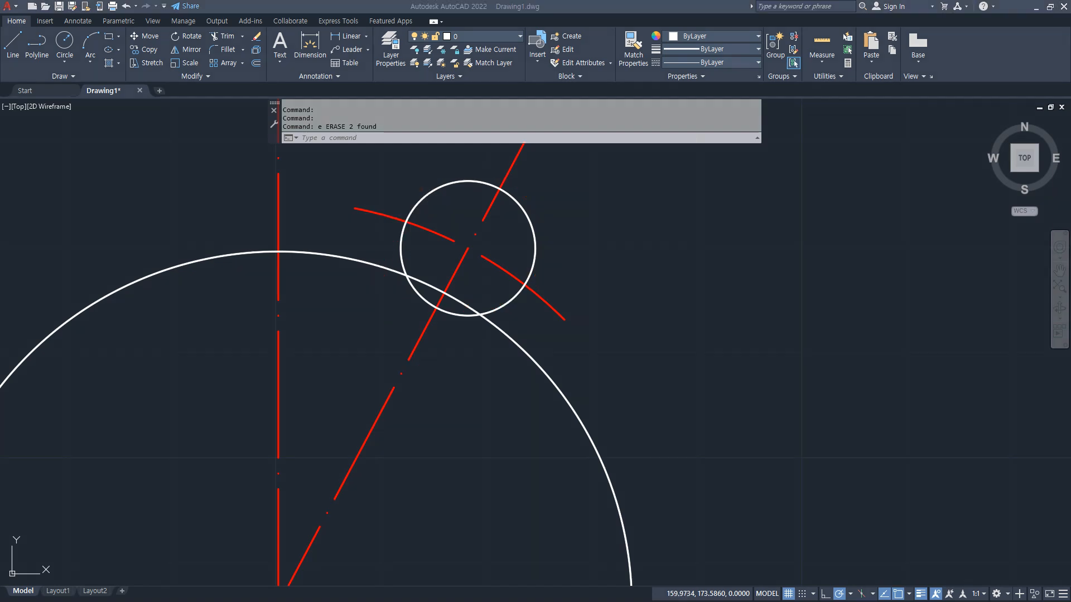
Offset the inclined centerline by 6.5 to both sides.
{"action": "type", "text": "o"}
{"action": "key", "text": "Return"}
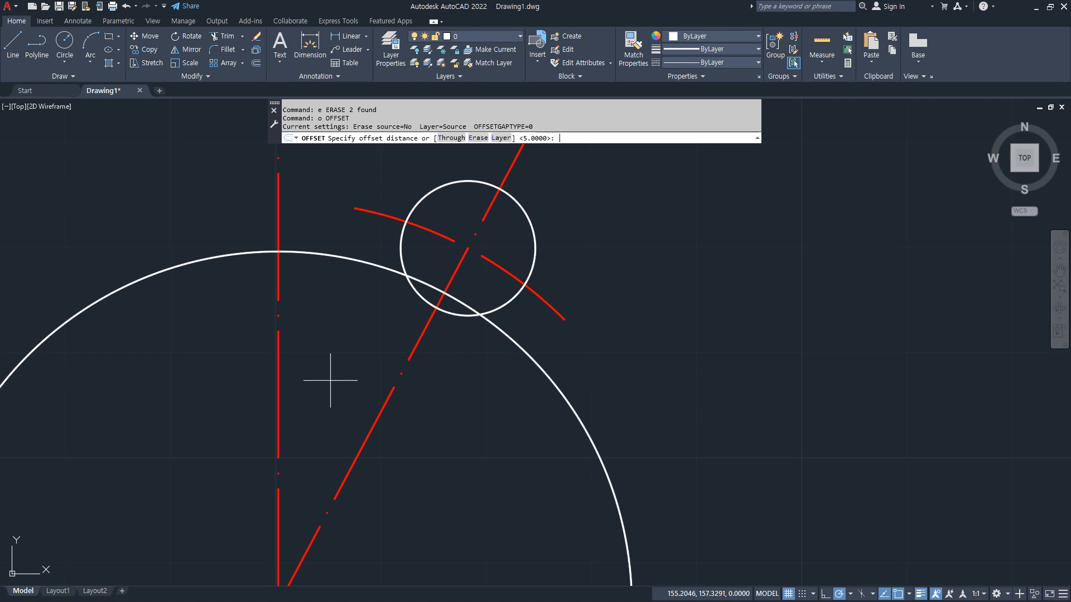
{"action": "type", "text": "6.5"}
{"action": "key", "text": "Return"}
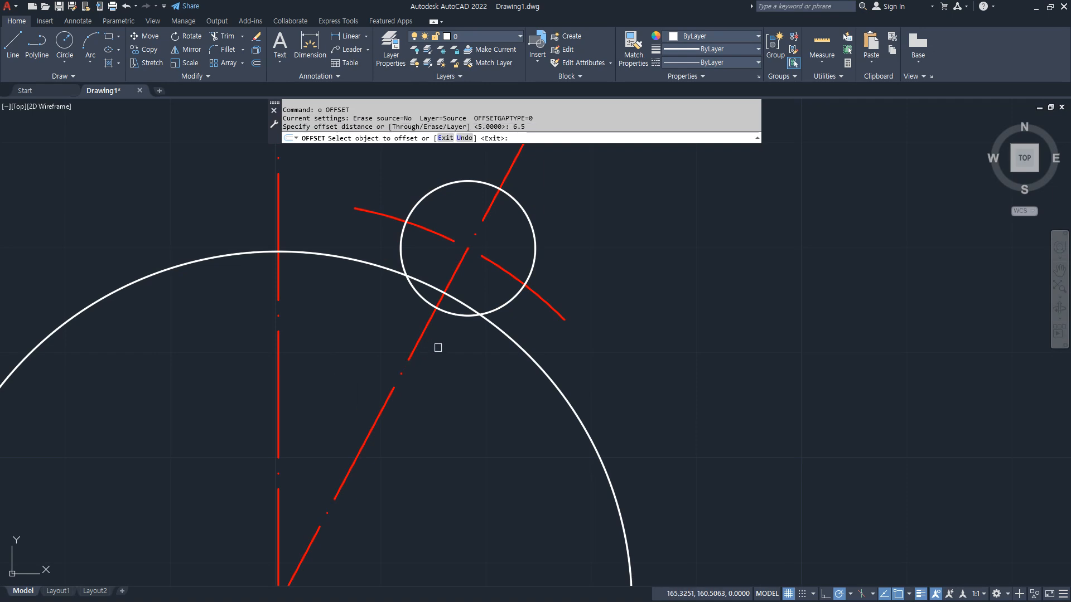
{"action": "left_click", "coordinate": [419, 340]}
{"action": "left_click", "coordinate": [376, 330]}
{"action": "left_click", "coordinate": [416, 345]}
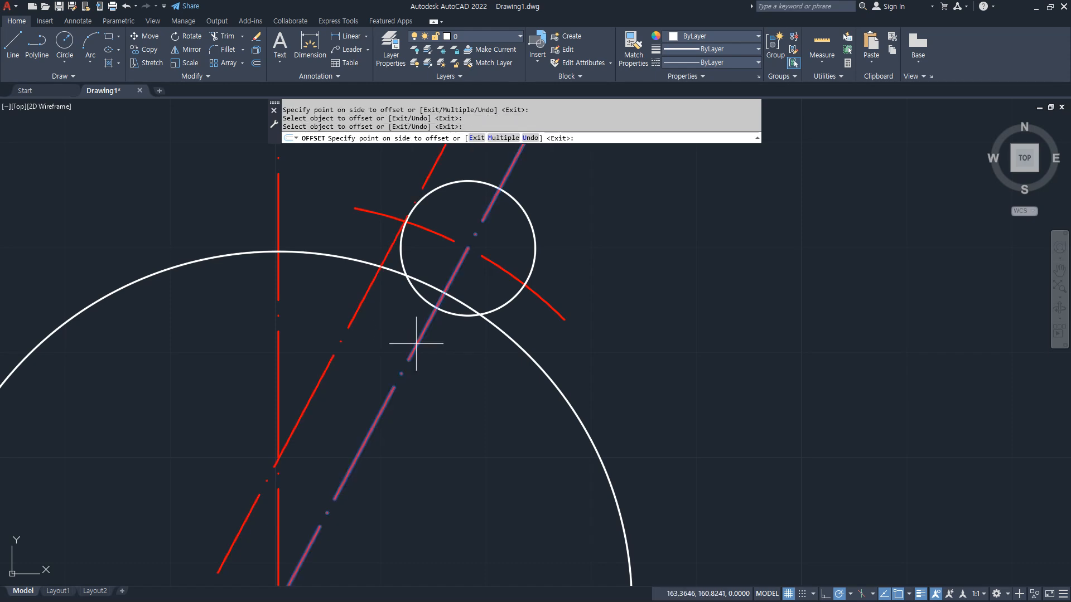
{"action": "left_click", "coordinate": [452, 363]}
{"action": "key", "text": "Return"}
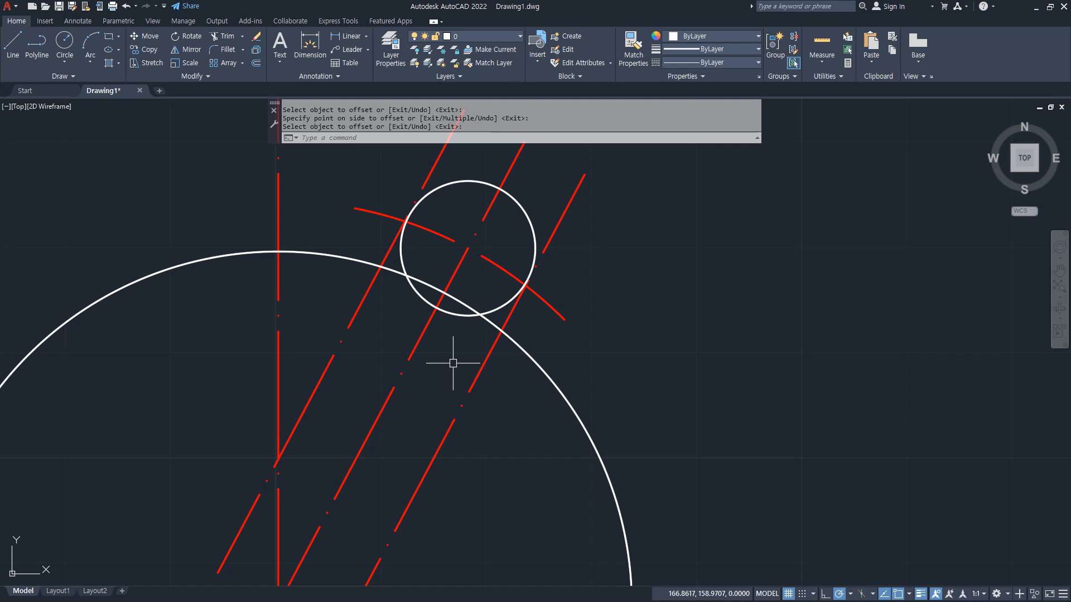
Match the properties of the large circle onto the two offset lines.
{"action": "type", "text": "ma"}
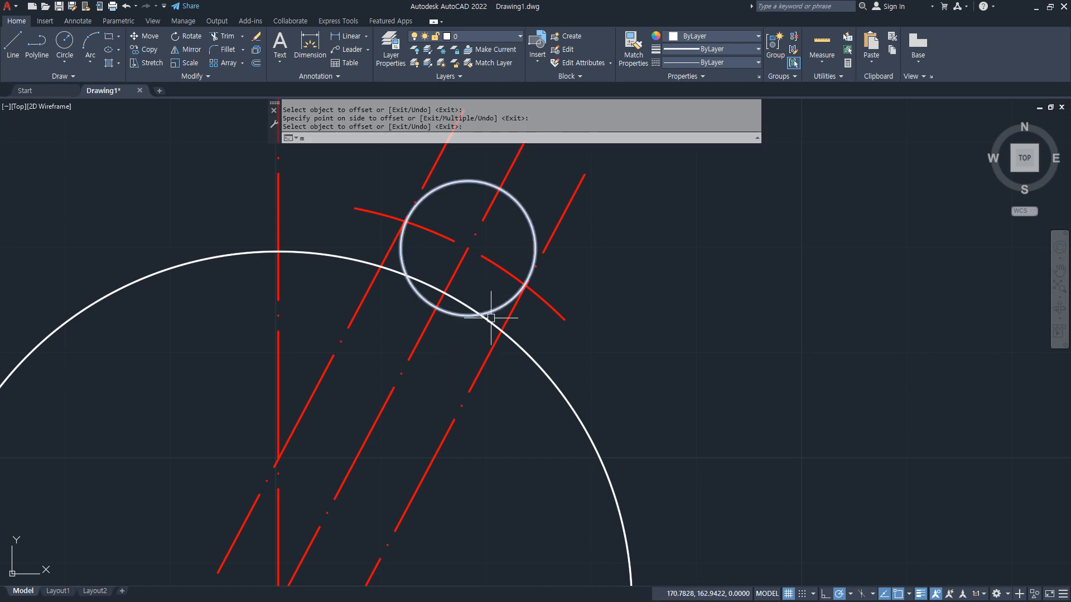
{"action": "key", "text": "Return"}
{"action": "left_click", "coordinate": [512, 345]}
{"action": "left_click", "coordinate": [488, 353]}
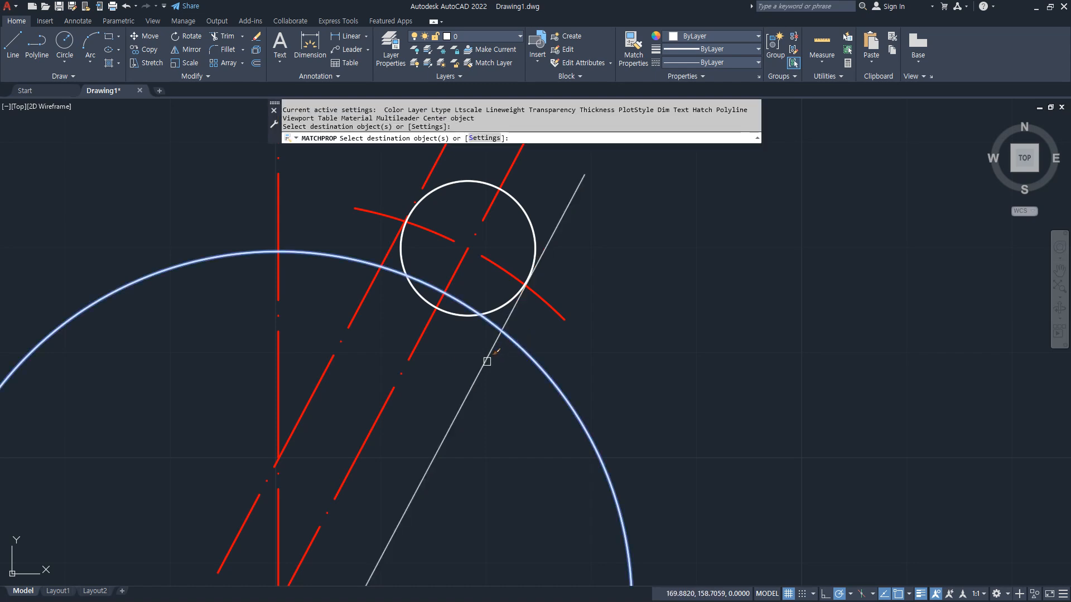
{"action": "left_click", "coordinate": [364, 299]}
{"action": "key", "text": "Return"}
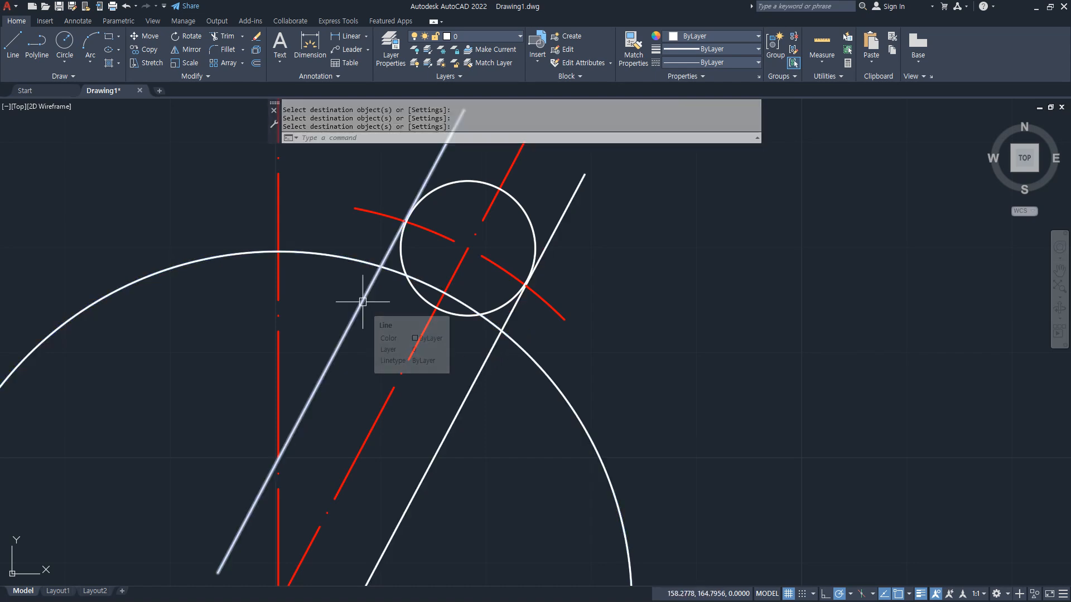
Trim the overlapping portions of the large and small circles just left of the inclined centerline.
{"action": "type", "text": "tr"}
{"action": "key", "text": "Return"}
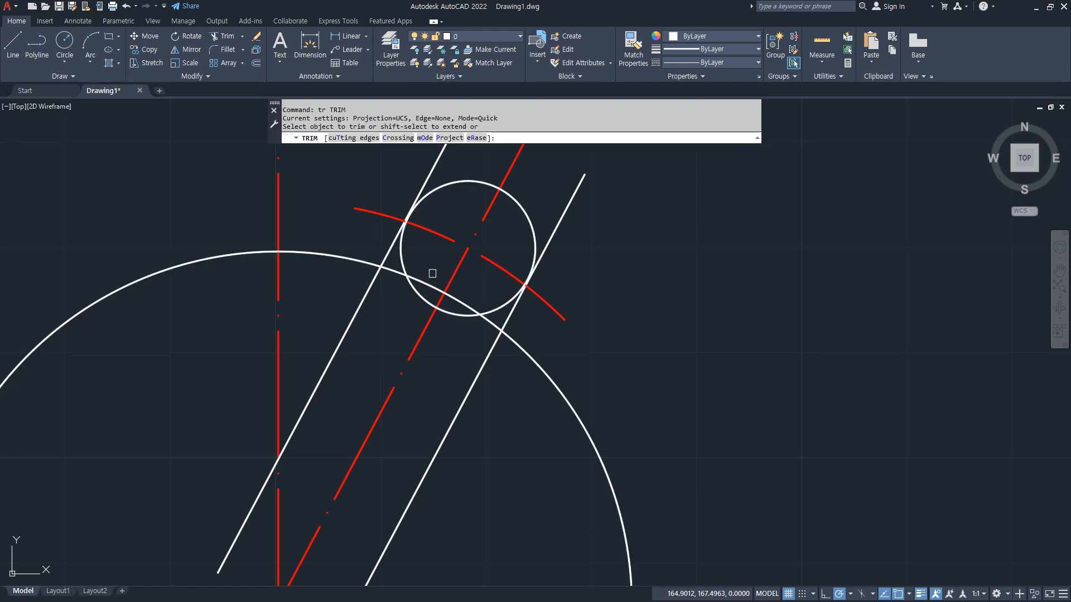
{"action": "left_click", "coordinate": [433, 273]}
{"action": "left_click", "coordinate": [406, 302]}
{"action": "key", "text": "Return"}
{"action": "key", "text": "Return"}
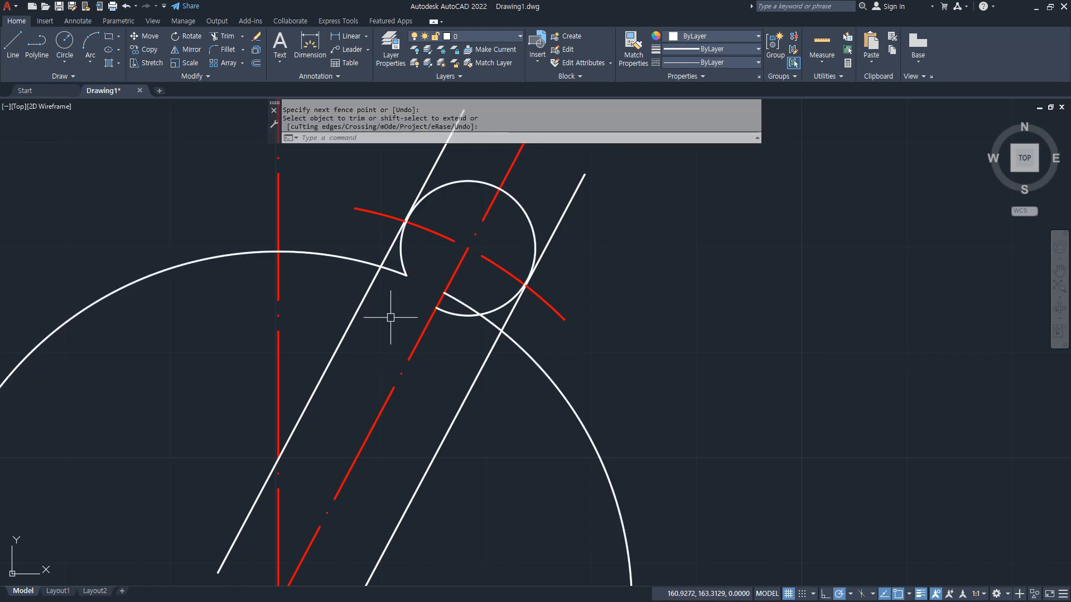
{"action": "type", "text": "f"}
{"action": "key", "text": "Return"}
{"action": "left_click", "coordinate": [395, 240]}
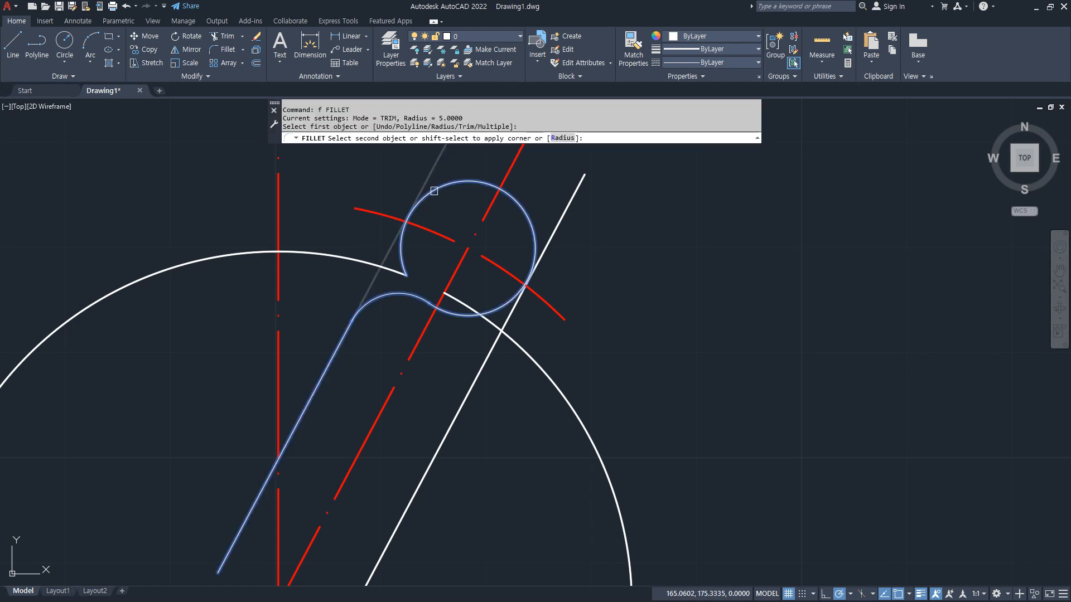
{"action": "key", "text": "Escape"}
Join both offset lines to the large circle with radius 0 fillets.
{"action": "type", "text": "f"}
{"action": "key", "text": "Return"}
{"action": "type", "text": "r"}
{"action": "key", "text": "Return"}
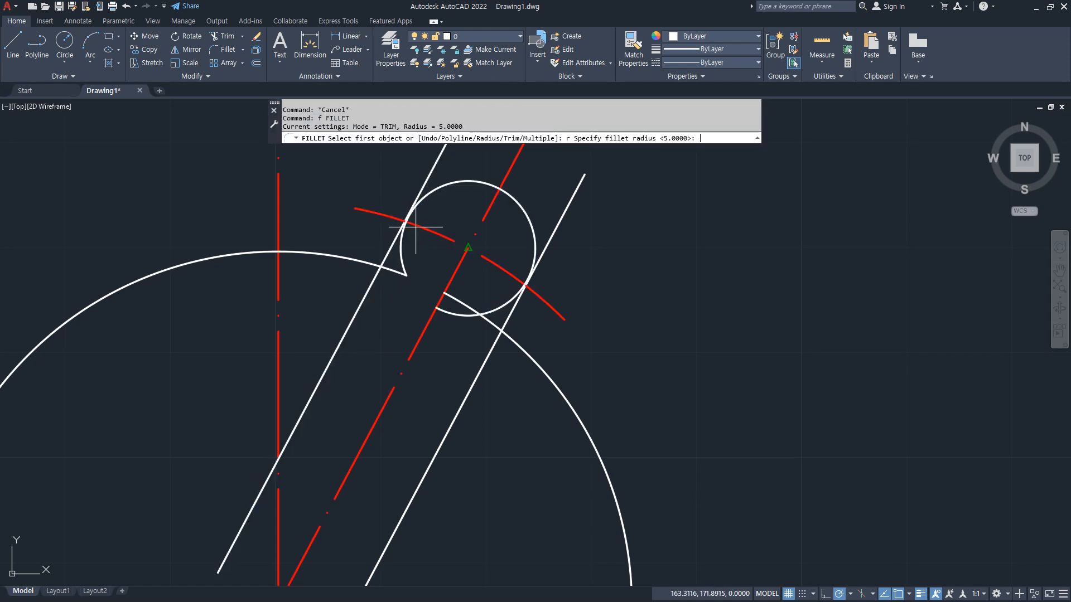
{"action": "type", "text": "0"}
{"action": "key", "text": "Return"}
{"action": "left_click", "coordinate": [385, 252]}
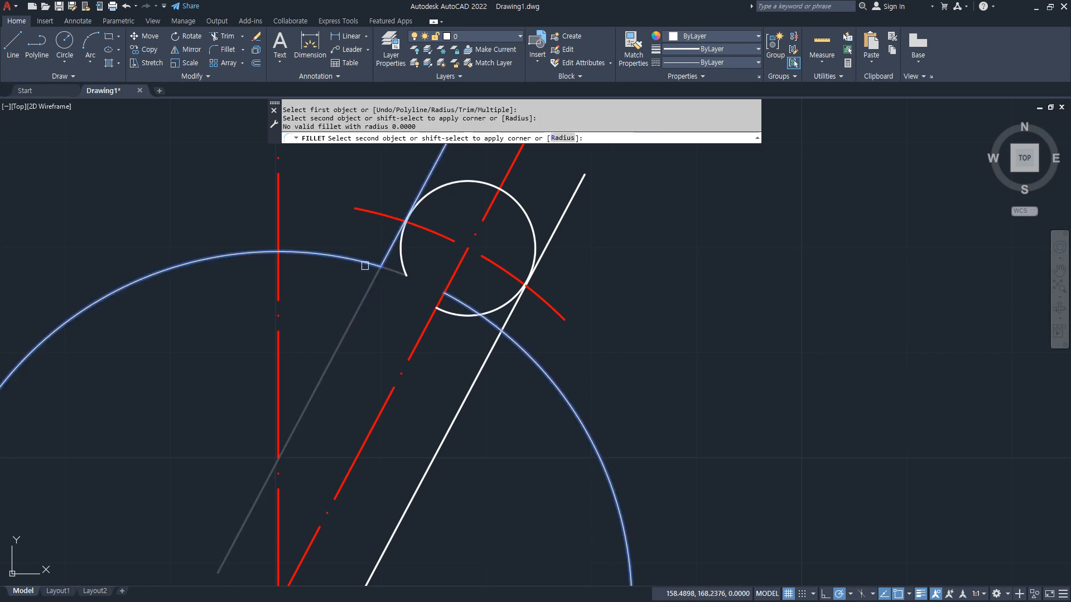
{"action": "left_click", "coordinate": [365, 263]}
{"action": "key", "text": "Return"}
{"action": "left_click", "coordinate": [509, 318]}
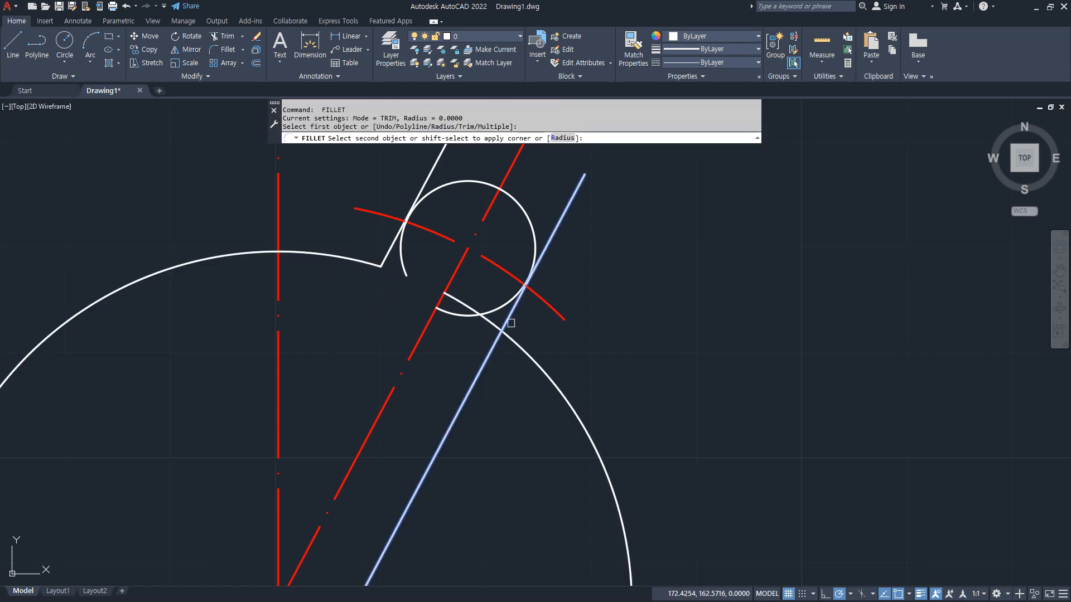
{"action": "left_click", "coordinate": [513, 342]}
Try to join the right offset line to the small circle's arc with a radius 0 fillet.
{"action": "key", "text": "Return"}
{"action": "left_click", "coordinate": [518, 299]}
{"action": "left_click", "coordinate": [534, 246]}
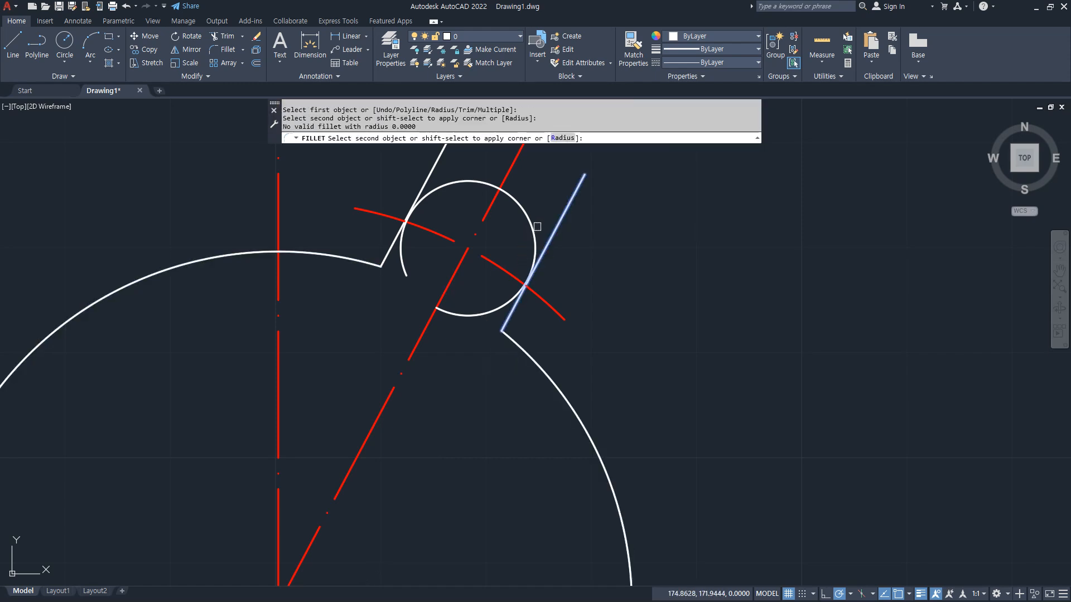
{"action": "key", "text": "Escape"}
Trim the small circle's lower arcs between the two offset lines.
{"action": "type", "text": "tr"}
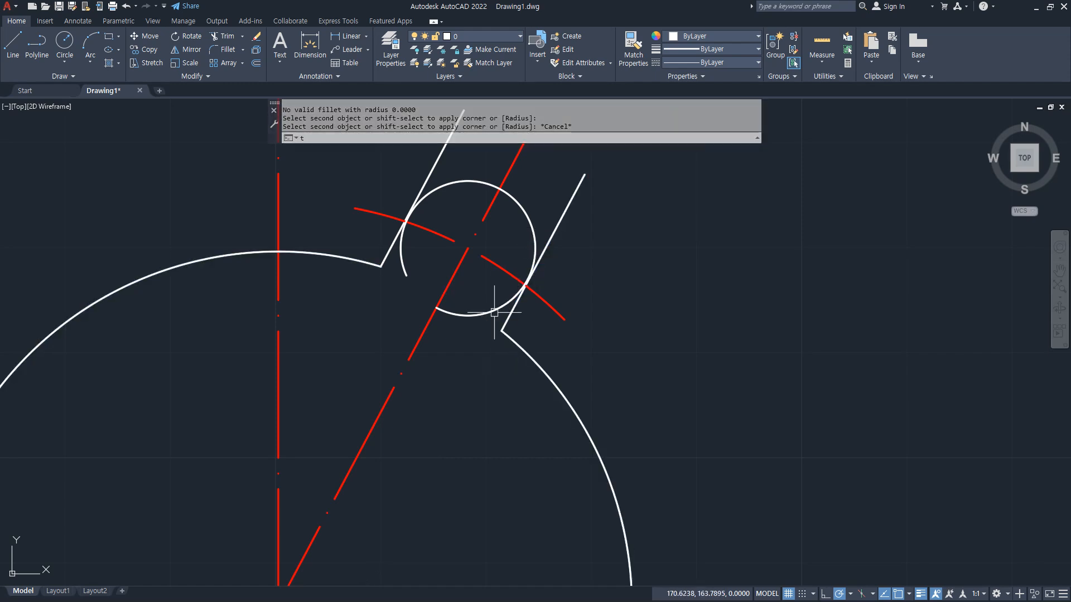
{"action": "key", "text": "Return"}
{"action": "left_click", "coordinate": [406, 268]}
{"action": "key", "text": "Escape"}
{"action": "type", "text": "f"}
{"action": "key", "text": "Return"}
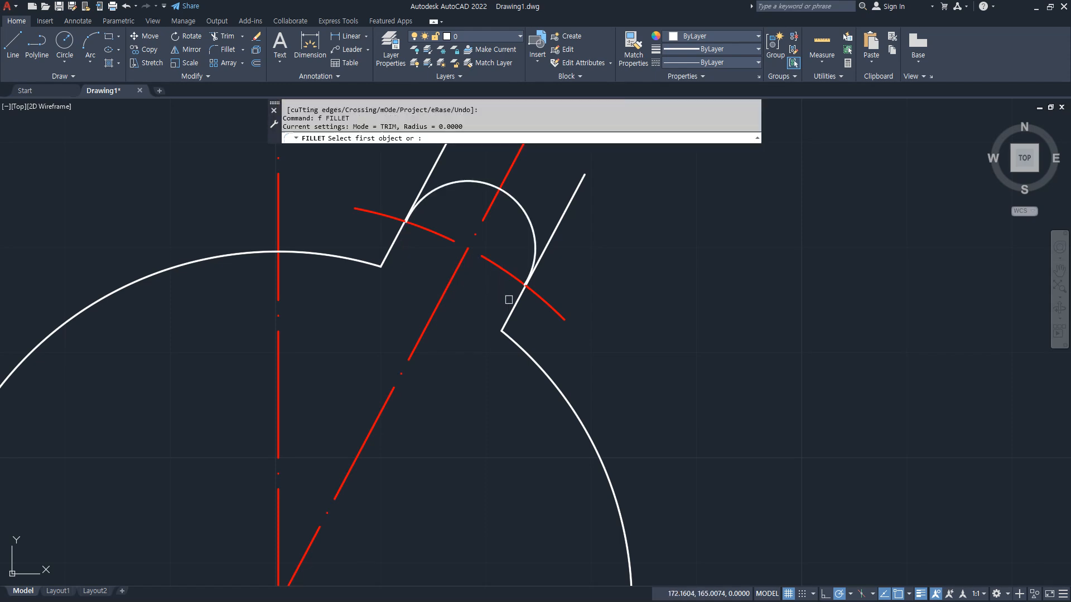
{"action": "key", "text": "Escape"}
Undo the trims, the radius 0 fillets, the property match and the 6.5 offsets of the inclined centerline.
{"action": "key", "text": "ctrl+z"}
{"action": "key", "text": "ctrl+z"}
{"action": "key", "text": "ctrl+z"}
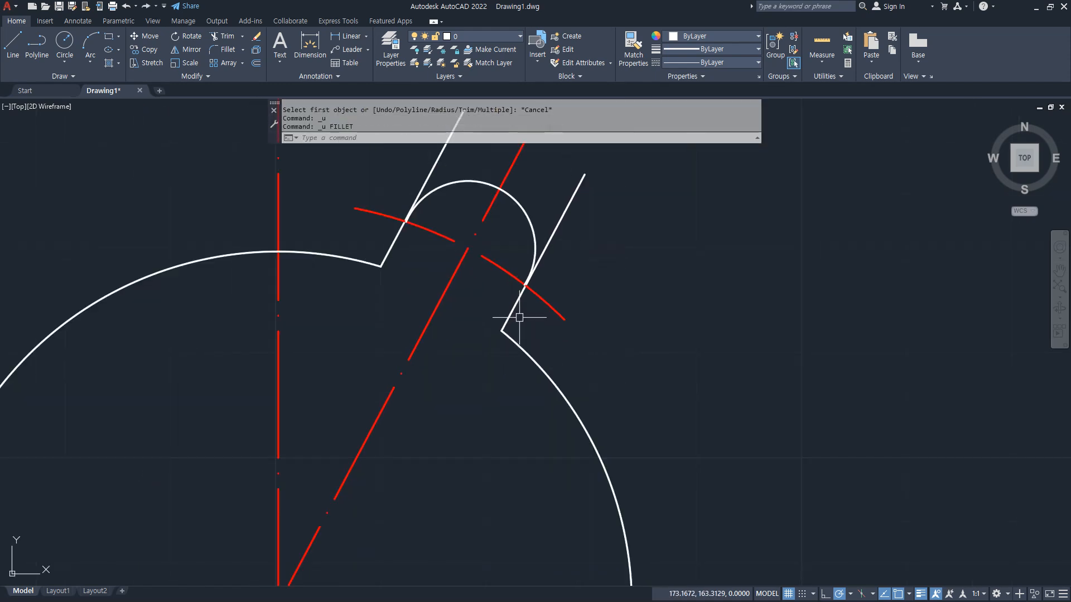
{"action": "key", "text": "ctrl+z"}
{"action": "key", "text": "ctrl+z"}
{"action": "key", "text": "ctrl+z"}
{"action": "key", "text": "ctrl+z"}
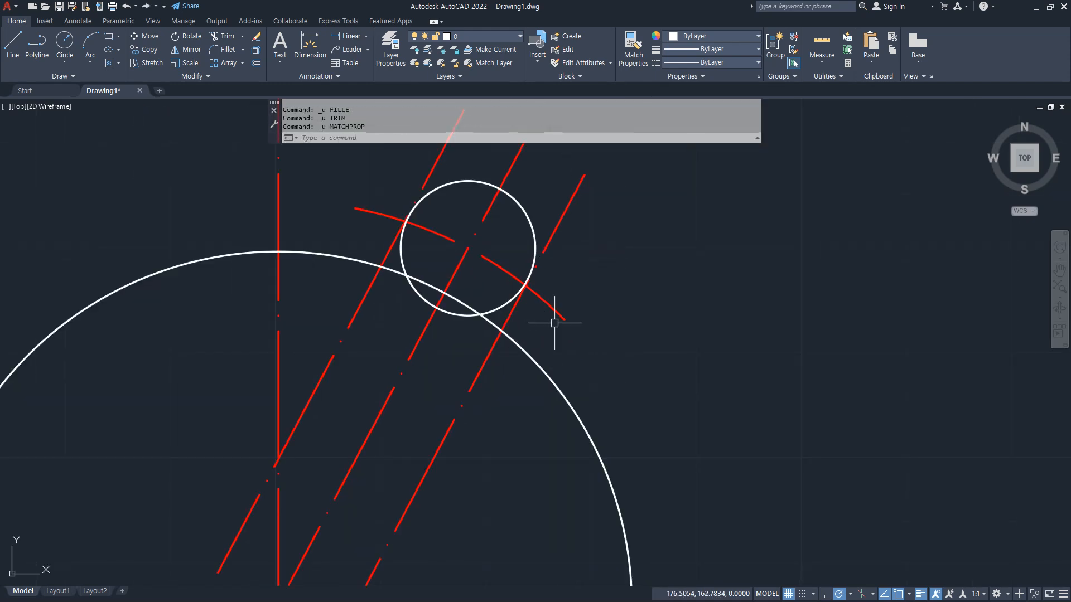
Offset the inclined centerline by 6.4 to both sides.
{"action": "type", "text": "o"}
{"action": "key", "text": "Return"}
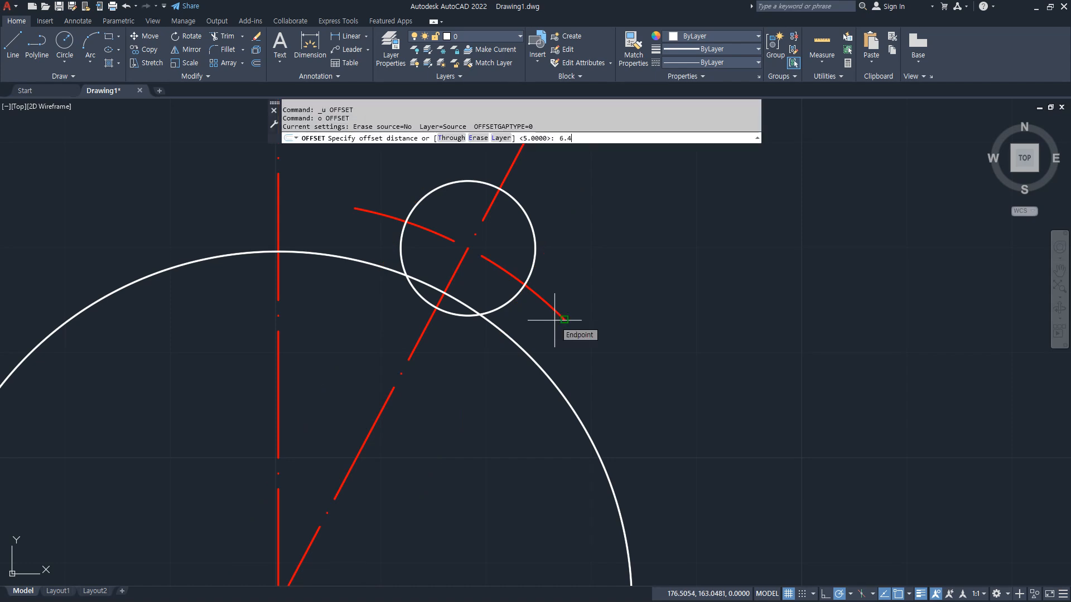
{"action": "key", "text": "Return"}
{"action": "left_click", "coordinate": [412, 357]}
{"action": "left_click", "coordinate": [403, 346]}
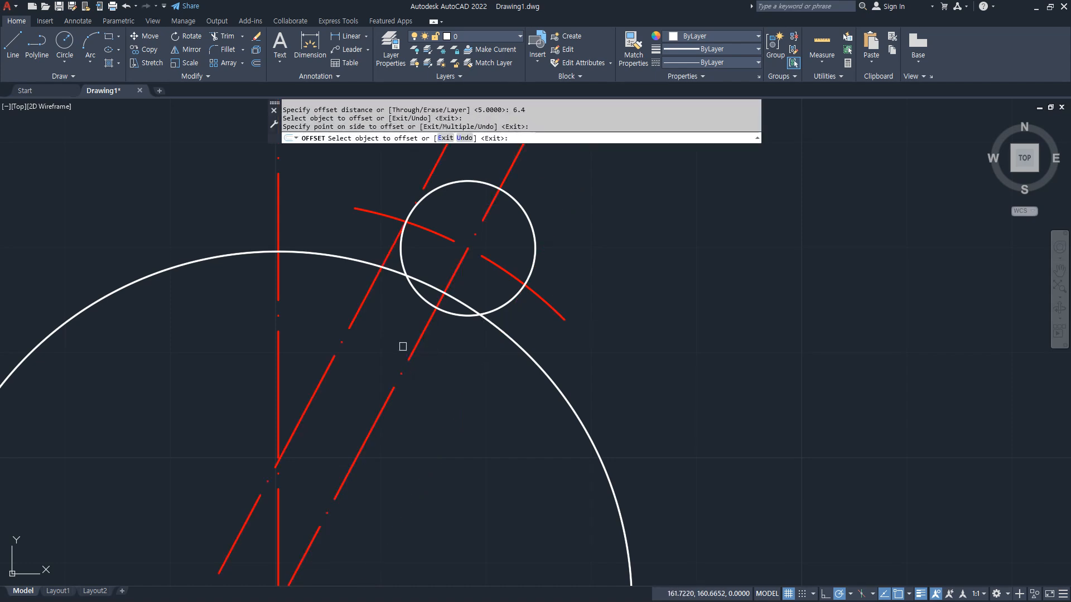
{"action": "left_click", "coordinate": [415, 355]}
{"action": "left_click", "coordinate": [474, 362]}
{"action": "key", "text": "Return"}
Match the large circle's properties onto both lines offset from the inclined centerline.
{"action": "type", "text": "m"}
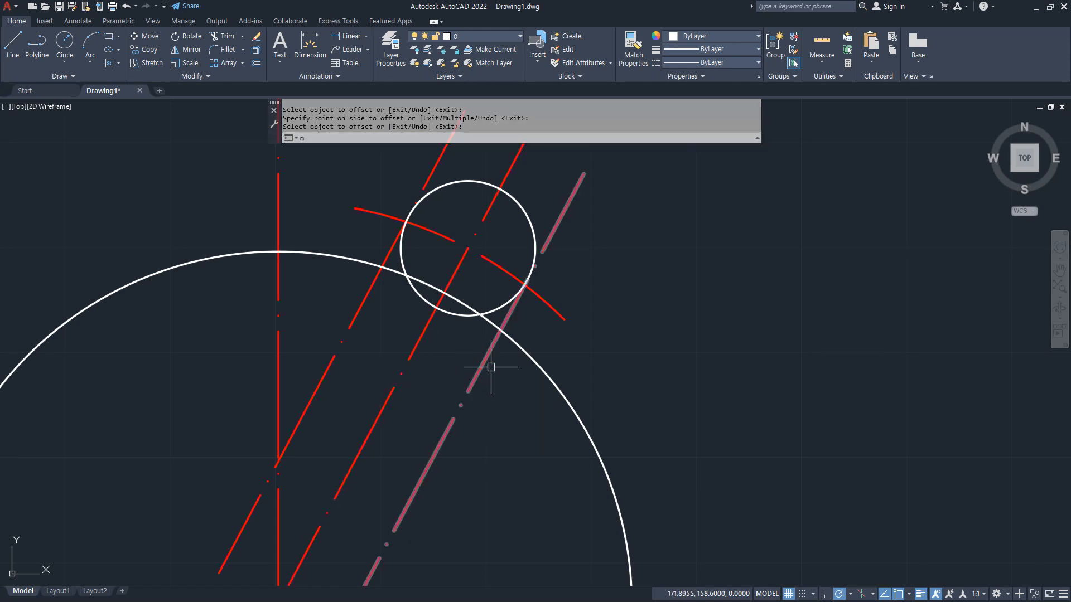
{"action": "type", "text": "a"}
{"action": "key", "text": "Return"}
{"action": "left_click", "coordinate": [532, 356]}
{"action": "left_click", "coordinate": [490, 353]}
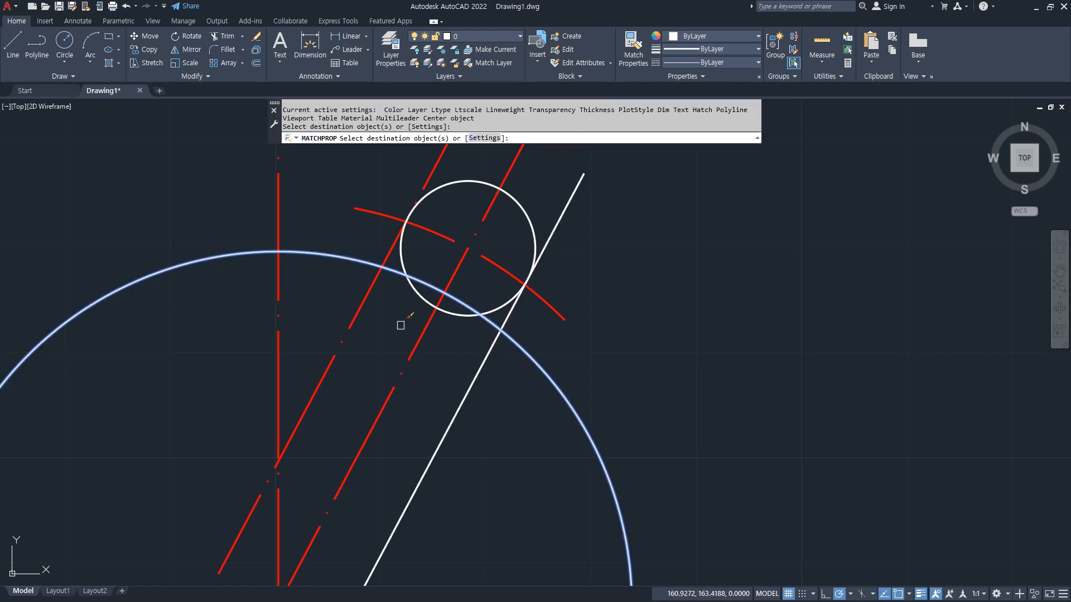
{"action": "left_click", "coordinate": [365, 298]}
{"action": "key", "text": "Return"}
Trim the overlapping arcs of the large and small circles between the left offset line and the inclined centerline.
{"action": "type", "text": "tr"}
{"action": "key", "text": "Return"}
{"action": "left_click", "coordinate": [430, 270]}
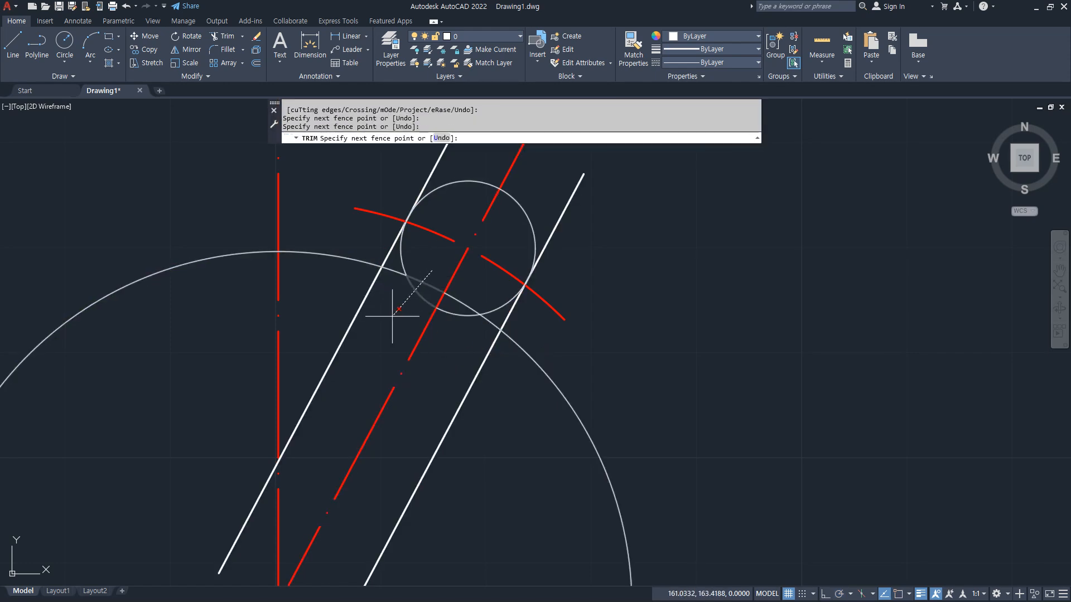
{"action": "left_click", "coordinate": [391, 316]}
{"action": "key", "text": "Return"}
Join the left offset line to the large circle and to the small circle's arc with radius 0 fillets.
{"action": "type", "text": "f"}
{"action": "key", "text": "Return"}
{"action": "type", "text": "r"}
{"action": "key", "text": "Return"}
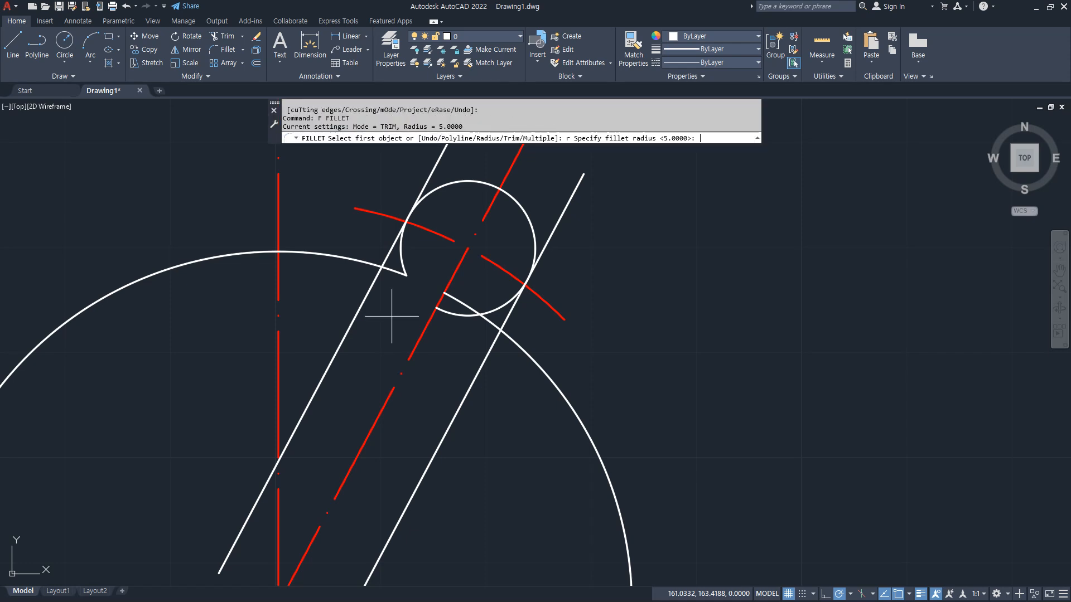
{"action": "type", "text": "0"}
{"action": "key", "text": "Return"}
{"action": "left_click", "coordinate": [373, 280]}
{"action": "left_click", "coordinate": [369, 260]}
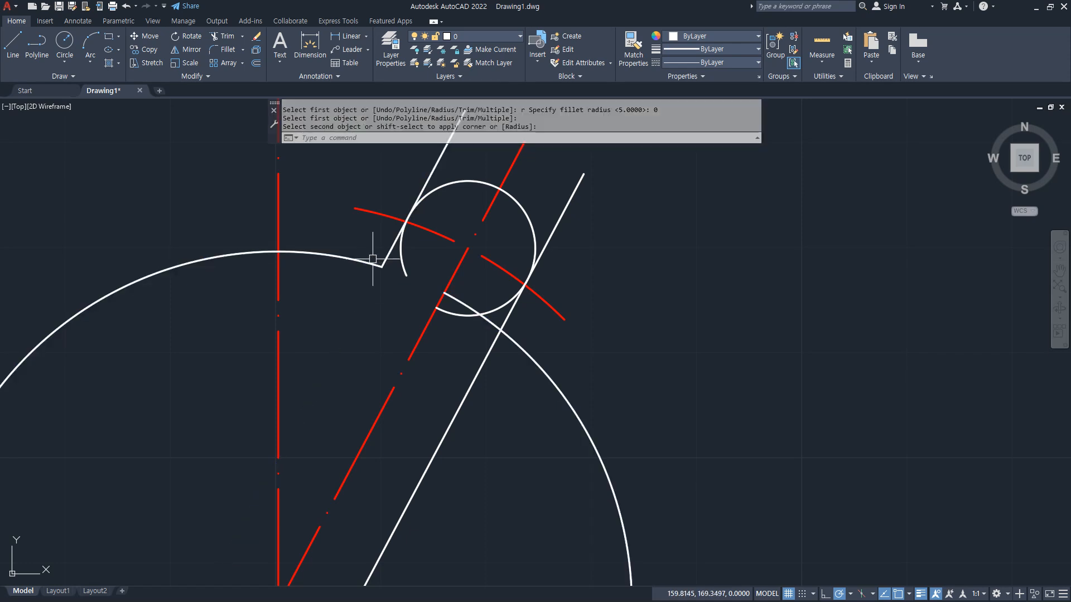
{"action": "key", "text": "Return"}
{"action": "left_click", "coordinate": [418, 200]}
{"action": "left_click", "coordinate": [441, 191]}
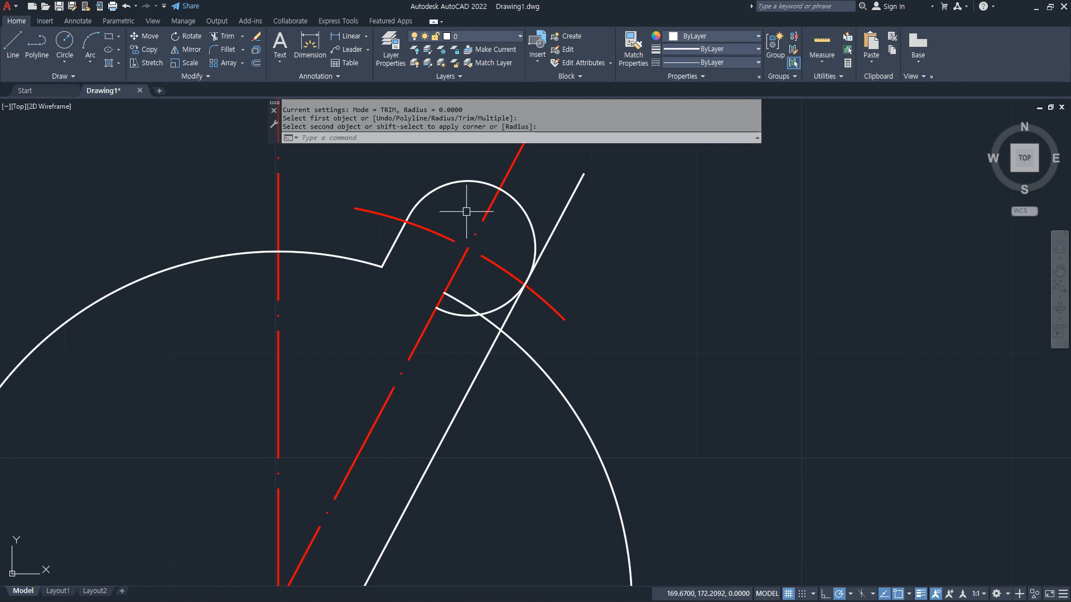
Join the right offset line to the small circle's arc and to the large circle with radius 0 fillets.
{"action": "key", "text": "Return"}
{"action": "left_click", "coordinate": [533, 263]}
{"action": "left_click", "coordinate": [504, 306]}
{"action": "key", "text": "Return"}
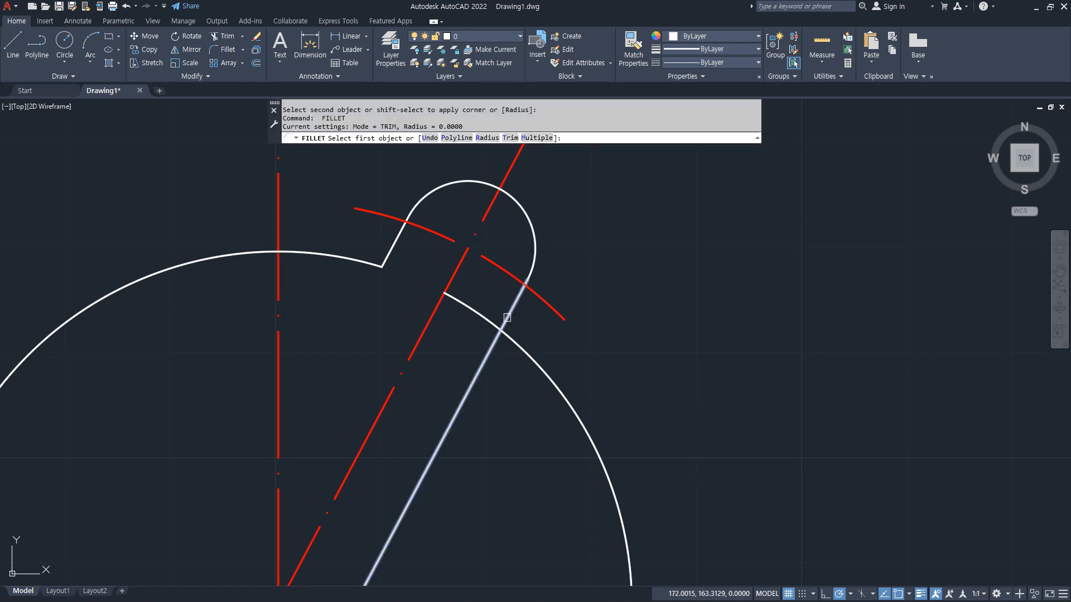
{"action": "left_click", "coordinate": [505, 308]}
{"action": "left_click", "coordinate": [510, 341]}
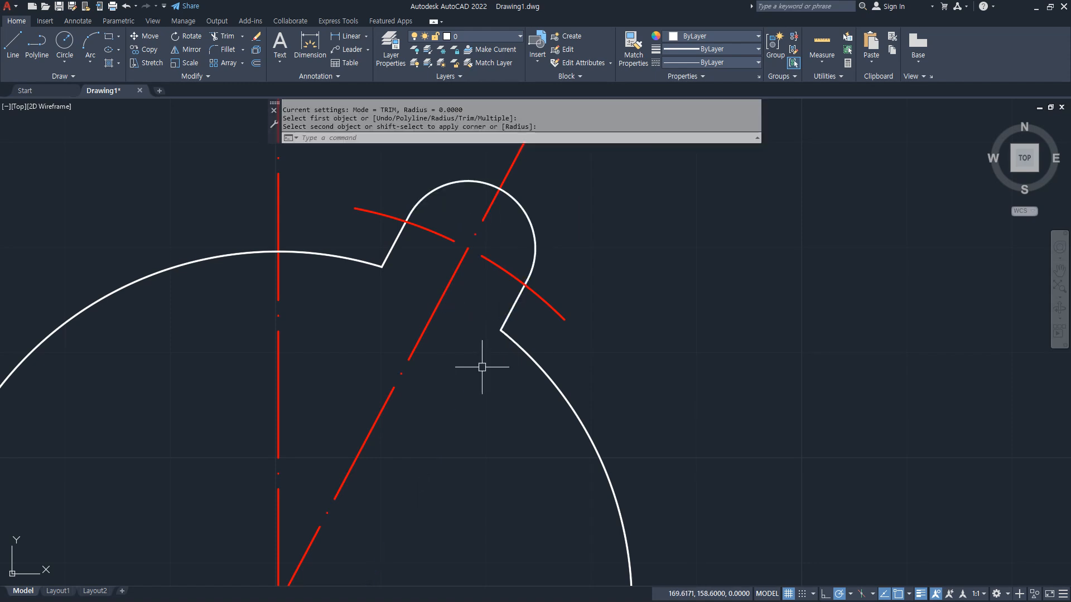
Undo the four fillets, the trim and the property match, keeping the 6.4 offset lines.
{"action": "key", "text": "ctrl+z"}
{"action": "key", "text": "ctrl+z"}
{"action": "key", "text": "ctrl+z"}
{"action": "key", "text": "ctrl+z"}
{"action": "key", "text": "ctrl+z"}
{"action": "key", "text": "ctrl+z"}
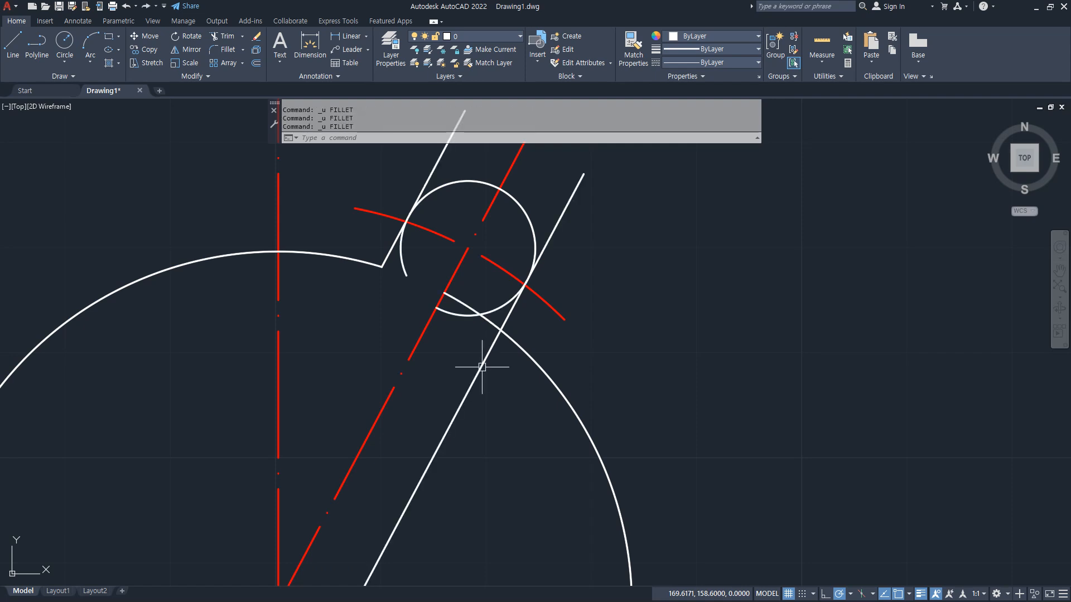
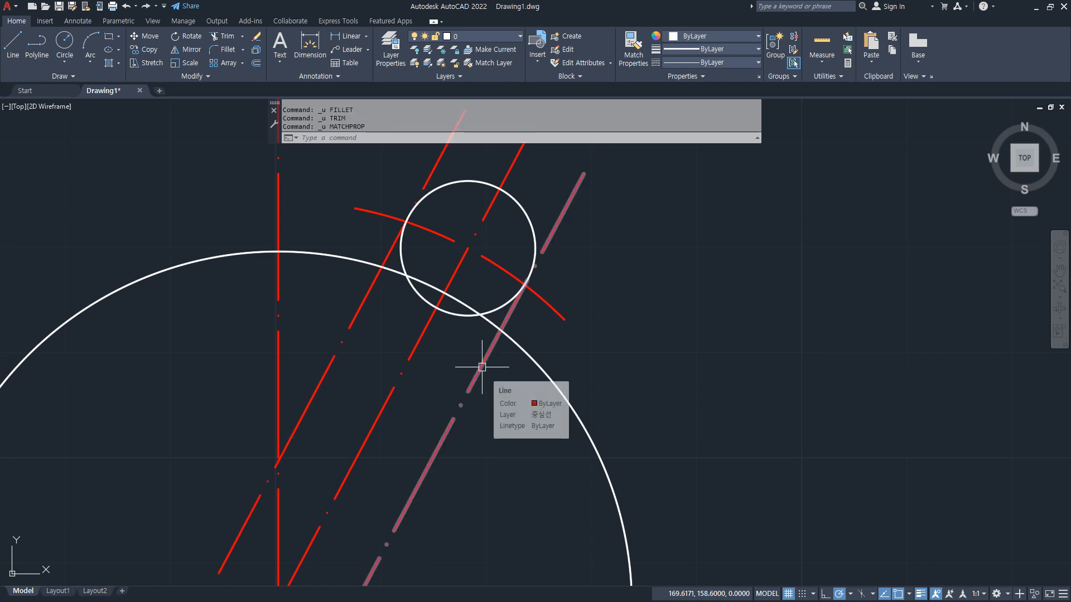
Match the properties of the large circle onto the two 6.4 offset lines.
{"action": "type", "text": "ma"}
{"action": "key", "text": "Return"}
{"action": "left_click", "coordinate": [523, 352]}
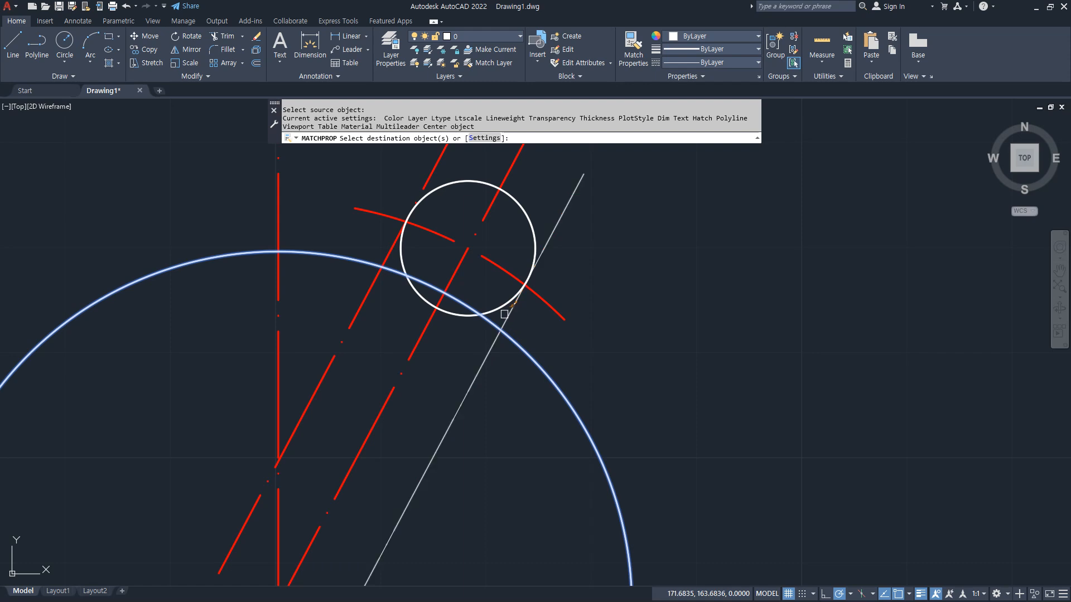
{"action": "left_click", "coordinate": [505, 321]}
{"action": "left_click", "coordinate": [360, 312]}
{"action": "key", "text": "Return"}
{"action": "type", "text": "f"}
{"action": "key", "text": "Return"}
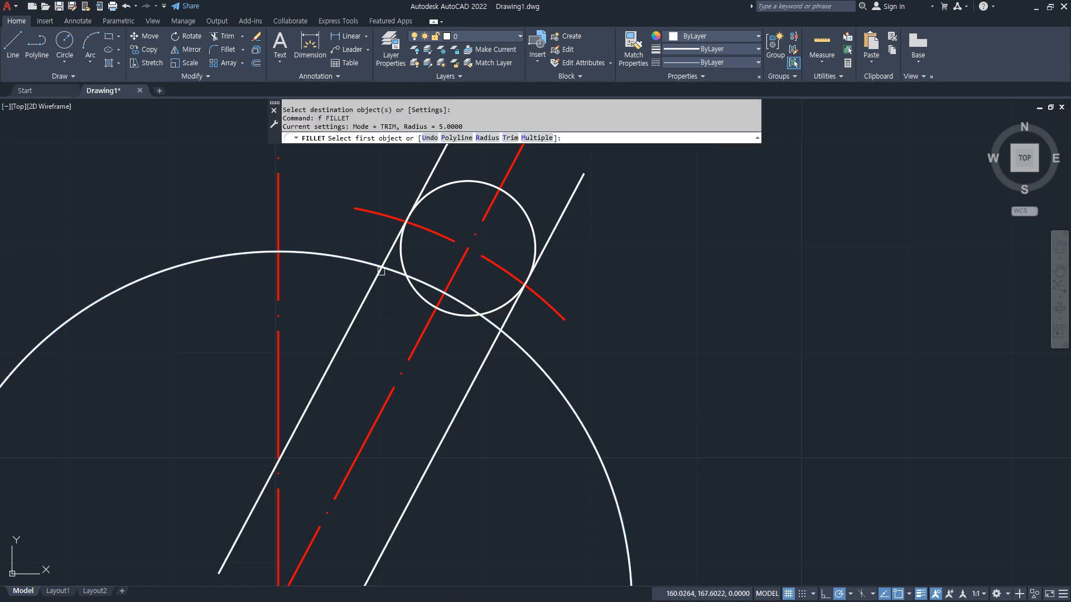
{"action": "left_click", "coordinate": [392, 246]}
{"action": "key", "text": "Escape"}
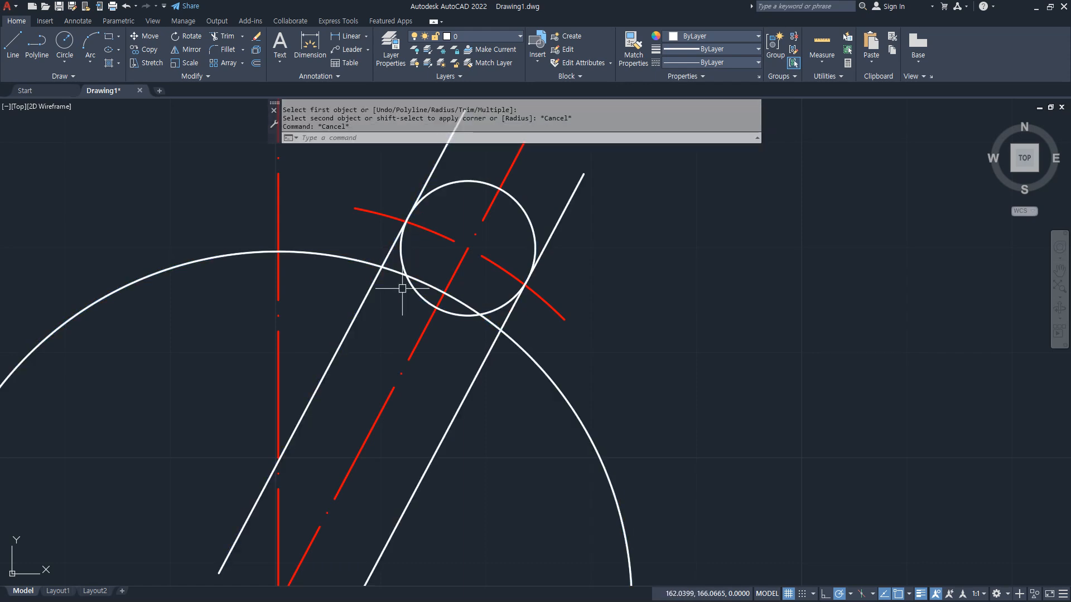
Try a radius 0 fillet between the left offset line and the untrimmed small circle, and undo it.
{"action": "type", "text": "f"}
{"action": "key", "text": "Return"}
{"action": "type", "text": "r"}
{"action": "key", "text": "Return"}
{"action": "type", "text": "0"}
{"action": "key", "text": "Return"}
{"action": "left_click", "coordinate": [392, 246]}
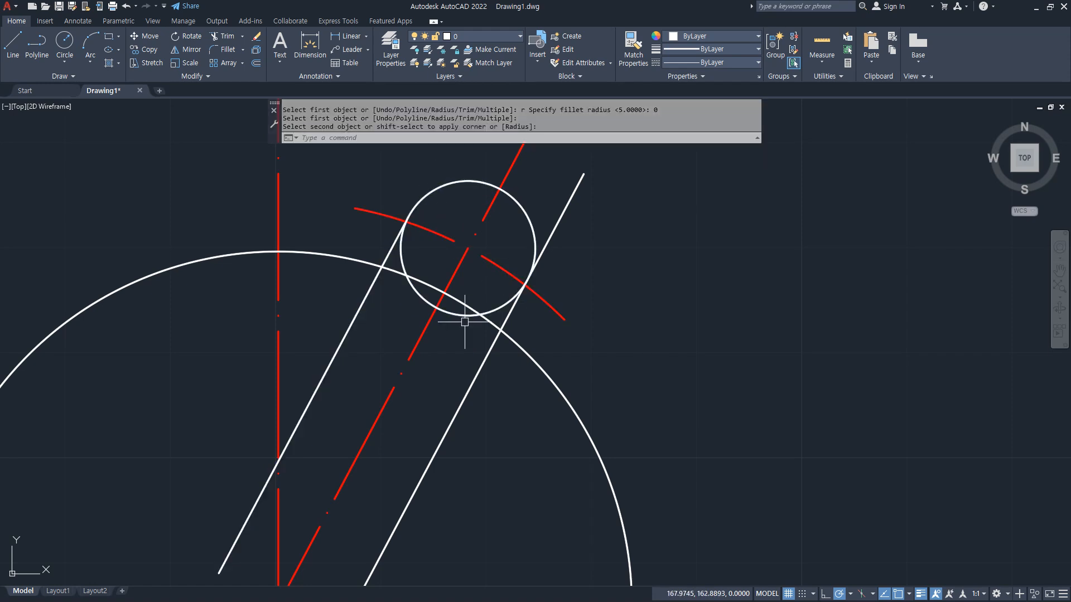
{"action": "key", "text": "ctrl+z"}
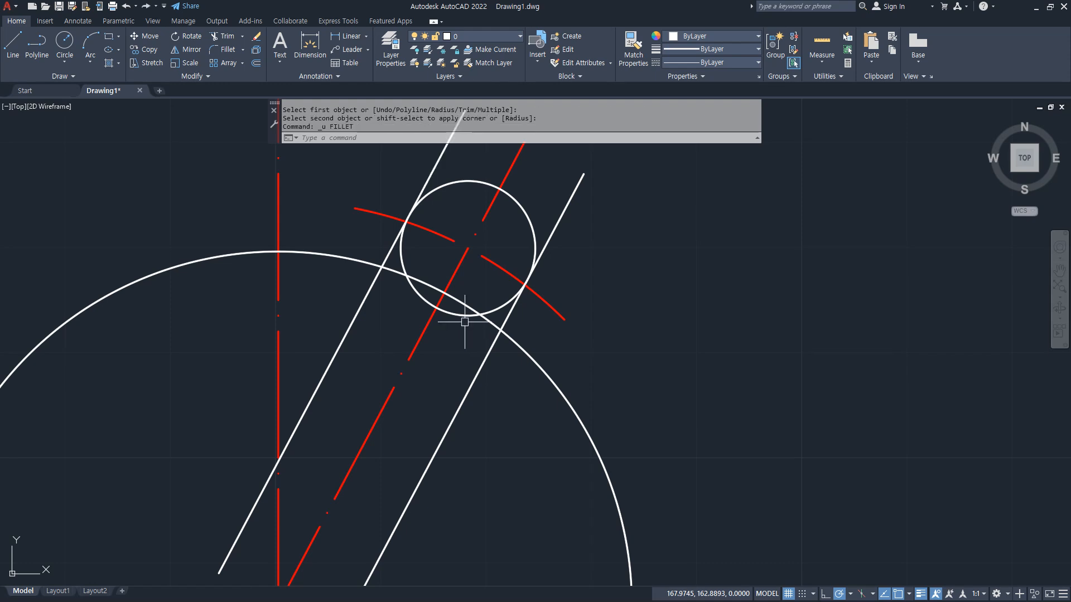
Set the fillet radius to 0 without filleting any objects.
{"action": "type", "text": "f"}
{"action": "key", "text": "Return"}
{"action": "type", "text": "r"}
{"action": "key", "text": "Return"}
{"action": "type", "text": "0"}
{"action": "key", "text": "Return"}
{"action": "key", "text": "Escape"}
{"action": "key", "text": "Escape"}
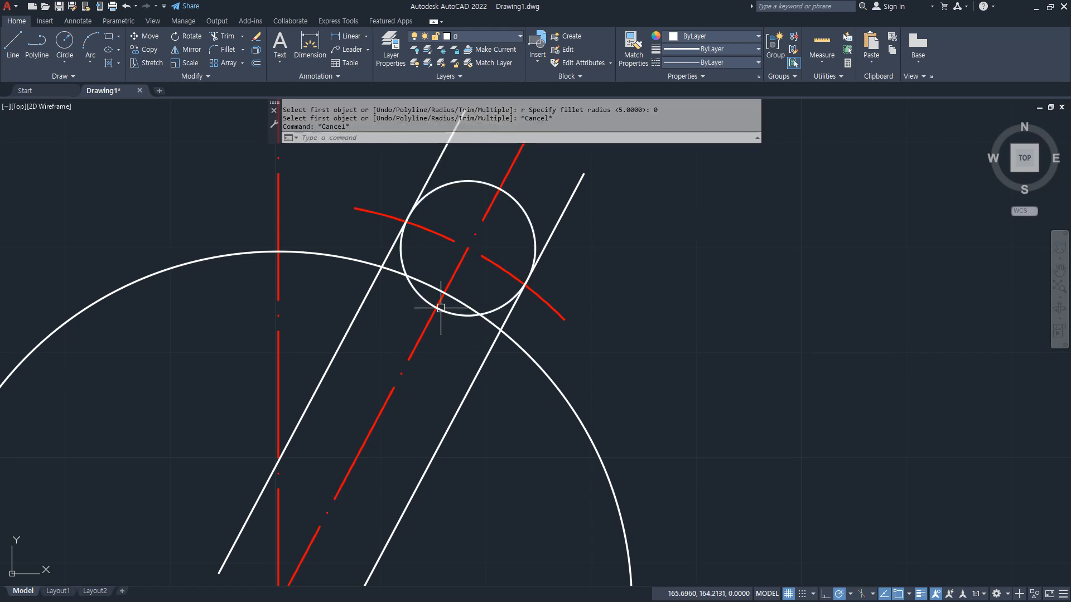
Trim the crossing arcs of the large and small circles just before the inclined centerline, opening both circles.
{"action": "type", "text": "tr"}
{"action": "key", "text": "Return"}
{"action": "left_click_drag", "start_coordinate": [436, 282], "coordinate": [390, 320]}
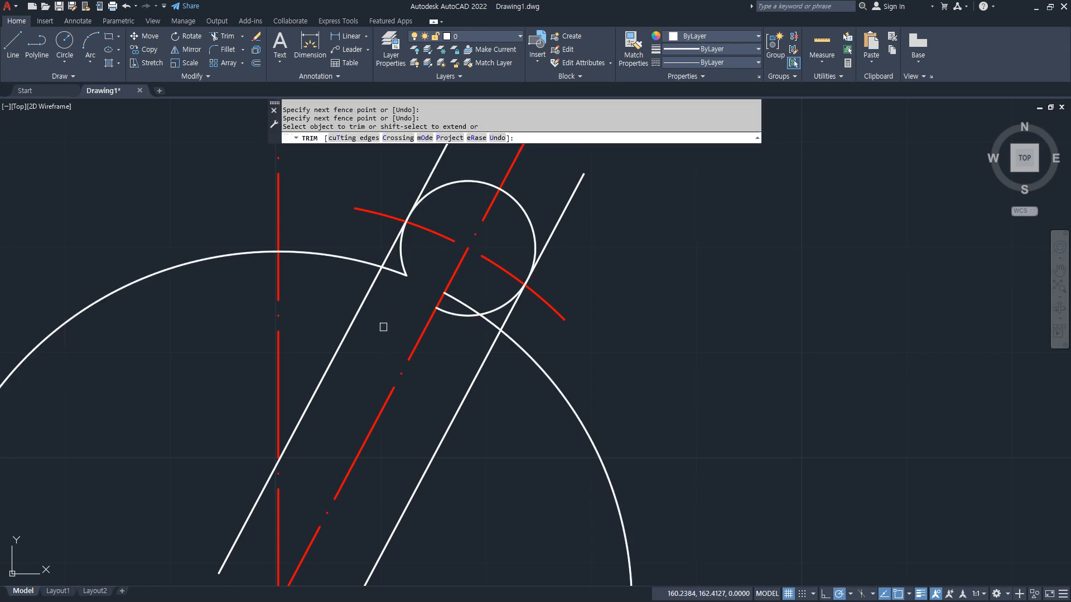
{"action": "key", "text": "Return"}
{"action": "key", "text": "Return"}
Select the opened small circle and the opened large circle in turn to check their extents.
{"action": "left_click", "coordinate": [521, 204]}
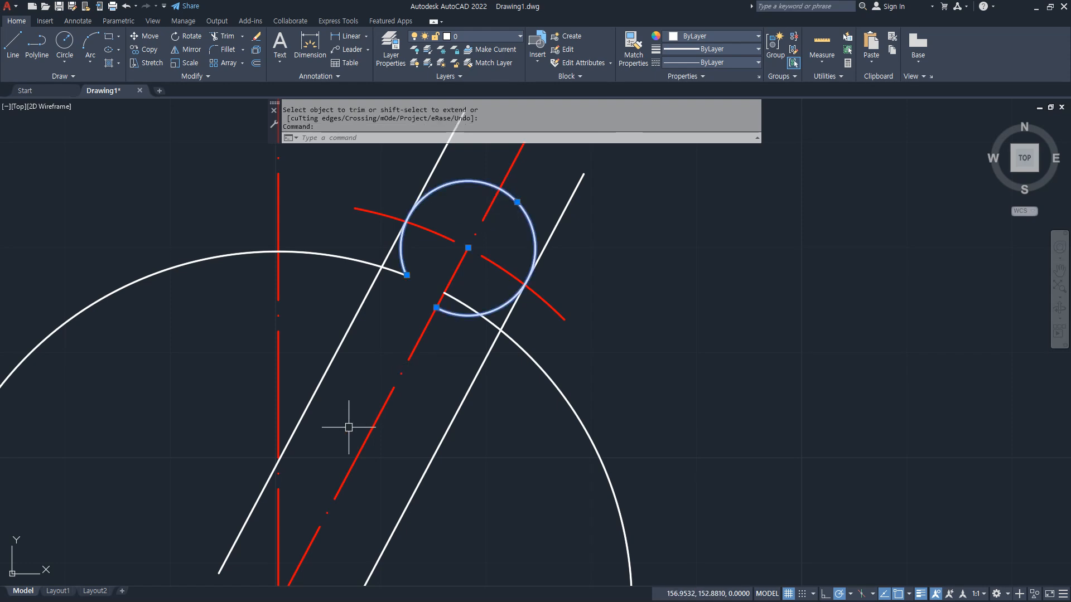
{"action": "key", "text": "Escape"}
{"action": "left_click", "coordinate": [355, 259]}
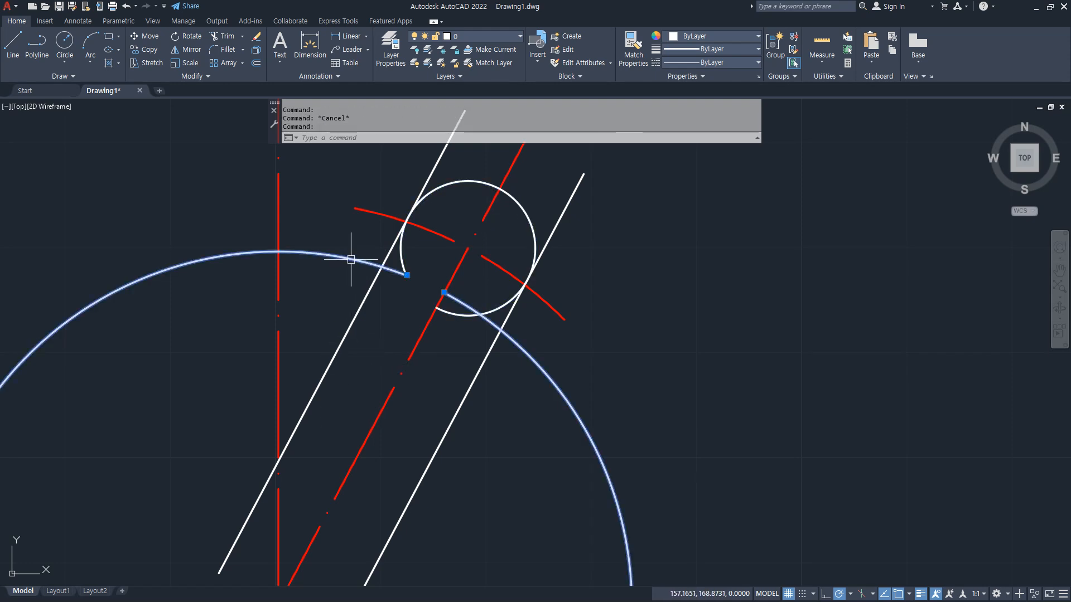
{"action": "key", "text": "Escape"}
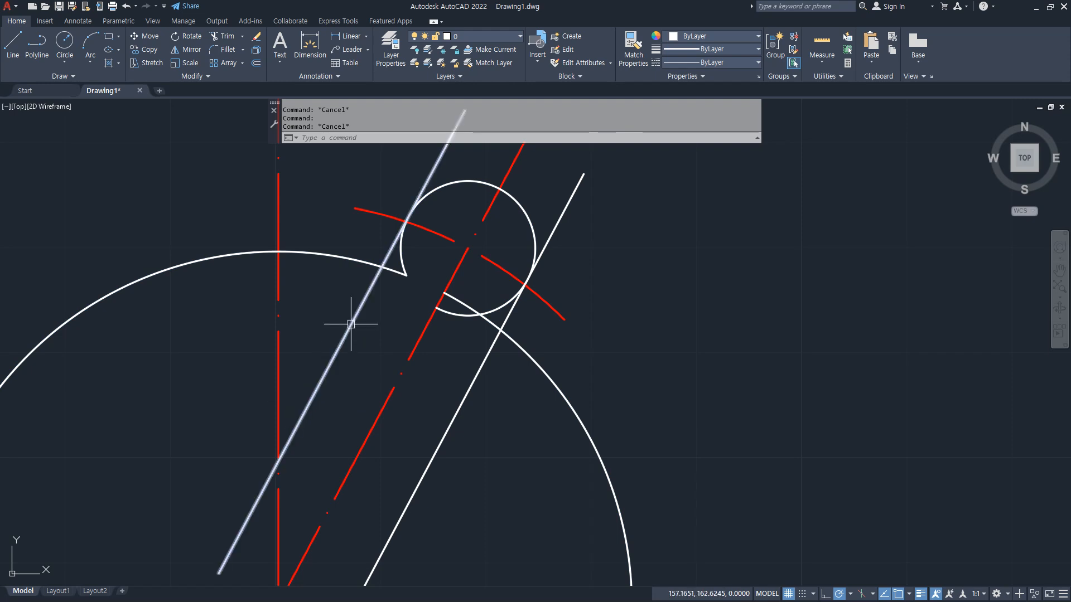
Fillet the left offset line with radius 0 to the opened large circle and to the opened small circle.
{"action": "type", "text": "f"}
{"action": "key", "text": "Return"}
{"action": "left_click", "coordinate": [388, 253]}
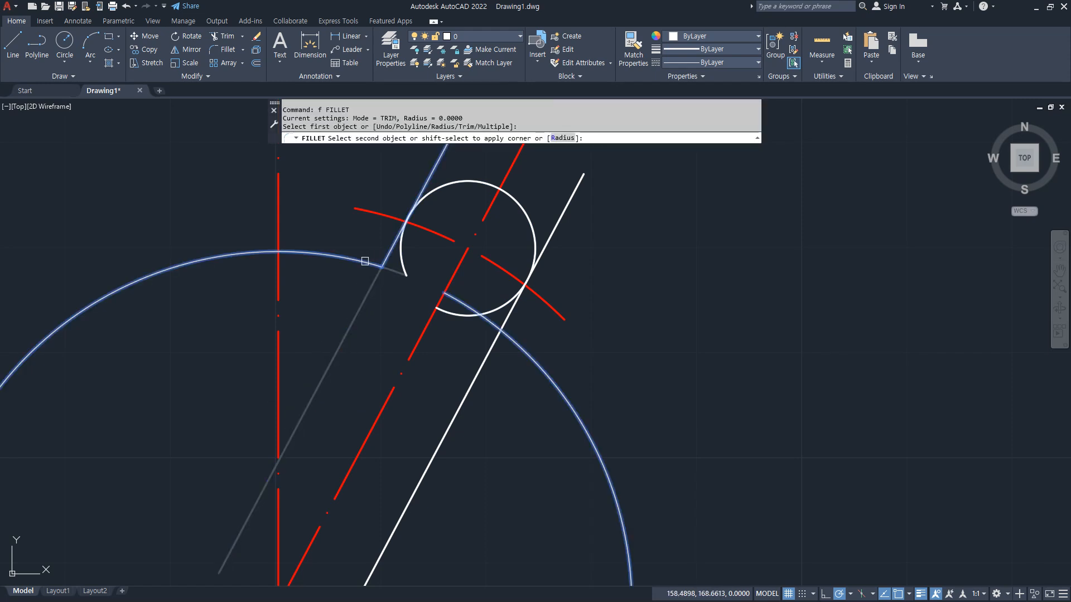
{"action": "left_click", "coordinate": [378, 263]}
{"action": "key", "text": "Return"}
{"action": "left_click", "coordinate": [392, 247]}
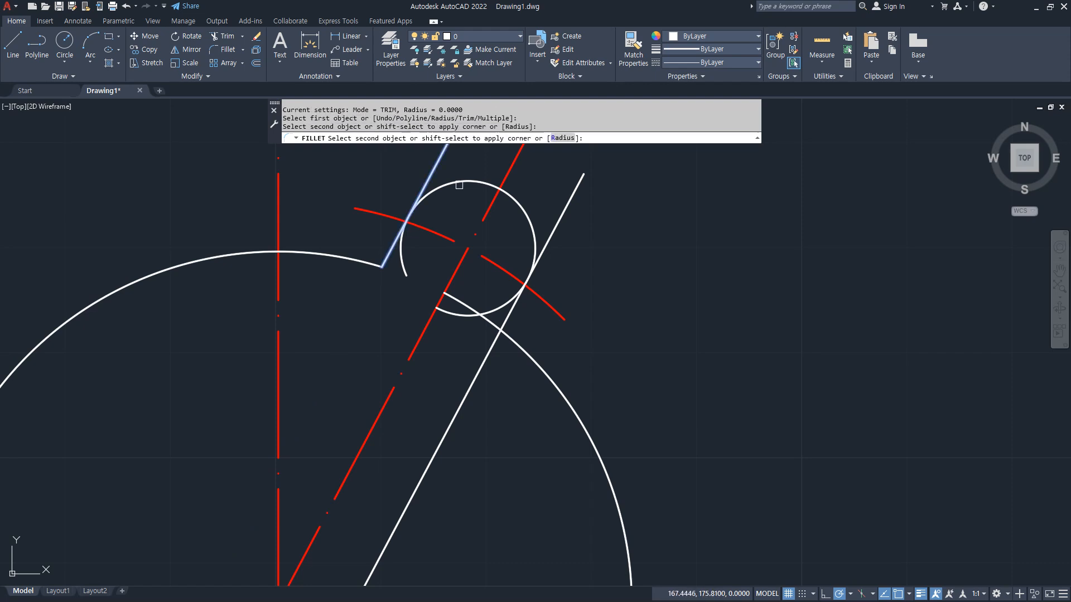
{"action": "left_click", "coordinate": [456, 187]}
Fillet the right offset line with radius 0 to the small arc and to the large circle, closing the notch outline.
{"action": "key", "text": "Return"}
{"action": "left_click", "coordinate": [534, 226]}
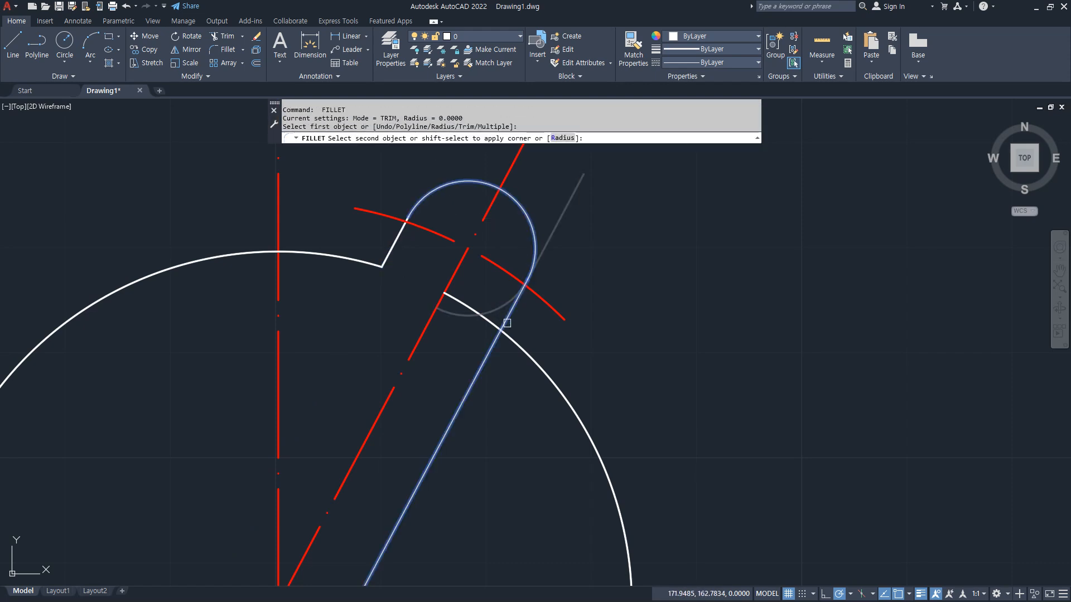
{"action": "left_click", "coordinate": [510, 311]}
{"action": "key", "text": "Return"}
{"action": "left_click", "coordinate": [509, 325]}
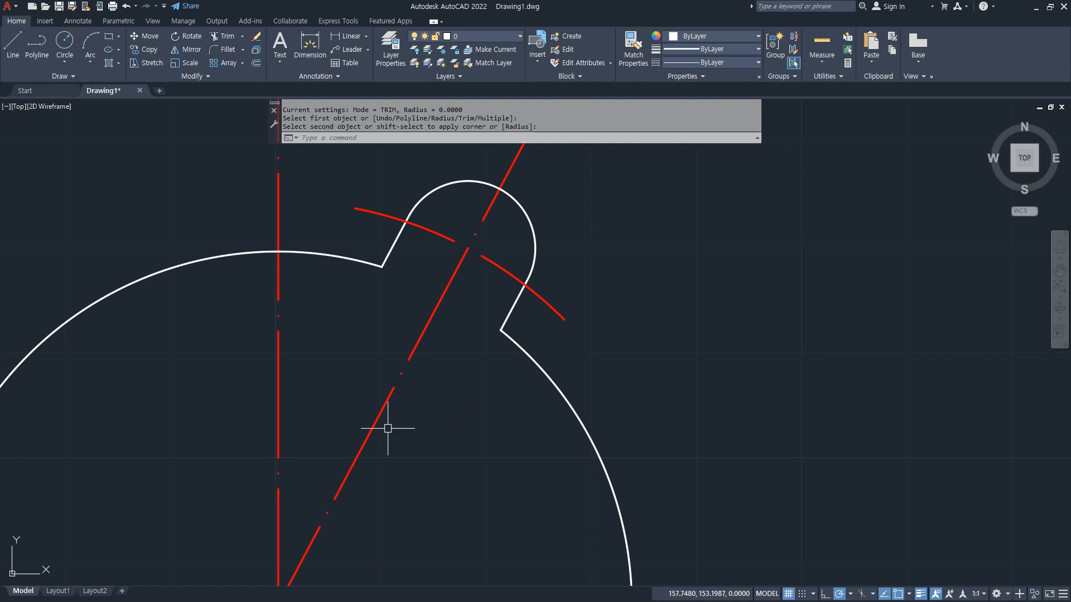
Switch to the reference drawing in Chrome and examine the vertical dimension from the horizontal centerline to the lower holes.
{"action": "scroll", "coordinate": [496, 430], "scroll_direction": "down", "scroll_amount": 3}
{"action": "middle_click_drag", "start_coordinate": [421, 415], "coordinate": [399, 252]}
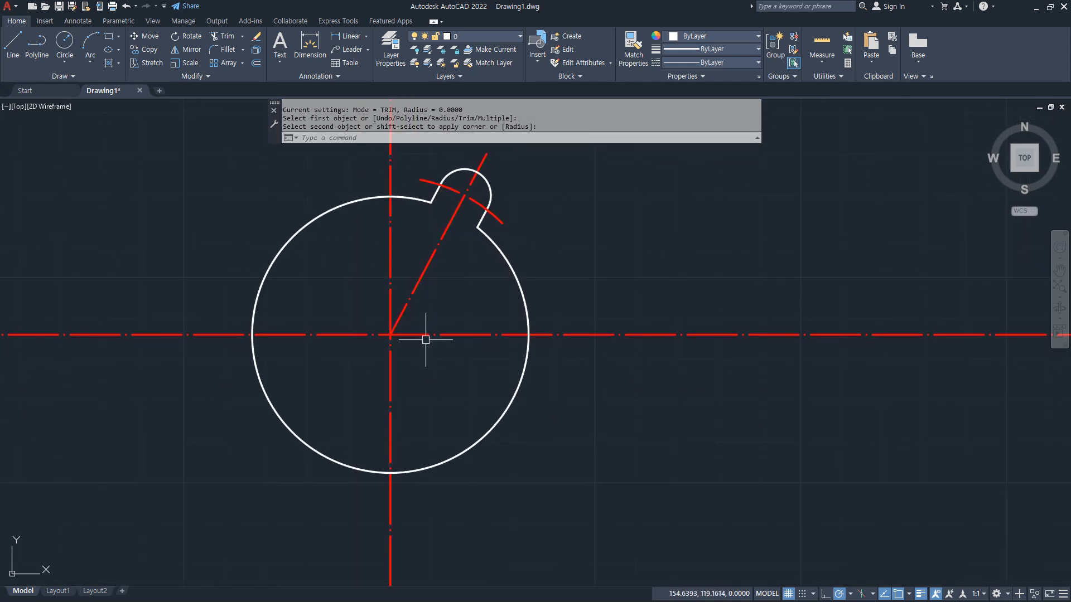
{"action": "key", "text": "Escape"}
{"action": "left_click_drag", "start_coordinate": [0, 124], "coordinate": [653, 134]}
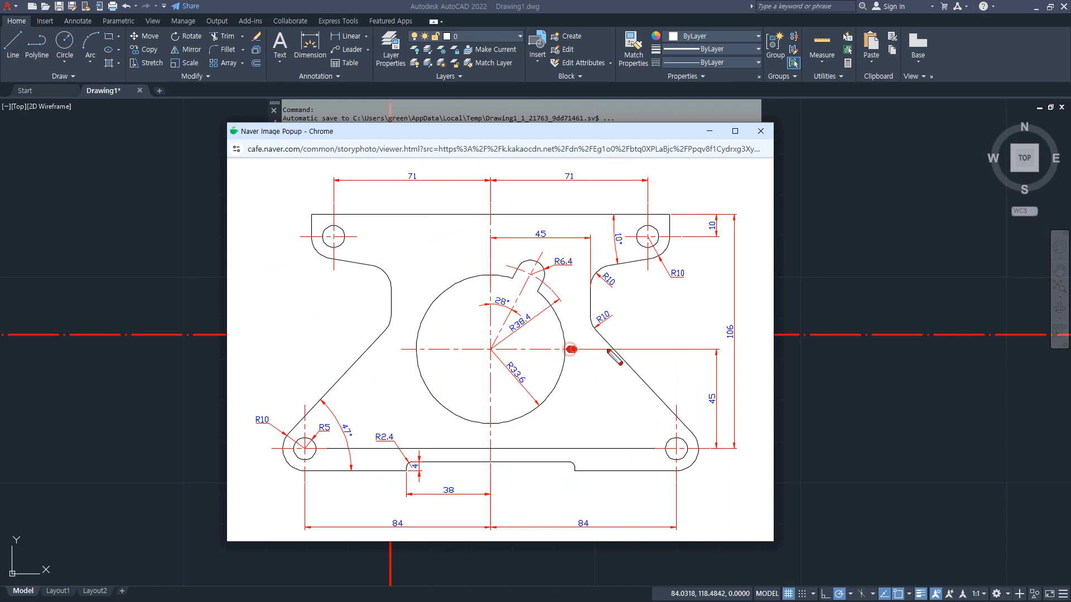
{"action": "left_click_drag", "start_coordinate": [608, 351], "coordinate": [618, 351]}
{"action": "left_click_drag", "start_coordinate": [720, 417], "coordinate": [706, 388]}
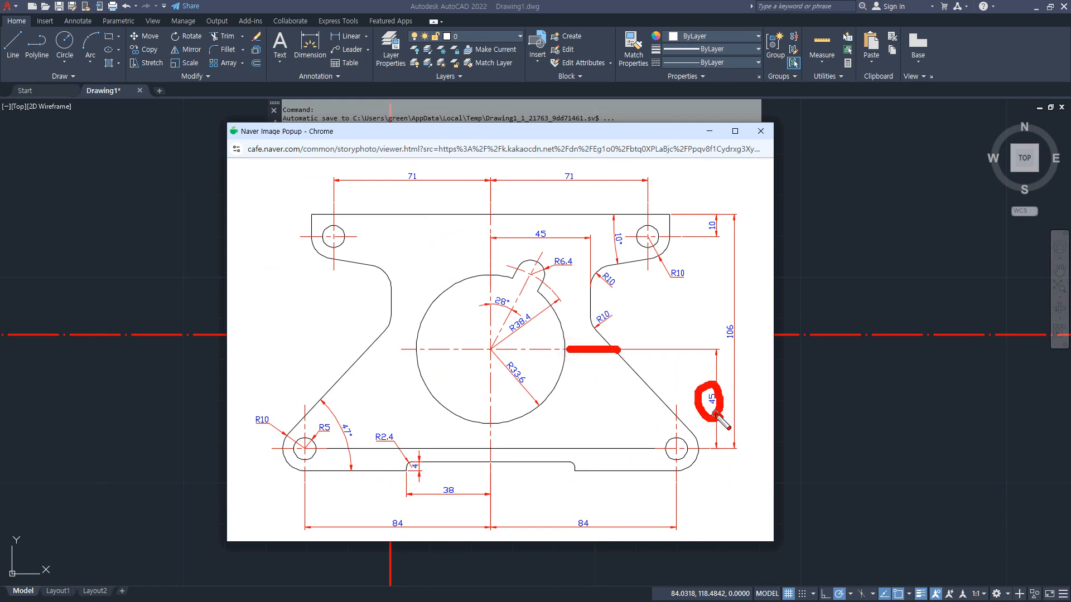
{"action": "key", "text": "e"}
Examine the reference drawing's height dimension between the lower hole centers and the top edge, and the upper right hole's position.
{"action": "left_click_drag", "start_coordinate": [279, 451], "coordinate": [767, 457]}
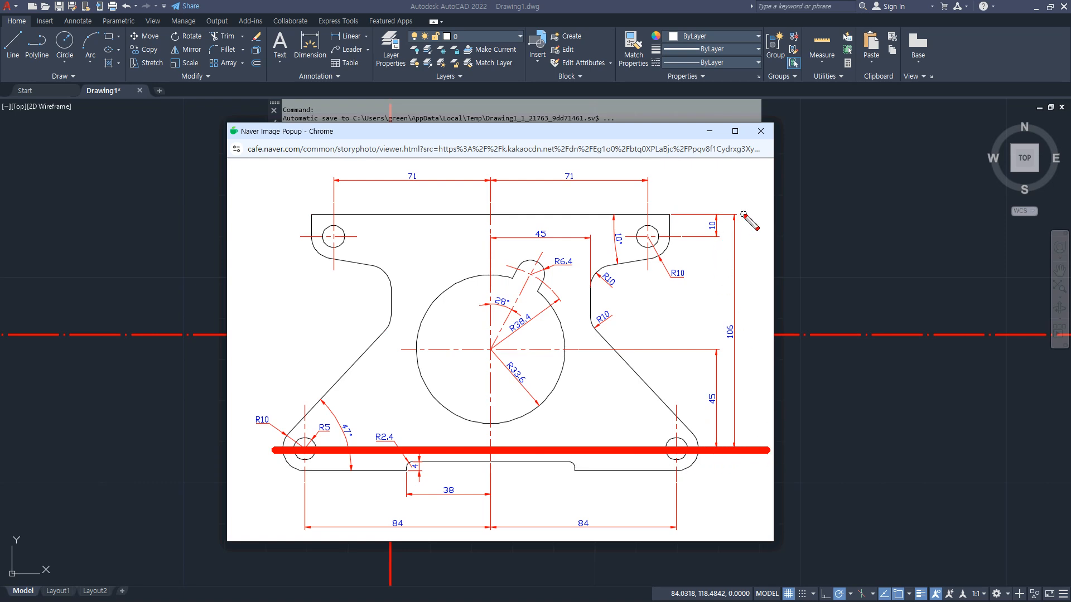
{"action": "left_click_drag", "start_coordinate": [743, 214], "coordinate": [524, 214]}
{"action": "mouse_move", "coordinate": [746, 361]}
{"action": "left_mouse_down"}
{"action": "mouse_move", "coordinate": [748, 329]}
{"action": "mouse_move", "coordinate": [745, 356]}
{"action": "left_mouse_up"}
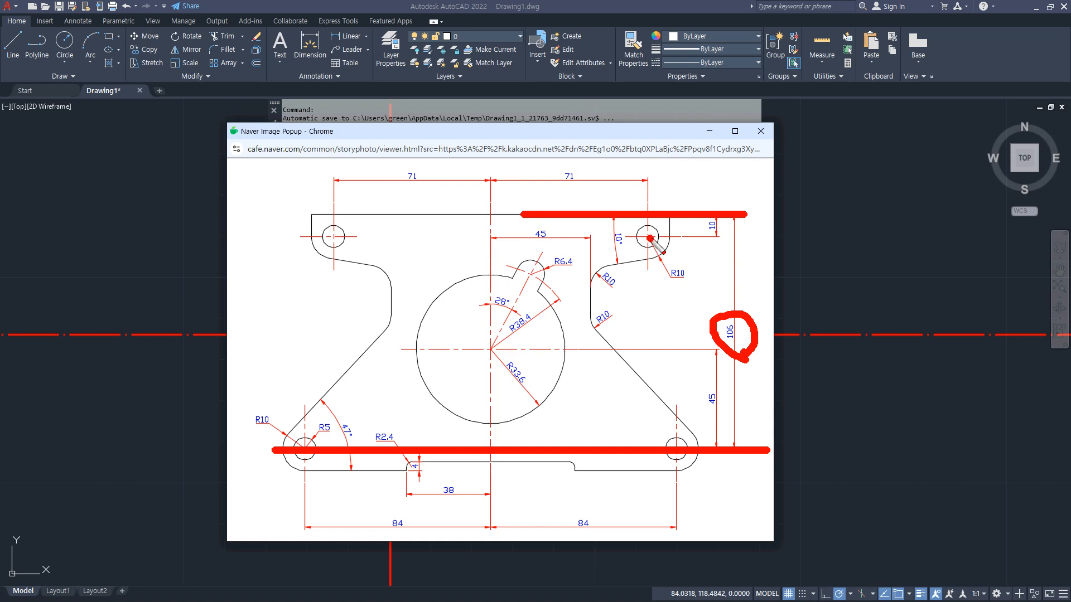
{"action": "left_click_drag", "start_coordinate": [651, 238], "coordinate": [625, 235]}
{"action": "key", "text": "e"}
Examine the top edge near the upper right hole and the bottom edge in the reference drawing, and return to AutoCAD.
{"action": "left_click_drag", "start_coordinate": [674, 211], "coordinate": [622, 208]}
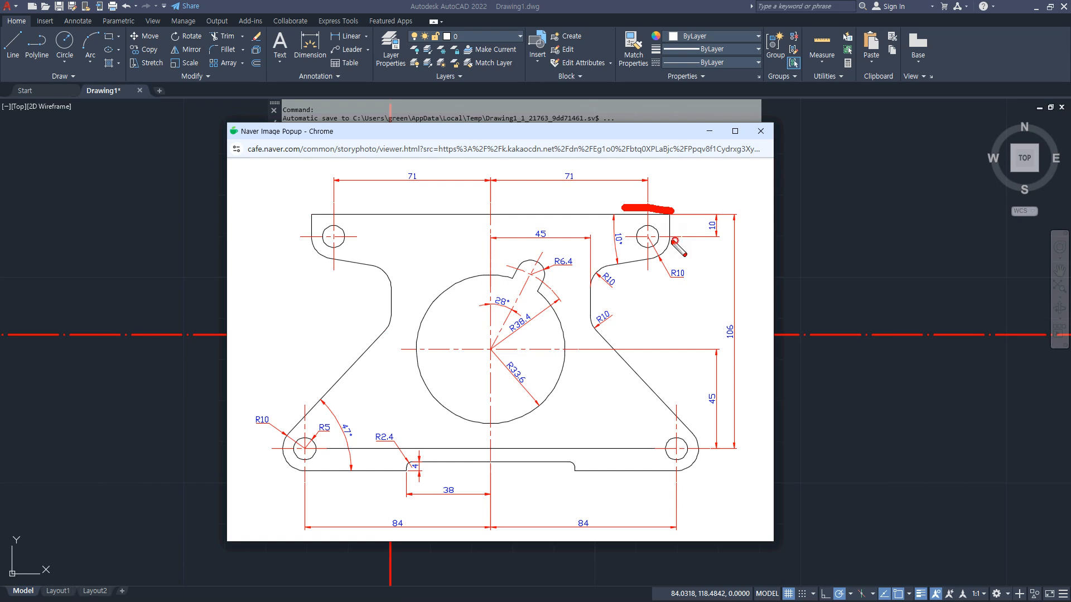
{"action": "left_click_drag", "start_coordinate": [674, 240], "coordinate": [649, 238]}
{"action": "left_click_drag", "start_coordinate": [340, 475], "coordinate": [364, 477]}
{"action": "key", "text": "e"}
{"action": "key", "text": "alt+Tab"}
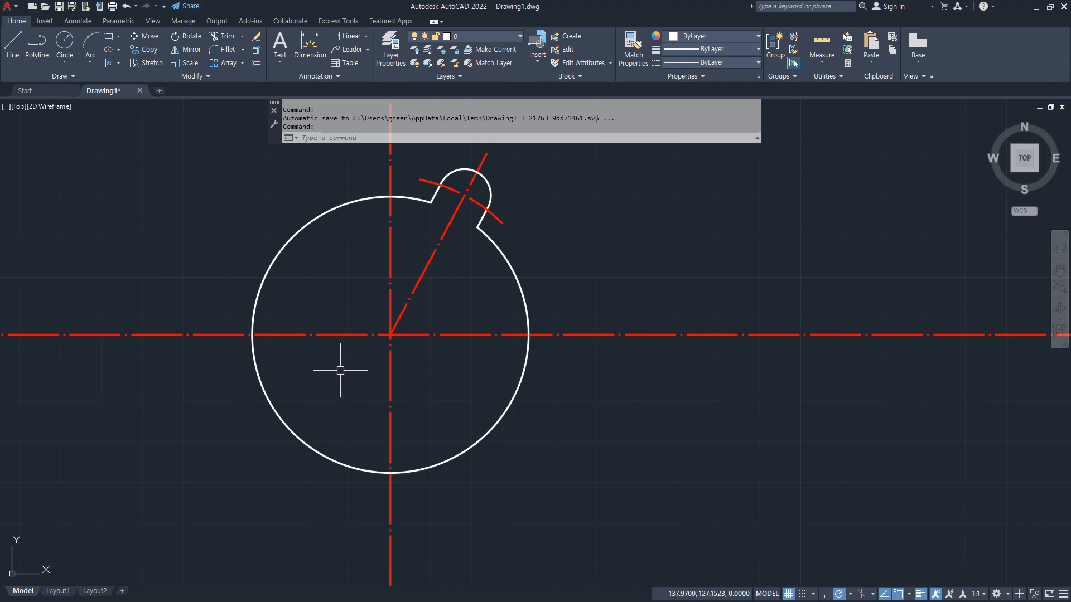
Offset the horizontal centerline of the large circle downward by 45 to create the lower hole centerline.
{"action": "type", "text": "o"}
{"action": "key", "text": "Return"}
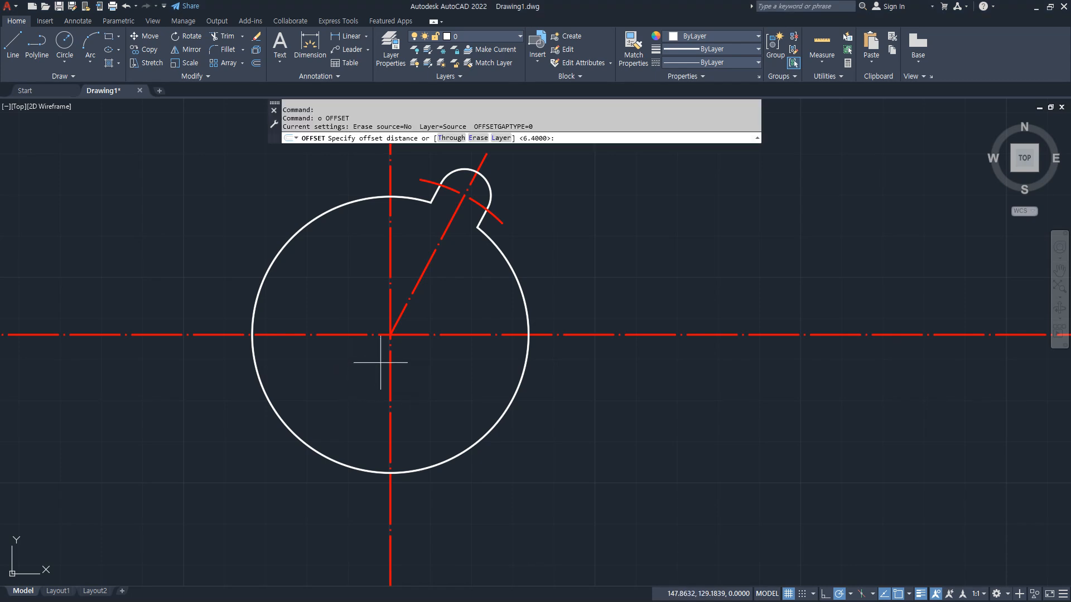
{"action": "type", "text": "45"}
{"action": "key", "text": "Return"}
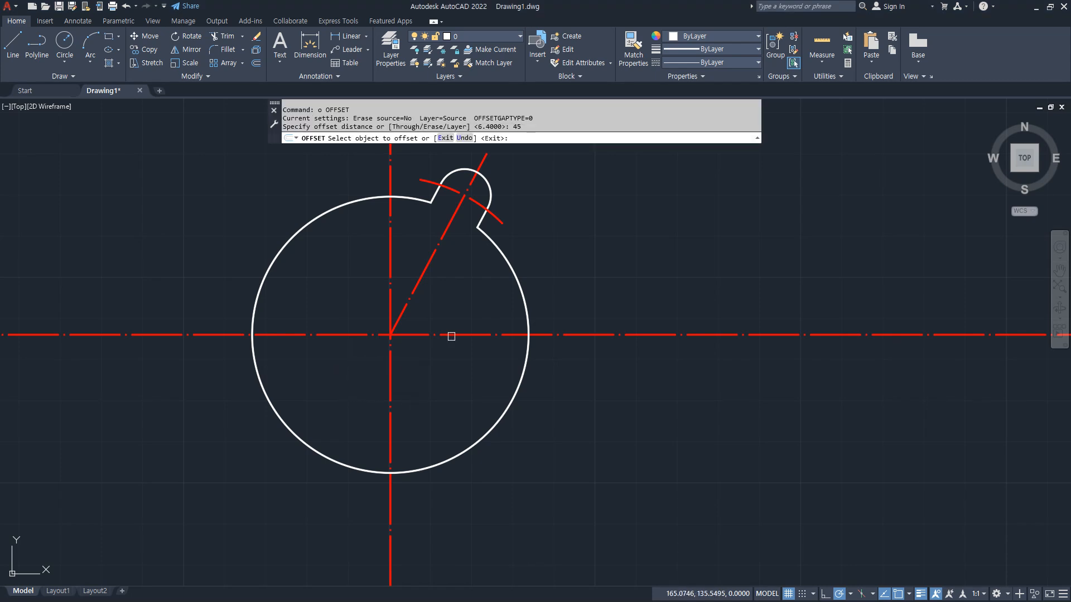
{"action": "left_click", "coordinate": [581, 334]}
{"action": "left_click", "coordinate": [581, 421]}
{"action": "key", "text": "Return"}
Offset the lower hole centerline upward by 106 to locate the plate's top edge.
{"action": "key", "text": "Return"}
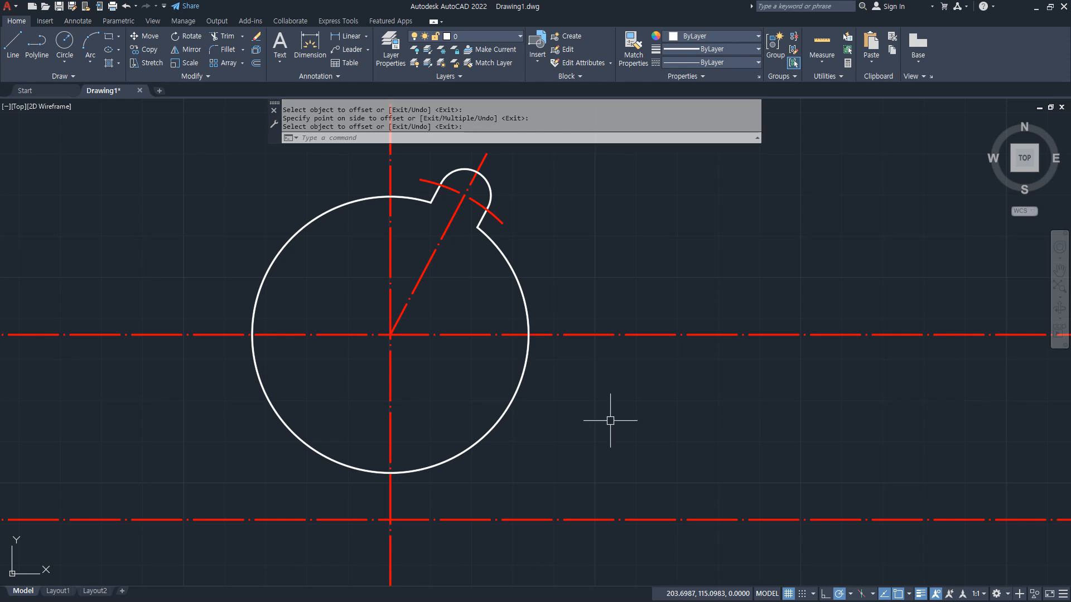
{"action": "type", "text": "106"}
{"action": "key", "text": "Return"}
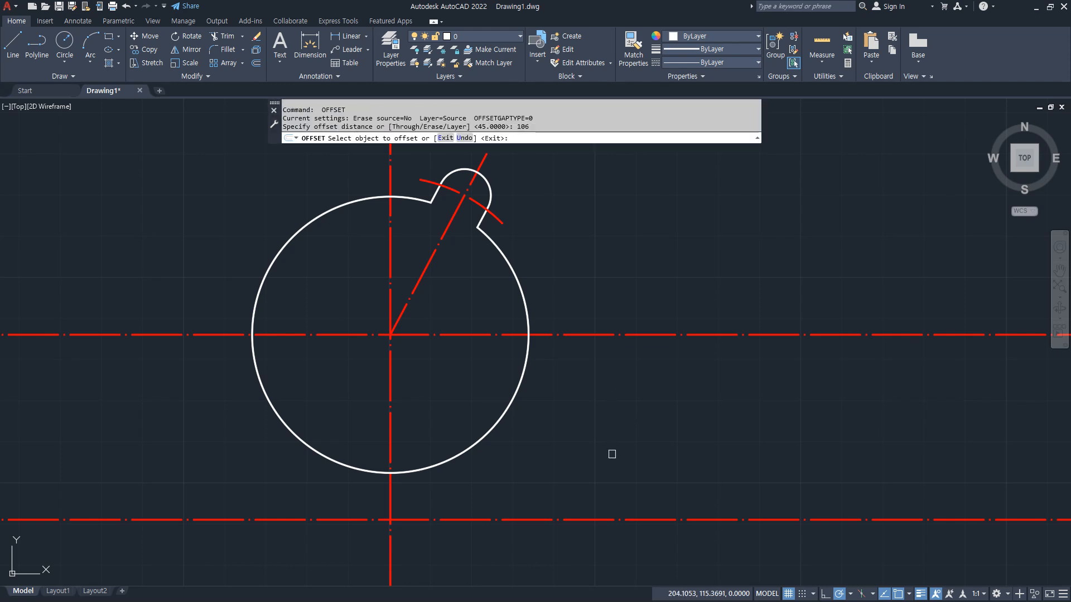
{"action": "left_click", "coordinate": [611, 520]}
{"action": "left_click", "coordinate": [612, 459]}
{"action": "scroll", "coordinate": [612, 440], "scroll_direction": "down", "scroll_amount": 2}
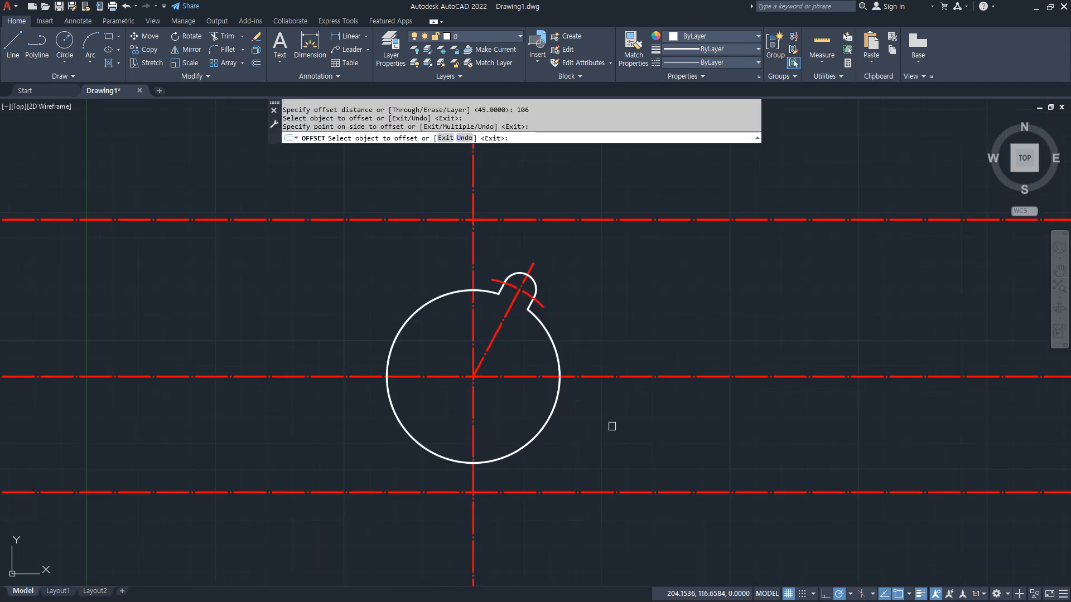
{"action": "key", "text": "Return"}
Offset both the top edge line and the lower hole centerline downward by 10.
{"action": "key", "text": "Return"}
{"action": "type", "text": "10"}
{"action": "key", "text": "Return"}
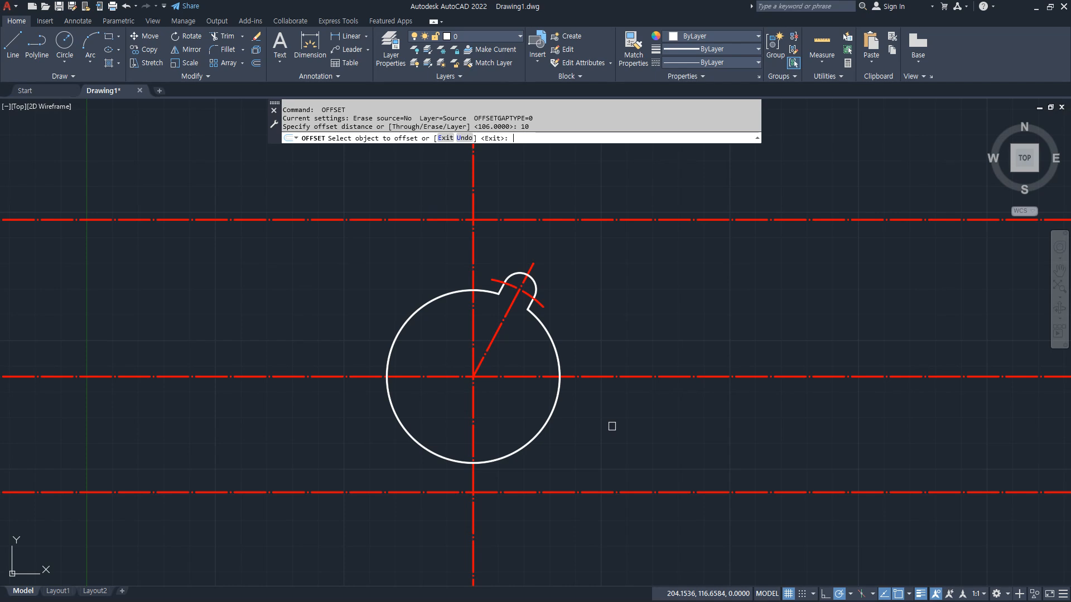
{"action": "left_click", "coordinate": [645, 220]}
{"action": "left_click", "coordinate": [646, 272]}
{"action": "left_click", "coordinate": [638, 491]}
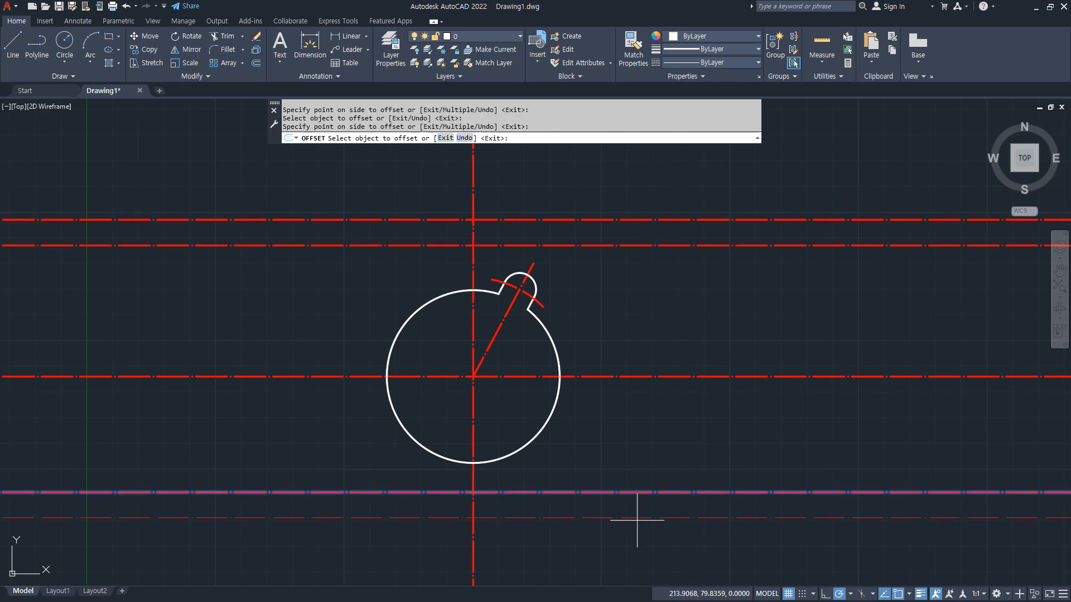
{"action": "left_click", "coordinate": [638, 517]}
{"action": "key", "text": "Return"}
Match the properties of the large circle onto the uppermost and lowermost horizontal lines.
{"action": "type", "text": "ma"}
{"action": "key", "text": "Return"}
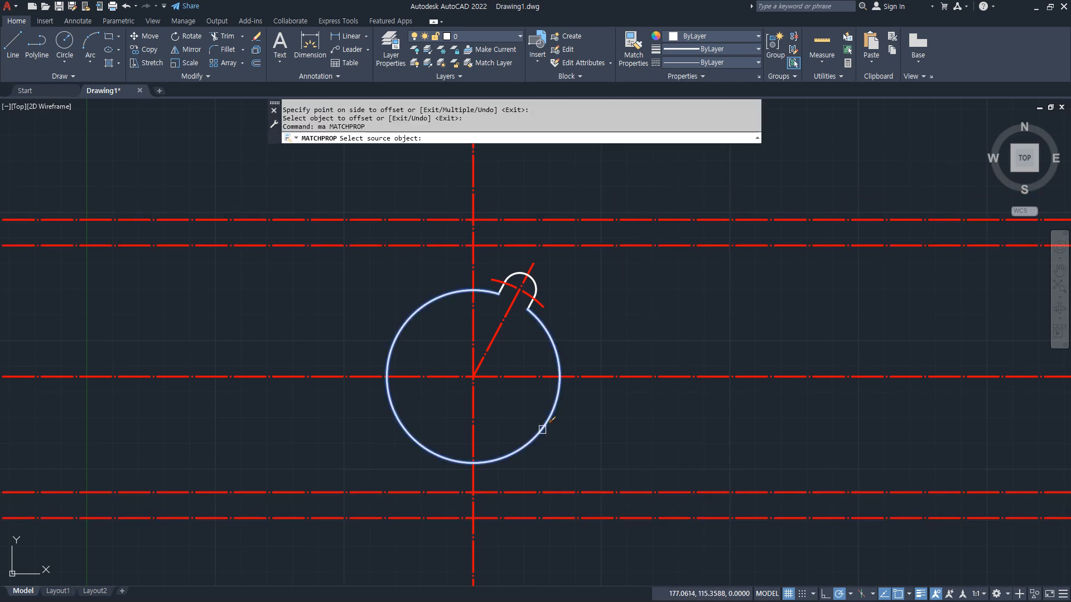
{"action": "left_click", "coordinate": [539, 427]}
{"action": "left_click", "coordinate": [575, 518]}
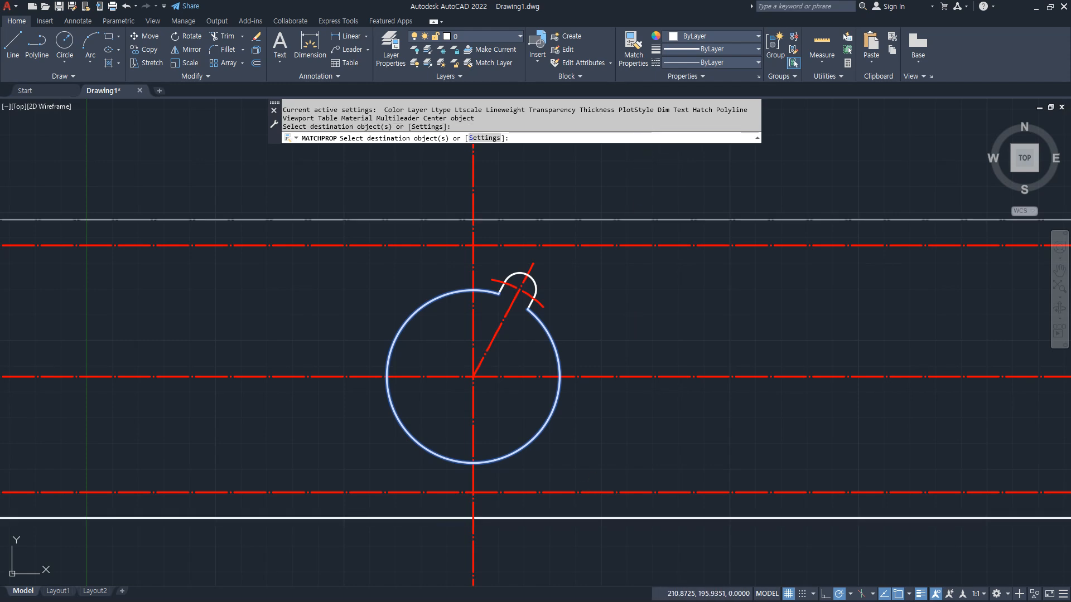
{"action": "left_click", "coordinate": [629, 221]}
{"action": "key", "text": "Return"}
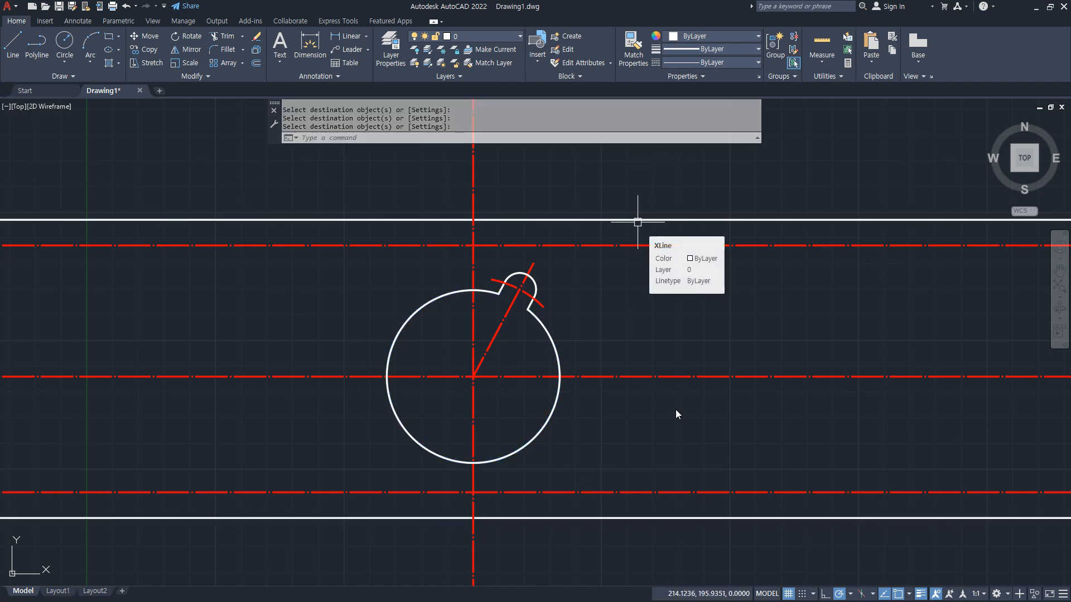
{"action": "mouse_move", "coordinate": [469, 411]}
{"action": "left_mouse_down"}
{"action": "mouse_move", "coordinate": [332, 424]}
{"action": "mouse_move", "coordinate": [338, 433]}
{"action": "left_mouse_up"}
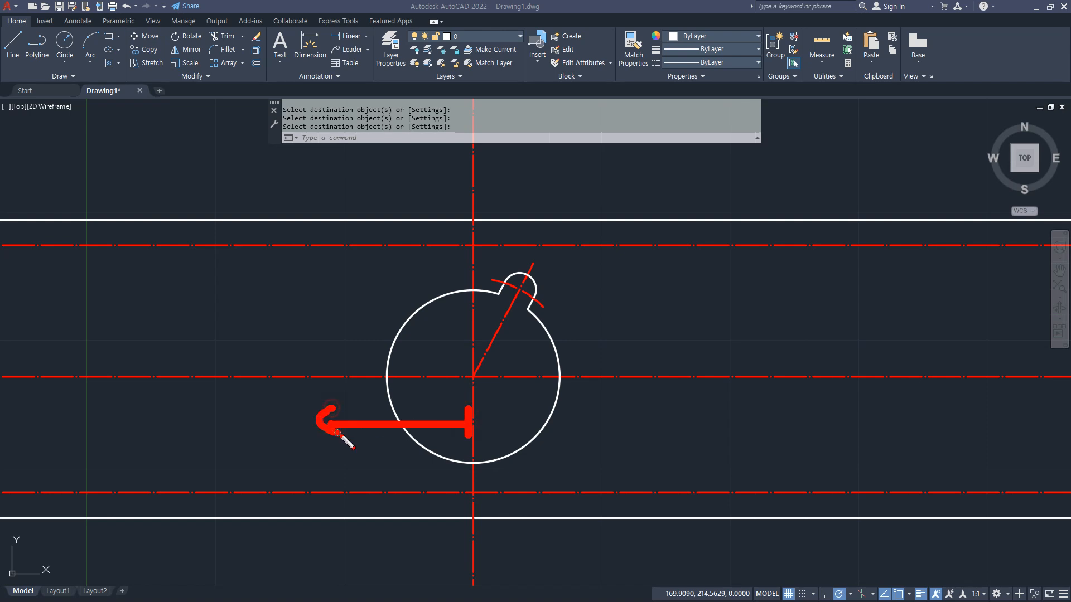
{"action": "mouse_move", "coordinate": [483, 434]}
{"action": "left_mouse_down"}
{"action": "mouse_move", "coordinate": [657, 438]}
{"action": "mouse_move", "coordinate": [635, 448]}
{"action": "left_mouse_up"}
{"action": "left_click", "coordinate": [463, 273]}
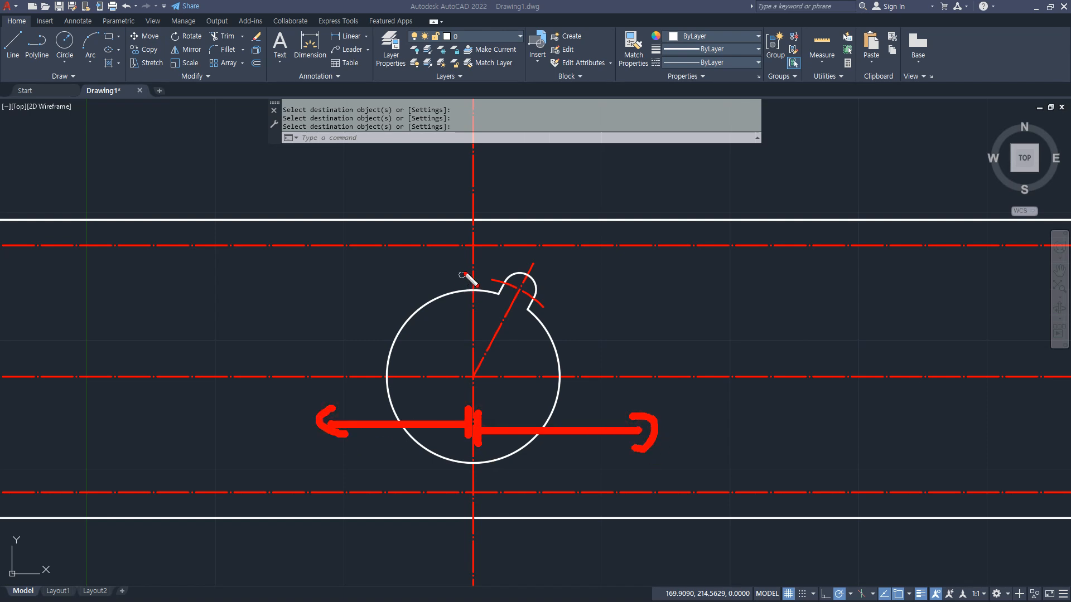
{"action": "left_click_drag", "start_coordinate": [441, 263], "coordinate": [368, 264]}
{"action": "mouse_move", "coordinate": [280, 493]}
{"action": "left_mouse_down"}
{"action": "mouse_move", "coordinate": [293, 541]}
{"action": "mouse_move", "coordinate": [277, 502]}
{"action": "left_mouse_up"}
{"action": "left_click_drag", "start_coordinate": [413, 194], "coordinate": [399, 228]}
{"action": "key", "text": "Escape"}
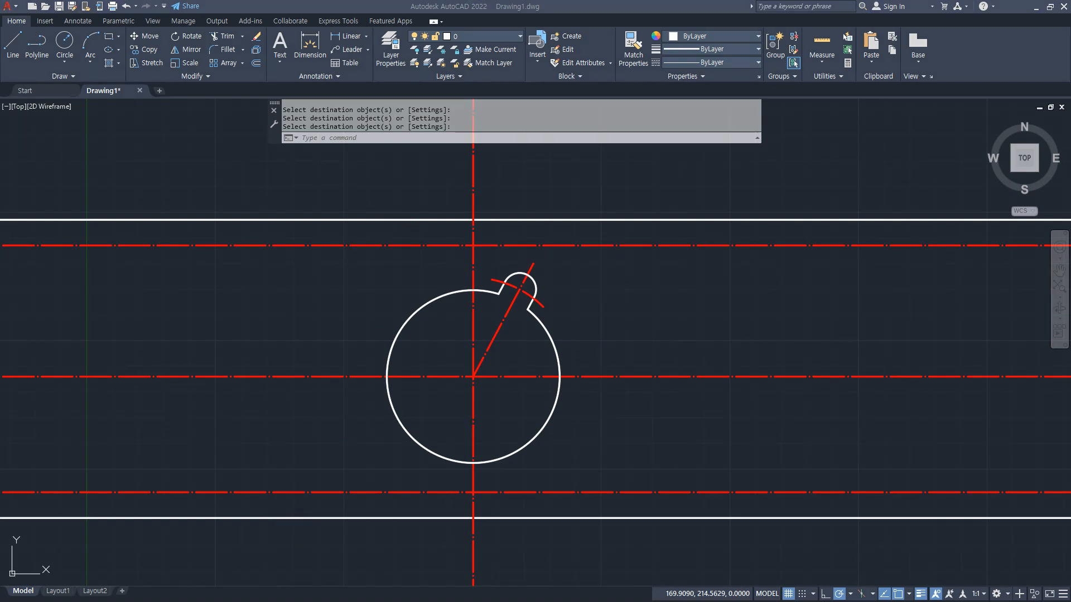
Offset the vertical centerline of the large circle by 84 to both the left and right sides.
{"action": "type", "text": "o"}
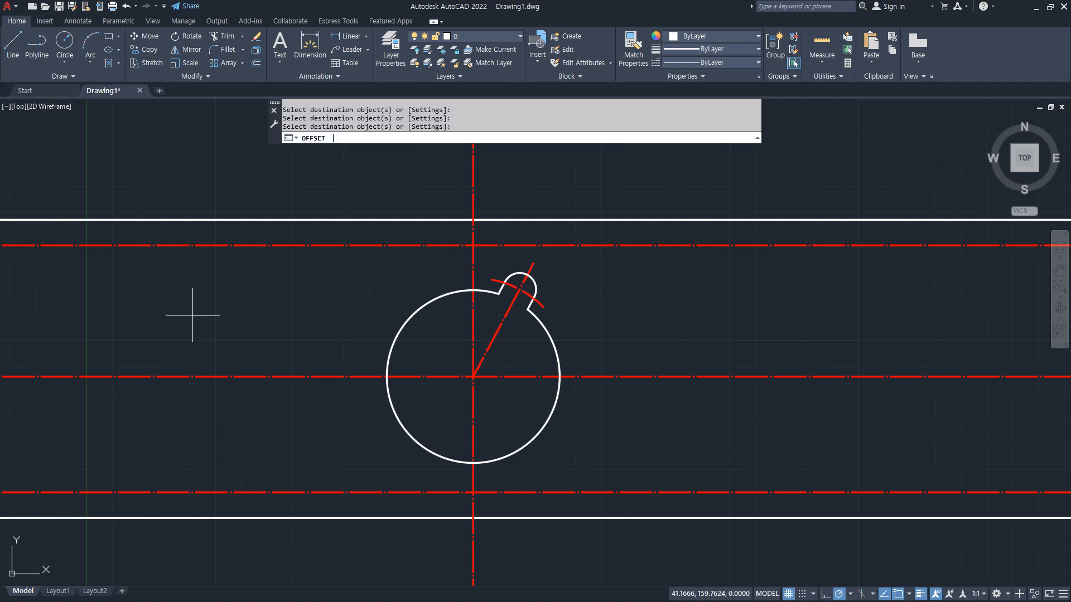
{"action": "key", "text": "Return"}
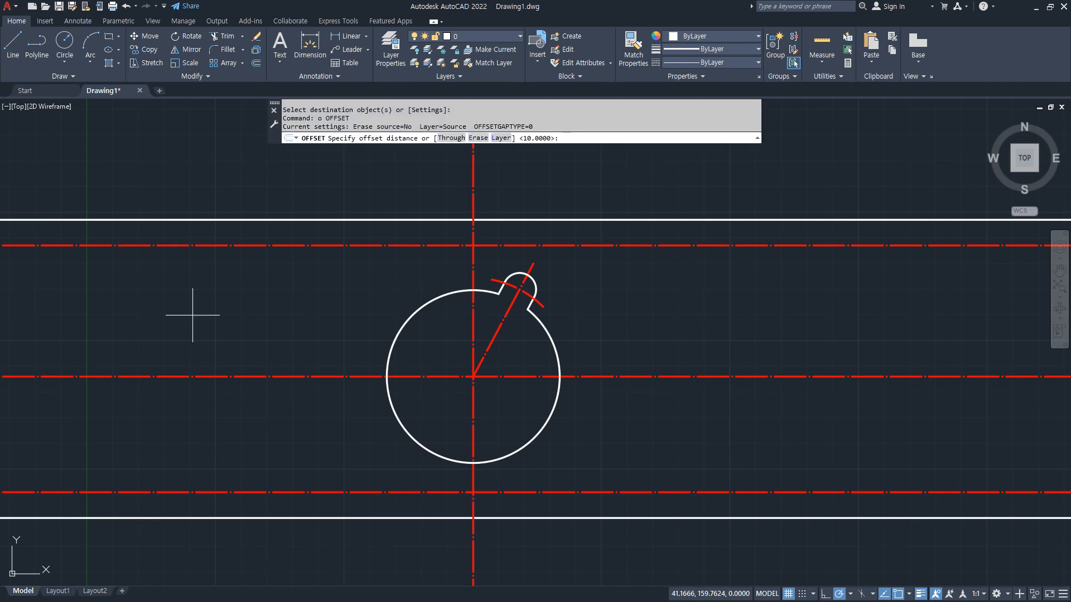
{"action": "type", "text": "84"}
{"action": "key", "text": "Return"}
{"action": "left_click", "coordinate": [474, 470]}
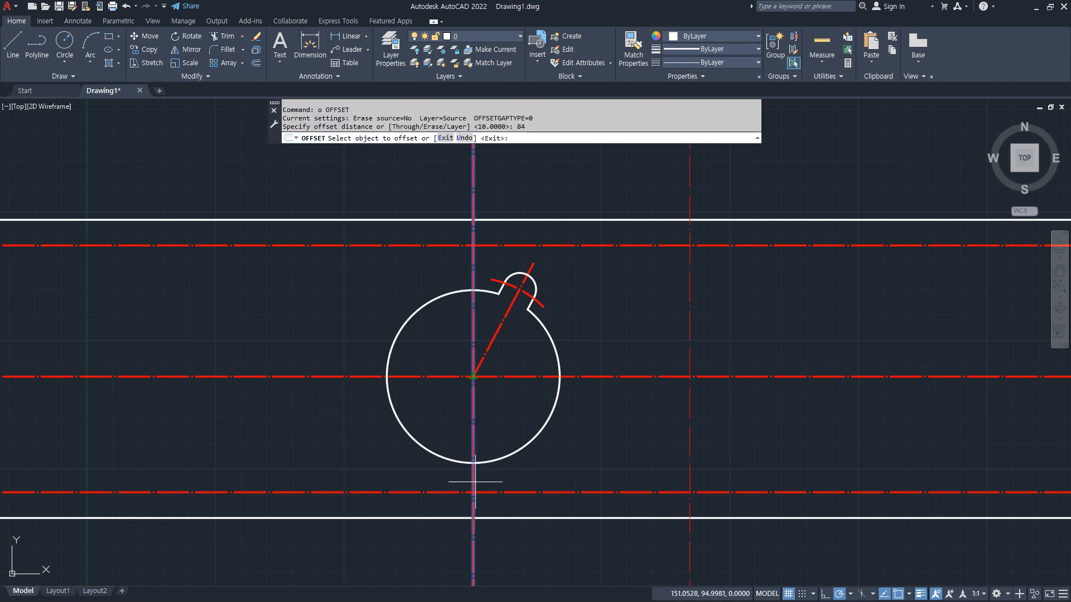
{"action": "left_click", "coordinate": [385, 479]}
{"action": "left_click", "coordinate": [473, 478]}
{"action": "left_click", "coordinate": [707, 479]}
{"action": "key", "text": "Return"}
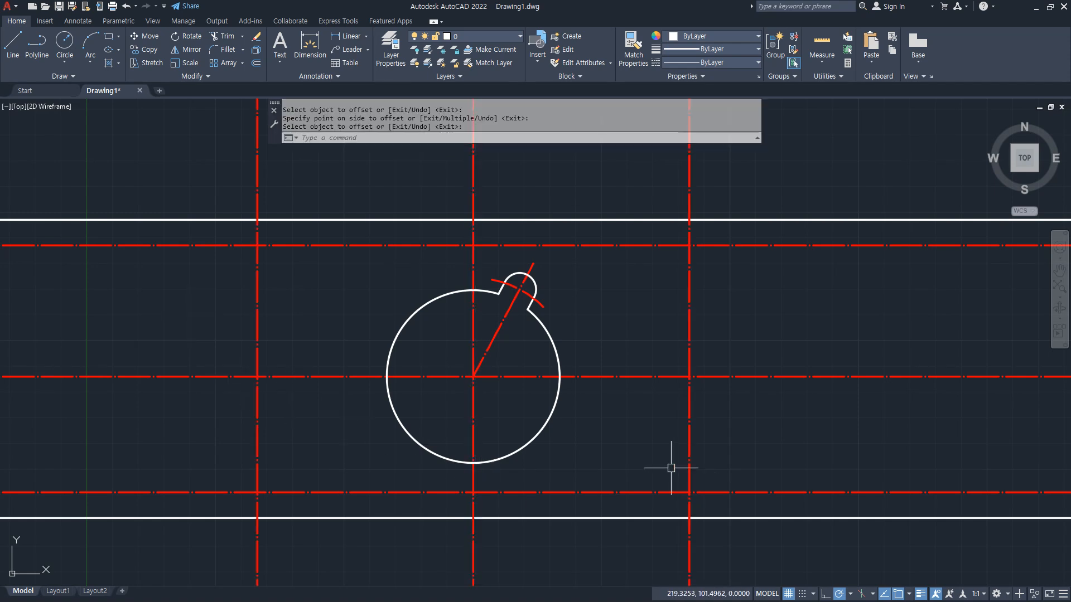
Draw a circle of radius 10 at each of the two lower outer centerline intersections.
{"action": "middle_click_drag", "start_coordinate": [385, 480], "coordinate": [426, 374]}
{"action": "type", "text": "c"}
{"action": "key", "text": "Return"}
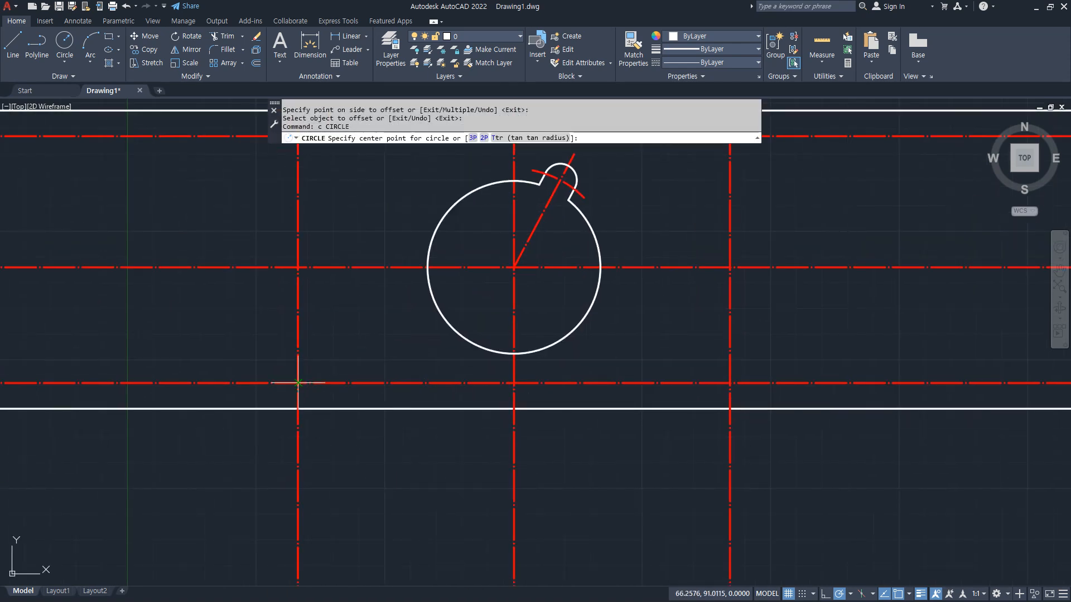
{"action": "left_click", "coordinate": [298, 383]}
{"action": "type", "text": "10"}
{"action": "key", "text": "Return"}
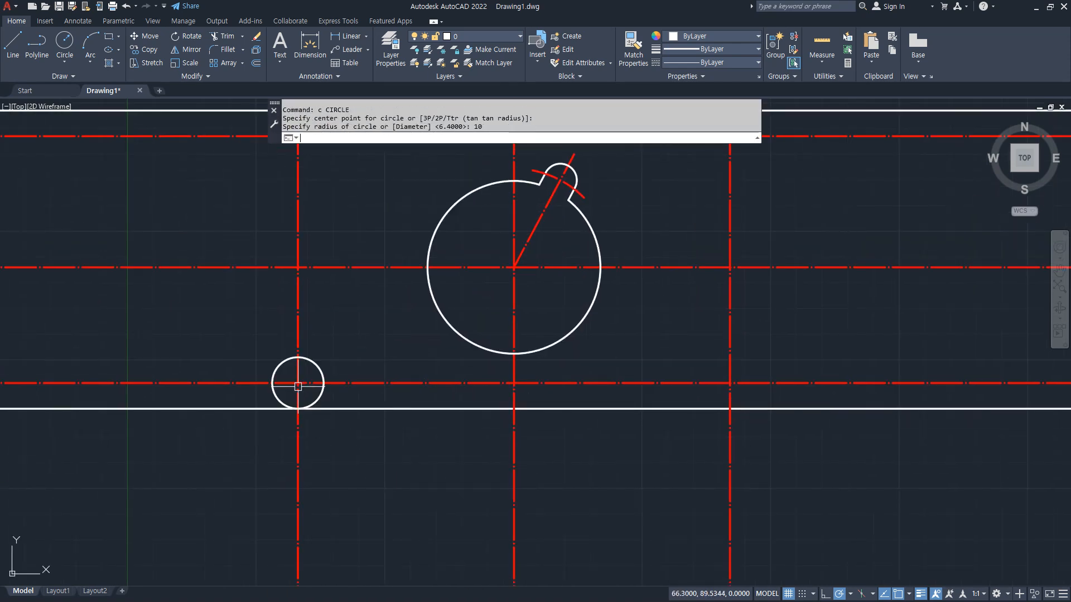
{"action": "key", "text": "Return"}
{"action": "left_click", "coordinate": [729, 384]}
{"action": "key", "text": "Return"}
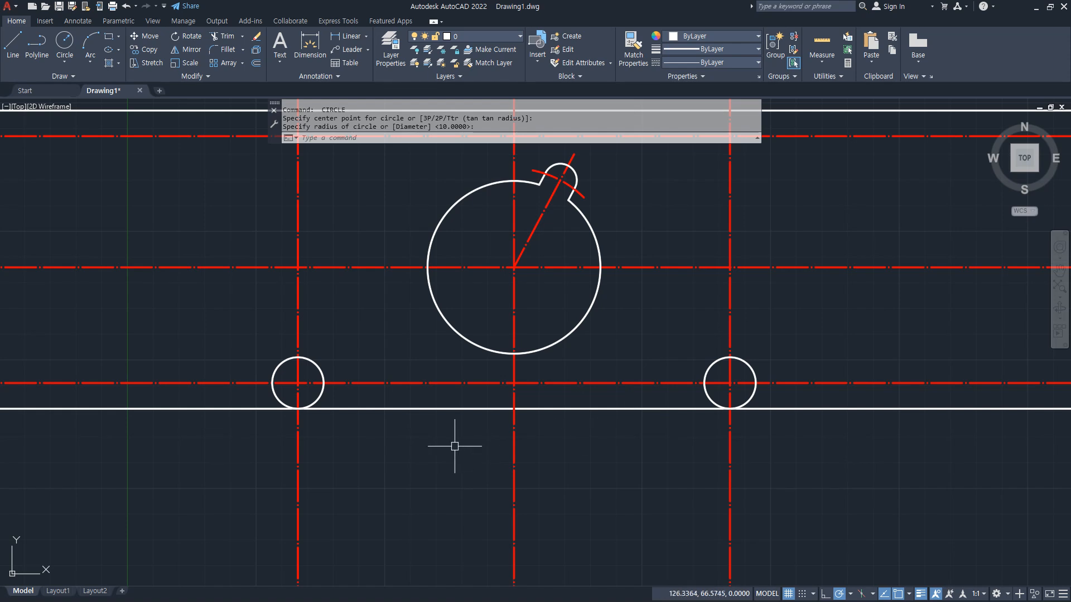
Offset both lower circles outward by 5 as boundaries for shortening their centerlines.
{"action": "middle_click_drag", "start_coordinate": [370, 219], "coordinate": [355, 328]}
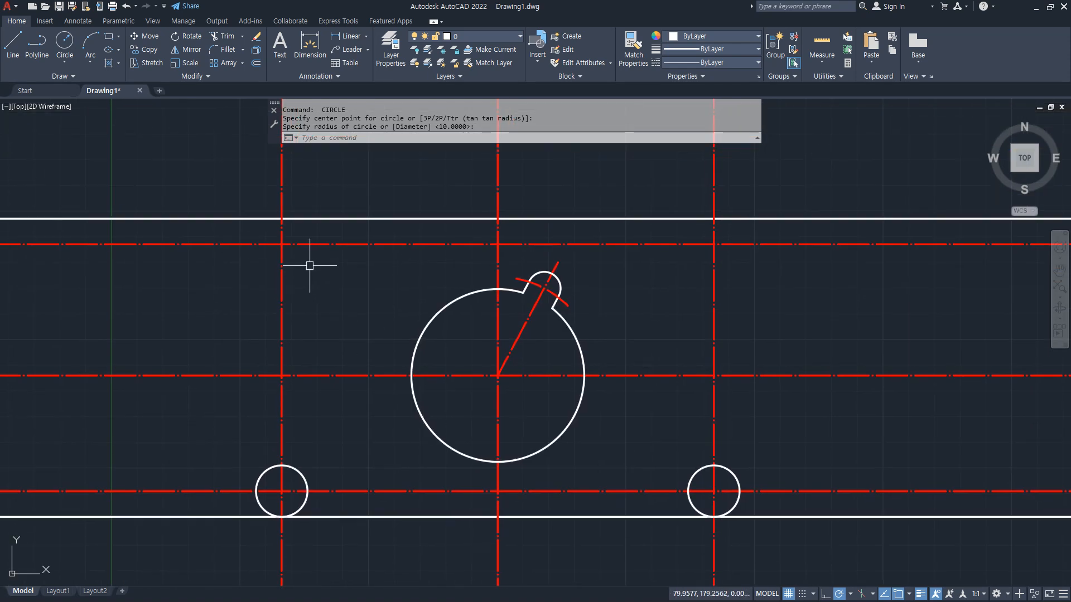
{"action": "middle_click_drag", "start_coordinate": [354, 418], "coordinate": [357, 358]}
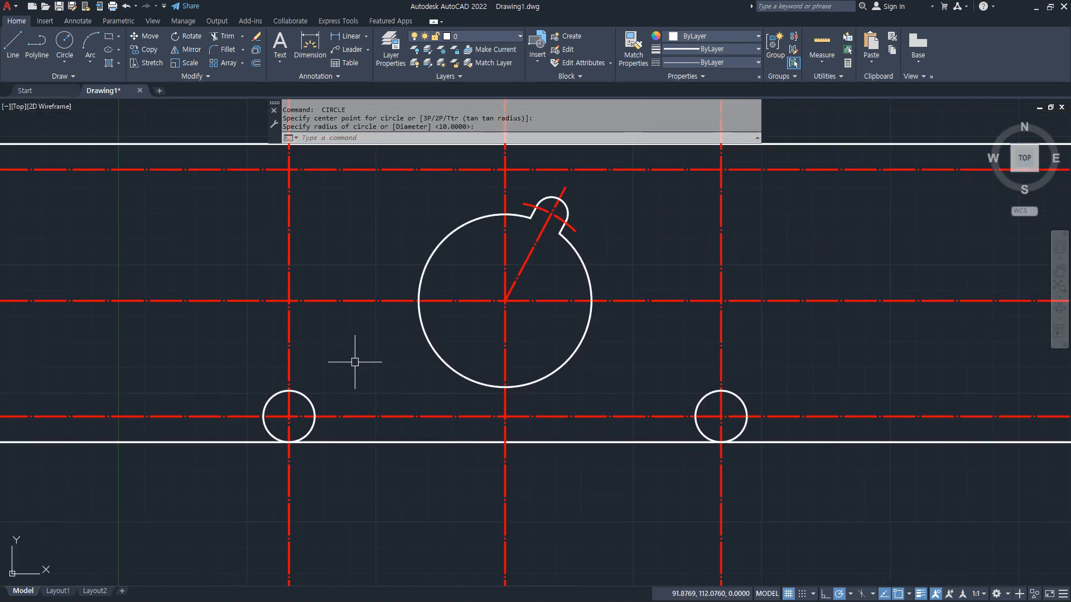
{"action": "type", "text": "o"}
{"action": "key", "text": "Return"}
{"action": "type", "text": "5"}
{"action": "key", "text": "Return"}
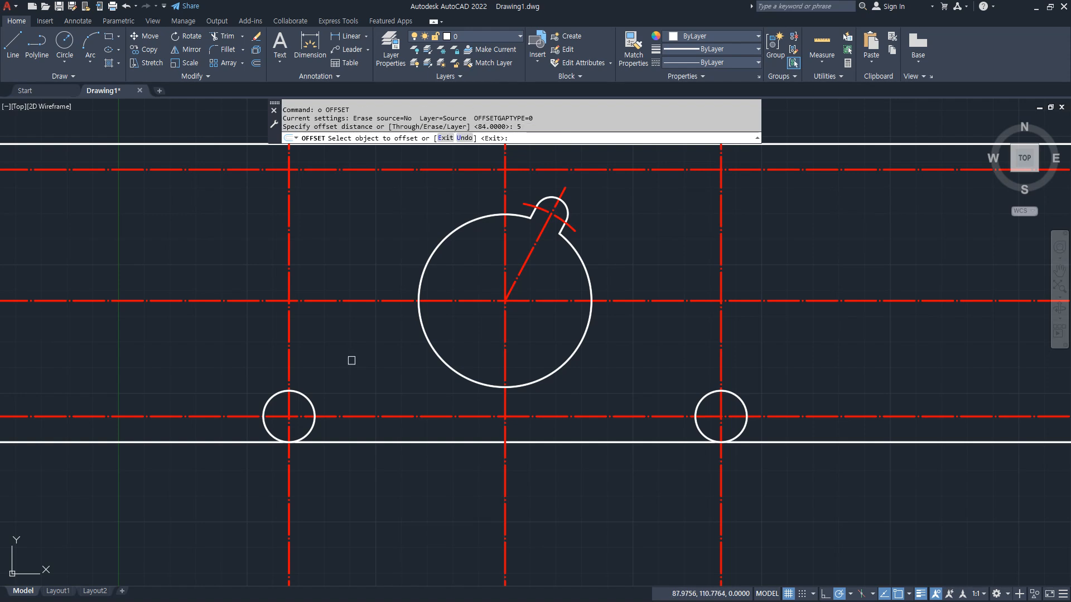
{"action": "left_click", "coordinate": [315, 402]}
{"action": "left_click", "coordinate": [323, 378]}
{"action": "left_click", "coordinate": [703, 397]}
{"action": "left_click", "coordinate": [684, 356]}
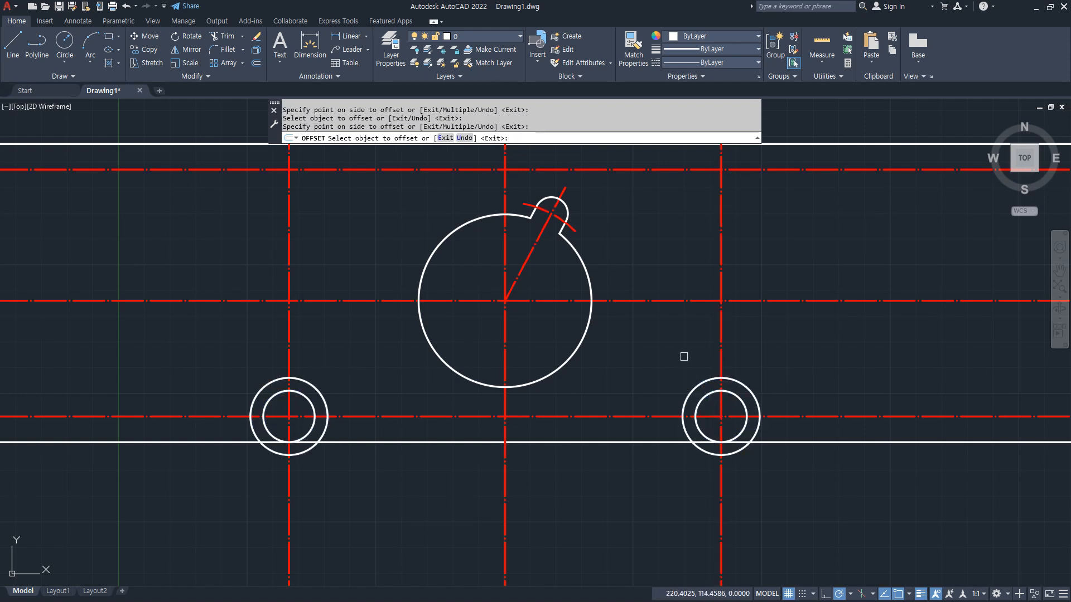
Offset the bottom edge downward by 5 and trim the three vertical centerlines below the new line.
{"action": "left_click", "coordinate": [571, 447]}
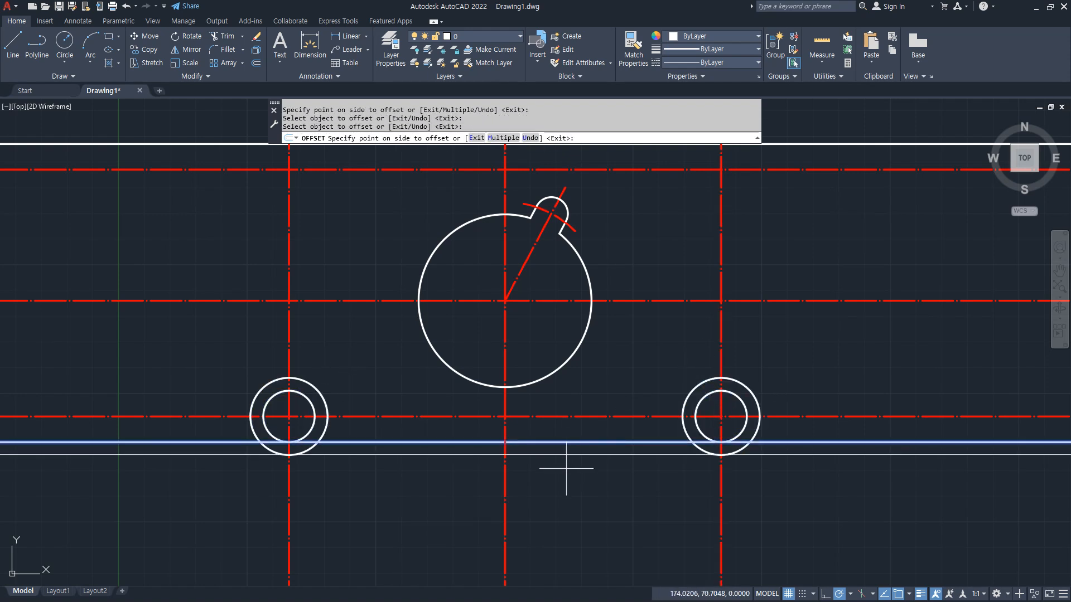
{"action": "left_click", "coordinate": [598, 476]}
{"action": "key", "text": "Return"}
{"action": "type", "text": "tr"}
{"action": "key", "text": "Return"}
{"action": "left_click", "coordinate": [826, 504]}
{"action": "left_click", "coordinate": [351, 532]}
{"action": "key", "text": "Return"}
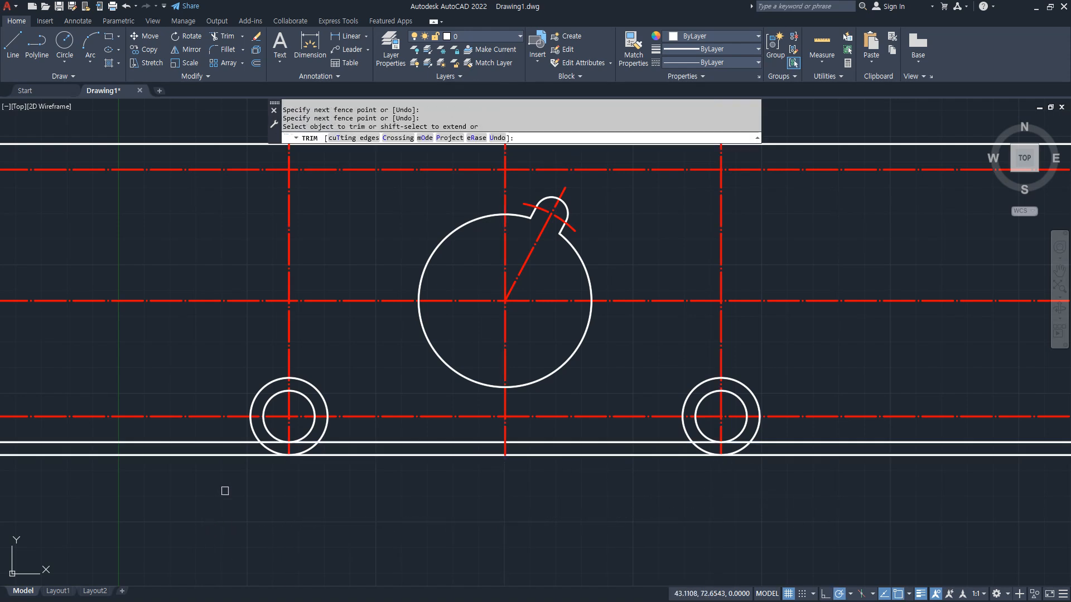
{"action": "left_click", "coordinate": [265, 386]}
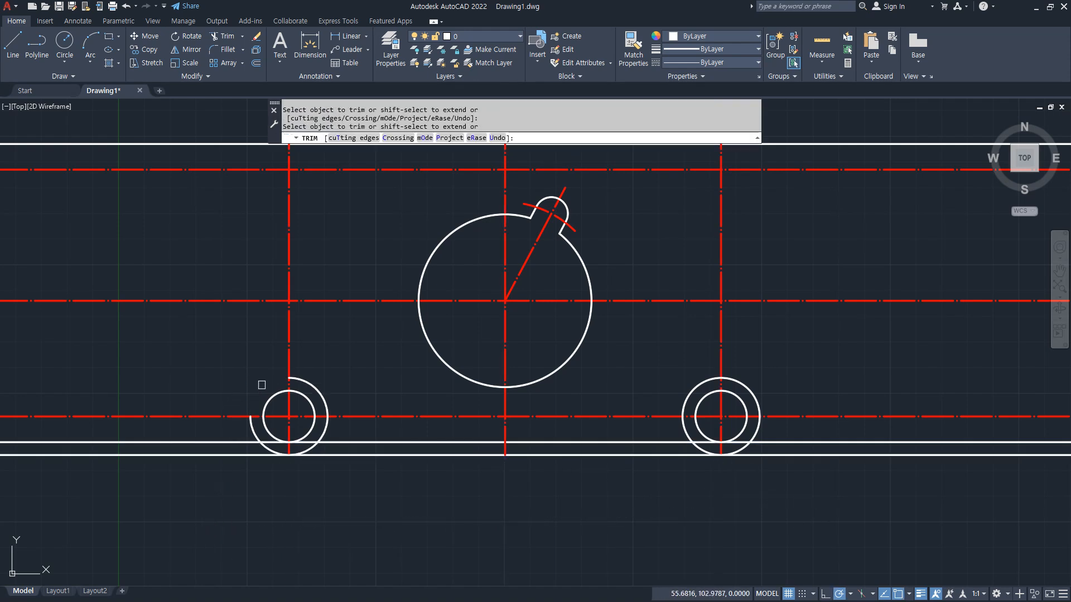
{"action": "type", "text": "u"}
{"action": "key", "text": "Return"}
Trim the lower horizontal and outer vertical centerlines around the two lower holes back to the outer offset circles.
{"action": "left_click", "coordinate": [289, 359]}
{"action": "left_click", "coordinate": [222, 416]}
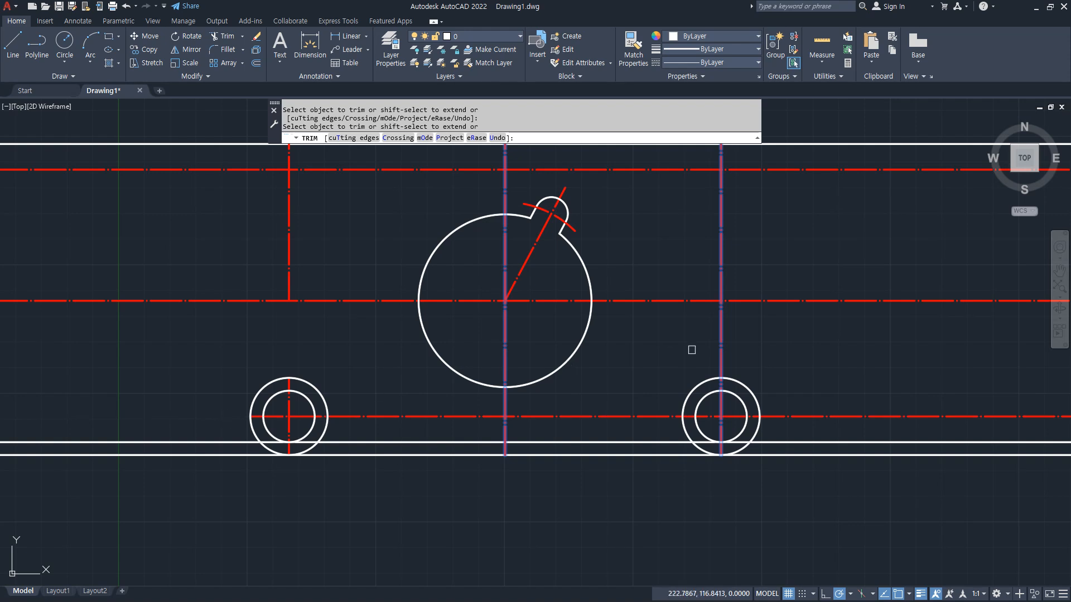
{"action": "left_click", "coordinate": [717, 350]}
{"action": "left_click", "coordinate": [792, 415]}
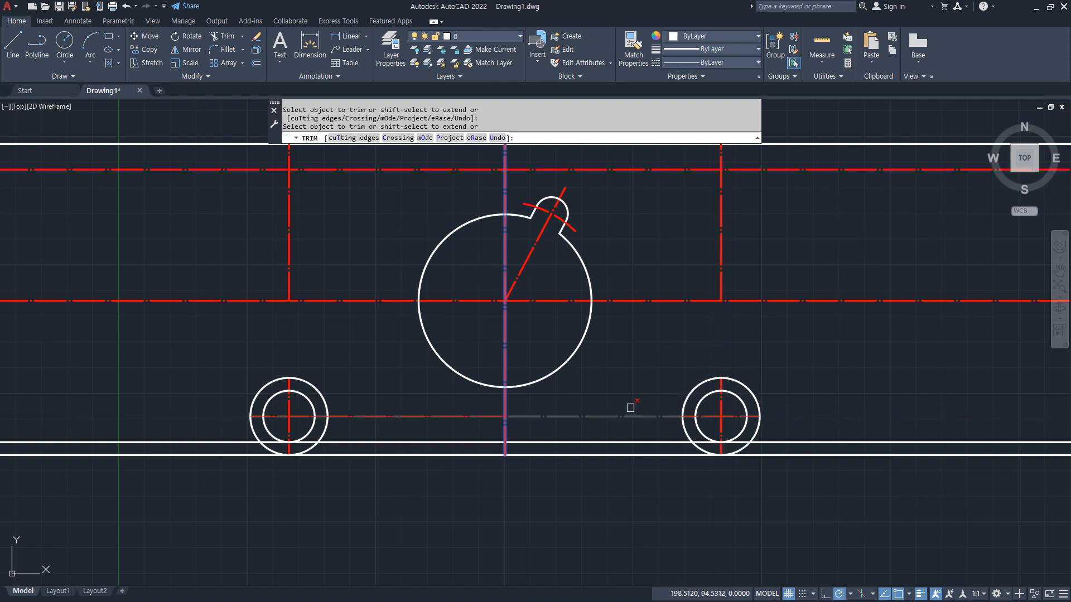
{"action": "left_click_drag", "start_coordinate": [631, 409], "coordinate": [586, 420]}
{"action": "left_click", "coordinate": [463, 415]}
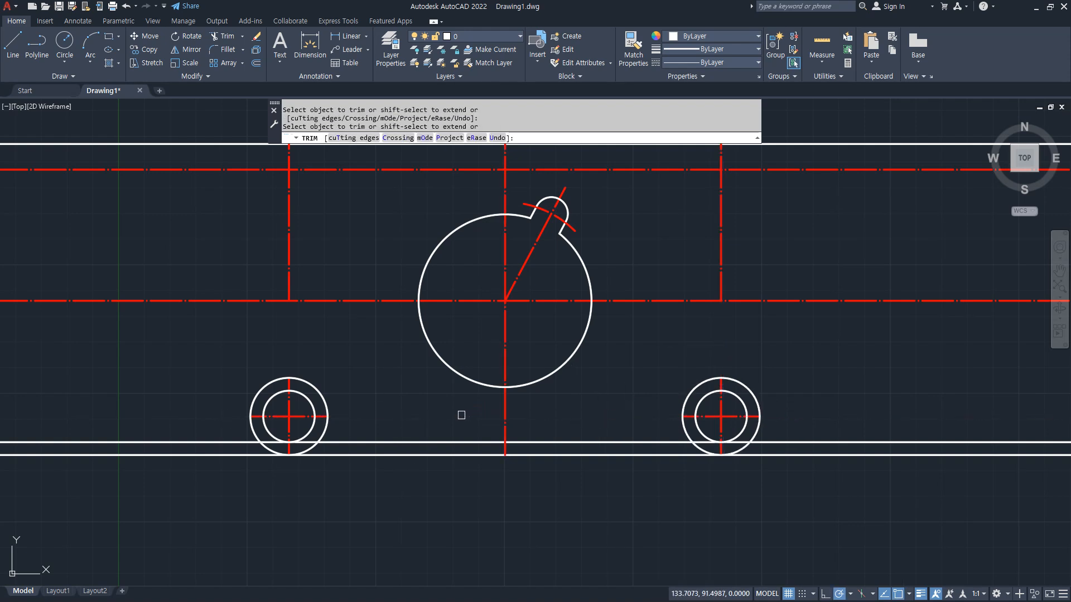
{"action": "key", "text": "Return"}
Erase the helper line below the bottom edge and the outer offset circles around both lower holes.
{"action": "left_click", "coordinate": [446, 454]}
{"action": "type", "text": "e"}
{"action": "key", "text": "Return"}
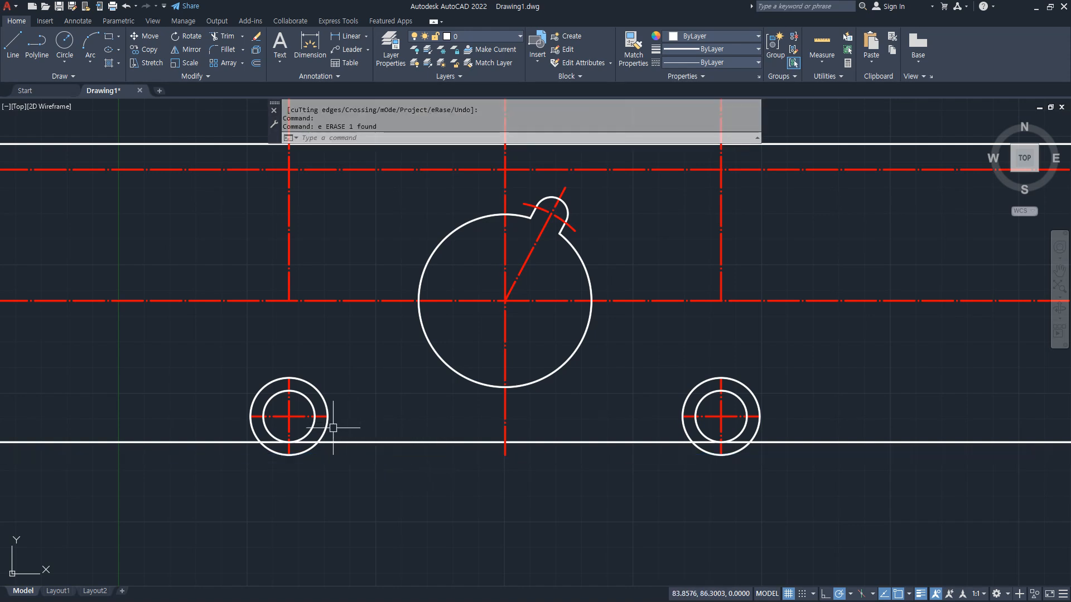
{"action": "left_click", "coordinate": [327, 425]}
{"action": "type", "text": "e"}
{"action": "key", "text": "Return"}
{"action": "left_click", "coordinate": [753, 438]}
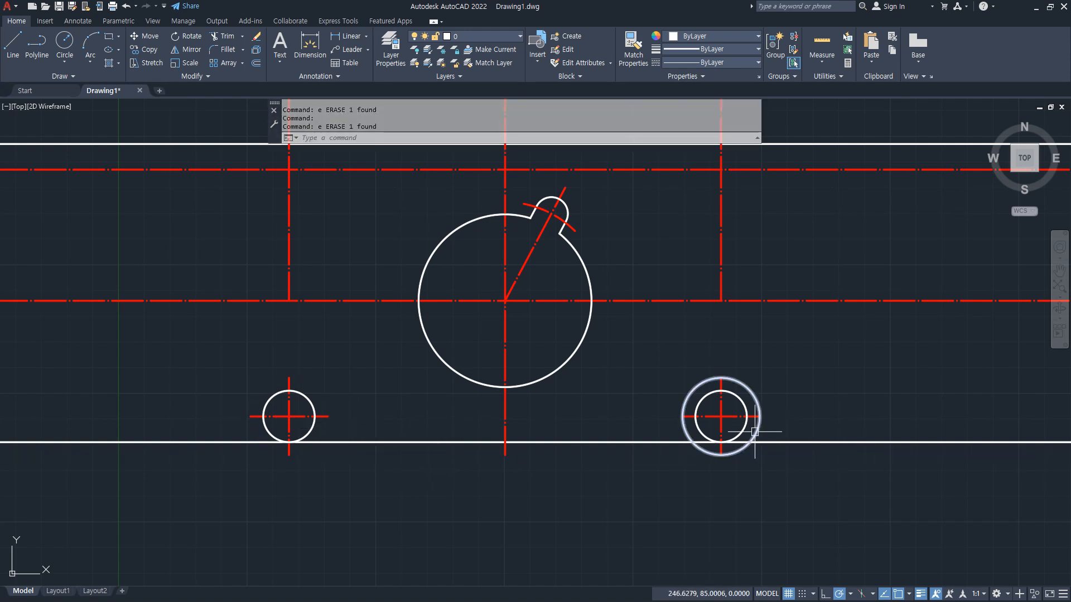
{"action": "type", "text": "e"}
{"action": "key", "text": "Return"}
Trim the bottom edge line outside the two lower circles so it spans only between them.
{"action": "type", "text": "tr"}
{"action": "key", "text": "Return"}
{"action": "left_click", "coordinate": [776, 442]}
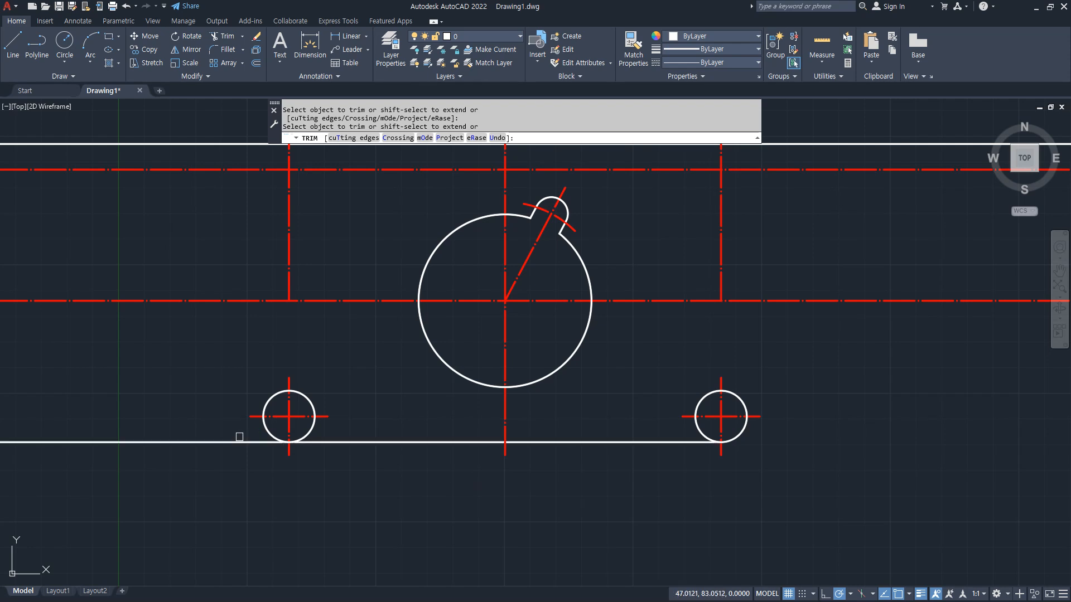
{"action": "left_click", "coordinate": [240, 441]}
Trim the right outer vertical centerline above the top edge line.
{"action": "middle_click_drag", "start_coordinate": [825, 303], "coordinate": [832, 428]}
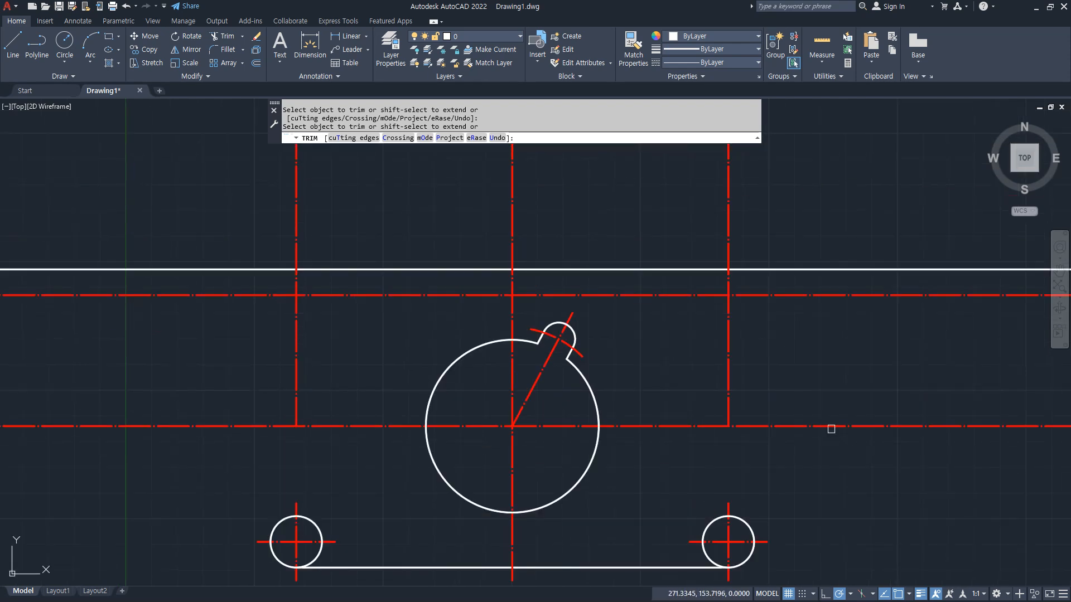
{"action": "left_click", "coordinate": [764, 193]}
{"action": "left_click", "coordinate": [706, 176]}
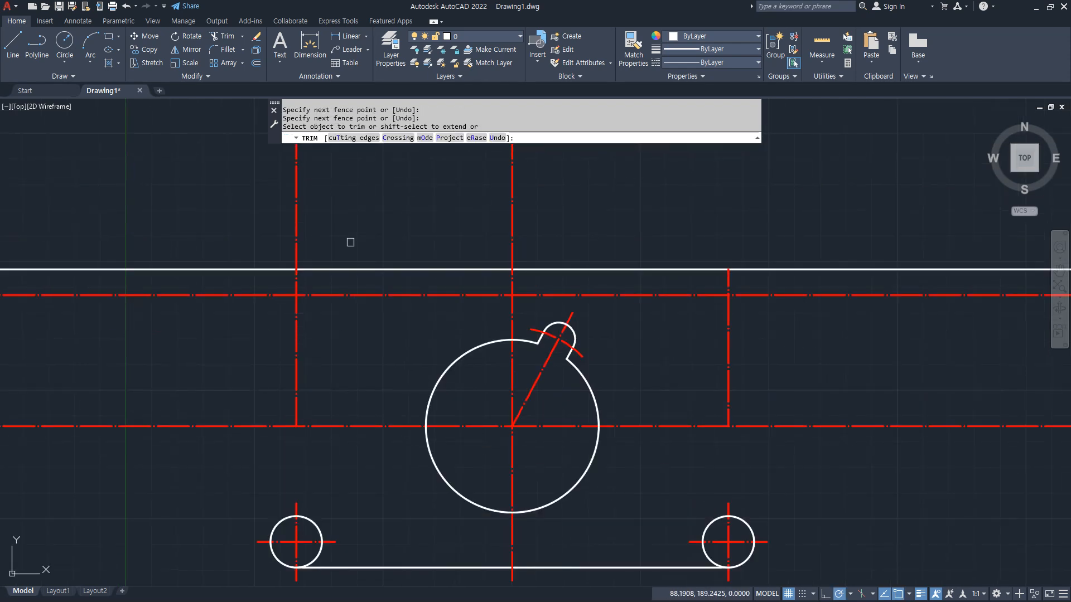
{"action": "key", "text": "Escape"}
Erase the two outer vertical centerlines on either side of the large circle.
{"action": "left_click", "coordinate": [777, 359]}
{"action": "left_click", "coordinate": [692, 335]}
{"action": "left_click", "coordinate": [321, 363]}
{"action": "left_click", "coordinate": [265, 355]}
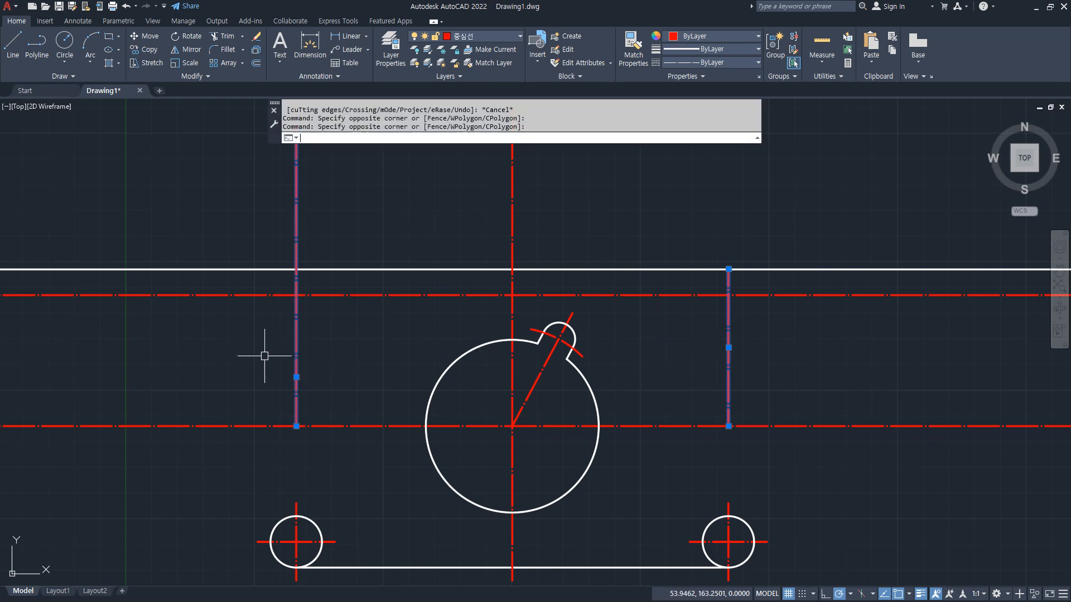
{"action": "type", "text": "e"}
{"action": "key", "text": "Return"}
Offset the central vertical centerline by 71 to both sides.
{"action": "type", "text": "o"}
{"action": "key", "text": "Return"}
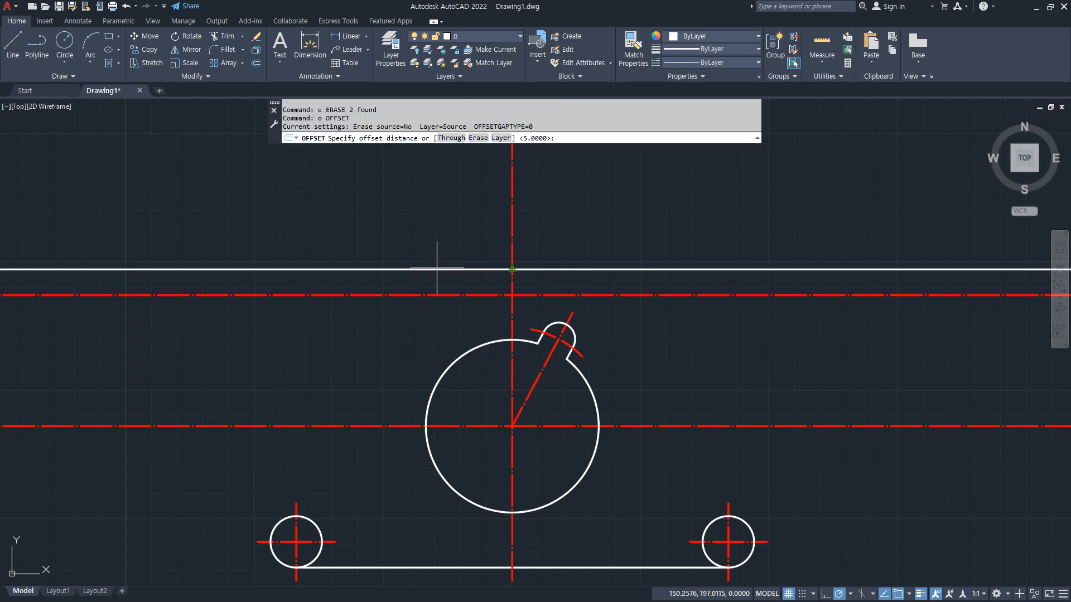
{"action": "type", "text": "71"}
{"action": "key", "text": "Return"}
{"action": "left_click", "coordinate": [512, 226]}
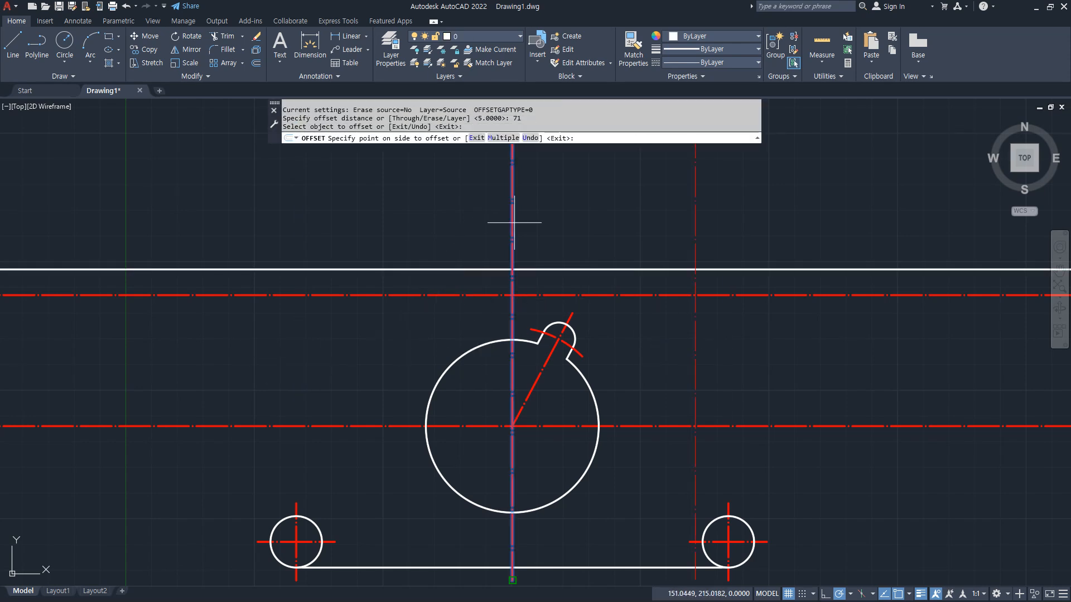
{"action": "left_click", "coordinate": [497, 223]}
{"action": "left_click", "coordinate": [513, 226]}
{"action": "left_click", "coordinate": [551, 232]}
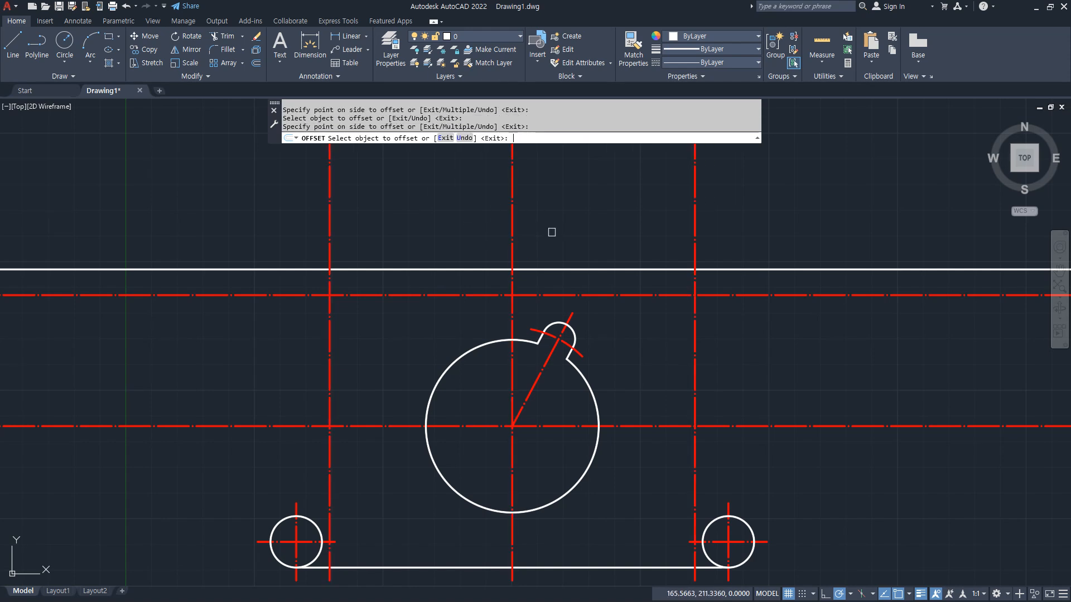
{"action": "key", "text": "Return"}
Offset the top edge line upward by 5.
{"action": "type", "text": "o"}
{"action": "key", "text": "Return"}
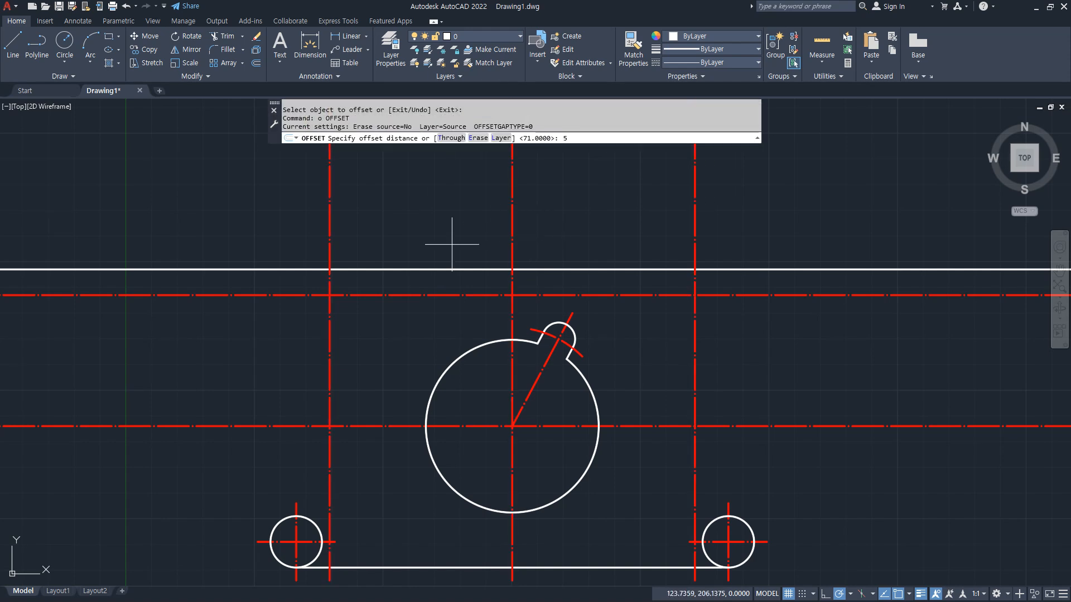
{"action": "type", "text": "5"}
{"action": "key", "text": "Return"}
{"action": "left_click", "coordinate": [407, 269]}
{"action": "left_click", "coordinate": [401, 218]}
{"action": "key", "text": "Return"}
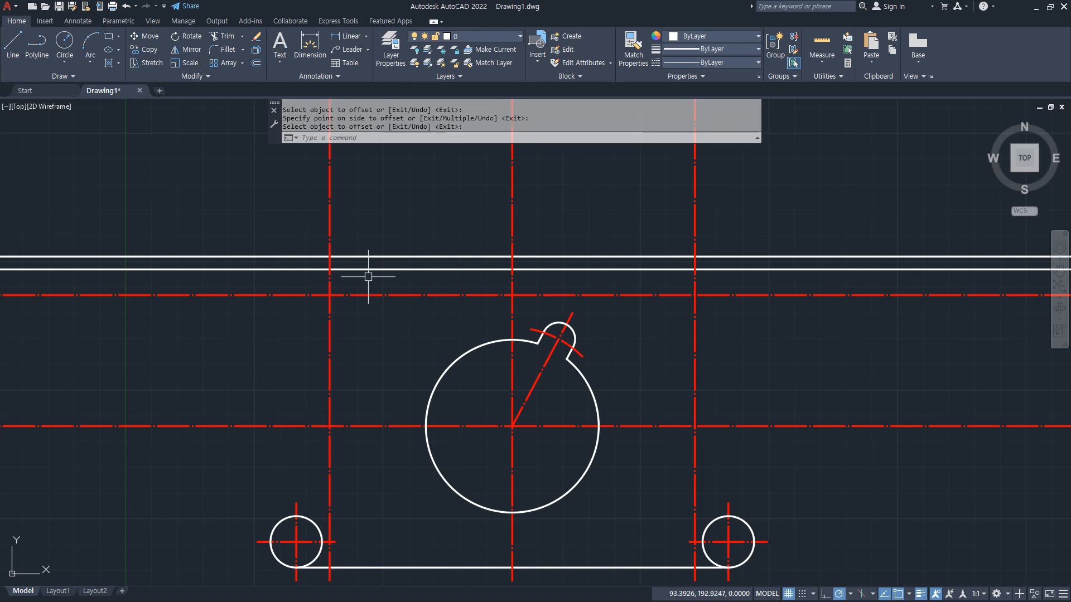
Draw radius 10 circles where the two new vertical centerlines cross the upper horizontal centerline.
{"action": "type", "text": "c"}
{"action": "key", "text": "Return"}
{"action": "left_click", "coordinate": [330, 295]}
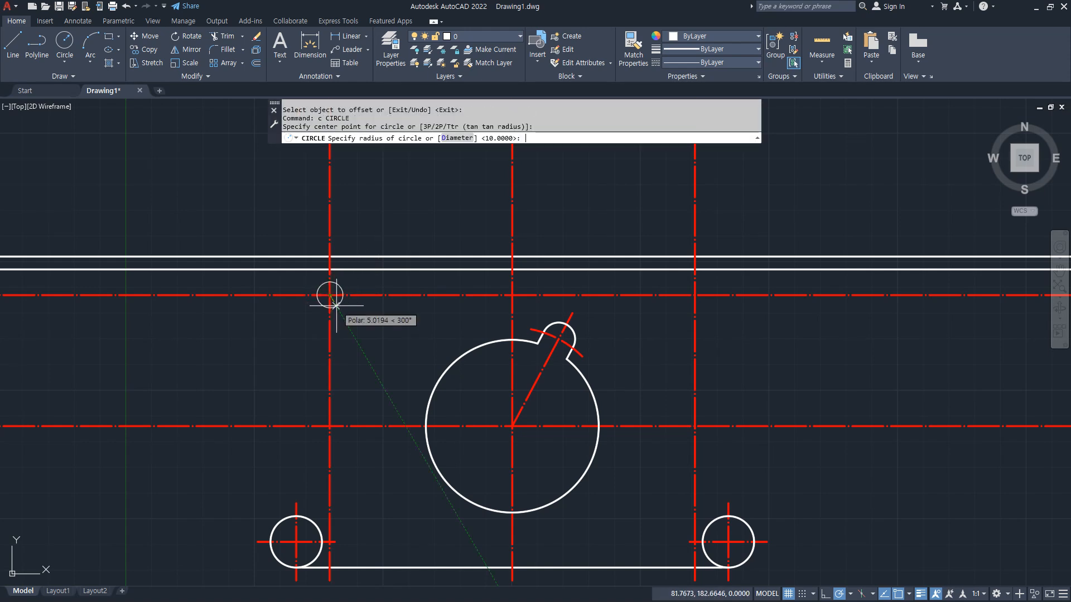
{"action": "type", "text": "10"}
{"action": "key", "text": "Return"}
{"action": "key", "text": "Return"}
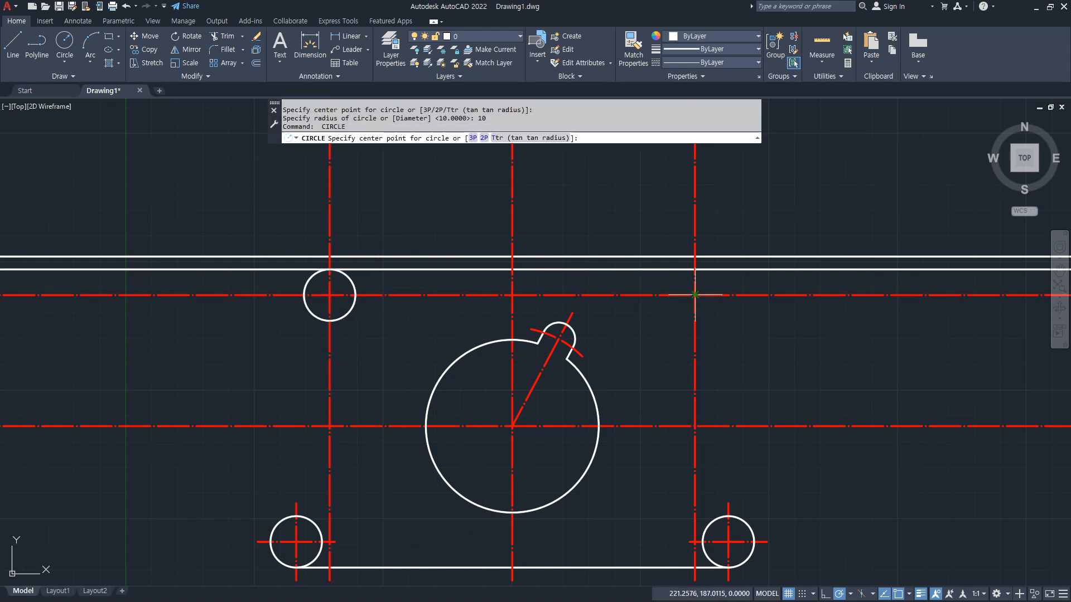
{"action": "left_click", "coordinate": [695, 295]}
{"action": "key", "text": "Return"}
Offset both upper circles outward by 5.
{"action": "type", "text": "o"}
{"action": "key", "text": "Return"}
{"action": "type", "text": "5"}
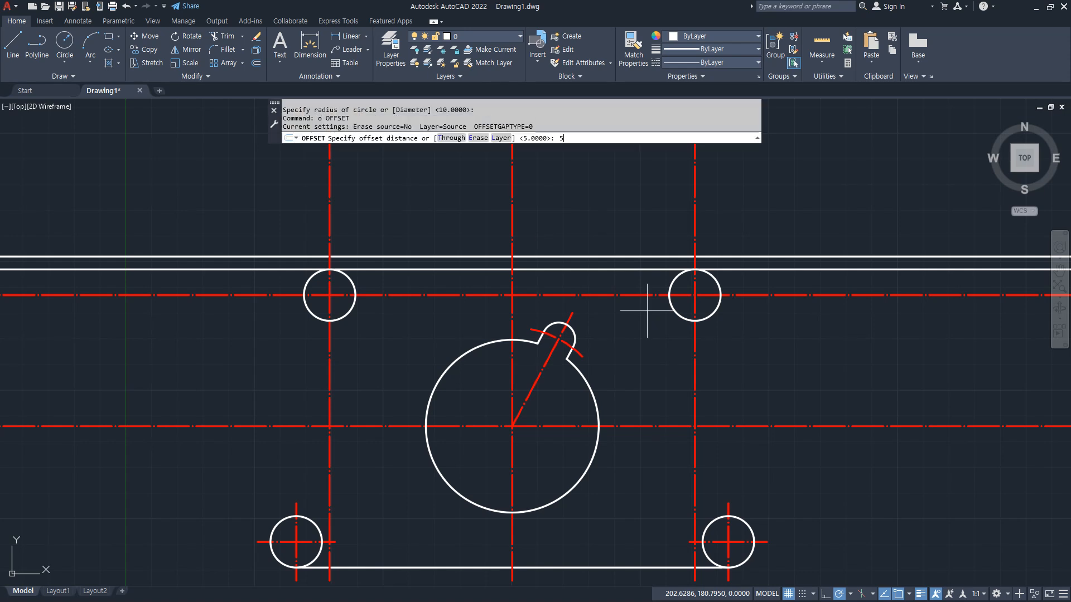
{"action": "key", "text": "Return"}
{"action": "left_click", "coordinate": [719, 301]}
{"action": "left_click", "coordinate": [611, 328]}
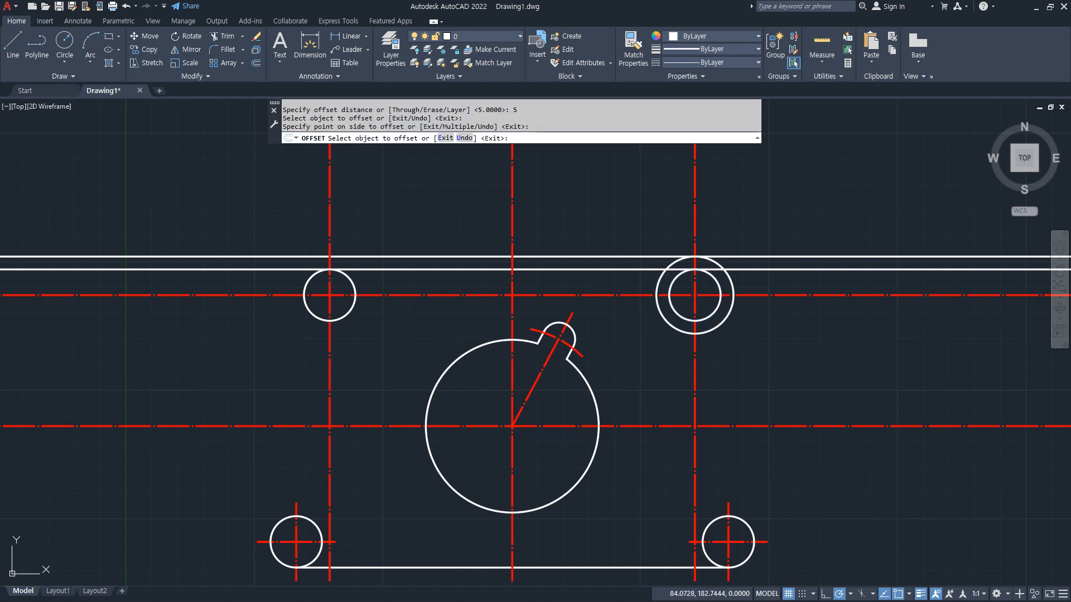
{"action": "left_click", "coordinate": [351, 311]}
{"action": "left_click", "coordinate": [359, 335]}
{"action": "key", "text": "Return"}
Trim the top lines and upper horizontal centerline outside the offset circles, and the vertical centerlines above the uppermost line.
{"action": "type", "text": "tr"}
{"action": "key", "text": "Return"}
{"action": "mouse_move", "coordinate": [237, 335]}
{"action": "left_mouse_down"}
{"action": "mouse_move", "coordinate": [232, 215]}
{"action": "mouse_move", "coordinate": [771, 200]}
{"action": "mouse_move", "coordinate": [770, 366]}
{"action": "left_mouse_up"}
Trim the upper horizontal centerline between the offset circles and the outer vertical centerlines from those circles down to the middle horizontal centerline.
{"action": "type", "text": "t"}
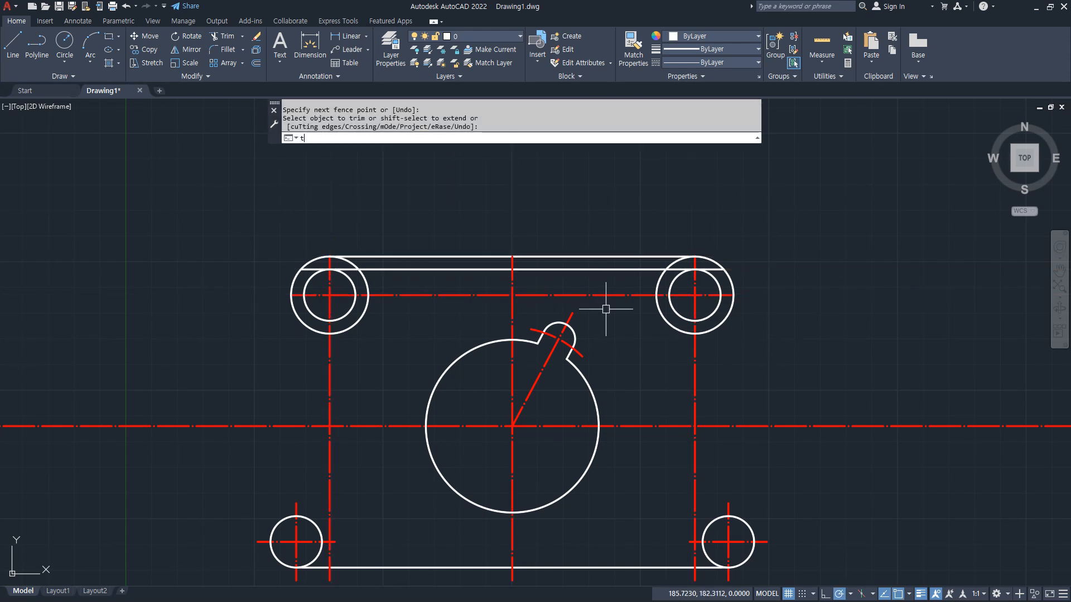
{"action": "left_click", "coordinate": [594, 295]}
{"action": "mouse_move", "coordinate": [447, 302]}
{"action": "left_mouse_down"}
{"action": "mouse_move", "coordinate": [444, 292]}
{"action": "mouse_move", "coordinate": [397, 291]}
{"action": "mouse_move", "coordinate": [397, 320]}
{"action": "mouse_move", "coordinate": [345, 363]}
{"action": "left_mouse_up"}
{"action": "left_click", "coordinate": [331, 399]}
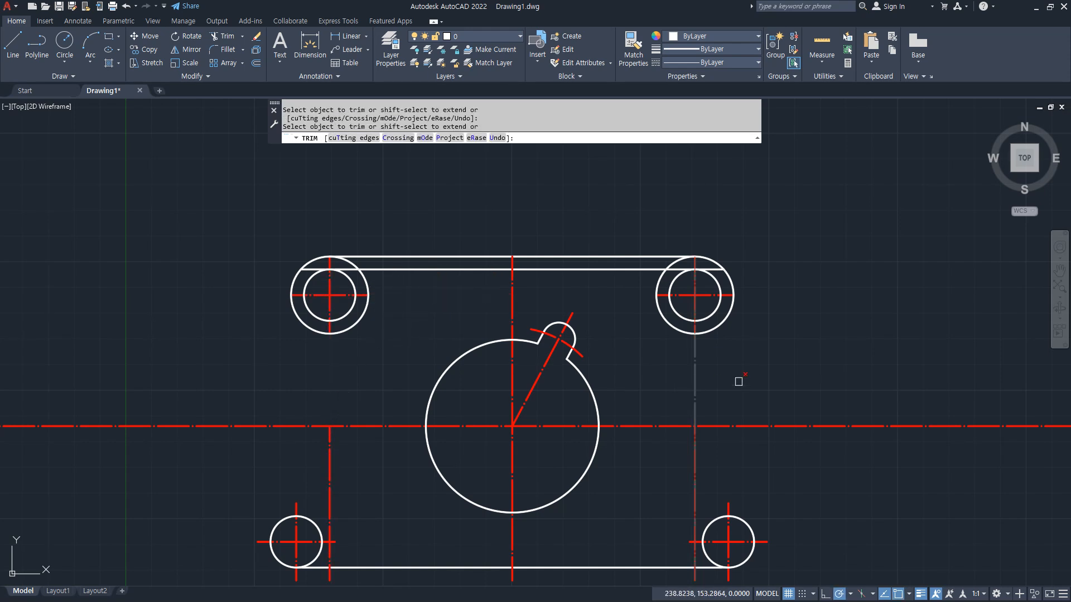
{"action": "key", "text": "space"}
Erase the outer offset circles around both upper holes and the helper line above the top edge.
{"action": "left_click", "coordinate": [715, 338]}
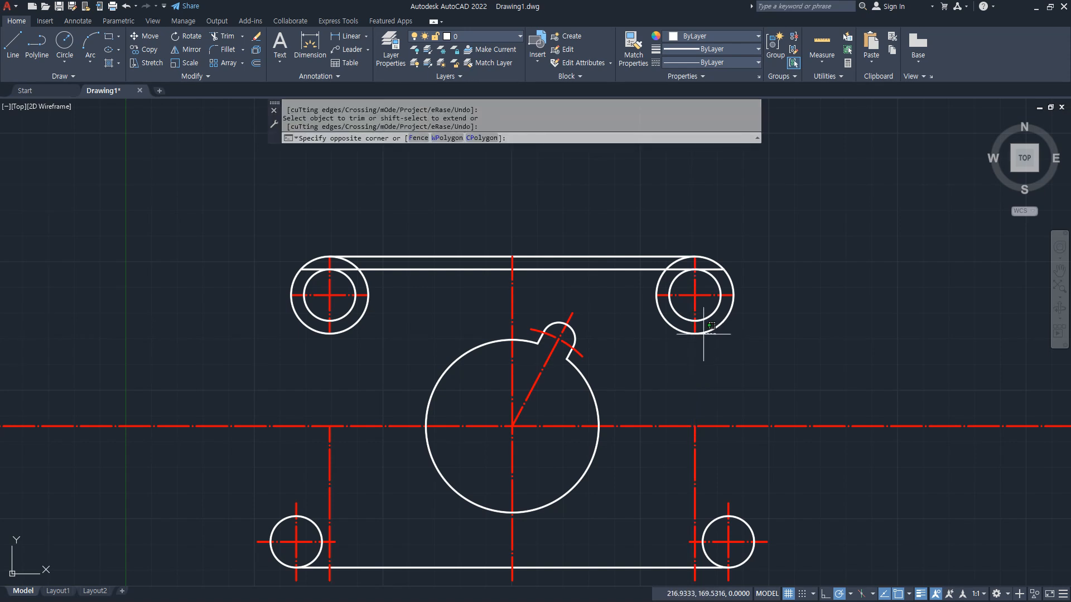
{"action": "left_click", "coordinate": [722, 339]}
{"action": "left_click", "coordinate": [720, 324]}
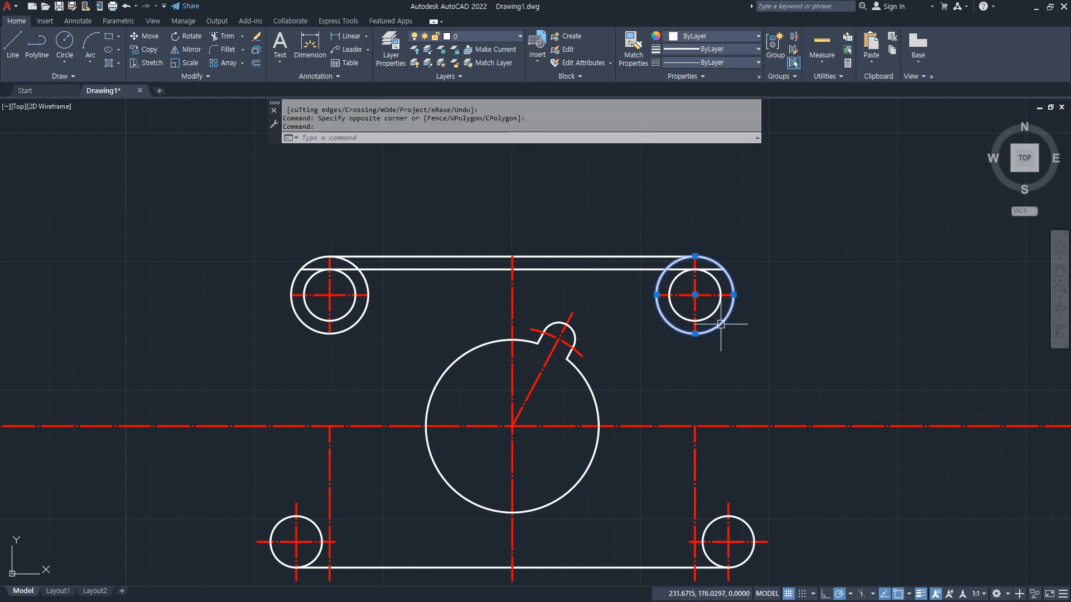
{"action": "left_click", "coordinate": [363, 318]}
{"action": "left_click", "coordinate": [426, 251]}
{"action": "type", "text": "e"}
{"action": "key", "text": "Return"}
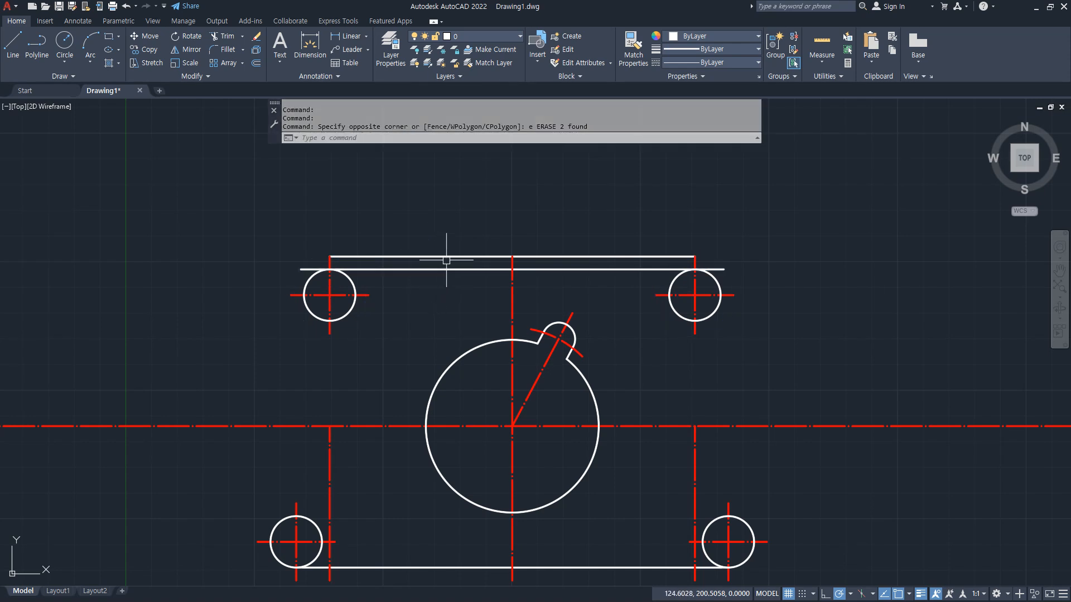
{"action": "left_click", "coordinate": [444, 256]}
{"action": "type", "text": "e"}
{"action": "key", "text": "Return"}
Try trimming the top edge line beyond the upper right circle, and undo that trim.
{"action": "type", "text": "tr"}
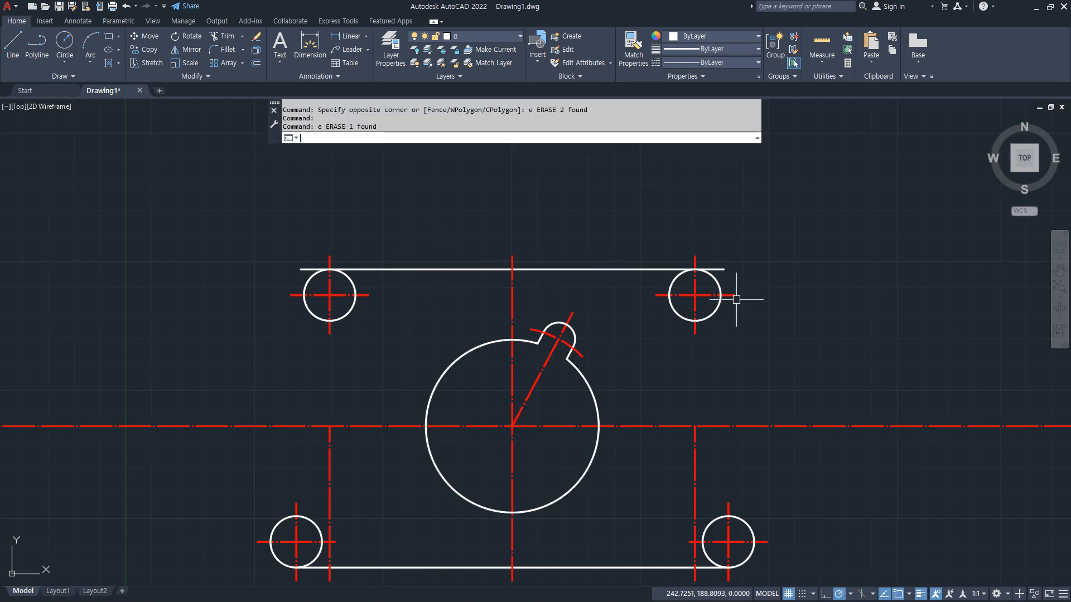
{"action": "key", "text": "Return"}
{"action": "left_click_drag", "start_coordinate": [729, 268], "coordinate": [726, 268]}
{"action": "key", "text": "Return"}
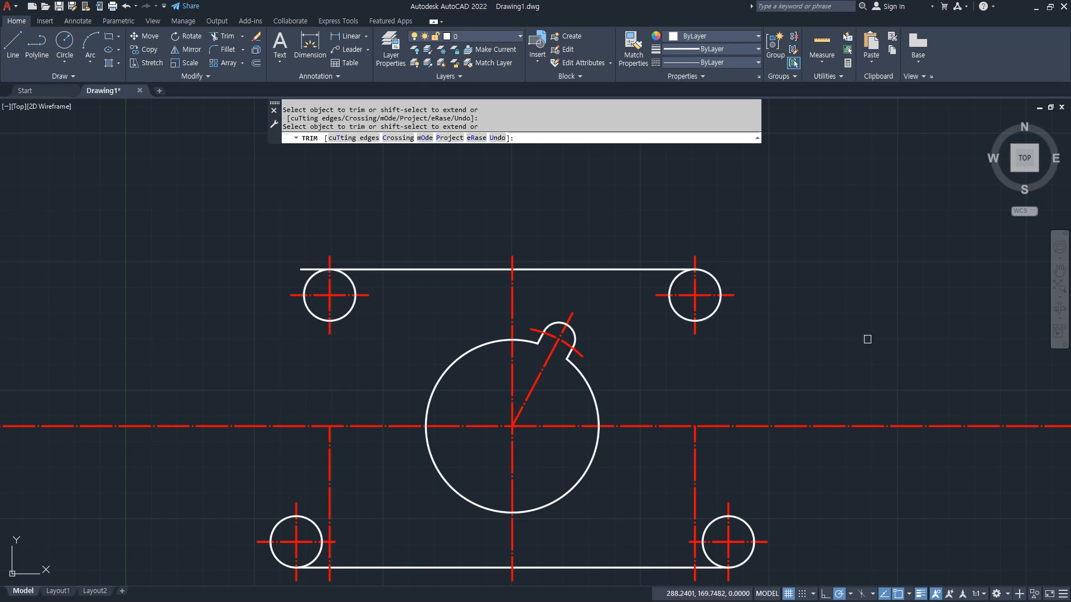
{"action": "key", "text": "Escape"}
{"action": "key", "text": "ctrl+z"}
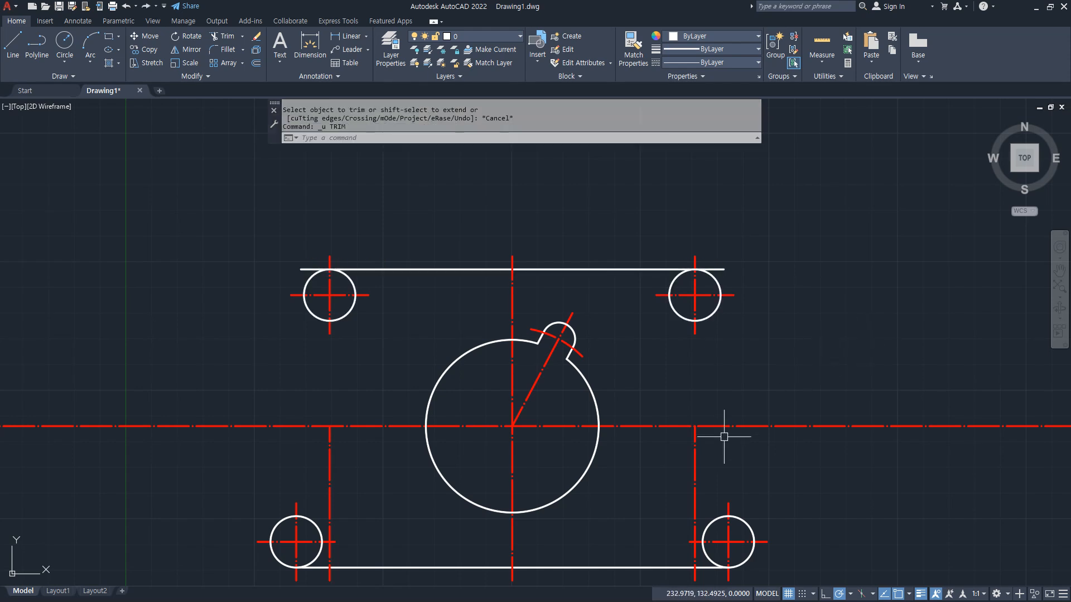
Offset the large notched circle's main arc outward by 5.
{"action": "middle_click_drag", "start_coordinate": [725, 436], "coordinate": [733, 312]}
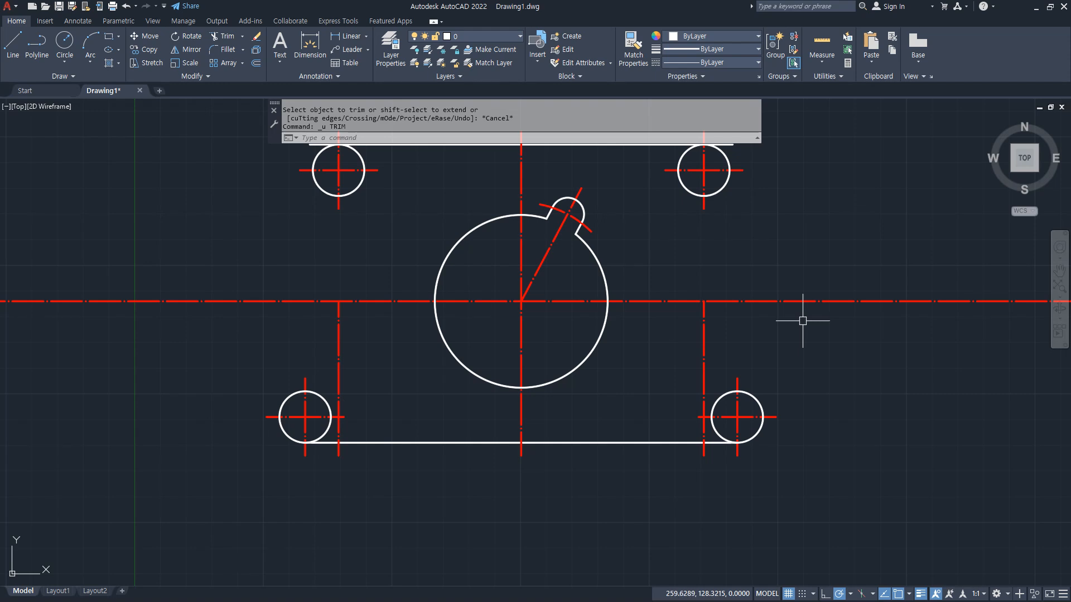
{"action": "type", "text": "o"}
{"action": "key", "text": "Return"}
{"action": "type", "text": "5"}
{"action": "key", "text": "Return"}
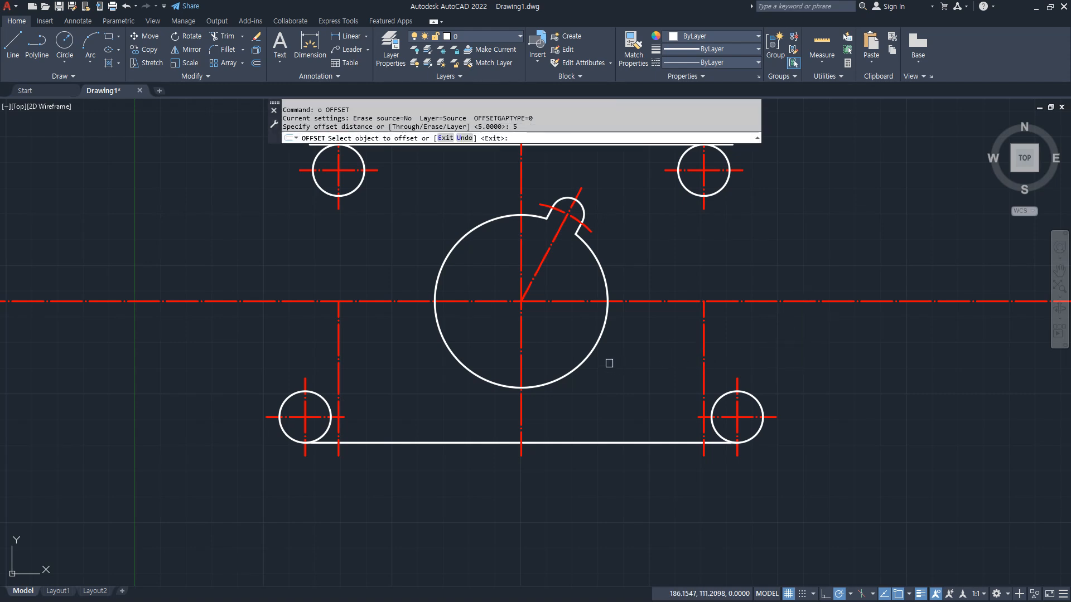
{"action": "left_click", "coordinate": [593, 353]}
{"action": "left_click", "coordinate": [617, 363]}
{"action": "key", "text": "Return"}
Delete the two leftover vertical centerline pieces below the middle horizontal centerline.
{"action": "left_click", "coordinate": [703, 342]}
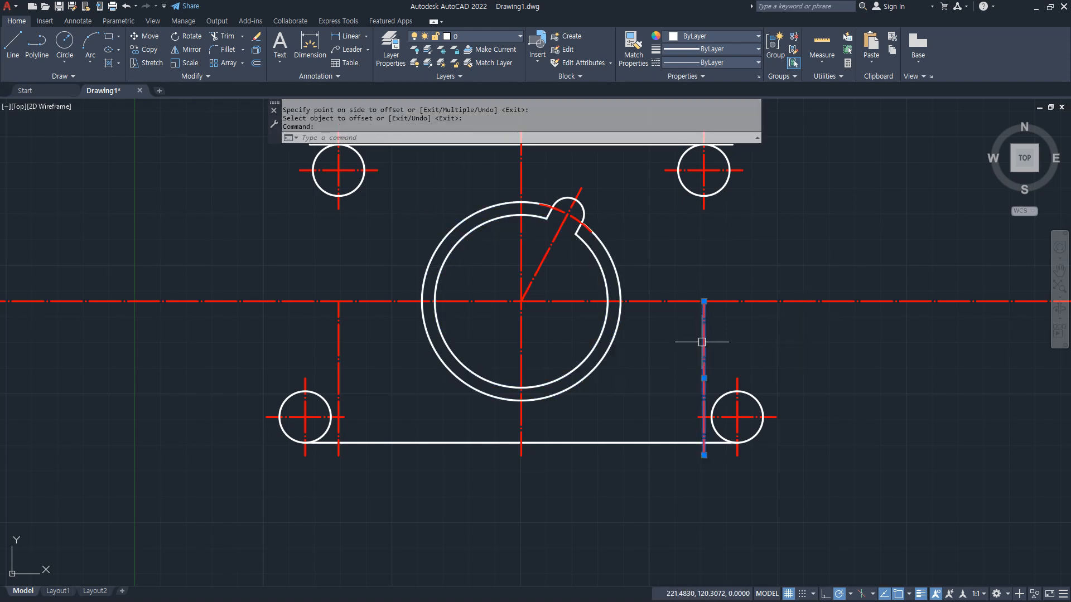
{"action": "left_click", "coordinate": [340, 342]}
{"action": "key", "text": "Delete"}
Trim the middle horizontal centerline on both sides back to the offset arc around the large circle.
{"action": "type", "text": "tr"}
{"action": "key", "text": "Return"}
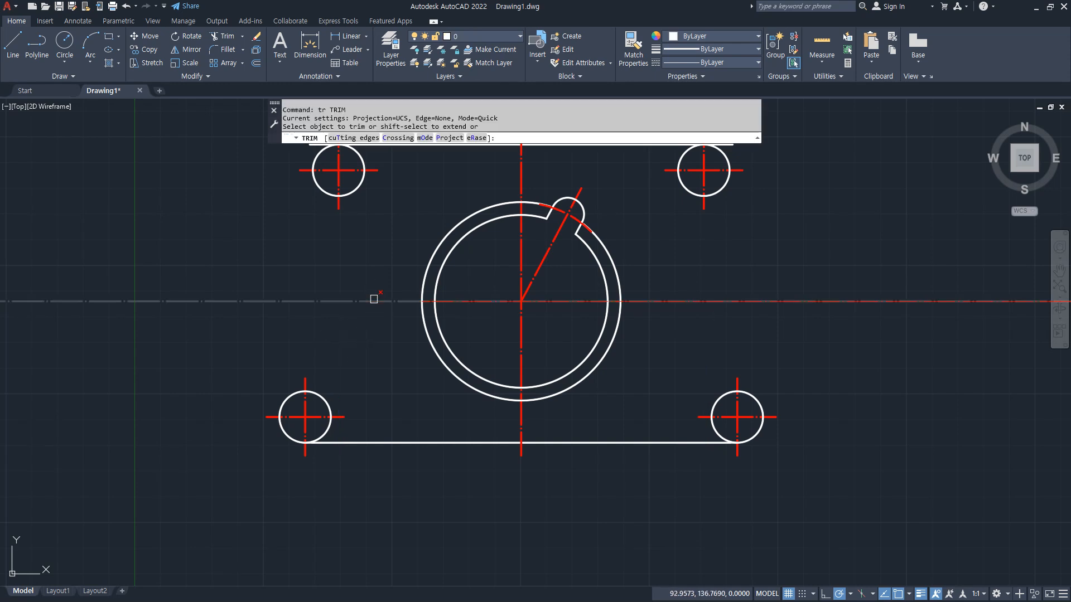
{"action": "left_click", "coordinate": [373, 300]}
{"action": "left_click", "coordinate": [666, 302]}
{"action": "key", "text": "Return"}
Erase the helper offset arc around the large circle.
{"action": "left_click", "coordinate": [612, 352]}
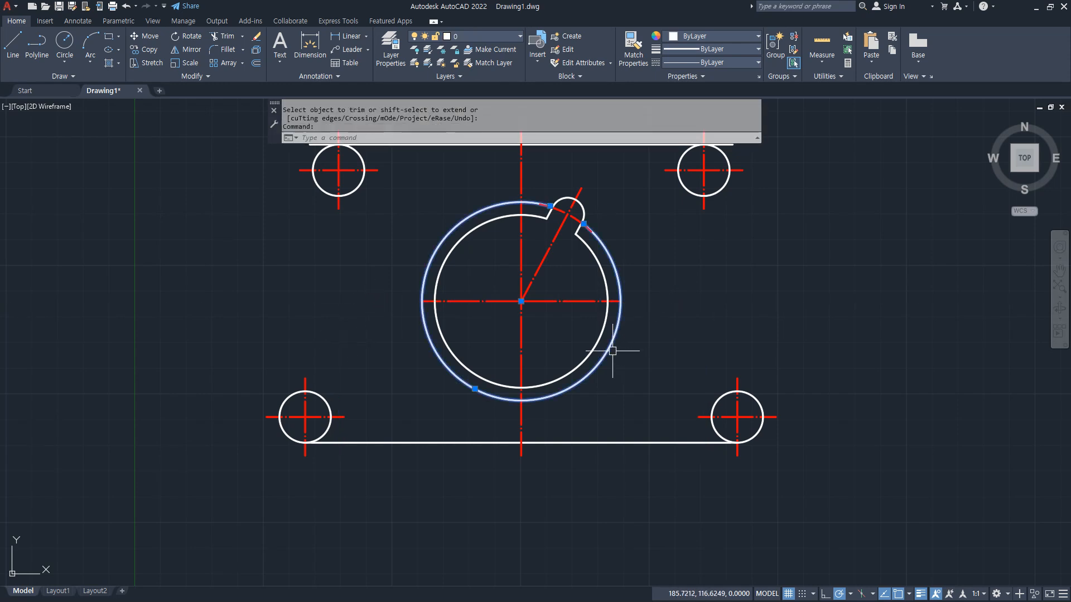
{"action": "type", "text": "e"}
{"action": "key", "text": "Return"}
{"action": "middle_click_drag", "start_coordinate": [628, 371], "coordinate": [619, 465]}
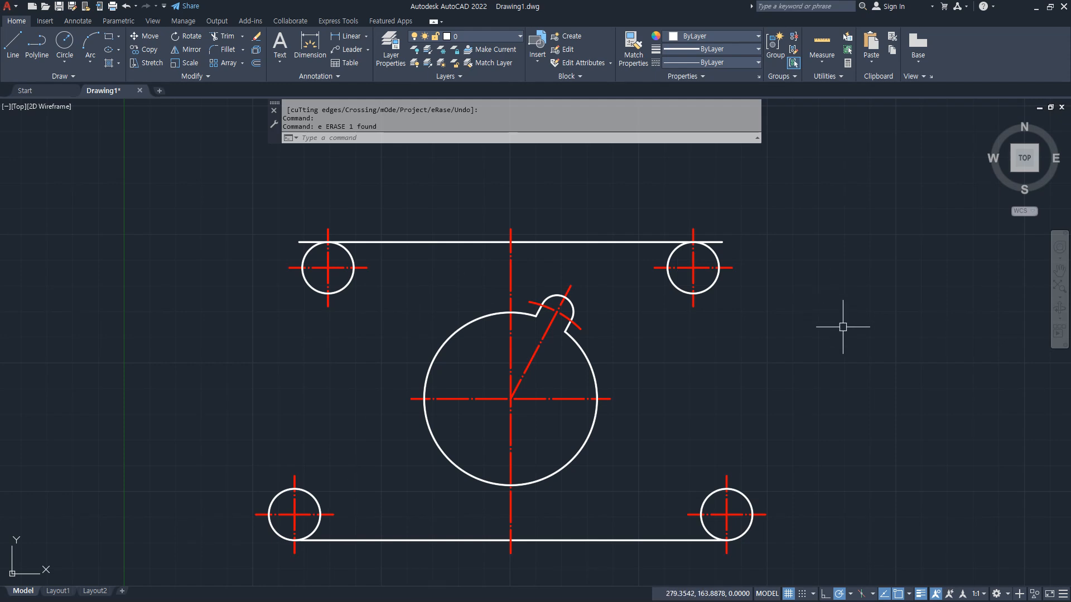
{"action": "scroll", "coordinate": [727, 237], "scroll_direction": "up", "scroll_amount": 8}
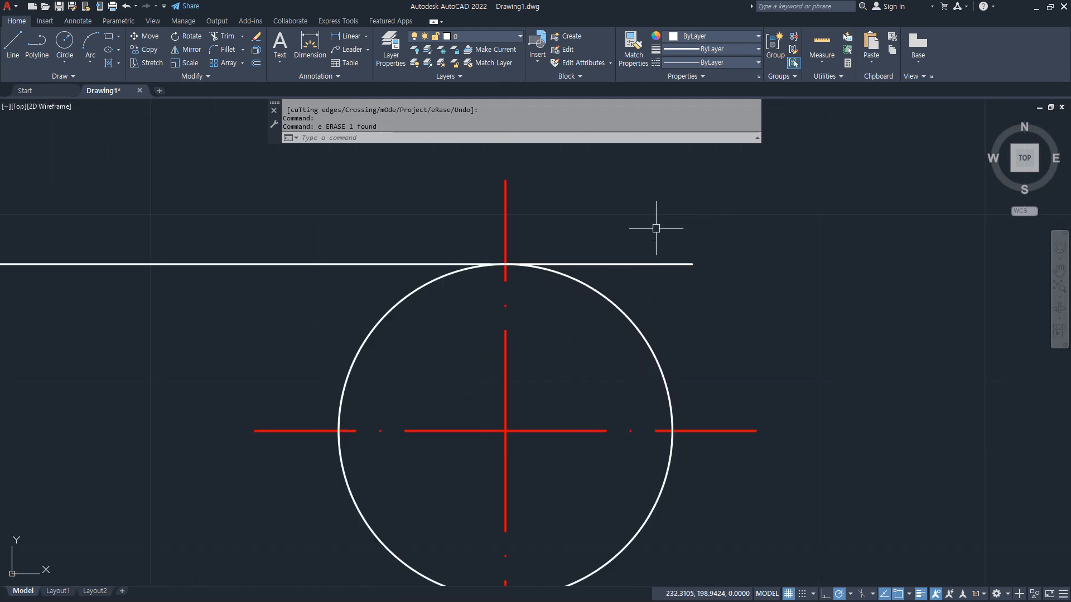
{"action": "scroll", "coordinate": [647, 294], "scroll_direction": "down", "scroll_amount": 8}
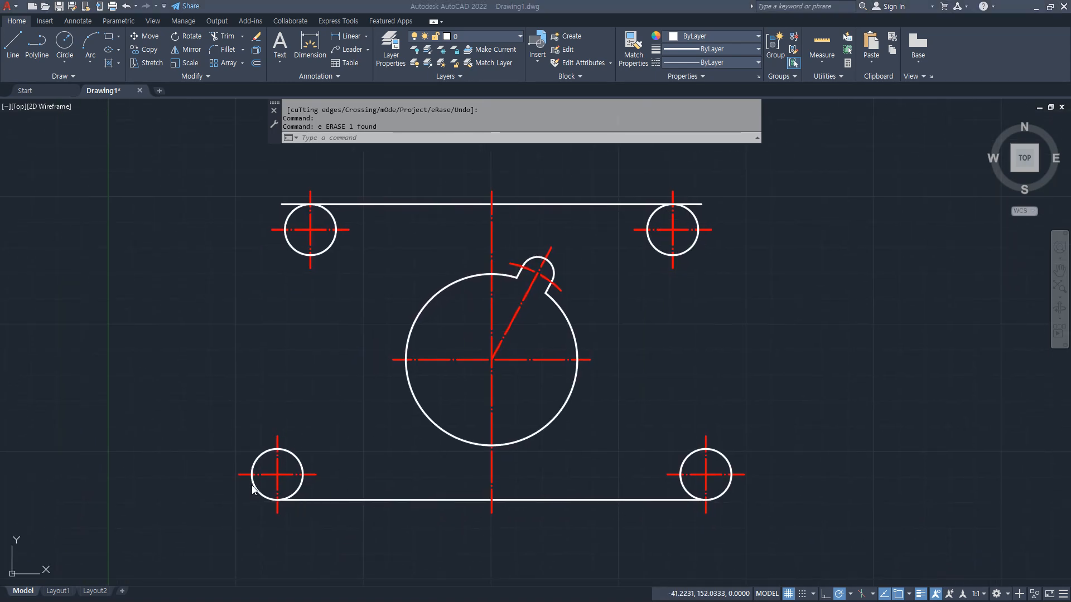
{"action": "scroll", "coordinate": [266, 487], "scroll_direction": "up", "scroll_amount": 4}
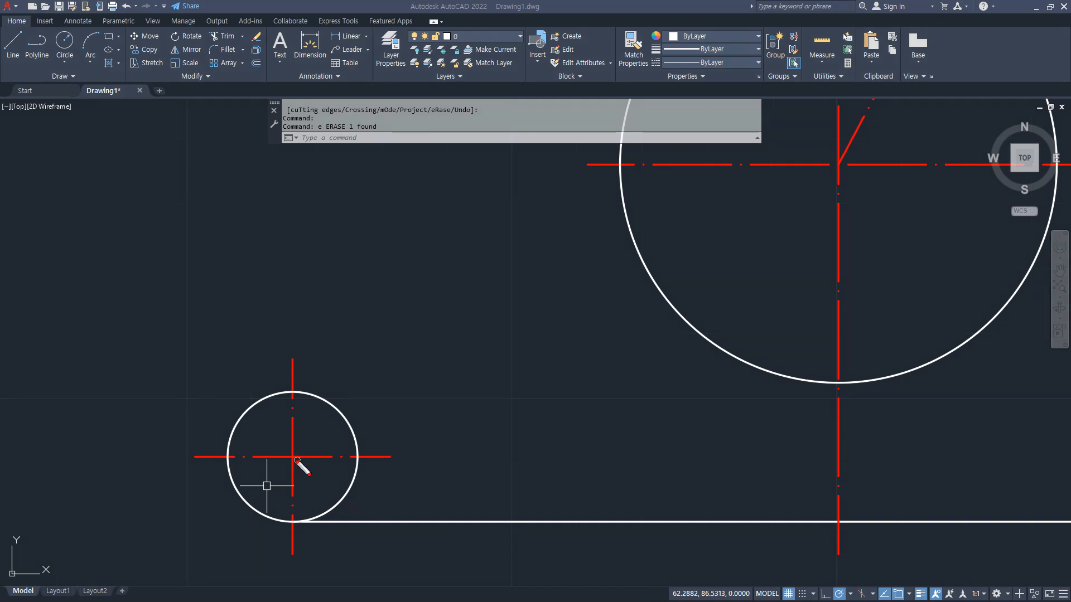
{"action": "left_click_drag", "start_coordinate": [853, 137], "coordinate": [851, 138]}
{"action": "mouse_move", "coordinate": [278, 484]}
{"action": "left_mouse_down"}
{"action": "mouse_move", "coordinate": [360, 438]}
{"action": "mouse_move", "coordinate": [393, 403]}
{"action": "mouse_move", "coordinate": [324, 320]}
{"action": "mouse_move", "coordinate": [364, 323]}
{"action": "left_mouse_up"}
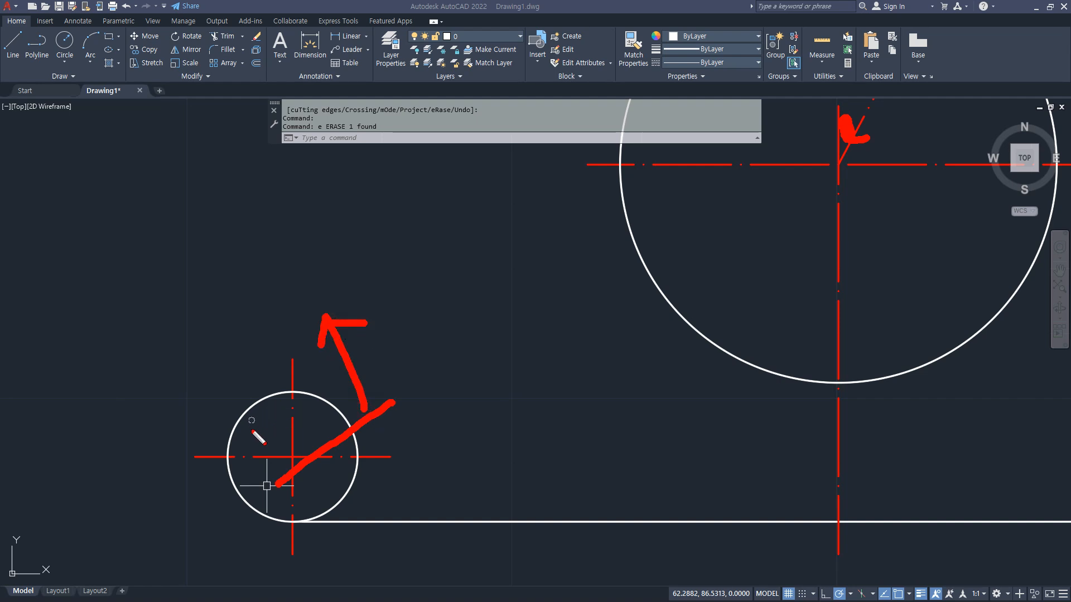
{"action": "left_click_drag", "start_coordinate": [216, 403], "coordinate": [270, 440]}
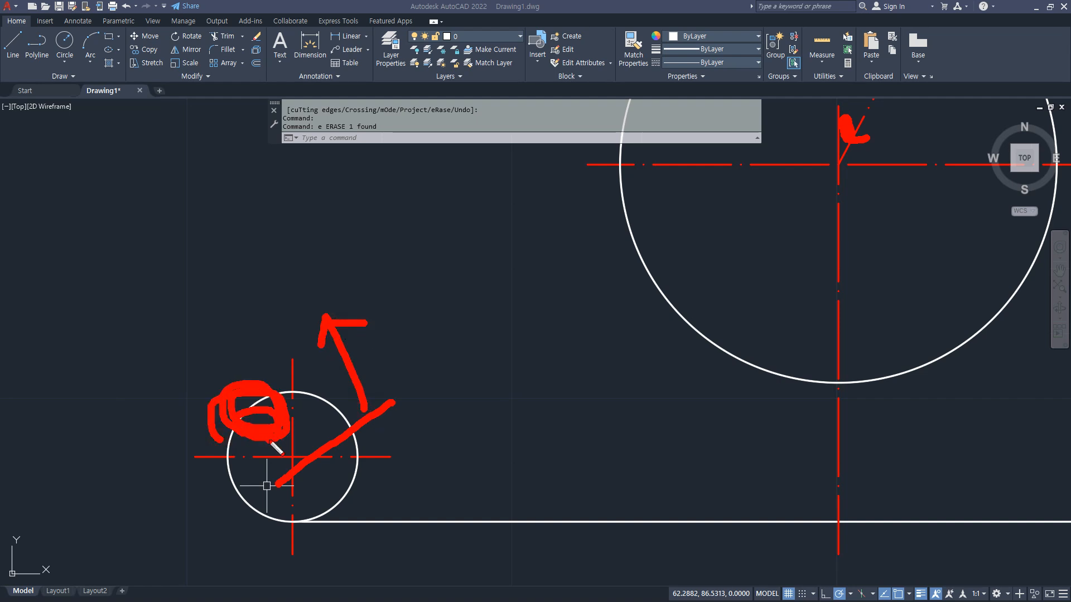
{"action": "key", "text": "Escape"}
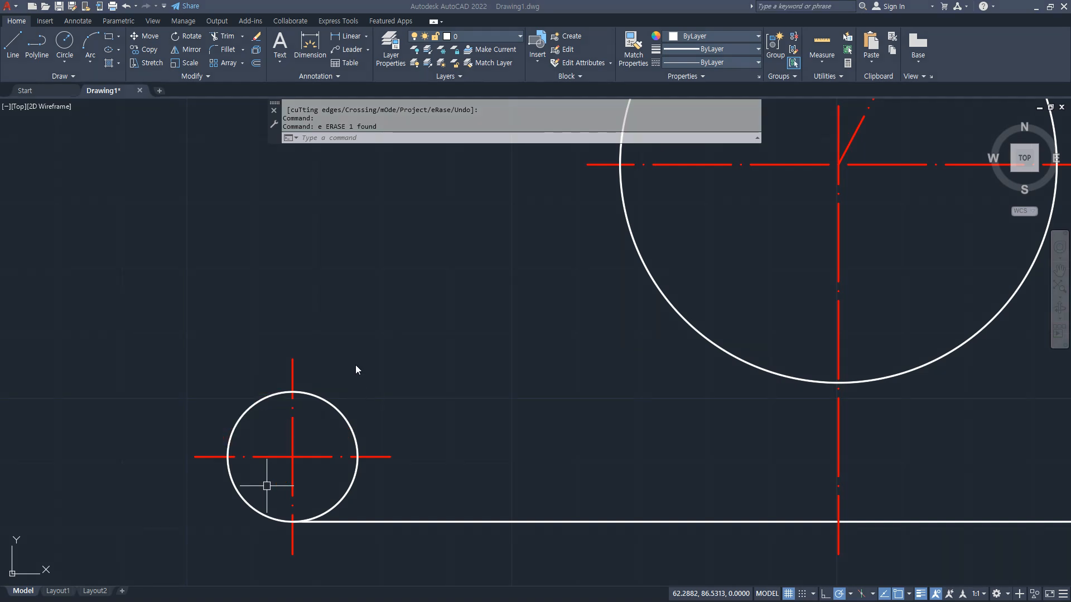
Draw a 100-unit line at 47 degrees, starting tangent from the upper outside of the lower-left circle, with ortho mode off.
{"action": "type", "text": "l"}
{"action": "key", "text": "Return"}
{"action": "right_click", "coordinate": [438, 247], "text": "shift"}
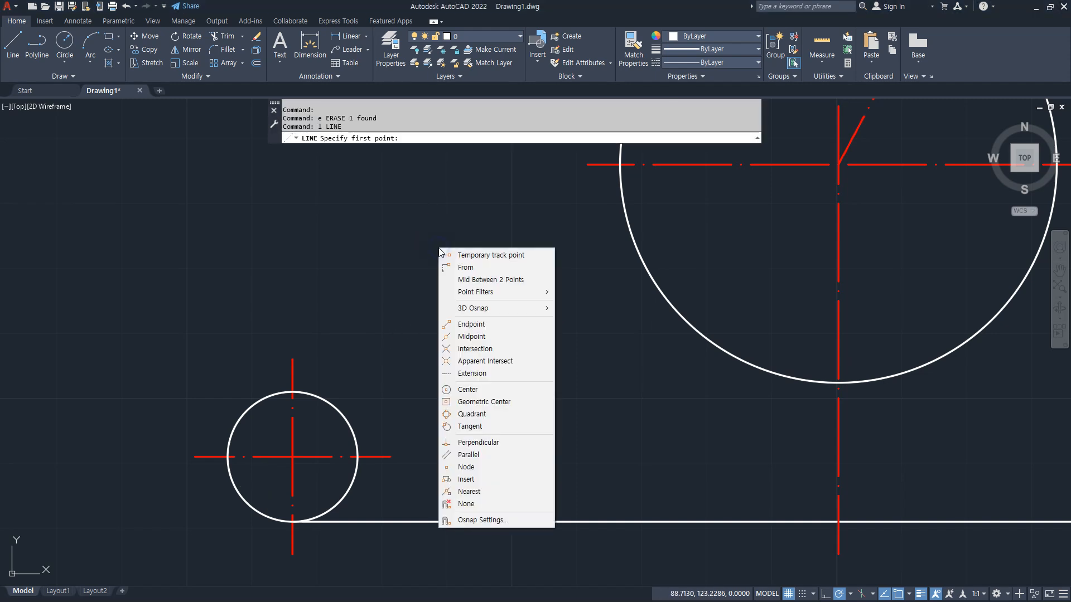
{"action": "left_click", "coordinate": [468, 427]}
{"action": "left_click", "coordinate": [238, 425]}
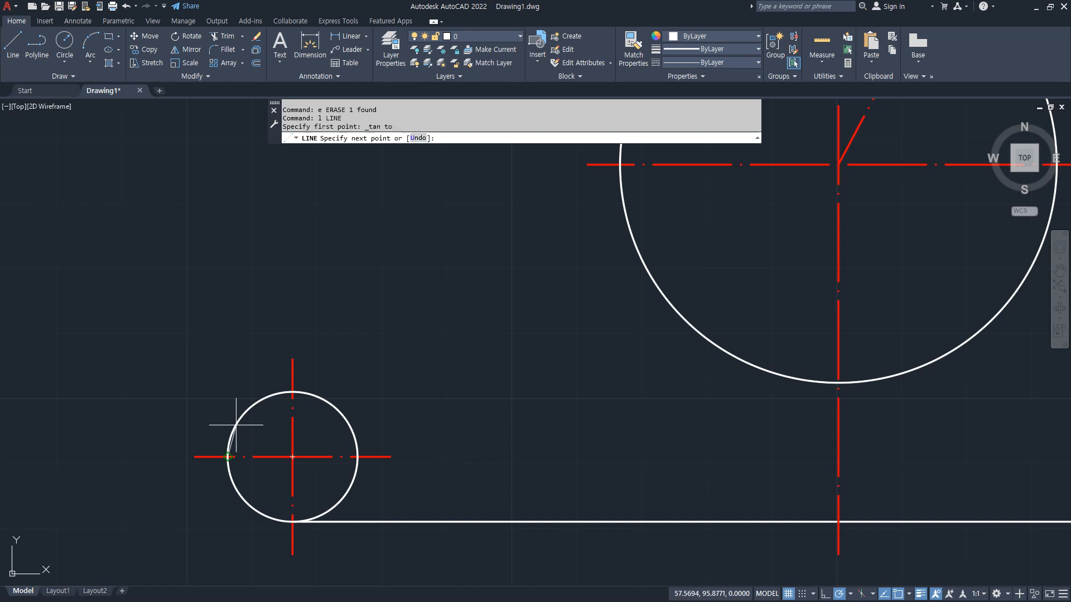
{"action": "key", "text": "F8"}
{"action": "type", "text": "@100<"}
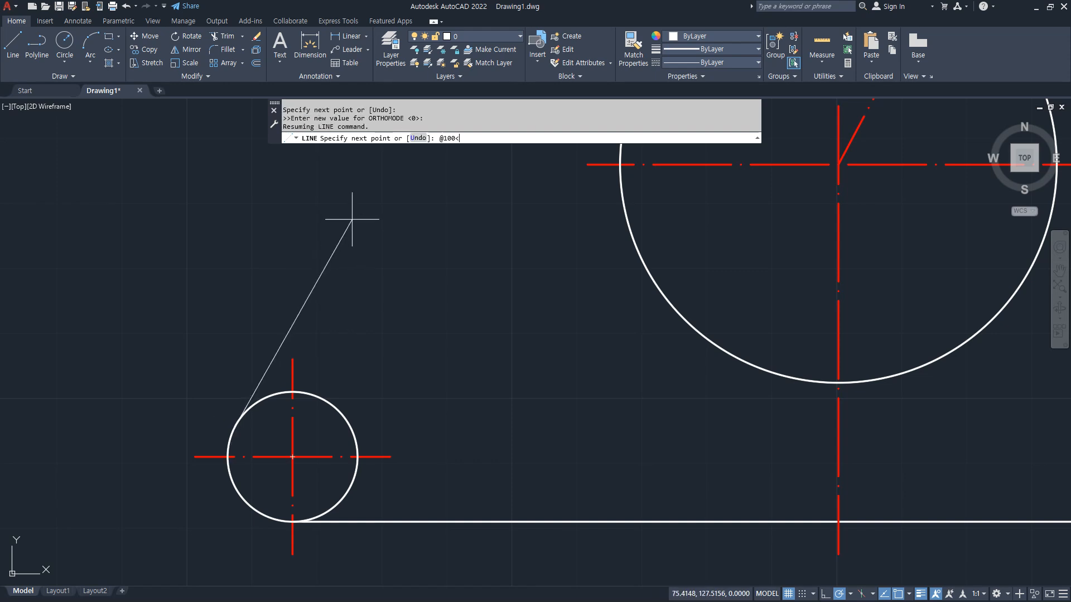
{"action": "type", "text": "47"}
{"action": "key", "text": "Return"}
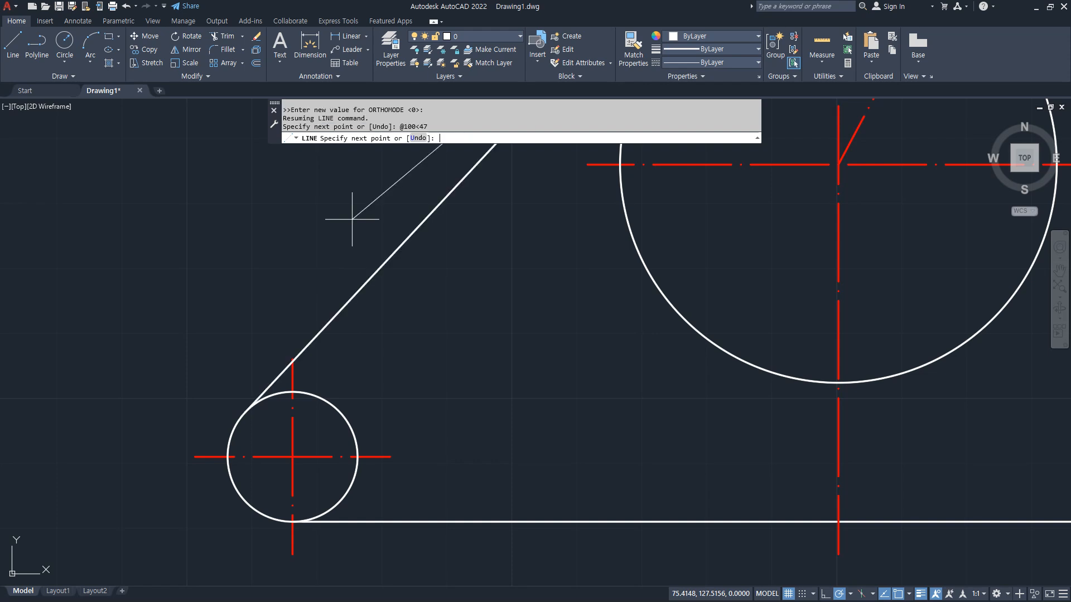
{"action": "key", "text": "Return"}
{"action": "scroll", "coordinate": [427, 355], "scroll_direction": "down", "scroll_amount": 2}
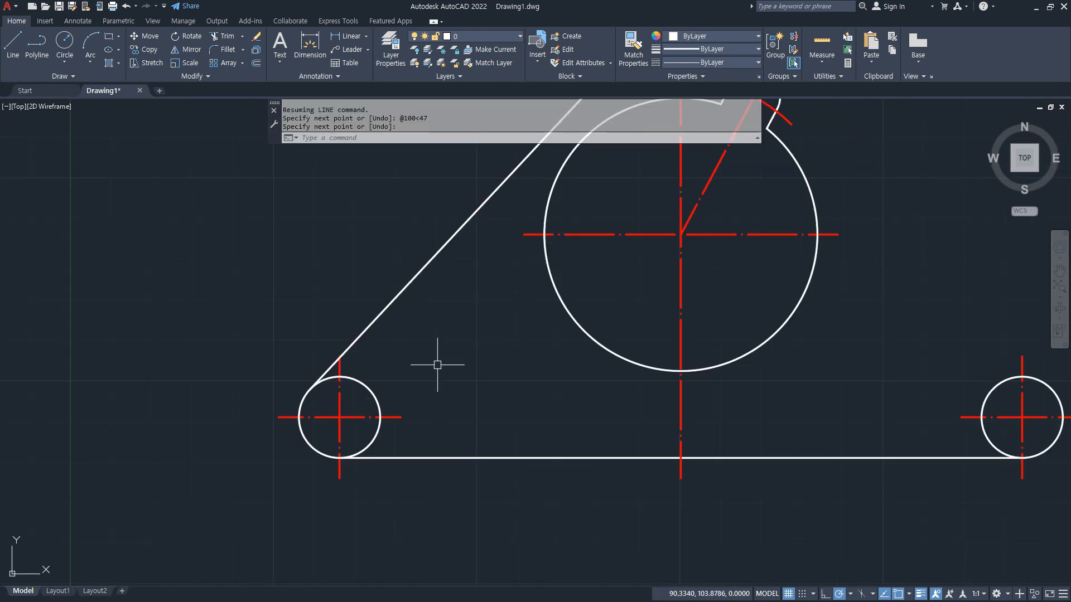
Delete the angled tangent line on the lower-left circle.
{"action": "left_click", "coordinate": [404, 319]}
{"action": "left_click", "coordinate": [358, 283]}
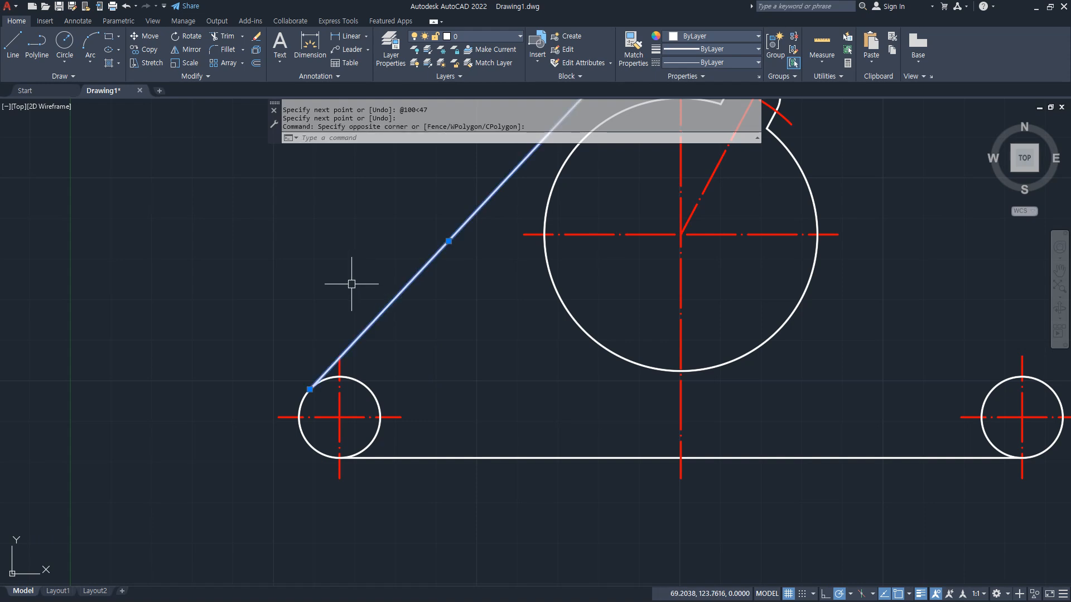
{"action": "key", "text": "Delete"}
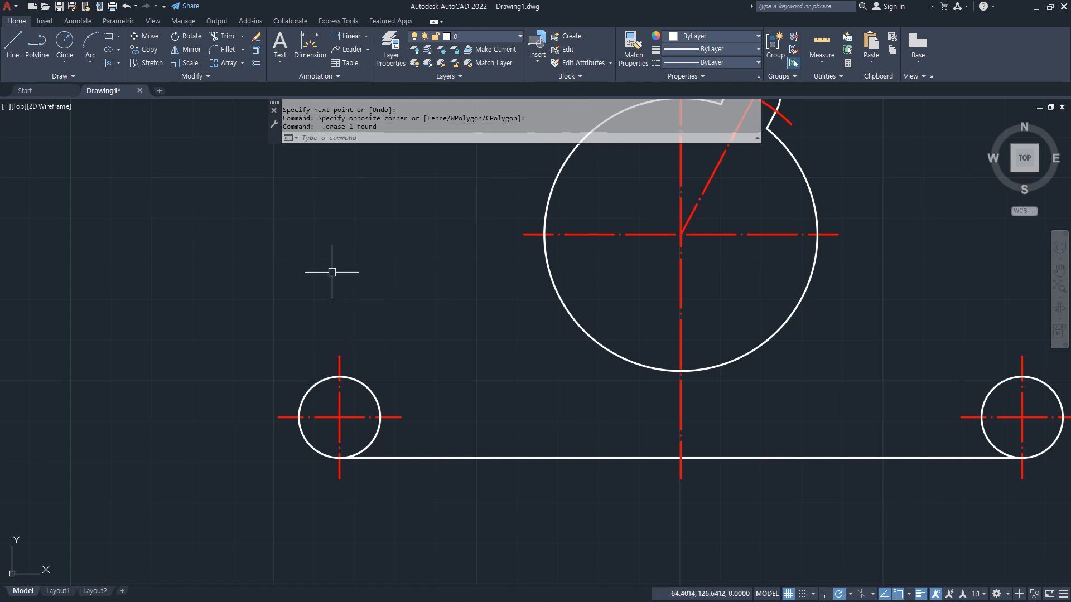
Draw a construction line at 47 degrees through the center of the lower-left circle.
{"action": "type", "text": "xl"}
{"action": "key", "text": "Return"}
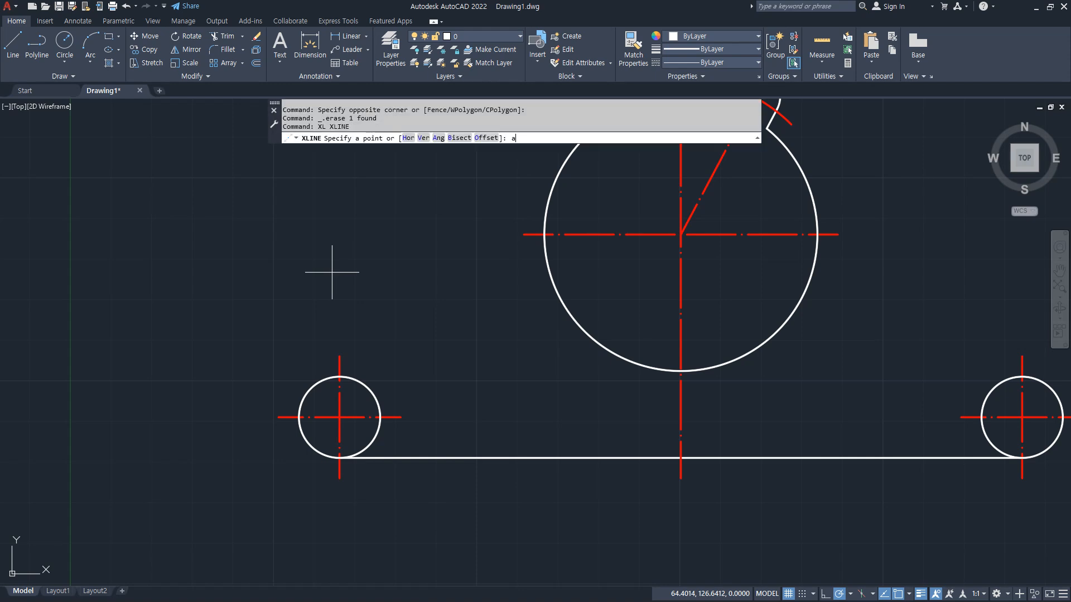
{"action": "type", "text": "a"}
{"action": "key", "text": "Return"}
{"action": "type", "text": "47"}
{"action": "key", "text": "Return"}
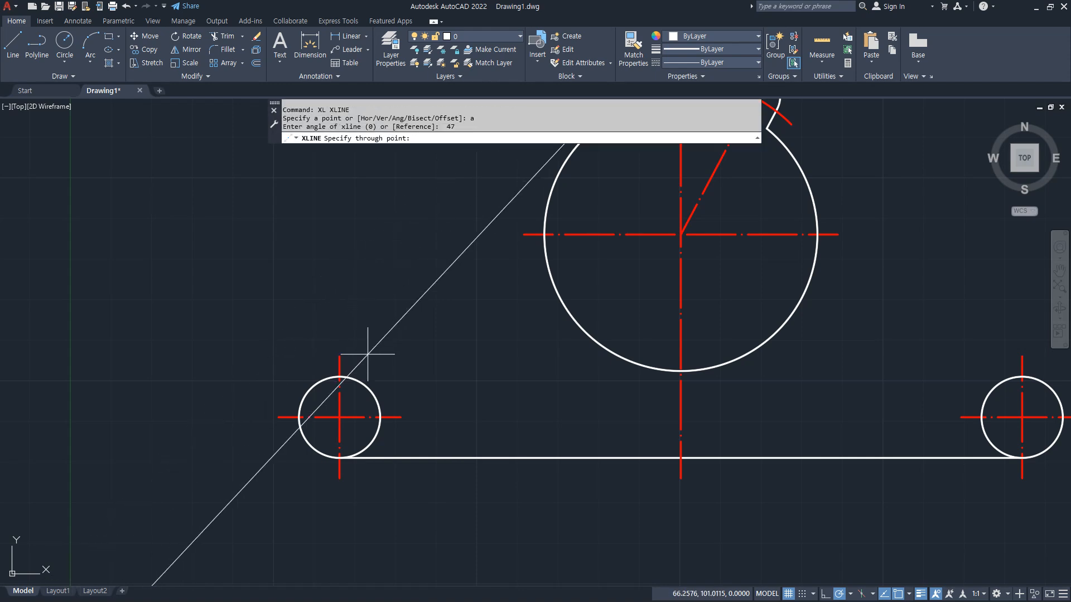
{"action": "left_click", "coordinate": [339, 416]}
{"action": "key", "text": "Return"}
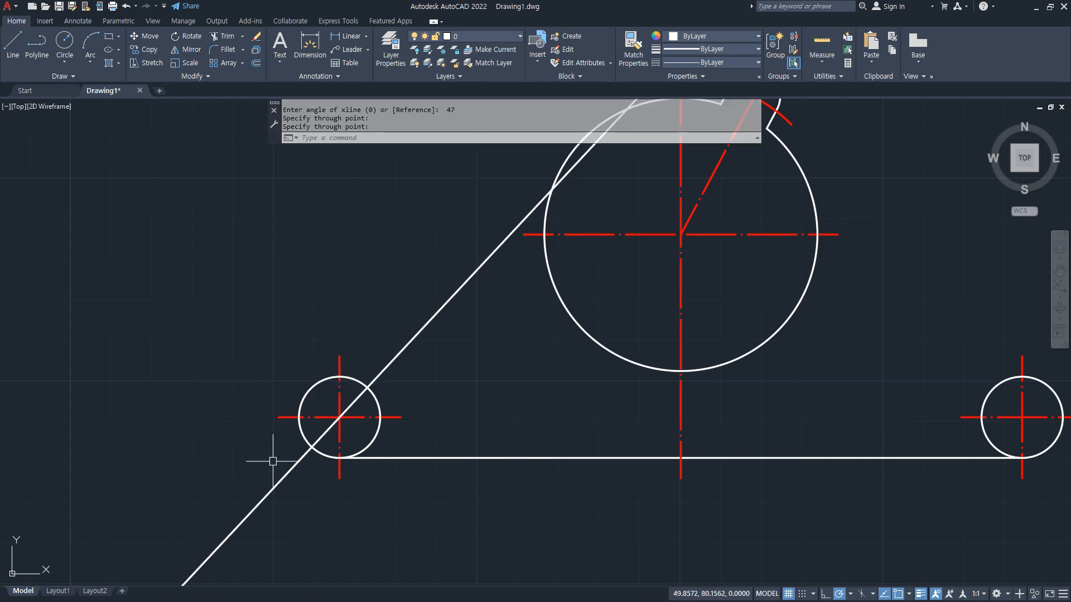
Offset the 47-degree construction line by 10 to the outer, upper-left side.
{"action": "type", "text": "o"}
{"action": "key", "text": "Return"}
{"action": "type", "text": "10"}
{"action": "key", "text": "Return"}
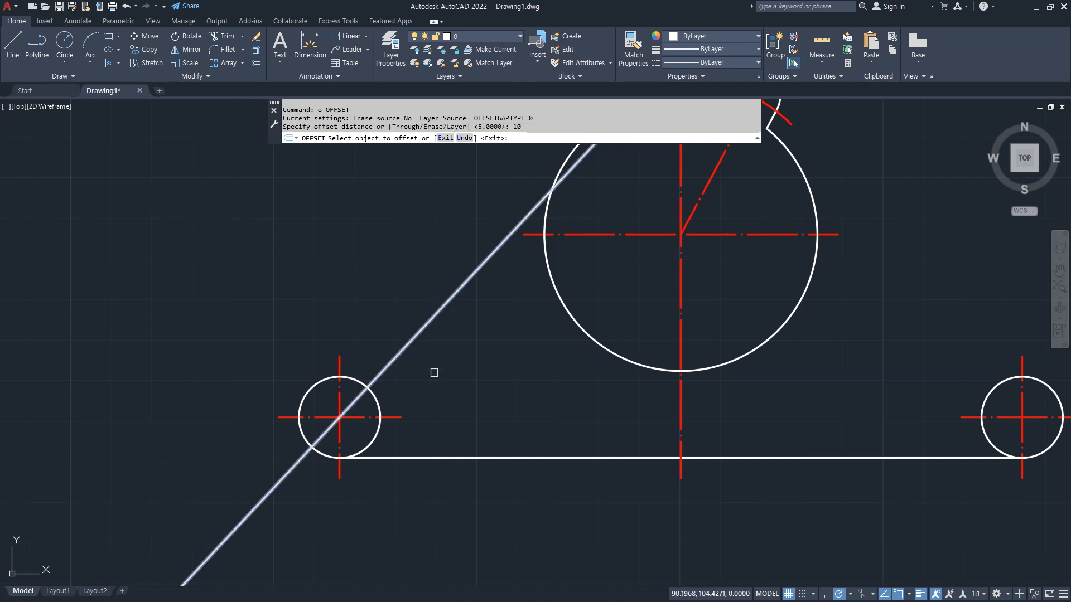
{"action": "left_click", "coordinate": [410, 341]}
{"action": "left_click", "coordinate": [363, 299]}
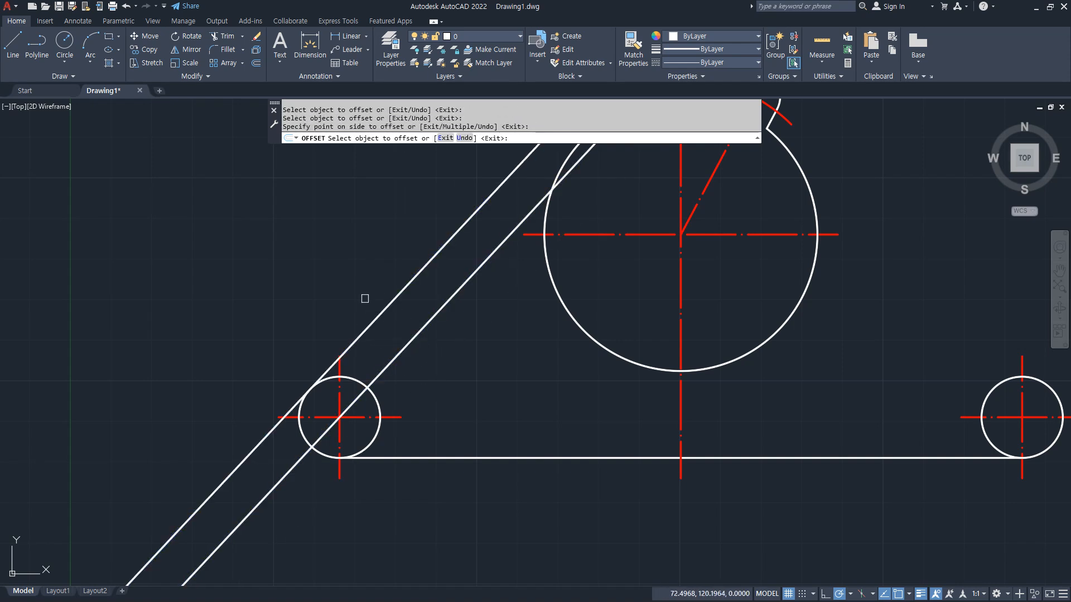
{"action": "key", "text": "Return"}
{"action": "mouse_move", "coordinate": [337, 424]}
{"action": "left_mouse_down"}
{"action": "mouse_move", "coordinate": [354, 419]}
{"action": "mouse_move", "coordinate": [343, 416]}
{"action": "left_mouse_up"}
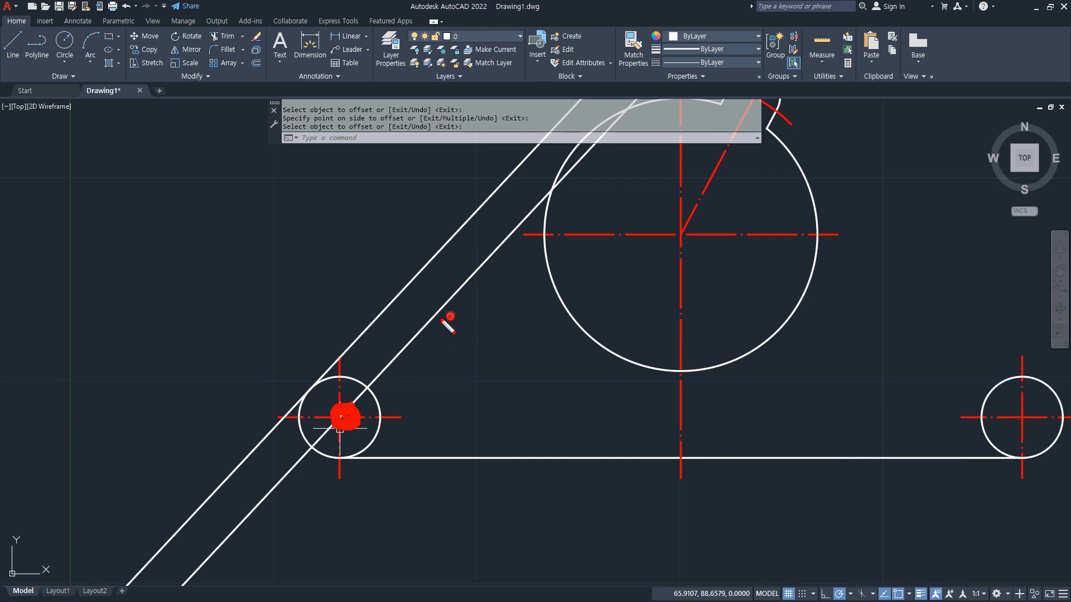
{"action": "left_click_drag", "start_coordinate": [444, 322], "coordinate": [424, 308]}
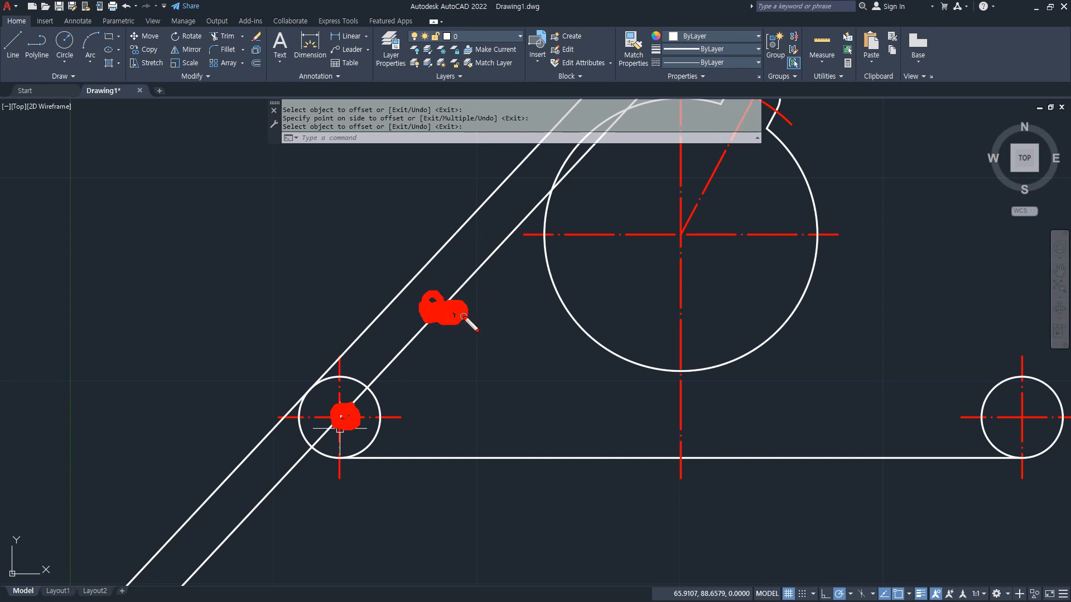
{"action": "key", "text": "Return"}
Erase the original 47-degree construction line through the lower-left circle's center.
{"action": "left_click", "coordinate": [427, 331]}
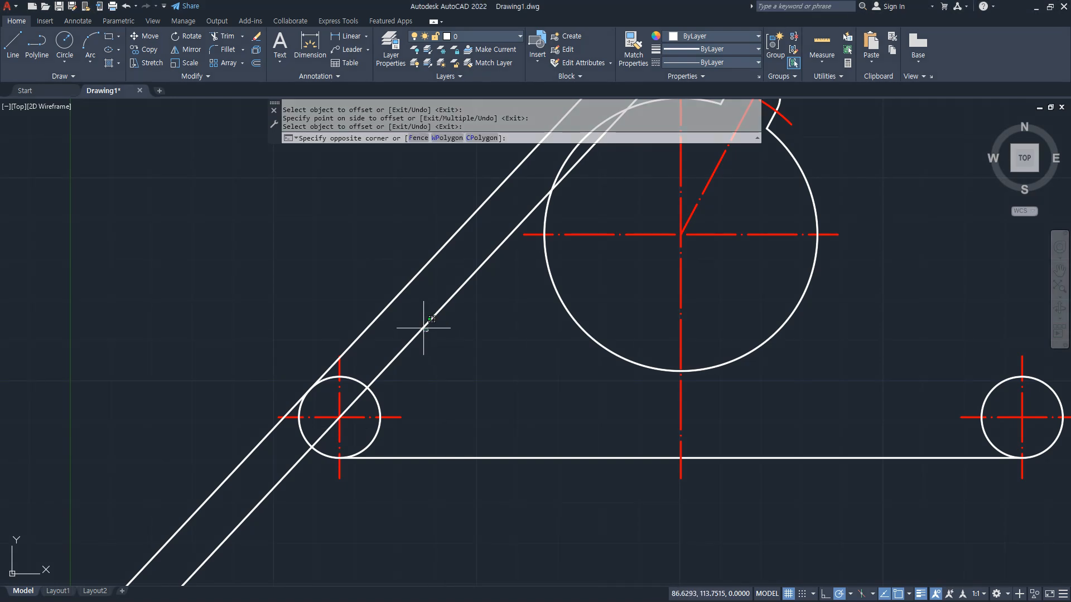
{"action": "left_click", "coordinate": [425, 313]}
{"action": "type", "text": "e"}
{"action": "key", "text": "Return"}
Fillet the lower-left circle with the offset line, cutting off the line's extension below the tangent point.
{"action": "type", "text": "f"}
{"action": "key", "text": "Return"}
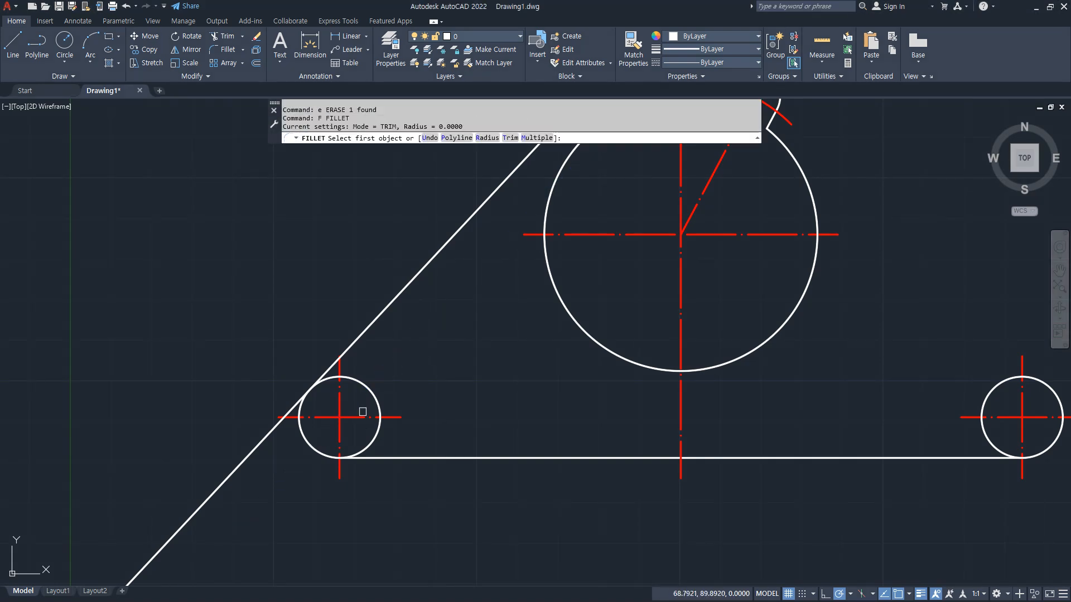
{"action": "left_click", "coordinate": [301, 428]}
{"action": "left_click", "coordinate": [366, 329]}
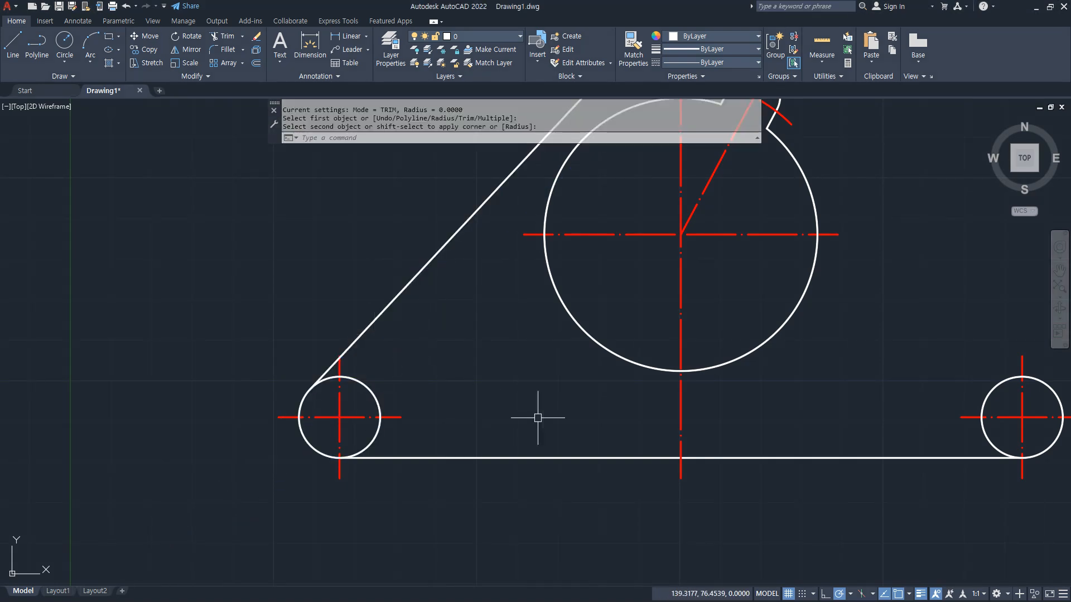
Draw a construction line at -47 degrees through the center of the lower-right circle.
{"action": "mouse_move", "coordinate": [557, 292]}
{"action": "middle_mouse_down"}
{"action": "mouse_move", "coordinate": [507, 313]}
{"action": "mouse_move", "coordinate": [301, 336]}
{"action": "middle_mouse_up"}
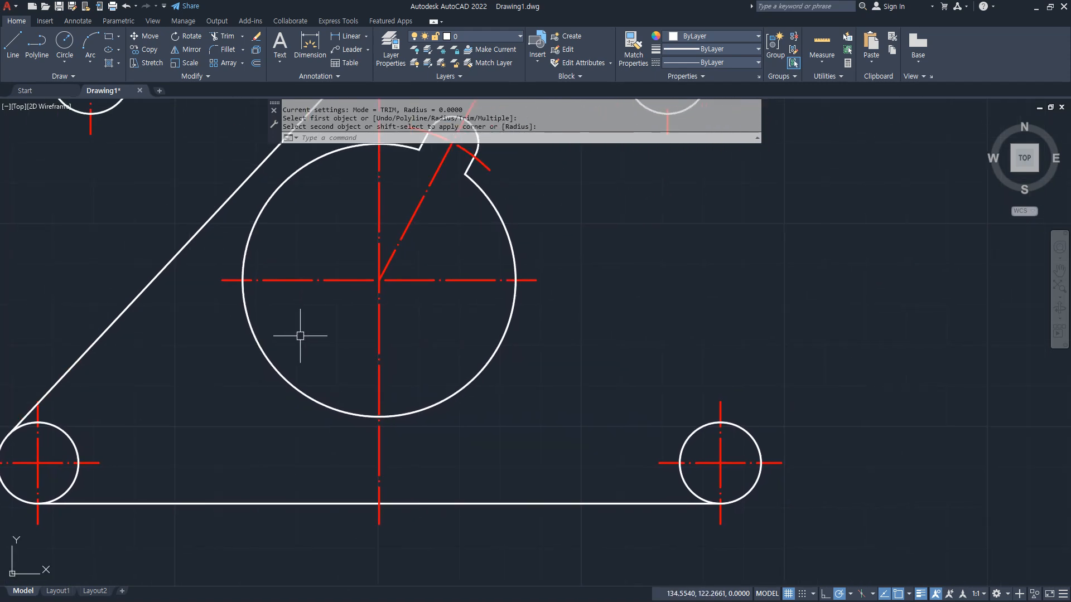
{"action": "middle_click_drag", "start_coordinate": [767, 390], "coordinate": [686, 366]}
{"action": "type", "text": "x1"}
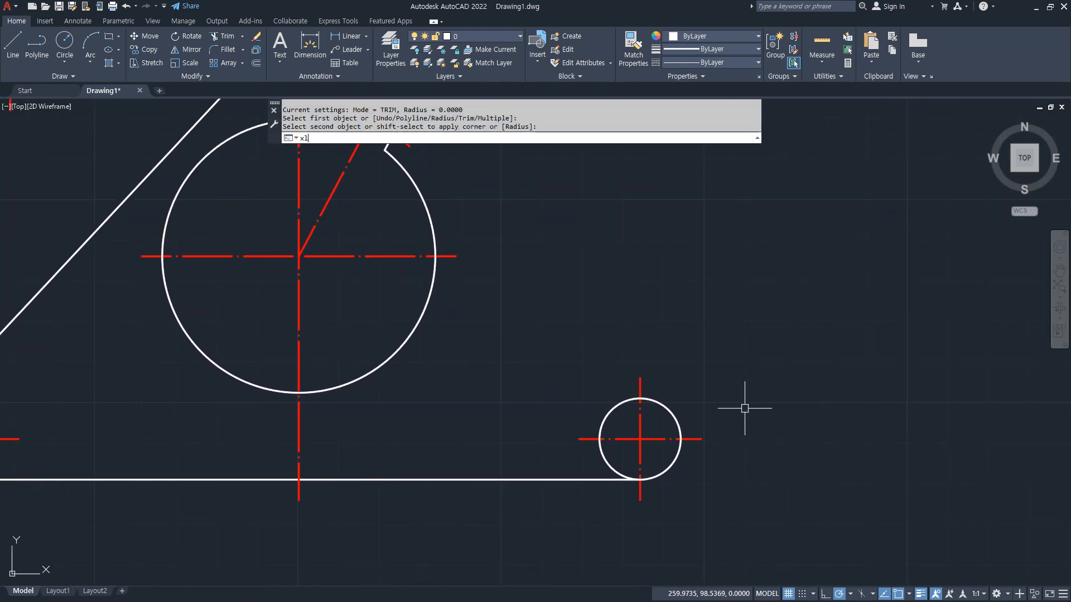
{"action": "key", "text": "Return"}
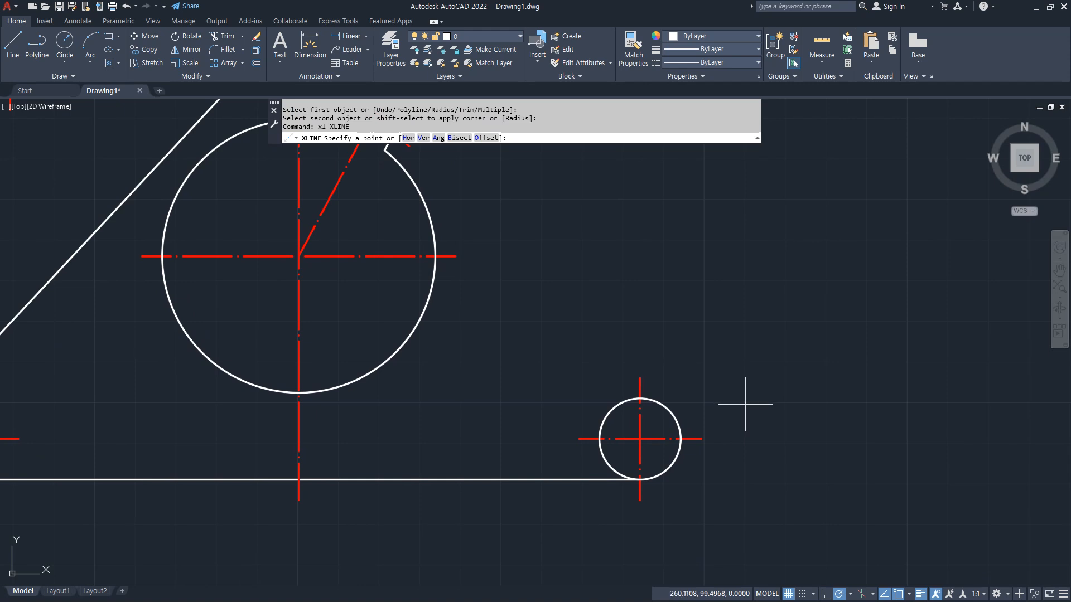
{"action": "type", "text": "a"}
{"action": "key", "text": "Return"}
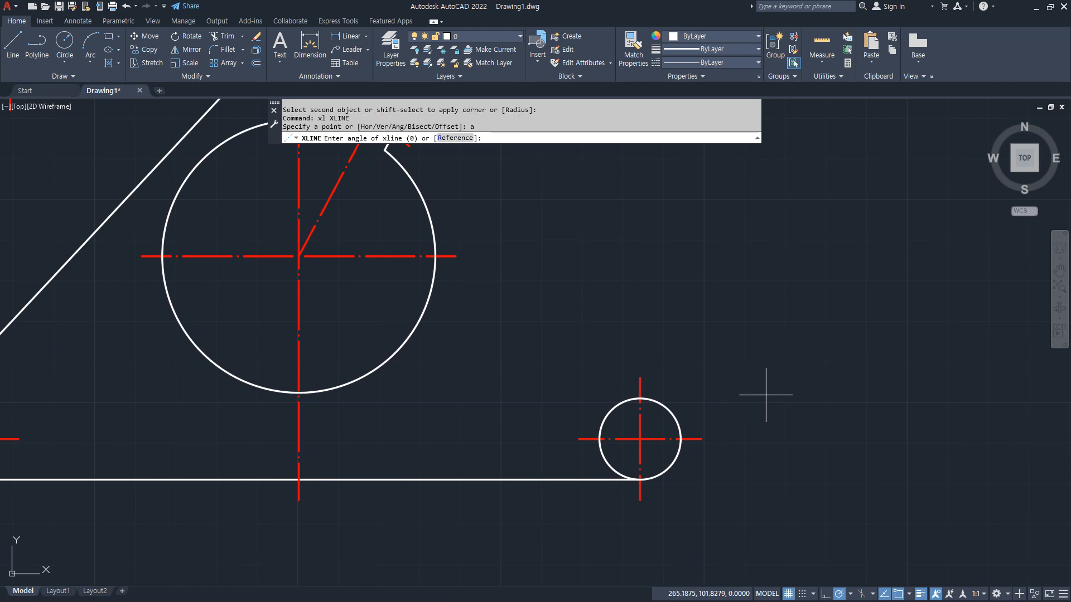
{"action": "type", "text": "-47"}
{"action": "key", "text": "Return"}
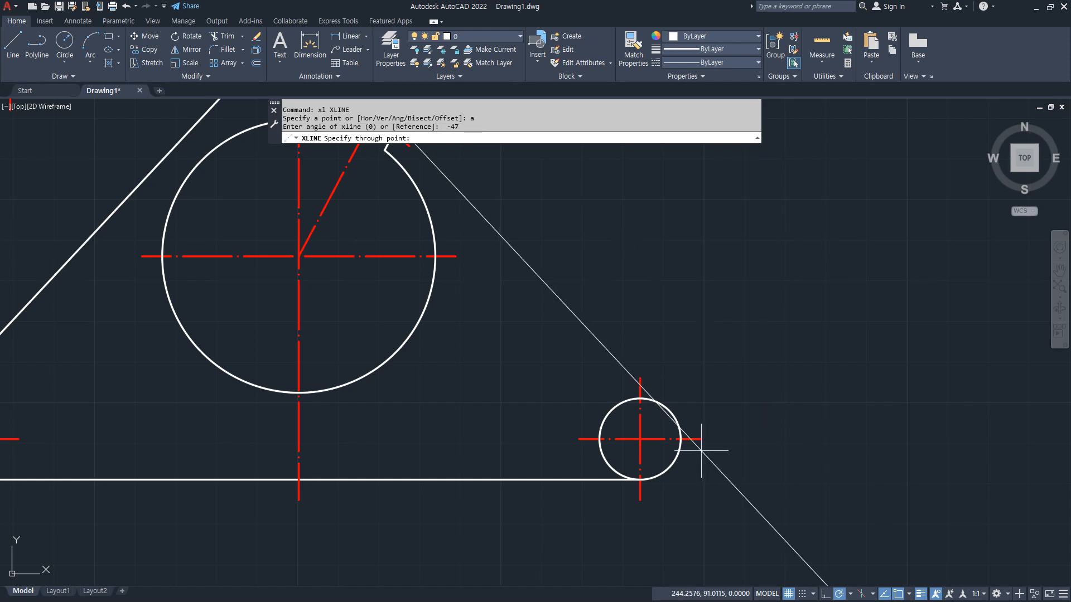
{"action": "left_click", "coordinate": [641, 439]}
{"action": "key", "text": "Return"}
{"action": "middle_click_drag", "start_coordinate": [477, 440], "coordinate": [736, 409]}
{"action": "mouse_move", "coordinate": [262, 308]}
{"action": "left_mouse_down"}
{"action": "mouse_move", "coordinate": [328, 388]}
{"action": "mouse_move", "coordinate": [321, 435]}
{"action": "left_mouse_up"}
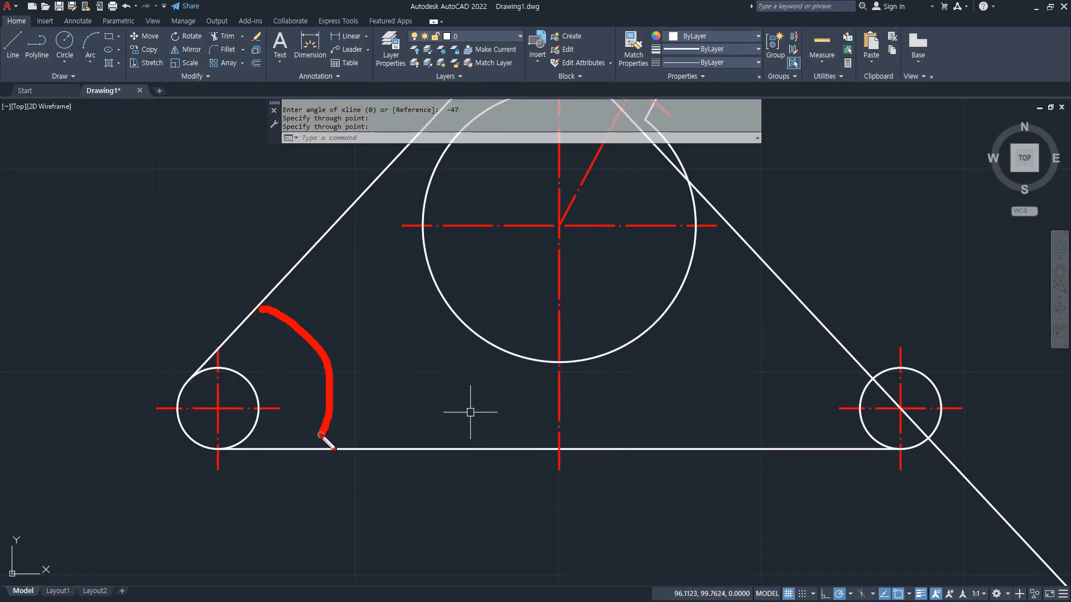
{"action": "left_click_drag", "start_coordinate": [813, 357], "coordinate": [784, 431]}
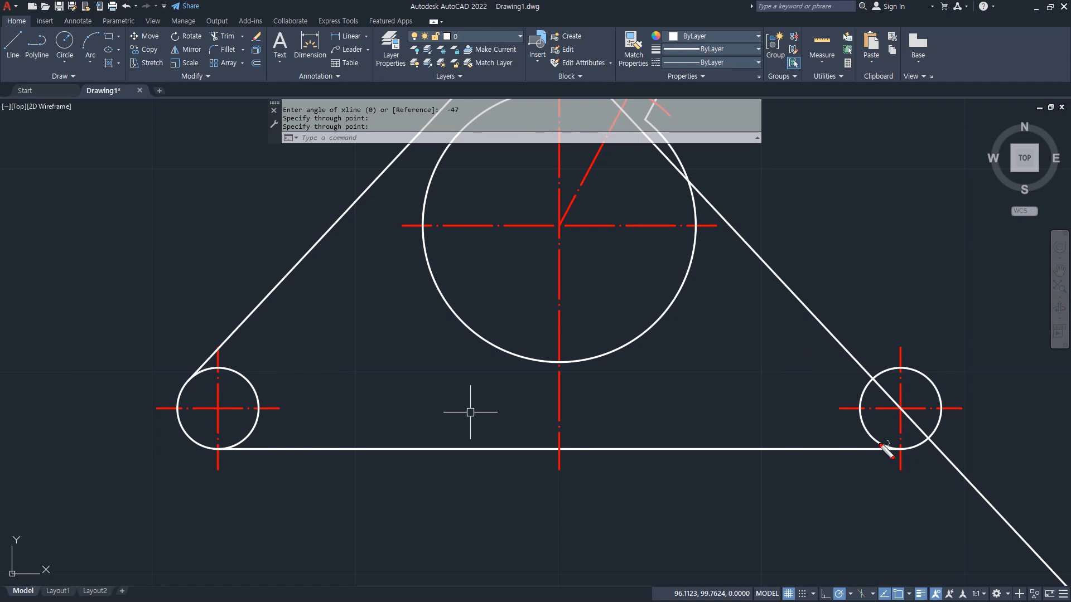
{"action": "left_click_drag", "start_coordinate": [876, 443], "coordinate": [1049, 444]}
{"action": "left_click_drag", "start_coordinate": [1004, 496], "coordinate": [989, 500]}
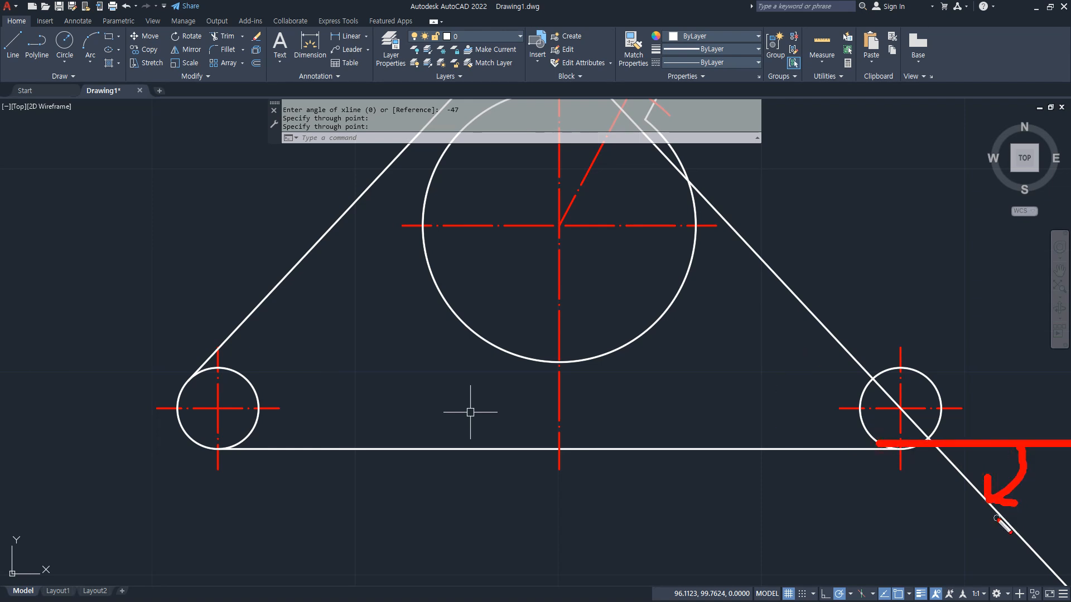
{"action": "key", "text": "Escape"}
Offset the -47-degree construction line by 10 to the outer, upper-right side and erase the original.
{"action": "middle_click_drag", "start_coordinate": [791, 421], "coordinate": [554, 481]}
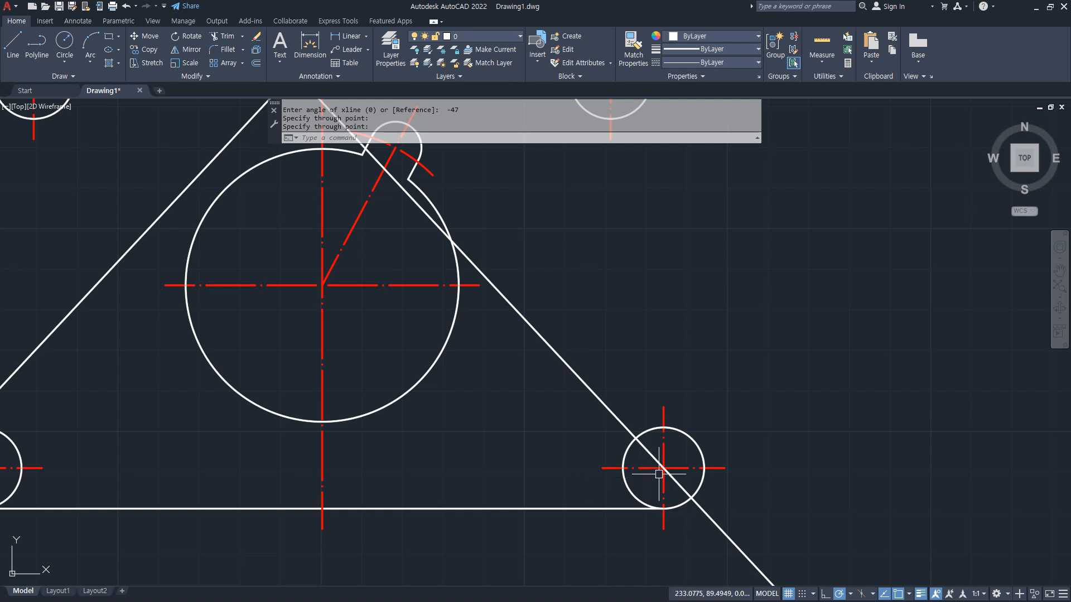
{"action": "type", "text": "o"}
{"action": "key", "text": "Return"}
{"action": "type", "text": "10"}
{"action": "key", "text": "Return"}
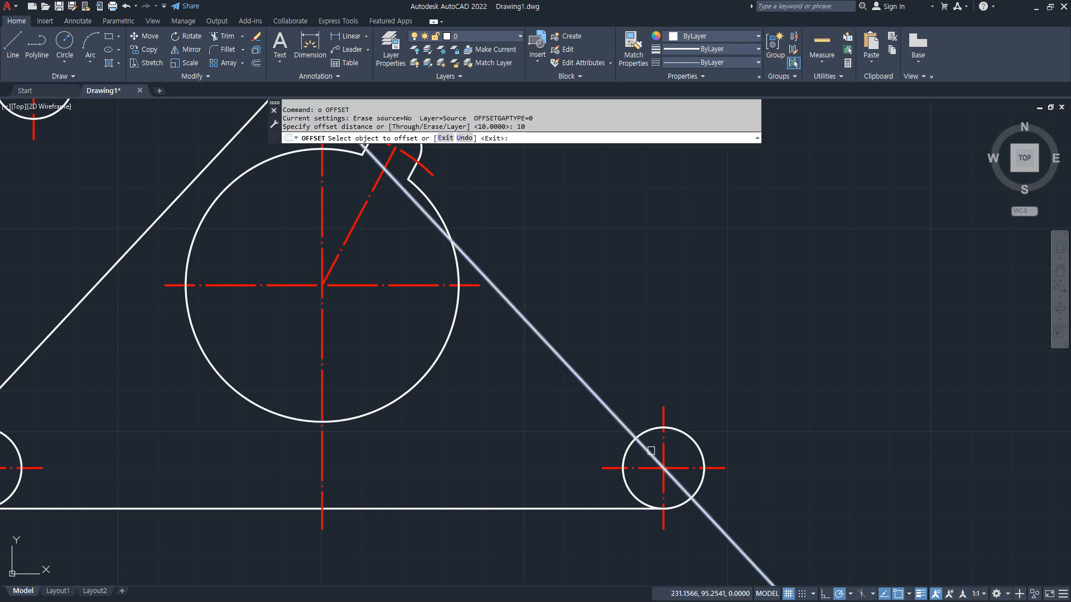
{"action": "left_click", "coordinate": [654, 453]}
{"action": "left_click", "coordinate": [794, 413]}
{"action": "left_click", "coordinate": [618, 416]}
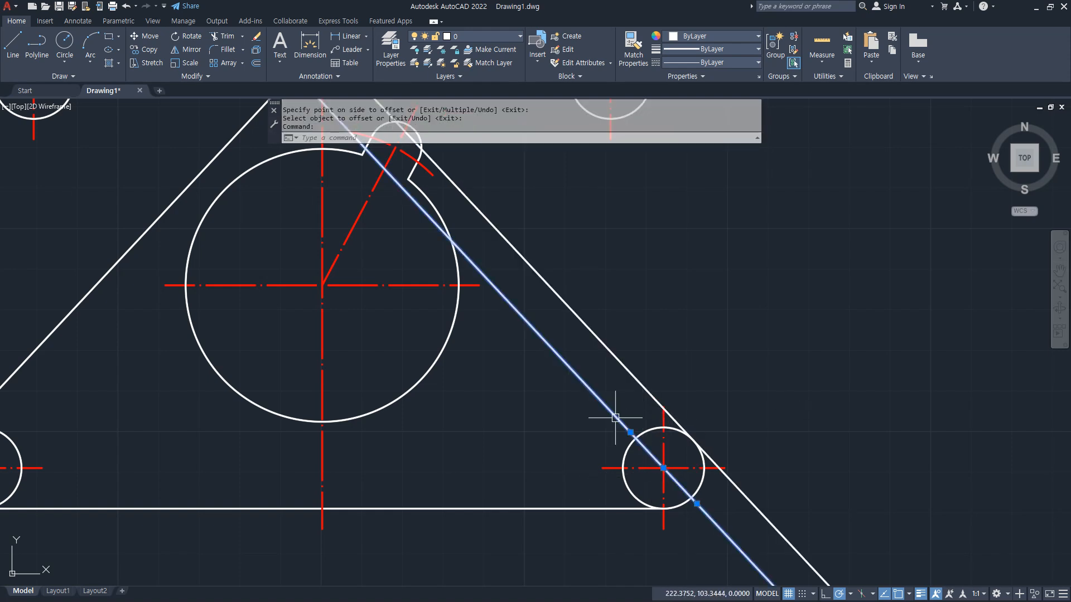
{"action": "type", "text": "e"}
{"action": "key", "text": "Return"}
Fillet the lower-right circle with the offset line, removing the line's extension below the tangent point.
{"action": "type", "text": "f"}
{"action": "key", "text": "Return"}
{"action": "left_click", "coordinate": [643, 433]}
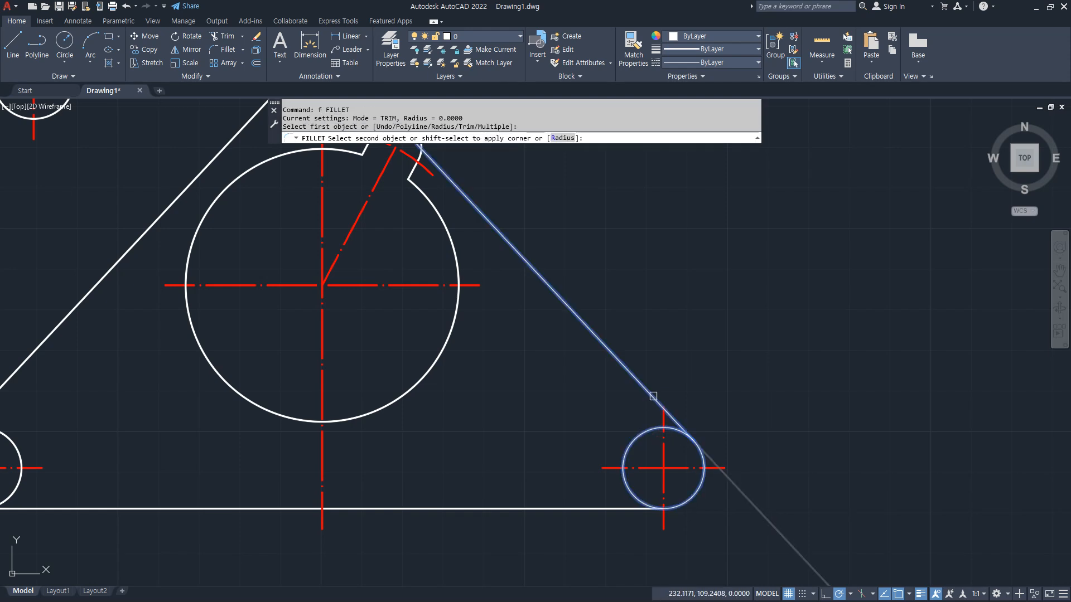
{"action": "left_click", "coordinate": [656, 393]}
Trim away the inner arcs of both lower corner circles, leaving only the rounded outer corners.
{"action": "type", "text": "tr"}
{"action": "key", "text": "Return"}
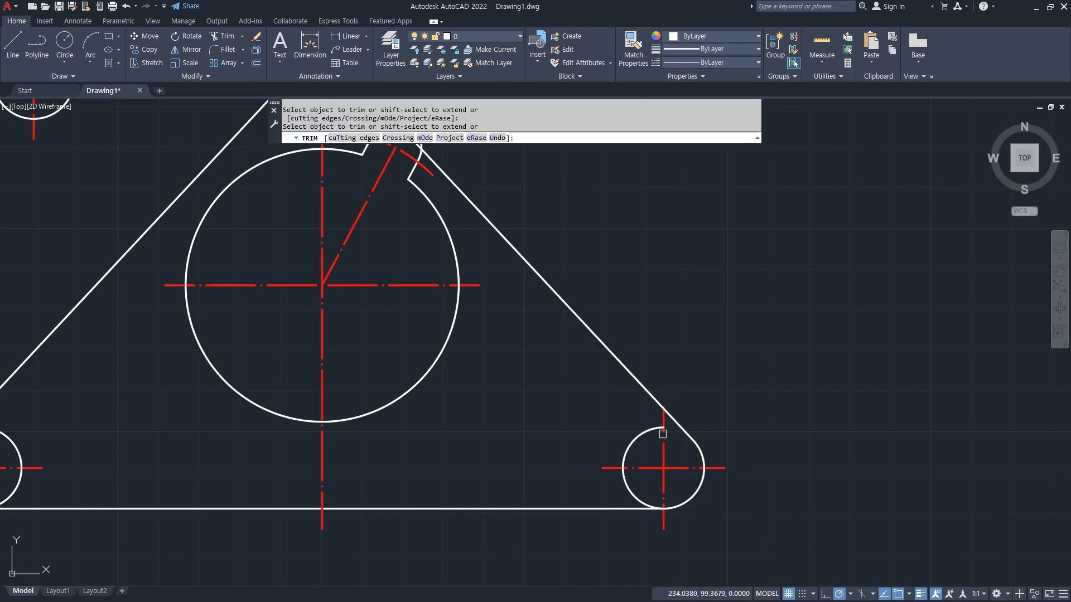
{"action": "left_click", "coordinate": [641, 435]}
{"action": "left_click", "coordinate": [630, 488]}
{"action": "middle_click_drag", "start_coordinate": [359, 440], "coordinate": [609, 405]}
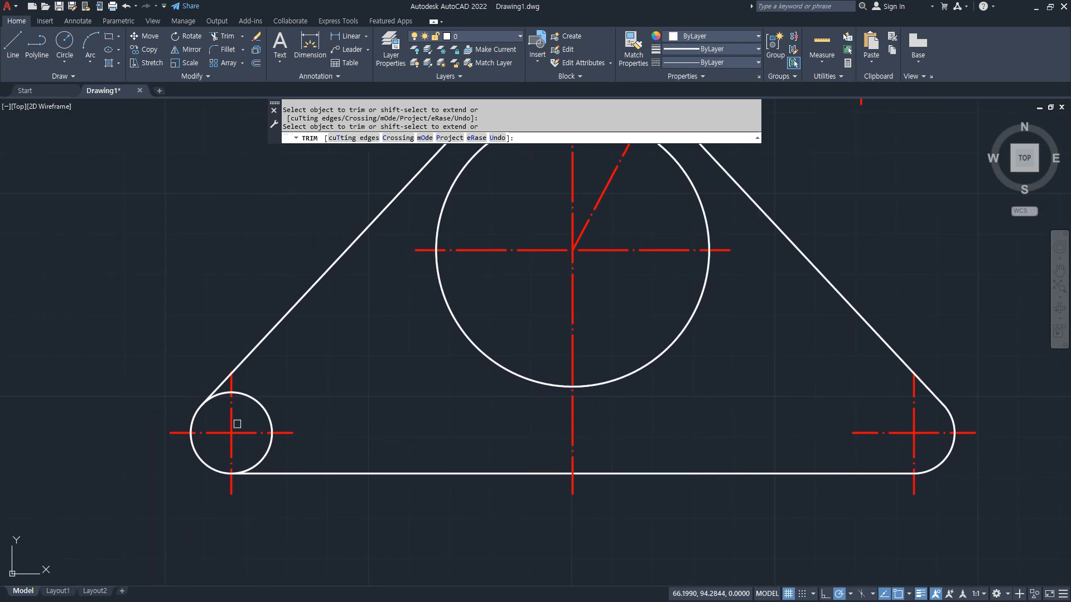
{"action": "left_click", "coordinate": [236, 395]}
{"action": "left_click", "coordinate": [265, 451]}
{"action": "key", "text": "Return"}
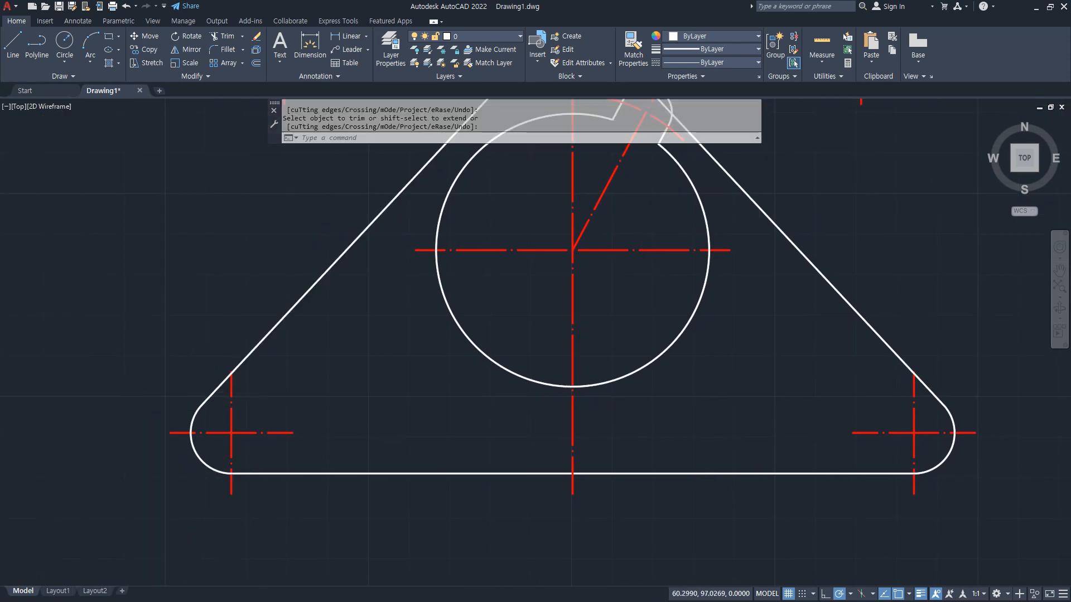
Draw a horizontal line through the large circle's center, extending past both slanted side edges.
{"action": "scroll", "coordinate": [211, 406], "scroll_direction": "up", "scroll_amount": 8}
{"action": "scroll", "coordinate": [284, 408], "scroll_direction": "down", "scroll_amount": 8}
{"action": "scroll", "coordinate": [284, 408], "scroll_direction": "down", "scroll_amount": 3}
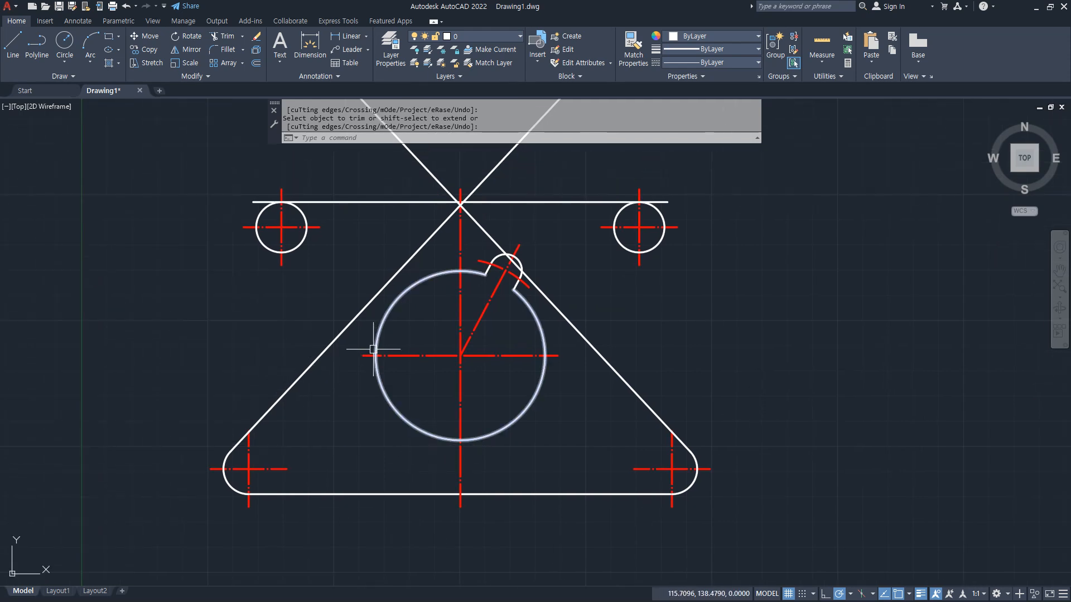
{"action": "type", "text": "l"}
{"action": "key", "text": "Return"}
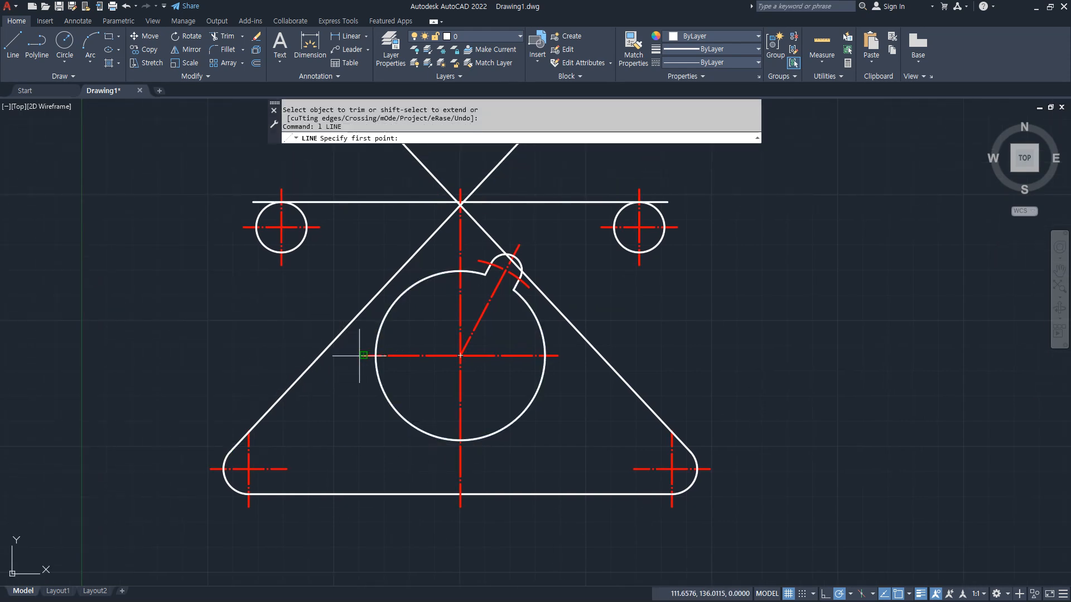
{"action": "left_click", "coordinate": [278, 355]}
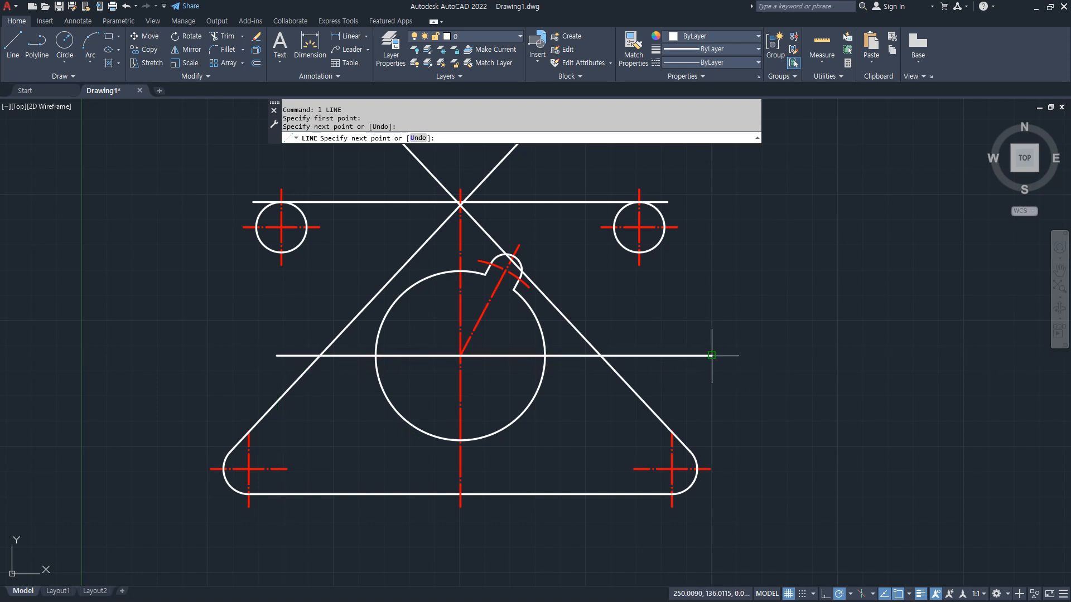
Finish the horizontal line through the large circle's center and trim both slanted side edges directly above it.
{"action": "left_click", "coordinate": [712, 356]}
{"action": "key", "text": "Return"}
{"action": "type", "text": "tr"}
{"action": "key", "text": "Return"}
{"action": "left_click", "coordinate": [580, 335]}
{"action": "left_click", "coordinate": [390, 278]}
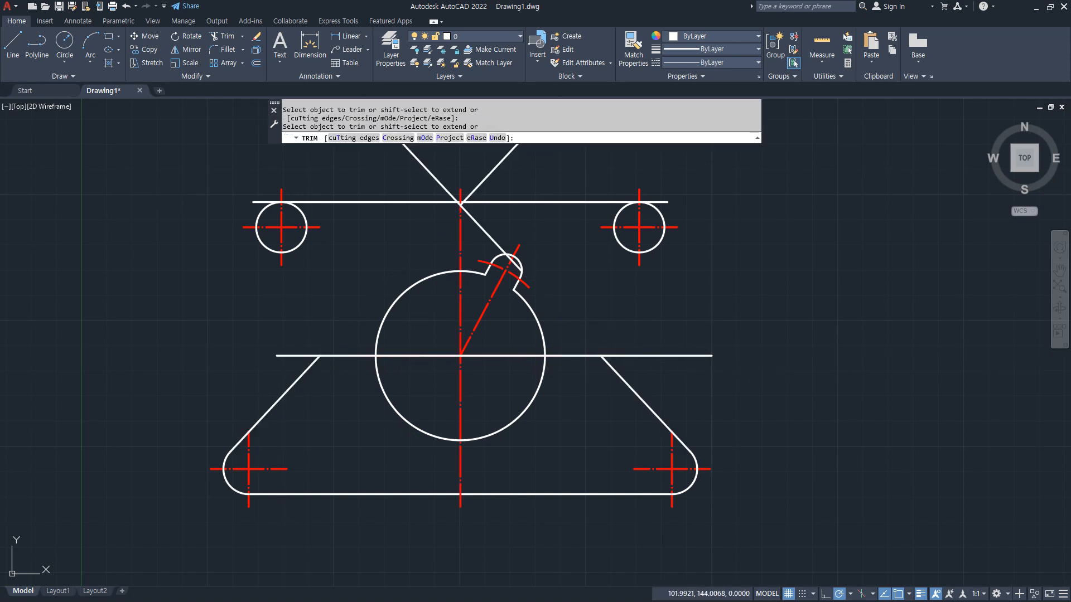
Erase the horizontal cutting line and the leftover slanted lines crossing above the large circle.
{"action": "key", "text": "Escape"}
{"action": "left_click", "coordinate": [634, 354]}
{"action": "type", "text": "e"}
{"action": "key", "text": "Return"}
{"action": "left_click", "coordinate": [490, 174]}
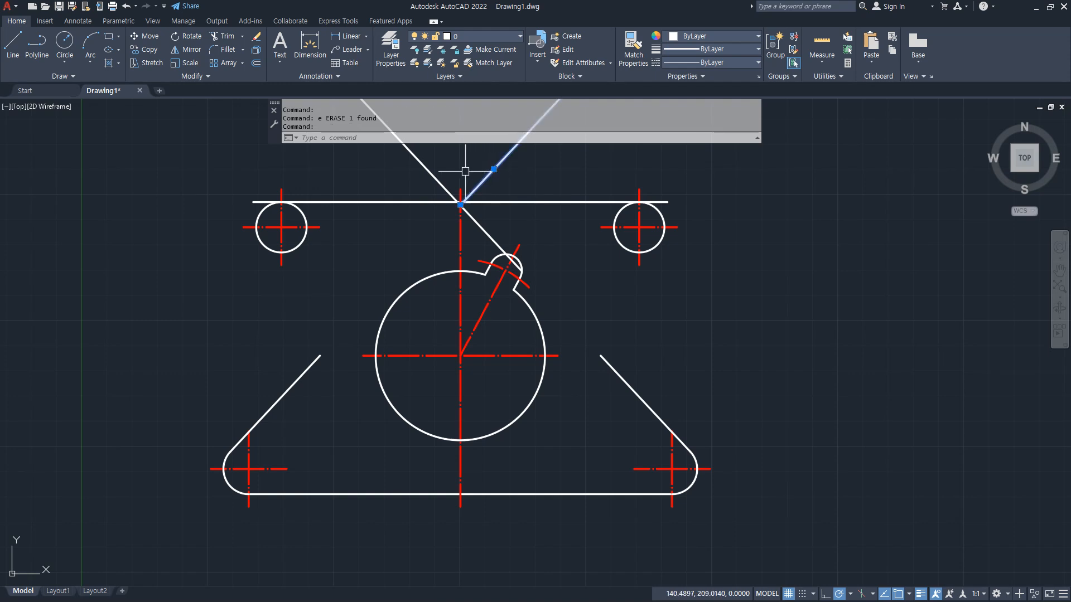
{"action": "left_click", "coordinate": [423, 163]}
{"action": "type", "text": "e"}
{"action": "key", "text": "Return"}
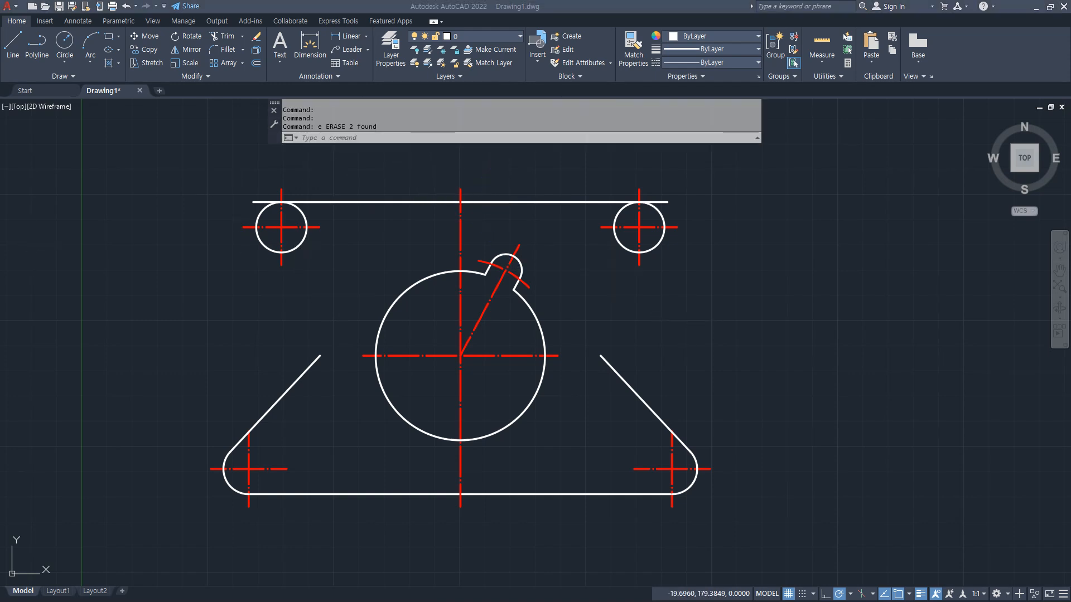
Draw short vertical lines from the outer quadrants of both upper corner circles up to the top edge.
{"action": "scroll", "coordinate": [220, 212], "scroll_direction": "up", "scroll_amount": 2}
{"action": "type", "text": "l"}
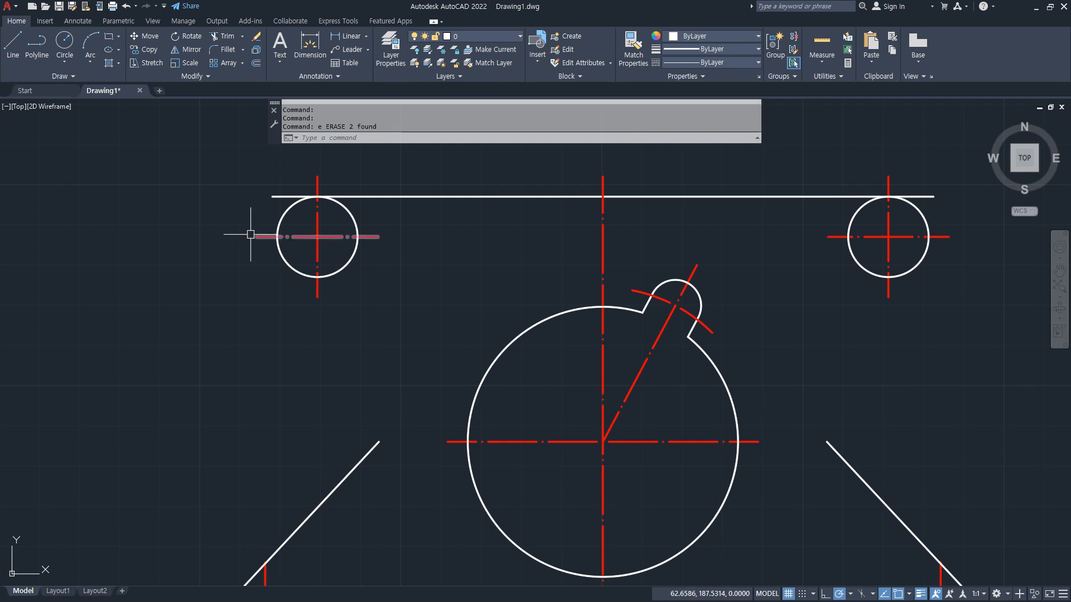
{"action": "key", "text": "Return"}
{"action": "left_click", "coordinate": [277, 237]}
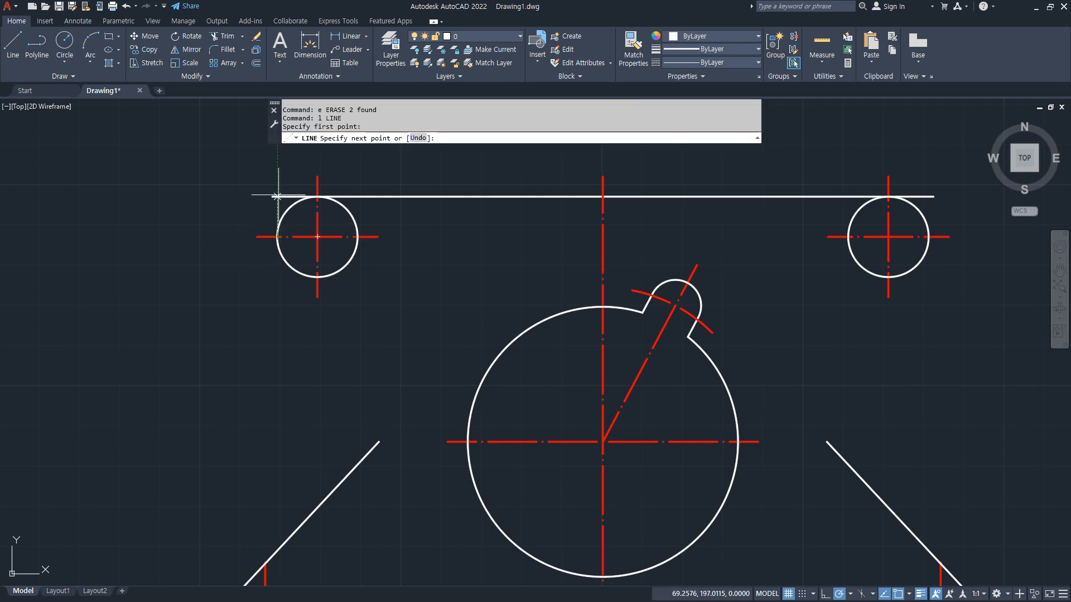
{"action": "key", "text": "space"}
{"action": "middle_click_drag", "start_coordinate": [289, 261], "coordinate": [133, 262]}
{"action": "key", "text": "space"}
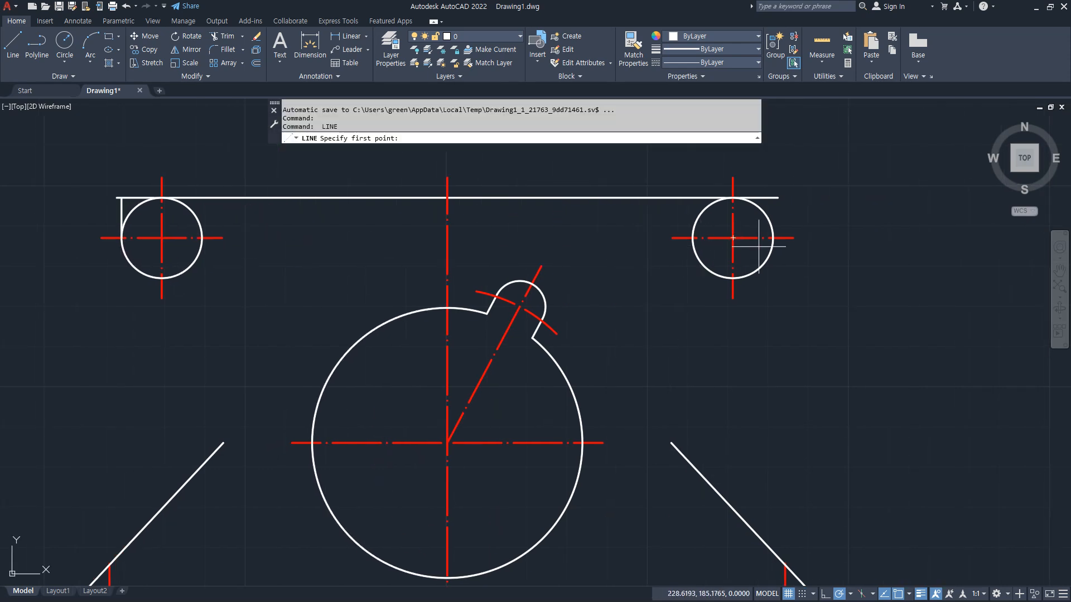
{"action": "left_click", "coordinate": [774, 238]}
{"action": "left_click", "coordinate": [773, 197]}
{"action": "key", "text": "space"}
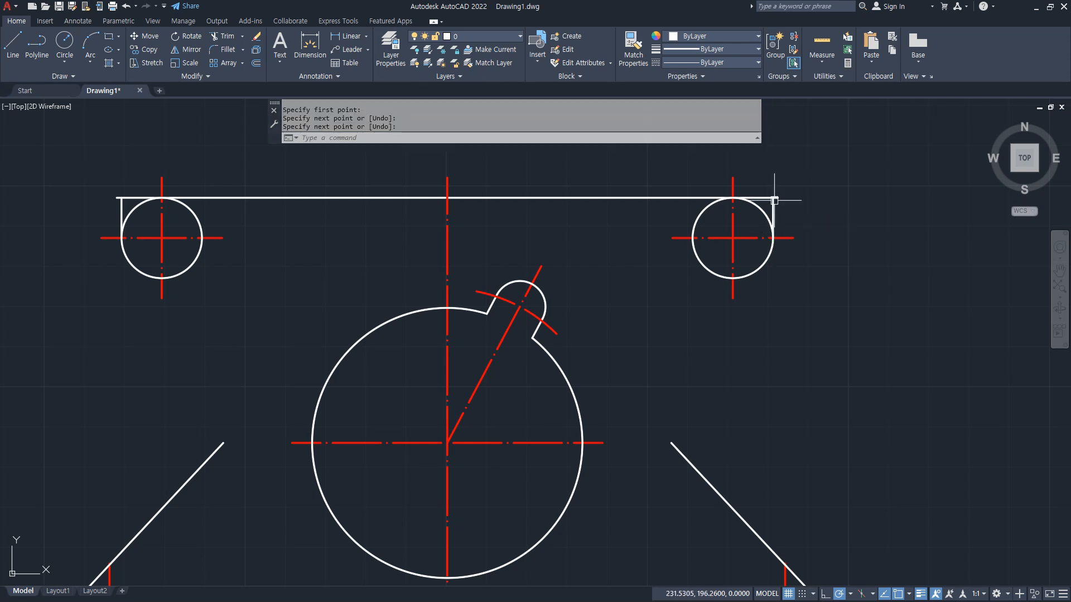
Fillet the top edge with both short vertical lines to form square upper corners.
{"action": "type", "text": "f"}
{"action": "key", "text": "space"}
{"action": "left_click", "coordinate": [773, 221]}
{"action": "left_click", "coordinate": [758, 197]}
{"action": "key", "text": "space"}
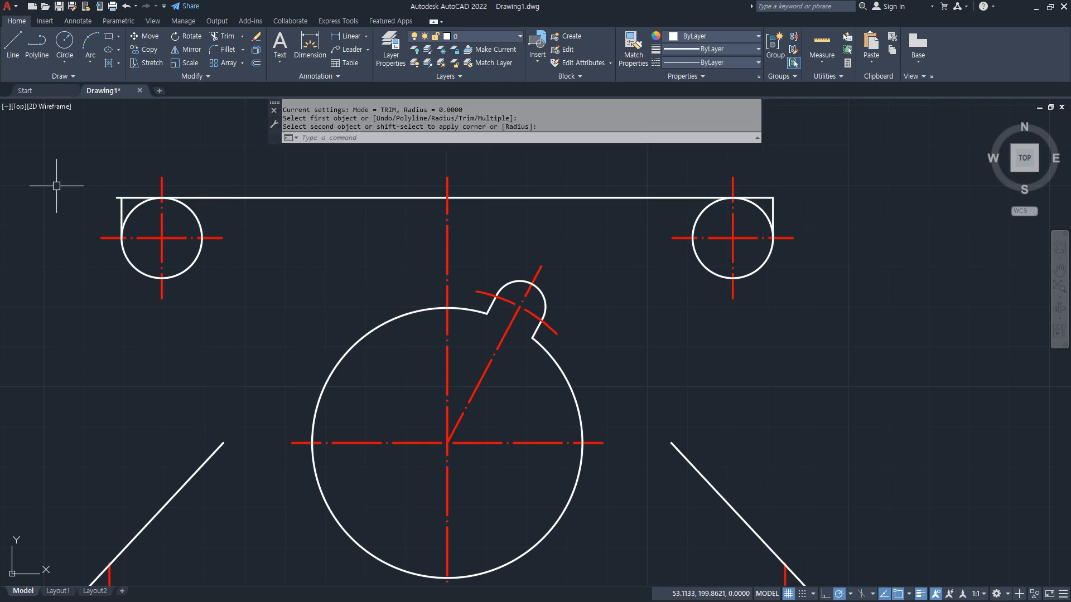
{"action": "left_click", "coordinate": [121, 215]}
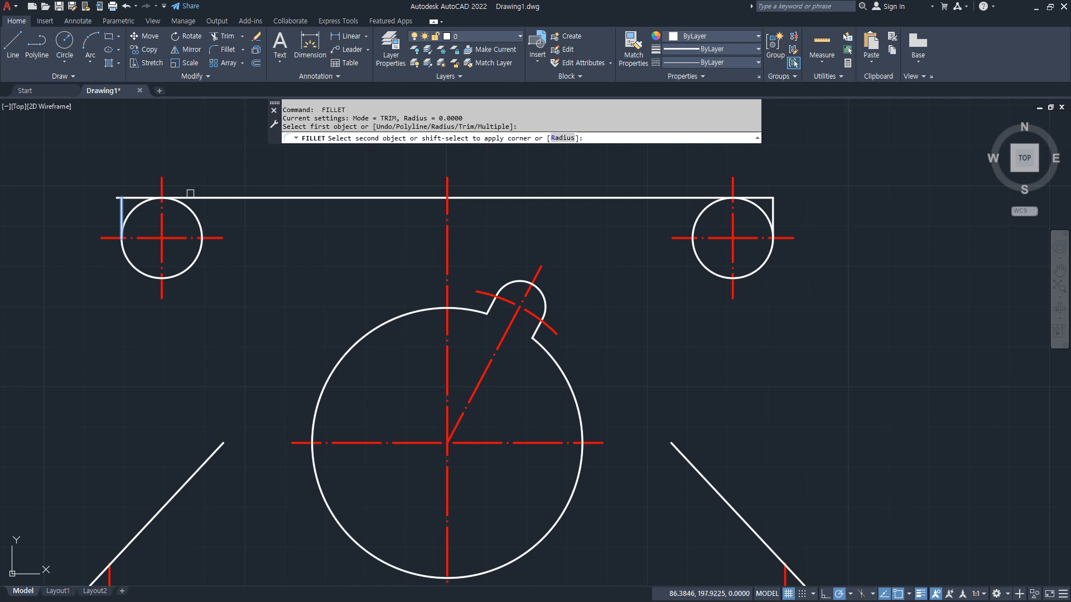
{"action": "left_click", "coordinate": [196, 197]}
Draw a construction line at 10 degrees through the upper-right circle's center.
{"action": "type", "text": "xl"}
{"action": "key", "text": "space"}
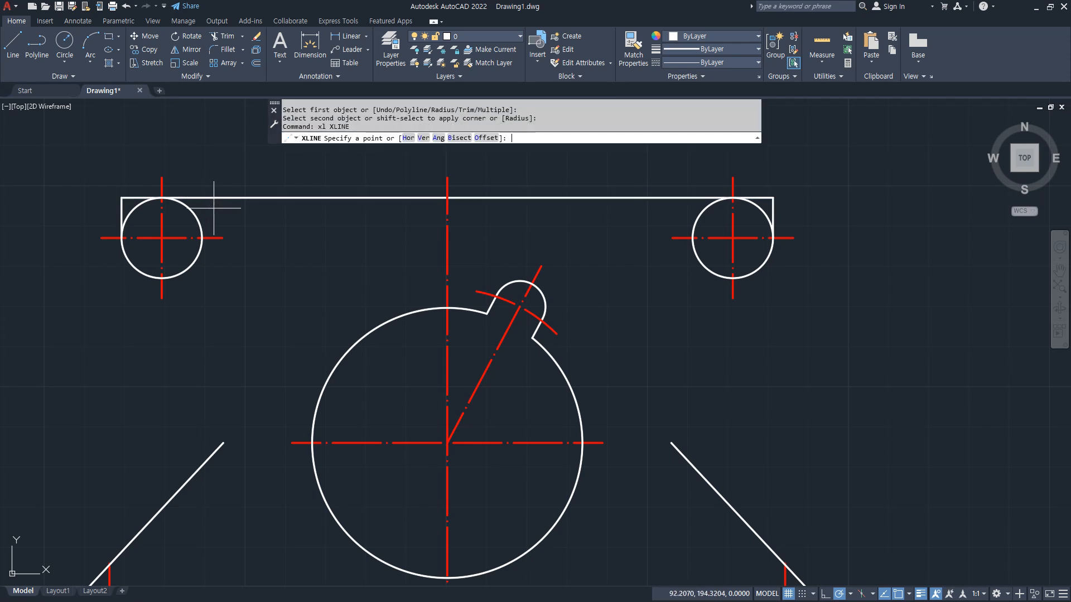
{"action": "type", "text": "a"}
{"action": "key", "text": "space"}
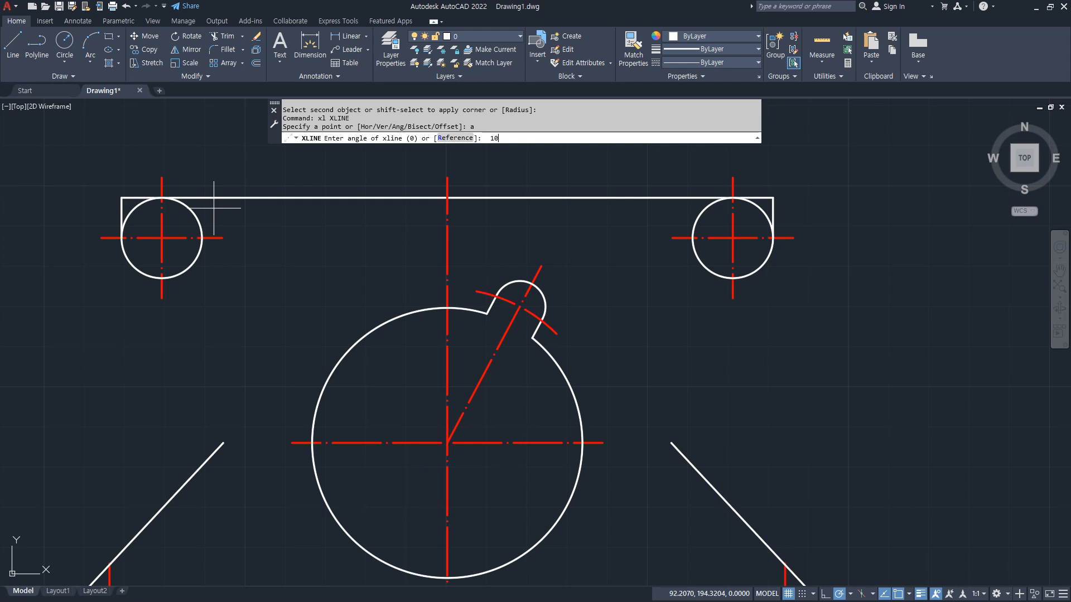
{"action": "type", "text": "10"}
{"action": "key", "text": "space"}
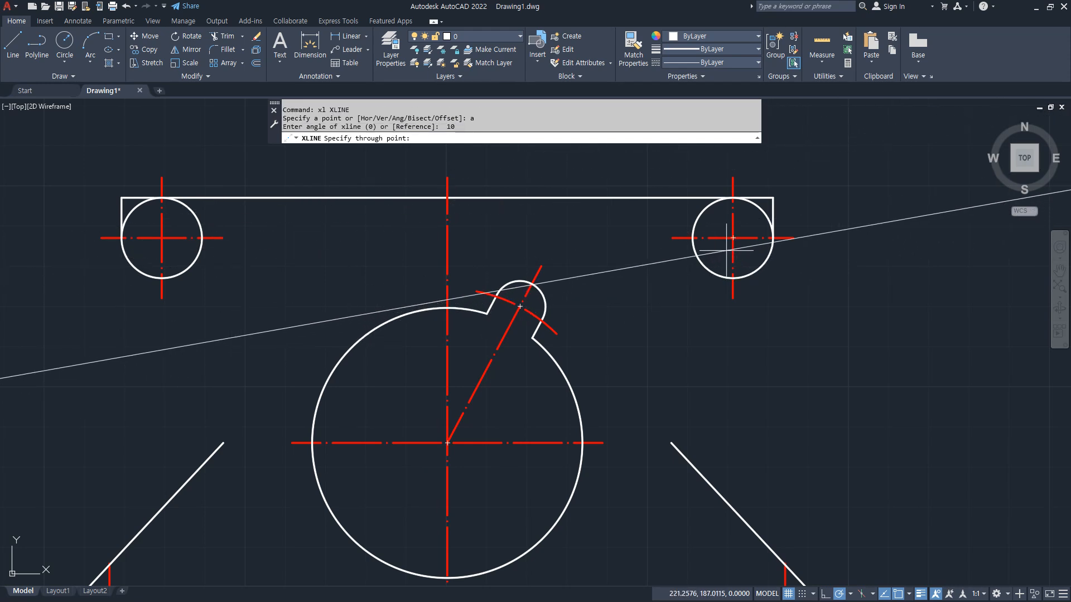
{"action": "left_click", "coordinate": [732, 238]}
{"action": "key", "text": "space"}
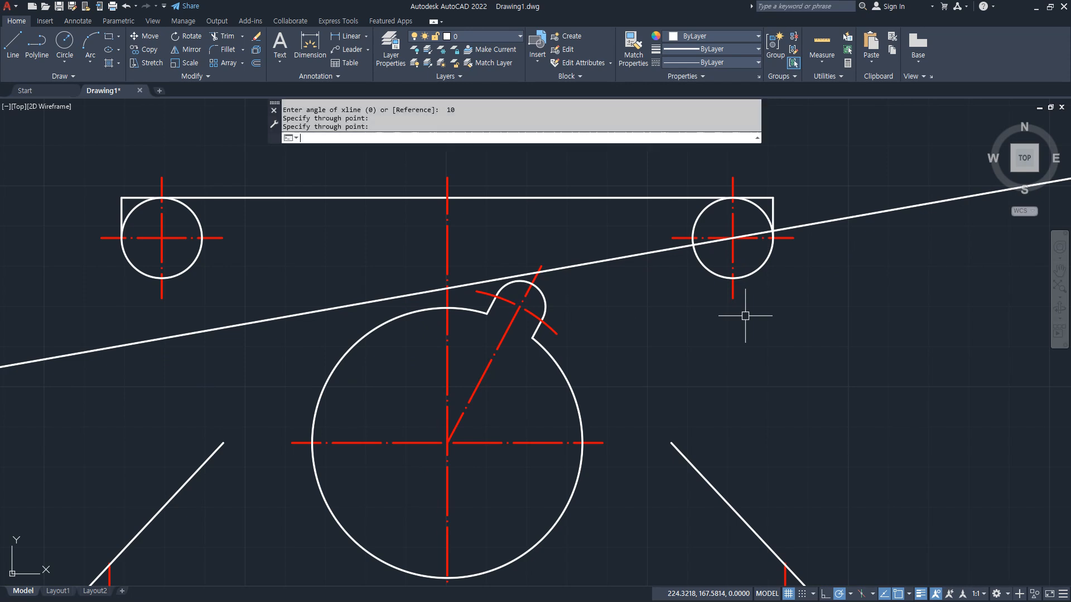
Offset the 10-degree construction line by 10 to its lower side and erase the original.
{"action": "type", "text": "o"}
{"action": "key", "text": "space"}
{"action": "type", "text": "10"}
{"action": "key", "text": "space"}
{"action": "left_click", "coordinate": [658, 251]}
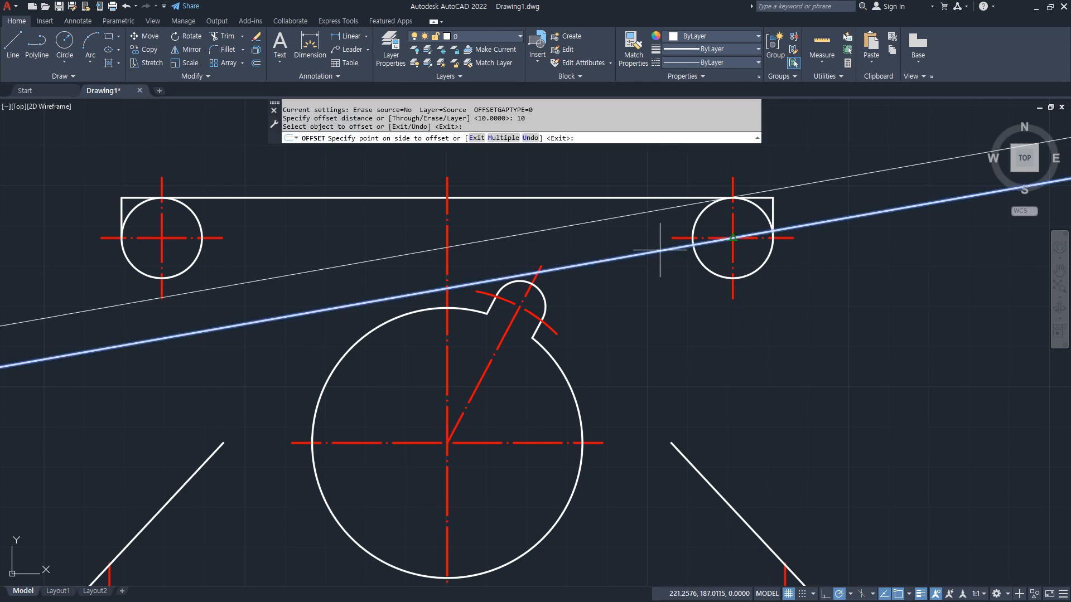
{"action": "left_click", "coordinate": [663, 304]}
{"action": "key", "text": "space"}
{"action": "left_click", "coordinate": [815, 224]}
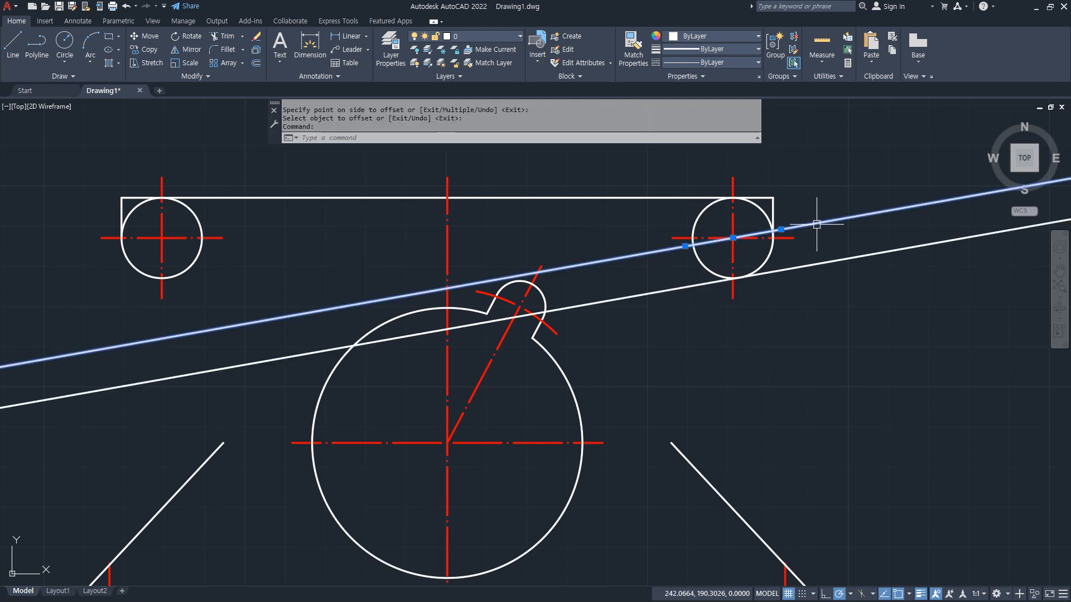
{"action": "type", "text": "e"}
{"action": "key", "text": "space"}
Fillet the upper-right circle with the offset line, removing the line's extension beyond the tangent point.
{"action": "type", "text": "f"}
{"action": "key", "text": "space"}
{"action": "left_click", "coordinate": [765, 261]}
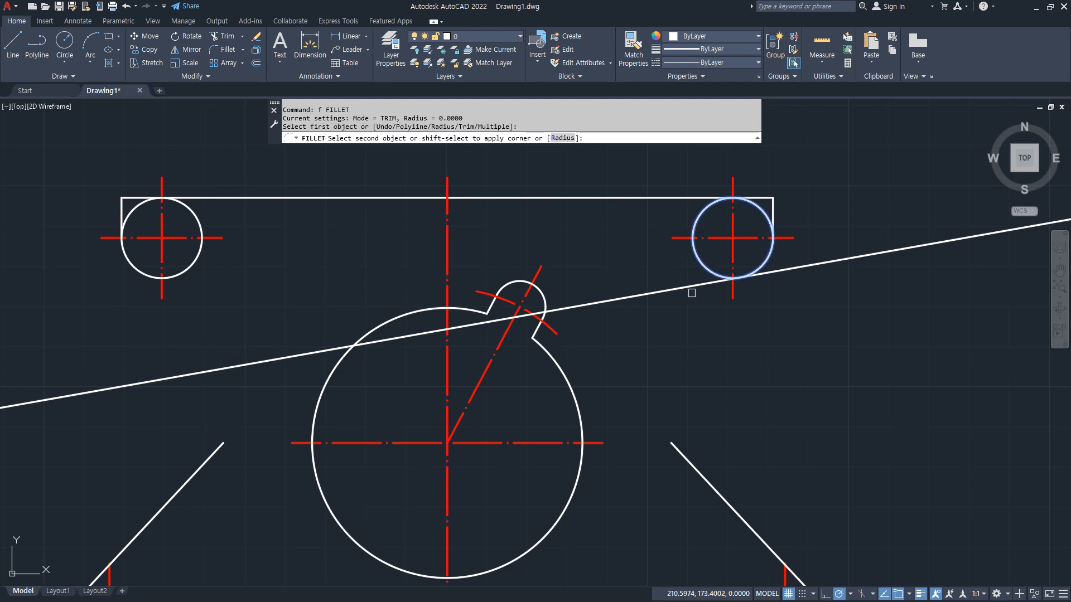
{"action": "left_click", "coordinate": [691, 286]}
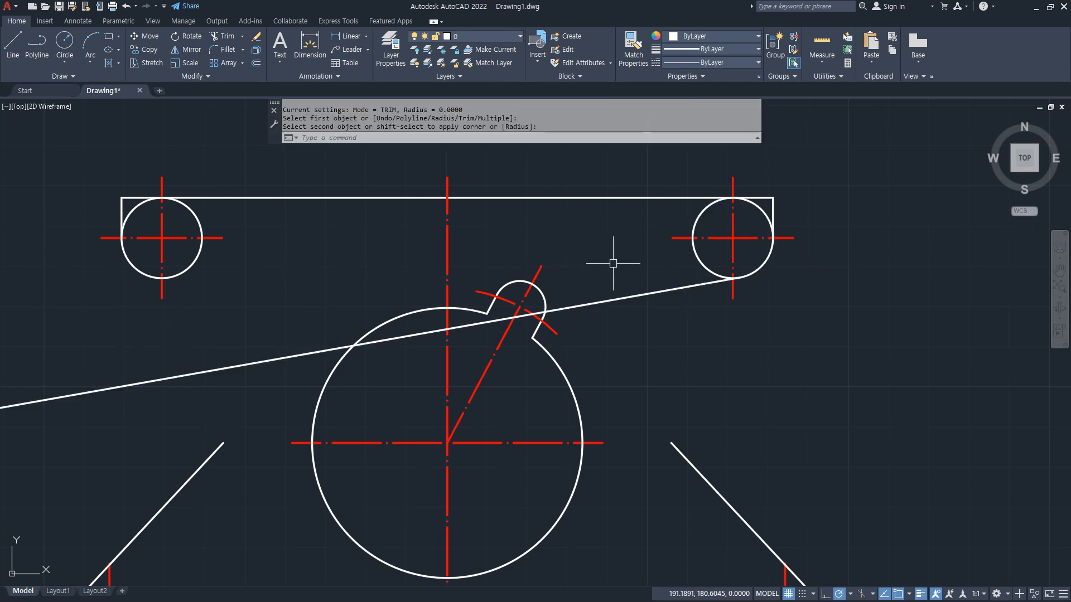
Trim the upper-right circle, leaving only the lower outer arc between the vertical edge and the angled line.
{"action": "type", "text": "tr"}
{"action": "key", "text": "space"}
{"action": "left_click", "coordinate": [702, 258]}
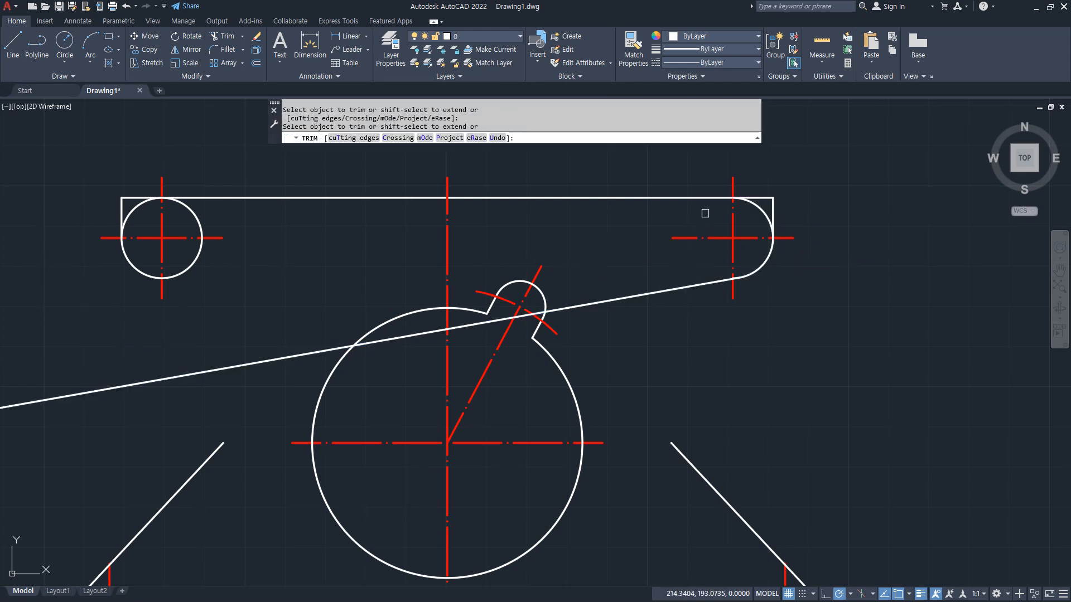
{"action": "left_click", "coordinate": [761, 213]}
{"action": "scroll", "coordinate": [736, 293], "scroll_direction": "up", "scroll_amount": 10}
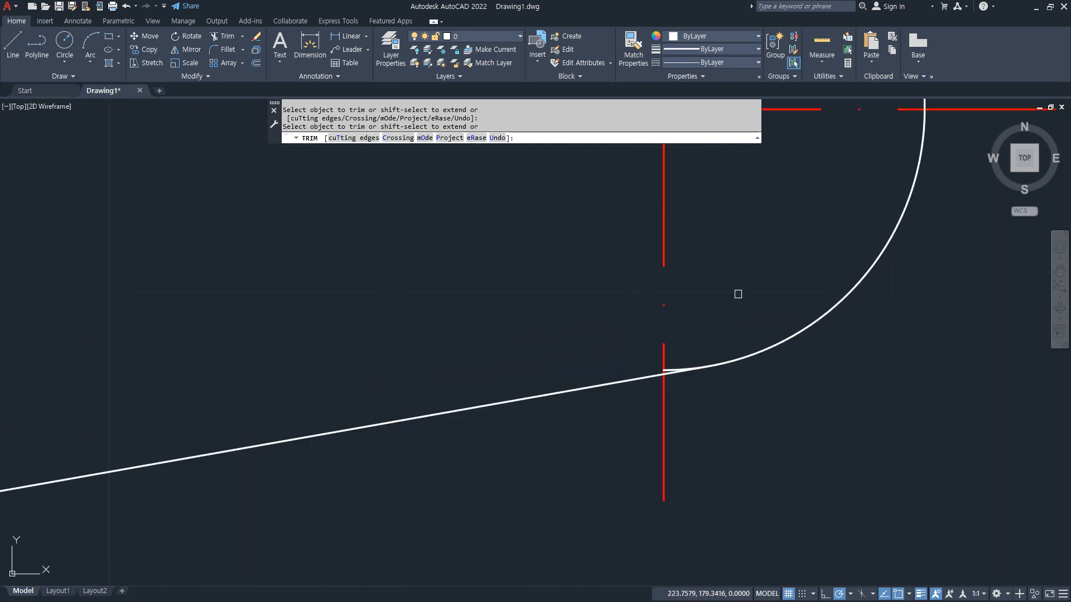
{"action": "key", "text": "Return"}
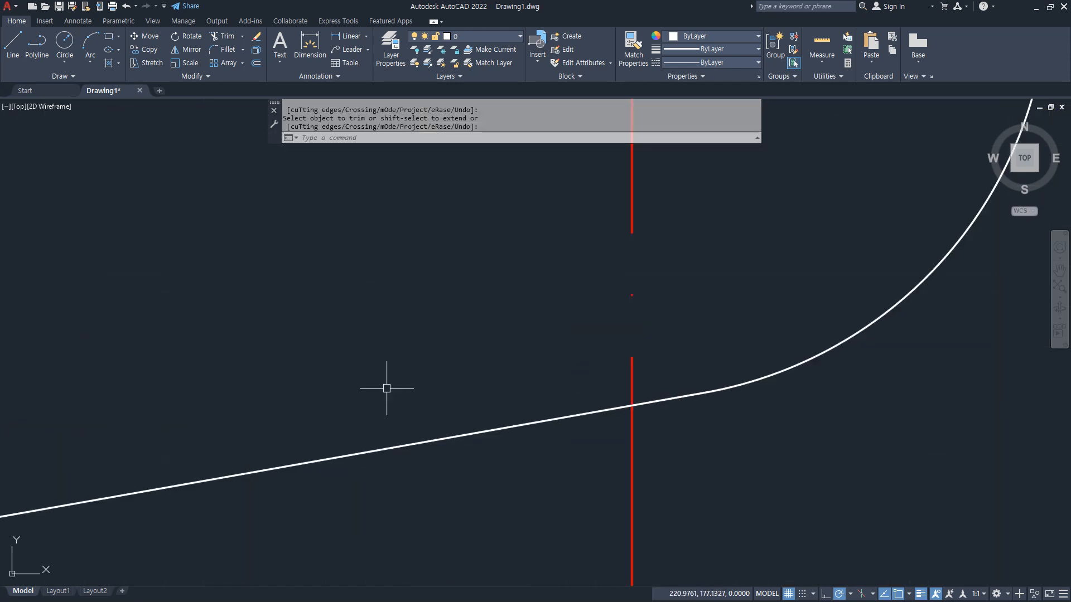
Draw a construction line at -10 degrees through the upper-left circle's center.
{"action": "scroll", "coordinate": [282, 375], "scroll_direction": "down", "scroll_amount": 6}
{"action": "type", "text": "xl"}
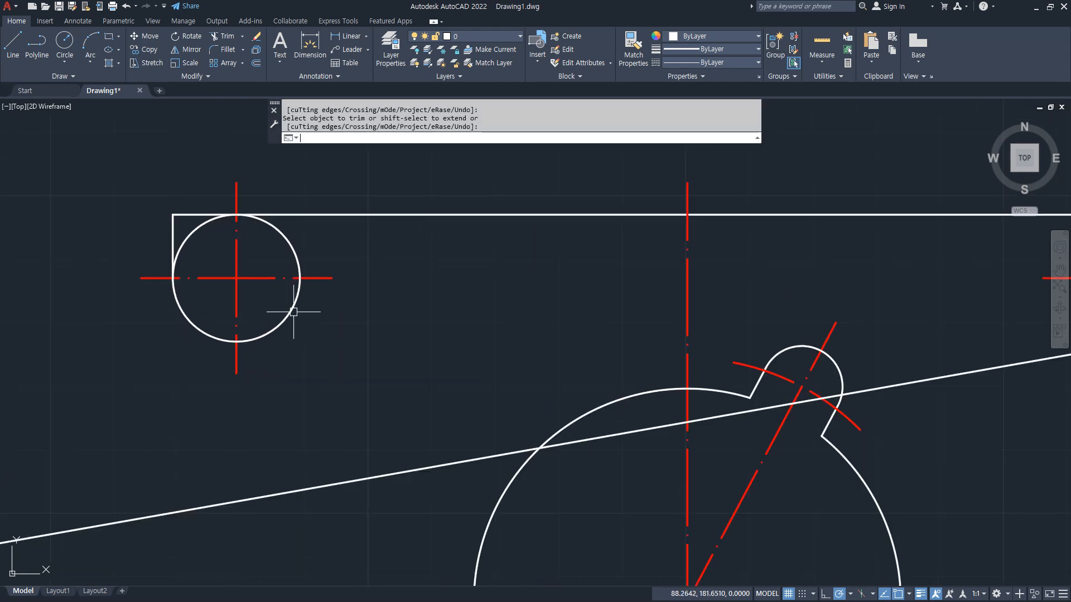
{"action": "key", "text": "Return"}
{"action": "type", "text": "a"}
{"action": "key", "text": "Return"}
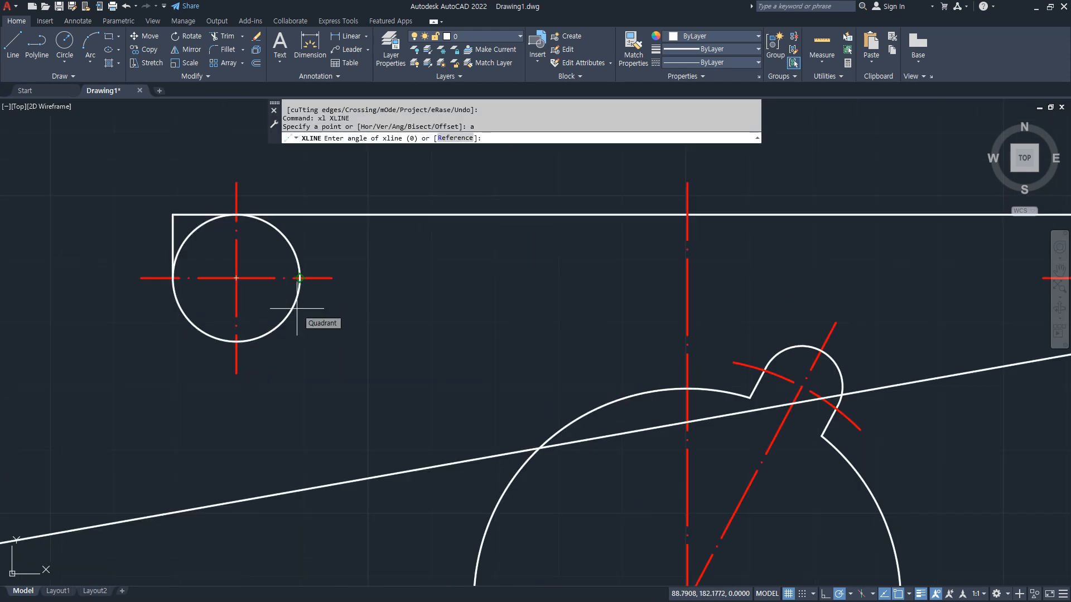
{"action": "key", "text": "Return"}
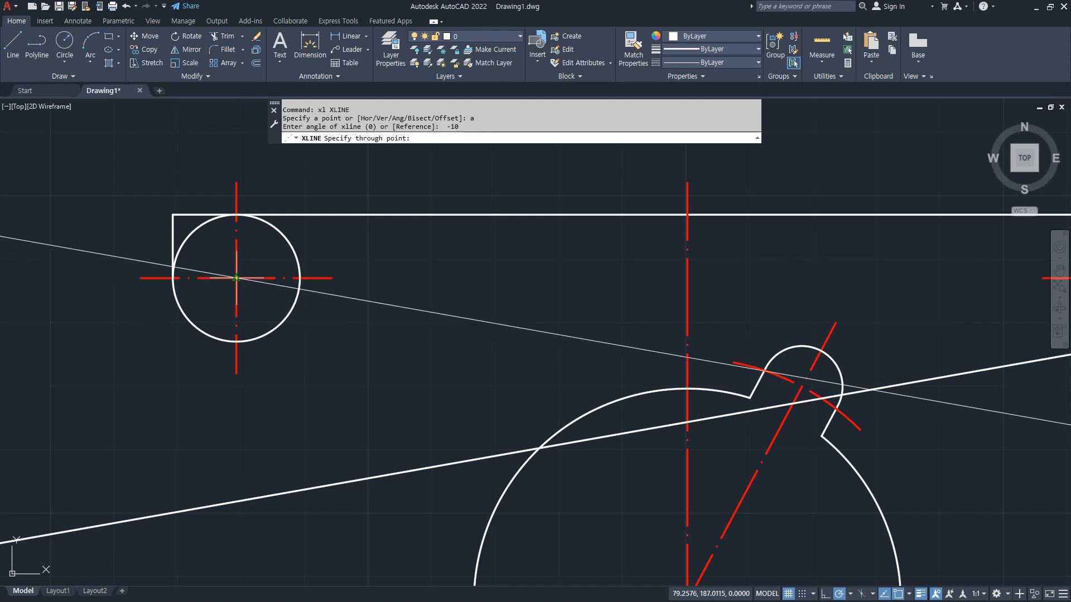
{"action": "left_click", "coordinate": [237, 278]}
{"action": "key", "text": "Return"}
Offset the -10-degree construction line by 10 to its lower side and erase the original.
{"action": "type", "text": "o"}
{"action": "key", "text": "Return"}
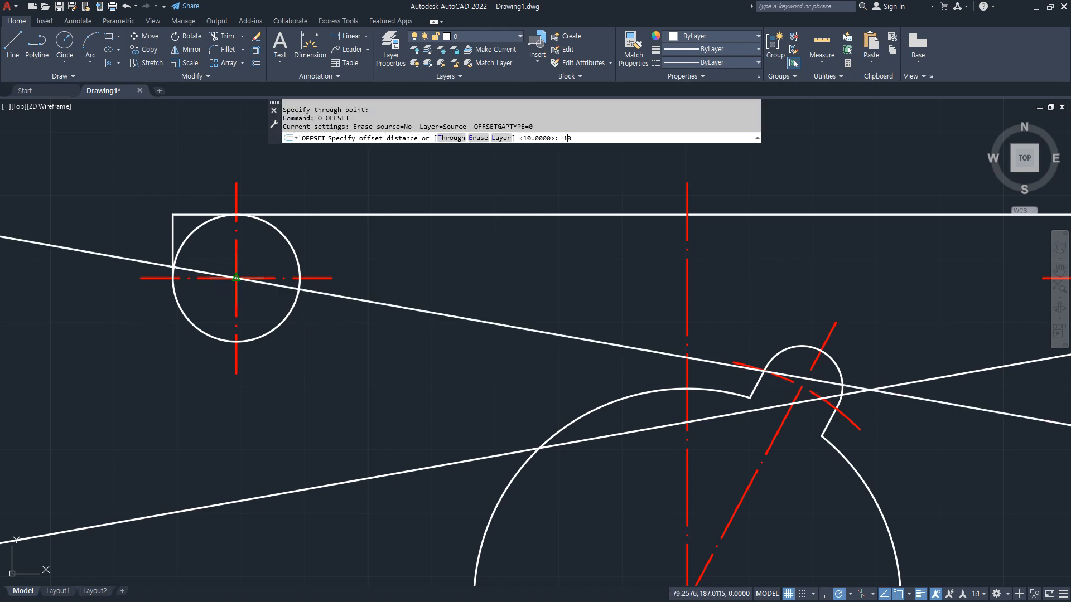
{"action": "key", "text": "Return"}
{"action": "left_click", "coordinate": [353, 296]}
{"action": "left_click", "coordinate": [334, 368]}
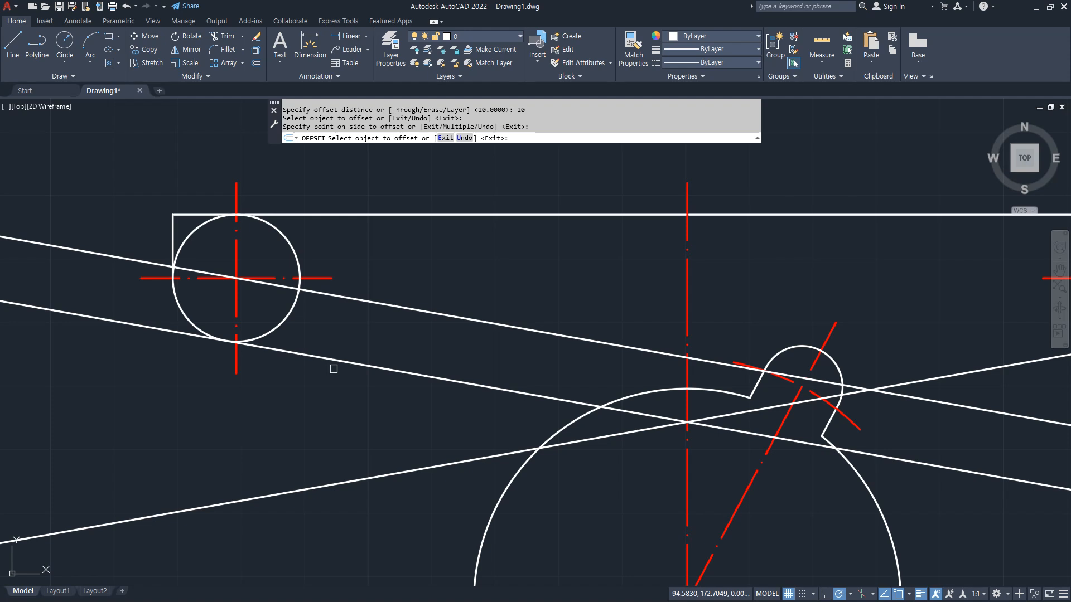
{"action": "key", "text": "Return"}
{"action": "left_click", "coordinate": [347, 298]}
{"action": "type", "text": "e"}
{"action": "key", "text": "Return"}
Fillet the upper-left circle with the offset line, removing the line's extension beyond the tangent point.
{"action": "type", "text": "f"}
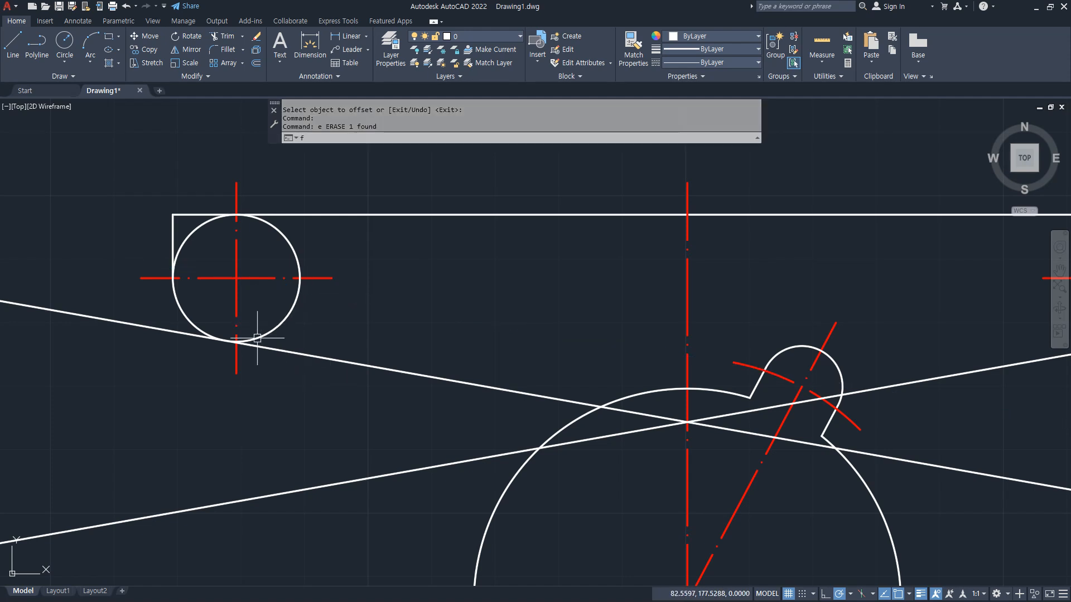
{"action": "key", "text": "Return"}
{"action": "left_click", "coordinate": [224, 337]}
{"action": "left_click", "coordinate": [199, 327]}
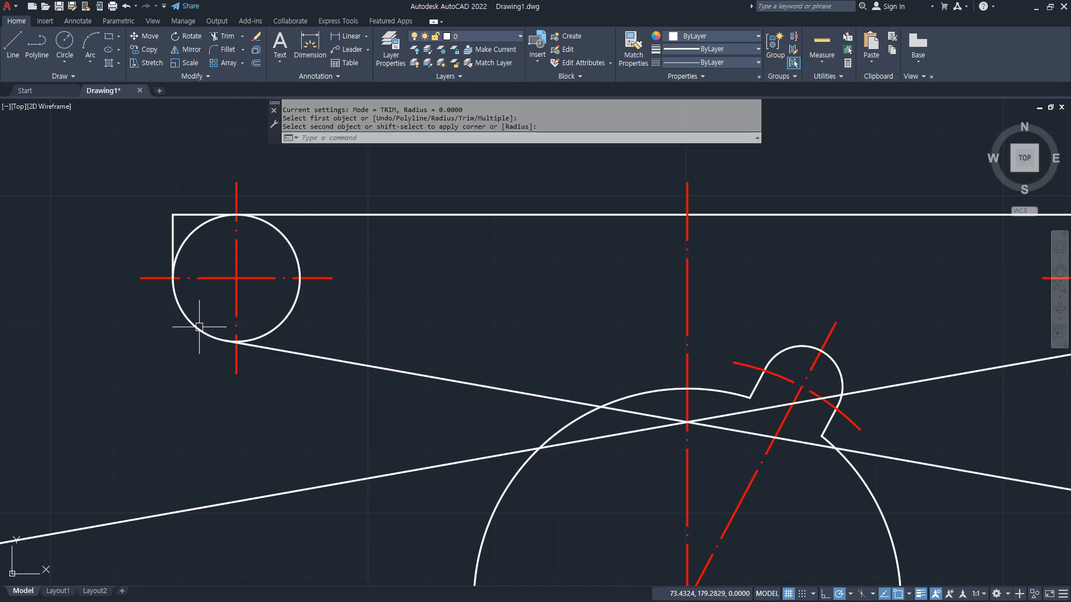
{"action": "key", "text": "Escape"}
Trim away the upper-left circle's arc inside the square corner.
{"action": "type", "text": "tr"}
{"action": "key", "text": "Return"}
{"action": "left_click", "coordinate": [189, 236]}
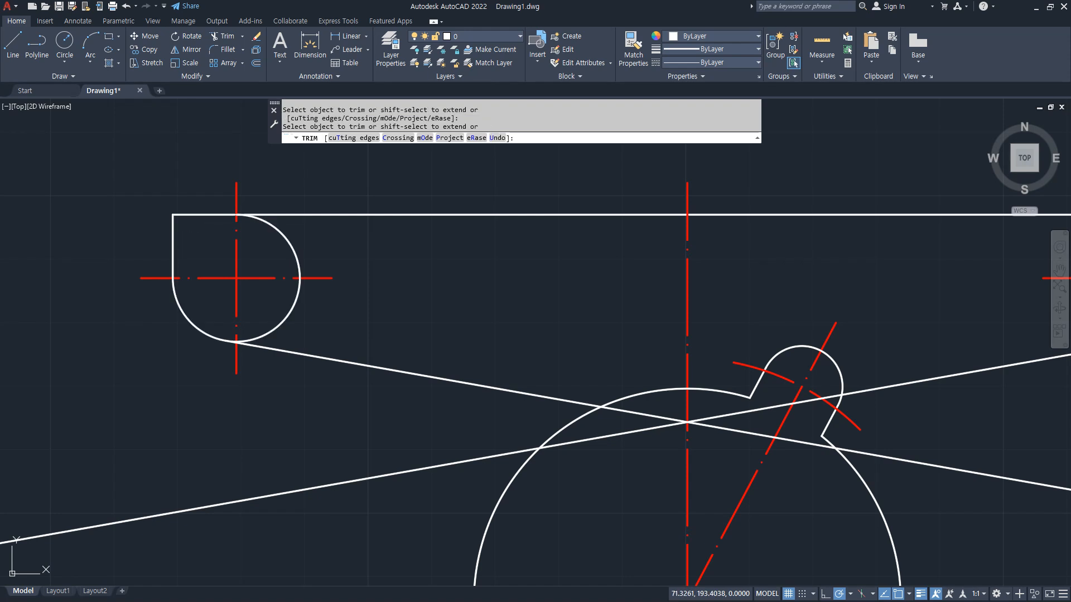
{"action": "key", "text": "Return"}
Fillet the angled line with the upper-left circle's remaining arc, leaving only the rounded lower outer corner.
{"action": "type", "text": "f"}
{"action": "key", "text": "Return"}
{"action": "left_click", "coordinate": [246, 344]}
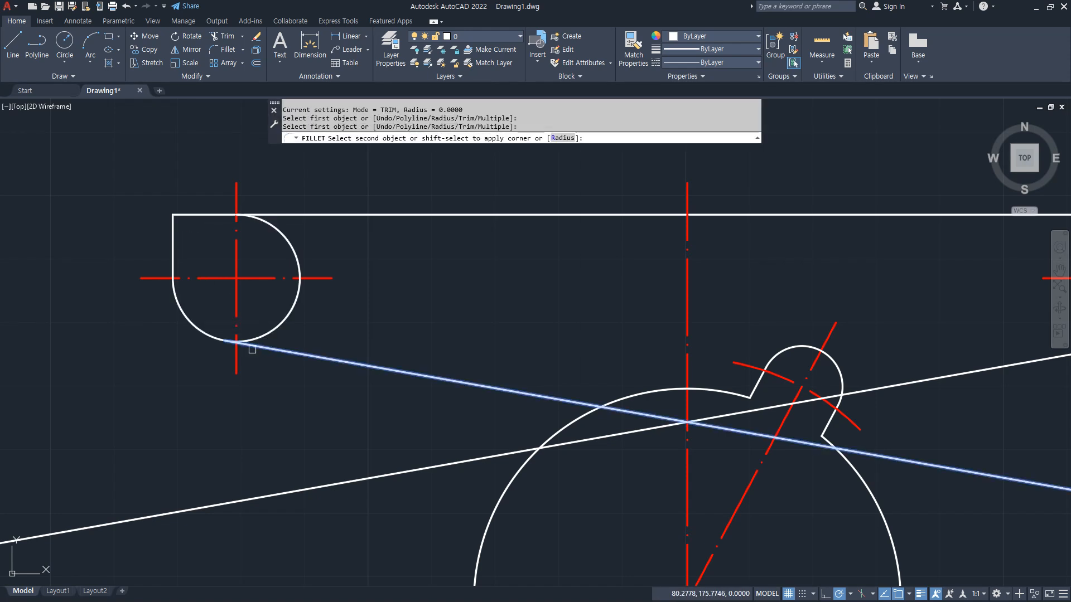
{"action": "left_click", "coordinate": [189, 329]}
{"action": "scroll", "coordinate": [234, 352], "scroll_direction": "up", "scroll_amount": 5}
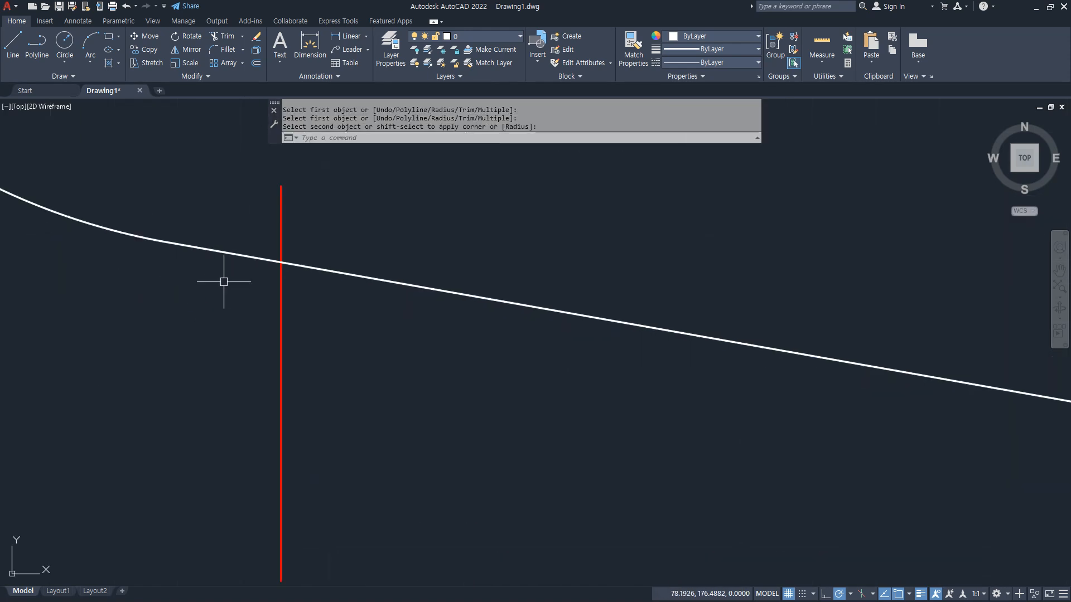
{"action": "scroll", "coordinate": [223, 280], "scroll_direction": "down", "scroll_amount": 5}
{"action": "mouse_move", "coordinate": [416, 393]}
{"action": "middle_mouse_down"}
{"action": "mouse_move", "coordinate": [347, 249]}
{"action": "mouse_move", "coordinate": [363, 292]}
{"action": "middle_mouse_up"}
{"action": "scroll", "coordinate": [366, 276], "scroll_direction": "down", "scroll_amount": 1}
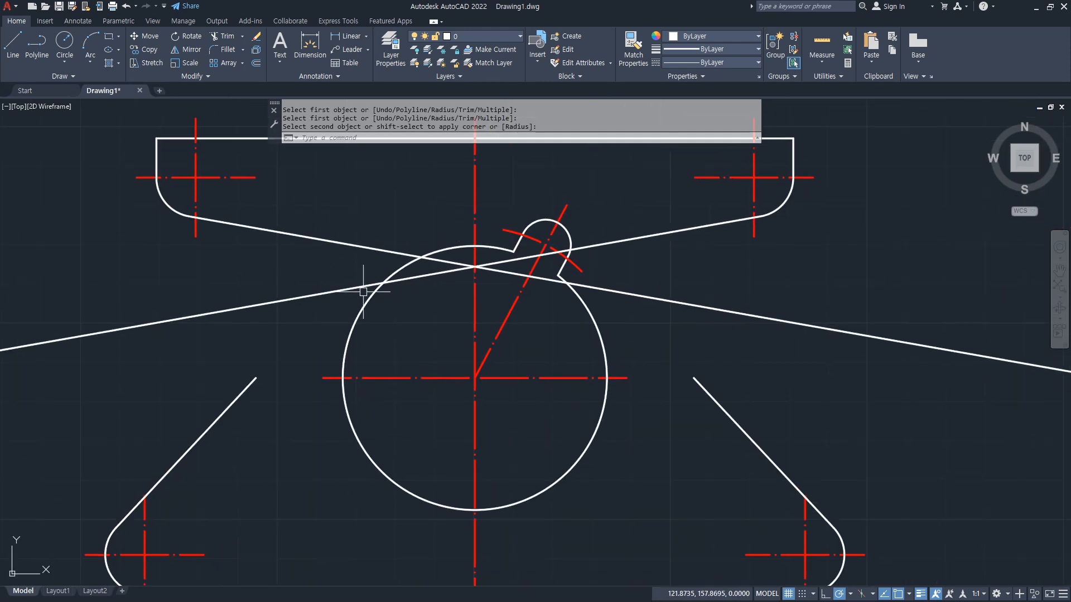
{"action": "type", "text": "l"}
{"action": "key", "text": "Return"}
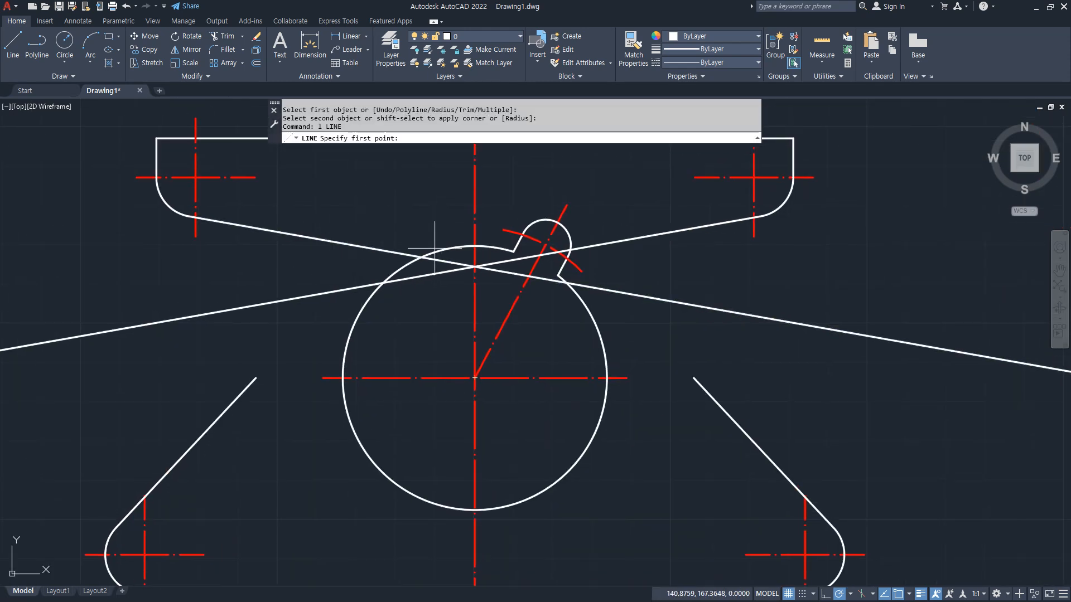
{"action": "key", "text": "Escape"}
{"action": "type", "text": "yt"}
{"action": "key", "text": "Return"}
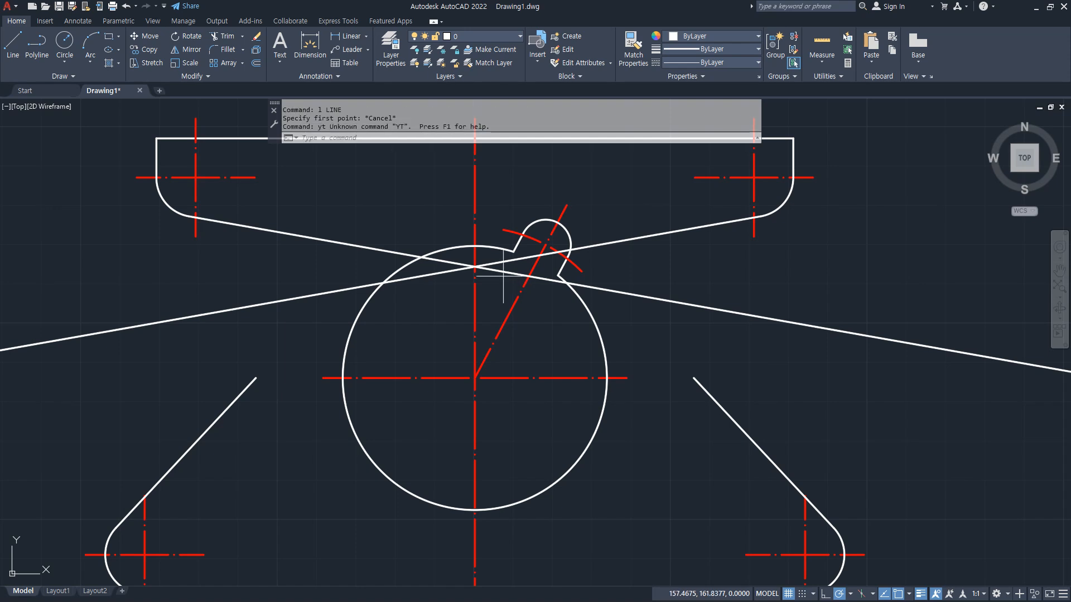
{"action": "left_click", "coordinate": [504, 276]}
{"action": "key", "text": "Escape"}
Trim both angled lines just past their crossing point on the vertical centerline.
{"action": "type", "text": "tr"}
{"action": "key", "text": "Return"}
{"action": "left_click", "coordinate": [502, 272]}
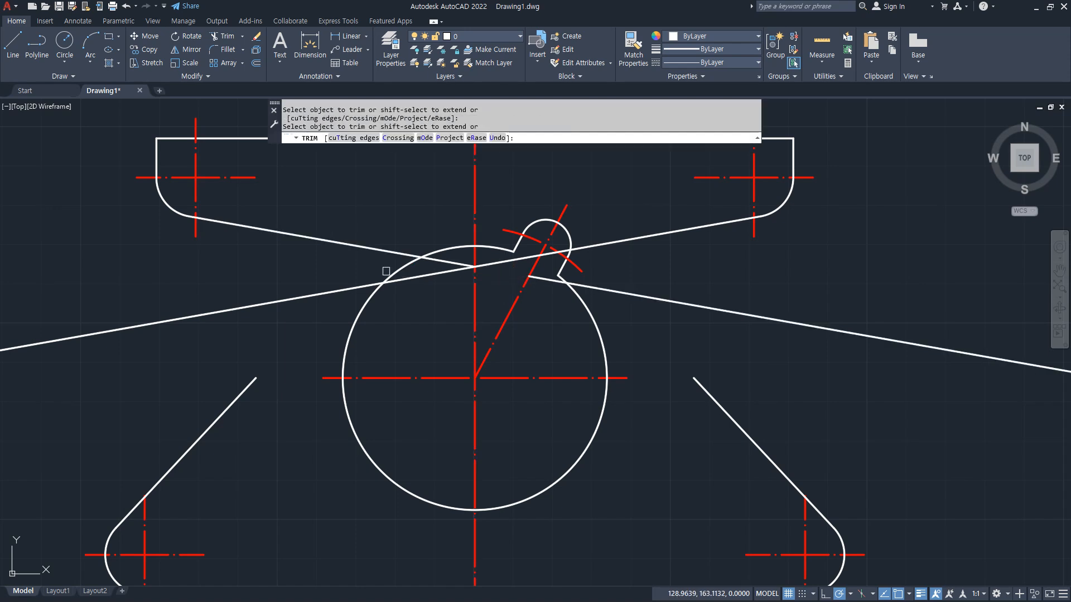
{"action": "left_click", "coordinate": [426, 275]}
{"action": "key", "text": "Return"}
Erase the two leftover angled line pieces outside the central circle.
{"action": "left_click", "coordinate": [661, 300]}
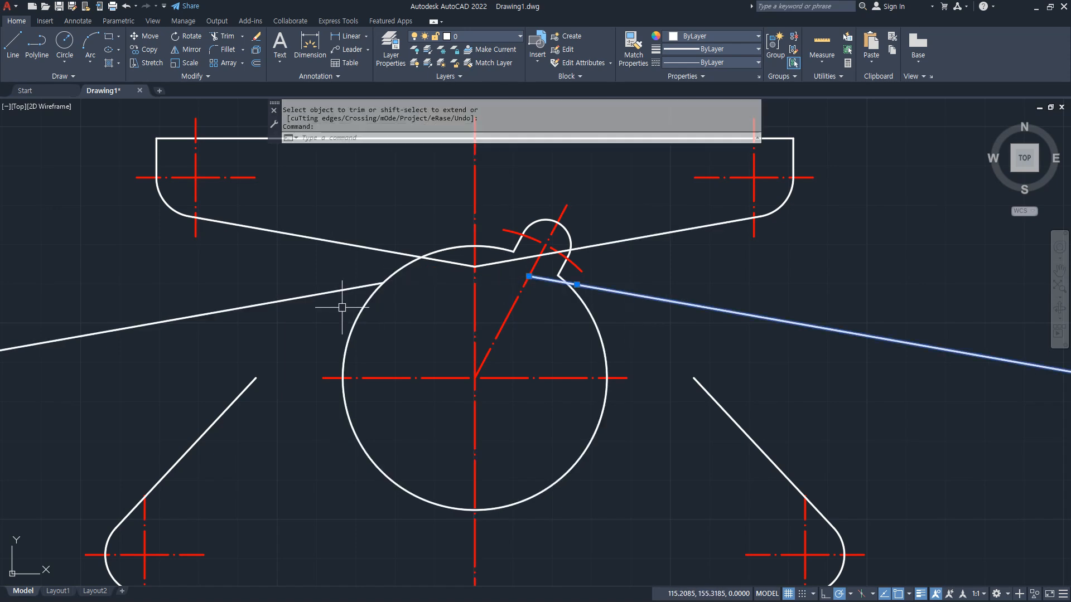
{"action": "left_click", "coordinate": [315, 296]}
{"action": "type", "text": "e"}
{"action": "key", "text": "Return"}
{"action": "scroll", "coordinate": [346, 351], "scroll_direction": "down", "scroll_amount": 3}
{"action": "middle_click_drag", "start_coordinate": [362, 321], "coordinate": [370, 350]}
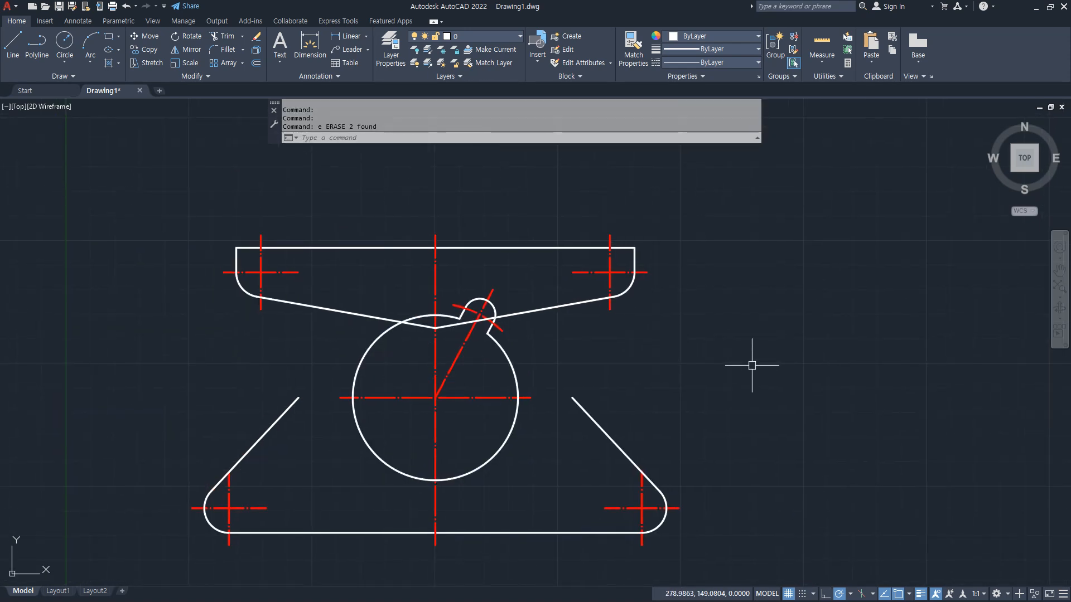
{"action": "left_click_drag", "start_coordinate": [311, 285], "coordinate": [311, 386]}
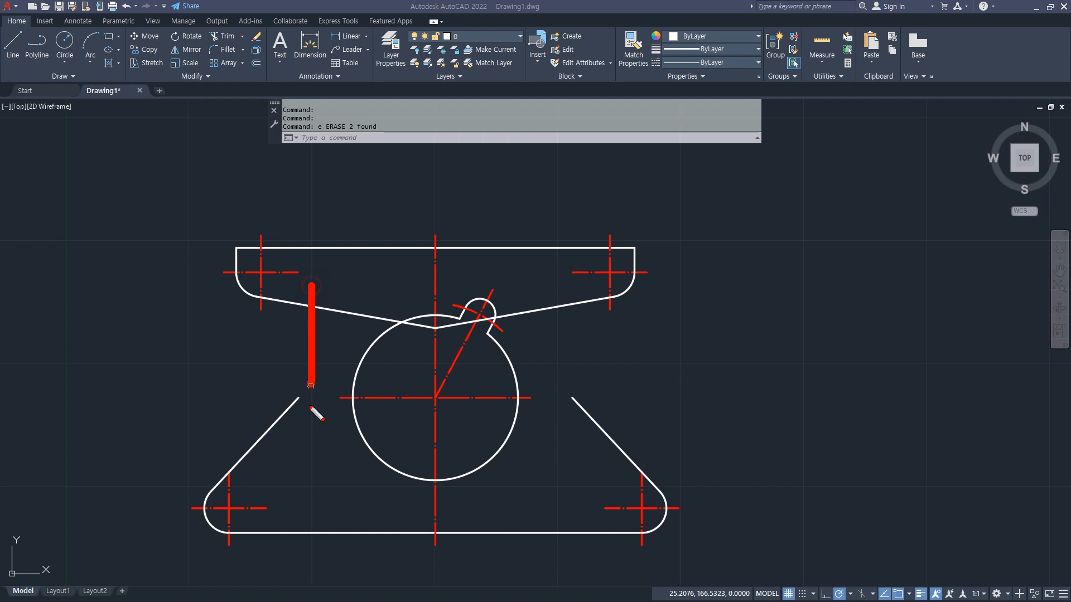
{"action": "left_click_drag", "start_coordinate": [563, 286], "coordinate": [555, 423]}
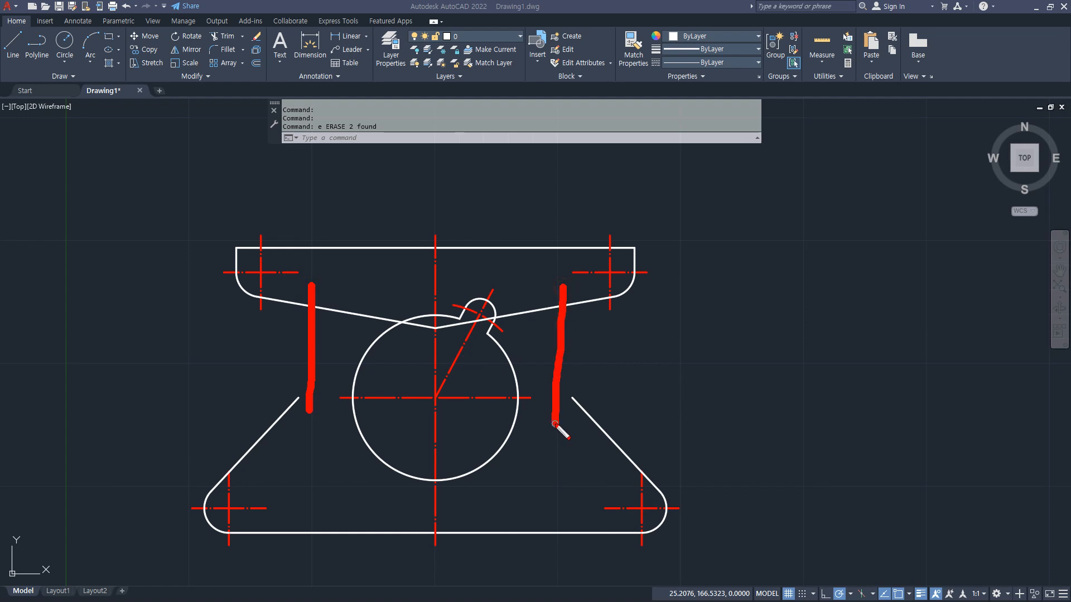
{"action": "key", "text": "Escape"}
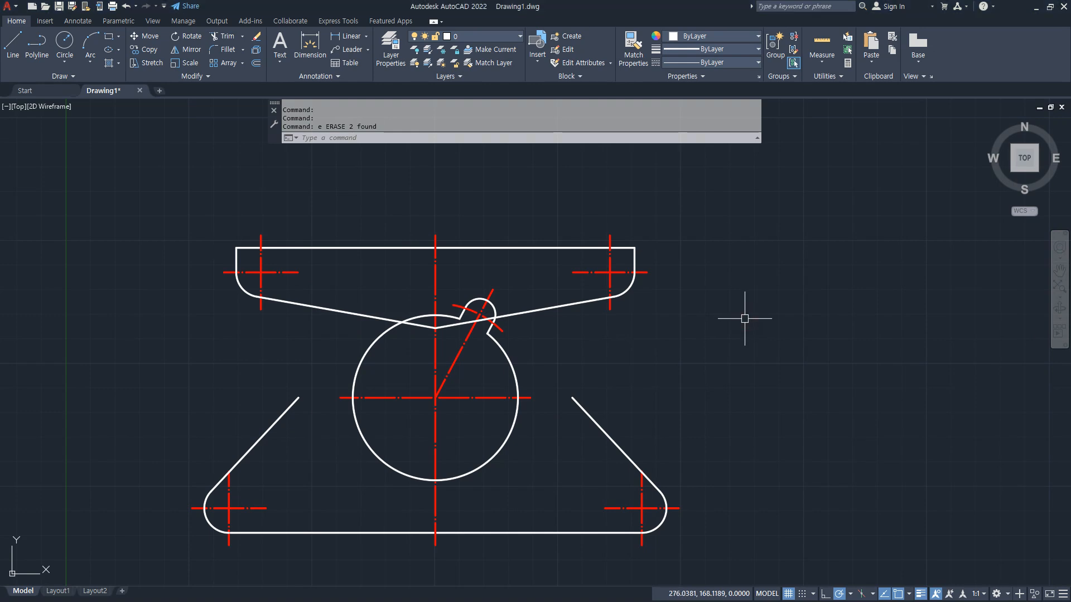
Offset the central vertical centerline by 45 to both sides.
{"action": "type", "text": "o"}
{"action": "key", "text": "Return"}
{"action": "type", "text": "45"}
{"action": "key", "text": "Return"}
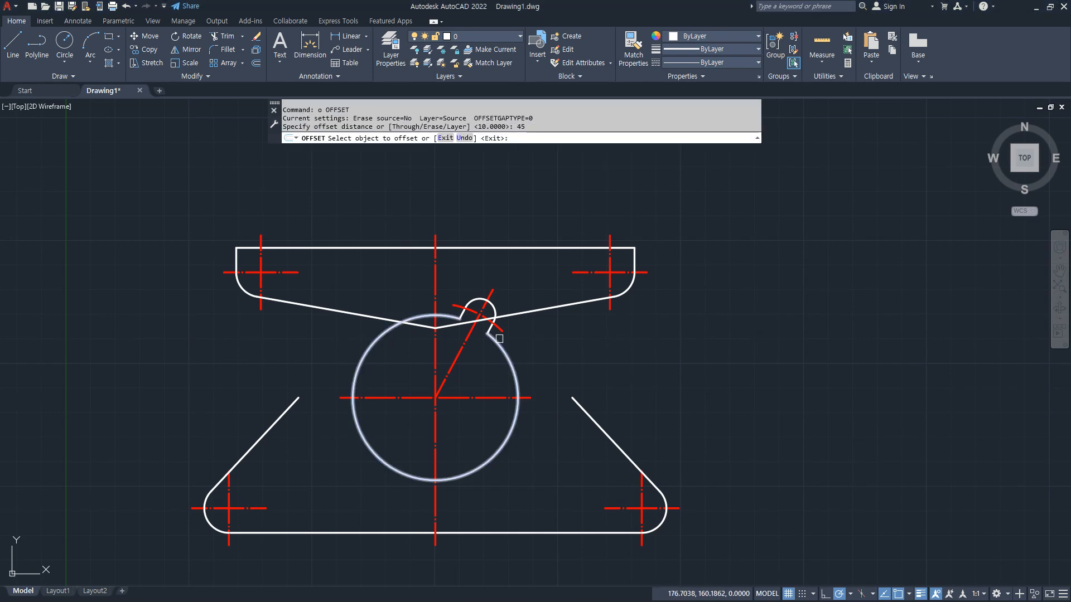
{"action": "scroll", "coordinate": [410, 363], "scroll_direction": "up", "scroll_amount": 2}
{"action": "left_click", "coordinate": [342, 362]}
{"action": "left_click", "coordinate": [339, 363]}
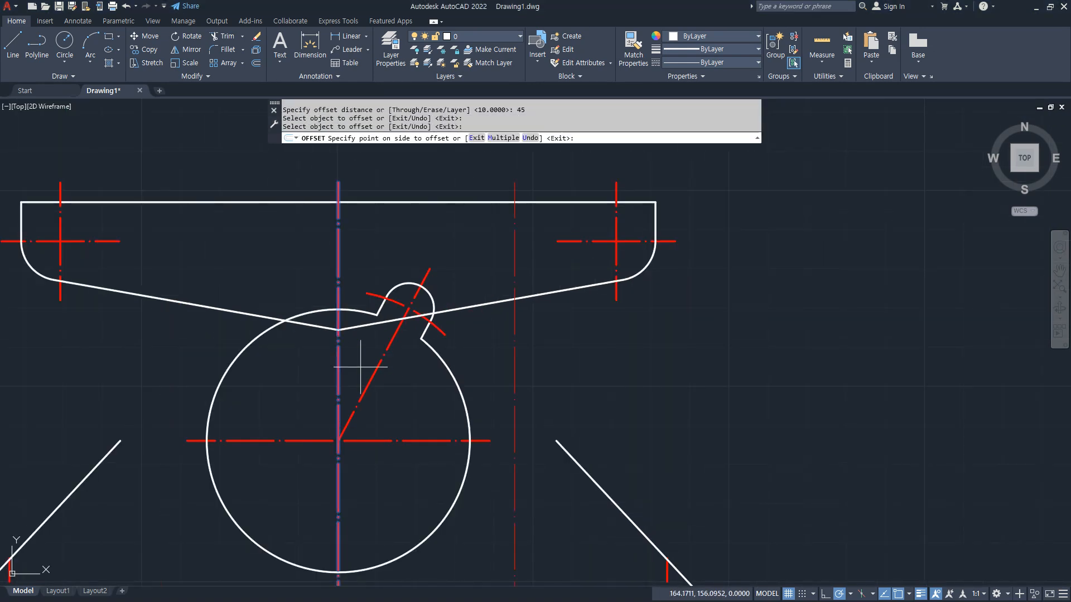
{"action": "left_click", "coordinate": [385, 371]}
{"action": "left_click", "coordinate": [336, 369]}
{"action": "left_click", "coordinate": [162, 363]}
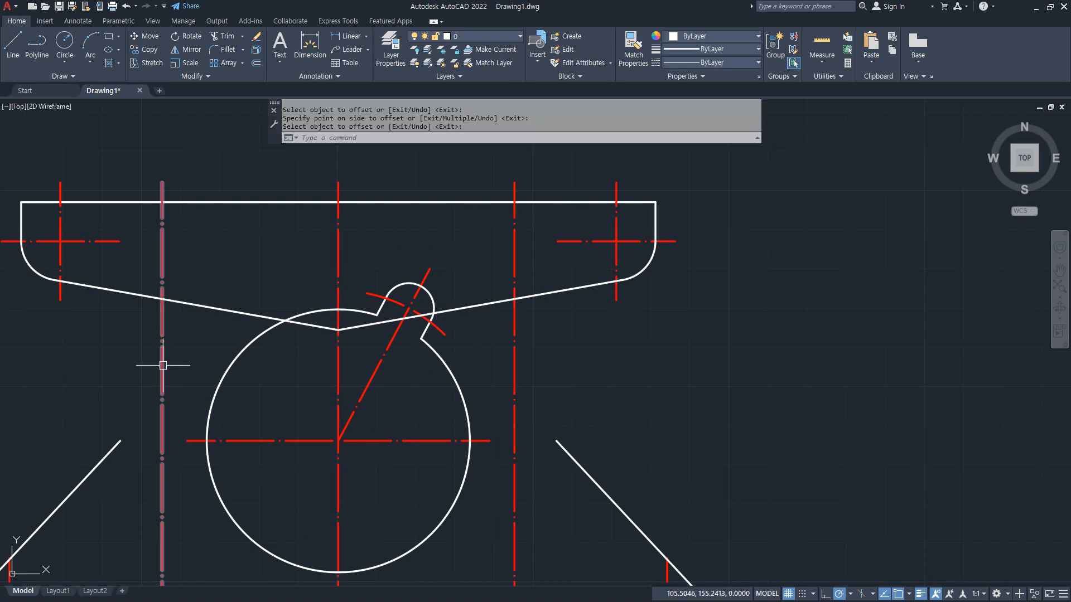
{"action": "key", "text": "Return"}
Match the properties of both offset vertical lines to the white angled flange edge.
{"action": "type", "text": "ma"}
{"action": "key", "text": "Return"}
{"action": "left_click", "coordinate": [184, 303]}
{"action": "left_click", "coordinate": [162, 335]}
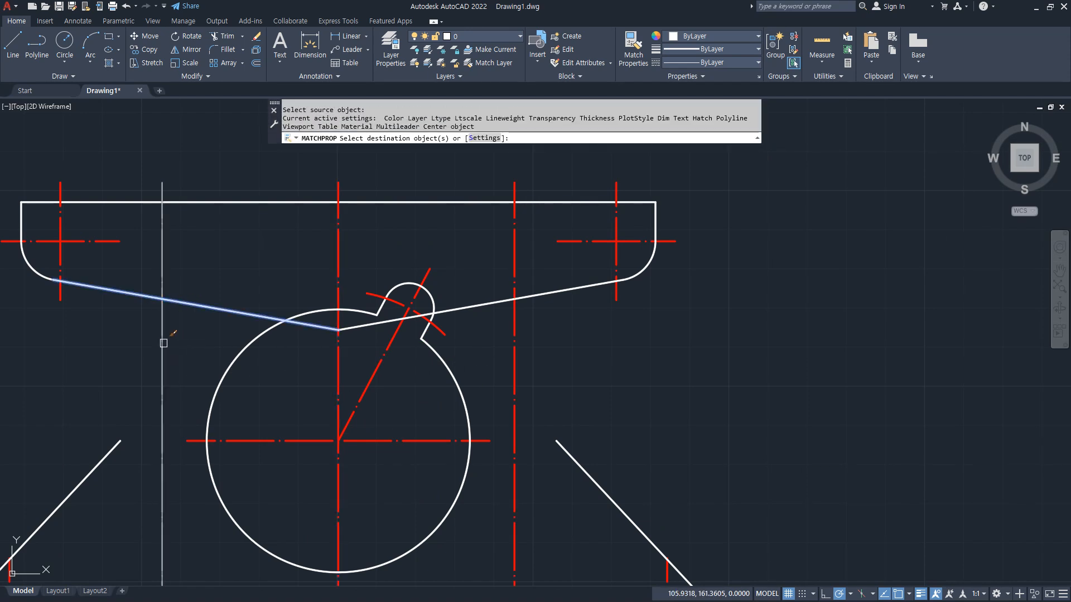
{"action": "left_click", "coordinate": [514, 358]}
{"action": "key", "text": "Return"}
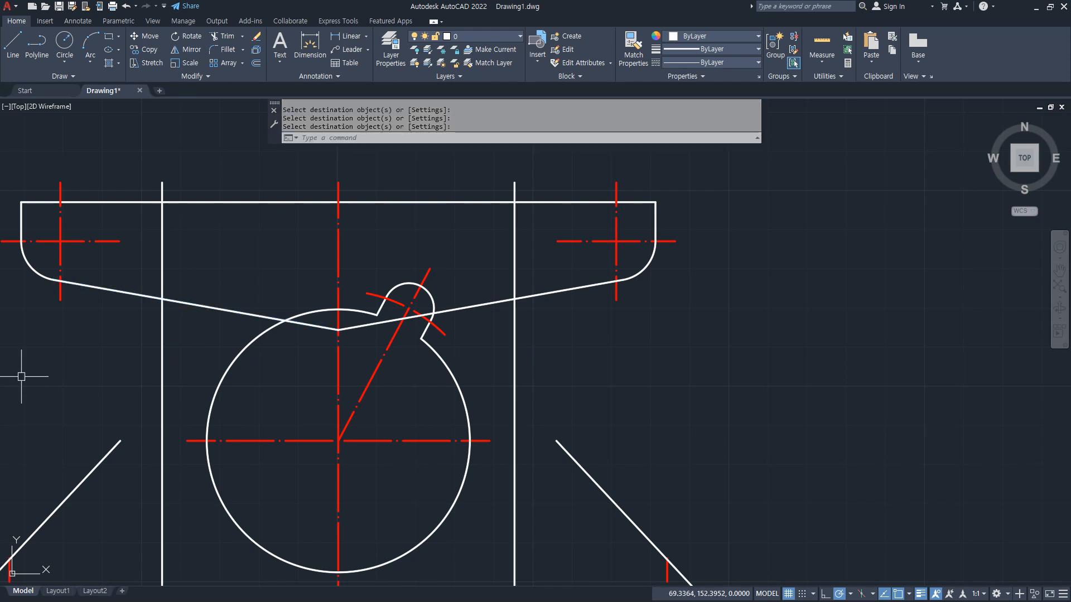
Fillet the right vertical line with the angled flange edge above and the slanted side edge below, using radius 10.
{"action": "middle_click_drag", "start_coordinate": [597, 357], "coordinate": [641, 318]}
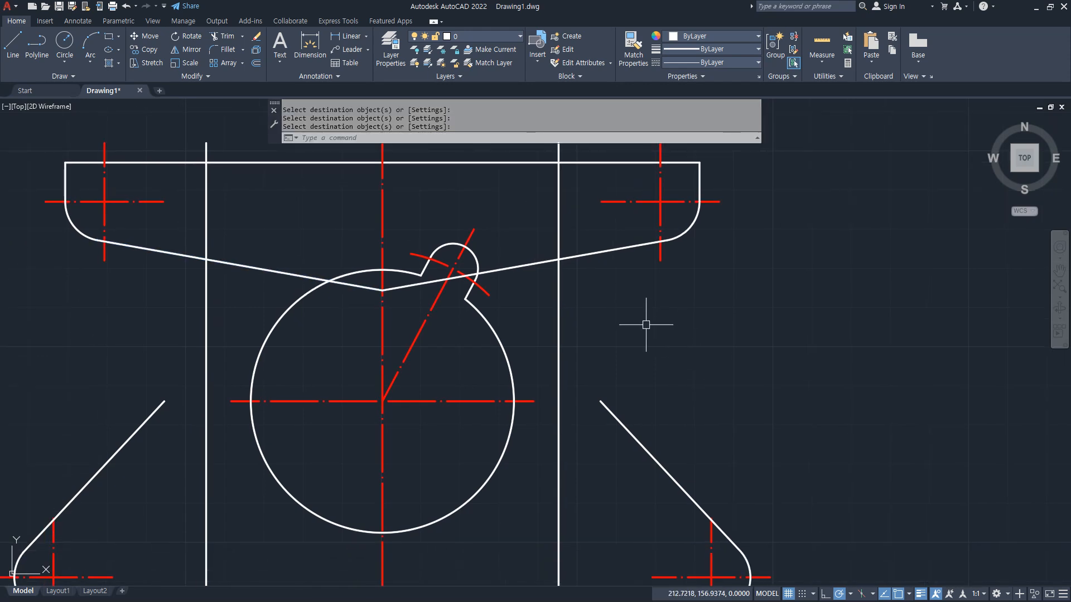
{"action": "key", "text": "Escape"}
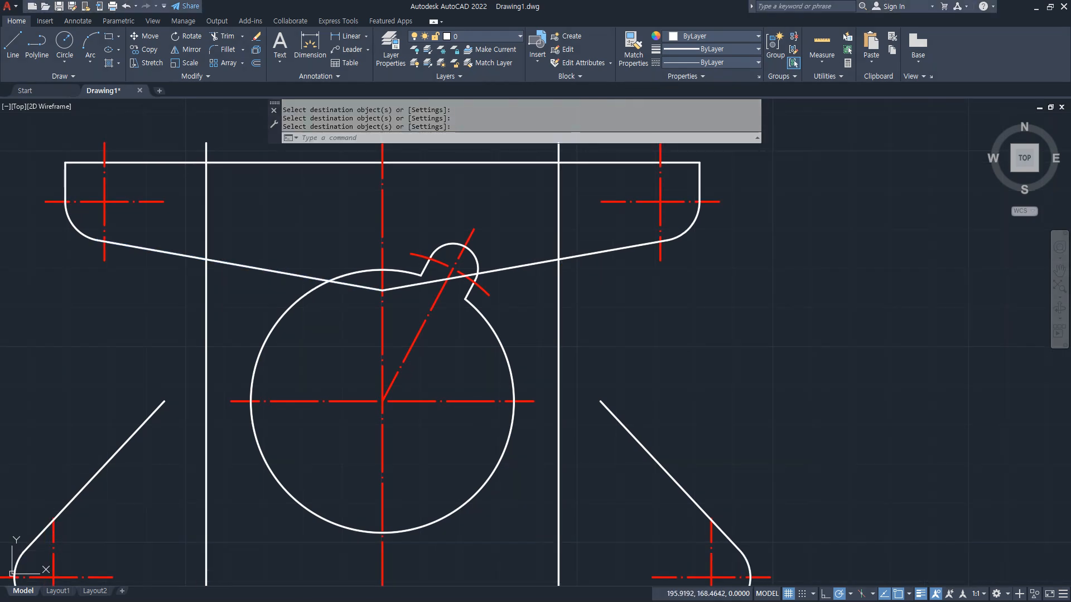
{"action": "type", "text": "f"}
{"action": "key", "text": "Return"}
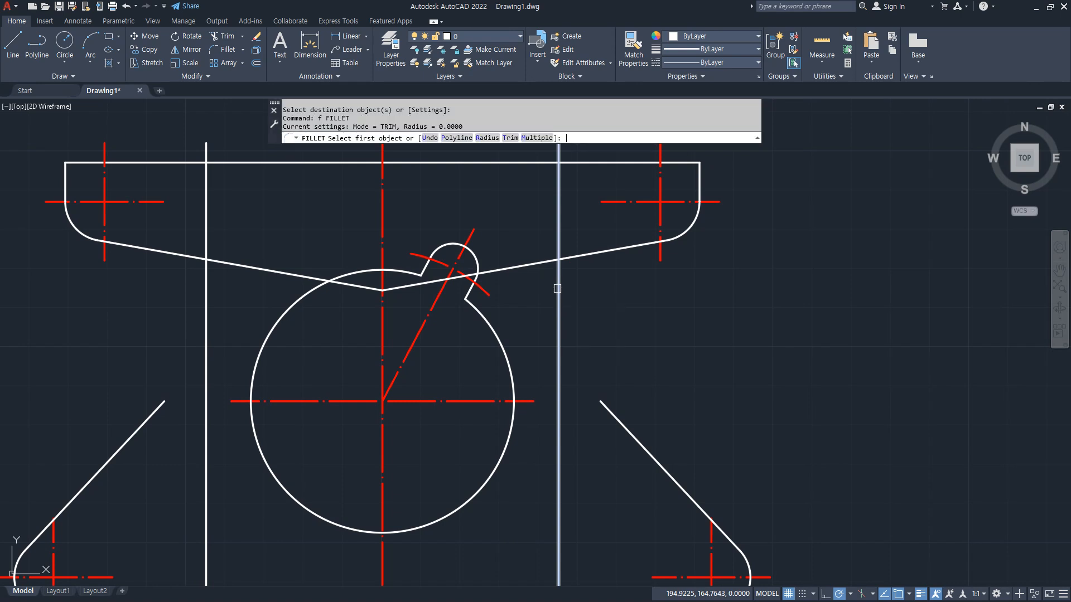
{"action": "type", "text": "r"}
{"action": "key", "text": "Return"}
{"action": "type", "text": "10"}
{"action": "key", "text": "Return"}
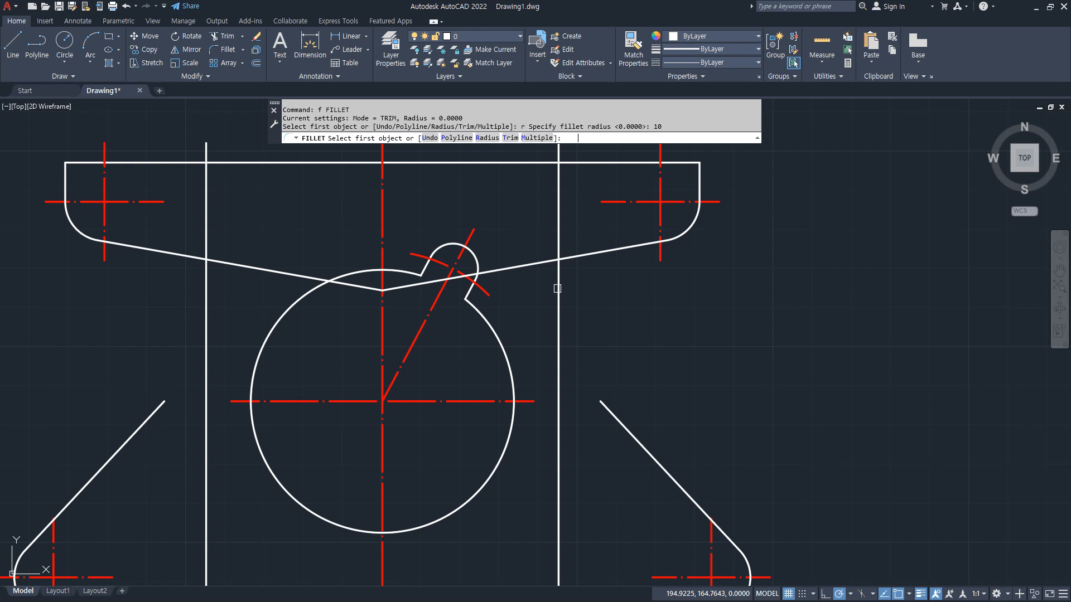
{"action": "left_click", "coordinate": [582, 255]}
{"action": "left_click", "coordinate": [557, 312]}
{"action": "key", "text": "Return"}
{"action": "left_click", "coordinate": [557, 310]}
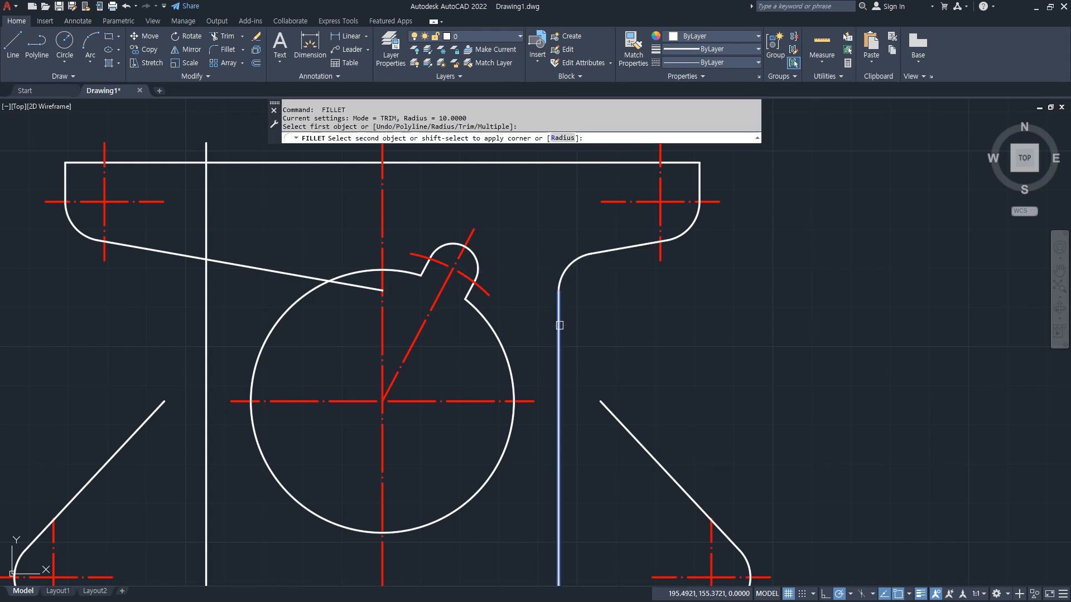
{"action": "left_click", "coordinate": [595, 410]}
Fillet the left vertical line with its angled flange edge and slanted side edge at radius 10.
{"action": "key", "text": "Return"}
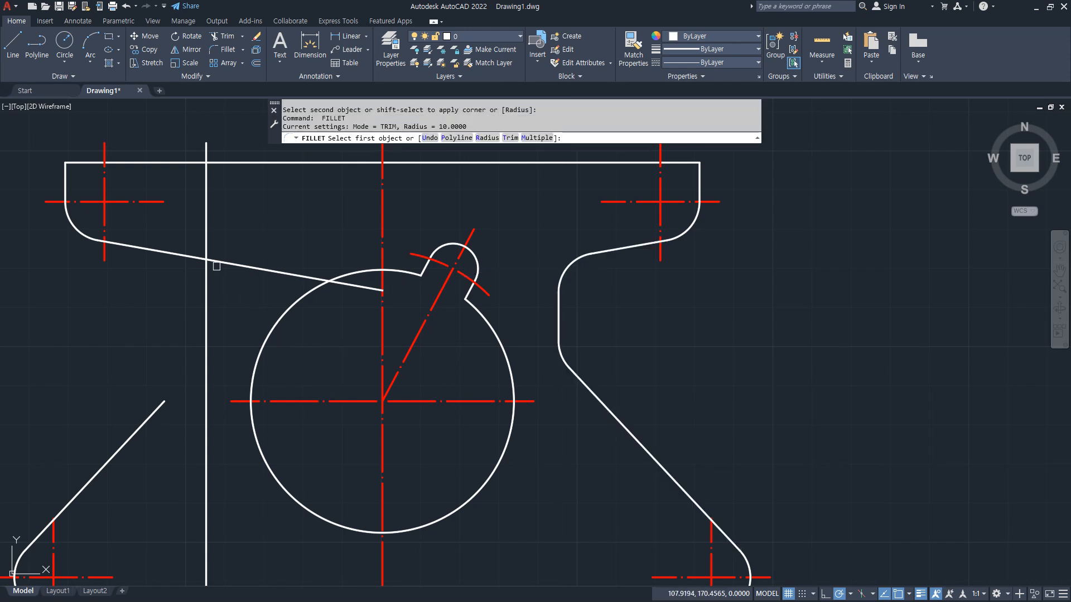
{"action": "left_click", "coordinate": [207, 275]}
{"action": "left_click", "coordinate": [190, 255]}
{"action": "key", "text": "Return"}
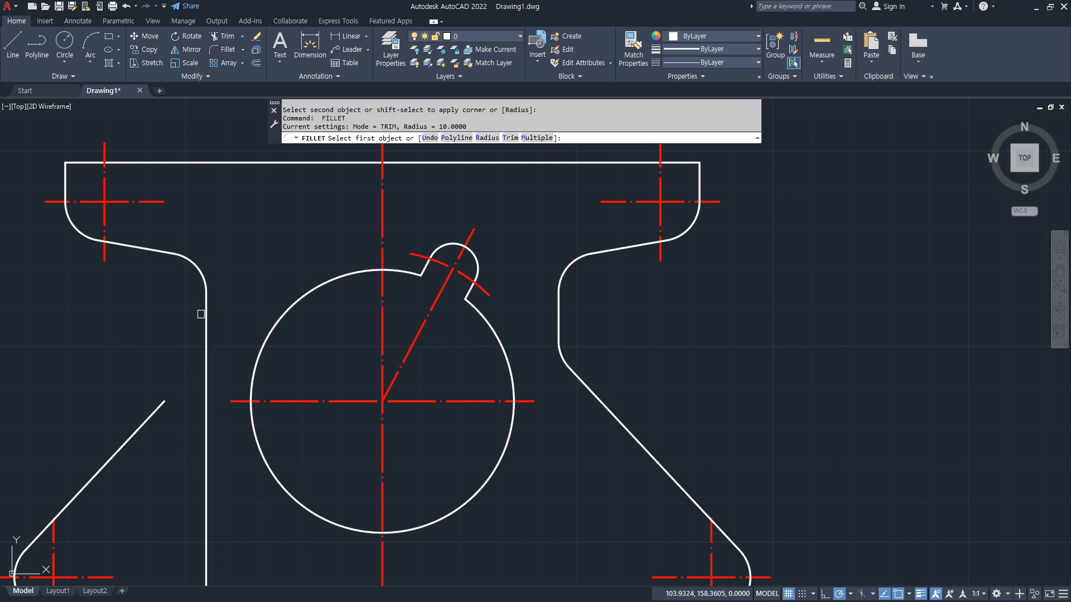
{"action": "left_click", "coordinate": [204, 315]}
{"action": "left_click", "coordinate": [149, 411]}
Draw a circle of radius 5 at each of the two upper corner centerline crossings.
{"action": "scroll", "coordinate": [437, 430], "scroll_direction": "down", "scroll_amount": 2}
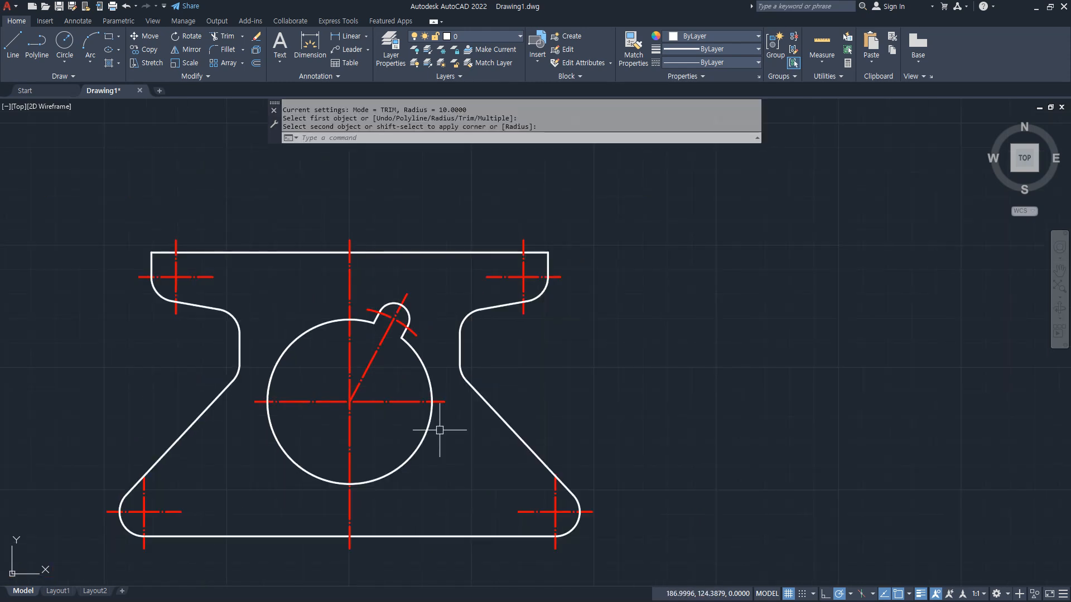
{"action": "scroll", "coordinate": [530, 387], "scroll_direction": "up", "scroll_amount": 2}
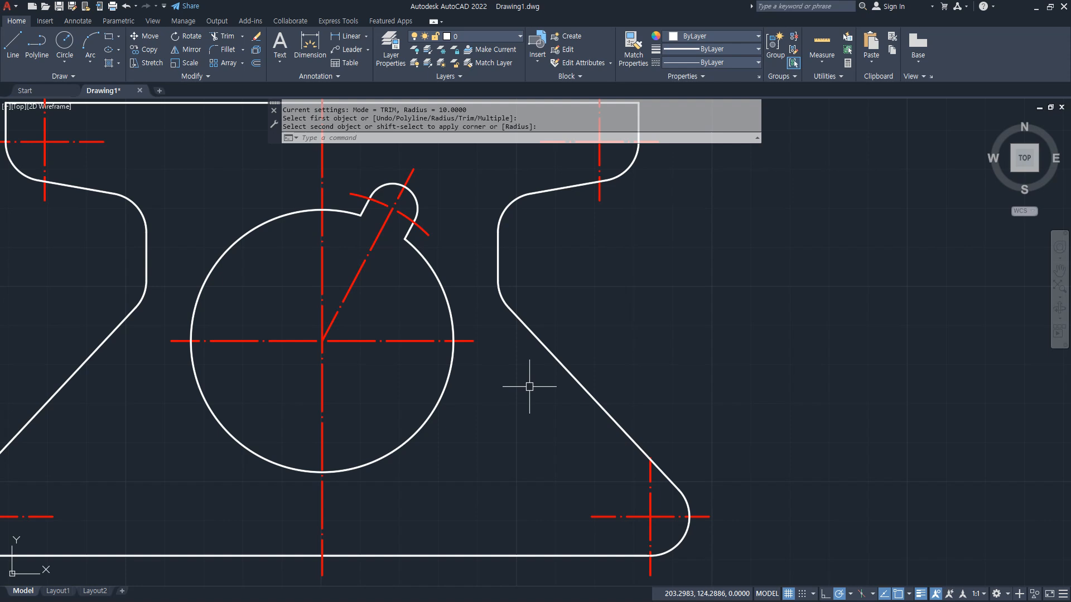
{"action": "scroll", "coordinate": [519, 375], "scroll_direction": "down", "scroll_amount": 2}
{"action": "middle_click_drag", "start_coordinate": [520, 376], "coordinate": [555, 380]}
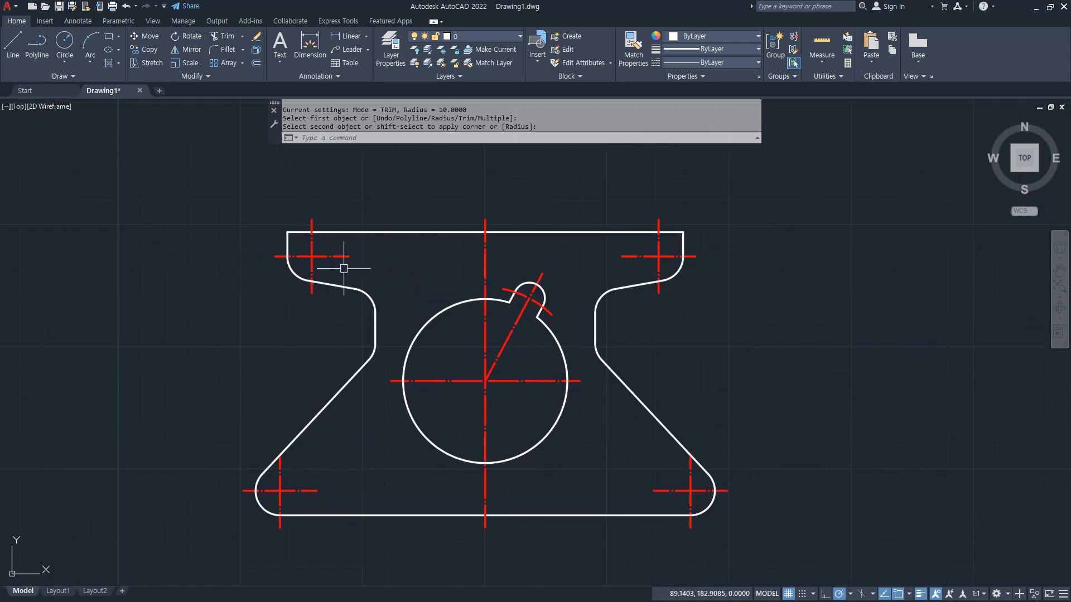
{"action": "type", "text": "c"}
{"action": "key", "text": "Return"}
{"action": "left_click", "coordinate": [312, 257]}
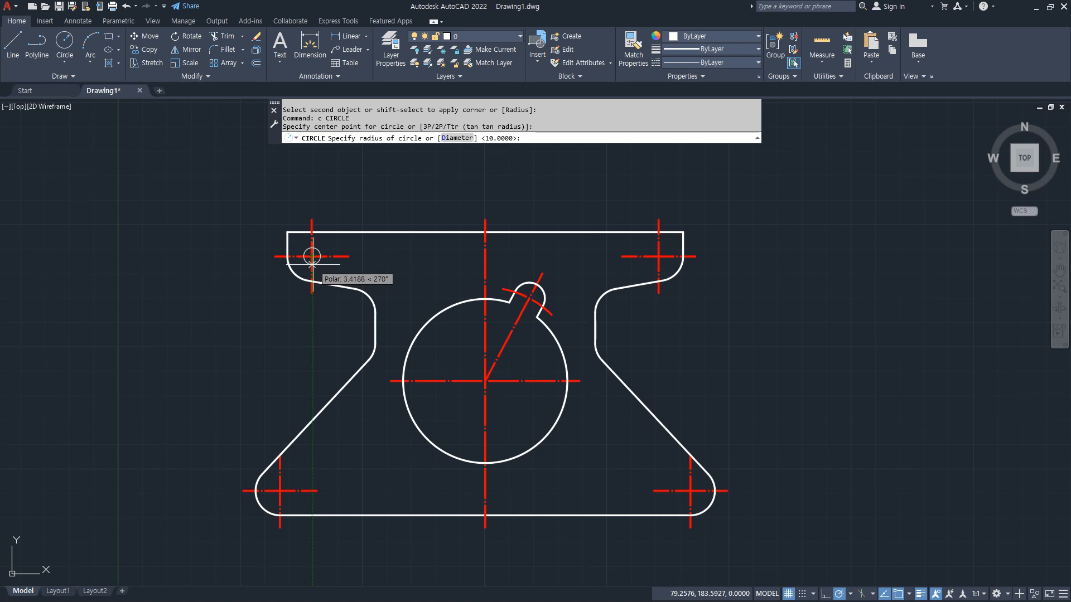
{"action": "type", "text": "5"}
{"action": "key", "text": "Return"}
{"action": "key", "text": "Return"}
{"action": "left_click", "coordinate": [659, 256]}
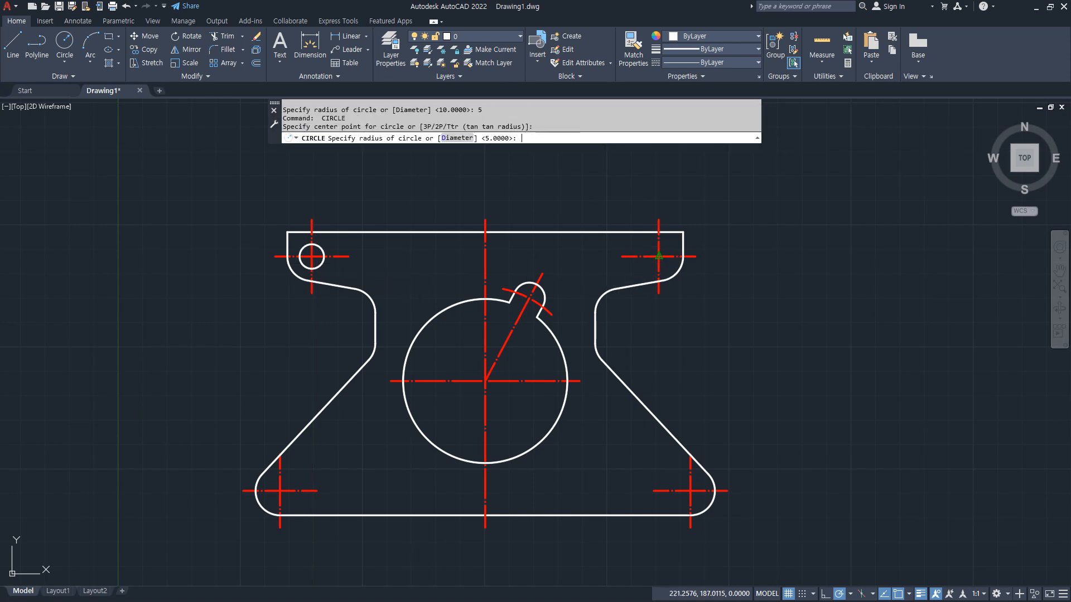
{"action": "key", "text": "Return"}
Draw a circle of radius 5 at each of the two lower corner centerline crossings.
{"action": "key", "text": "Return"}
{"action": "left_click", "coordinate": [690, 491]}
{"action": "key", "text": "Return"}
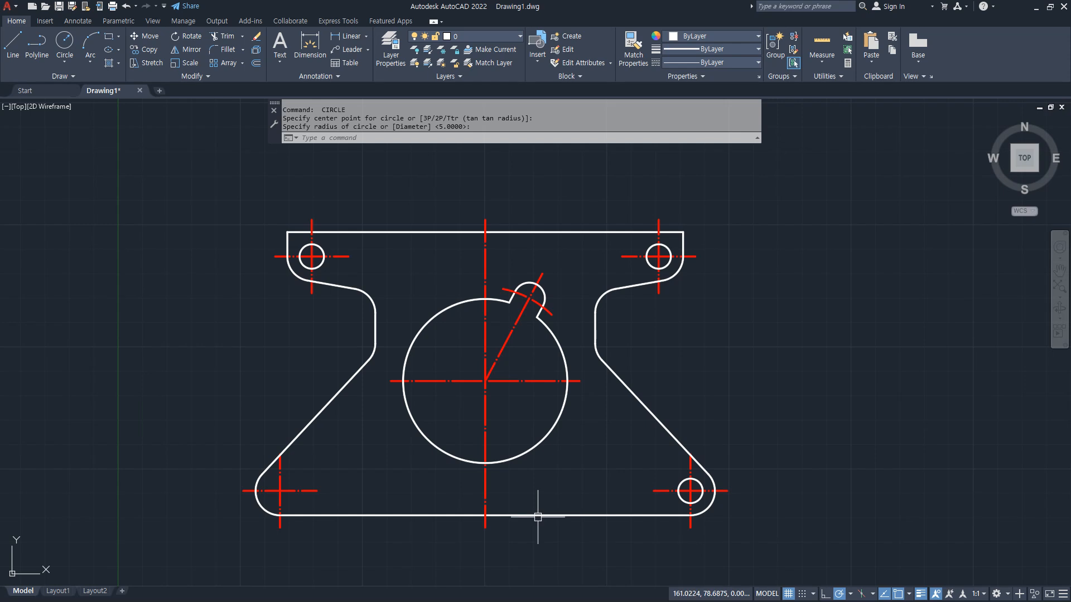
{"action": "key", "text": "Return"}
{"action": "left_click", "coordinate": [279, 491]}
{"action": "key", "text": "Return"}
Offset the central vertical centerline by 38 to both sides.
{"action": "scroll", "coordinate": [342, 502], "scroll_direction": "up", "scroll_amount": 2}
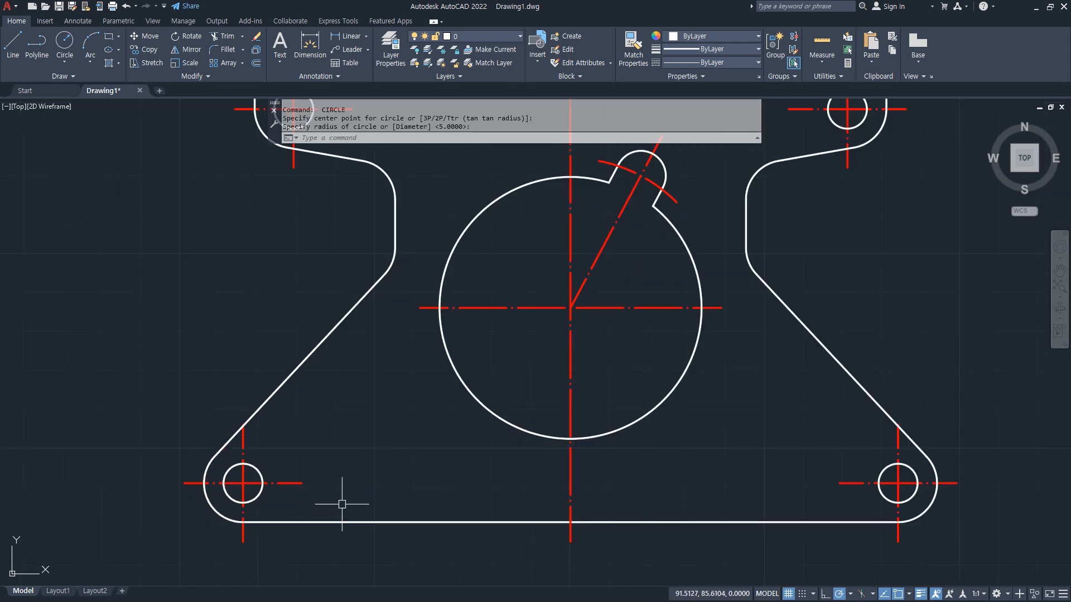
{"action": "middle_click_drag", "start_coordinate": [480, 454], "coordinate": [461, 407]}
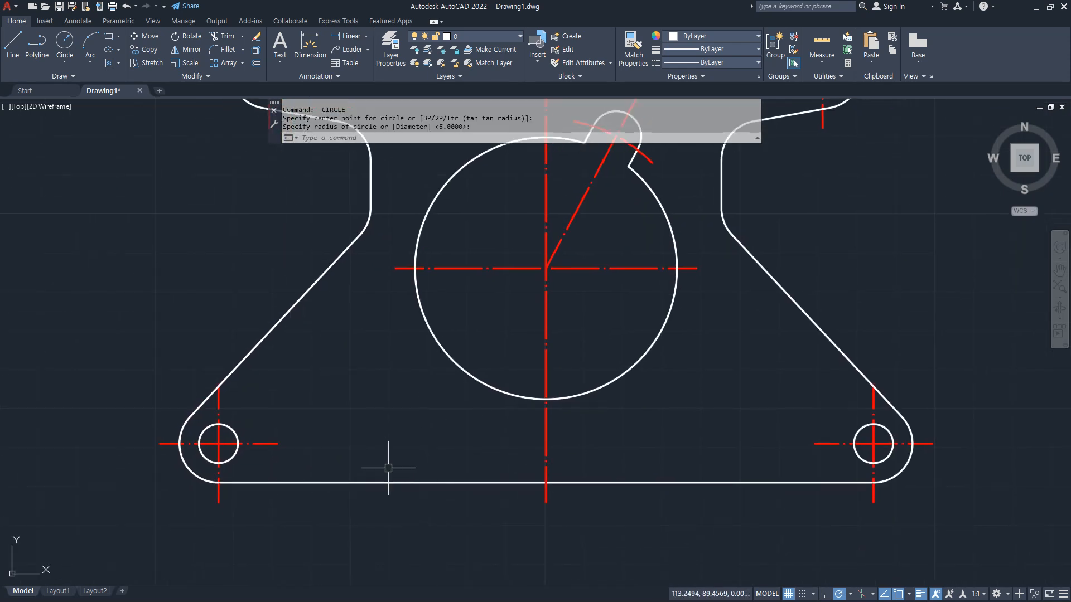
{"action": "type", "text": "o"}
{"action": "key", "text": "Return"}
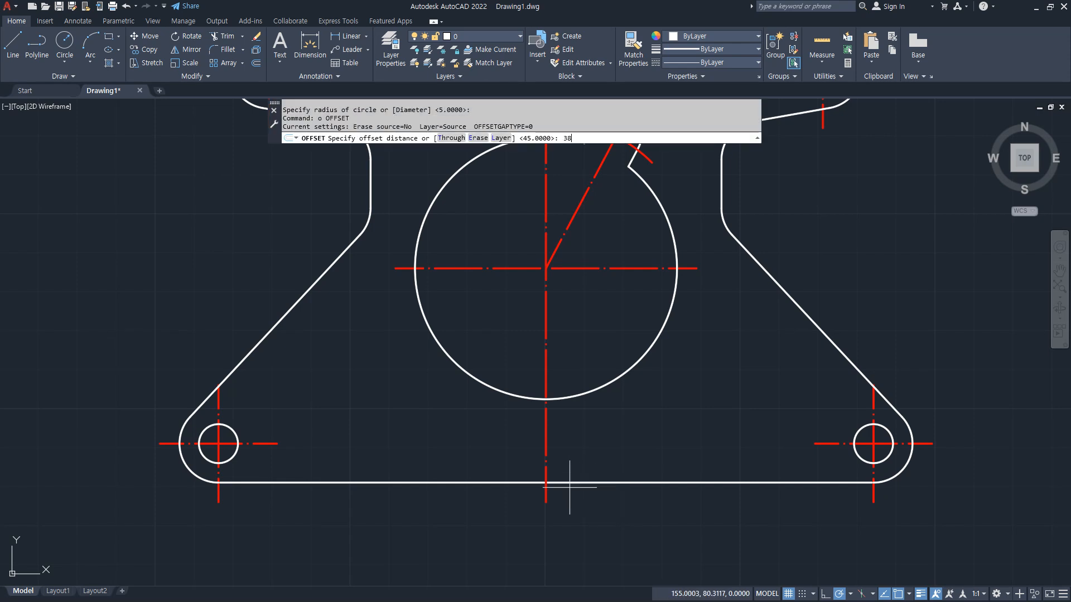
{"action": "type", "text": "38"}
{"action": "key", "text": "Return"}
{"action": "left_click", "coordinate": [546, 473]}
{"action": "left_click", "coordinate": [500, 461]}
{"action": "left_click", "coordinate": [546, 468]}
{"action": "left_click", "coordinate": [611, 466]}
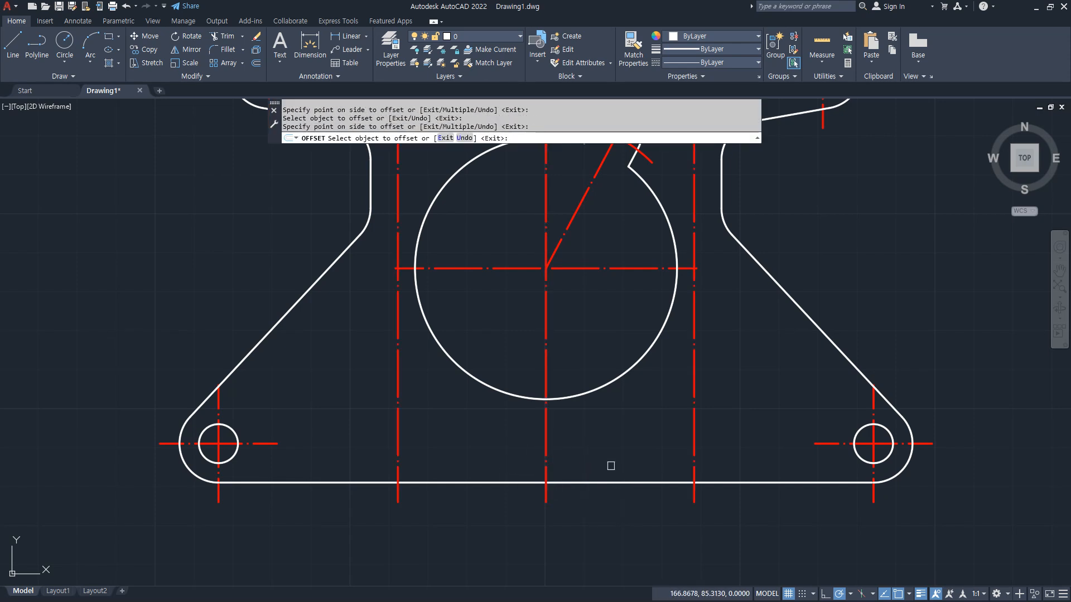
{"action": "key", "text": "Return"}
Offset the plate's bottom edge upward by 2.4.
{"action": "key", "text": "Return"}
{"action": "type", "text": "2"}
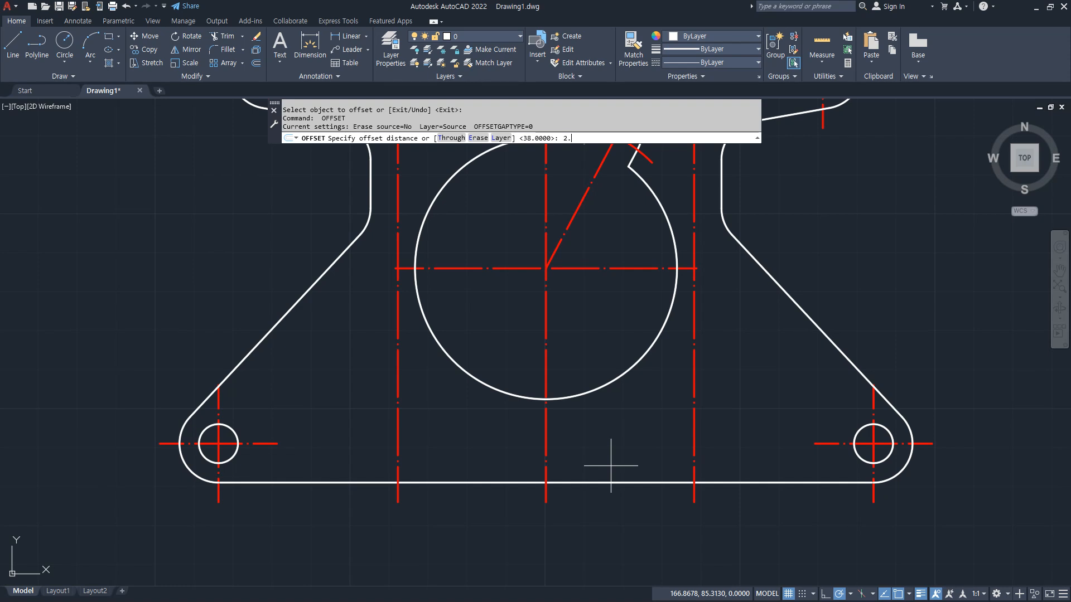
{"action": "type", "text": ".5"}
{"action": "key", "text": "Return"}
{"action": "left_click", "coordinate": [498, 482]}
{"action": "left_click", "coordinate": [486, 462]}
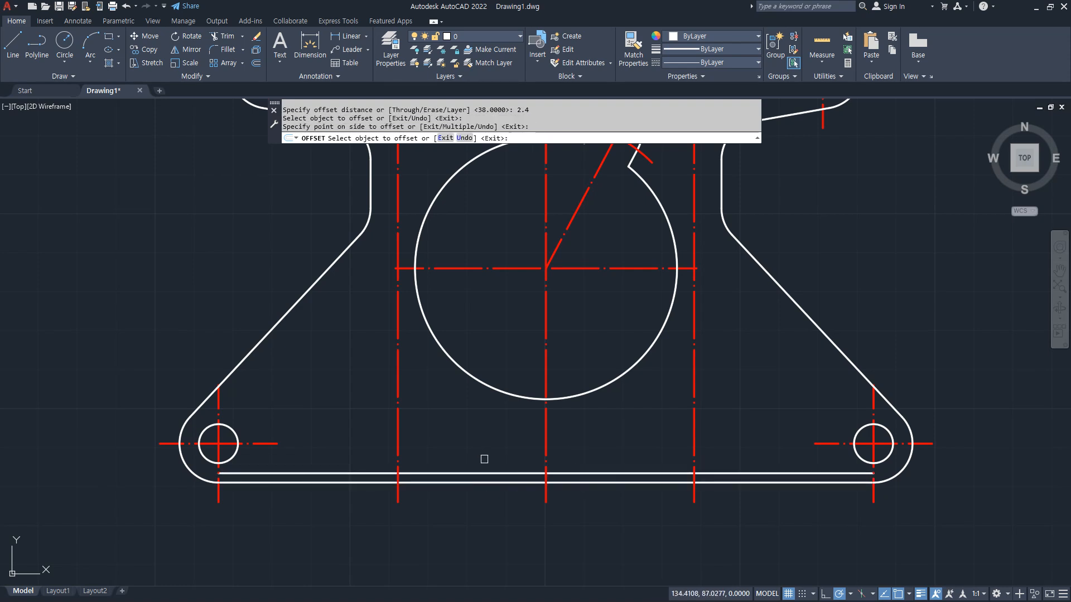
{"action": "key", "text": "Return"}
{"action": "type", "text": "f"}
{"action": "key", "text": "Return"}
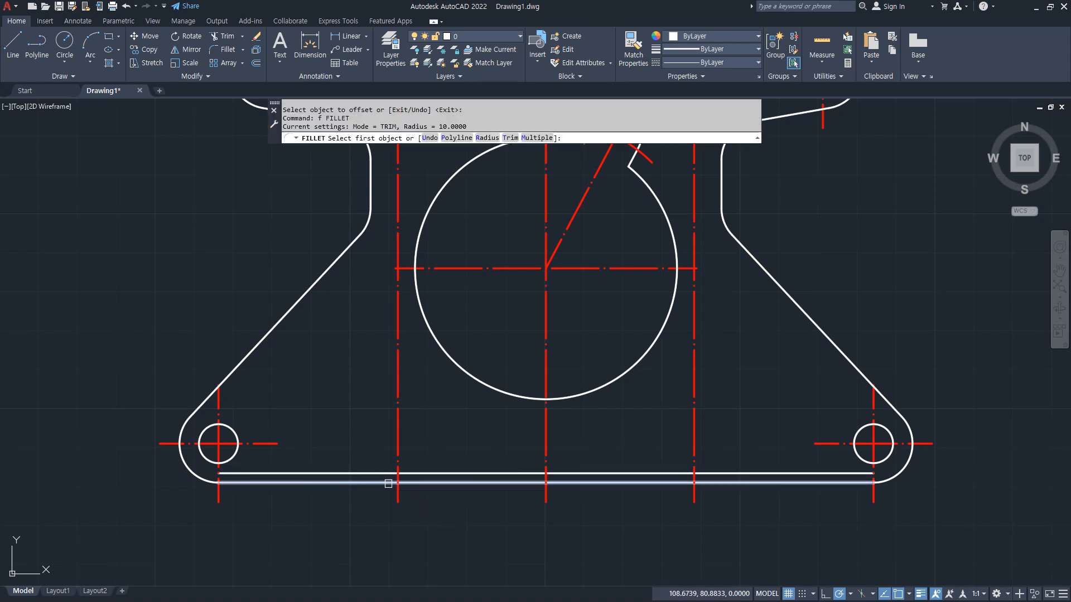
{"action": "key", "text": "Escape"}
Trim away the original bottom edge between the two offset vertical lines.
{"action": "type", "text": "tr"}
{"action": "key", "text": "Return"}
{"action": "left_click", "coordinate": [485, 484]}
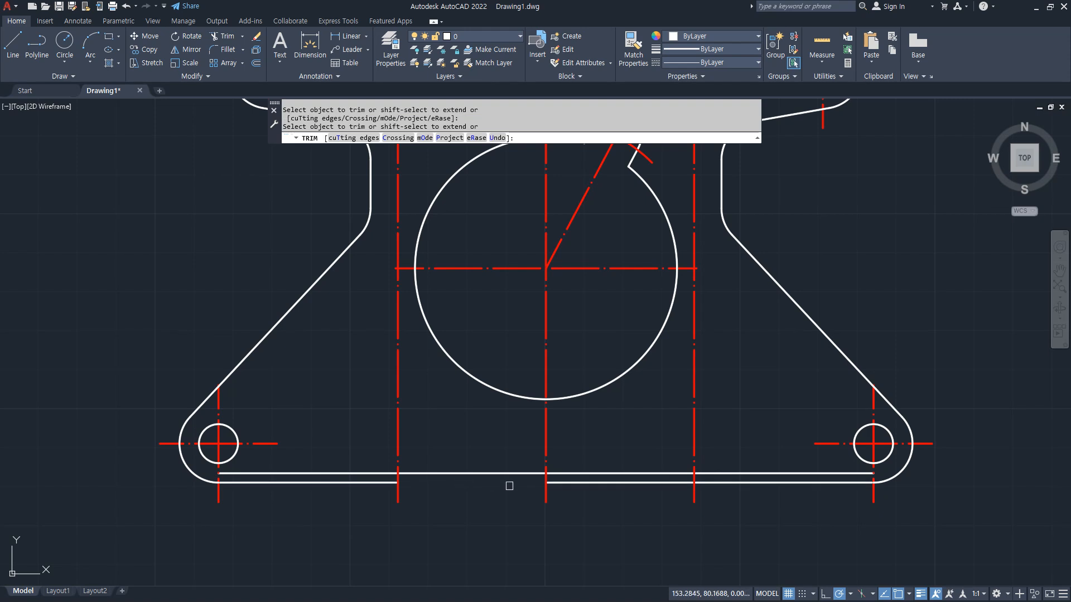
{"action": "left_click", "coordinate": [586, 486]}
{"action": "key", "text": "Return"}
Match the properties of the two offset vertical centerlines to the raised white bottom line.
{"action": "type", "text": "ma"}
{"action": "key", "text": "Return"}
{"action": "left_click", "coordinate": [650, 473]}
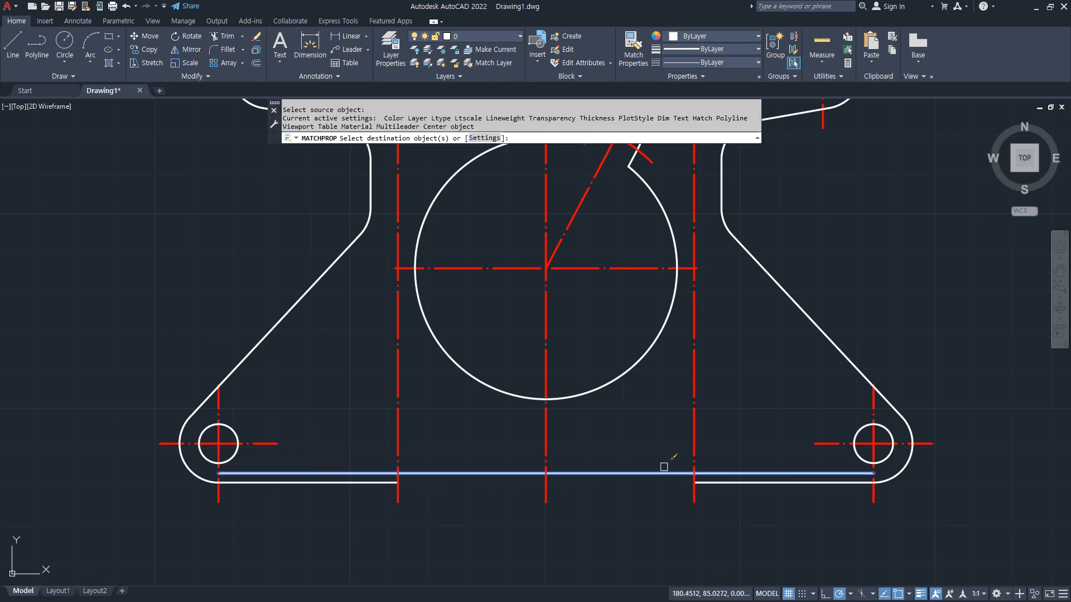
{"action": "left_click", "coordinate": [695, 455]}
{"action": "left_click", "coordinate": [397, 453]}
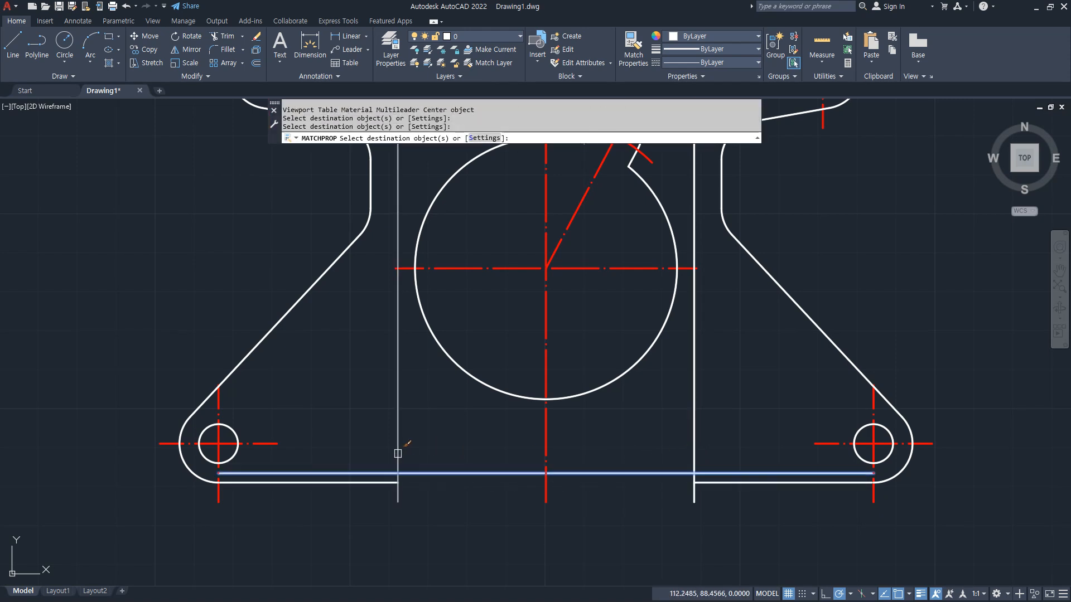
{"action": "key", "text": "Return"}
Trim the raised bottom line outside the two vertical lines and the vertical lines' ends below the plate's bottom edge.
{"action": "type", "text": "tr"}
{"action": "key", "text": "Return"}
{"action": "left_click", "coordinate": [375, 474]}
{"action": "left_click", "coordinate": [742, 474]}
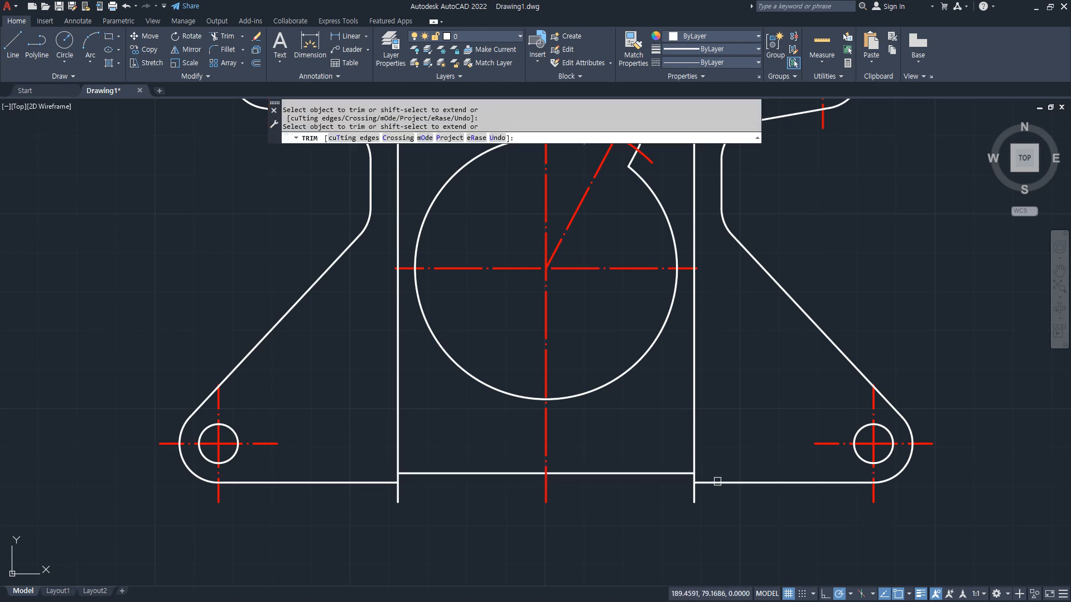
{"action": "key", "text": "Return"}
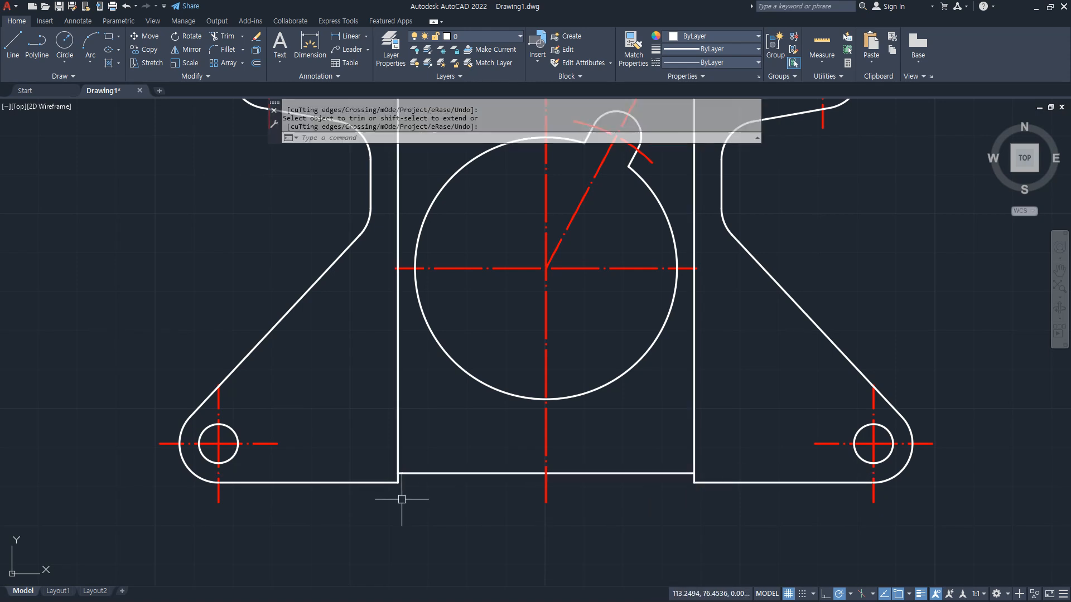
Fillet the upper-left corner of the bottom recess with a radius of 2.4.
{"action": "scroll", "coordinate": [401, 498], "scroll_direction": "up", "scroll_amount": 8}
{"action": "type", "text": "f"}
{"action": "key", "text": "Return"}
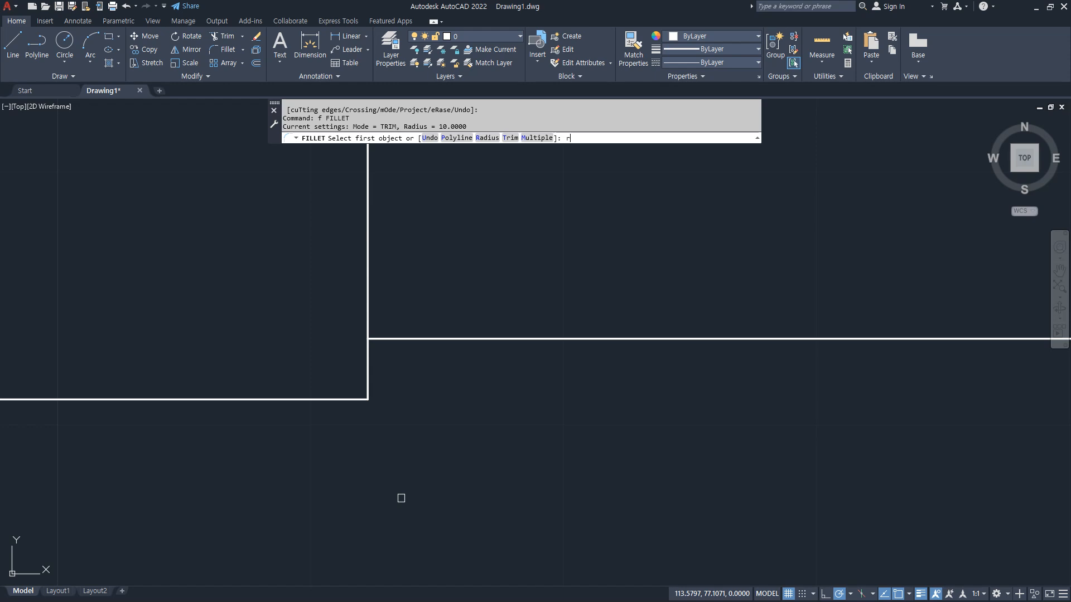
{"action": "type", "text": "r"}
{"action": "key", "text": "Return"}
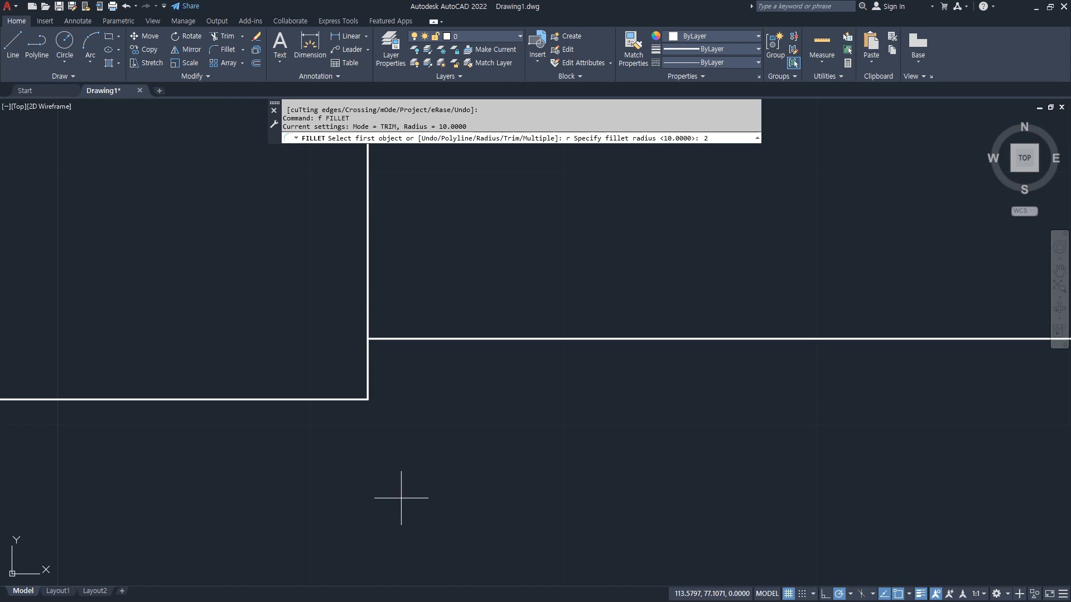
{"action": "key", "text": "Return"}
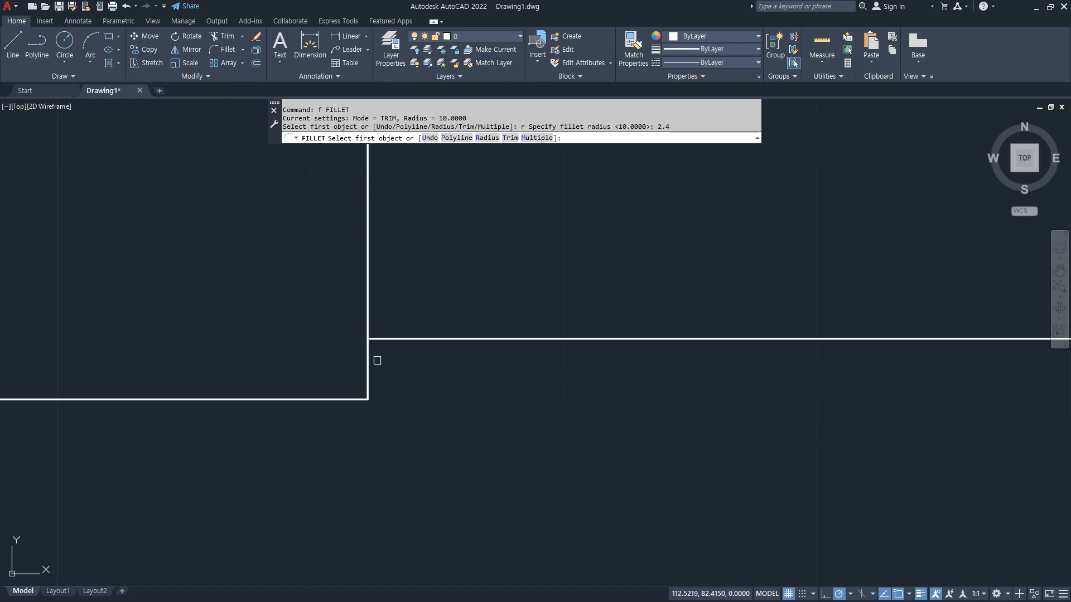
{"action": "left_click", "coordinate": [369, 360]}
{"action": "left_click", "coordinate": [390, 338]}
Fillet the upper-right corner of the bottom recess with the same 2.4 radius.
{"action": "scroll", "coordinate": [516, 402], "scroll_direction": "down", "scroll_amount": 2}
{"action": "middle_click_drag", "start_coordinate": [754, 403], "coordinate": [247, 408]}
{"action": "key", "text": "space"}
{"action": "left_click", "coordinate": [701, 396]}
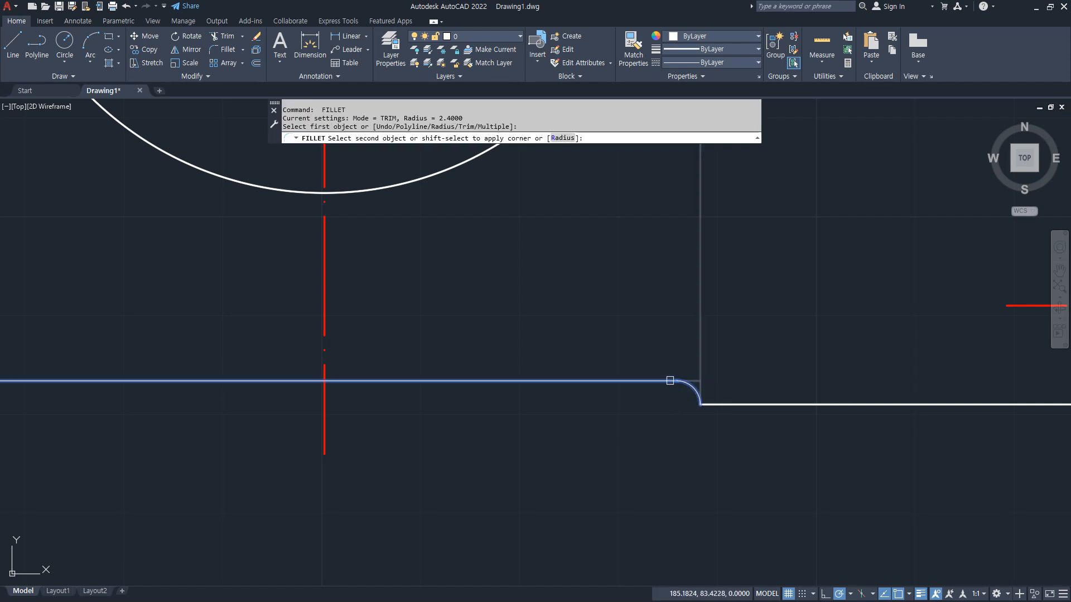
{"action": "left_click", "coordinate": [669, 381]}
{"action": "scroll", "coordinate": [641, 414], "scroll_direction": "down", "scroll_amount": 5}
{"action": "middle_click_drag", "start_coordinate": [577, 381], "coordinate": [560, 490]}
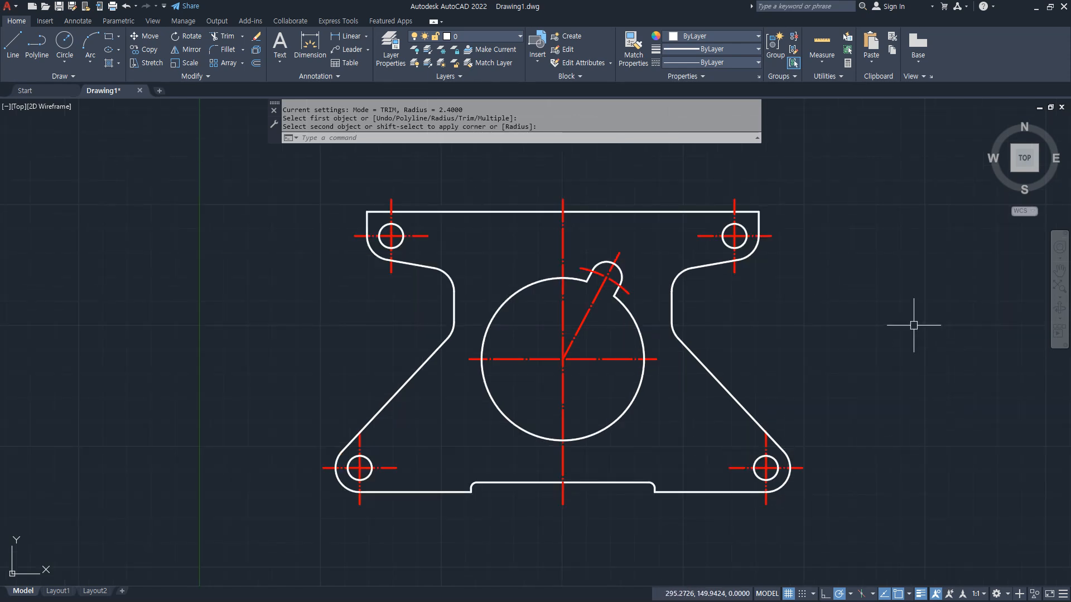
Switch to the Notepad command notes and review the POLygon (POL) entry and the polyline remarks below it.
{"action": "key", "text": "alt+Tab"}
{"action": "mouse_move", "coordinate": [316, 256]}
{"action": "left_mouse_down"}
{"action": "mouse_move", "coordinate": [602, 253]}
{"action": "mouse_move", "coordinate": [338, 252]}
{"action": "mouse_move", "coordinate": [642, 269]}
{"action": "left_mouse_up"}
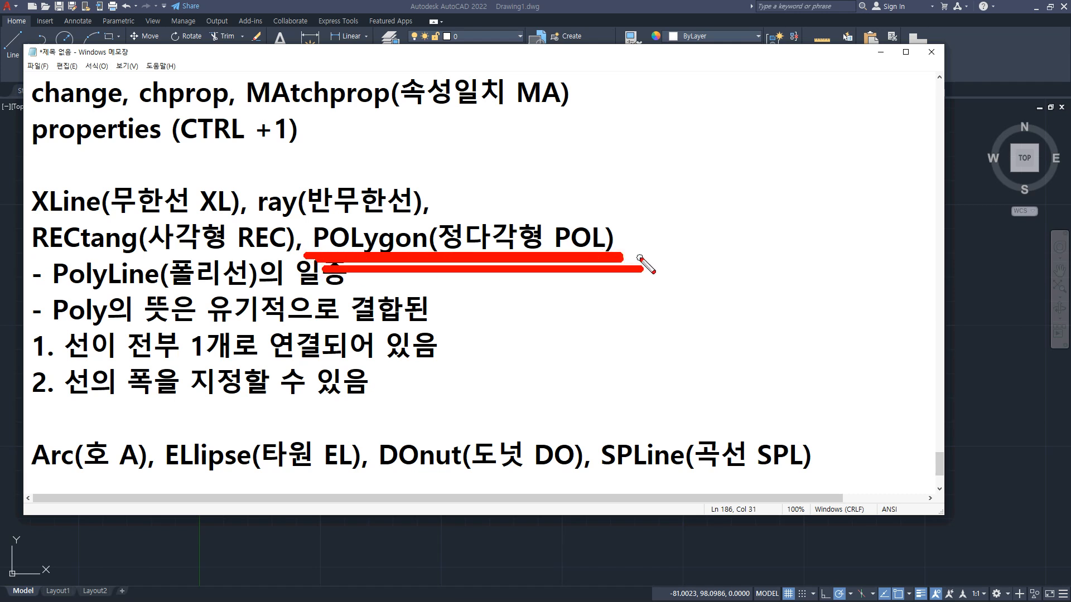
{"action": "key", "text": "Escape"}
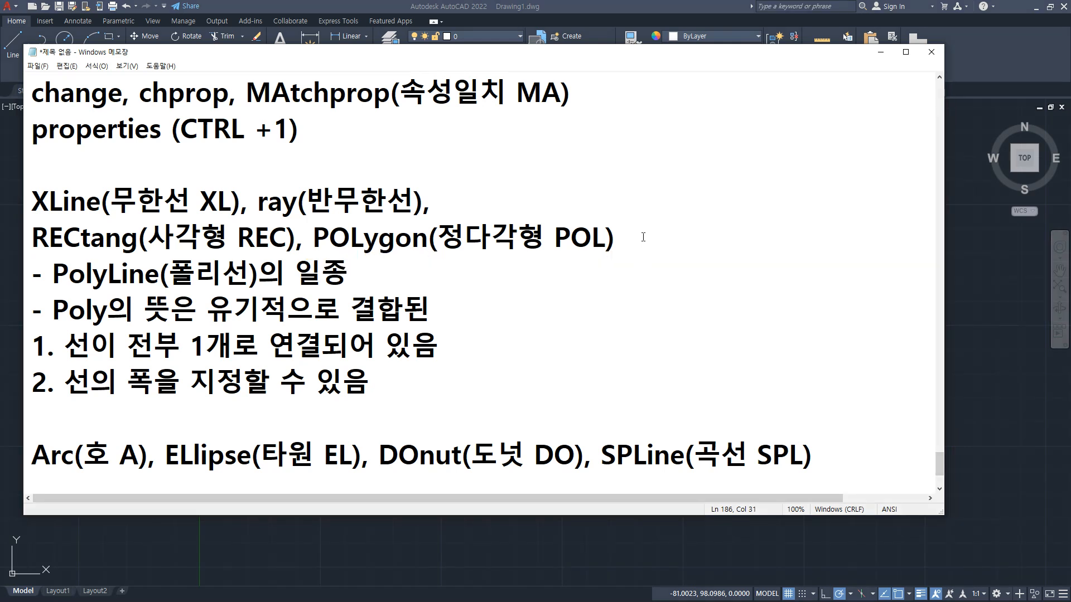
{"action": "mouse_move", "coordinate": [413, 284]}
{"action": "left_mouse_down"}
{"action": "mouse_move", "coordinate": [324, 275]}
{"action": "mouse_move", "coordinate": [438, 266]}
{"action": "mouse_move", "coordinate": [345, 303]}
{"action": "left_mouse_up"}
{"action": "key", "text": "Escape"}
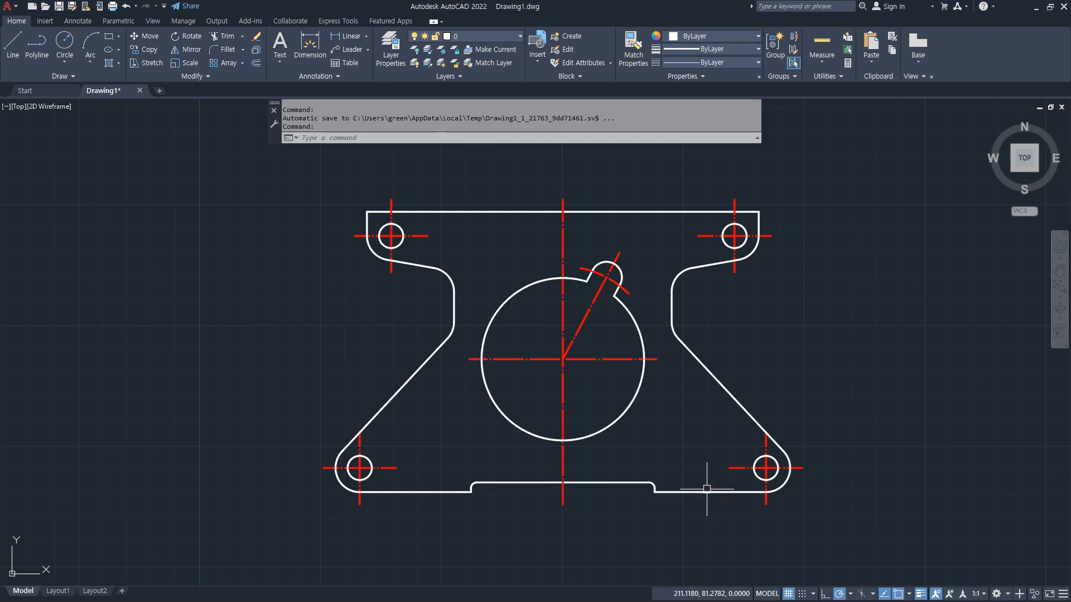
Erase the entire bracket drawing and zoom to show all of the drawing area.
{"action": "left_click", "coordinate": [888, 521]}
{"action": "left_click", "coordinate": [147, 150]}
{"action": "type", "text": "e"}
{"action": "key", "text": "Return"}
{"action": "type", "text": "z"}
{"action": "key", "text": "Return"}
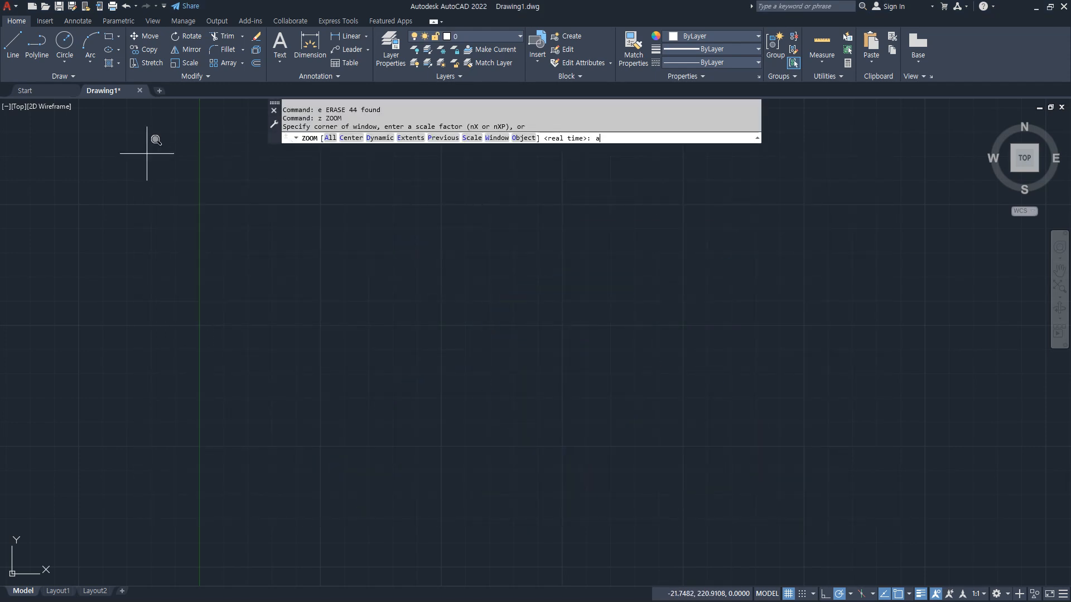
{"action": "type", "text": "a"}
{"action": "key", "text": "Return"}
Draw two separate circles of radius 50 side by side.
{"action": "type", "text": "c"}
{"action": "key", "text": "Return"}
{"action": "left_click", "coordinate": [355, 340]}
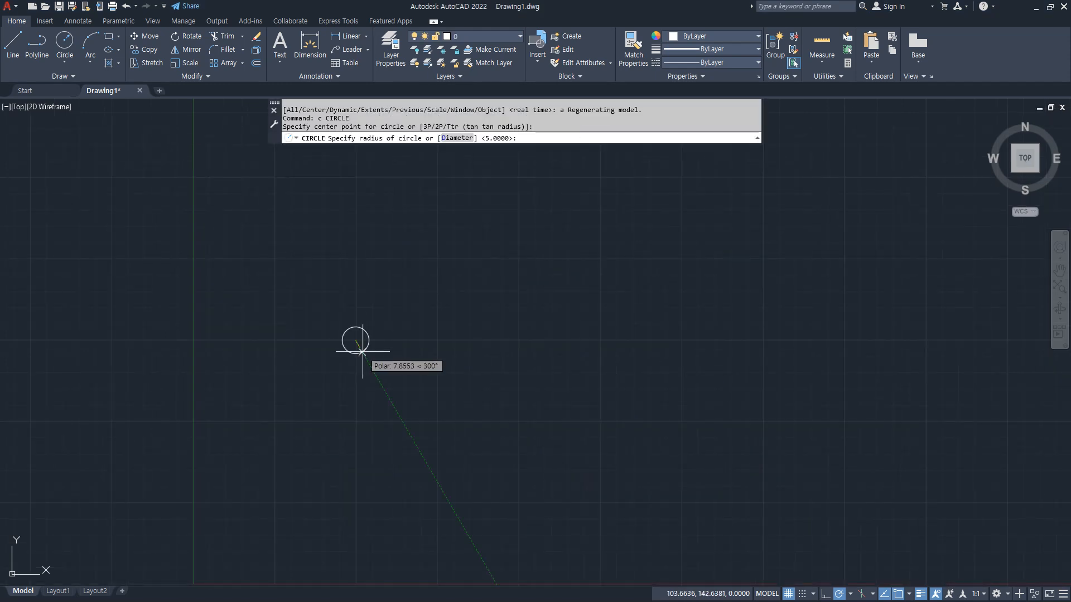
{"action": "type", "text": "50"}
{"action": "key", "text": "Return"}
{"action": "key", "text": "Return"}
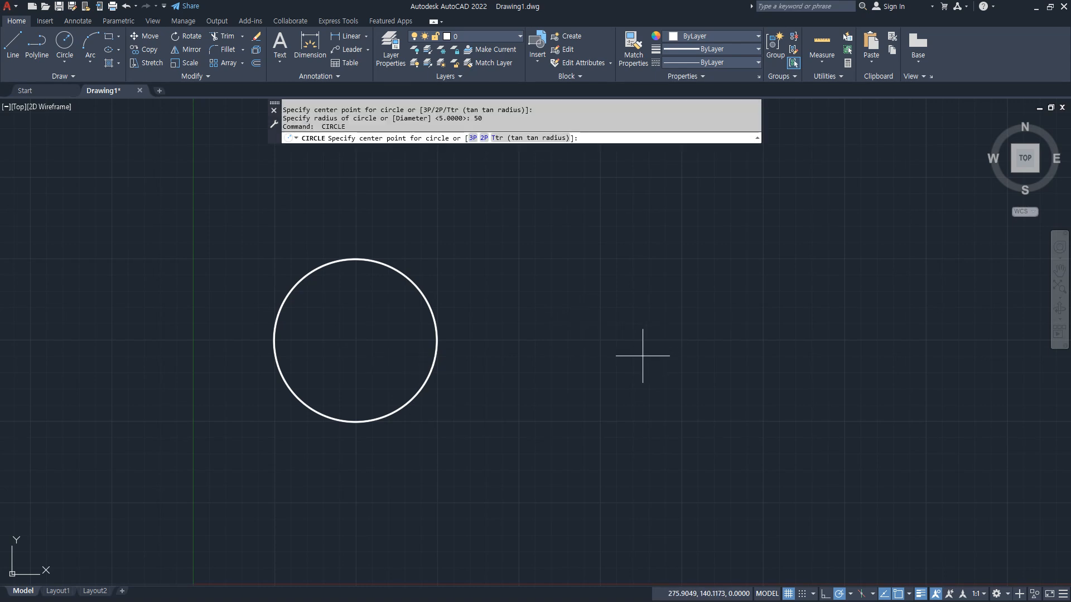
{"action": "left_click", "coordinate": [601, 342]}
{"action": "key", "text": "Return"}
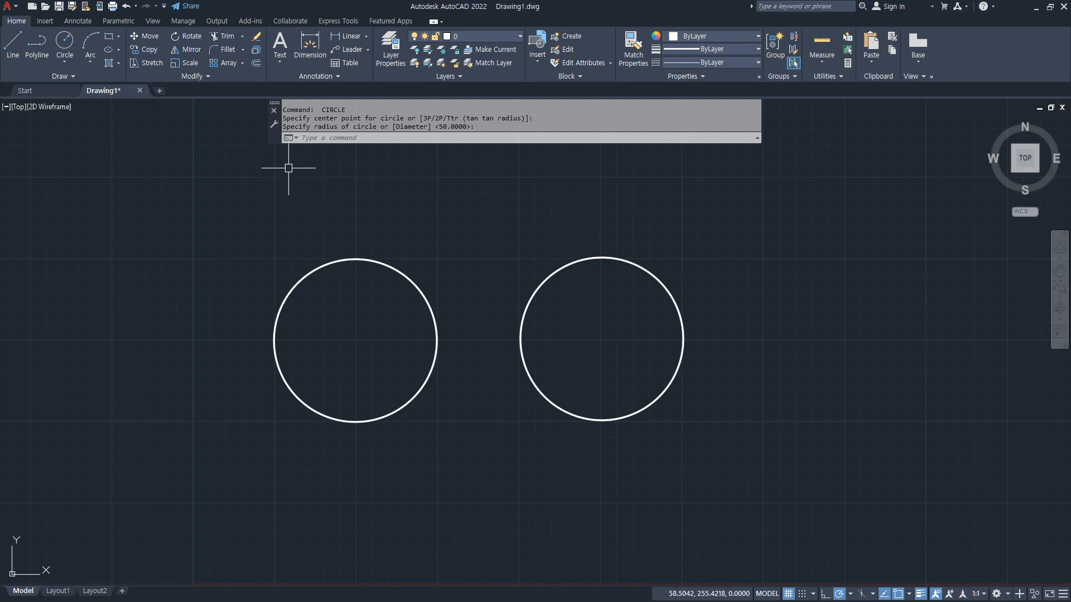
Draw a six-sided polygon centred on the left circle, inscribed in circle, with a radius of 50.
{"action": "type", "text": "pol"}
{"action": "key", "text": "Return"}
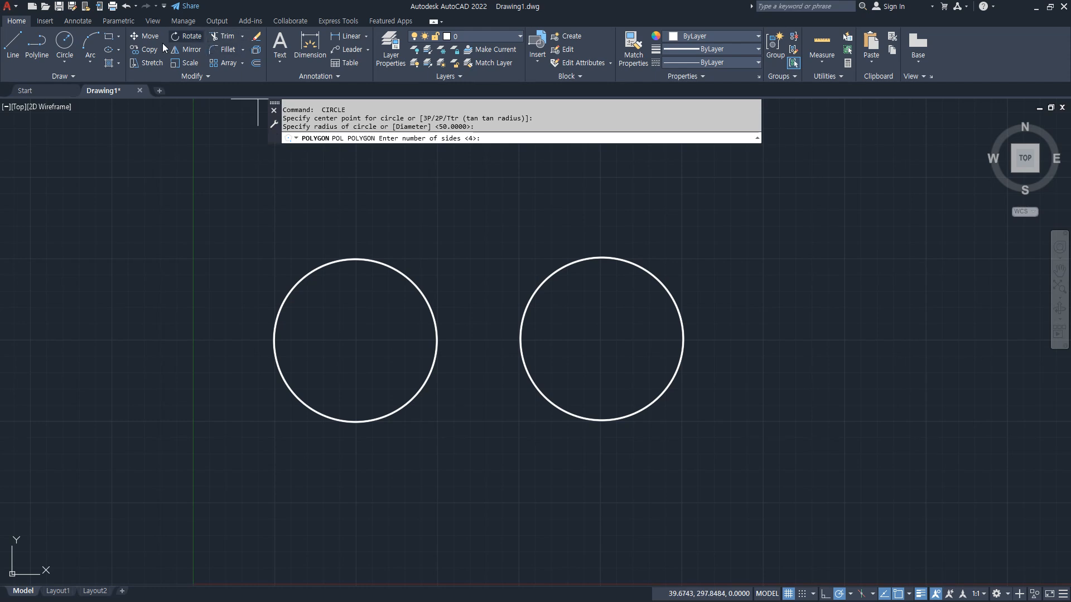
{"action": "left_click", "coordinate": [117, 37]}
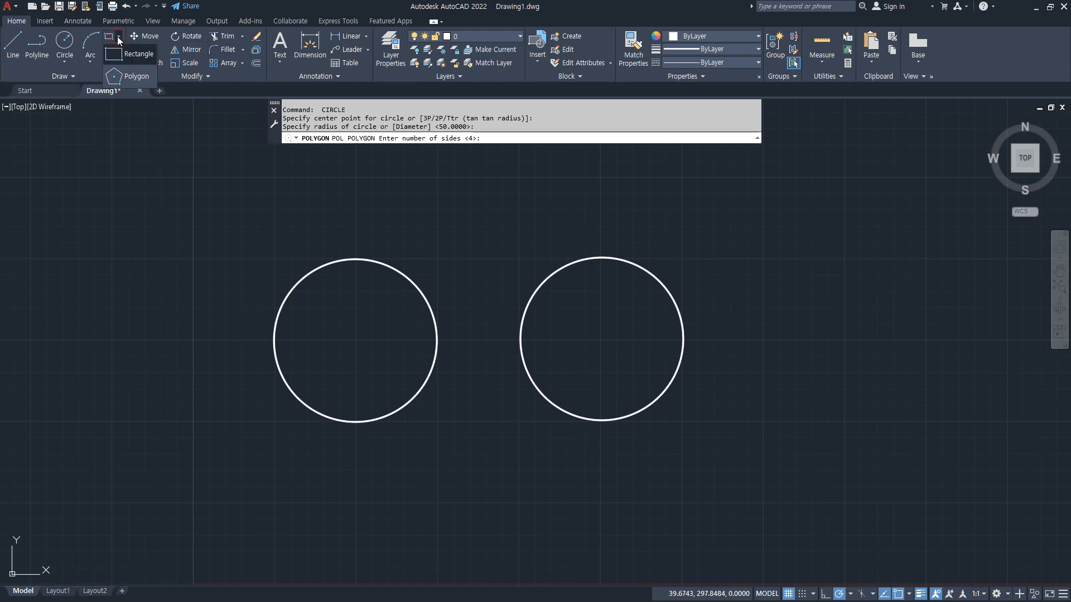
{"action": "left_click", "coordinate": [130, 78]}
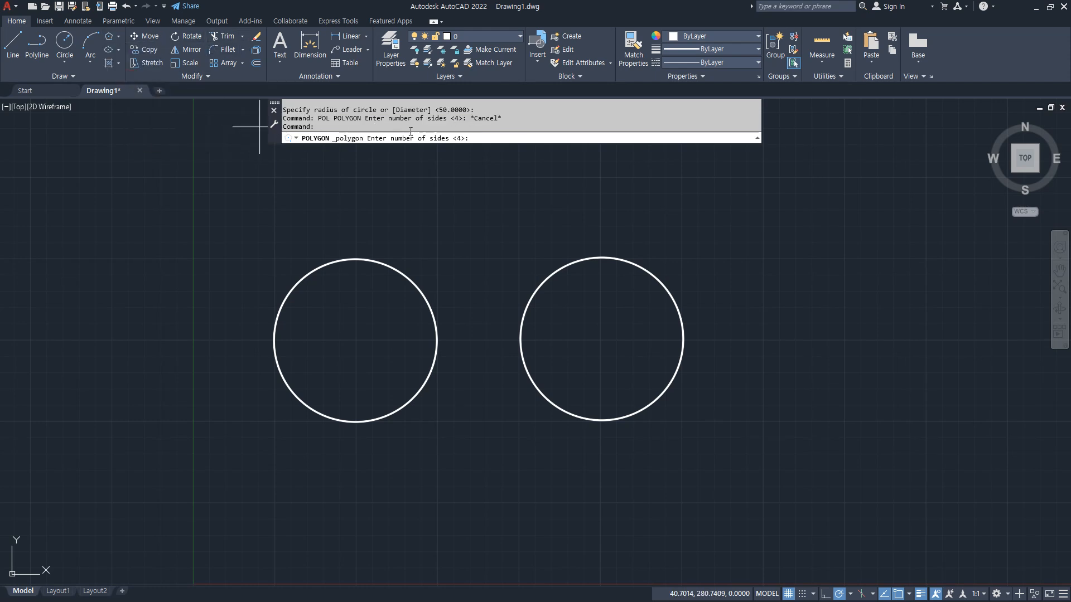
{"action": "scroll", "coordinate": [449, 206], "scroll_direction": "down", "scroll_amount": 4}
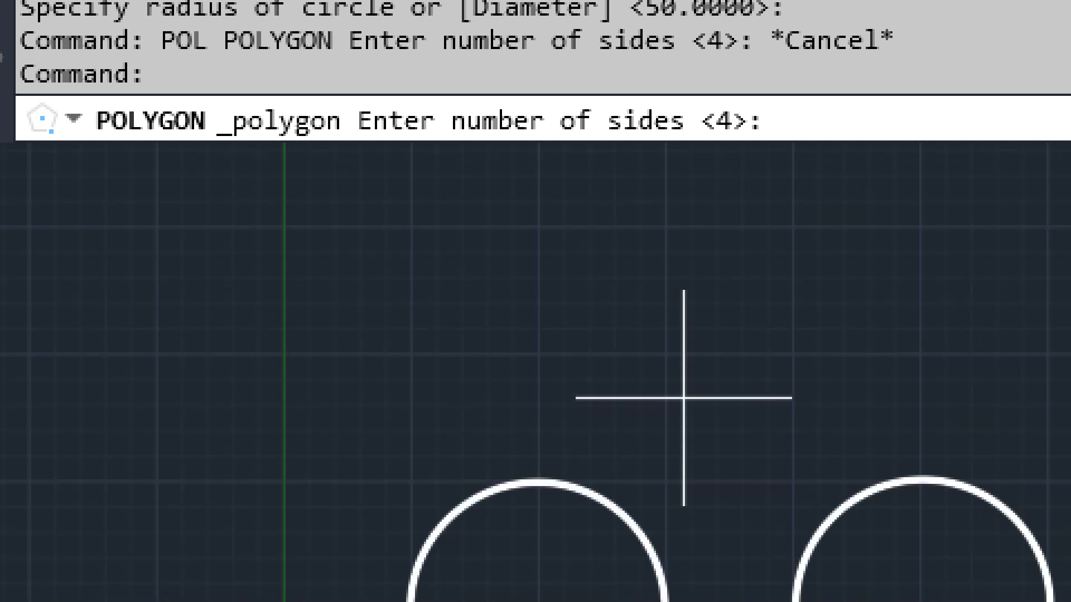
{"action": "middle_click_drag", "start_coordinate": [684, 398], "coordinate": [459, 167]}
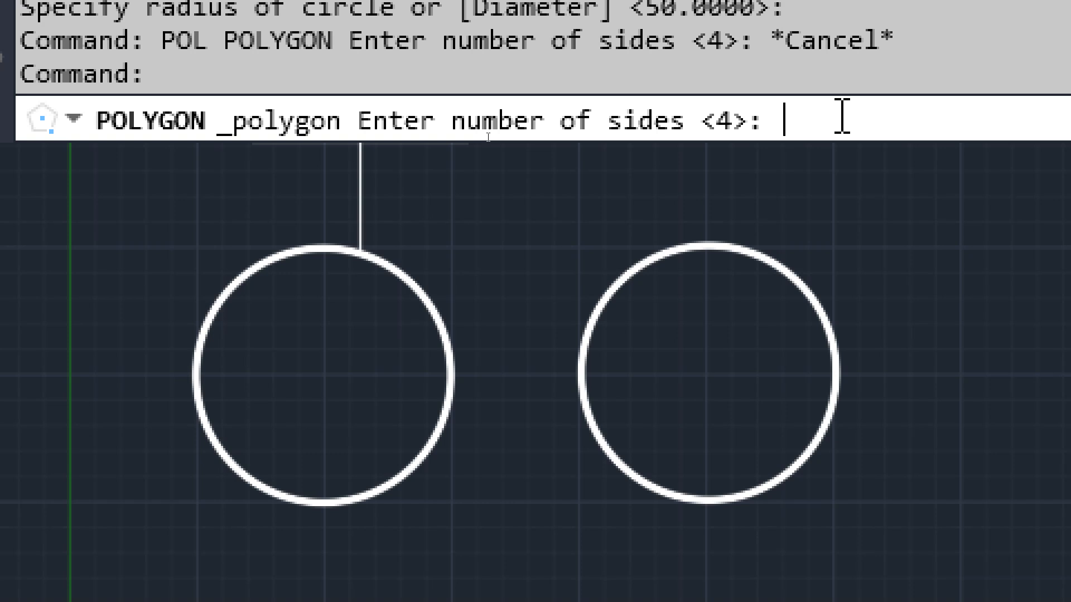
{"action": "type", "text": "6"}
{"action": "key", "text": "Return"}
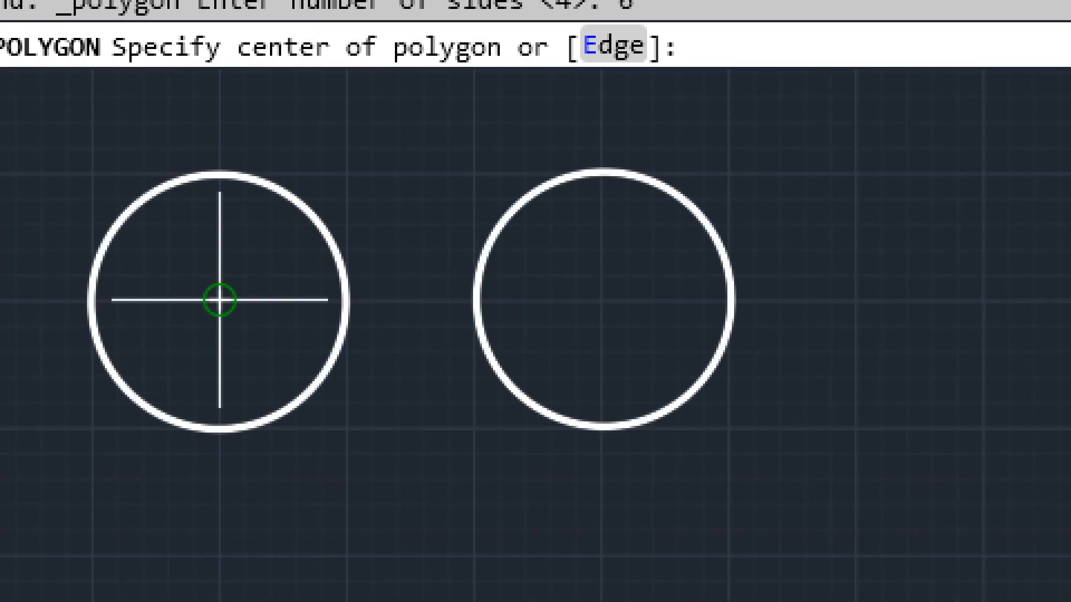
{"action": "middle_click_drag", "start_coordinate": [219, 300], "coordinate": [391, 352]}
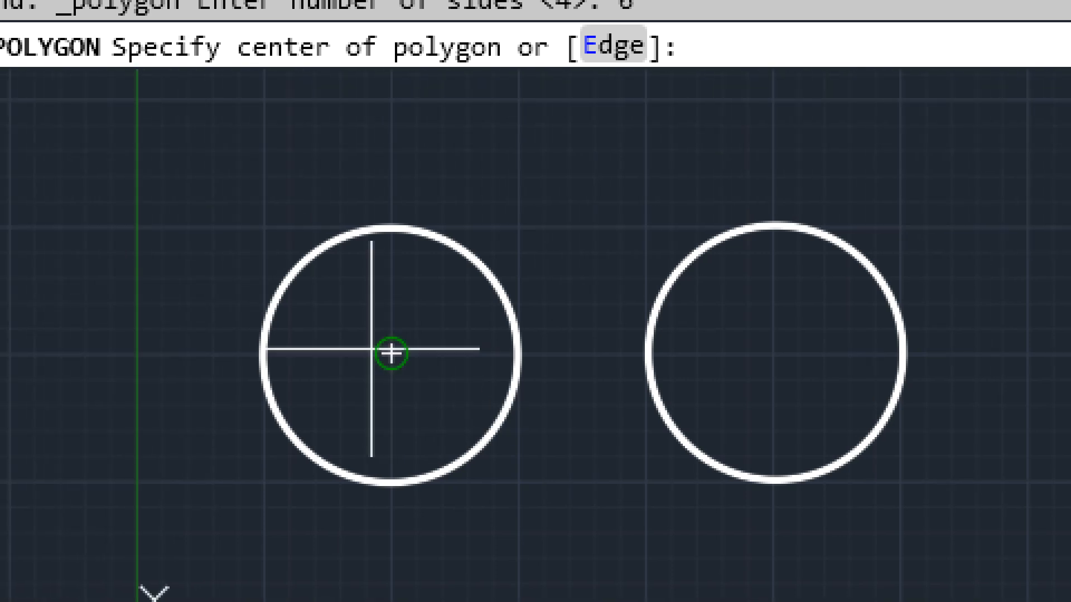
{"action": "left_click", "coordinate": [391, 353]}
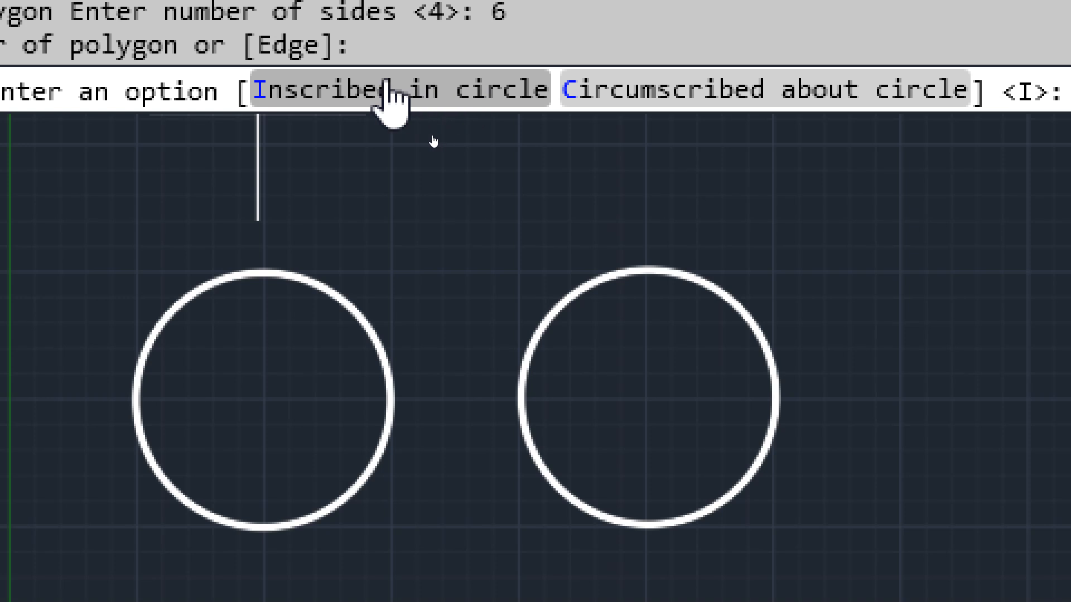
{"action": "left_click", "coordinate": [390, 95]}
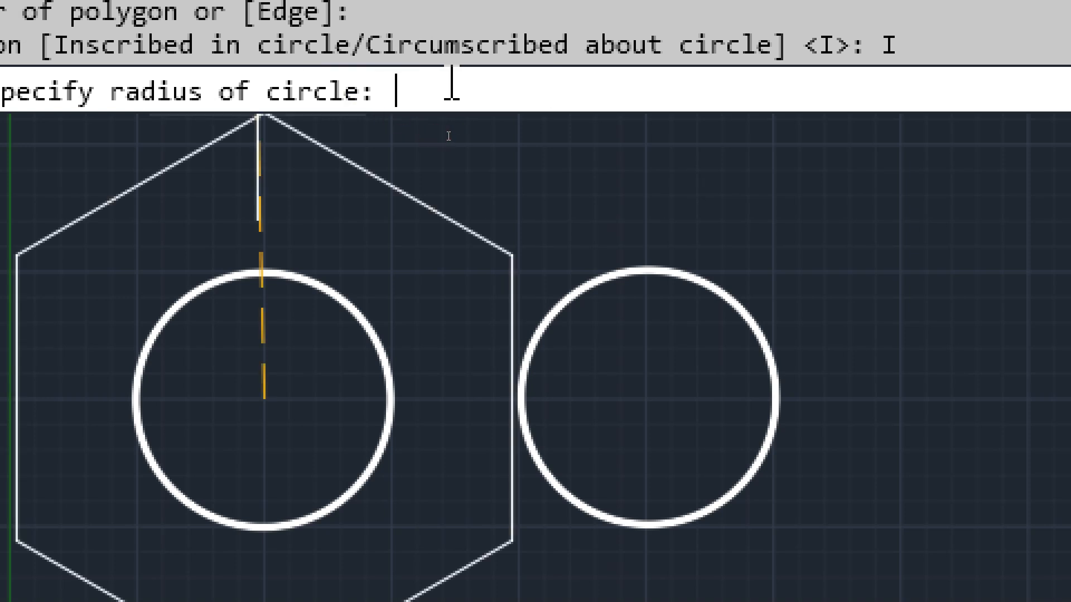
{"action": "type", "text": "50"}
{"action": "key", "text": "Return"}
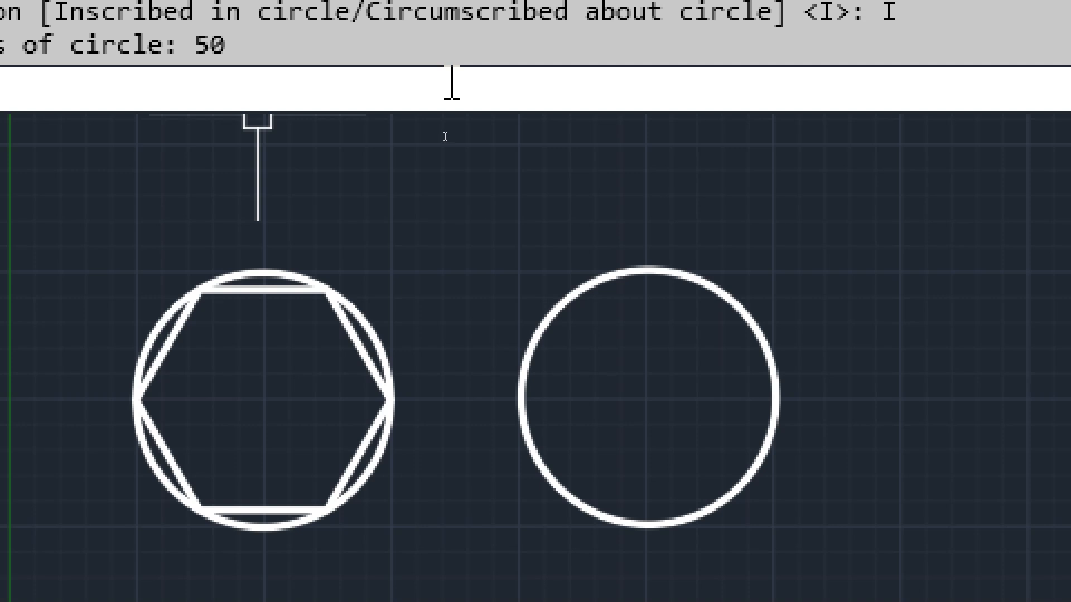
Draw a six-sided polygon centred on the right circle, circumscribed about circle, with a radius of 50.
{"action": "key", "text": "Return"}
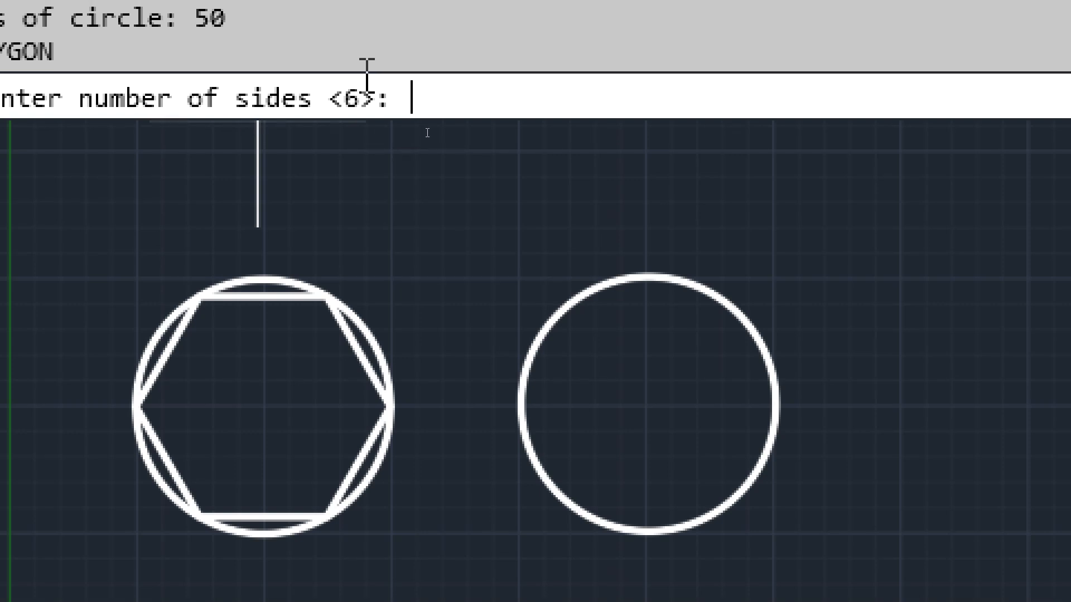
{"action": "key", "text": "Return"}
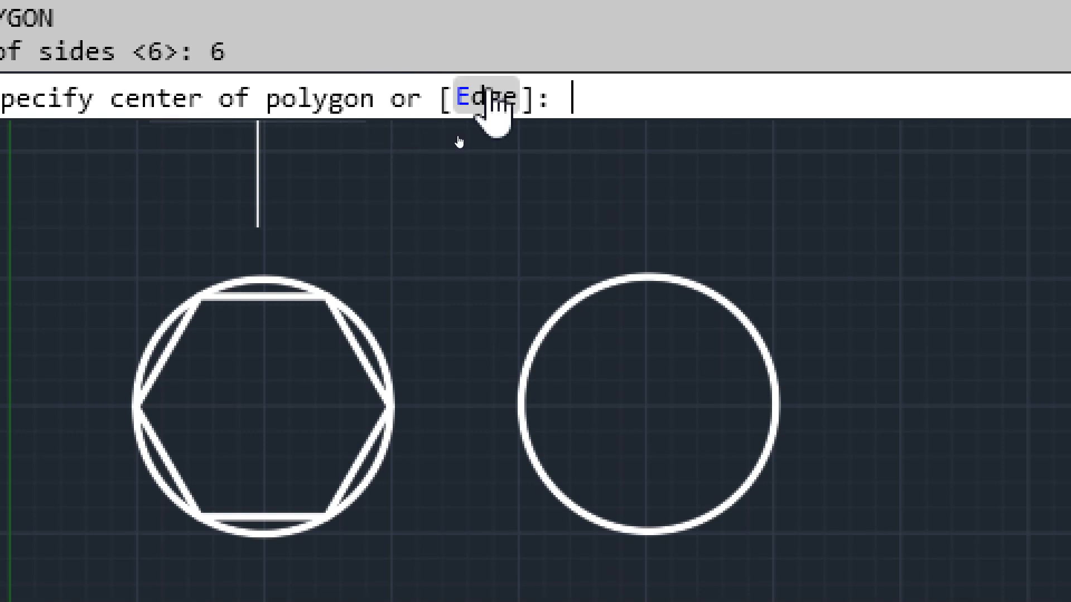
{"action": "left_click", "coordinate": [650, 401]}
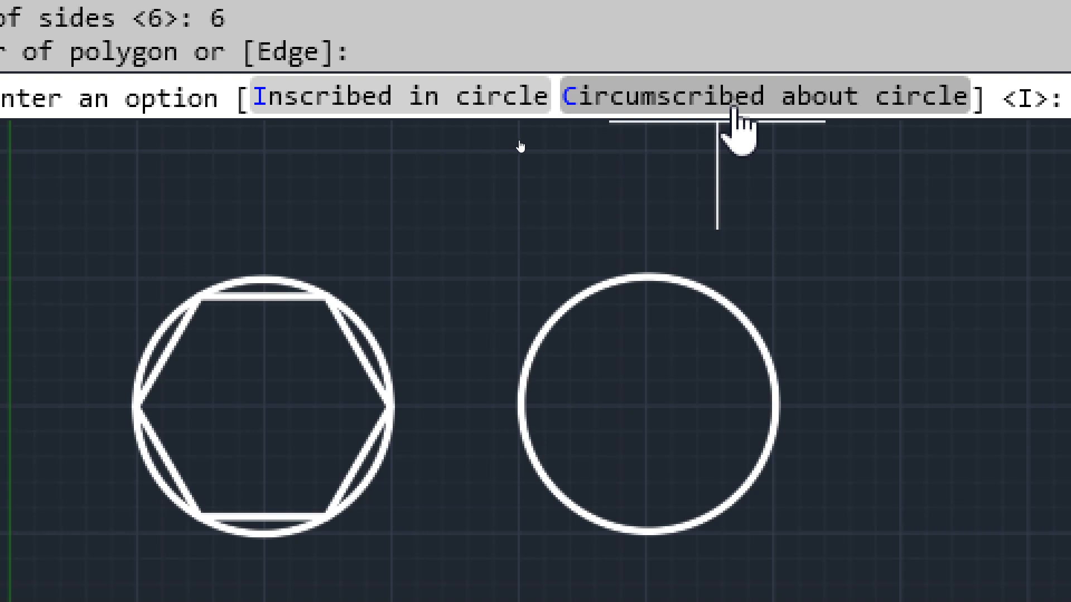
{"action": "left_click", "coordinate": [734, 108]}
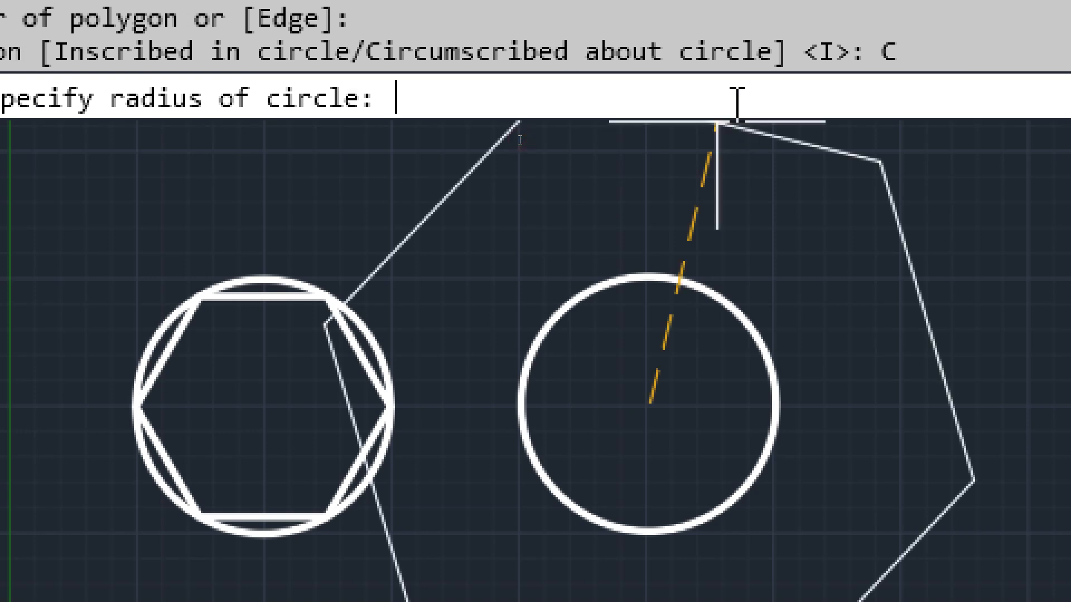
{"action": "key", "text": "Return"}
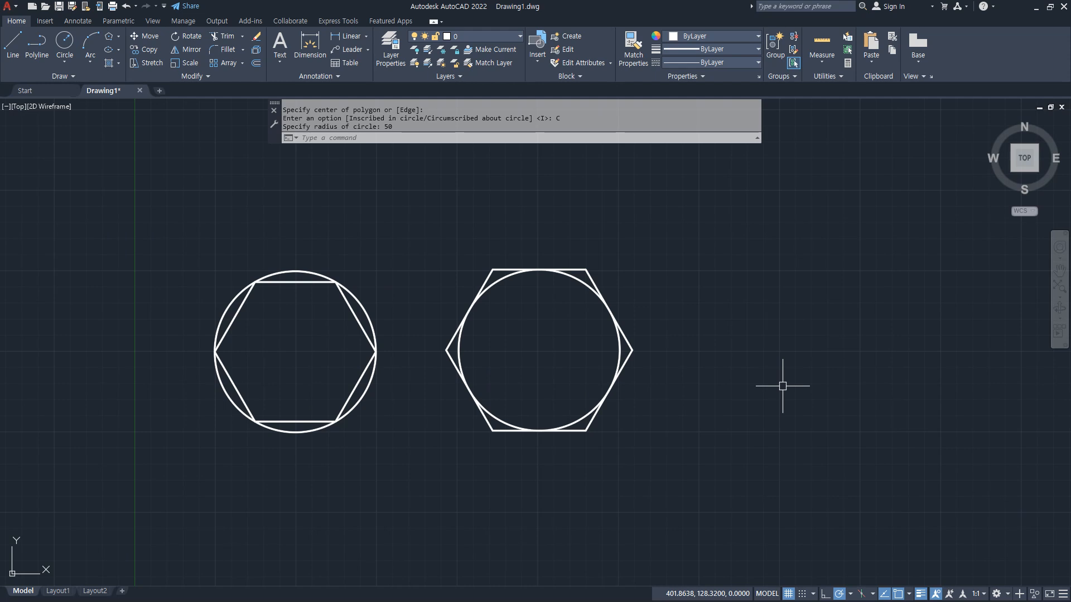
Draw a six-sided polygon by its edge, with a horizontal bottom edge of length 50, beside the circumscribed hexagon.
{"action": "type", "text": "pol"}
{"action": "key", "text": "Return"}
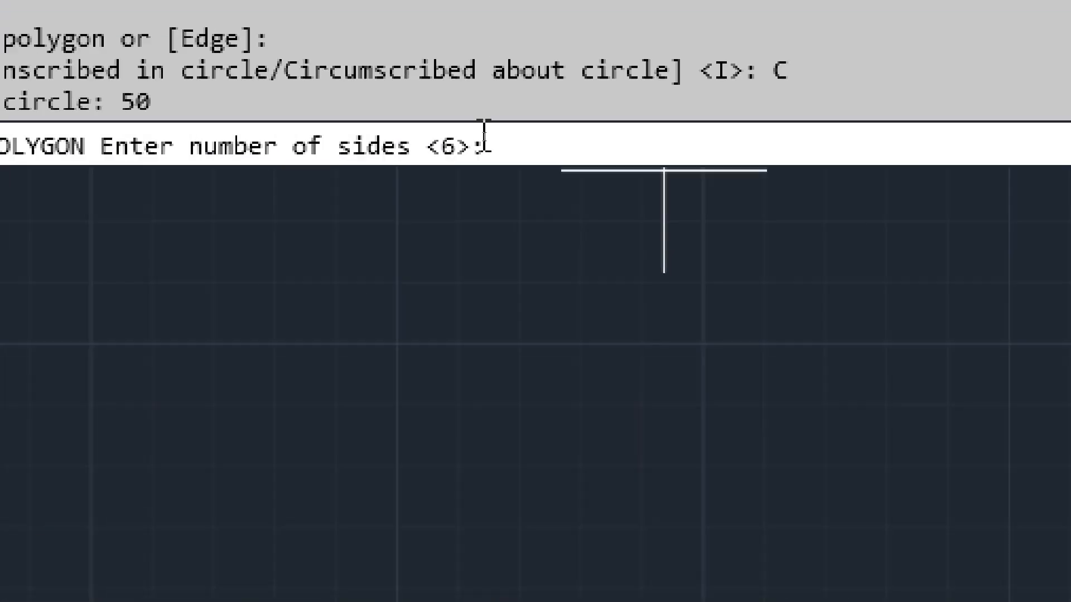
{"action": "middle_click_drag", "start_coordinate": [406, 486], "coordinate": [369, 221]}
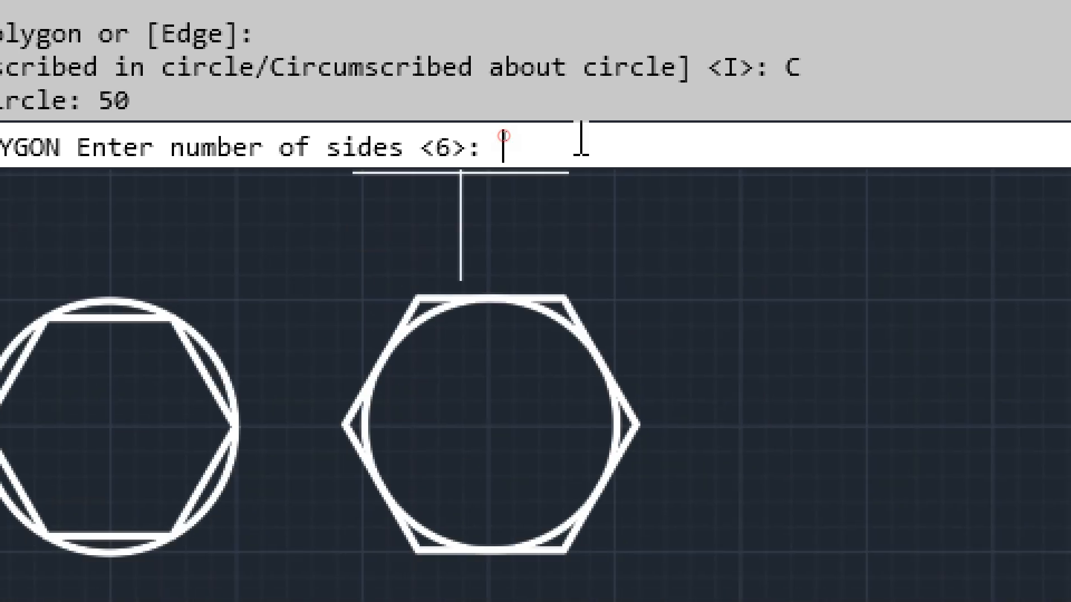
{"action": "key", "text": "Return"}
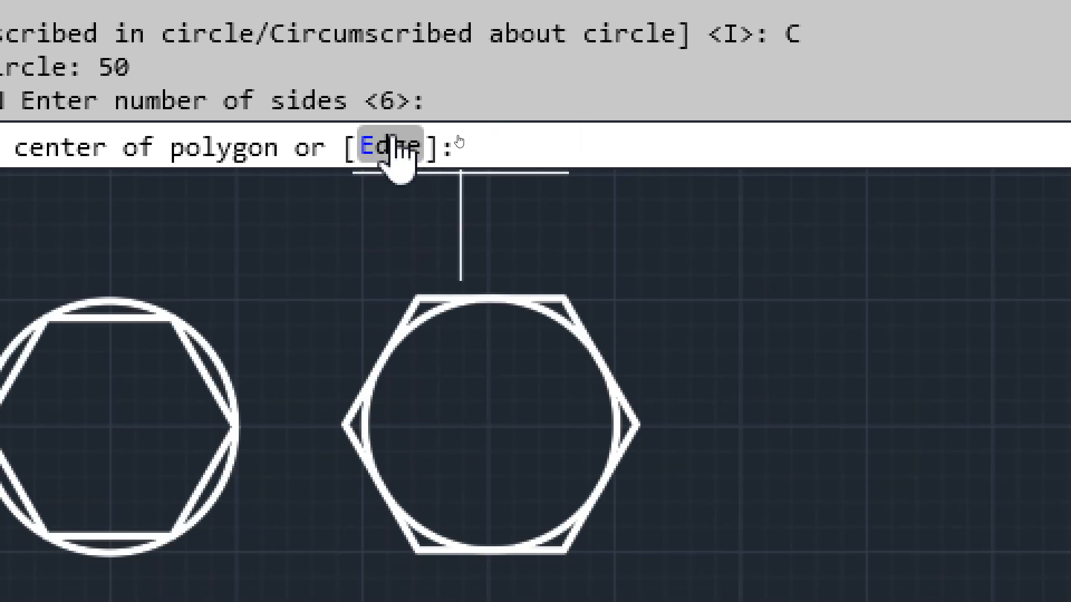
{"action": "left_click", "coordinate": [384, 162]}
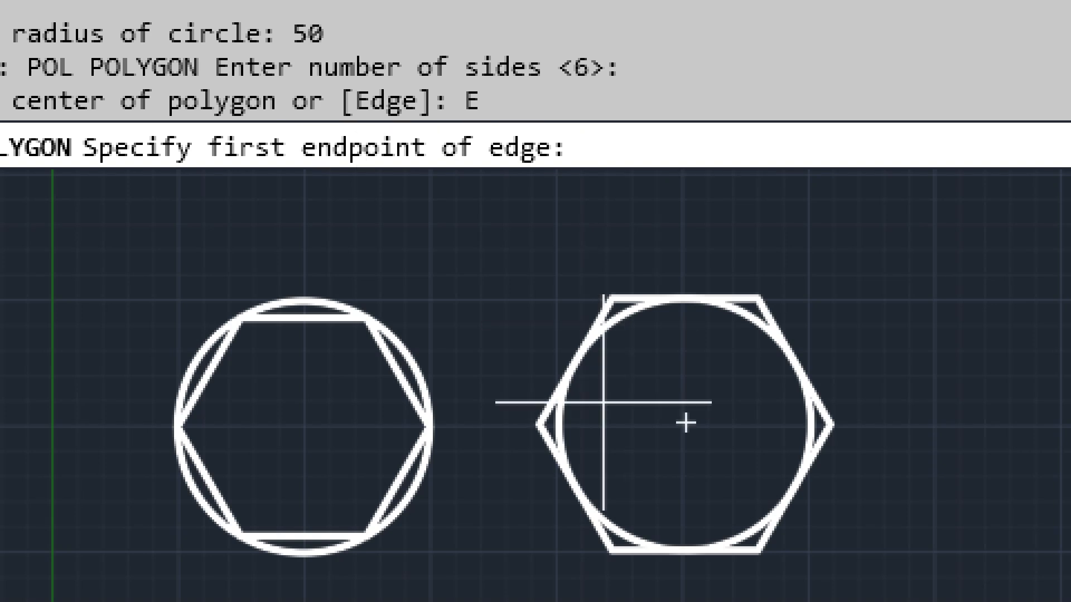
{"action": "mouse_move", "coordinate": [725, 384]}
{"action": "middle_mouse_down"}
{"action": "mouse_move", "coordinate": [617, 366]}
{"action": "mouse_move", "coordinate": [106, 337]}
{"action": "middle_mouse_up"}
{"action": "middle_click_drag", "start_coordinate": [559, 354], "coordinate": [514, 353]}
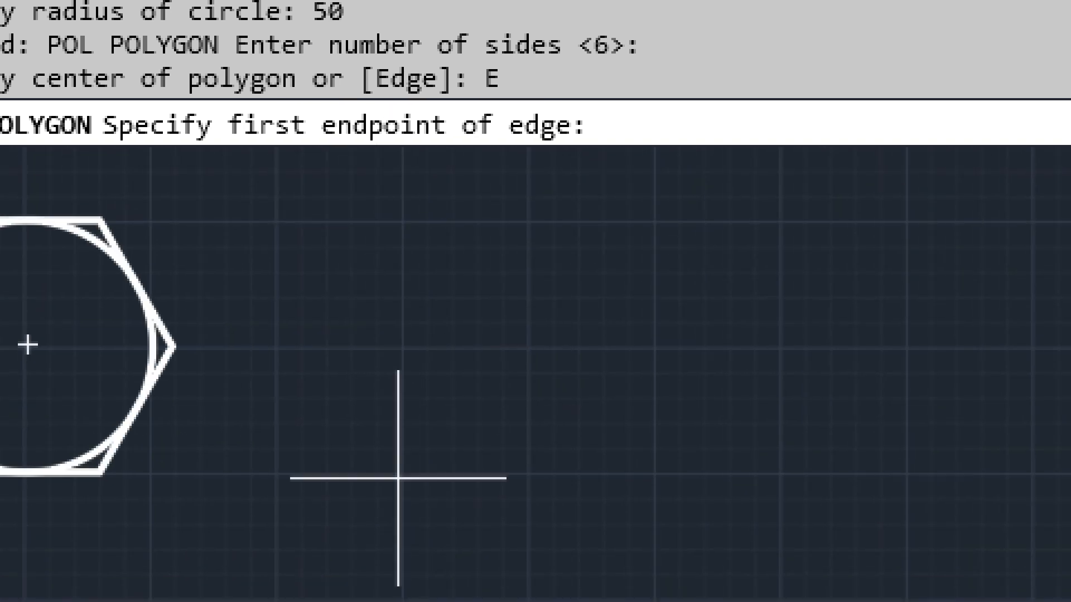
{"action": "left_click", "coordinate": [400, 474]}
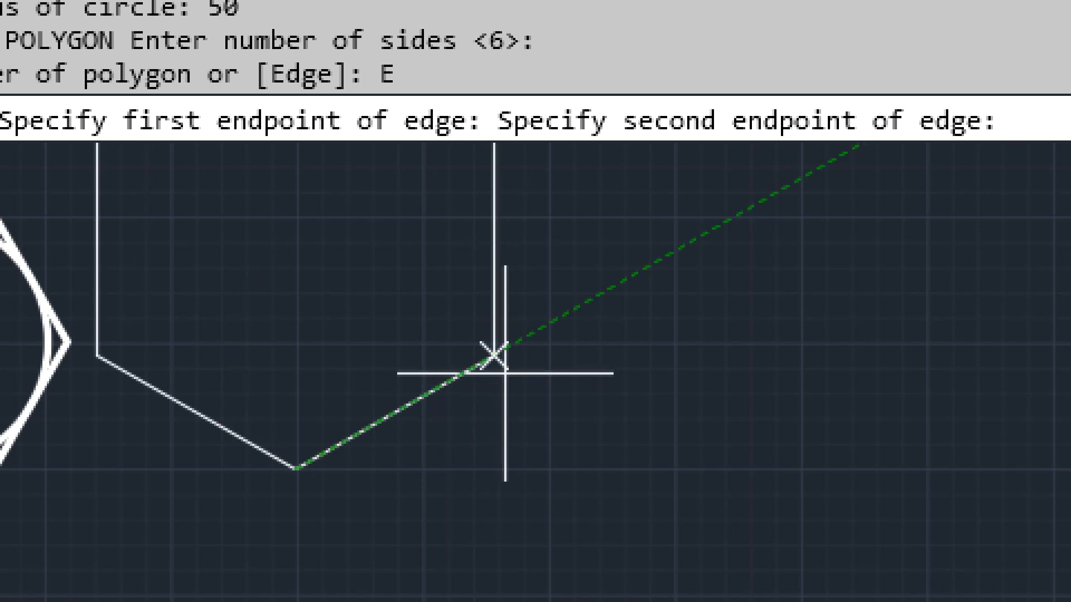
{"action": "scroll", "coordinate": [478, 216], "scroll_direction": "up", "scroll_amount": 2}
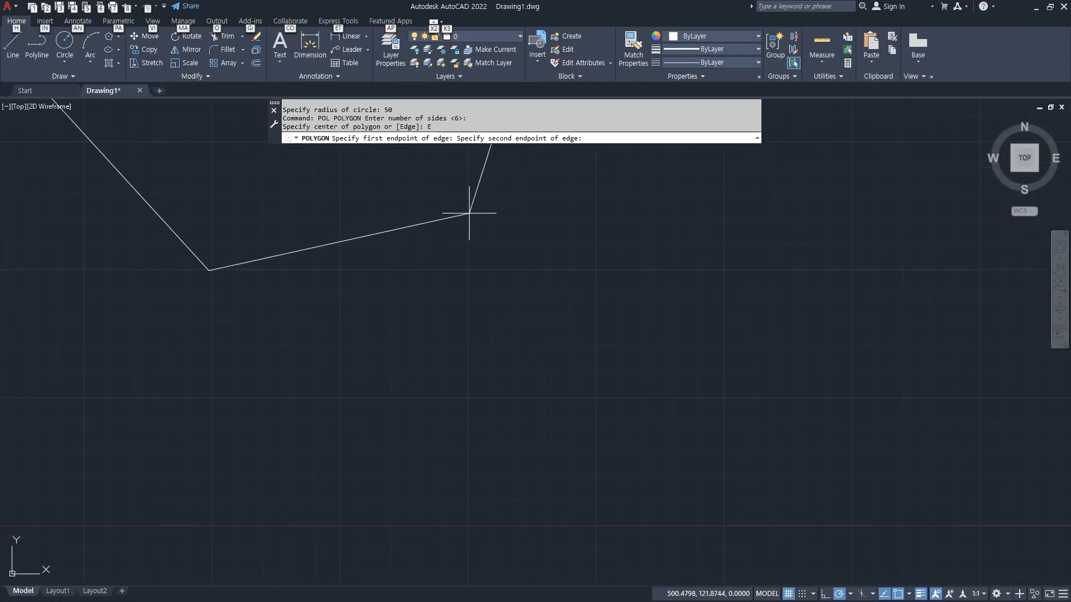
{"action": "scroll", "coordinate": [517, 299], "scroll_direction": "down", "scroll_amount": 2}
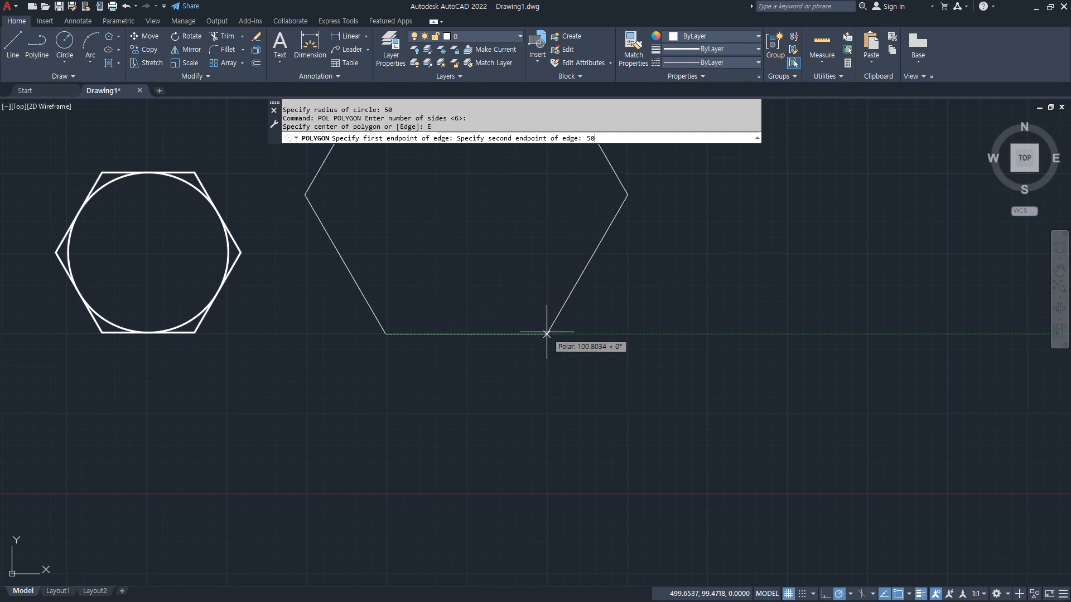
{"action": "key", "text": "Return"}
{"action": "middle_click_drag", "start_coordinate": [423, 311], "coordinate": [447, 353]}
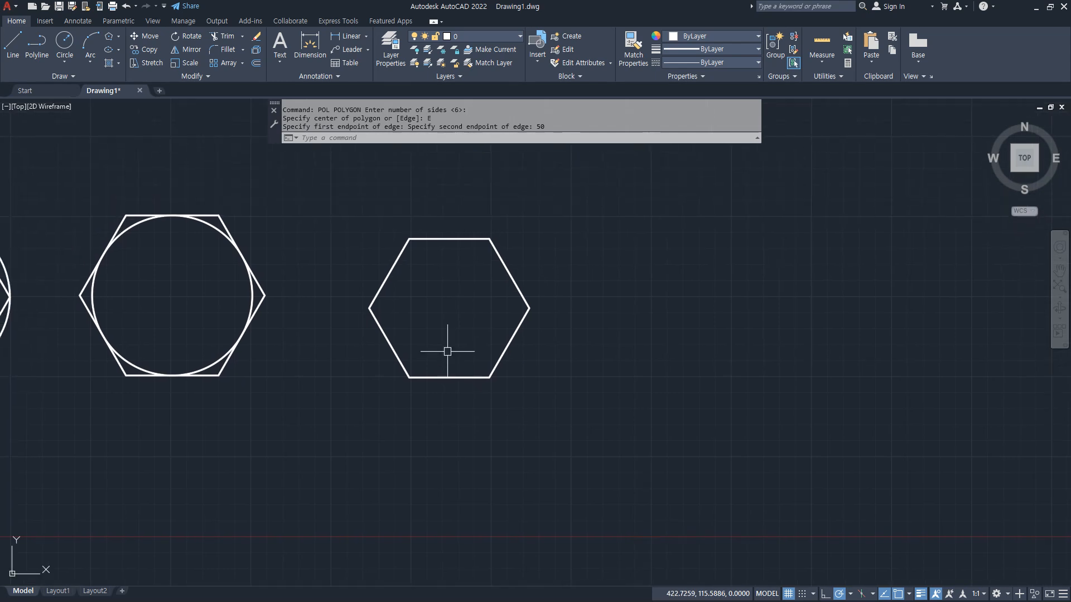
Draw a three-sided polygon by its edge, using both endpoints of the new hexagon's bottom side.
{"action": "key", "text": "Return"}
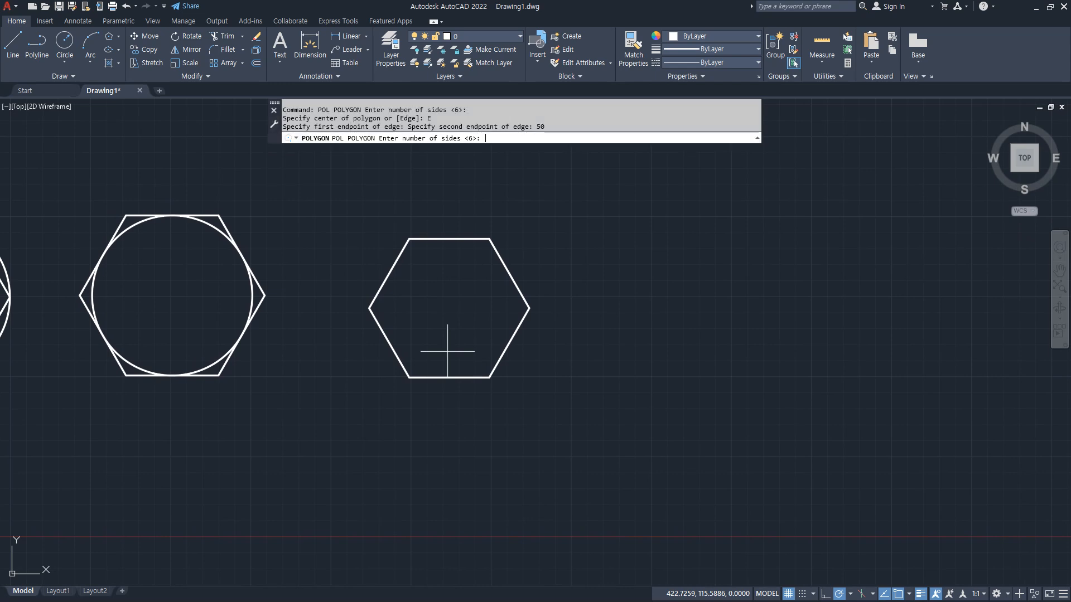
{"action": "type", "text": "3"}
{"action": "key", "text": "Return"}
{"action": "type", "text": "e"}
{"action": "key", "text": "Return"}
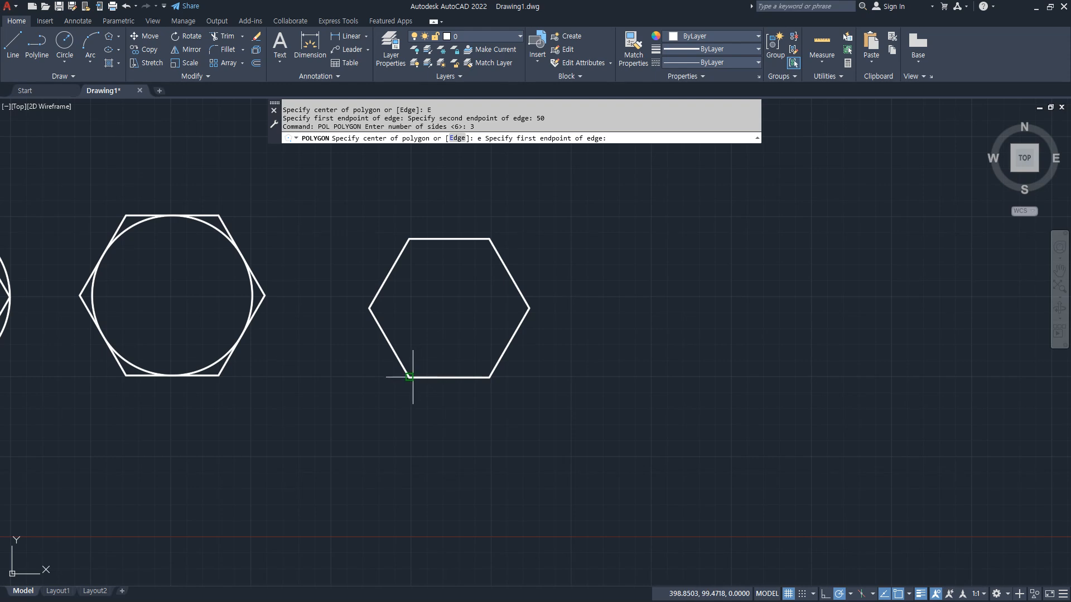
{"action": "left_click", "coordinate": [410, 378]}
{"action": "left_click", "coordinate": [489, 378]}
Draw a four-sided polygon by its edge on the same shared bottom side.
{"action": "key", "text": "Return"}
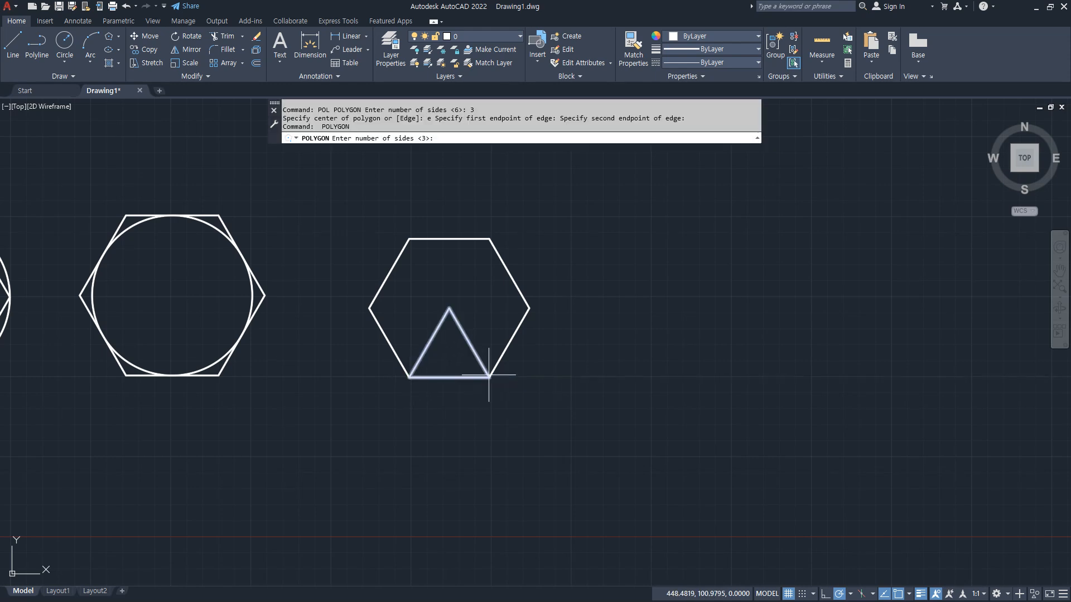
{"action": "type", "text": "4"}
{"action": "key", "text": "Return"}
{"action": "type", "text": "e"}
{"action": "key", "text": "Return"}
{"action": "left_click", "coordinate": [410, 377]}
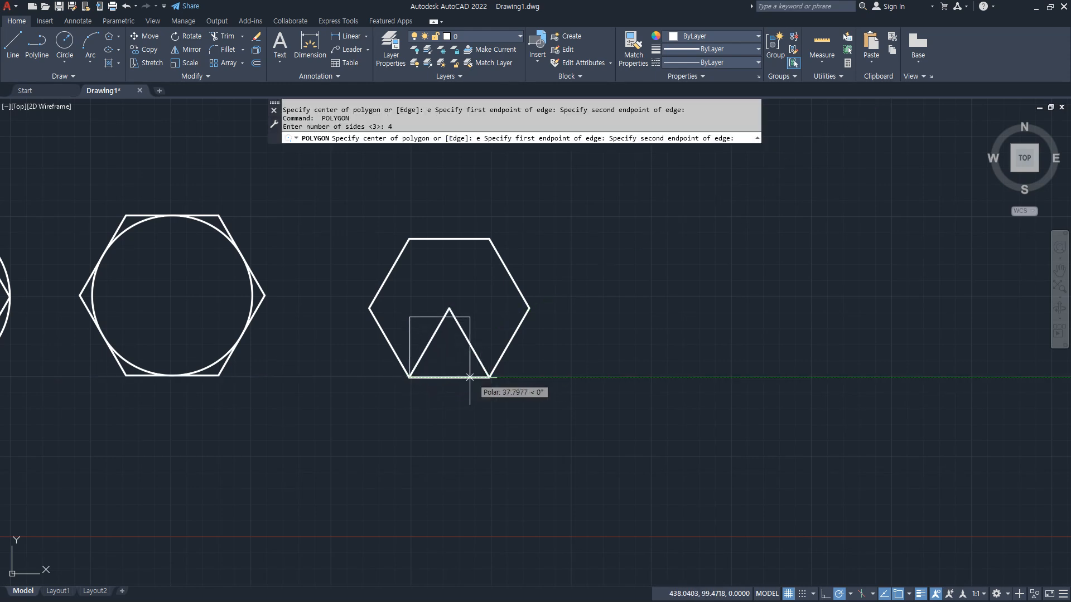
{"action": "left_click", "coordinate": [489, 377]}
Draw a five-sided polygon by its edge between the two ends of the shared bottom side.
{"action": "key", "text": "Return"}
{"action": "type", "text": "5"}
{"action": "key", "text": "Return"}
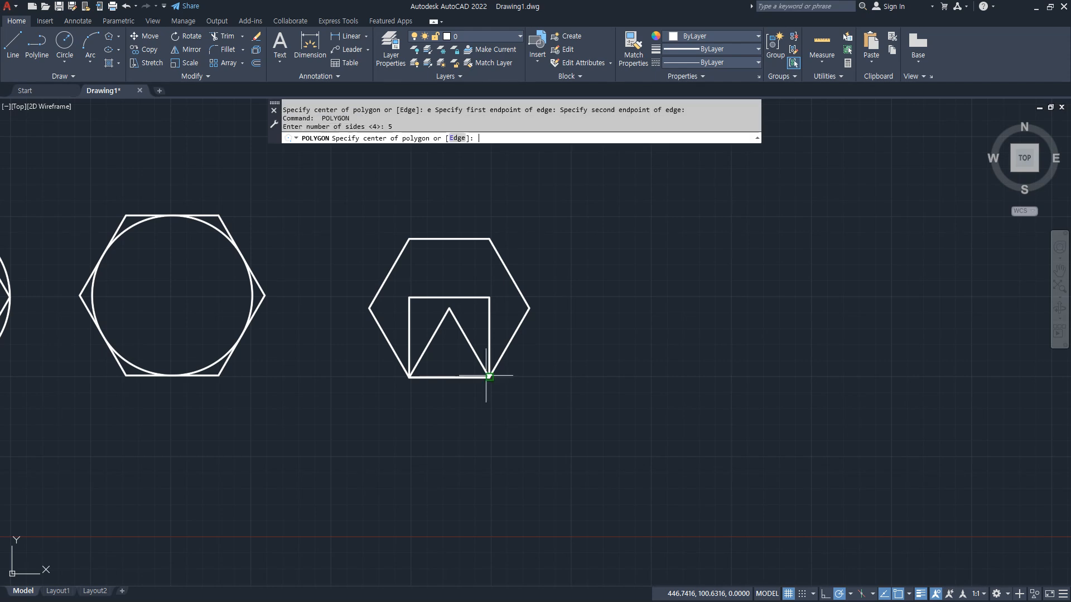
{"action": "type", "text": "e"}
{"action": "key", "text": "Return"}
{"action": "left_click", "coordinate": [409, 378]}
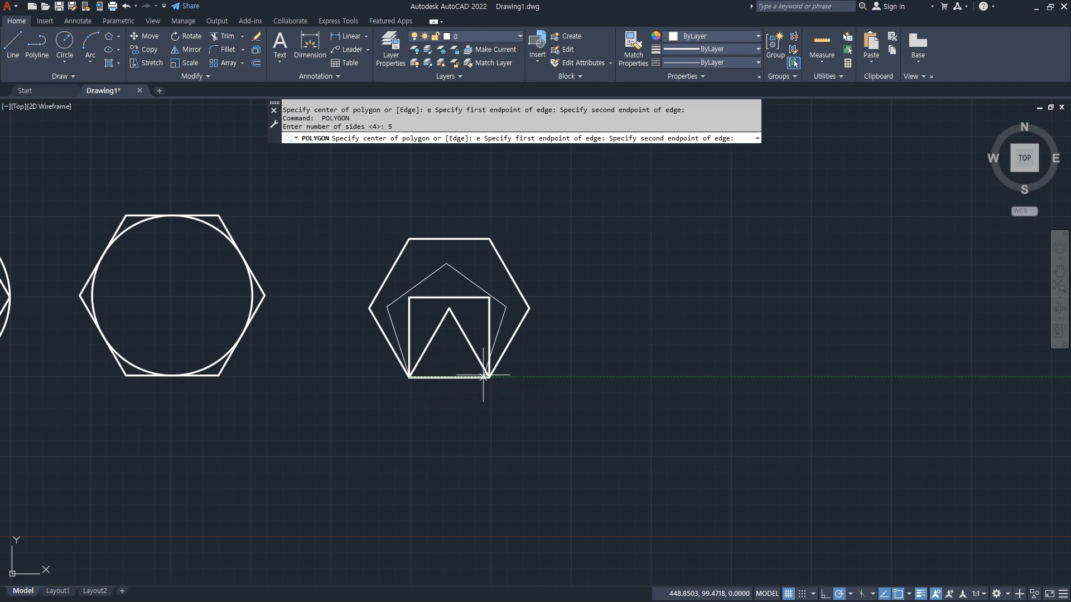
{"action": "left_click", "coordinate": [489, 377]}
Draw a seven-sided polygon by its edge on the shared bottom side of the nested polygons.
{"action": "key", "text": "Return"}
{"action": "type", "text": "7"}
{"action": "key", "text": "Return"}
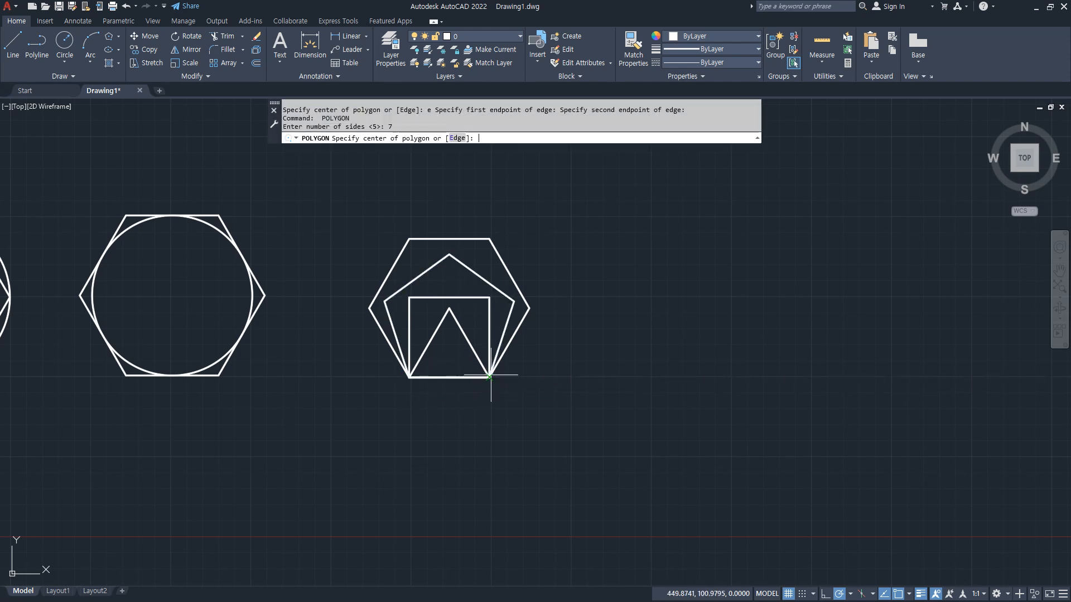
{"action": "type", "text": "e"}
{"action": "key", "text": "Return"}
{"action": "left_click", "coordinate": [409, 378]}
{"action": "left_click", "coordinate": [489, 377]}
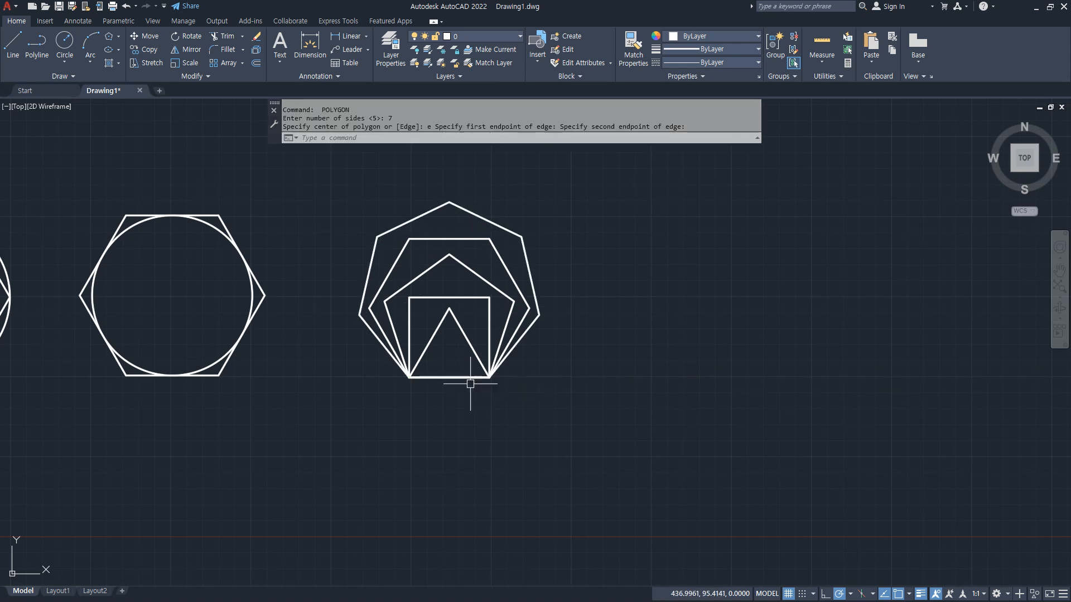
Add an eight-sided polygon defined by its edge along the shared bottom side.
{"action": "middle_click_drag", "start_coordinate": [394, 386], "coordinate": [405, 448]}
{"action": "key", "text": "Return"}
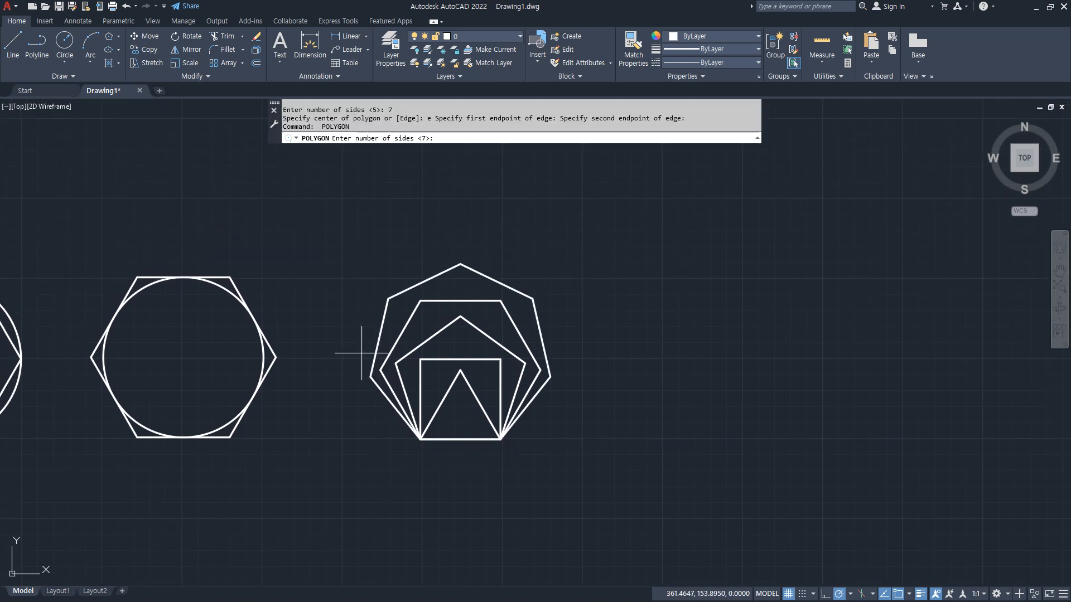
{"action": "type", "text": "8"}
{"action": "key", "text": "Return"}
{"action": "type", "text": "e"}
{"action": "key", "text": "Return"}
{"action": "left_click", "coordinate": [420, 439]}
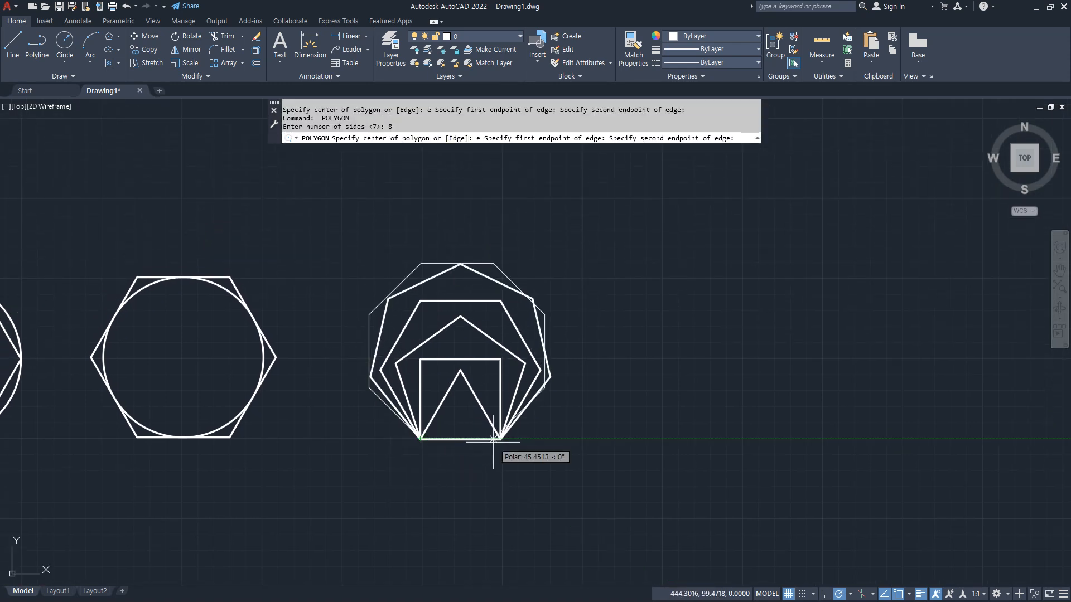
{"action": "left_click", "coordinate": [501, 439]}
Add a nine-sided polygon defined by its edge along the shared bottom side.
{"action": "key", "text": "Return"}
{"action": "type", "text": "9"}
{"action": "key", "text": "Return"}
{"action": "key", "text": "Return"}
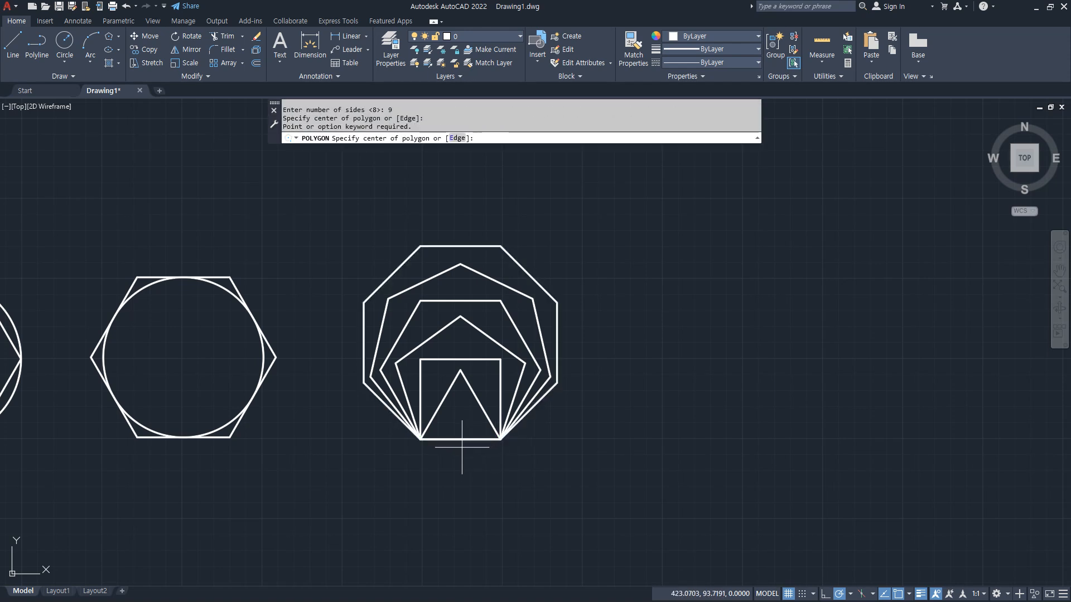
{"action": "type", "text": "e"}
{"action": "key", "text": "Return"}
{"action": "left_click", "coordinate": [420, 439]}
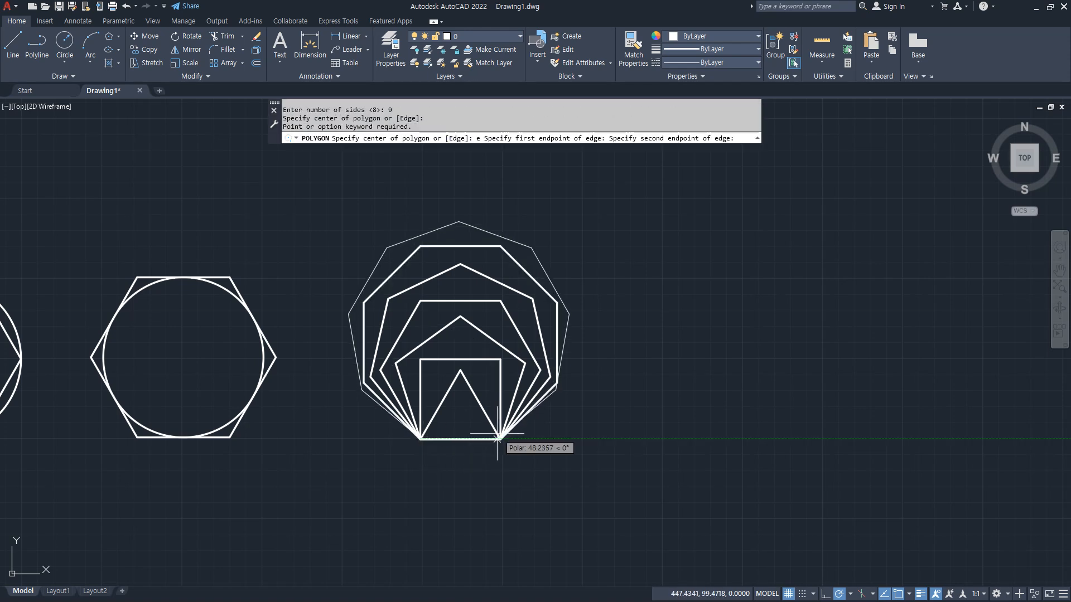
{"action": "left_click", "coordinate": [500, 439]}
Add a ten-sided polygon defined by its edge along the shared bottom side.
{"action": "key", "text": "Return"}
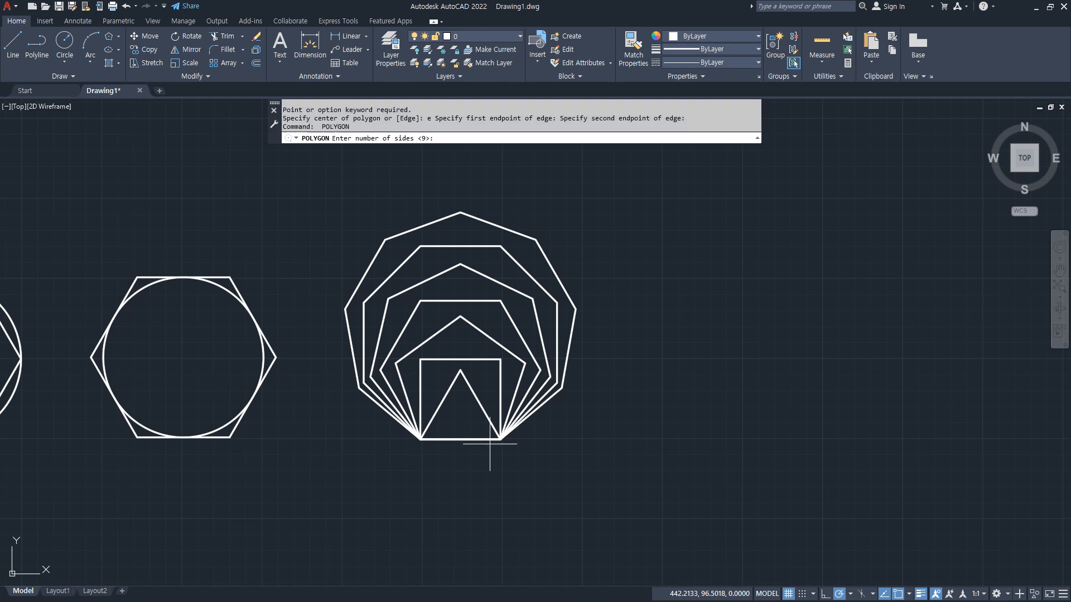
{"action": "type", "text": "10"}
{"action": "key", "text": "Return"}
{"action": "type", "text": "e"}
{"action": "key", "text": "Return"}
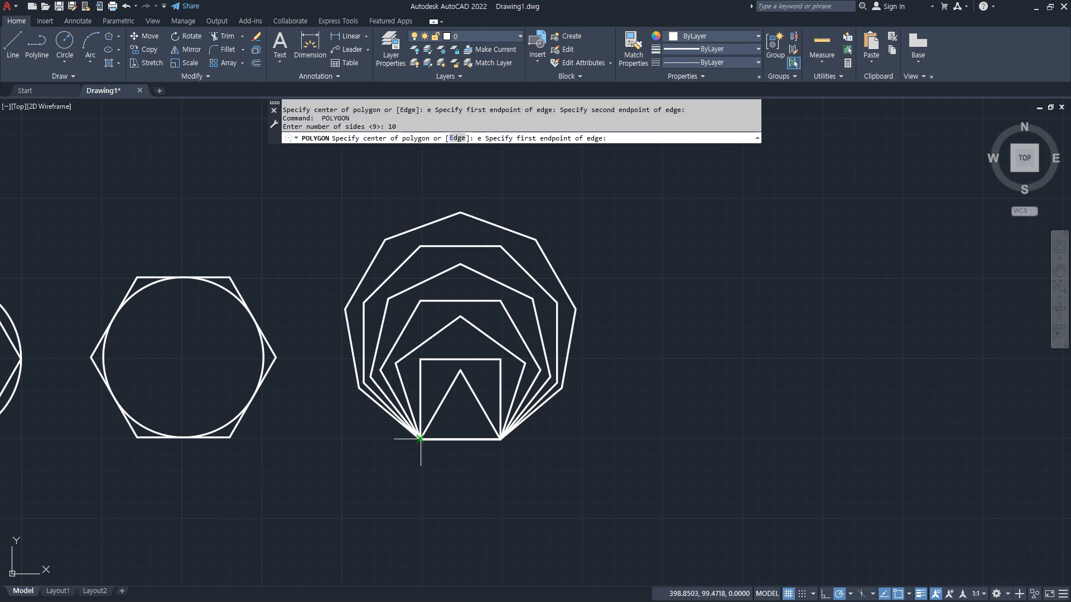
{"action": "left_click", "coordinate": [420, 440]}
{"action": "left_click", "coordinate": [500, 440]}
{"action": "scroll", "coordinate": [393, 463], "scroll_direction": "up", "scroll_amount": 3}
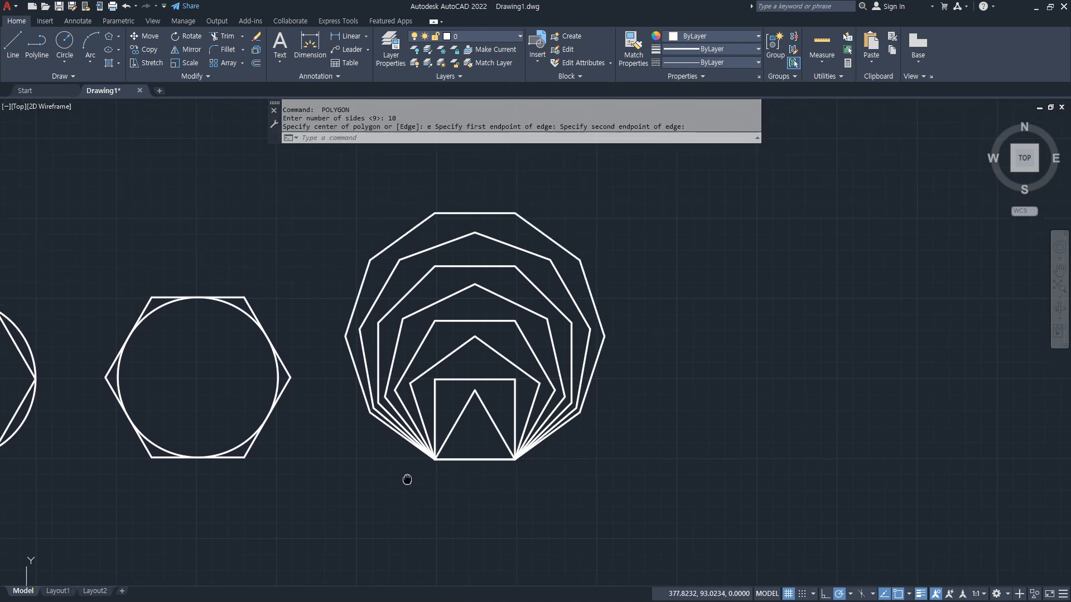
{"action": "middle_click_drag", "start_coordinate": [393, 437], "coordinate": [375, 492]}
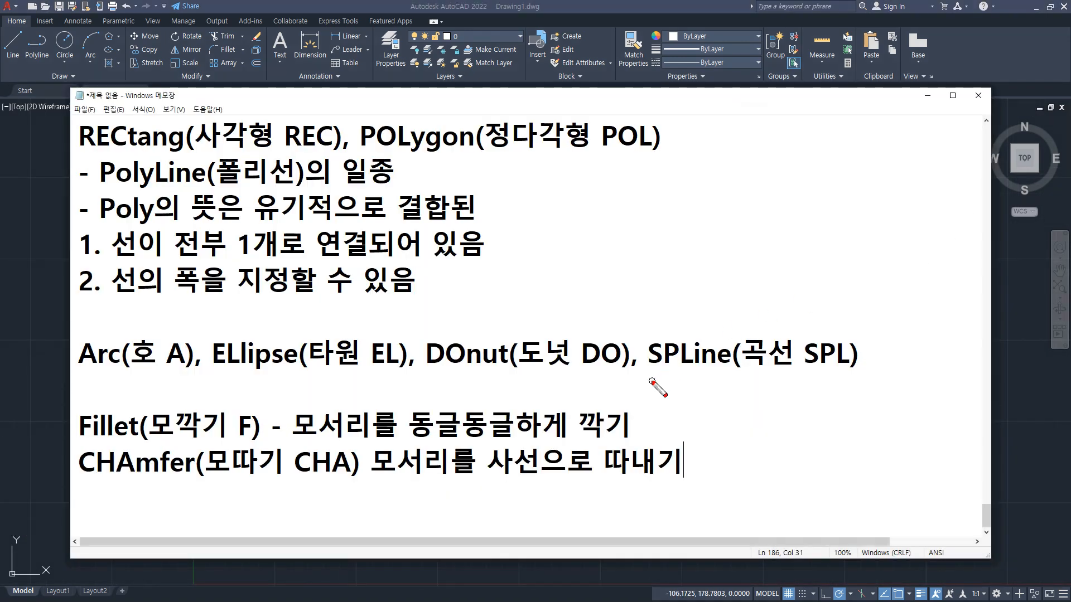
{"action": "mouse_move", "coordinate": [651, 382]}
{"action": "left_mouse_down"}
{"action": "mouse_move", "coordinate": [870, 379]}
{"action": "mouse_move", "coordinate": [657, 383]}
{"action": "left_mouse_up"}
{"action": "left_click_drag", "start_coordinate": [745, 384], "coordinate": [868, 384]}
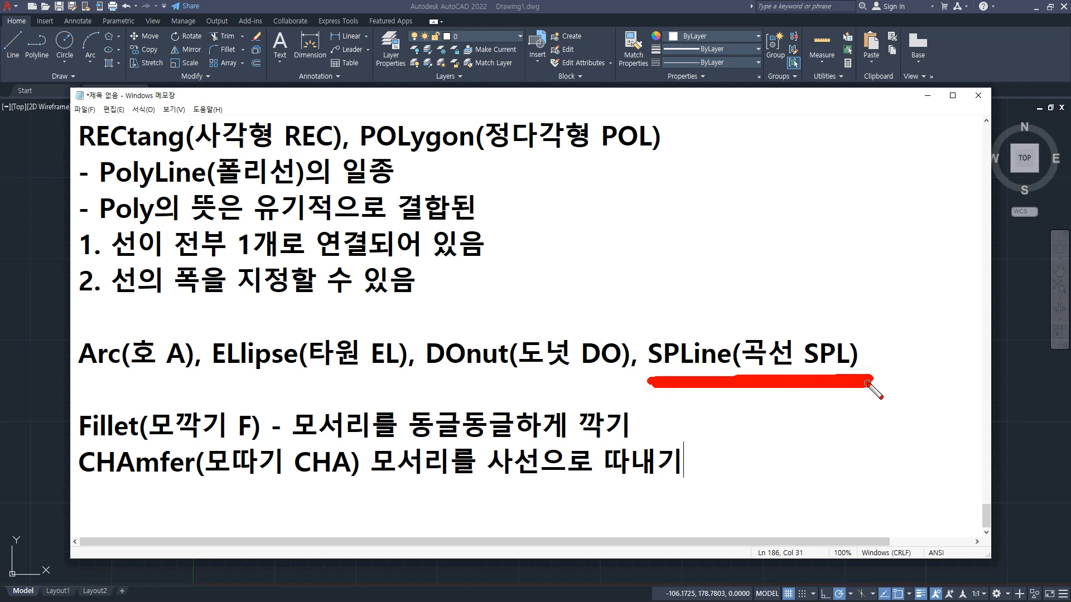
{"action": "left_click_drag", "start_coordinate": [694, 378], "coordinate": [853, 377]}
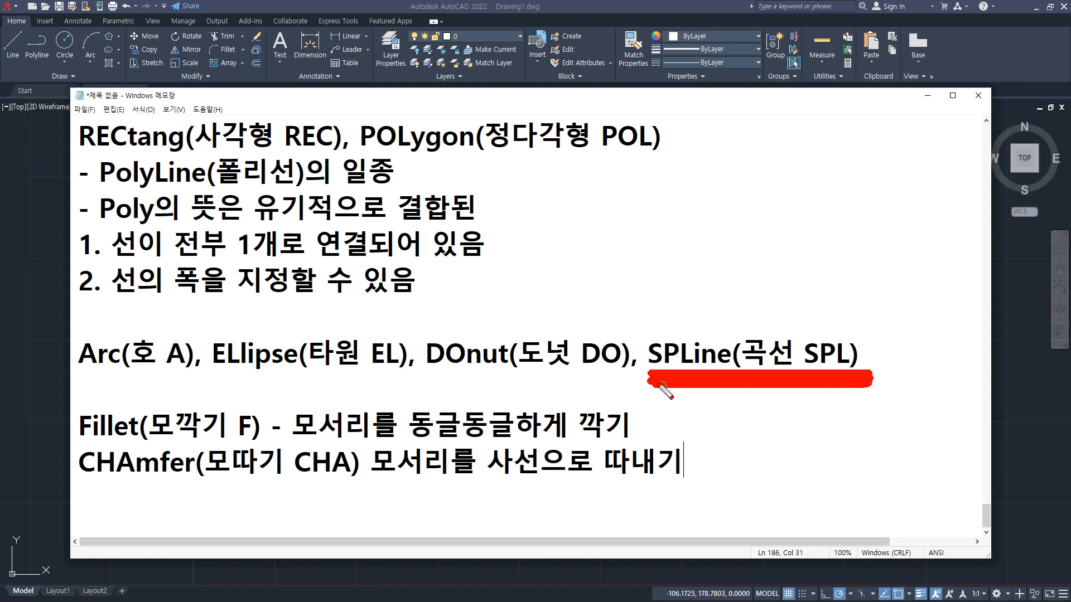
{"action": "left_click_drag", "start_coordinate": [646, 389], "coordinate": [817, 385]}
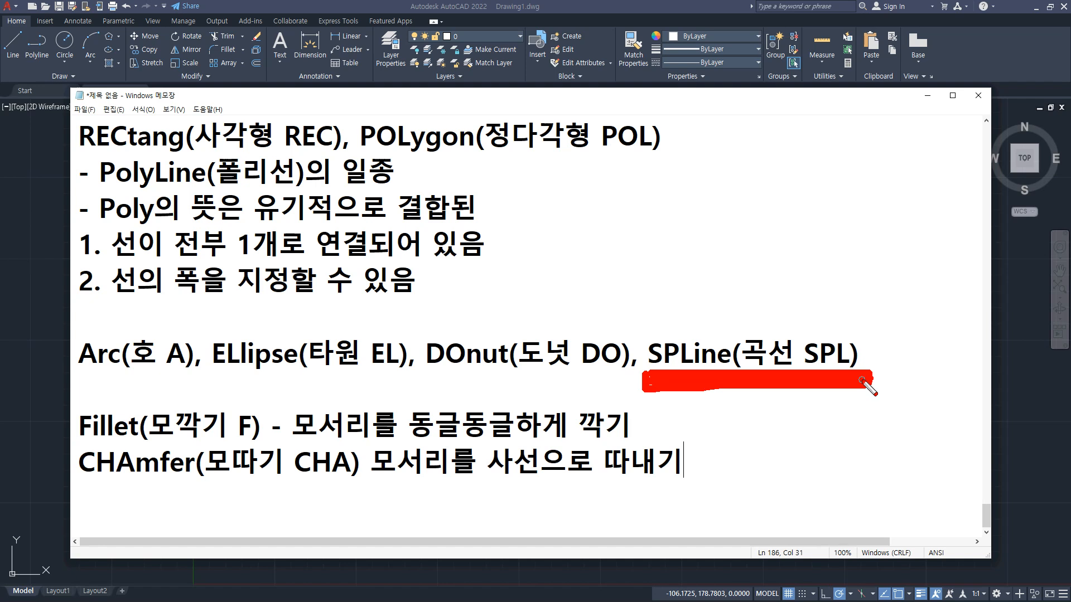
{"action": "key", "text": "Escape"}
Switch back to AutoCAD and draw a freeform, open winding spline through 13 fit points across the empty drawing area.
{"action": "left_click", "coordinate": [585, 9]}
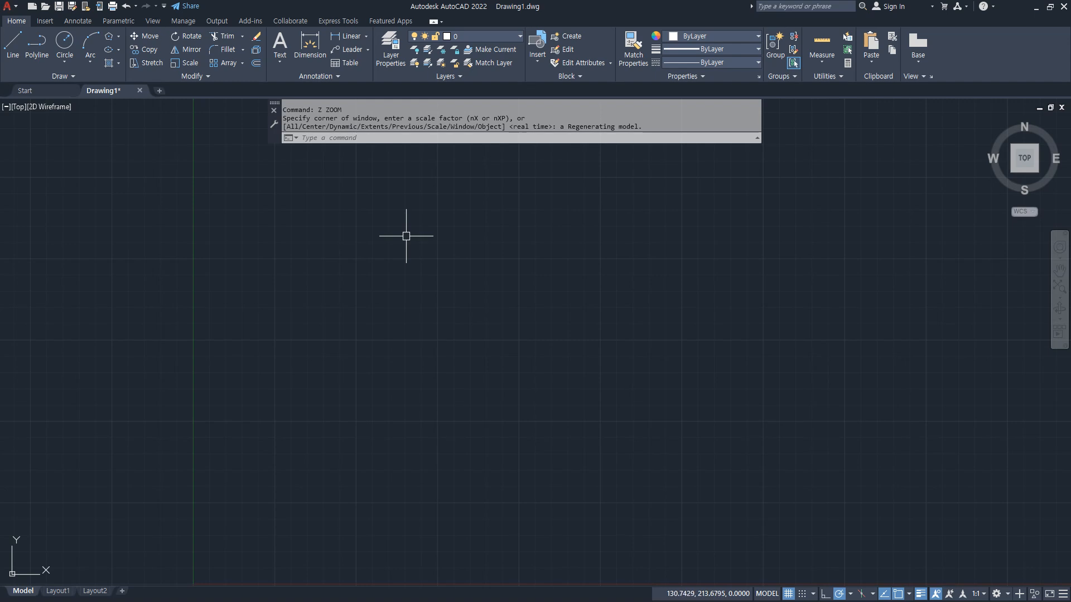
{"action": "type", "text": "spl"}
{"action": "key", "text": "Return"}
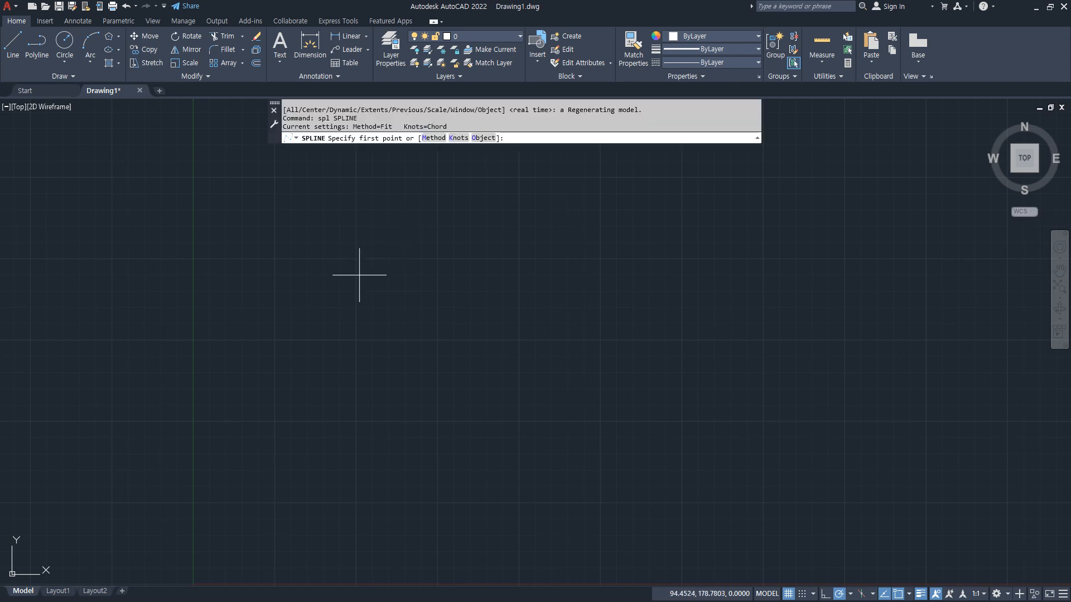
{"action": "left_click", "coordinate": [333, 258]}
{"action": "left_click", "coordinate": [284, 375]}
{"action": "left_click", "coordinate": [372, 471]}
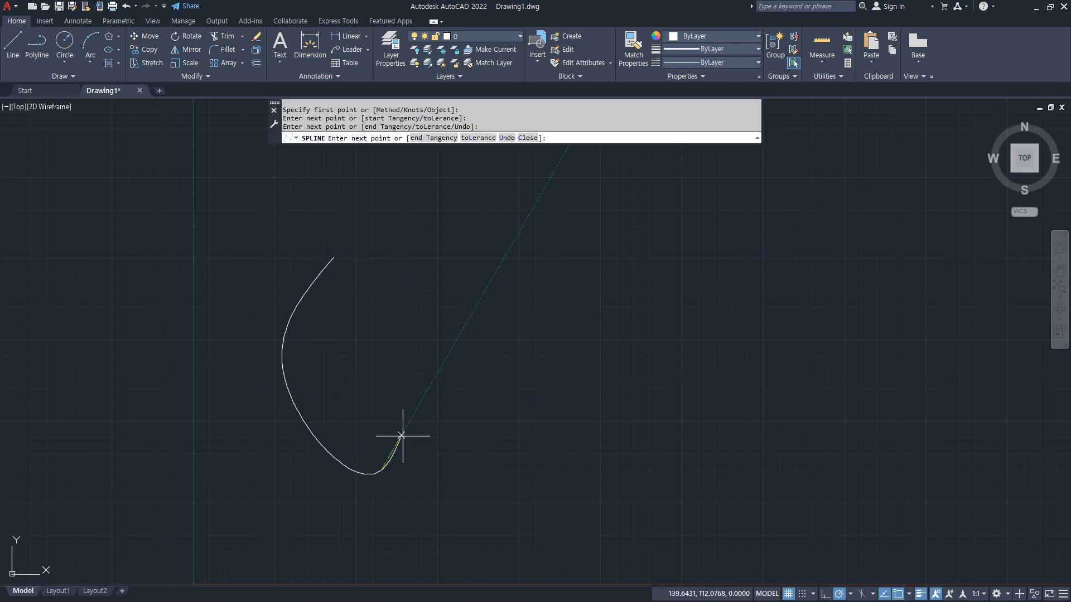
{"action": "left_click", "coordinate": [441, 385]}
{"action": "left_click", "coordinate": [558, 410]}
{"action": "left_click", "coordinate": [614, 478]}
{"action": "left_click", "coordinate": [678, 351]}
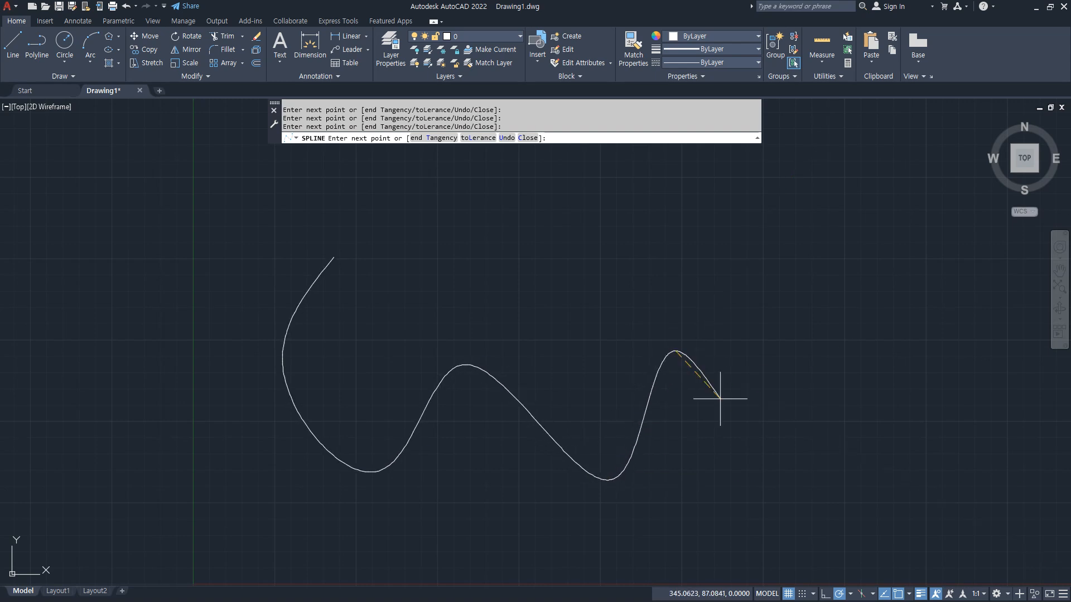
{"action": "left_click", "coordinate": [783, 469]}
{"action": "left_click", "coordinate": [843, 306]}
{"action": "left_click", "coordinate": [716, 261]}
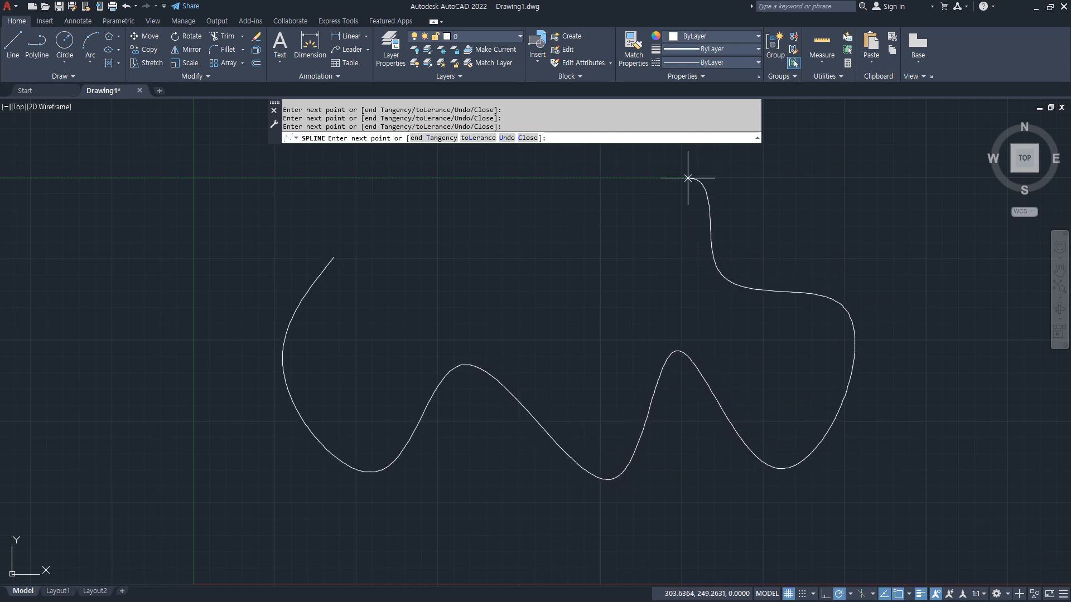
{"action": "left_click", "coordinate": [687, 177]}
{"action": "left_click", "coordinate": [561, 299]}
{"action": "left_click", "coordinate": [450, 180]}
{"action": "key", "text": "Return"}
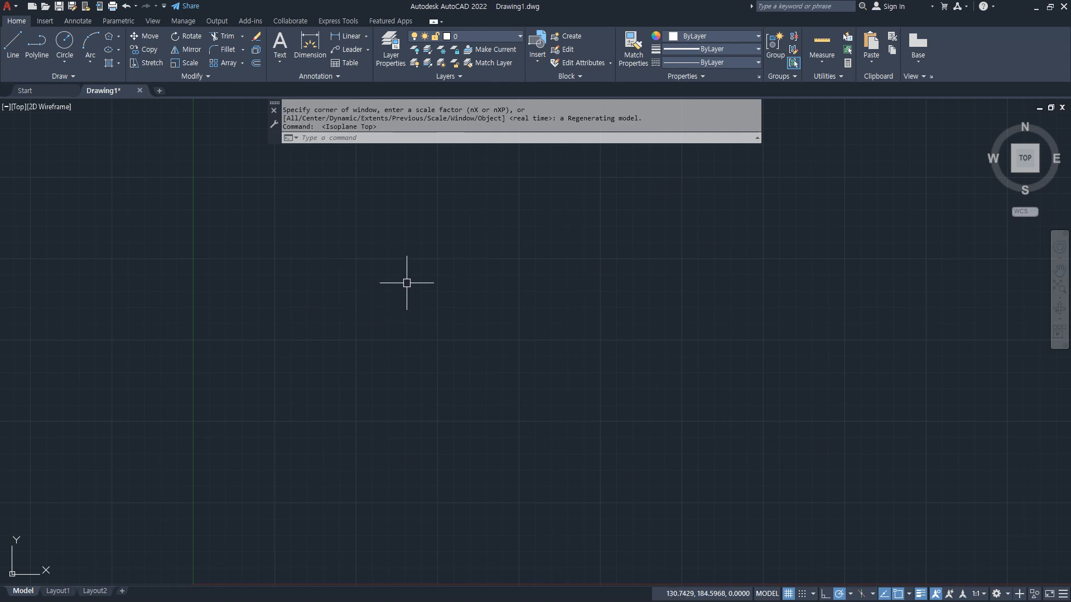
Start a zigzag line in the empty drawing area with 50-unit segments going up, right and down.
{"action": "type", "text": "l"}
{"action": "key", "text": "Return"}
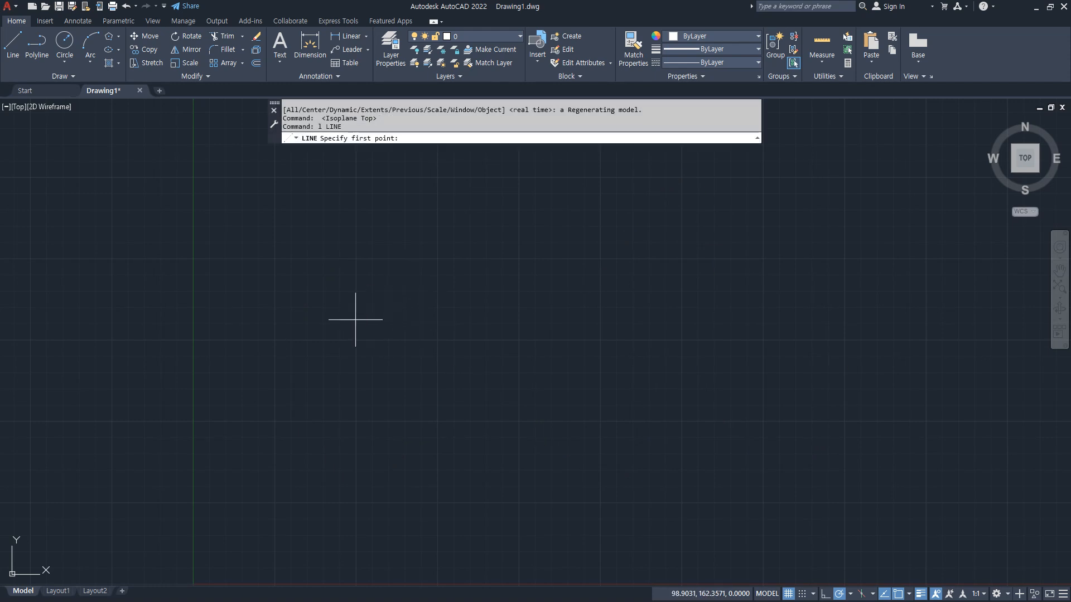
{"action": "left_click", "coordinate": [275, 341]}
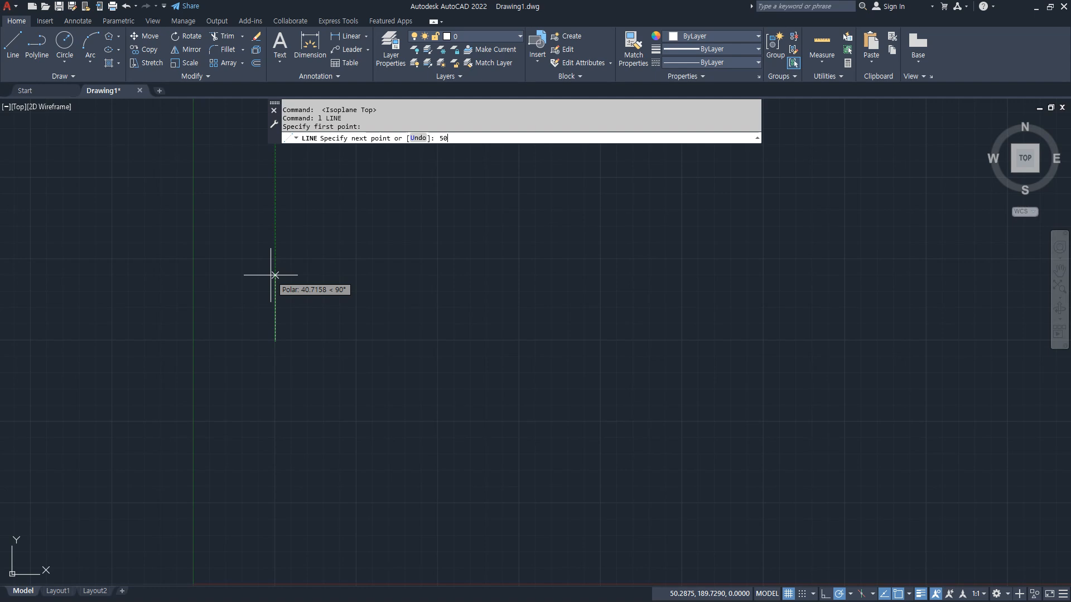
{"action": "type", "text": "50"}
{"action": "key", "text": "Return"}
{"action": "type", "text": "5"}
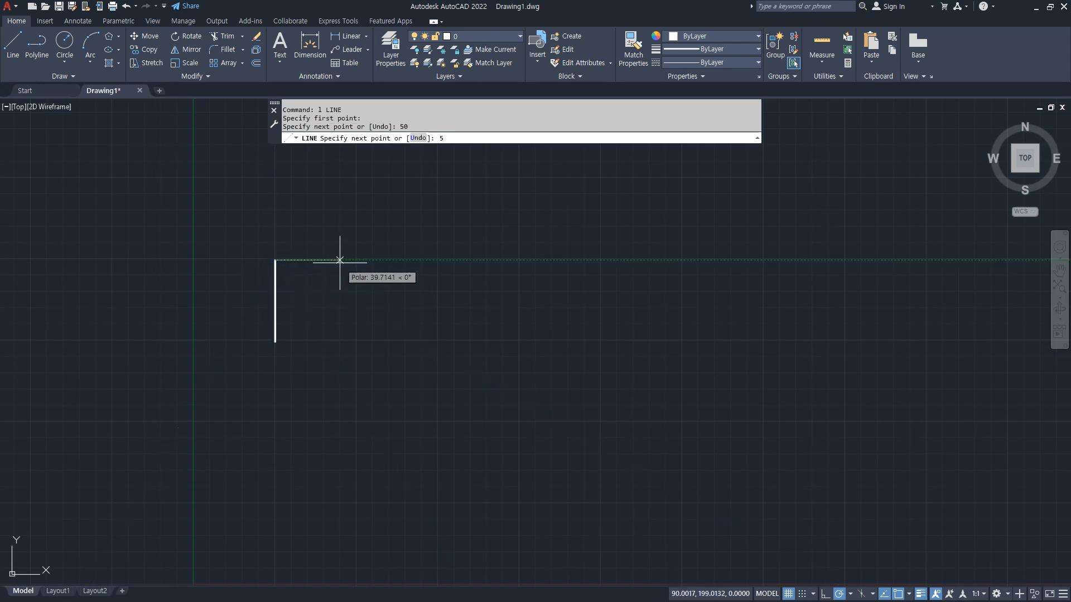
{"action": "type", "text": "0"}
{"action": "key", "text": "Return"}
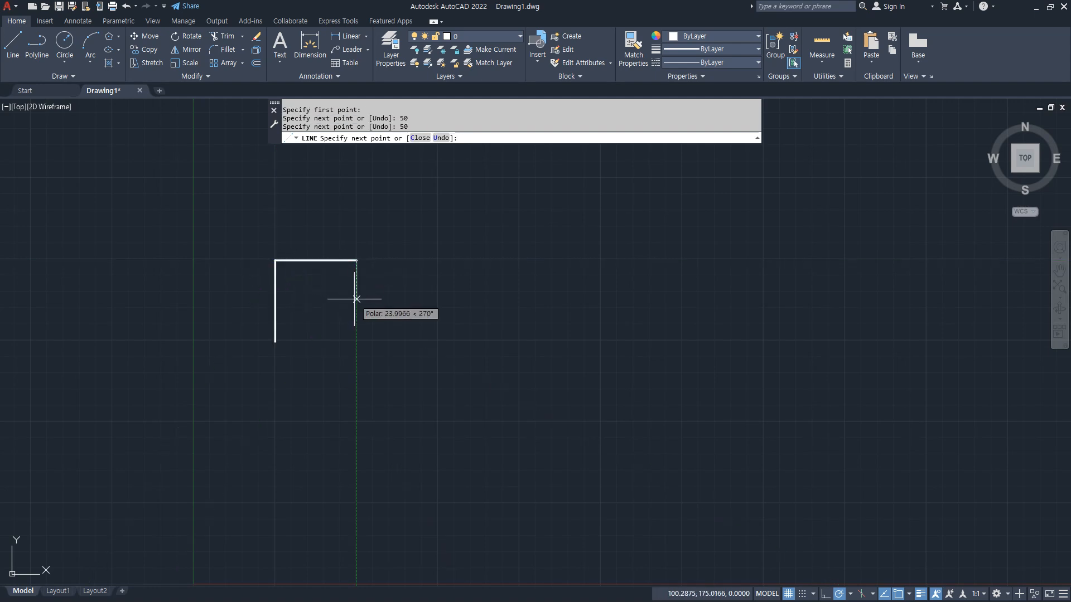
{"action": "type", "text": "50"}
{"action": "key", "text": "Return"}
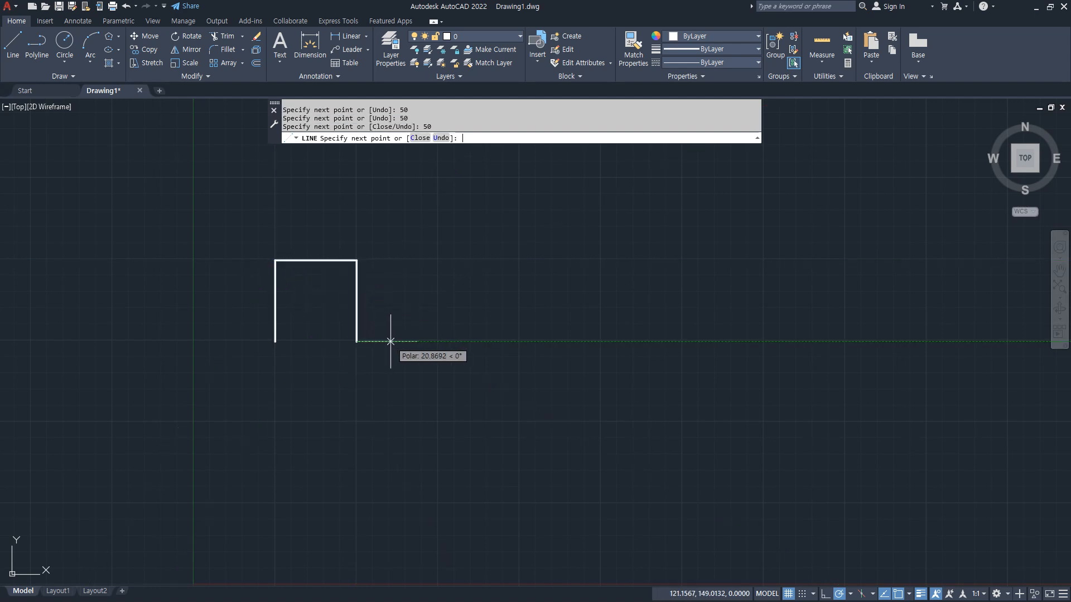
Continue the zigzag with four 50-unit segments going right, up, right and down to form its second tooth.
{"action": "type", "text": "50"}
{"action": "key", "text": "Return"}
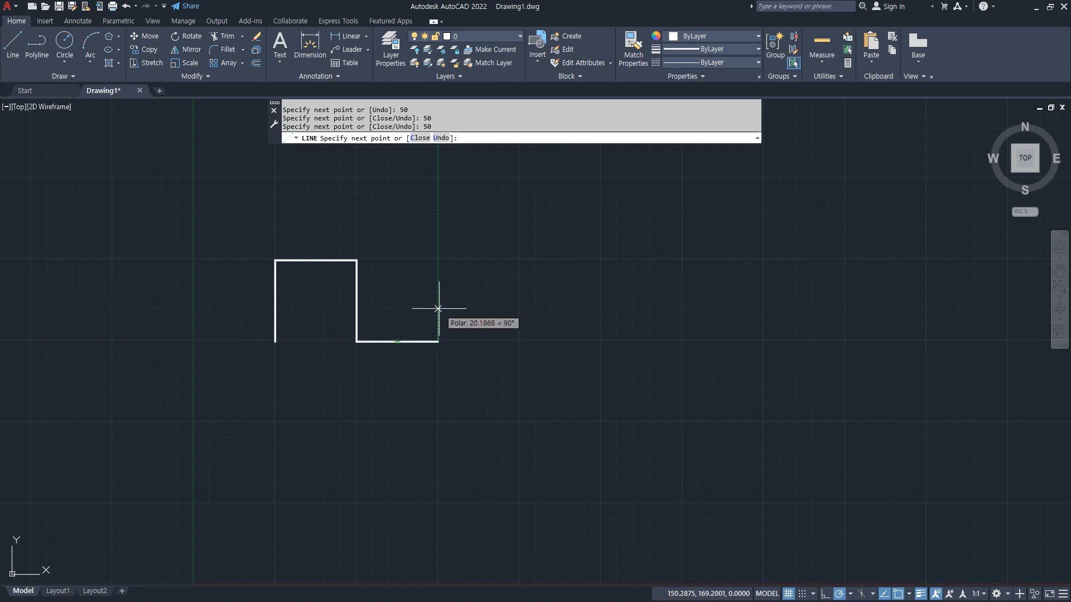
{"action": "type", "text": "50"}
{"action": "key", "text": "Return"}
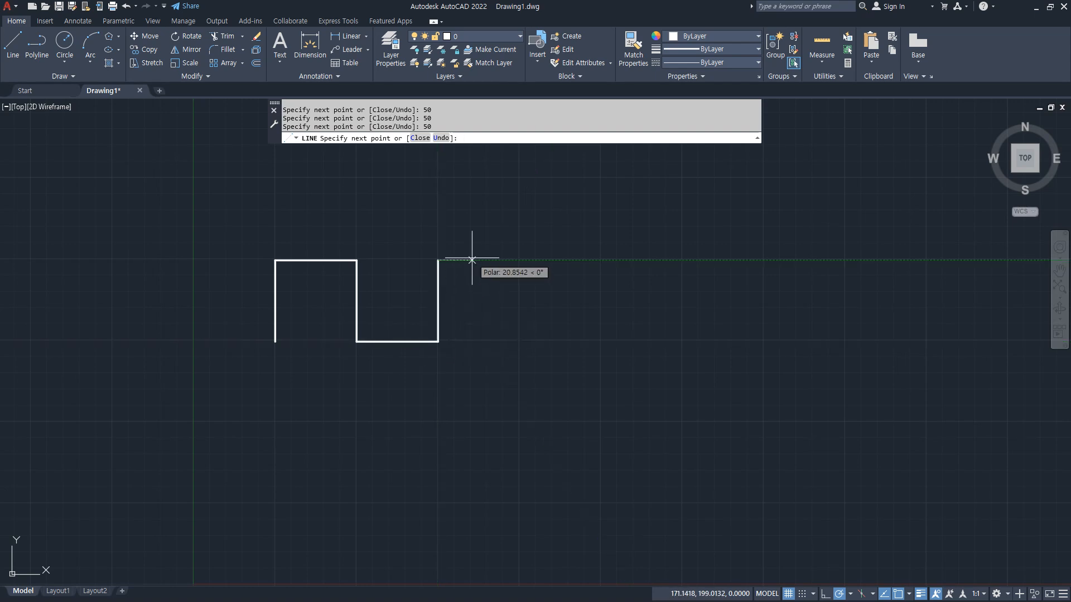
{"action": "type", "text": "50"}
{"action": "key", "text": "Return"}
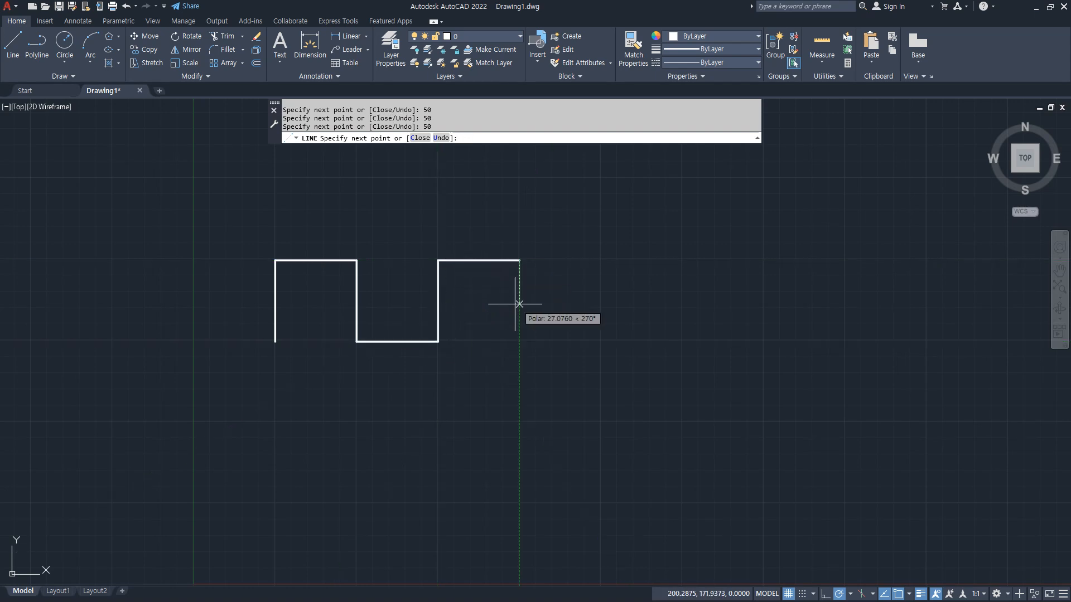
{"action": "type", "text": "50"}
{"action": "key", "text": "Return"}
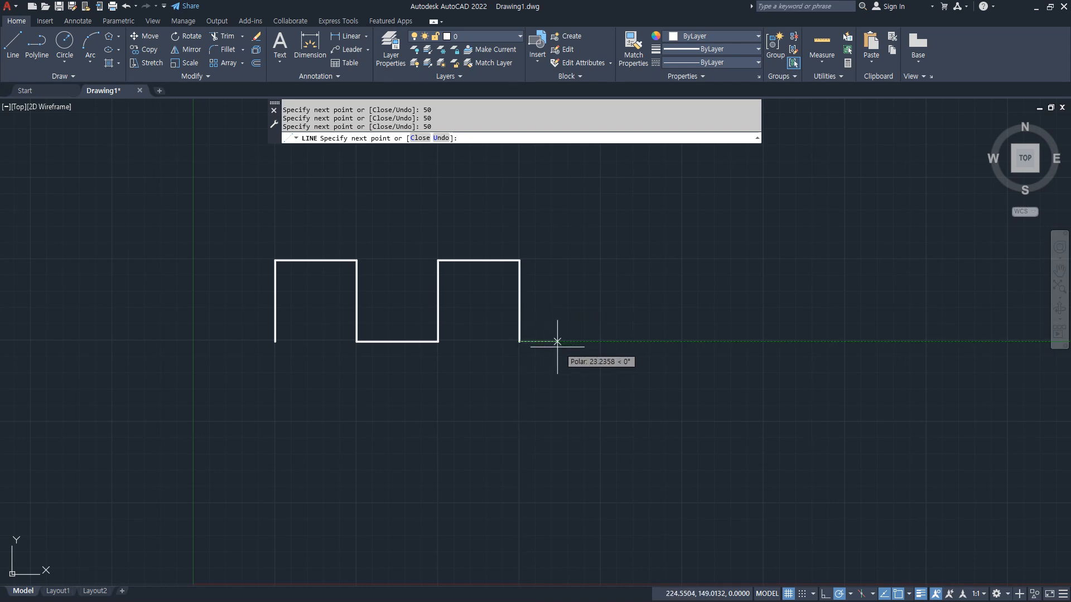
Extend the zigzag 50 units to the right and 50 units up to begin its third tooth.
{"action": "type", "text": "50"}
{"action": "key", "text": "Return"}
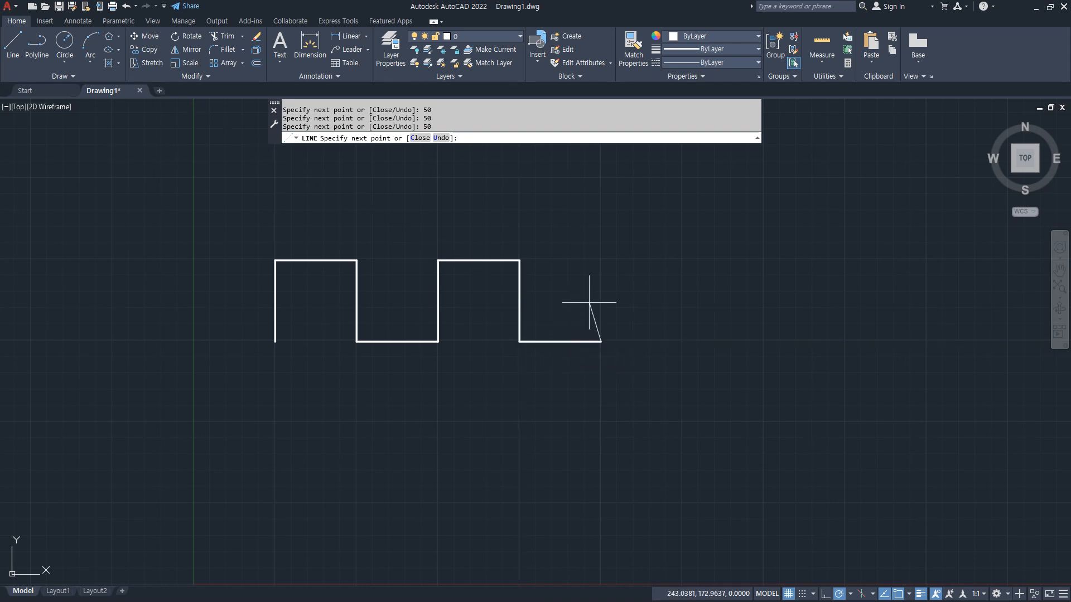
{"action": "type", "text": "50"}
{"action": "key", "text": "Return"}
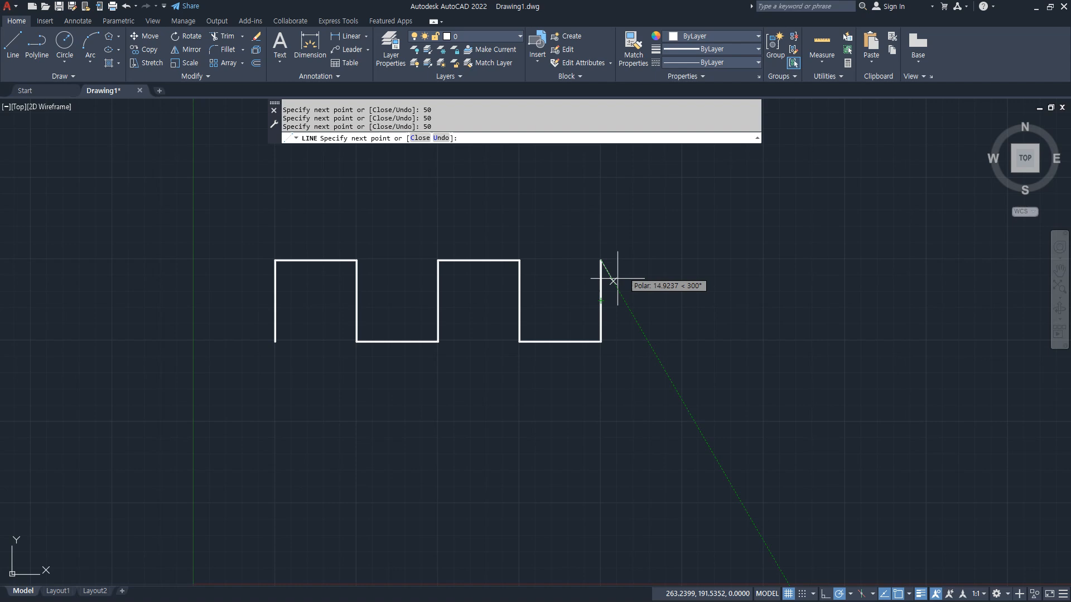
{"action": "type", "text": "50"}
{"action": "key", "text": "Return"}
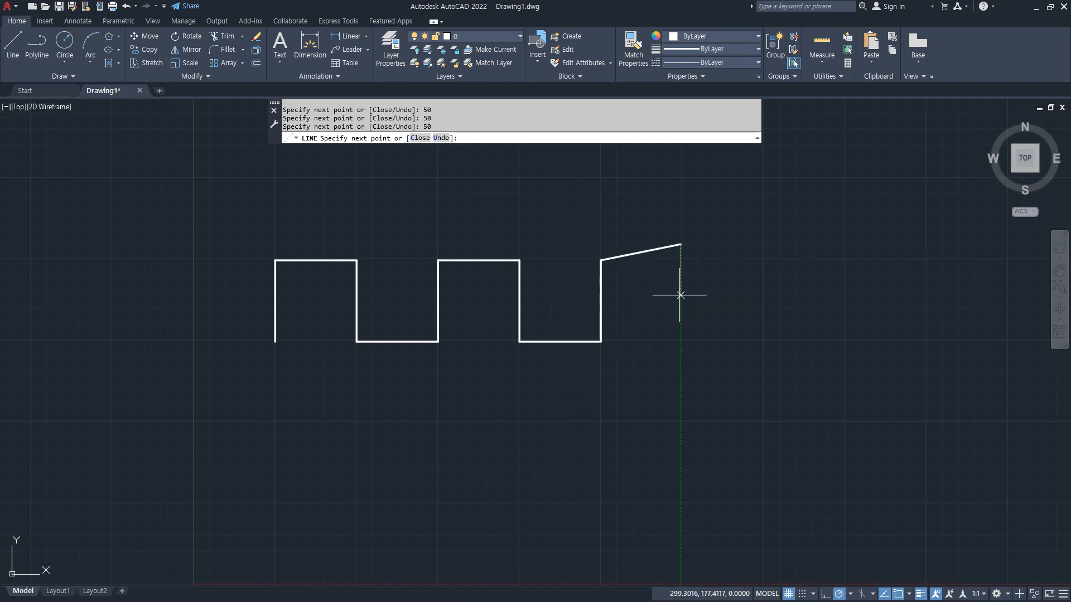
{"action": "key", "text": "ctrl+z"}
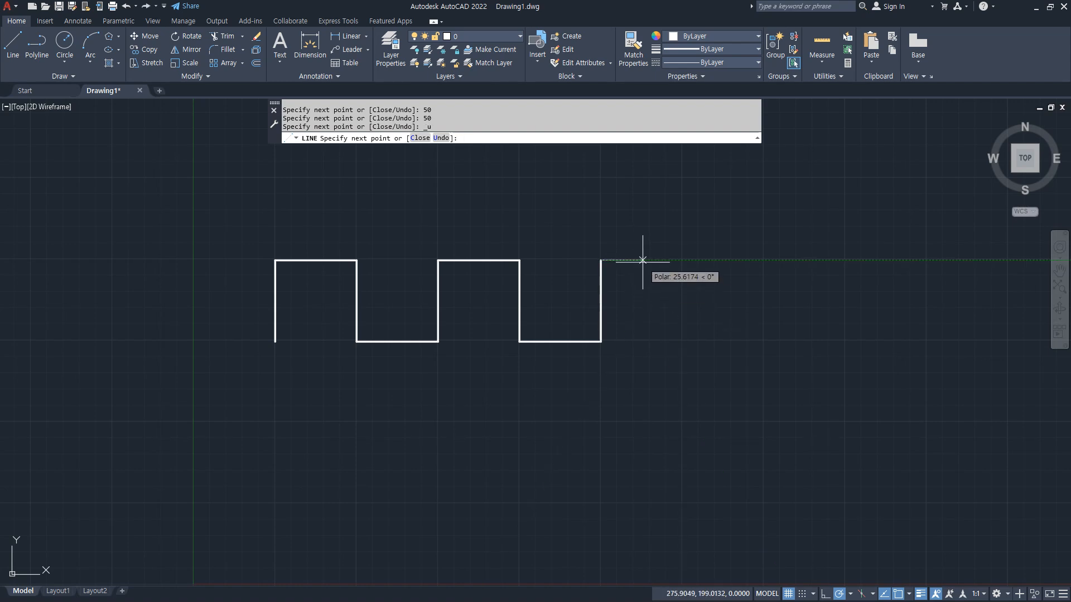
Complete the zigzag's third tooth with 50-unit segments going right and down, and end the line.
{"action": "type", "text": "50"}
{"action": "key", "text": "Return"}
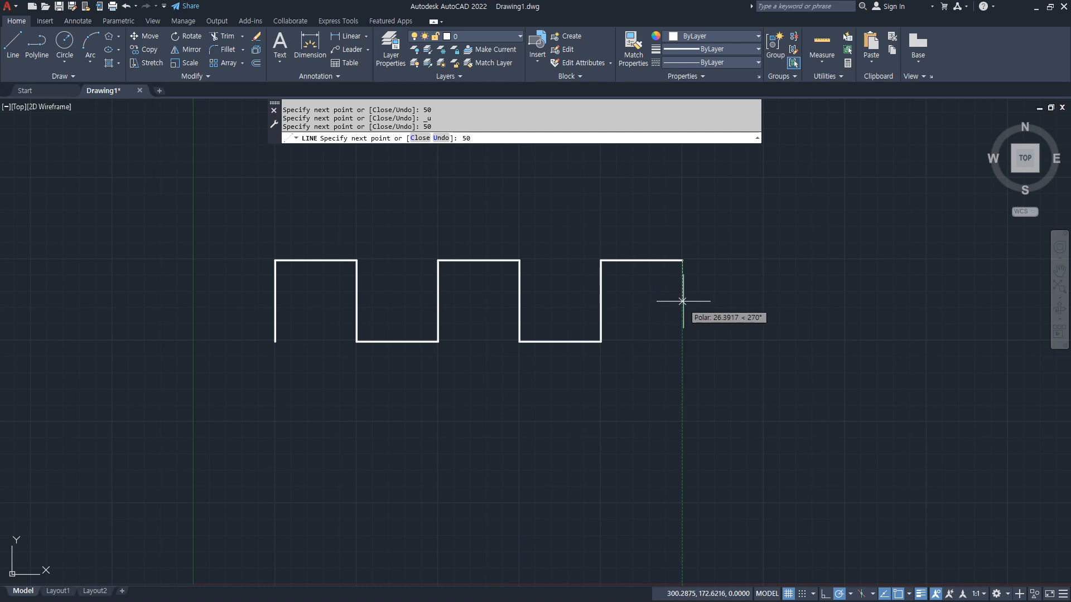
{"action": "key", "text": "Return"}
{"action": "key", "text": "Return"}
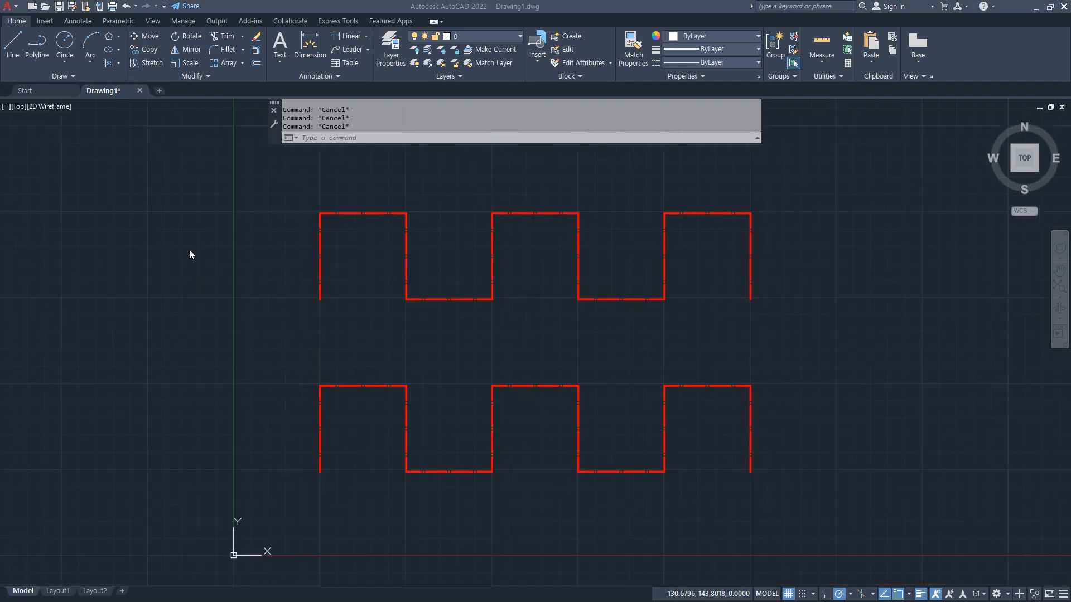
Expand the additional drawing tools and keep them pinned open.
{"action": "left_click", "coordinate": [189, 249]}
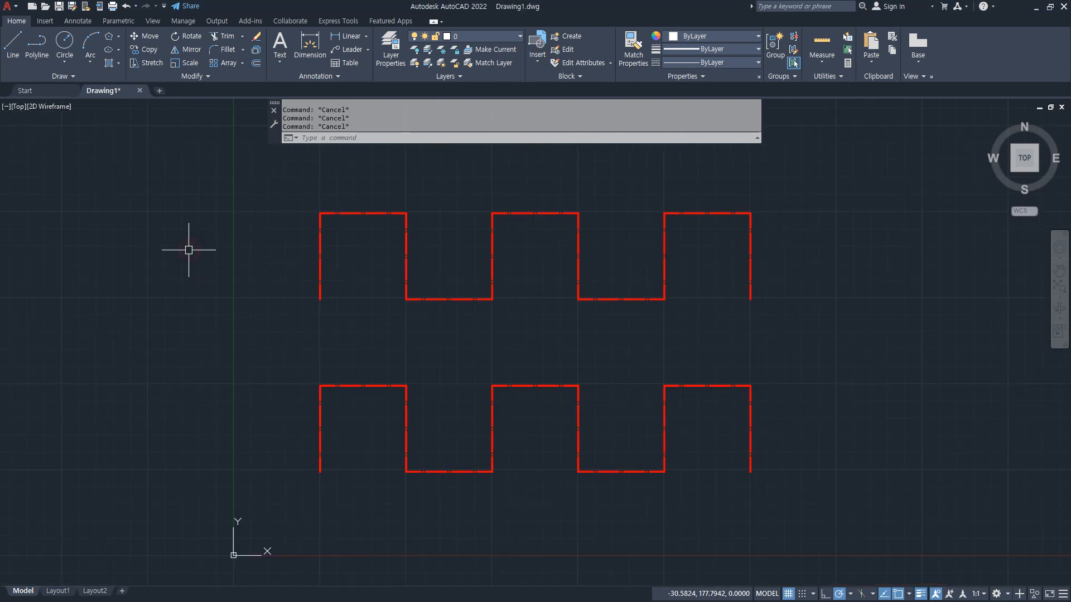
{"action": "left_click", "coordinate": [66, 78]}
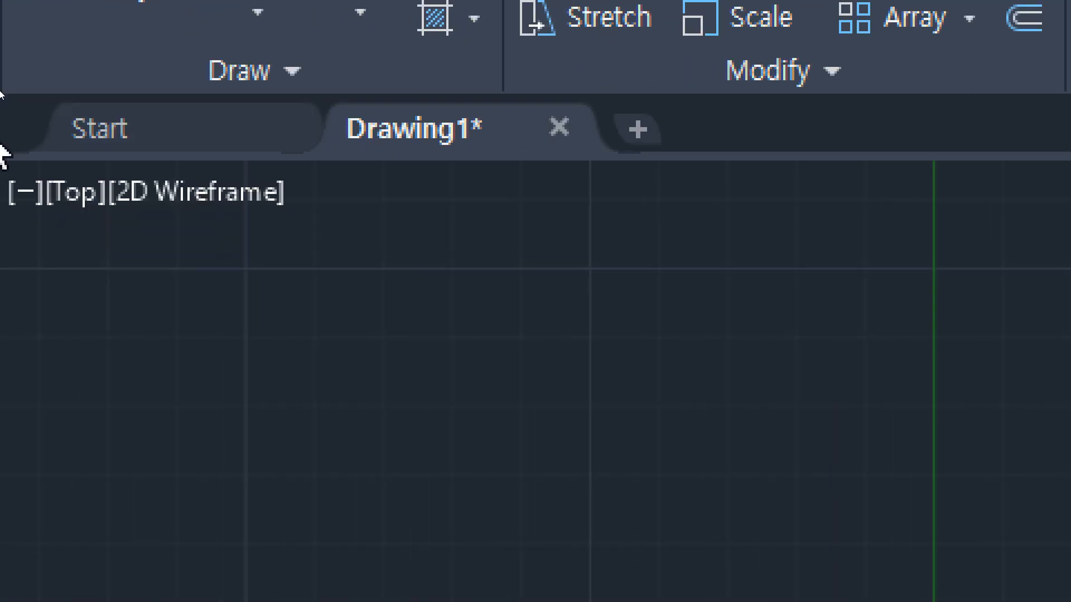
{"action": "left_click", "coordinate": [282, 96]}
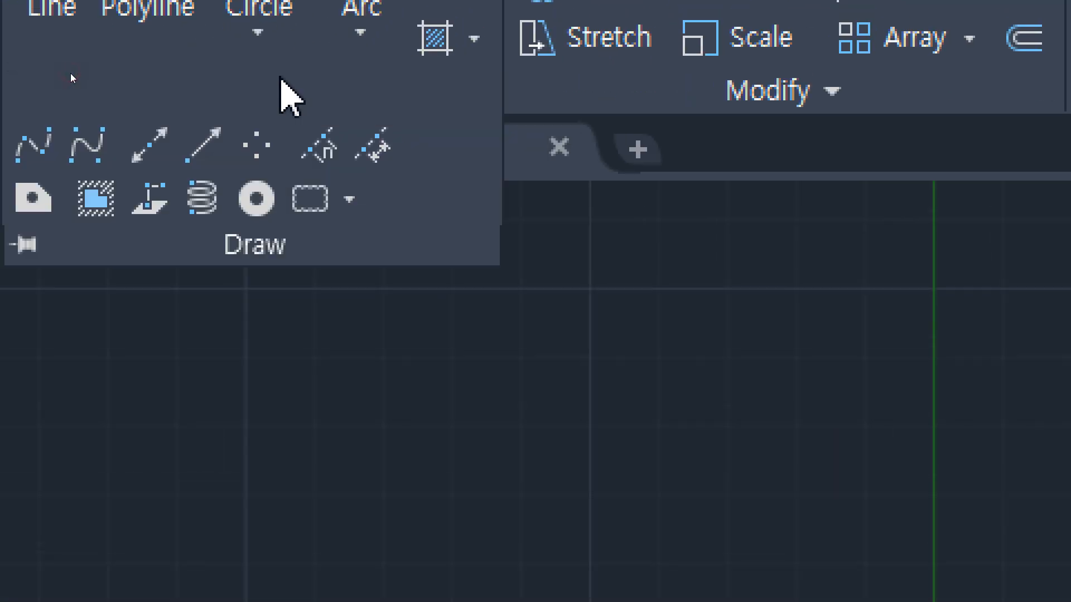
{"action": "left_click", "coordinate": [21, 245]}
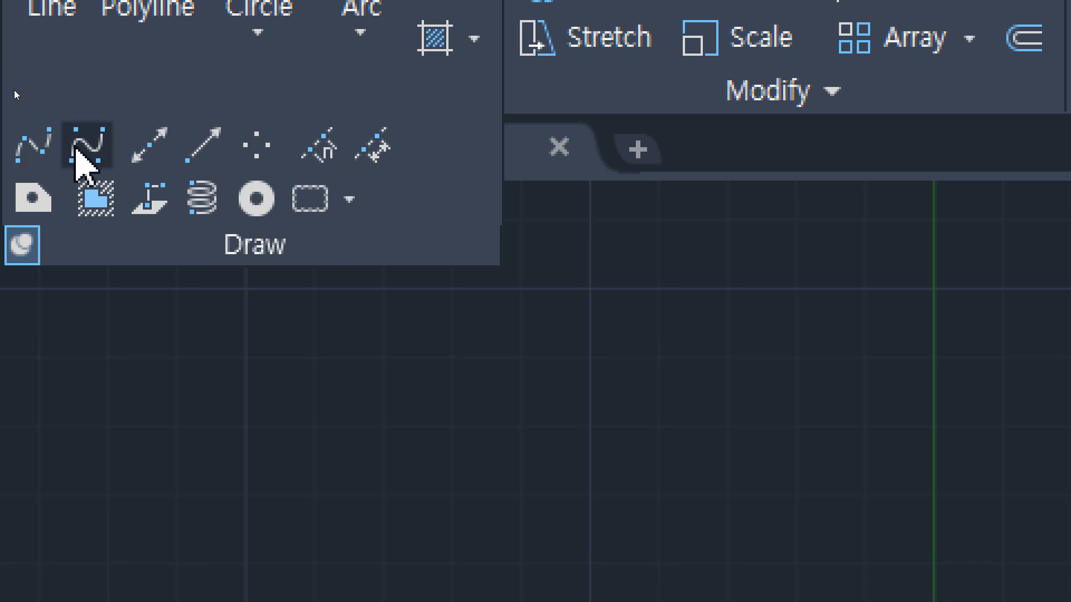
Draw a Fit spline through all 12 end and corner points of the upper red zigzag, from its left end to its right end.
{"action": "left_click", "coordinate": [27, 151]}
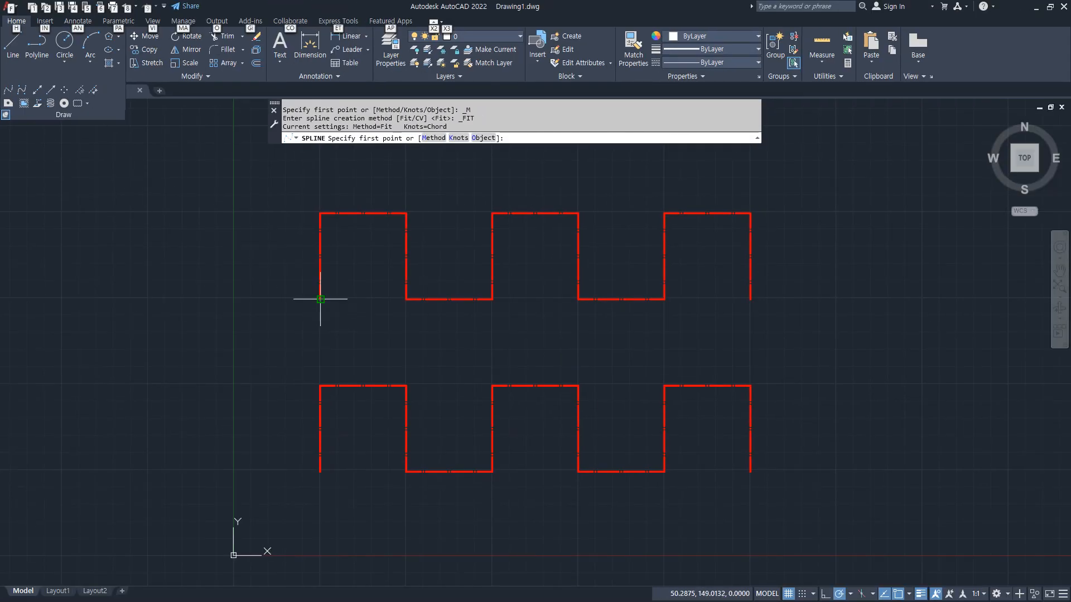
{"action": "left_click", "coordinate": [320, 299]}
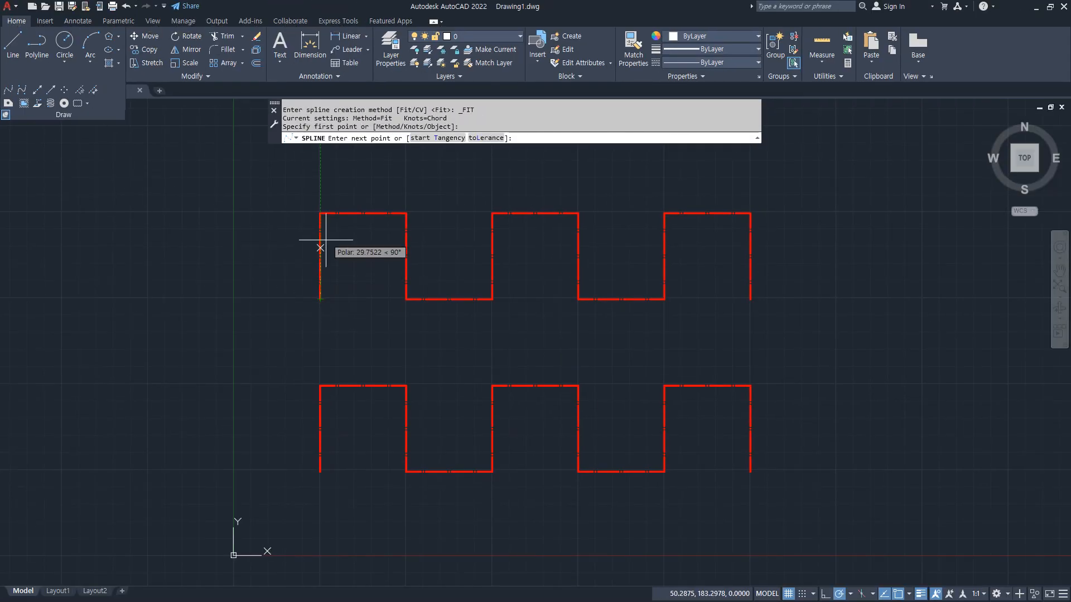
{"action": "left_click", "coordinate": [319, 214]}
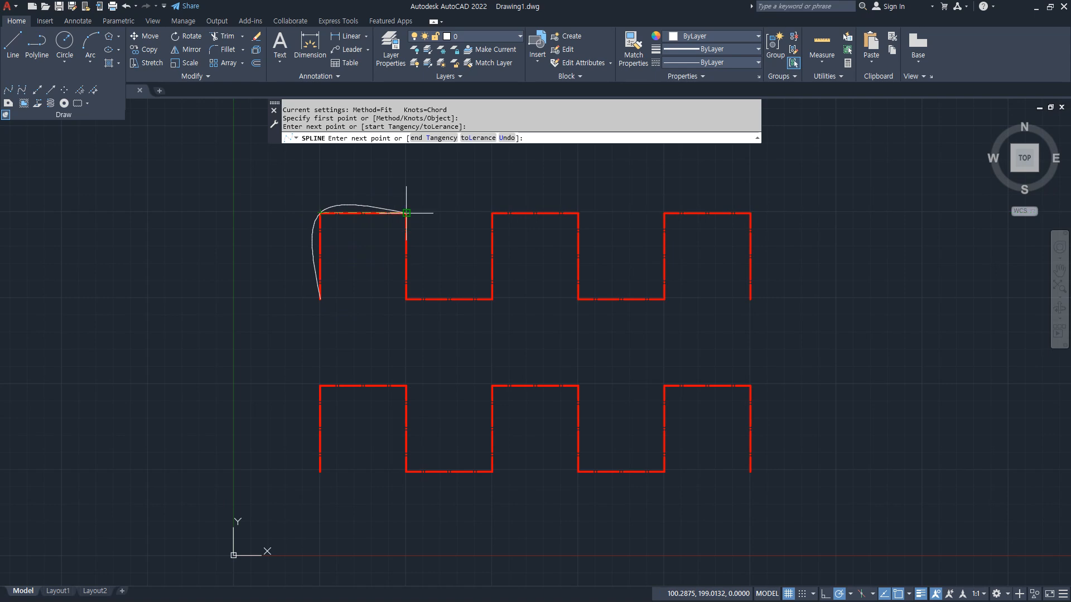
{"action": "left_click", "coordinate": [406, 214]}
{"action": "left_click", "coordinate": [406, 299]}
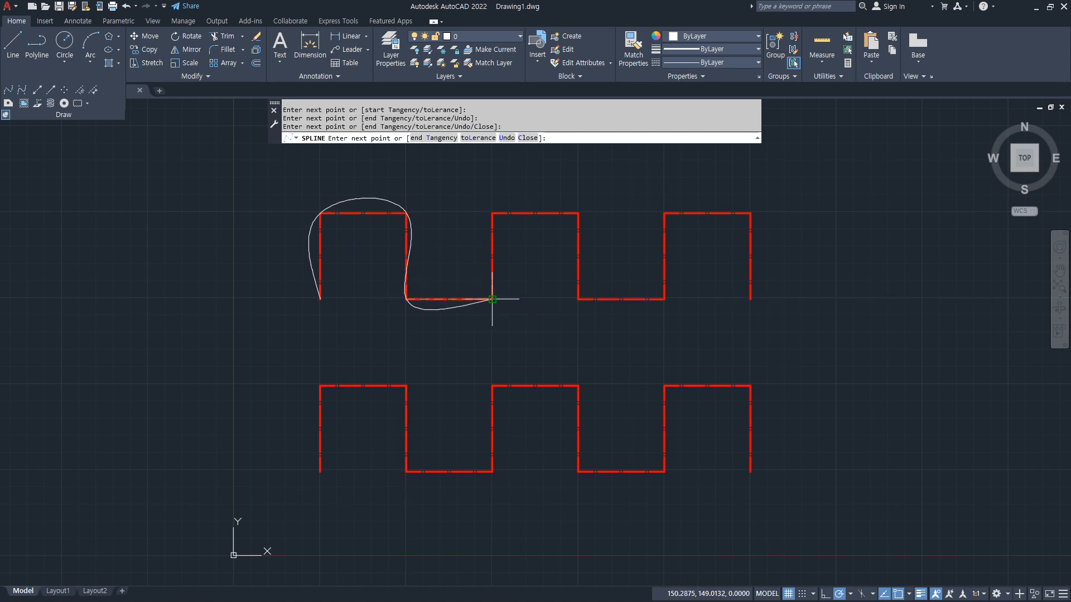
{"action": "left_click", "coordinate": [492, 299]}
{"action": "left_click", "coordinate": [492, 214]}
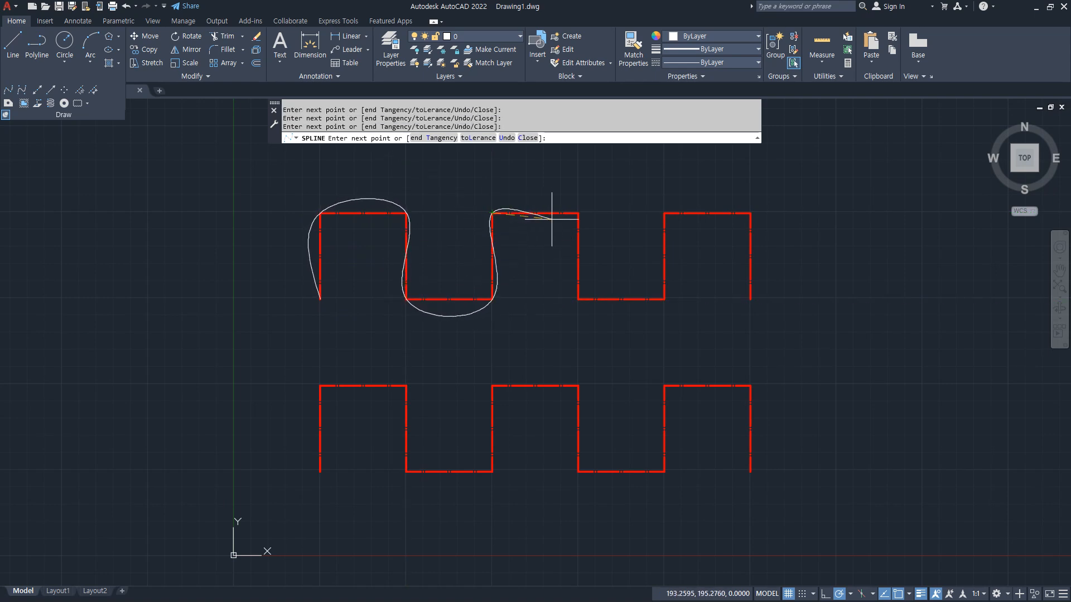
{"action": "left_click", "coordinate": [578, 213]}
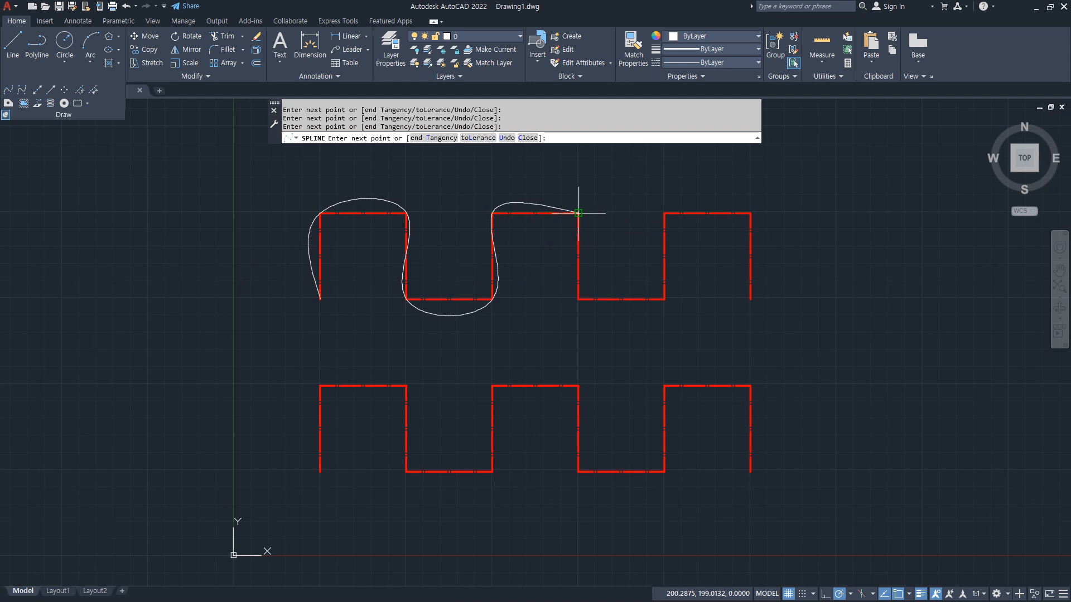
{"action": "left_click", "coordinate": [578, 299]}
{"action": "left_click", "coordinate": [664, 299]}
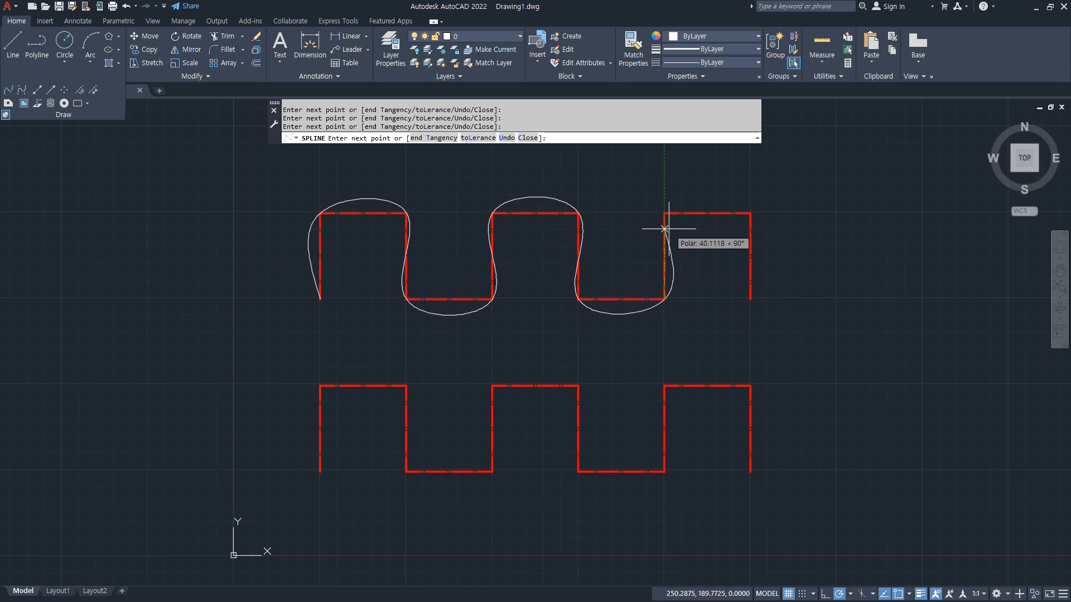
{"action": "left_click", "coordinate": [664, 213]}
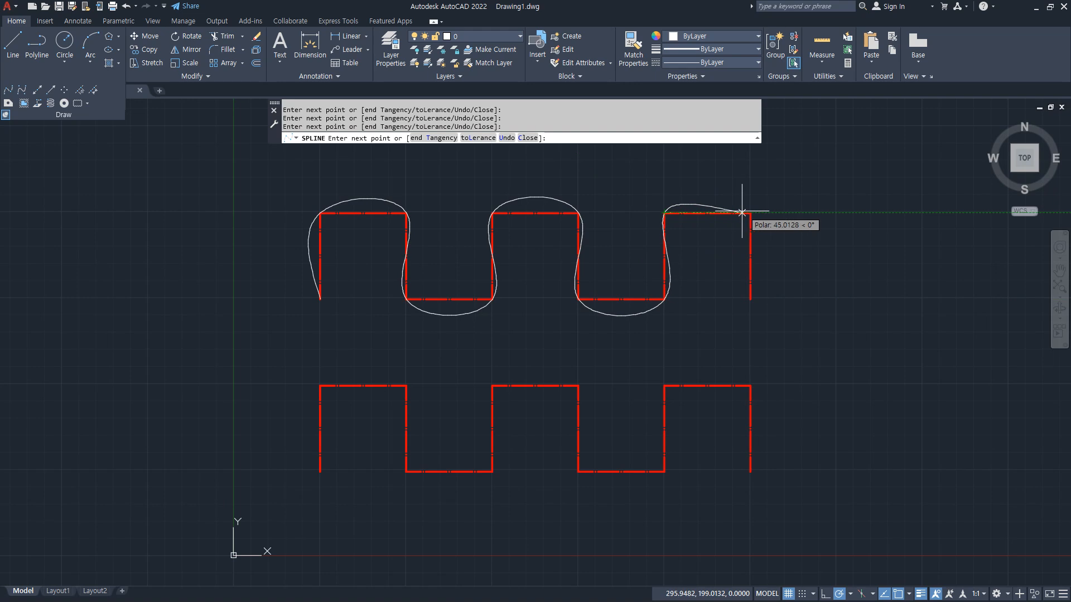
{"action": "left_click", "coordinate": [750, 213]}
{"action": "left_click", "coordinate": [750, 299]}
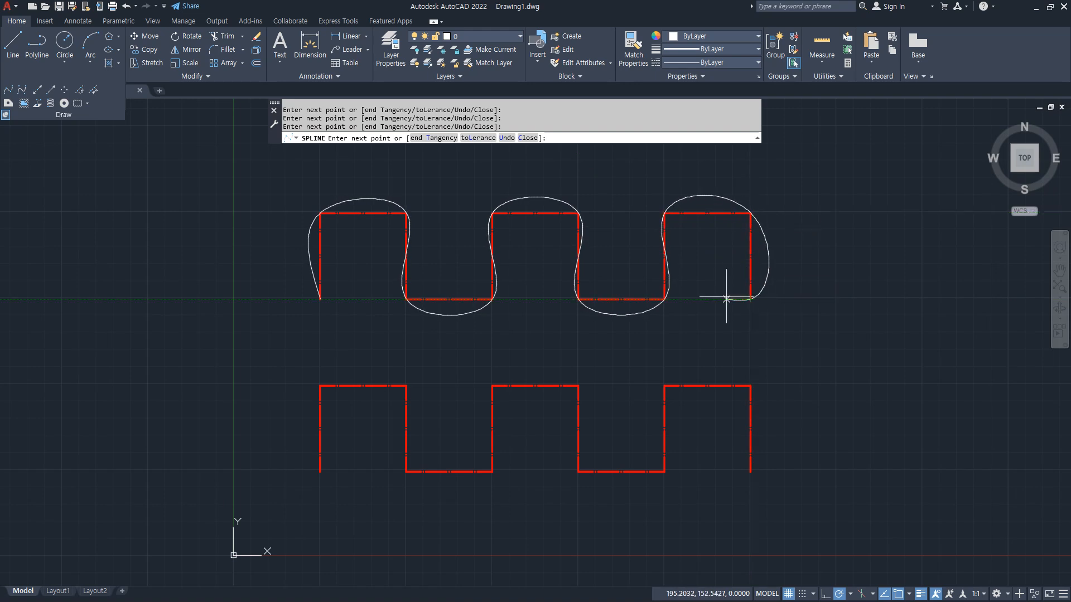
{"action": "key", "text": "Return"}
{"action": "scroll", "coordinate": [382, 244], "scroll_direction": "up", "scroll_amount": 4}
{"action": "mouse_move", "coordinate": [383, 244]}
{"action": "middle_mouse_down"}
{"action": "mouse_move", "coordinate": [399, 265]}
{"action": "mouse_move", "coordinate": [370, 322]}
{"action": "middle_mouse_up"}
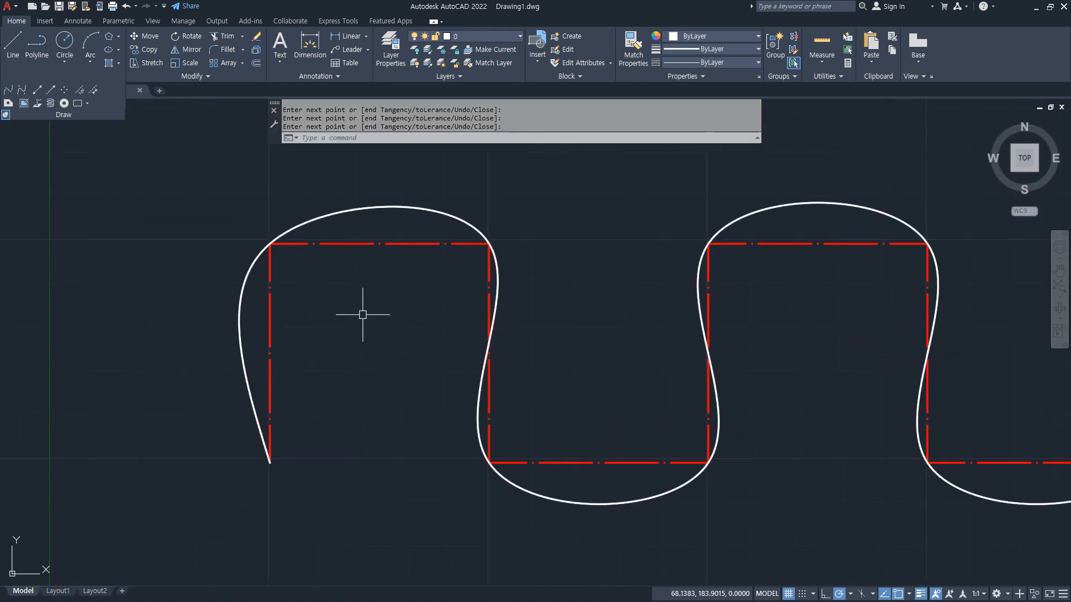
{"action": "mouse_move", "coordinate": [287, 478]}
{"action": "left_mouse_down"}
{"action": "mouse_move", "coordinate": [281, 438]}
{"action": "mouse_move", "coordinate": [228, 329]}
{"action": "mouse_move", "coordinate": [259, 298]}
{"action": "left_mouse_up"}
{"action": "left_click_drag", "start_coordinate": [274, 217], "coordinate": [433, 214]}
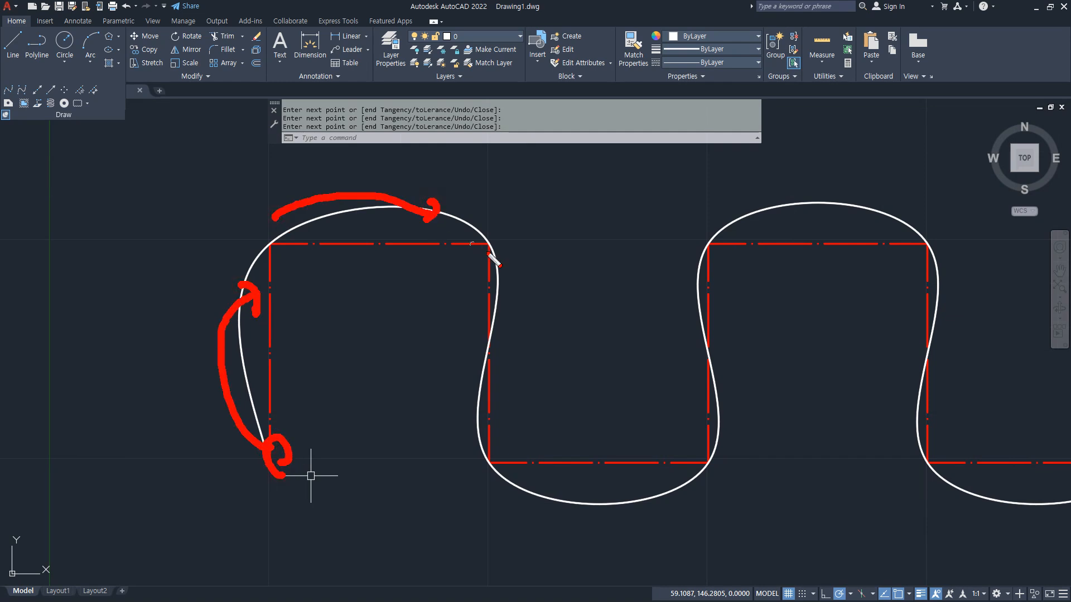
{"action": "mouse_move", "coordinate": [490, 254]}
{"action": "left_mouse_down"}
{"action": "mouse_move", "coordinate": [442, 402]}
{"action": "mouse_move", "coordinate": [477, 429]}
{"action": "left_mouse_up"}
{"action": "left_click_drag", "start_coordinate": [532, 491], "coordinate": [662, 352]}
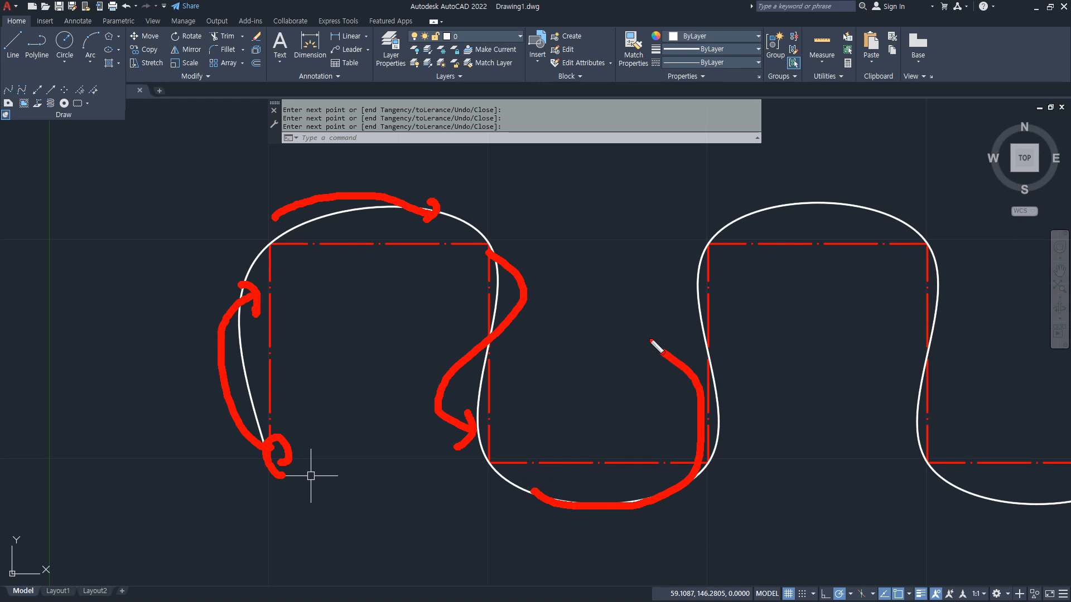
{"action": "left_click_drag", "start_coordinate": [832, 204], "coordinate": [913, 432]}
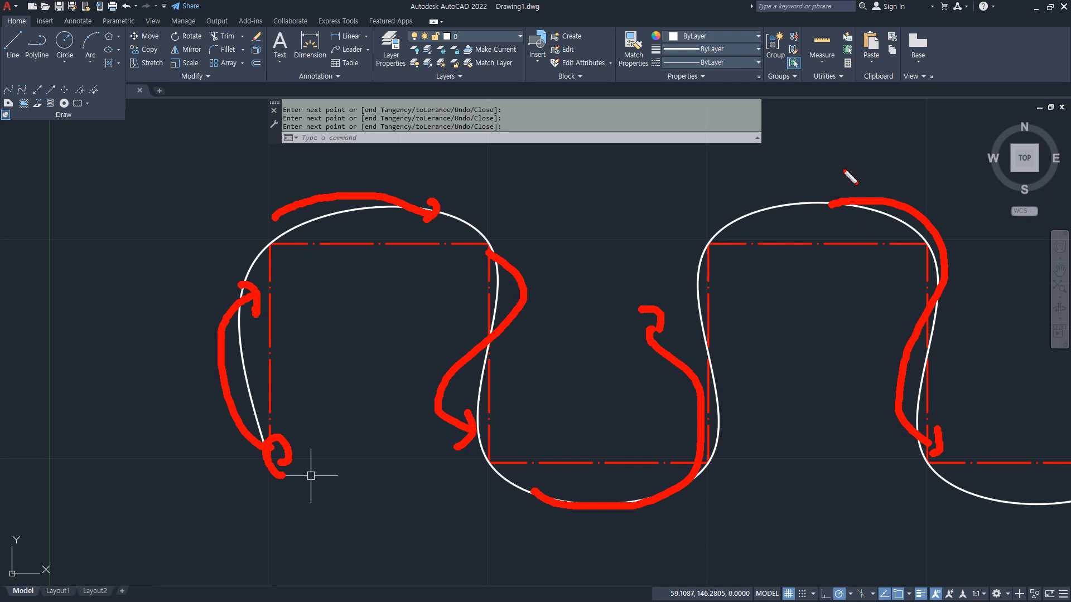
{"action": "left_click_drag", "start_coordinate": [545, 175], "coordinate": [550, 175]}
{"action": "left_click_drag", "start_coordinate": [517, 170], "coordinate": [518, 237]}
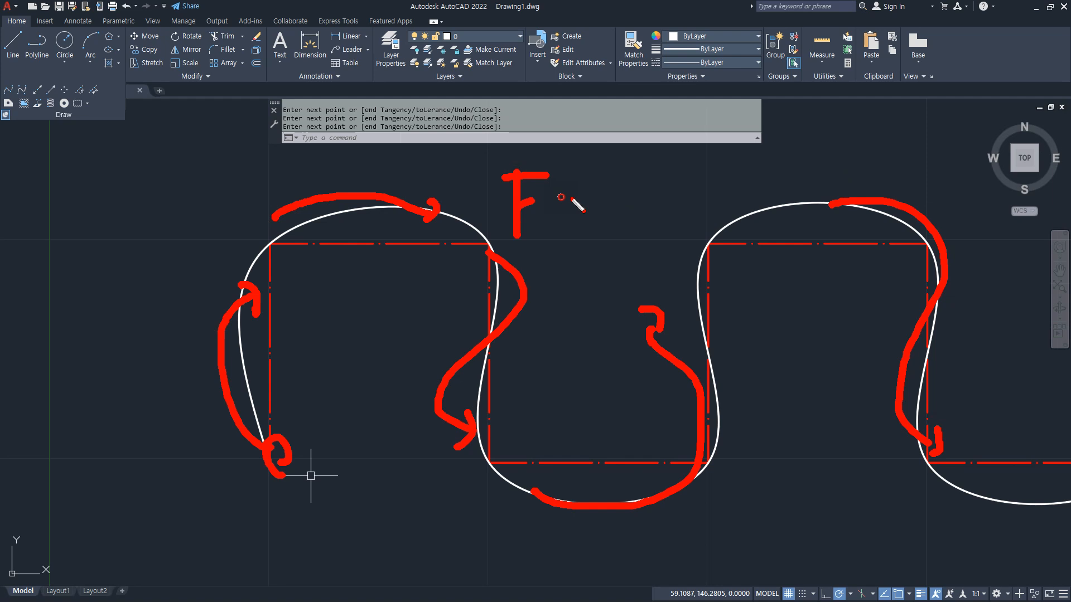
{"action": "left_click_drag", "start_coordinate": [604, 170], "coordinate": [603, 258]}
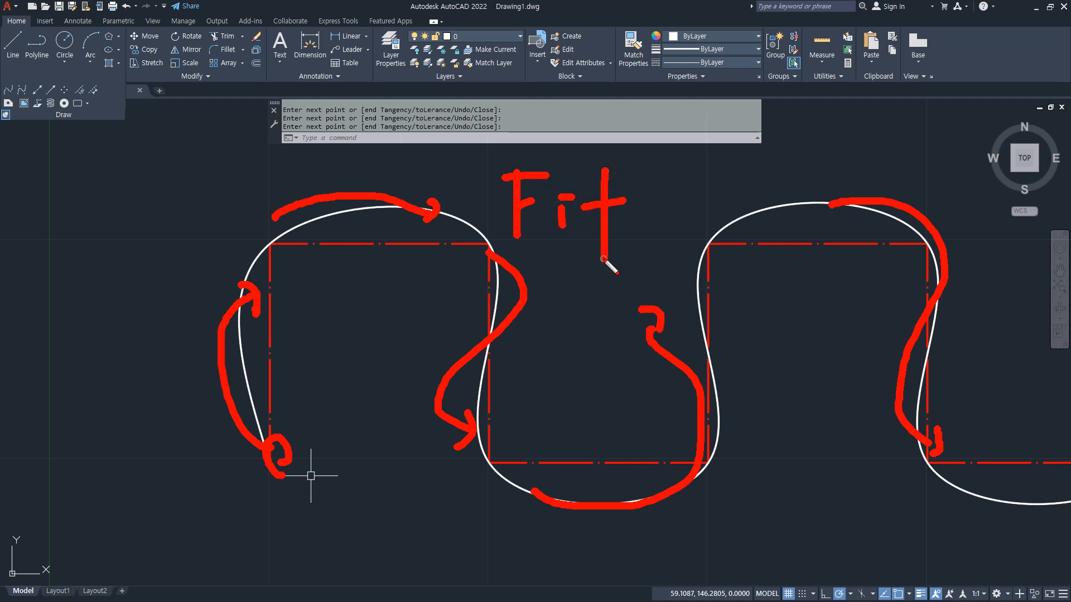
{"action": "key", "text": "Escape"}
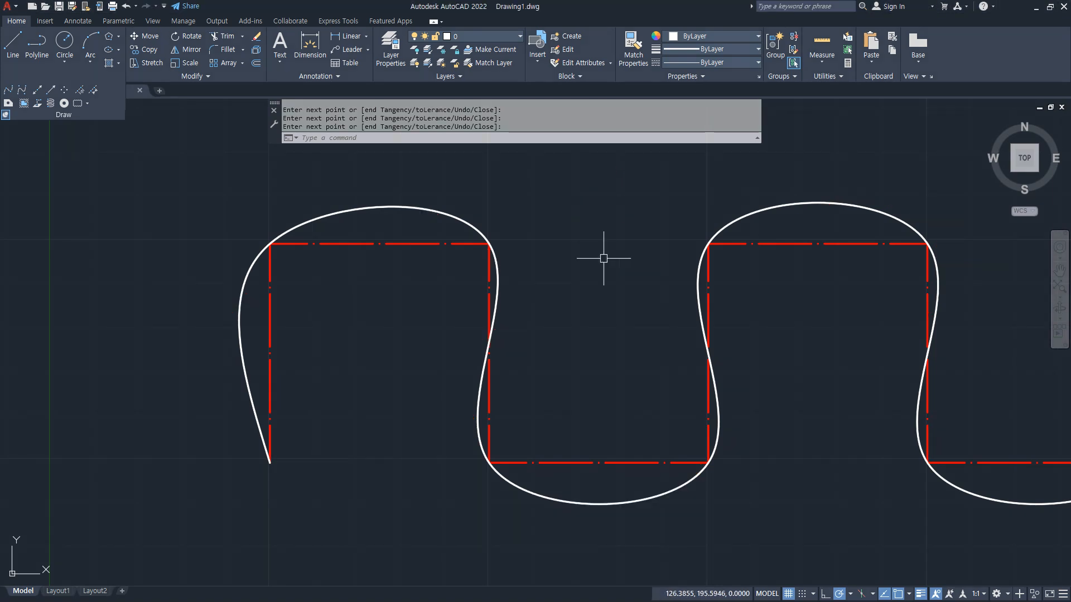
{"action": "scroll", "coordinate": [605, 251], "scroll_direction": "down", "scroll_amount": 3}
{"action": "mouse_move", "coordinate": [546, 347]}
{"action": "middle_mouse_down"}
{"action": "mouse_move", "coordinate": [580, 361]}
{"action": "mouse_move", "coordinate": [483, 328]}
{"action": "middle_mouse_up"}
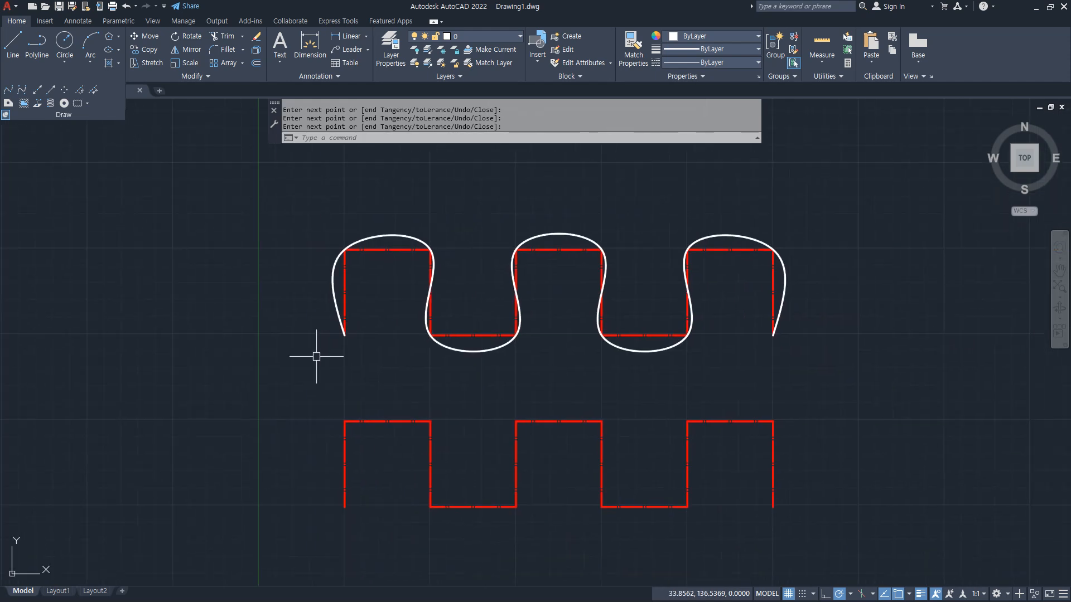
{"action": "scroll", "coordinate": [657, 418], "scroll_direction": "up", "scroll_amount": 2}
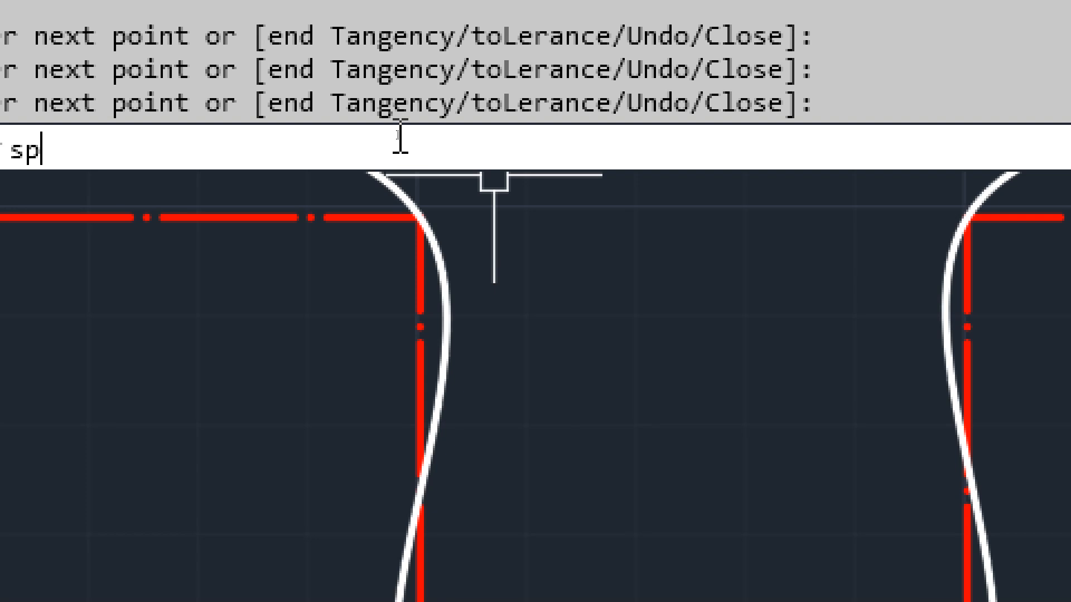
{"action": "type", "text": "l"}
{"action": "key", "text": "Return"}
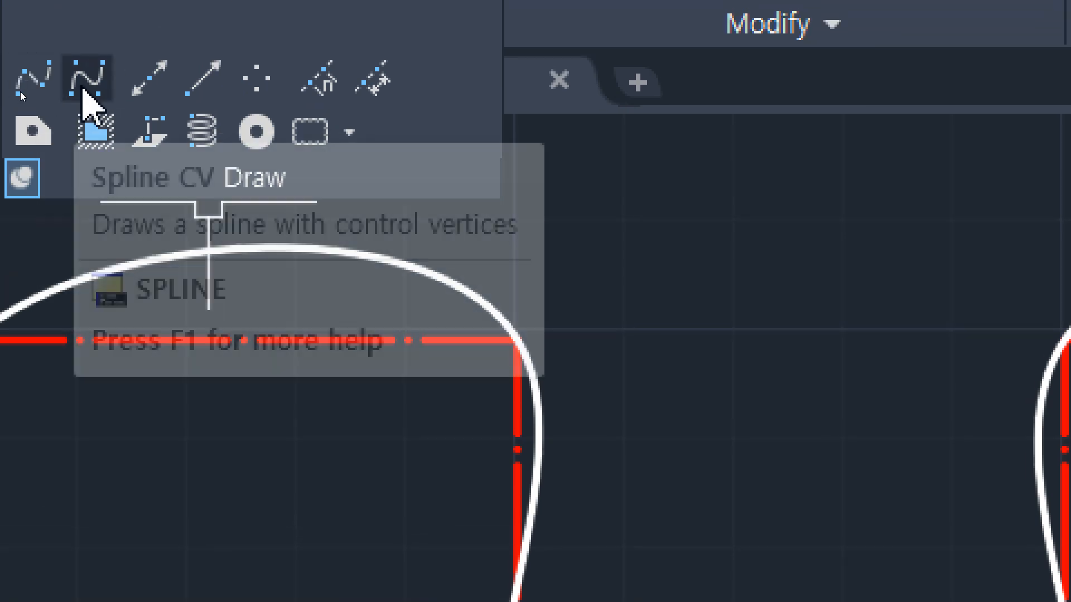
Draw a CV spline over the lower red zigzag, placing control vertices on its first ten end and corner points, starting at its left end.
{"action": "left_click", "coordinate": [86, 78]}
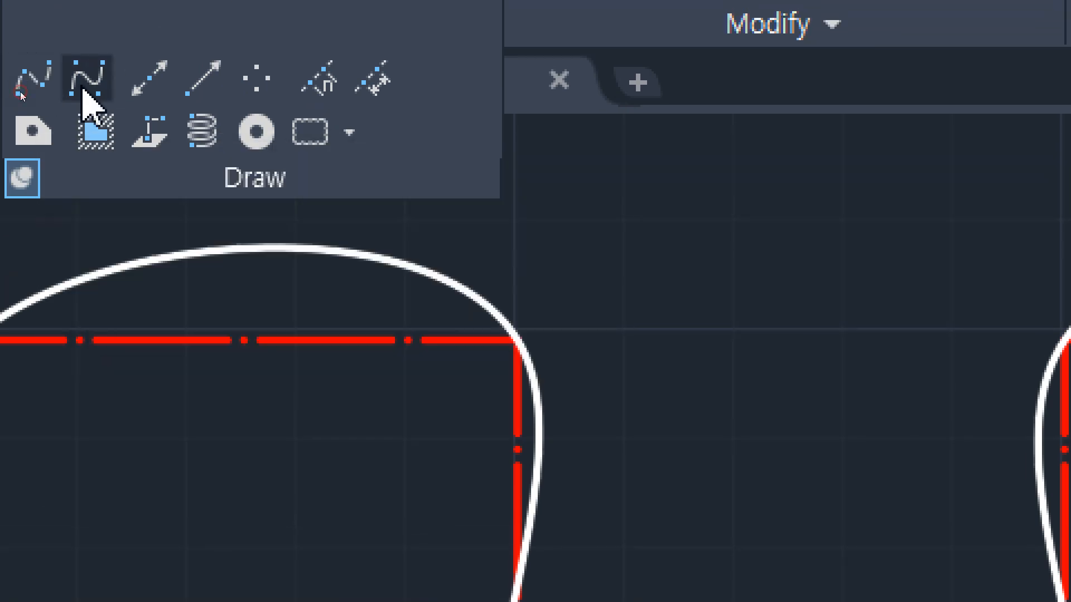
{"action": "mouse_move", "coordinate": [277, 376]}
{"action": "middle_mouse_down"}
{"action": "mouse_move", "coordinate": [278, 334]}
{"action": "mouse_move", "coordinate": [385, 263]}
{"action": "middle_mouse_up"}
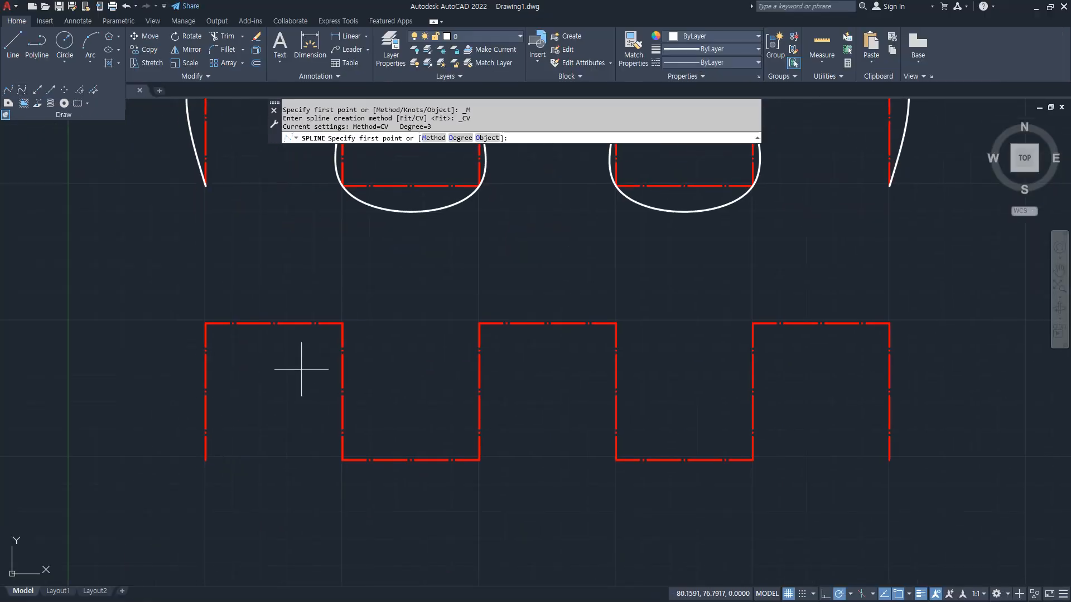
{"action": "left_click", "coordinate": [206, 460]}
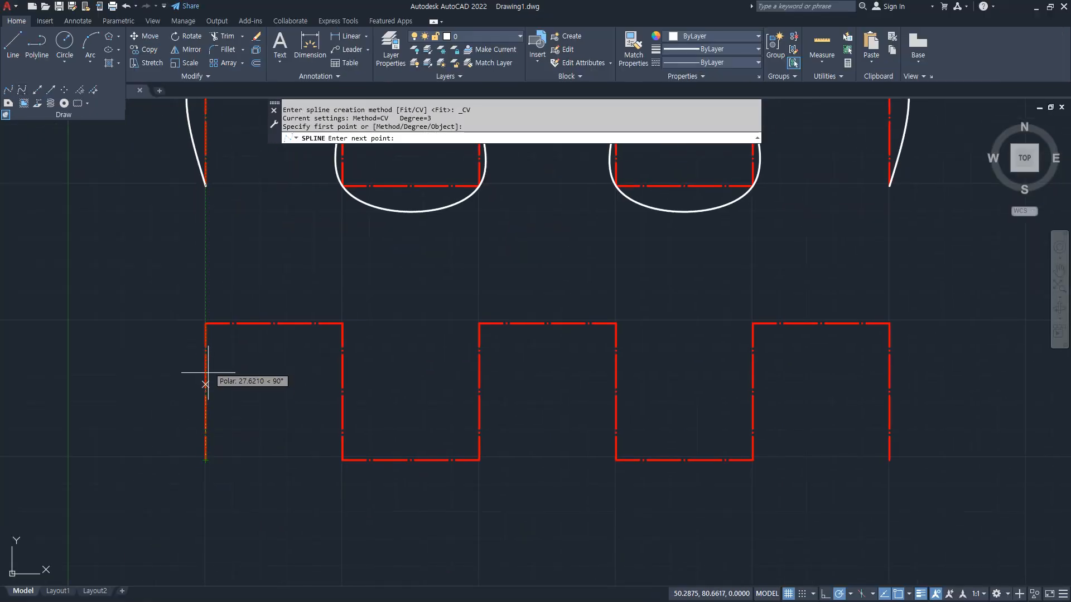
{"action": "left_click", "coordinate": [206, 323]}
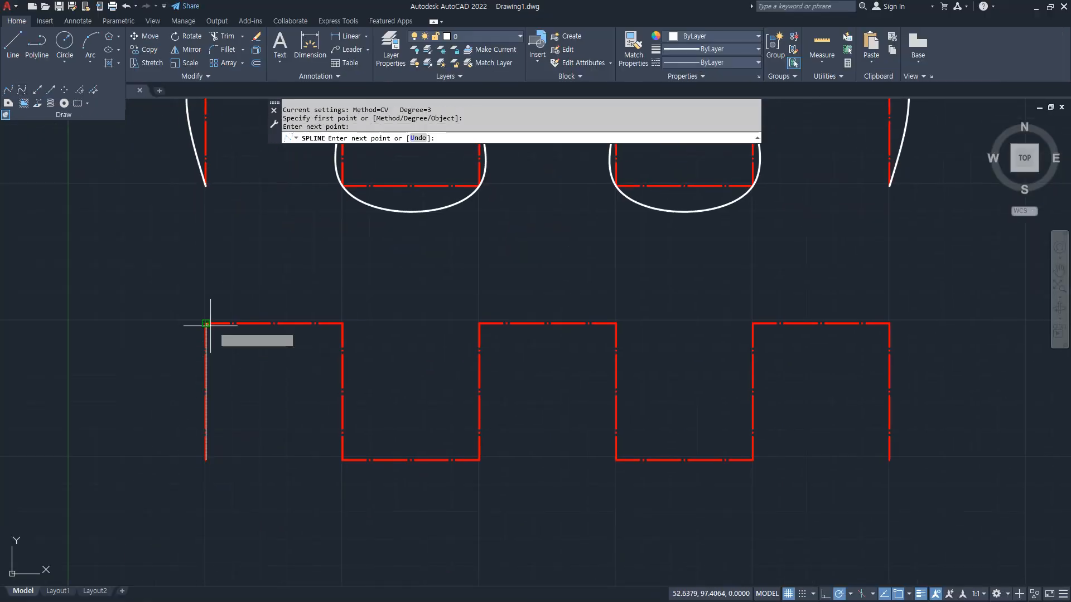
{"action": "left_click", "coordinate": [343, 323]}
{"action": "left_click", "coordinate": [342, 460]}
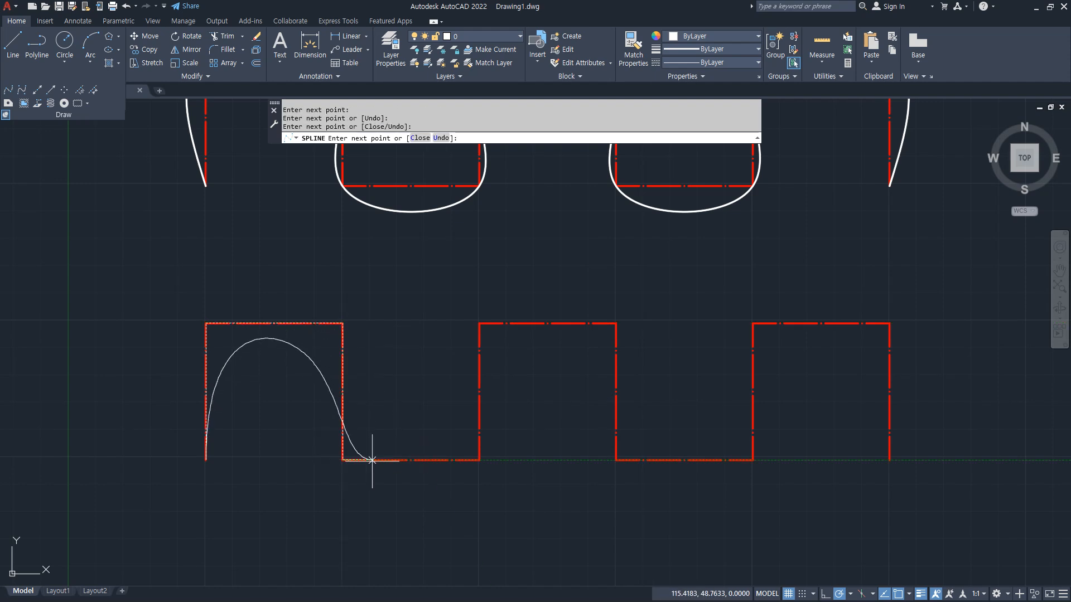
{"action": "left_click", "coordinate": [480, 461]}
{"action": "left_click", "coordinate": [480, 323]}
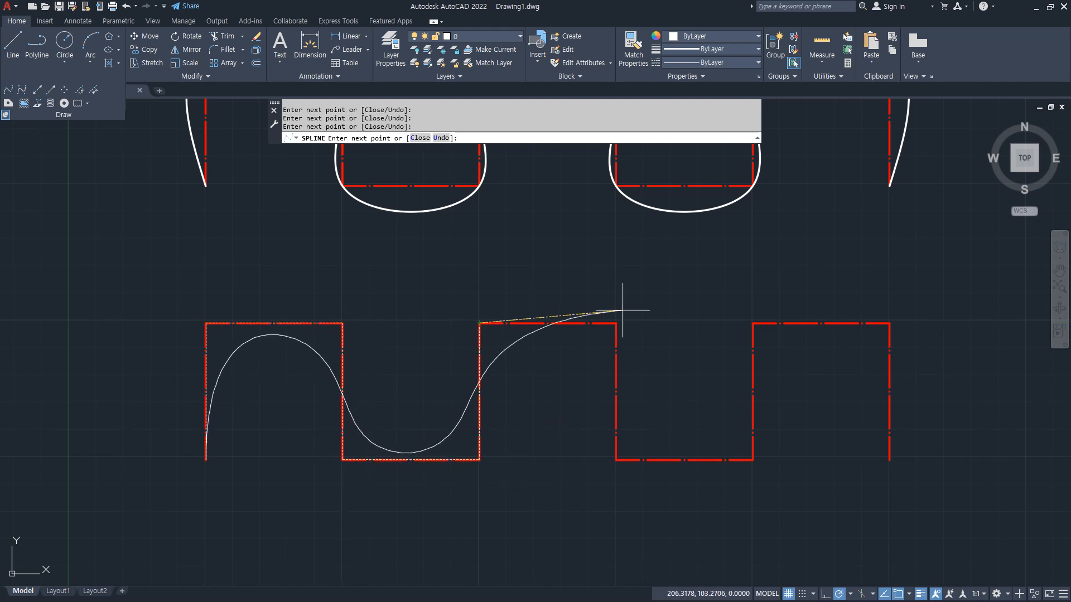
{"action": "left_click", "coordinate": [616, 323]}
{"action": "left_click", "coordinate": [616, 460]}
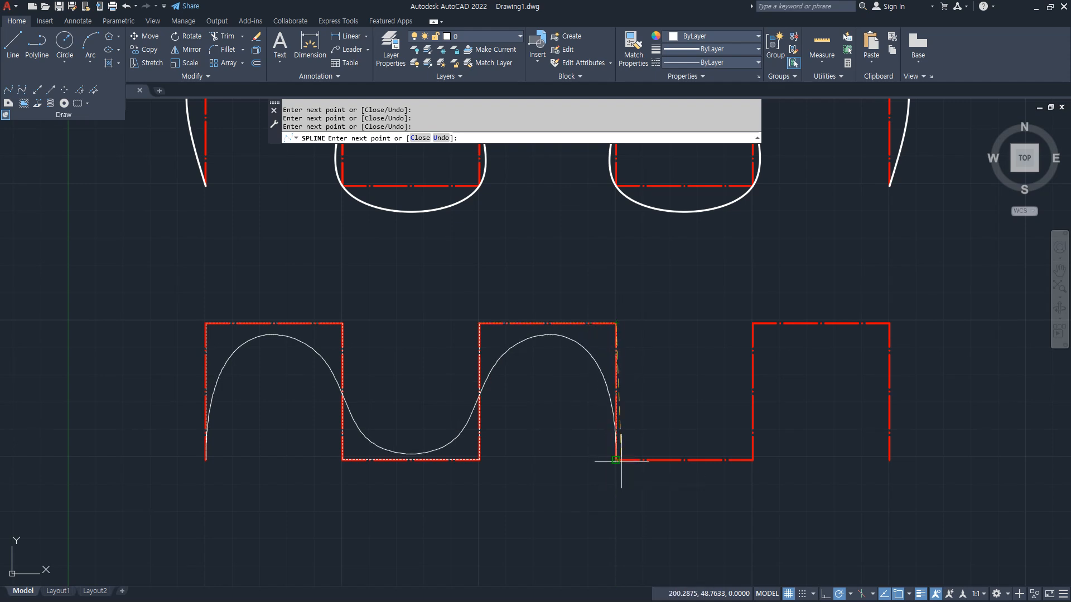
{"action": "left_click", "coordinate": [753, 460]}
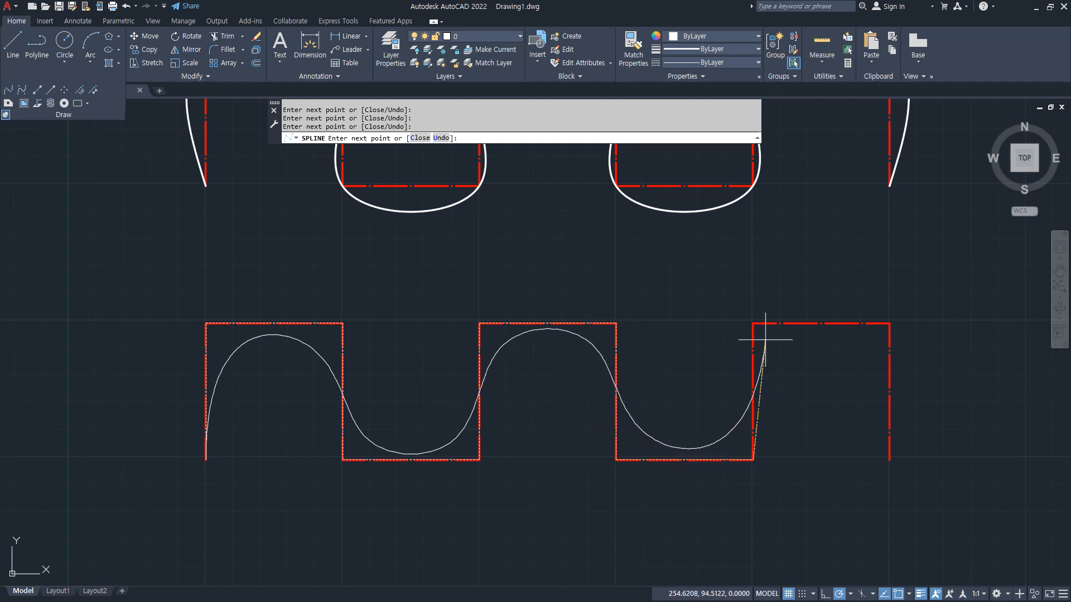
{"action": "left_click", "coordinate": [753, 323]}
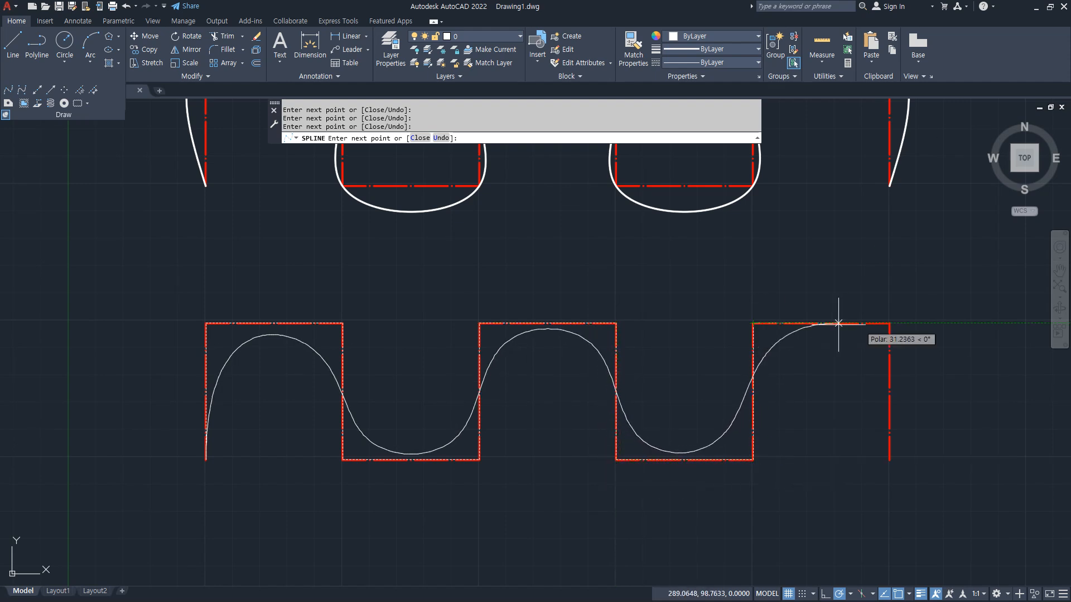
Finish the lower spline through the last upper-right corner and the bottom-right endpoint of the red square-wave guide.
{"action": "left_click", "coordinate": [889, 323]}
{"action": "left_click", "coordinate": [889, 460]}
{"action": "key", "text": "Return"}
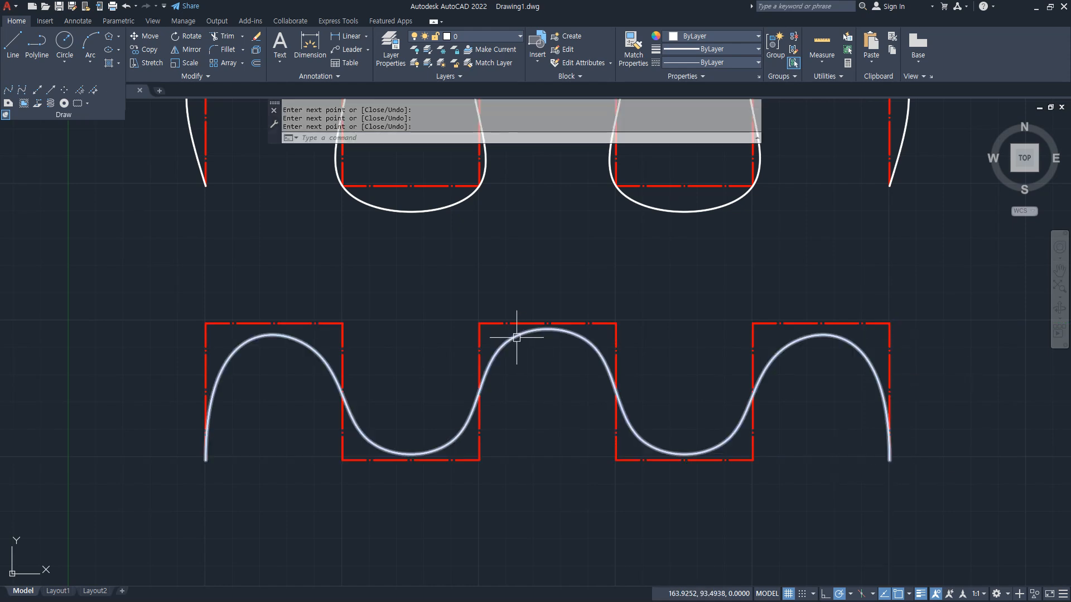
Compare how the upper and lower splines follow the corners and sides of their red square-wave guides.
{"action": "scroll", "coordinate": [511, 363], "scroll_direction": "down", "scroll_amount": 2}
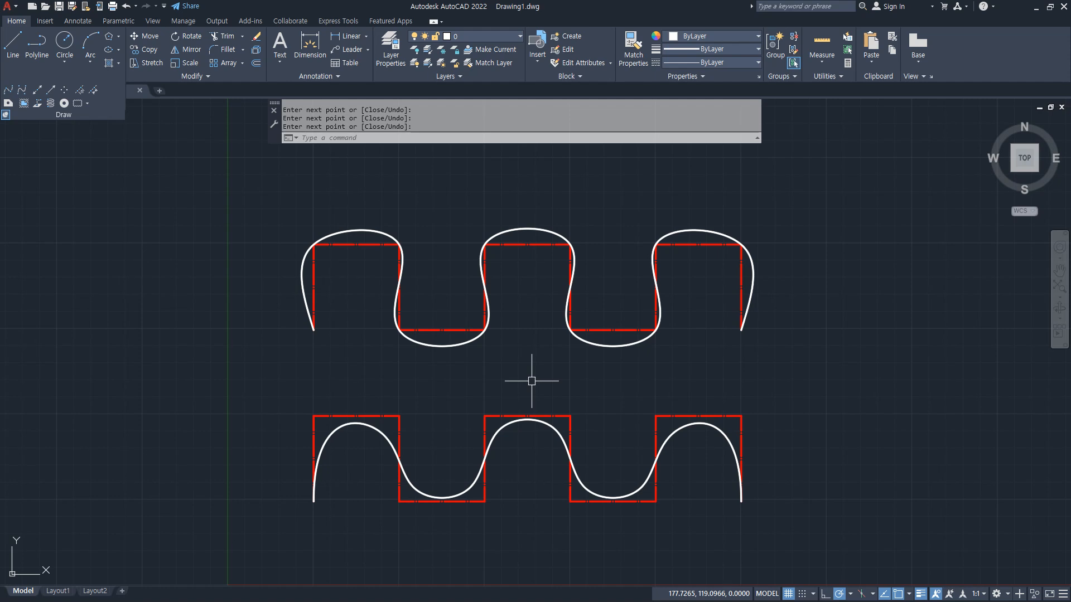
{"action": "key", "text": "ctrl+shift+3"}
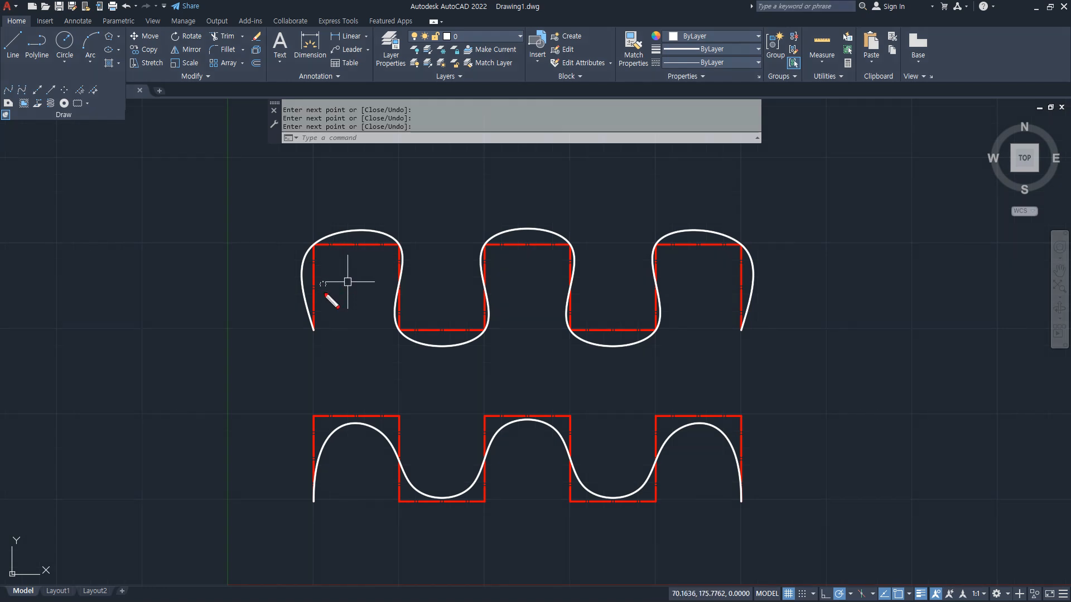
{"action": "left_click_drag", "start_coordinate": [327, 299], "coordinate": [331, 292]}
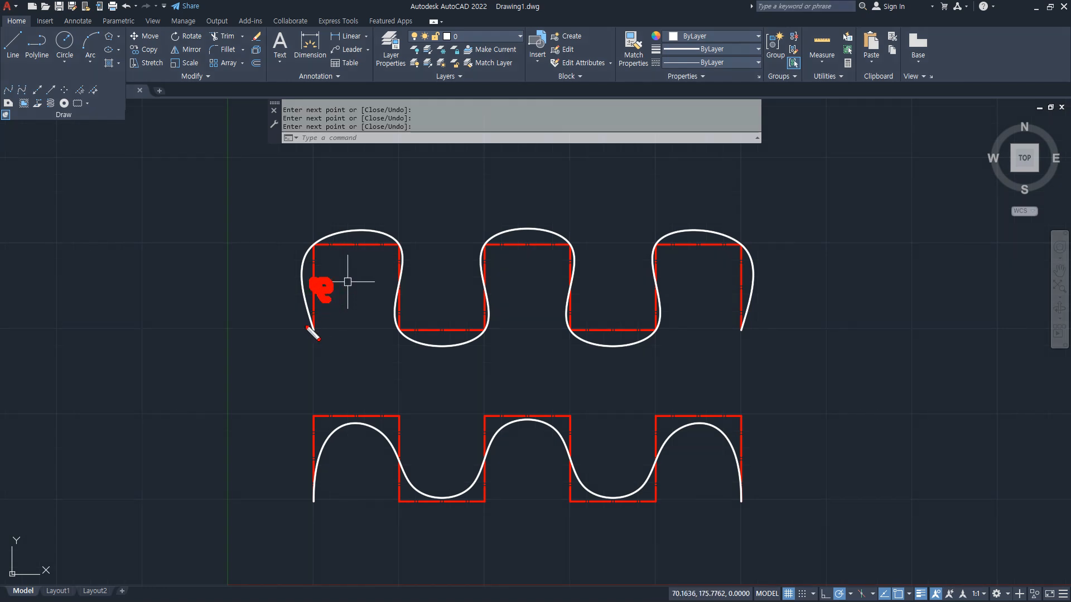
{"action": "left_click_drag", "start_coordinate": [303, 238], "coordinate": [319, 248]}
{"action": "left_click_drag", "start_coordinate": [408, 239], "coordinate": [394, 251]}
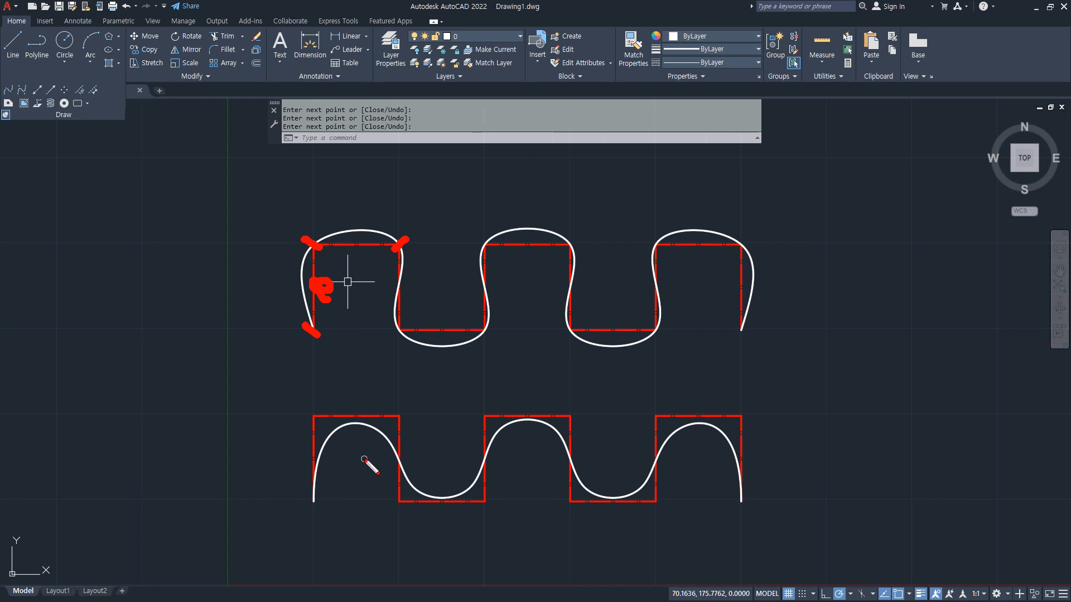
{"action": "key", "text": "Escape"}
{"action": "scroll", "coordinate": [347, 494], "scroll_direction": "up", "scroll_amount": 5}
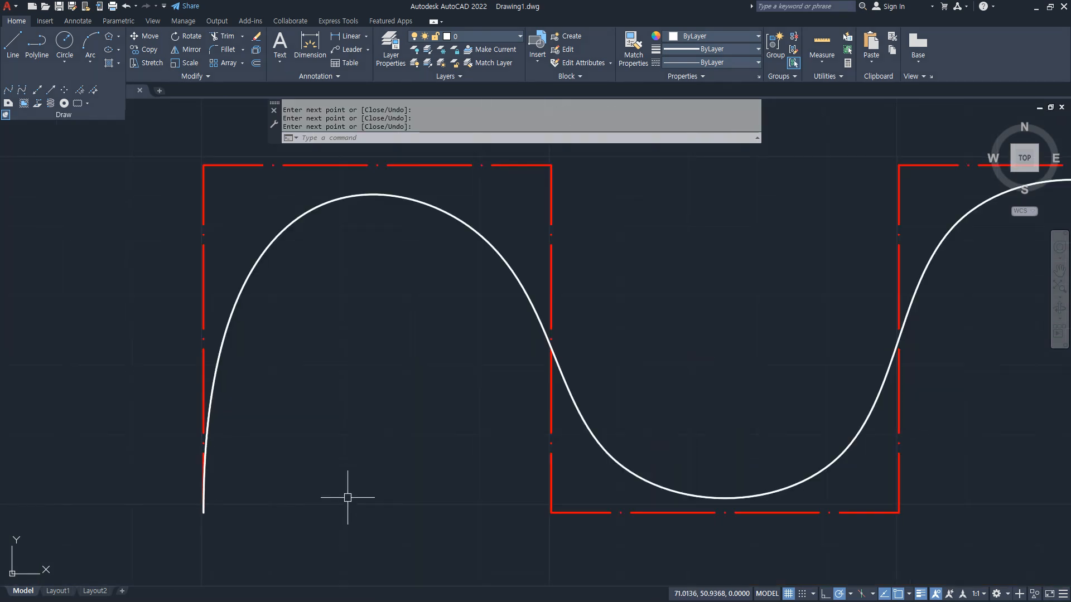
{"action": "scroll", "coordinate": [347, 494], "scroll_direction": "down", "scroll_amount": 2}
{"action": "left_click_drag", "start_coordinate": [261, 287], "coordinate": [256, 493]}
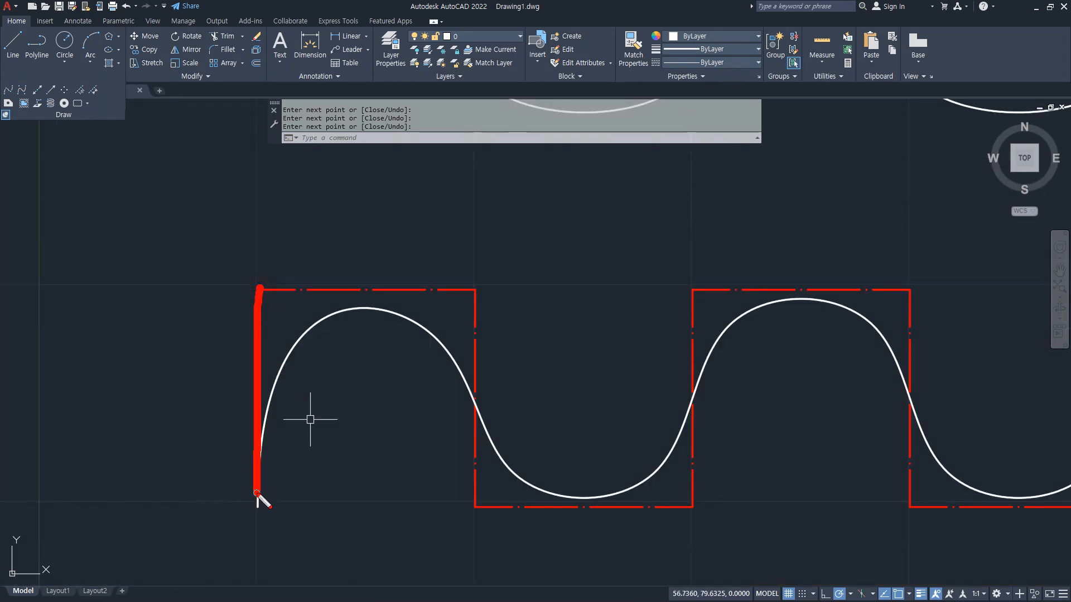
{"action": "left_click_drag", "start_coordinate": [259, 292], "coordinate": [445, 294]}
{"action": "mouse_move", "coordinate": [275, 480]}
{"action": "left_mouse_down"}
{"action": "mouse_move", "coordinate": [304, 357]}
{"action": "mouse_move", "coordinate": [330, 406]}
{"action": "left_mouse_up"}
{"action": "left_click_drag", "start_coordinate": [475, 300], "coordinate": [475, 505]}
{"action": "left_click_drag", "start_coordinate": [338, 313], "coordinate": [447, 392]}
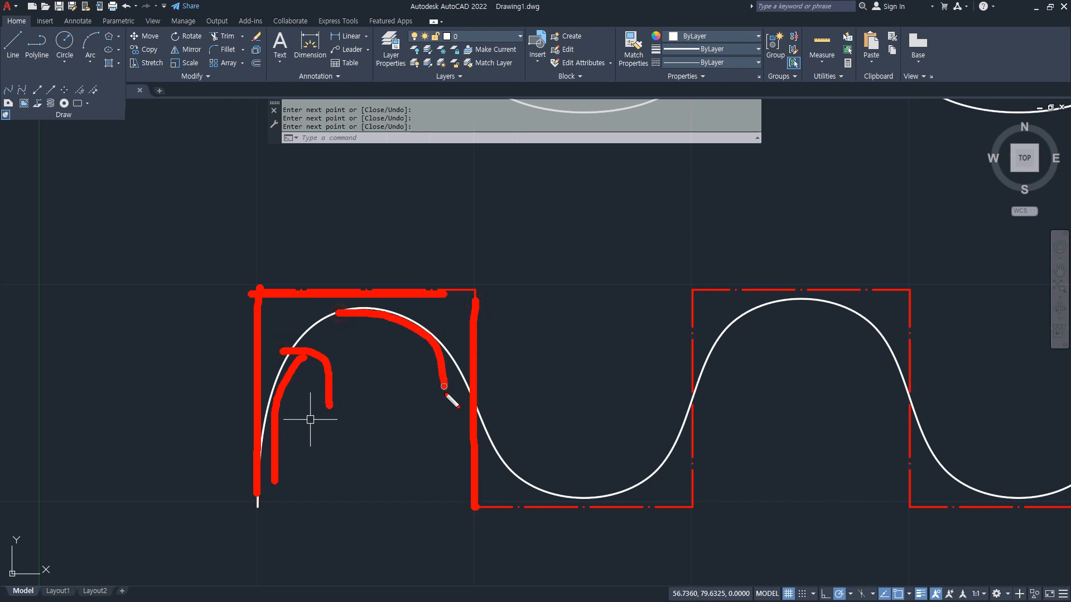
{"action": "left_click_drag", "start_coordinate": [447, 339], "coordinate": [448, 377]}
{"action": "left_click_drag", "start_coordinate": [478, 512], "coordinate": [662, 512]}
{"action": "mouse_move", "coordinate": [480, 388]}
{"action": "left_mouse_down"}
{"action": "mouse_move", "coordinate": [580, 474]}
{"action": "mouse_move", "coordinate": [569, 479]}
{"action": "left_mouse_up"}
{"action": "left_click_drag", "start_coordinate": [704, 321], "coordinate": [726, 514]}
{"action": "mouse_move", "coordinate": [582, 463]}
{"action": "left_mouse_down"}
{"action": "mouse_move", "coordinate": [652, 355]}
{"action": "mouse_move", "coordinate": [622, 378]}
{"action": "mouse_move", "coordinate": [671, 403]}
{"action": "left_mouse_up"}
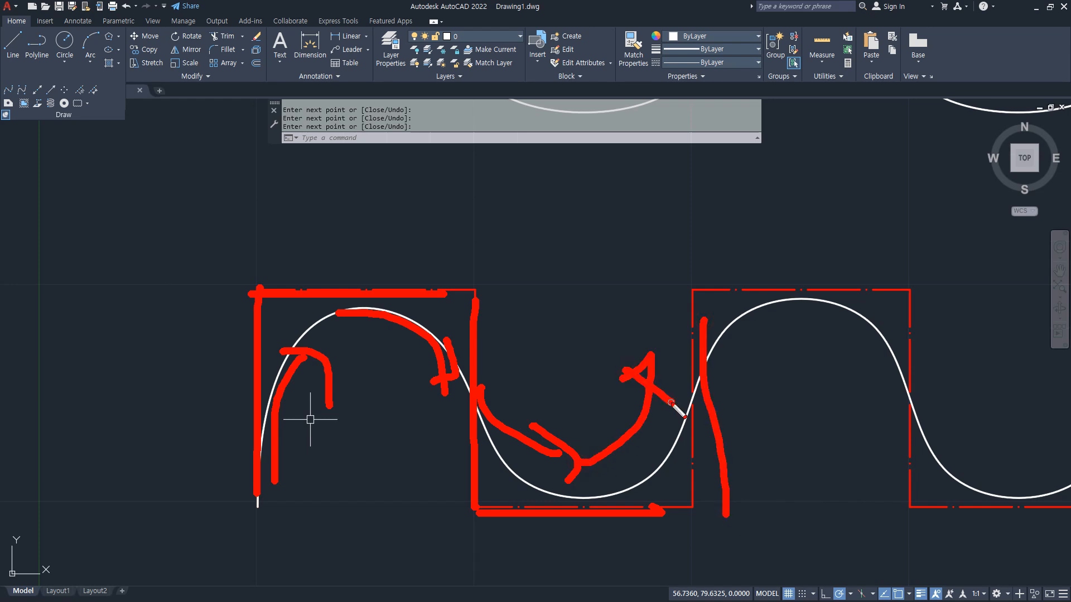
{"action": "key", "text": "Escape"}
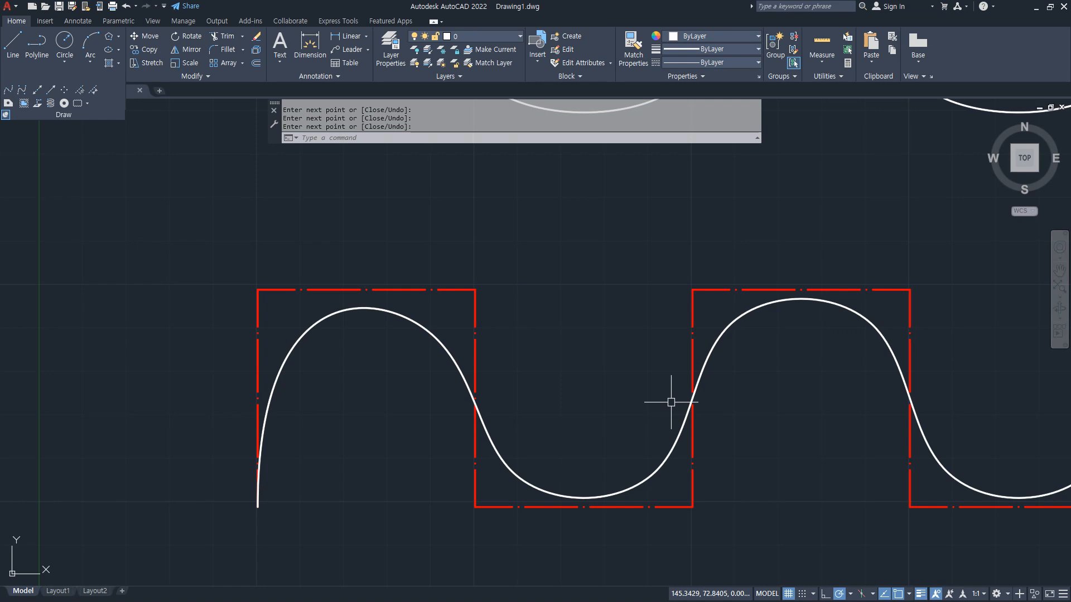
{"action": "scroll", "coordinate": [669, 401], "scroll_direction": "down", "scroll_amount": 5}
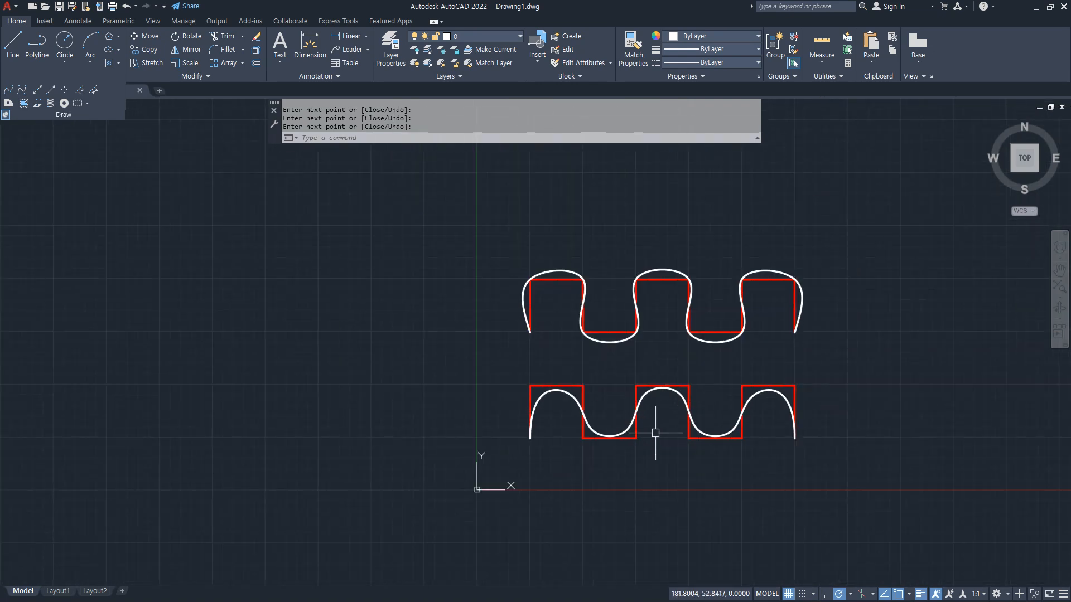
{"action": "scroll", "coordinate": [656, 433], "scroll_direction": "up", "scroll_amount": 2}
{"action": "middle_click_drag", "start_coordinate": [662, 424], "coordinate": [539, 432]}
Switch to Notepad to review the DOnut (DO) command entry, and return to AutoCAD.
{"action": "key", "text": "alt+Tab"}
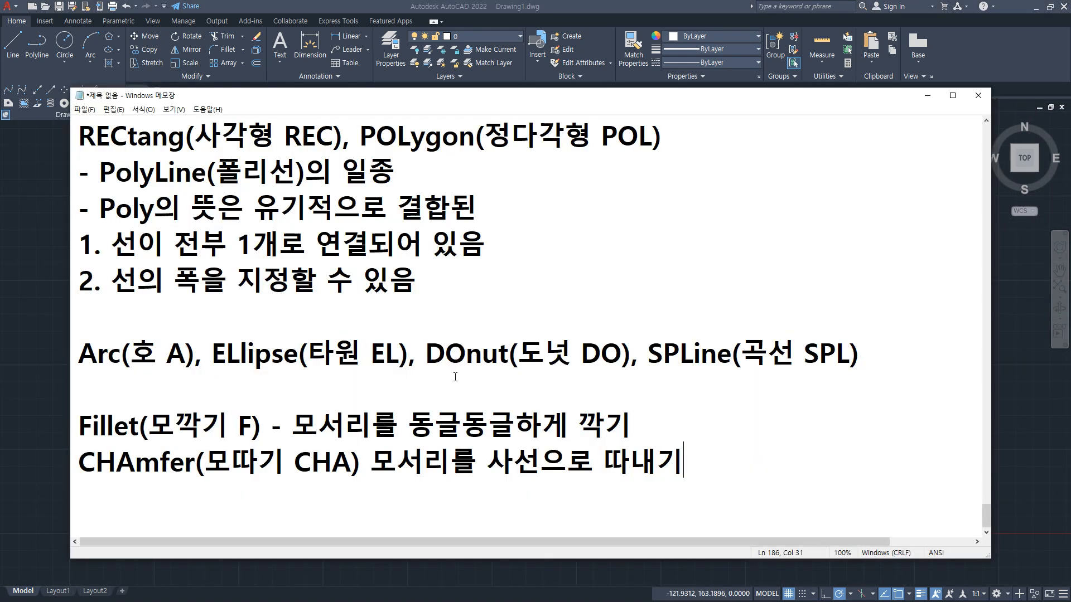
{"action": "left_click_drag", "start_coordinate": [424, 374], "coordinate": [624, 378]}
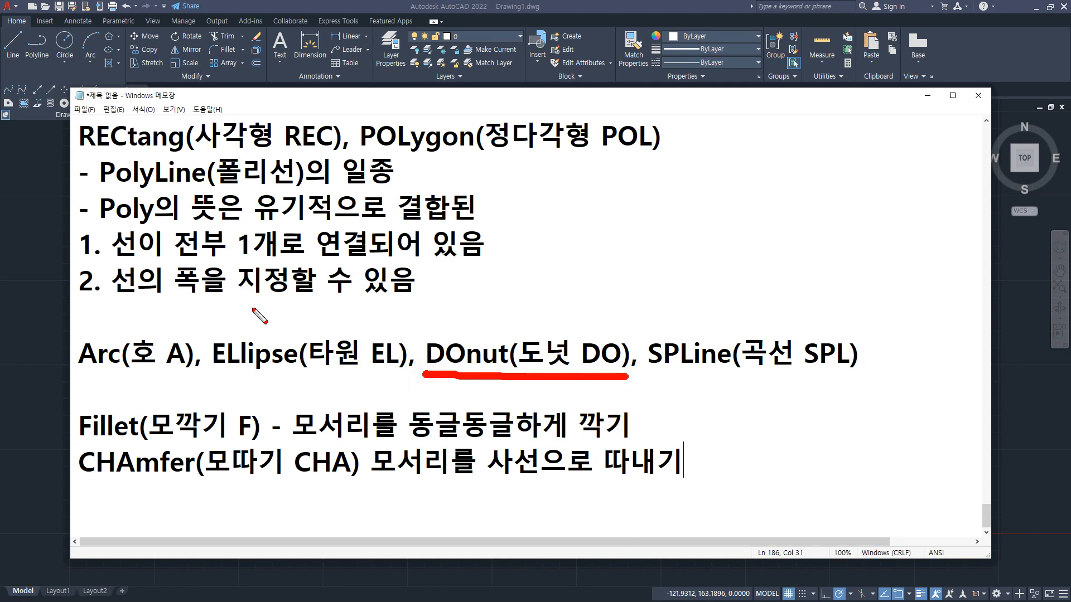
{"action": "key", "text": "Escape"}
{"action": "key", "text": "alt+Tab"}
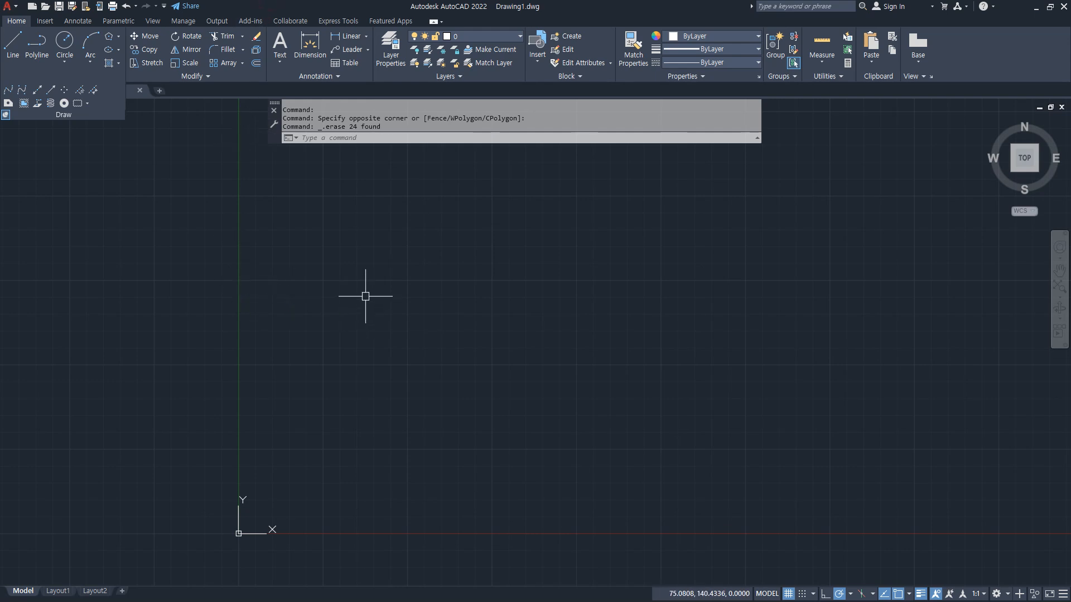
Draw five donuts with inside diameter 30 and outside diameter 50, scattered across the upper middle of the empty drawing.
{"action": "type", "text": "do"}
{"action": "key", "text": "Return"}
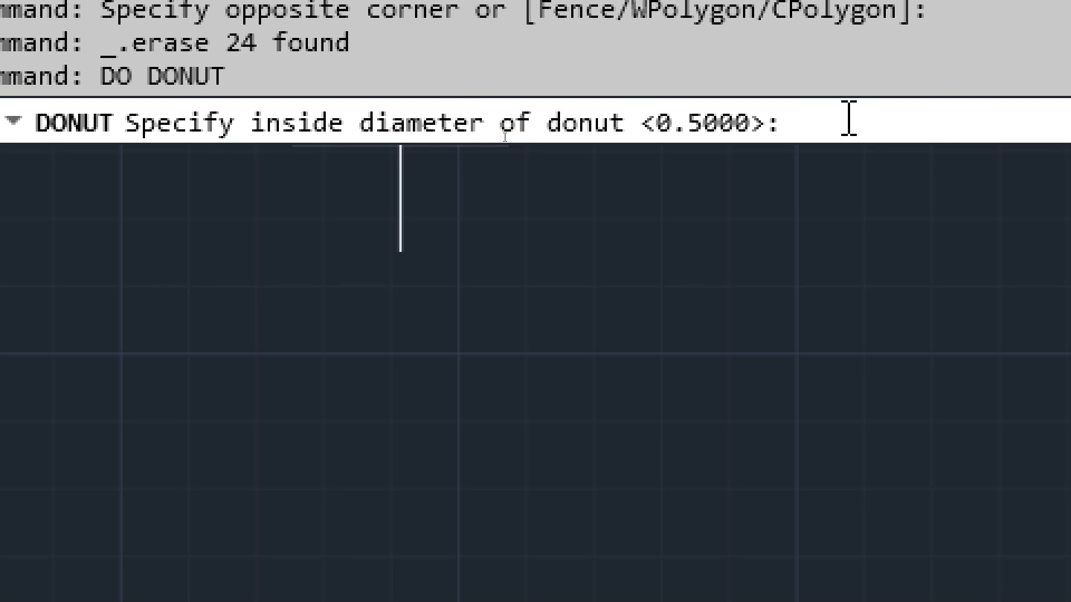
{"action": "type", "text": "0"}
{"action": "key", "text": "Return"}
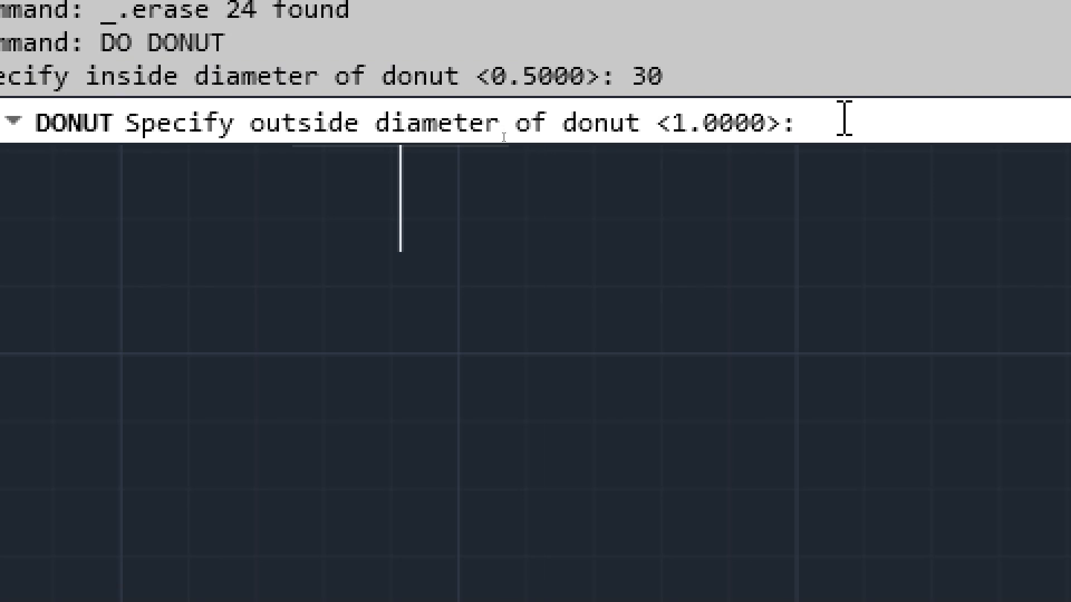
{"action": "type", "text": "50"}
{"action": "key", "text": "Return"}
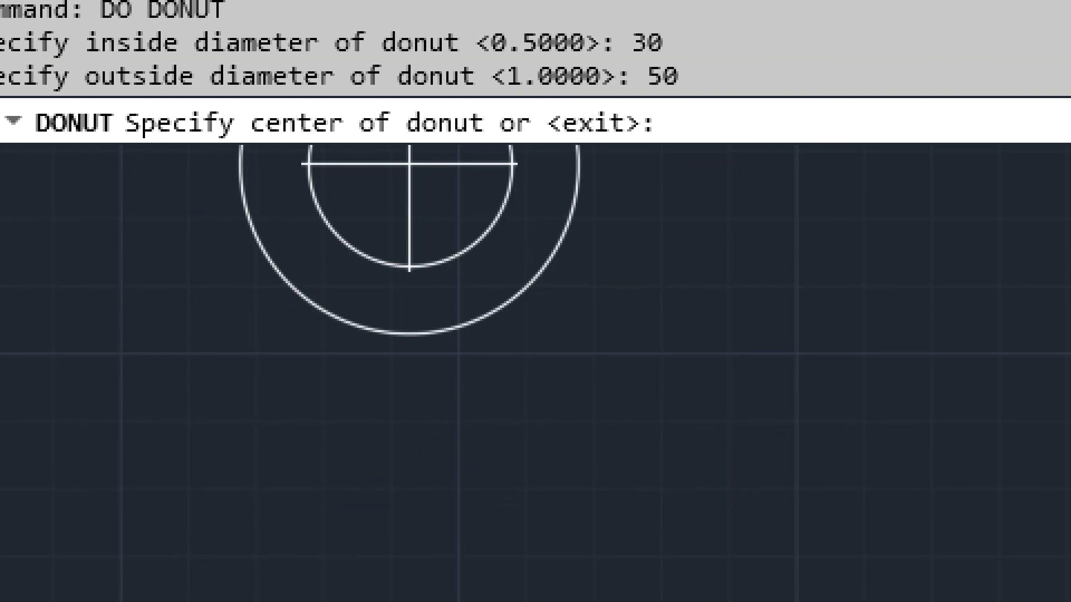
{"action": "left_click", "coordinate": [279, 351]}
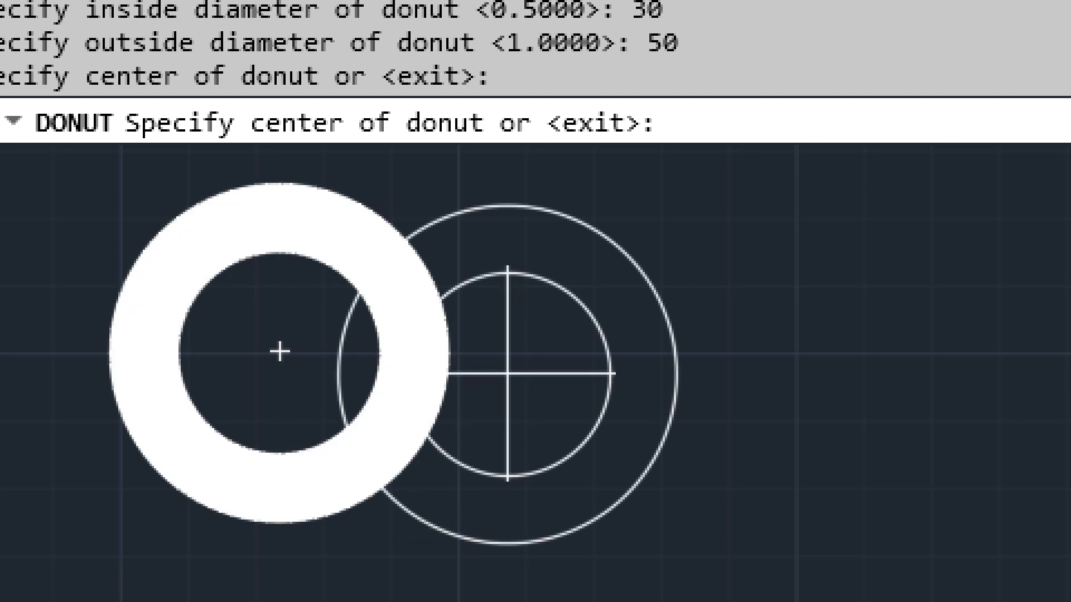
{"action": "left_click", "coordinate": [835, 335]}
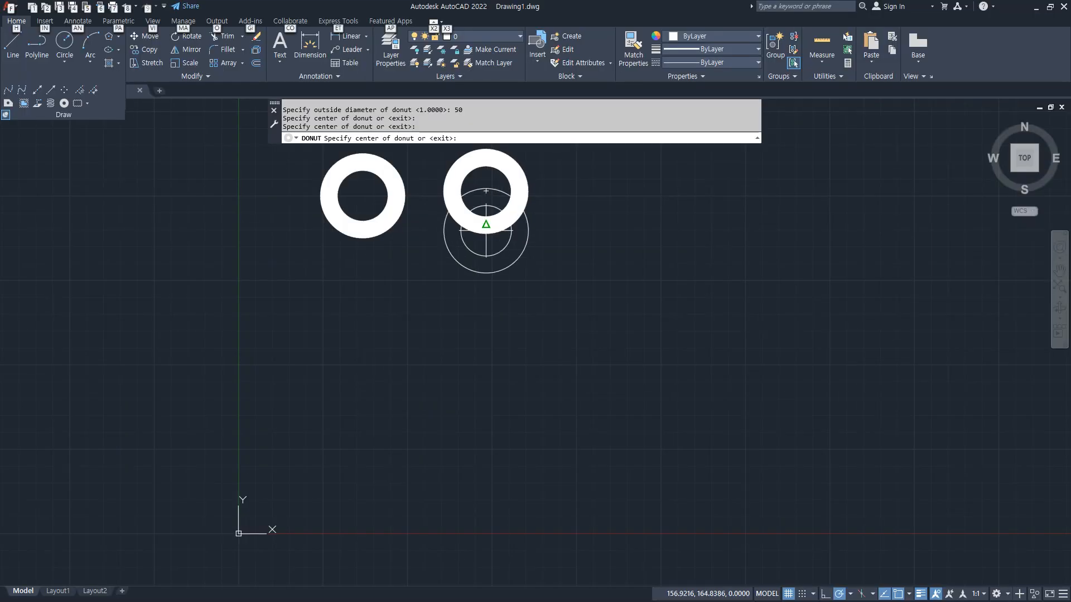
{"action": "left_click", "coordinate": [443, 310]}
{"action": "left_click", "coordinate": [625, 334]}
{"action": "left_click", "coordinate": [649, 232]}
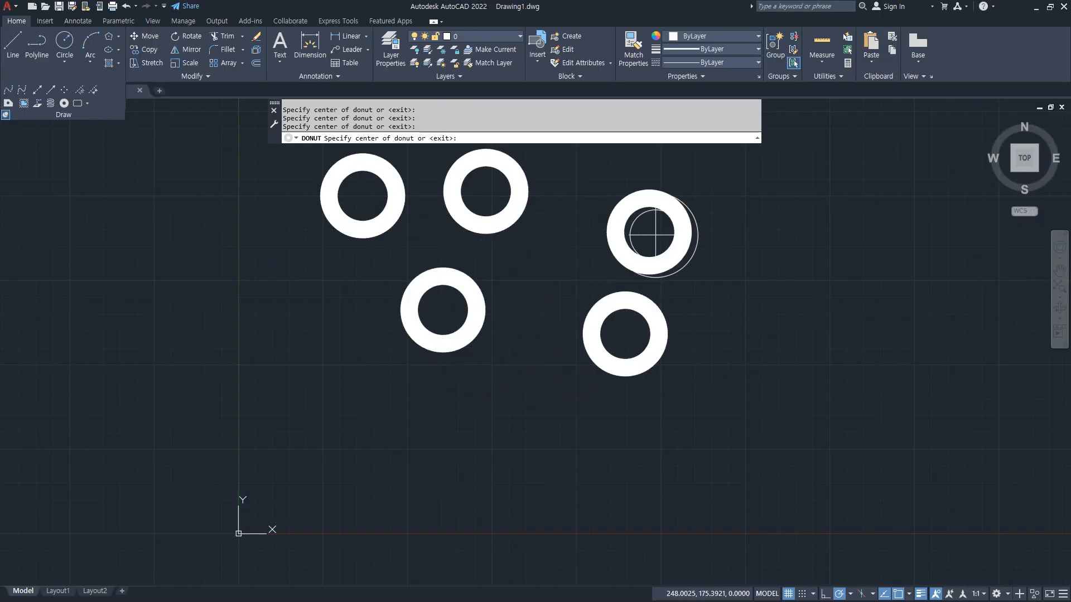
{"action": "key", "text": "Escape"}
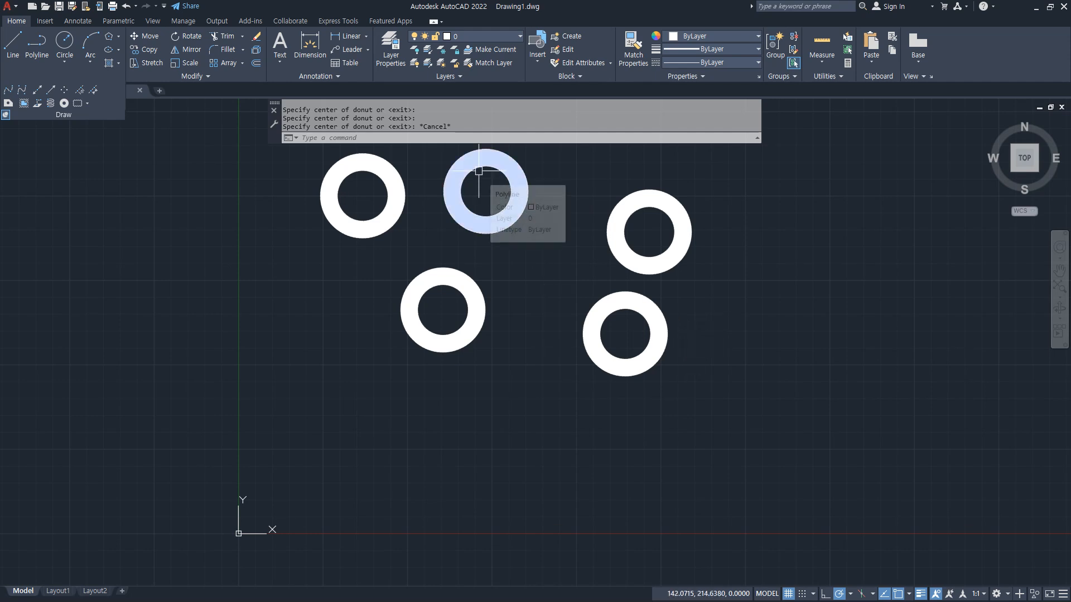
Draw six more donuts around the existing ones, entering 50 as the inside diameter and 30 as the outside diameter.
{"action": "type", "text": "do"}
{"action": "key", "text": "Return"}
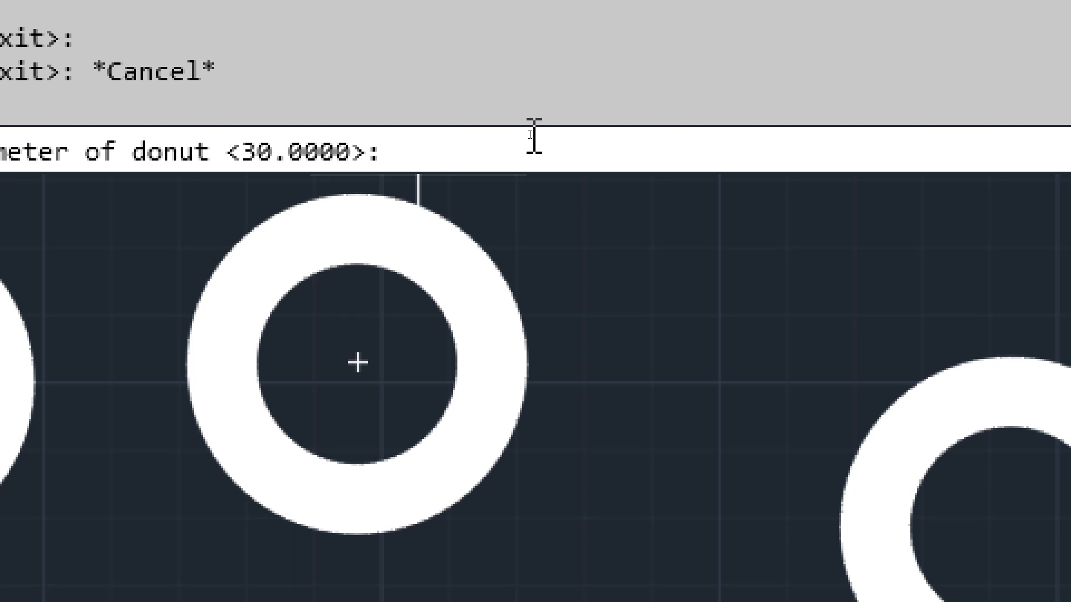
{"action": "type", "text": "50"}
{"action": "key", "text": "Return"}
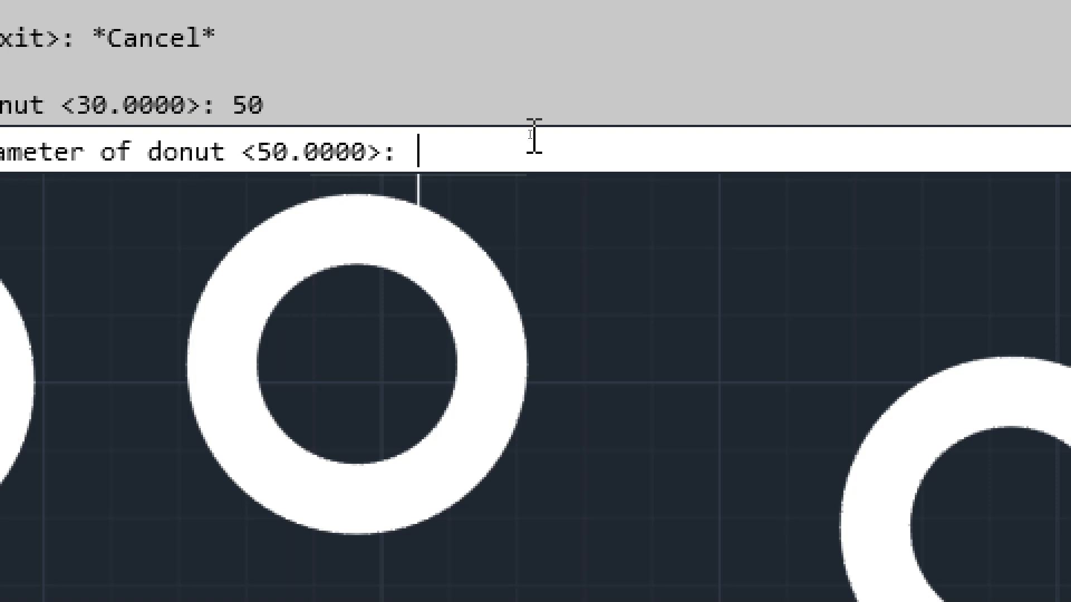
{"action": "type", "text": "30"}
{"action": "key", "text": "Return"}
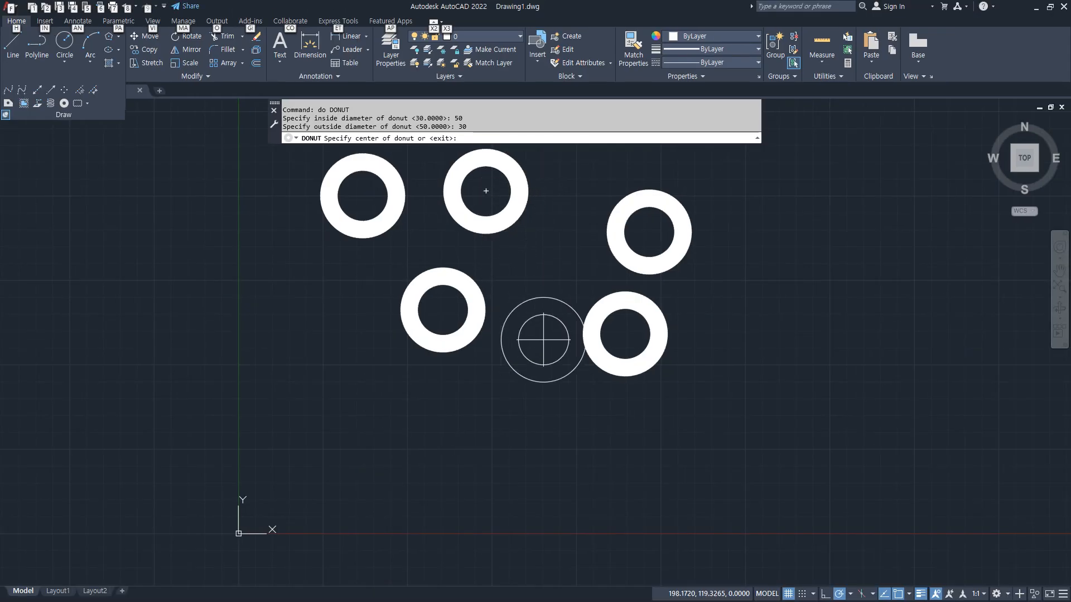
{"action": "left_click", "coordinate": [789, 289]}
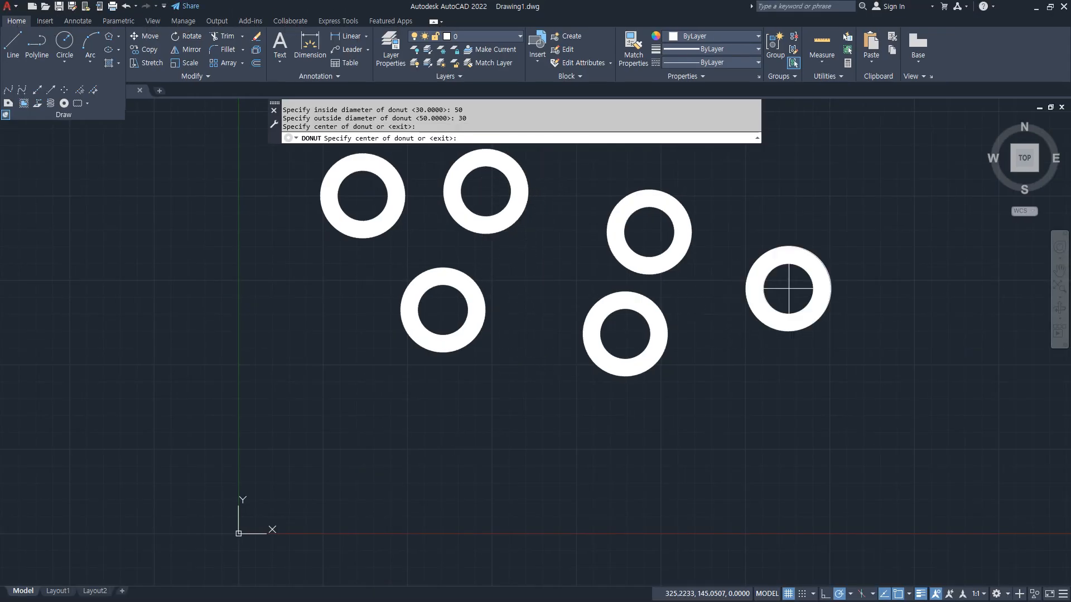
{"action": "left_click", "coordinate": [875, 174]}
{"action": "left_click", "coordinate": [924, 349]}
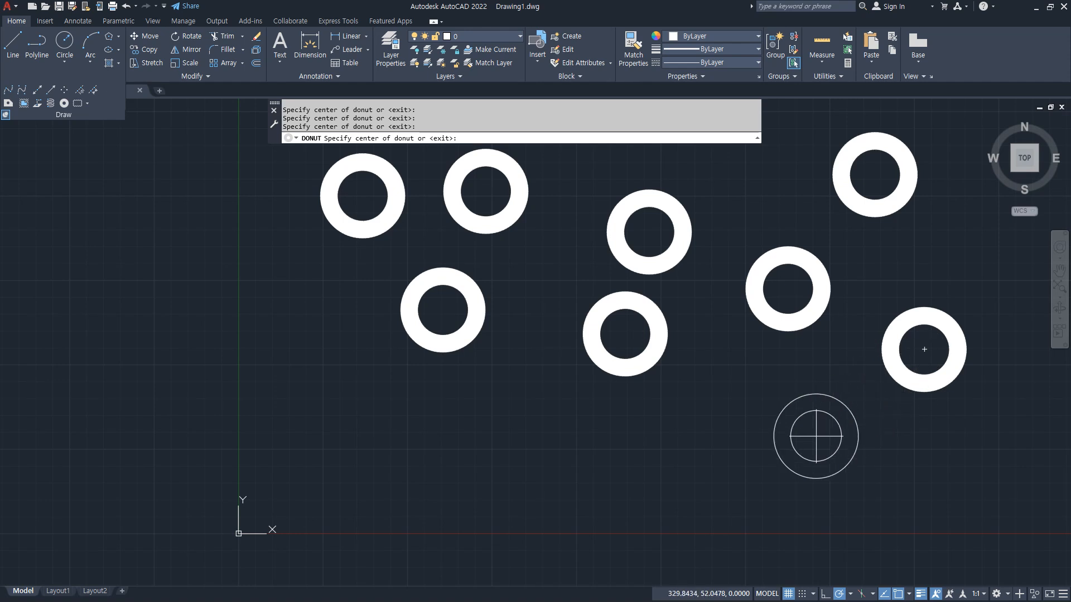
{"action": "left_click", "coordinate": [762, 444]}
{"action": "left_click", "coordinate": [258, 312]}
{"action": "left_click", "coordinate": [188, 195]}
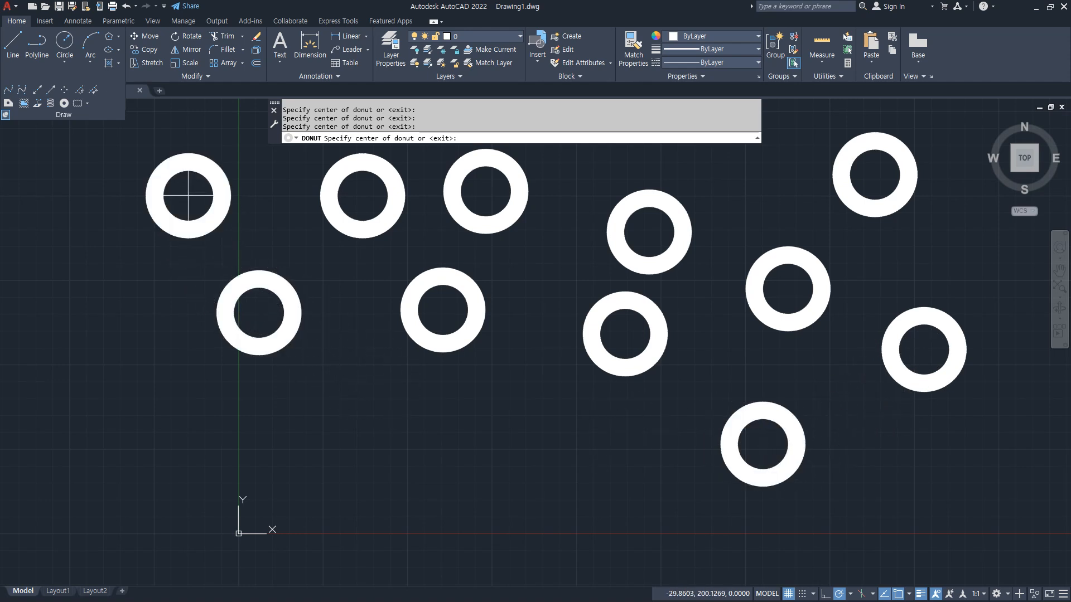
{"action": "key", "text": "Return"}
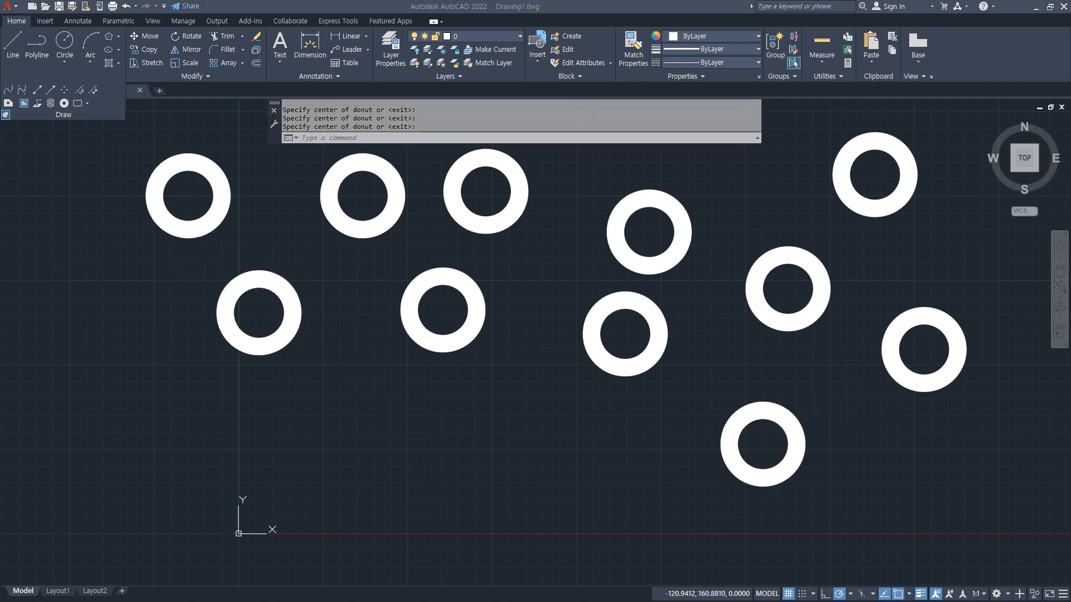
Draw three solid donuts below the existing rings with inside diameter 0 and outside diameter 50.
{"action": "type", "text": "do"}
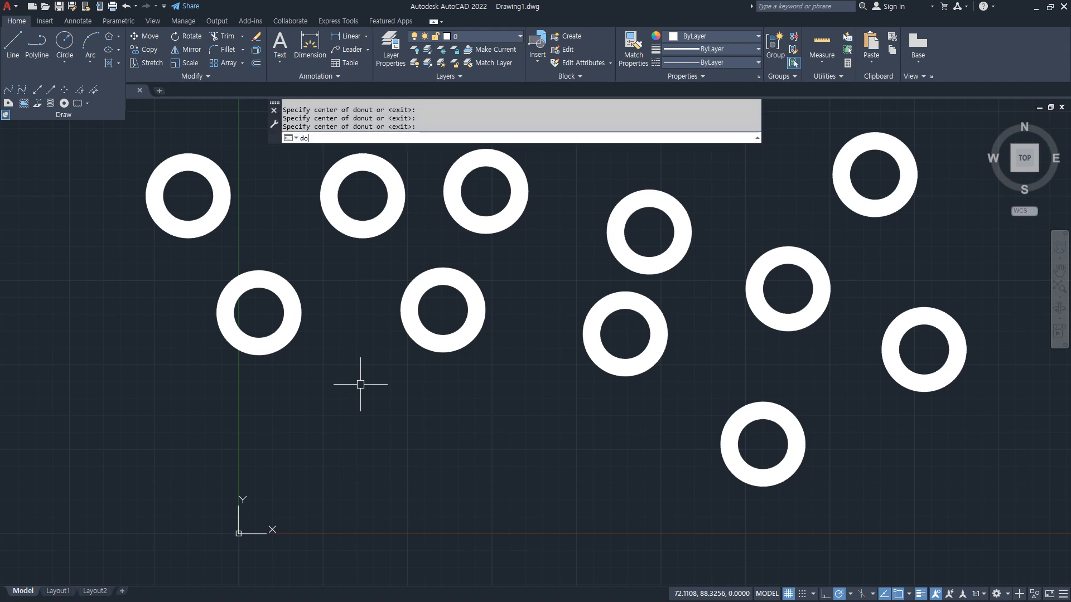
{"action": "key", "text": "Return"}
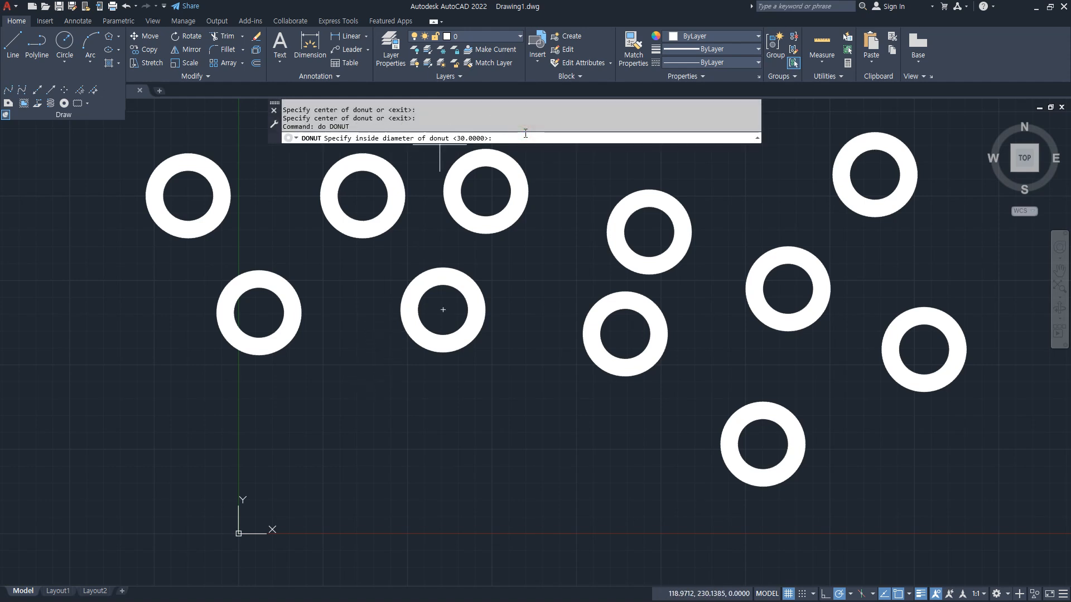
{"action": "type", "text": "0"}
{"action": "key", "text": "Return"}
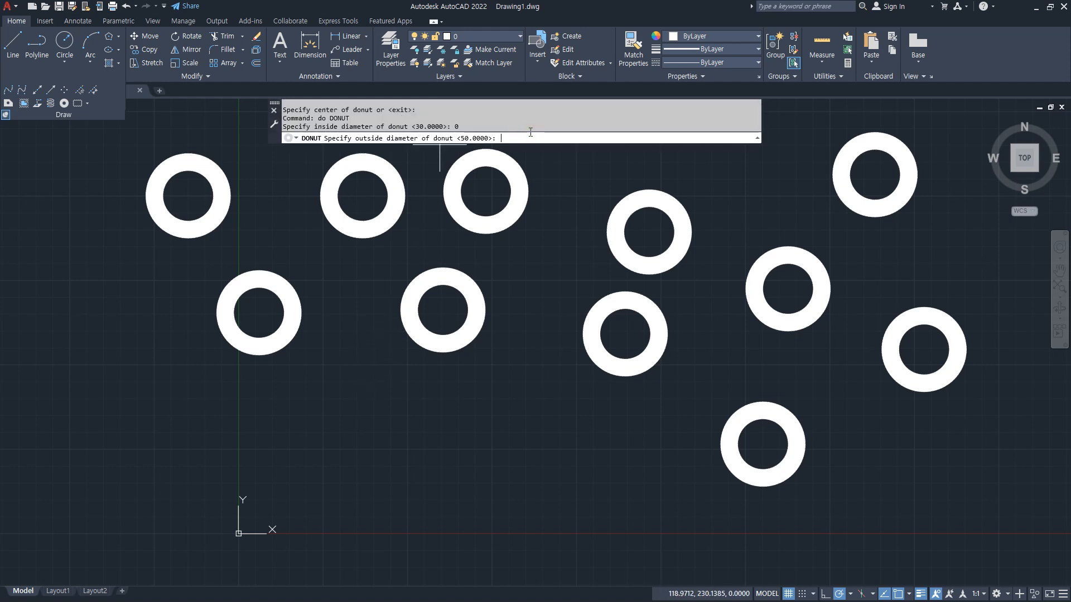
{"action": "key", "text": "Return"}
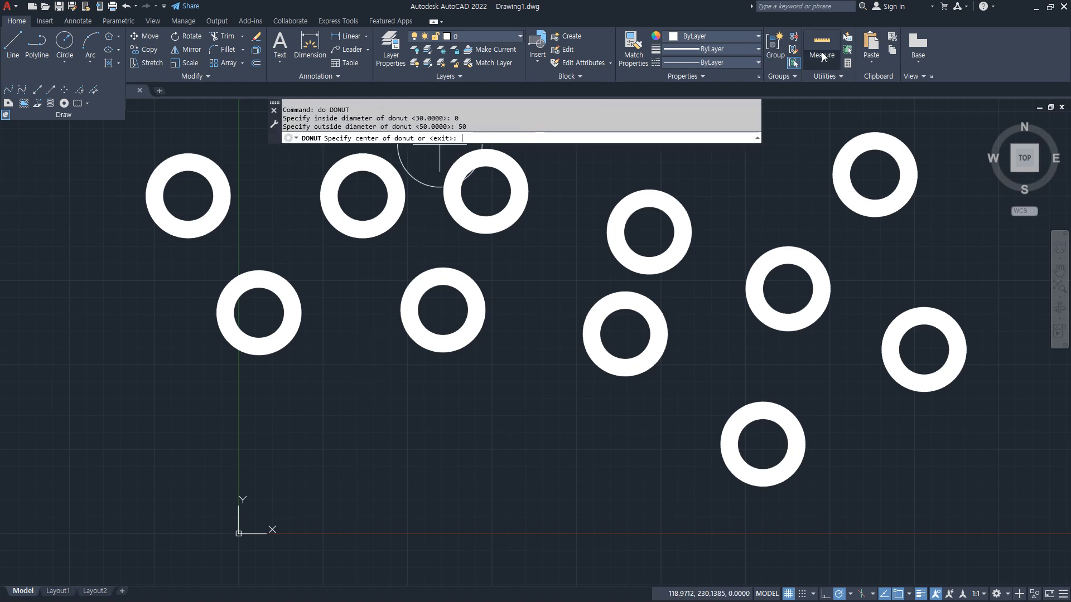
{"action": "left_click", "coordinate": [445, 471]}
{"action": "left_click", "coordinate": [261, 449]}
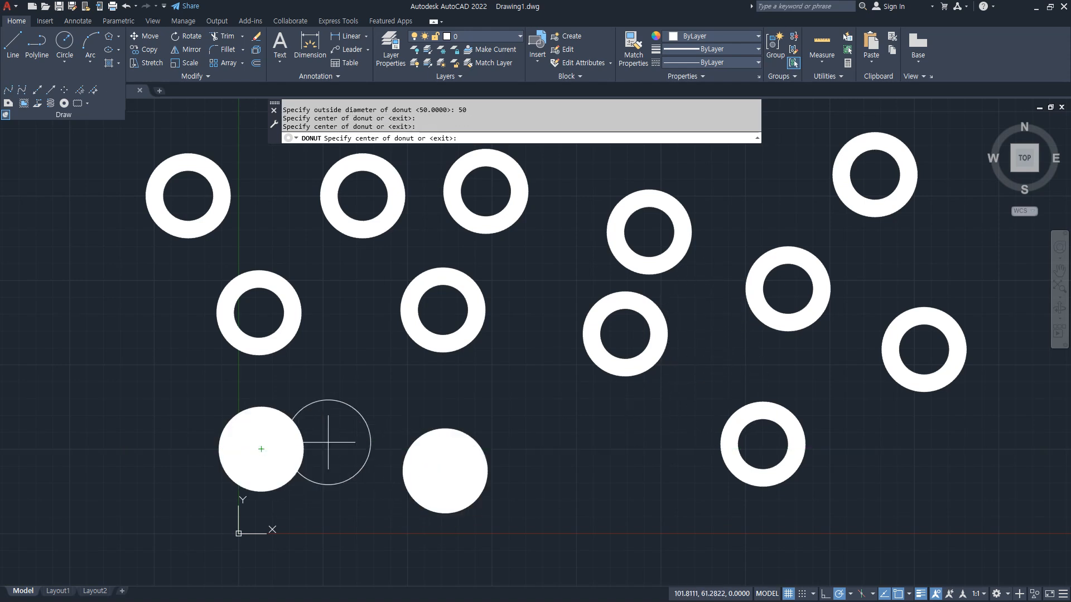
{"action": "left_click", "coordinate": [632, 467]}
{"action": "key", "text": "Return"}
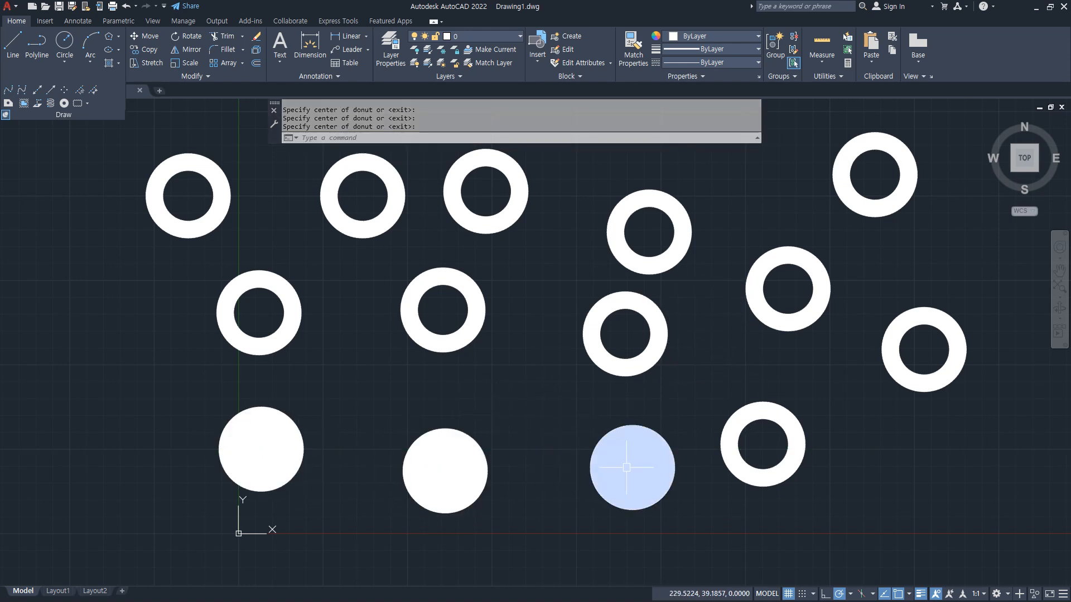
Draw four donuts with inside and outside diameters both 50, two beside and two above the existing rings.
{"action": "key", "text": "Return"}
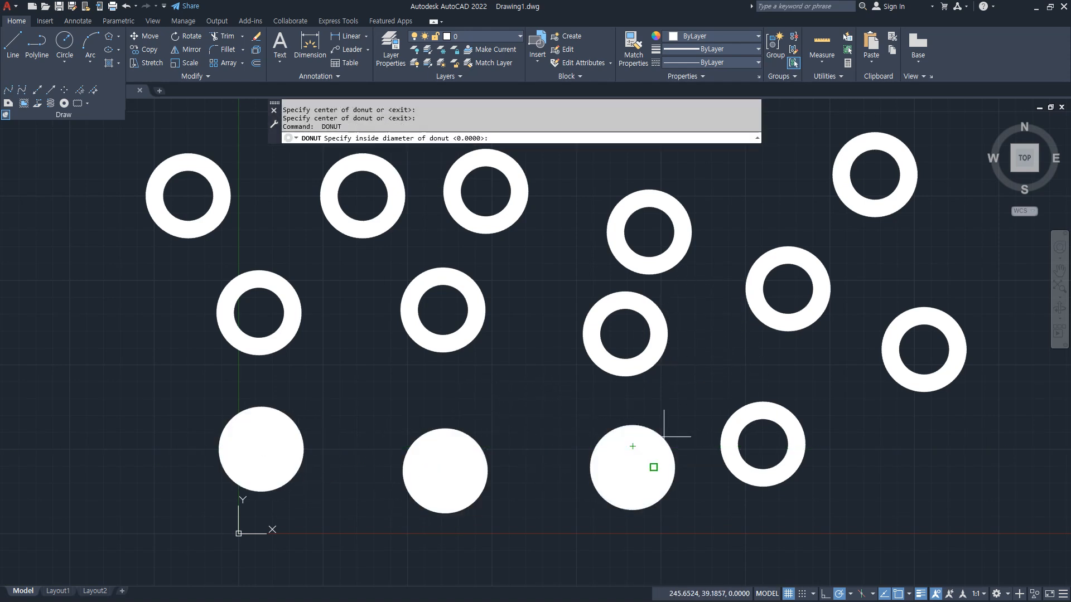
{"action": "key", "text": "Return"}
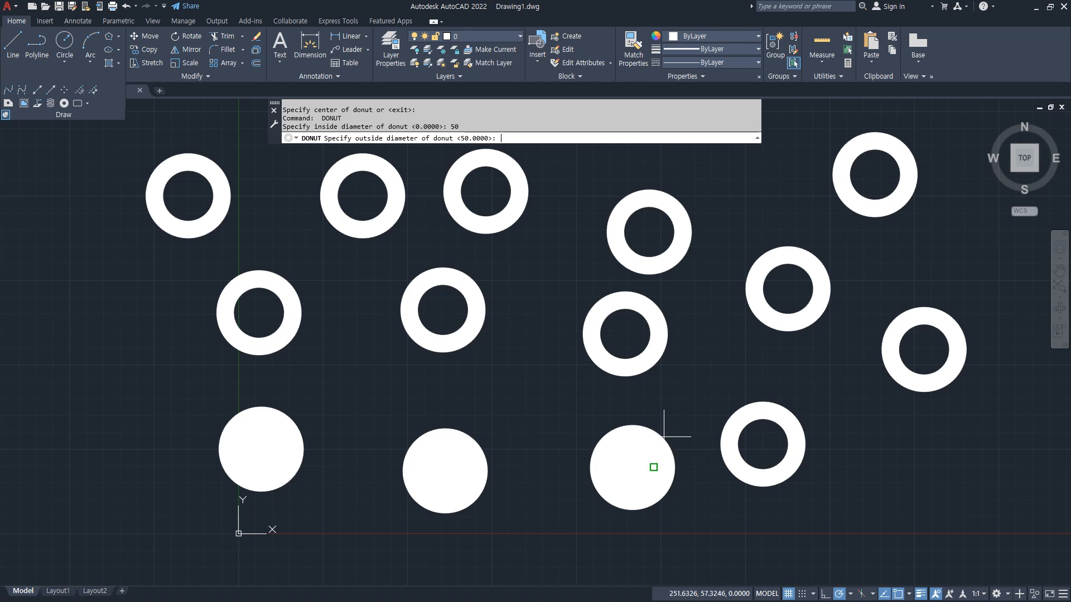
{"action": "type", "text": "50"}
{"action": "key", "text": "Return"}
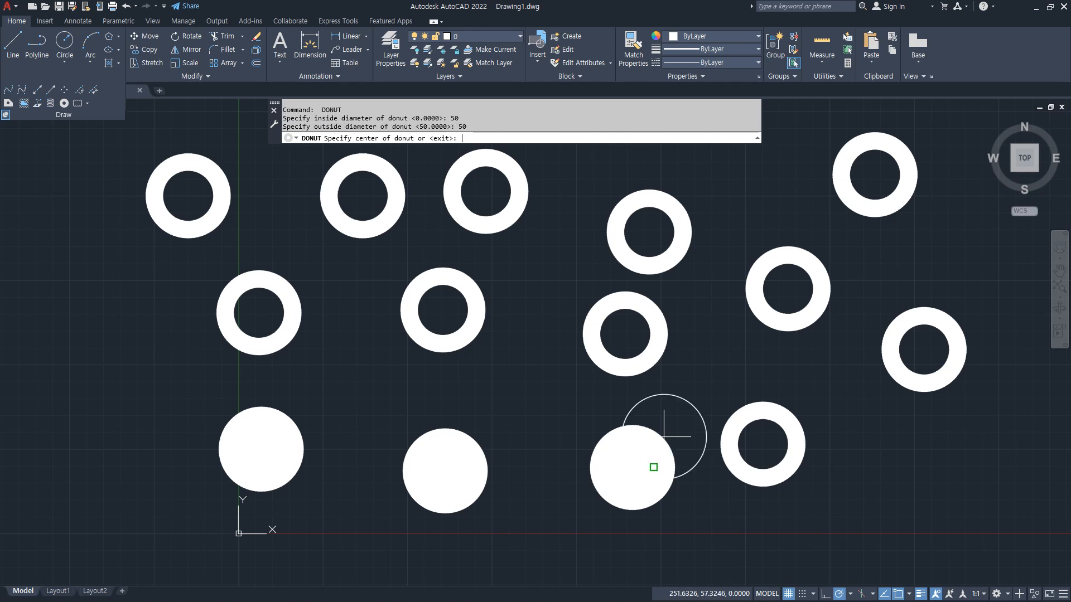
{"action": "left_click", "coordinate": [125, 400]}
{"action": "left_click", "coordinate": [76, 270]}
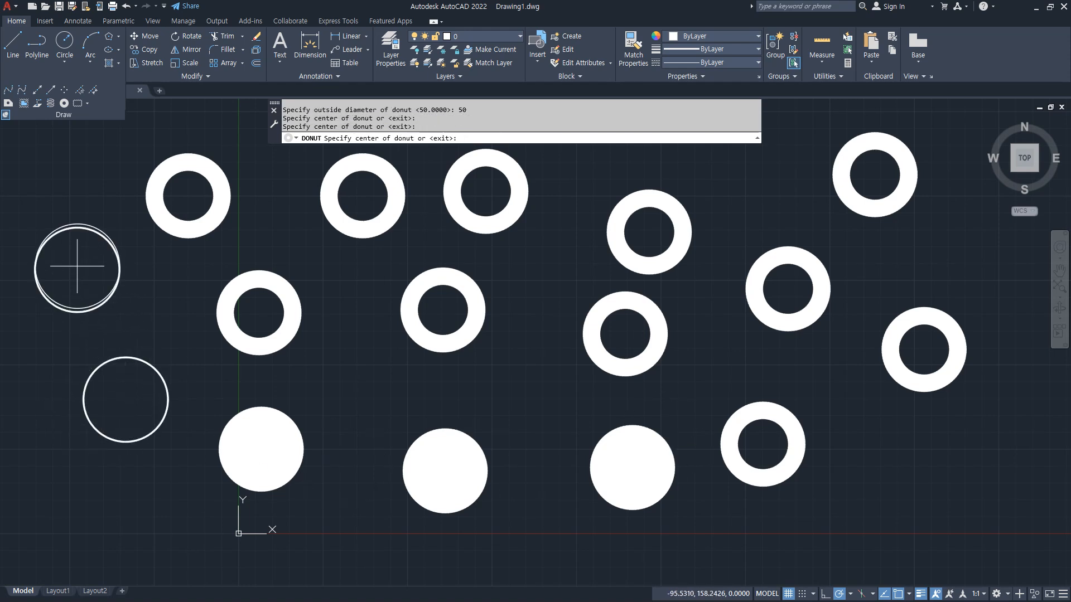
{"action": "scroll", "coordinate": [154, 265], "scroll_direction": "down", "scroll_amount": 2}
{"action": "mouse_move", "coordinate": [154, 266]}
{"action": "middle_mouse_down"}
{"action": "mouse_move", "coordinate": [248, 315]}
{"action": "mouse_move", "coordinate": [309, 313]}
{"action": "middle_mouse_up"}
{"action": "left_click", "coordinate": [395, 216]}
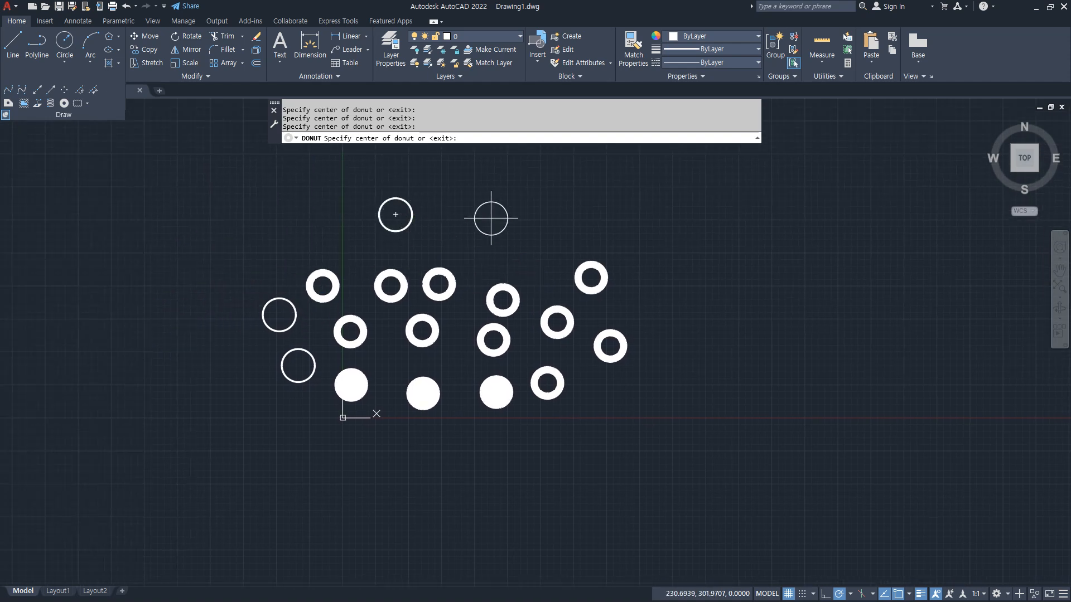
{"action": "left_click", "coordinate": [505, 218]}
{"action": "key", "text": "Return"}
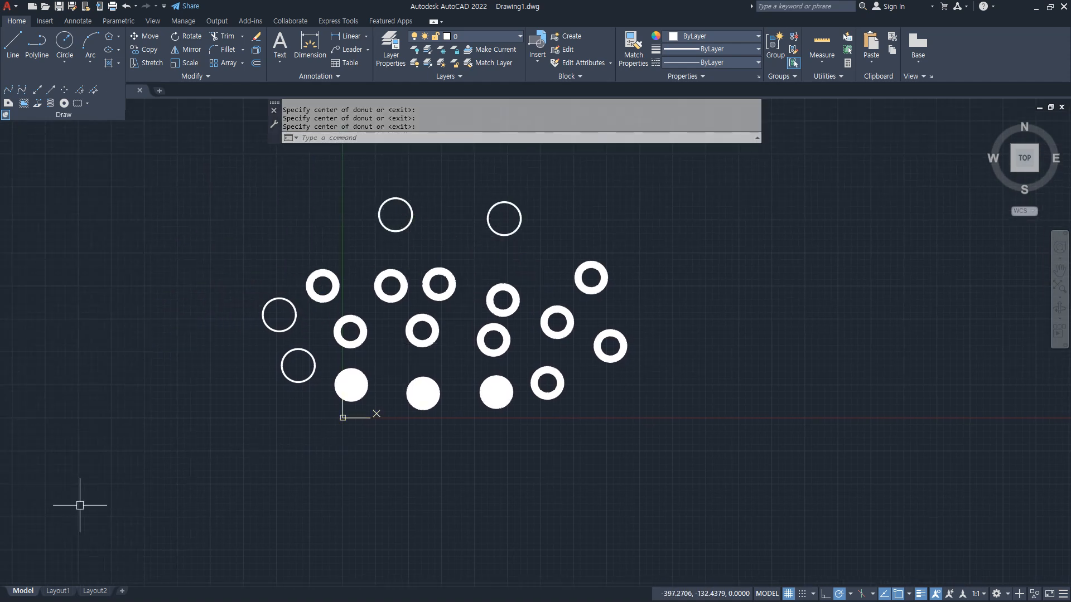
Switch to Notepad and add the command names "fill" and "REgen" on separate lines below the CHAmfer entry.
{"action": "key", "text": "alt+Tab"}
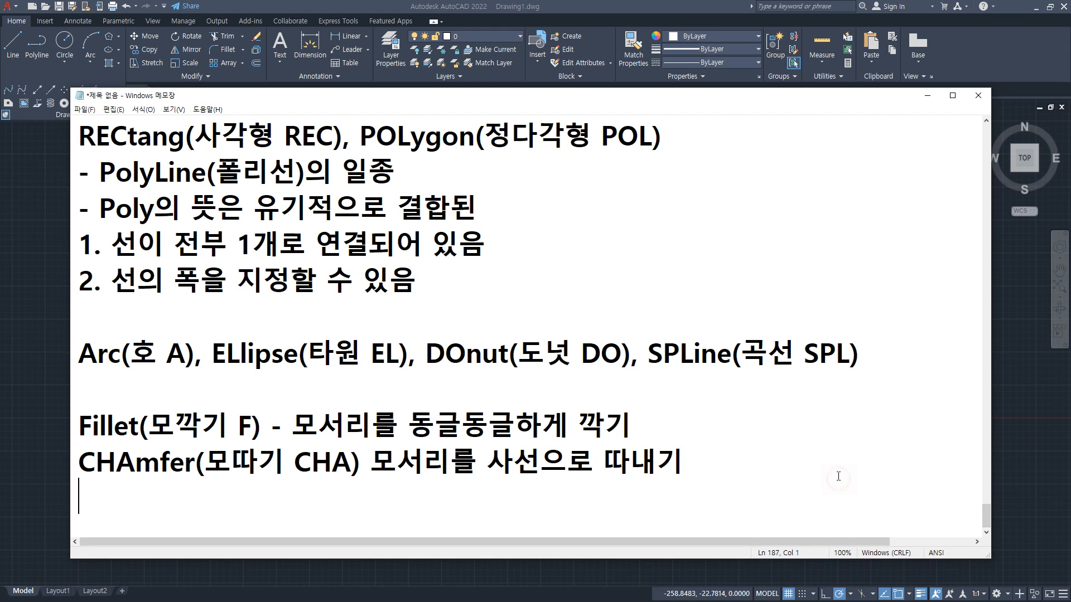
{"action": "key", "text": "Return"}
{"action": "type", "text": "F"}
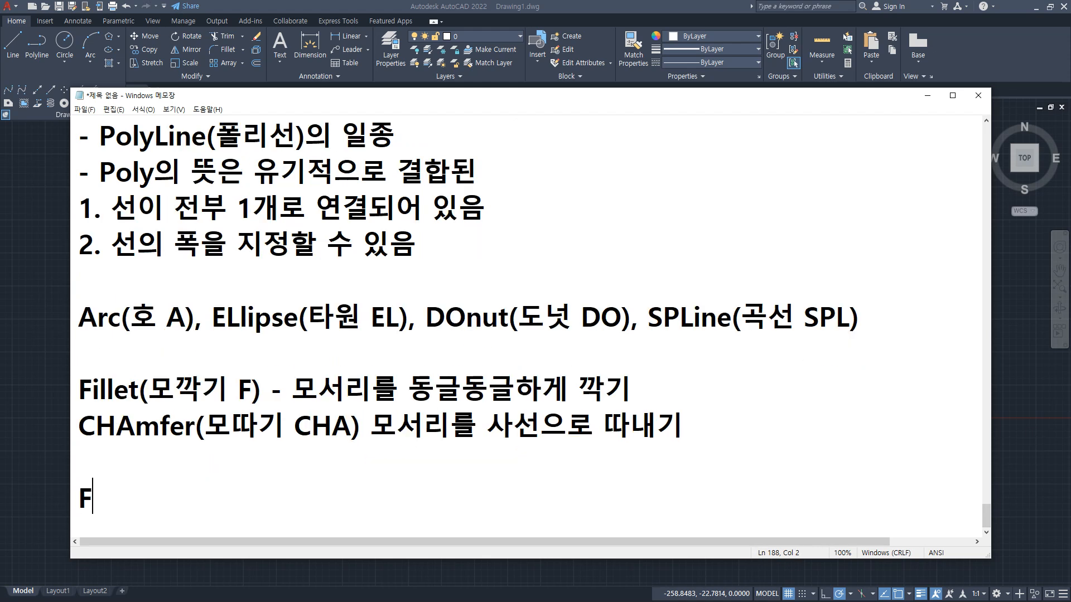
{"action": "key", "text": "BackSpace"}
{"action": "type", "text": "fill"}
{"action": "key", "text": "Return"}
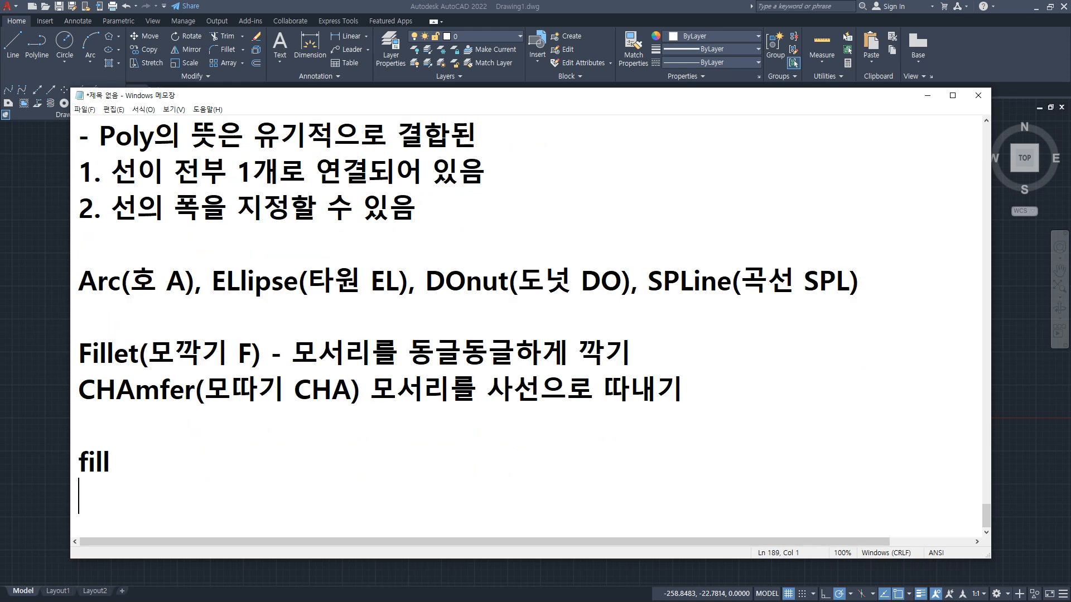
{"action": "type", "text": "REgen"}
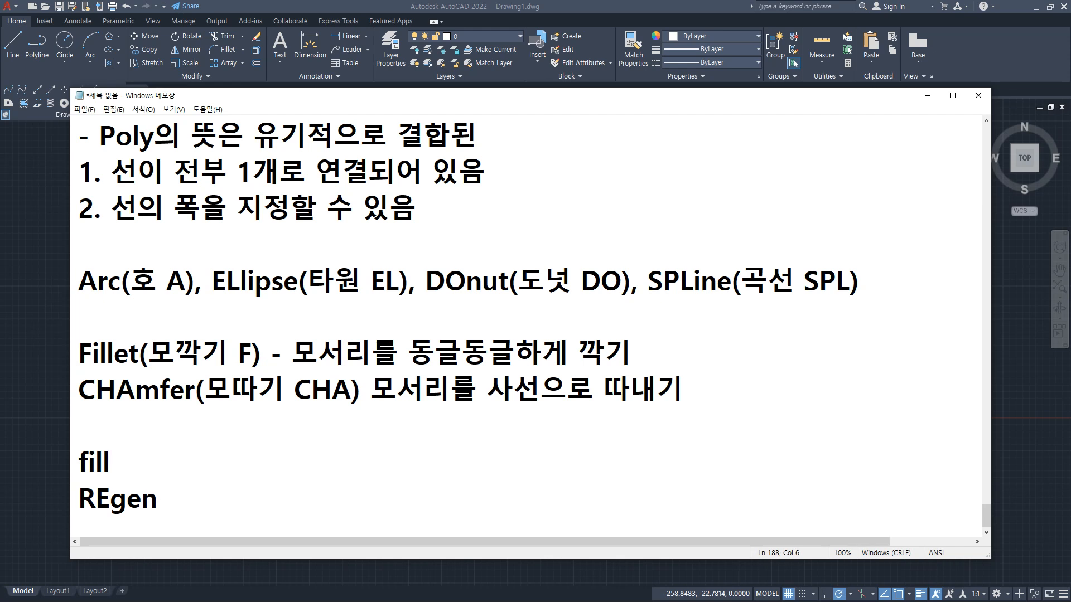
Complete the fill note so the line reads "fill 0 / 1, on /off 내부를 채우는 명령".
{"action": "type", "text": " 0 / 1, on /off"}
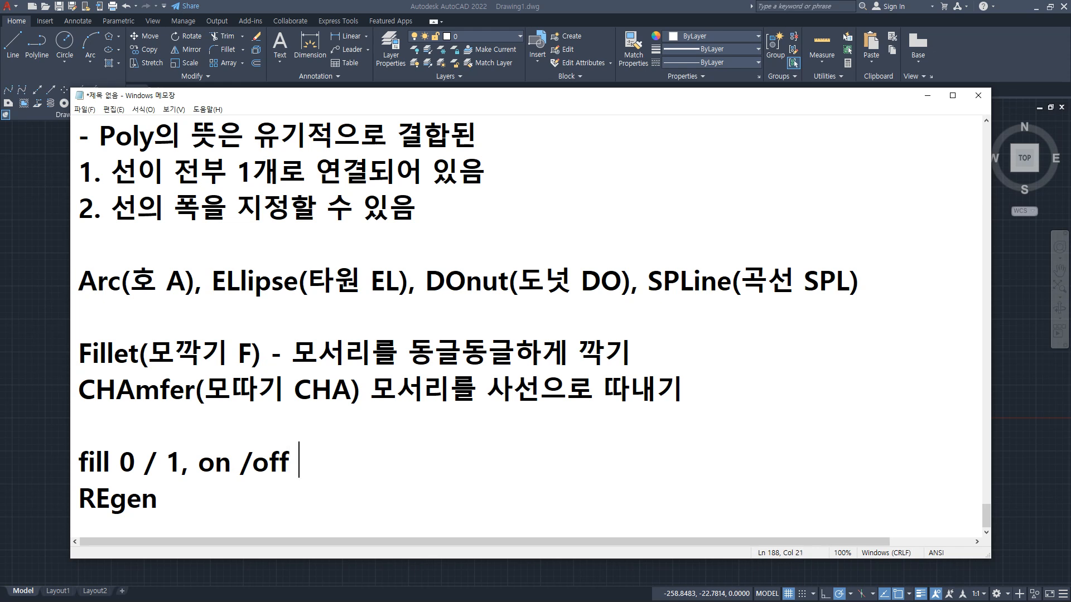
{"action": "type", "text": "내부를 채"}
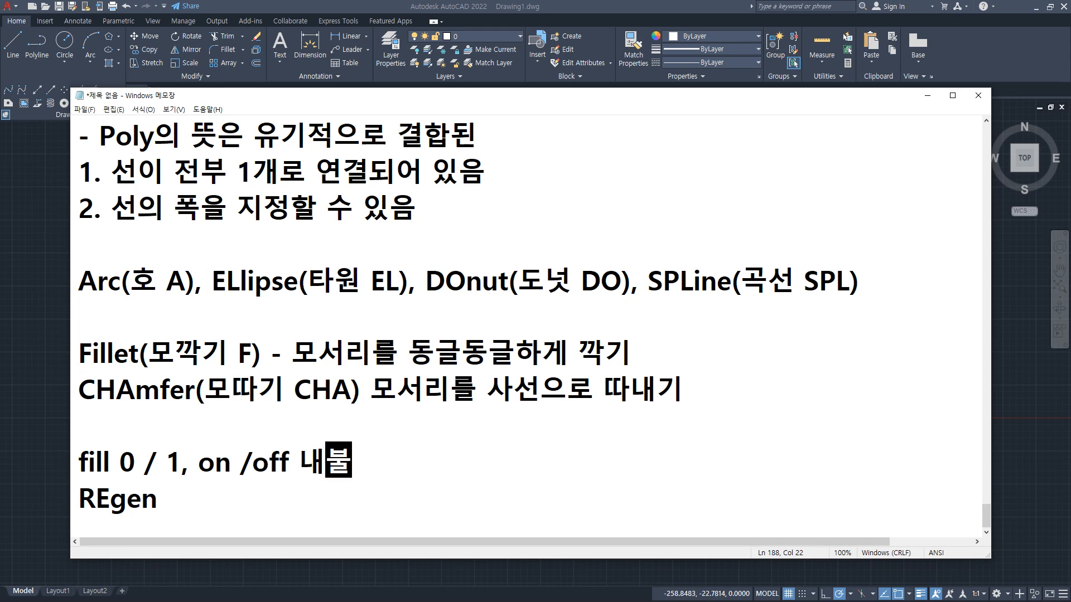
{"action": "type", "text": "우"}
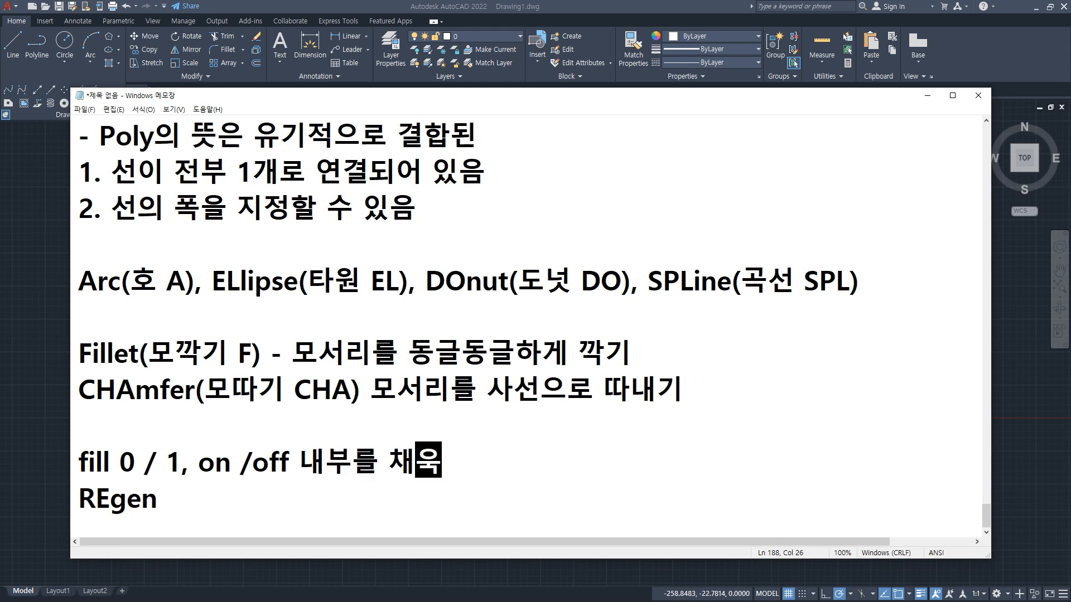
{"action": "type", "text": "거나"}
{"action": "key", "text": "BackSpace"}
{"action": "key", "text": "BackSpace"}
{"action": "key", "text": "BackSpace"}
{"action": "key", "text": "BackSpace"}
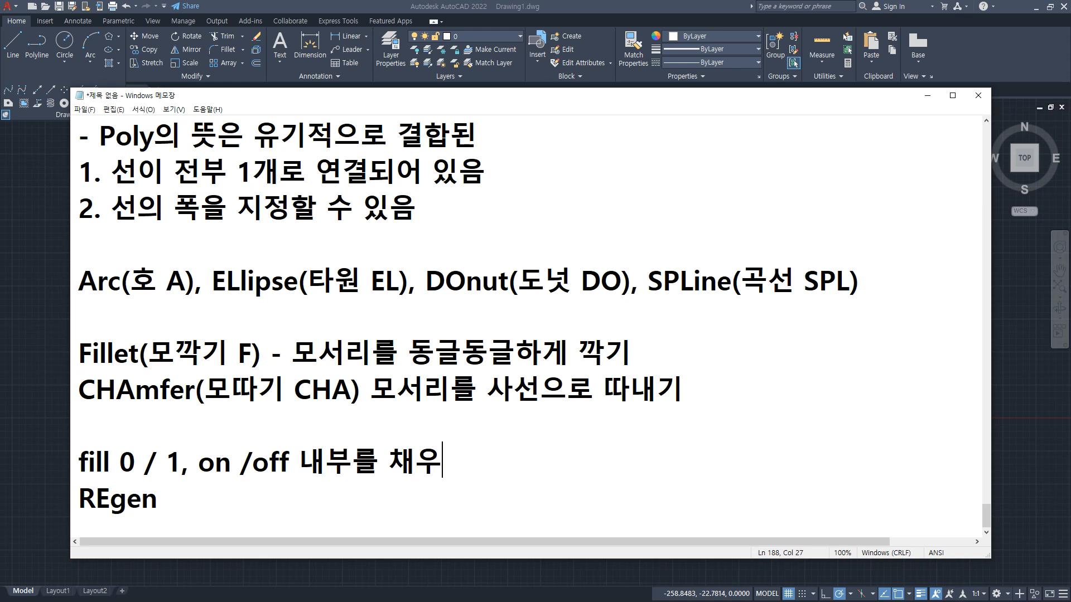
{"action": "type", "text": "는 명령"}
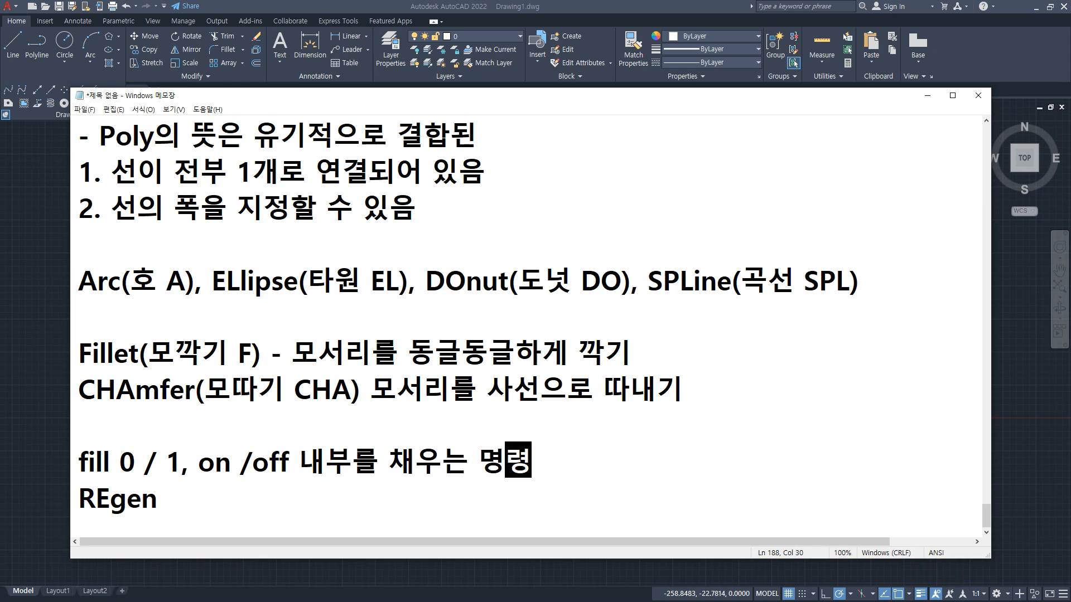
{"action": "key", "text": "Right"}
Return to AutoCAD, set the FILL mode to off and regenerate the drawing.
{"action": "left_click", "coordinate": [673, 8]}
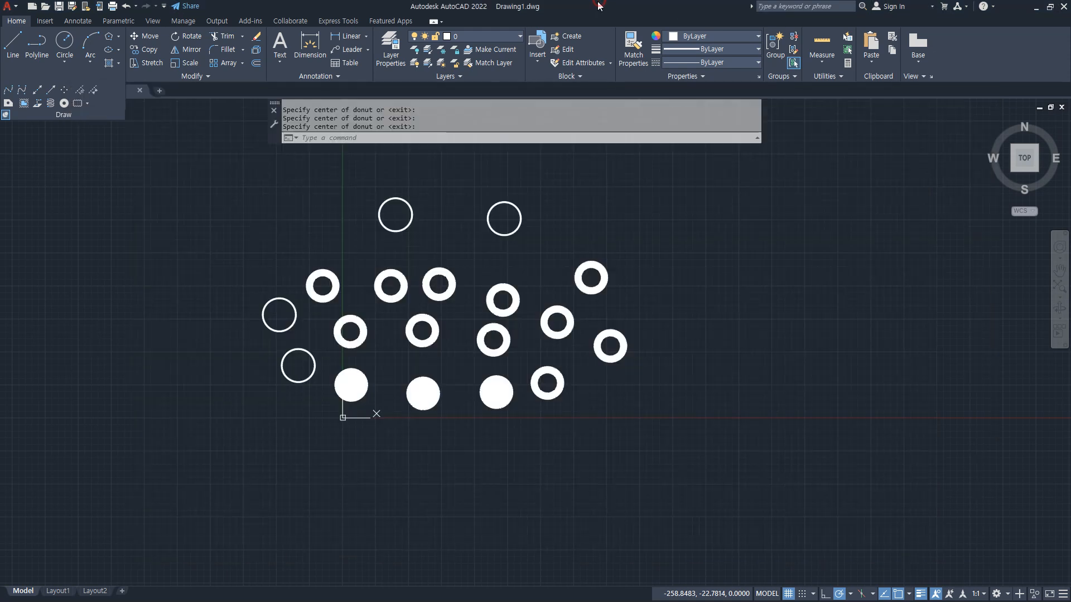
{"action": "scroll", "coordinate": [402, 380], "scroll_direction": "up", "scroll_amount": 6}
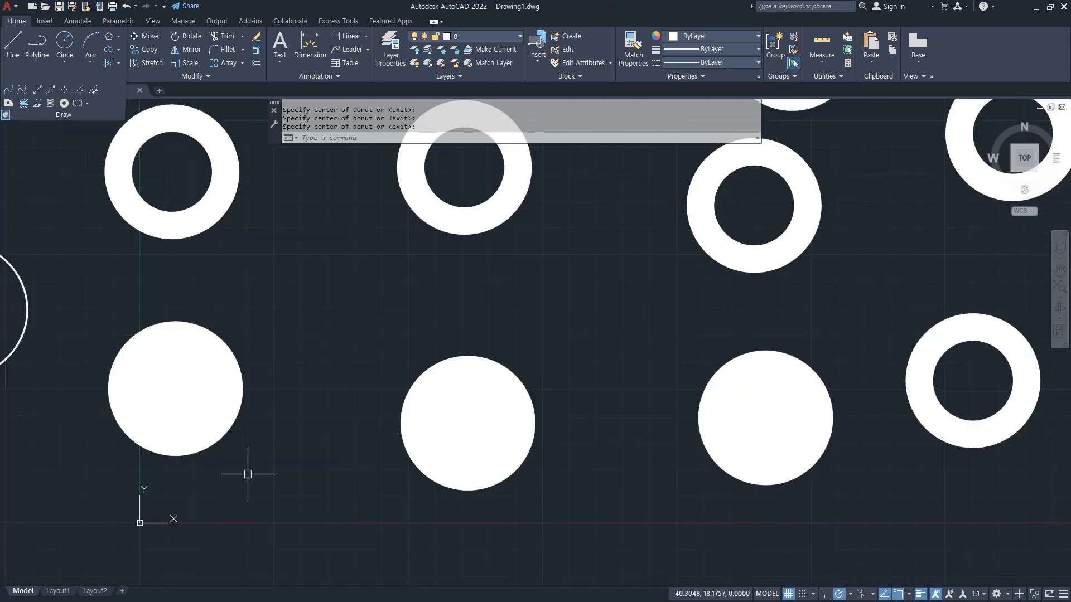
{"action": "type", "text": "fill"}
{"action": "key", "text": "Return"}
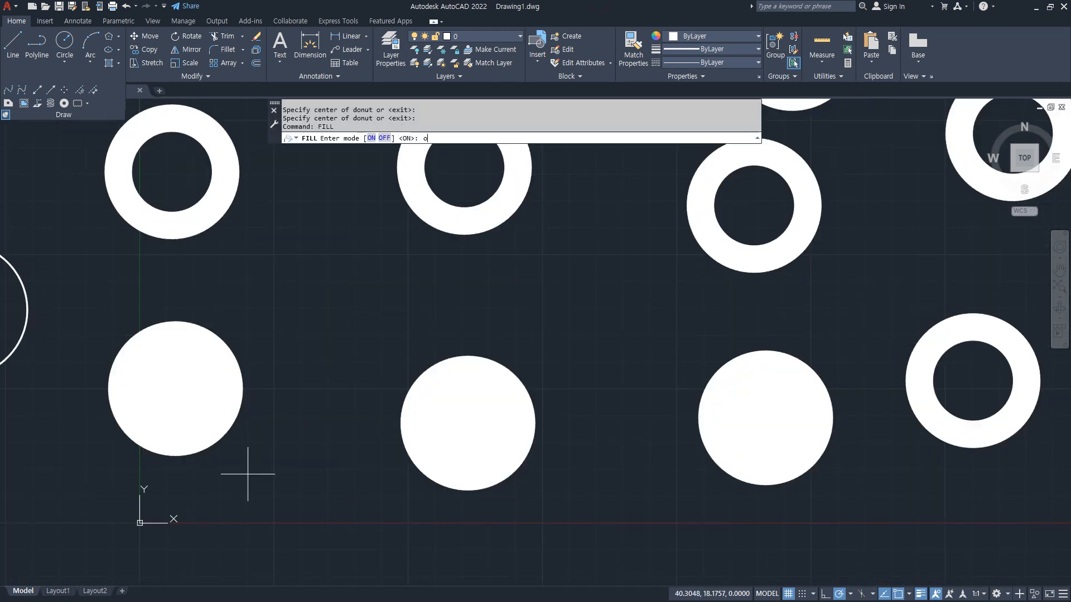
{"action": "type", "text": "off"}
{"action": "key", "text": "Return"}
{"action": "type", "text": "re"}
{"action": "key", "text": "Return"}
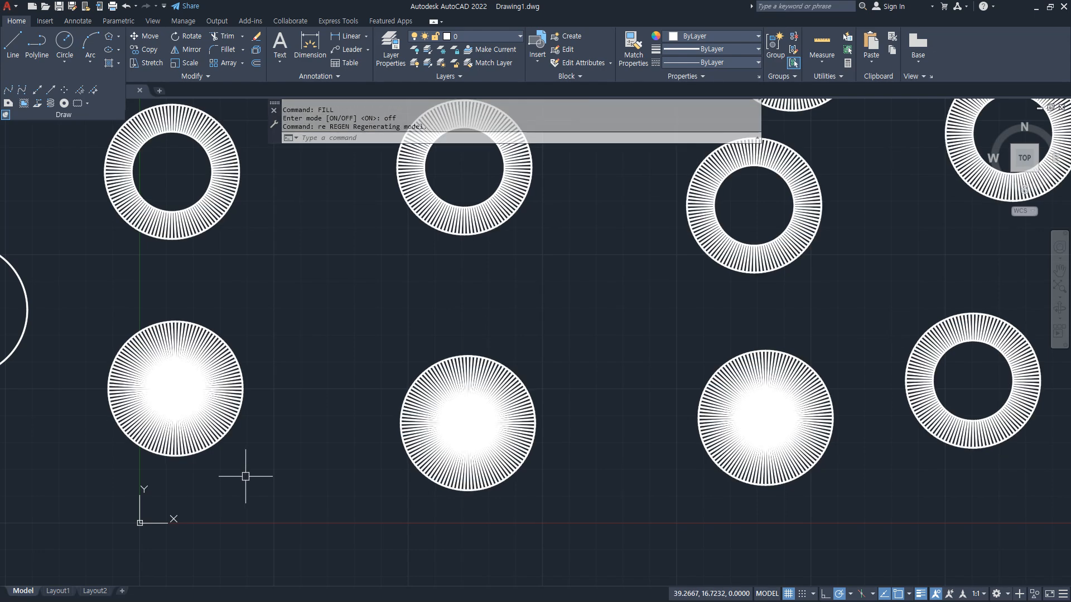
Examine how the solid and ring-shaped donuts are displayed with fill mode off.
{"action": "scroll", "coordinate": [149, 440], "scroll_direction": "up", "scroll_amount": 2}
{"action": "scroll", "coordinate": [149, 441], "scroll_direction": "up", "scroll_amount": 2}
{"action": "middle_click_drag", "start_coordinate": [172, 359], "coordinate": [310, 395]}
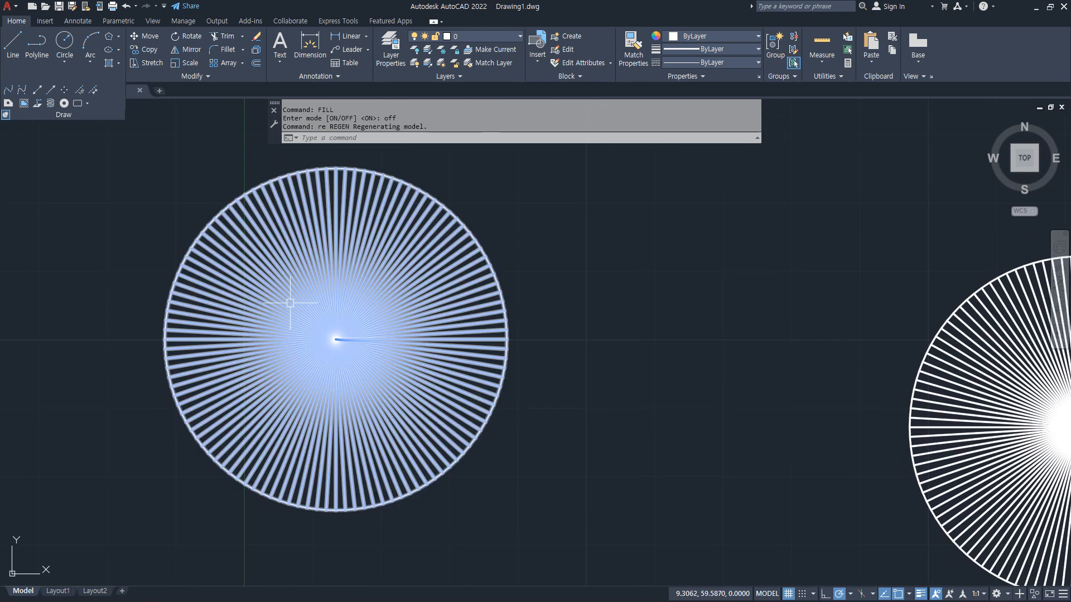
{"action": "scroll", "coordinate": [332, 283], "scroll_direction": "up", "scroll_amount": 2}
{"action": "scroll", "coordinate": [333, 371], "scroll_direction": "down", "scroll_amount": 4}
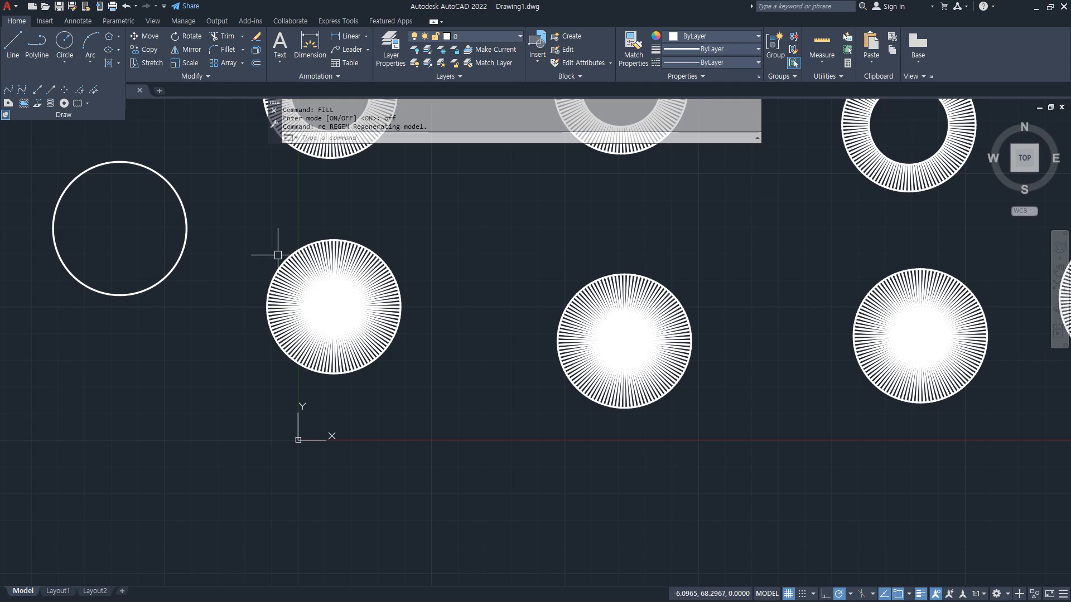
{"action": "middle_click_drag", "start_coordinate": [279, 239], "coordinate": [442, 286]}
{"action": "scroll", "coordinate": [458, 252], "scroll_direction": "up", "scroll_amount": 2}
{"action": "scroll", "coordinate": [456, 257], "scroll_direction": "up", "scroll_amount": 1}
{"action": "scroll", "coordinate": [615, 299], "scroll_direction": "down", "scroll_amount": 5}
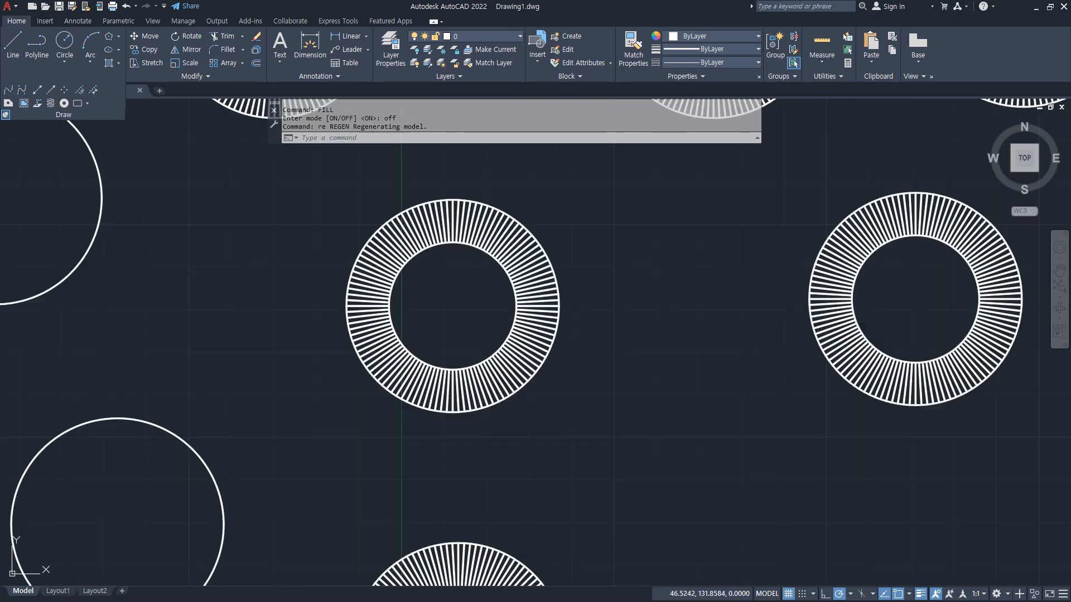
Draw a chamfered rectangle with line width 20 in the empty area above the upper-right donut.
{"action": "middle_click_drag", "start_coordinate": [614, 299], "coordinate": [201, 363]}
{"action": "middle_click_drag", "start_coordinate": [459, 210], "coordinate": [258, 423]}
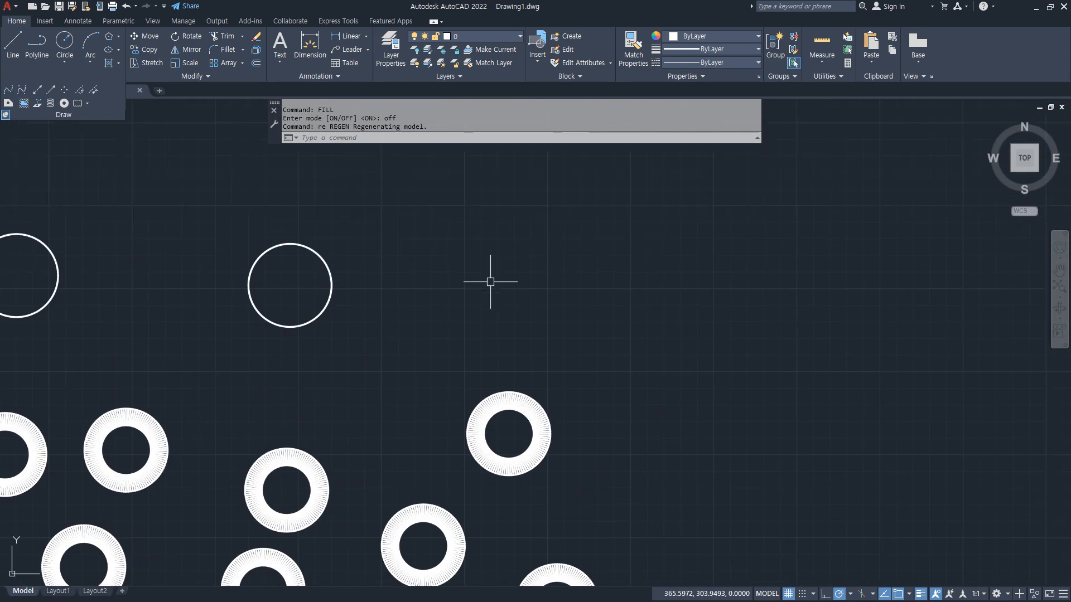
{"action": "middle_click_drag", "start_coordinate": [495, 256], "coordinate": [359, 340]}
{"action": "type", "text": "rec"}
{"action": "key", "text": "Return"}
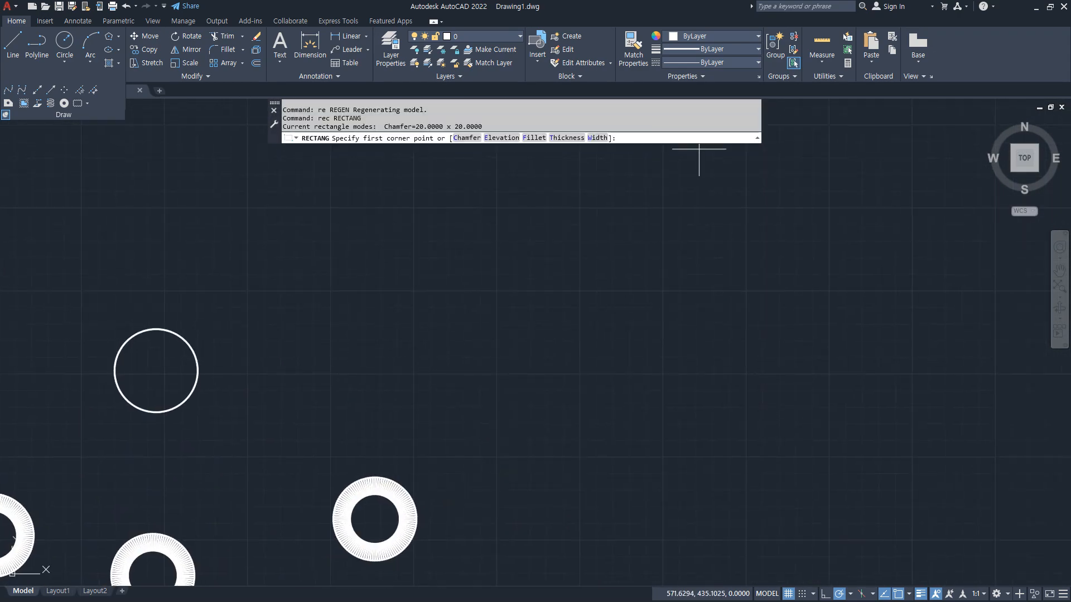
{"action": "left_click", "coordinate": [598, 138]}
{"action": "type", "text": "20"}
{"action": "key", "text": "Return"}
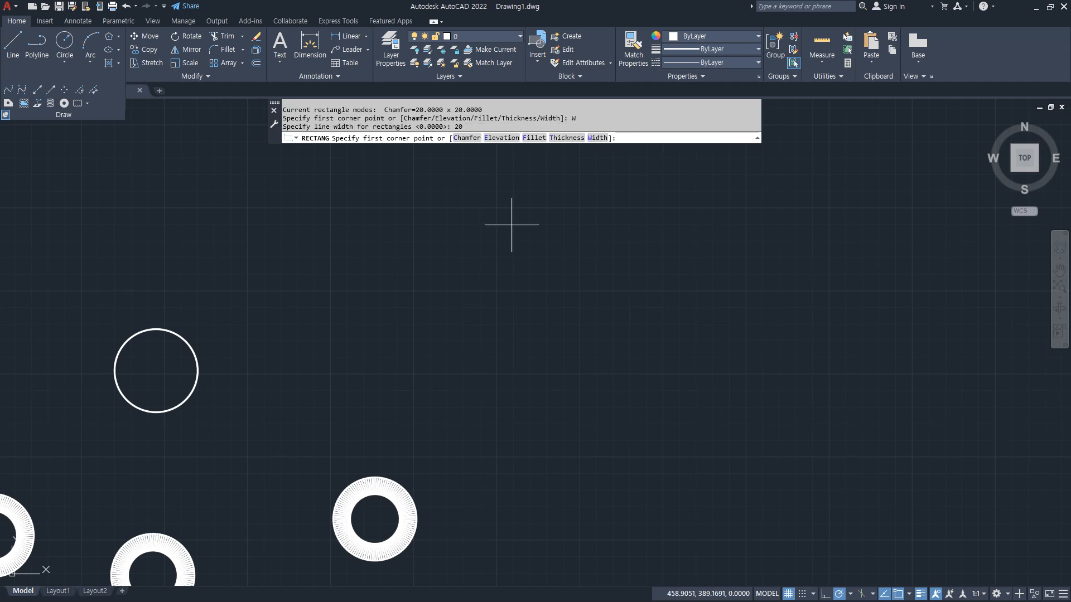
{"action": "left_click", "coordinate": [274, 445]}
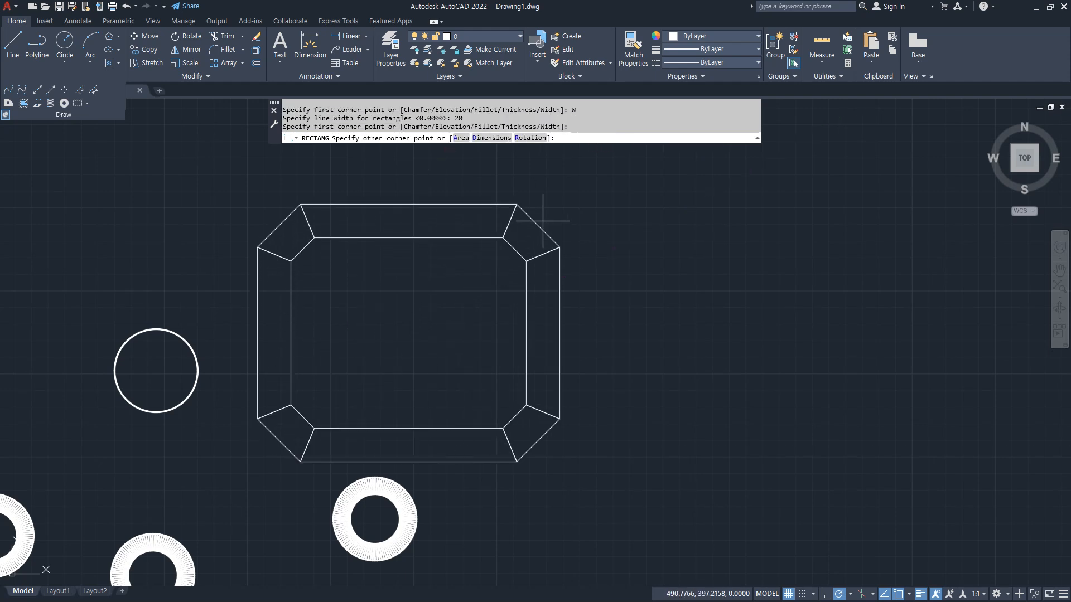
{"action": "left_click", "coordinate": [582, 192]}
{"action": "scroll", "coordinate": [516, 433], "scroll_direction": "up", "scroll_amount": 2}
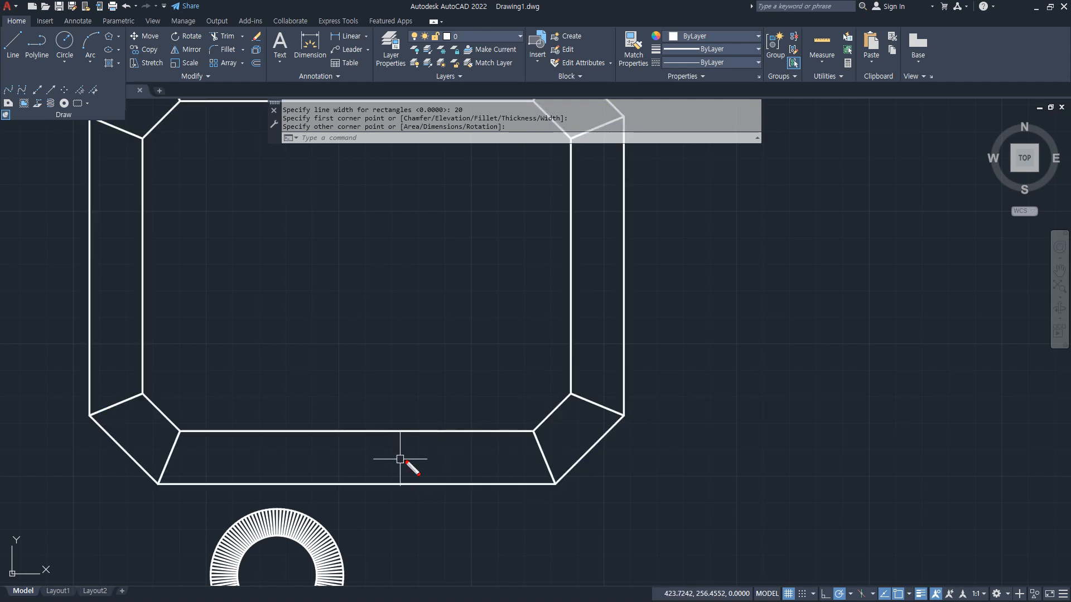
{"action": "mouse_move", "coordinate": [407, 431]}
{"action": "left_mouse_down"}
{"action": "mouse_move", "coordinate": [418, 441]}
{"action": "mouse_move", "coordinate": [414, 472]}
{"action": "left_mouse_up"}
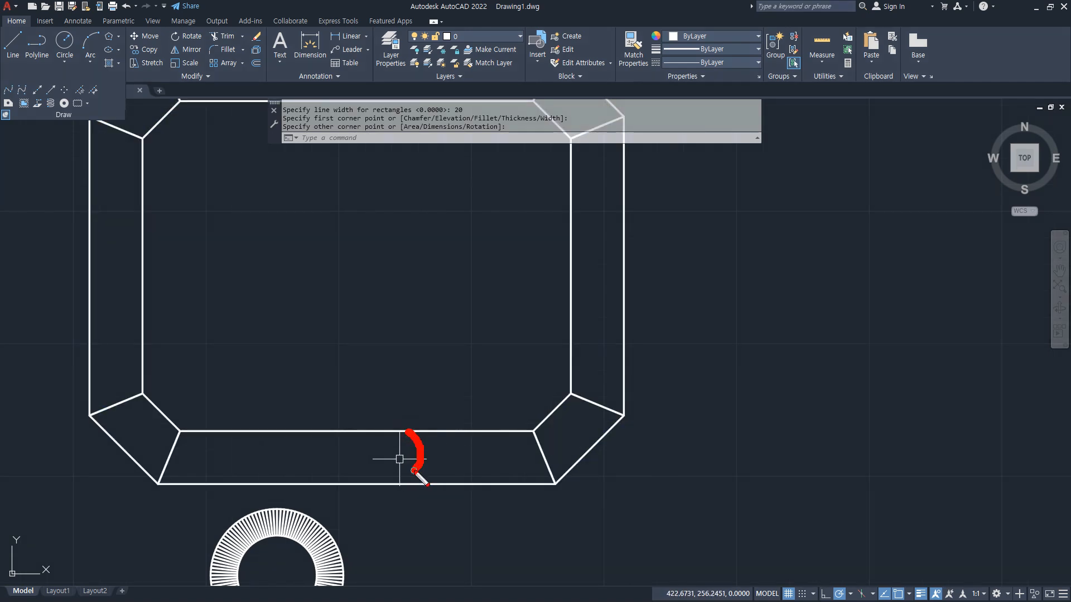
{"action": "key", "text": "Escape"}
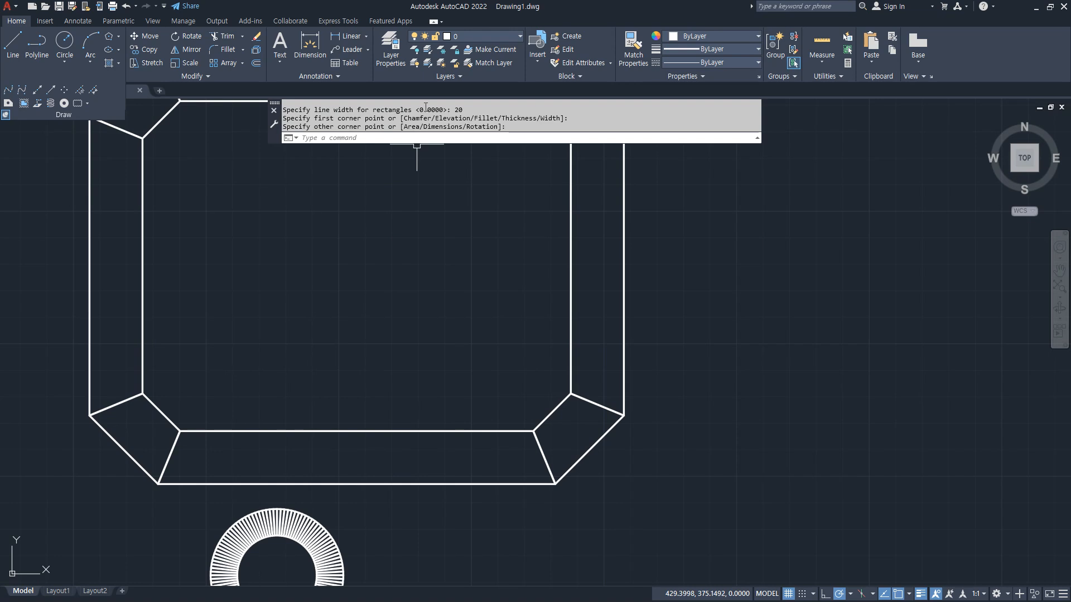
Set the FILL mode back to on and regenerate the drawing.
{"action": "type", "text": "FILL"}
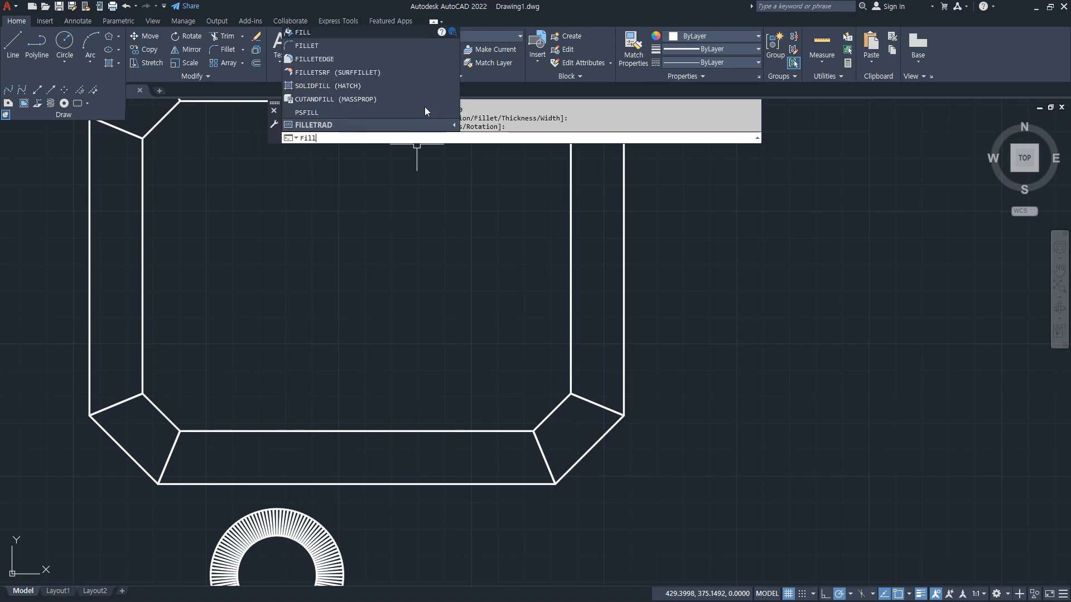
{"action": "key", "text": "Return"}
{"action": "type", "text": "on"}
{"action": "key", "text": "Return"}
{"action": "type", "text": "RE"}
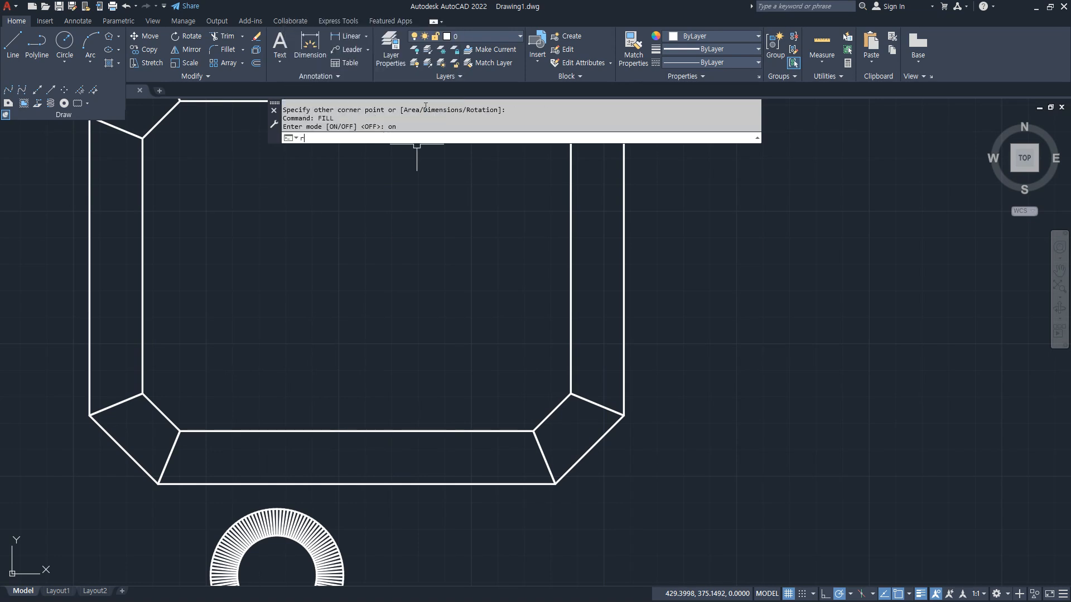
{"action": "key", "text": "Return"}
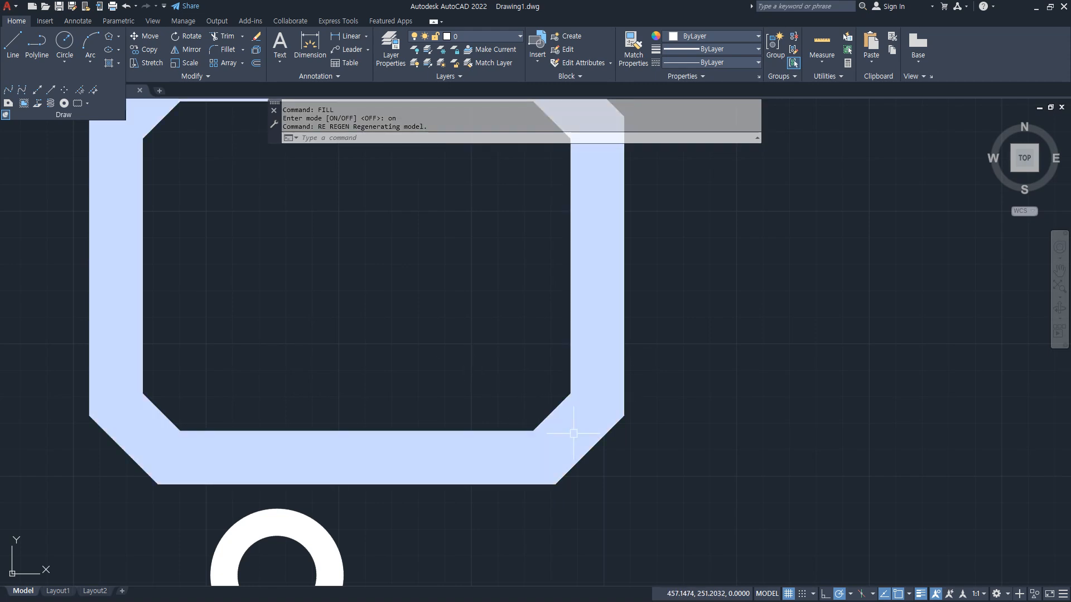
{"action": "scroll", "coordinate": [280, 420], "scroll_direction": "down", "scroll_amount": 5}
{"action": "scroll", "coordinate": [351, 323], "scroll_direction": "up", "scroll_amount": 8}
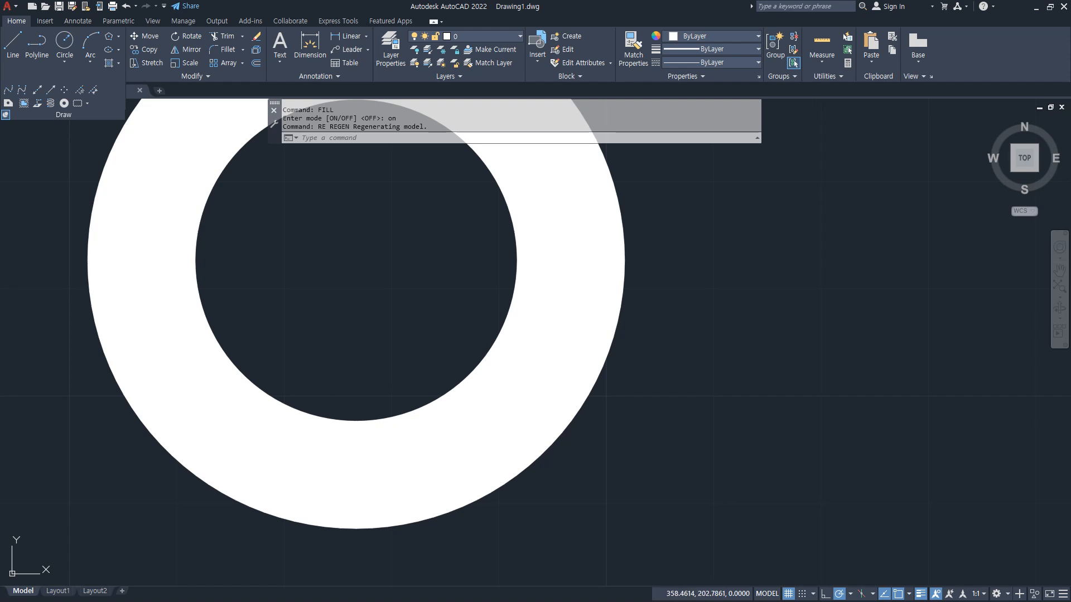
{"action": "scroll", "coordinate": [160, 366], "scroll_direction": "down", "scroll_amount": 3}
{"action": "scroll", "coordinate": [98, 380], "scroll_direction": "down", "scroll_amount": 3}
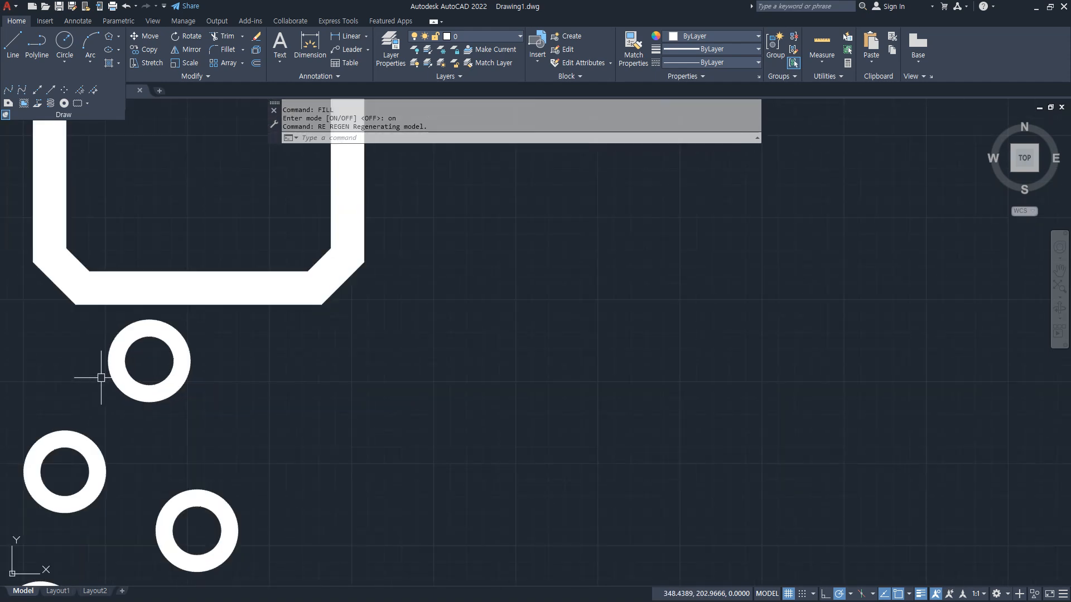
{"action": "middle_click_drag", "start_coordinate": [100, 375], "coordinate": [459, 370]}
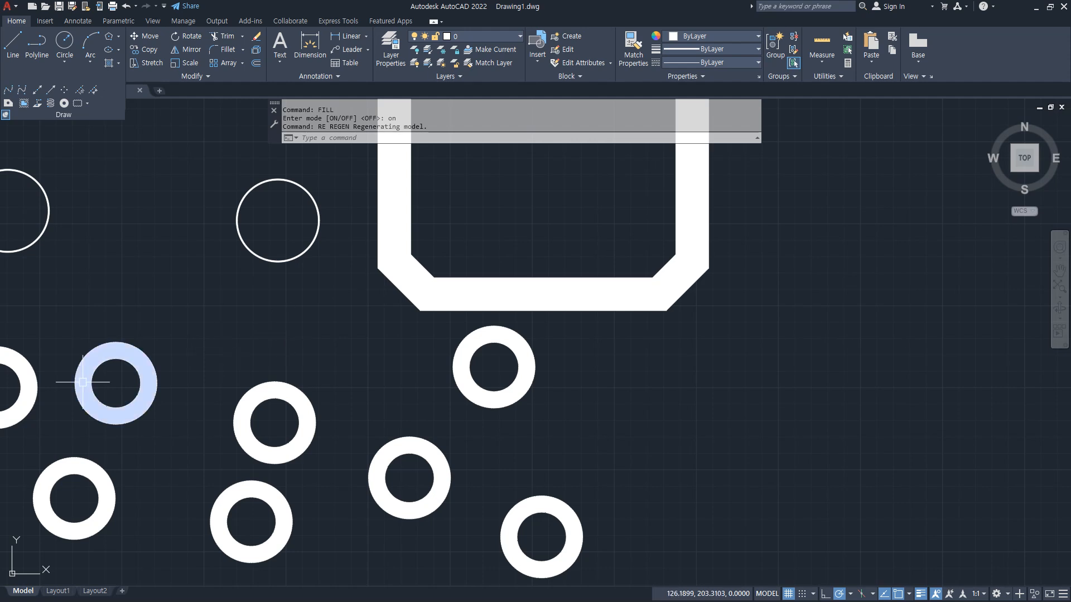
Switch to the Notepad notes and complete the REgen line with "(화면 재생성 RE)".
{"action": "key", "text": "alt+Tab"}
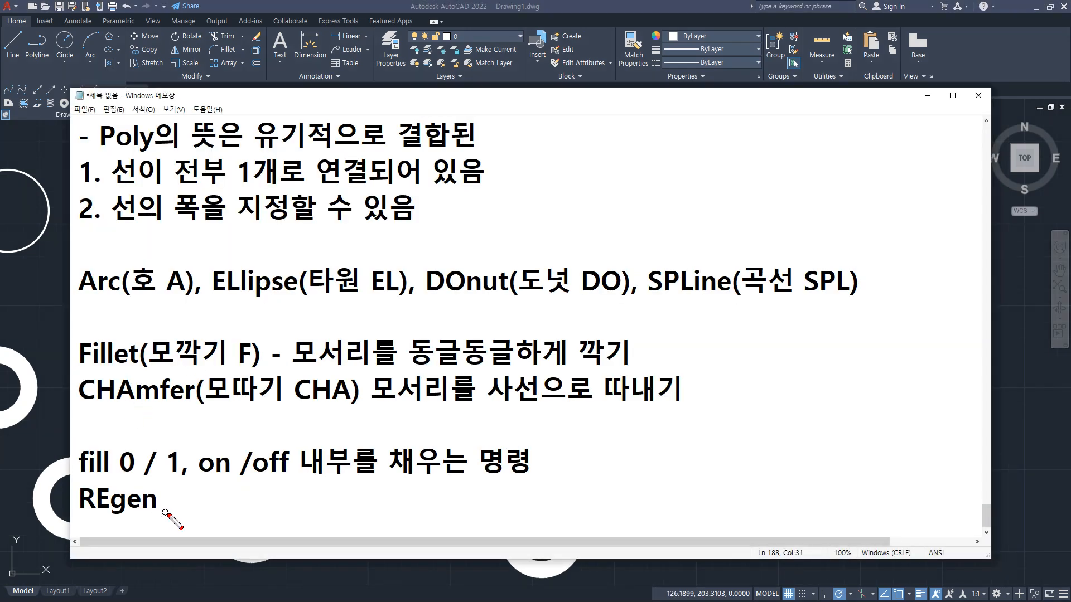
{"action": "left_click_drag", "start_coordinate": [165, 512], "coordinate": [69, 513]}
{"action": "key", "text": "Escape"}
{"action": "left_click", "coordinate": [213, 507]}
{"action": "type", "text": "(화면 잿"}
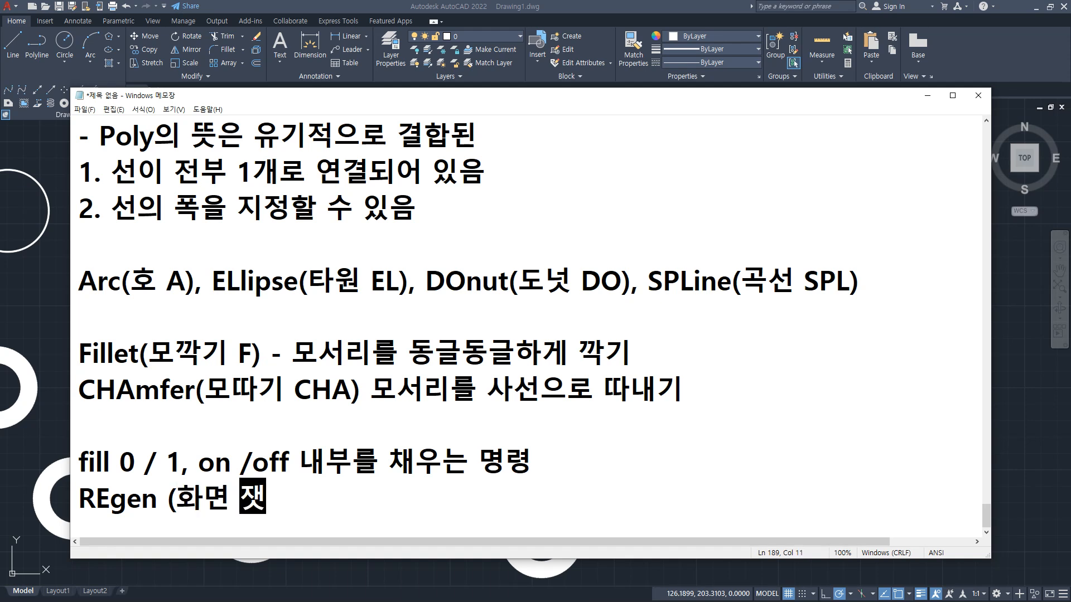
{"action": "type", "text": "생"}
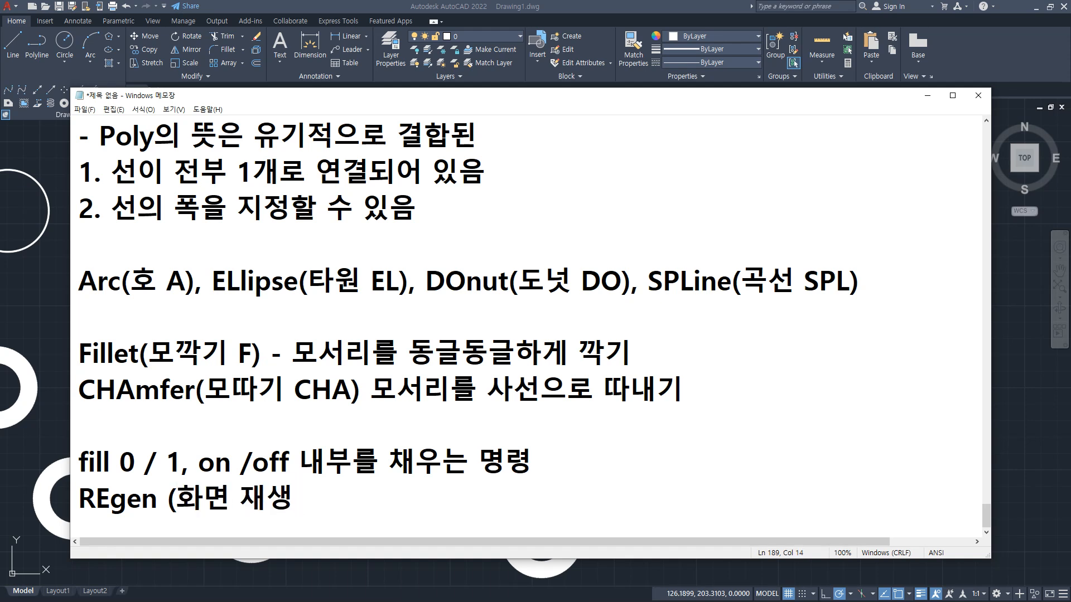
{"action": "key", "text": "BackSpace"}
{"action": "key", "text": "BackSpace"}
{"action": "type", "text": "생"}
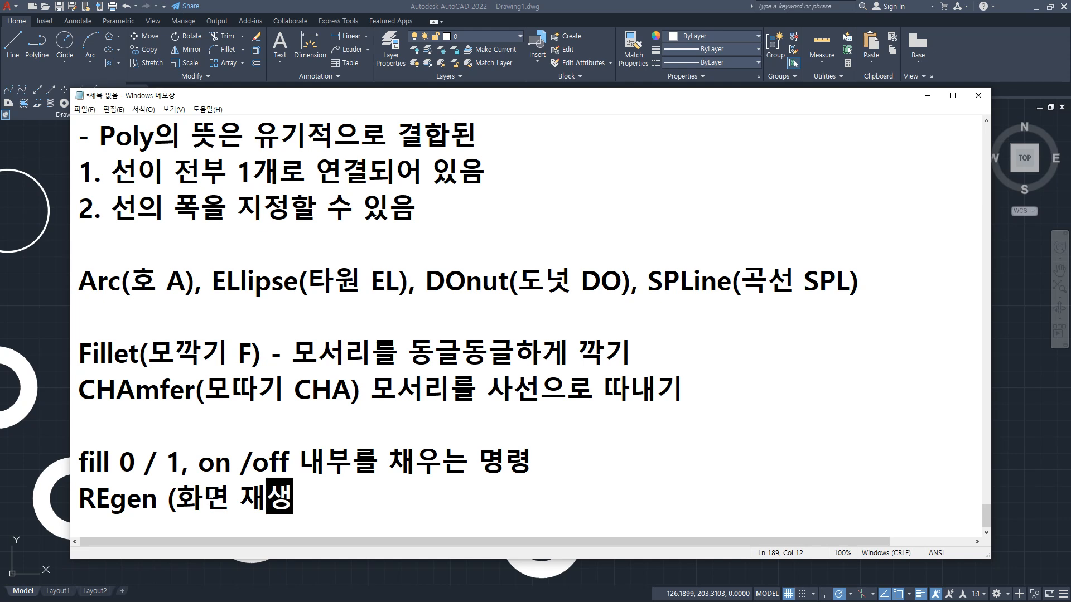
{"action": "type", "text": "성 RE"}
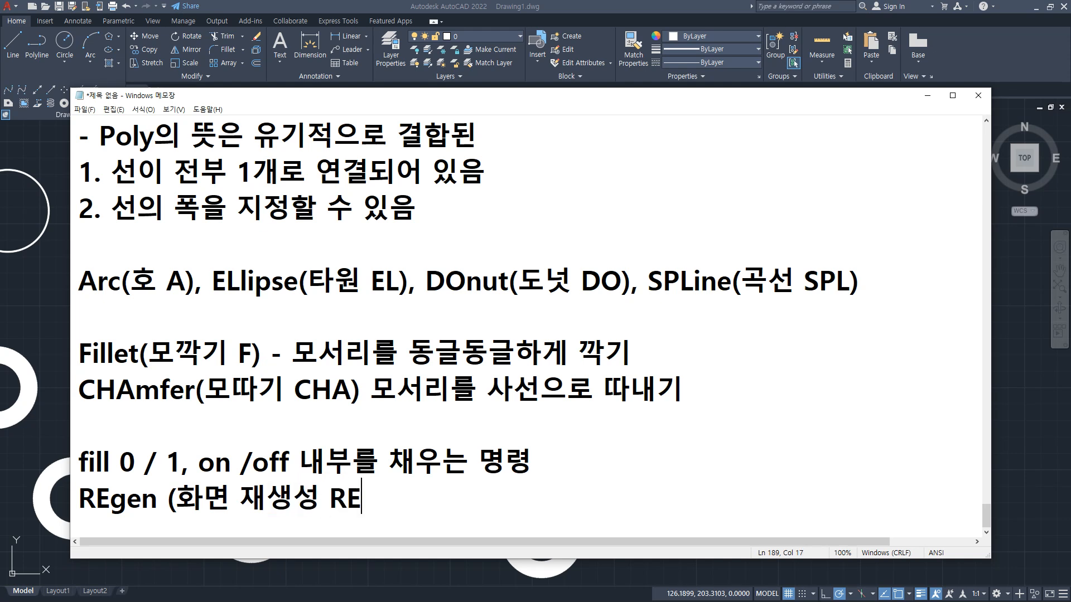
{"action": "type", "text": ")"}
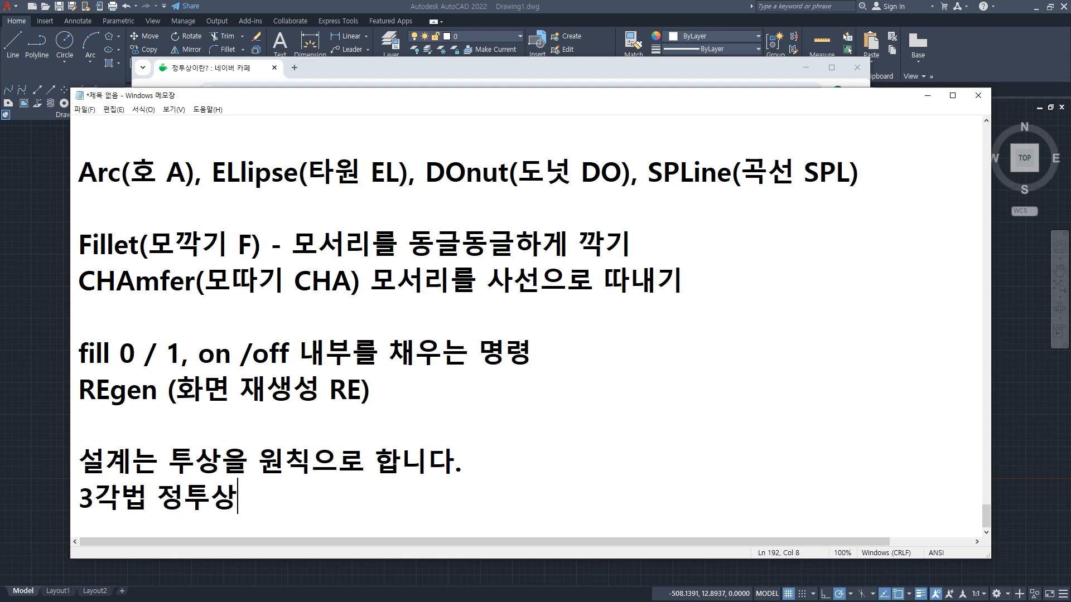
Add two new lines reading "투상" and "투시" below "3각법 정투상" in the notes.
{"action": "key", "text": "Return"}
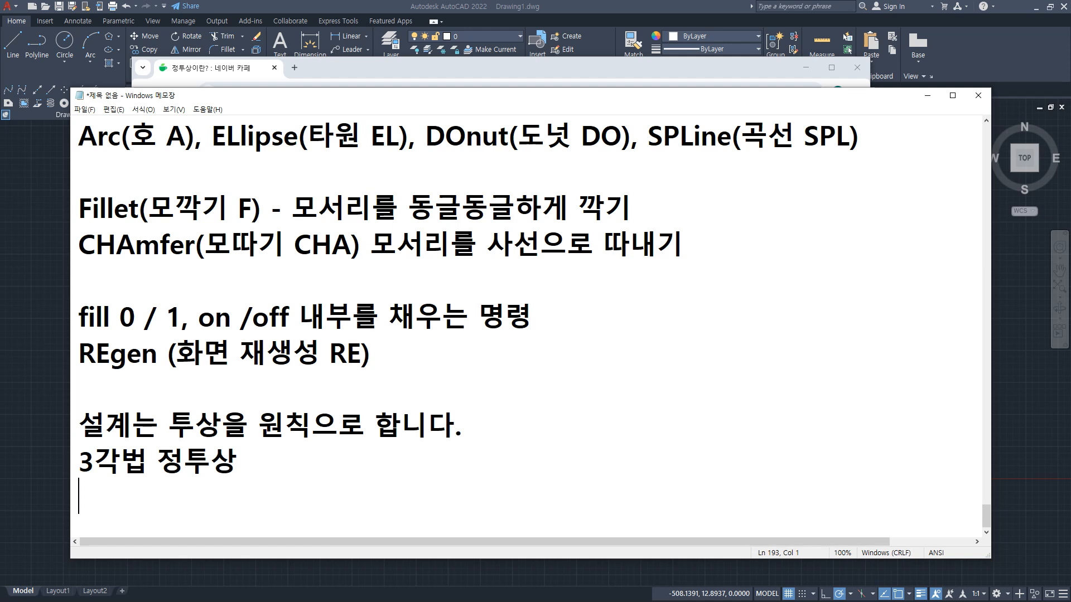
{"action": "type", "text": "ㅈ"}
{"action": "key", "text": "BackSpace"}
{"action": "type", "text": "투상"}
{"action": "key", "text": "Return"}
{"action": "type", "text": "투시"}
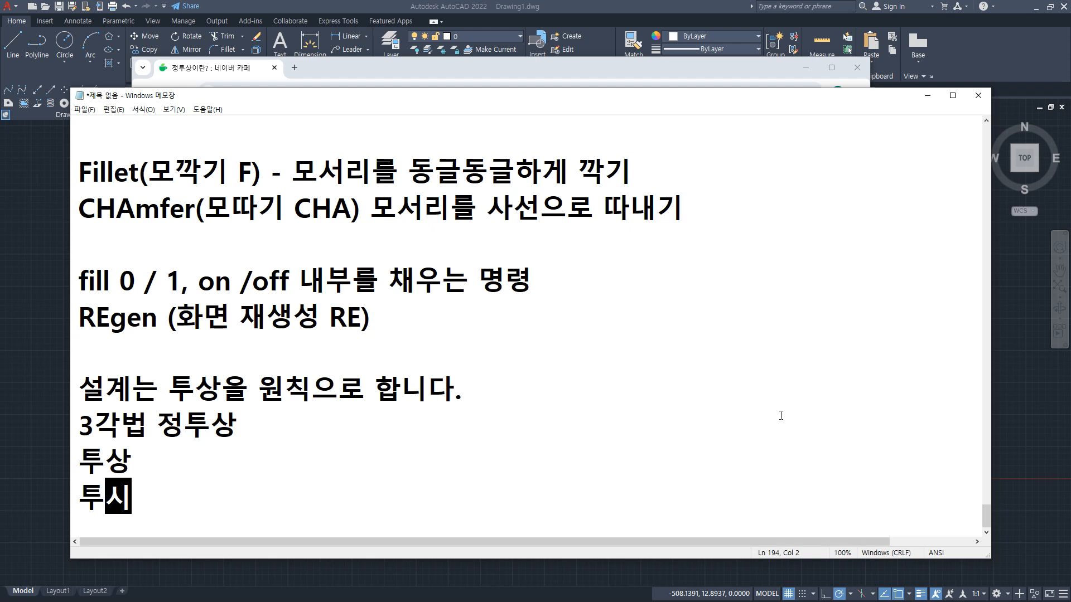
{"action": "key", "text": "Right"}
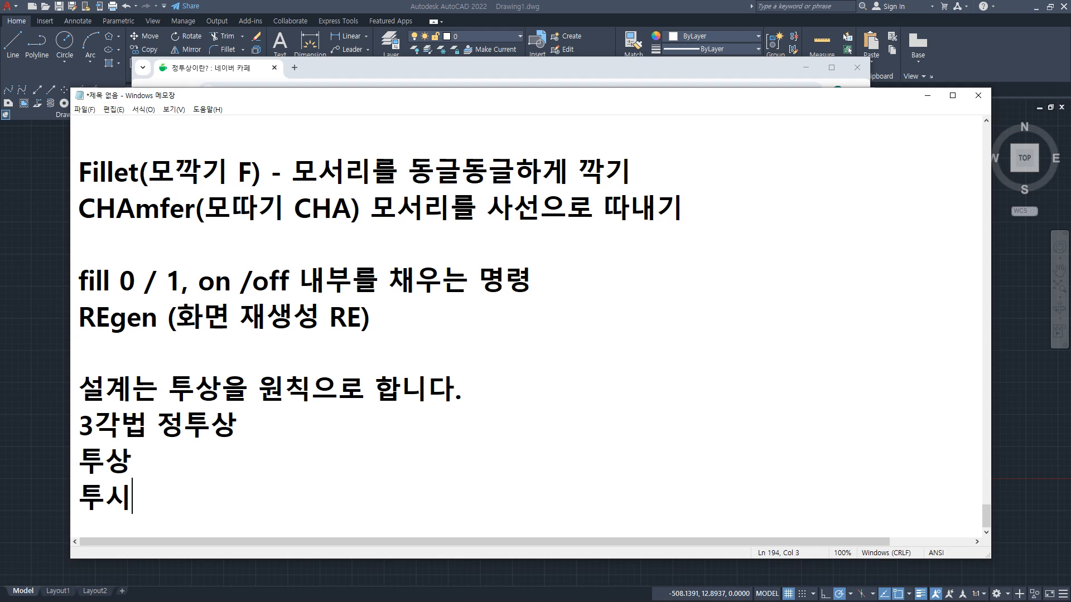
Append " - CAT2급" to the "투상" line and bring the browser article on orthographic projection to the front.
{"action": "left_click", "coordinate": [131, 461]}
{"action": "type", "text": "-"}
{"action": "type", "text": "CA"}
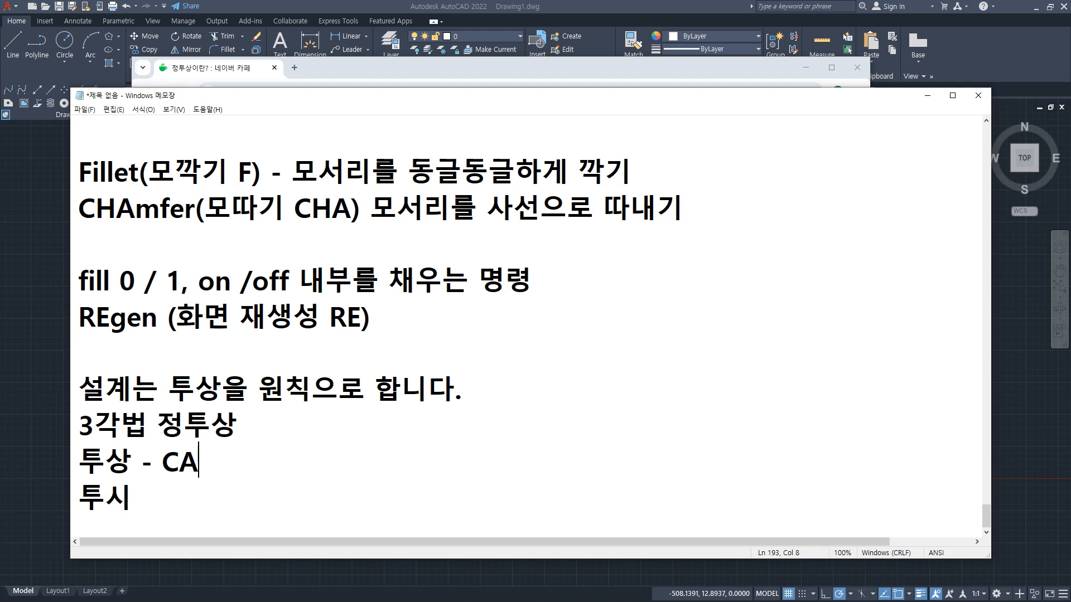
{"action": "type", "text": "T2급"}
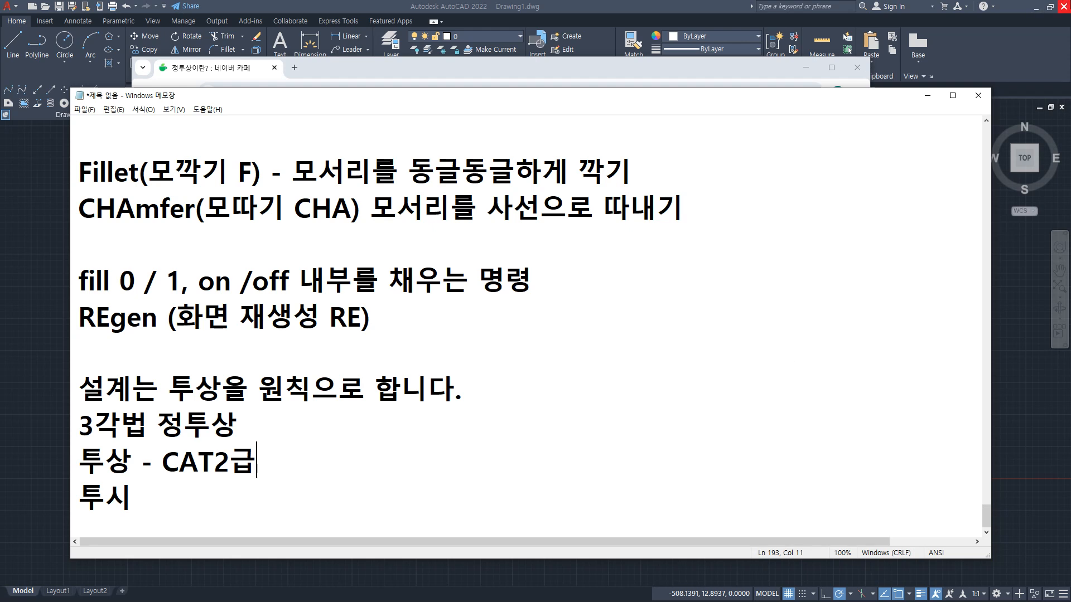
{"action": "left_click", "coordinate": [652, 66]}
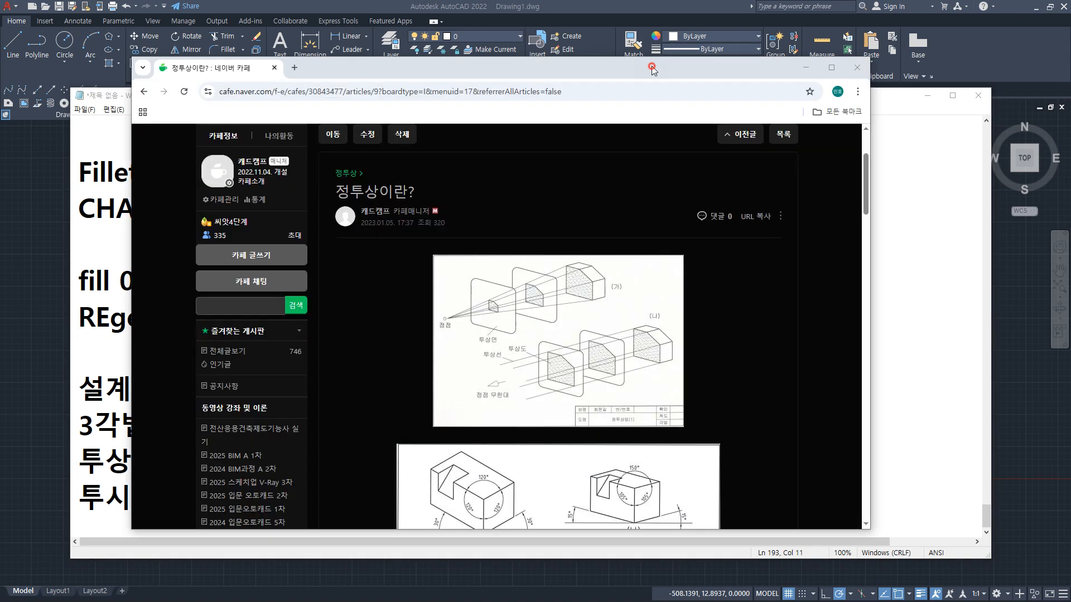
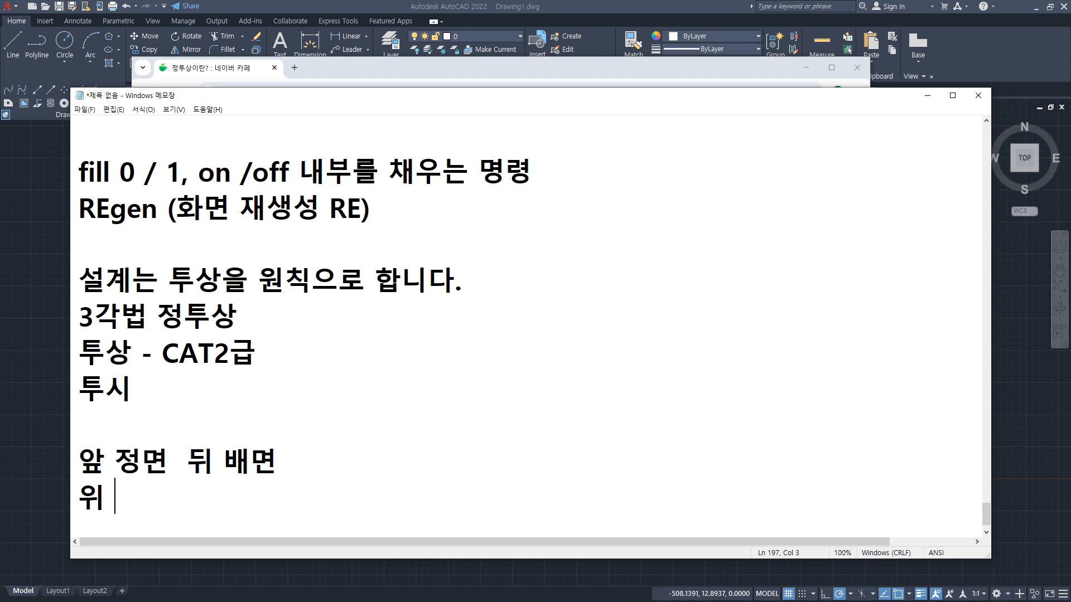
Complete the view-name notes with "위 평면 아래 저면" and "우측 우측면 왼쪽 좌측면", and circle the 배면 and 저면 terms.
{"action": "type", "text": "면 "}
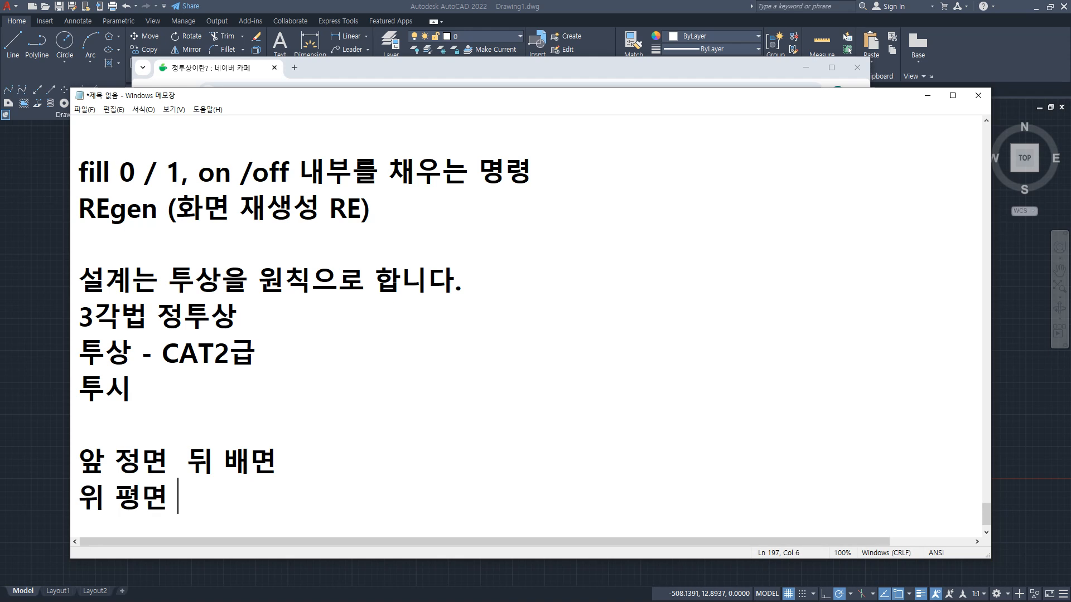
{"action": "type", "text": "아래 ㅈ저면"}
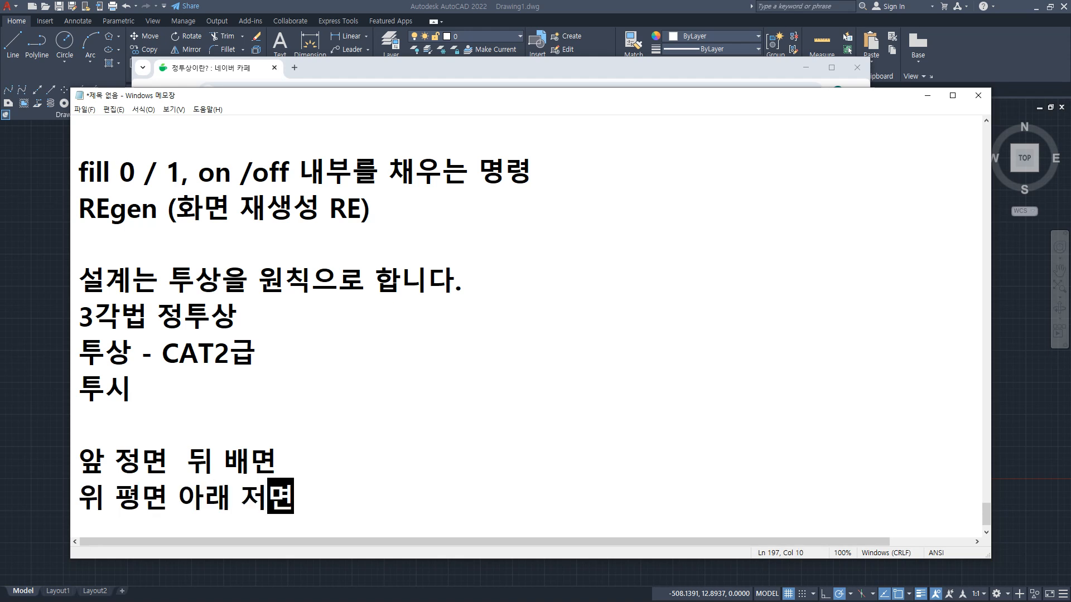
{"action": "key", "text": "Return"}
{"action": "type", "text": "오"}
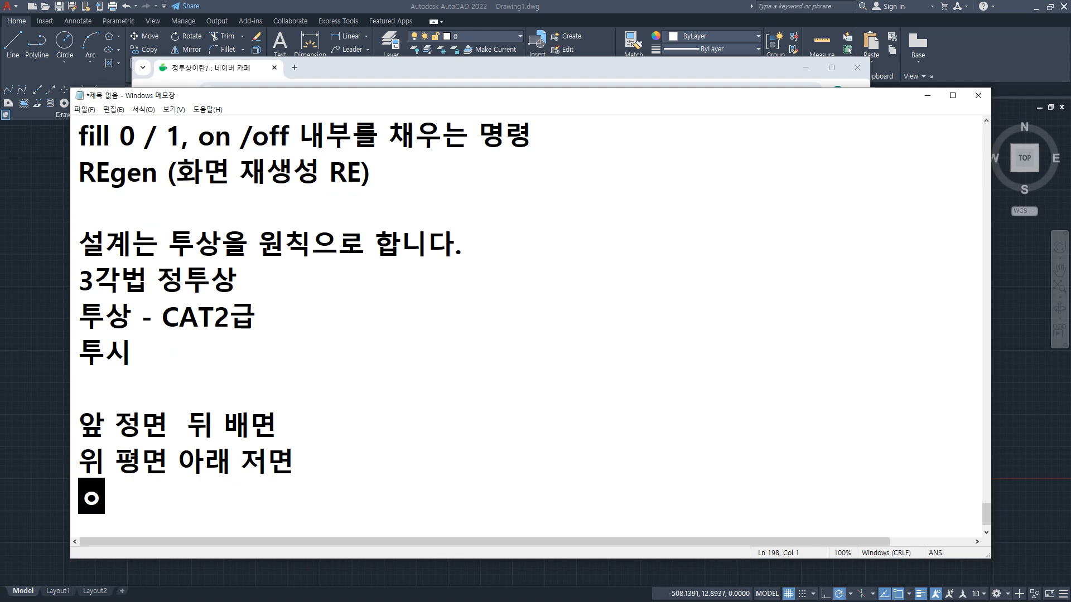
{"action": "key", "text": "BackSpace"}
{"action": "type", "text": "우측 "}
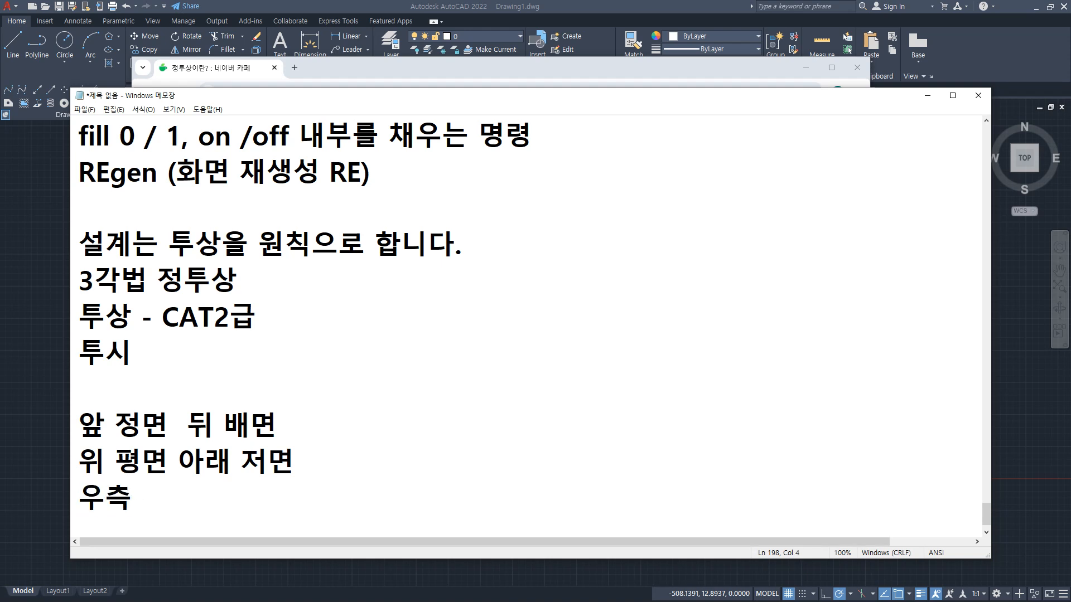
{"action": "type", "text": "우측면 ㅇ왼쪽 좌ㅊ"}
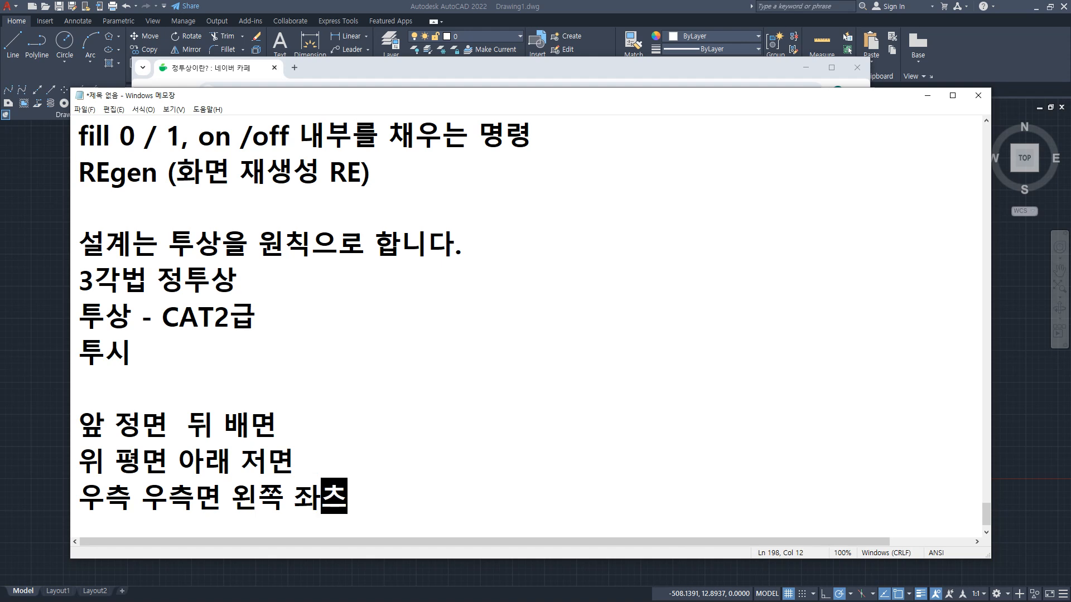
{"action": "type", "text": "측면"}
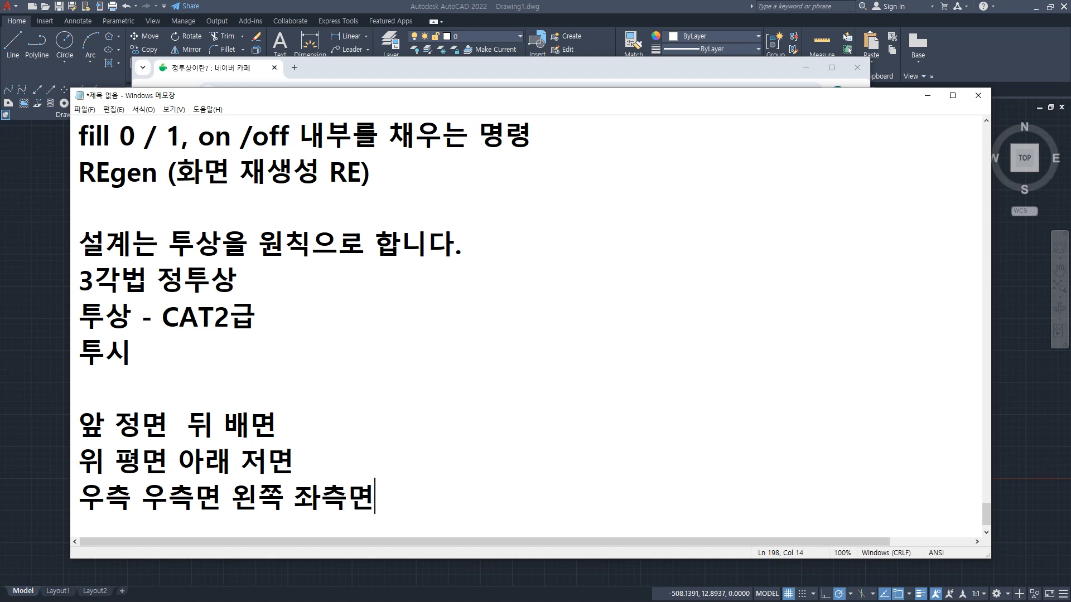
{"action": "mouse_move", "coordinate": [247, 469]}
{"action": "left_mouse_down"}
{"action": "mouse_move", "coordinate": [231, 463]}
{"action": "mouse_move", "coordinate": [246, 452]}
{"action": "mouse_move", "coordinate": [225, 416]}
{"action": "mouse_move", "coordinate": [241, 440]}
{"action": "left_mouse_up"}
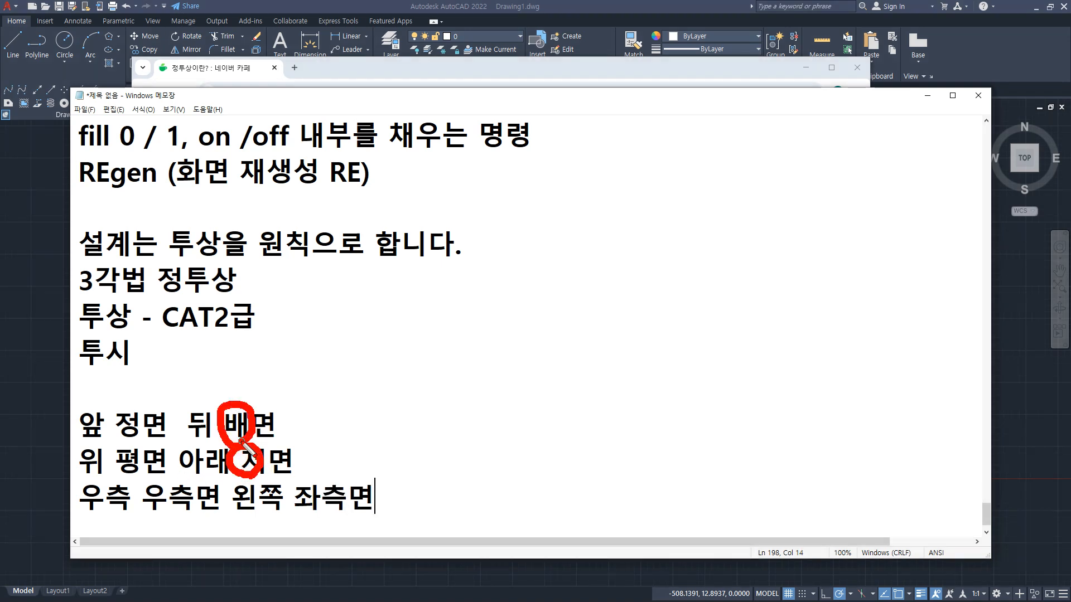
{"action": "key", "text": "Escape"}
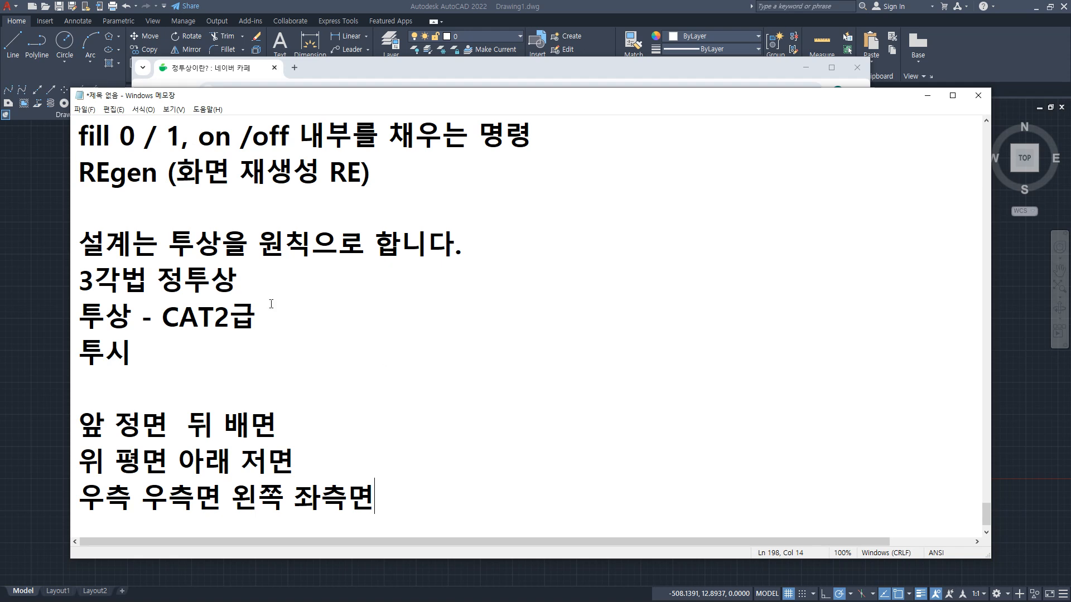
Write "입면" on the empty line below "투시" in the notes.
{"action": "key", "text": "alt+Tab"}
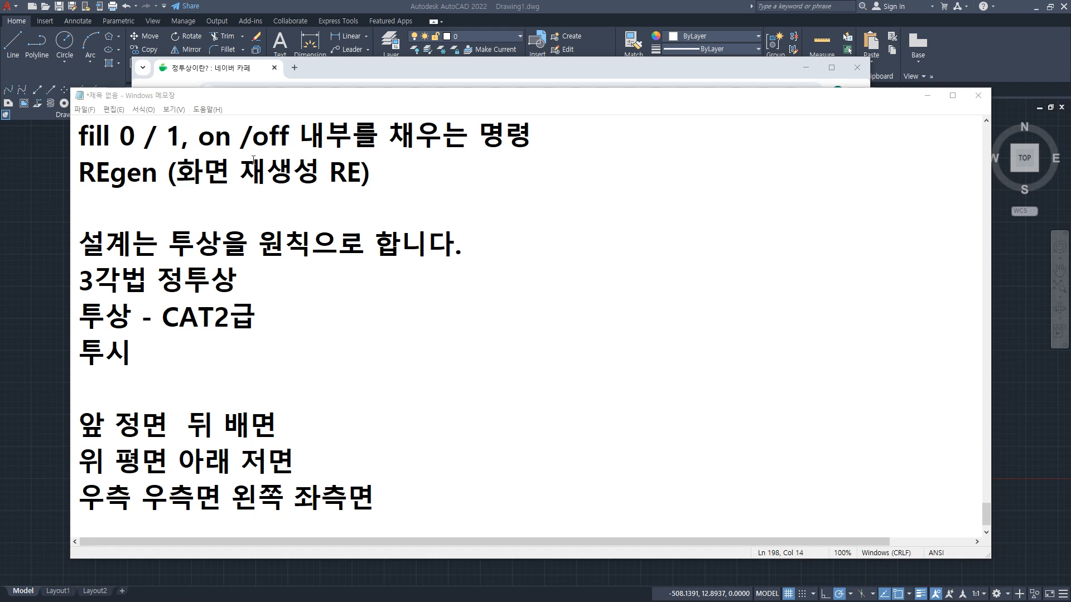
{"action": "scroll", "coordinate": [442, 364], "scroll_direction": "down", "scroll_amount": 1}
{"action": "left_click", "coordinate": [421, 343]}
{"action": "type", "text": "ㅇ입면"}
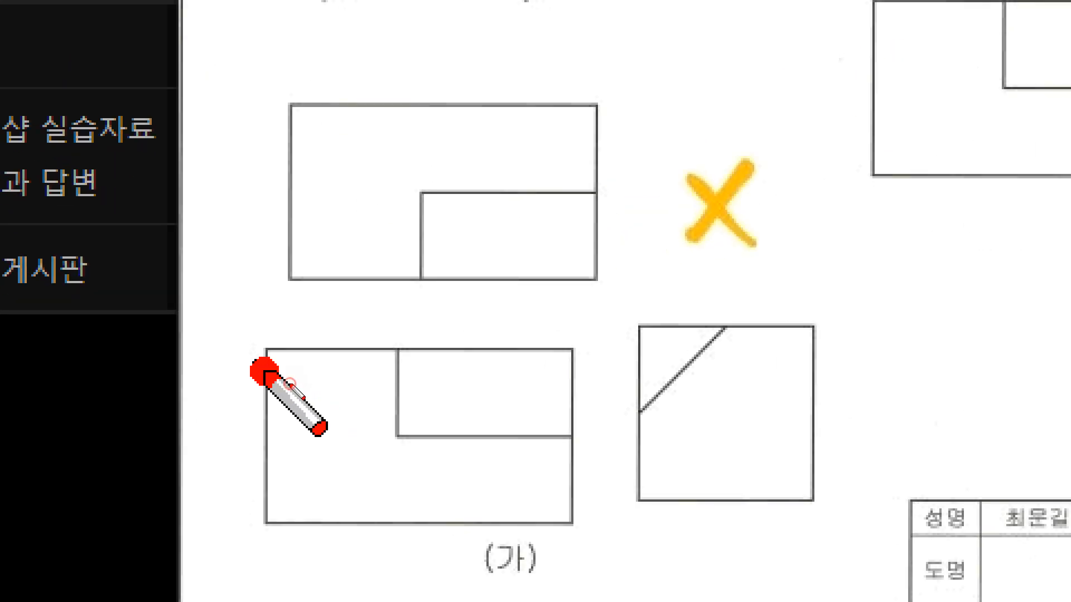
Examine how the plan and front views line up in figures (가) and (나) of the incorrect projection example, marking their edges and corners.
{"action": "left_click_drag", "start_coordinate": [264, 371], "coordinate": [264, 33]}
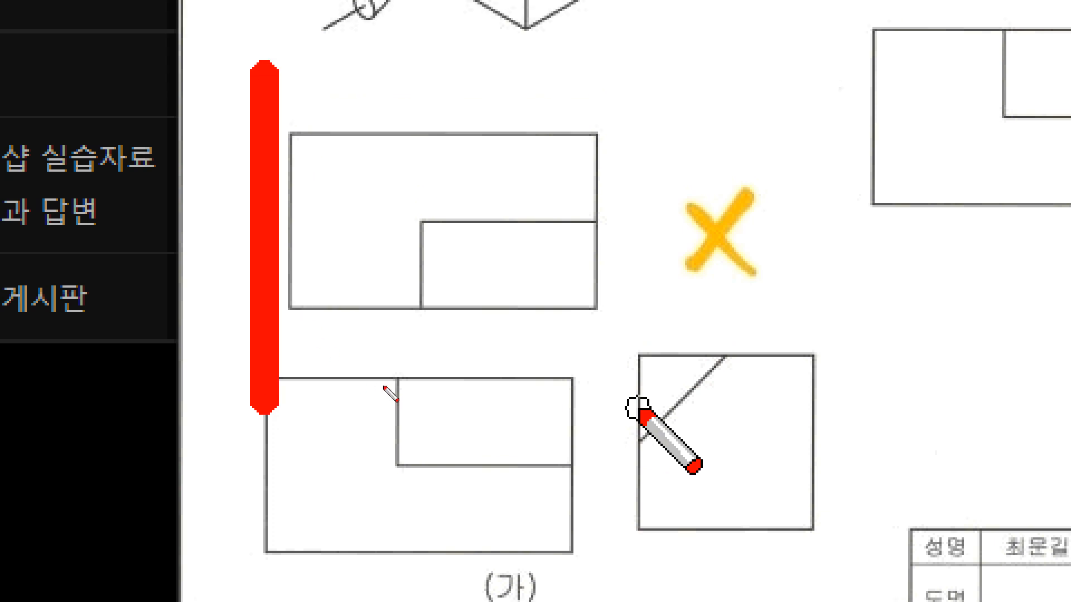
{"action": "left_click_drag", "start_coordinate": [569, 433], "coordinate": [553, 139]}
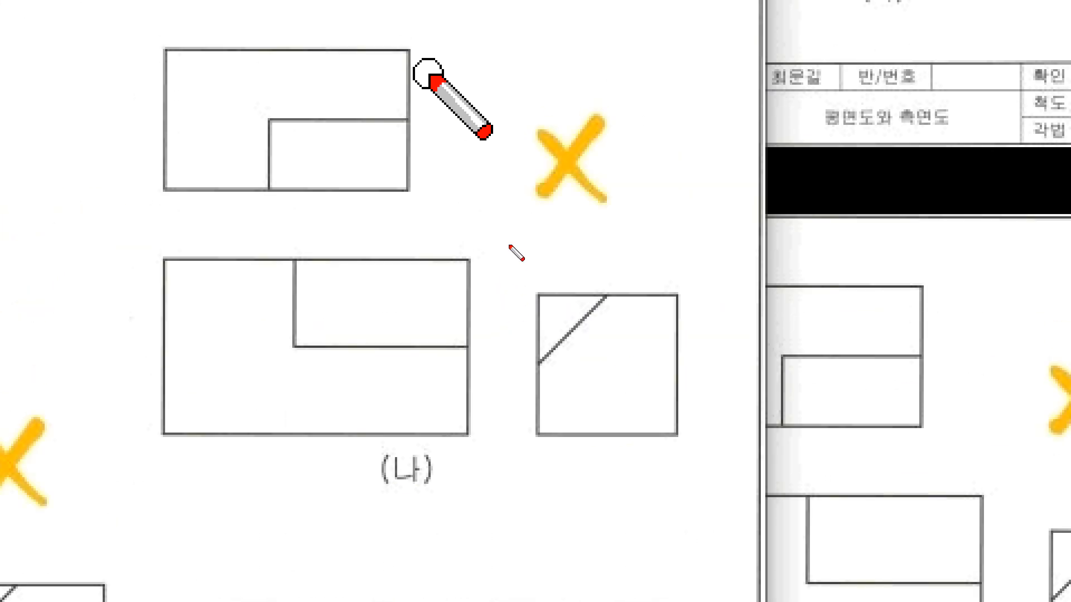
{"action": "left_click", "coordinate": [164, 41]}
{"action": "left_click", "coordinate": [465, 260]}
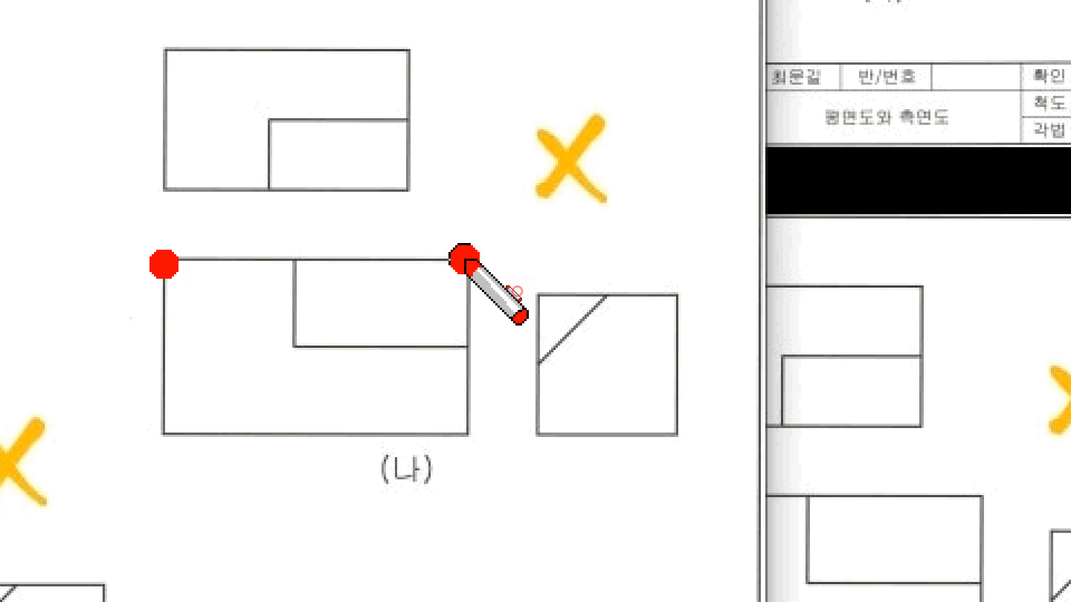
{"action": "left_click", "coordinate": [413, 184]}
{"action": "left_click", "coordinate": [163, 184]}
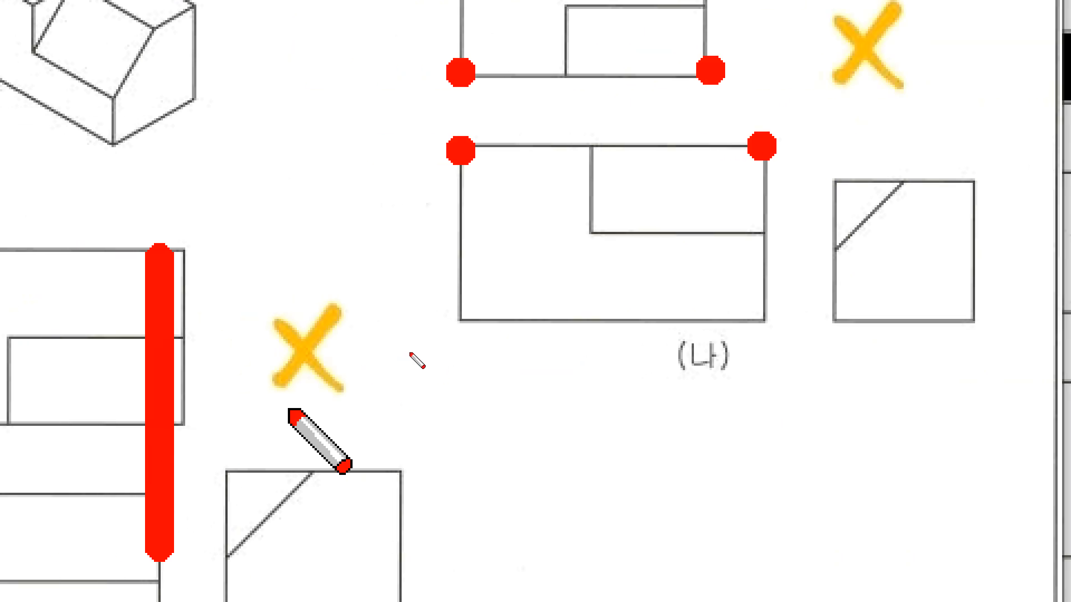
{"action": "key", "text": "Escape"}
{"action": "left_click", "coordinate": [630, 329]}
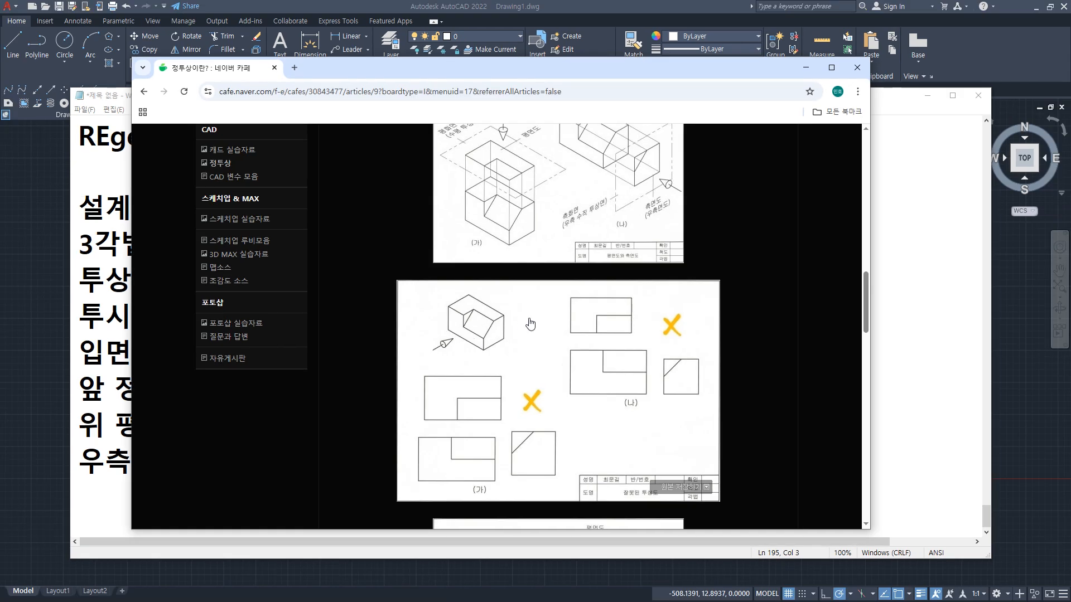
View the article's three-basic-projection-planes figure enlarged, and examine the projection animation below it.
{"action": "scroll", "coordinate": [530, 326], "scroll_direction": "down", "scroll_amount": 4}
{"action": "scroll", "coordinate": [530, 324], "scroll_direction": "down", "scroll_amount": 2}
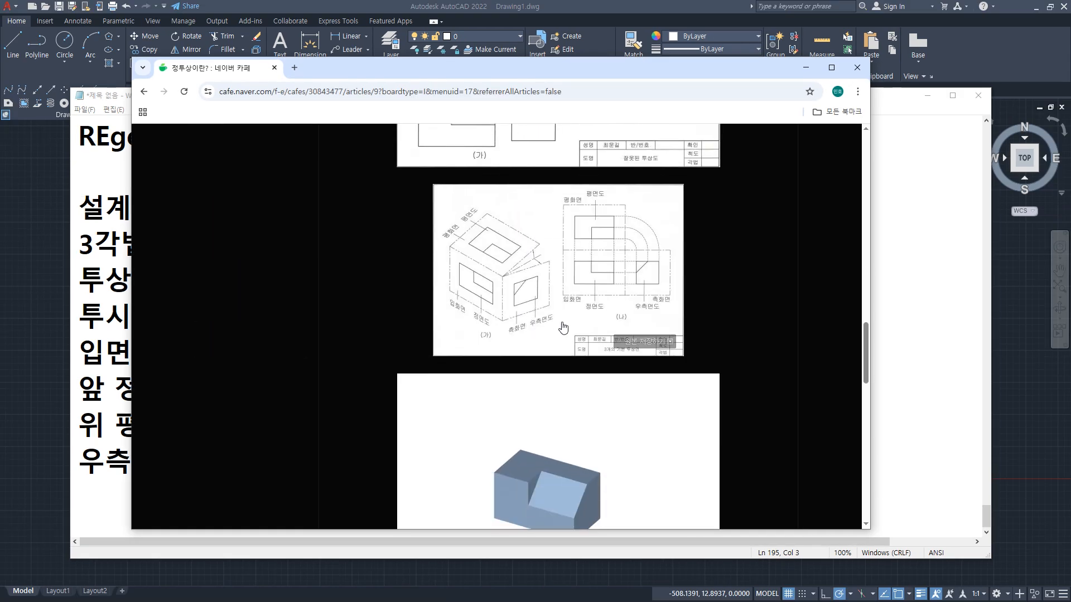
{"action": "left_click", "coordinate": [582, 286]}
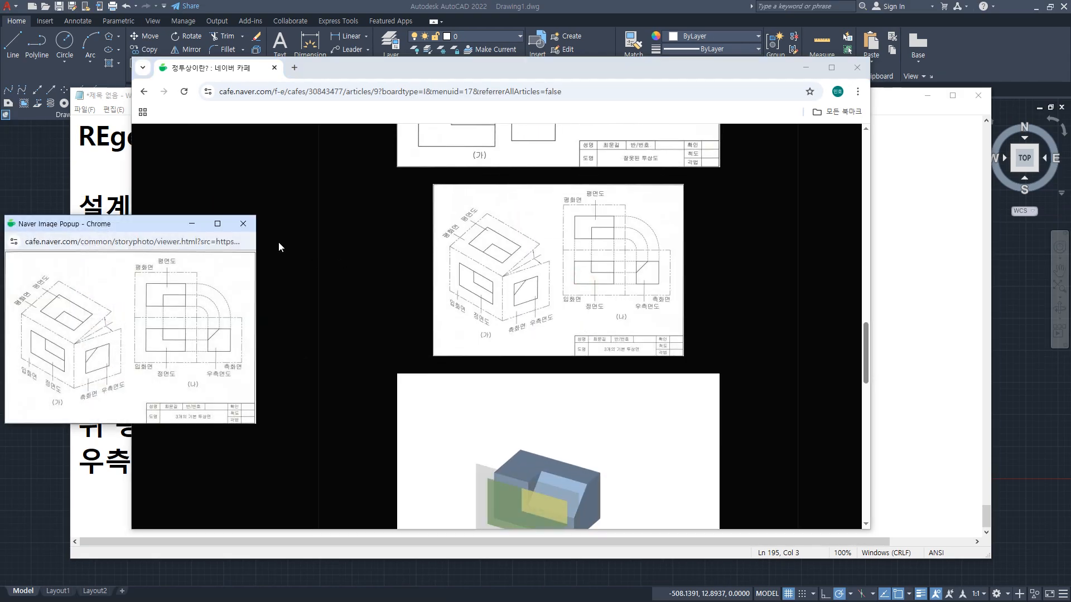
{"action": "left_click", "coordinate": [243, 224]}
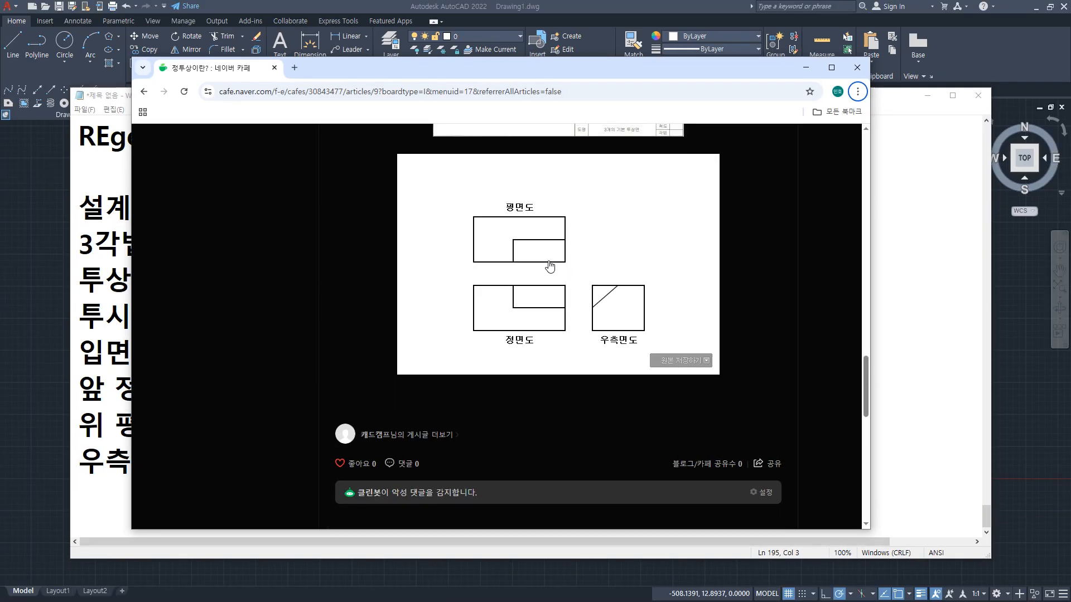
{"action": "left_click", "coordinate": [576, 330]}
{"action": "left_click", "coordinate": [227, 292]}
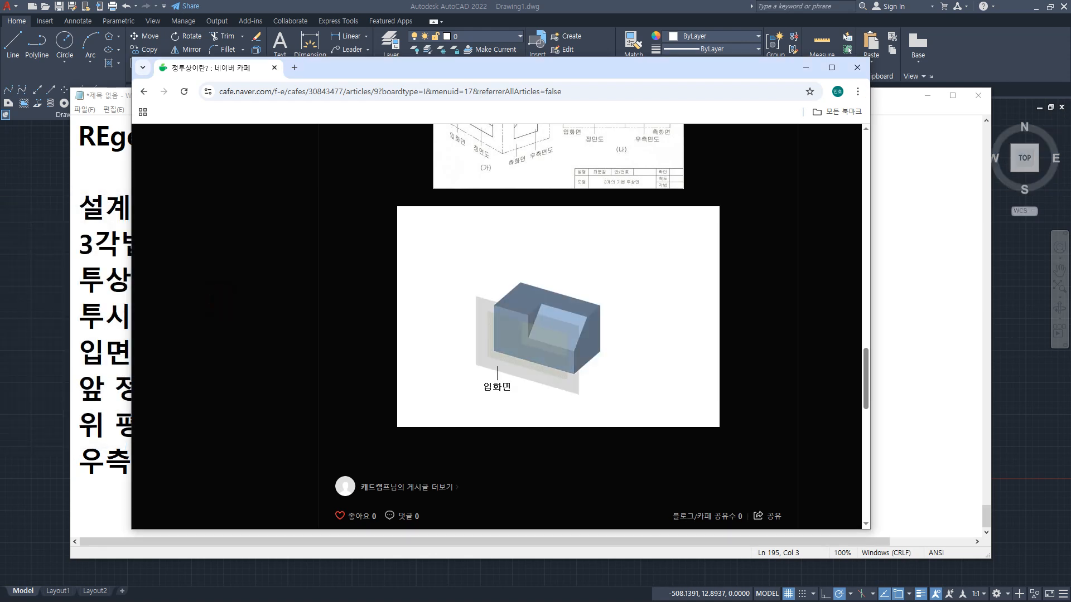
Move the browser window aside, underline the ELlipse entry in the notes' curve command list, and switch back to AutoCAD.
{"action": "left_click", "coordinate": [654, 73]}
{"action": "left_click_drag", "start_coordinate": [616, 79], "coordinate": [0, 111]}
{"action": "scroll", "coordinate": [302, 259], "scroll_direction": "up", "scroll_amount": 2}
{"action": "scroll", "coordinate": [302, 258], "scroll_direction": "up", "scroll_amount": 1}
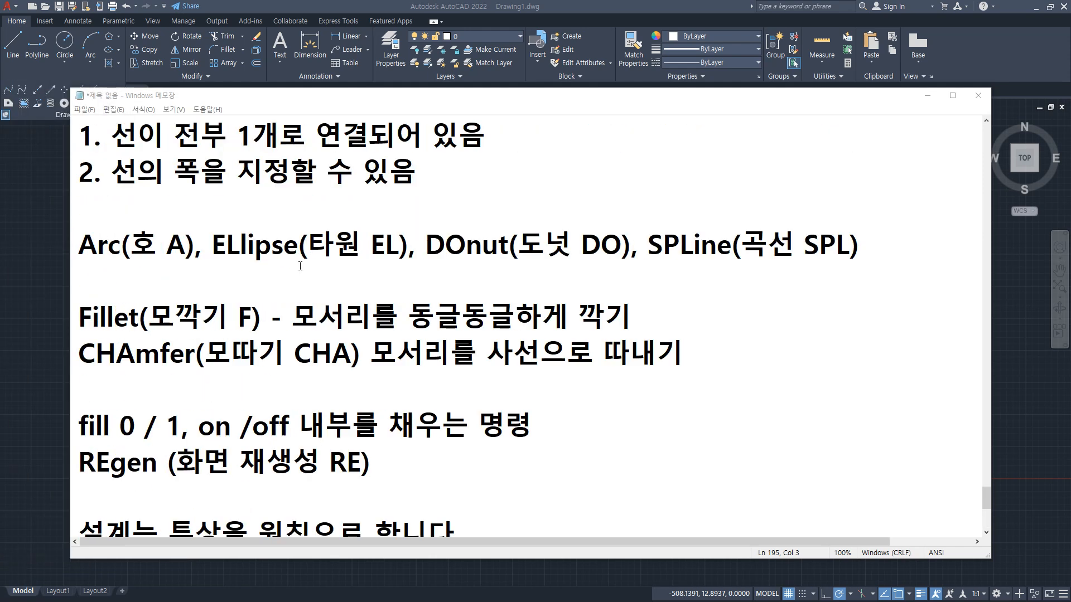
{"action": "left_click_drag", "start_coordinate": [208, 267], "coordinate": [403, 268]}
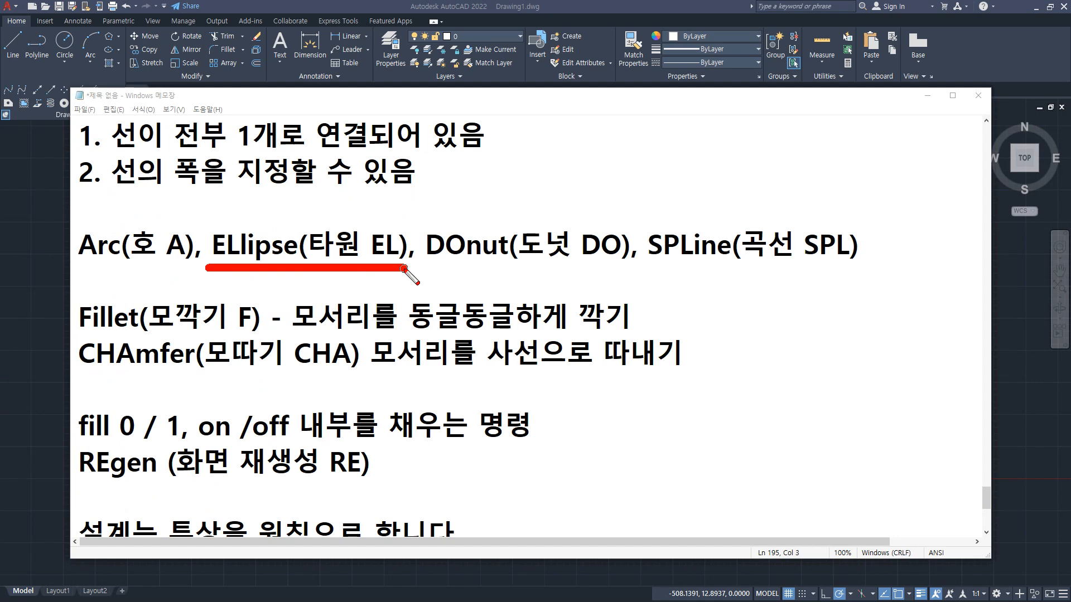
{"action": "key", "text": "Escape"}
{"action": "key", "text": "alt+Tab"}
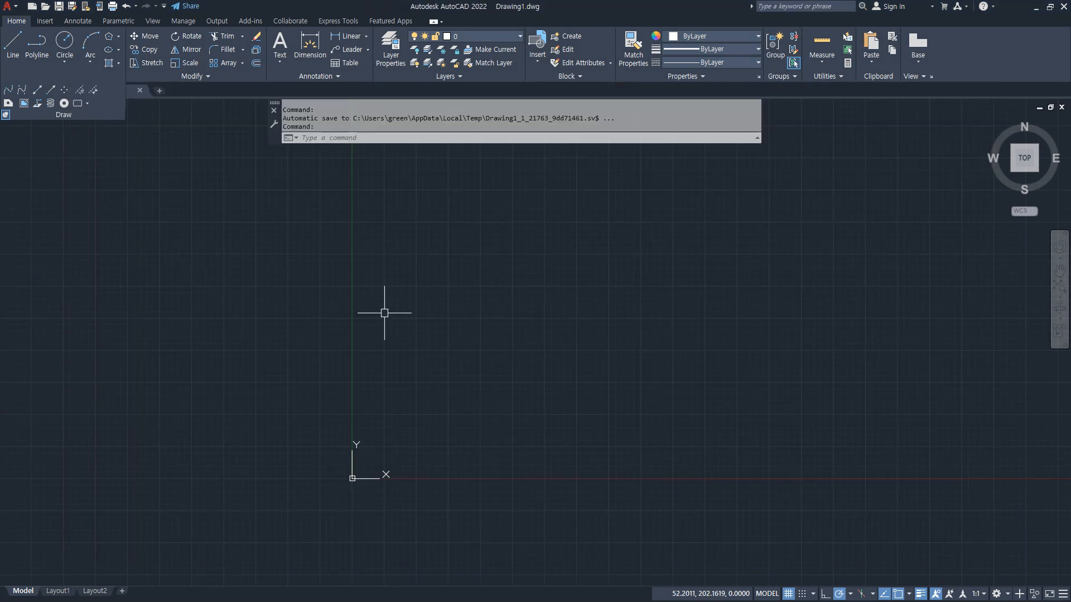
Show the whole drawing area and draw a horizontal and a vertical construction line crossing at one point.
{"action": "type", "text": "z"}
{"action": "key", "text": "Return"}
{"action": "type", "text": "a"}
{"action": "key", "text": "Return"}
{"action": "type", "text": "xl"}
{"action": "key", "text": "Return"}
{"action": "left_click", "coordinate": [425, 403]}
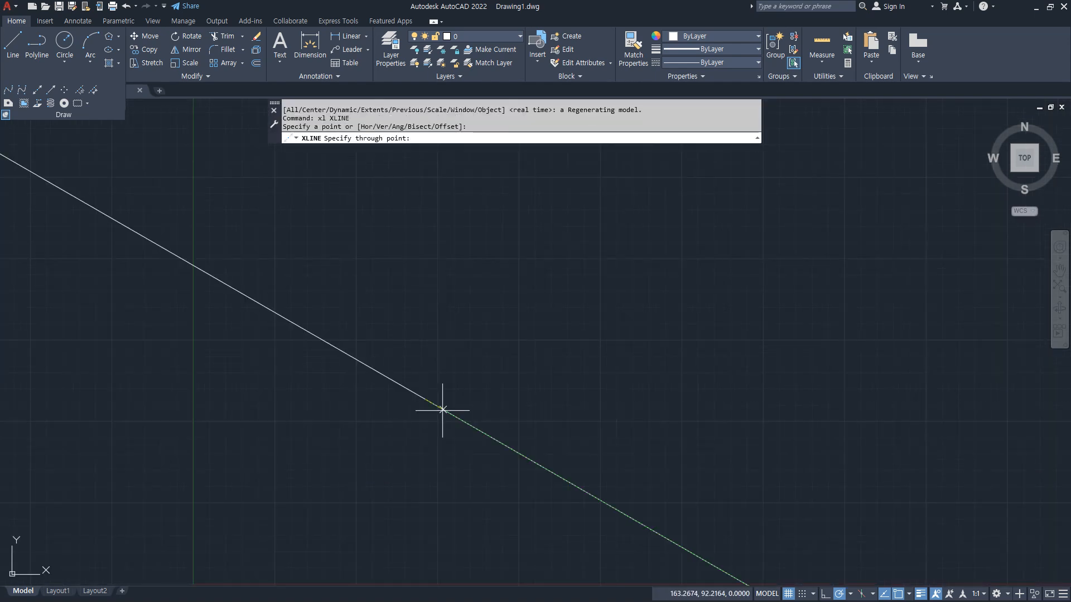
{"action": "left_click", "coordinate": [490, 405]}
{"action": "left_click", "coordinate": [425, 375]}
{"action": "key", "text": "Return"}
Assign both crossing construction lines to the 중심선 layer and clear the selection.
{"action": "left_click", "coordinate": [450, 379]}
{"action": "left_click", "coordinate": [390, 398]}
{"action": "left_click", "coordinate": [490, 36]}
{"action": "left_click", "coordinate": [479, 65]}
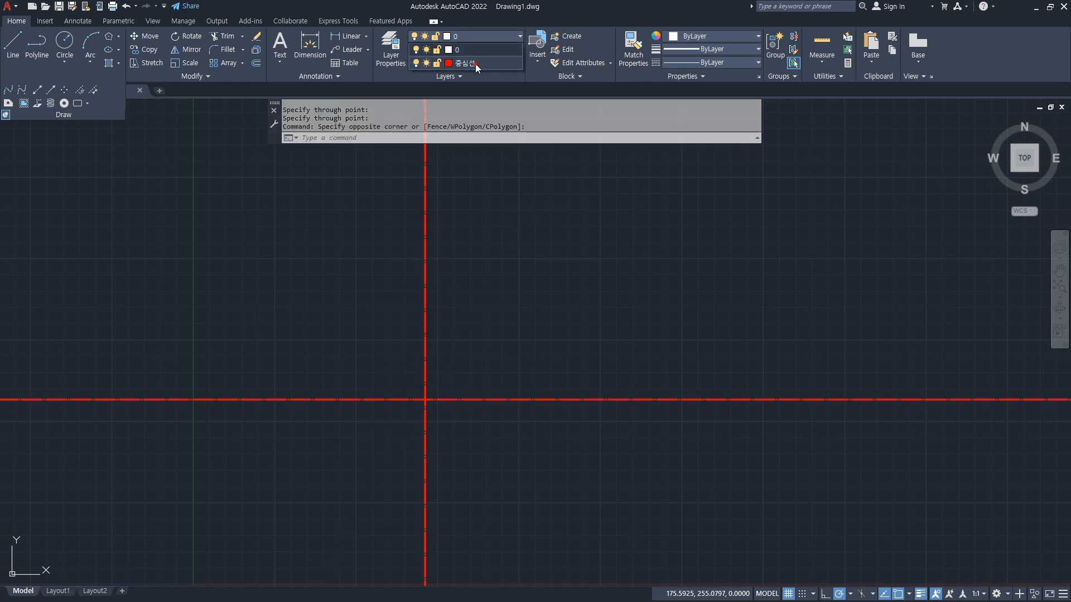
{"action": "key", "text": "Escape"}
Draw two concentric circles with radii 30 and 50 centred on the intersection of the centre lines.
{"action": "middle_click_drag", "start_coordinate": [425, 471], "coordinate": [433, 412]}
{"action": "type", "text": "c"}
{"action": "key", "text": "Return"}
{"action": "left_click", "coordinate": [432, 361]}
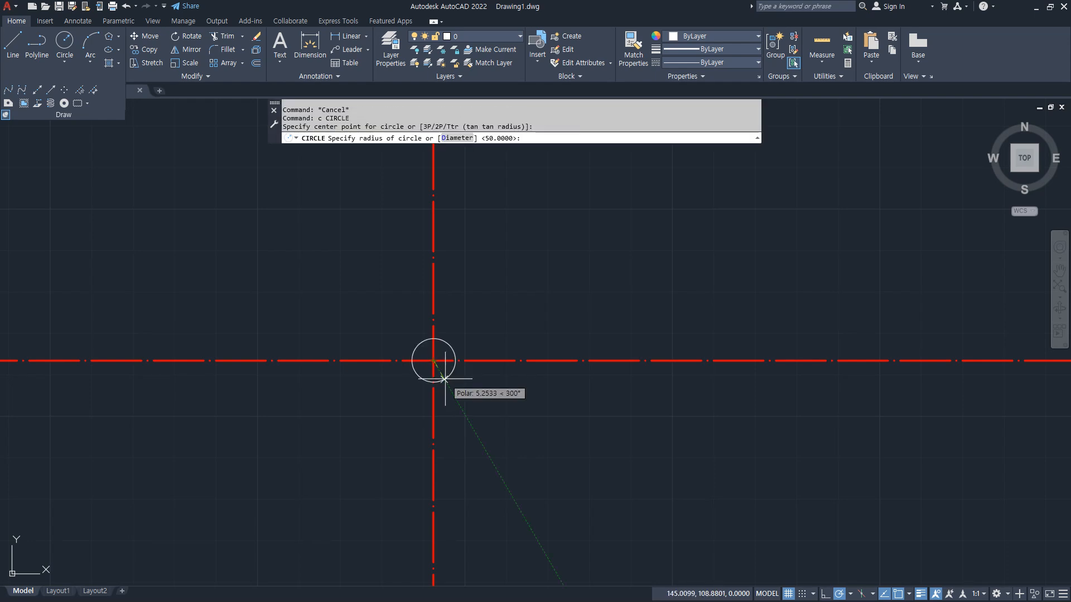
{"action": "type", "text": "30"}
{"action": "key", "text": "Return"}
{"action": "key", "text": "Return"}
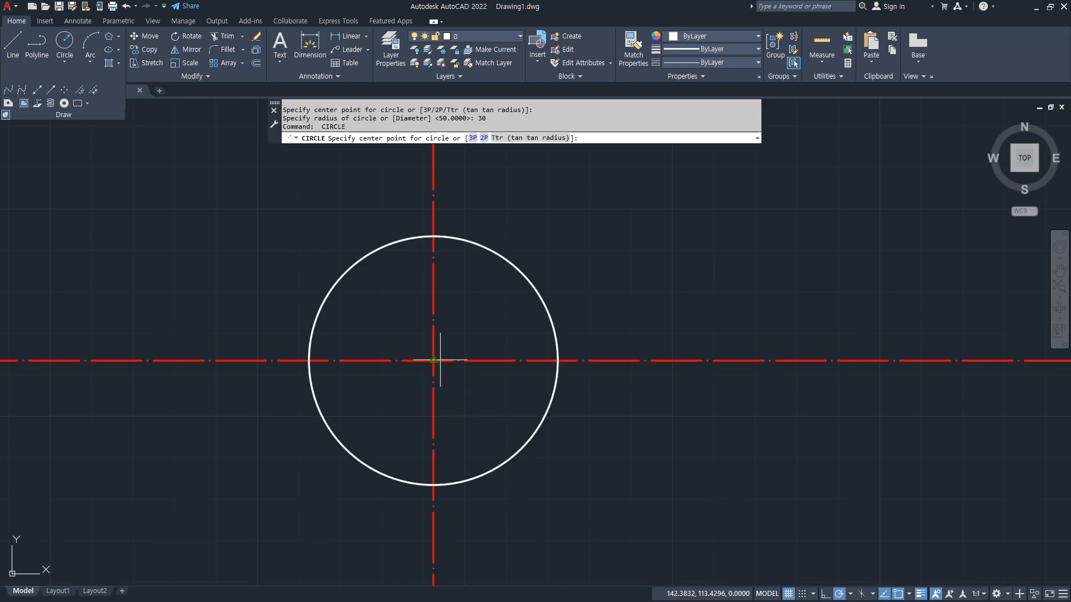
{"action": "left_click", "coordinate": [438, 361]}
{"action": "type", "text": "50"}
{"action": "key", "text": "Return"}
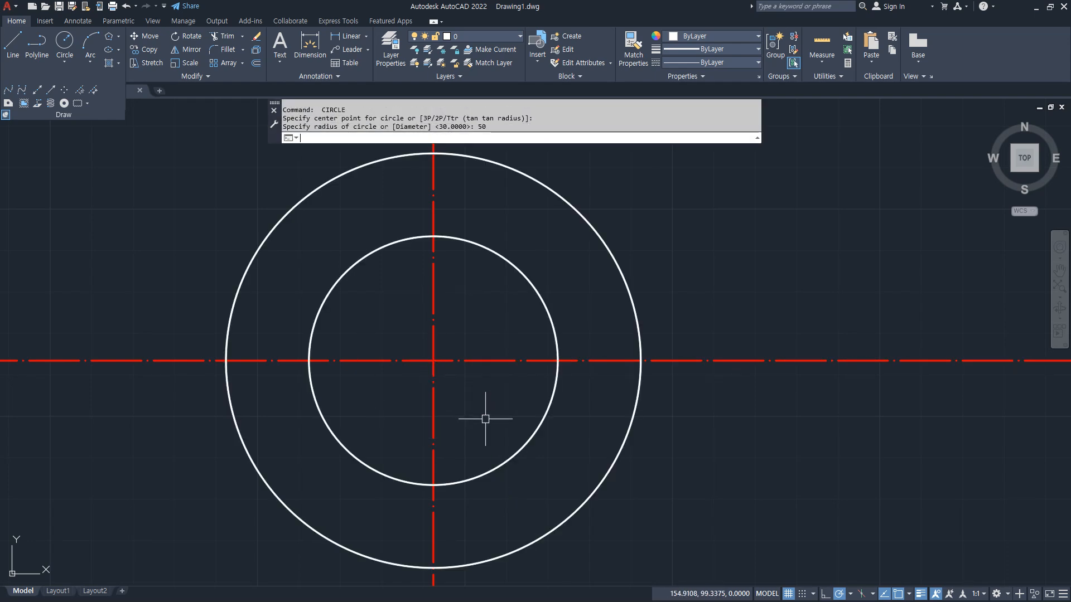
Trim the horizontal centre line to the outer circle and the vertical centre line to the inner circle.
{"action": "scroll", "coordinate": [476, 390], "scroll_direction": "down", "scroll_amount": 2}
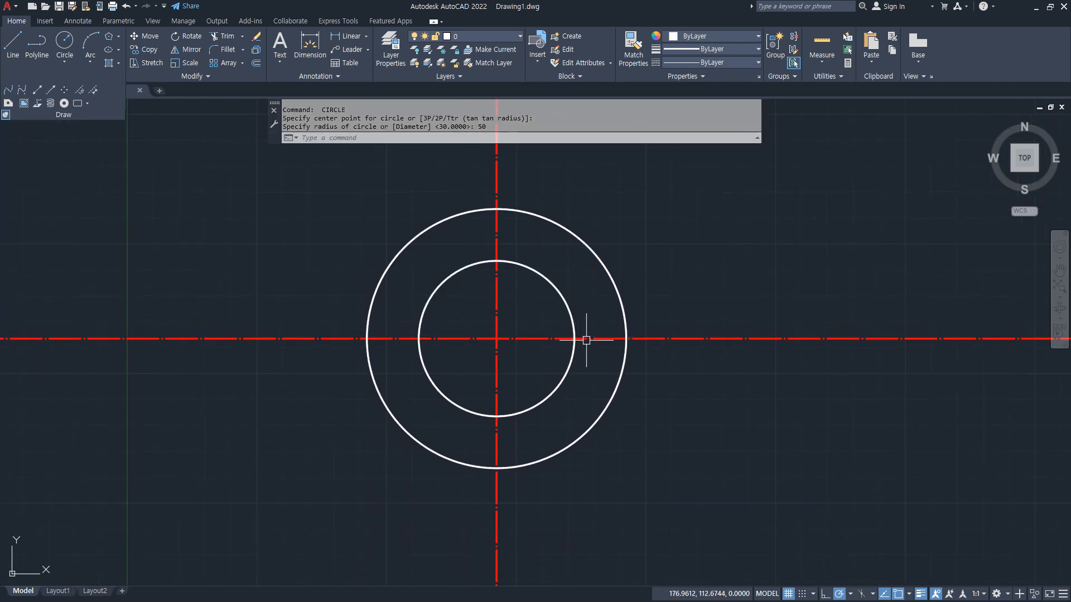
{"action": "type", "text": "tr"}
{"action": "key", "text": "Return"}
{"action": "left_click", "coordinate": [268, 339]}
{"action": "left_click", "coordinate": [495, 536]}
{"action": "left_click", "coordinate": [495, 441]}
{"action": "left_click", "coordinate": [496, 234]}
{"action": "left_click", "coordinate": [495, 199]}
{"action": "left_click", "coordinate": [685, 338]}
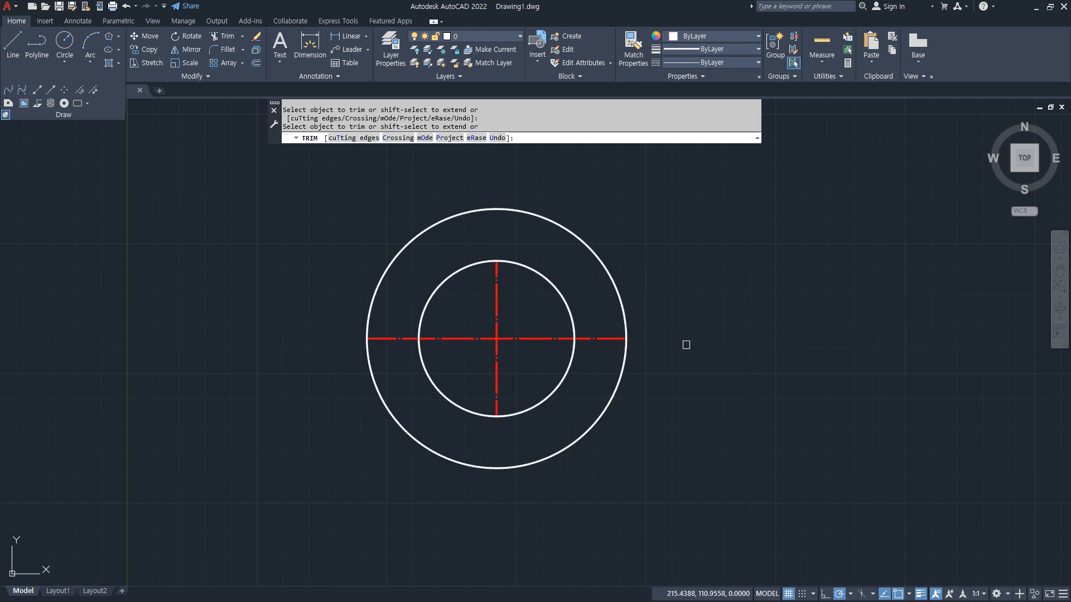
{"action": "key", "text": "Return"}
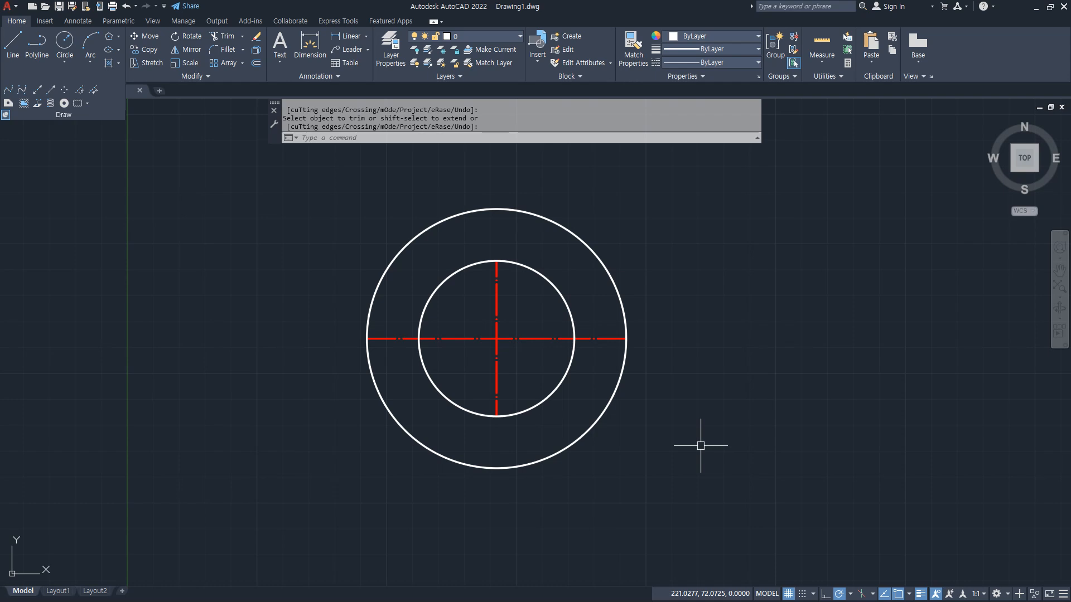
Erase both circles, leaving the trimmed centre lines.
{"action": "key", "text": "Escape"}
{"action": "left_click", "coordinate": [614, 232]}
{"action": "left_click", "coordinate": [536, 291]}
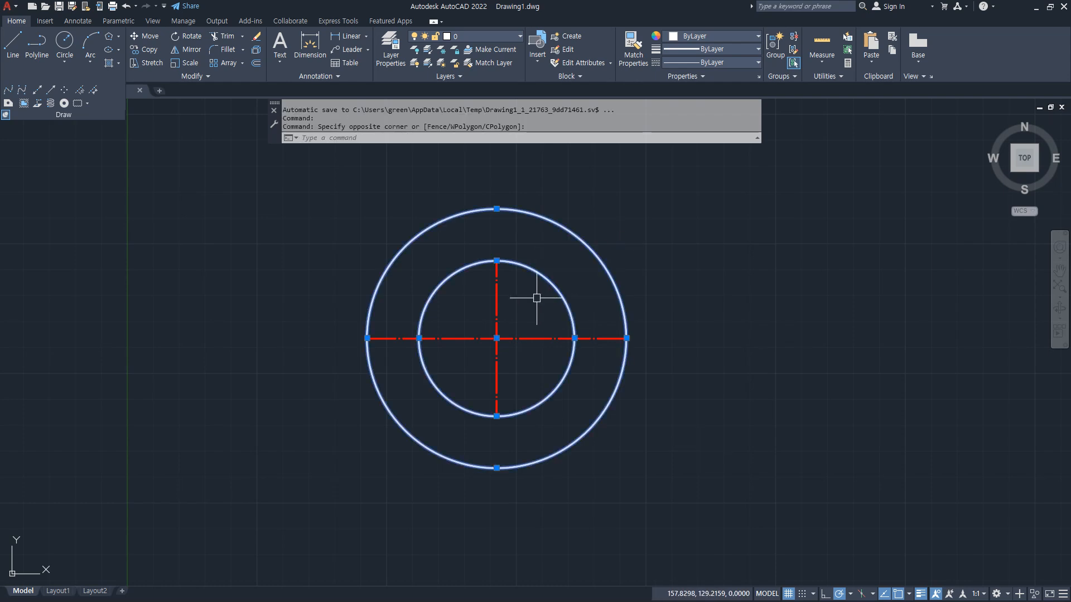
{"action": "key", "text": "Delete"}
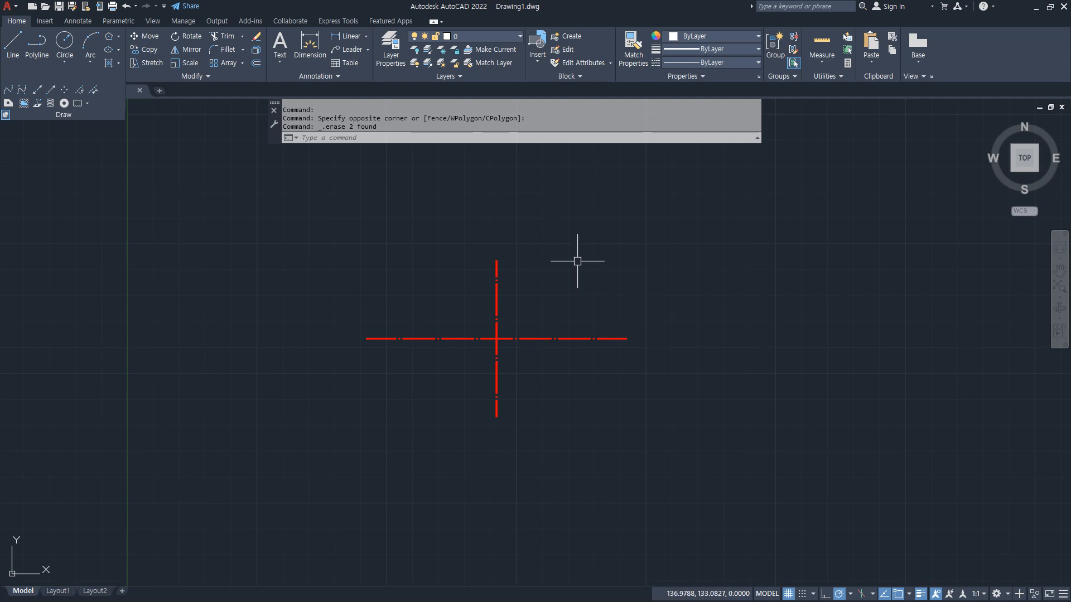
Draw an ellipse by axis endpoints, using both ends of the horizontal centre line and the upper end of the vertical one.
{"action": "left_click", "coordinate": [118, 53]}
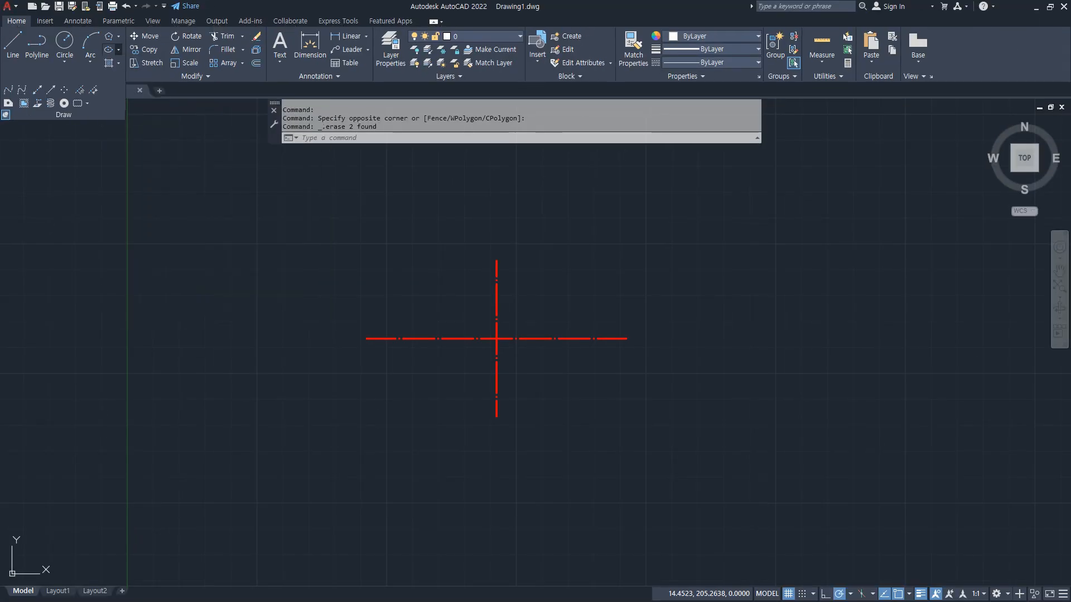
{"action": "key", "text": "Escape"}
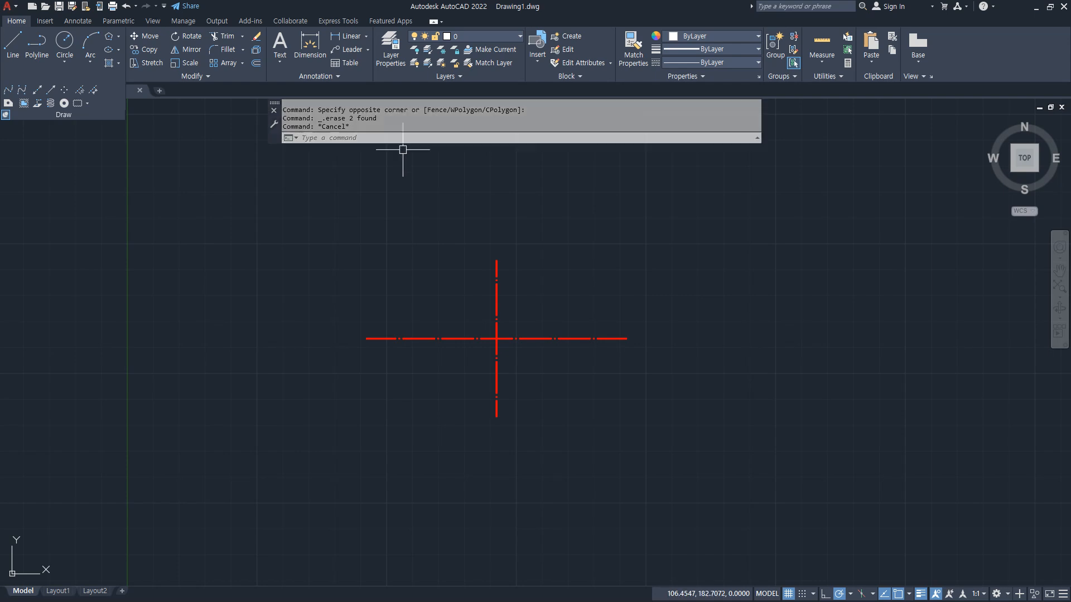
{"action": "type", "text": "el"}
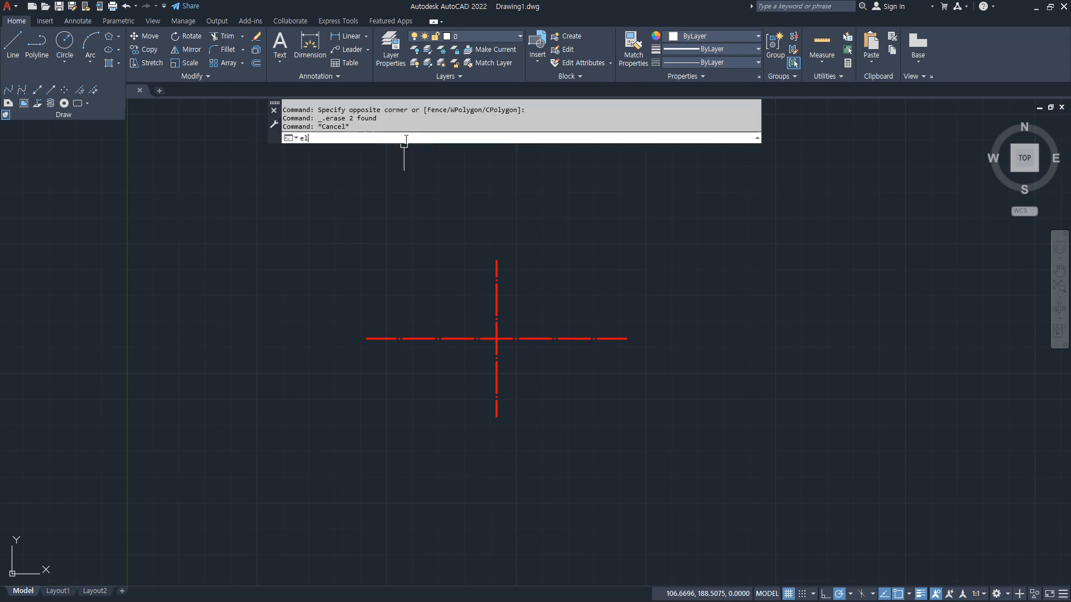
{"action": "key", "text": "Return"}
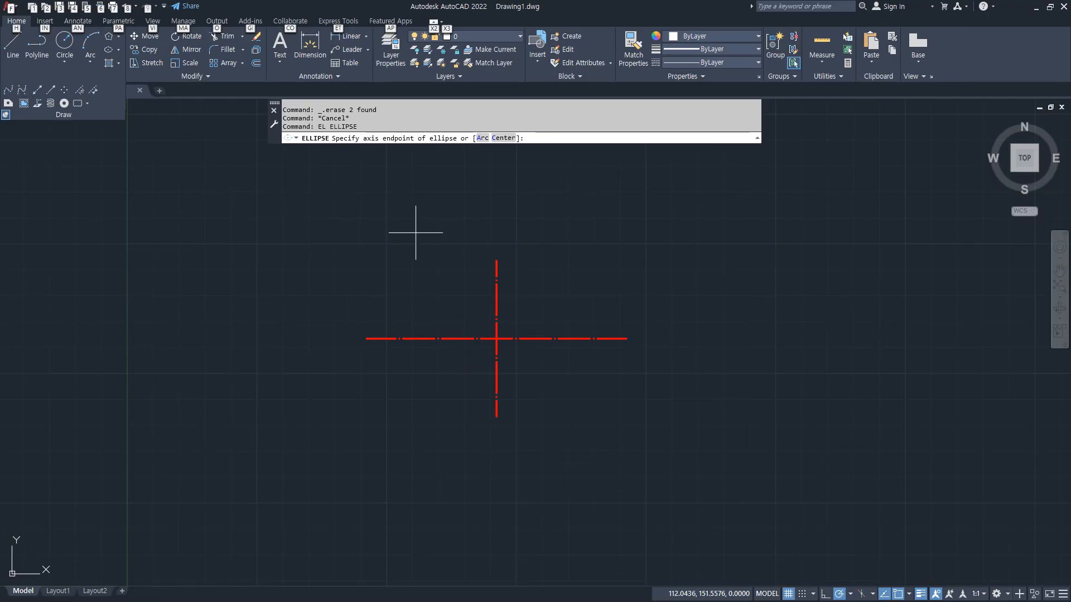
{"action": "scroll", "coordinate": [429, 288], "scroll_direction": "up", "scroll_amount": 1}
{"action": "middle_click_drag", "start_coordinate": [466, 290], "coordinate": [402, 199]}
{"action": "scroll", "coordinate": [395, 180], "scroll_direction": "down", "scroll_amount": 2}
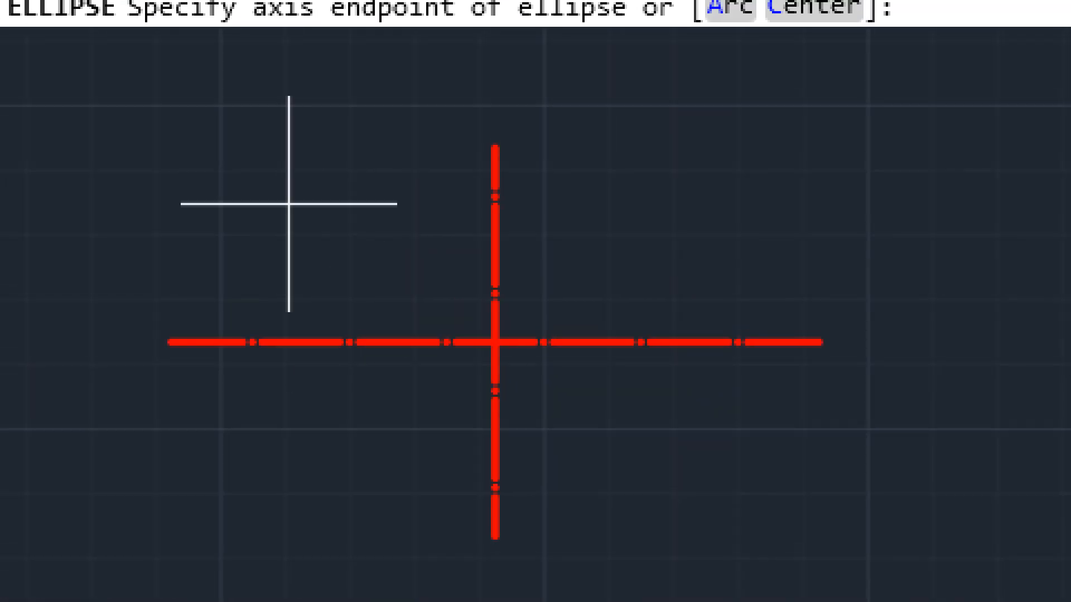
{"action": "left_click", "coordinate": [173, 340]}
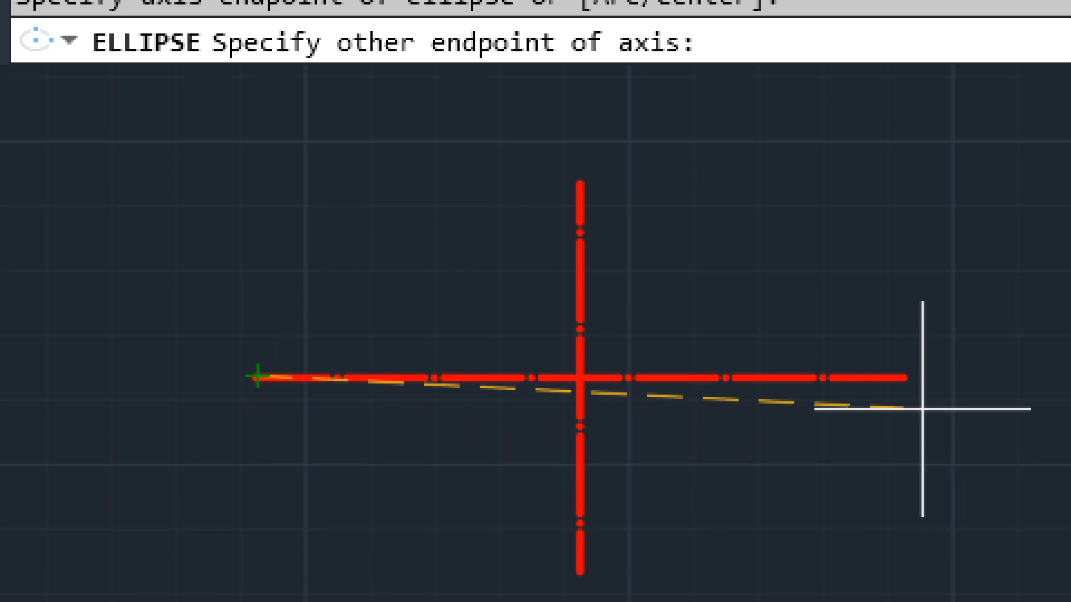
{"action": "left_click", "coordinate": [917, 391]}
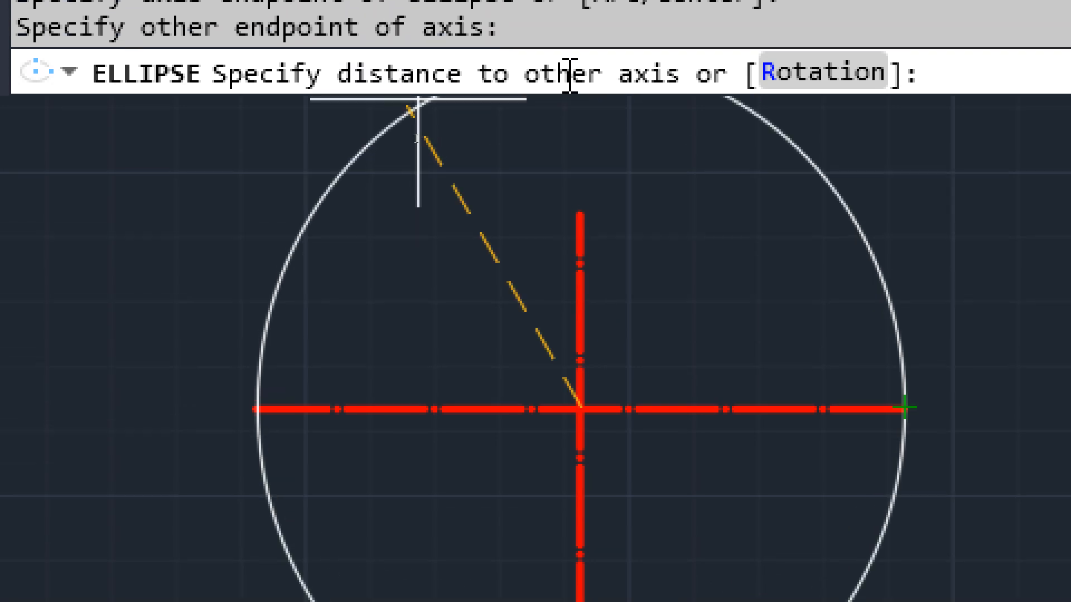
{"action": "left_click", "coordinate": [580, 217]}
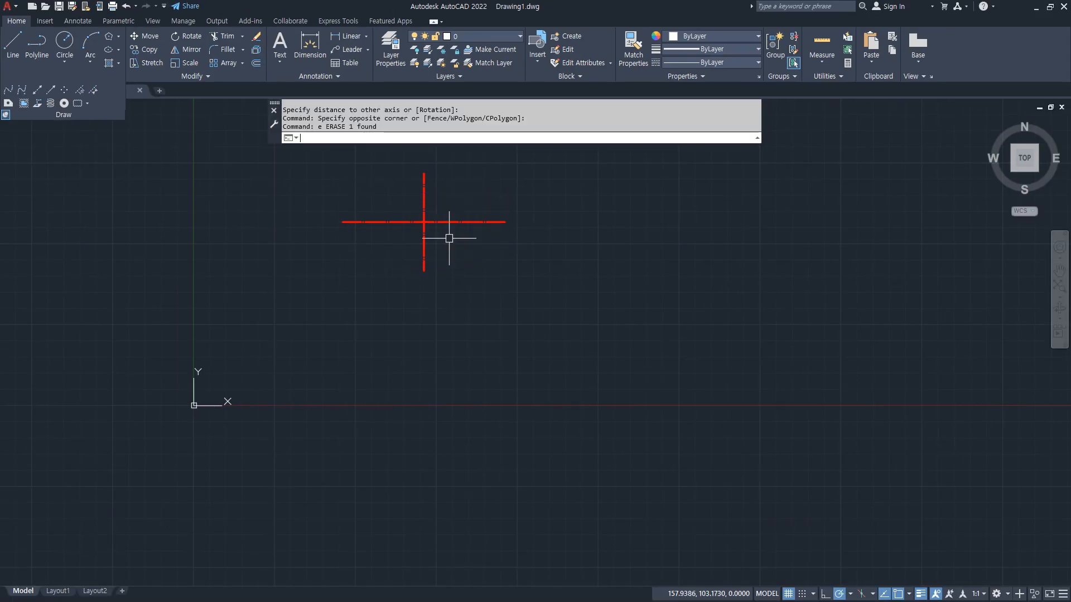
Draw an ellipse with the Center option from the centre lines' intersection through the horizontal line's right end and the vertical line's upper end.
{"action": "middle_click_drag", "start_coordinate": [399, 214], "coordinate": [384, 168]}
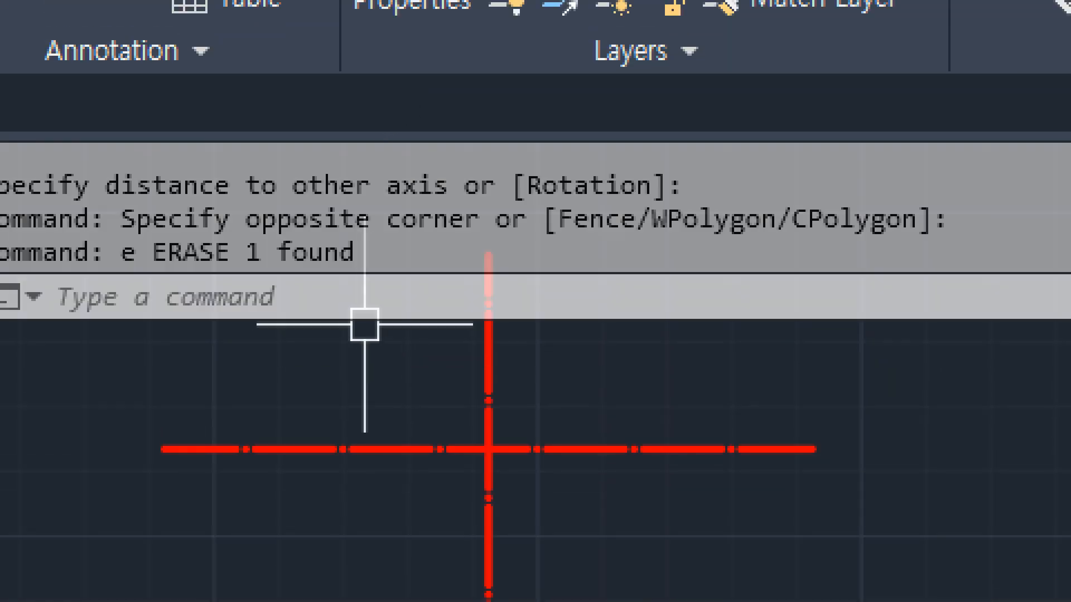
{"action": "type", "text": "el"}
{"action": "key", "text": "Return"}
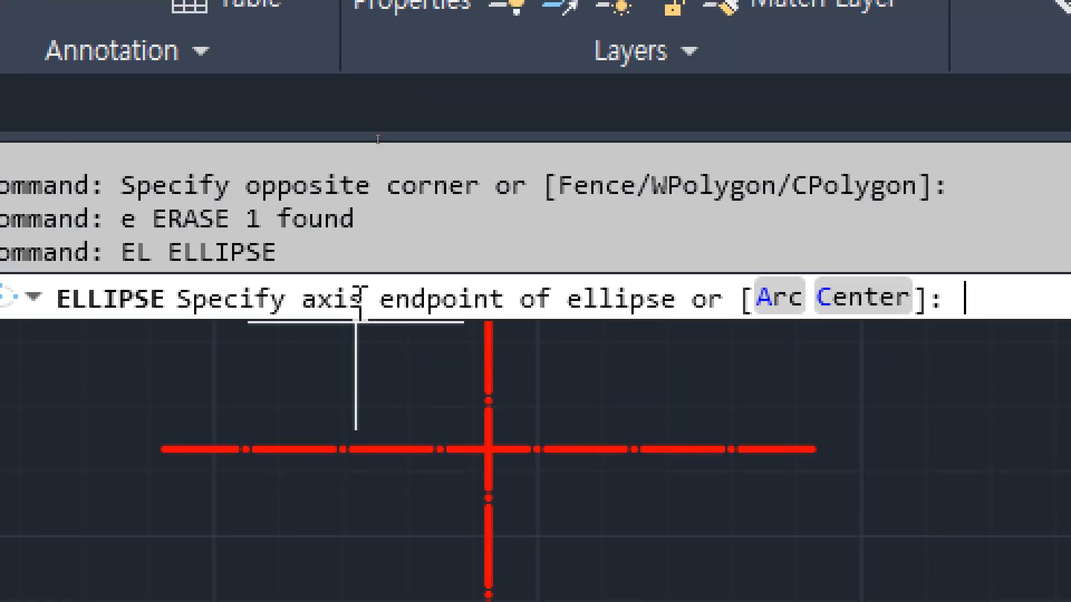
{"action": "left_click", "coordinate": [859, 301]}
{"action": "middle_click_drag", "start_coordinate": [777, 364], "coordinate": [745, 392]}
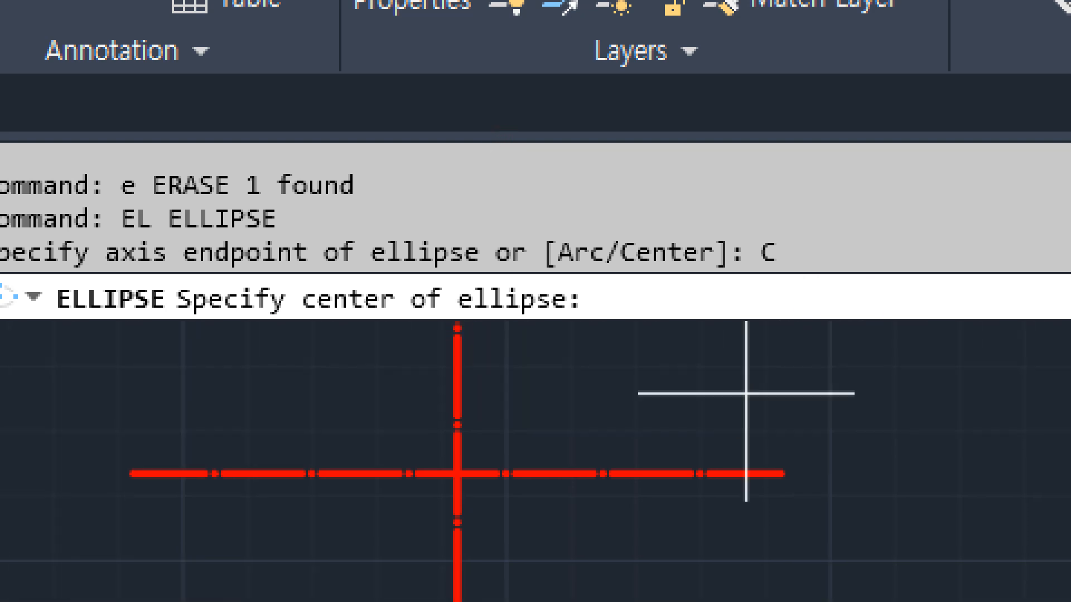
{"action": "scroll", "coordinate": [746, 393], "scroll_direction": "down", "scroll_amount": 2}
{"action": "middle_click_drag", "start_coordinate": [666, 345], "coordinate": [586, 409]}
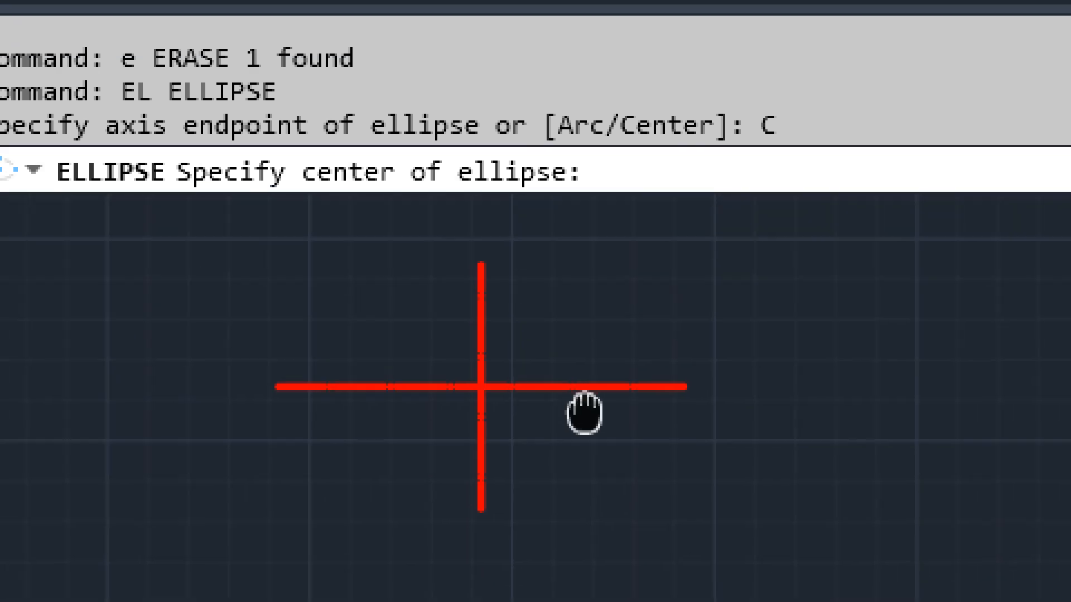
{"action": "left_click", "coordinate": [482, 385]}
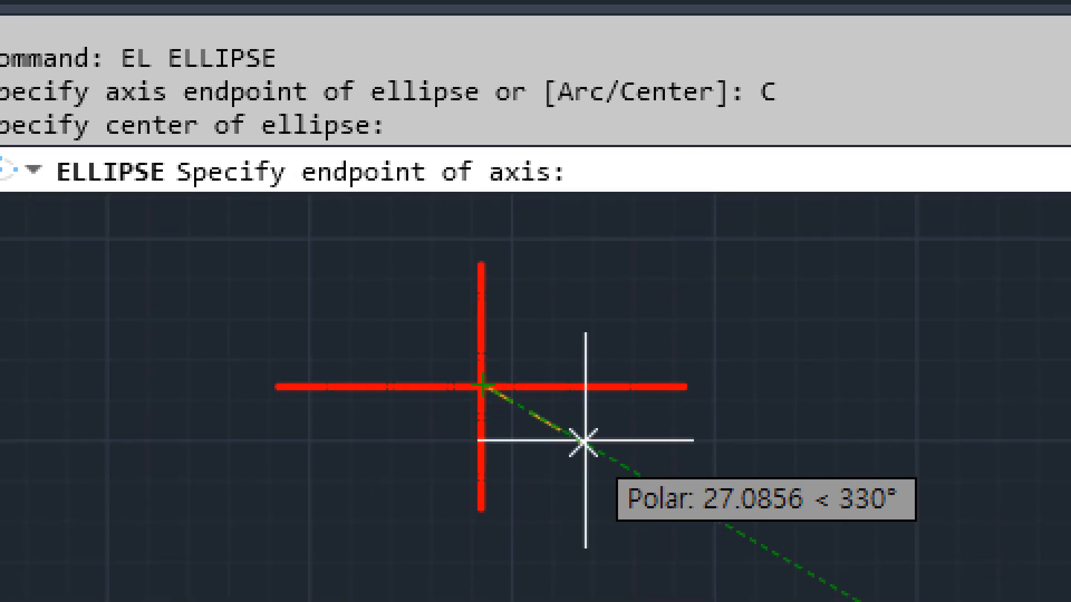
{"action": "left_click", "coordinate": [684, 385]}
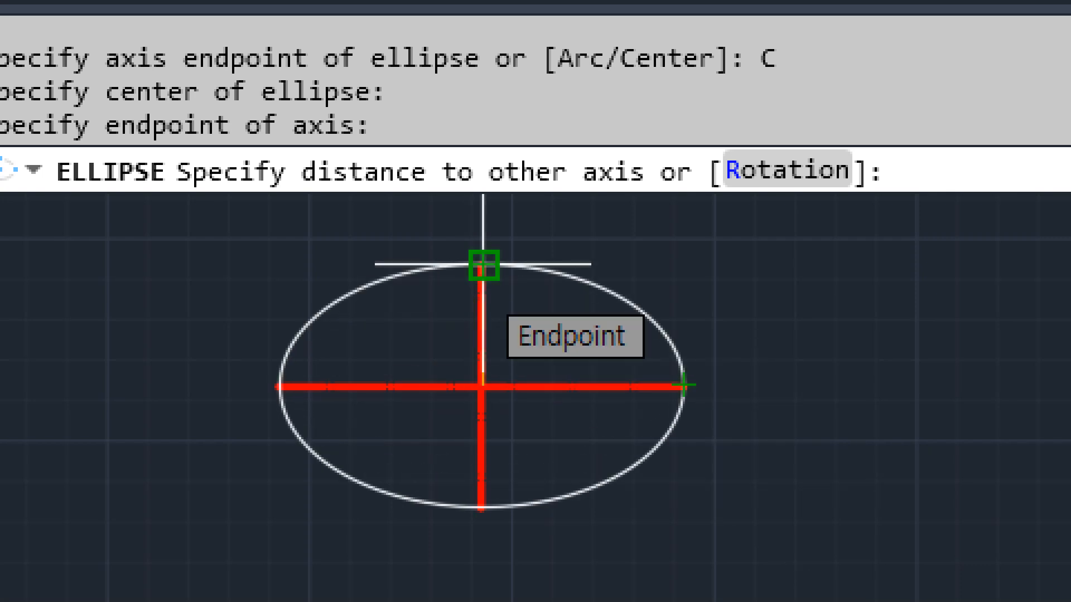
{"action": "left_click", "coordinate": [484, 265]}
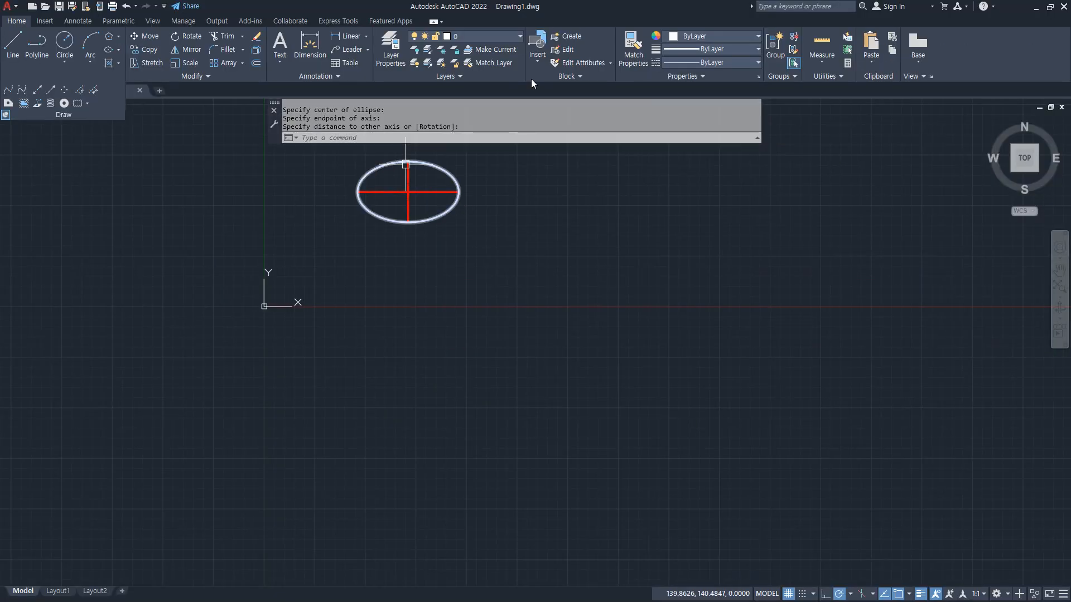
{"action": "scroll", "coordinate": [383, 184], "scroll_direction": "up", "scroll_amount": 5}
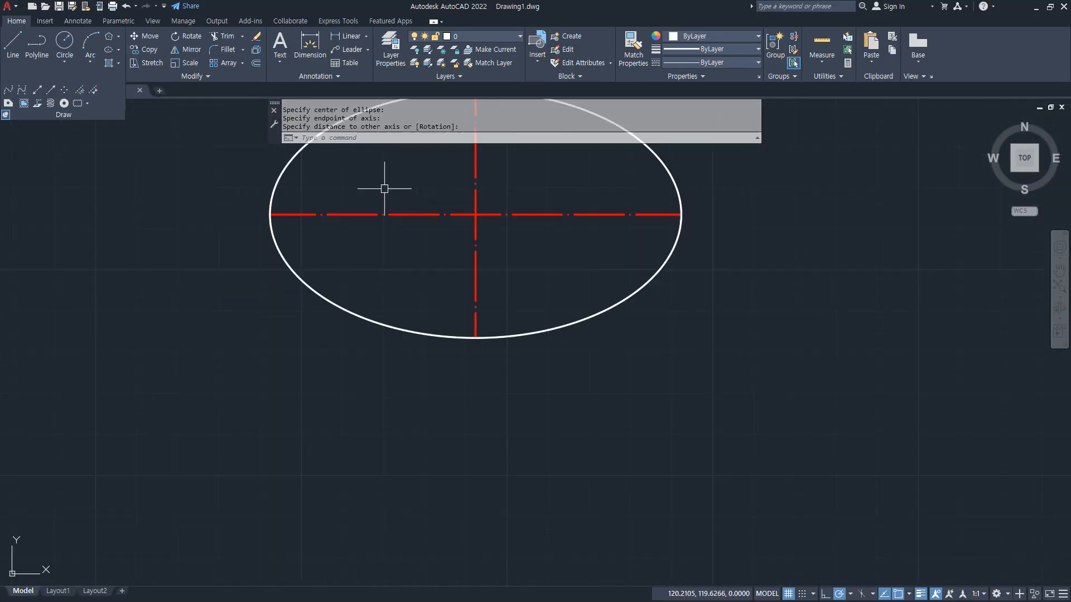
{"action": "middle_click_drag", "start_coordinate": [388, 200], "coordinate": [519, 393]}
{"action": "scroll", "coordinate": [505, 391], "scroll_direction": "down", "scroll_amount": 2}
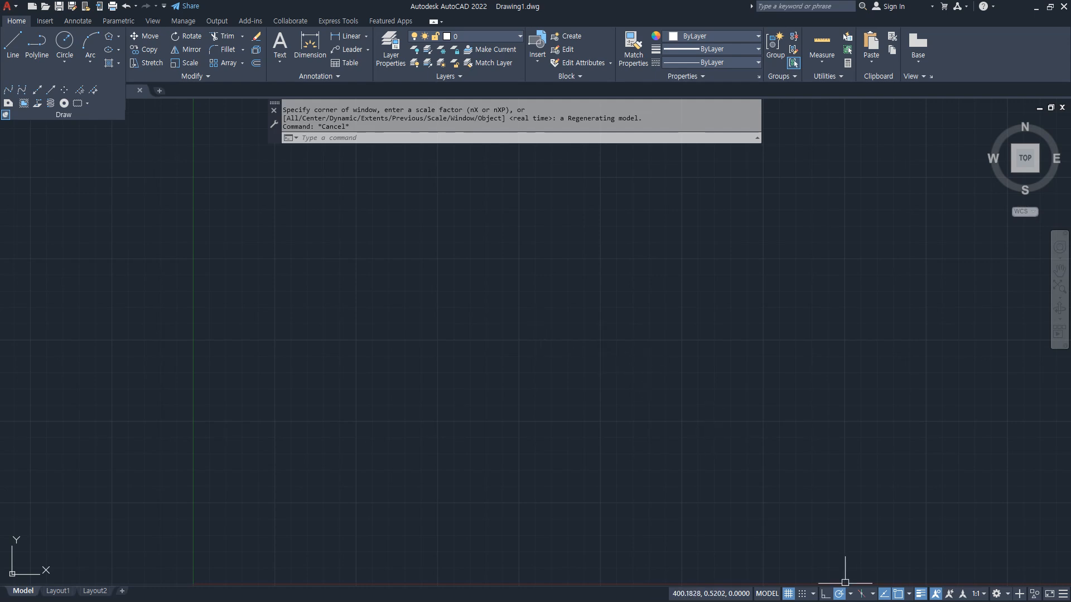
Set the polar tracking angles to 45, 90, 135, 180 degrees.
{"action": "left_click", "coordinate": [851, 594]}
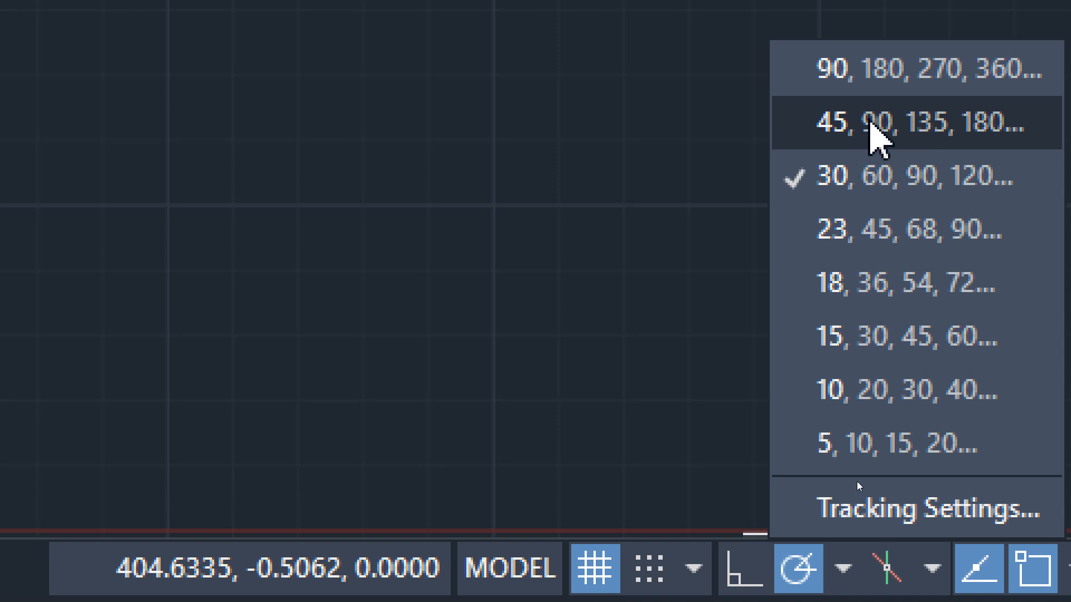
{"action": "left_click", "coordinate": [874, 136]}
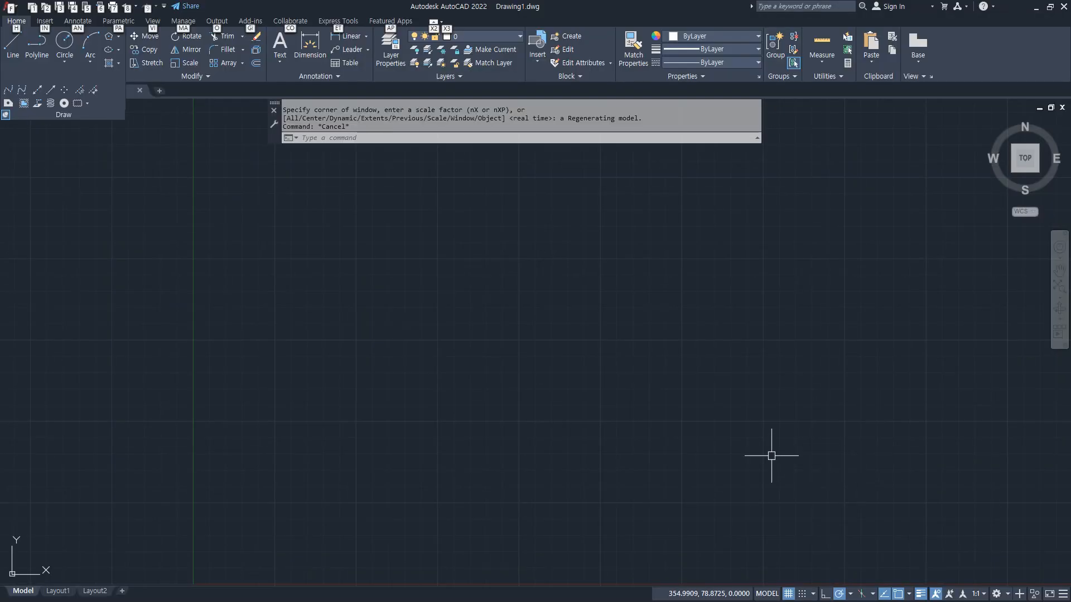
{"action": "key", "text": "Escape"}
Draw horizontal, 45-degree and vertical construction lines through one common point near the middle of the drawing area.
{"action": "type", "text": "xl"}
{"action": "key", "text": "Return"}
{"action": "left_click", "coordinate": [552, 369]}
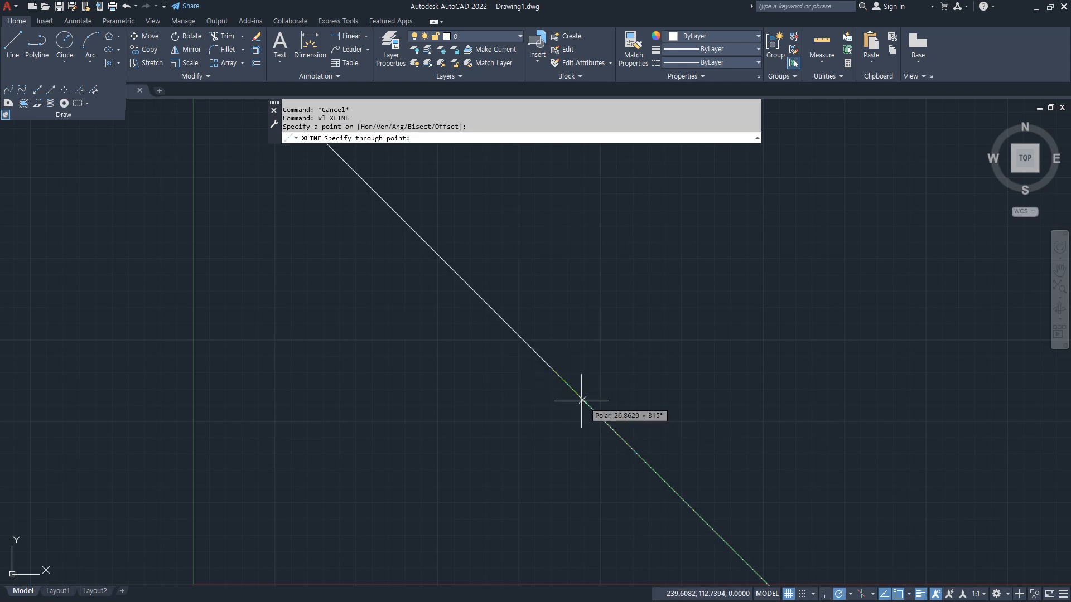
{"action": "left_click", "coordinate": [598, 369]}
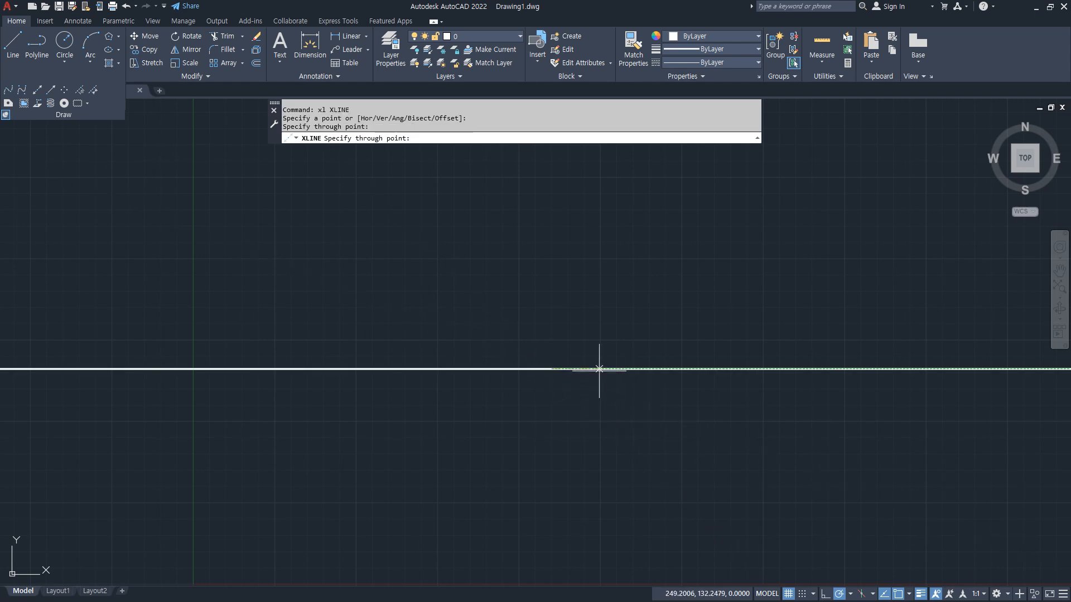
{"action": "left_click", "coordinate": [586, 334]}
{"action": "left_click", "coordinate": [552, 338]}
{"action": "key", "text": "Return"}
Trim away the half of the 45-degree construction line below the common intersection.
{"action": "type", "text": "tr"}
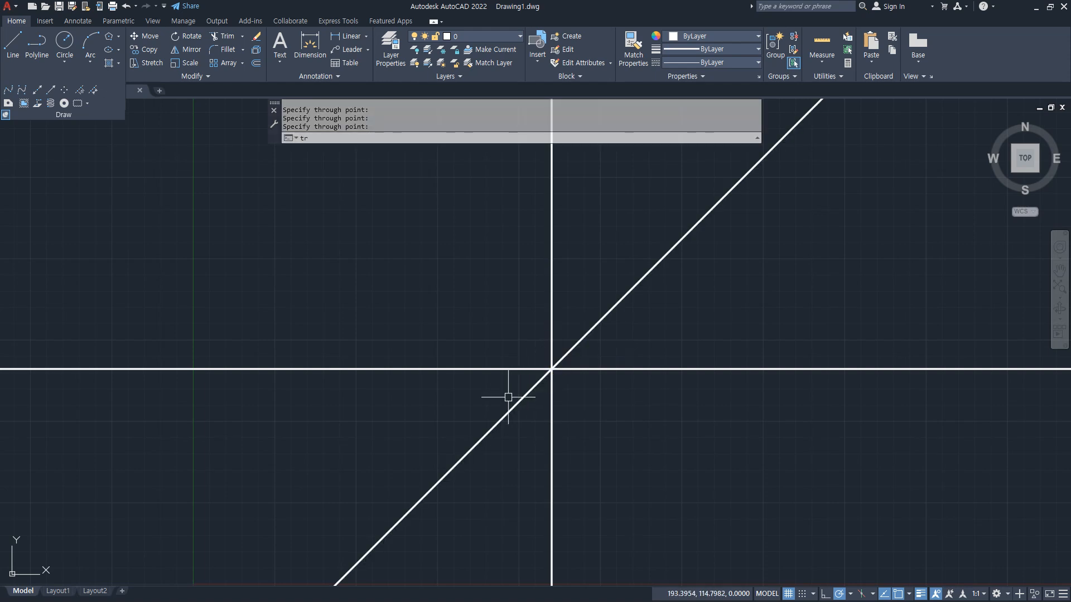
{"action": "key", "text": "Return"}
{"action": "left_click", "coordinate": [506, 414]}
{"action": "key", "text": "Return"}
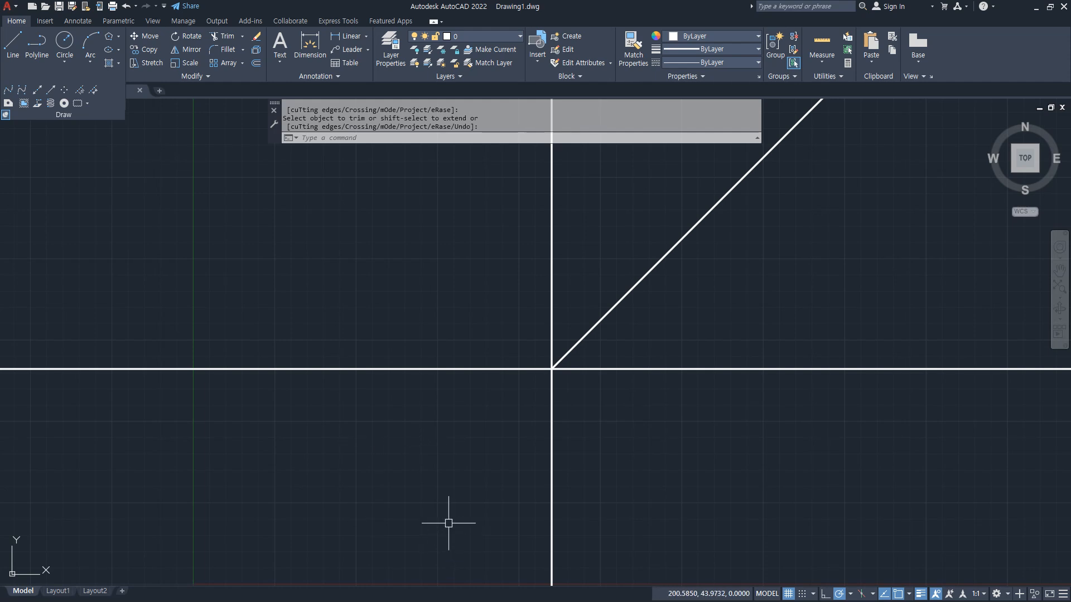
Offset the horizontal construction line by 10 to both the upper and lower sides.
{"action": "left_click", "coordinate": [411, 249]}
{"action": "type", "text": "o"}
{"action": "key", "text": "Return"}
{"action": "type", "text": "10"}
{"action": "key", "text": "Return"}
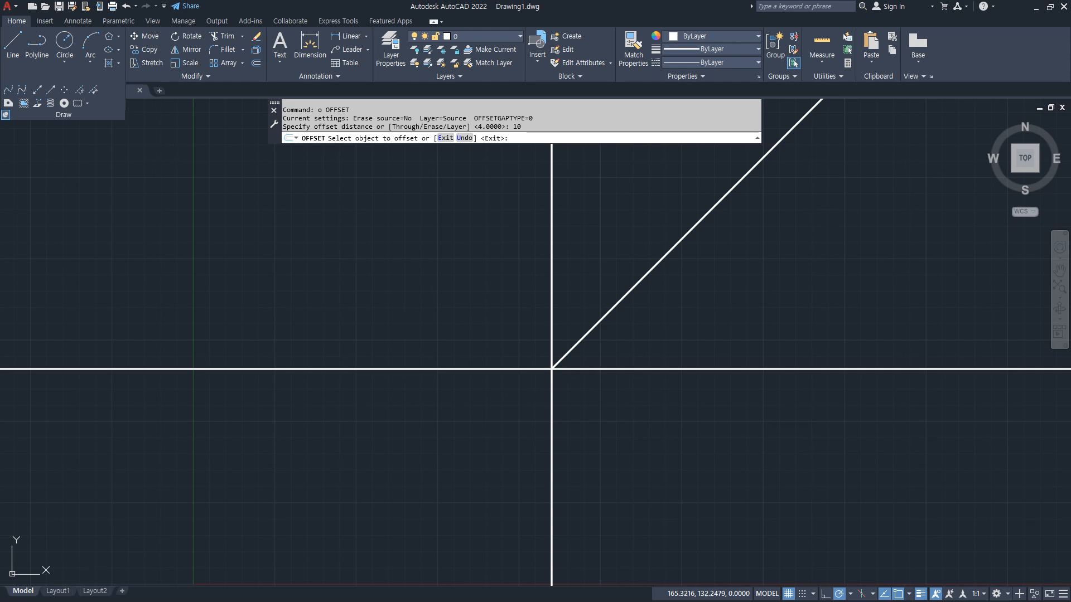
{"action": "left_click", "coordinate": [462, 367]}
{"action": "left_click", "coordinate": [451, 333]}
{"action": "left_click", "coordinate": [454, 368]}
{"action": "left_click", "coordinate": [434, 423]}
{"action": "key", "text": "Return"}
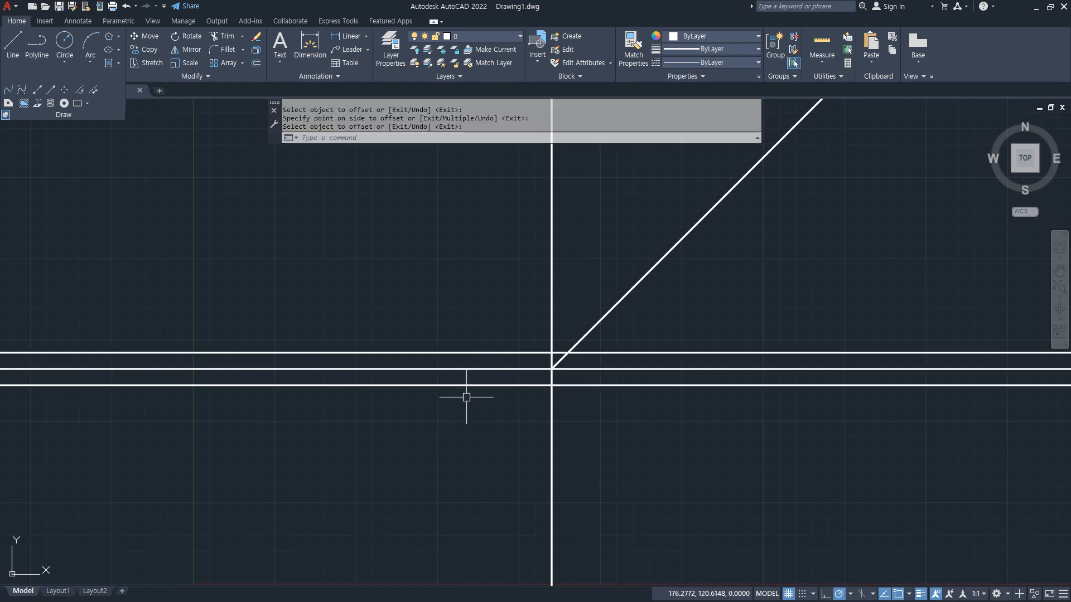
Erase the upper offset line above the original horizontal line.
{"action": "scroll", "coordinate": [469, 390], "scroll_direction": "up", "scroll_amount": 4}
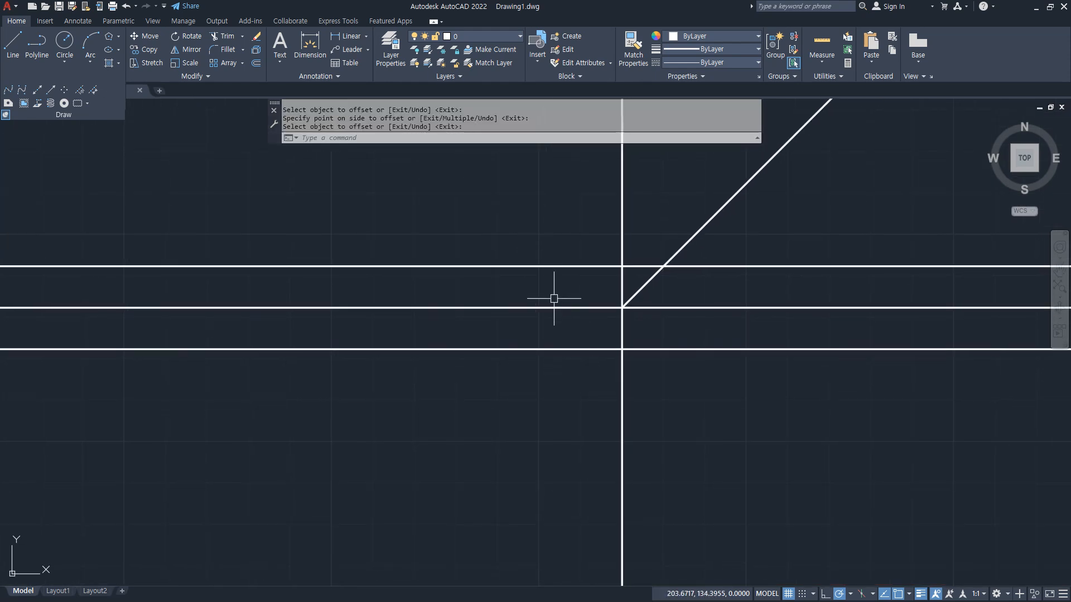
{"action": "left_click", "coordinate": [545, 270]}
{"action": "left_click", "coordinate": [457, 246]}
{"action": "type", "text": "e"}
{"action": "key", "text": "Return"}
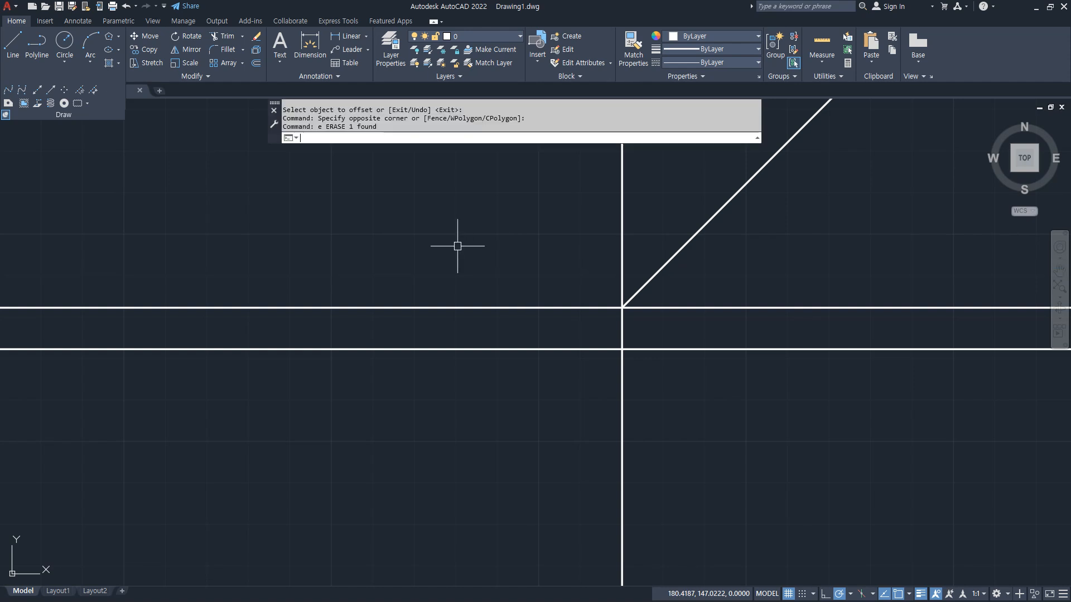
Offset the lower horizontal line by 10 downward.
{"action": "type", "text": "o"}
{"action": "key", "text": "Return"}
{"action": "type", "text": "10"}
{"action": "key", "text": "Return"}
{"action": "left_click", "coordinate": [457, 350]}
{"action": "left_click", "coordinate": [446, 399]}
{"action": "key", "text": "Return"}
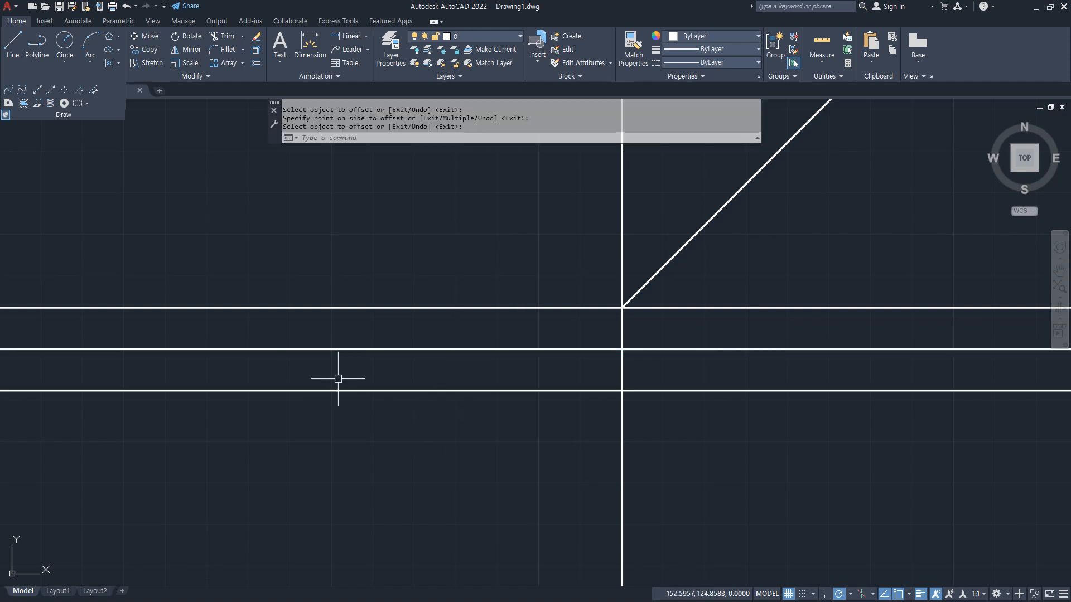
{"action": "left_click_drag", "start_coordinate": [435, 301], "coordinate": [535, 301]}
{"action": "left_click", "coordinate": [491, 314]}
{"action": "mouse_move", "coordinate": [497, 349]}
{"action": "left_mouse_down"}
{"action": "mouse_move", "coordinate": [499, 381]}
{"action": "mouse_move", "coordinate": [505, 374]}
{"action": "left_mouse_up"}
{"action": "key", "text": "Escape"}
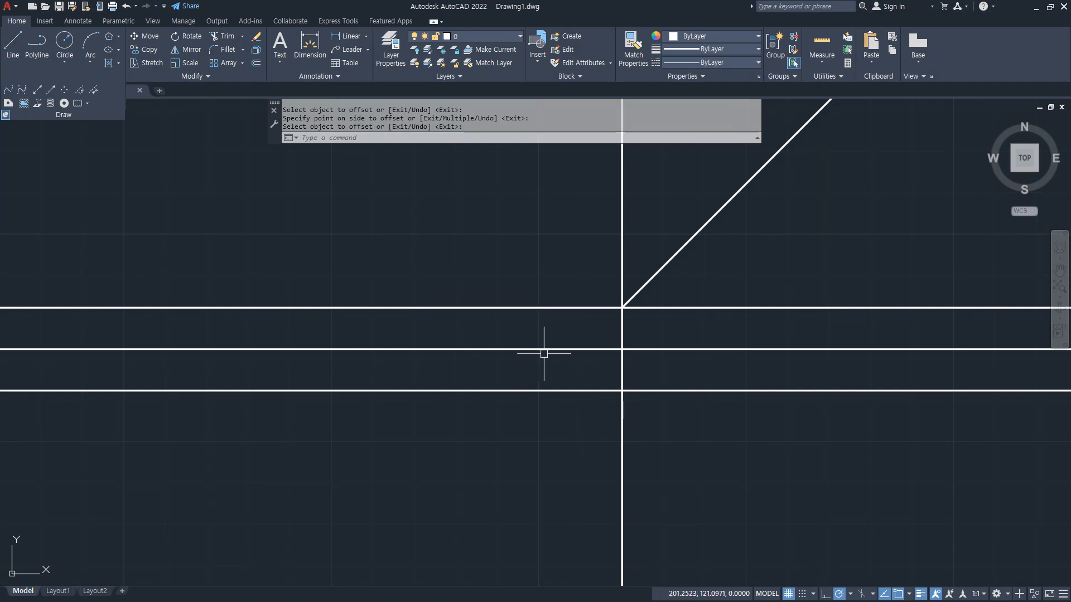
Change the middle of the three horizontal lines to the red dash-dot centre line layer.
{"action": "left_click", "coordinate": [539, 349]}
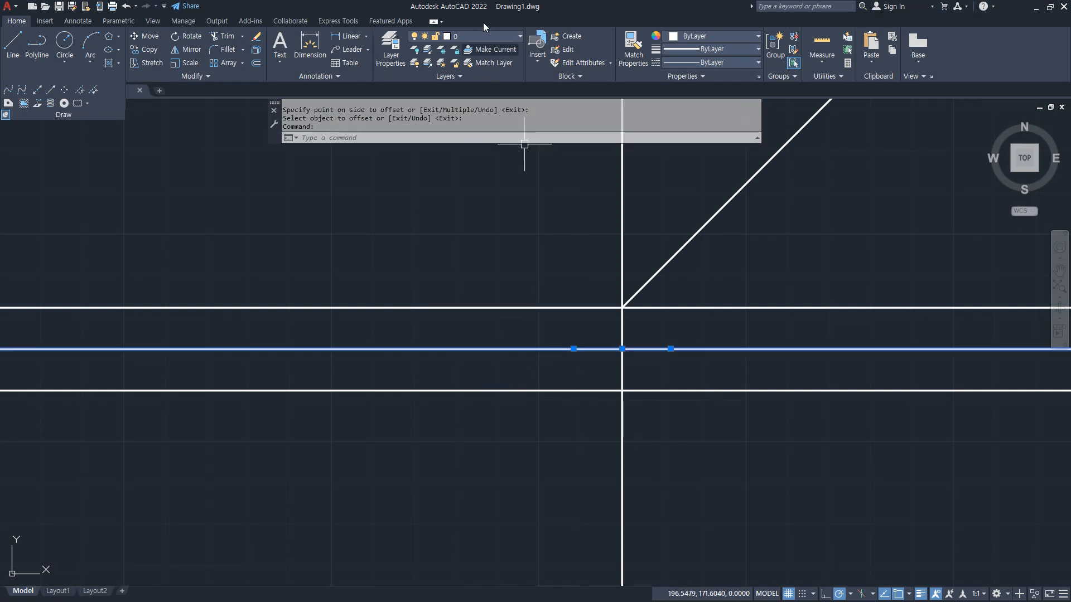
{"action": "left_click", "coordinate": [481, 63]}
{"action": "key", "text": "Escape"}
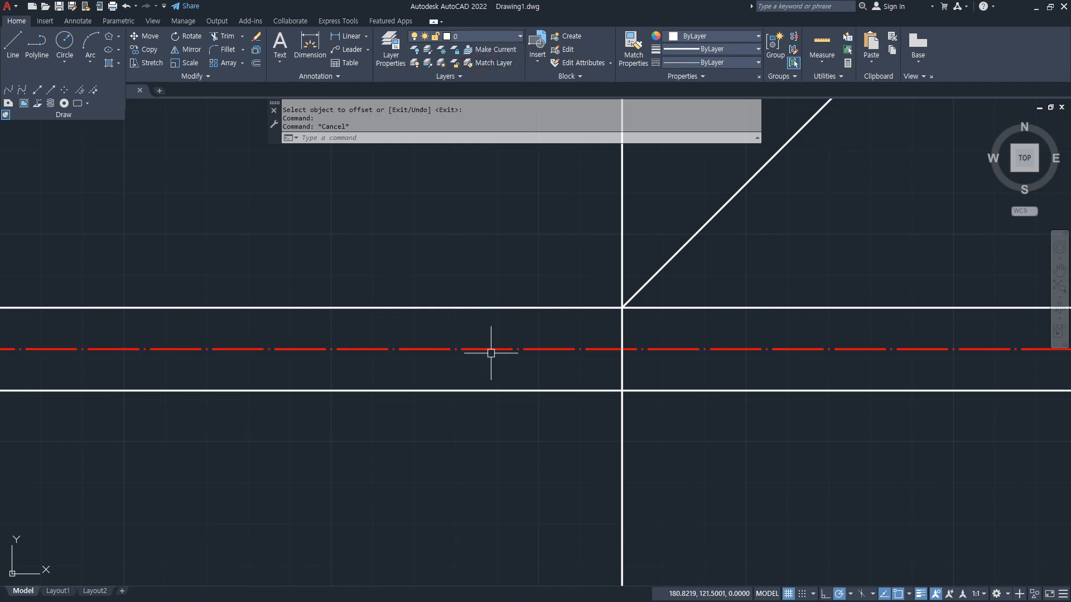
{"action": "scroll", "coordinate": [494, 349], "scroll_direction": "up", "scroll_amount": 2}
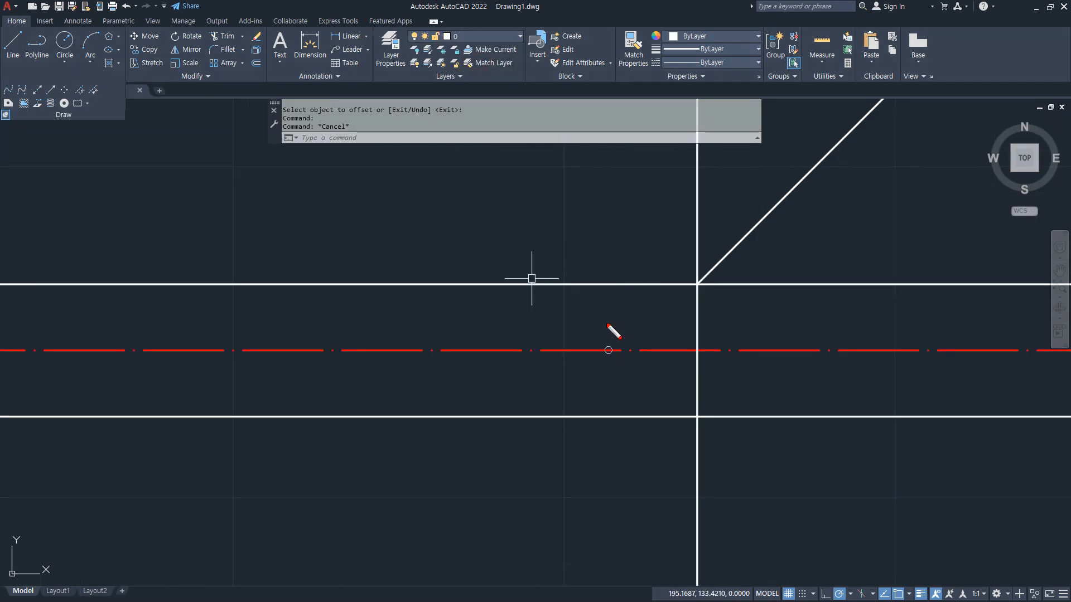
{"action": "mouse_move", "coordinate": [614, 294]}
{"action": "left_mouse_down"}
{"action": "mouse_move", "coordinate": [609, 385]}
{"action": "mouse_move", "coordinate": [628, 415]}
{"action": "left_mouse_up"}
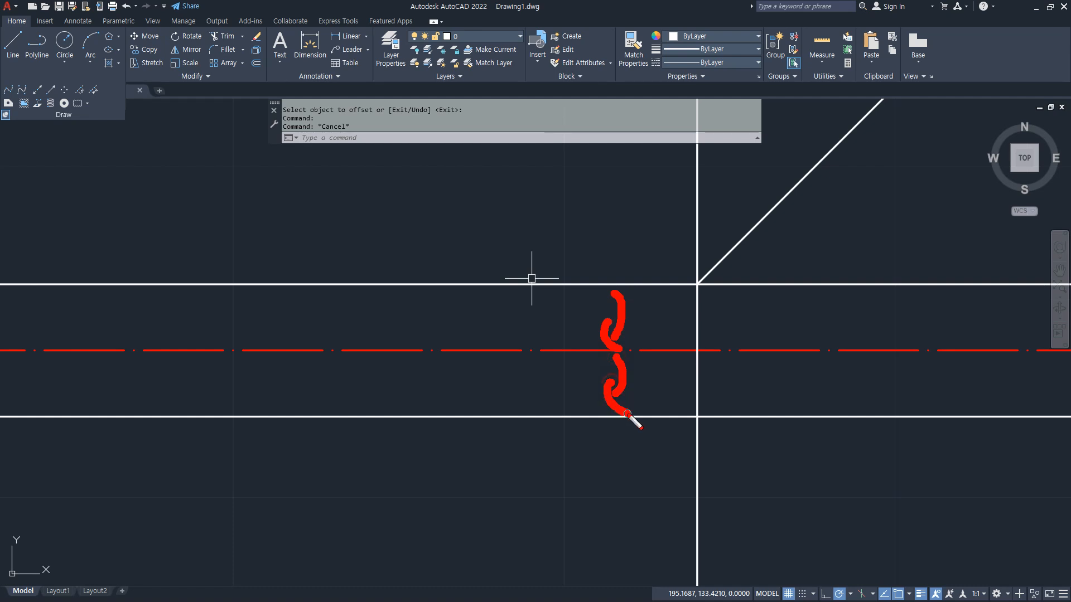
{"action": "key", "text": "Escape"}
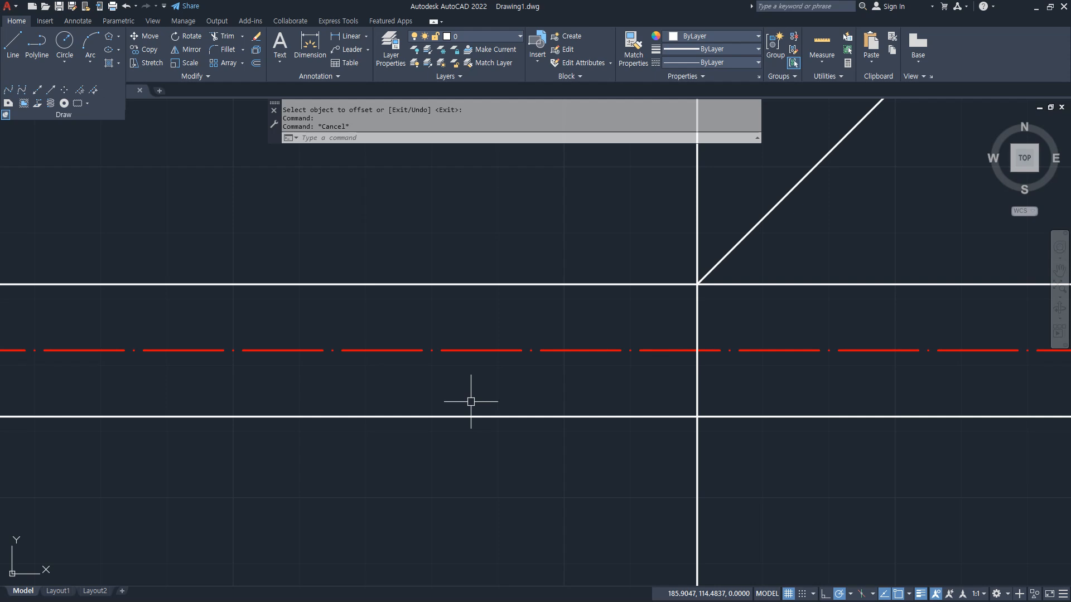
{"action": "left_click_drag", "start_coordinate": [586, 285], "coordinate": [825, 285]}
{"action": "left_click_drag", "start_coordinate": [698, 221], "coordinate": [698, 445]}
{"action": "mouse_move", "coordinate": [555, 296]}
{"action": "left_mouse_down"}
{"action": "mouse_move", "coordinate": [548, 285]}
{"action": "mouse_move", "coordinate": [563, 341]}
{"action": "mouse_move", "coordinate": [632, 399]}
{"action": "mouse_move", "coordinate": [615, 418]}
{"action": "left_mouse_up"}
{"action": "key", "text": "Escape"}
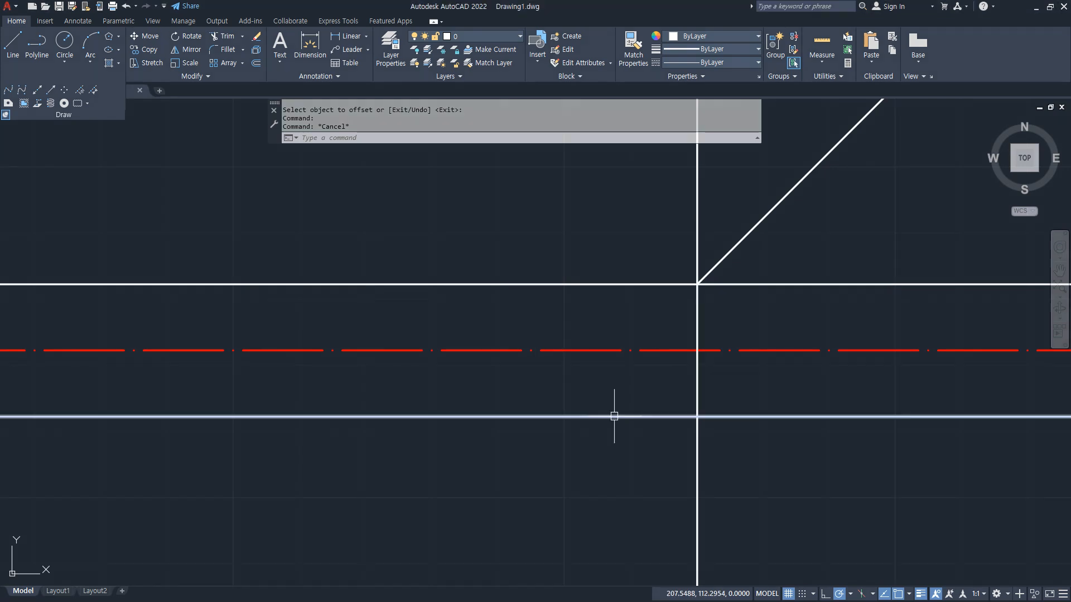
{"action": "scroll", "coordinate": [451, 300], "scroll_direction": "down", "scroll_amount": 1}
{"action": "key", "text": "ctrl+2"}
{"action": "mouse_move", "coordinate": [777, 370]}
{"action": "left_mouse_down"}
{"action": "mouse_move", "coordinate": [751, 374]}
{"action": "mouse_move", "coordinate": [770, 365]}
{"action": "left_mouse_up"}
{"action": "key", "text": "Escape"}
Draw a vertical line from below the strip up to the 45-degree line, then continue it horizontally past the vertical construction line.
{"action": "middle_click_drag", "start_coordinate": [701, 387], "coordinate": [654, 463]}
{"action": "type", "text": "l"}
{"action": "key", "text": "Return"}
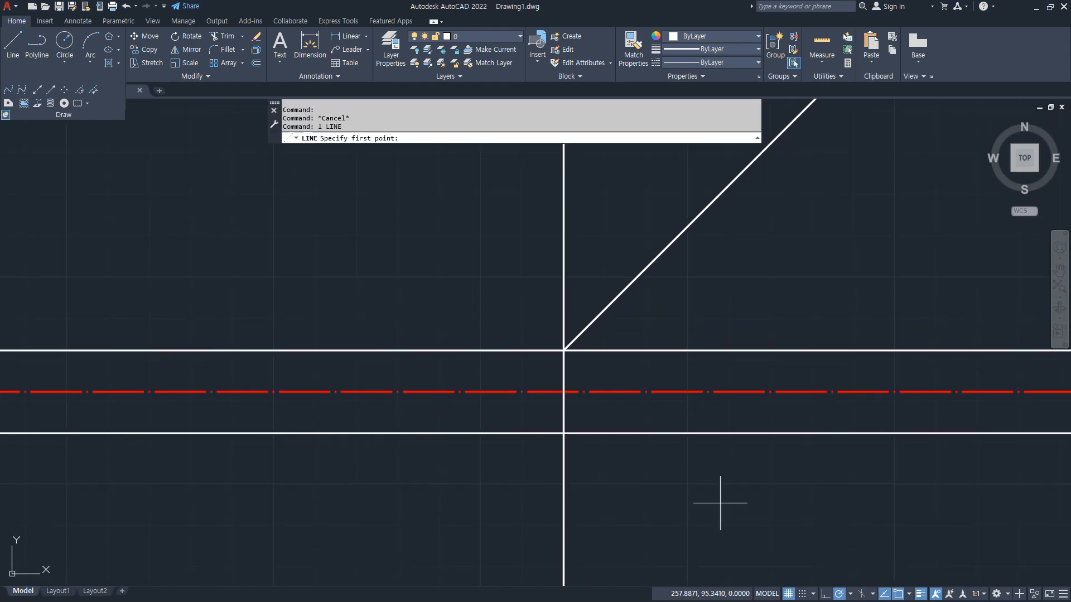
{"action": "left_click", "coordinate": [712, 497]}
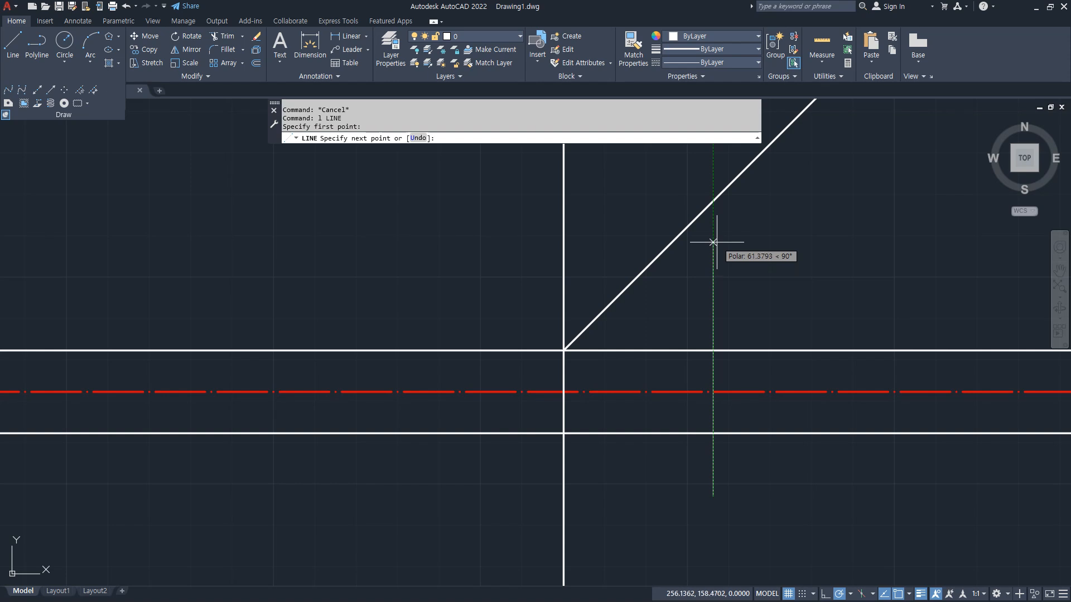
{"action": "left_click", "coordinate": [713, 202]}
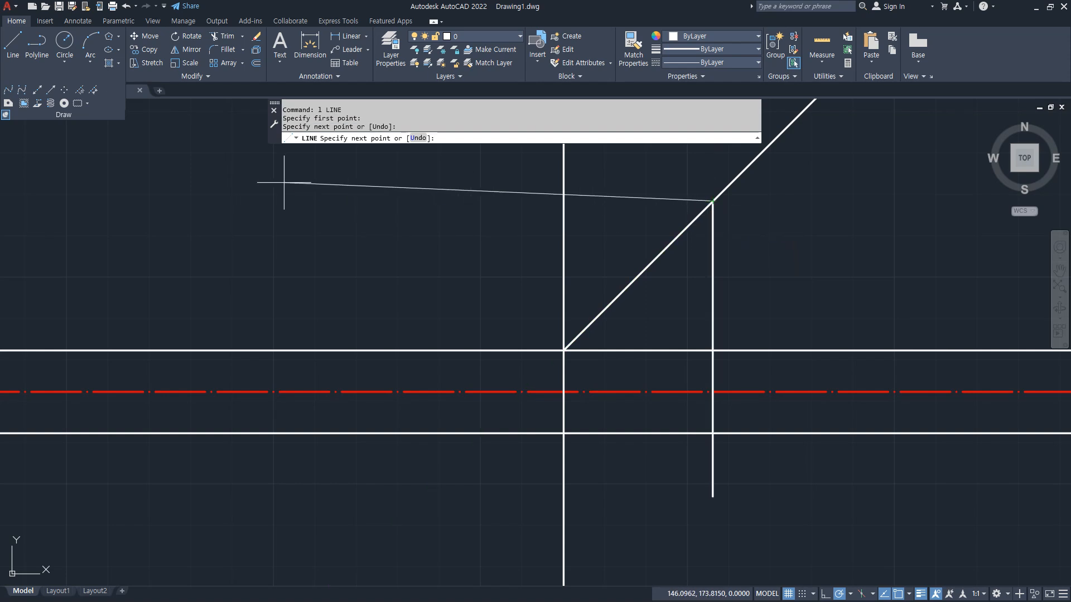
{"action": "scroll", "coordinate": [206, 190], "scroll_direction": "down", "scroll_amount": 2}
{"action": "scroll", "coordinate": [197, 195], "scroll_direction": "down", "scroll_amount": 2}
{"action": "middle_click_drag", "start_coordinate": [115, 196], "coordinate": [275, 203]}
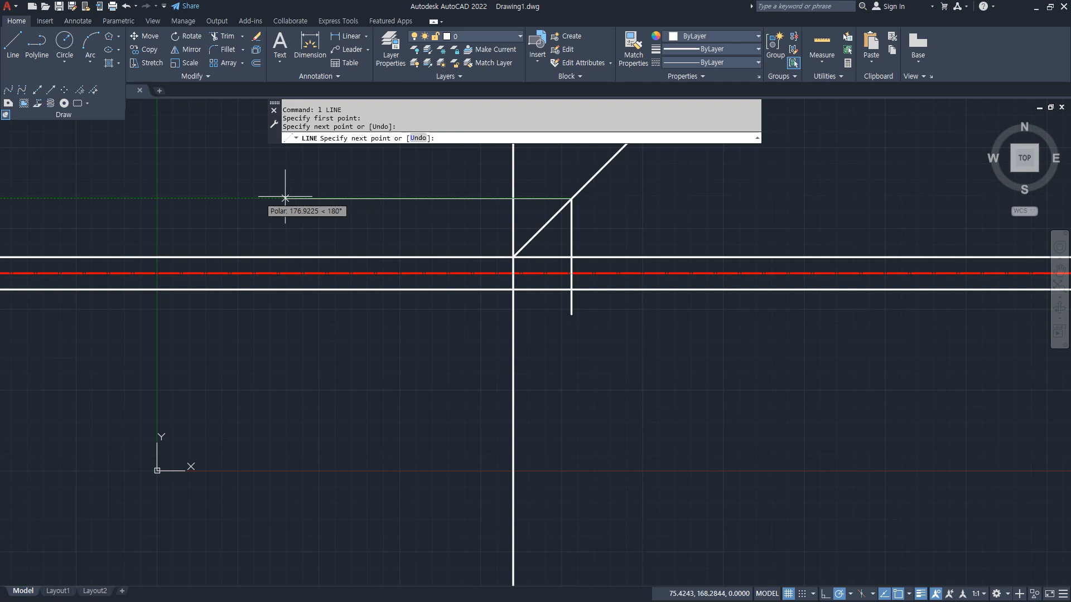
{"action": "left_click", "coordinate": [35, 198]}
{"action": "key", "text": "Return"}
Match the properties of the red centre line onto the new vertical and upper horizontal lines.
{"action": "scroll", "coordinate": [505, 230], "scroll_direction": "up", "scroll_amount": 2}
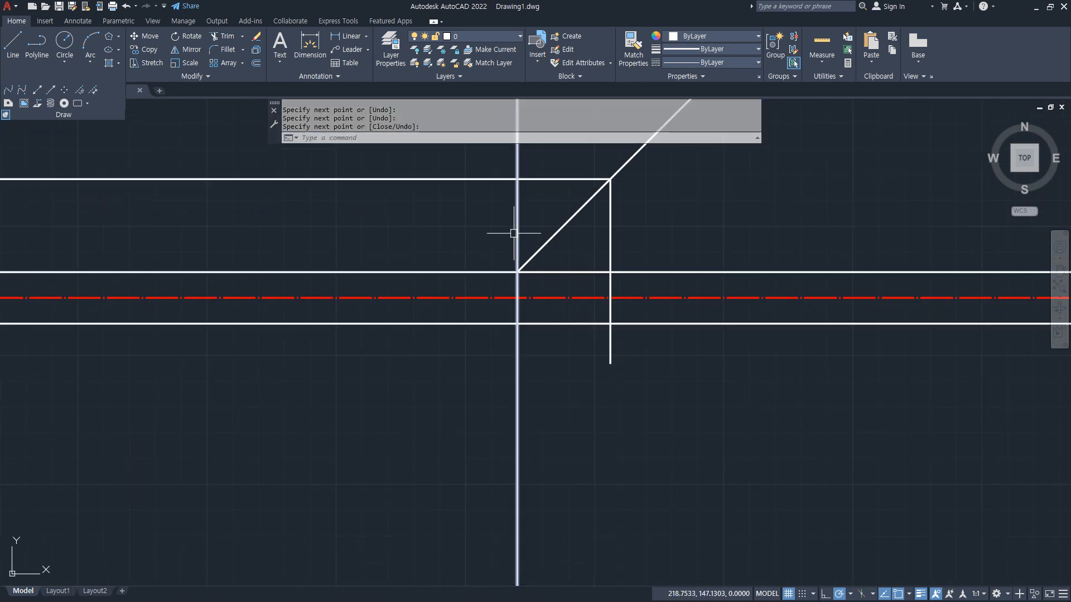
{"action": "type", "text": "ma"}
{"action": "key", "text": "Return"}
{"action": "left_click", "coordinate": [620, 298]}
{"action": "left_click", "coordinate": [610, 257]}
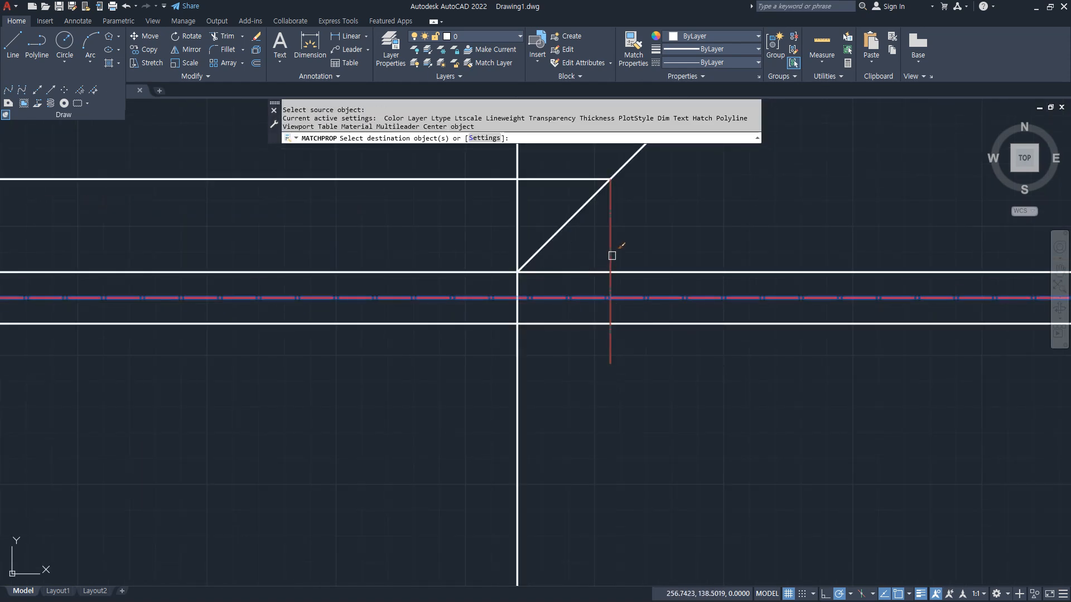
{"action": "left_click", "coordinate": [557, 177]}
{"action": "key", "text": "Return"}
{"action": "middle_click_drag", "start_coordinate": [267, 324], "coordinate": [316, 420]}
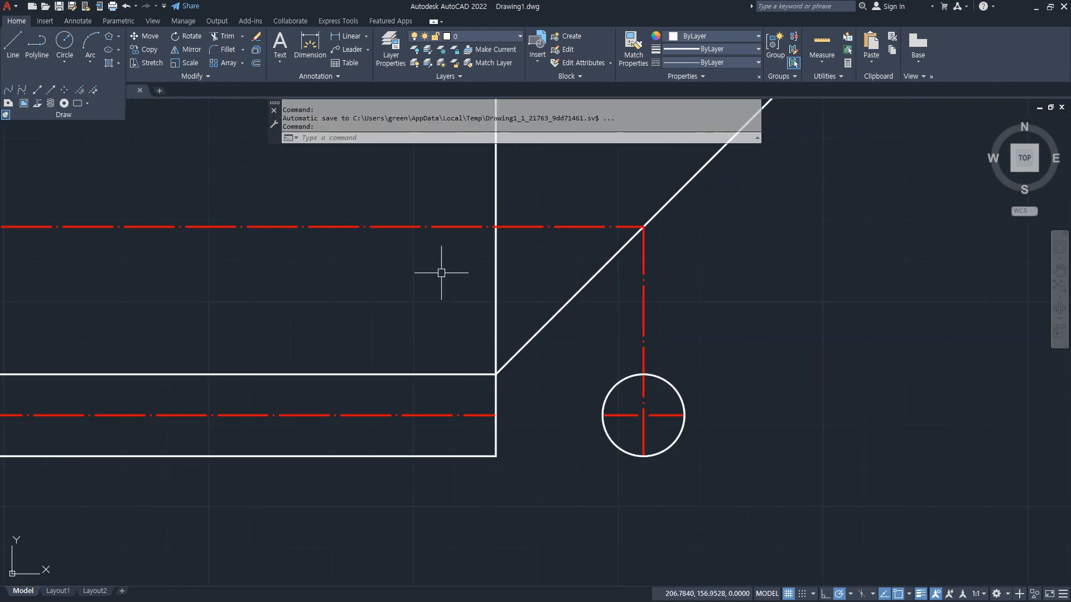
Offset the upper horizontal centre line by 10 to both its upper and lower sides.
{"action": "left_click", "coordinate": [431, 250]}
{"action": "key", "text": "Escape"}
{"action": "type", "text": "o"}
{"action": "key", "text": "Return"}
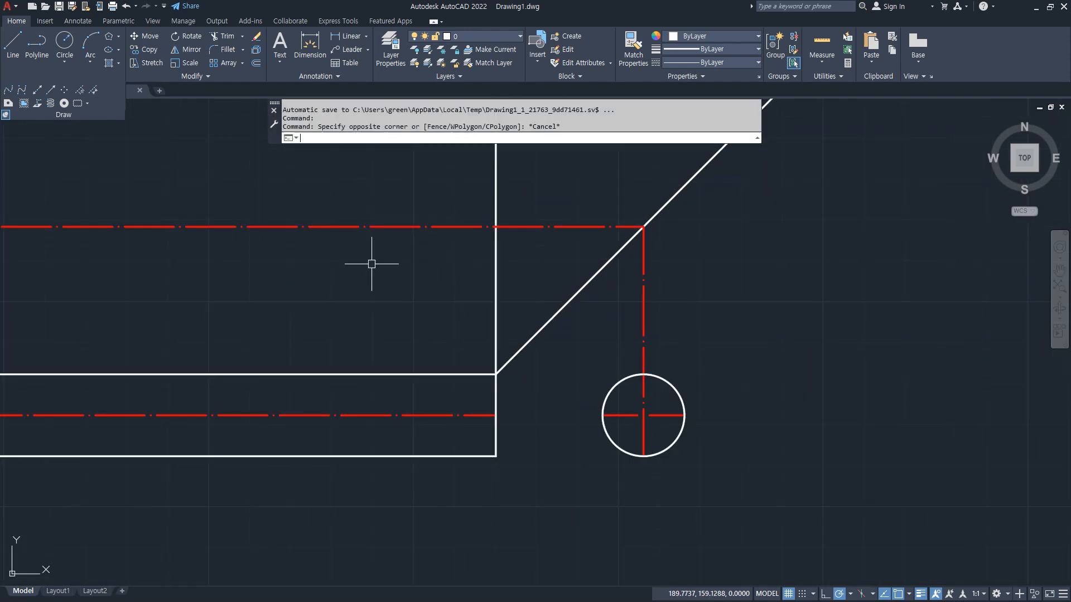
{"action": "type", "text": "10"}
{"action": "key", "text": "Return"}
{"action": "left_click", "coordinate": [371, 227]}
{"action": "left_click", "coordinate": [362, 212]}
{"action": "left_click", "coordinate": [346, 227]}
{"action": "left_click", "coordinate": [350, 275]}
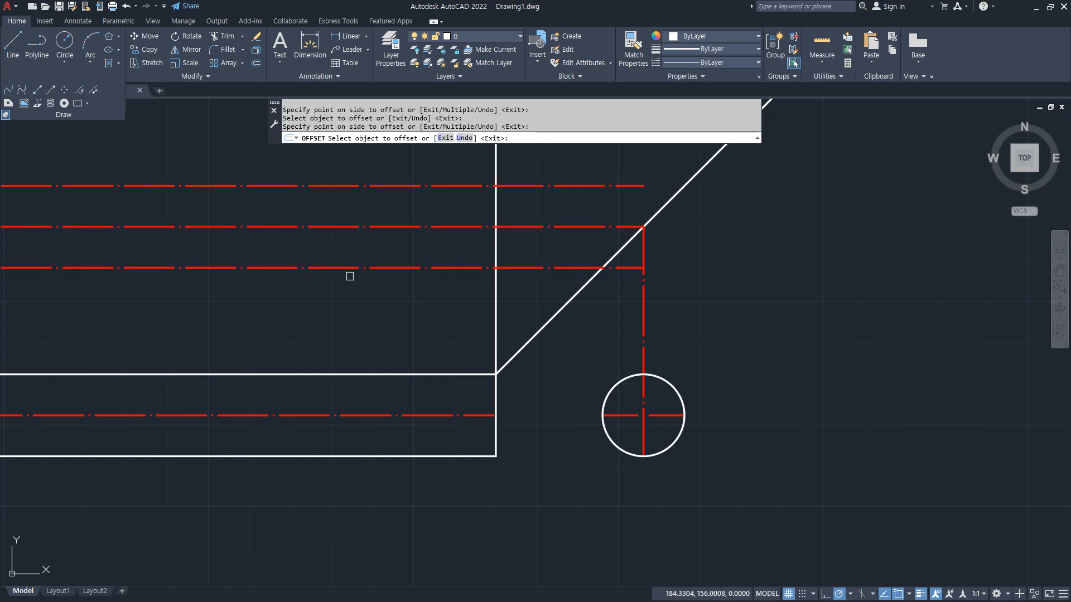
{"action": "key", "text": "Return"}
Match the properties of the white vertical line onto the two new offset lines.
{"action": "type", "text": "ma"}
{"action": "key", "text": "Return"}
{"action": "left_click", "coordinate": [494, 300]}
{"action": "left_click", "coordinate": [468, 261]}
{"action": "left_click", "coordinate": [452, 279]}
{"action": "left_click", "coordinate": [421, 185]}
{"action": "key", "text": "Return"}
Draw a vertical line from the circle's left quadrant up to the 45-degree line at the lower offset line.
{"action": "type", "text": "l"}
{"action": "key", "text": "Return"}
{"action": "left_click", "coordinate": [602, 415]}
{"action": "left_click", "coordinate": [602, 268]}
{"action": "key", "text": "Return"}
Draw a line from the circle's right quadrant up to the 45-degree line and join it to the upper offset line's end.
{"action": "key", "text": "Return"}
{"action": "left_click", "coordinate": [685, 415]}
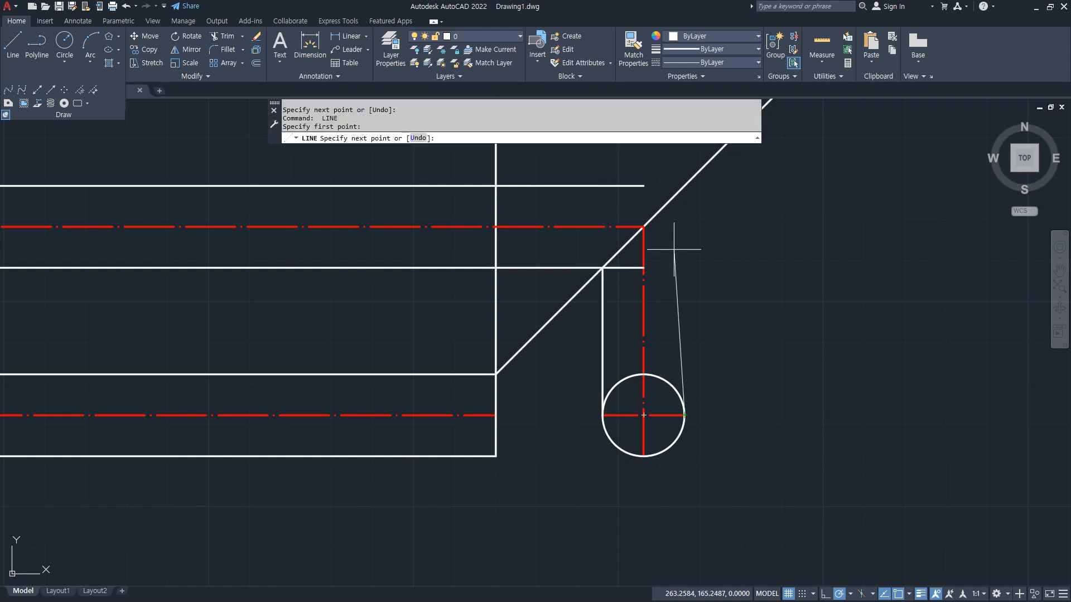
{"action": "left_click", "coordinate": [684, 186]}
{"action": "left_click", "coordinate": [644, 185]}
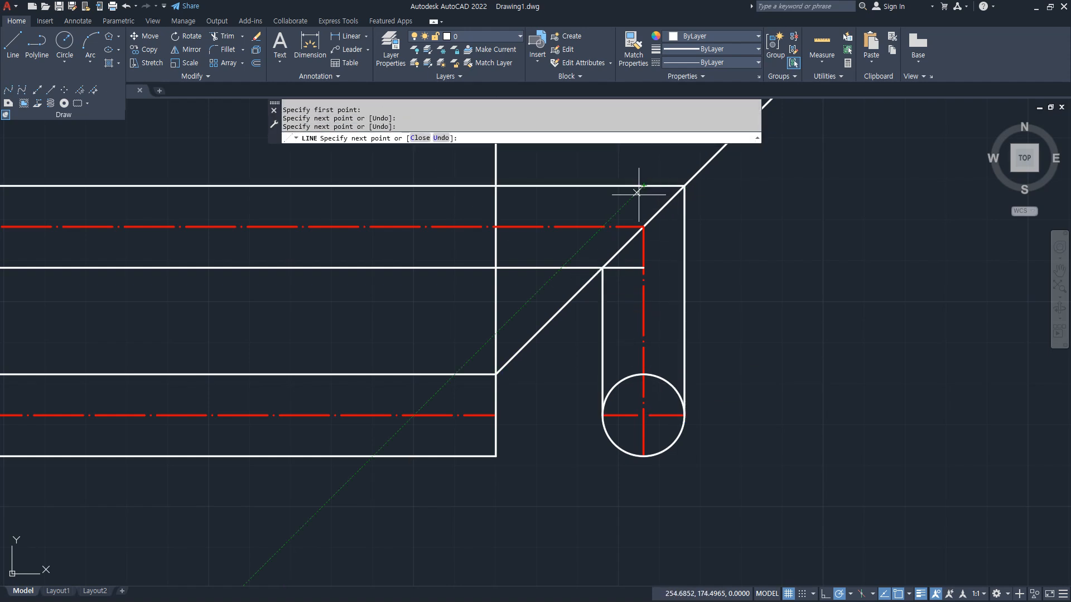
{"action": "key", "text": "Return"}
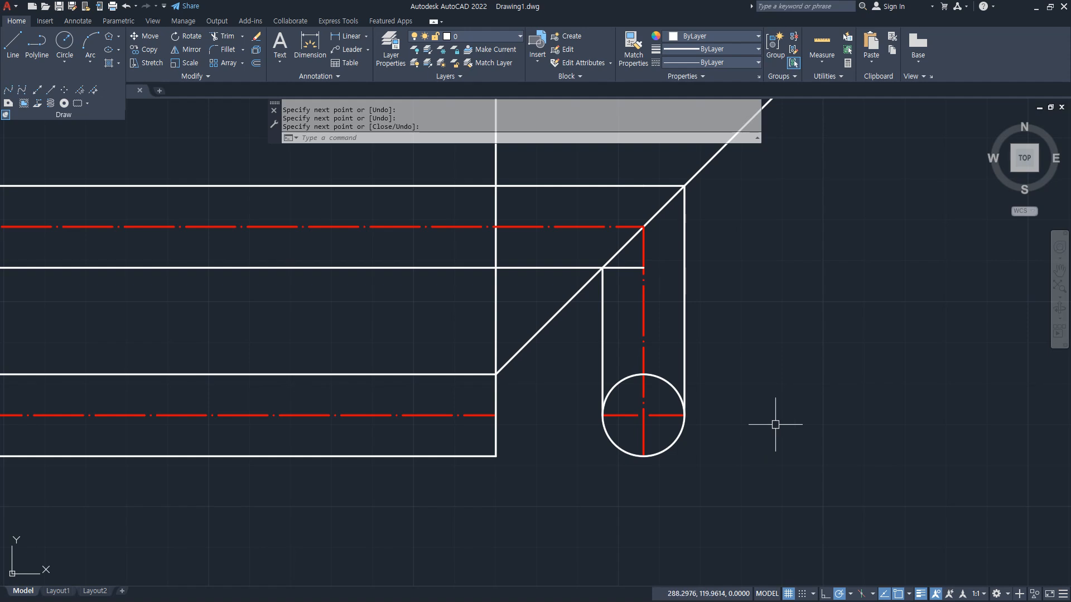
Trim the piece of the lower offset line that extends beyond the 45-degree line.
{"action": "type", "text": "tr"}
{"action": "key", "text": "Return"}
{"action": "left_click", "coordinate": [635, 268]}
{"action": "key", "text": "Return"}
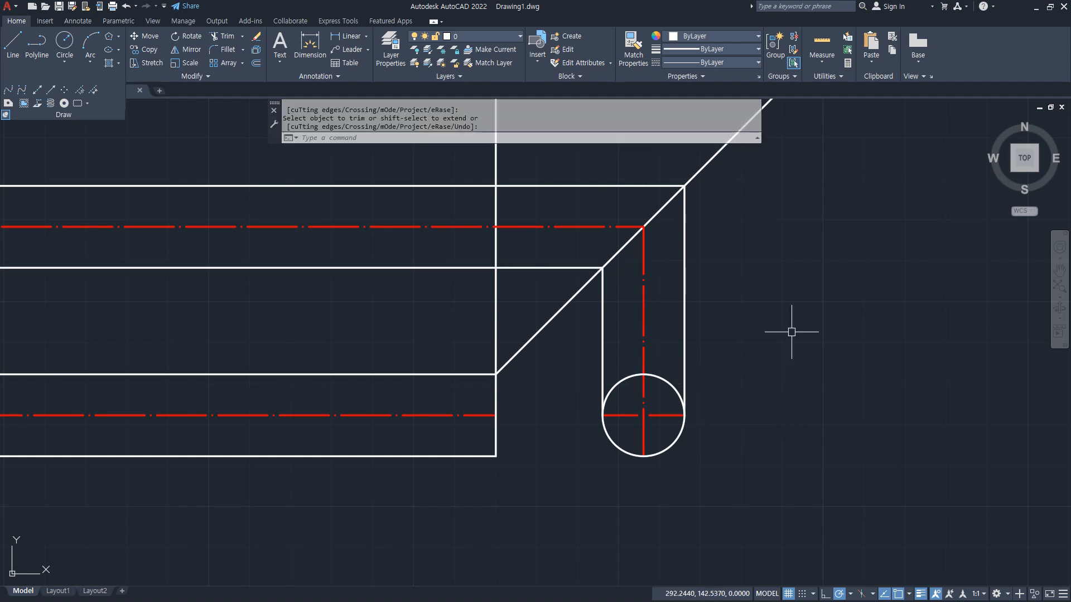
{"action": "mouse_move", "coordinate": [411, 243]}
{"action": "left_mouse_down"}
{"action": "mouse_move", "coordinate": [591, 255]}
{"action": "mouse_move", "coordinate": [619, 331]}
{"action": "mouse_move", "coordinate": [650, 348]}
{"action": "left_mouse_up"}
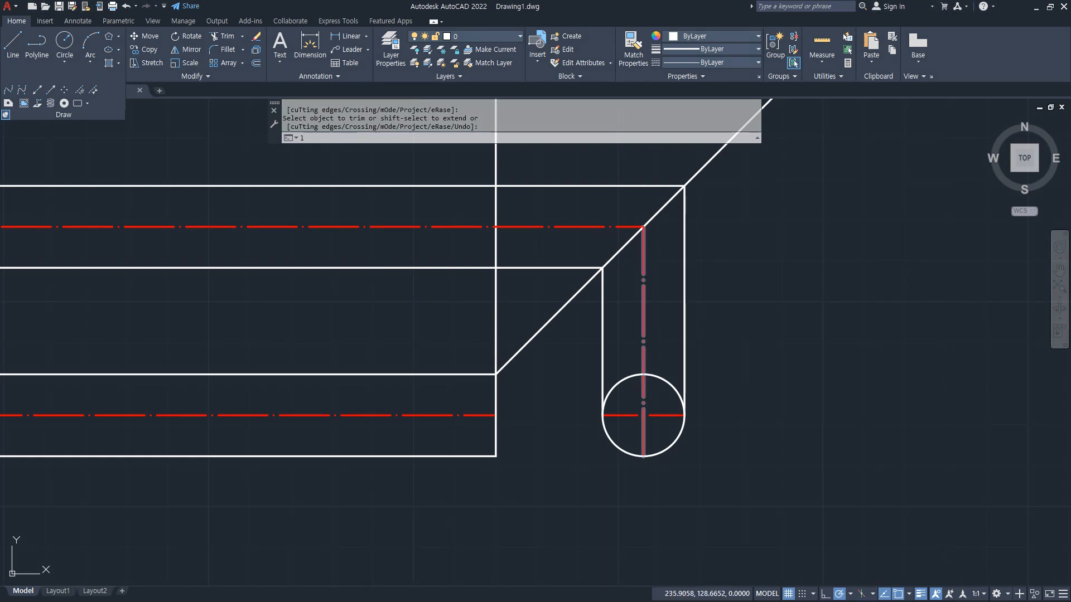
Draw horizontal lines from the lower strip's two end corners to the top and bottom of the circle.
{"action": "type", "text": "l"}
{"action": "key", "text": "Return"}
{"action": "left_click", "coordinate": [496, 375]}
{"action": "left_click", "coordinate": [644, 374]}
{"action": "key", "text": "Return"}
{"action": "key", "text": "Return"}
{"action": "left_click", "coordinate": [496, 456]}
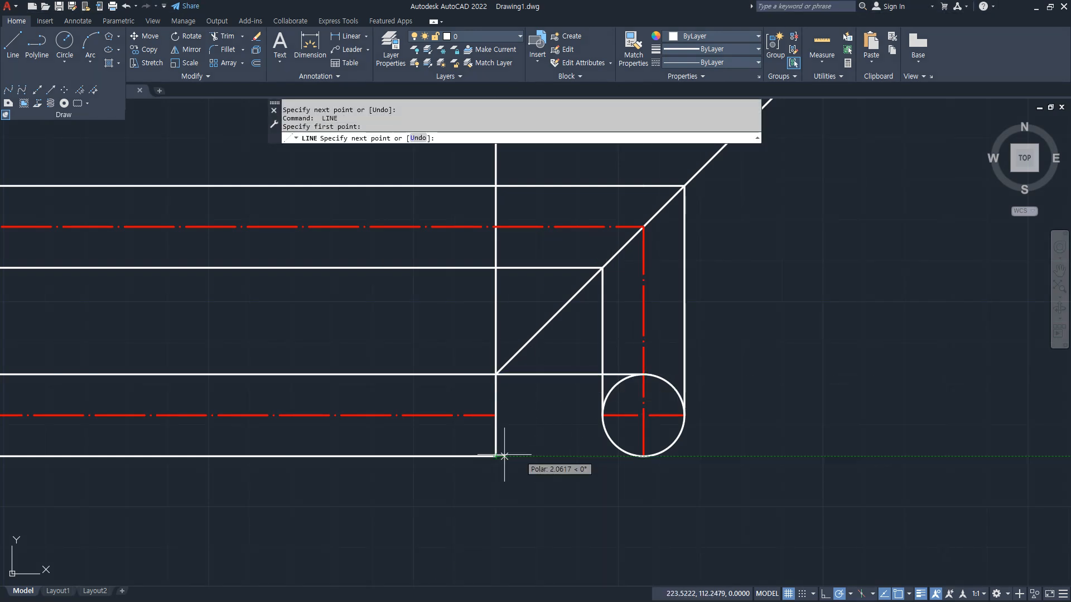
{"action": "left_click", "coordinate": [645, 456]}
{"action": "key", "text": "Return"}
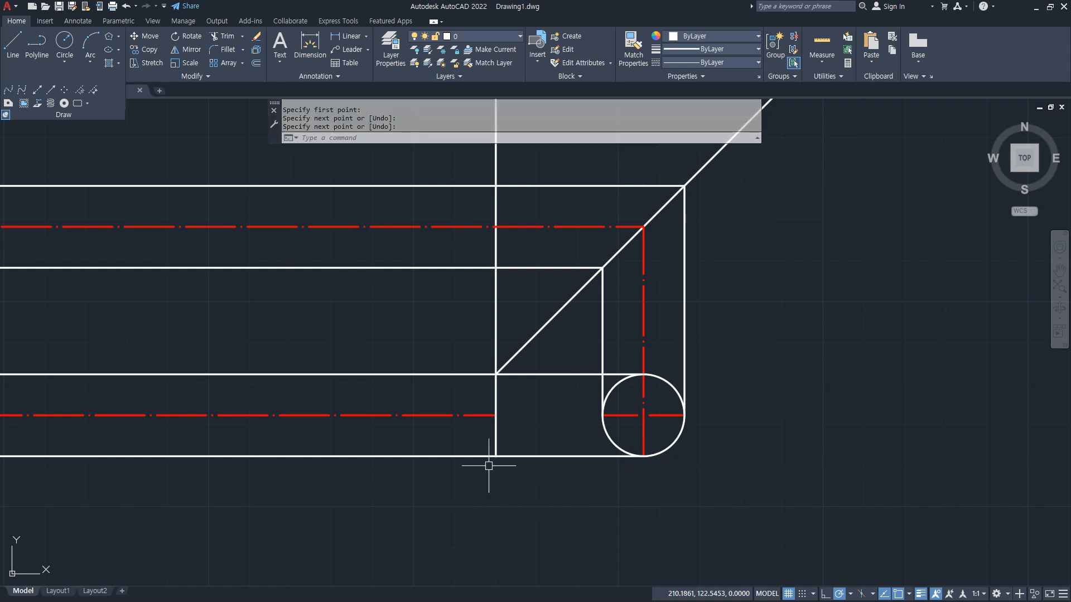
Extend the lower strip's centre line to the circle.
{"action": "type", "text": "ex"}
{"action": "key", "text": "Return"}
{"action": "left_click", "coordinate": [474, 416]}
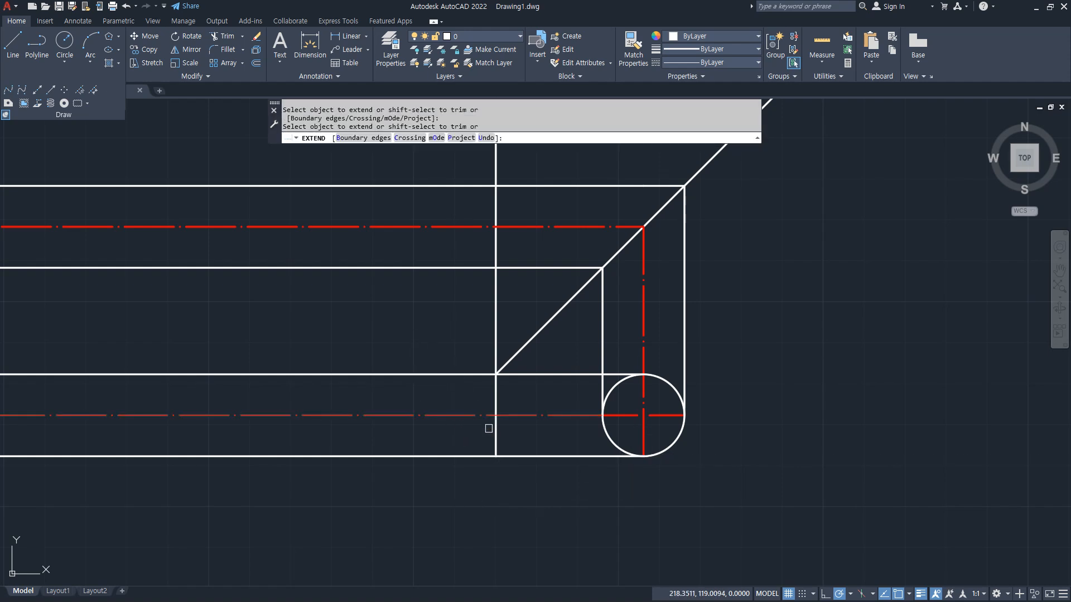
{"action": "key", "text": "Return"}
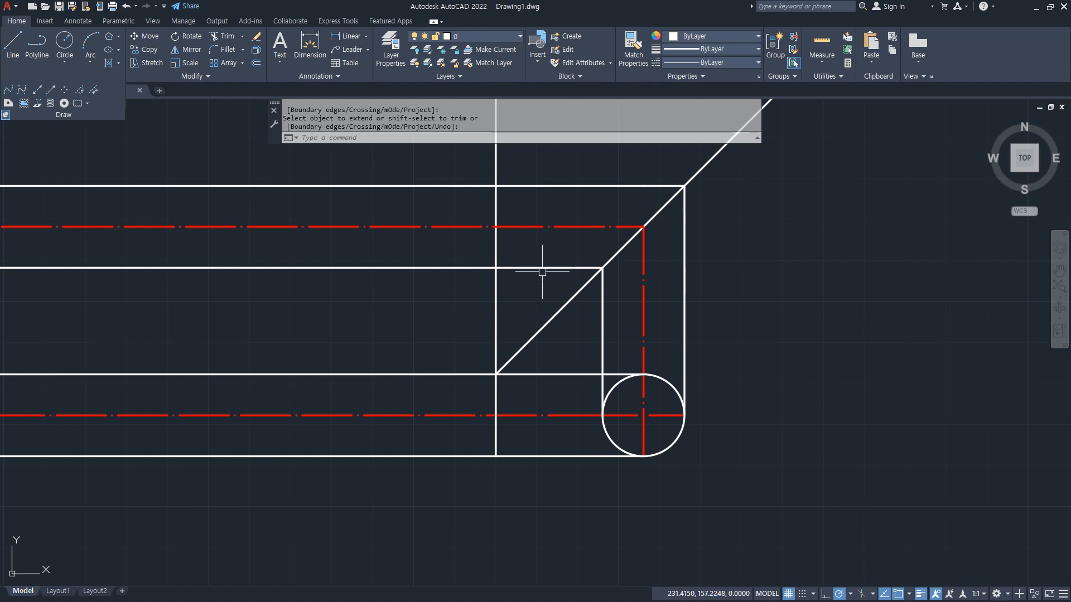
Trim the construction lines above the upper strip and all horizontal lines beyond the strips' vertical end line.
{"action": "type", "text": "tr"}
{"action": "key", "text": "Return"}
{"action": "left_click", "coordinate": [464, 165]}
{"action": "left_click", "coordinate": [775, 166]}
{"action": "left_click", "coordinate": [545, 167]}
{"action": "left_click", "coordinate": [547, 480]}
{"action": "key", "text": "Return"}
Remove the vertical projection lines above the circle and the leftover horizontal pieces near the 45-degree line.
{"action": "left_click", "coordinate": [762, 321]}
{"action": "left_click", "coordinate": [595, 312]}
{"action": "key", "text": "Return"}
{"action": "key", "text": "Return"}
{"action": "left_click", "coordinate": [616, 153]}
{"action": "left_click", "coordinate": [735, 216]}
{"action": "type", "text": "e"}
{"action": "key", "text": "Return"}
Erase the leftover segments beside the circle and trim the vertical and 45-degree lines between the two strips.
{"action": "left_click", "coordinate": [615, 386]}
{"action": "left_click", "coordinate": [580, 365]}
{"action": "key", "text": "Escape"}
{"action": "key", "text": "Escape"}
{"action": "left_click", "coordinate": [603, 378]}
{"action": "left_click", "coordinate": [565, 359]}
{"action": "type", "text": "e tr"}
{"action": "left_click", "coordinate": [535, 319]}
{"action": "left_click", "coordinate": [423, 314]}
{"action": "key", "text": "space"}
Extend the 45-degree line down to the upper end corner of the lower strip.
{"action": "type", "text": "ex"}
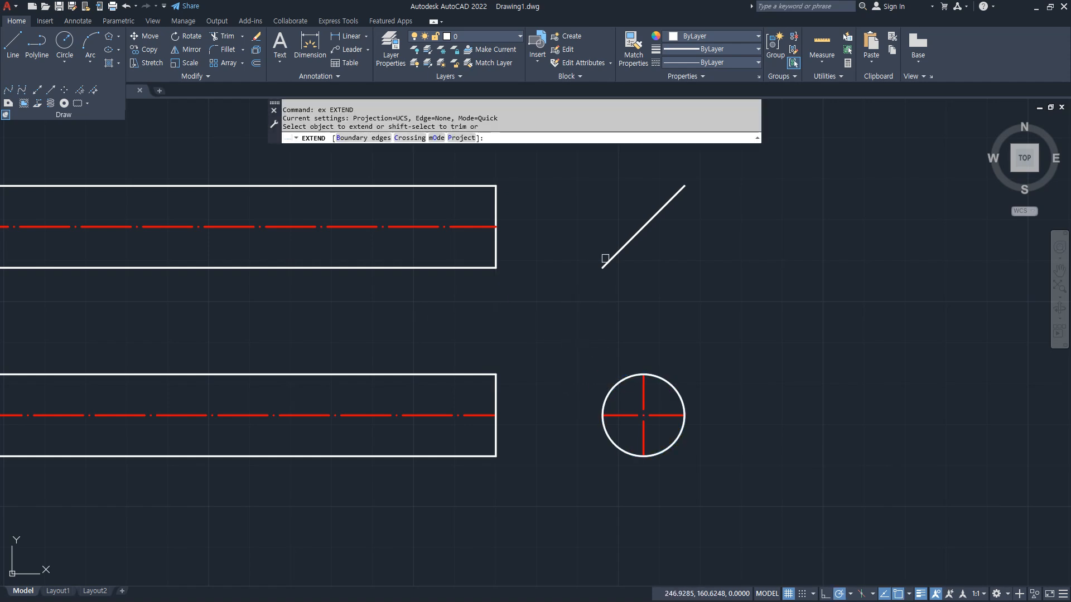
{"action": "left_click", "coordinate": [607, 259]}
{"action": "key", "text": "space"}
Draw a vertical line across both strips from the upper strip's top edge to the lower strip's bottom edge.
{"action": "scroll", "coordinate": [791, 342], "scroll_direction": "up", "scroll_amount": 5}
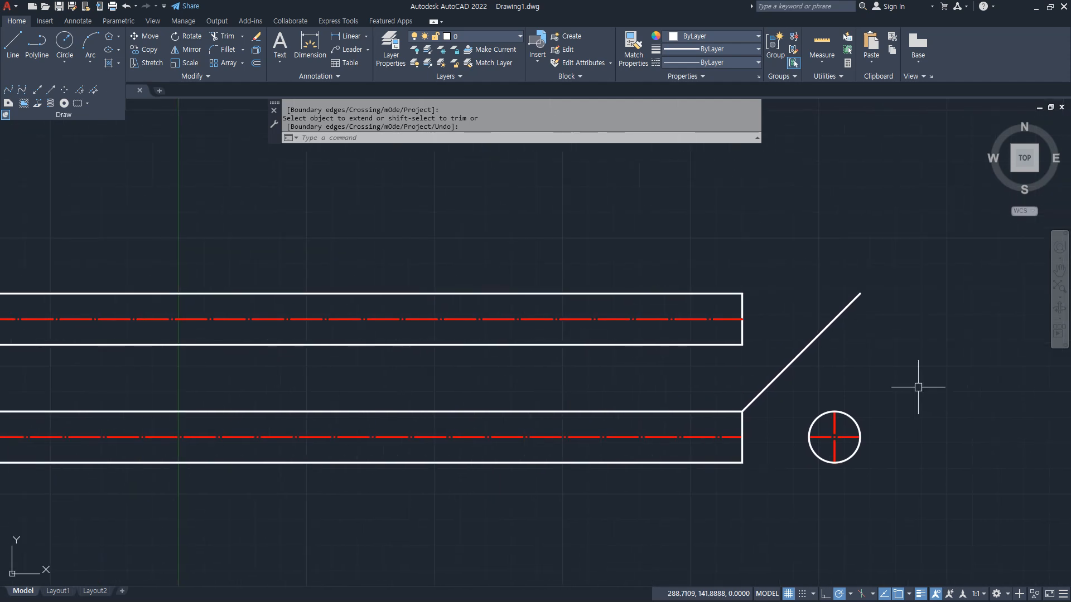
{"action": "middle_click_drag", "start_coordinate": [831, 434], "coordinate": [831, 404]}
{"action": "type", "text": "l"}
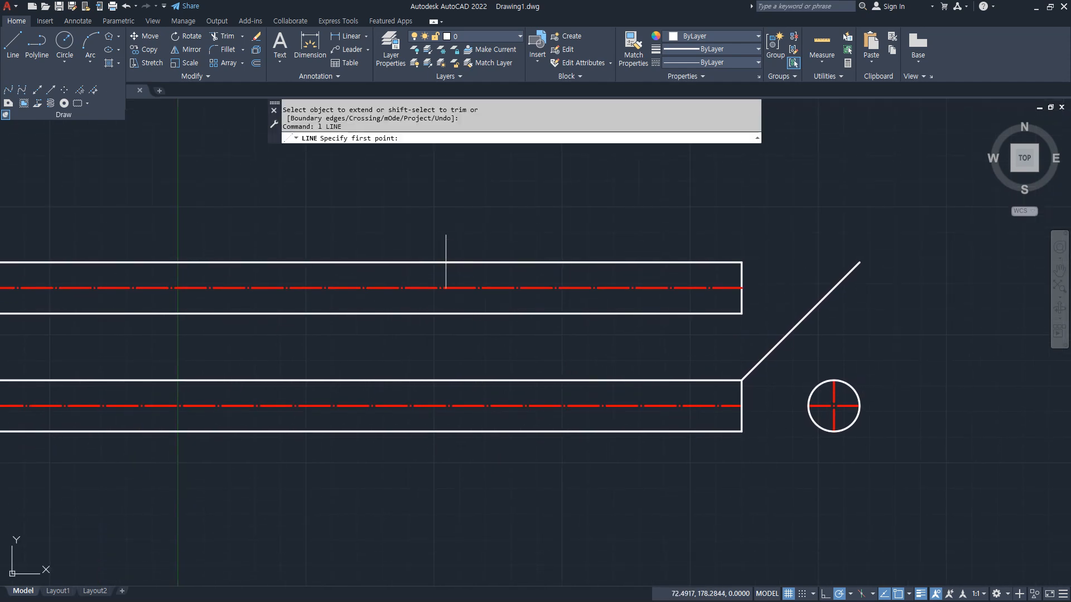
{"action": "left_click", "coordinate": [364, 262]}
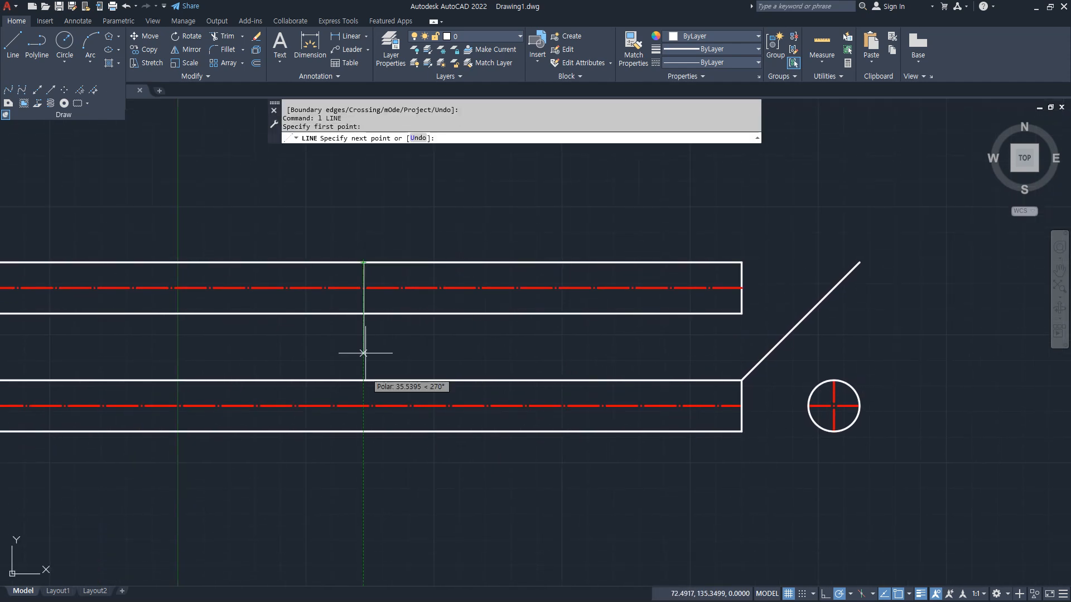
{"action": "left_click", "coordinate": [363, 432]}
{"action": "key", "text": "space"}
Trim the strip lines beyond the new vertical line and its segment between the two strips.
{"action": "type", "text": "tr"}
{"action": "left_click_drag", "start_coordinate": [334, 449], "coordinate": [315, 208]}
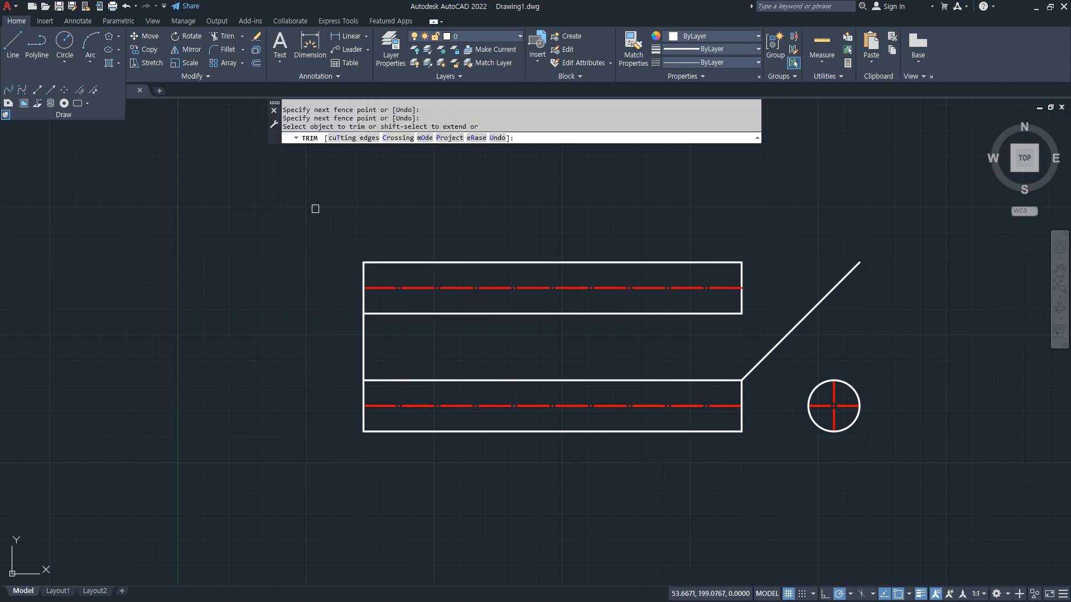
{"action": "left_click", "coordinate": [363, 346]}
{"action": "key", "text": "space"}
Set polar tracking to 30-degree increments and draw a sloping line from the lower strip's bottom end corner up to its top edge.
{"action": "middle_click_drag", "start_coordinate": [568, 356], "coordinate": [496, 356]}
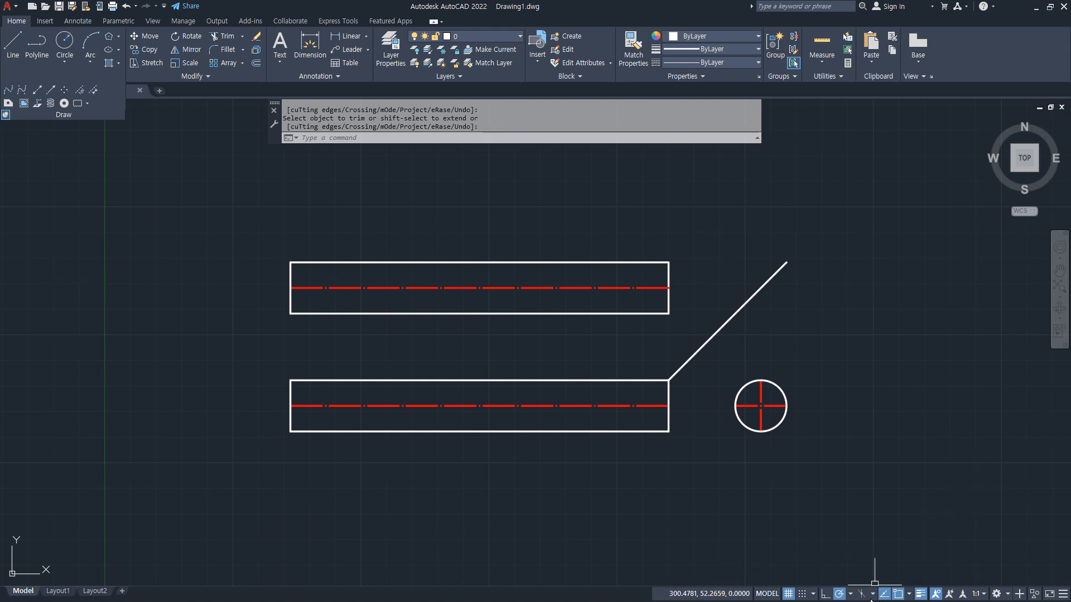
{"action": "left_click", "coordinate": [851, 594]}
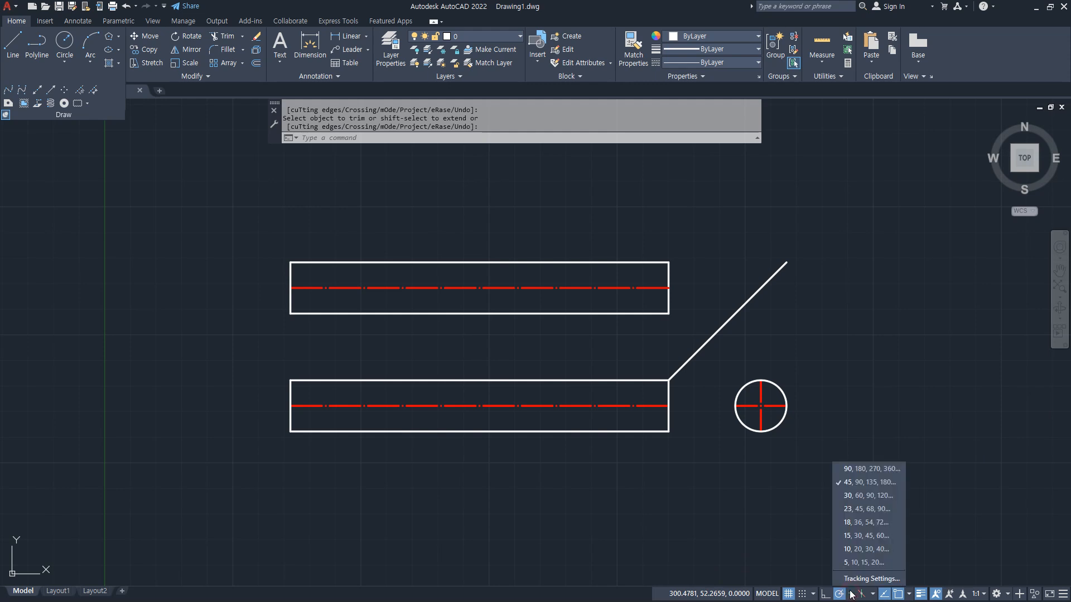
{"action": "left_click", "coordinate": [850, 494]}
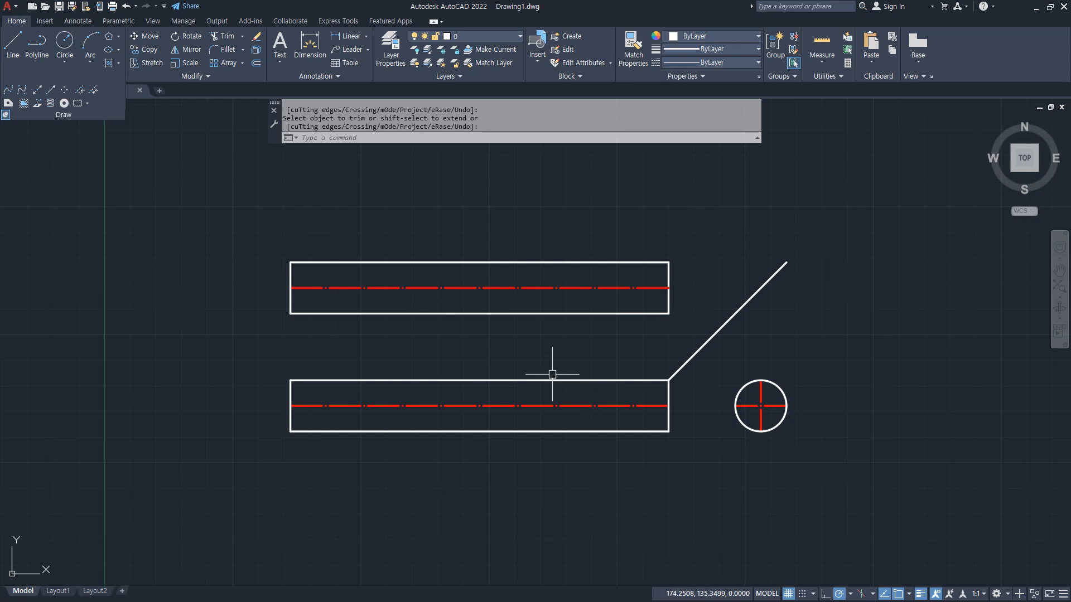
{"action": "key", "text": "Return"}
{"action": "left_click", "coordinate": [668, 431]}
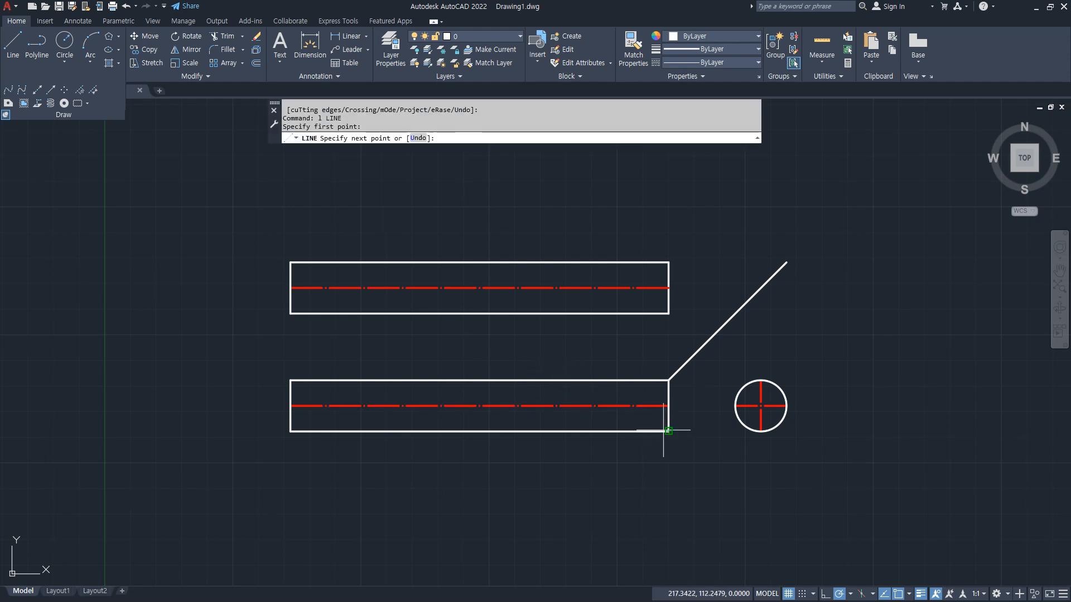
{"action": "left_click", "coordinate": [581, 381]}
{"action": "key", "text": "Return"}
Trim the lower strip's top edge and end edge beyond the sloping line.
{"action": "type", "text": "tr"}
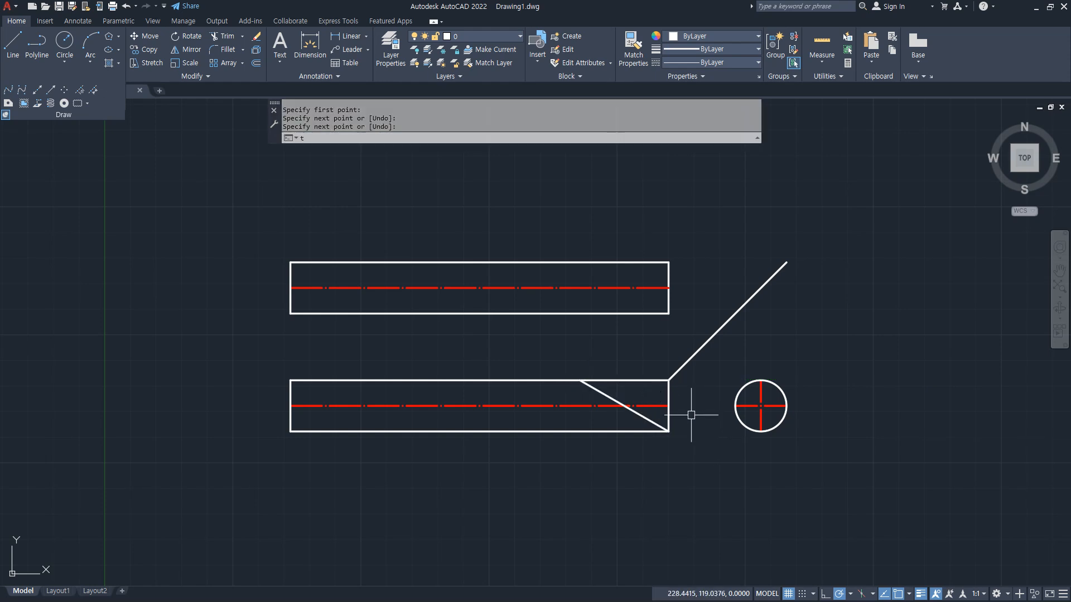
{"action": "key", "text": "Return"}
{"action": "mouse_move", "coordinate": [691, 421]}
{"action": "left_mouse_down"}
{"action": "mouse_move", "coordinate": [682, 399]}
{"action": "mouse_move", "coordinate": [641, 370]}
{"action": "mouse_move", "coordinate": [659, 397]}
{"action": "left_mouse_up"}
{"action": "key", "text": "Return"}
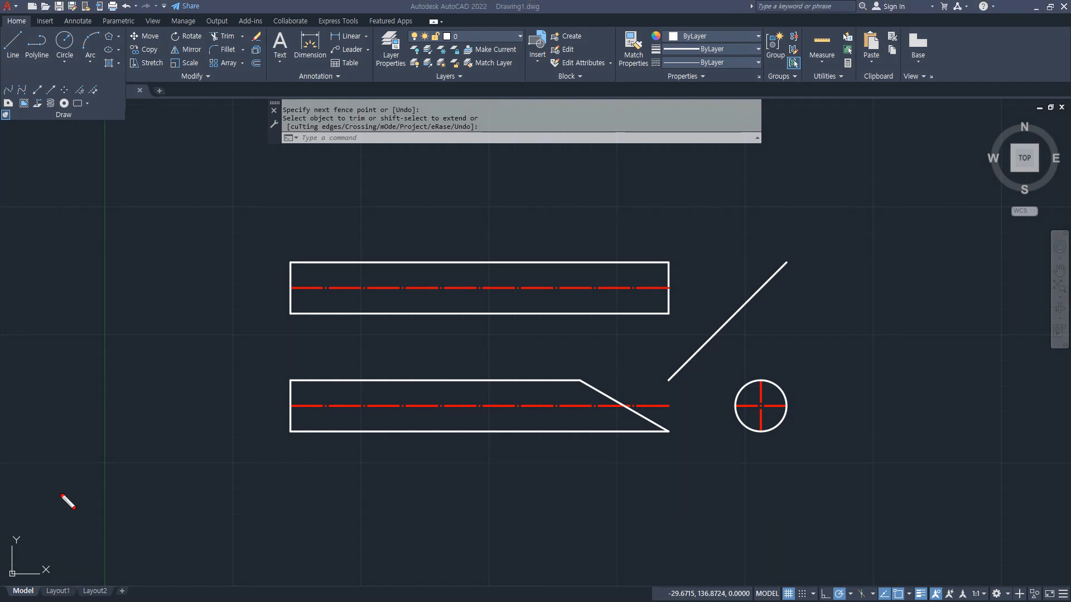
{"action": "mouse_move", "coordinate": [501, 399]}
{"action": "left_mouse_down"}
{"action": "mouse_move", "coordinate": [509, 382]}
{"action": "mouse_move", "coordinate": [517, 445]}
{"action": "left_mouse_up"}
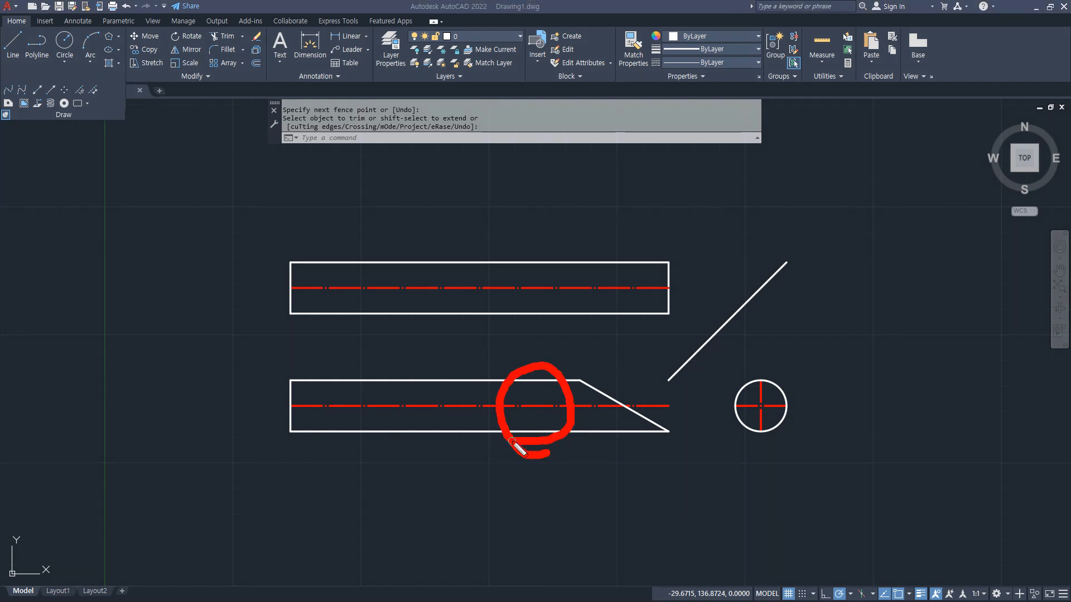
{"action": "key", "text": "Escape"}
{"action": "mouse_move", "coordinate": [466, 406]}
{"action": "left_mouse_down"}
{"action": "mouse_move", "coordinate": [722, 406]}
{"action": "mouse_move", "coordinate": [375, 407]}
{"action": "left_mouse_up"}
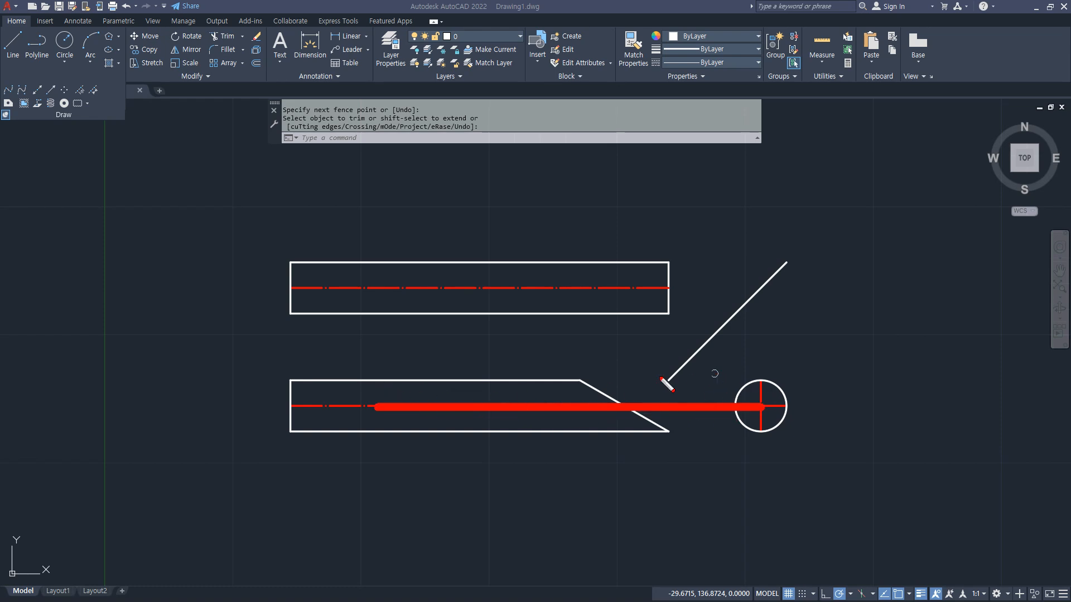
{"action": "mouse_move", "coordinate": [560, 362]}
{"action": "left_mouse_down"}
{"action": "mouse_move", "coordinate": [698, 449]}
{"action": "mouse_move", "coordinate": [544, 347]}
{"action": "left_mouse_up"}
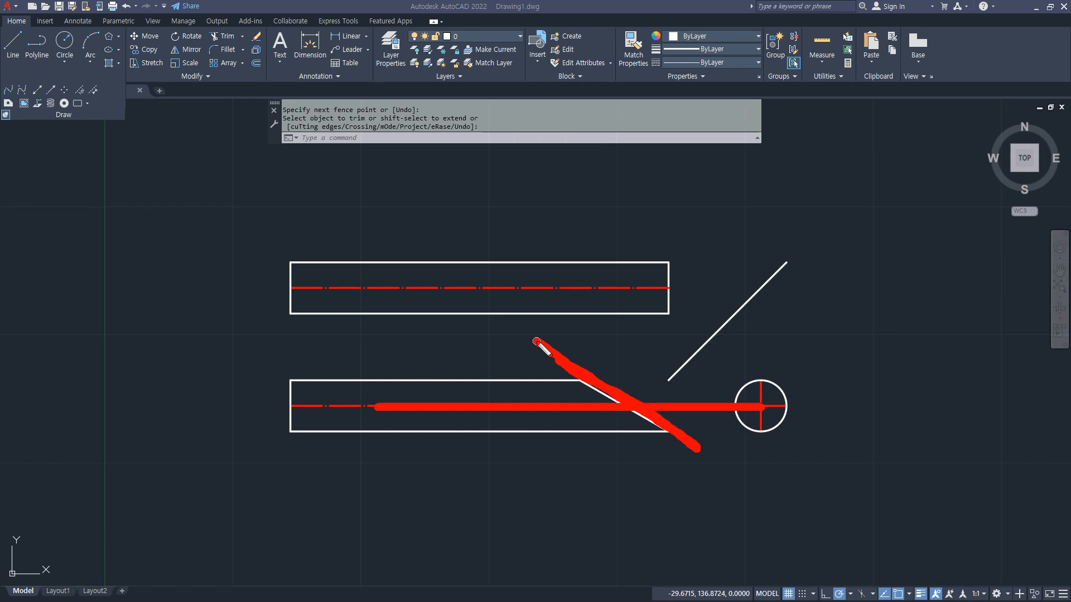
{"action": "key", "text": "e"}
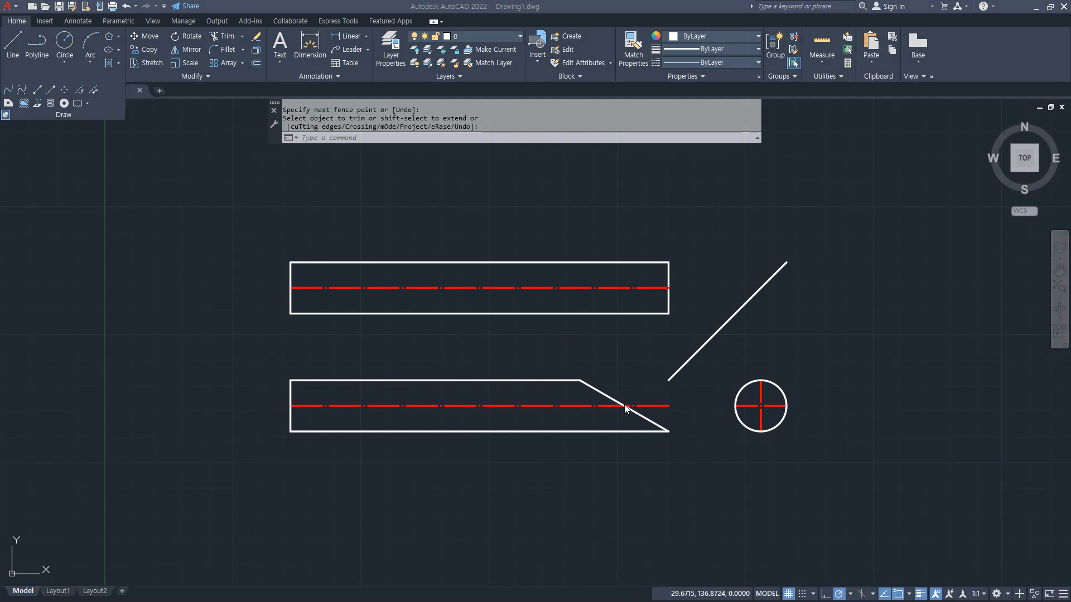
{"action": "key", "text": "Escape"}
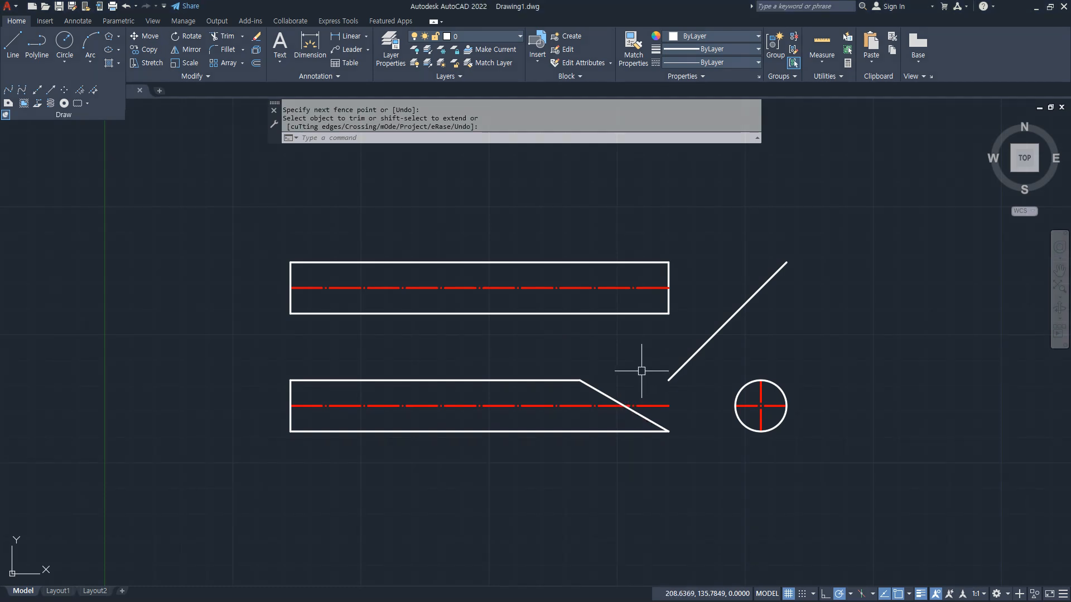
Draw a vertical line from the intersection of the sloping line and lower centre line up to the upper strip's top edge.
{"action": "key", "text": "Return"}
{"action": "type", "text": "l LINE"}
{"action": "key", "text": "Return"}
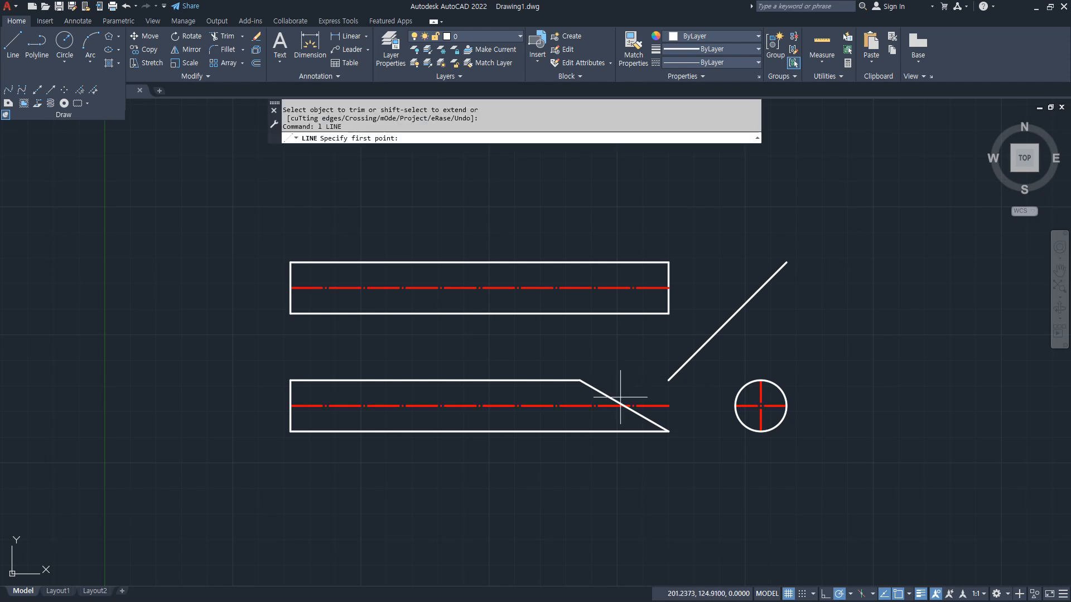
{"action": "scroll", "coordinate": [625, 407], "scroll_direction": "up", "scroll_amount": 1}
{"action": "scroll", "coordinate": [625, 404], "scroll_direction": "up", "scroll_amount": 1}
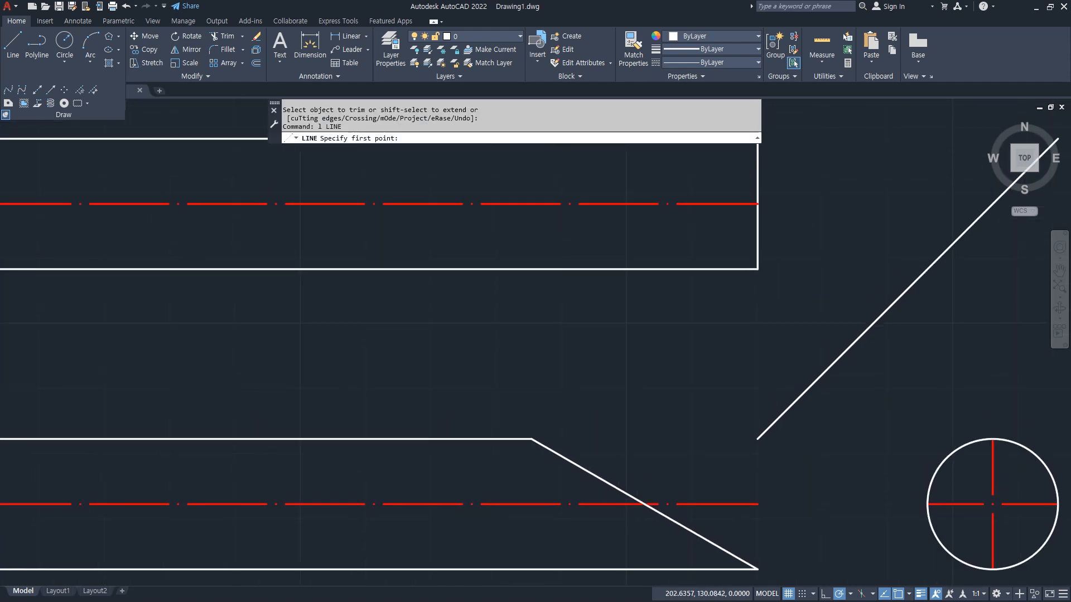
{"action": "left_click", "coordinate": [623, 407]}
{"action": "scroll", "coordinate": [641, 295], "scroll_direction": "down", "scroll_amount": 2}
{"action": "middle_click_drag", "start_coordinate": [639, 296], "coordinate": [638, 336]}
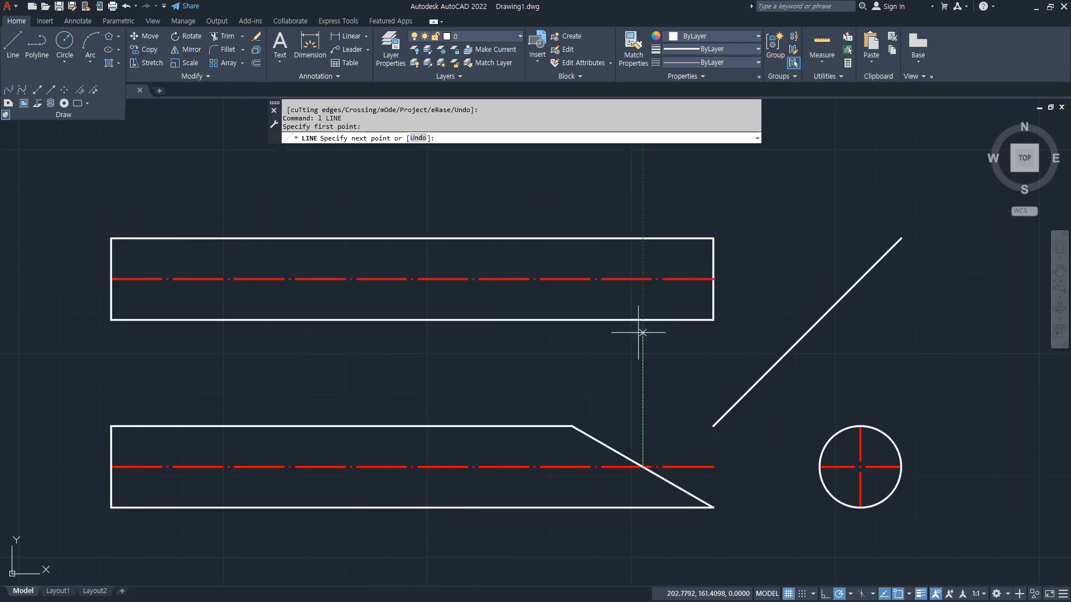
{"action": "left_click", "coordinate": [643, 238]}
{"action": "key", "text": "Return"}
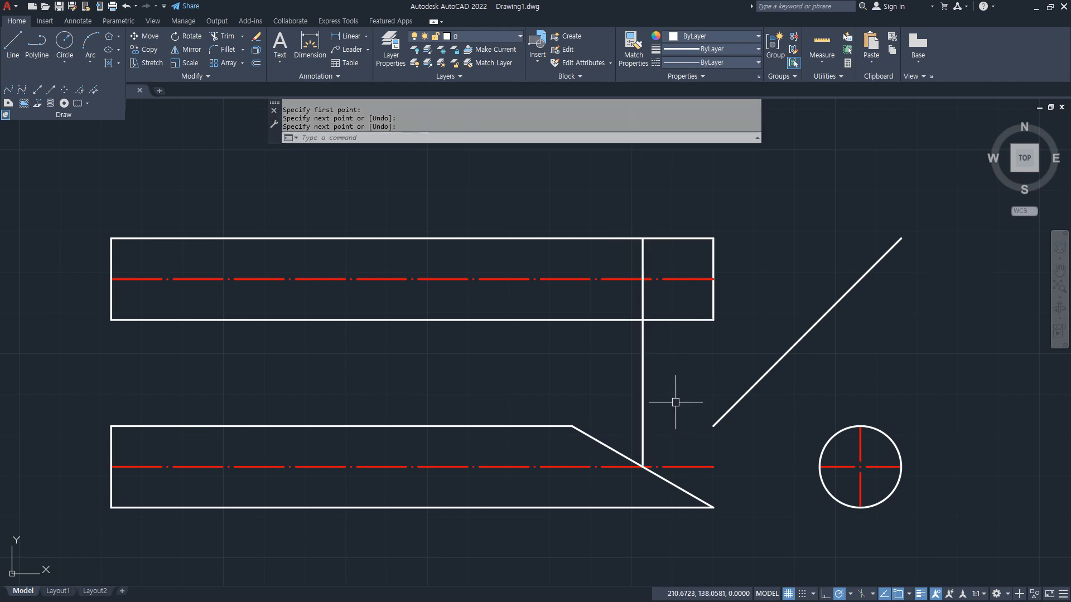
Match the upper strip's centre line properties onto the new vertical line.
{"action": "type", "text": "ma"}
{"action": "key", "text": "Return"}
{"action": "left_click", "coordinate": [674, 279]}
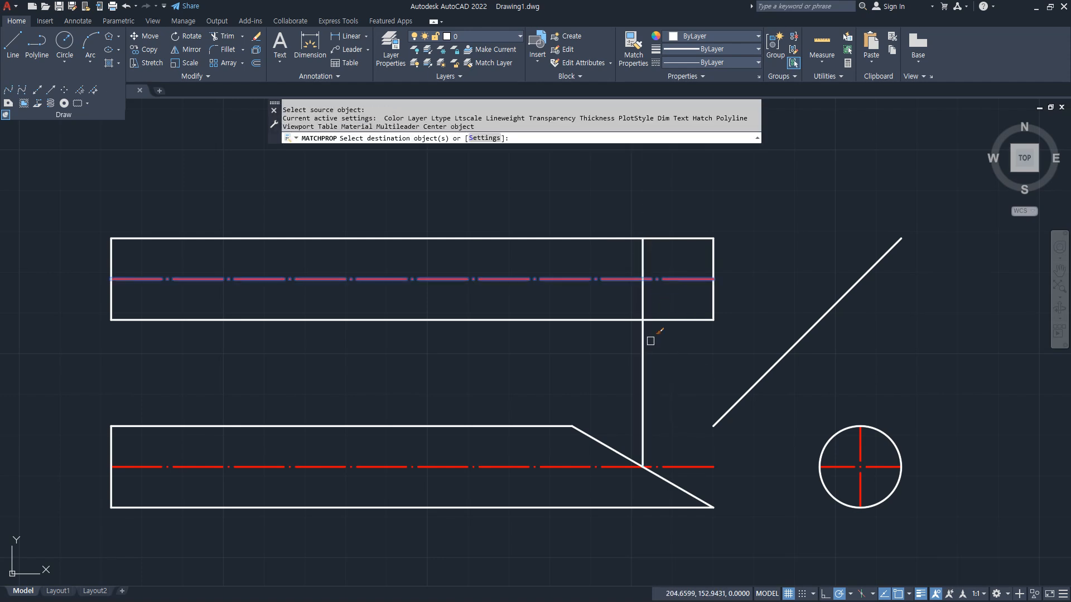
{"action": "left_click", "coordinate": [642, 341]}
{"action": "mouse_move", "coordinate": [826, 468]}
{"action": "left_mouse_down"}
{"action": "mouse_move", "coordinate": [719, 461]}
{"action": "mouse_move", "coordinate": [737, 476]}
{"action": "left_mouse_up"}
{"action": "left_click_drag", "start_coordinate": [866, 421], "coordinate": [728, 296]}
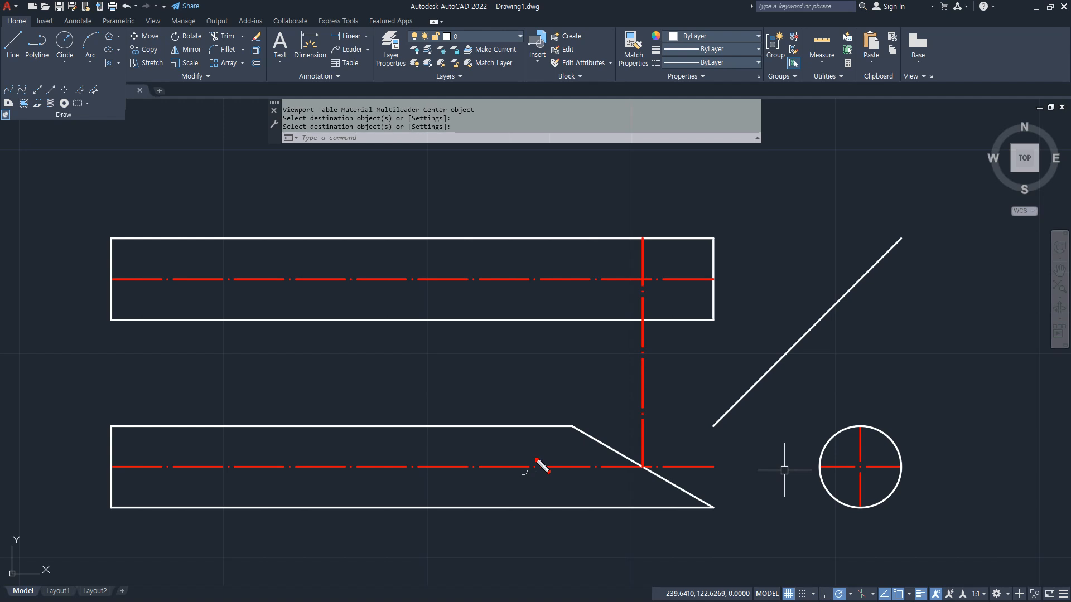
{"action": "left_click_drag", "start_coordinate": [501, 473], "coordinate": [760, 472]}
{"action": "left_click_drag", "start_coordinate": [578, 424], "coordinate": [751, 527]}
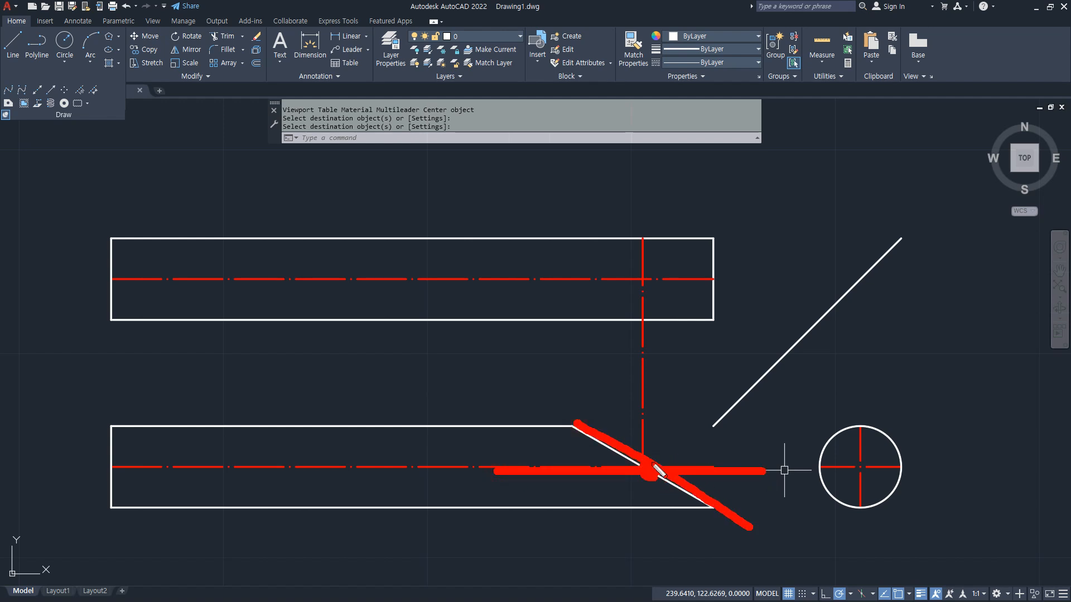
{"action": "left_click_drag", "start_coordinate": [485, 463], "coordinate": [775, 463]}
{"action": "left_click_drag", "start_coordinate": [569, 416], "coordinate": [721, 524]}
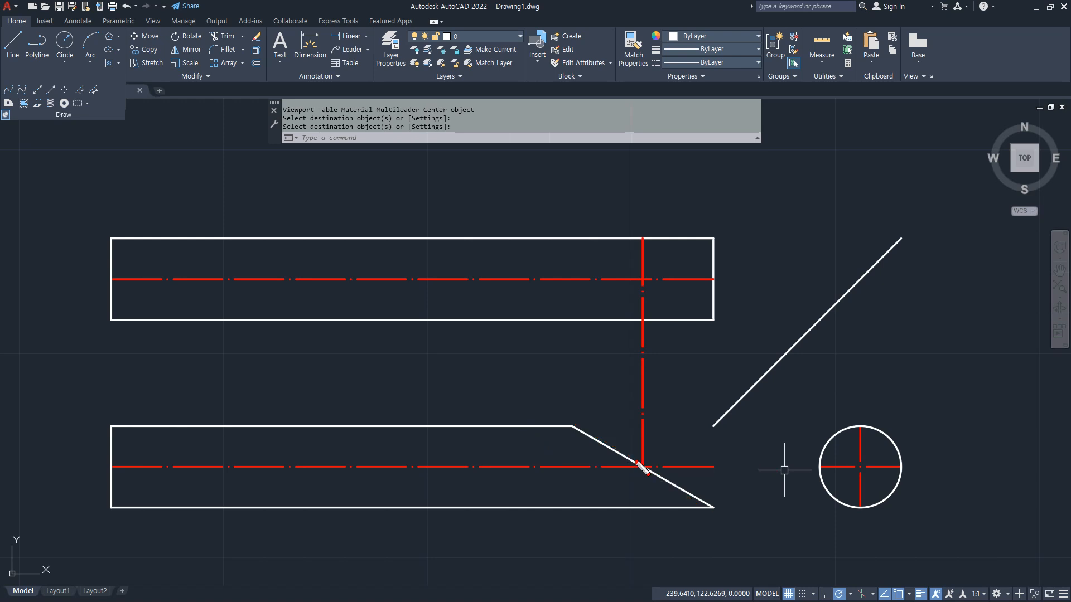
Draw a vertical line from the upper end of the sloping cut to the upper strip's top edge.
{"action": "type", "text": "l"}
{"action": "key", "text": "Return"}
{"action": "left_click", "coordinate": [572, 426]}
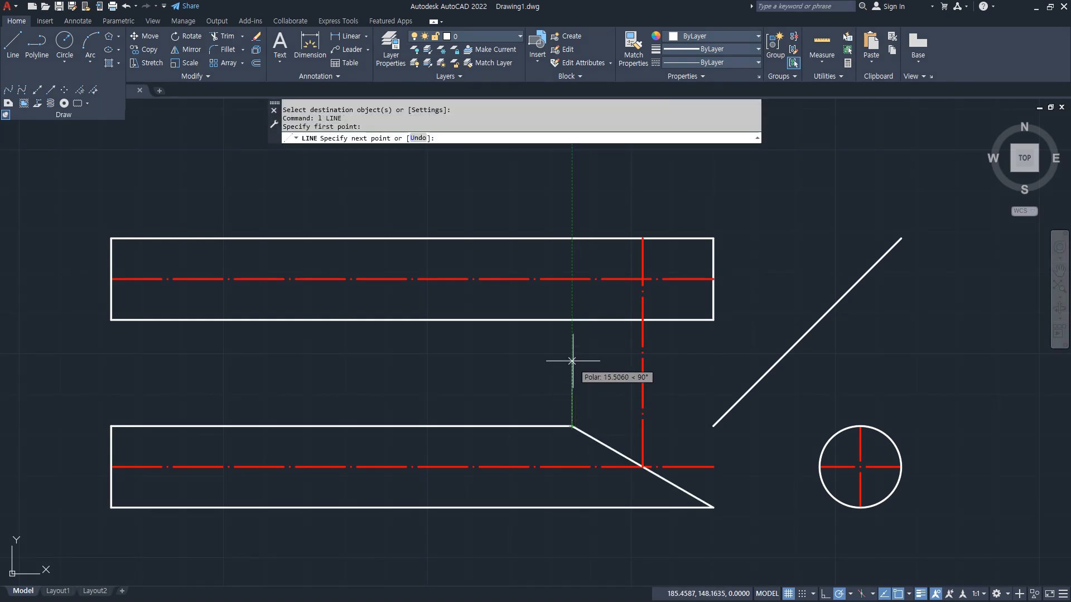
{"action": "key", "text": "Escape"}
{"action": "key", "text": "Return"}
{"action": "left_click", "coordinate": [571, 426]}
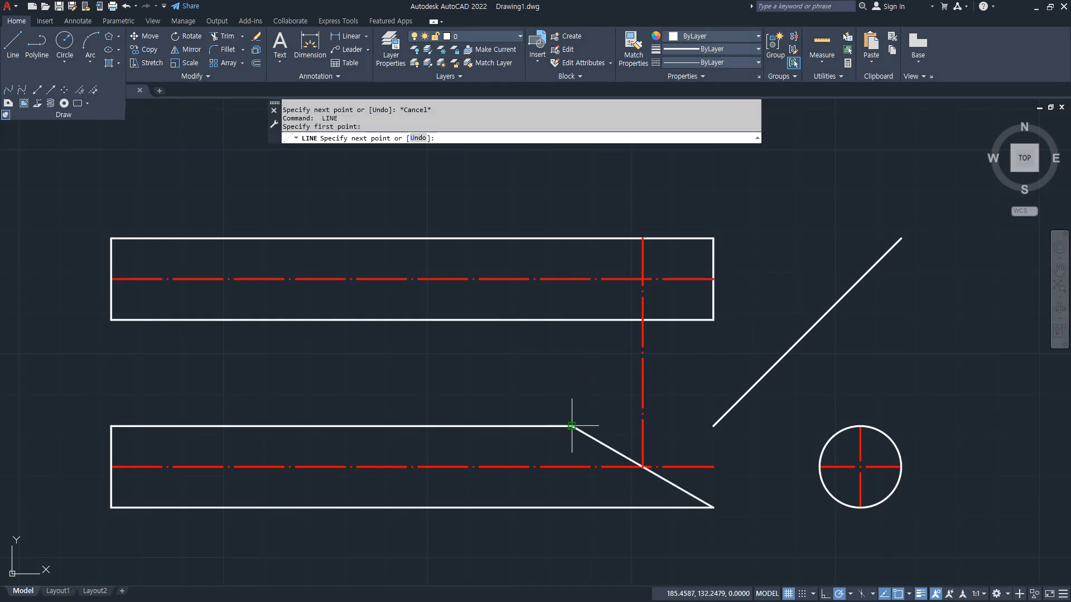
{"action": "left_click", "coordinate": [571, 320]}
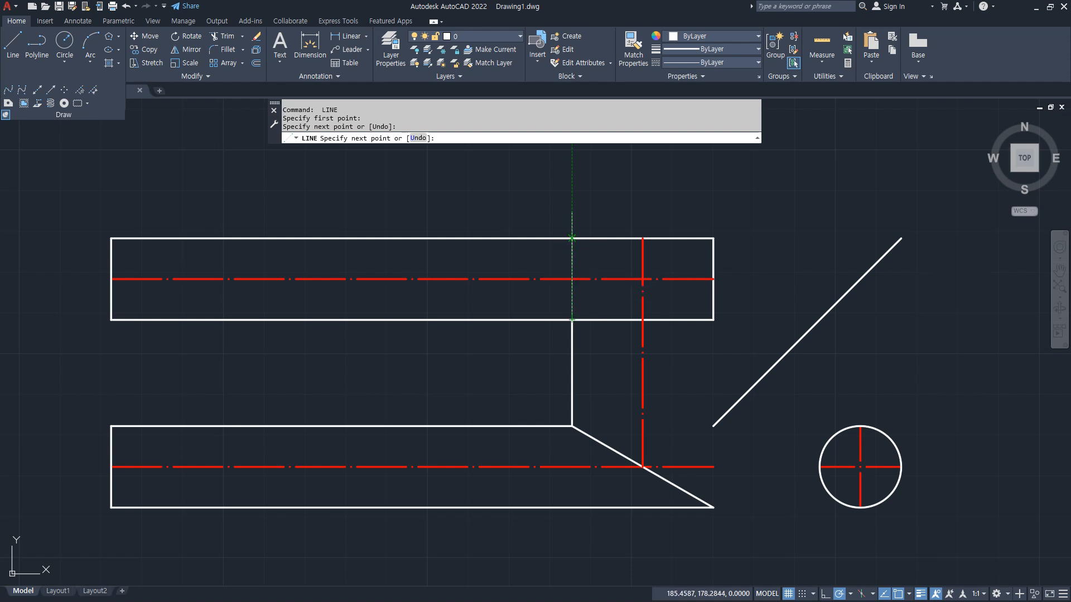
{"action": "left_click", "coordinate": [572, 239]}
{"action": "key", "text": "Return"}
{"action": "key", "text": "Return"}
Trim the segments of both vertical lines between the two strips.
{"action": "type", "text": "tr"}
{"action": "key", "text": "Return"}
{"action": "left_click", "coordinate": [642, 387]}
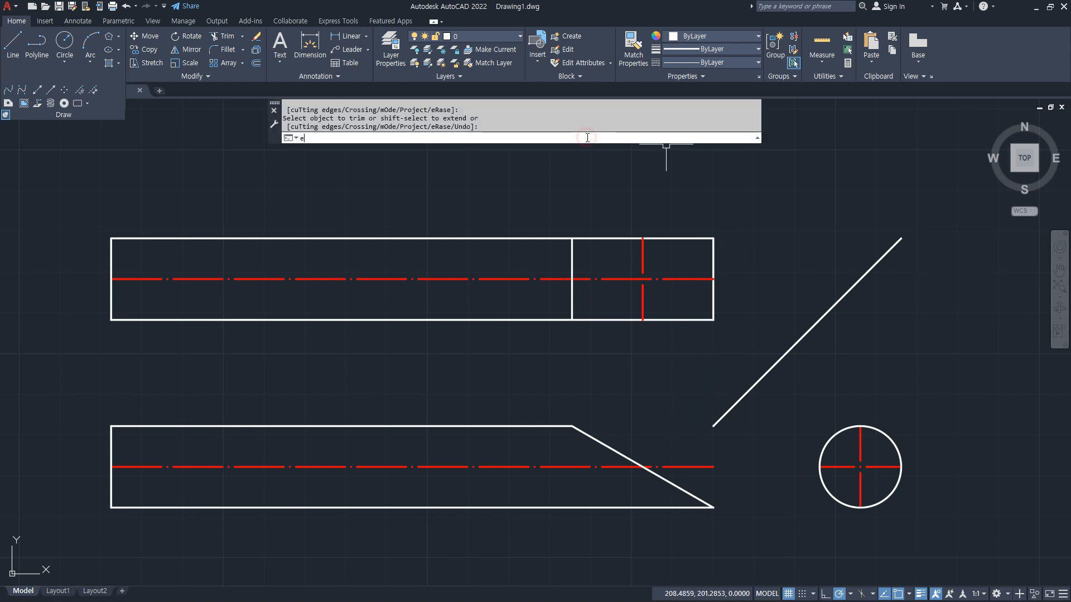
Draw an ellipse centred on the upper strip's centre line crossing, reaching the strip's end edge and its top edge.
{"action": "key", "text": "Return"}
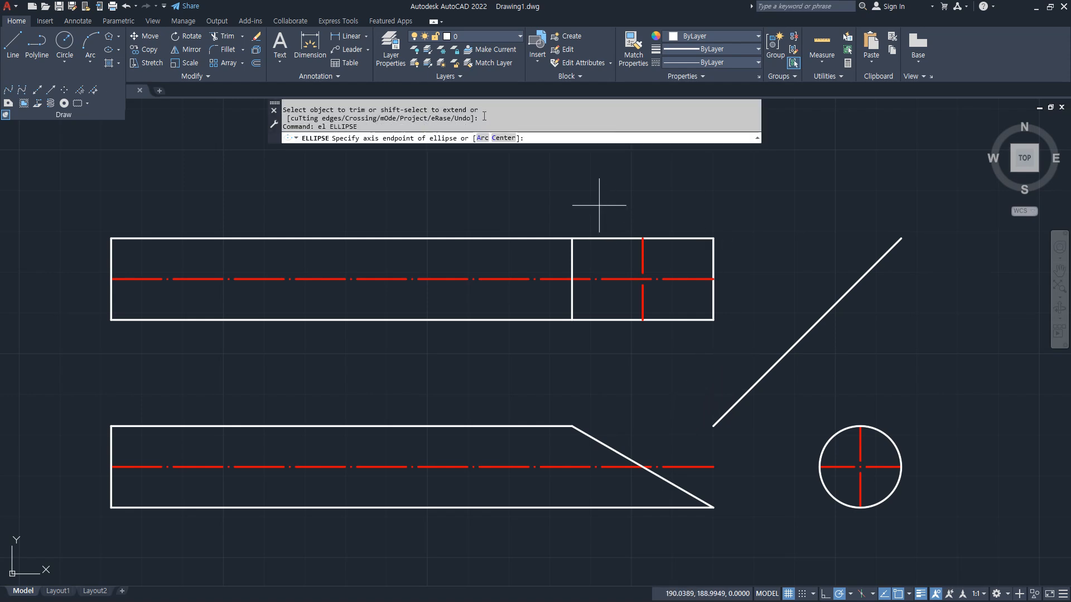
{"action": "left_click", "coordinate": [508, 137]}
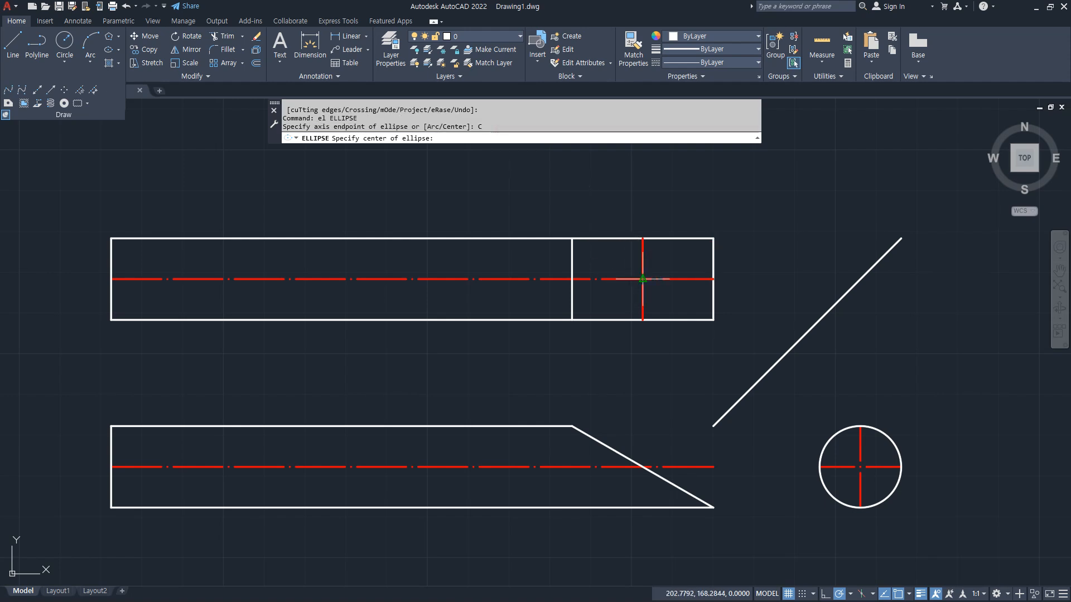
{"action": "left_click", "coordinate": [643, 279]}
{"action": "left_click", "coordinate": [714, 279]}
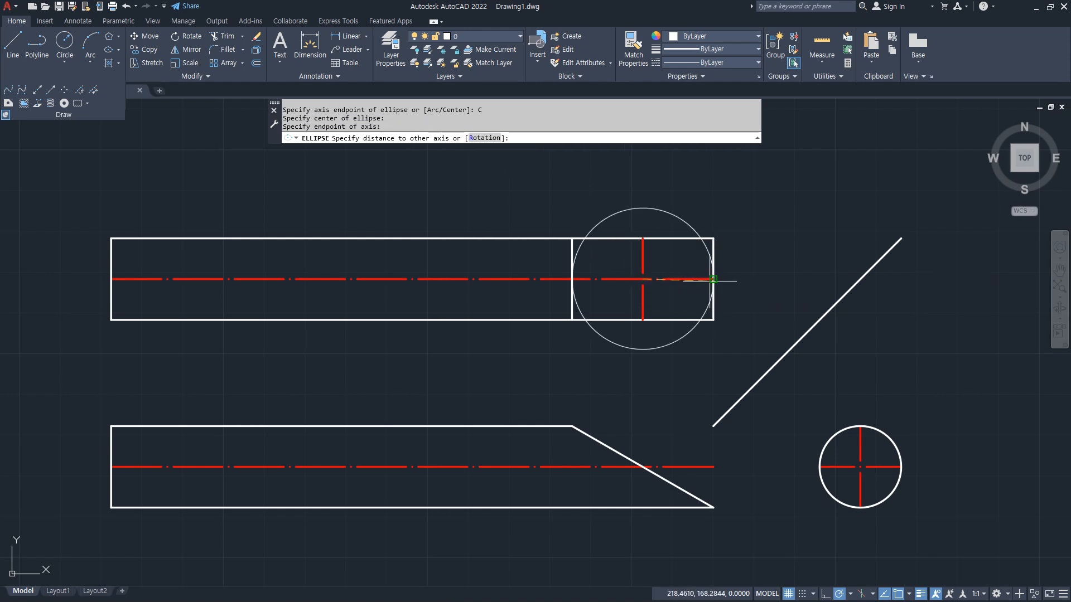
{"action": "left_click", "coordinate": [644, 240]}
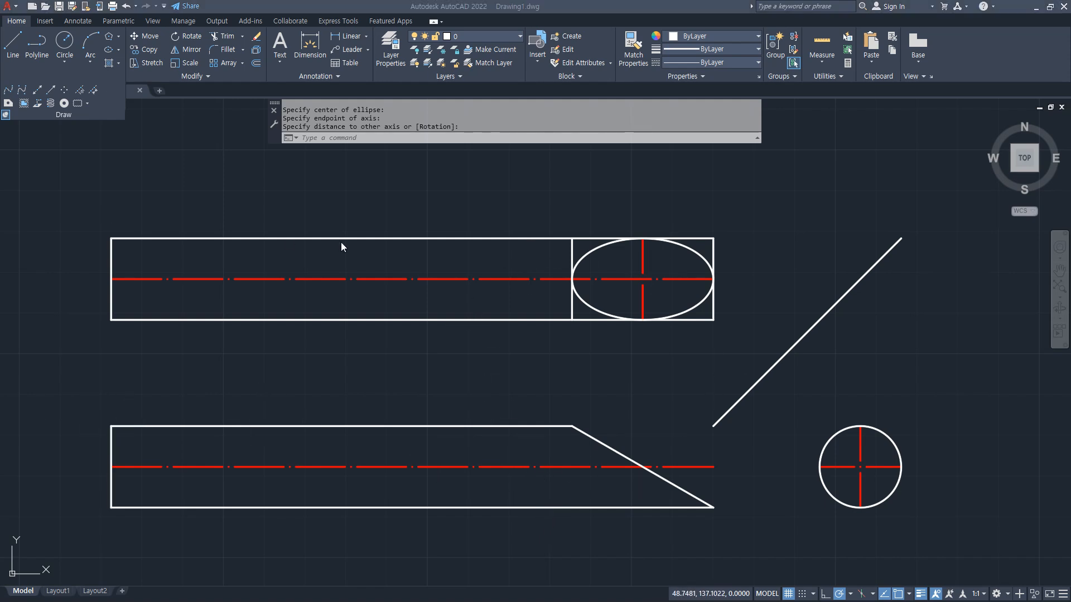
Erase the vertical line tangent to the ellipse inside the upper strip.
{"action": "left_click", "coordinate": [500, 255]}
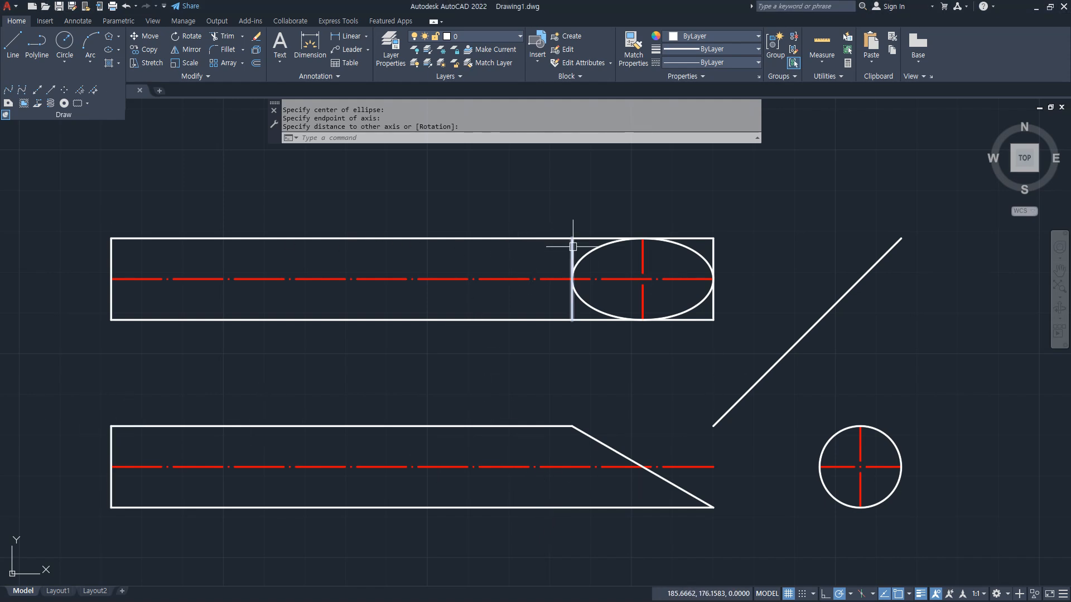
{"action": "left_click", "coordinate": [572, 265]}
{"action": "key", "text": "Delete"}
Trim the upper strip's corner lines and end edge outside the ellipse.
{"action": "type", "text": "tr"}
{"action": "key", "text": "Return"}
{"action": "left_click", "coordinate": [690, 223]}
{"action": "left_click", "coordinate": [727, 253]}
{"action": "left_click", "coordinate": [715, 296]}
{"action": "left_click", "coordinate": [696, 320]}
{"action": "key", "text": "Escape"}
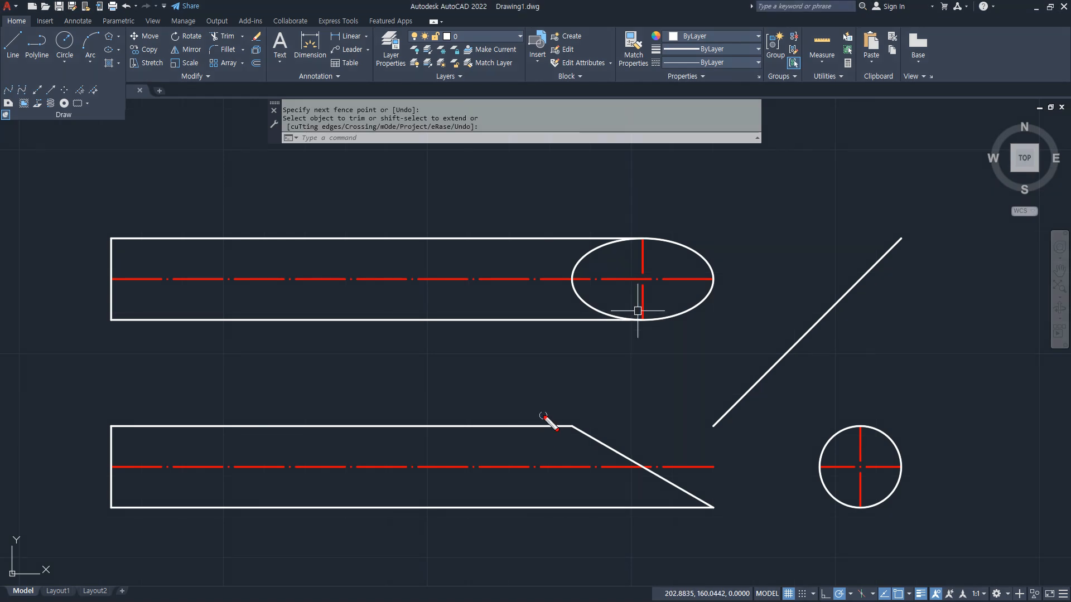
{"action": "mouse_move", "coordinate": [594, 441]}
{"action": "left_mouse_down"}
{"action": "mouse_move", "coordinate": [718, 508]}
{"action": "mouse_move", "coordinate": [604, 438]}
{"action": "left_mouse_up"}
{"action": "mouse_move", "coordinate": [682, 344]}
{"action": "left_mouse_down"}
{"action": "mouse_move", "coordinate": [582, 200]}
{"action": "mouse_move", "coordinate": [649, 356]}
{"action": "mouse_move", "coordinate": [634, 349]}
{"action": "left_mouse_up"}
{"action": "key", "text": "Escape"}
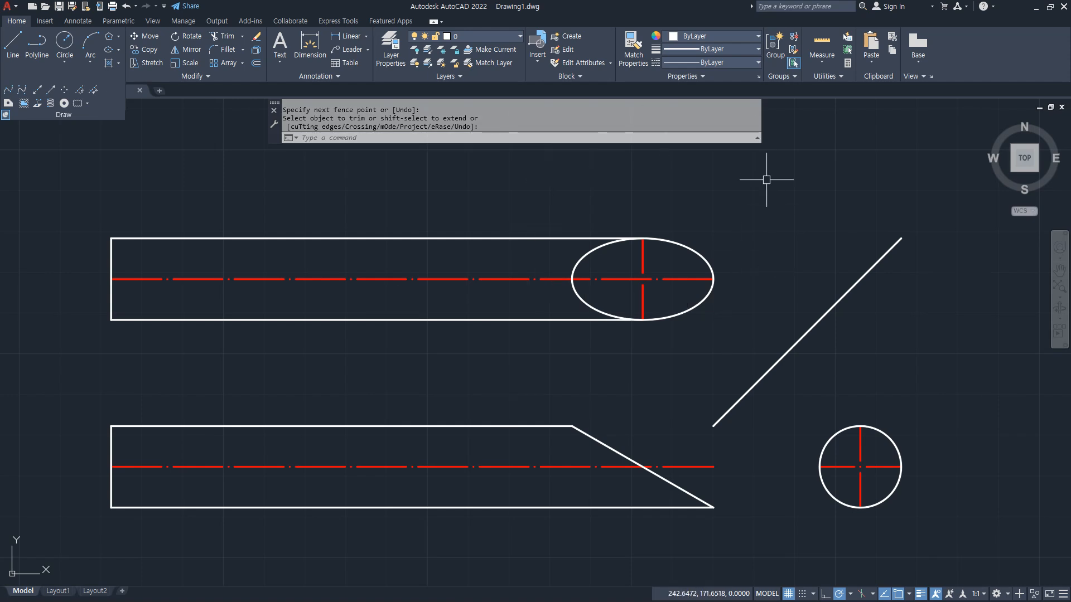
Erase the whole drawing and zoom to All.
{"action": "left_click", "coordinate": [950, 527]}
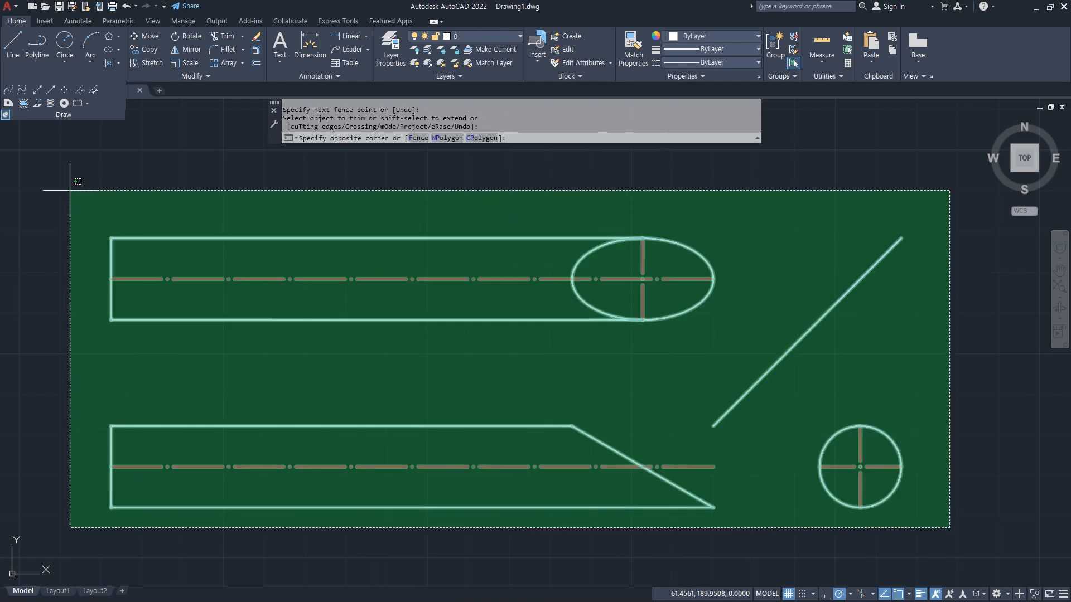
{"action": "left_click", "coordinate": [64, 187]}
{"action": "type", "text": "e"}
{"action": "key", "text": "Return"}
{"action": "type", "text": "z"}
{"action": "key", "text": "Return"}
{"action": "type", "text": "a"}
{"action": "key", "text": "Return"}
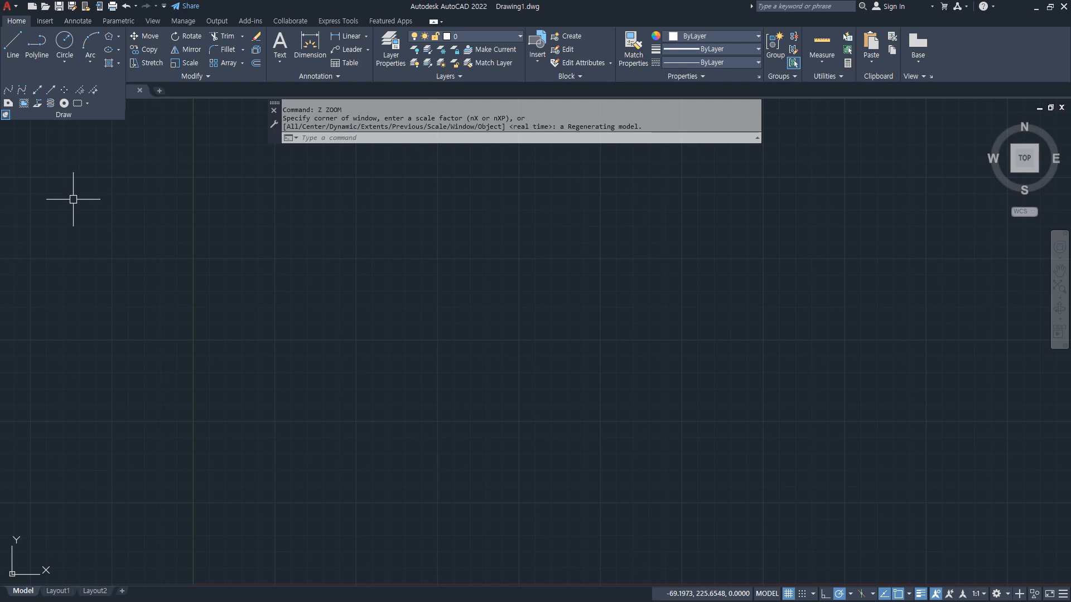
Draw horizontal, vertical and 120-degree construction lines through one common point.
{"action": "type", "text": "xl"}
{"action": "key", "text": "Return"}
{"action": "left_click", "coordinate": [471, 405]}
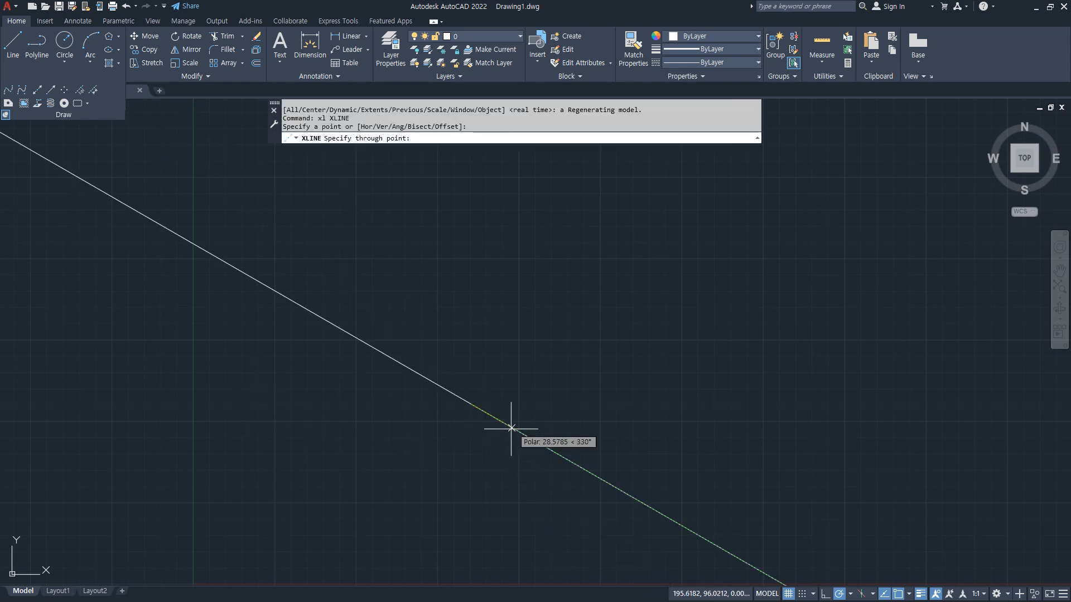
{"action": "left_click", "coordinate": [514, 404]}
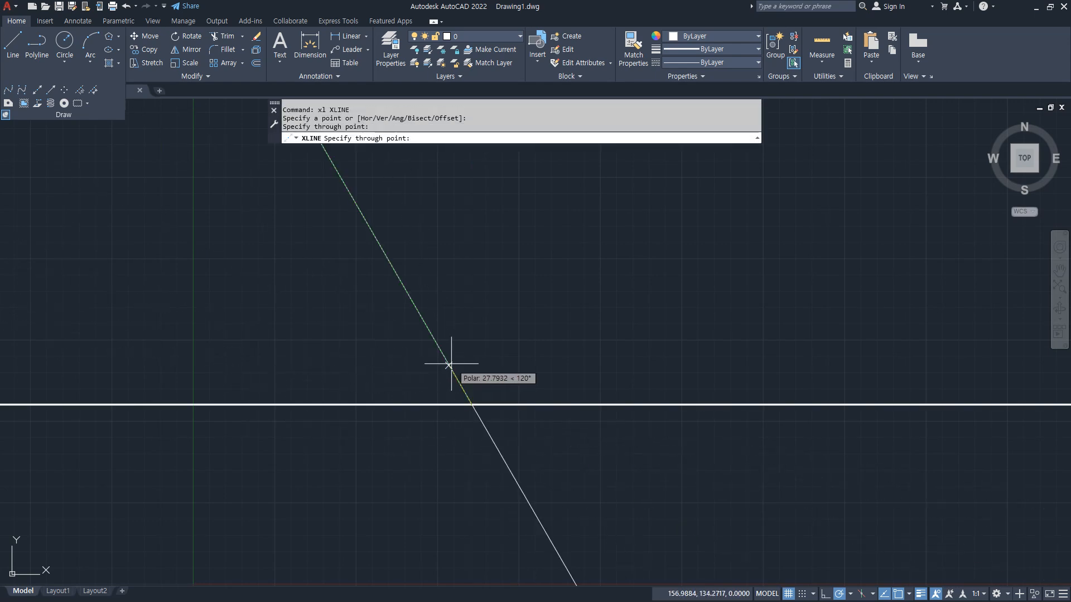
{"action": "left_click", "coordinate": [471, 369]}
{"action": "left_click", "coordinate": [452, 368]}
{"action": "key", "text": "Return"}
Trim away the part of the 120-degree construction line below the common intersection point.
{"action": "type", "text": "tr"}
{"action": "key", "text": "Return"}
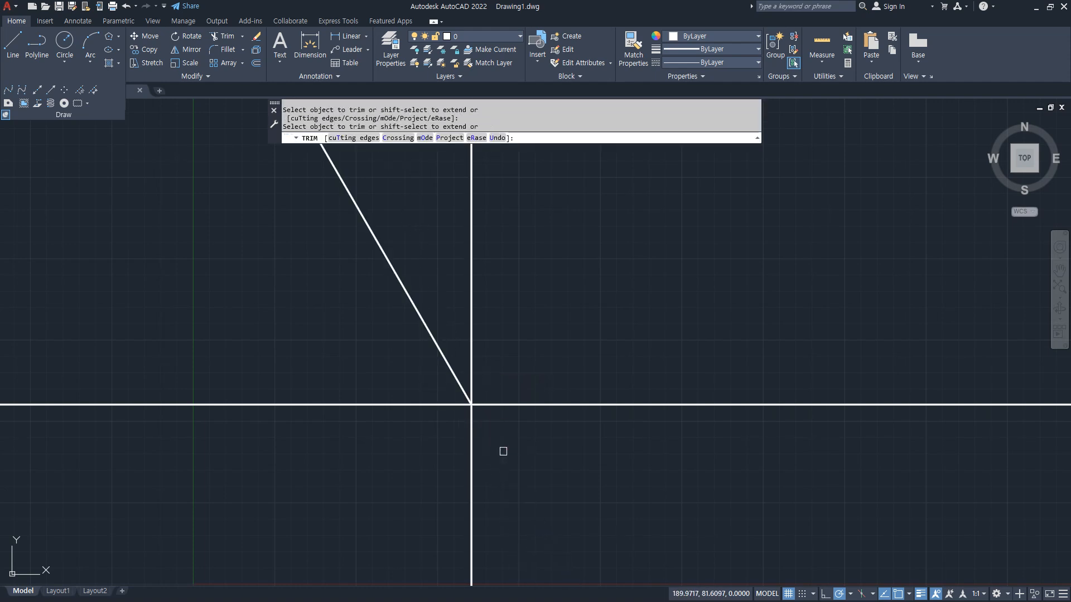
{"action": "key", "text": "Return"}
Move the horizontal, vertical and 120-degree construction lines to the red dash-dot center-line layer.
{"action": "left_click", "coordinate": [502, 451]}
{"action": "left_click", "coordinate": [438, 393]}
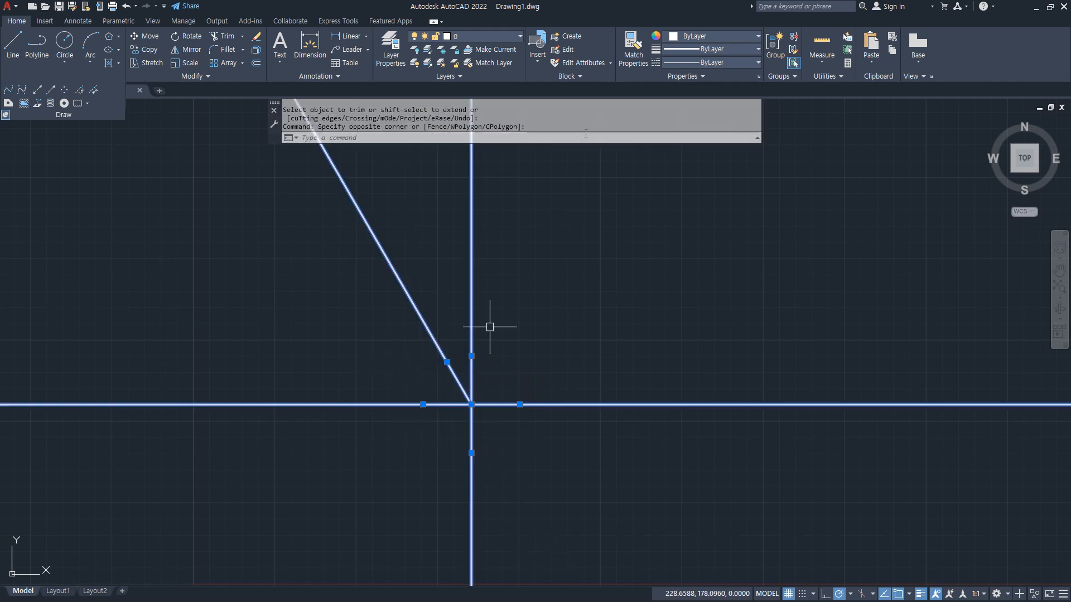
{"action": "left_click", "coordinate": [518, 37]}
{"action": "left_click", "coordinate": [495, 64]}
{"action": "key", "text": "Escape"}
{"action": "scroll", "coordinate": [443, 417], "scroll_direction": "up", "scroll_amount": 2}
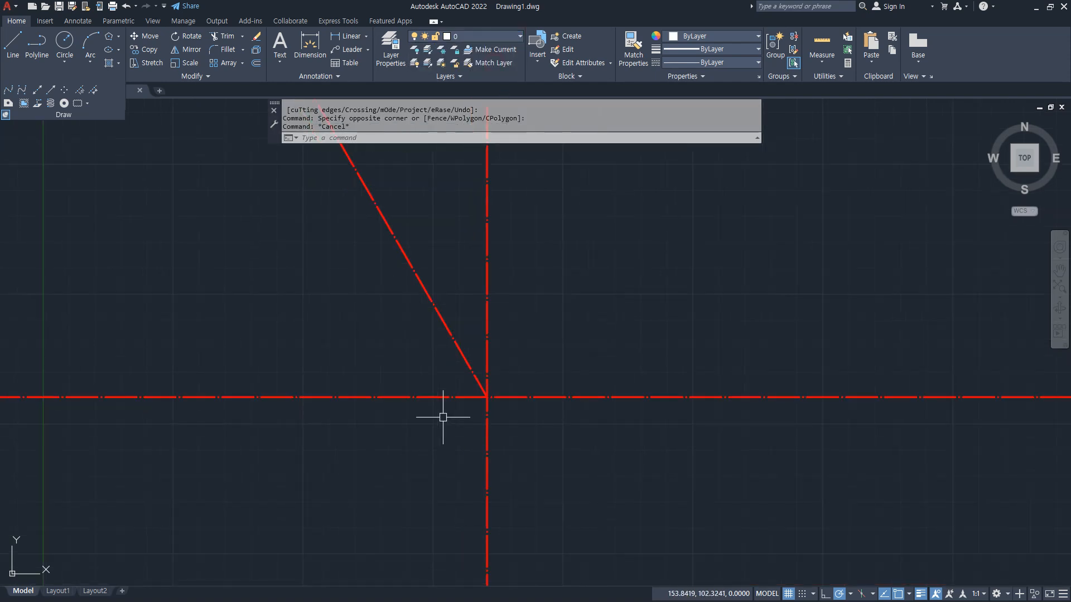
Draw a circle of radius 50 centred on the common point of the construction lines.
{"action": "type", "text": "c"}
{"action": "key", "text": "Return"}
{"action": "left_click", "coordinate": [487, 397]}
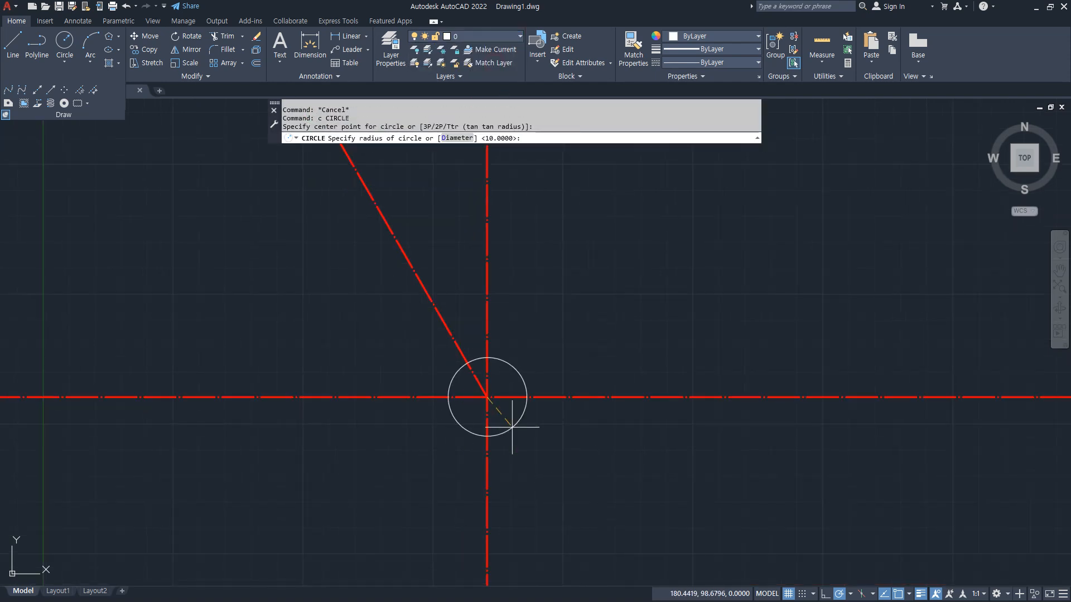
{"action": "type", "text": "50"}
{"action": "key", "text": "Return"}
Trim the horizontal, vertical and 120-degree lines outside the circle.
{"action": "type", "text": "tr"}
{"action": "key", "text": "Return"}
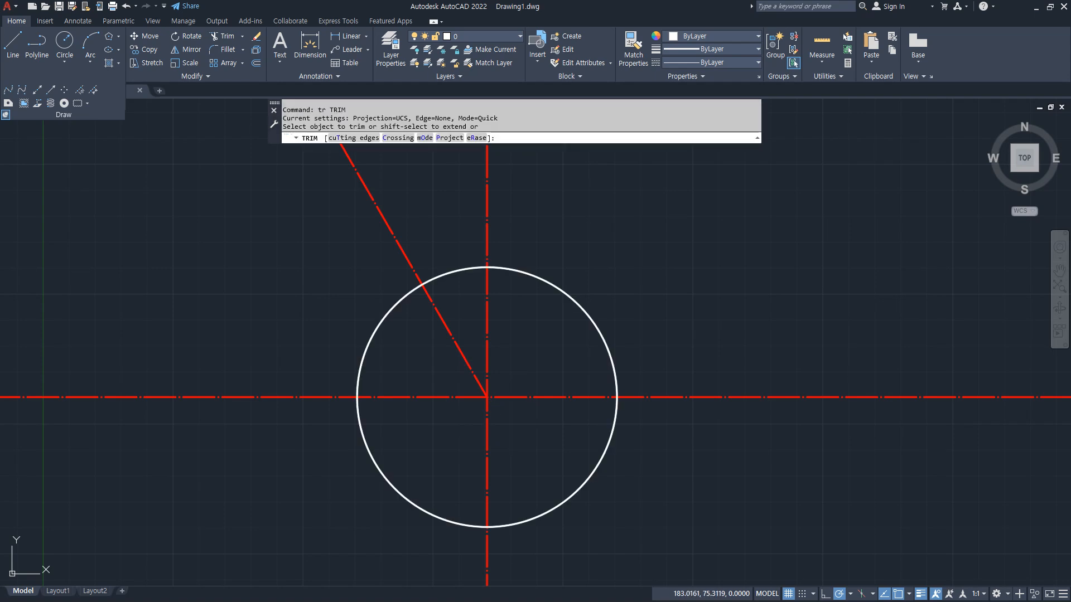
{"action": "left_click_drag", "start_coordinate": [482, 565], "coordinate": [563, 554]}
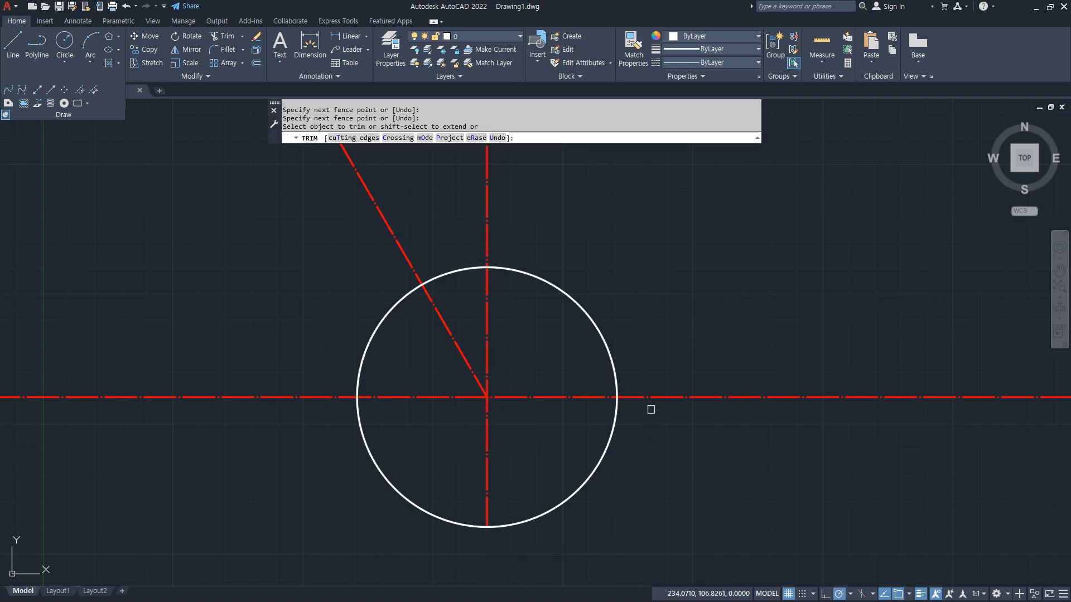
{"action": "left_click", "coordinate": [652, 395]}
{"action": "mouse_move", "coordinate": [566, 197]}
{"action": "left_mouse_down"}
{"action": "mouse_move", "coordinate": [371, 238]}
{"action": "mouse_move", "coordinate": [217, 386]}
{"action": "left_mouse_up"}
{"action": "left_click", "coordinate": [219, 396]}
{"action": "key", "text": "Return"}
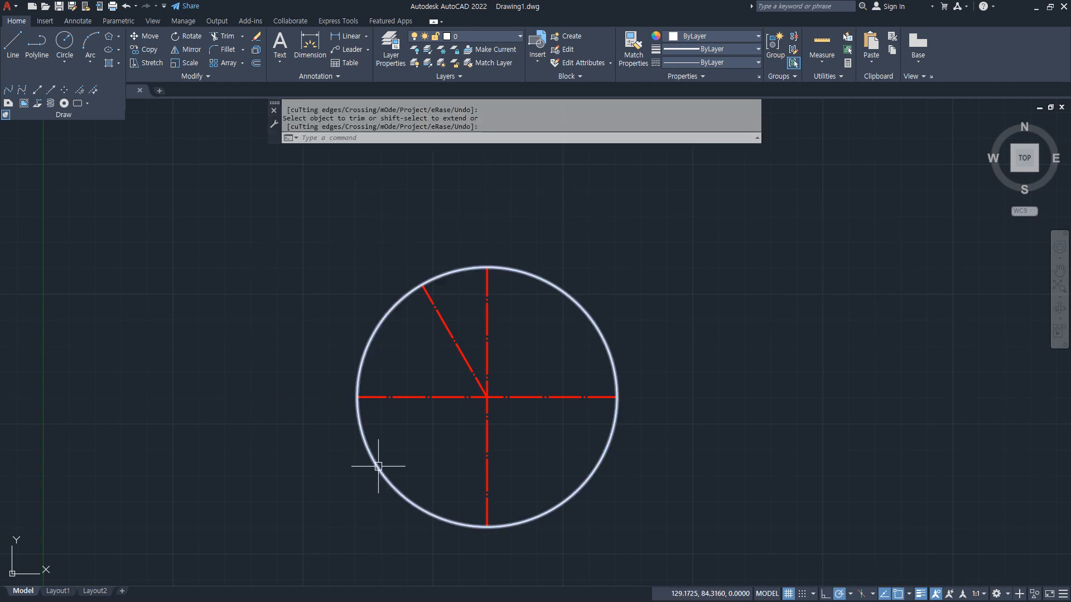
Erase the circle, leaving only the red center lines.
{"action": "left_click", "coordinate": [372, 461]}
{"action": "type", "text": "e"}
{"action": "key", "text": "Return"}
{"action": "middle_click_drag", "start_coordinate": [388, 458], "coordinate": [386, 426]}
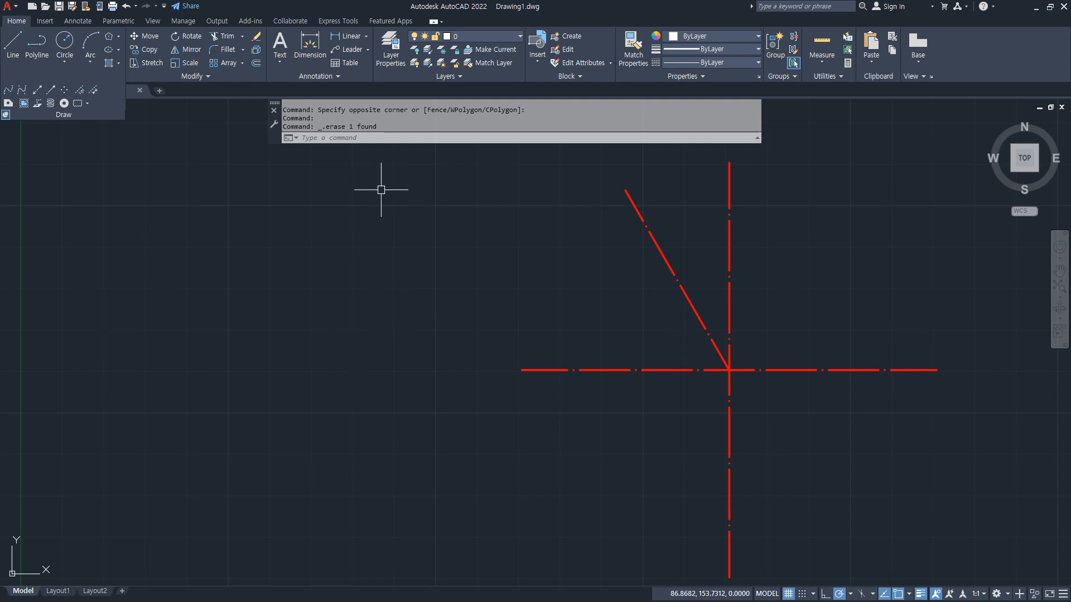
Draw a 3-Point arc from the horizontal line's right end through the vertical line's upper end to the 120-degree line's outer end.
{"action": "left_click", "coordinate": [88, 64]}
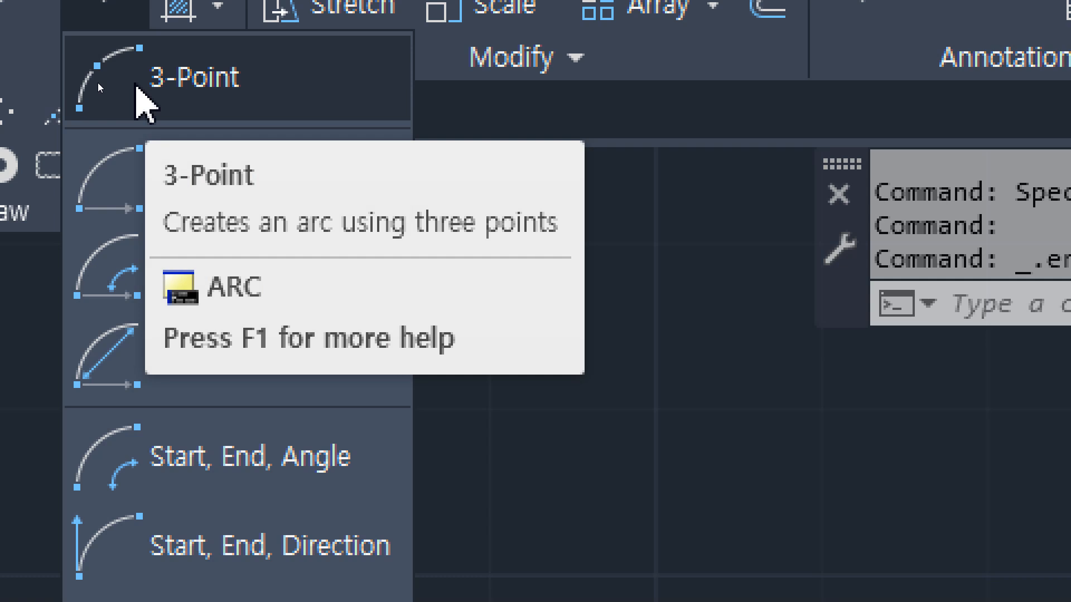
{"action": "left_click", "coordinate": [136, 85]}
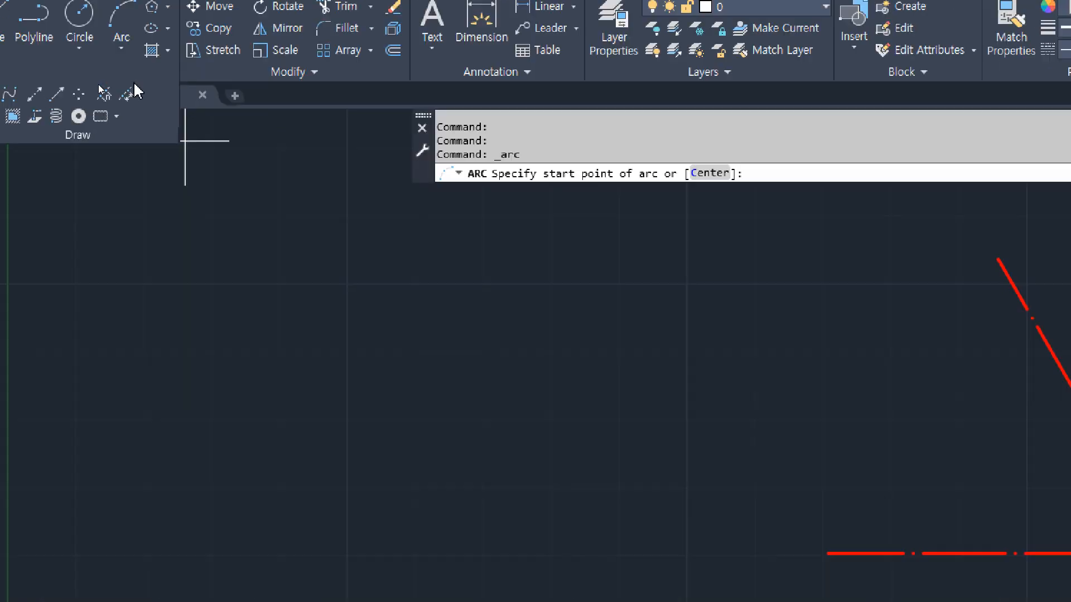
{"action": "left_click", "coordinate": [936, 370]}
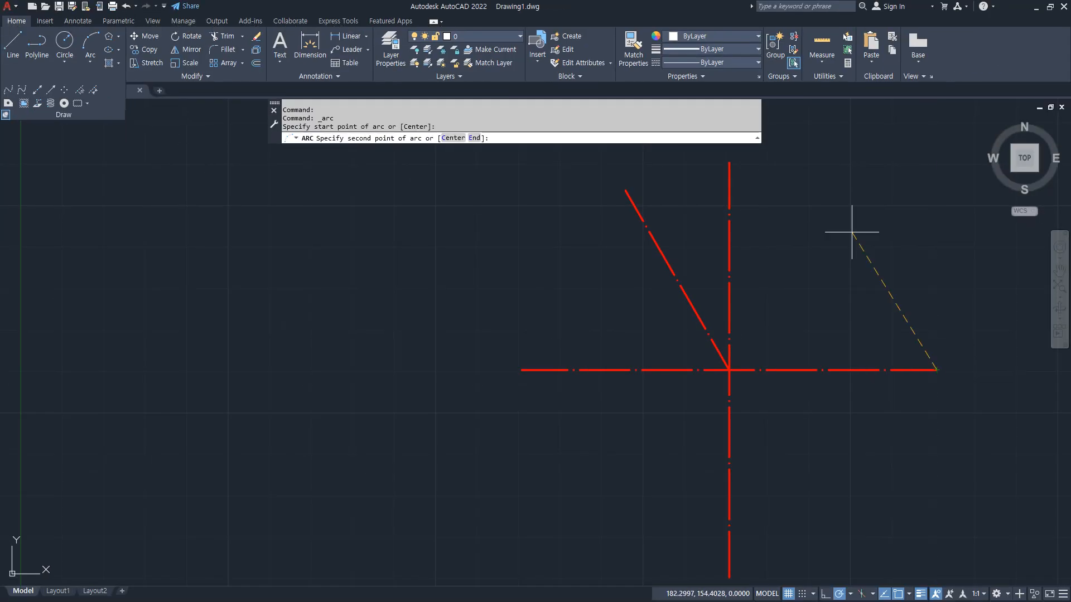
{"action": "left_click", "coordinate": [729, 163]}
{"action": "left_click", "coordinate": [629, 202]}
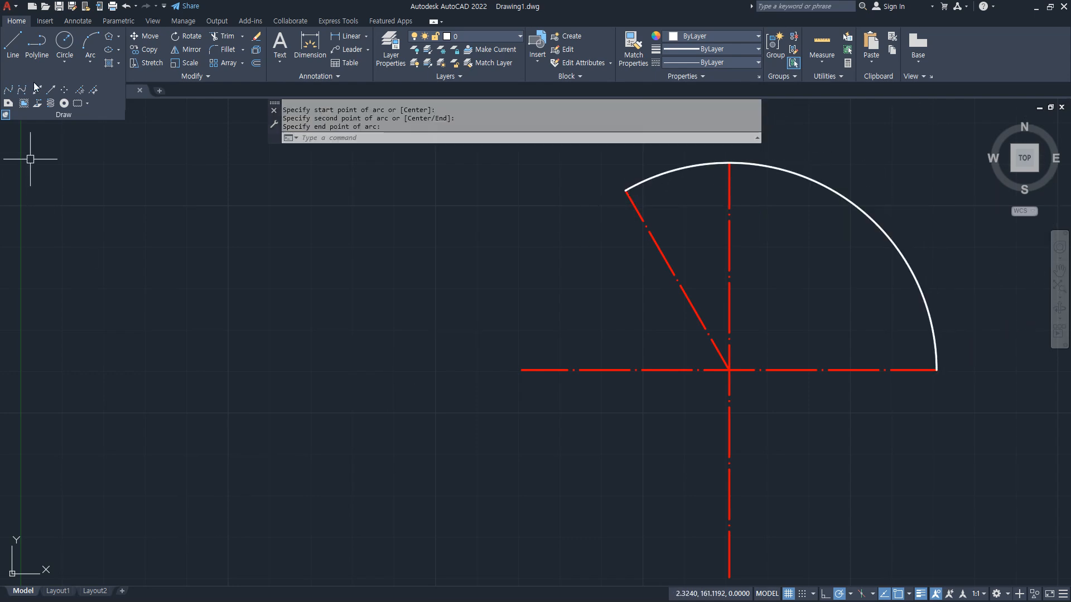
Draw a 3-Point arc from the 120-degree line's outer end through the horizontal line's left end to the vertical line's lower end.
{"action": "left_click", "coordinate": [90, 42]}
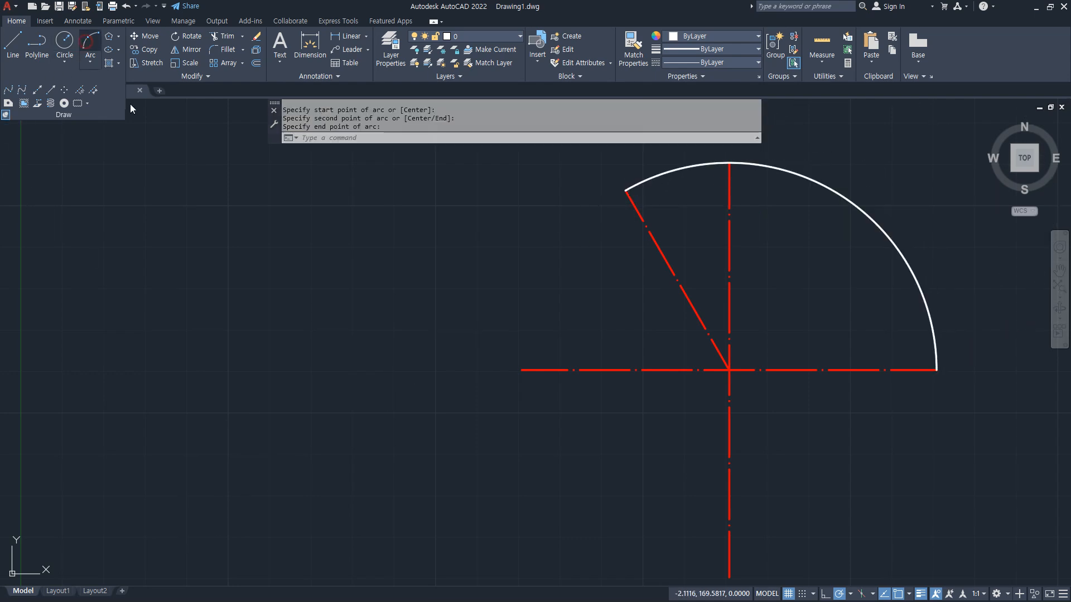
{"action": "left_click", "coordinate": [625, 208]}
{"action": "left_click", "coordinate": [522, 370]}
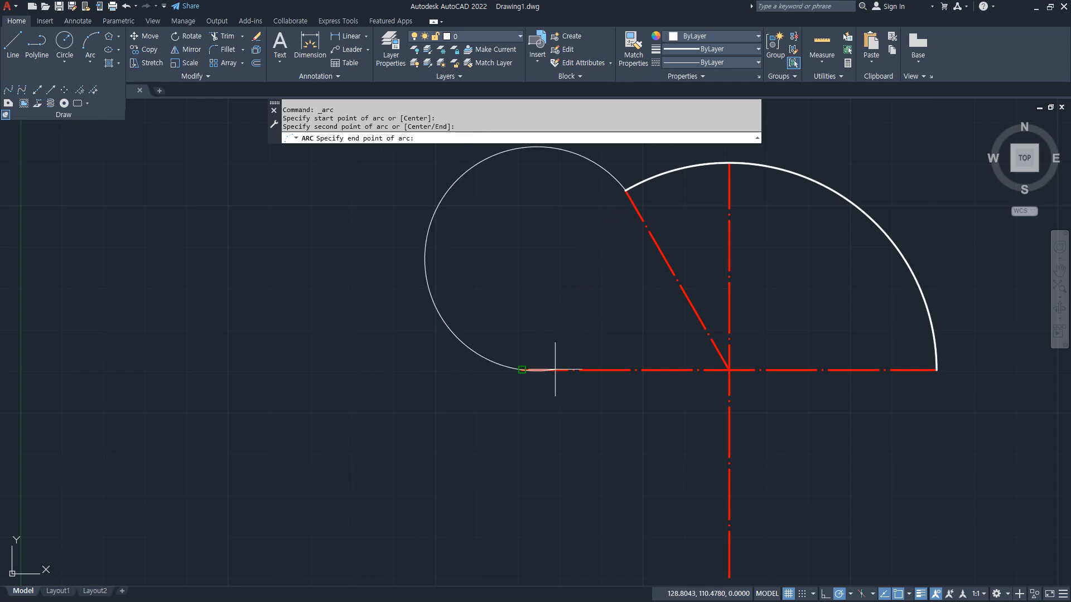
{"action": "scroll", "coordinate": [634, 499], "scroll_direction": "down", "scroll_amount": 2}
{"action": "left_click", "coordinate": [694, 547]}
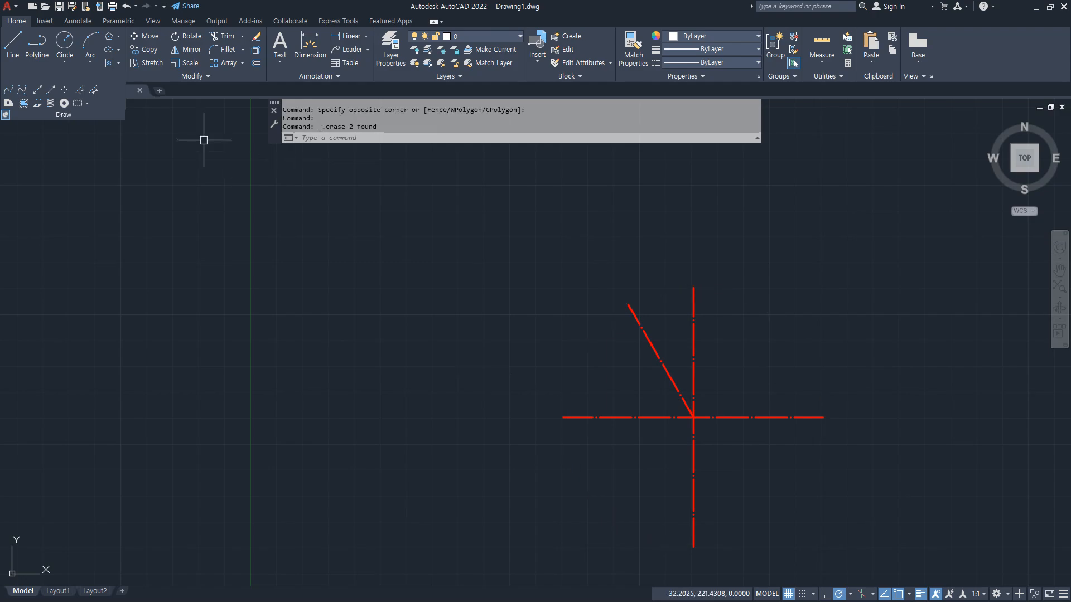
Draw a Start, Center, End arc from the horizontal line's right end about the common point, ending past the 120-degree line.
{"action": "left_click", "coordinate": [92, 65]}
{"action": "left_click", "coordinate": [91, 65]}
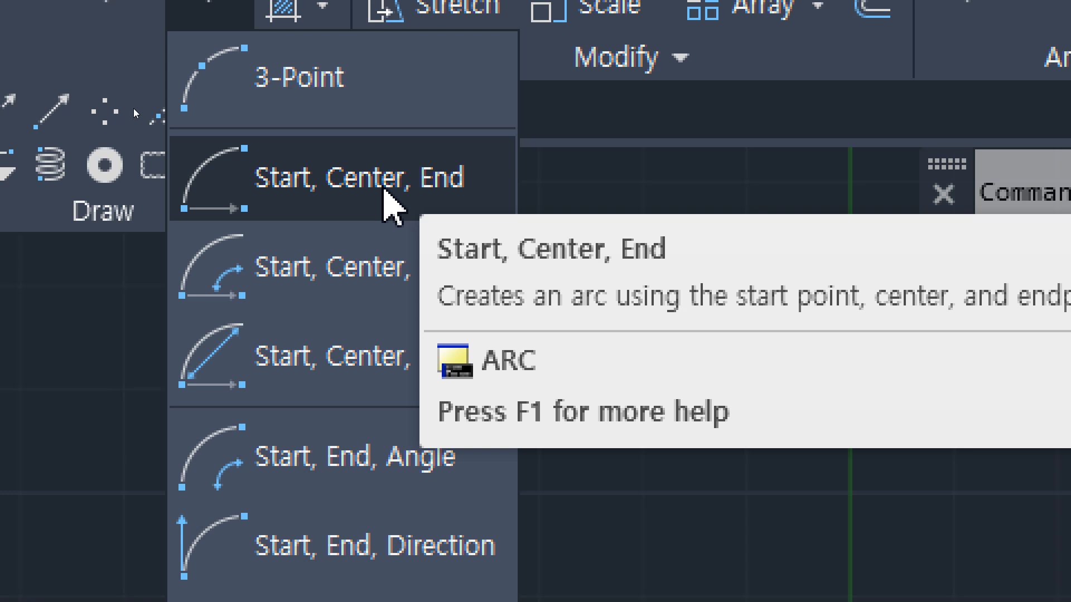
{"action": "left_click", "coordinate": [384, 190]}
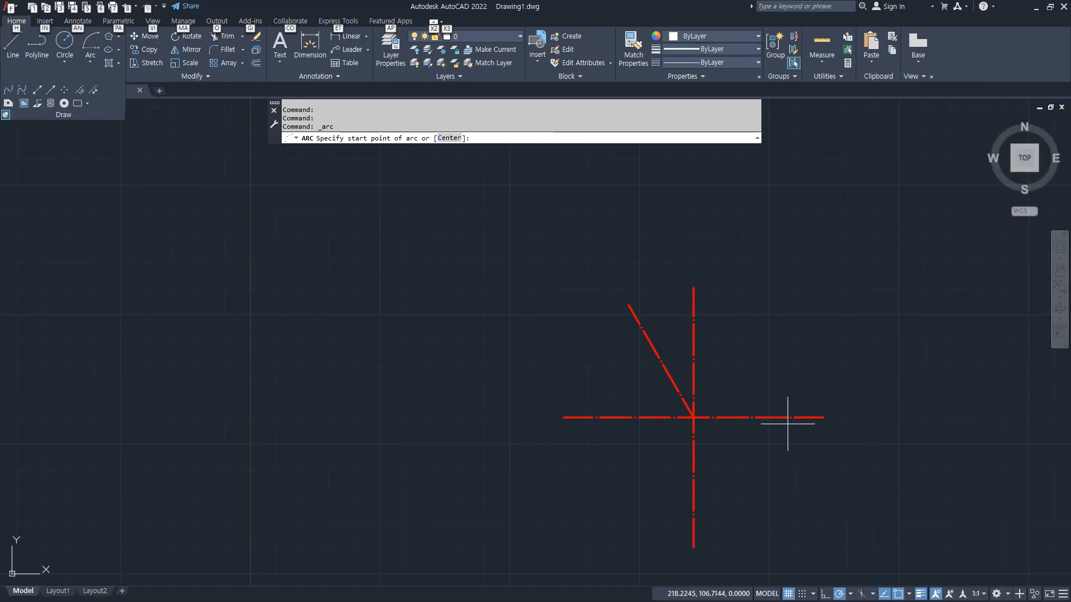
{"action": "left_click", "coordinate": [824, 417]}
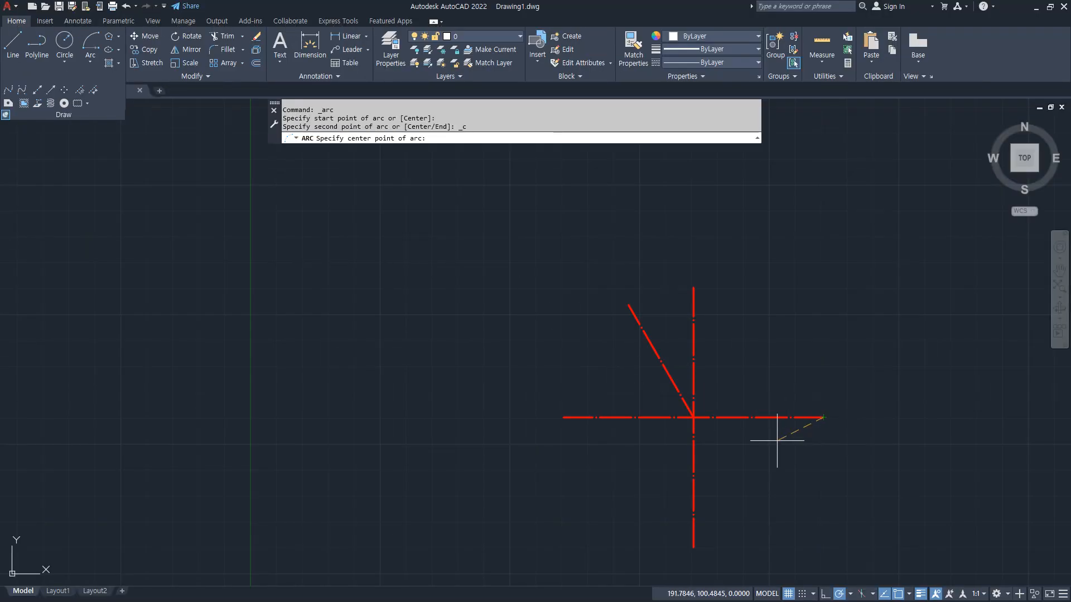
{"action": "left_click", "coordinate": [693, 417]}
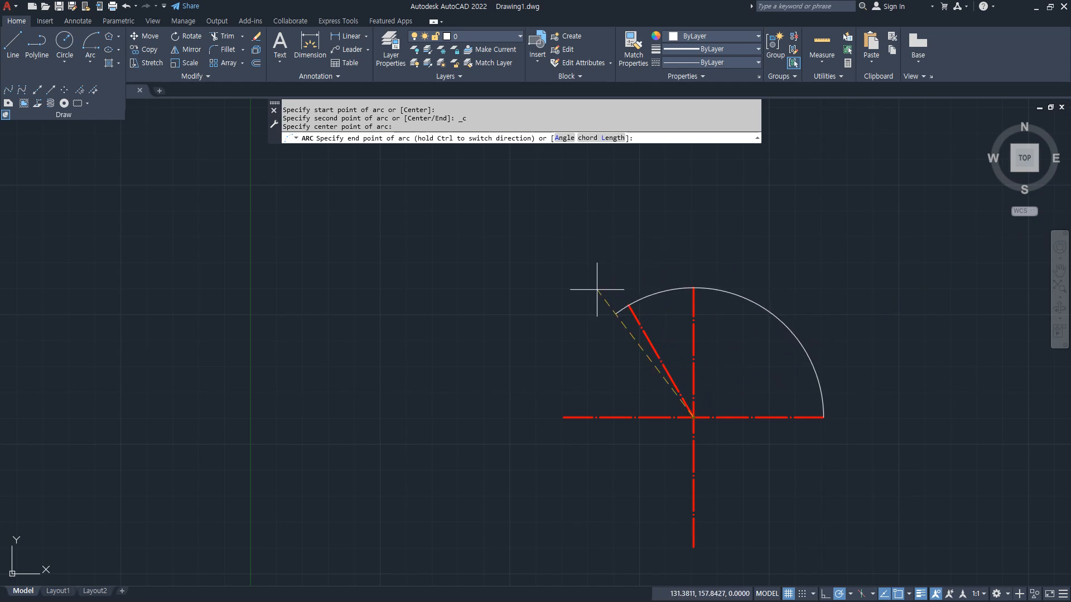
{"action": "left_click", "coordinate": [551, 328]}
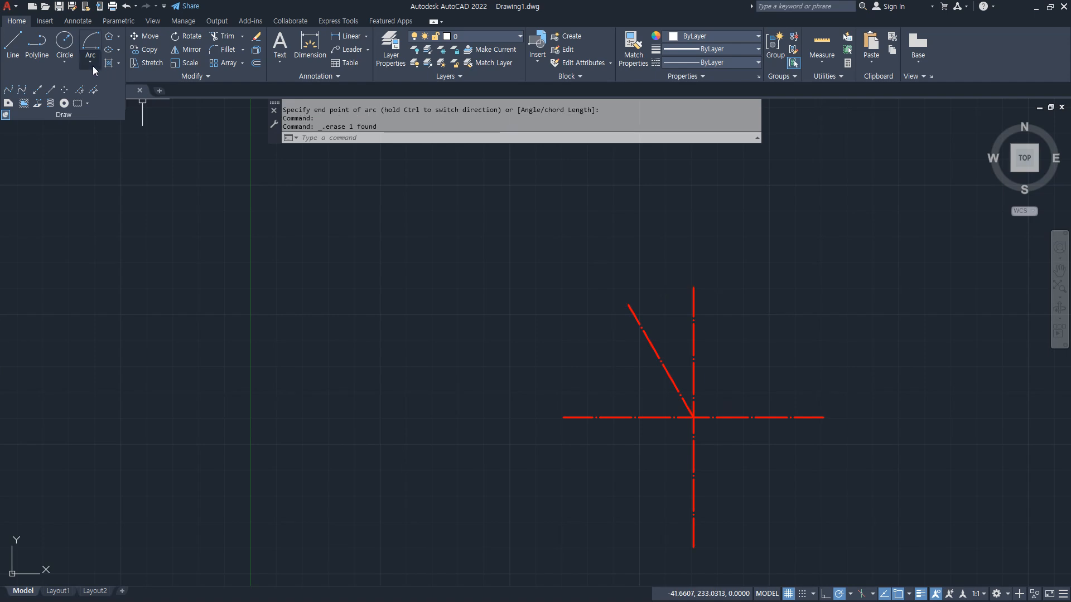
{"action": "left_click", "coordinate": [93, 67]}
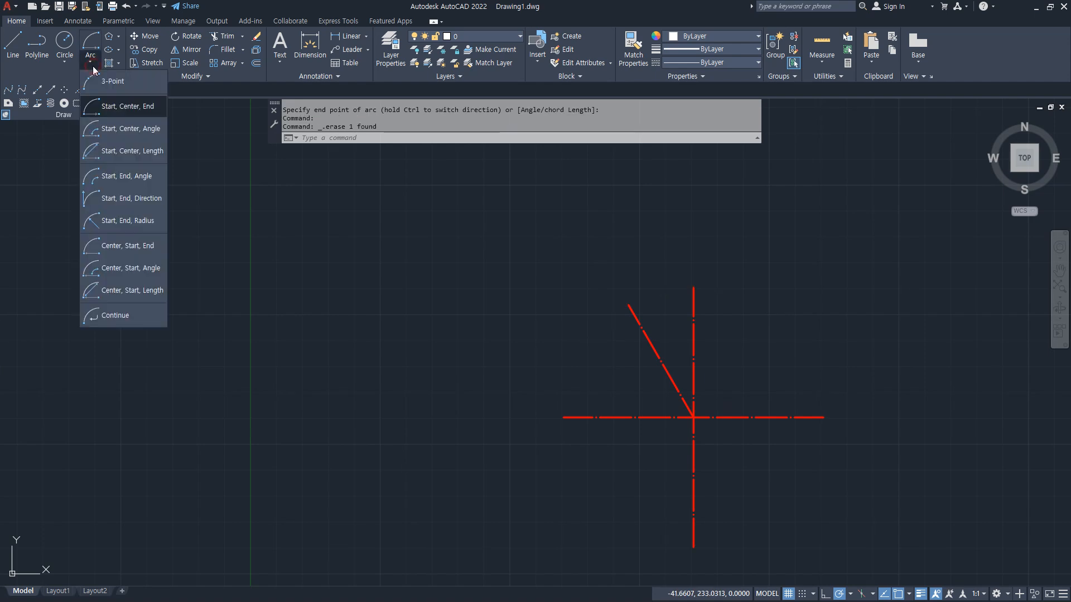
{"action": "left_click", "coordinate": [105, 132]}
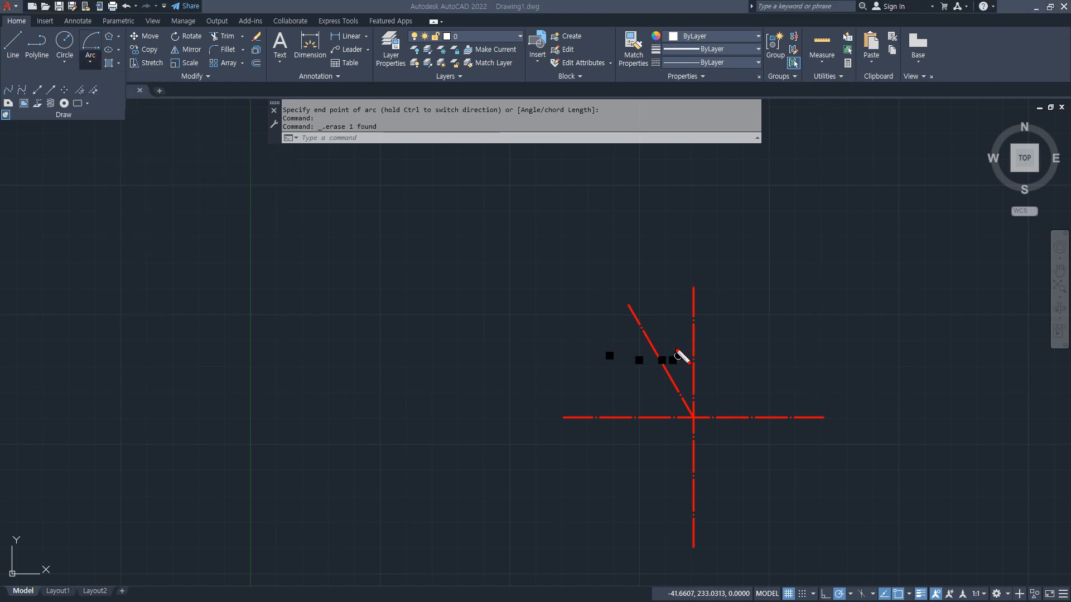
{"action": "left_click_drag", "start_coordinate": [670, 356], "coordinate": [784, 393]}
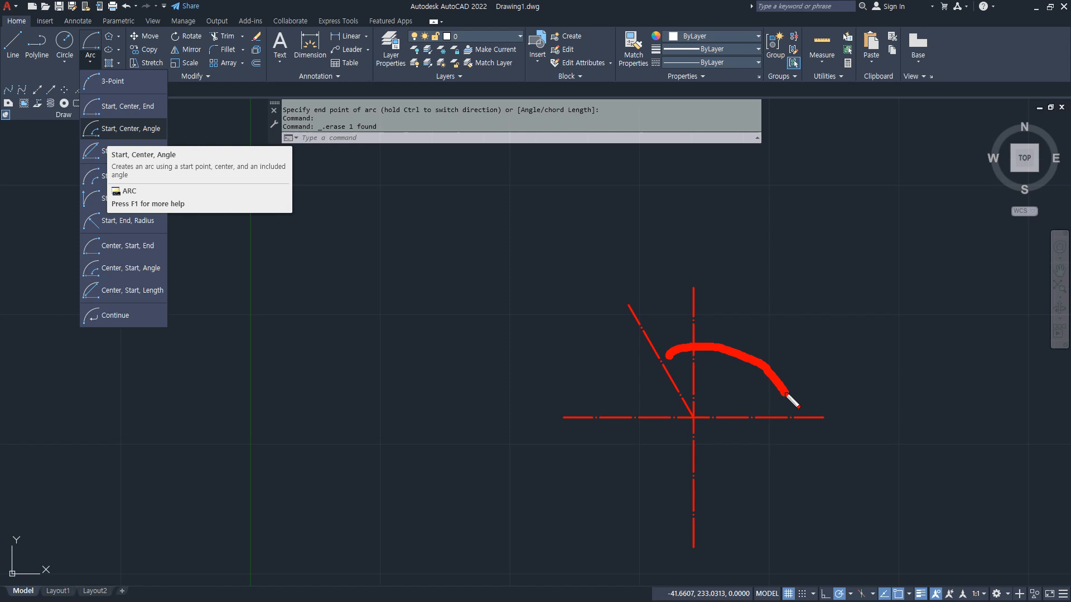
{"action": "key", "text": "Escape"}
{"action": "left_click", "coordinate": [83, 58]}
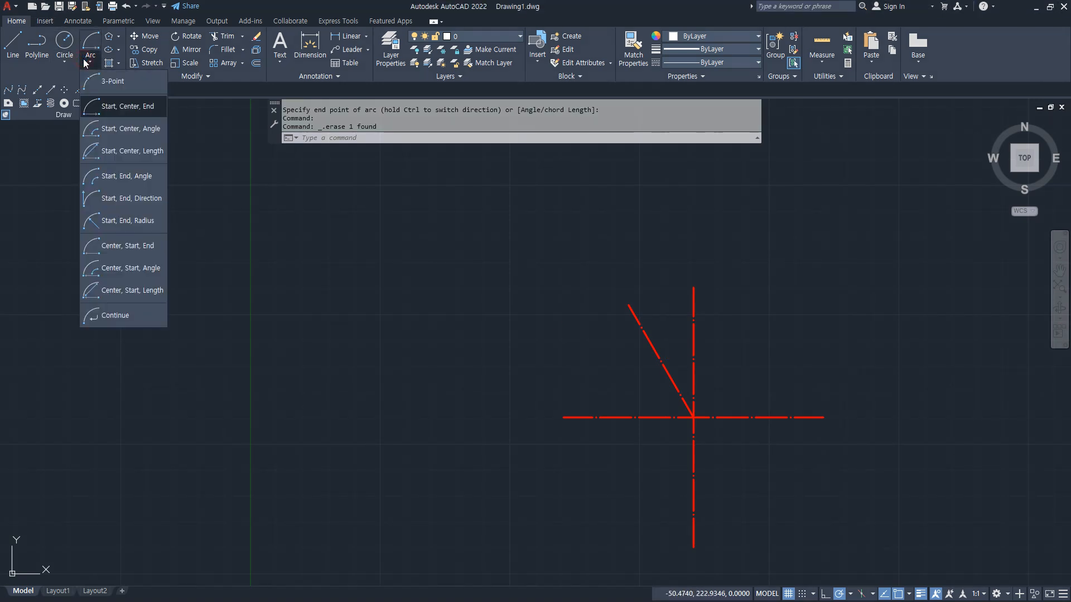
{"action": "left_click", "coordinate": [114, 139]}
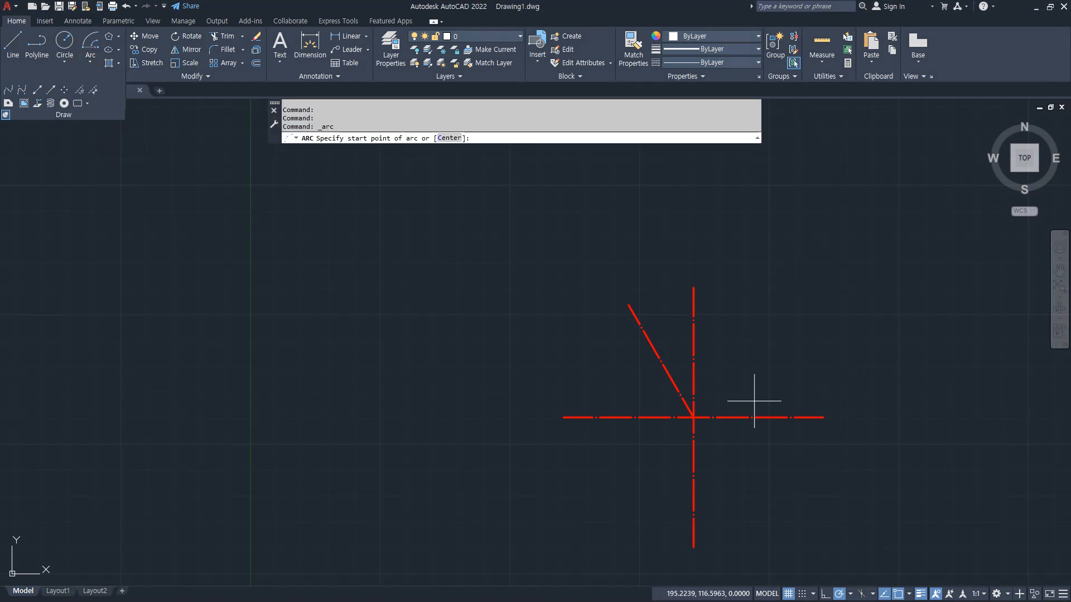
{"action": "left_click", "coordinate": [804, 417]}
{"action": "left_click", "coordinate": [694, 418]}
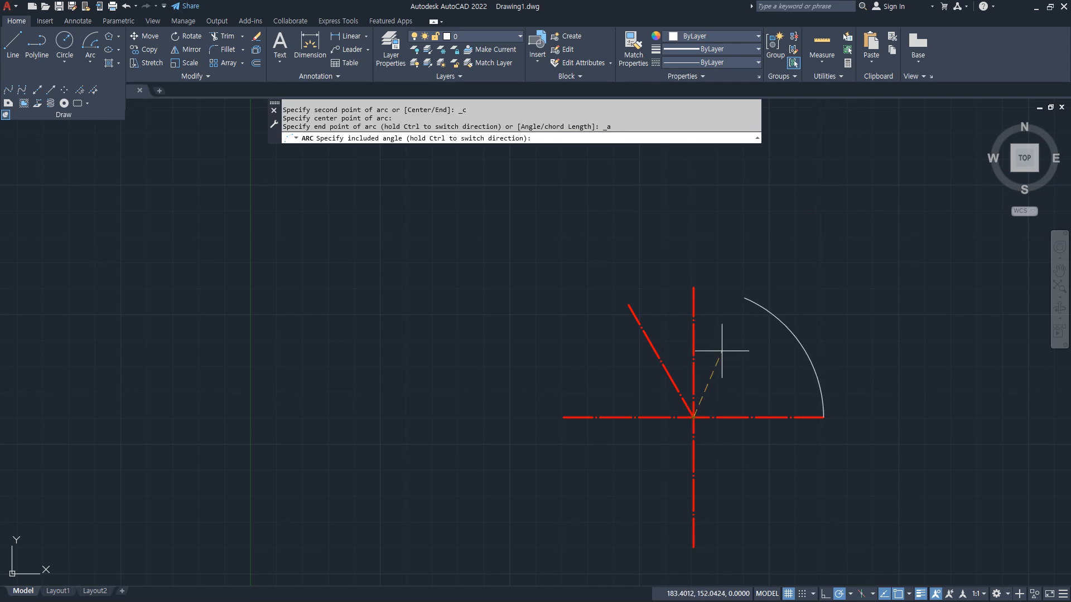
{"action": "key", "text": "Escape"}
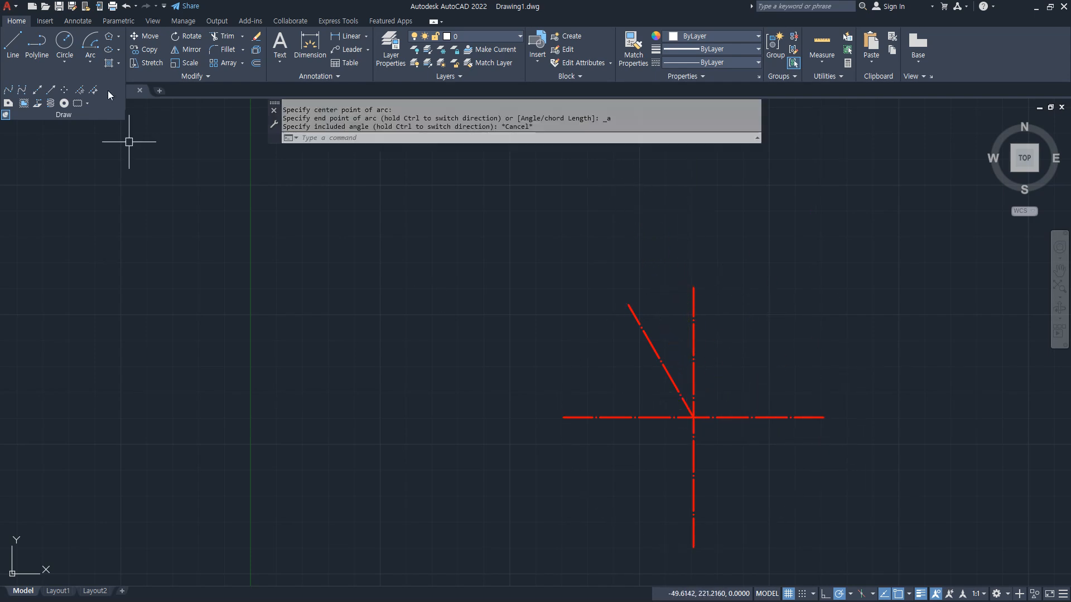
Draw a Start, Center, Angle arc of 120 degrees from the horizontal line's right end about the common point, and erase it.
{"action": "left_click", "coordinate": [91, 41]}
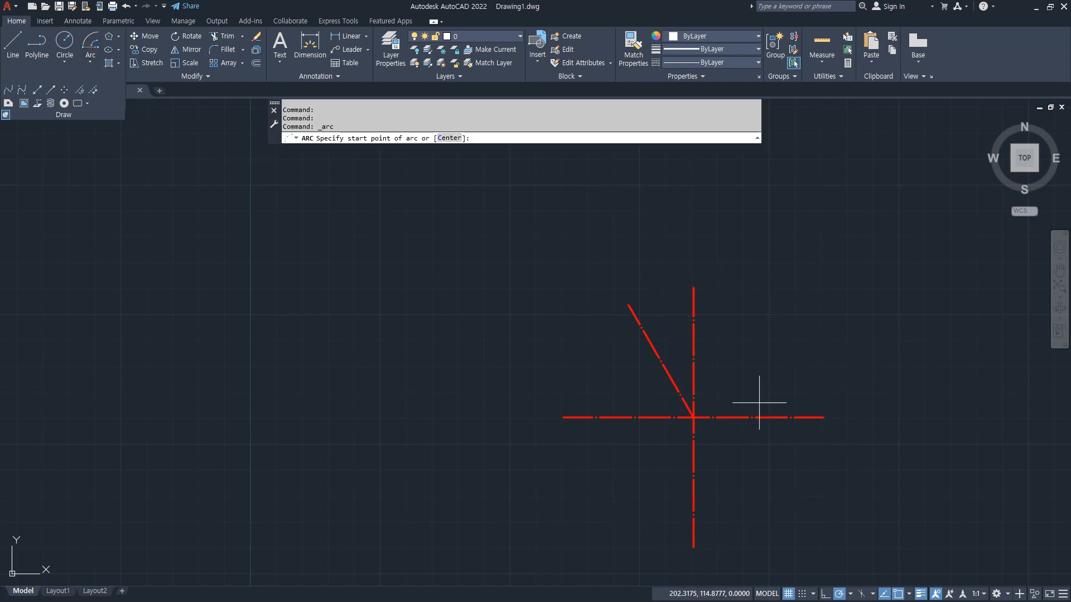
{"action": "left_click", "coordinate": [823, 418]}
{"action": "left_click", "coordinate": [693, 417]}
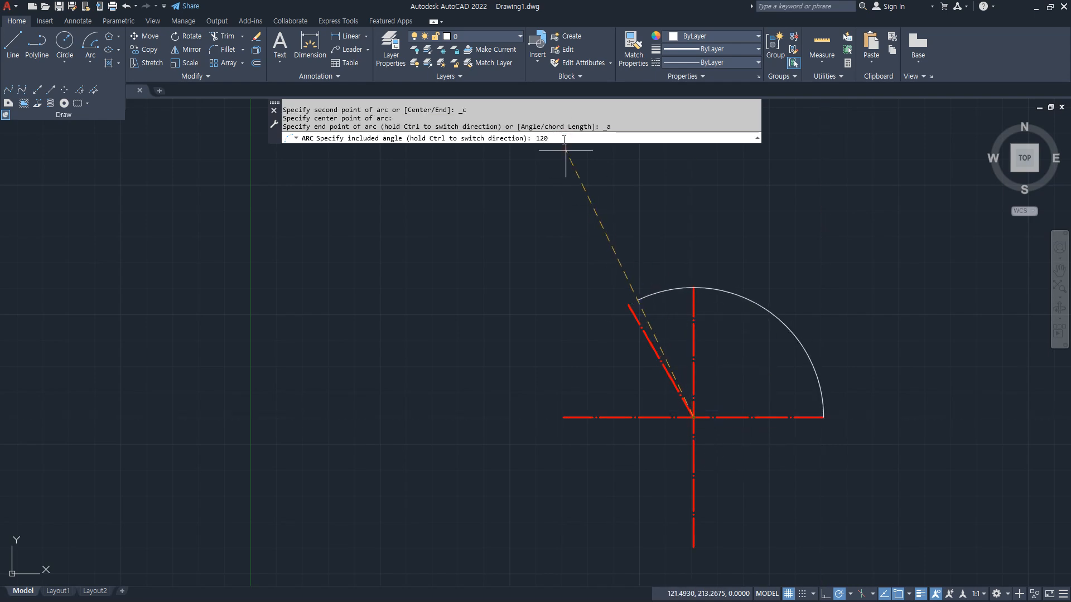
{"action": "key", "text": "Return"}
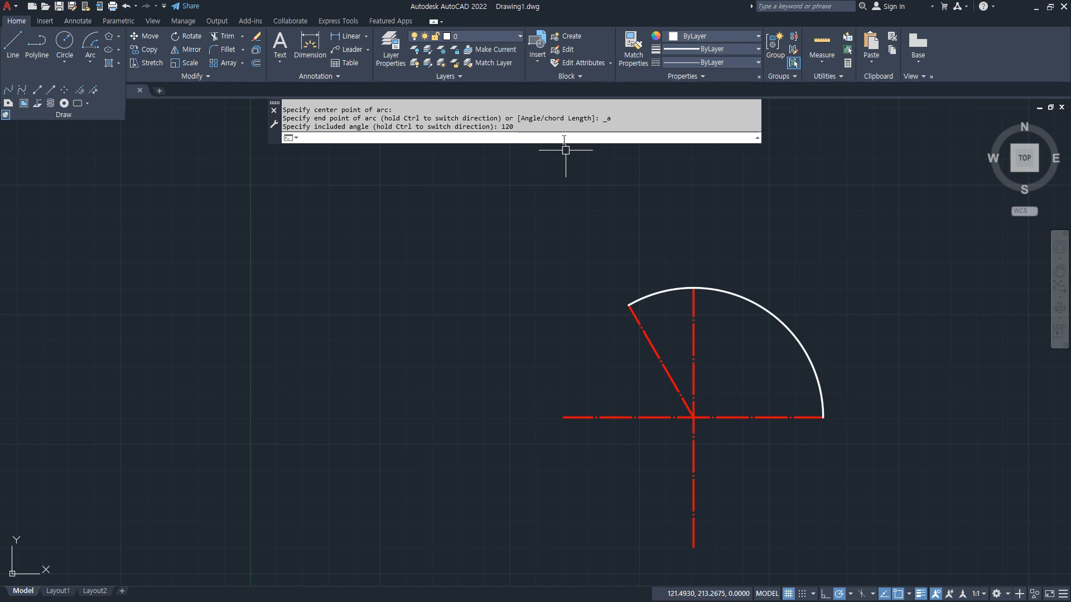
{"action": "type", "text": "e"}
{"action": "key", "text": "Return"}
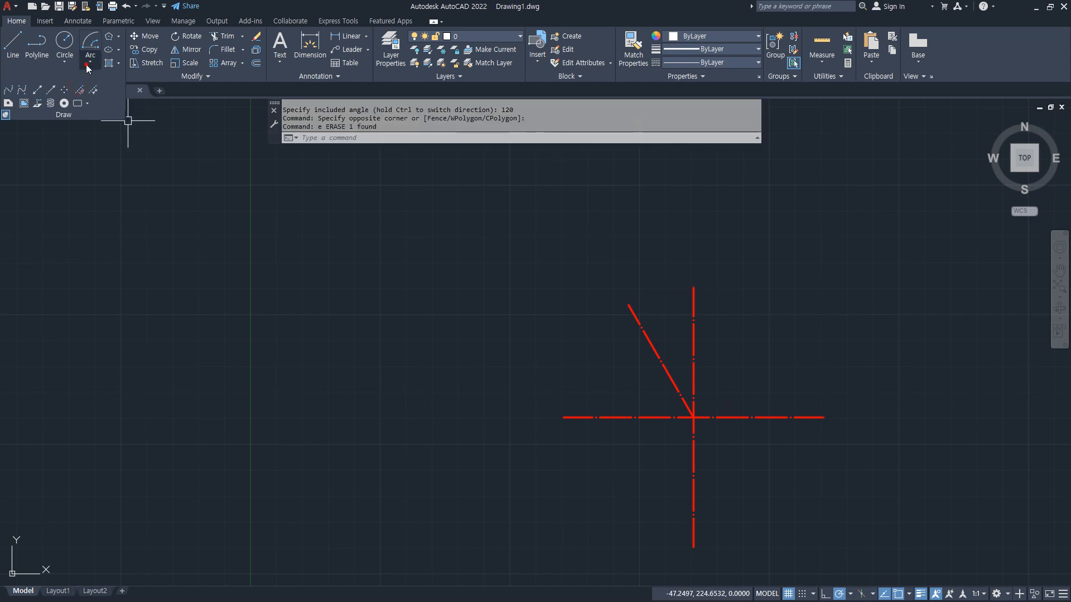
Begin a Start, Center, Length arc from the horizontal line's right end, with its center at the common point of the lines.
{"action": "left_click", "coordinate": [86, 63]}
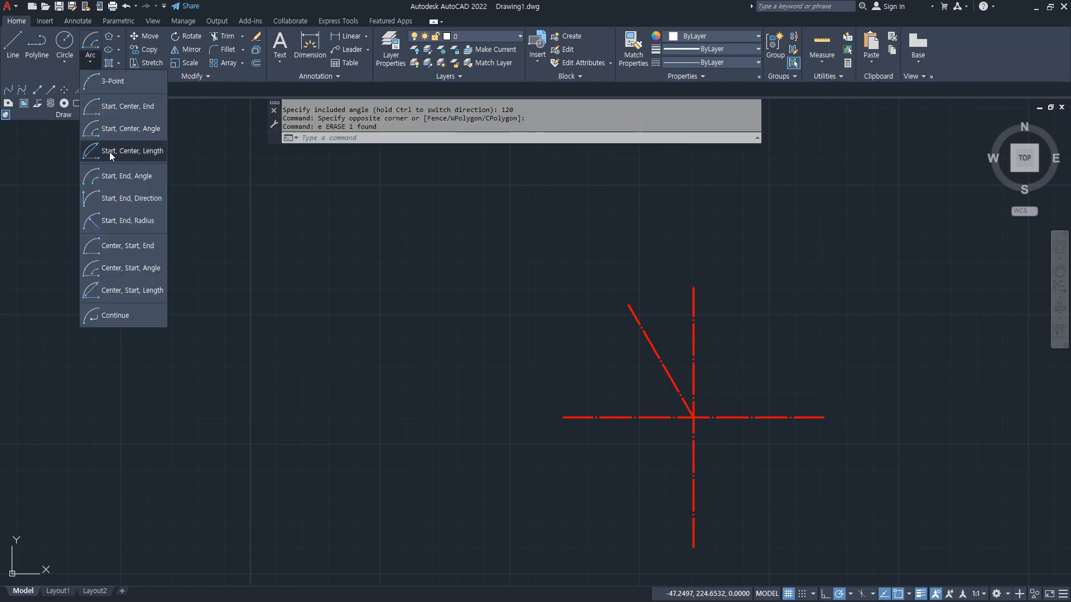
{"action": "left_click", "coordinate": [154, 156]}
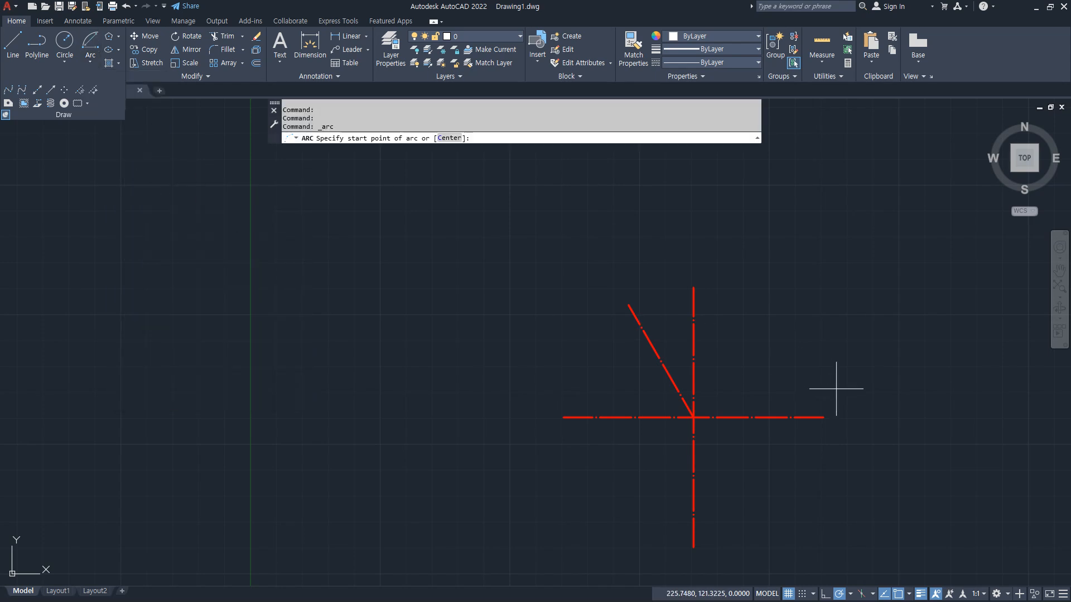
{"action": "left_click", "coordinate": [824, 417]}
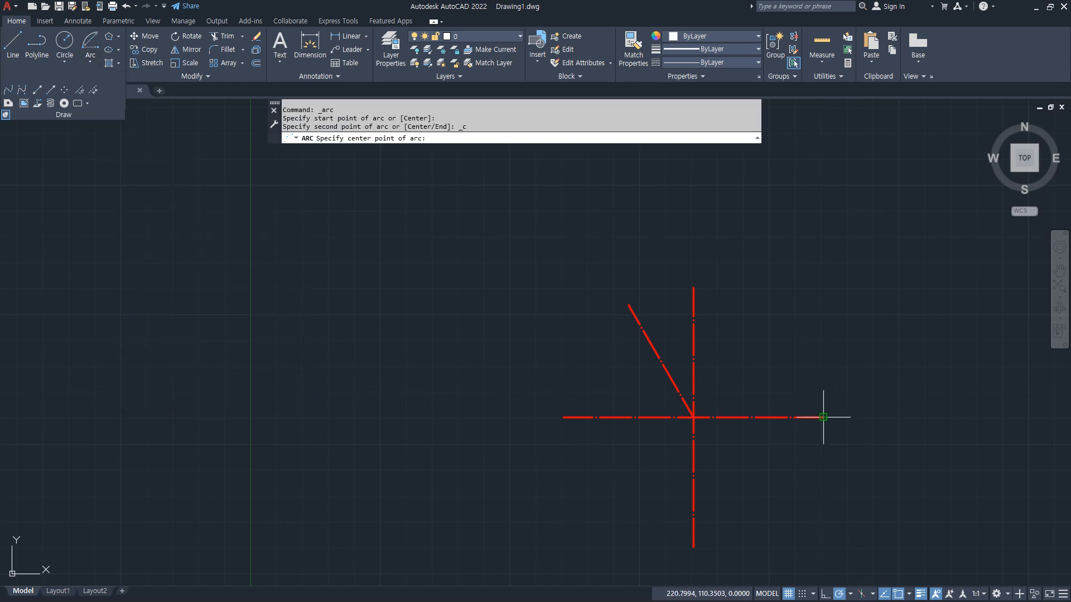
{"action": "left_click", "coordinate": [693, 417]}
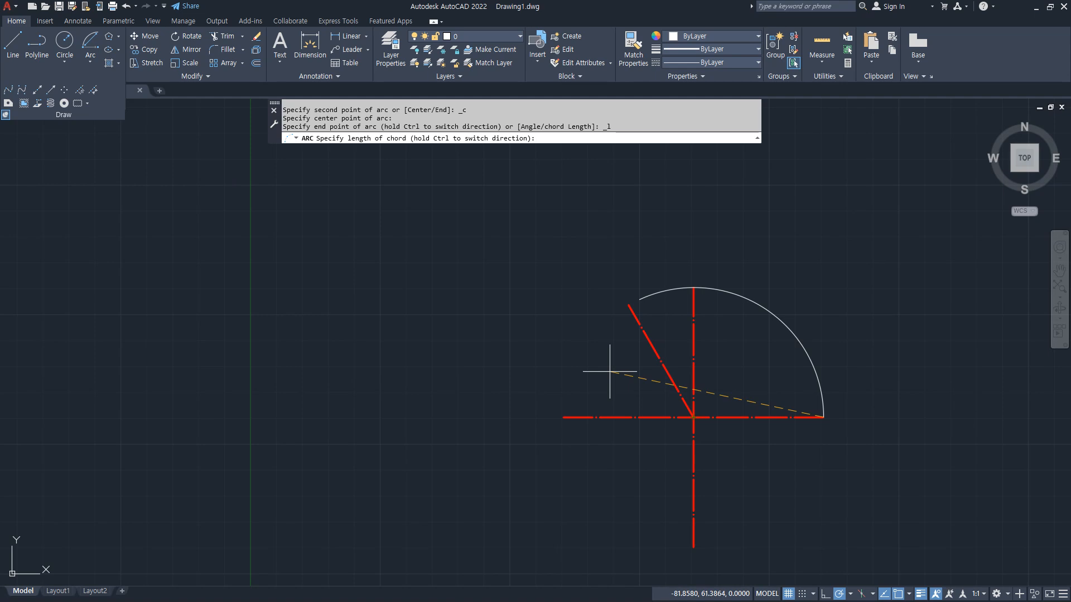
Switch to Notepad and add the lines "호의 길이" and "현의 길이" below the existing notes, after a blank line.
{"action": "key", "text": "alt+Tab"}
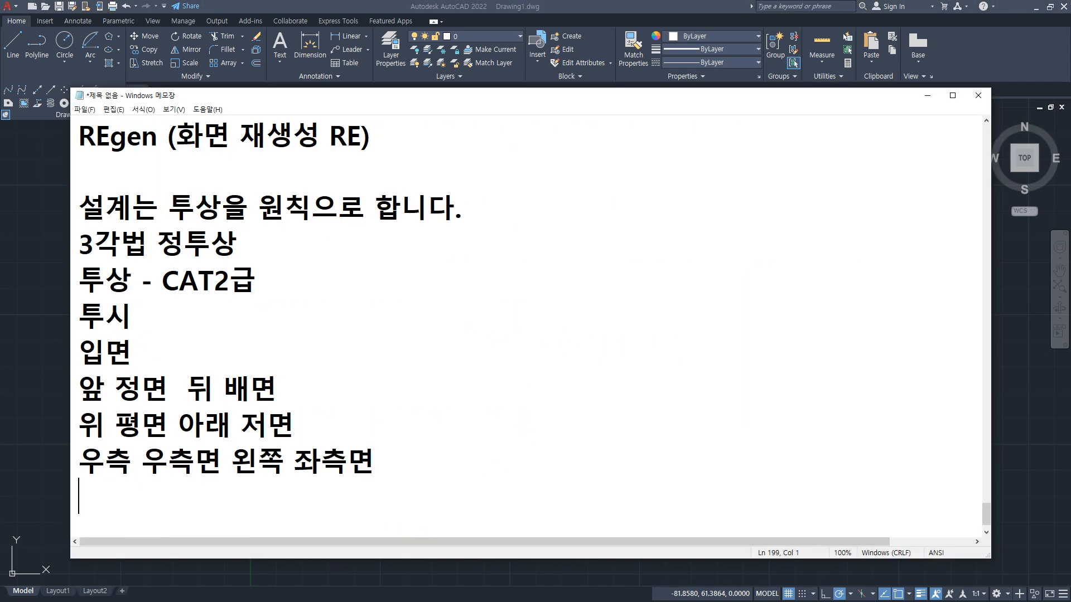
{"action": "key", "text": "Return"}
{"action": "type", "text": "ghd"}
{"action": "key", "text": "BackSpace"}
{"action": "key", "text": "BackSpace"}
{"action": "key", "text": "BackSpace"}
{"action": "type", "text": "호의 길이"}
{"action": "key", "text": "Return"}
{"action": "type", "text": "현의 길이"}
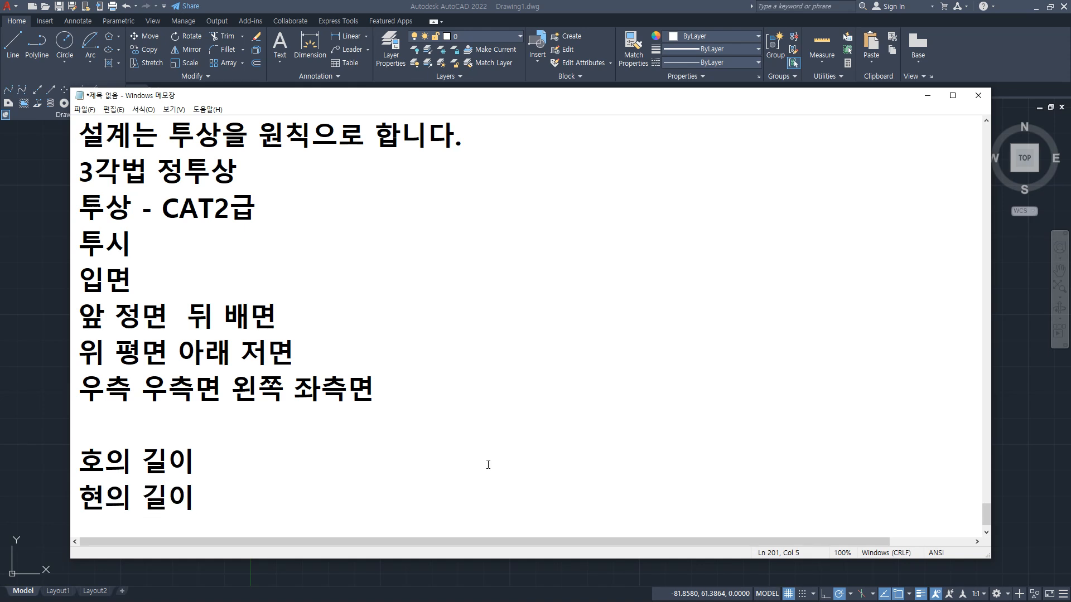
Complete the two notes as "호의 길이 - 호 둘레의 길이" and "현의 길이 - 호 끝점에서 일직선 길이".
{"action": "type", "text": " - 호 둘"}
{"action": "type", "text": "레의 길ㅇ"}
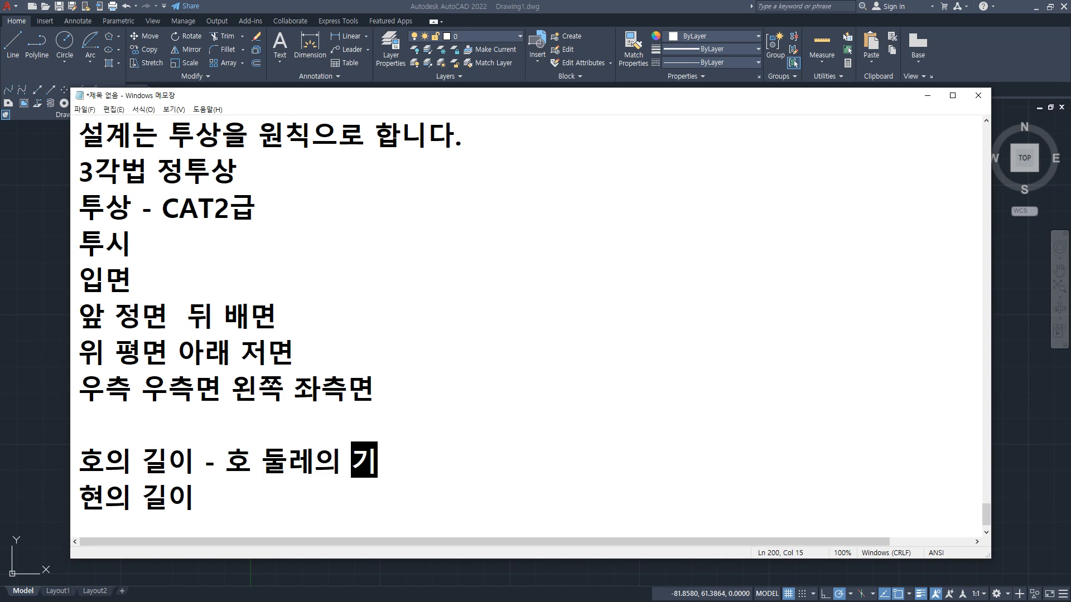
{"action": "type", "text": "ㅣ"}
{"action": "left_click", "coordinate": [195, 497]}
{"action": "type", "text": "- "}
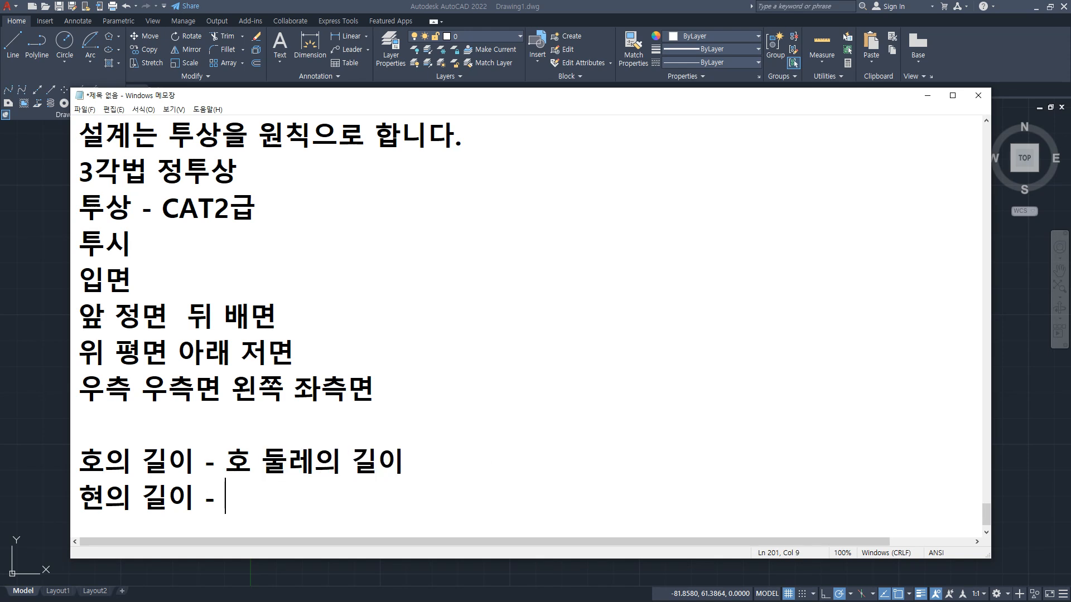
{"action": "type", "text": "호 끝점에서 "}
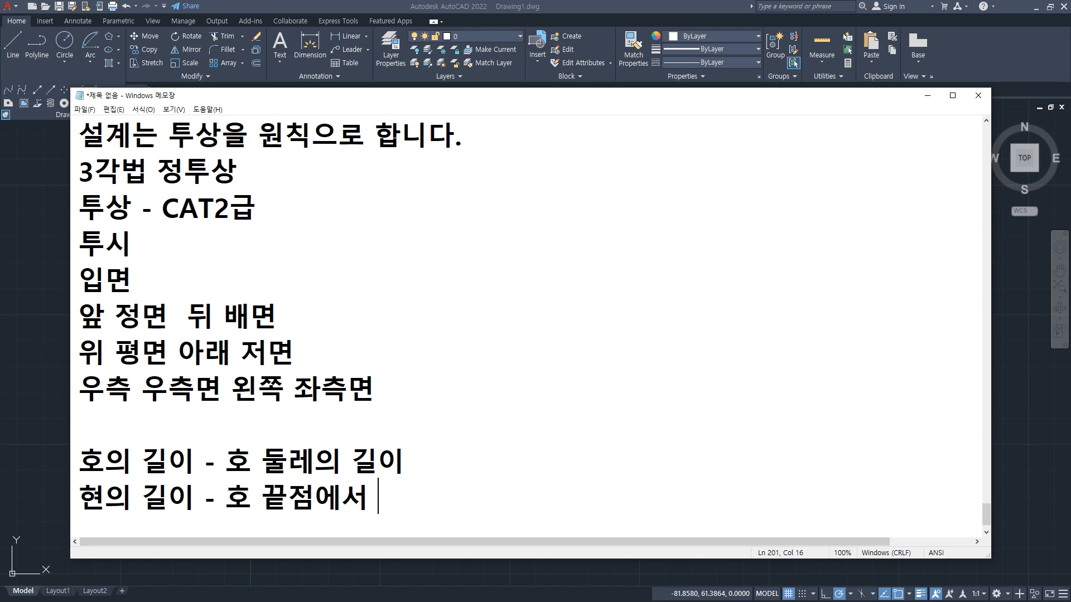
{"action": "type", "text": "일직"}
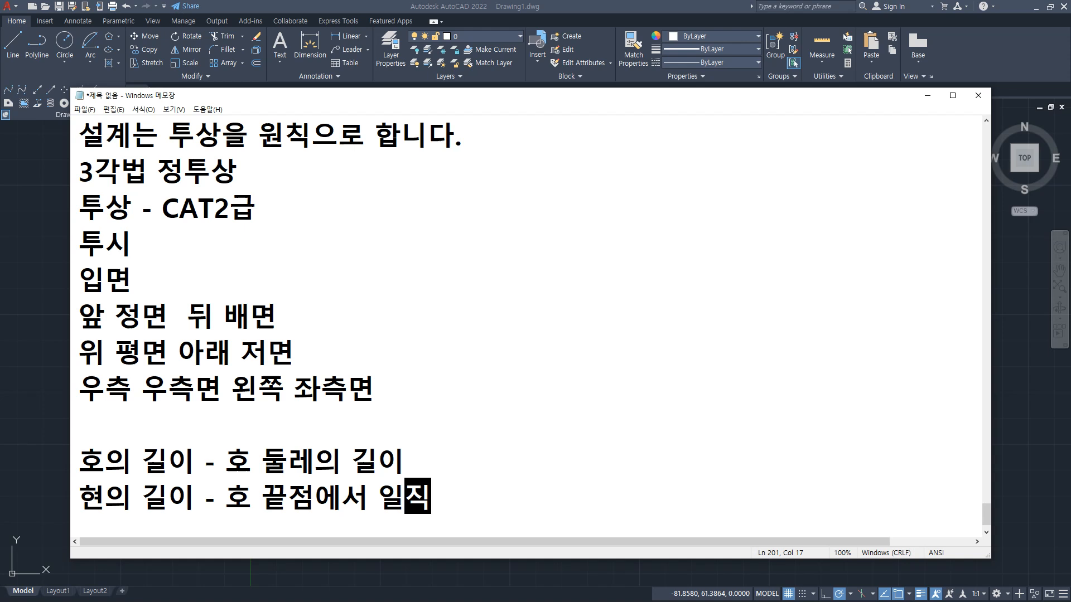
{"action": "type", "text": "선 길이"}
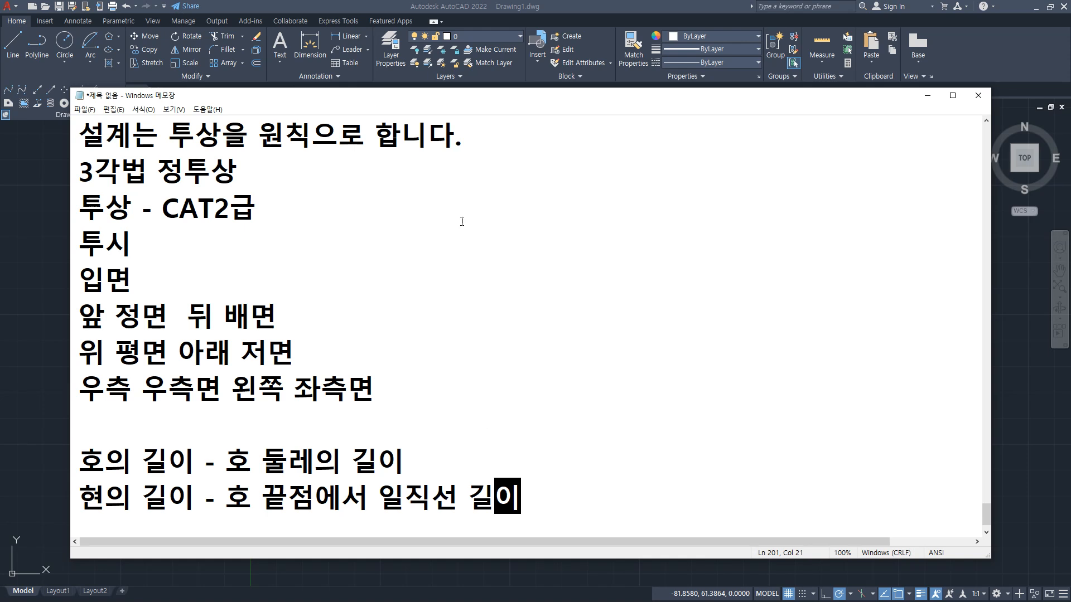
Return to AutoCAD and finish the pending arc with a chord length of 86.6.
{"action": "left_click", "coordinate": [651, 5]}
{"action": "scroll", "coordinate": [617, 307], "scroll_direction": "up", "scroll_amount": 5}
{"action": "scroll", "coordinate": [658, 310], "scroll_direction": "down", "scroll_amount": 5}
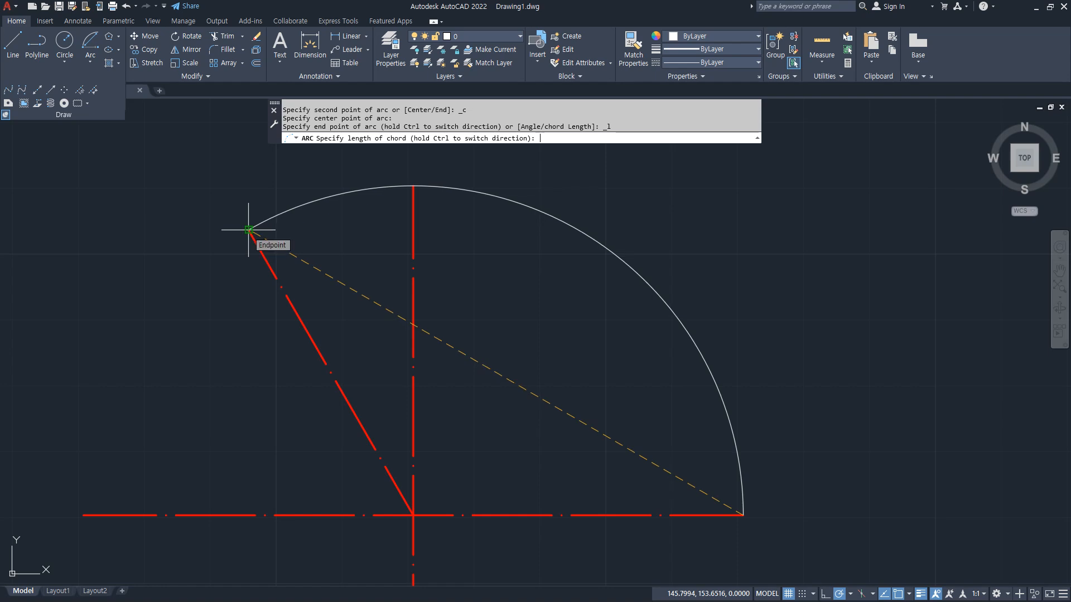
{"action": "key", "text": "Return"}
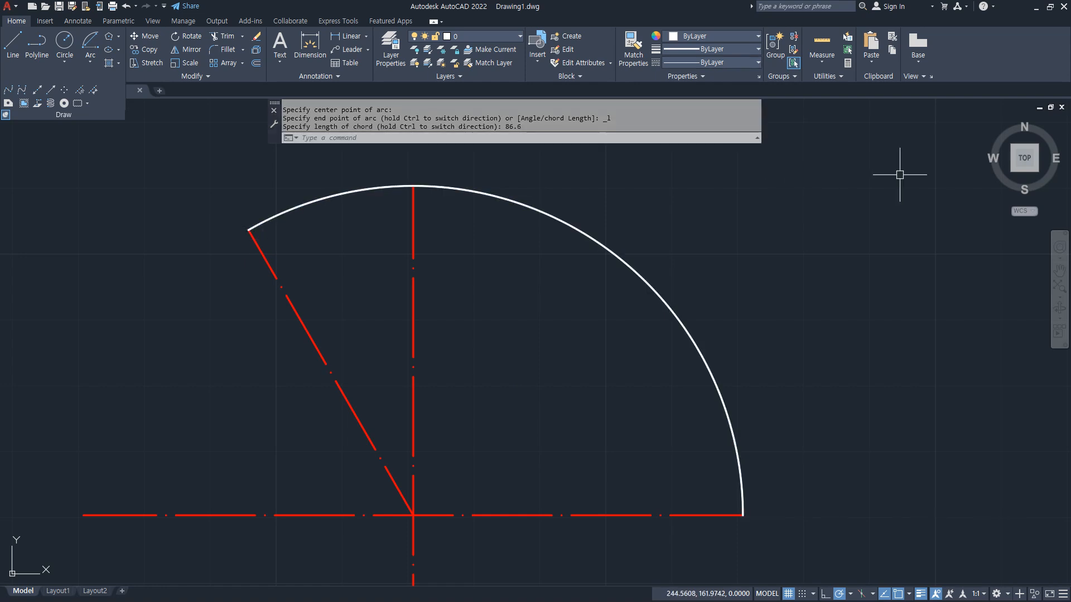
{"action": "scroll", "coordinate": [526, 390], "scroll_direction": "down", "scroll_amount": 2}
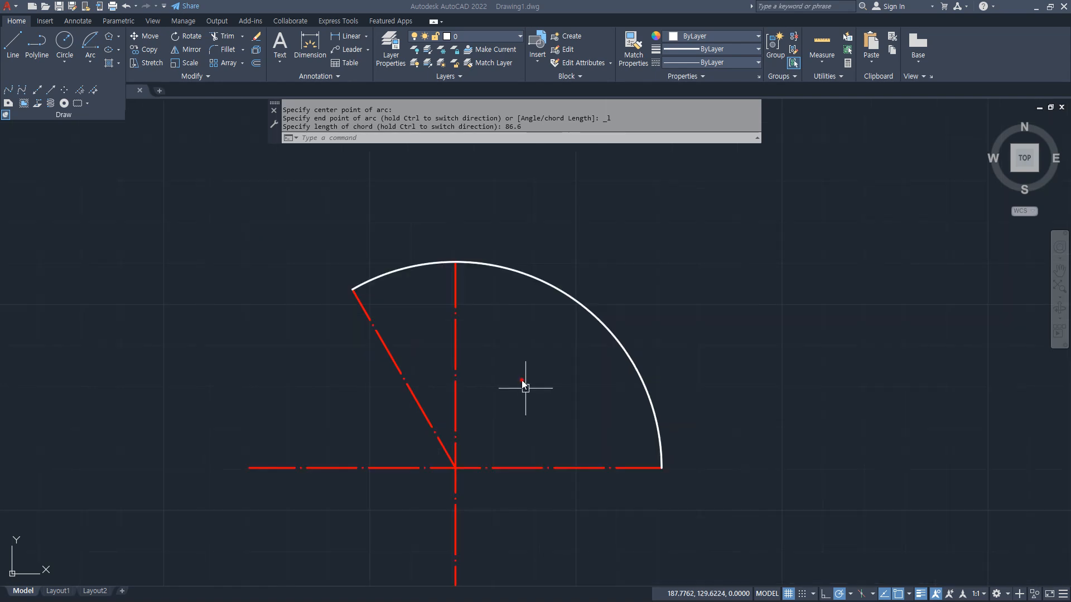
{"action": "middle_click_drag", "start_coordinate": [535, 381], "coordinate": [562, 345]}
{"action": "mouse_move", "coordinate": [678, 430]}
{"action": "left_mouse_down"}
{"action": "mouse_move", "coordinate": [286, 425]}
{"action": "mouse_move", "coordinate": [271, 440]}
{"action": "left_mouse_up"}
{"action": "left_click_drag", "start_coordinate": [691, 421], "coordinate": [688, 435]}
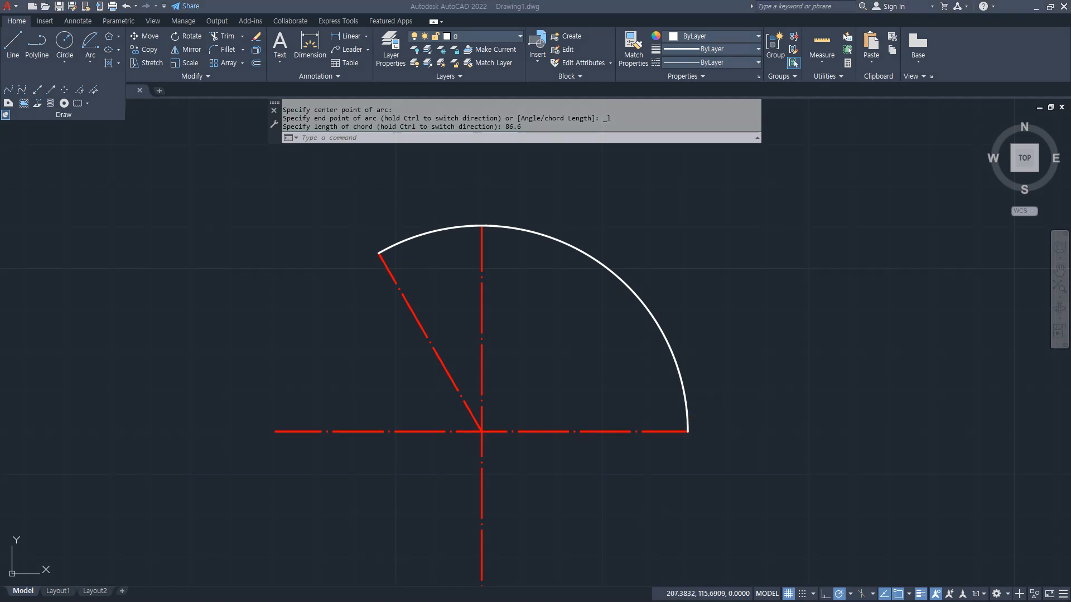
Erase the arc running from the horizontal line's right end to the 120-degree line's outer end.
{"action": "left_click", "coordinate": [659, 270]}
{"action": "left_click", "coordinate": [556, 330]}
{"action": "type", "text": "e"}
{"action": "key", "text": "Return"}
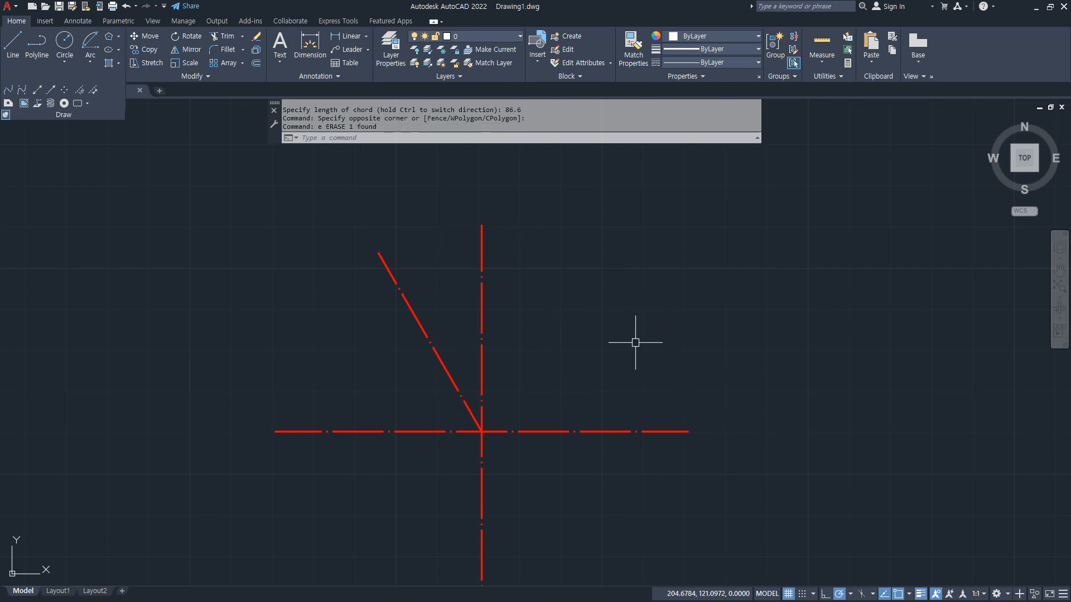
{"action": "mouse_move", "coordinate": [467, 439]}
{"action": "left_mouse_down"}
{"action": "mouse_move", "coordinate": [506, 423]}
{"action": "mouse_move", "coordinate": [641, 423]}
{"action": "mouse_move", "coordinate": [679, 437]}
{"action": "left_mouse_up"}
{"action": "key", "text": "Escape"}
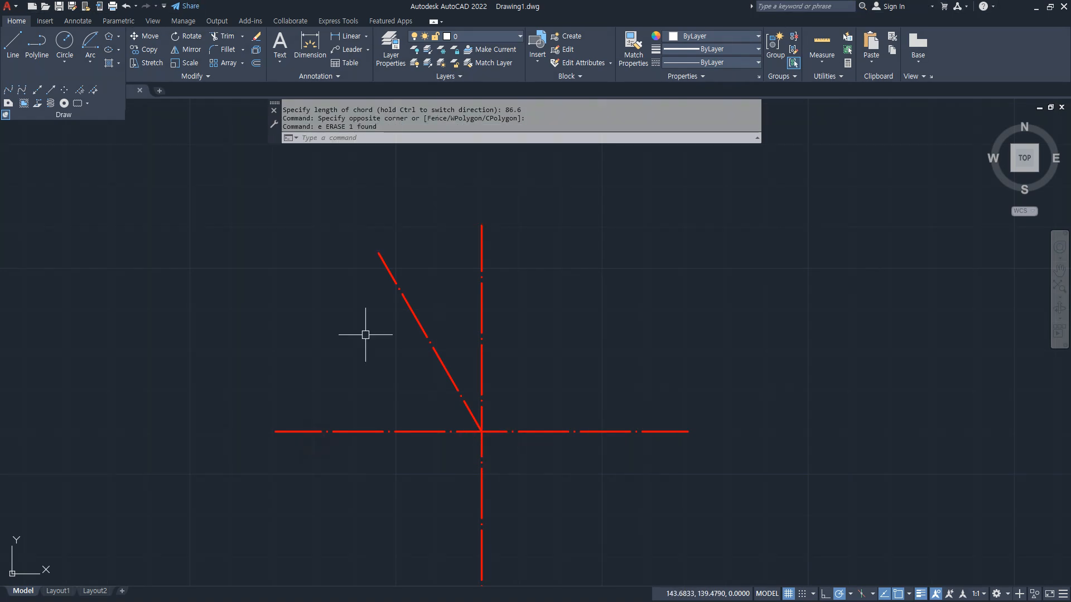
Draw a Start, Center, Length arc with chord length 100 from the horizontal line's right end about the common point, and erase it.
{"action": "left_click", "coordinate": [90, 42]}
{"action": "left_click", "coordinate": [688, 431]}
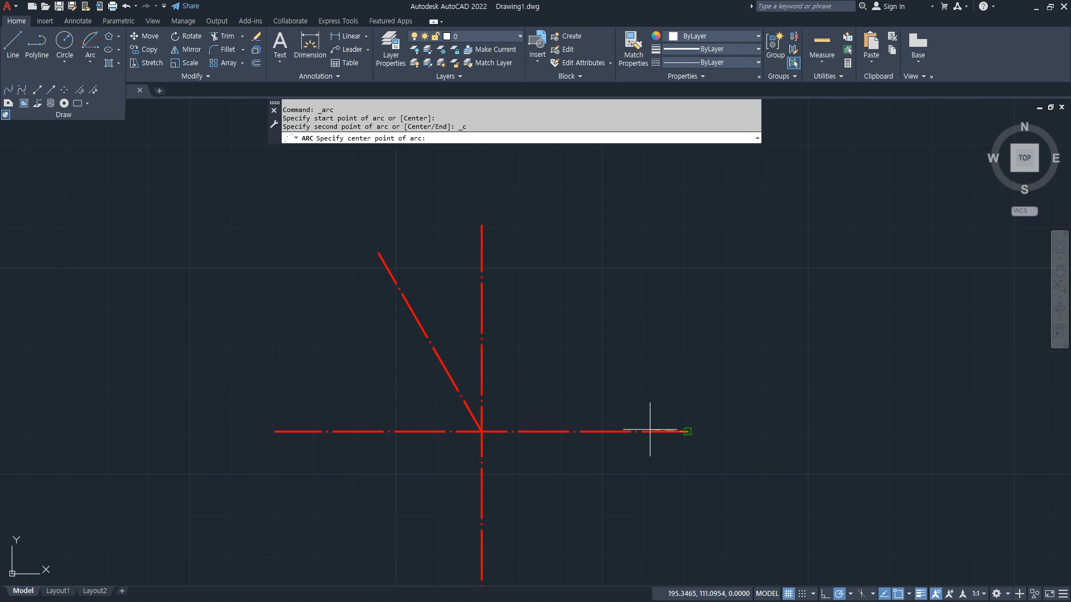
{"action": "left_click", "coordinate": [482, 431]}
{"action": "type", "text": "100"}
{"action": "key", "text": "Return"}
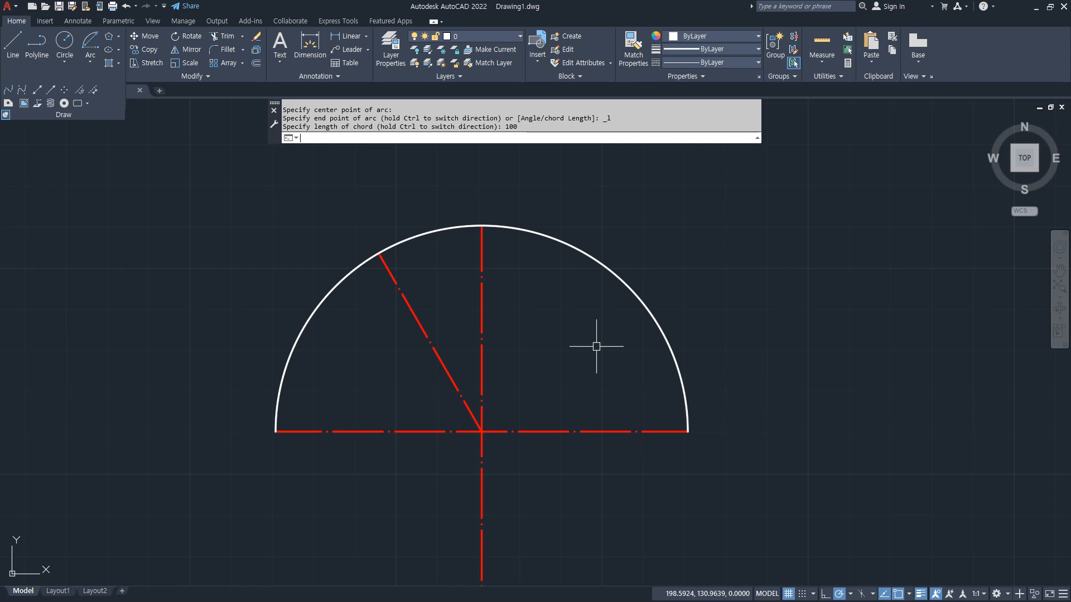
{"action": "left_click", "coordinate": [622, 286]}
{"action": "left_click", "coordinate": [549, 312]}
{"action": "key", "text": "Delete"}
Try to draw a Start, Center, Length arc with chord length 100.001 from the horizontal line's right end about the common point.
{"action": "left_click", "coordinate": [90, 44]}
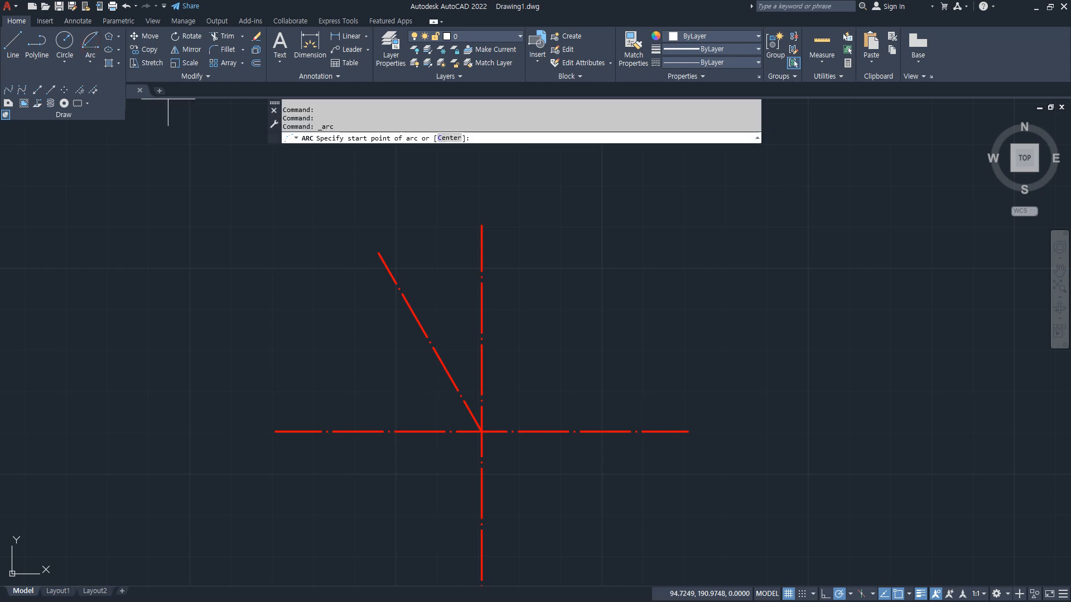
{"action": "left_click", "coordinate": [691, 434]}
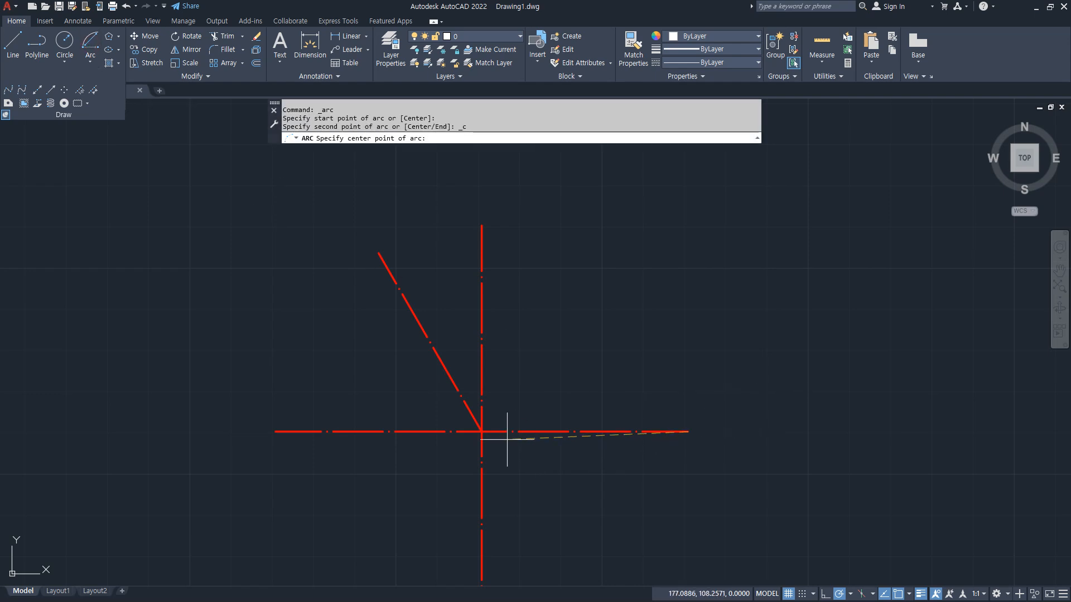
{"action": "left_click", "coordinate": [484, 431]}
{"action": "type", "text": "100.001"}
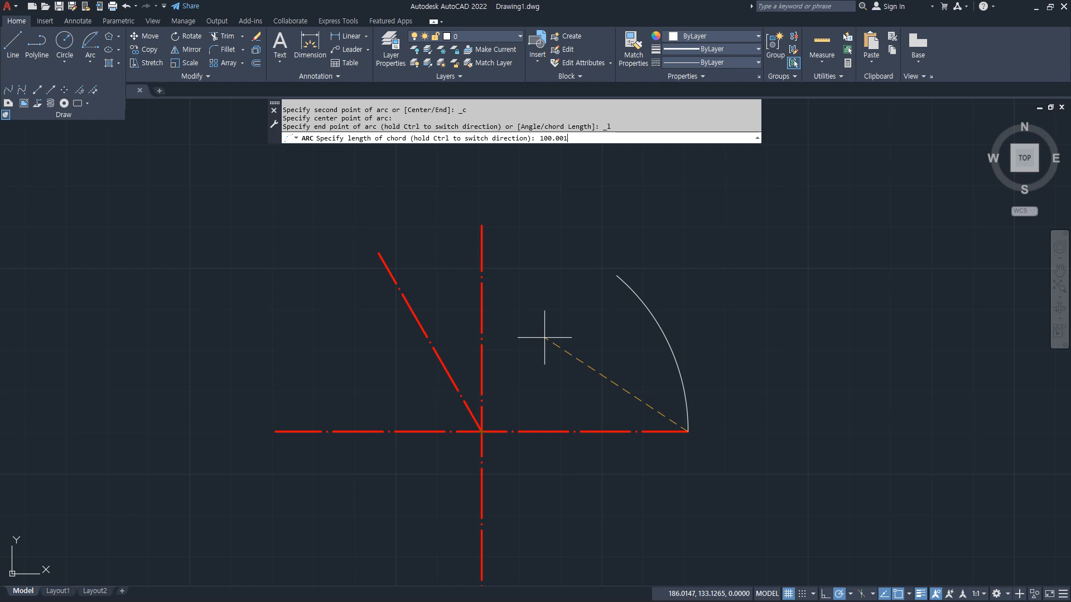
{"action": "key", "text": "Return"}
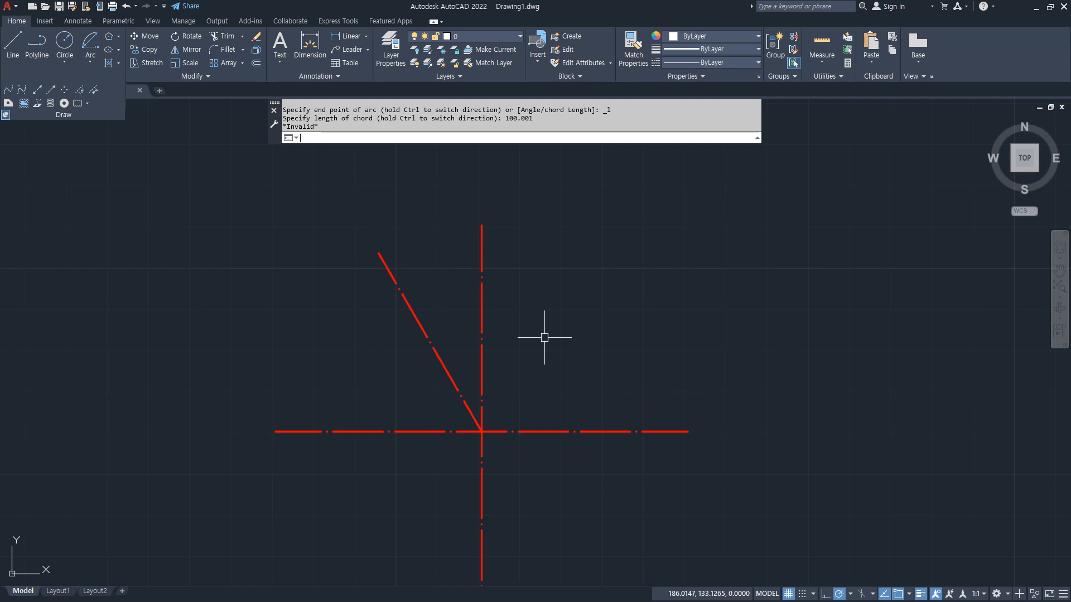
Draw a Start, End, Angle arc of 120 degrees from the horizontal line's right end to the 120-degree line's outer end, and erase it.
{"action": "left_click", "coordinate": [81, 61]}
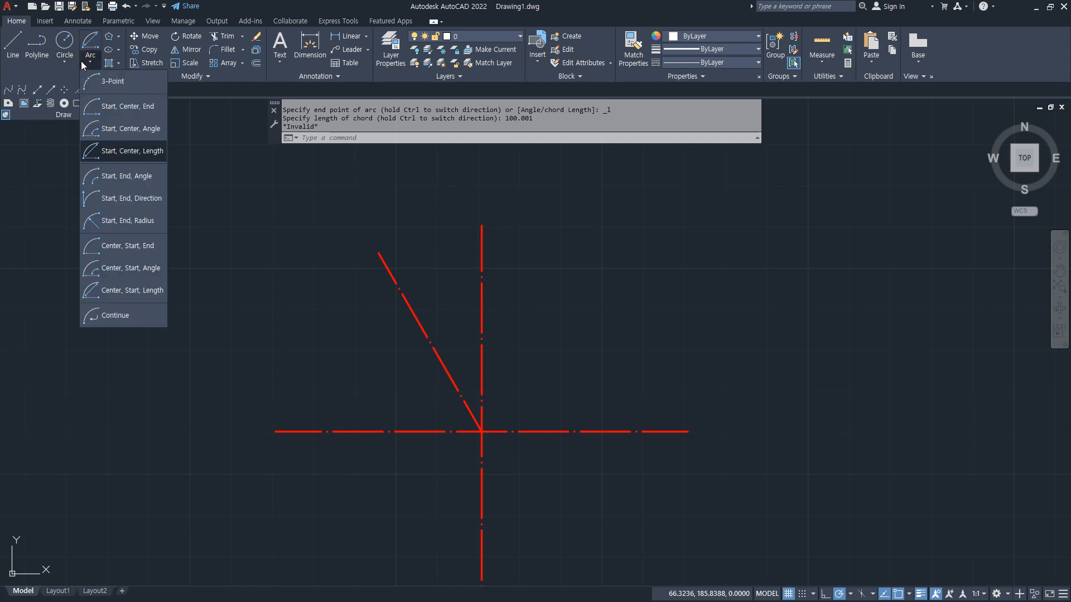
{"action": "left_click", "coordinate": [113, 177]}
{"action": "left_click", "coordinate": [654, 426]}
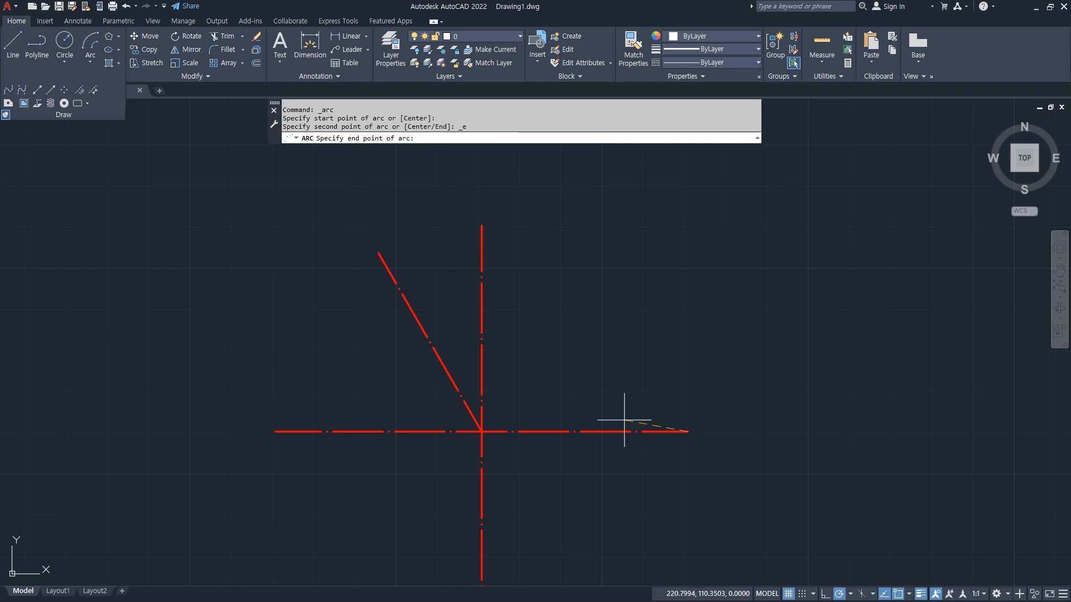
{"action": "left_click", "coordinate": [392, 289]}
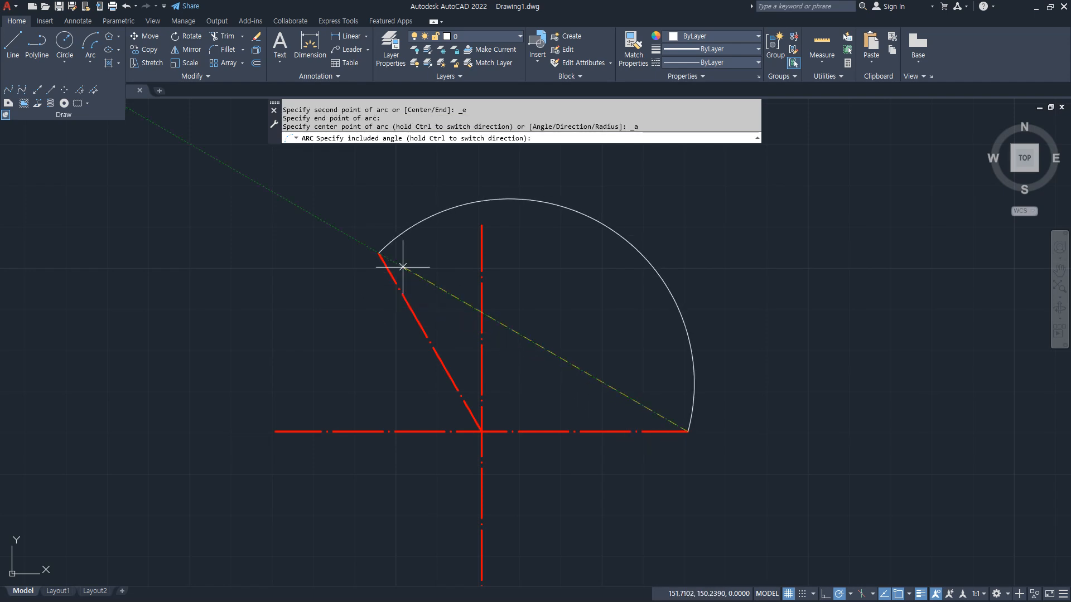
{"action": "type", "text": "120"}
{"action": "key", "text": "Return"}
{"action": "left_click", "coordinate": [712, 272]}
{"action": "left_click", "coordinate": [581, 361]}
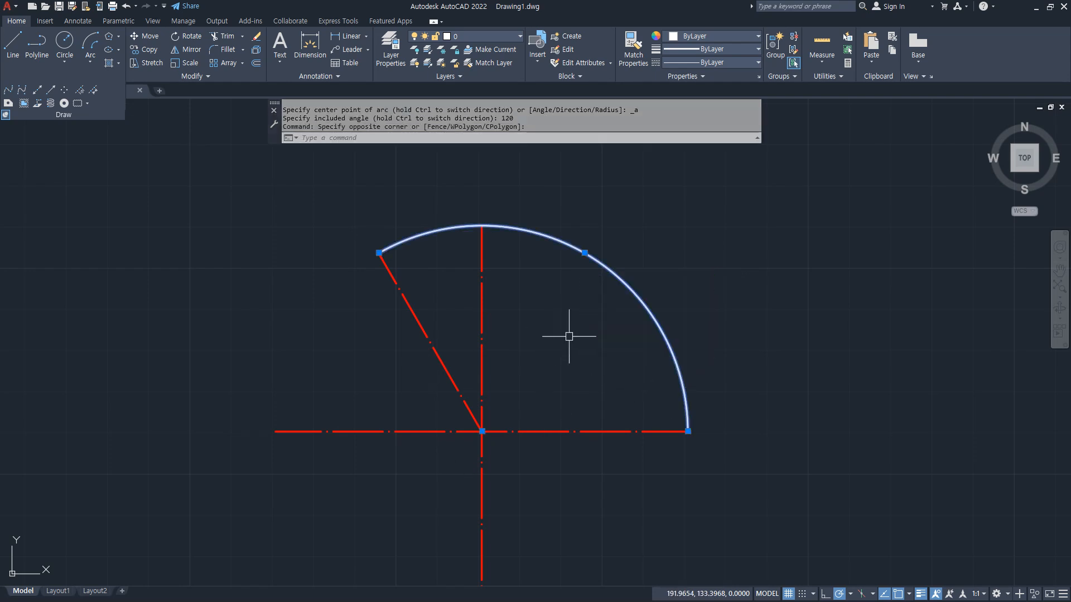
{"action": "key", "text": "Delete"}
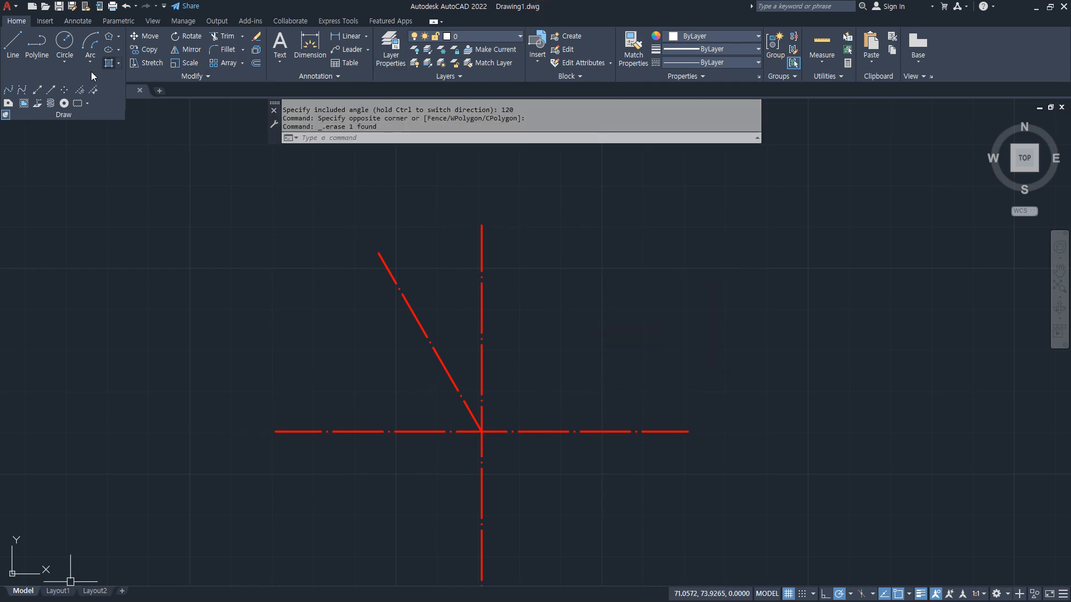
Draw a Start, End, Direction arc from the horizontal line's right end to the 120-degree line's outer end, its start tangent toward the common point.
{"action": "left_click", "coordinate": [64, 61]}
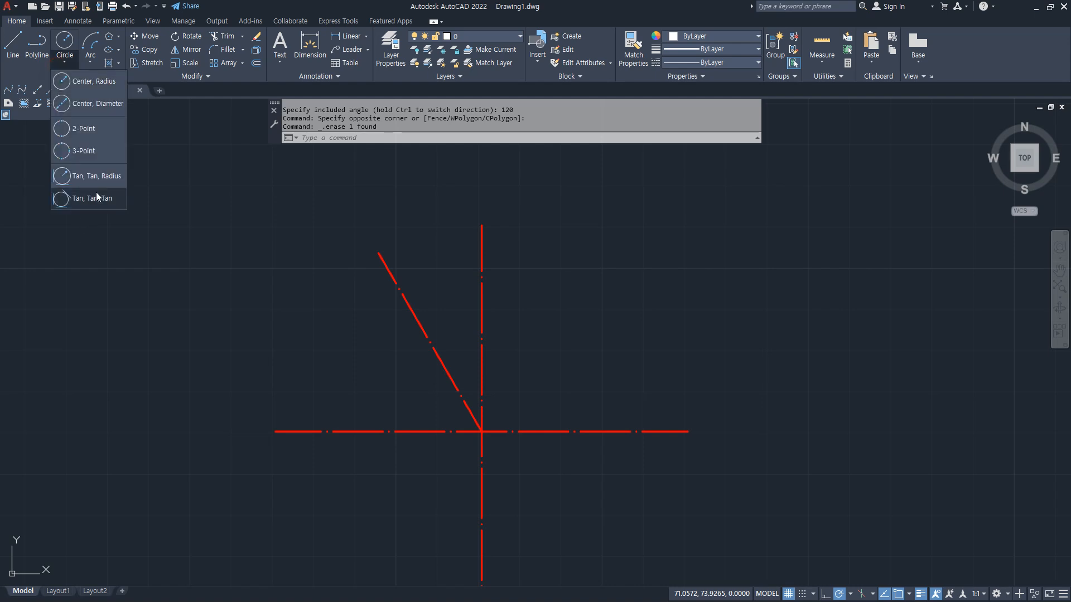
{"action": "left_click", "coordinate": [91, 59]}
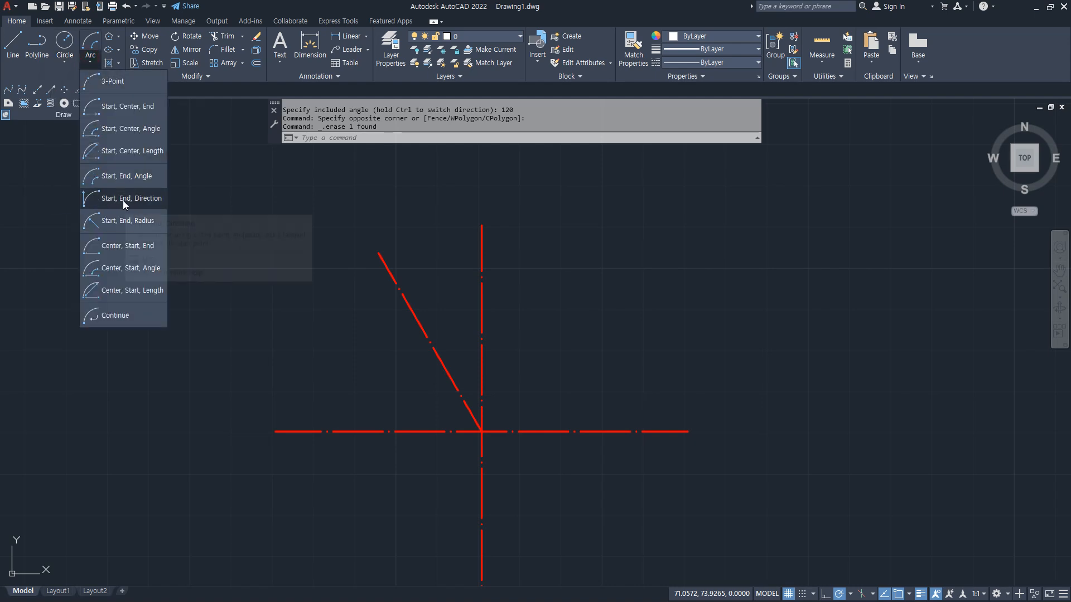
{"action": "left_click", "coordinate": [123, 203]}
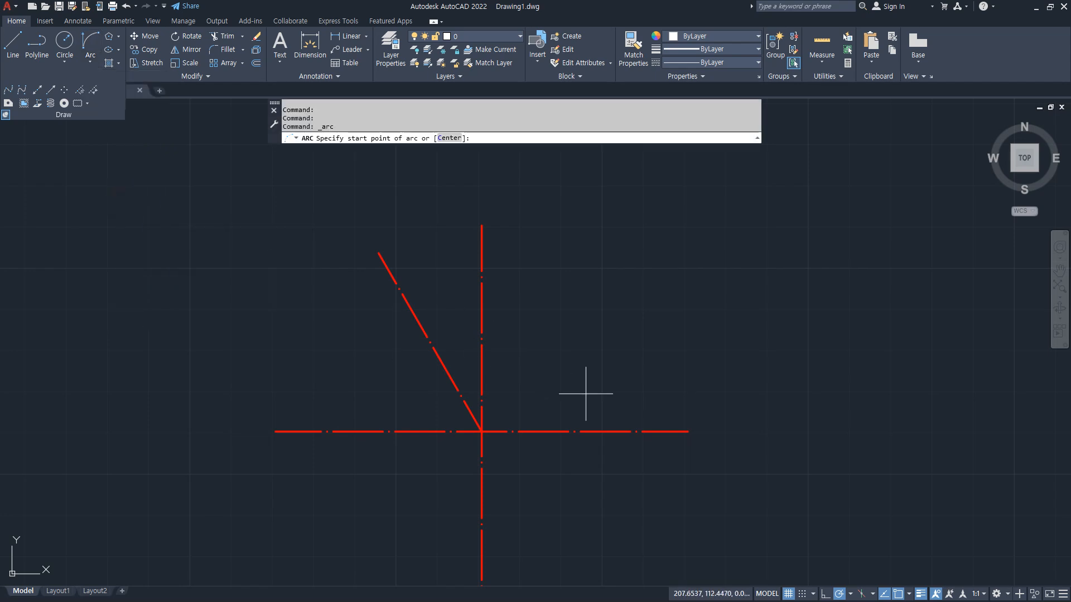
{"action": "left_click", "coordinate": [670, 430]}
{"action": "left_click", "coordinate": [379, 254]}
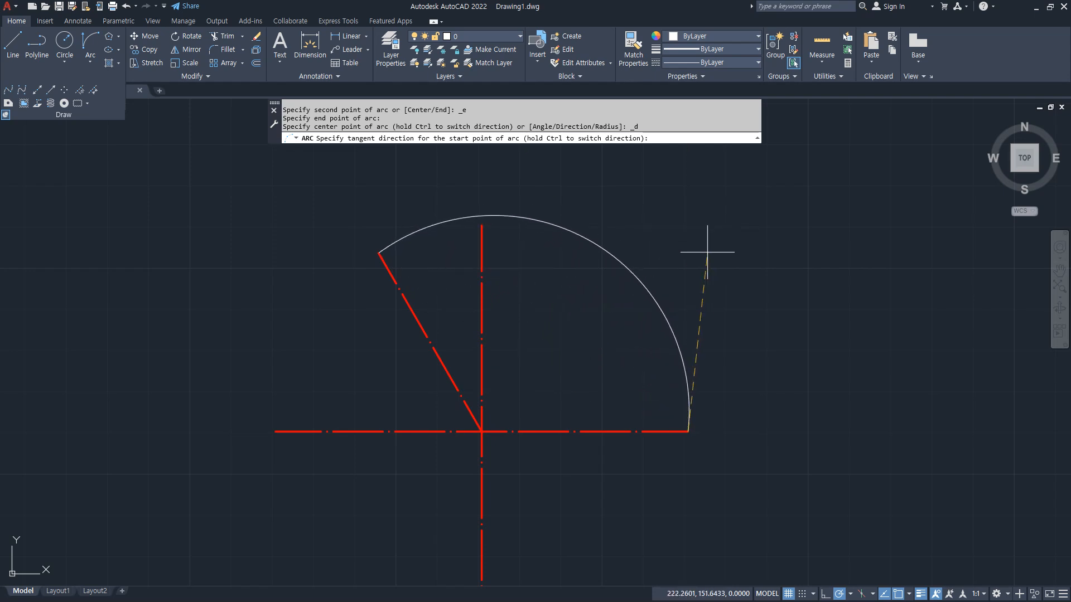
{"action": "left_click", "coordinate": [481, 431]}
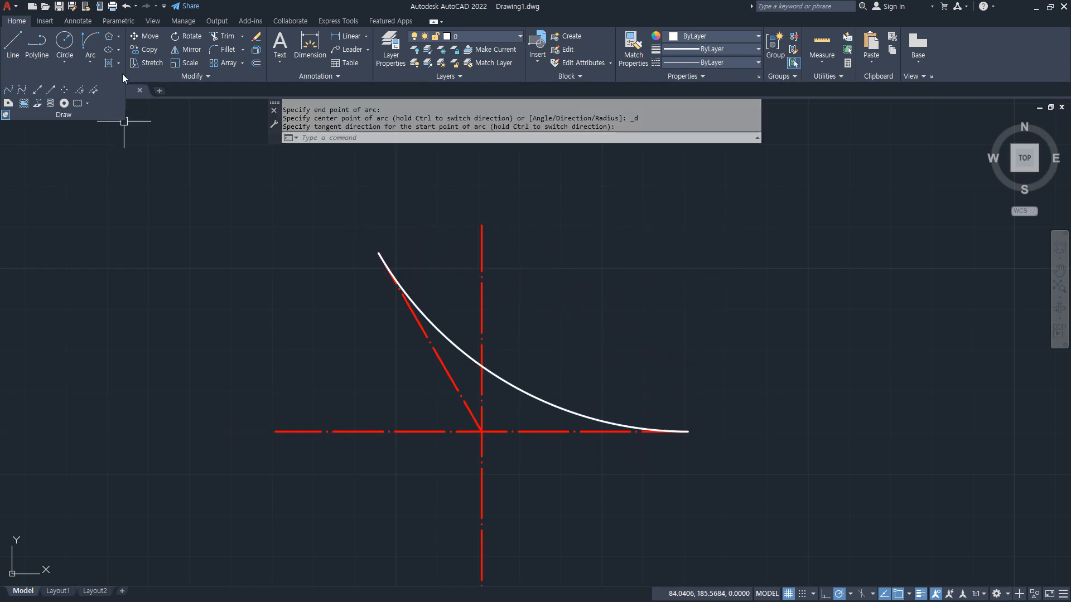
Draw a Start, End, Direction arc from the 120-degree line's outer end to the vertical line's lower end, its start tangent toward the common point.
{"action": "left_click", "coordinate": [90, 41]}
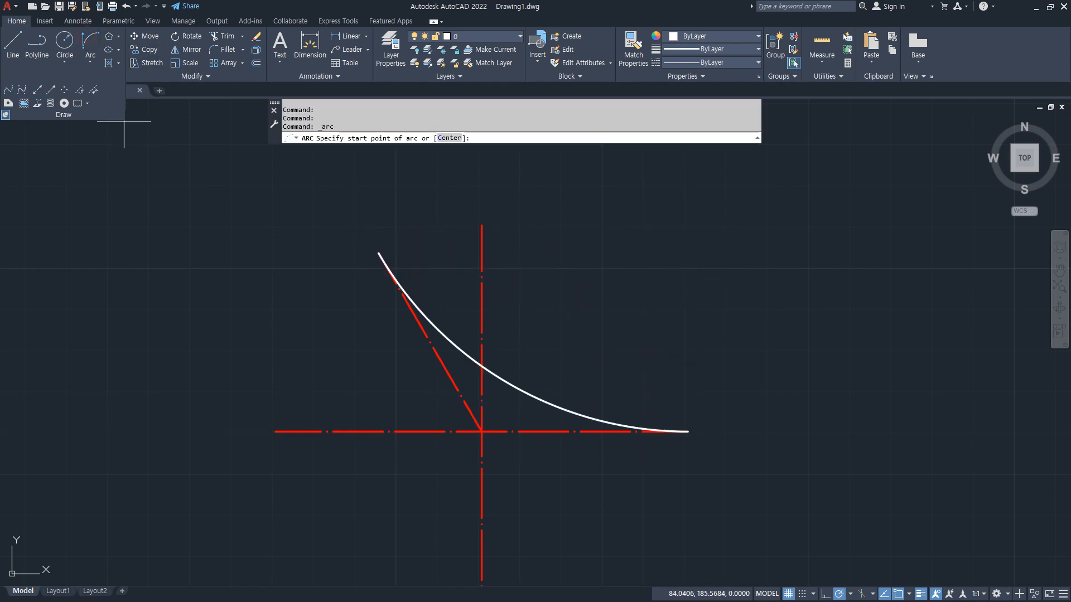
{"action": "left_click", "coordinate": [379, 254]}
{"action": "middle_click_drag", "start_coordinate": [514, 518], "coordinate": [500, 421]}
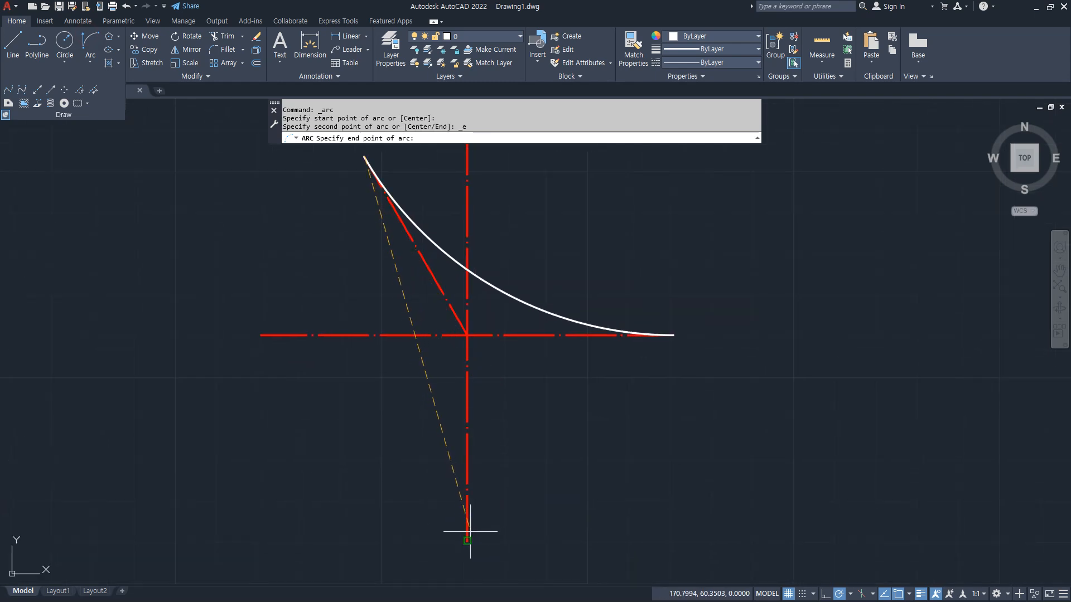
{"action": "left_click", "coordinate": [468, 537]}
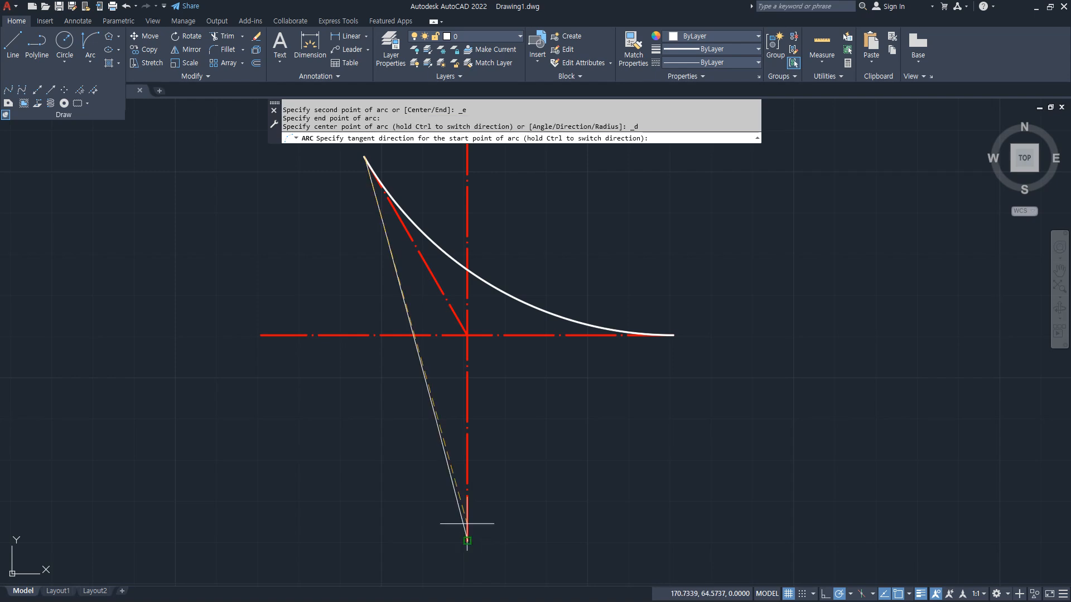
{"action": "left_click", "coordinate": [467, 334]}
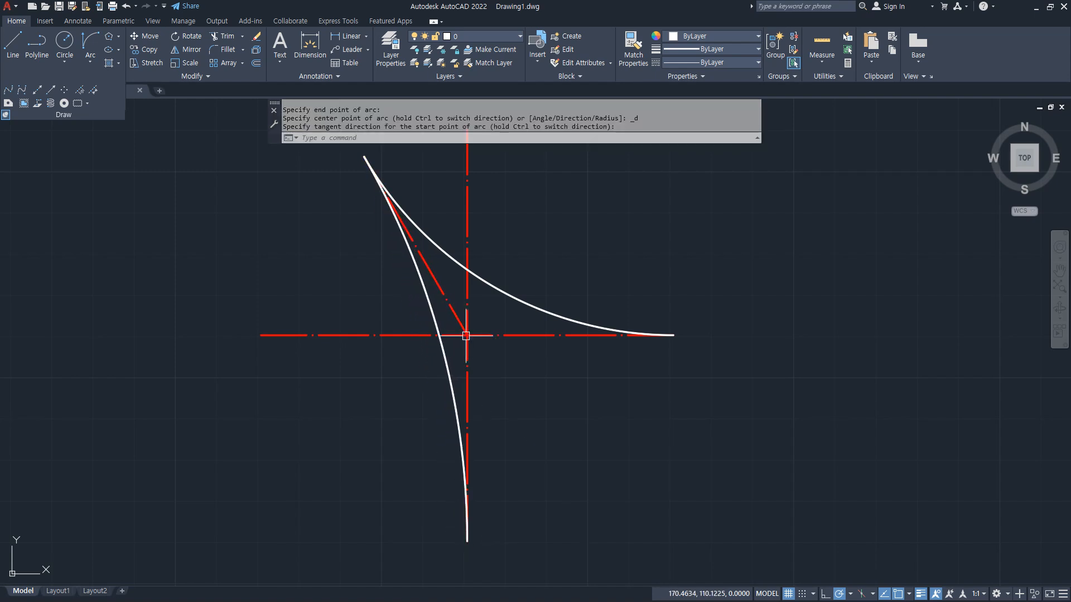
{"action": "left_click", "coordinate": [87, 45]}
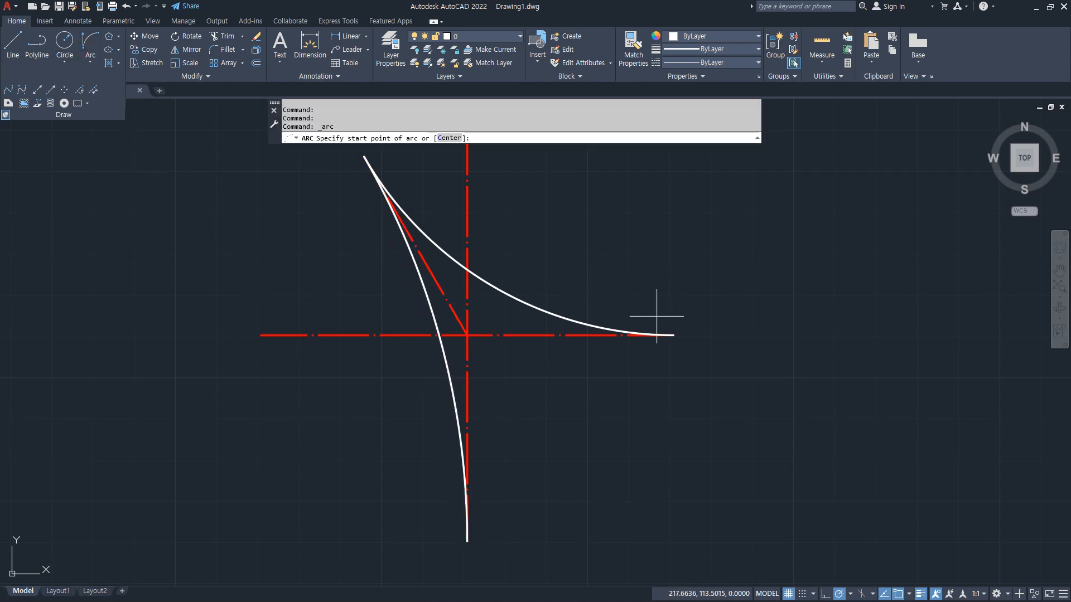
{"action": "left_click", "coordinate": [674, 335]}
{"action": "middle_click_drag", "start_coordinate": [535, 287], "coordinate": [517, 402]}
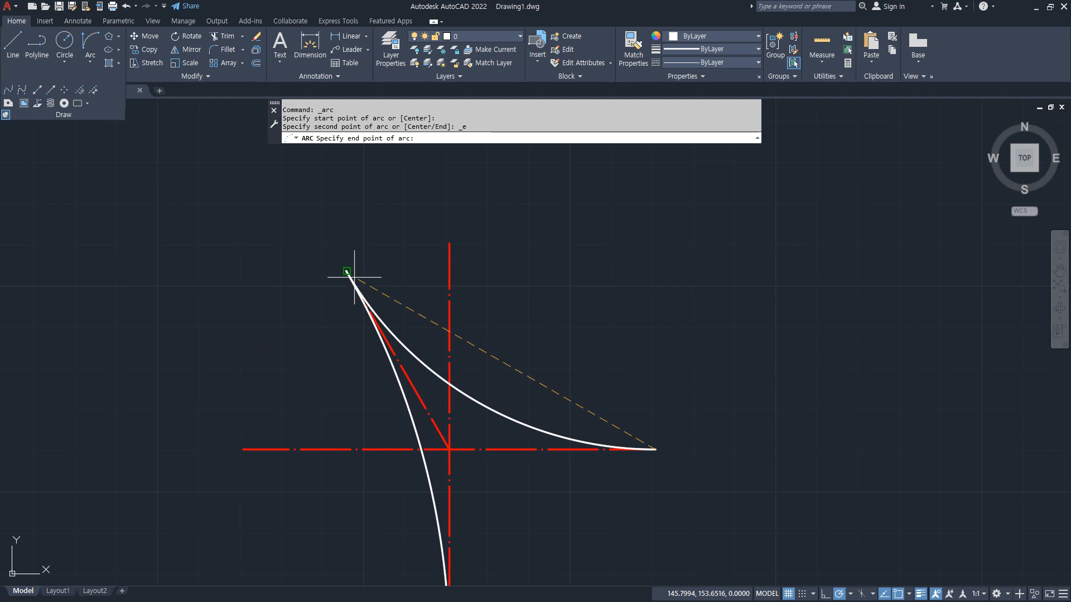
{"action": "key", "text": "Escape"}
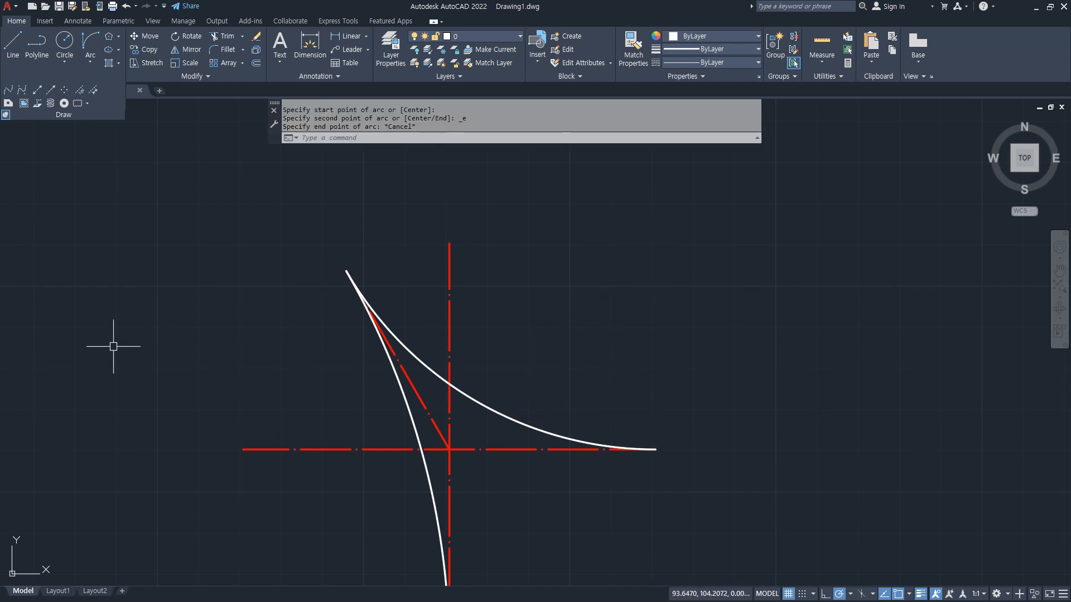
Undo both Start, End, Direction arcs, leaving only the center lines.
{"action": "left_click", "coordinate": [479, 463]}
{"action": "key", "text": "ctrl+z"}
{"action": "key", "text": "ctrl+z"}
{"action": "key", "text": "ctrl+z"}
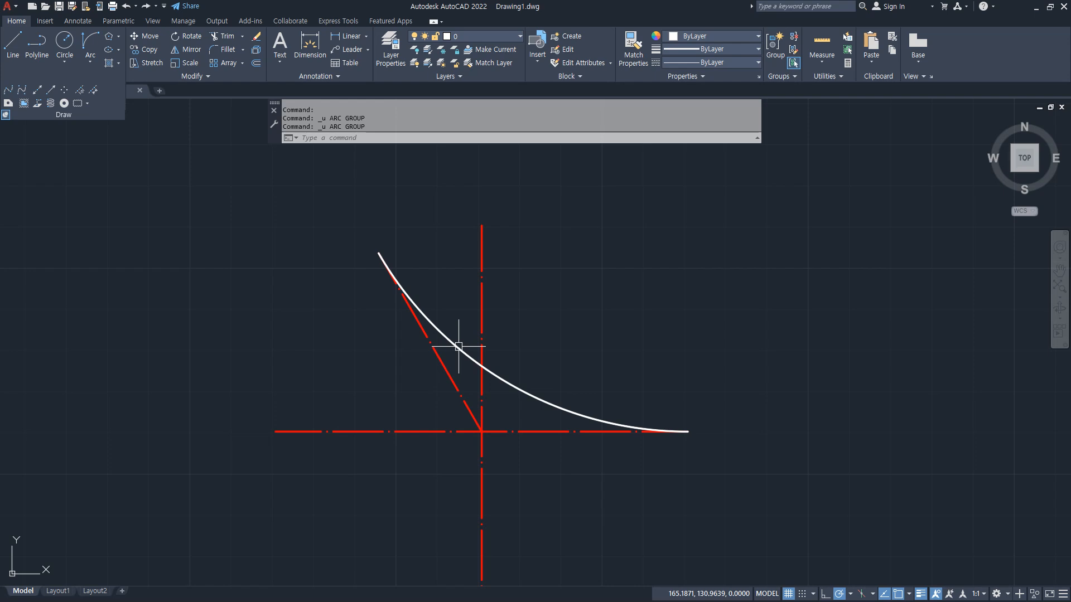
Draw a Start, End, Radius arc of radius 50 from the horizontal line's right end to the 120-degree line's outer end.
{"action": "left_click", "coordinate": [90, 63]}
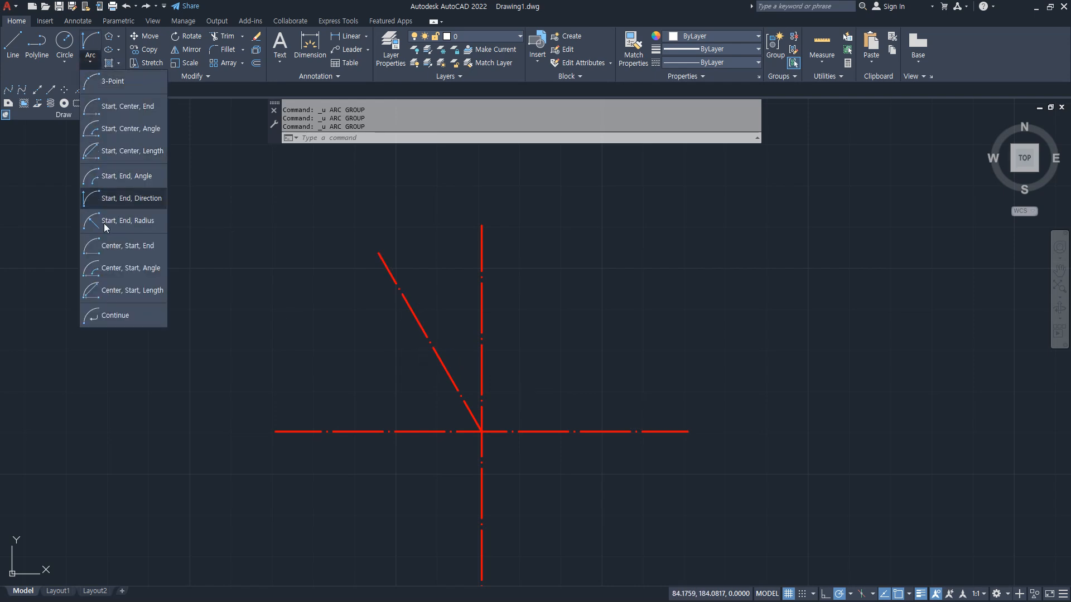
{"action": "left_click", "coordinate": [133, 230]}
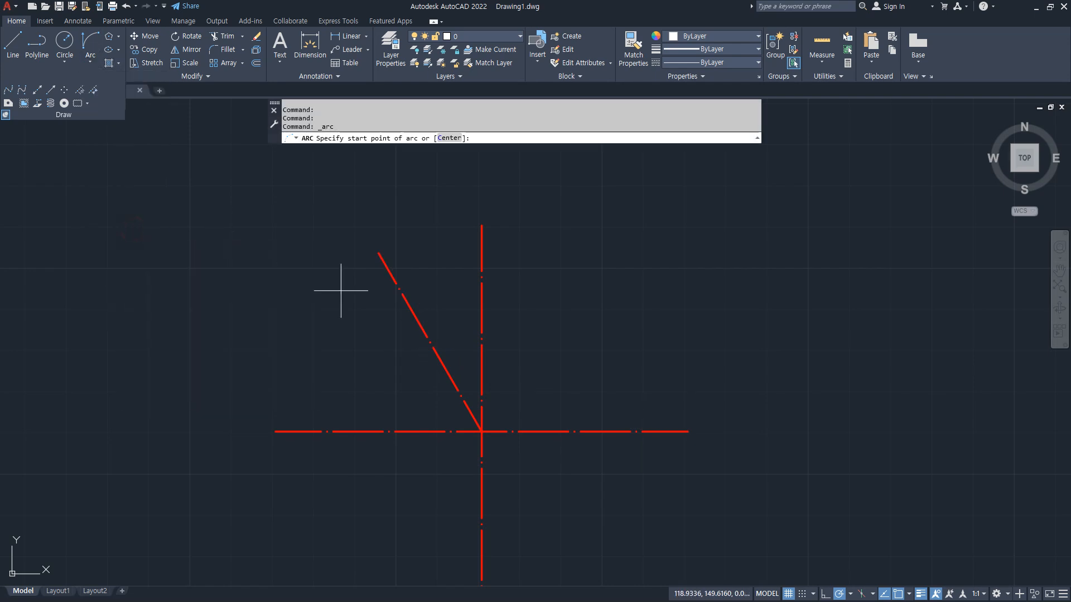
{"action": "left_click", "coordinate": [611, 428]}
{"action": "left_click", "coordinate": [379, 253]}
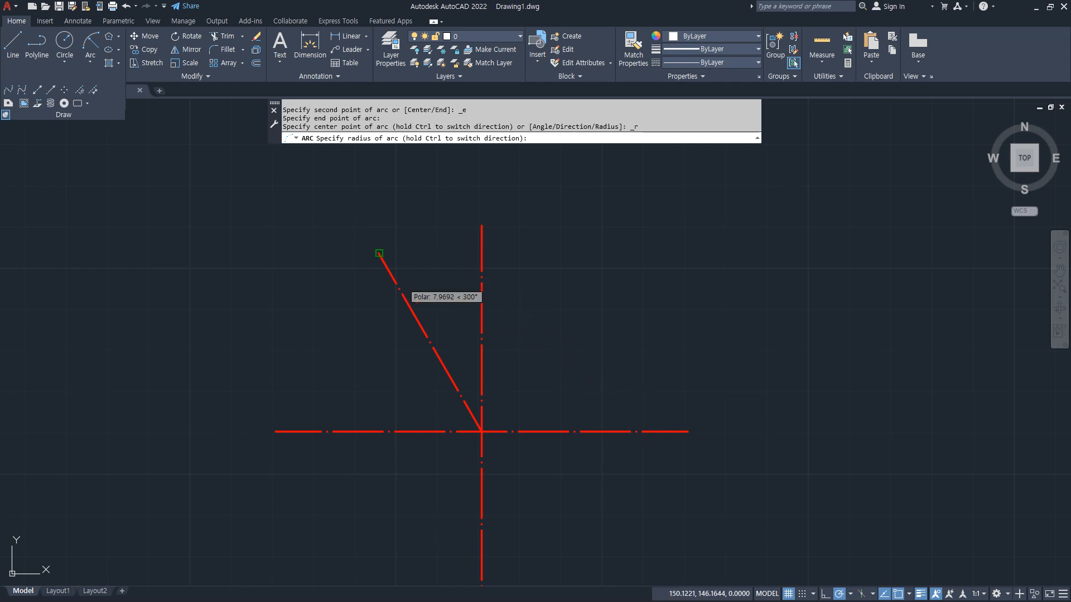
{"action": "key", "text": "Return"}
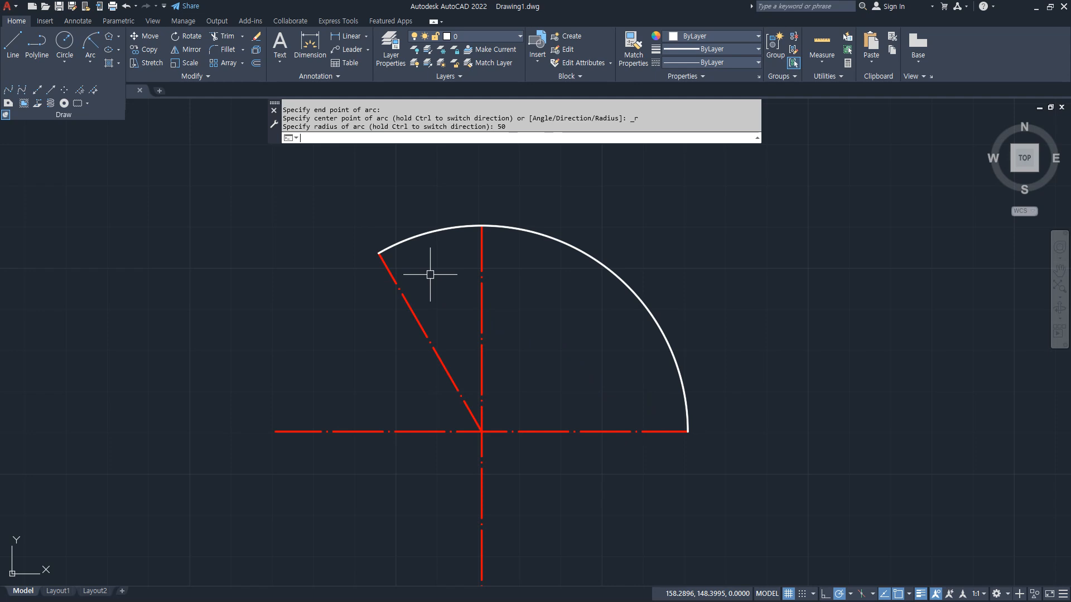
Switch to the browser page with the orthographic projection examples, mark the first block's dimensions in red, and clear the marks.
{"action": "key", "text": "alt+Tab"}
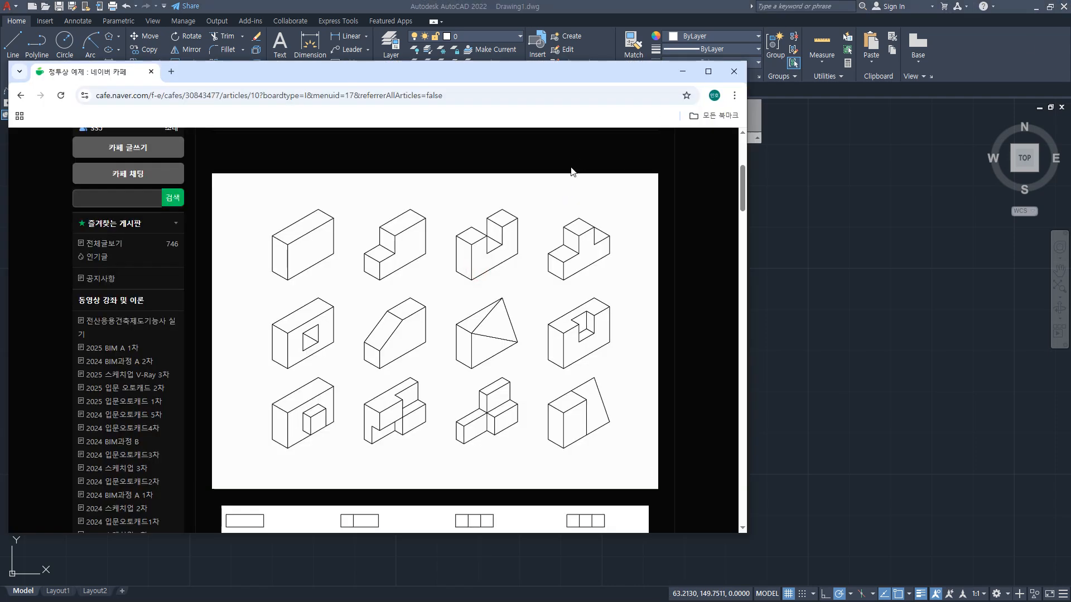
{"action": "mouse_move", "coordinate": [285, 282]}
{"action": "left_mouse_down"}
{"action": "mouse_move", "coordinate": [348, 246]}
{"action": "mouse_move", "coordinate": [313, 296]}
{"action": "mouse_move", "coordinate": [331, 308]}
{"action": "mouse_move", "coordinate": [322, 323]}
{"action": "left_mouse_up"}
{"action": "mouse_move", "coordinate": [330, 196]}
{"action": "left_mouse_down"}
{"action": "mouse_move", "coordinate": [335, 252]}
{"action": "mouse_move", "coordinate": [401, 219]}
{"action": "left_mouse_up"}
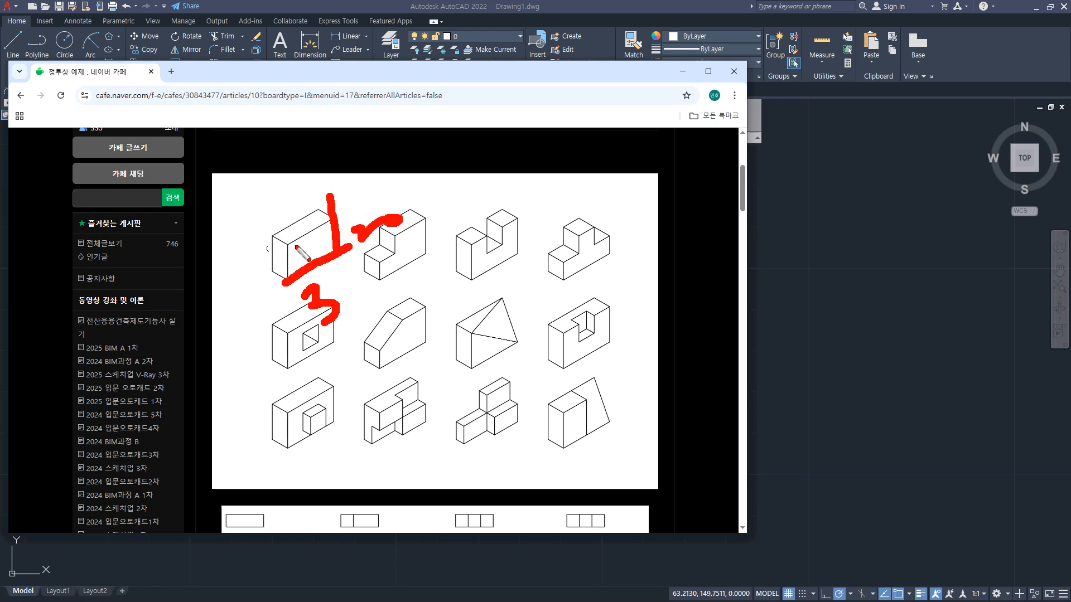
{"action": "left_click_drag", "start_coordinate": [288, 243], "coordinate": [231, 217]}
{"action": "mouse_move", "coordinate": [241, 269]}
{"action": "left_mouse_down"}
{"action": "mouse_move", "coordinate": [241, 299]}
{"action": "mouse_move", "coordinate": [266, 276]}
{"action": "left_mouse_up"}
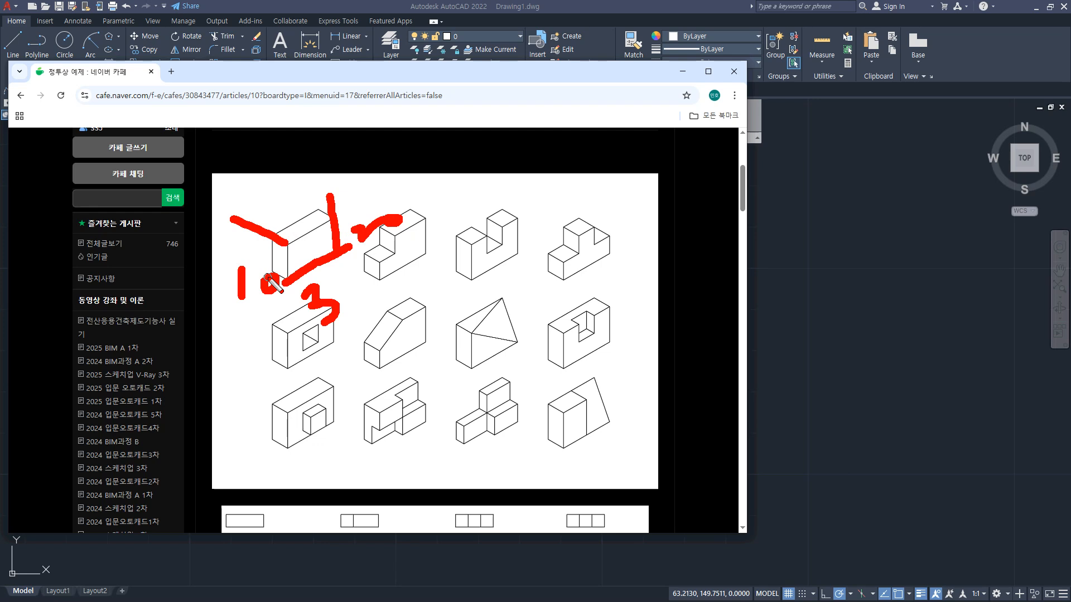
{"action": "key", "text": "Escape"}
Sketch red arrows for the viewing directions over the projection examples, and clear them.
{"action": "mouse_move", "coordinate": [602, 393]}
{"action": "left_mouse_down"}
{"action": "mouse_move", "coordinate": [466, 301]}
{"action": "mouse_move", "coordinate": [463, 336]}
{"action": "mouse_move", "coordinate": [513, 272]}
{"action": "left_mouse_up"}
{"action": "mouse_move", "coordinate": [244, 434]}
{"action": "left_mouse_down"}
{"action": "mouse_move", "coordinate": [333, 336]}
{"action": "mouse_move", "coordinate": [317, 370]}
{"action": "left_mouse_up"}
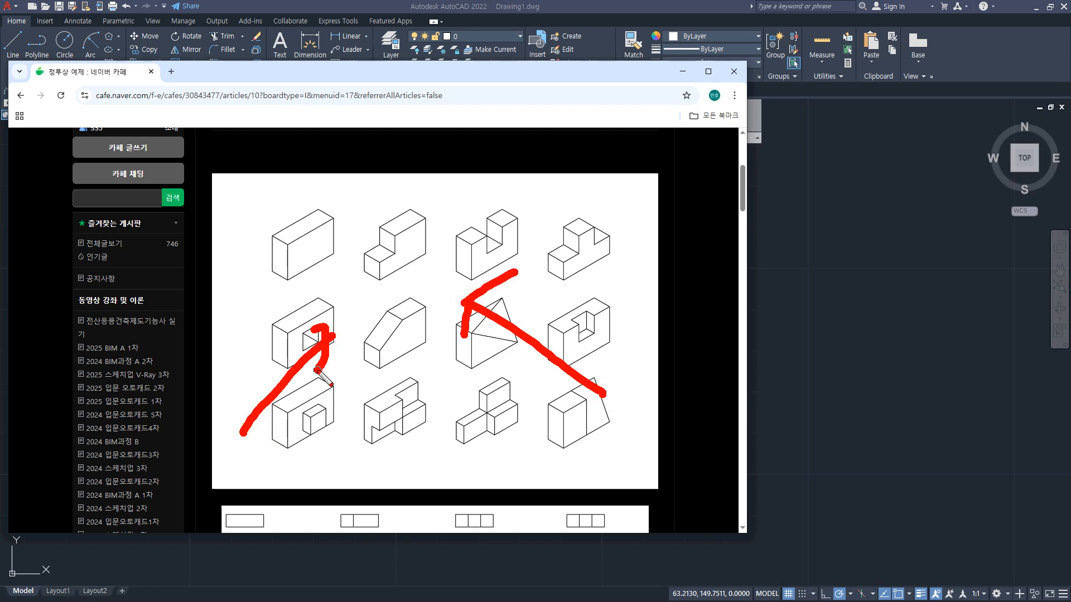
{"action": "left_click_drag", "start_coordinate": [680, 524], "coordinate": [415, 327]}
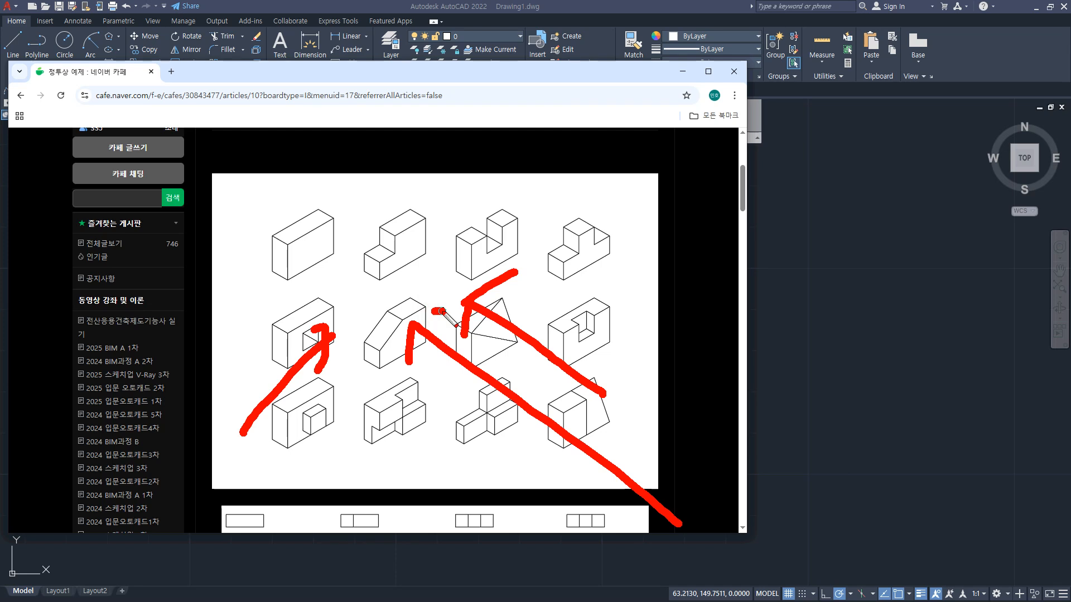
{"action": "key", "text": "Escape"}
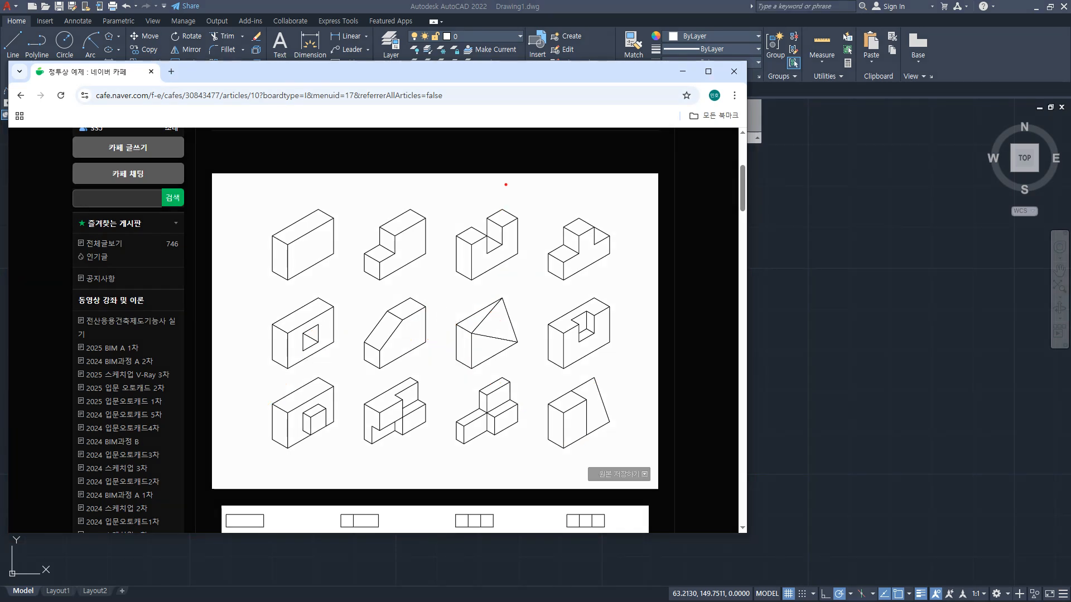
Return to the AutoCAD drawing and draw a horizontal and a vertical construction line crossing at one point.
{"action": "left_click_drag", "start_coordinate": [530, 69], "coordinate": [0, 112]}
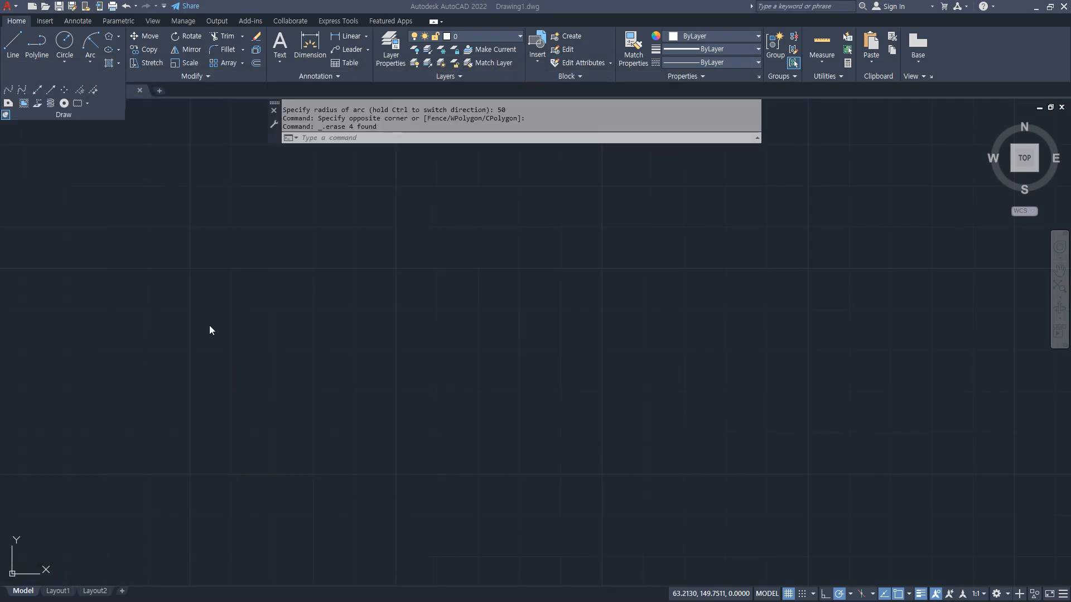
{"action": "scroll", "coordinate": [337, 355], "scroll_direction": "down", "scroll_amount": 2}
{"action": "type", "text": "z"}
{"action": "key", "text": "Return"}
{"action": "type", "text": "a"}
{"action": "key", "text": "Return"}
{"action": "type", "text": "xl"}
{"action": "key", "text": "Return"}
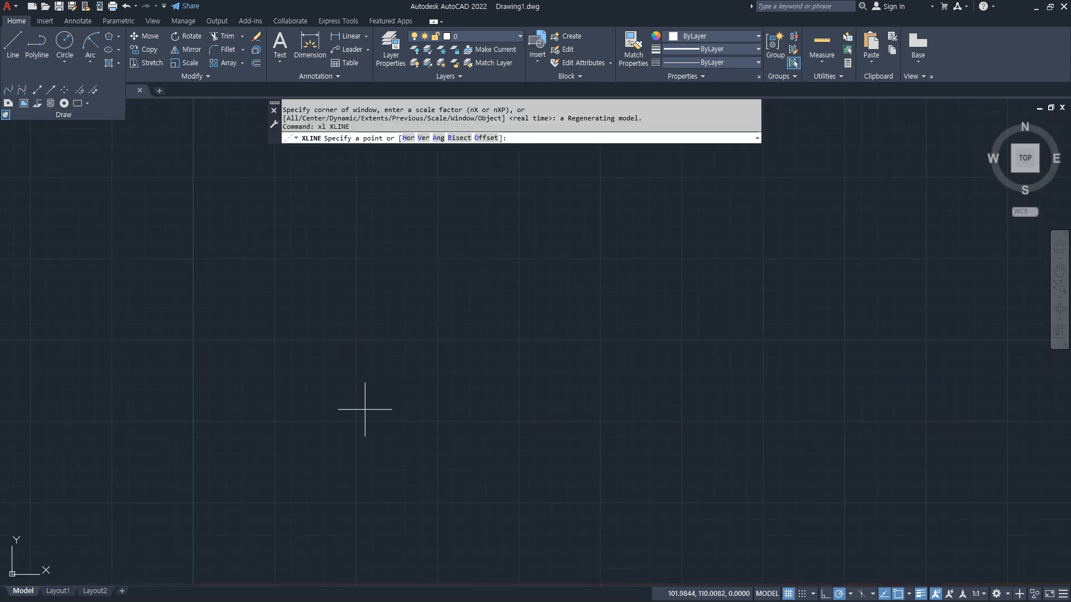
{"action": "left_click", "coordinate": [352, 258]}
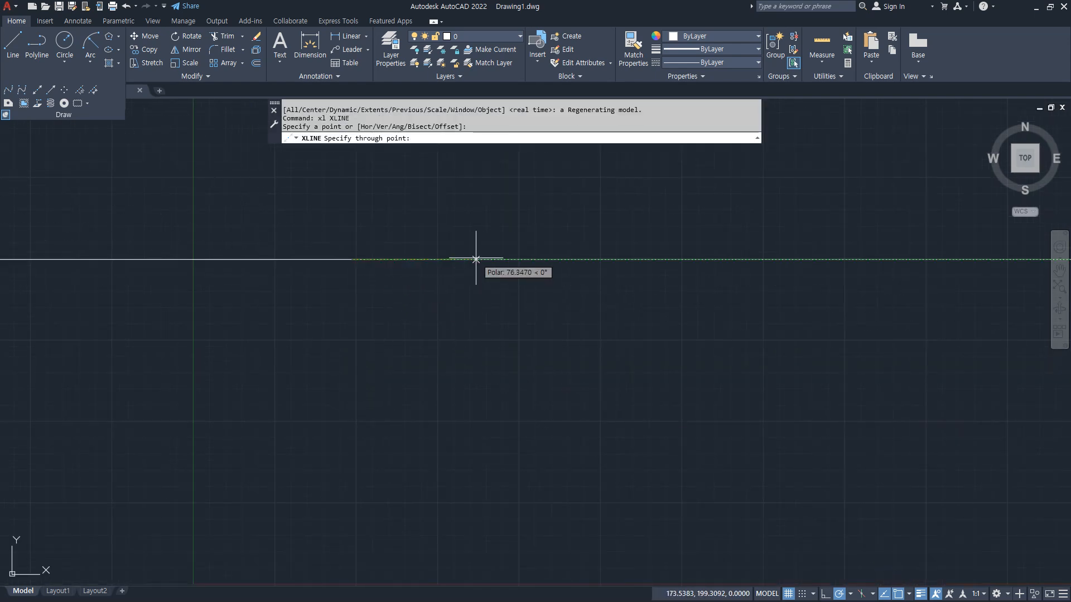
{"action": "left_click", "coordinate": [477, 258]}
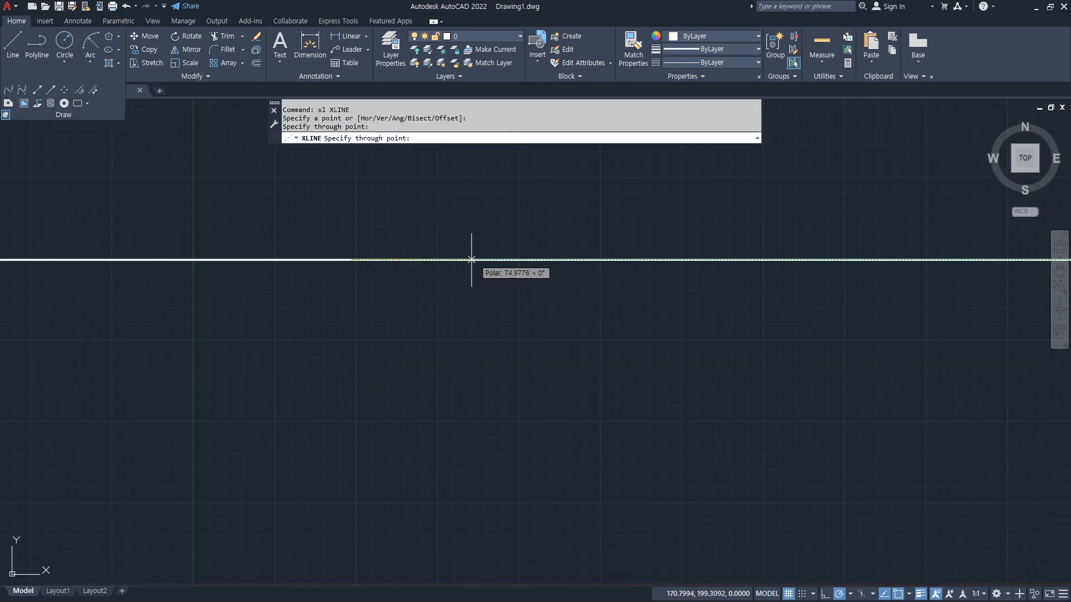
{"action": "left_click", "coordinate": [351, 337]}
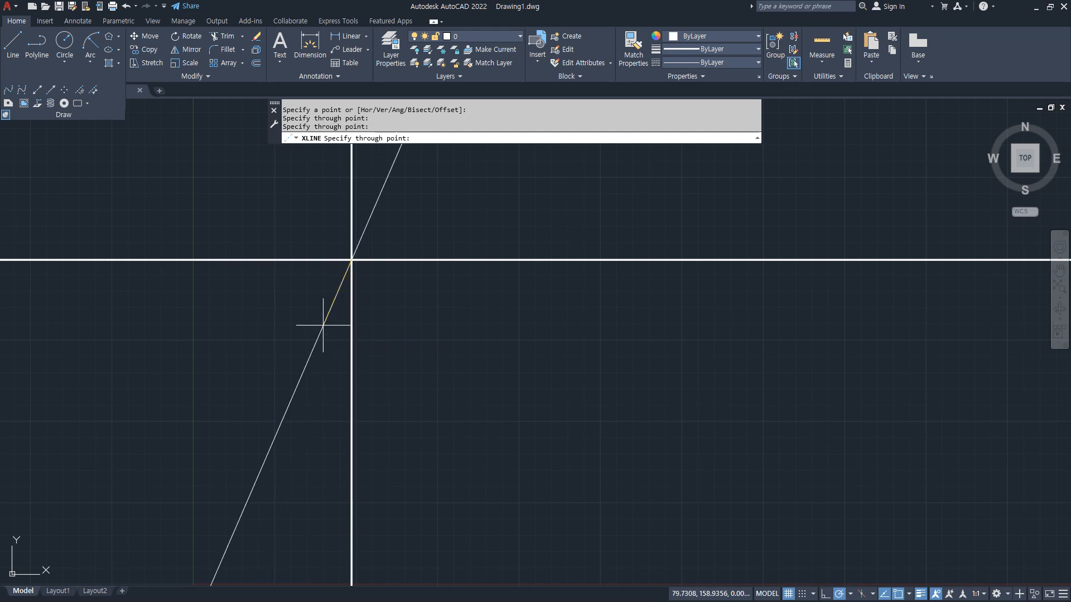
Set polar tracking to 45-degree increments and draw a 45-degree construction line through the intersection, rising to the right.
{"action": "left_click", "coordinate": [846, 590]}
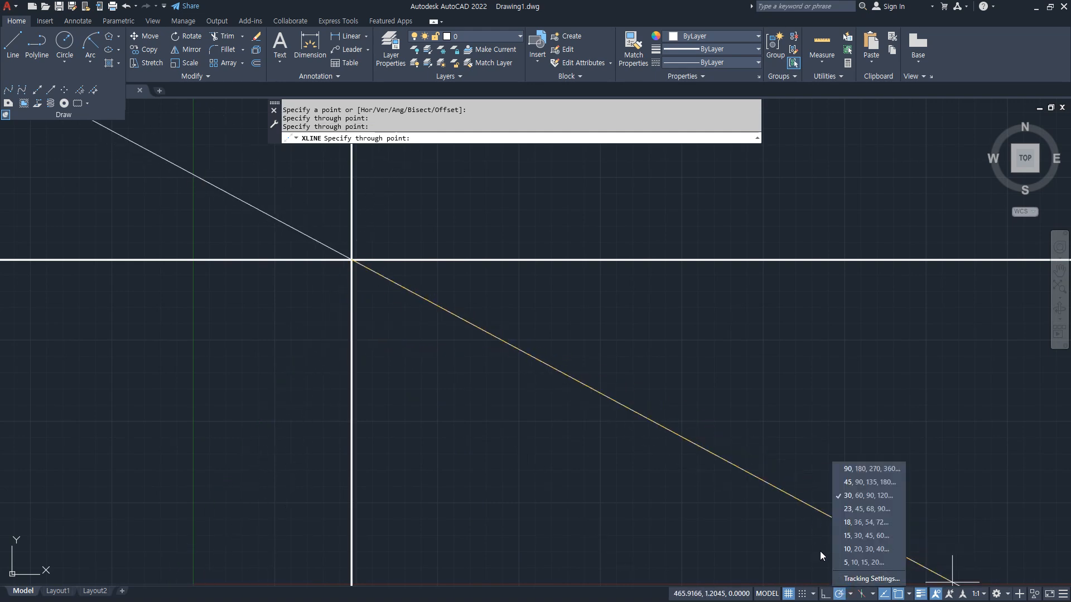
{"action": "left_click", "coordinate": [850, 483]}
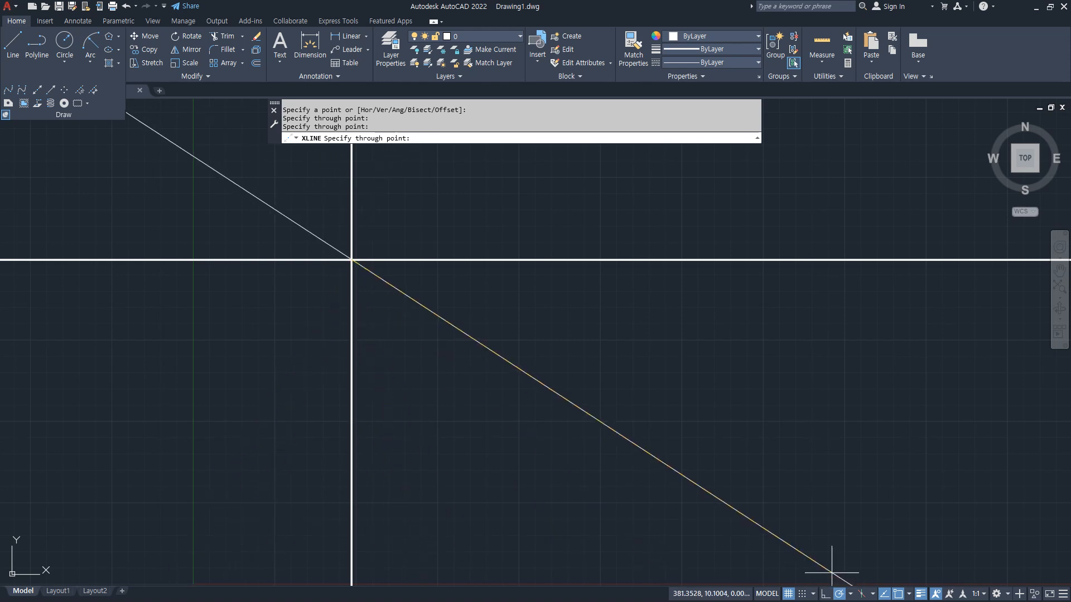
{"action": "left_click", "coordinate": [850, 593]}
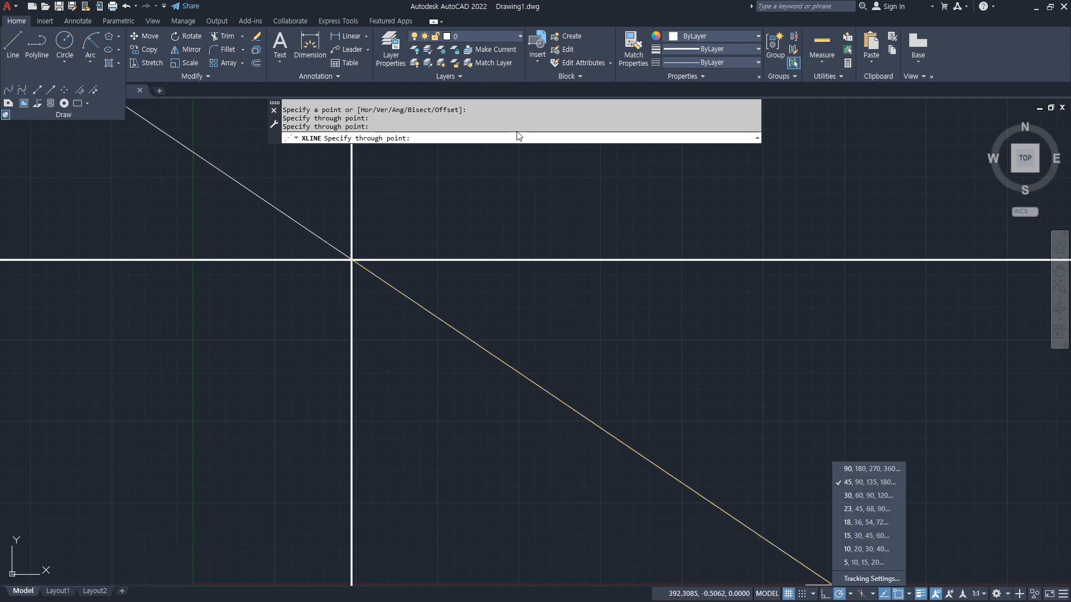
{"action": "left_click", "coordinate": [478, 2]}
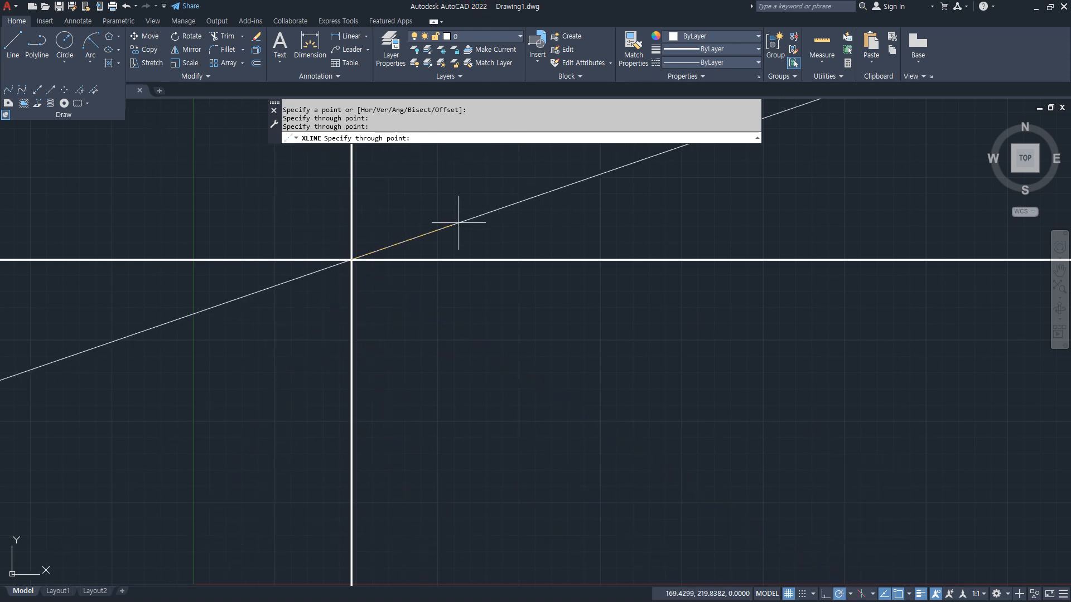
{"action": "left_click", "coordinate": [424, 186]}
{"action": "key", "text": "Return"}
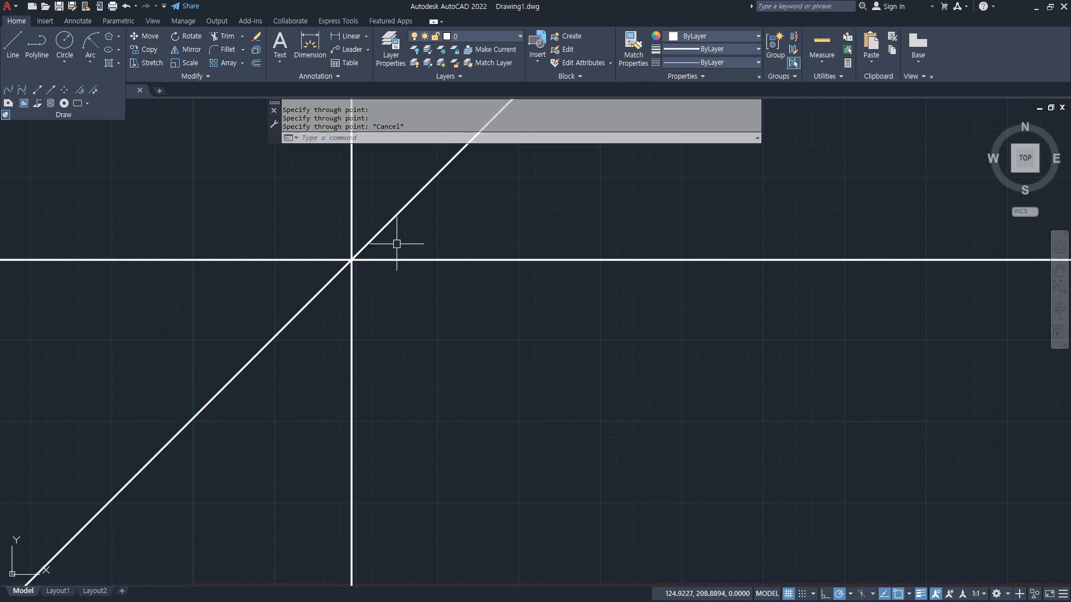
Trim away the part of the 45-degree construction line below and left of the intersection.
{"action": "type", "text": "tr"}
{"action": "key", "text": "Return"}
{"action": "left_click", "coordinate": [273, 338]}
{"action": "key", "text": "Return"}
{"action": "middle_click_drag", "start_coordinate": [381, 303], "coordinate": [547, 401]}
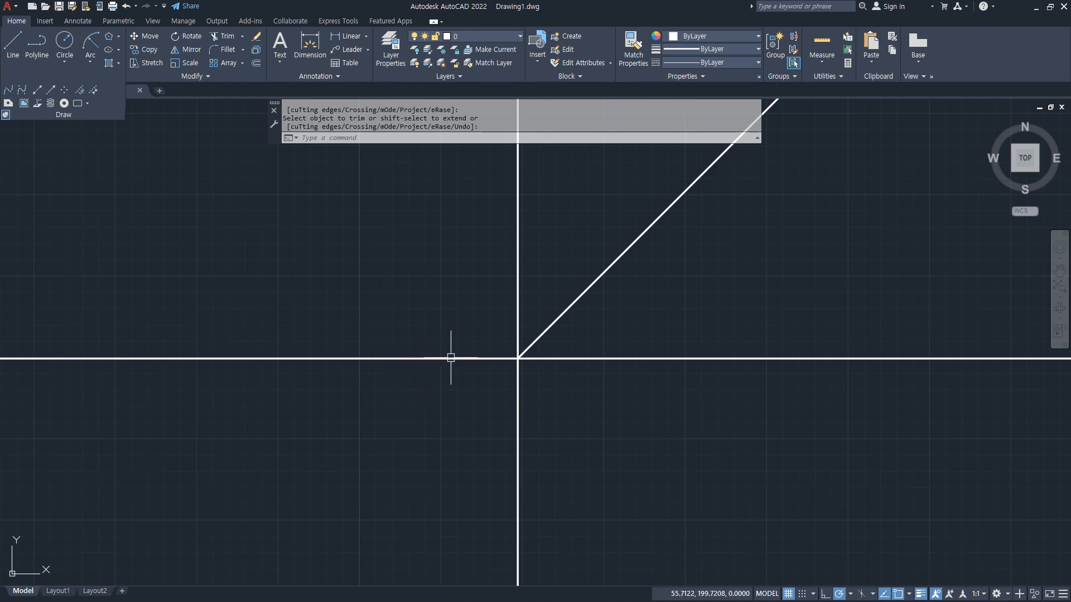
Switch to the browser's projection examples, mark the first block in red to study its edges, and return to the AutoCAD drawing.
{"action": "key", "text": "alt+Tab"}
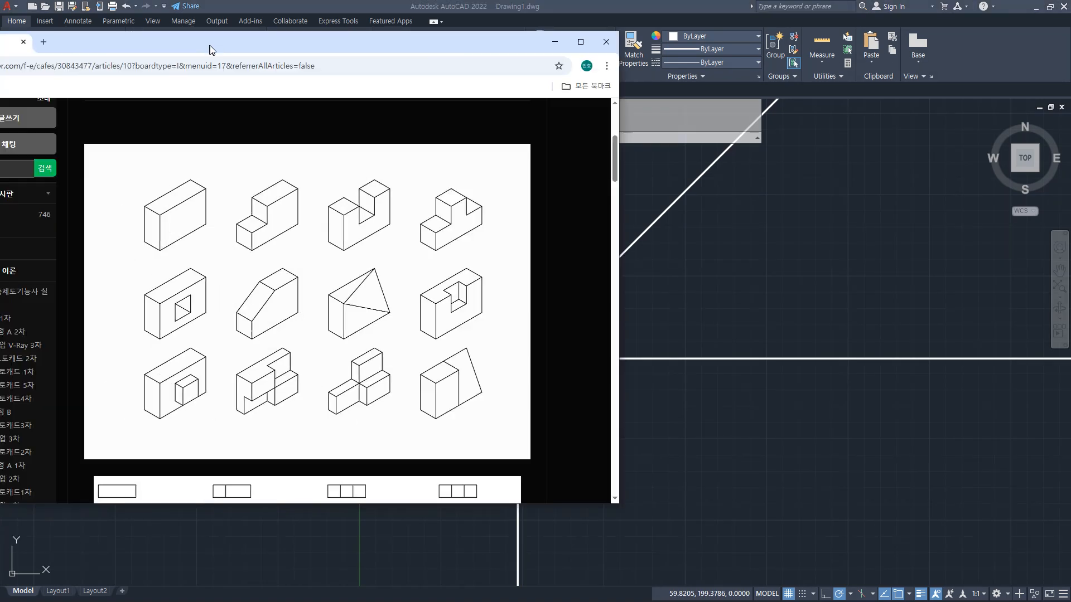
{"action": "mouse_move", "coordinate": [237, 295]}
{"action": "left_mouse_down"}
{"action": "mouse_move", "coordinate": [195, 254]}
{"action": "mouse_move", "coordinate": [171, 247]}
{"action": "left_mouse_up"}
{"action": "left_click_drag", "start_coordinate": [204, 186], "coordinate": [206, 230]}
{"action": "key", "text": "Escape"}
{"action": "mouse_move", "coordinate": [361, 36]}
{"action": "left_mouse_down"}
{"action": "mouse_move", "coordinate": [0, 96]}
{"action": "mouse_move", "coordinate": [0, 106]}
{"action": "left_mouse_up"}
{"action": "left_click", "coordinate": [352, 307]}
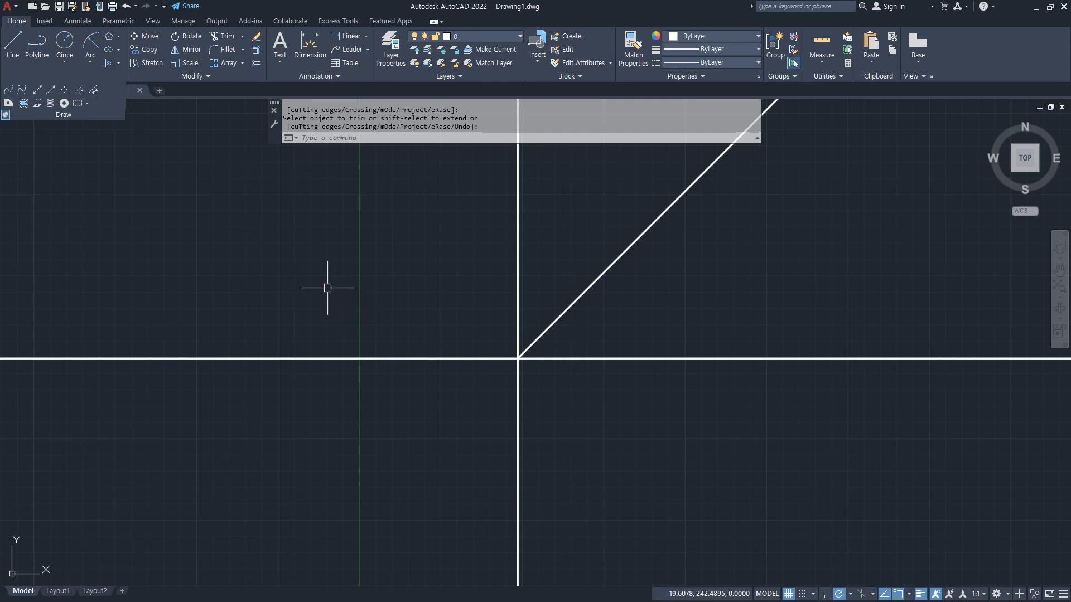
Offset the vertical construction line 30 to the left.
{"action": "type", "text": "o"}
{"action": "key", "text": "Return"}
{"action": "type", "text": "30"}
{"action": "key", "text": "Return"}
{"action": "left_click", "coordinate": [522, 310]}
{"action": "left_click", "coordinate": [308, 312]}
{"action": "key", "text": "Return"}
Offset the horizontal construction line 20 downward.
{"action": "key", "text": "Return"}
{"action": "type", "text": "20"}
{"action": "key", "text": "Return"}
{"action": "left_click", "coordinate": [495, 358]}
{"action": "left_click", "coordinate": [490, 415]}
{"action": "key", "text": "Return"}
Trim the vertical lines below the lower horizontal line and the horizontal lines left of the left vertical line.
{"action": "type", "text": "tr"}
{"action": "key", "text": "Return"}
{"action": "left_click", "coordinate": [574, 426]}
{"action": "left_click", "coordinate": [392, 413]}
{"action": "key", "text": "Return"}
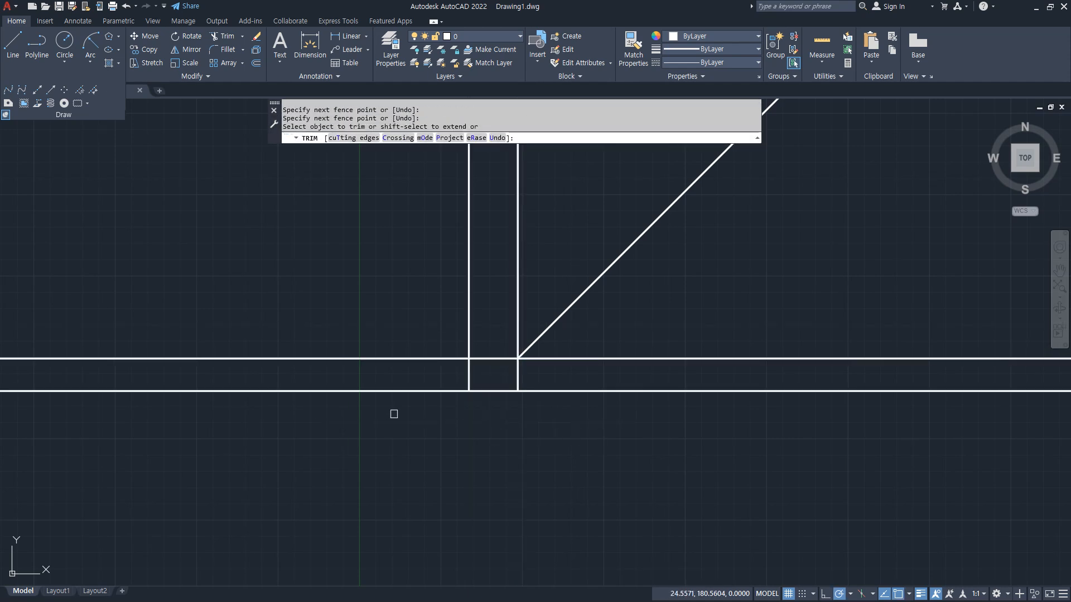
{"action": "left_click", "coordinate": [411, 447]}
{"action": "left_click", "coordinate": [371, 280]}
{"action": "key", "text": "Return"}
{"action": "key", "text": "Return"}
Draw a horizontal line above the front view to the 45-degree line and continue it vertically down to the lower horizontal line.
{"action": "middle_click_drag", "start_coordinate": [390, 299], "coordinate": [303, 334]}
{"action": "scroll", "coordinate": [385, 411], "scroll_direction": "up", "scroll_amount": 5}
{"action": "scroll", "coordinate": [442, 437], "scroll_direction": "up", "scroll_amount": 2}
{"action": "middle_click_drag", "start_coordinate": [442, 438], "coordinate": [366, 426]}
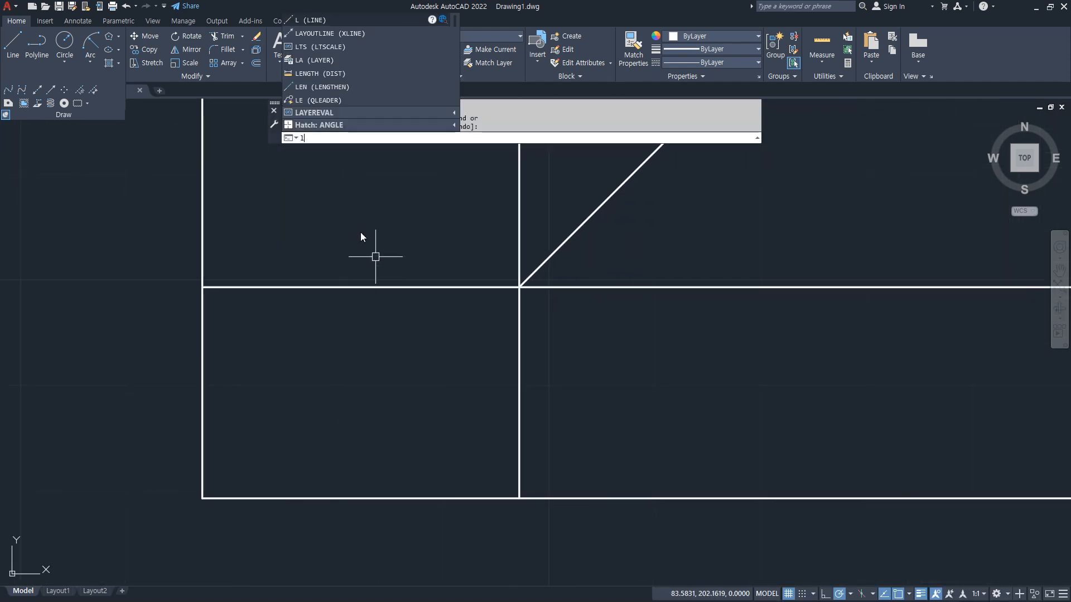
{"action": "key", "text": "Return"}
{"action": "middle_click_drag", "start_coordinate": [350, 183], "coordinate": [349, 266]}
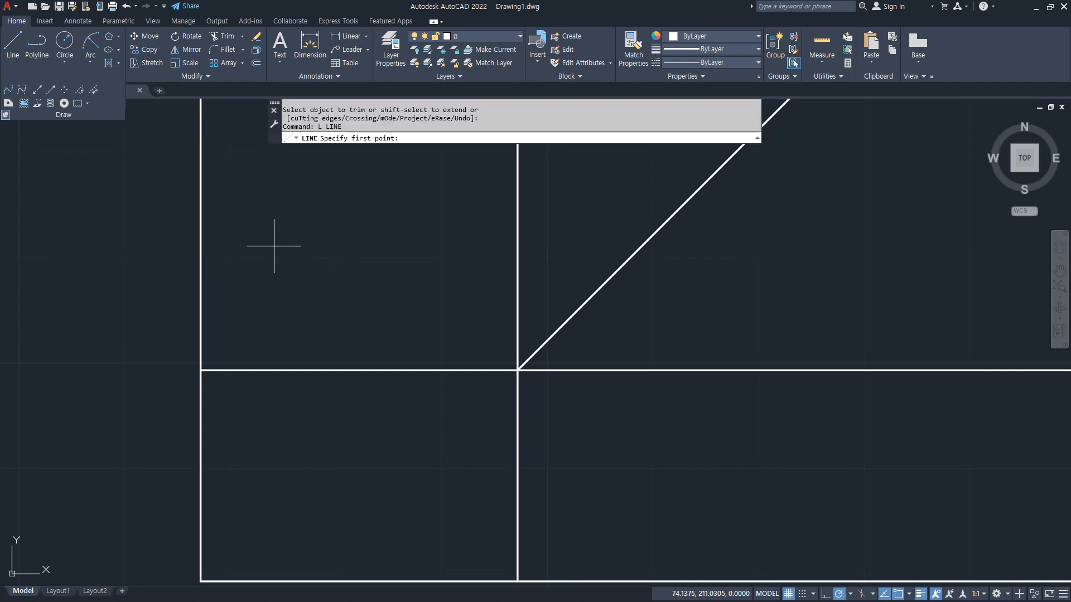
{"action": "left_click", "coordinate": [119, 254]}
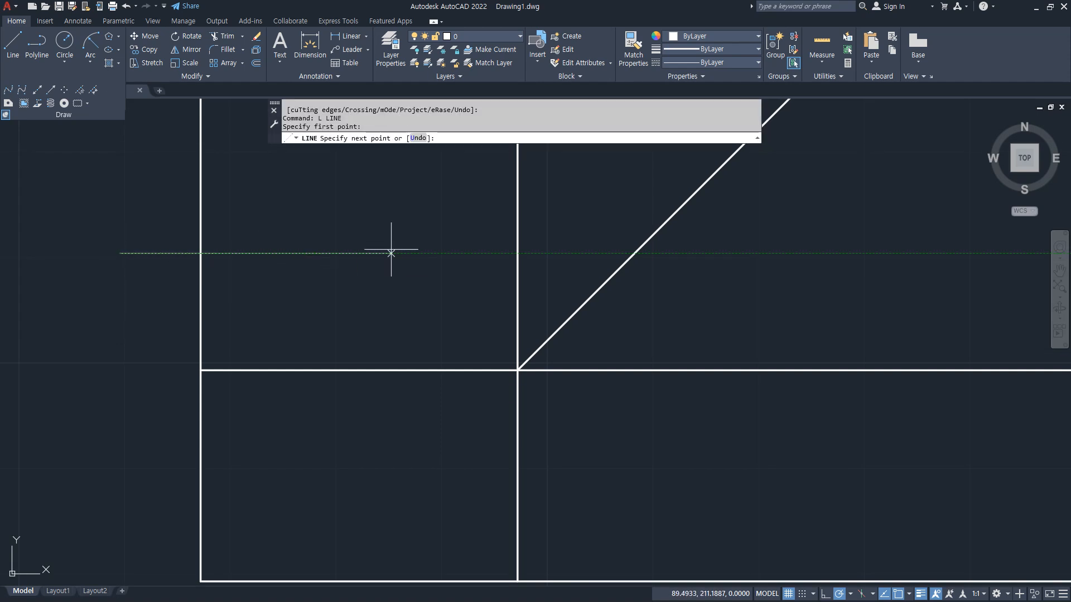
{"action": "left_click", "coordinate": [634, 253]}
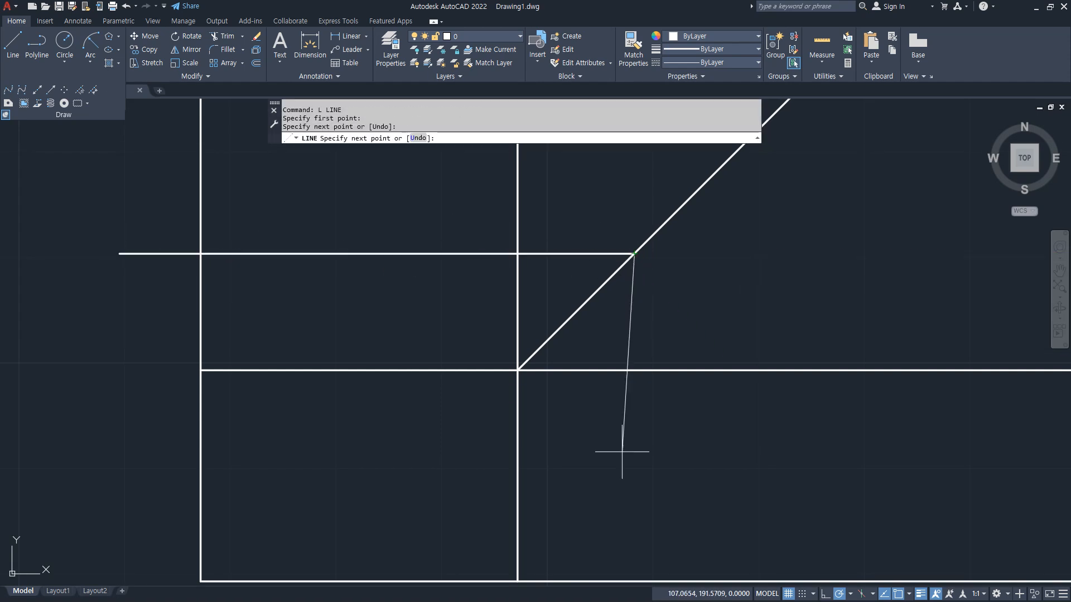
{"action": "scroll", "coordinate": [632, 546], "scroll_direction": "down", "scroll_amount": 2}
{"action": "middle_click_drag", "start_coordinate": [616, 508], "coordinate": [582, 412]}
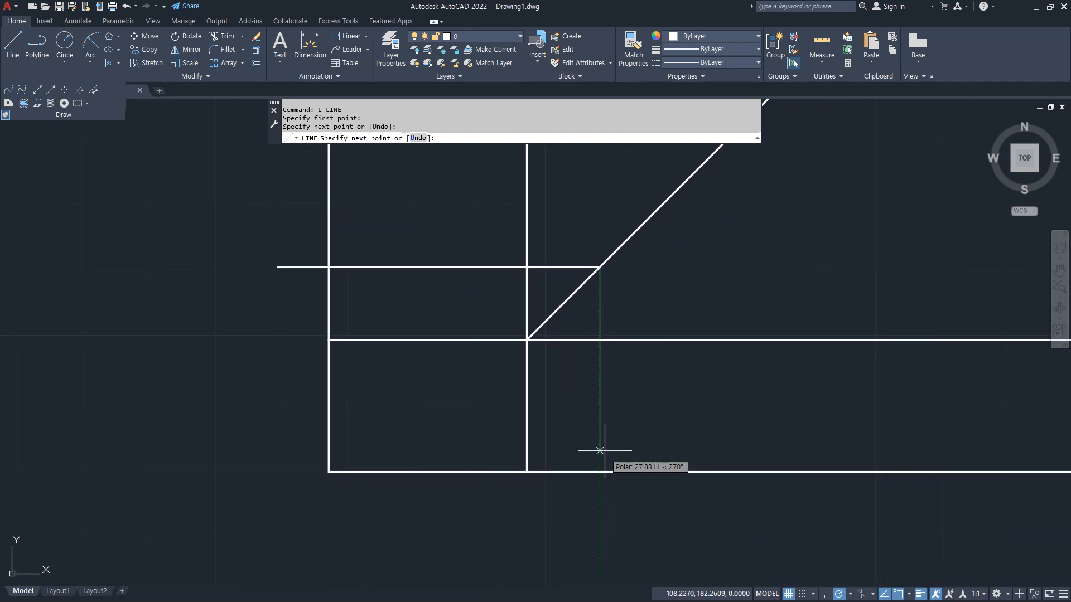
{"action": "left_click", "coordinate": [600, 472]}
{"action": "key", "text": "space"}
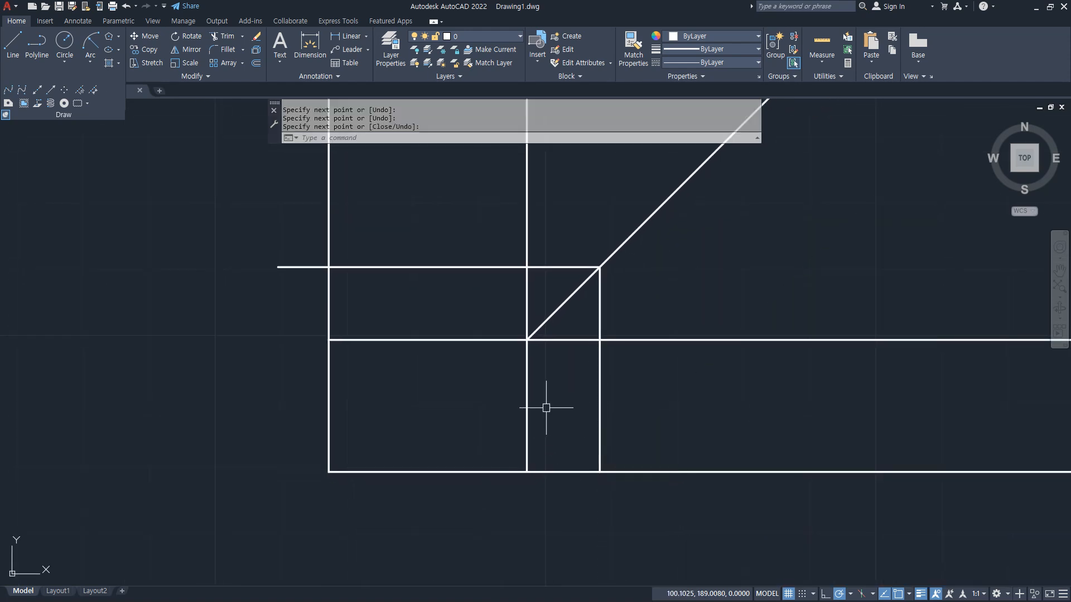
Offset the new horizontal projection line 10 upward and the new vertical projection line 10 to the right.
{"action": "left_click_drag", "start_coordinate": [556, 378], "coordinate": [560, 386]}
{"action": "left_click_drag", "start_coordinate": [382, 338], "coordinate": [405, 339]}
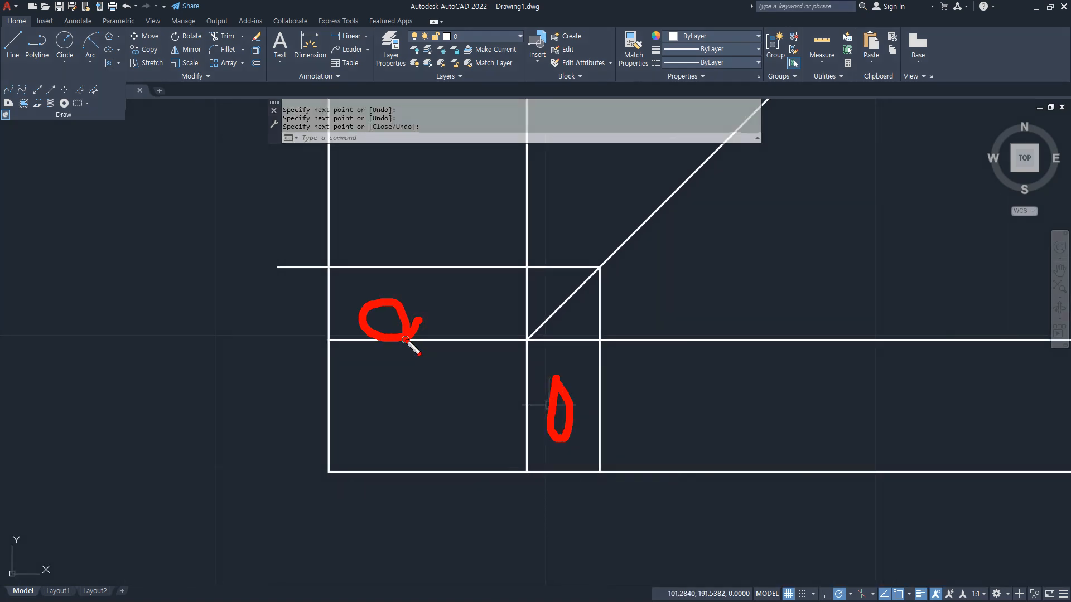
{"action": "key", "text": "Escape"}
{"action": "type", "text": "o"}
{"action": "key", "text": "space"}
{"action": "type", "text": "10"}
{"action": "key", "text": "Return"}
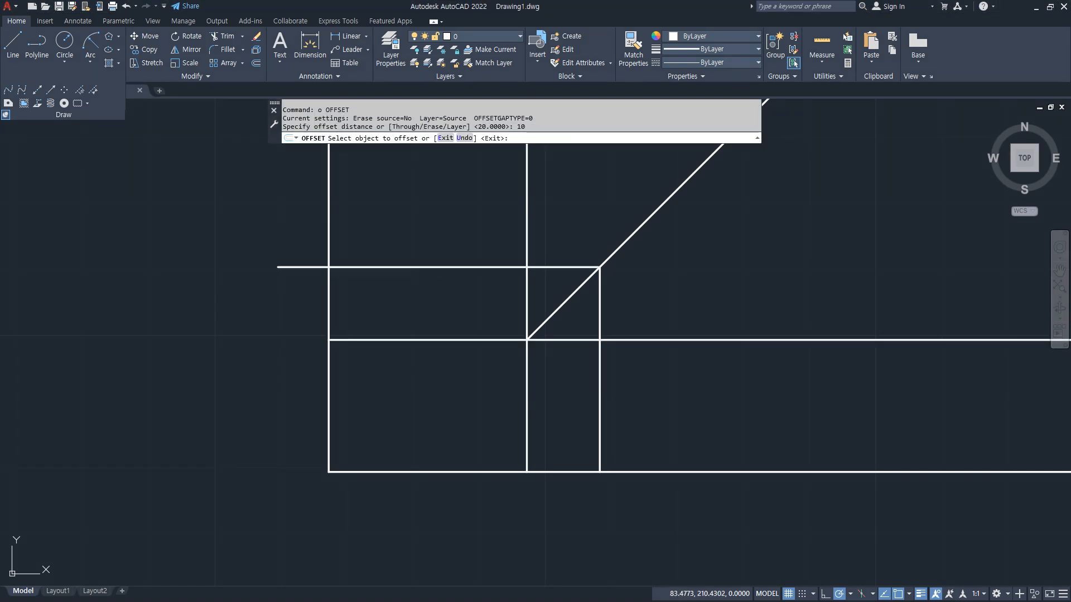
{"action": "left_click", "coordinate": [435, 268]}
{"action": "left_click", "coordinate": [443, 234]}
{"action": "left_click", "coordinate": [602, 408]}
{"action": "left_click", "coordinate": [692, 393]}
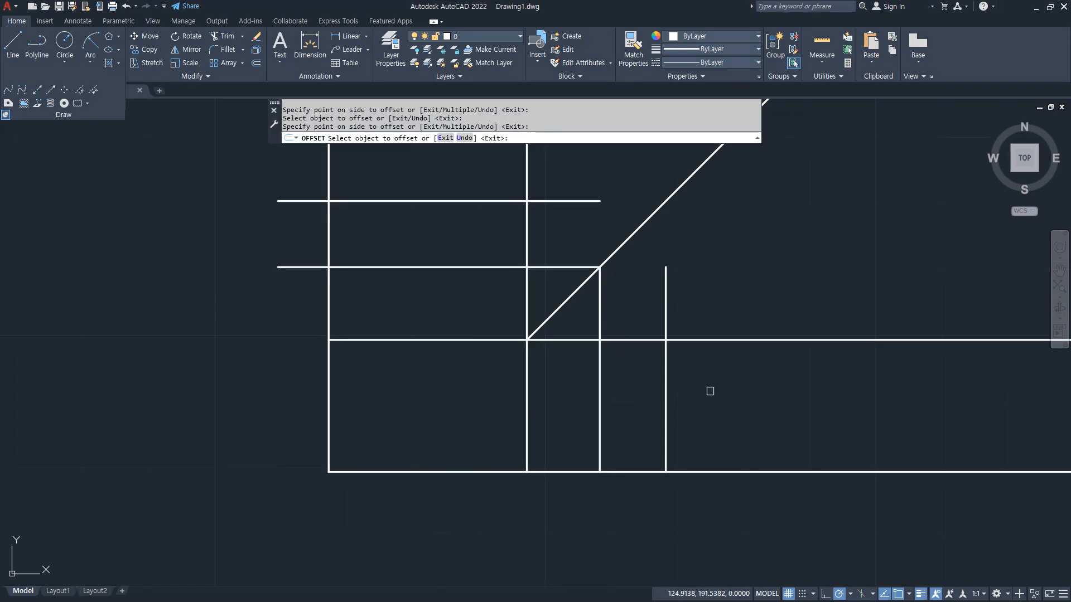
{"action": "key", "text": "Escape"}
Try to fillet the offset vertical line with the 45-degree line, and erase the resulting arc.
{"action": "type", "text": "f"}
{"action": "key", "text": "space"}
{"action": "left_click", "coordinate": [667, 288]}
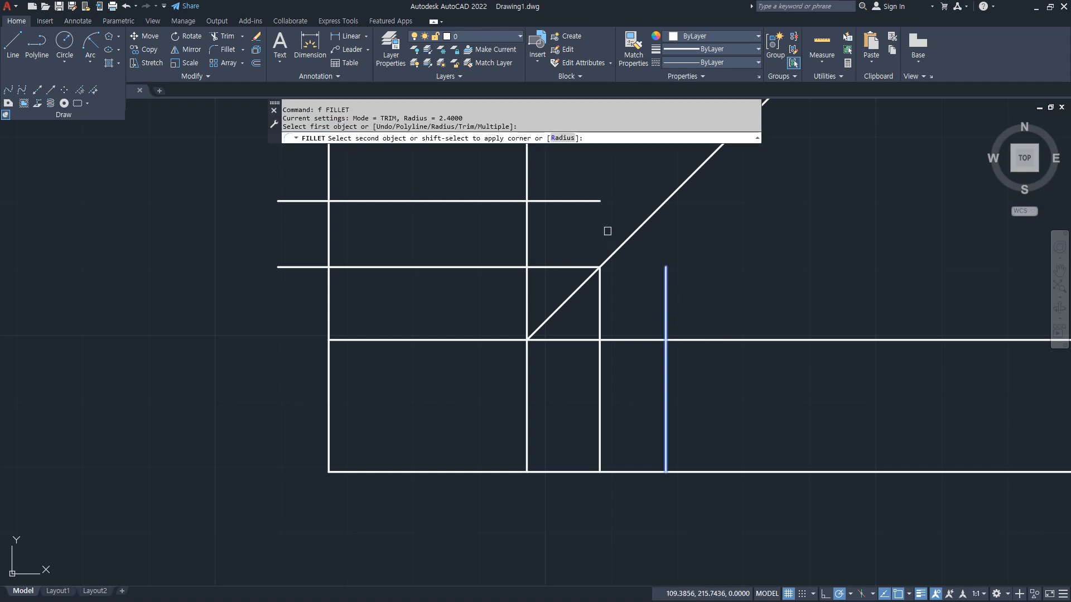
{"action": "left_click", "coordinate": [614, 249]}
{"action": "key", "text": "Escape"}
{"action": "left_click", "coordinate": [626, 207]}
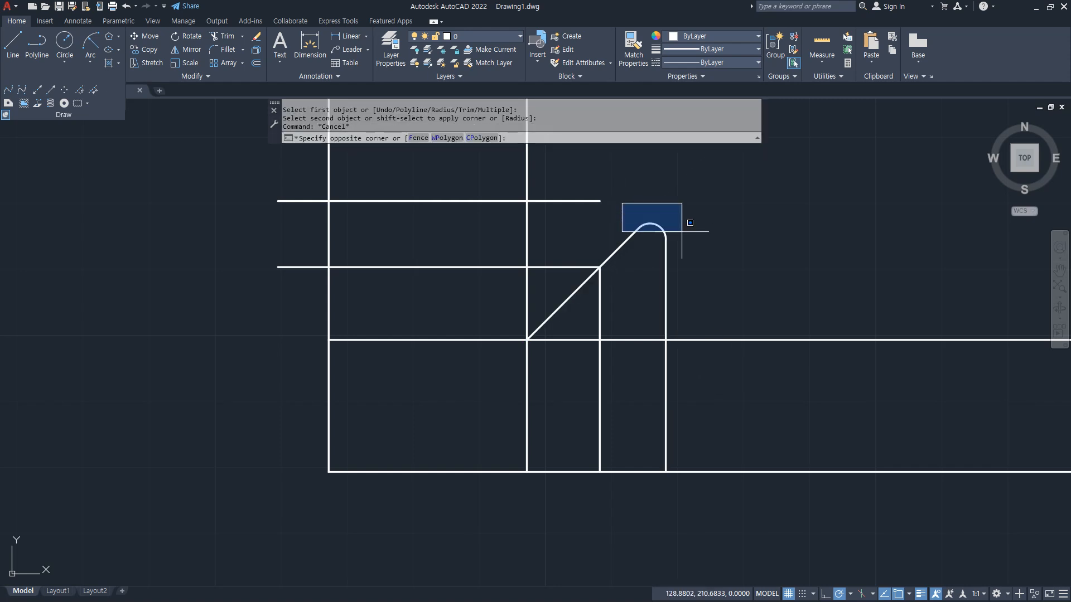
{"action": "left_click", "coordinate": [746, 272]}
{"action": "type", "text": "e"}
{"action": "key", "text": "space"}
Fillet the offset vertical line and the 45-degree line with radius 0 to form a sharp corner.
{"action": "type", "text": "F"}
{"action": "key", "text": "space"}
{"action": "type", "text": "r"}
{"action": "key", "text": "space"}
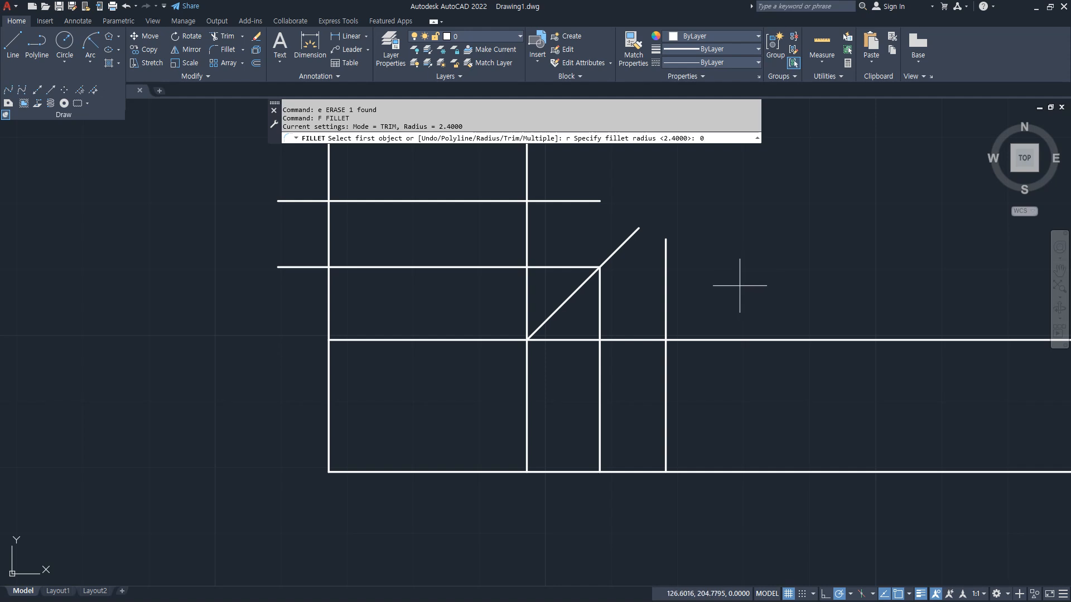
{"action": "type", "text": "0"}
{"action": "key", "text": "space"}
{"action": "left_click", "coordinate": [664, 257]}
{"action": "left_click", "coordinate": [615, 249]}
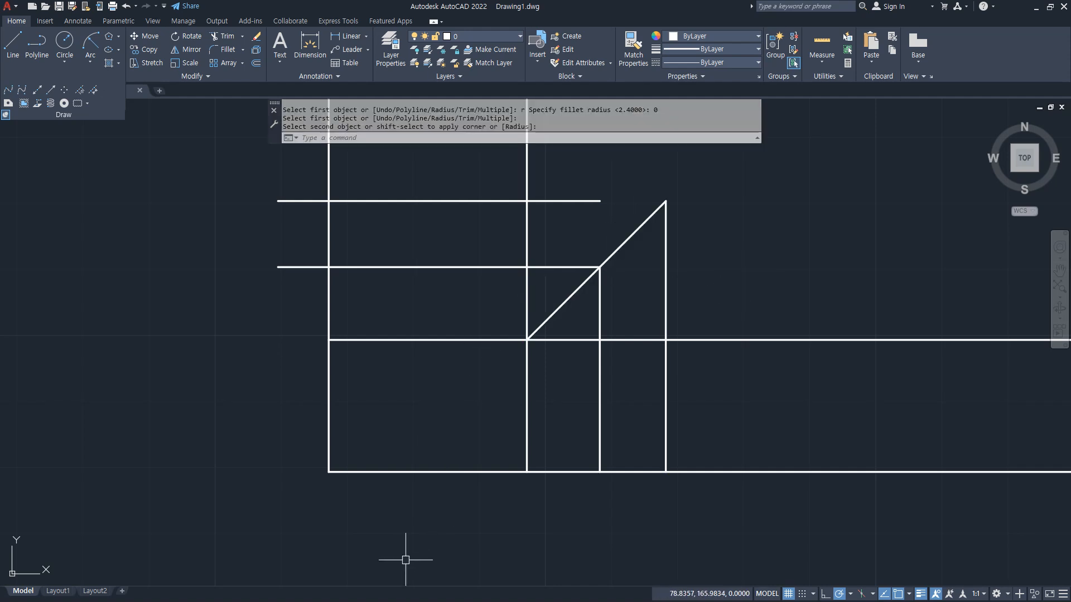
Trim the lines extending right of and above the side view and the horizontal lines between the front and side views.
{"action": "type", "text": "tr"}
{"action": "key", "text": "space"}
{"action": "left_click", "coordinate": [717, 492]}
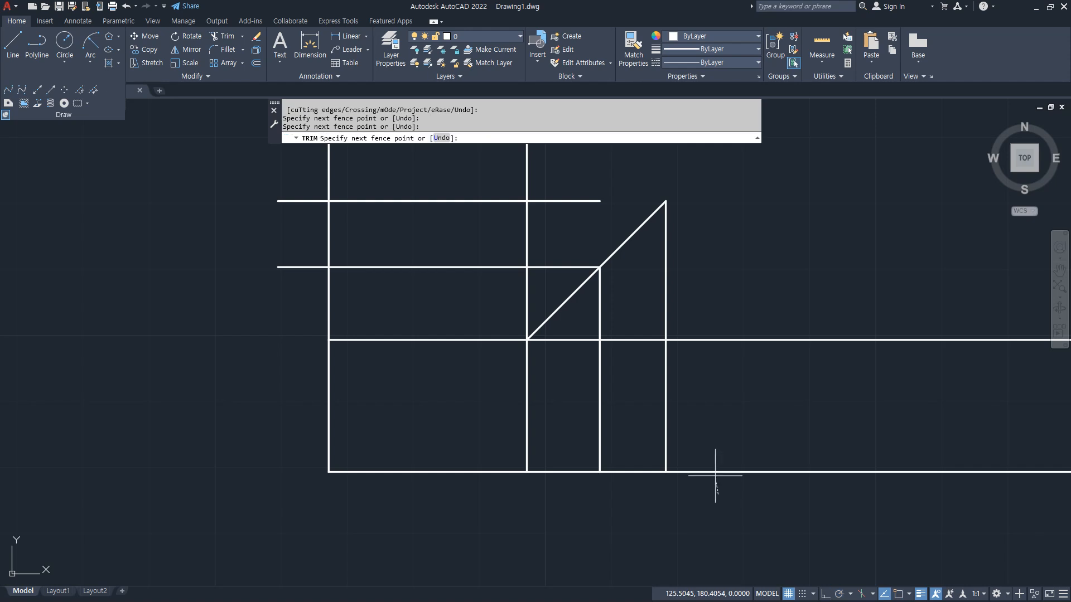
{"action": "left_click", "coordinate": [734, 290]}
{"action": "left_click", "coordinate": [569, 310]}
{"action": "key", "text": "space"}
{"action": "left_click", "coordinate": [569, 327]}
{"action": "left_click", "coordinate": [569, 507]}
{"action": "key", "text": "space"}
Trim the verticals and diagonal between the front and top views and all lines extending beyond the top view's rectangle.
{"action": "left_click", "coordinate": [260, 304]}
{"action": "left_click", "coordinate": [574, 304]}
{"action": "key", "text": "space"}
{"action": "left_click", "coordinate": [561, 290]}
{"action": "left_click", "coordinate": [567, 183]}
{"action": "key", "text": "space"}
{"action": "left_click", "coordinate": [590, 162]}
{"action": "left_click", "coordinate": [277, 164]}
{"action": "key", "text": "space"}
{"action": "left_click", "coordinate": [294, 167]}
{"action": "left_click", "coordinate": [294, 335]}
{"action": "key", "text": "space"}
{"action": "key", "text": "space"}
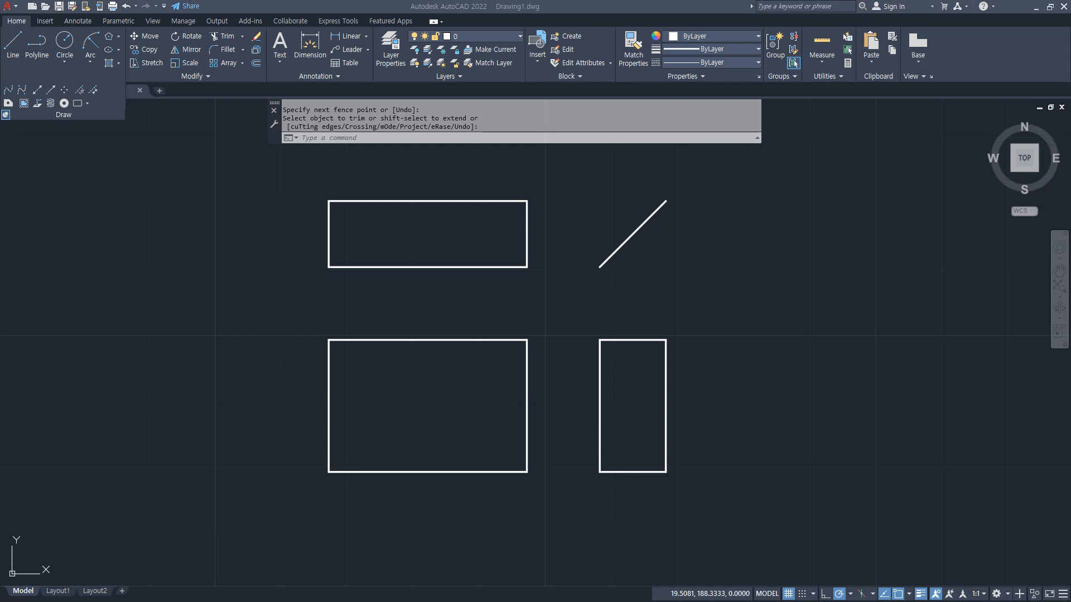
{"action": "left_click_drag", "start_coordinate": [0, 23], "coordinate": [438, 36]}
{"action": "mouse_move", "coordinate": [315, 292]}
{"action": "left_mouse_down"}
{"action": "mouse_move", "coordinate": [352, 131]}
{"action": "mouse_move", "coordinate": [236, 285]}
{"action": "left_mouse_up"}
{"action": "key", "text": "Escape"}
{"action": "mouse_move", "coordinate": [562, 53]}
{"action": "left_mouse_down"}
{"action": "mouse_move", "coordinate": [564, 43]}
{"action": "mouse_move", "coordinate": [374, 74]}
{"action": "left_mouse_up"}
{"action": "left_click_drag", "start_coordinate": [366, 35], "coordinate": [0, 28]}
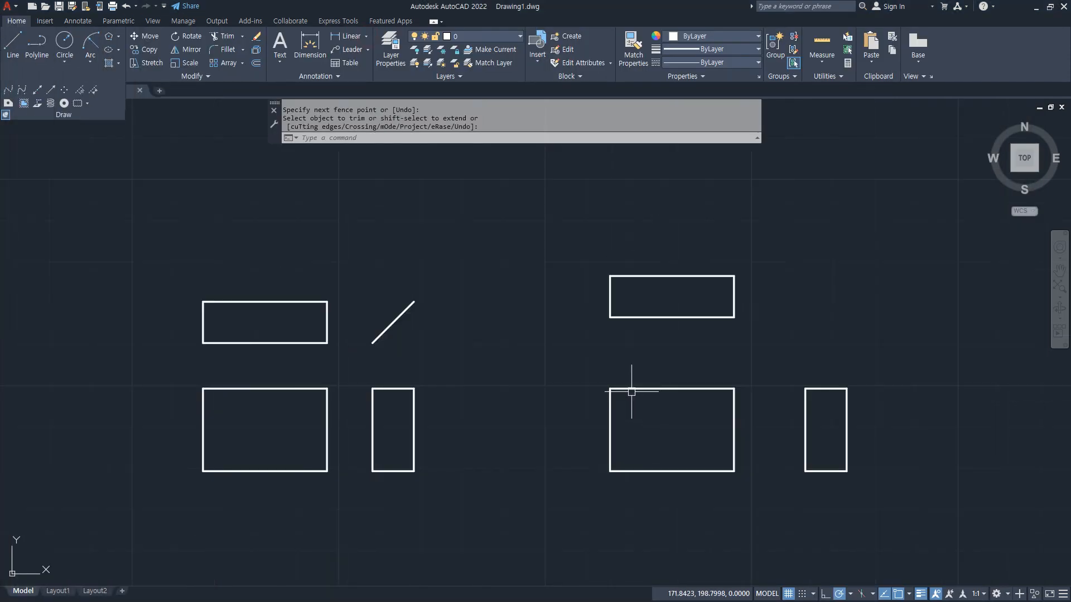
{"action": "left_click", "coordinate": [633, 388]}
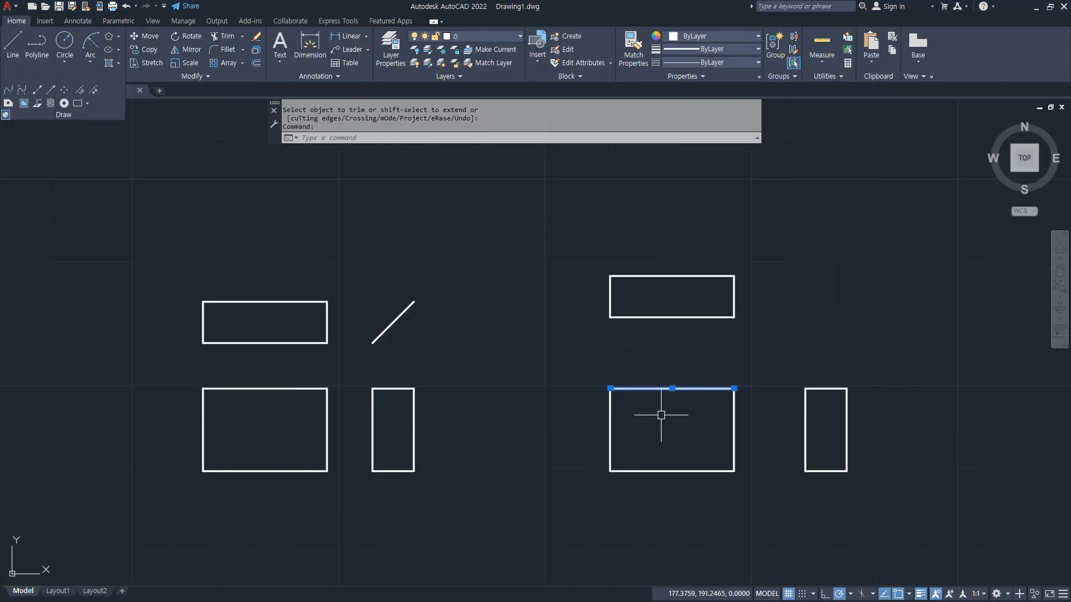
{"action": "key", "text": "Escape"}
Offset the left and top edges of the second block's front view 10 inward.
{"action": "type", "text": "o"}
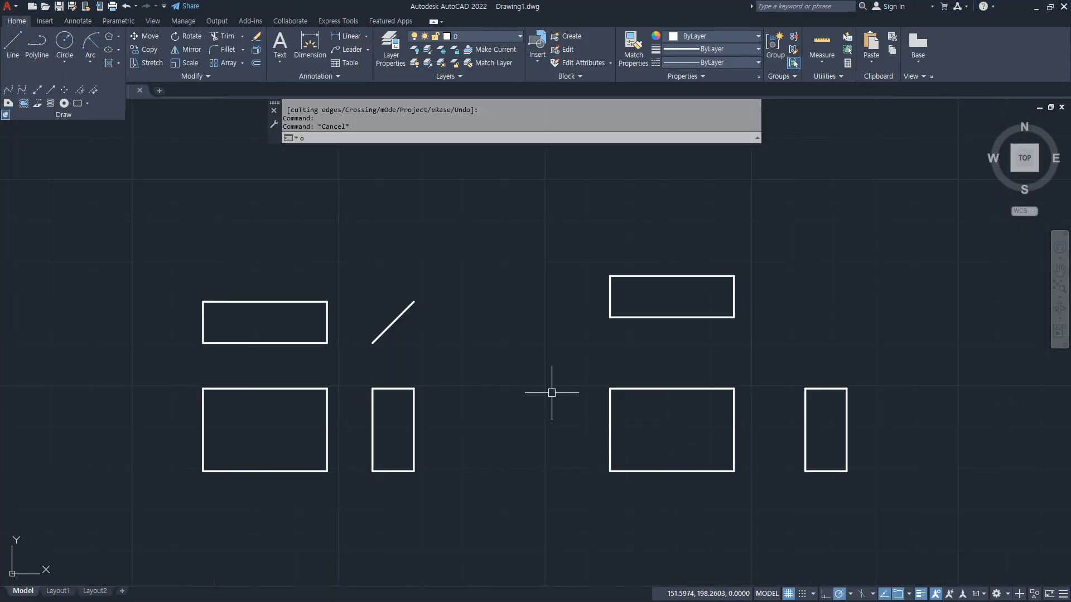
{"action": "key", "text": "Return"}
{"action": "type", "text": "10"}
{"action": "key", "text": "Return"}
{"action": "left_click", "coordinate": [610, 407]}
{"action": "left_click", "coordinate": [677, 411]}
{"action": "left_click", "coordinate": [683, 389]}
{"action": "left_click", "coordinate": [682, 419]}
{"action": "key", "text": "Return"}
Trim the offset lines and outer edges to cut a notch out of the front view's upper-left corner.
{"action": "type", "text": "tr"}
{"action": "key", "text": "Return"}
{"action": "left_click_drag", "start_coordinate": [705, 415], "coordinate": [625, 444]}
{"action": "mouse_move", "coordinate": [638, 359]}
{"action": "left_mouse_down"}
{"action": "mouse_move", "coordinate": [566, 421]}
{"action": "mouse_move", "coordinate": [645, 364]}
{"action": "left_mouse_up"}
{"action": "key", "text": "Return"}
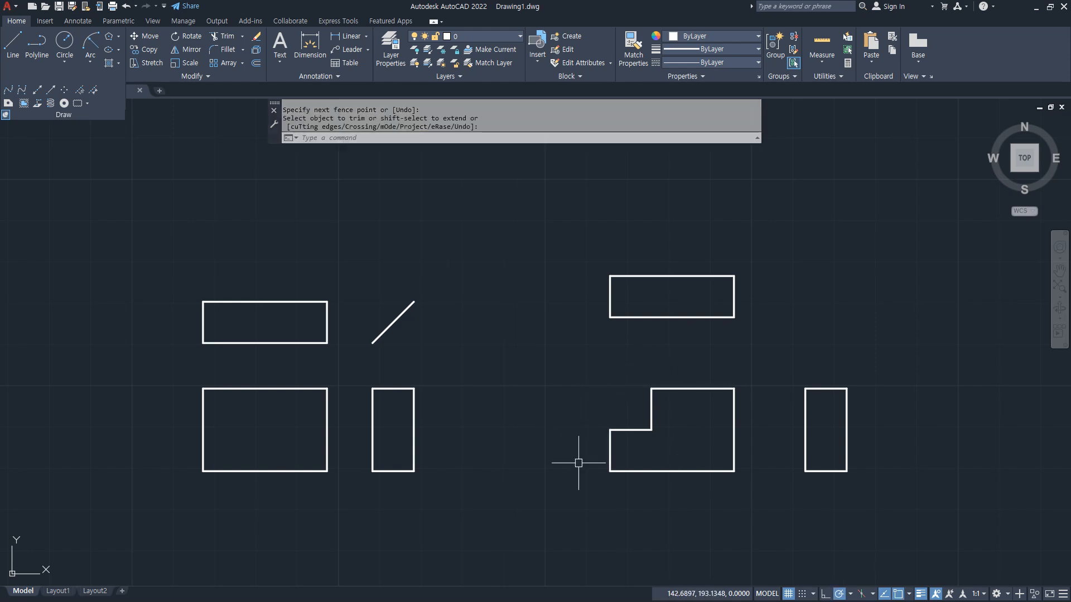
Draw a vertical line from the notch's upper corner in the front view up to the top edge of the top view.
{"action": "scroll", "coordinate": [478, 413], "scroll_direction": "down", "scroll_amount": 2}
{"action": "type", "text": "l"}
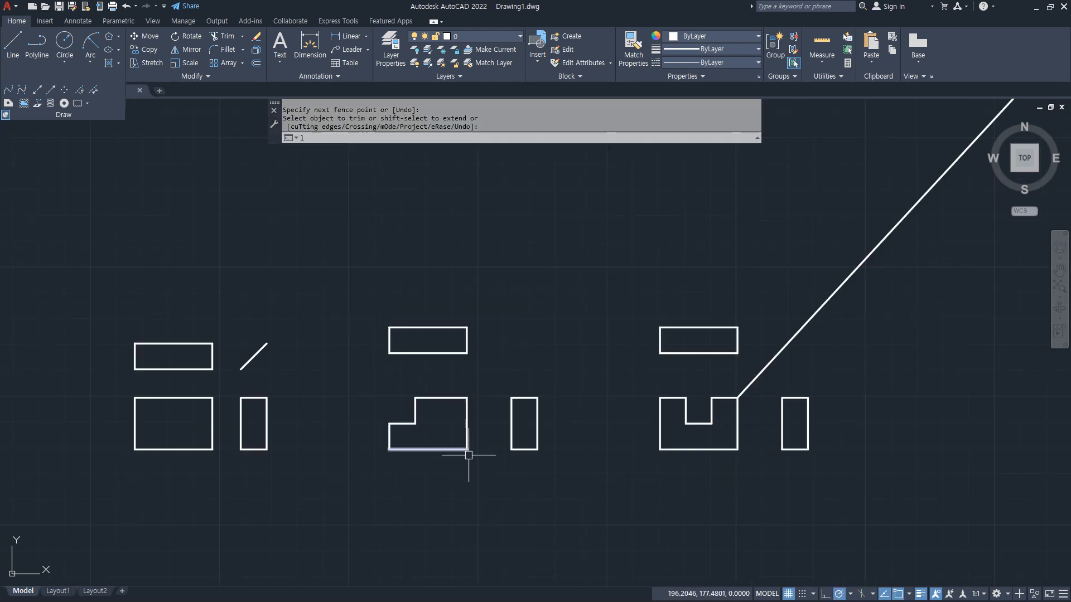
{"action": "key", "text": "Return"}
{"action": "mouse_move", "coordinate": [434, 397]}
{"action": "left_mouse_down"}
{"action": "mouse_move", "coordinate": [455, 401]}
{"action": "mouse_move", "coordinate": [399, 393]}
{"action": "left_mouse_up"}
{"action": "mouse_move", "coordinate": [434, 273]}
{"action": "left_mouse_down"}
{"action": "mouse_move", "coordinate": [429, 342]}
{"action": "mouse_move", "coordinate": [424, 299]}
{"action": "mouse_move", "coordinate": [438, 383]}
{"action": "left_mouse_up"}
{"action": "key", "text": "Escape"}
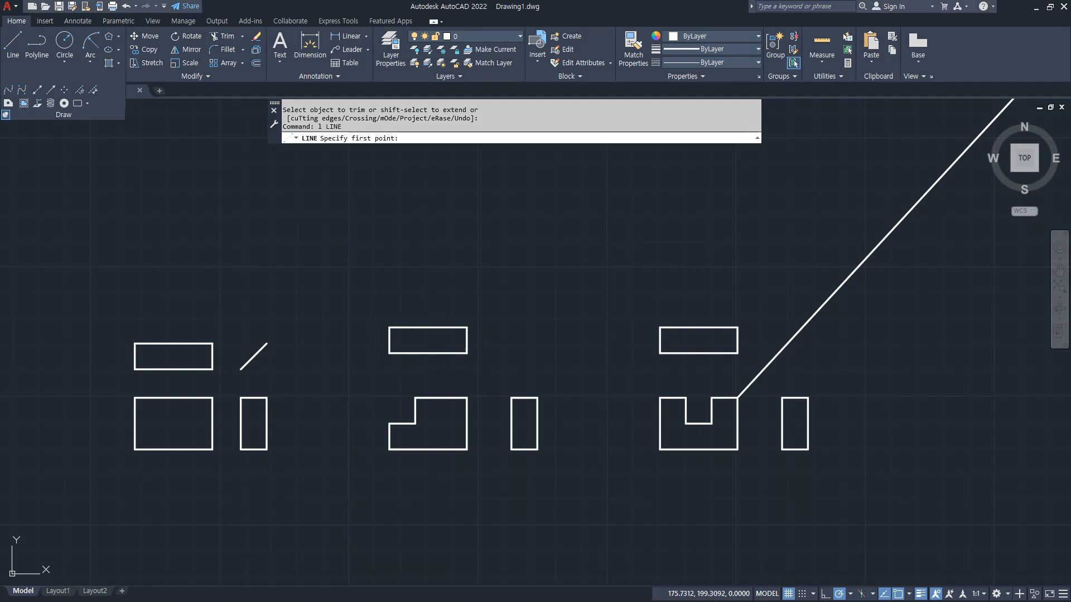
{"action": "type", "text": "l"}
{"action": "key", "text": "Return"}
{"action": "left_click", "coordinate": [415, 397]}
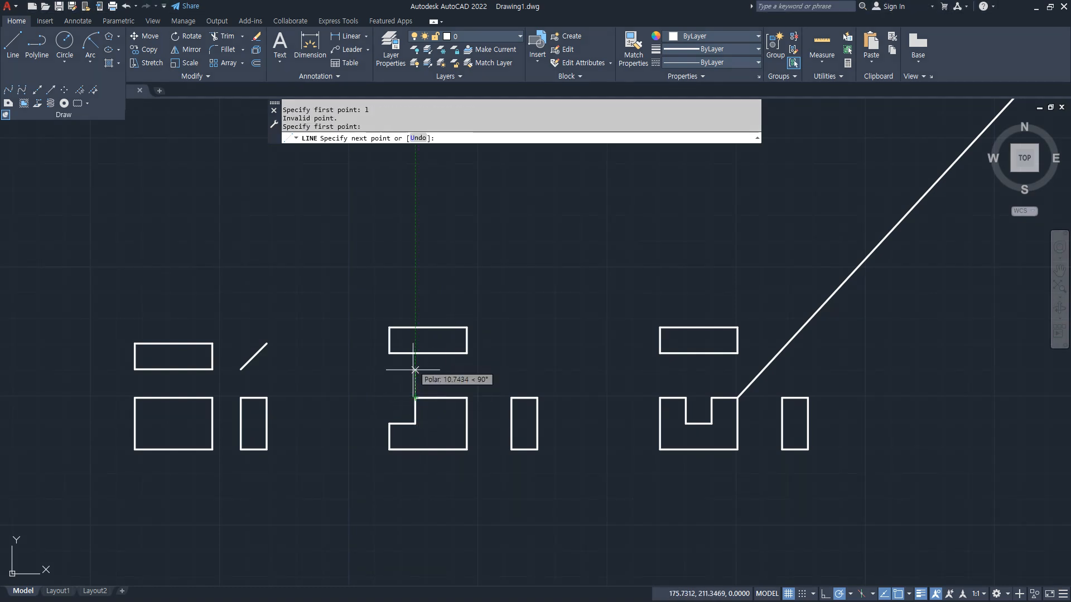
{"action": "left_click", "coordinate": [415, 353]}
{"action": "left_click", "coordinate": [415, 327]}
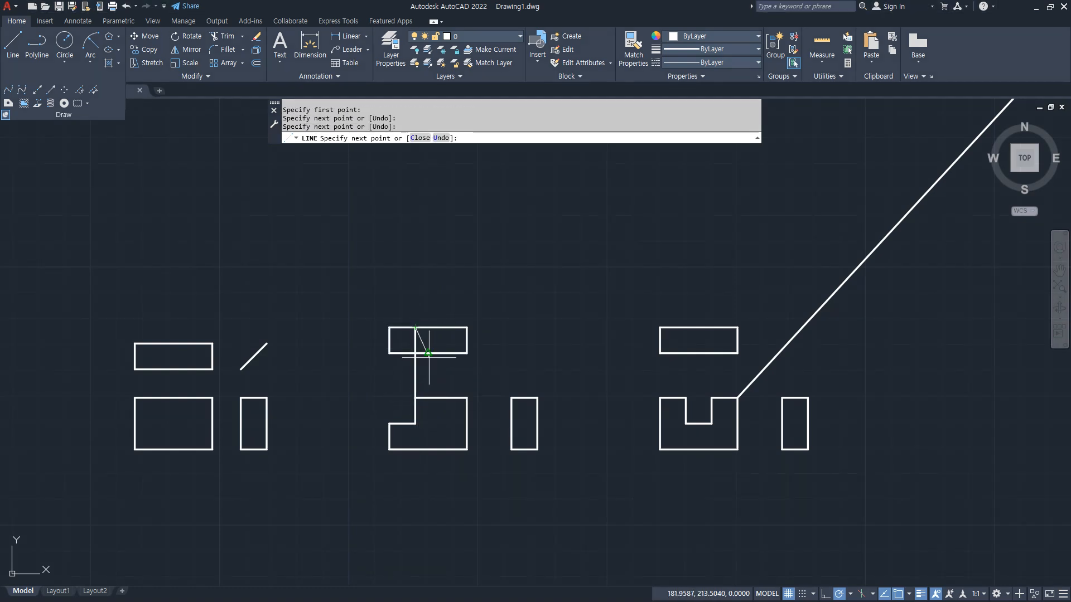
{"action": "key", "text": "Return"}
Erase the projection segment between the notched front view and its top view.
{"action": "left_click", "coordinate": [425, 371]}
{"action": "left_click", "coordinate": [359, 377]}
{"action": "type", "text": "e"}
{"action": "key", "text": "Return"}
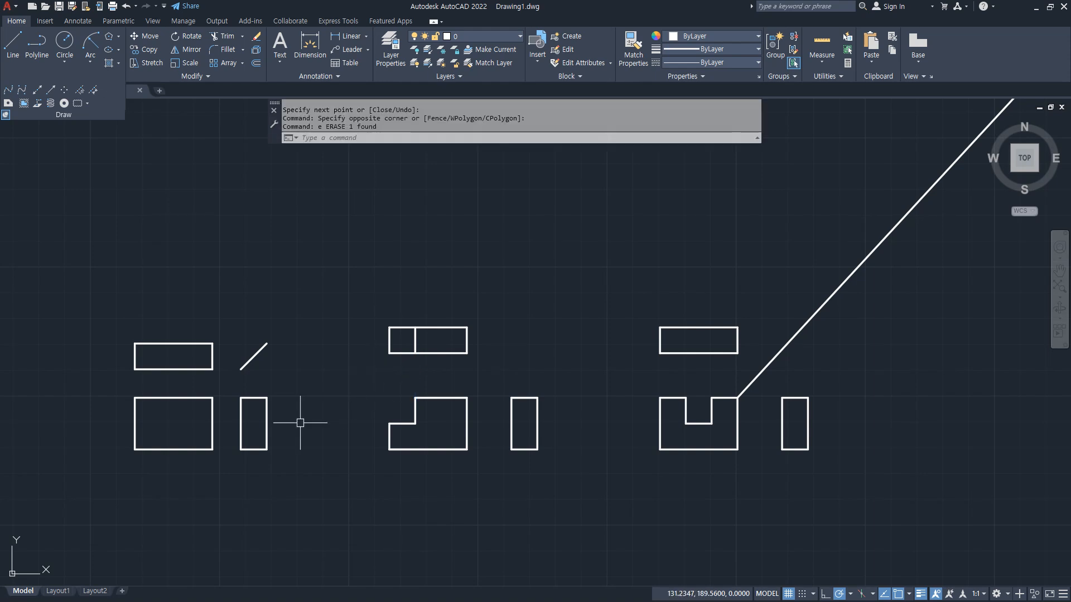
Examine the notched front view as seen from the right side, including its right edge and the notch.
{"action": "mouse_move", "coordinate": [570, 434]}
{"action": "left_mouse_down"}
{"action": "mouse_move", "coordinate": [479, 432]}
{"action": "mouse_move", "coordinate": [480, 376]}
{"action": "mouse_move", "coordinate": [466, 490]}
{"action": "mouse_move", "coordinate": [477, 385]}
{"action": "left_mouse_up"}
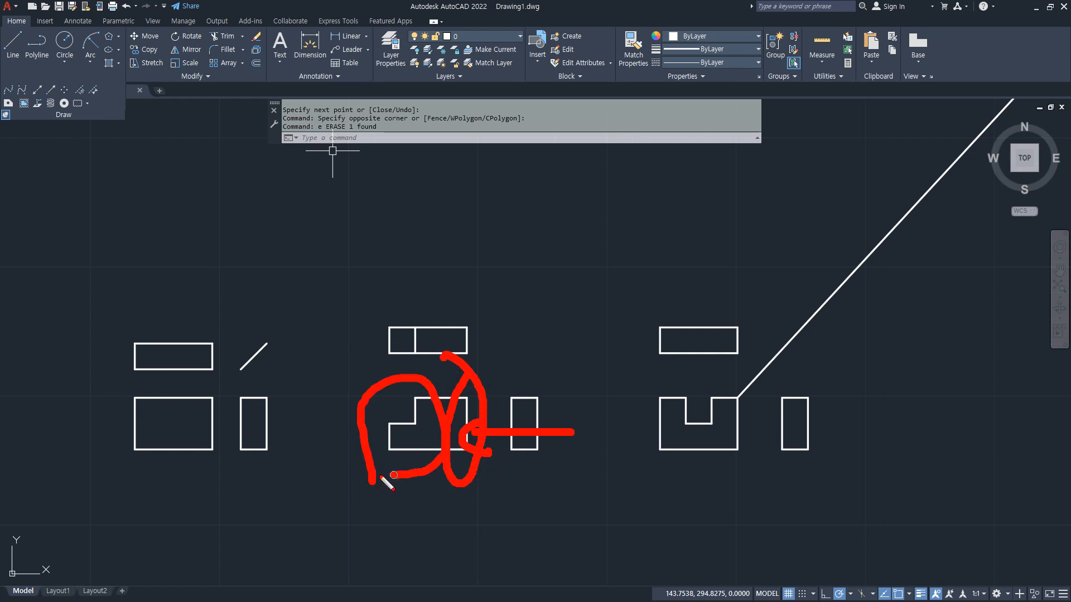
{"action": "key", "text": "Escape"}
{"action": "scroll", "coordinate": [510, 432], "scroll_direction": "up", "scroll_amount": 4}
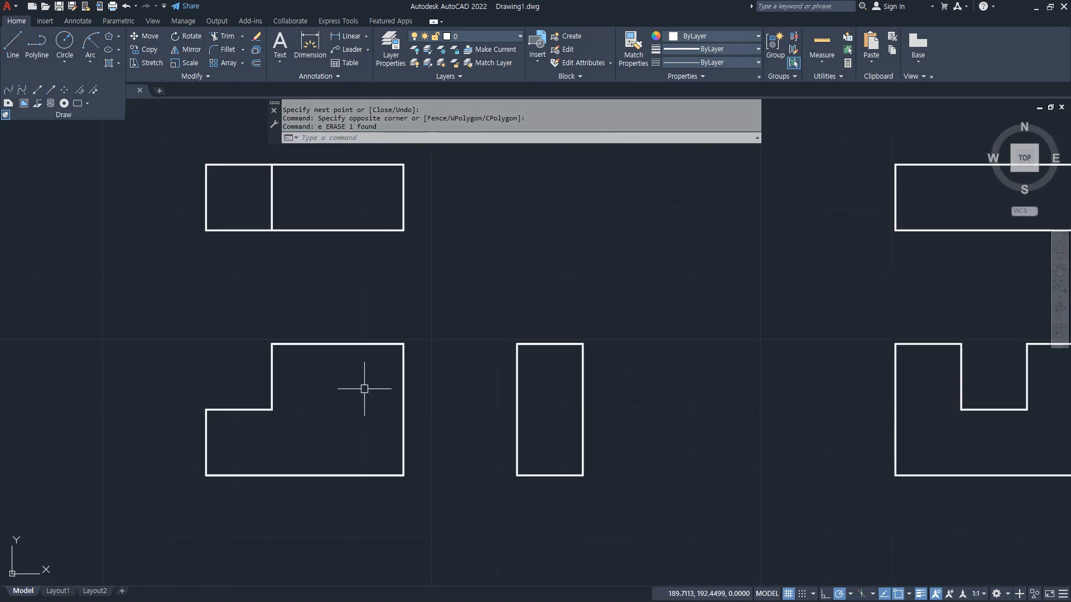
{"action": "middle_click_drag", "start_coordinate": [363, 382], "coordinate": [400, 438]}
{"action": "mouse_move", "coordinate": [538, 461]}
{"action": "left_mouse_down"}
{"action": "mouse_move", "coordinate": [473, 461]}
{"action": "mouse_move", "coordinate": [468, 487]}
{"action": "left_mouse_up"}
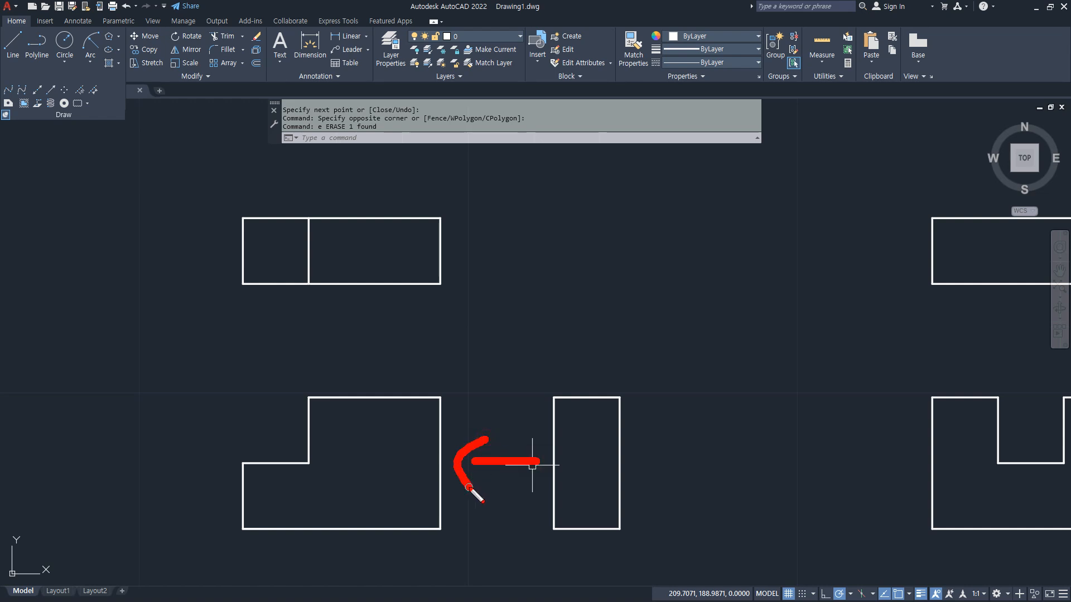
{"action": "mouse_move", "coordinate": [426, 378]}
{"action": "left_mouse_down"}
{"action": "mouse_move", "coordinate": [426, 478]}
{"action": "mouse_move", "coordinate": [471, 496]}
{"action": "mouse_move", "coordinate": [452, 371]}
{"action": "mouse_move", "coordinate": [420, 505]}
{"action": "left_mouse_up"}
{"action": "mouse_move", "coordinate": [317, 463]}
{"action": "left_mouse_down"}
{"action": "mouse_move", "coordinate": [288, 431]}
{"action": "mouse_move", "coordinate": [294, 488]}
{"action": "left_mouse_up"}
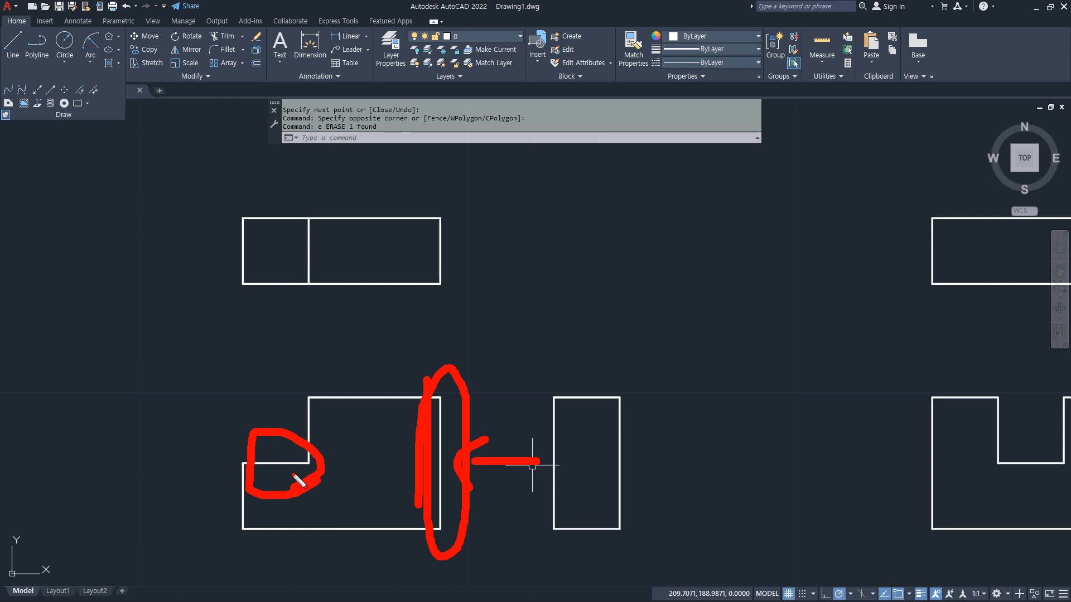
{"action": "key", "text": "Escape"}
Create a layer named 은선 and set its colour to green (index 3).
{"action": "left_click", "coordinate": [390, 49]}
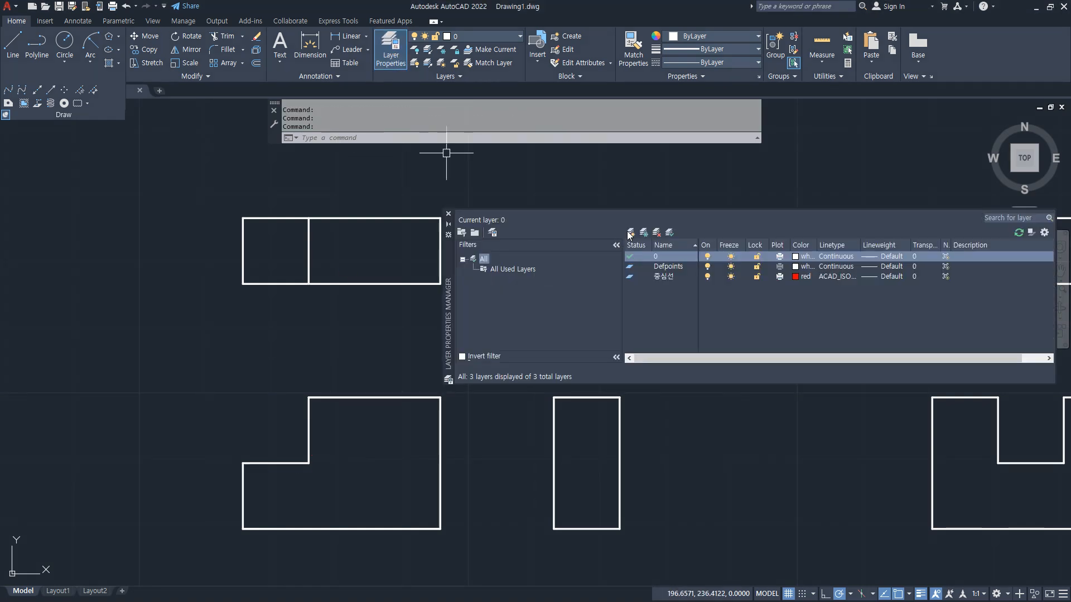
{"action": "left_click", "coordinate": [632, 232]}
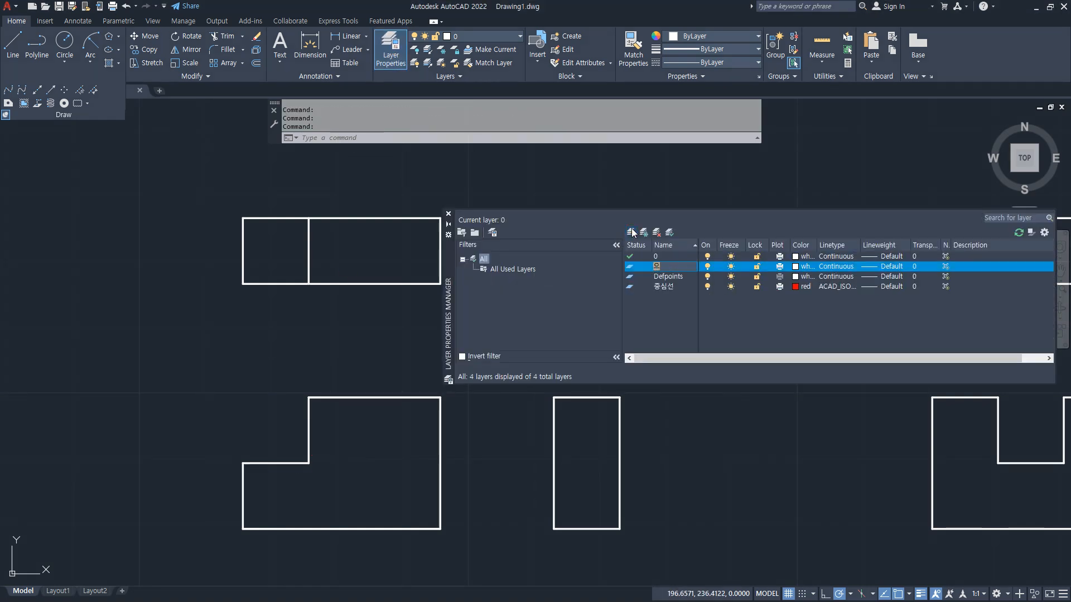
{"action": "type", "text": "온선"}
{"action": "key", "text": "Return"}
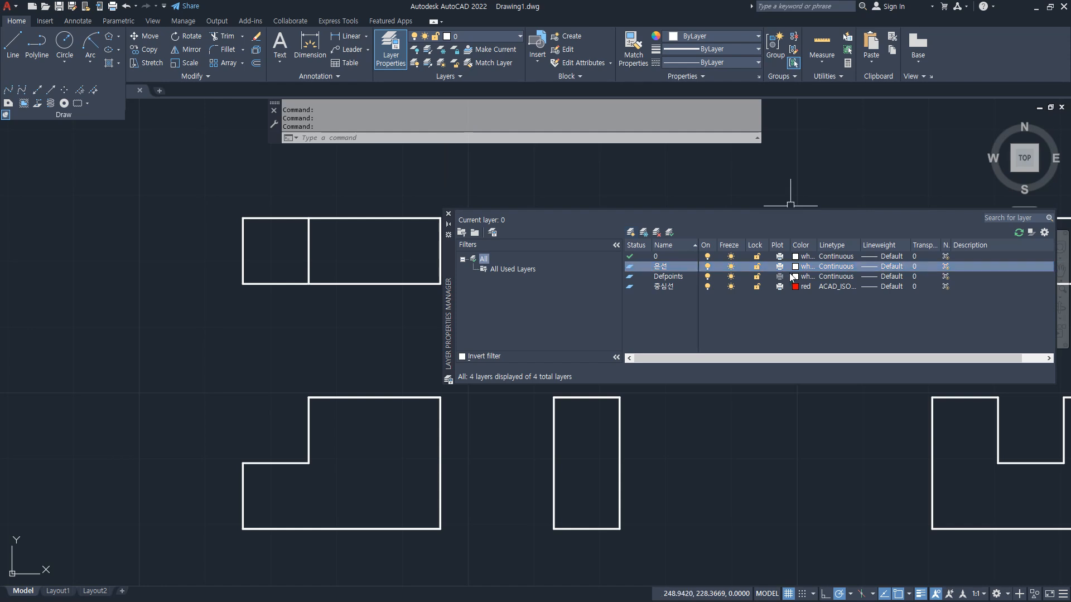
{"action": "left_click", "coordinate": [796, 267]}
{"action": "type", "text": "green"}
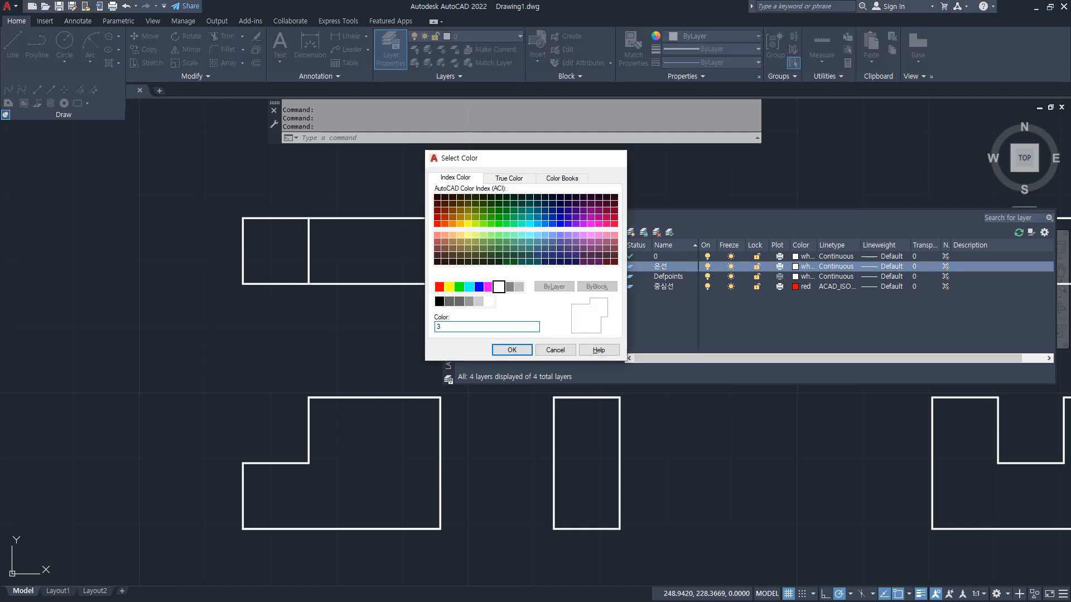
{"action": "key", "text": "Return"}
Load the HIDDEN linetype, assign it to the 은선 layer and close the layer manager.
{"action": "left_click", "coordinate": [838, 266]}
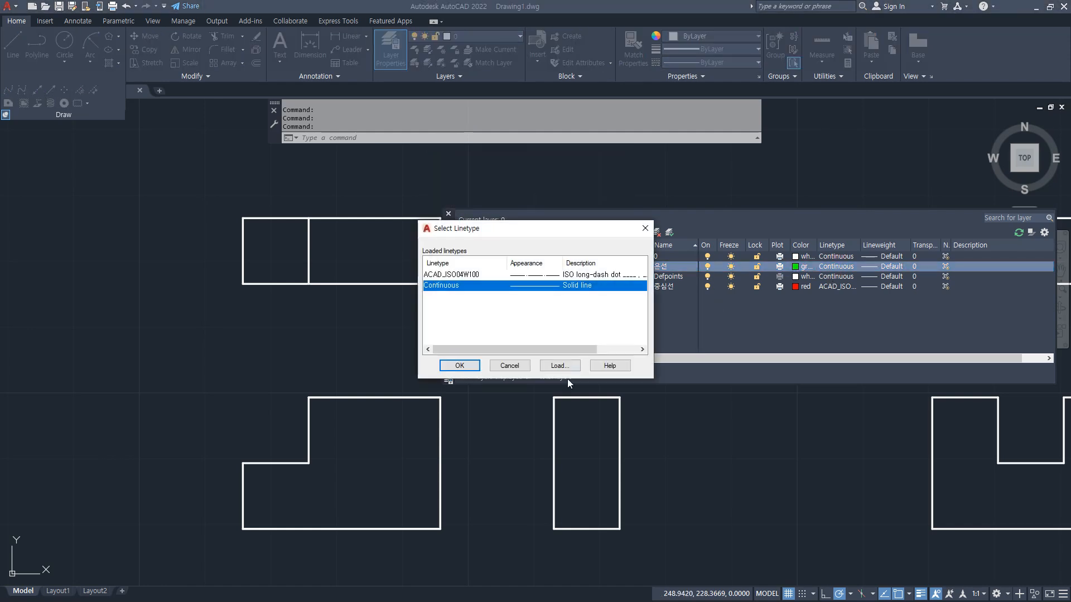
{"action": "left_click", "coordinate": [566, 368]}
{"action": "left_click", "coordinate": [480, 316]}
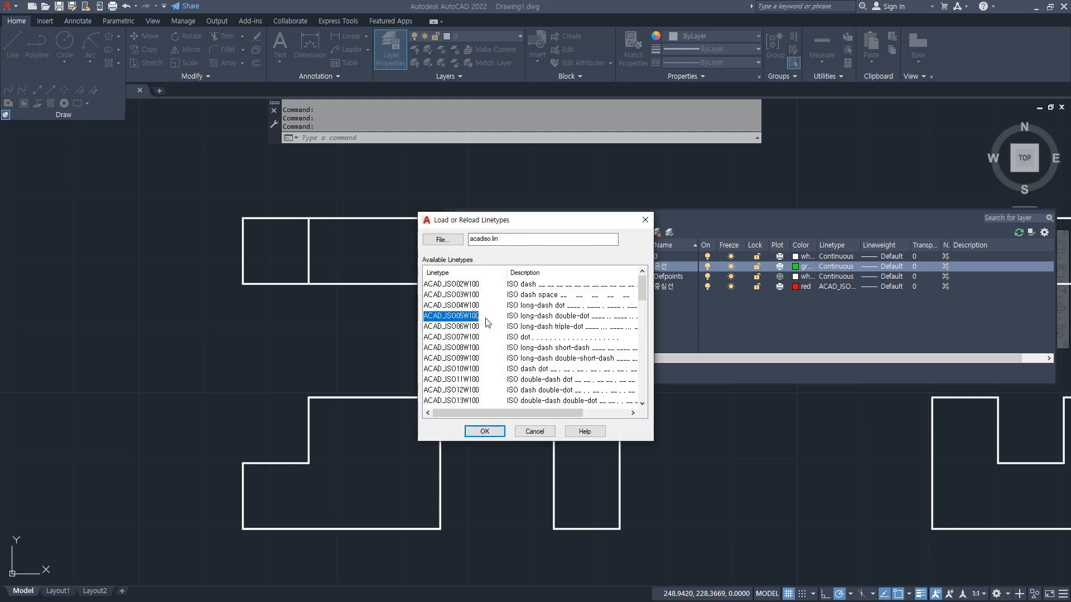
{"action": "key", "text": "h"}
{"action": "left_click", "coordinate": [487, 431]}
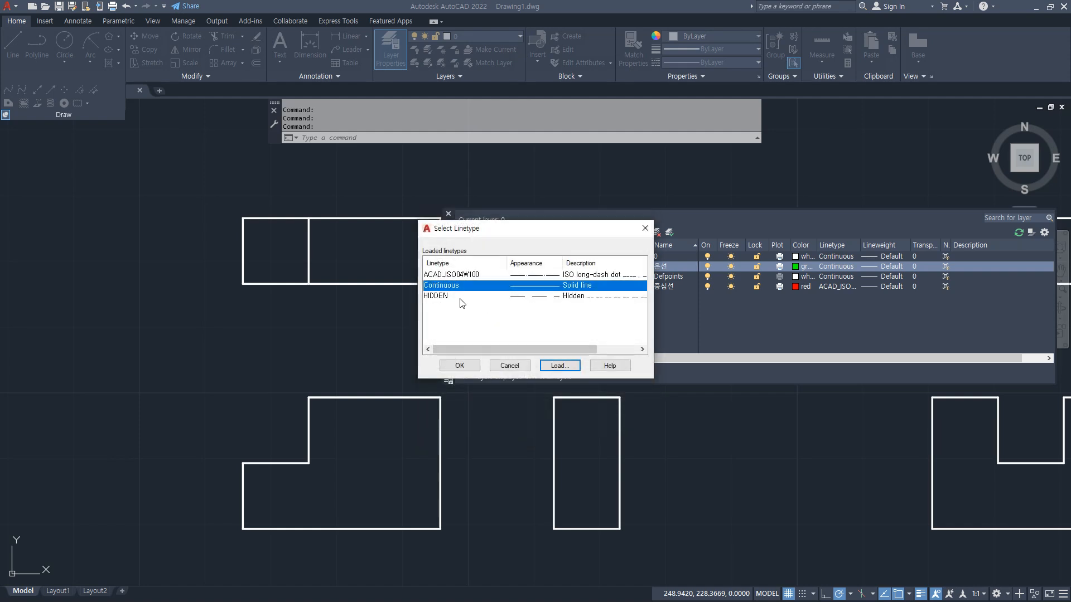
{"action": "left_click", "coordinate": [439, 299]}
{"action": "left_click", "coordinate": [468, 366]}
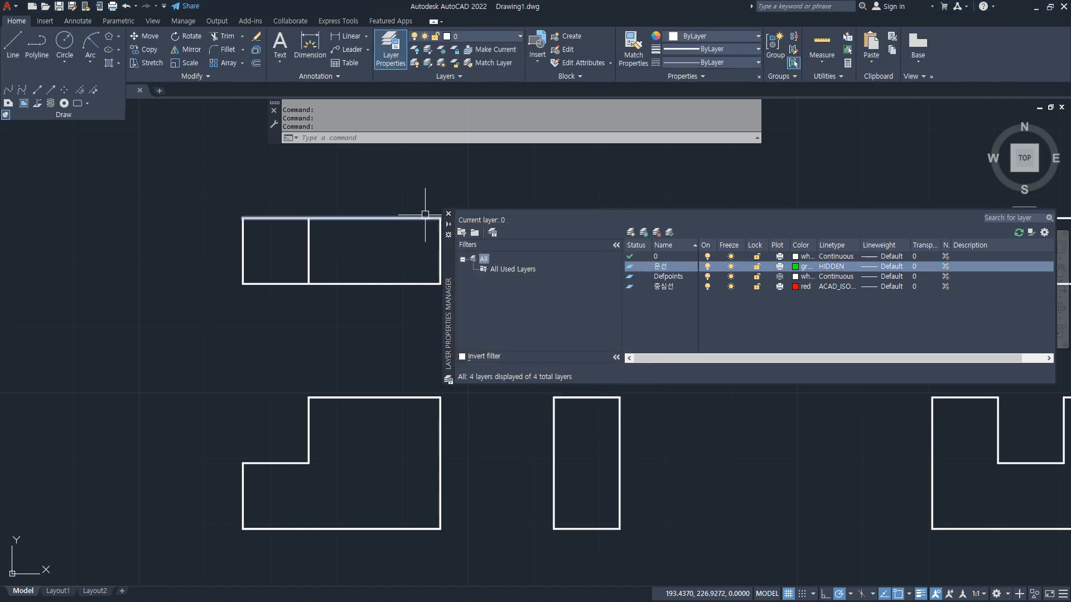
{"action": "left_click", "coordinate": [447, 214]}
Project the notch's inner corner horizontally across the side view and erase the segment between the two views.
{"action": "type", "text": "l"}
{"action": "key", "text": "Return"}
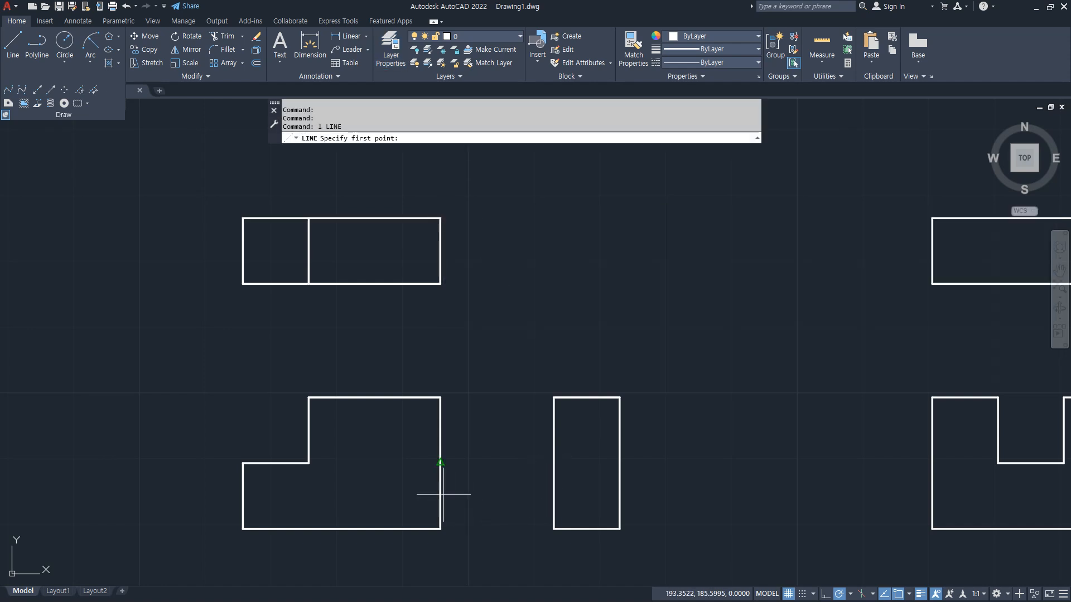
{"action": "left_click", "coordinate": [310, 462]}
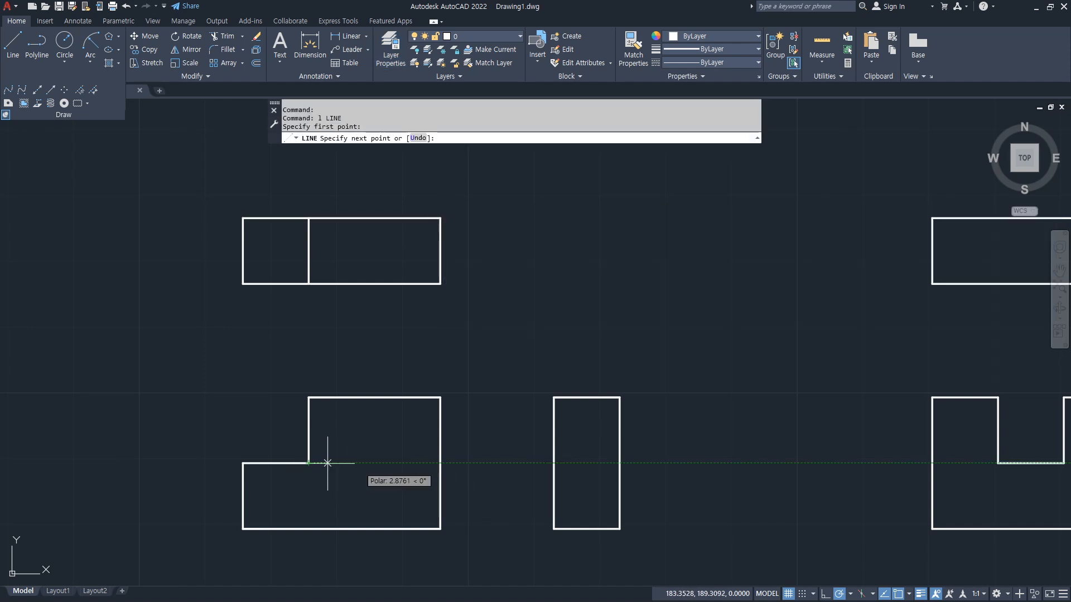
{"action": "left_click", "coordinate": [554, 462]}
{"action": "left_click", "coordinate": [619, 463]}
{"action": "key", "text": "Return"}
{"action": "left_click", "coordinate": [491, 462]}
{"action": "type", "text": "e"}
{"action": "key", "text": "Return"}
Move the horizontal line inside the side view to the 은선 layer.
{"action": "left_click", "coordinate": [605, 463]}
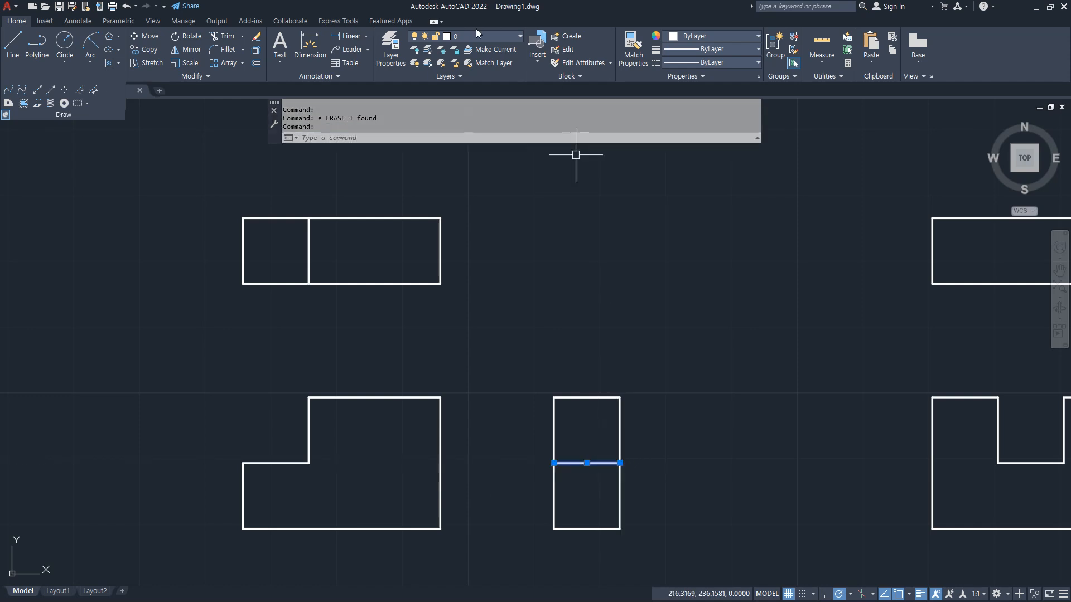
{"action": "left_click", "coordinate": [493, 37]}
{"action": "left_click", "coordinate": [479, 82]}
{"action": "key", "text": "Escape"}
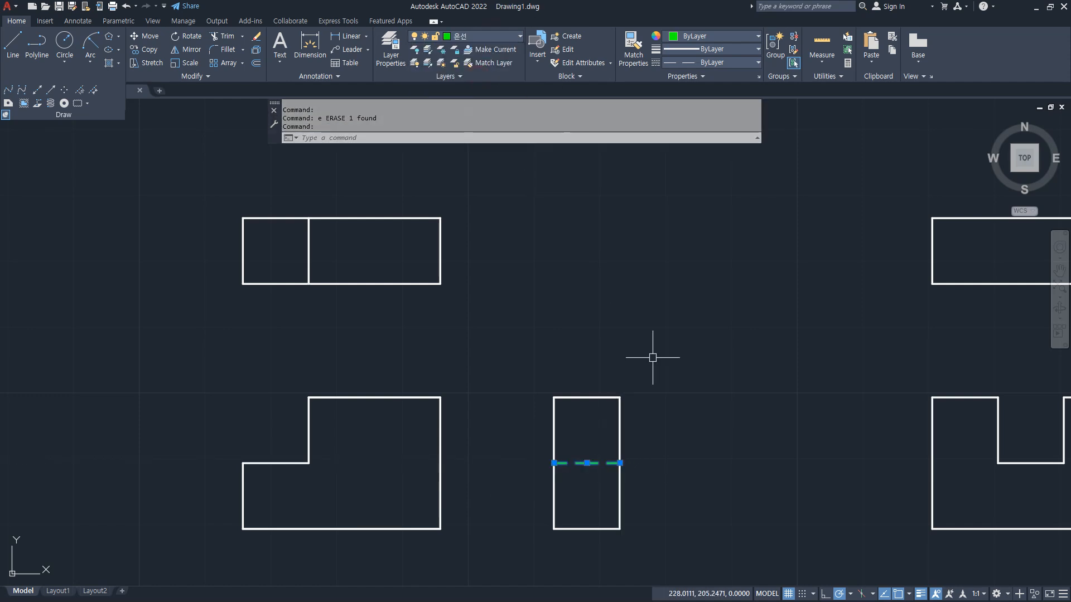